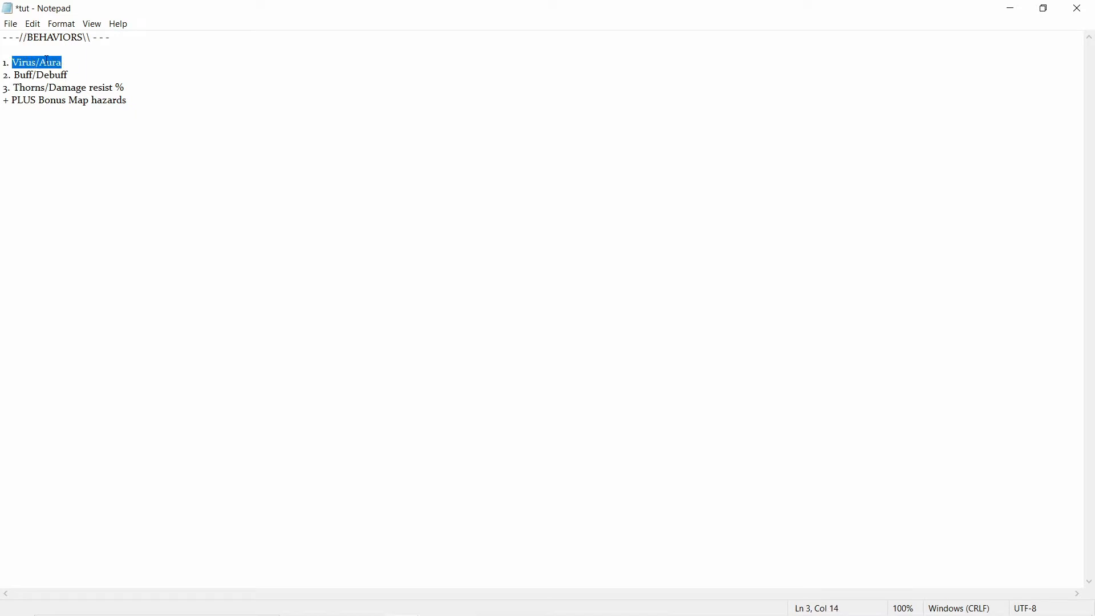
- Append "1" to the Virus/Aura entry in the behaviors list
click(37, 60)
drag(37, 61, 13, 59)
drag(42, 61, 62, 63)
drag(39, 61, 63, 62)
click(64, 62)
text(r)
double_click(68, 62)
drag(64, 61, 45, 63)
- Go through the Buff/Debuff and Thorns/Damage resist entries of the behaviors list
drag(14, 75, 73, 76)
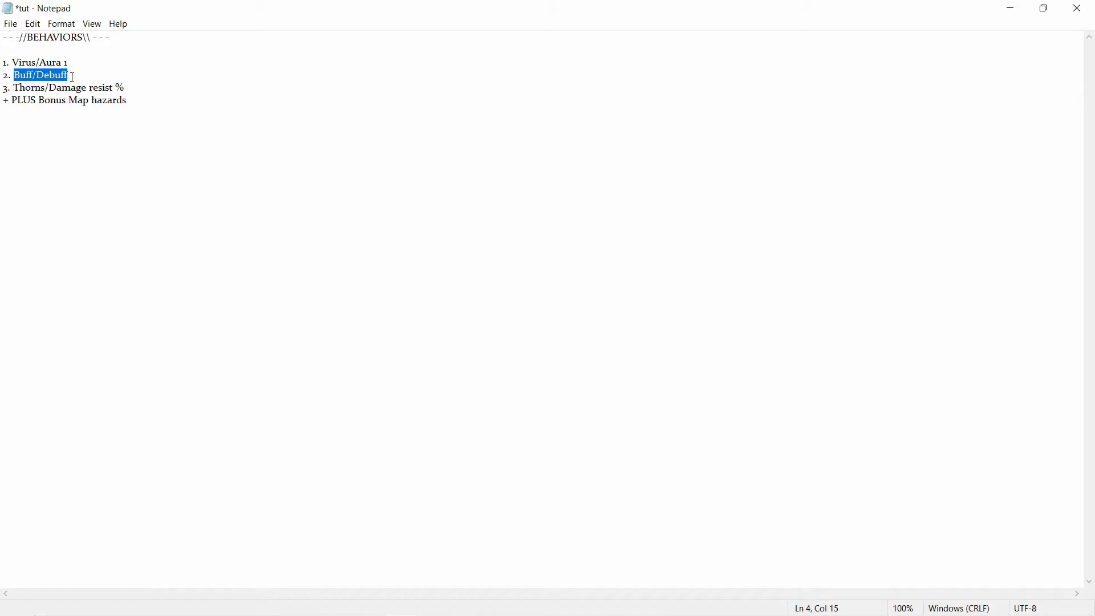
click(73, 76)
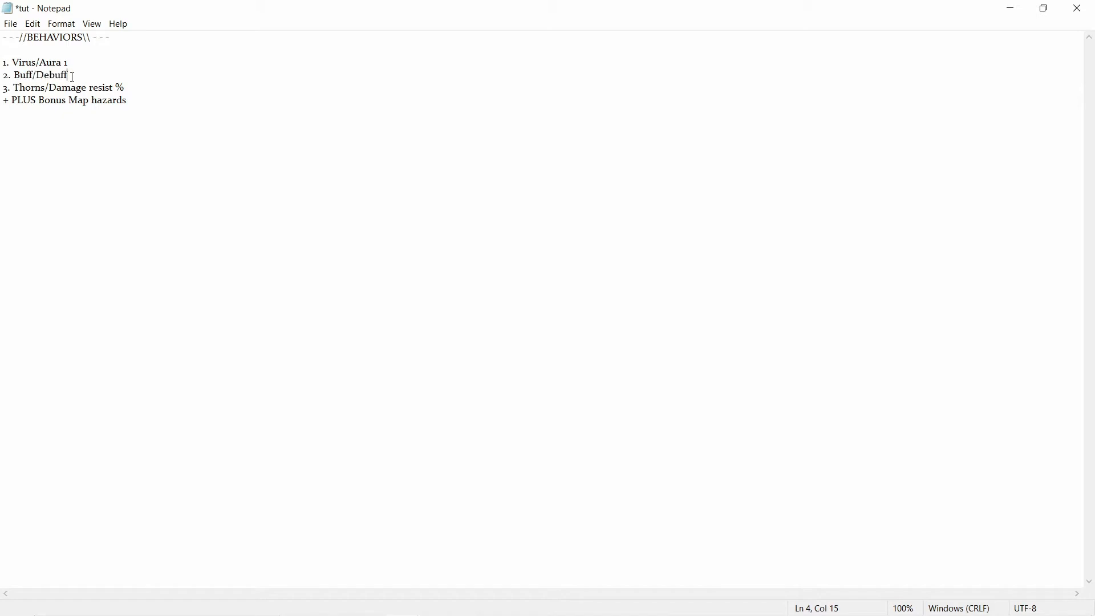
drag(73, 76, 37, 76)
click(35, 75)
key(shift+Left)
key(shift+Left)
key(shift+Left)
key(shift+Left)
drag(17, 88, 47, 88)
drag(46, 88, 15, 83)
click(49, 87)
click(46, 87)
drag(50, 87, 118, 87)
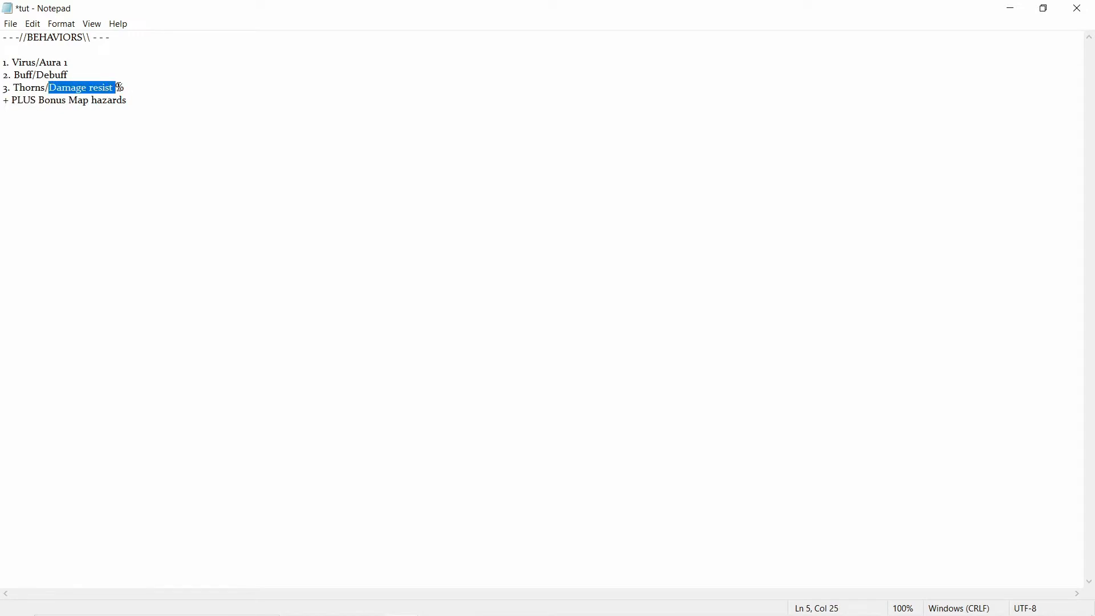
- Change the damage resist percentage in the third entry to -50%
drag(124, 87, 119, 88)
click(131, 85)
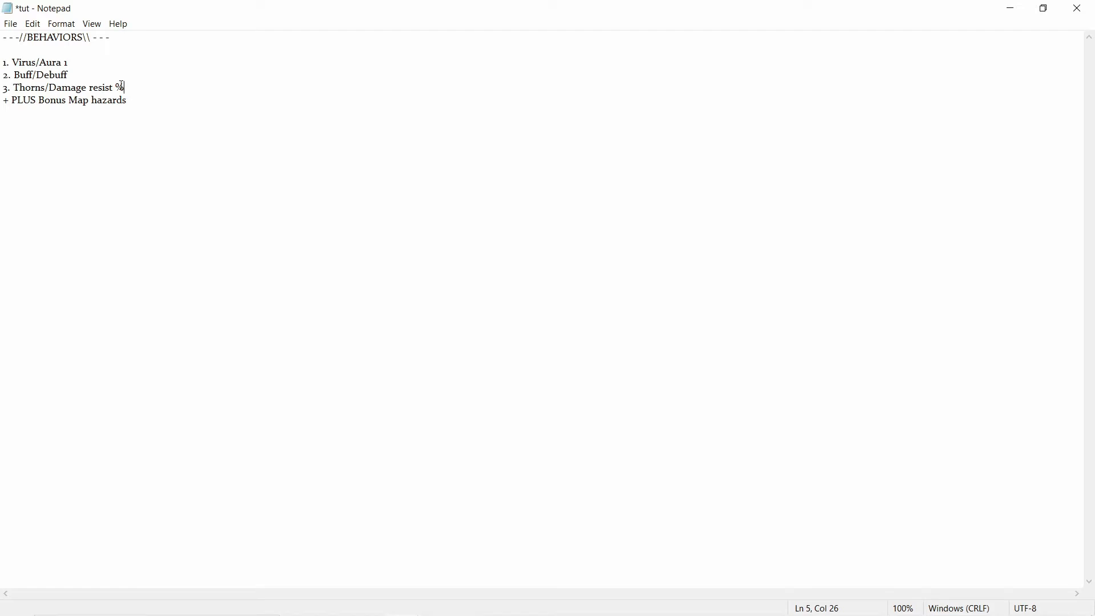
text(50)
mouse_move(116, 88)
mouse_down()
mouse_move(137, 89)
mouse_move(49, 88)
mouse_move(136, 81)
mouse_up()
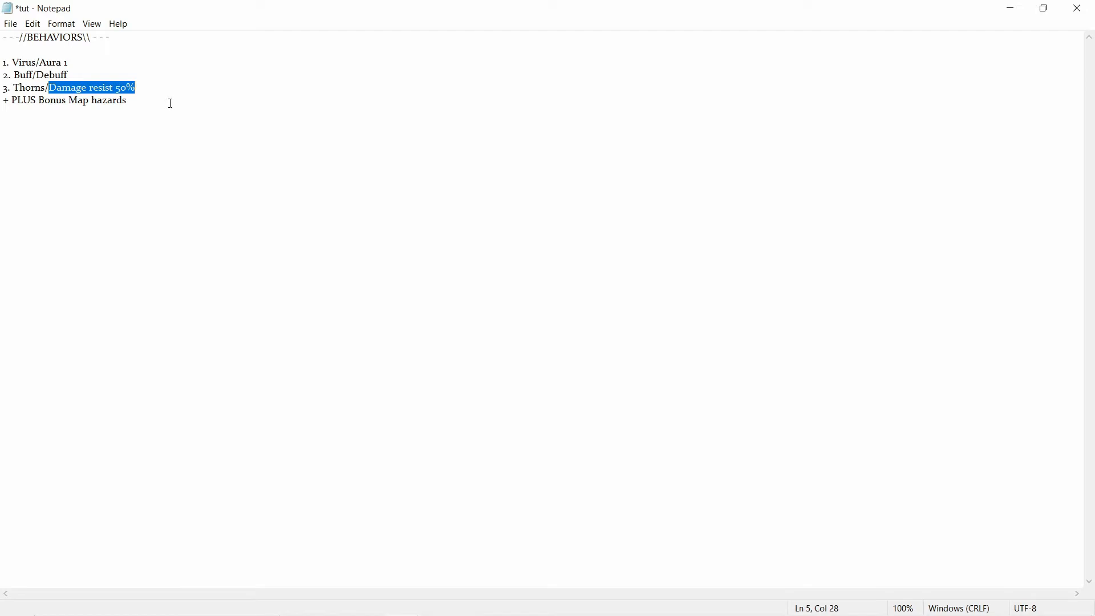
click(171, 103)
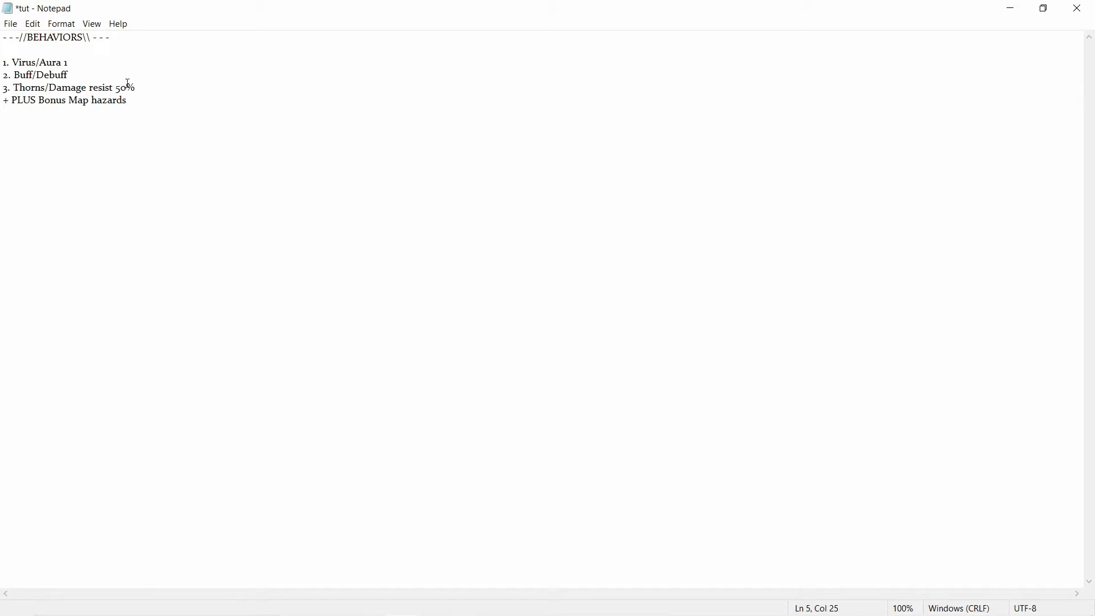
text(-)
mouse_move(131, 86)
mouse_down()
mouse_move(117, 87)
mouse_move(141, 88)
mouse_up()
drag(5, 100, 144, 98)
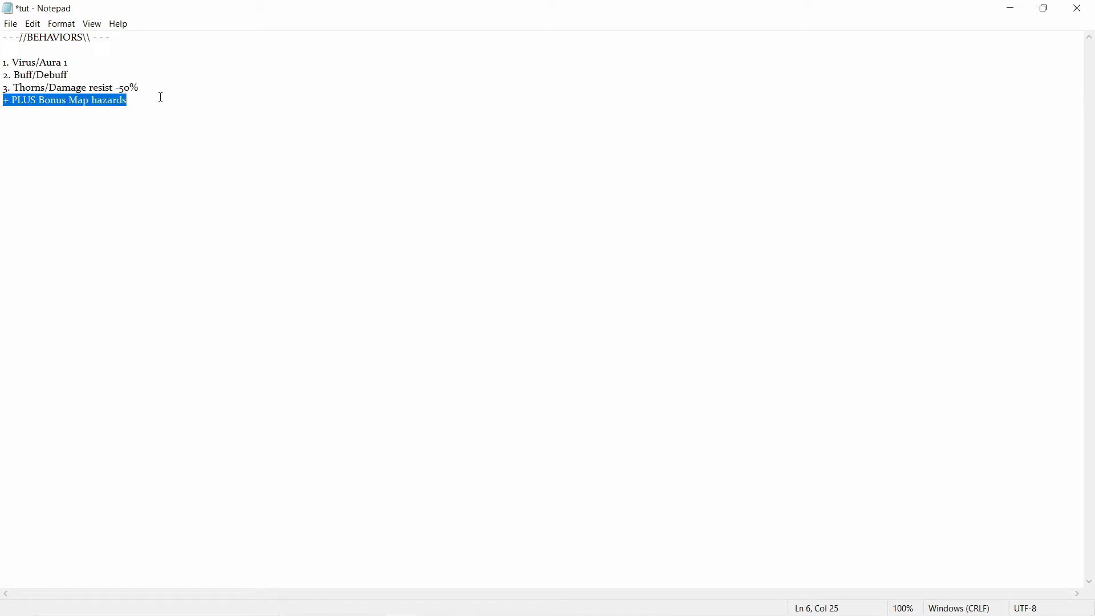
click(130, 101)
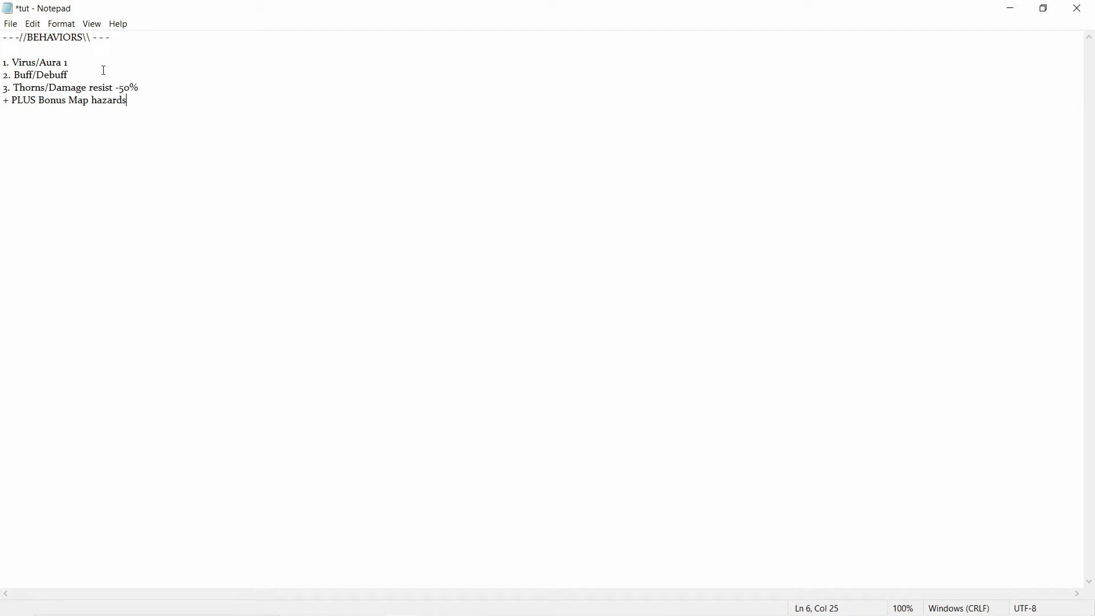
drag(117, 38, 2, 37)
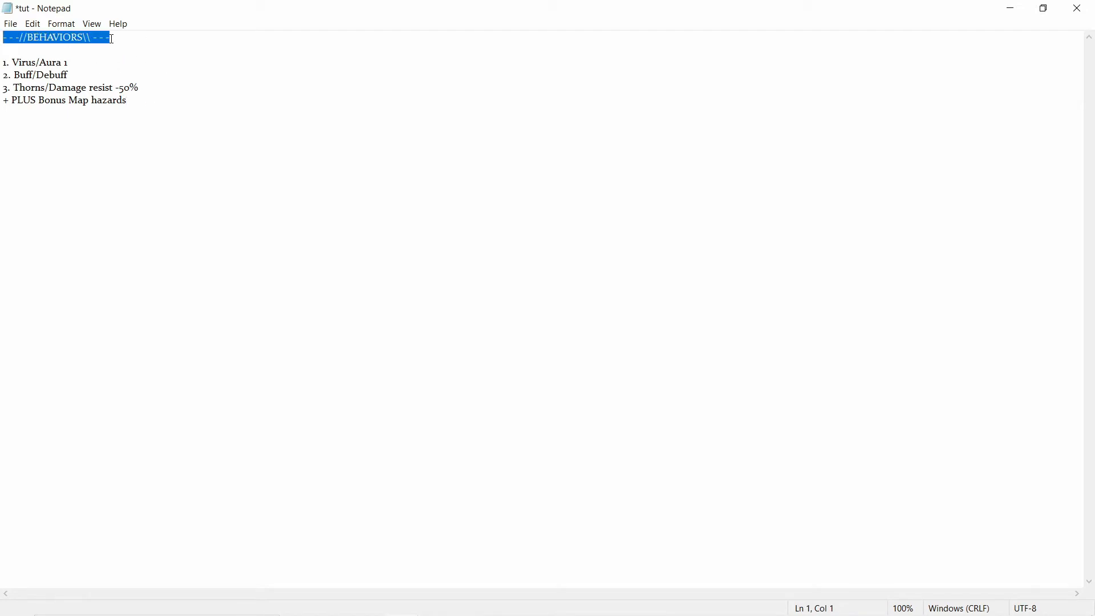
click(138, 103)
- Switch to the test map's terrain window in the StarCraft II Editor and bring up the Data module
click(438, 605)
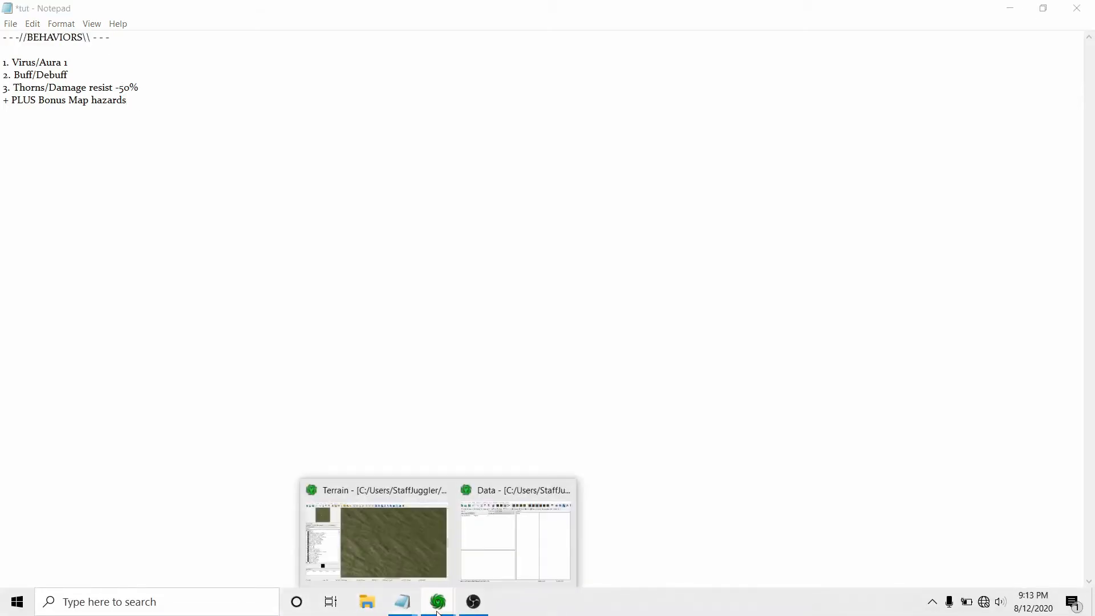
click(416, 549)
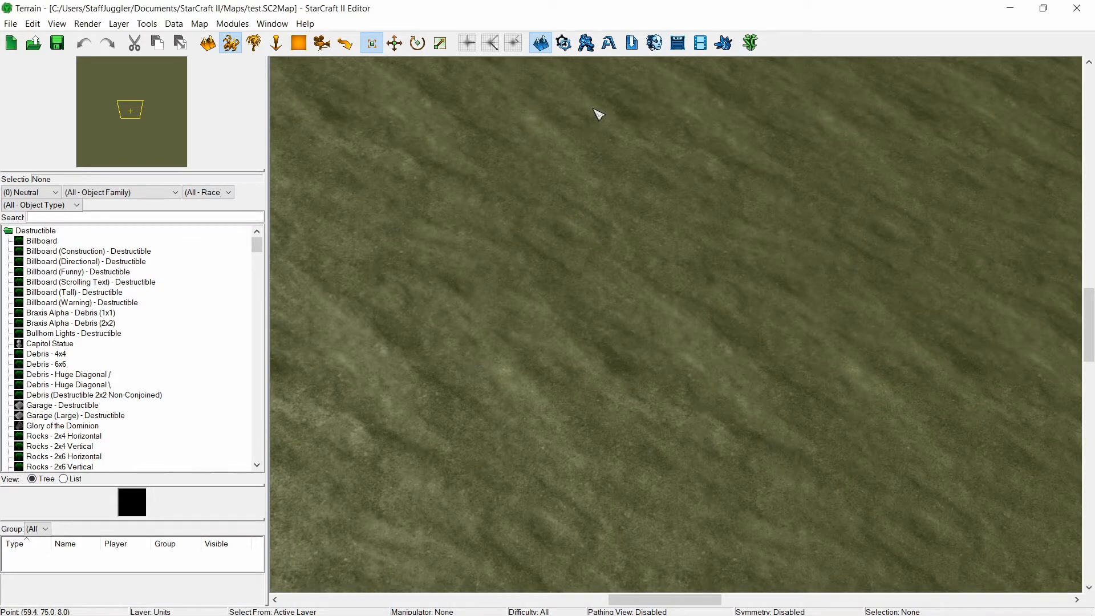
click(589, 40)
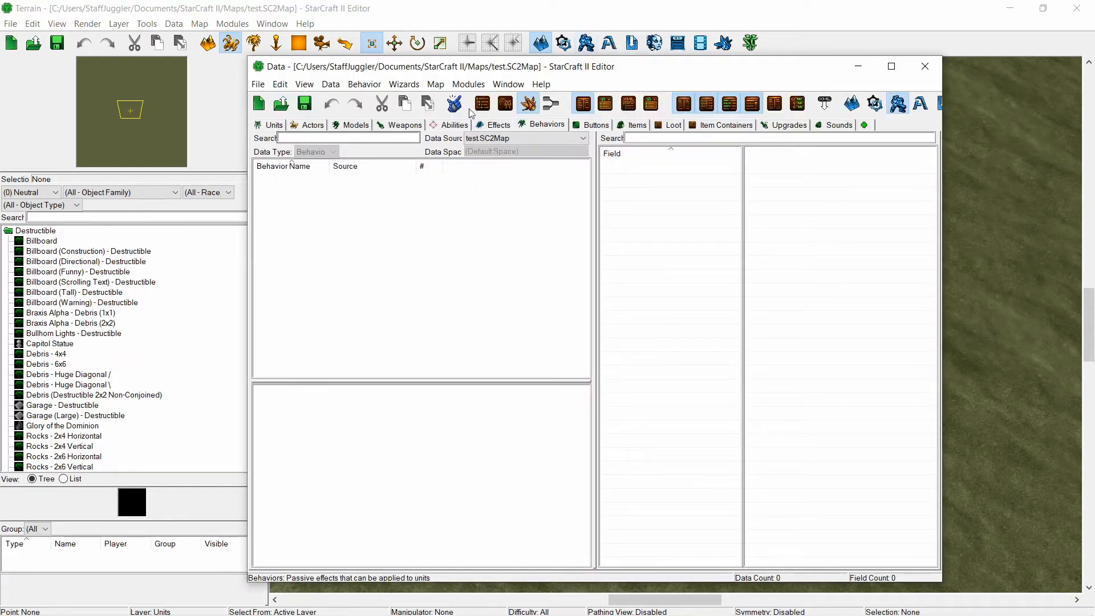
- Compare the behaviors supplied by all data, Core.SC2Mod and test.SC2Map
click(536, 140)
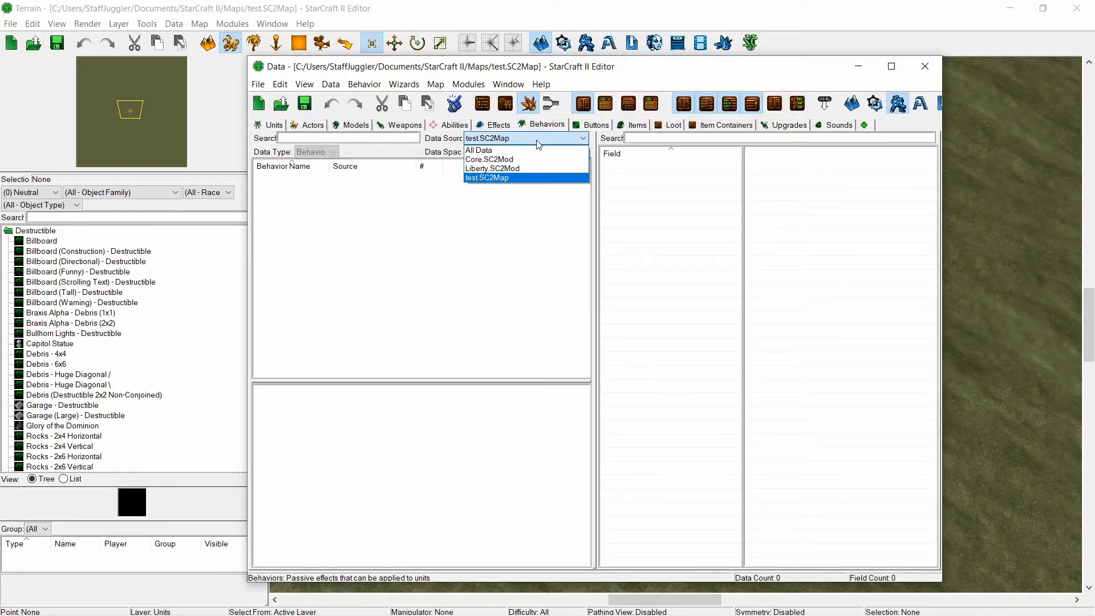
click(491, 151)
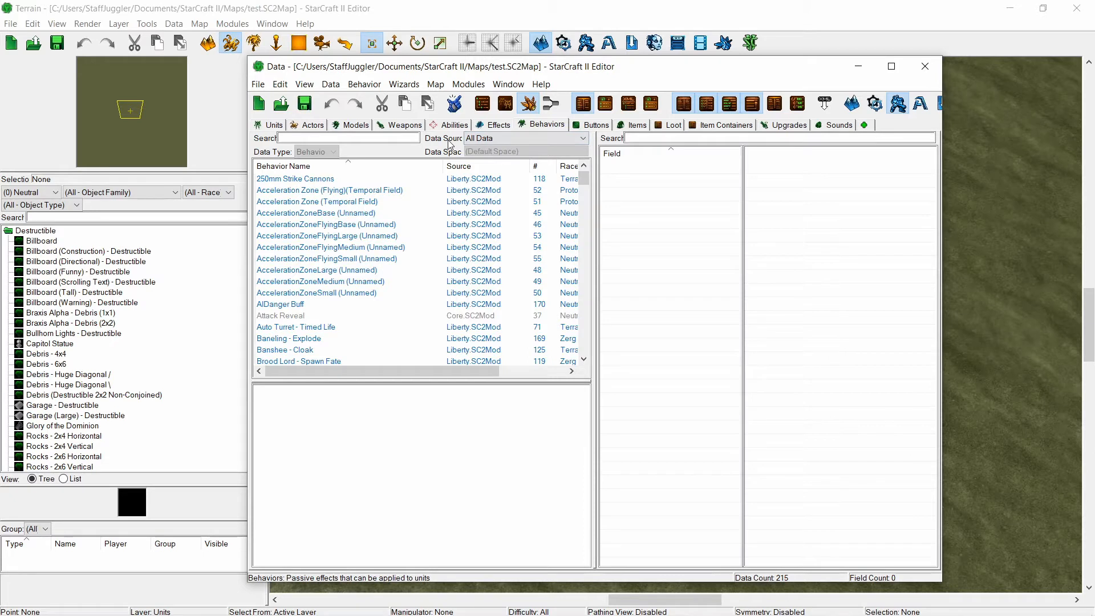
click(477, 138)
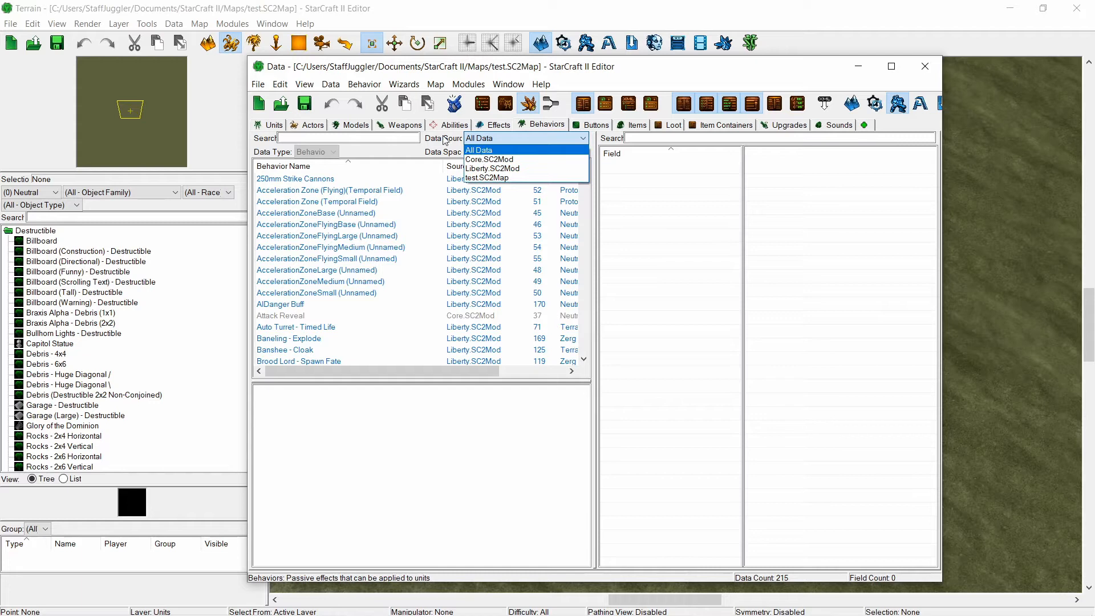
click(489, 159)
click(490, 139)
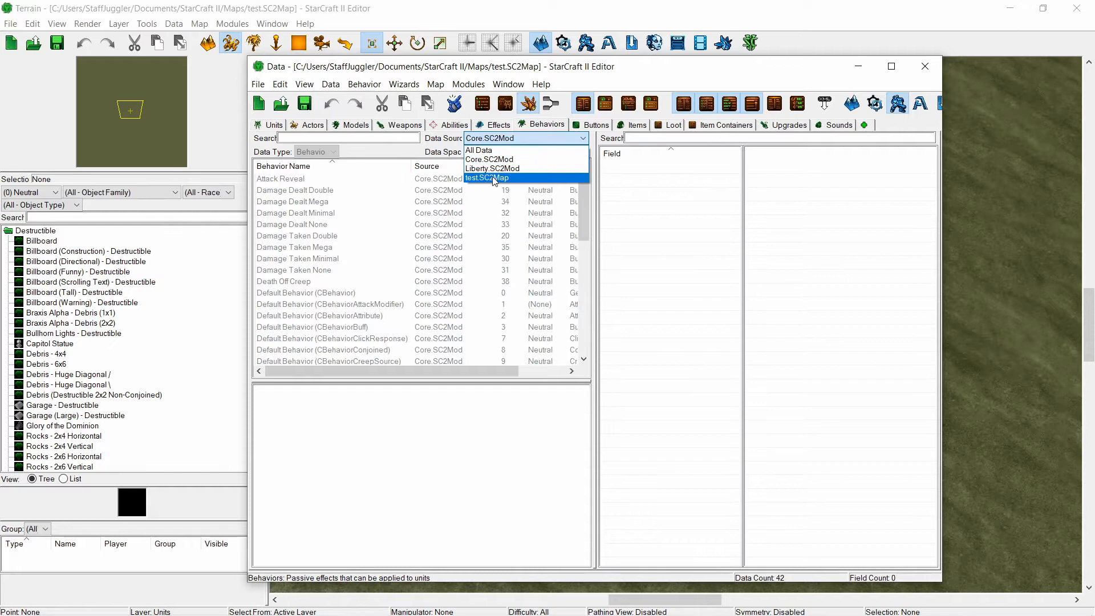
click(490, 177)
click(490, 138)
click(487, 150)
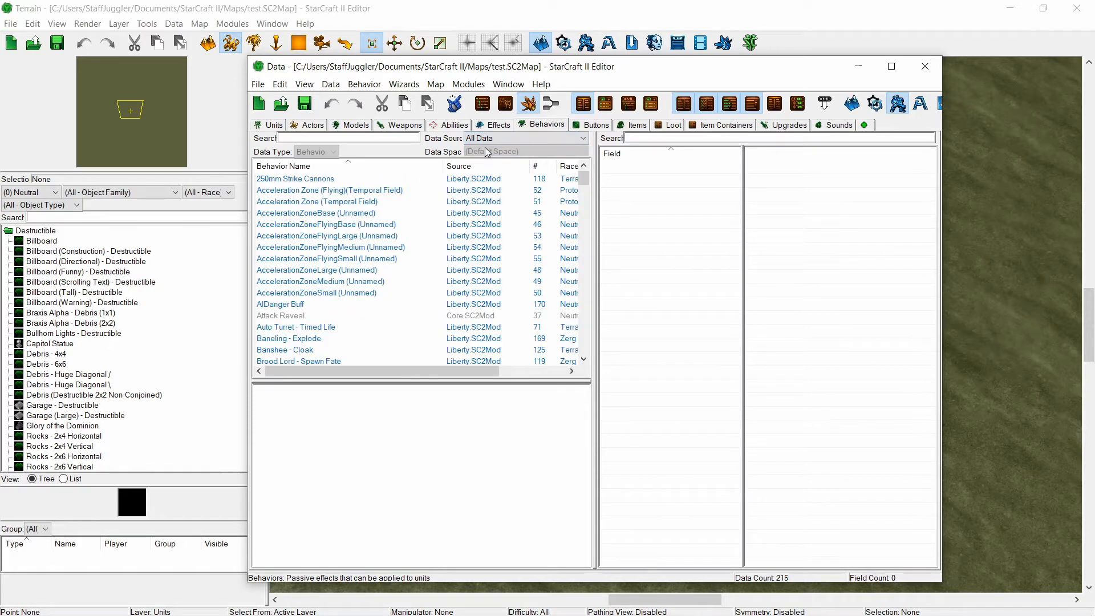
mouse_move(582, 178)
mouse_down()
mouse_move(586, 360)
mouse_move(587, 165)
mouse_up()
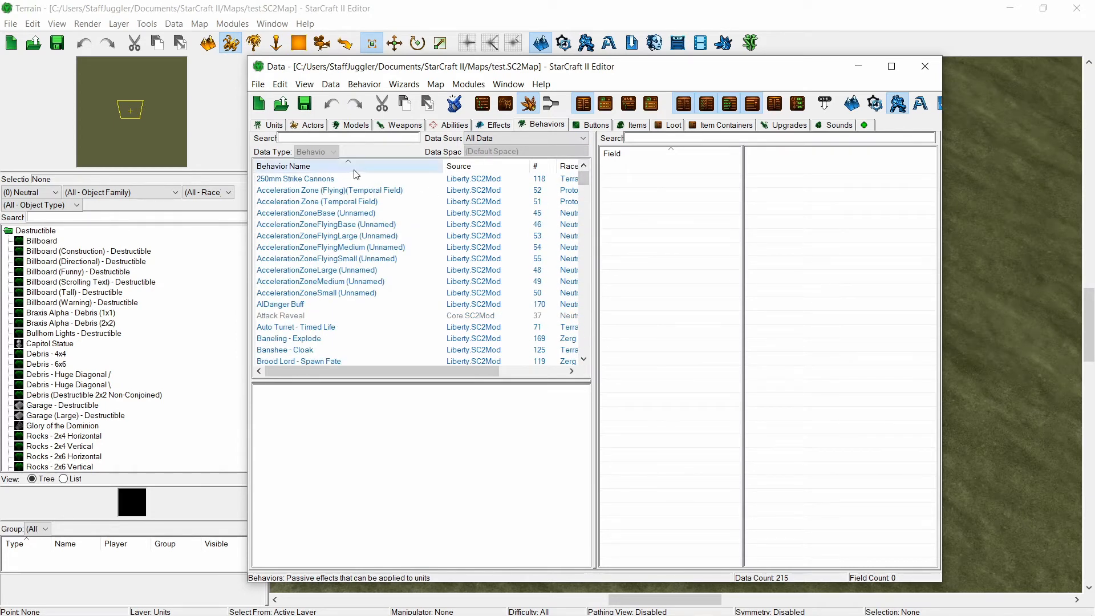
- View the unit and actor lists, and compare the behaviors in test.SC2Map with those in all data
click(276, 126)
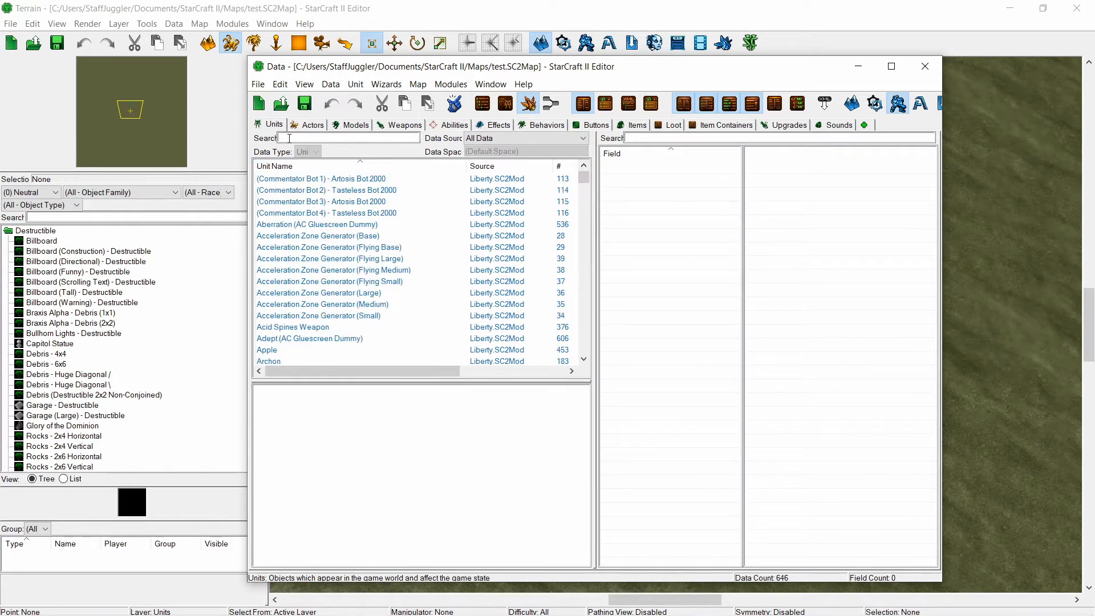
click(309, 124)
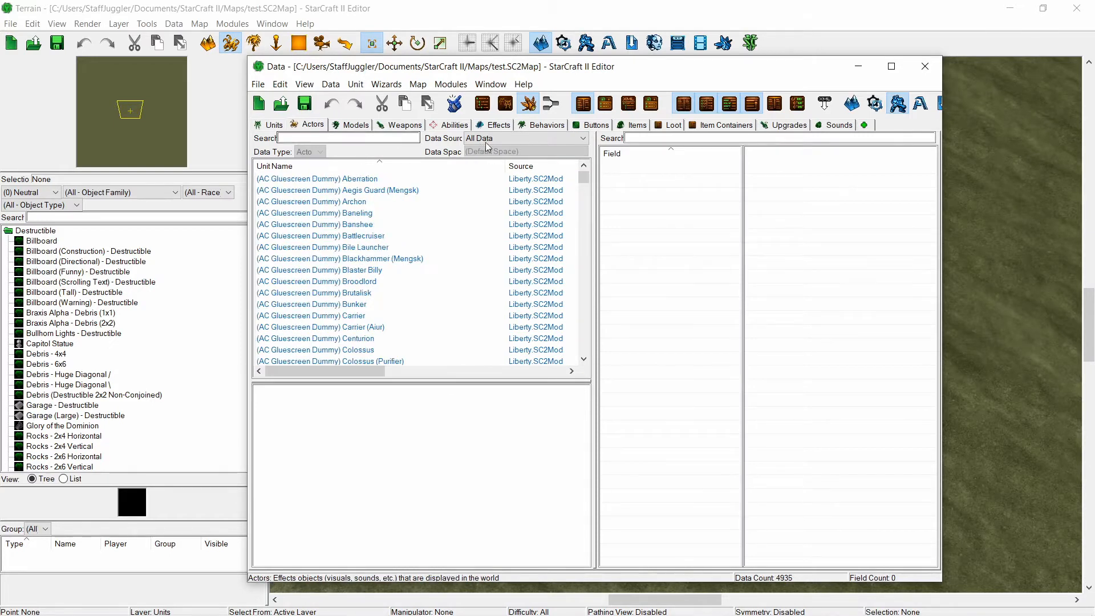
click(529, 126)
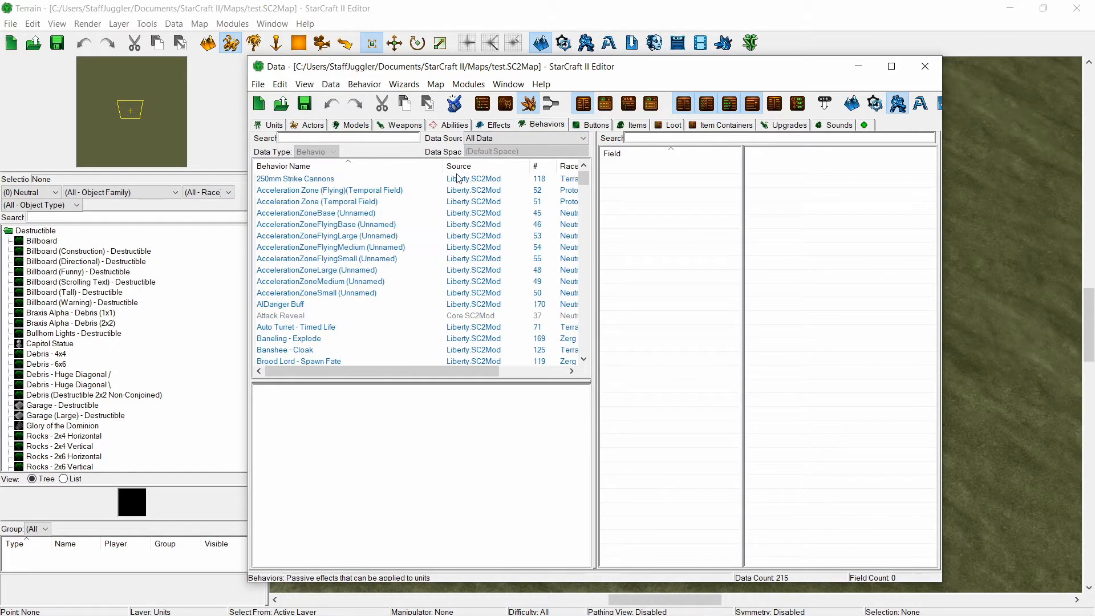
click(485, 138)
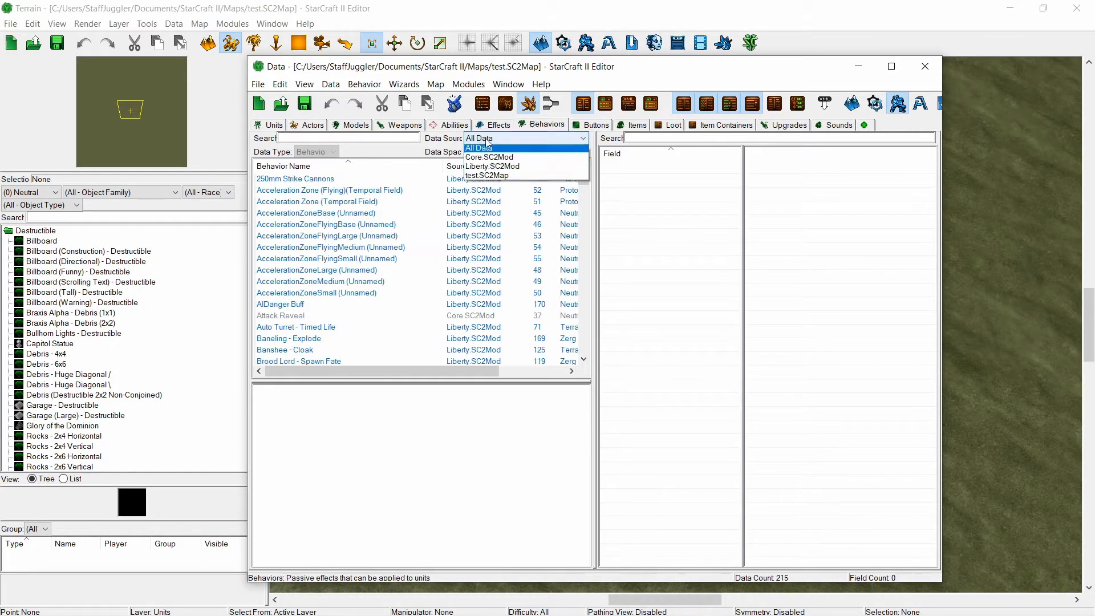
click(472, 178)
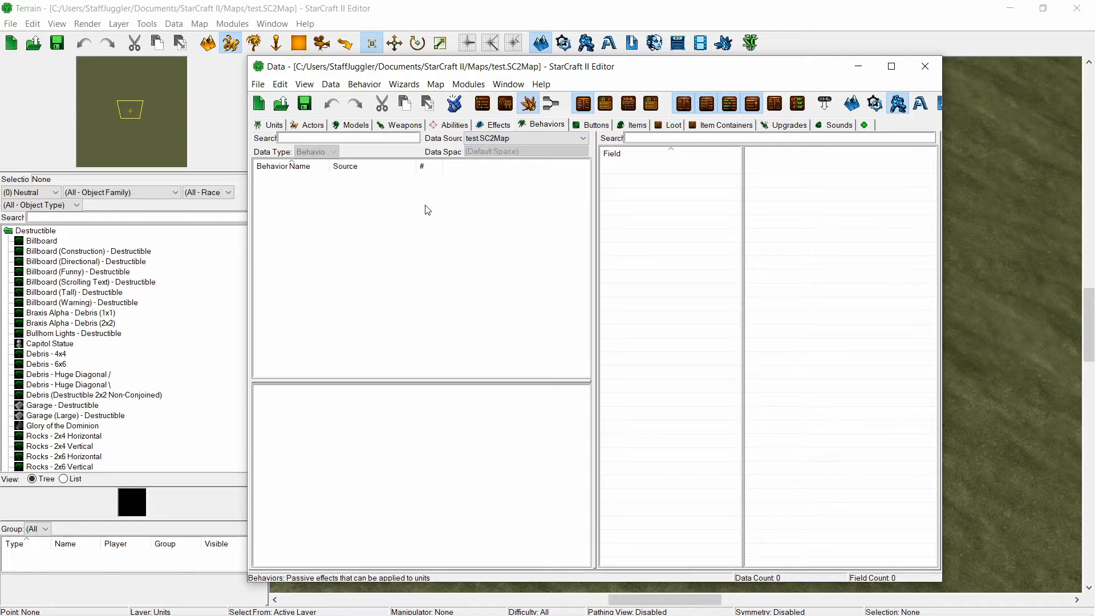
click(501, 139)
click(505, 151)
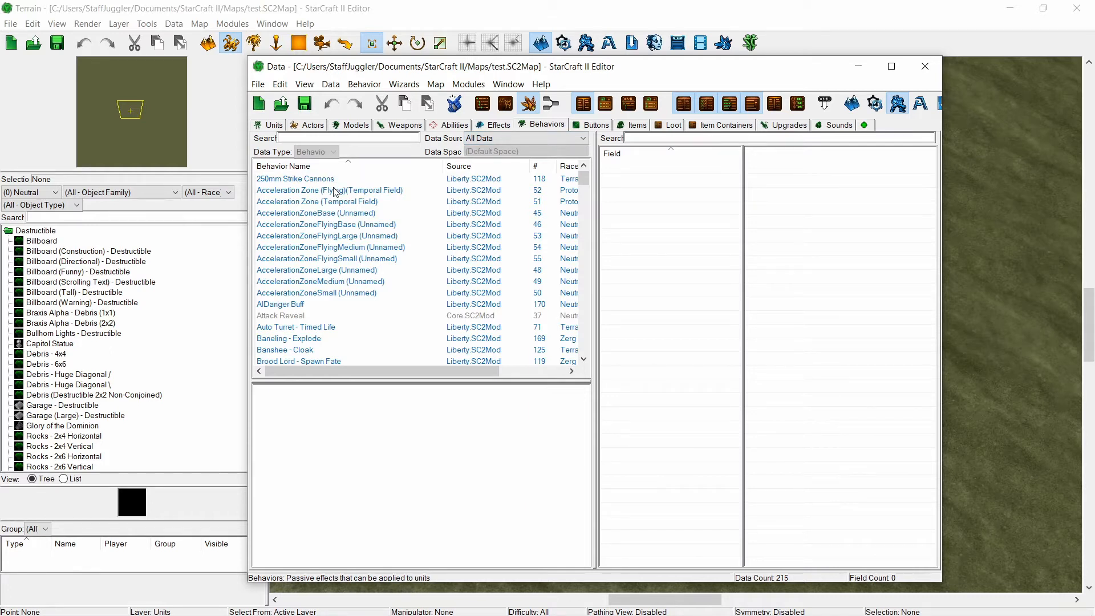
- Limit the behaviors to the test.SC2Map source and add a Buff behavior named Virus with the suggested ID
click(502, 139)
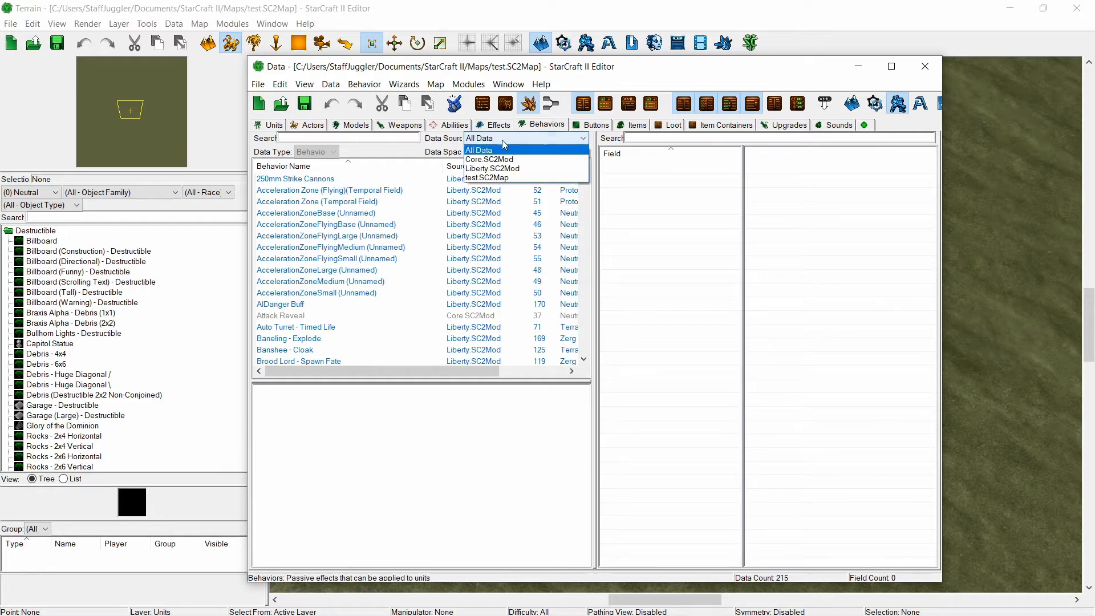
click(501, 178)
right_click(365, 212)
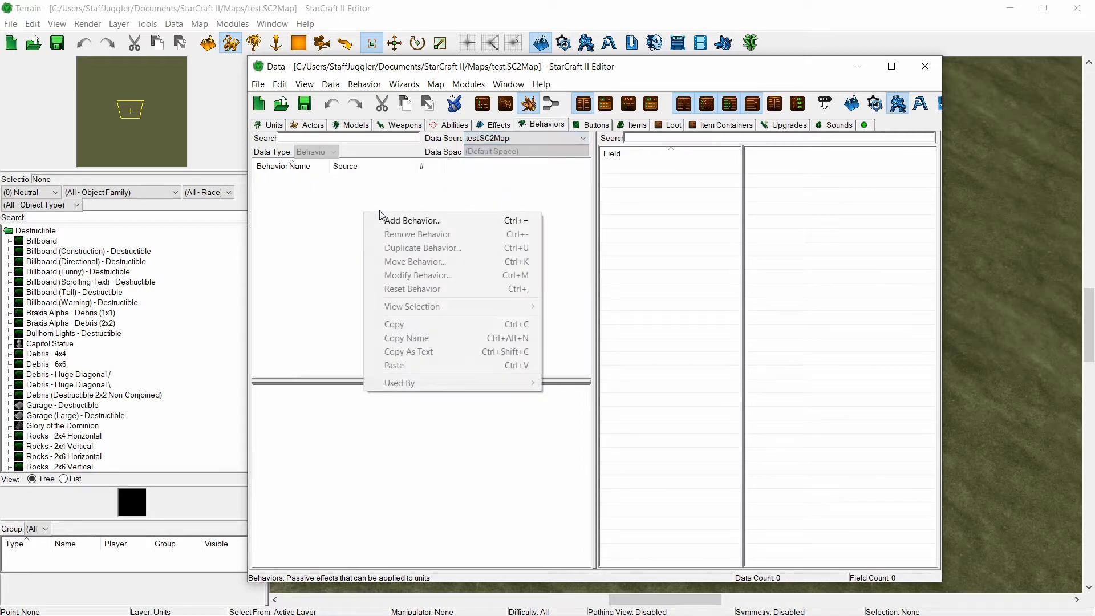
click(409, 220)
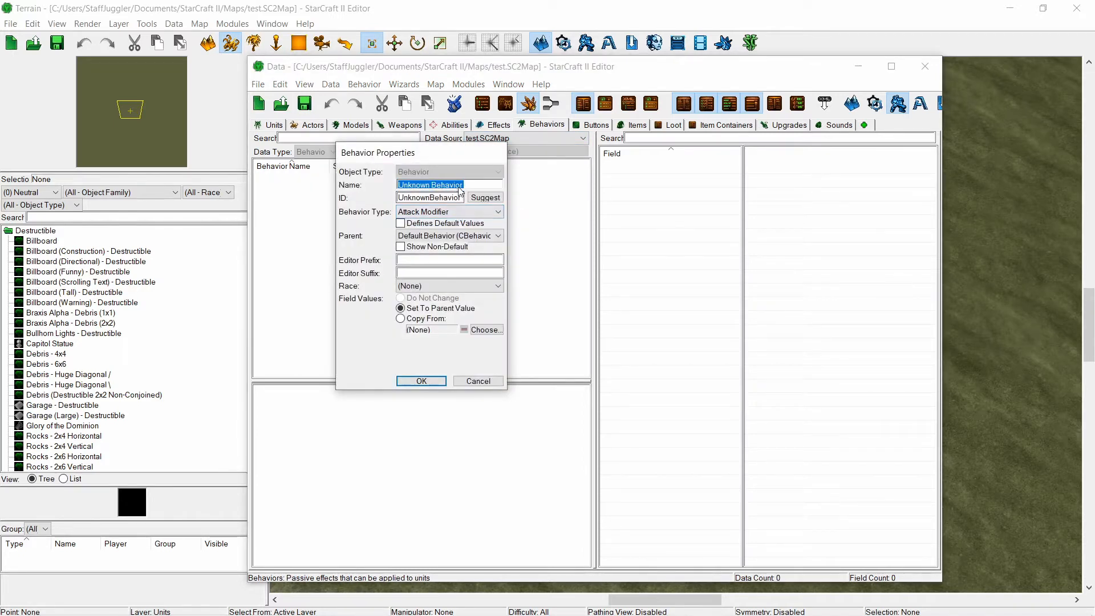
text(Virus)
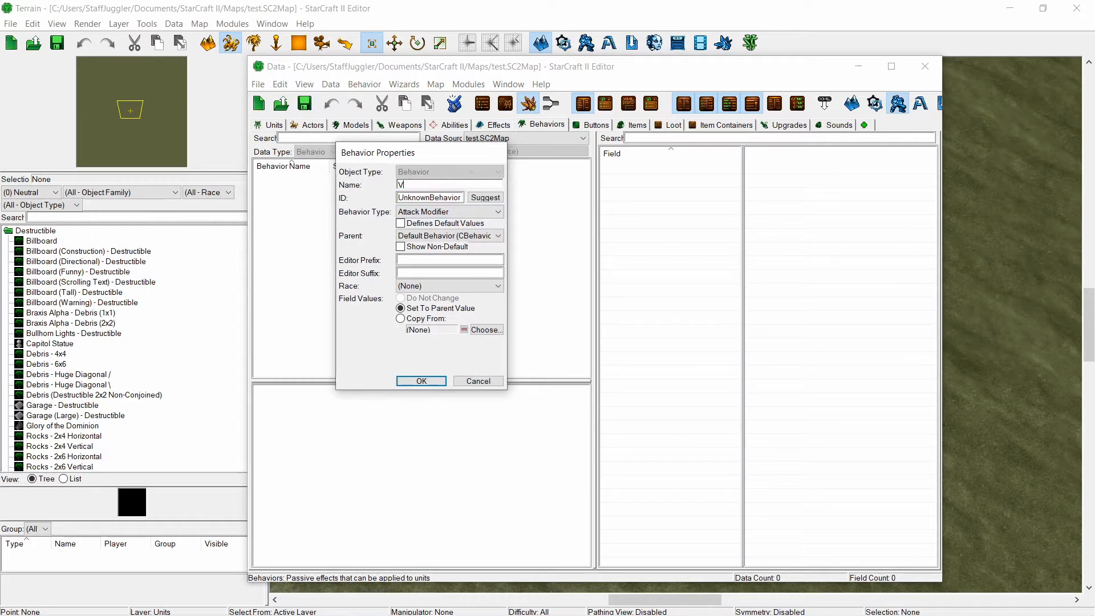
click(477, 211)
key(b)
click(477, 212)
click(484, 198)
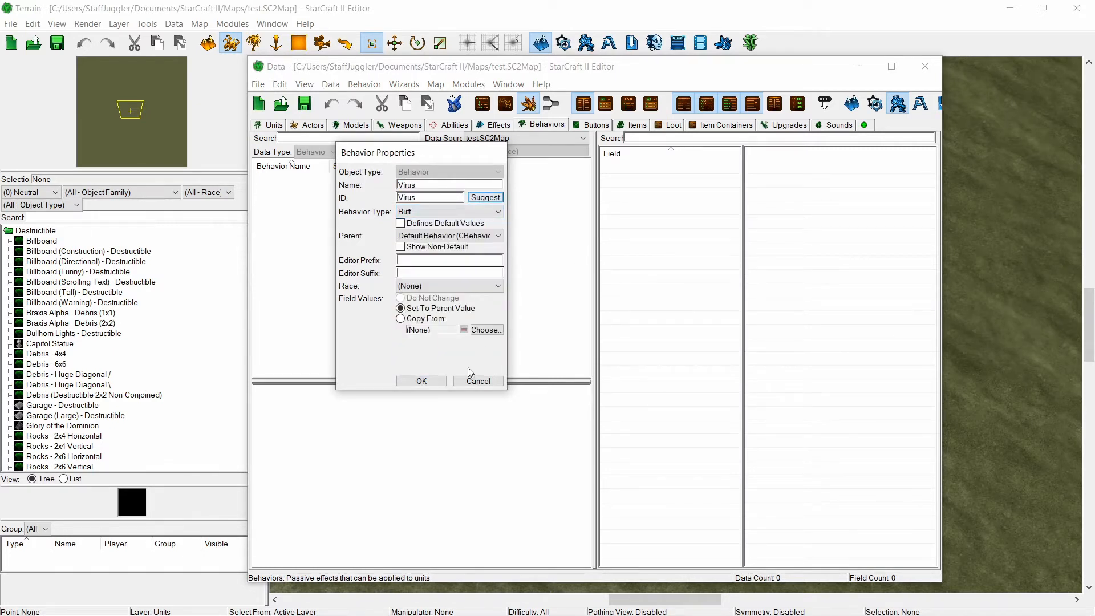
click(422, 381)
- Inspect the field values of the new Virus behavior, keeping test.SC2Map as the data source
click(281, 181)
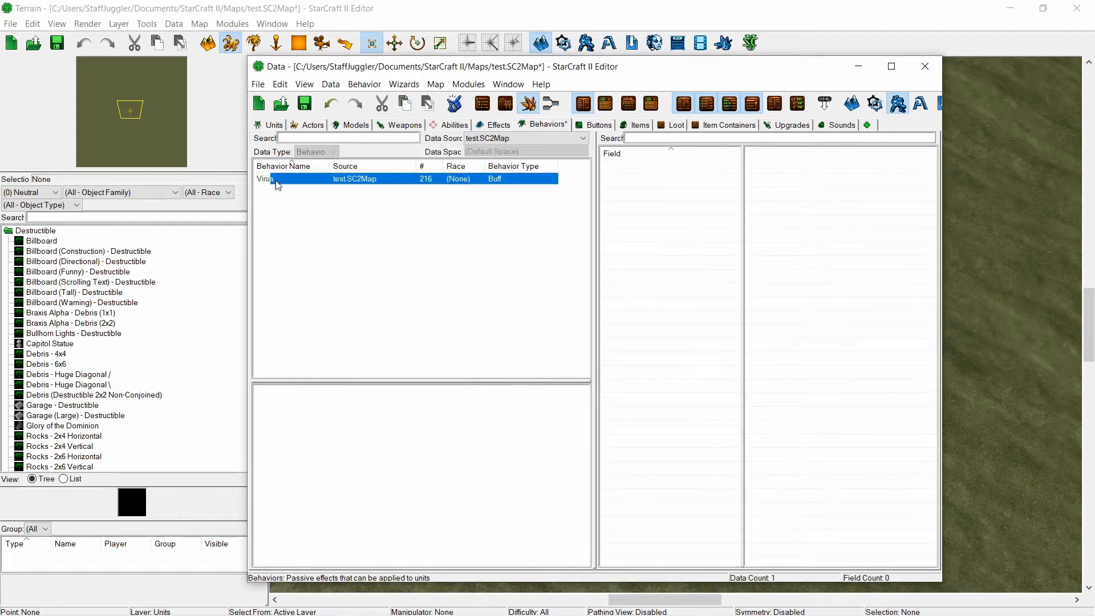
click(491, 203)
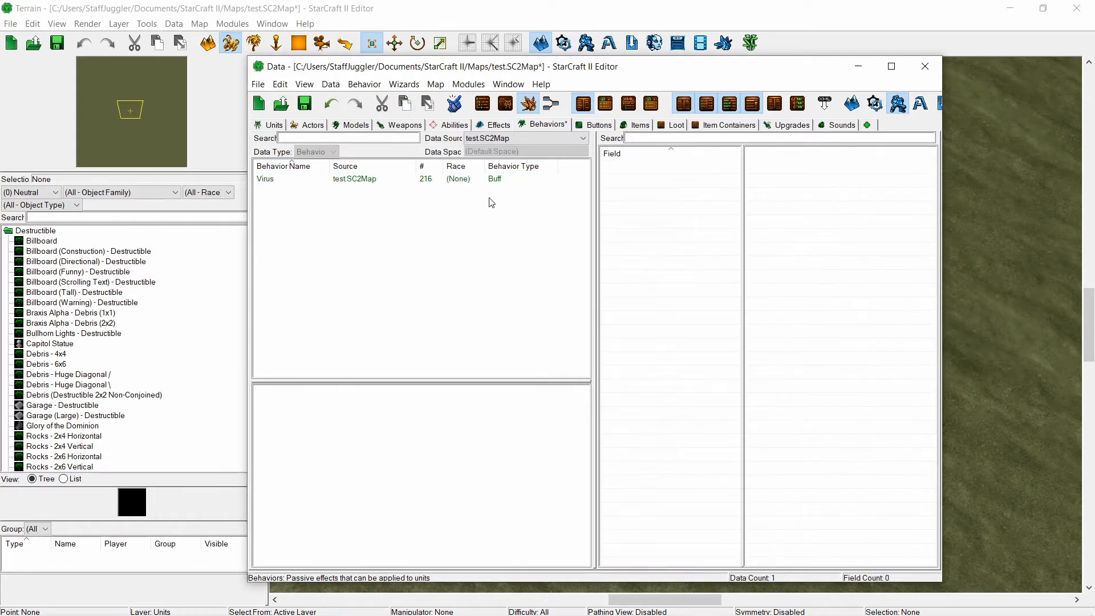
click(440, 181)
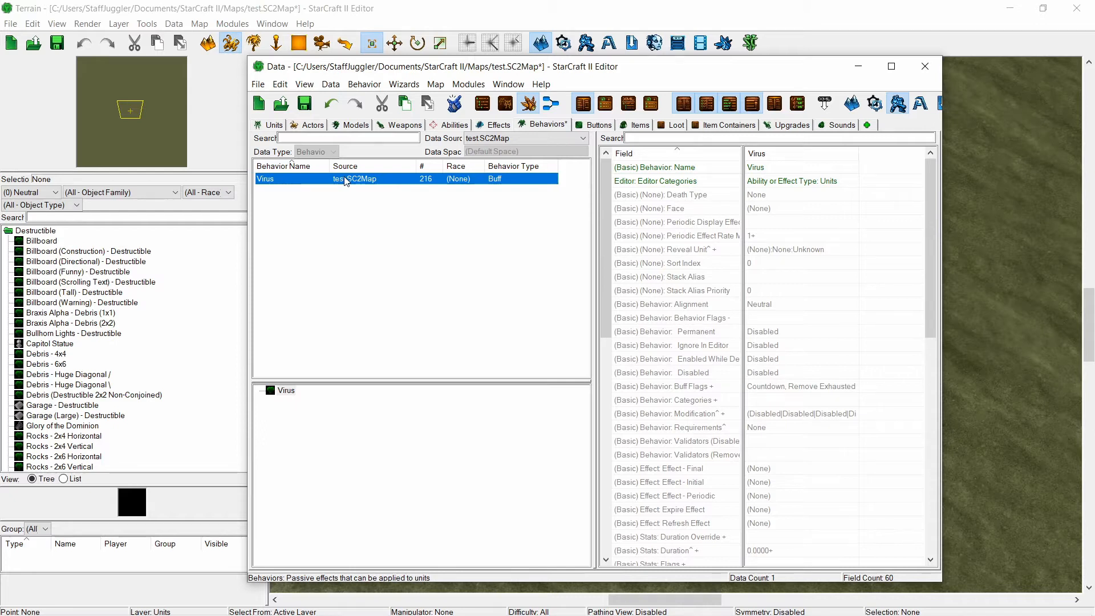
click(492, 140)
click(494, 181)
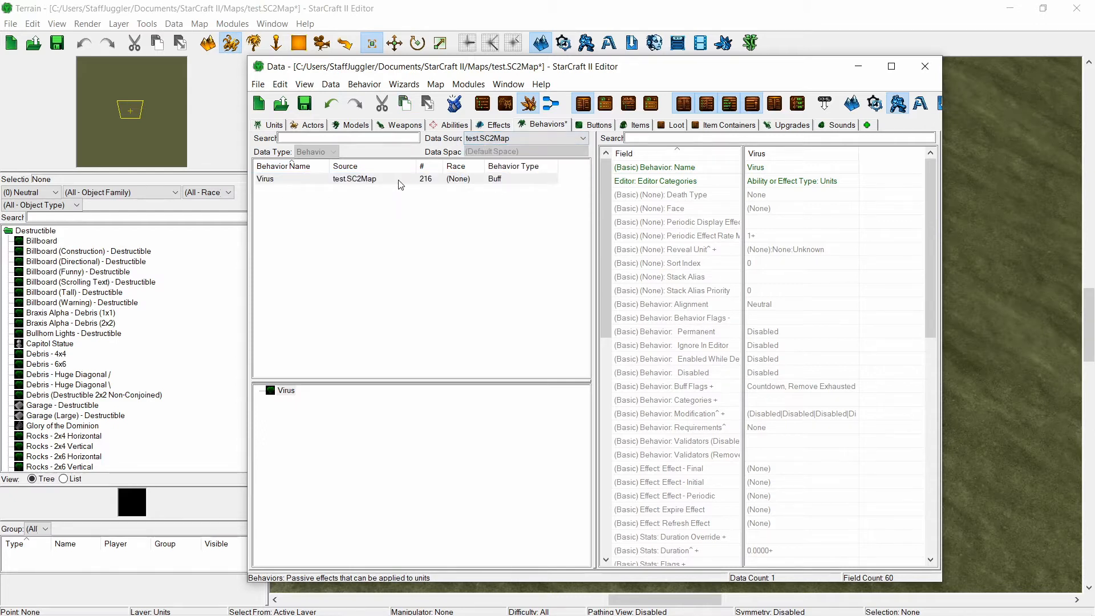
- Show all data sources and browse the abilities, weapons and models lists
click(480, 140)
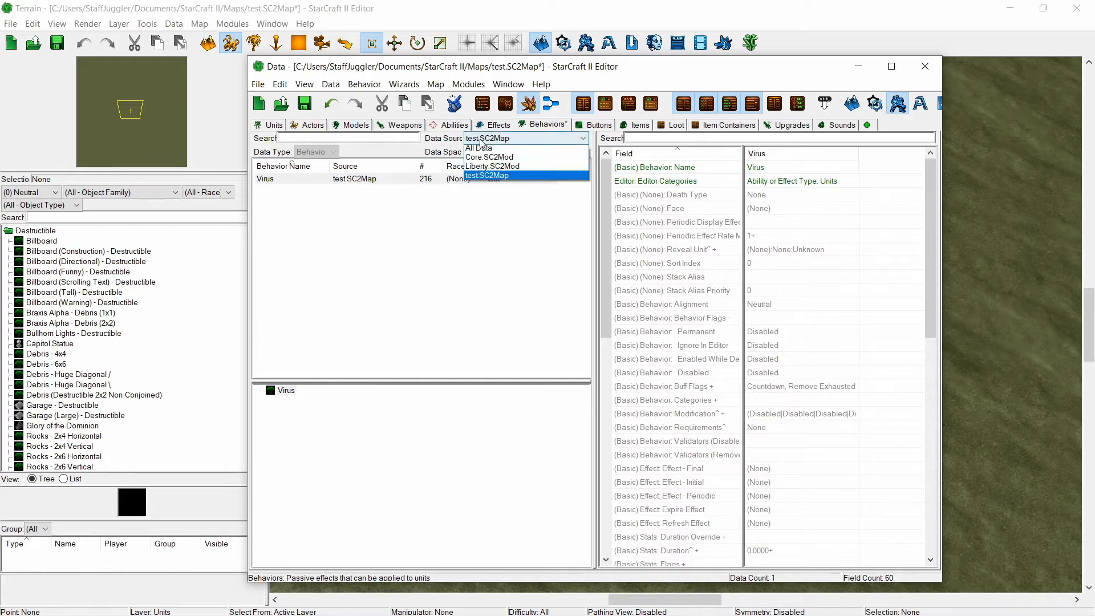
click(481, 148)
click(452, 126)
click(402, 127)
click(355, 128)
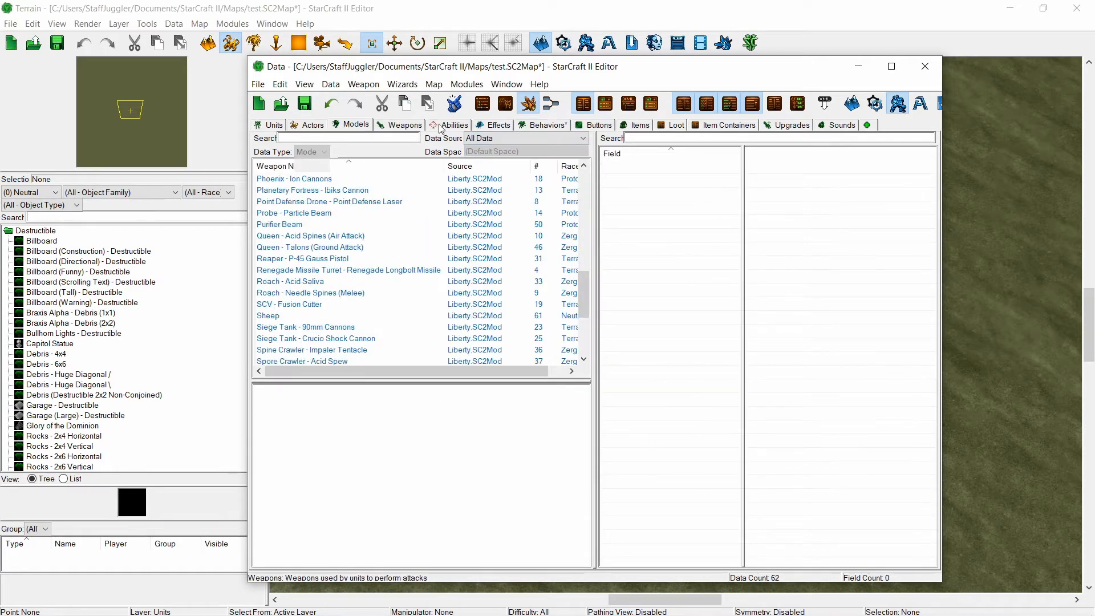
- Compare the actors list with the test.SC2Map behaviors, and return the data source to All Data
click(308, 125)
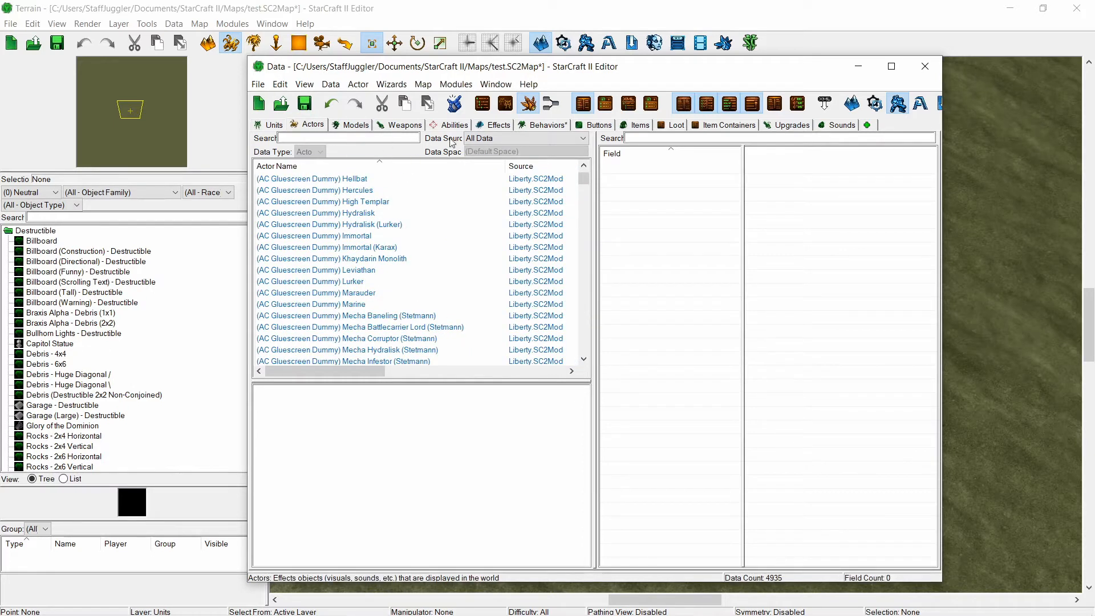
click(470, 138)
click(498, 178)
click(525, 127)
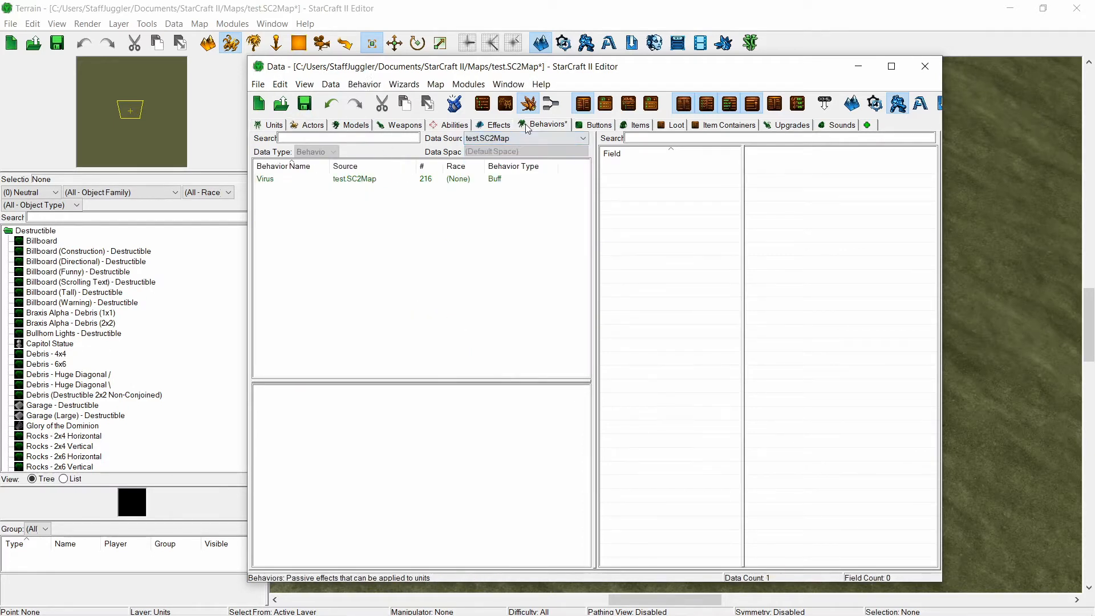
click(528, 142)
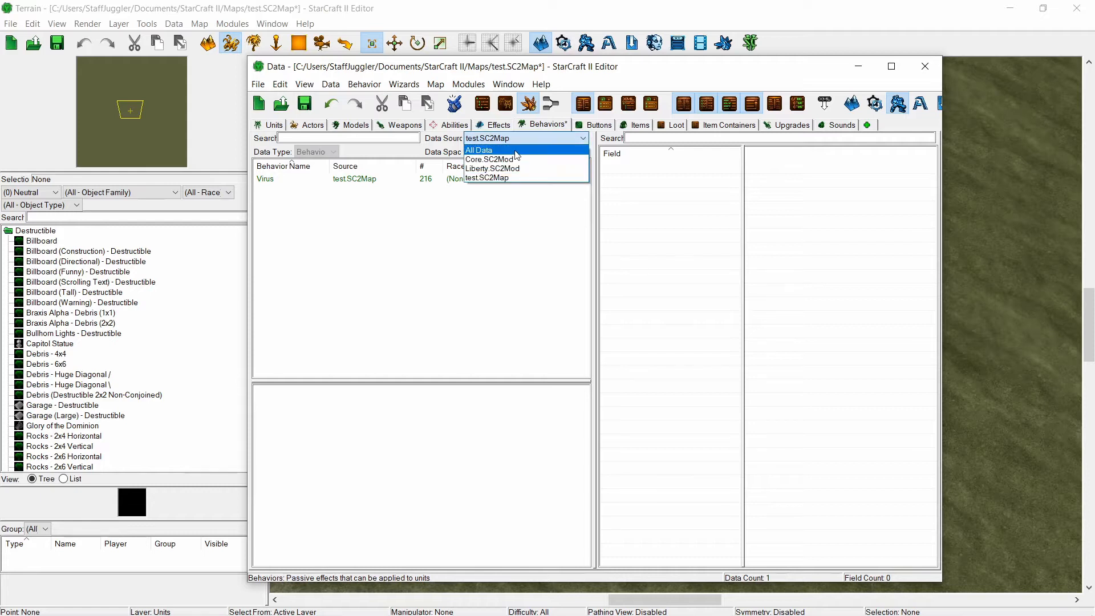
click(491, 147)
- Browse the effects, abilities, buttons and behaviors across all data, and limit the behaviors to the test.SC2Map source
click(498, 126)
click(454, 126)
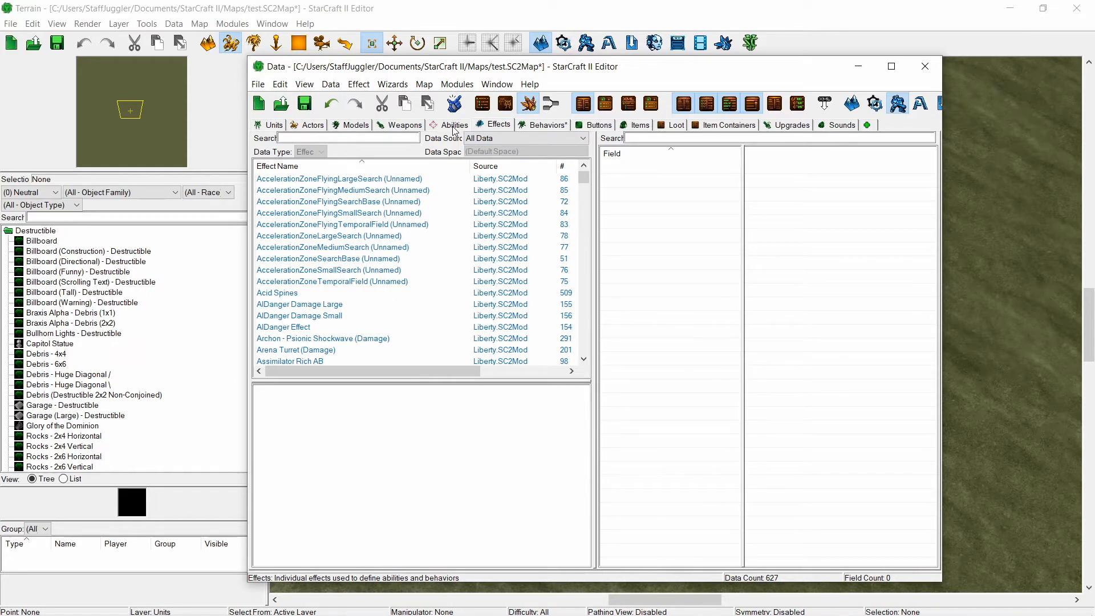
click(488, 126)
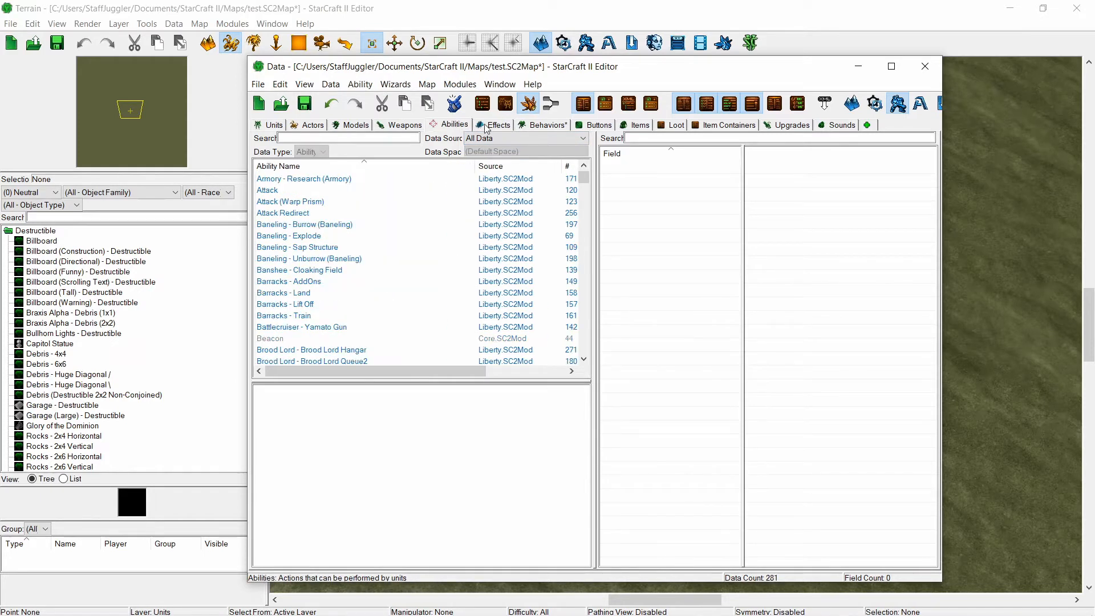
click(533, 127)
click(602, 126)
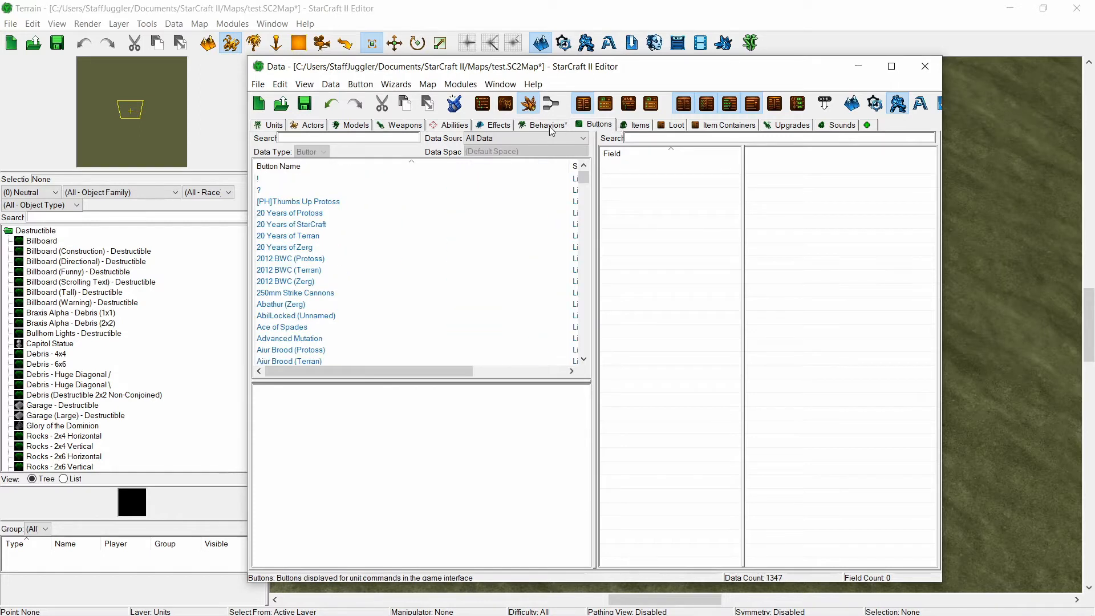
click(454, 125)
click(485, 126)
click(542, 125)
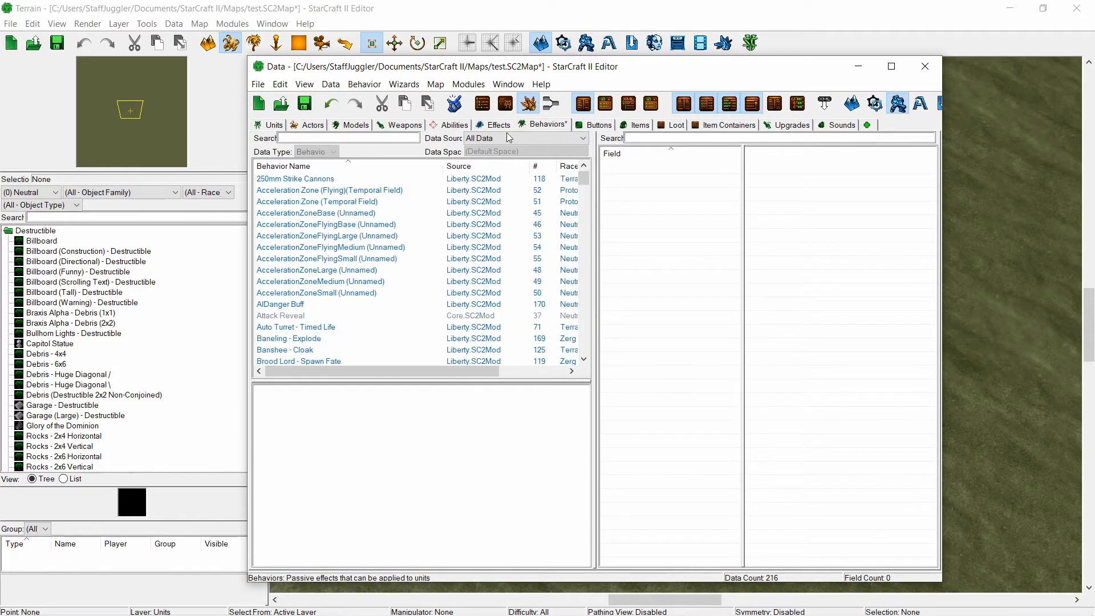
click(525, 138)
click(487, 178)
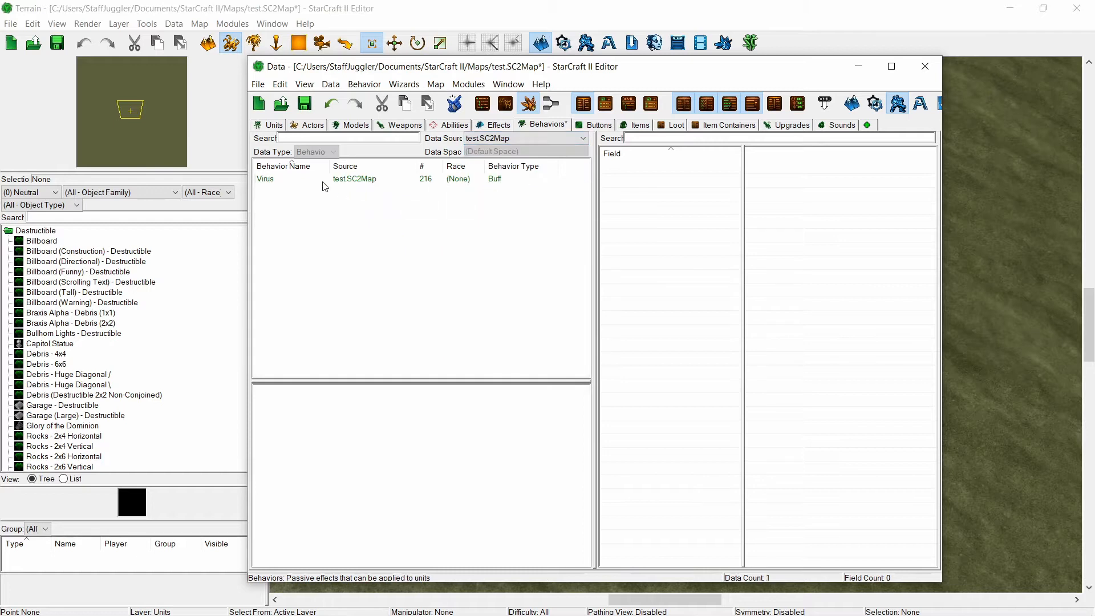
- Duplicate the Virus behavior and delete the copy
click(320, 180)
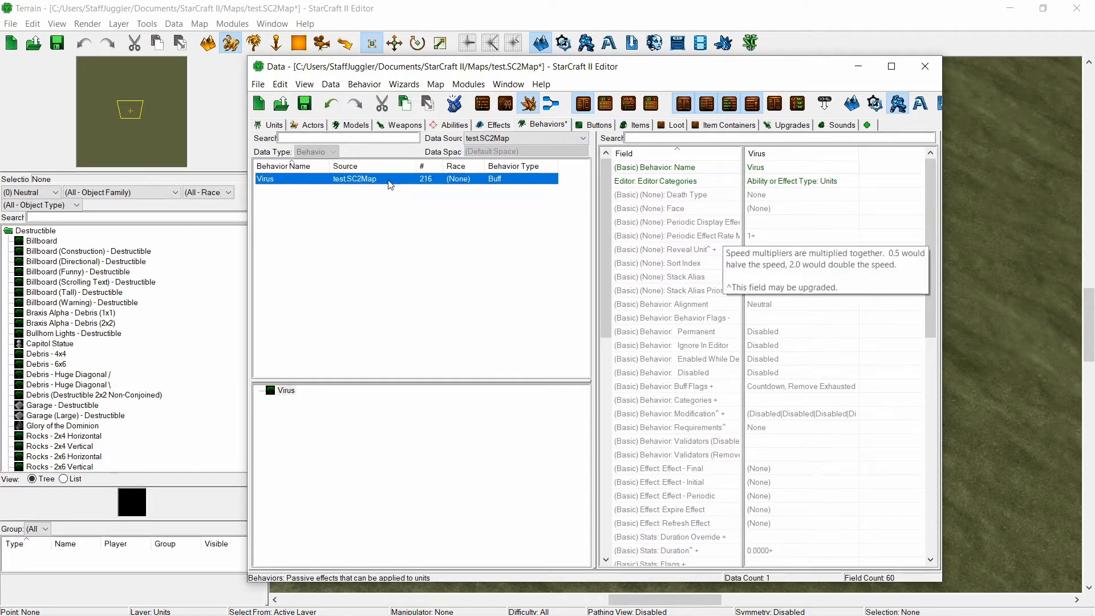
key(ctrl+v)
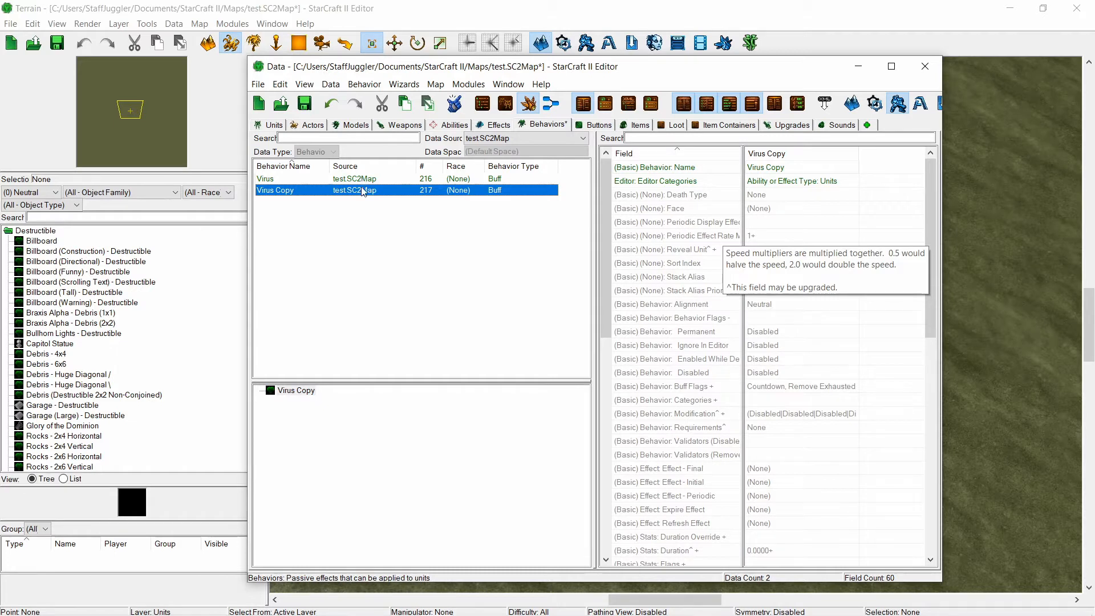
key(Delete)
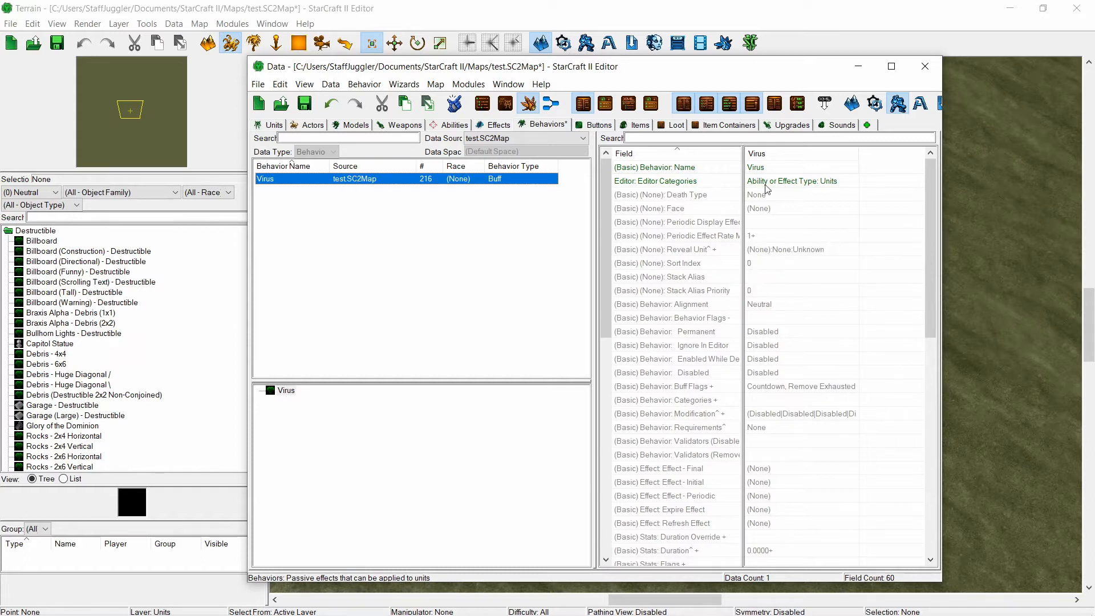
- Add an Apply Behavior effect named Virus AB with the suggested ID to the test.SC2Map effects
click(499, 125)
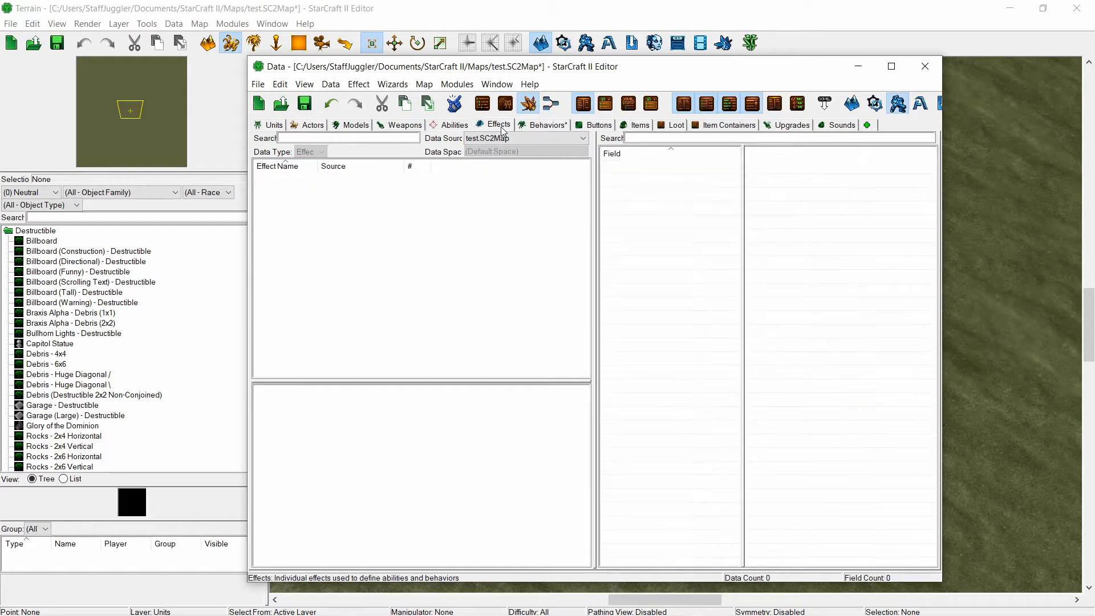
right_click(426, 225)
click(466, 233)
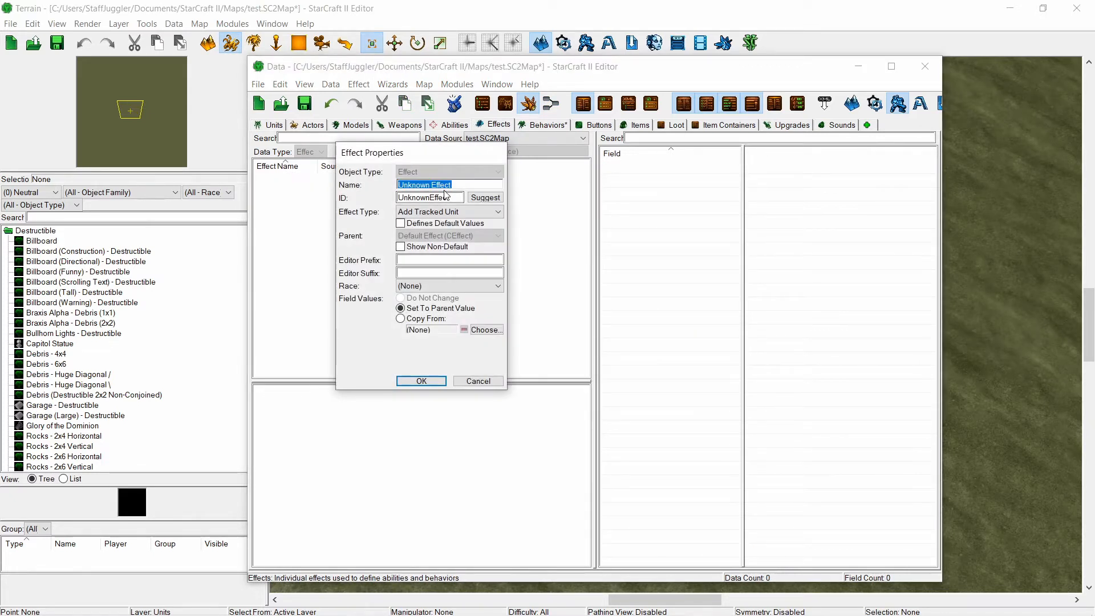
text(Virus AB)
click(448, 212)
key(Down)
key(Return)
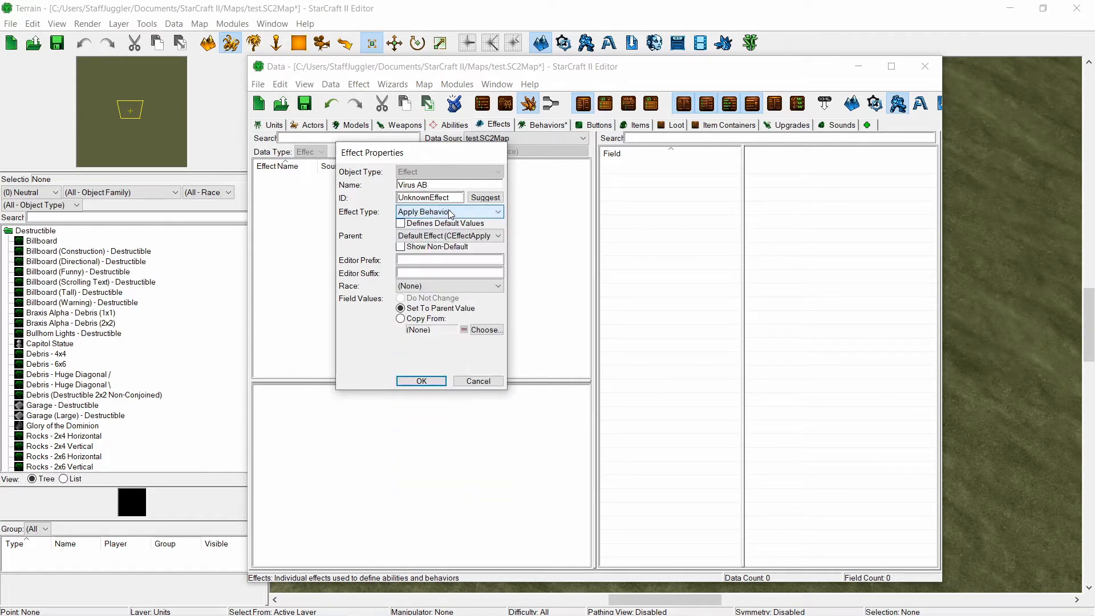
click(485, 197)
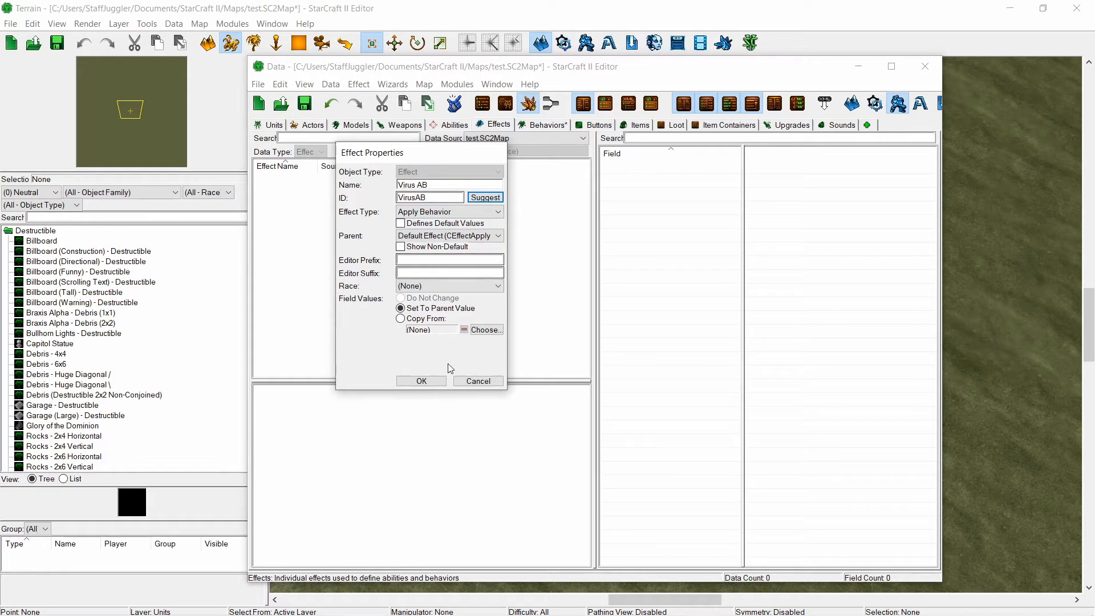
click(421, 380)
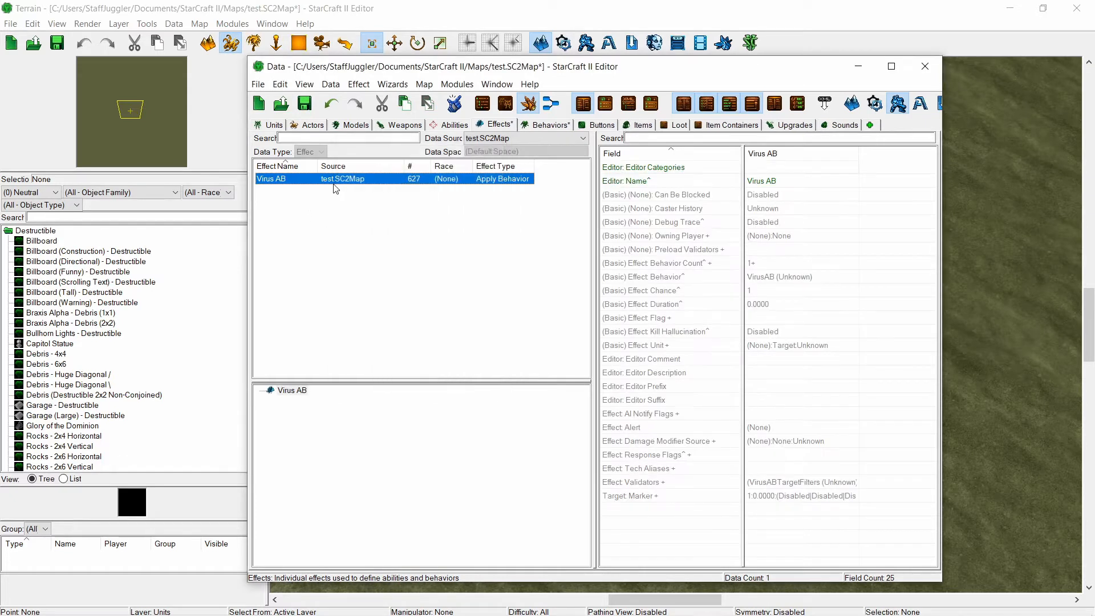
- Duplicate the Virus AB effect and enter Virus Search Area as the copy's name in its properties
key(ctrl+c)
key(ctrl+v)
double_click(465, 191)
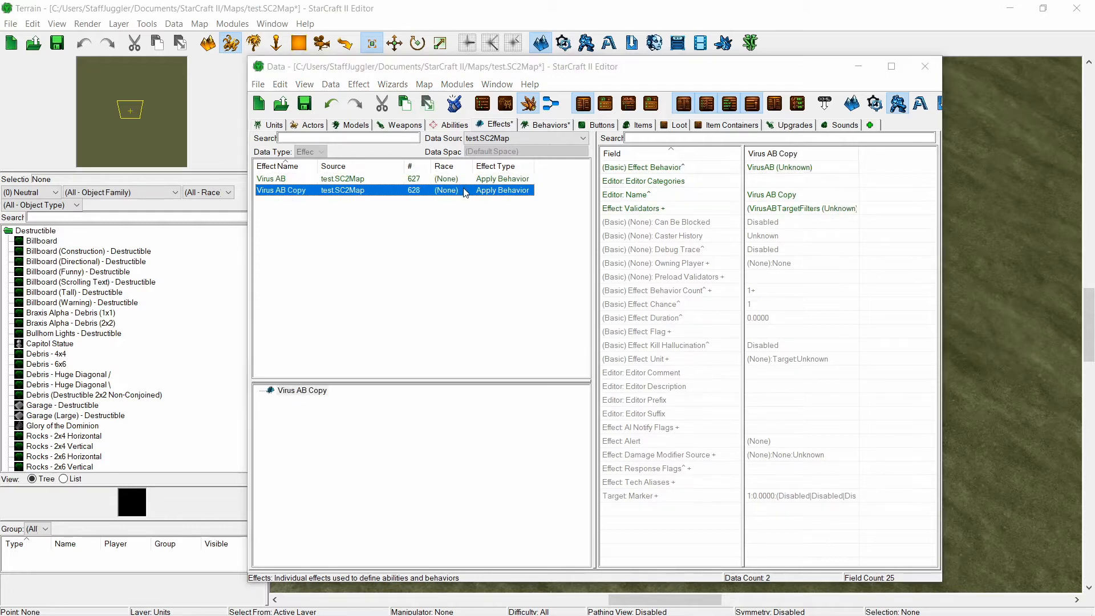
drag(447, 185, 421, 185)
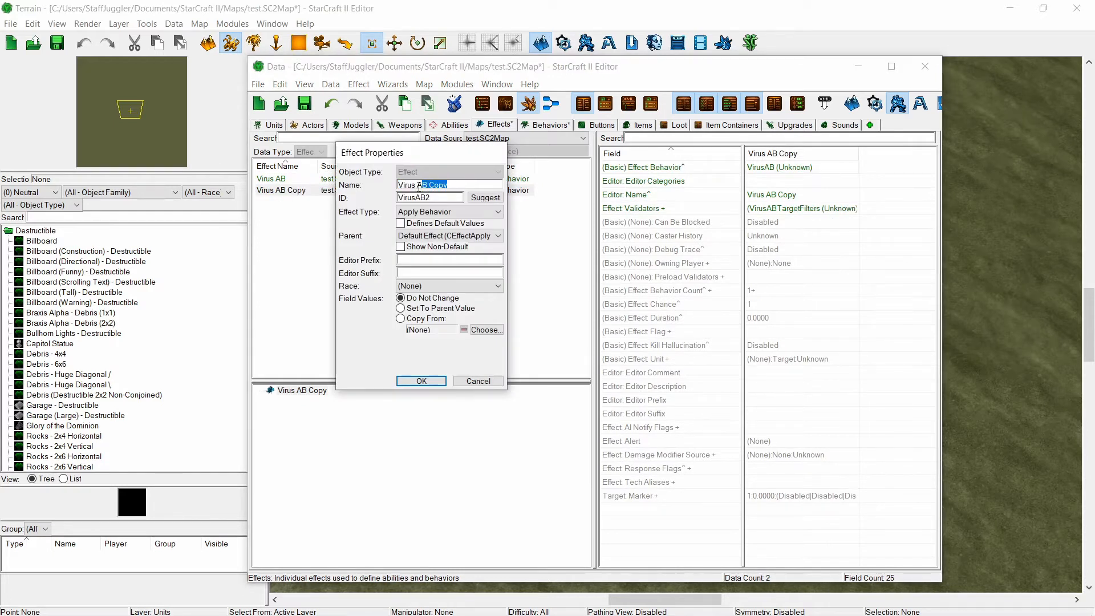
text(SA)
- Change the copied effect's type to Search Area
click(453, 213)
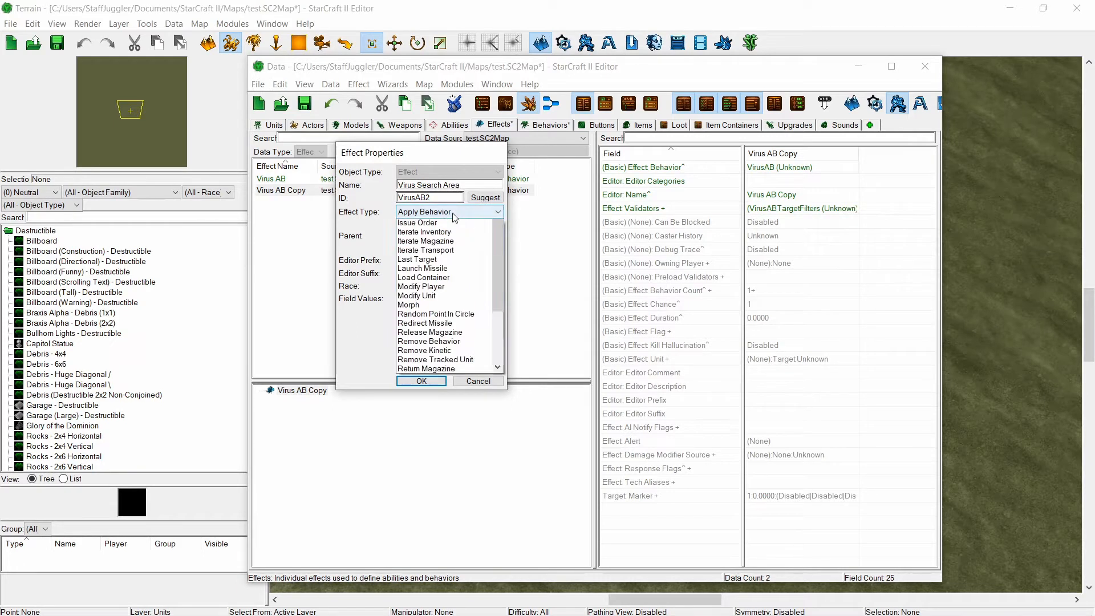
key(s)
click(453, 213)
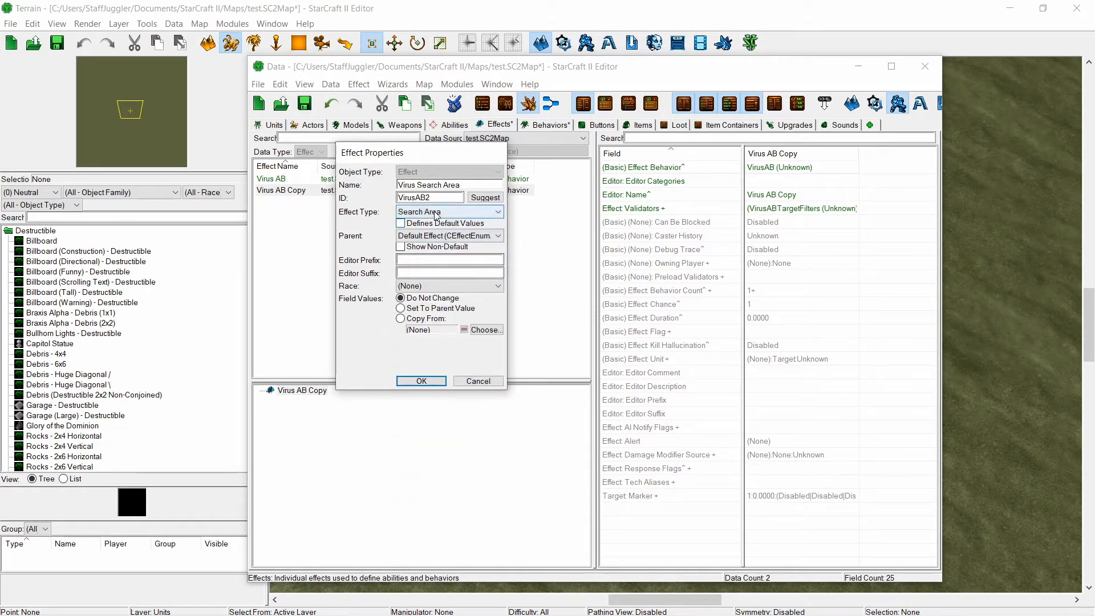
click(431, 213)
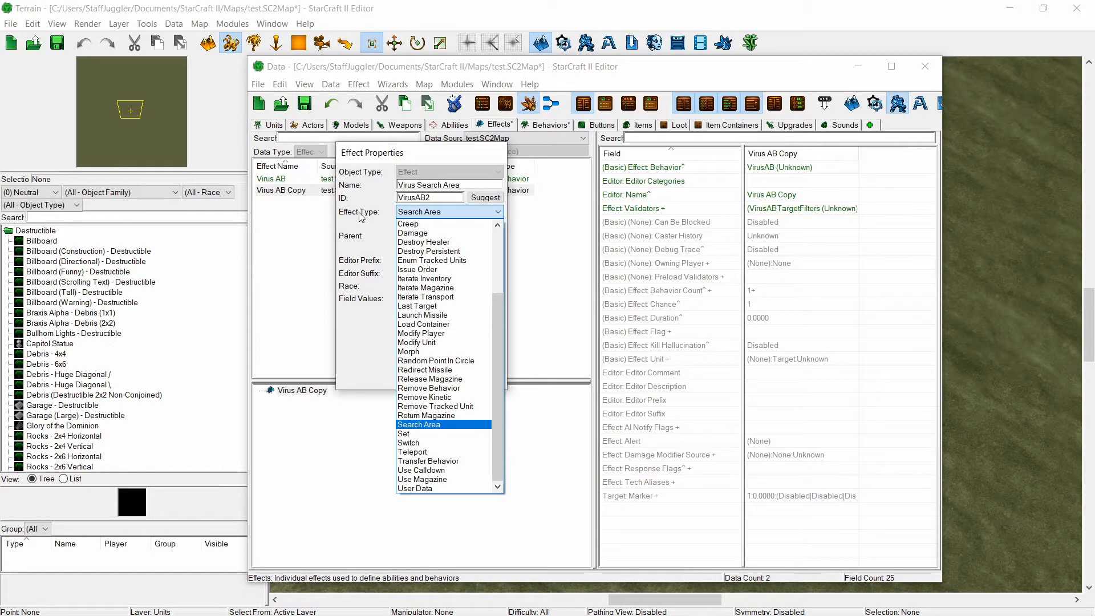
click(397, 213)
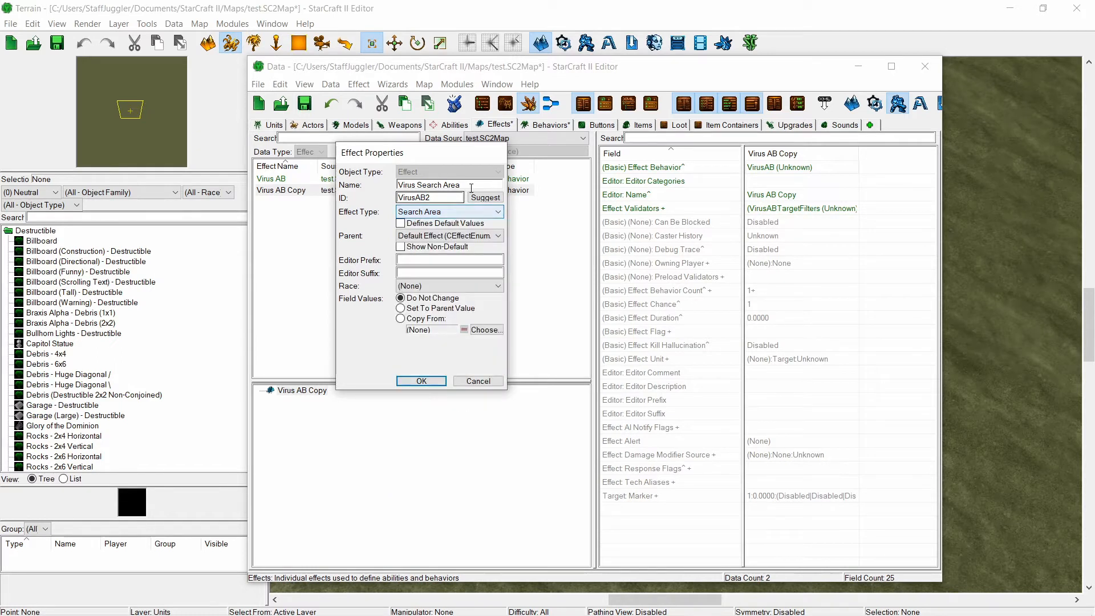
- Shorten the copied effect's name to Virus SA, generate its suggested ID and apply the properties
drag(471, 187, 452, 185)
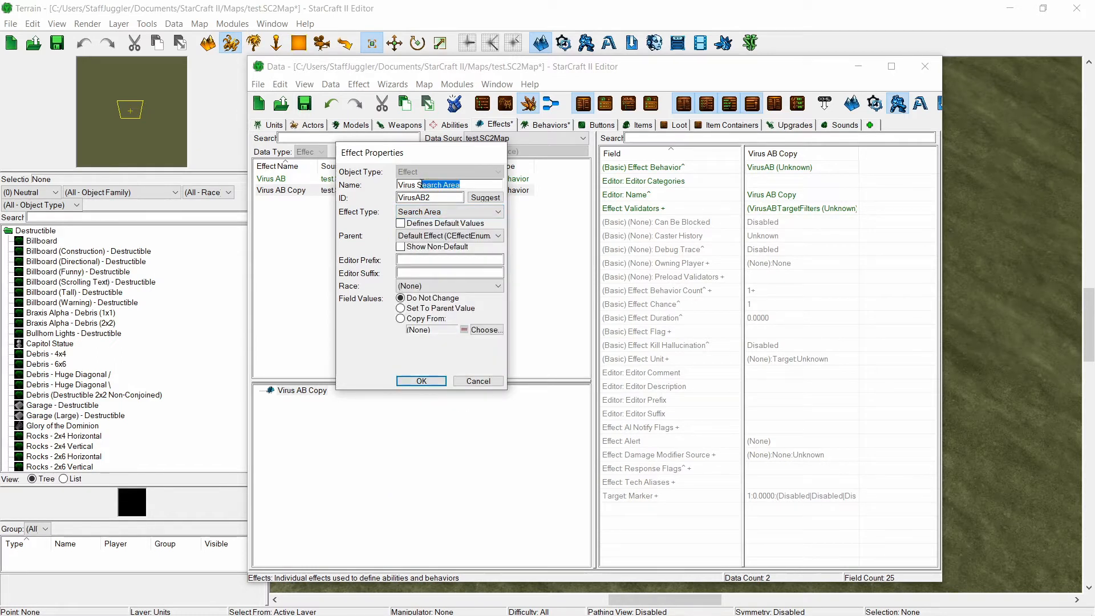
click(476, 197)
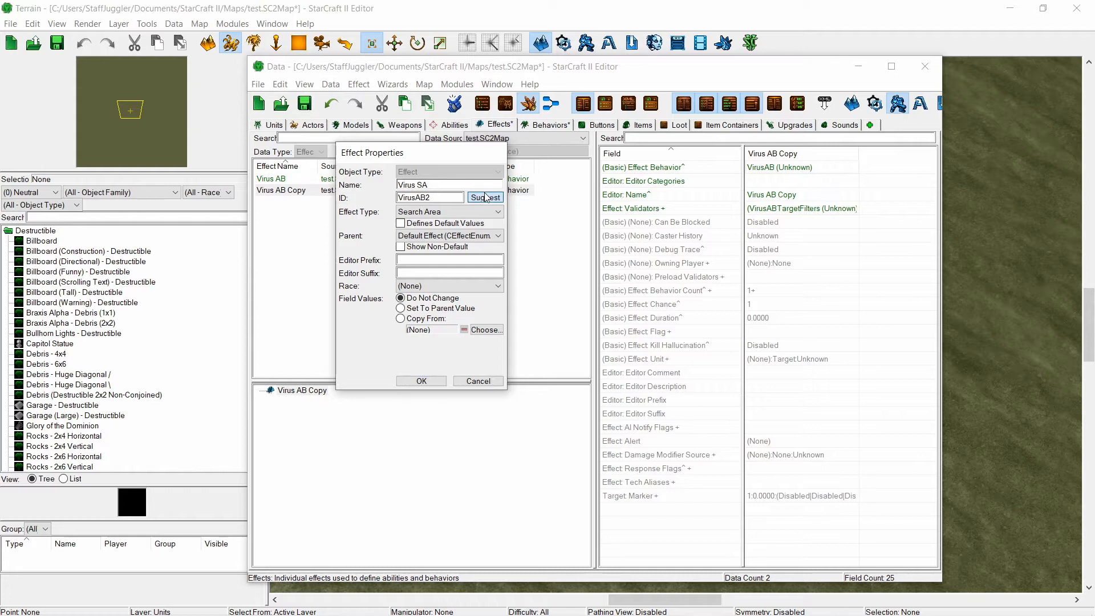
click(422, 382)
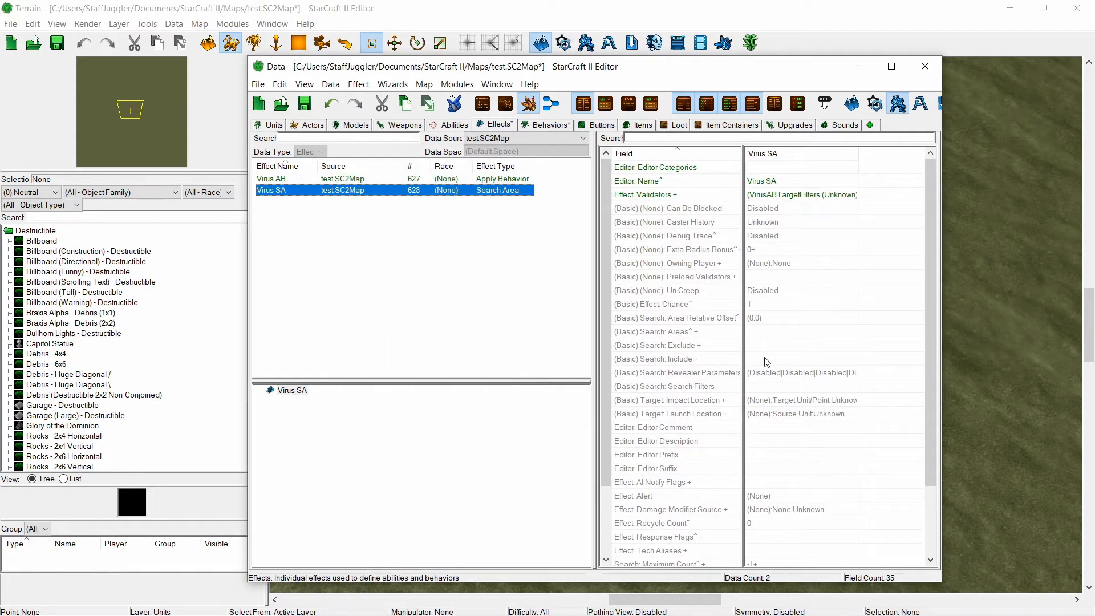
- Set the target impact location of the Virus SA effect to Source Unit
double_click(793, 402)
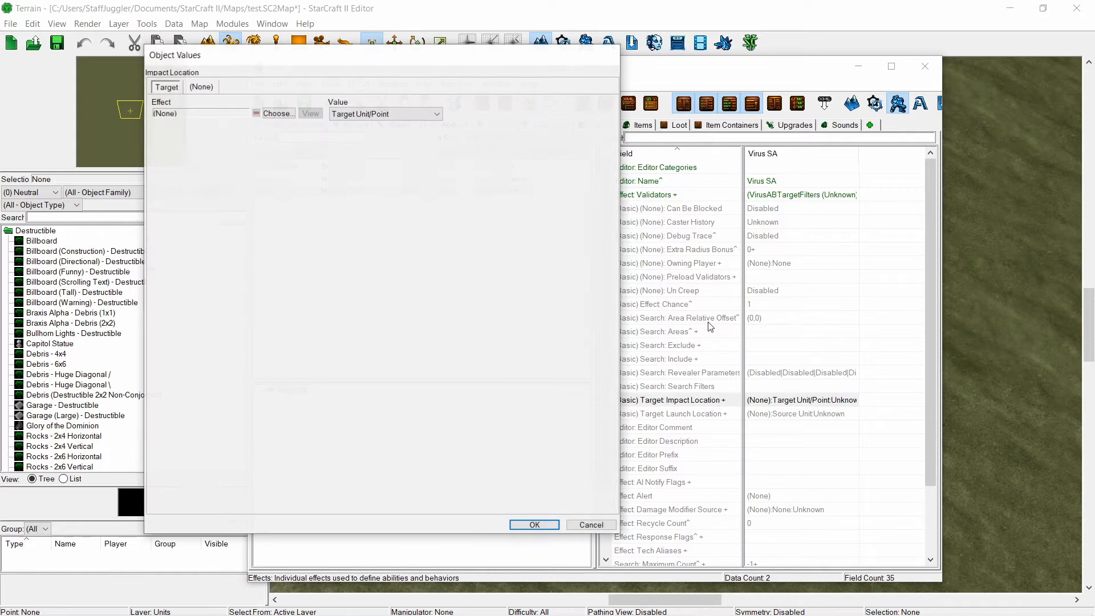
click(397, 113)
click(393, 253)
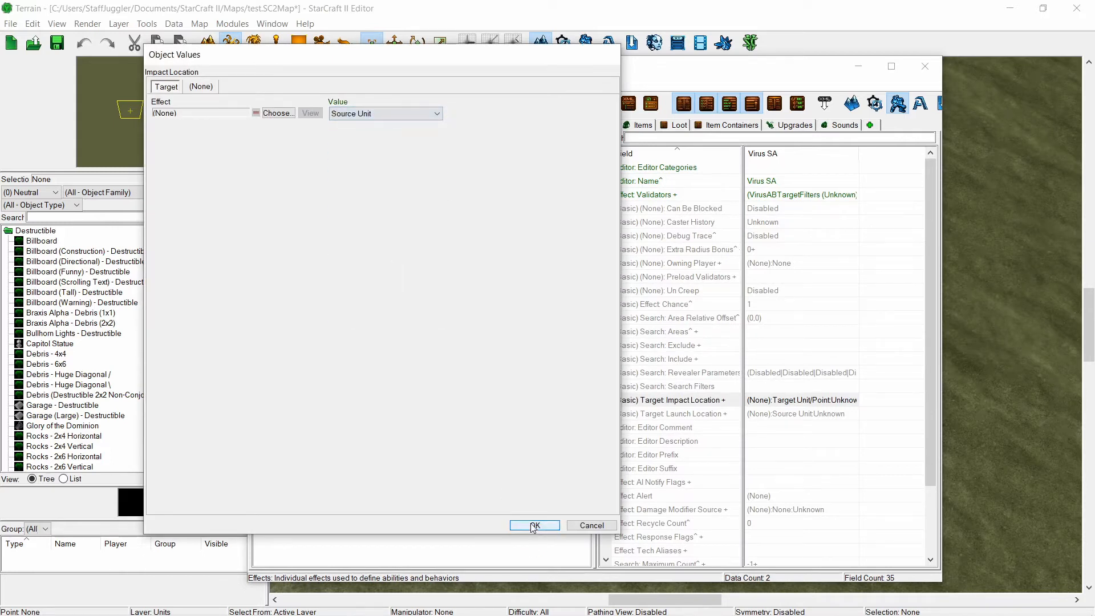
click(535, 524)
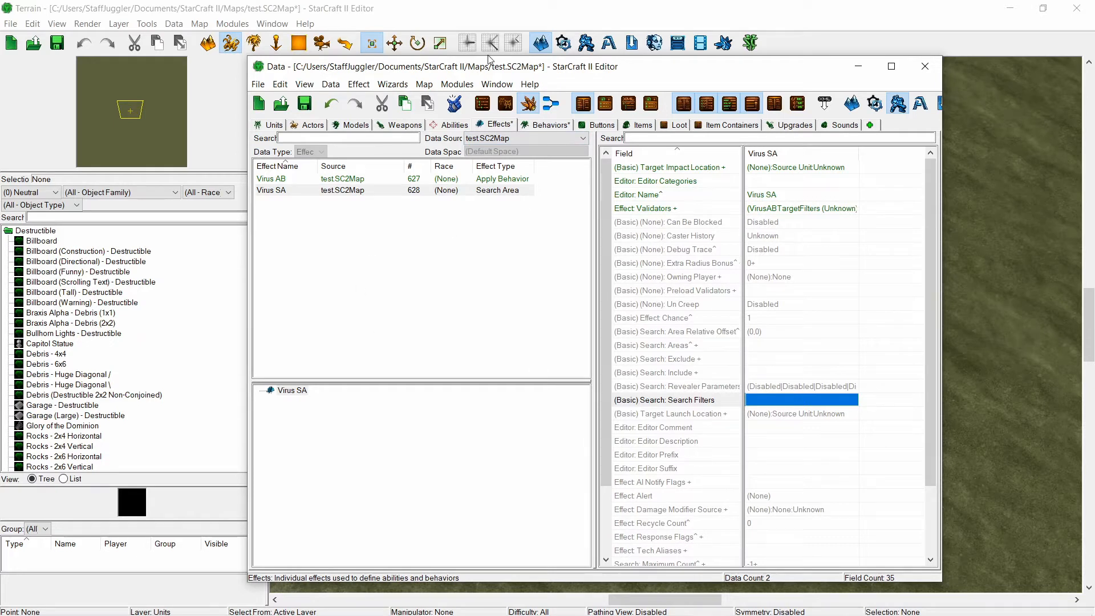
- In the Terrain editor, find "infes" units and place one neutral Infested Terran (From Terran Infestation Rupture) near the map's centre
click(441, 25)
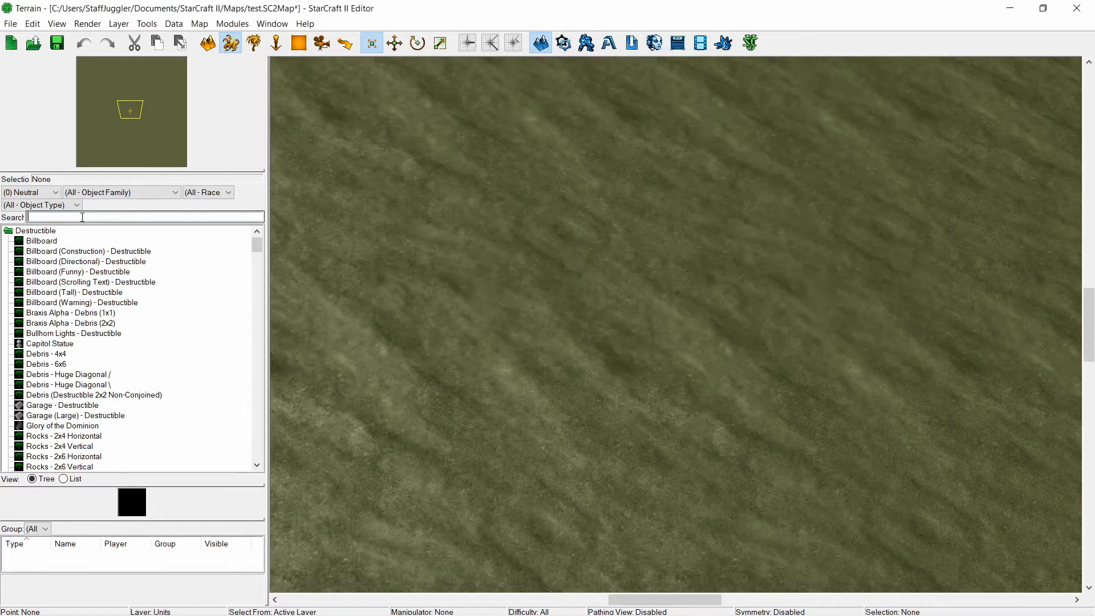
text(infes)
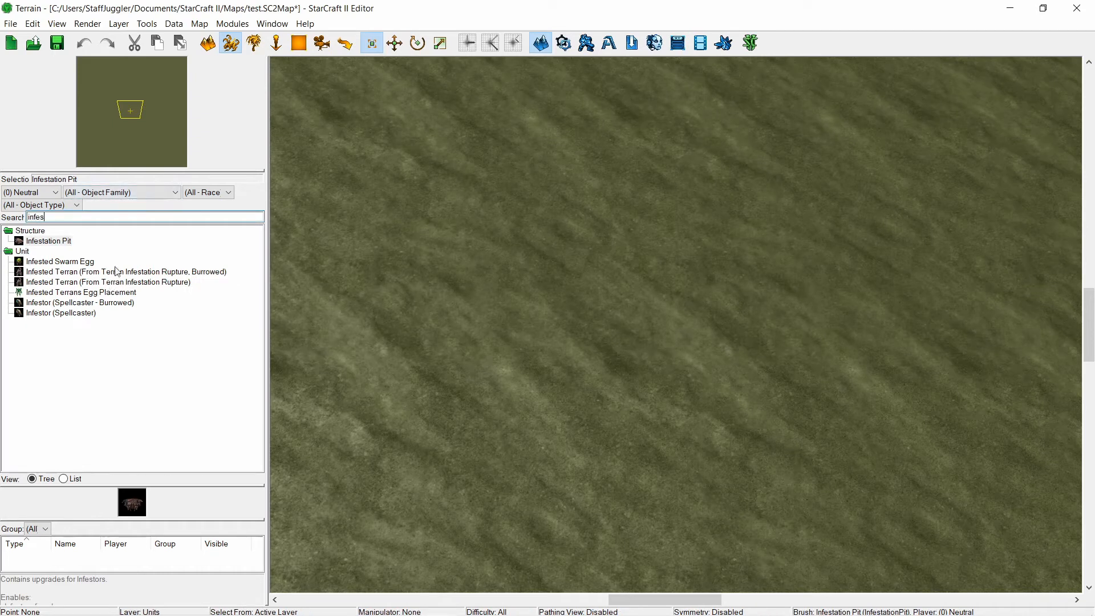
click(71, 273)
click(73, 283)
click(593, 310)
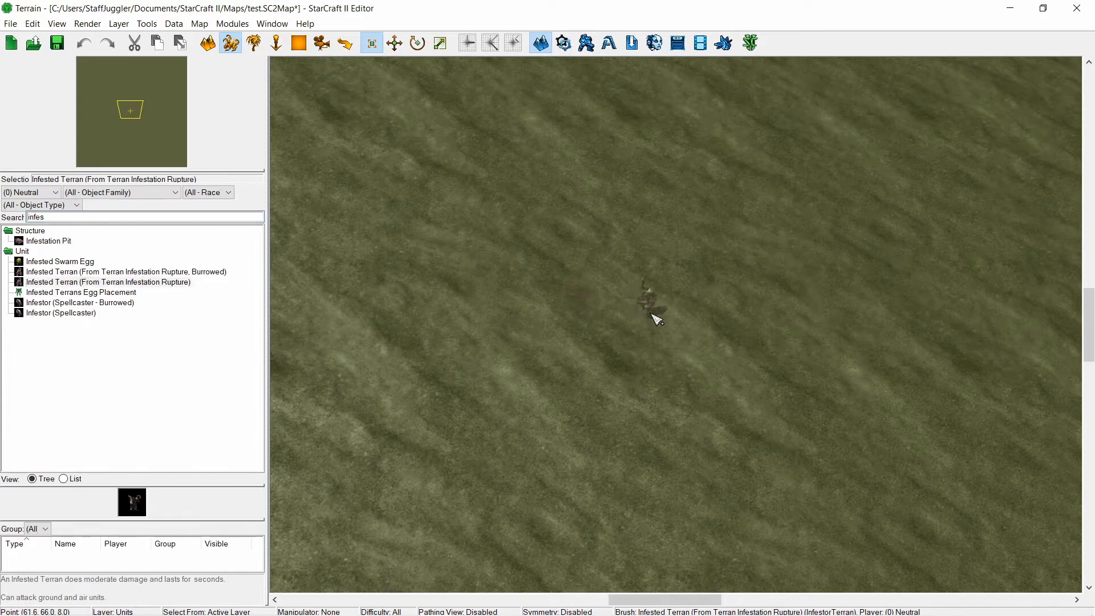
click(656, 319)
scroll(591, 330, up, 5)
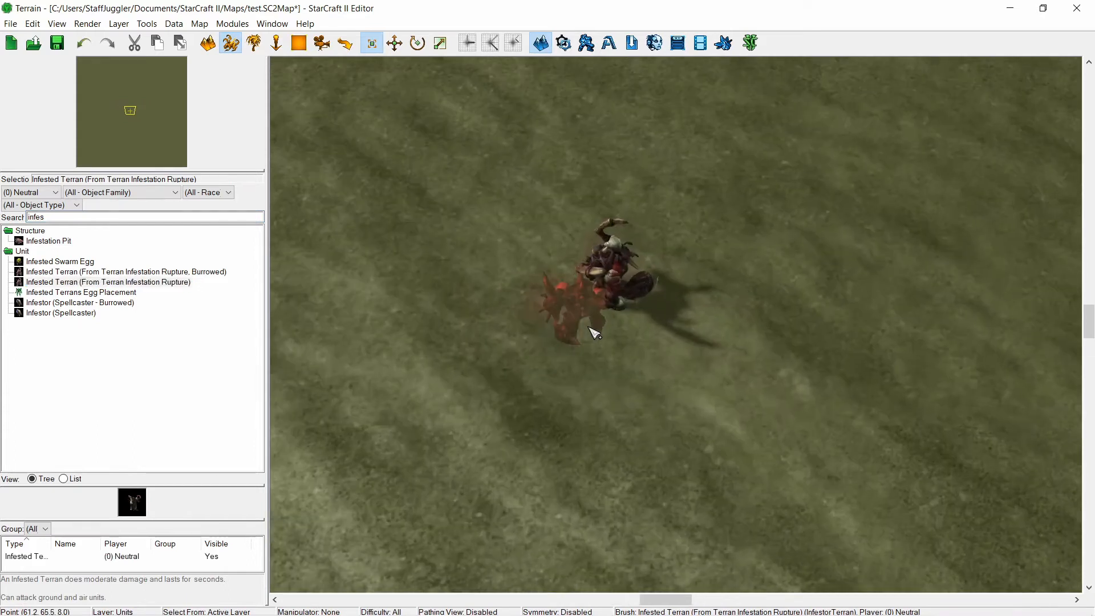
scroll(592, 329, down, 3)
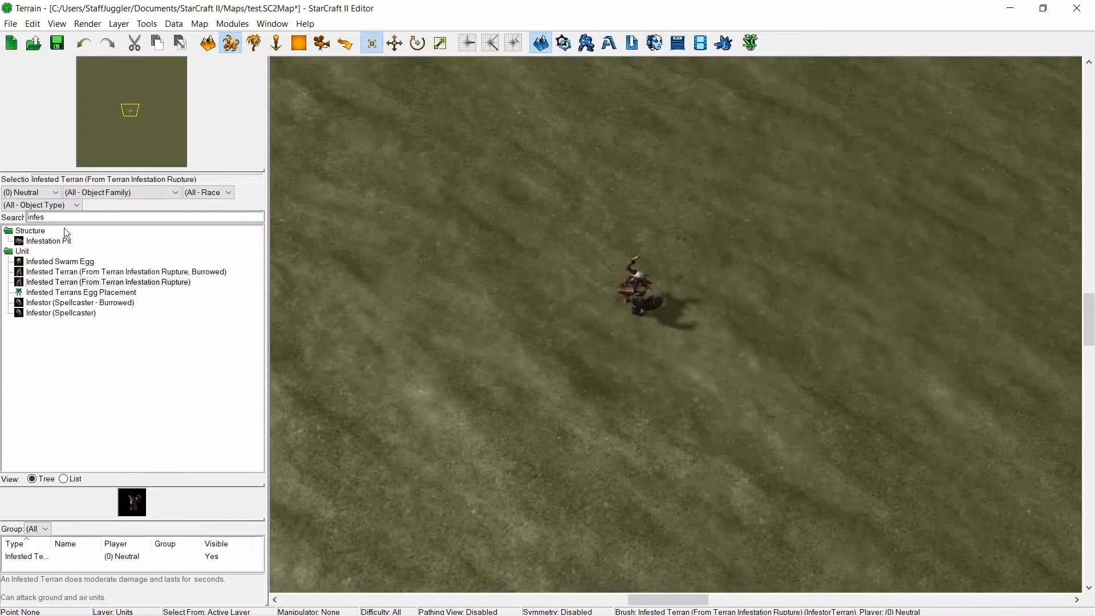
- Search the placeable units for "terran" and "civili", and broaden the last term to "ci"
click(110, 221)
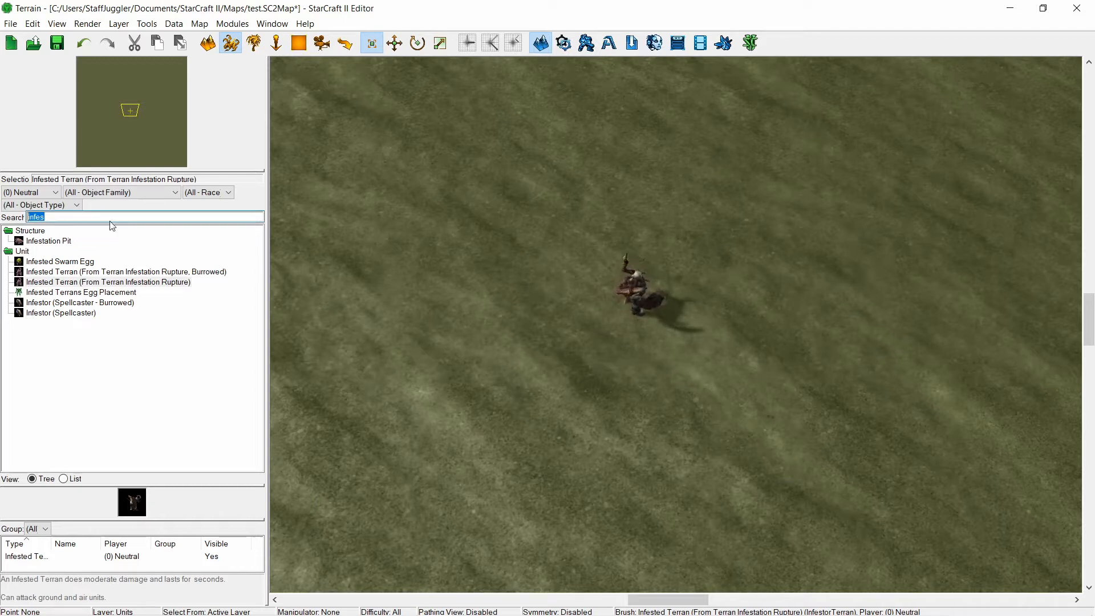
text(terran)
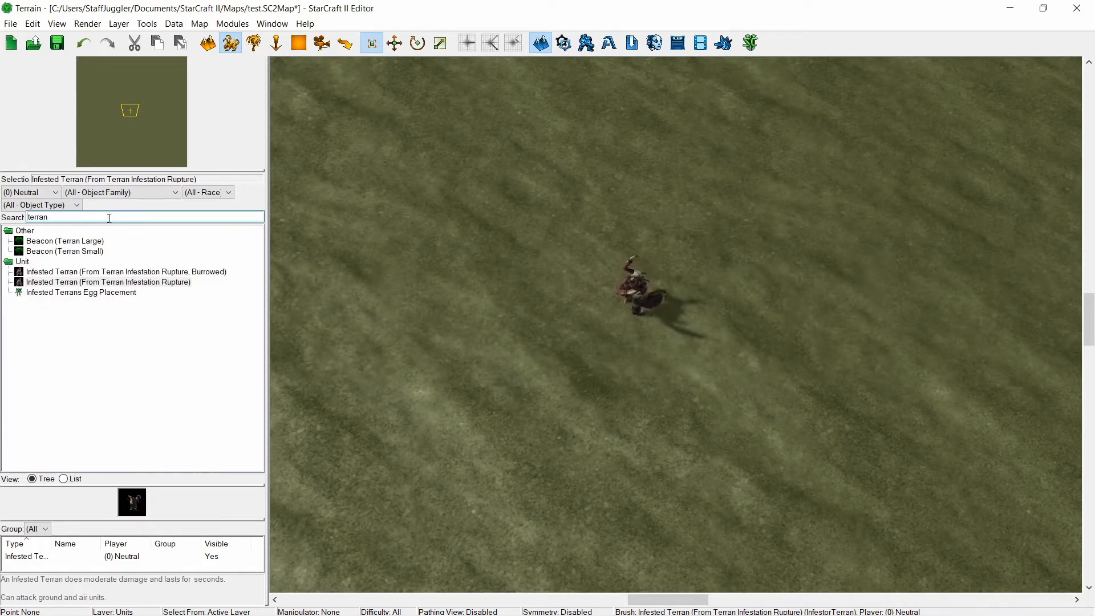
text(civili)
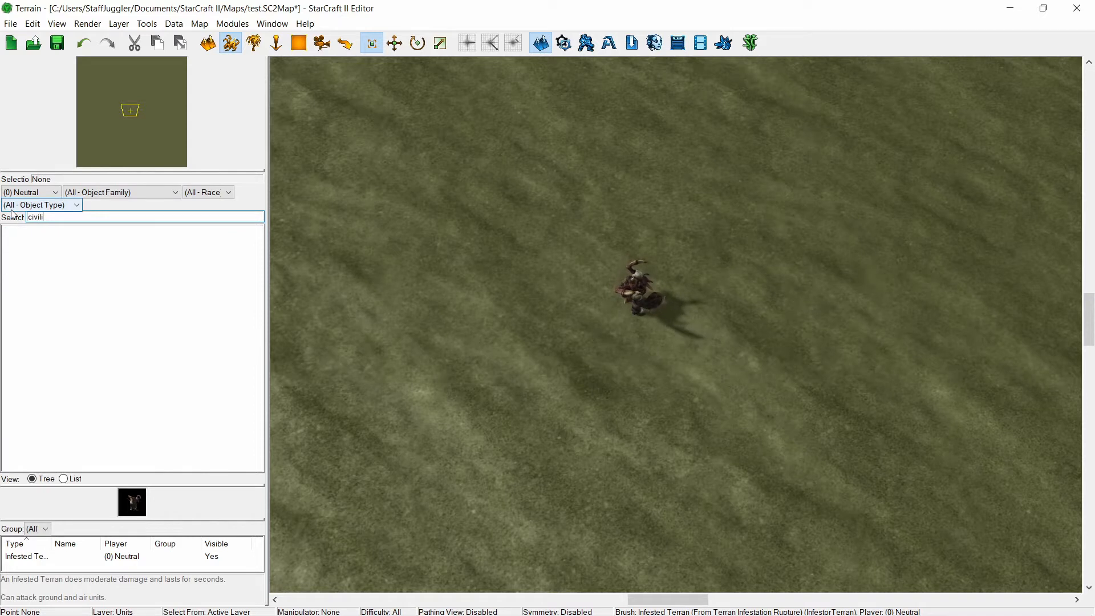
key(BackSpace)
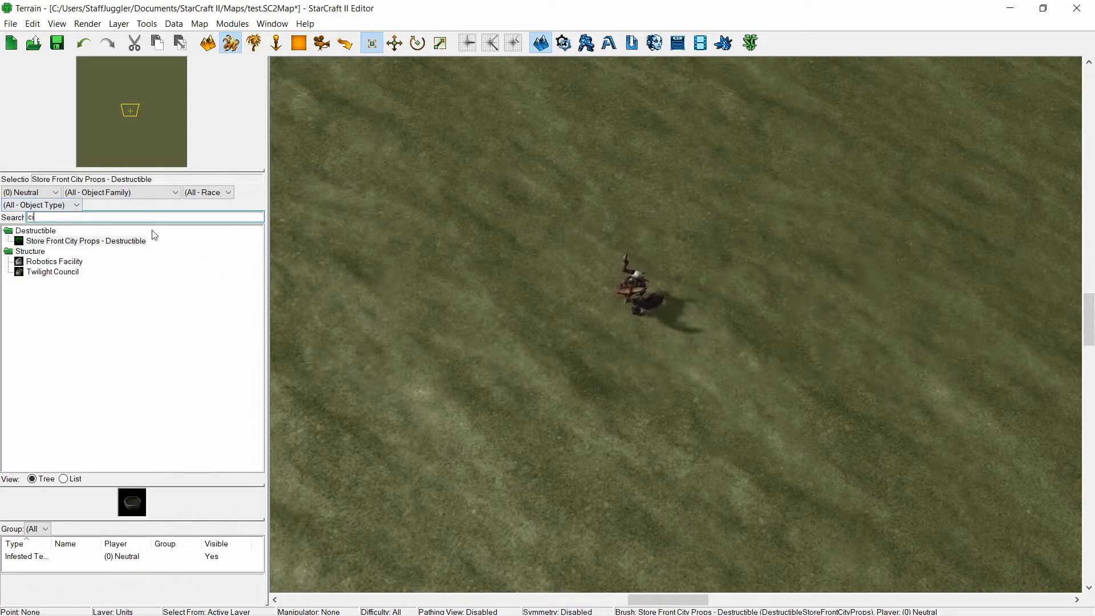
key(Escape)
- Duplicate the placed Infested Terran four times to form a small group around the original
click(620, 299)
scroll(621, 299, up, 5)
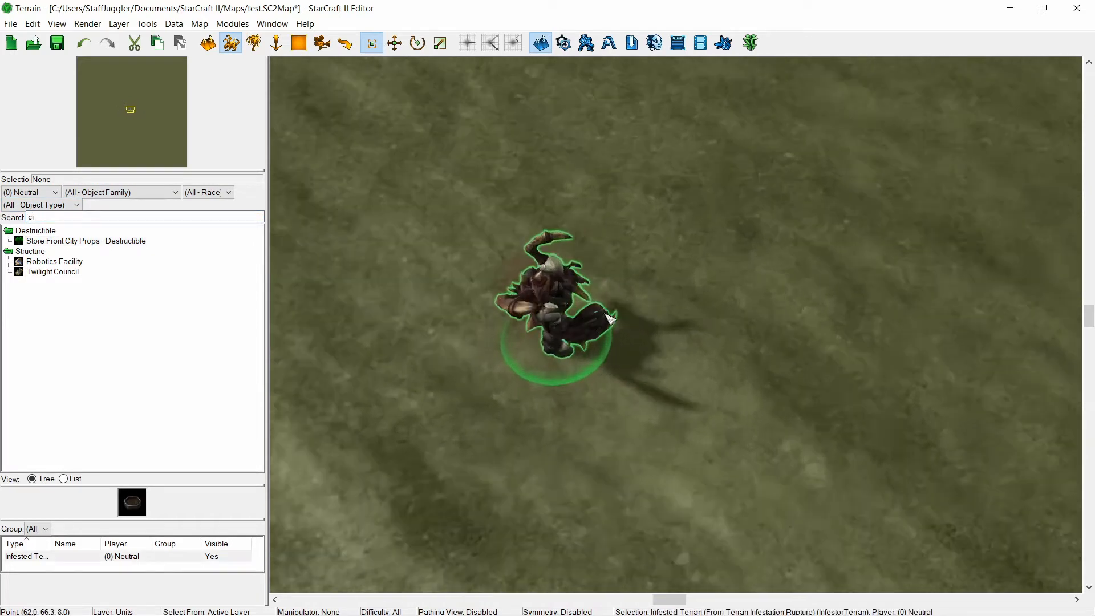
scroll(675, 357, down, 5)
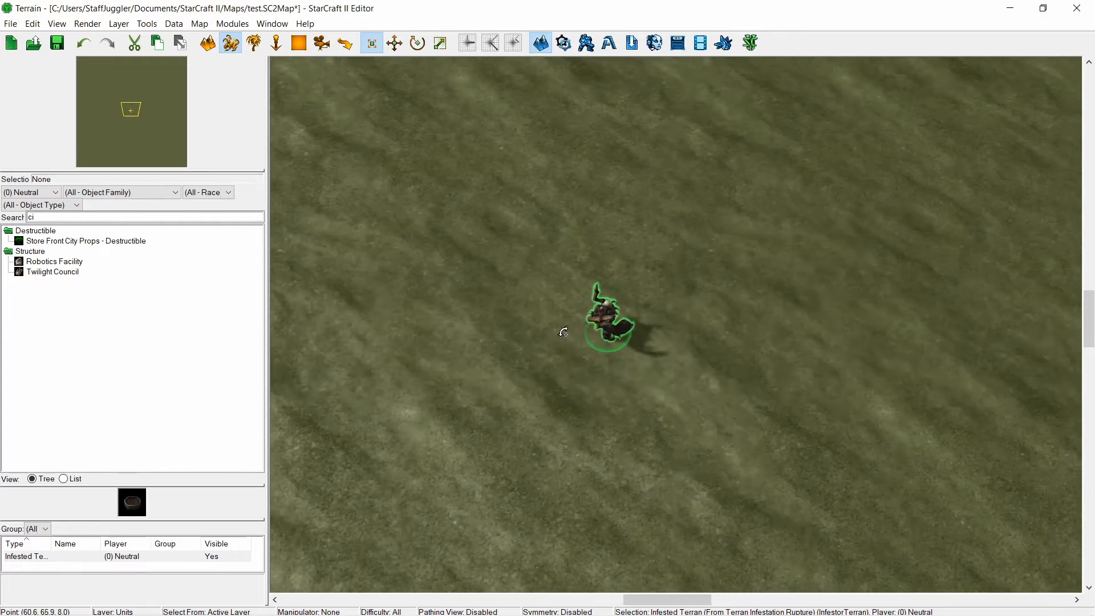
key(ctrl+v)
click(538, 285)
key(ctrl+v)
click(513, 341)
key(ctrl+v)
click(617, 423)
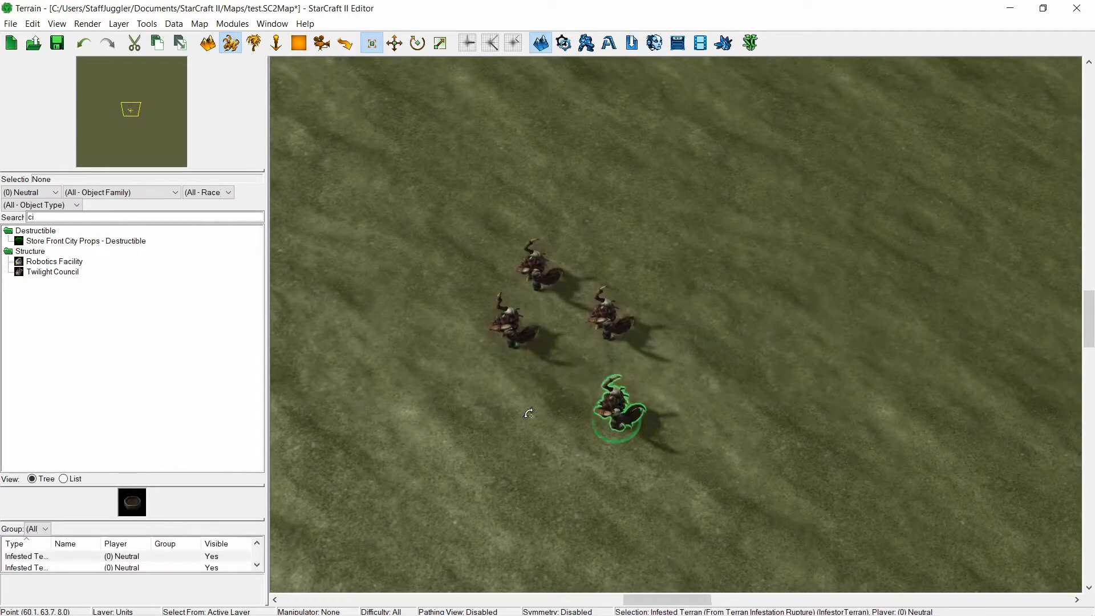
click(487, 405)
- Search the placeable units for "civilian" and shorten the term to "ci" for a wider match
drag(97, 217, 2, 217)
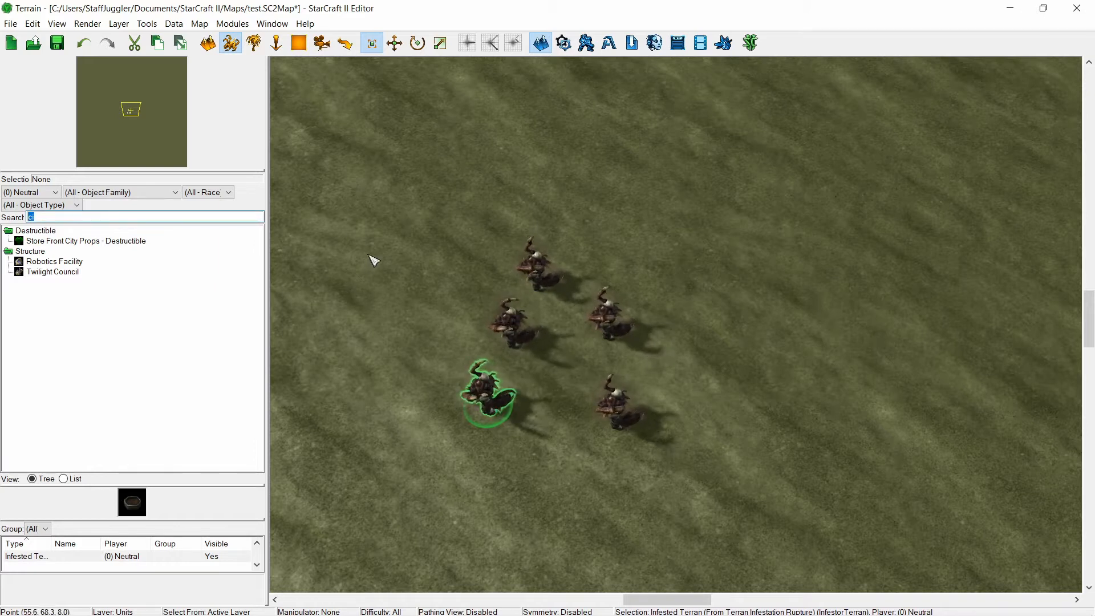
text(civilian)
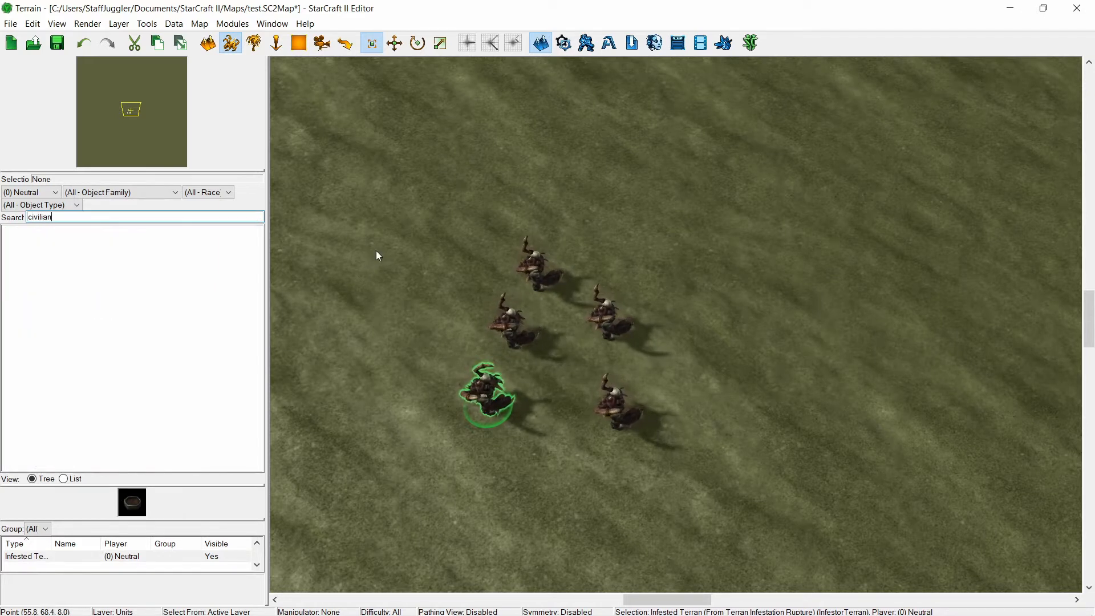
click(376, 256)
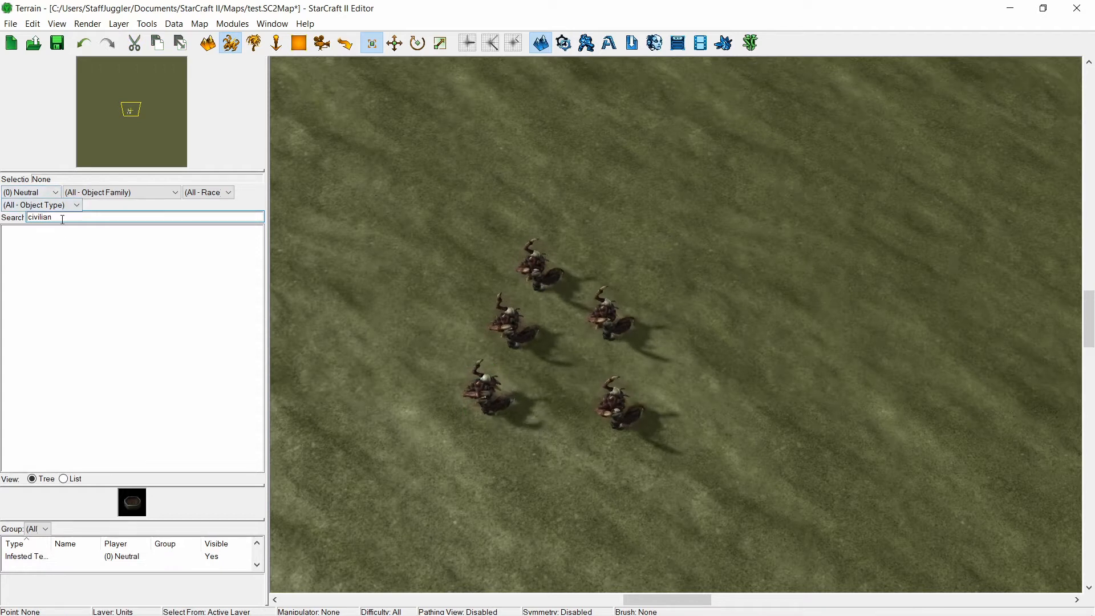
key(BackSpace)
key(BackSpace)
key(BackSpace)
key(BackSpace)
key(BackSpace)
key(BackSpace)
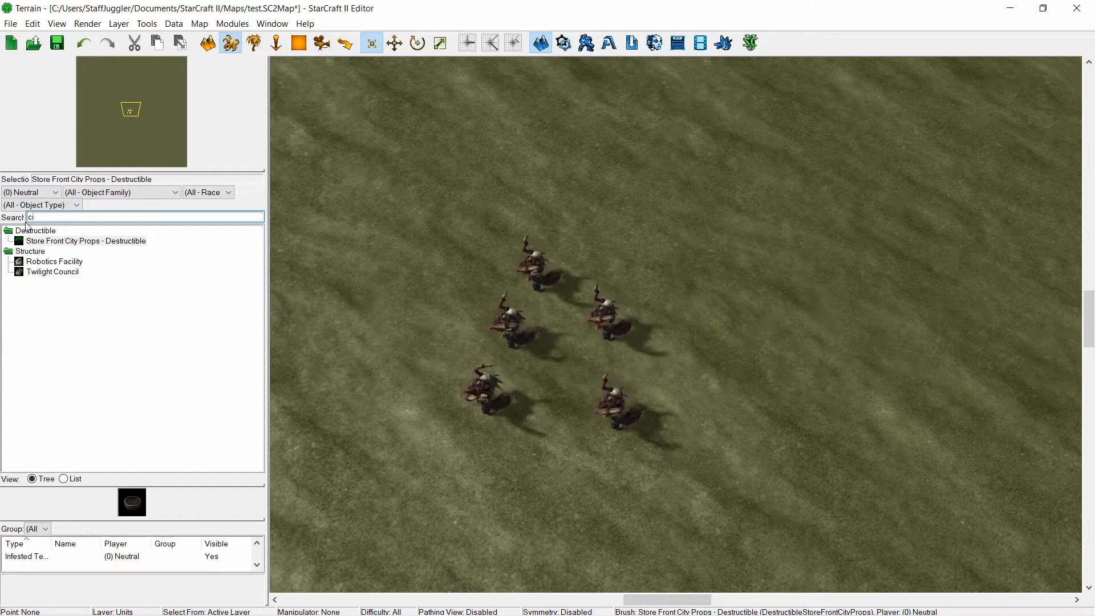
- Try to add the standard dependencies Liberty (Campaign) and Liberty Story (Campaign) to the unsaved map
click(10, 23)
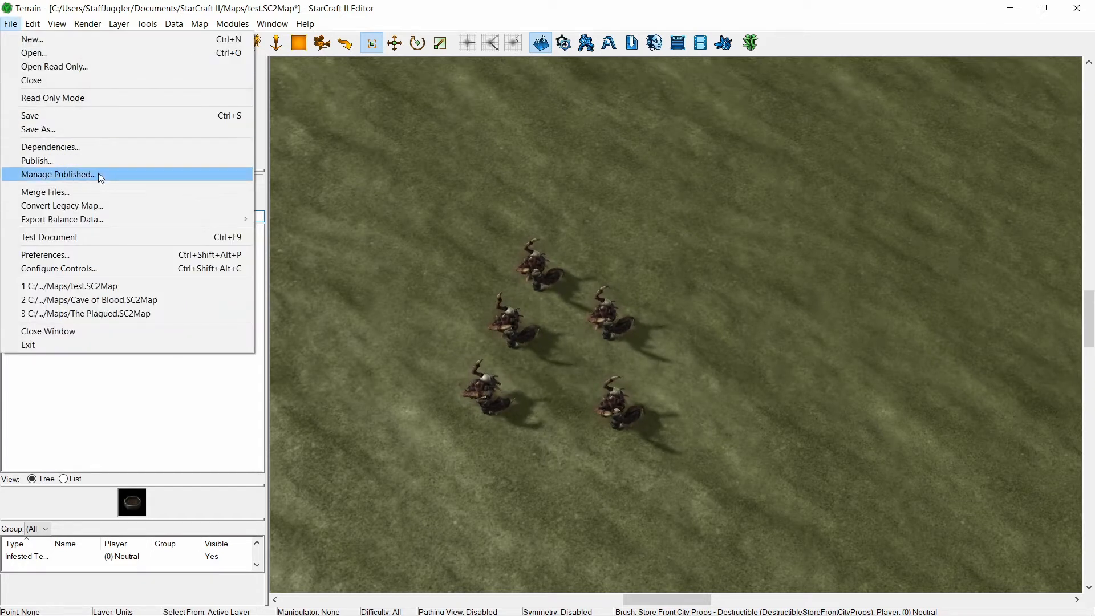
click(101, 147)
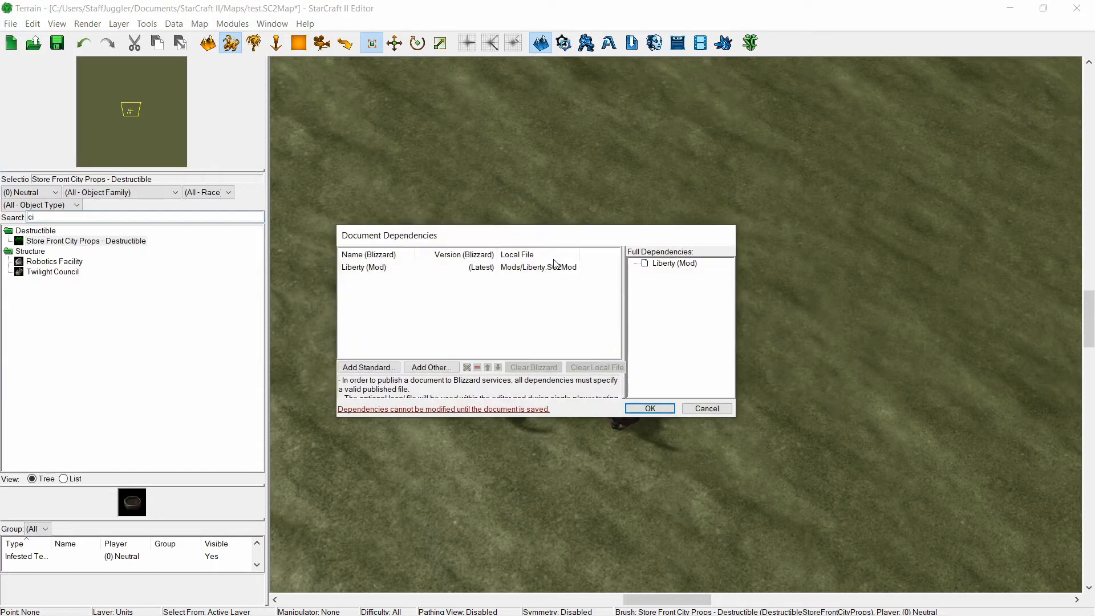
click(428, 368)
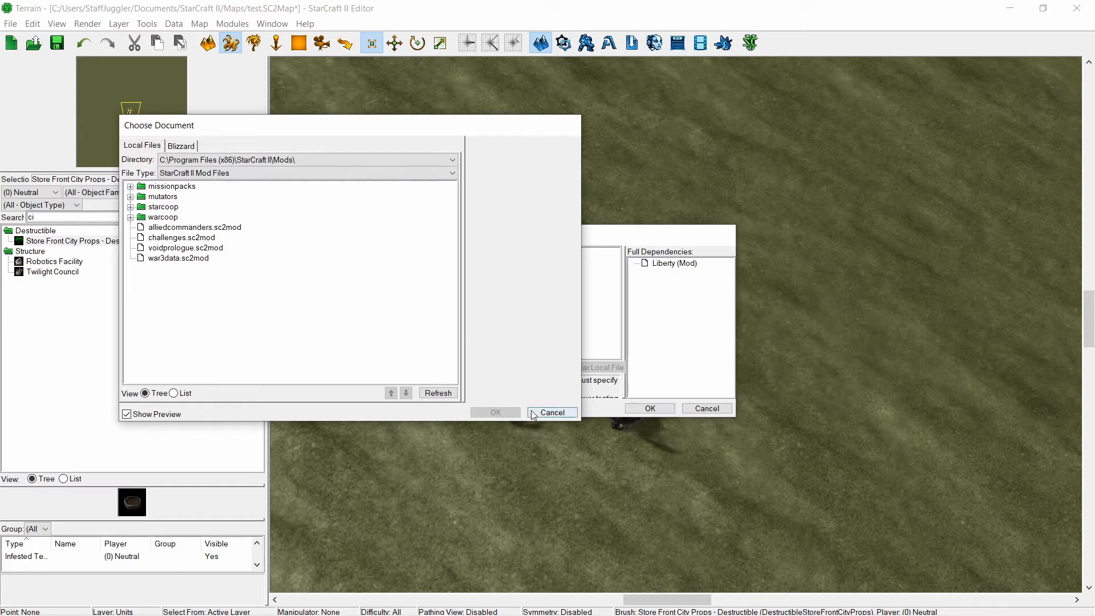
click(543, 413)
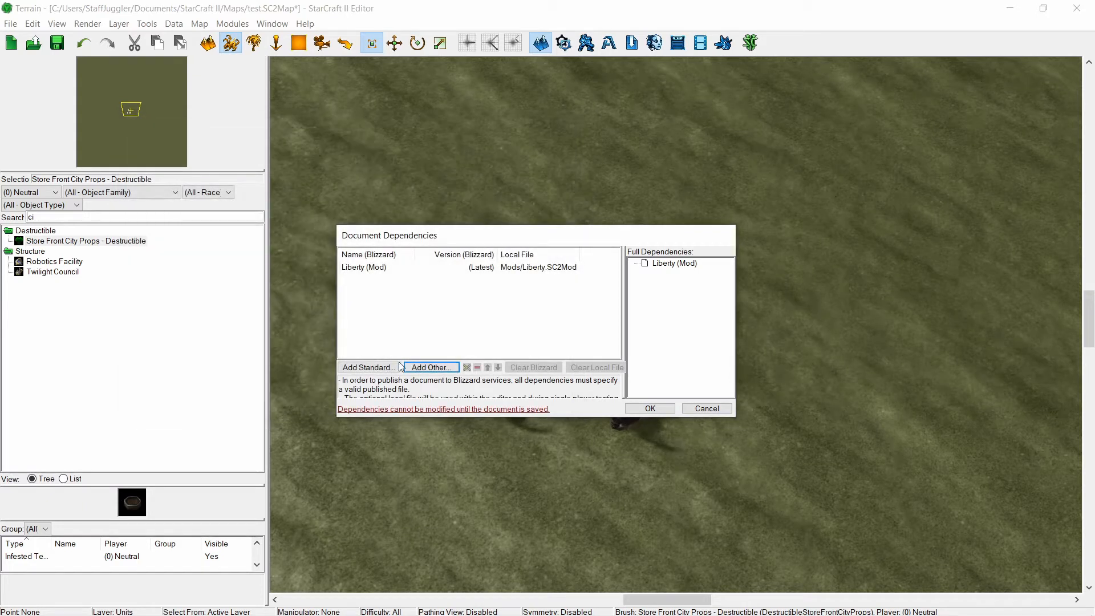
click(382, 369)
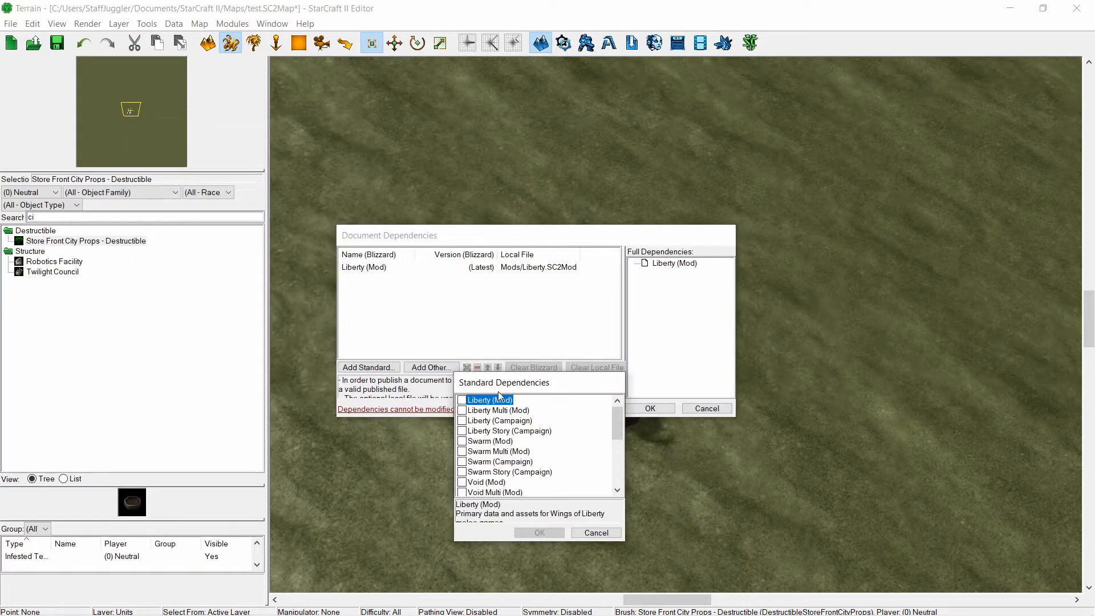
click(462, 421)
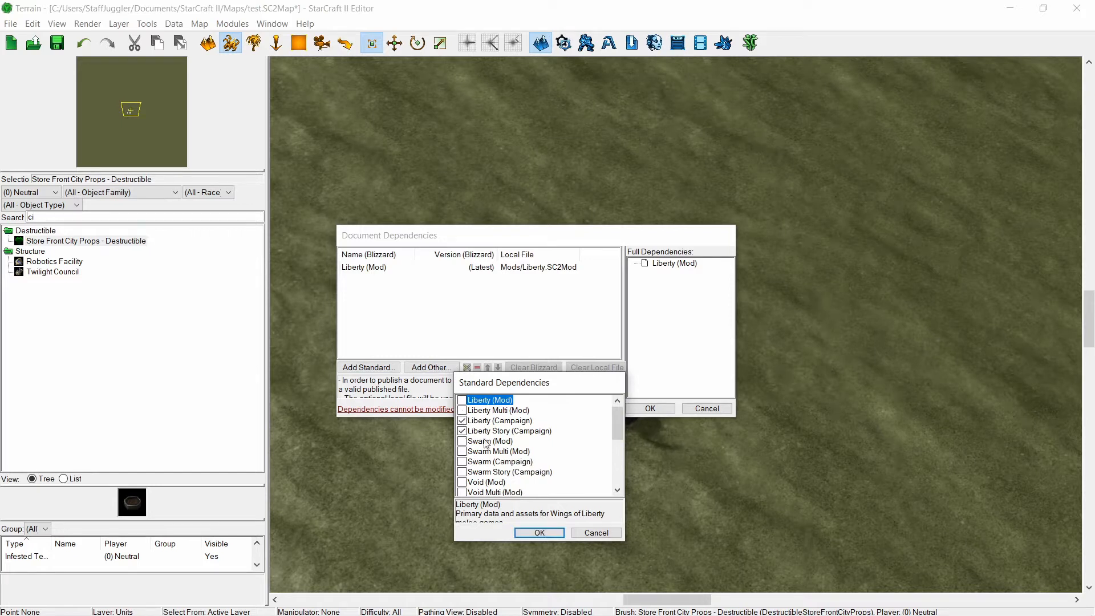
click(539, 532)
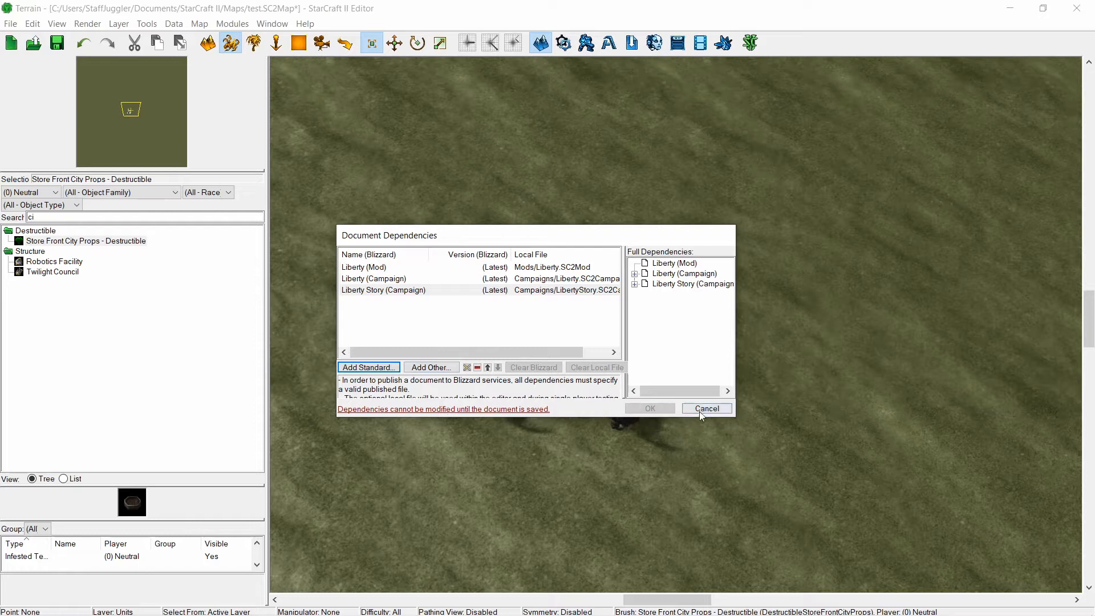
click(714, 411)
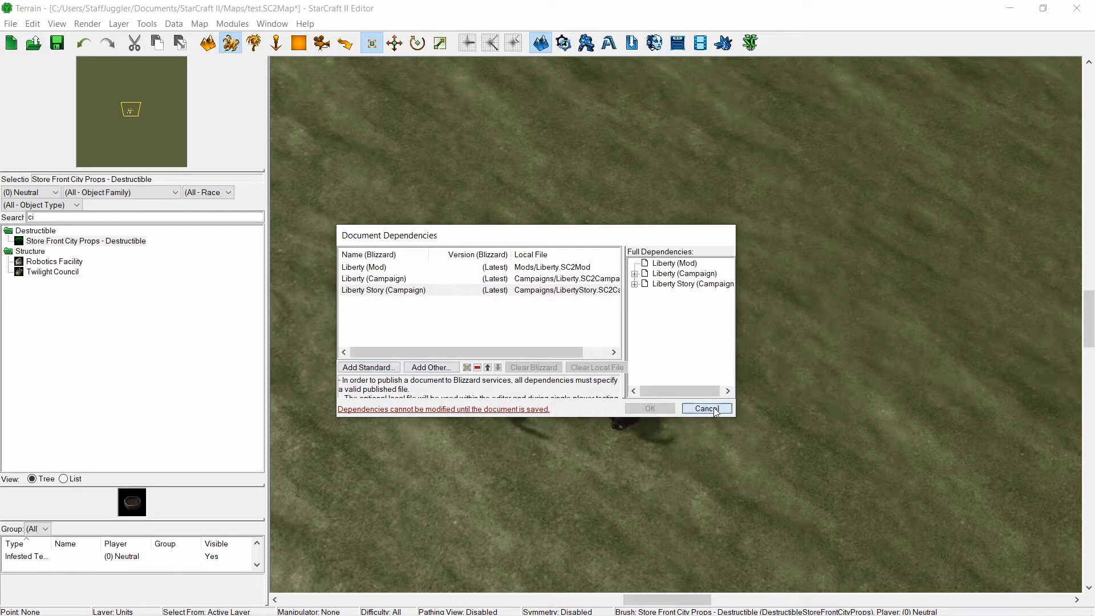
- Save the map and add Liberty (Campaign) and Liberty Story (Campaign) as its standard dependencies
click(56, 45)
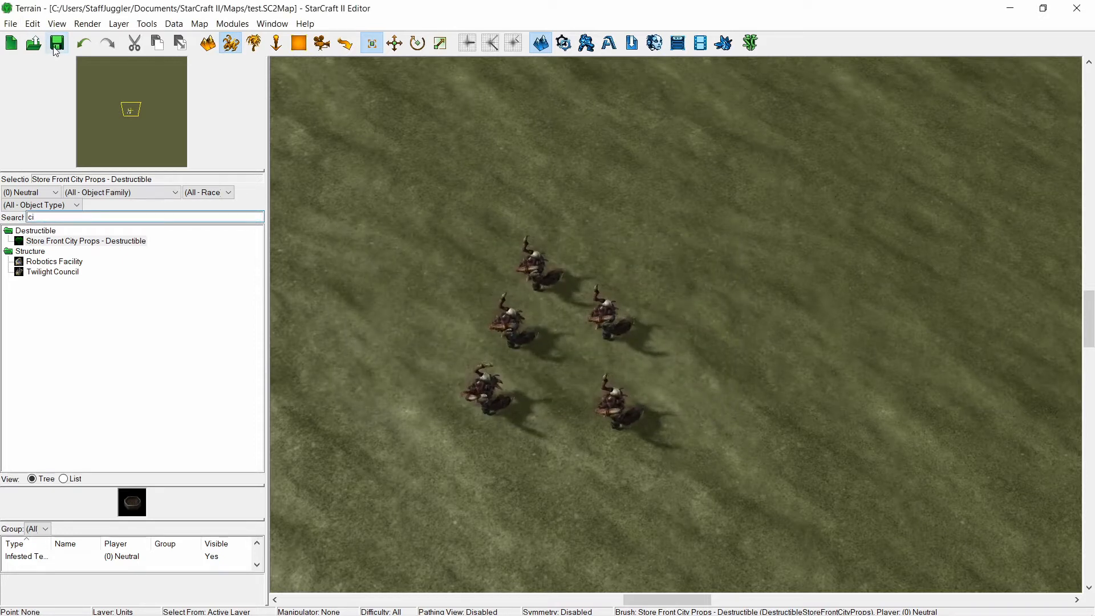
click(11, 24)
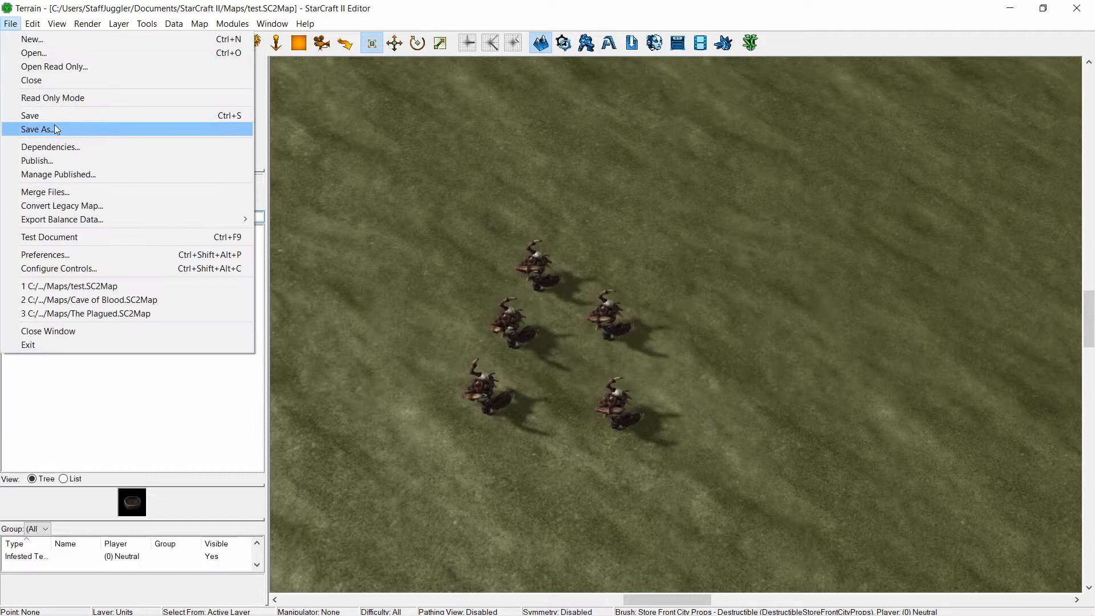
click(82, 149)
click(390, 368)
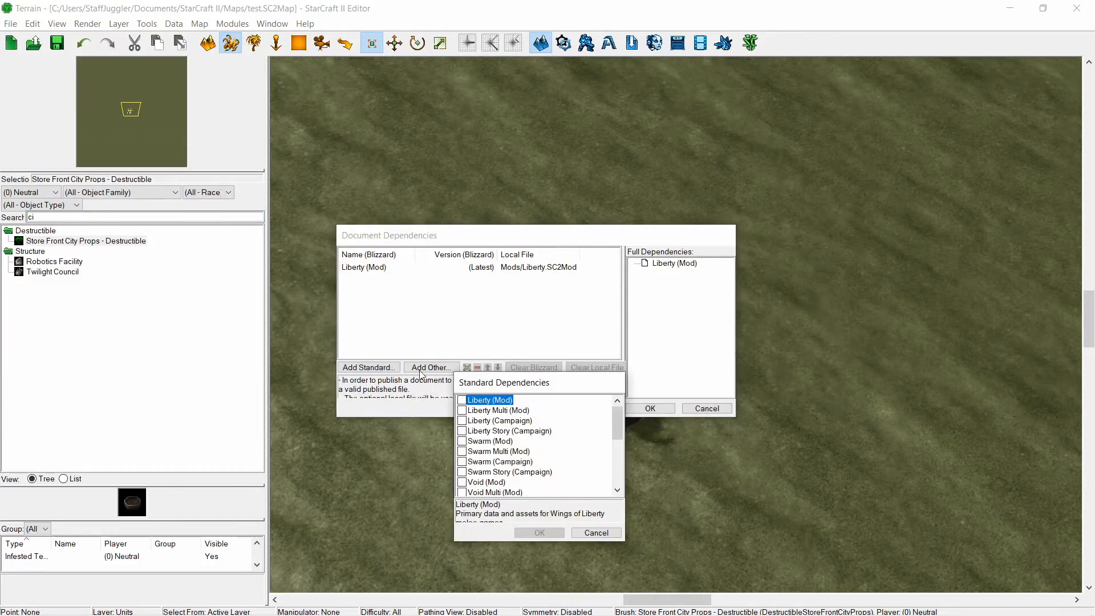
click(462, 420)
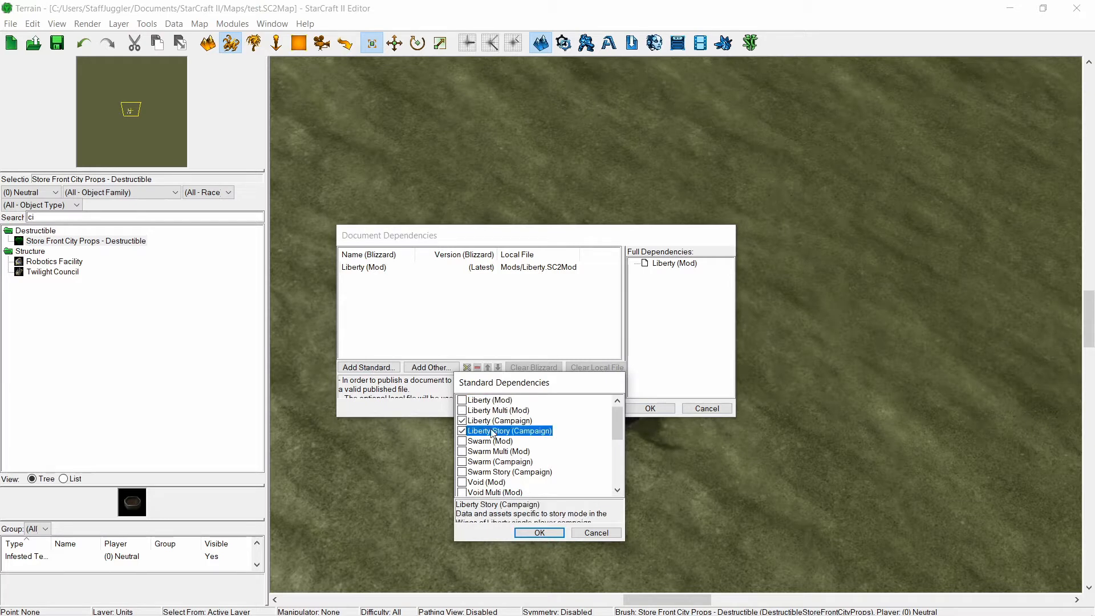
click(539, 533)
click(651, 408)
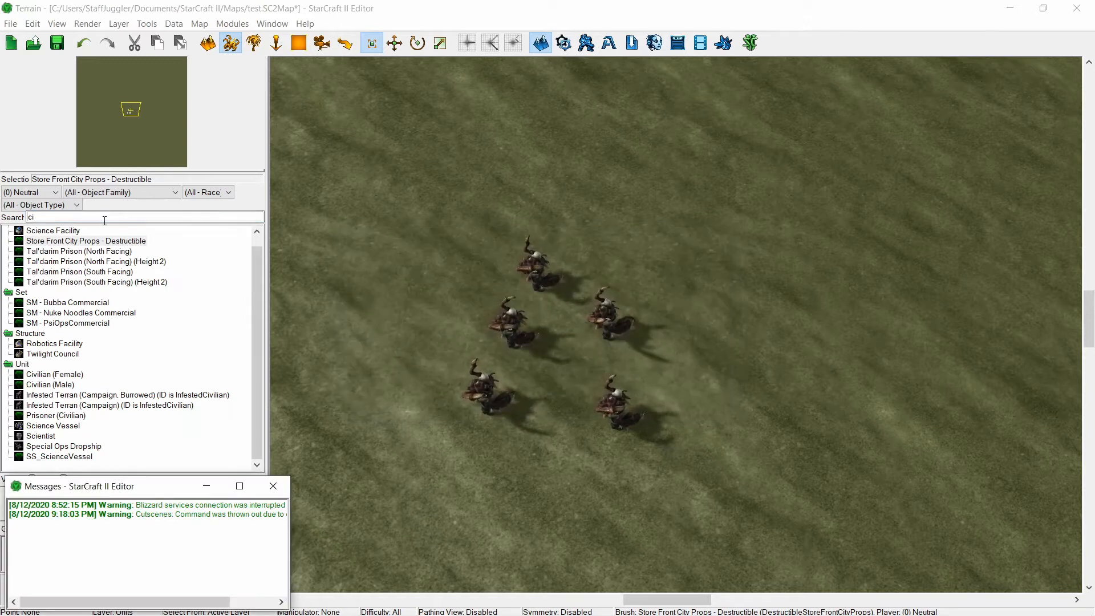
- Find "infested ter" units and place seven neutral Infested Terran (Campaign) units just east of the existing group
drag(104, 218, 5, 210)
text(infes)
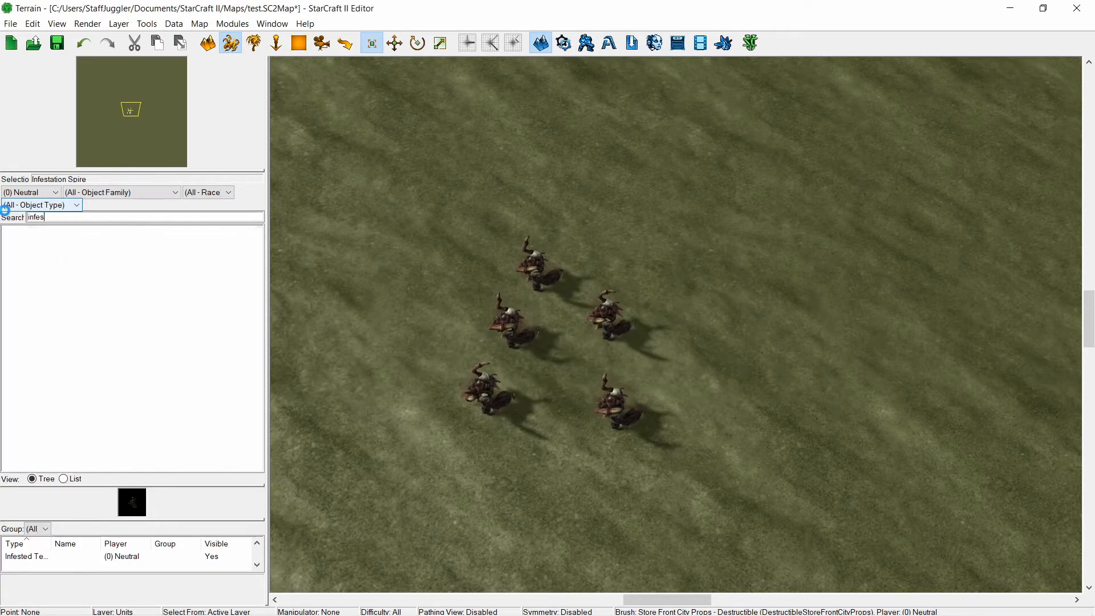
text(ted ter)
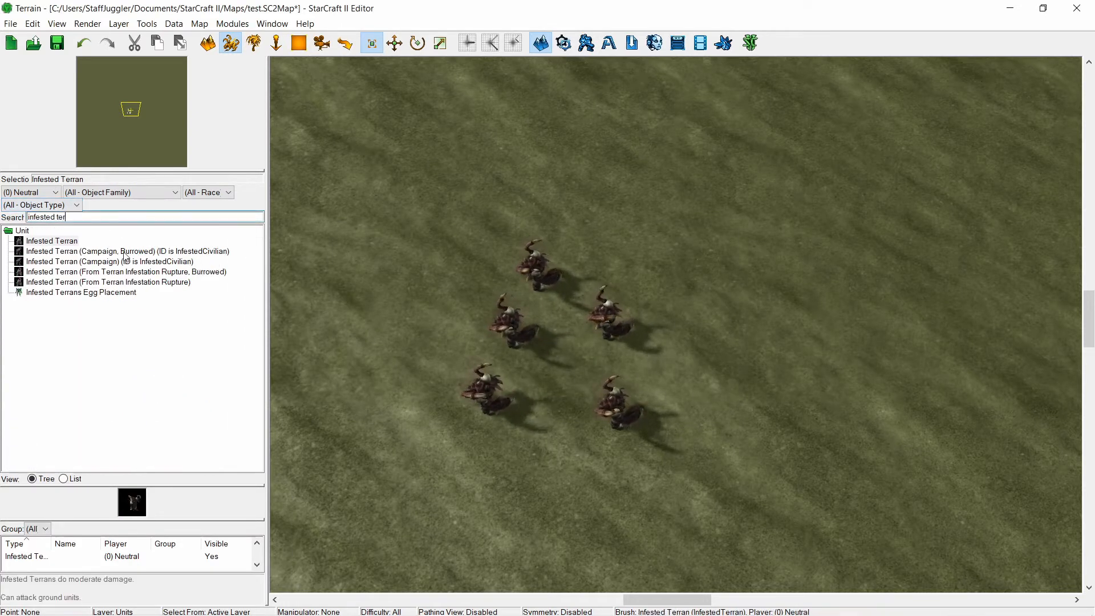
click(125, 262)
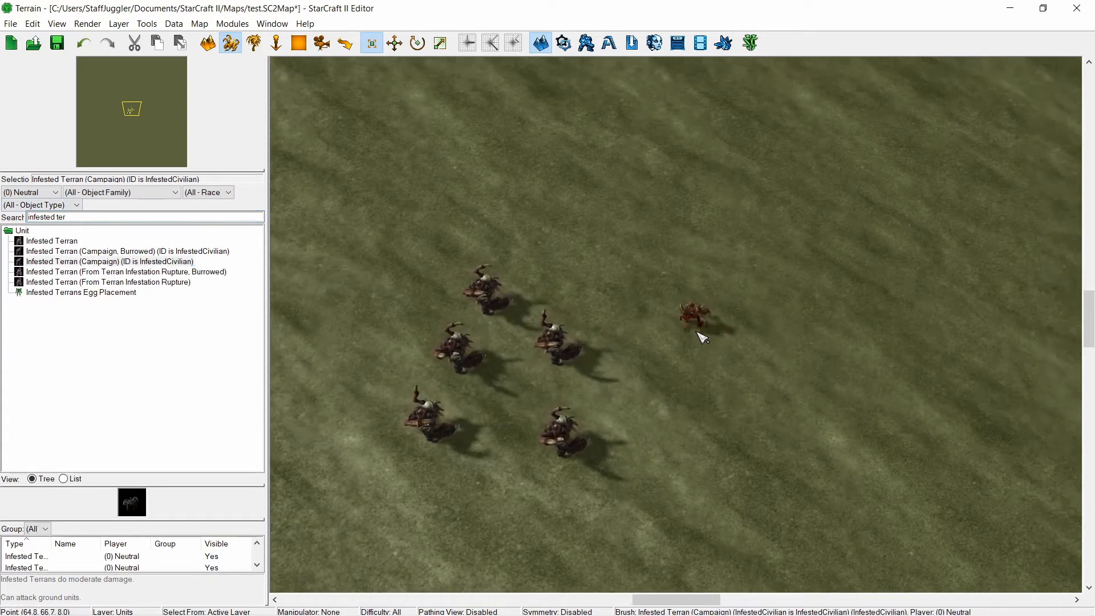
click(667, 413)
click(633, 381)
click(623, 351)
click(630, 324)
click(730, 379)
click(766, 403)
- Delete the five Infested Terran (From Terran Infestation Rupture) units from the map
right_drag(596, 303, 709, 251)
key(Escape)
drag(709, 437, 551, 241)
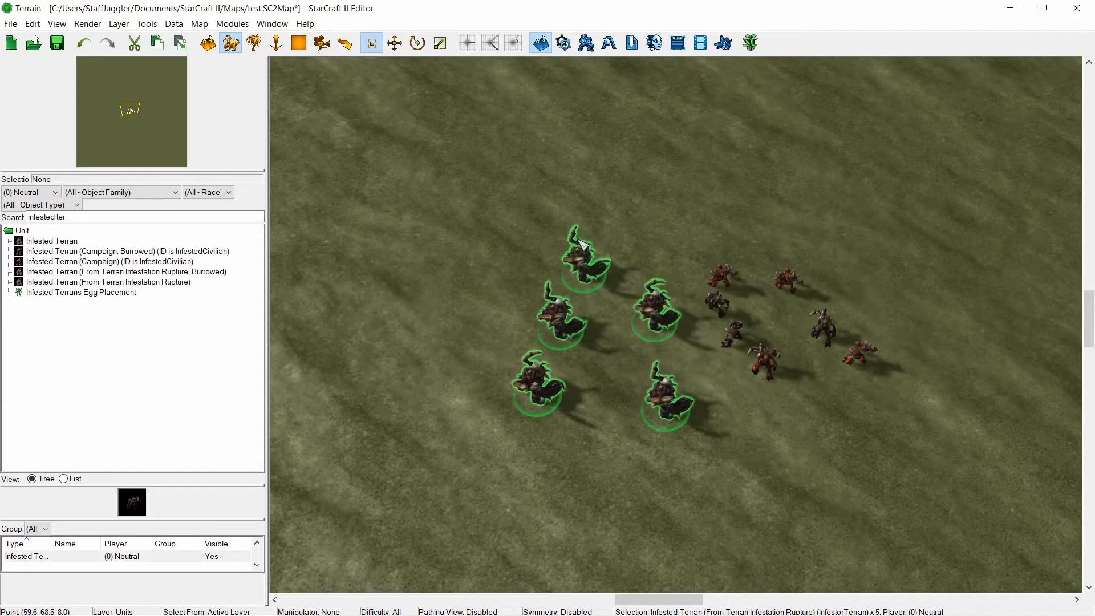
key(Delete)
- Find "civilian" units and place five neutral Civilian (Male) units northwest of the infested group
drag(66, 217, 24, 217)
text(civilian)
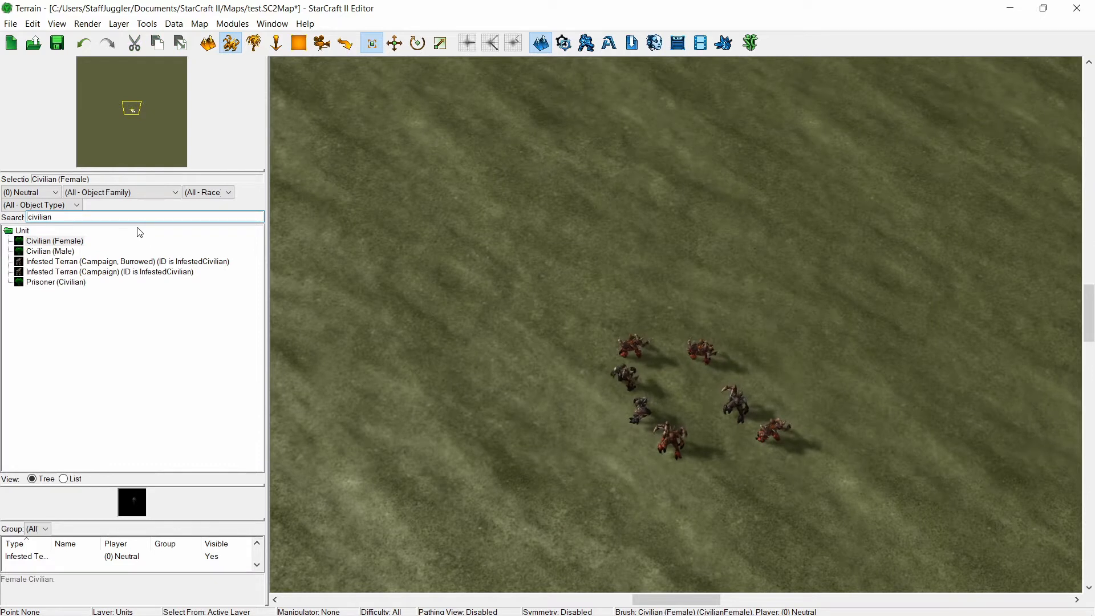
click(51, 251)
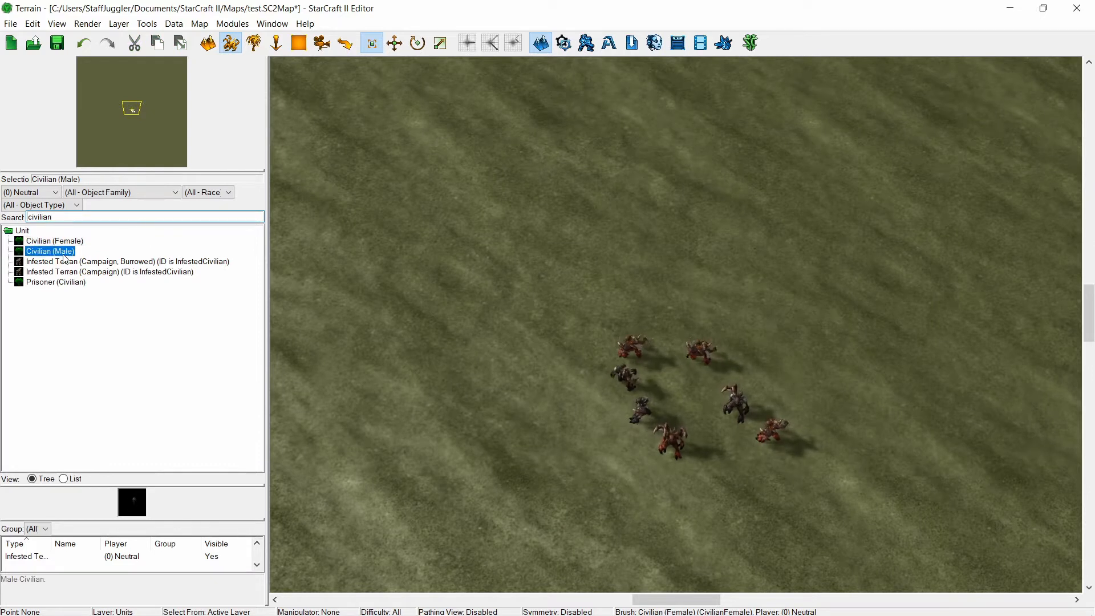
right_drag(403, 223, 443, 302)
click(483, 248)
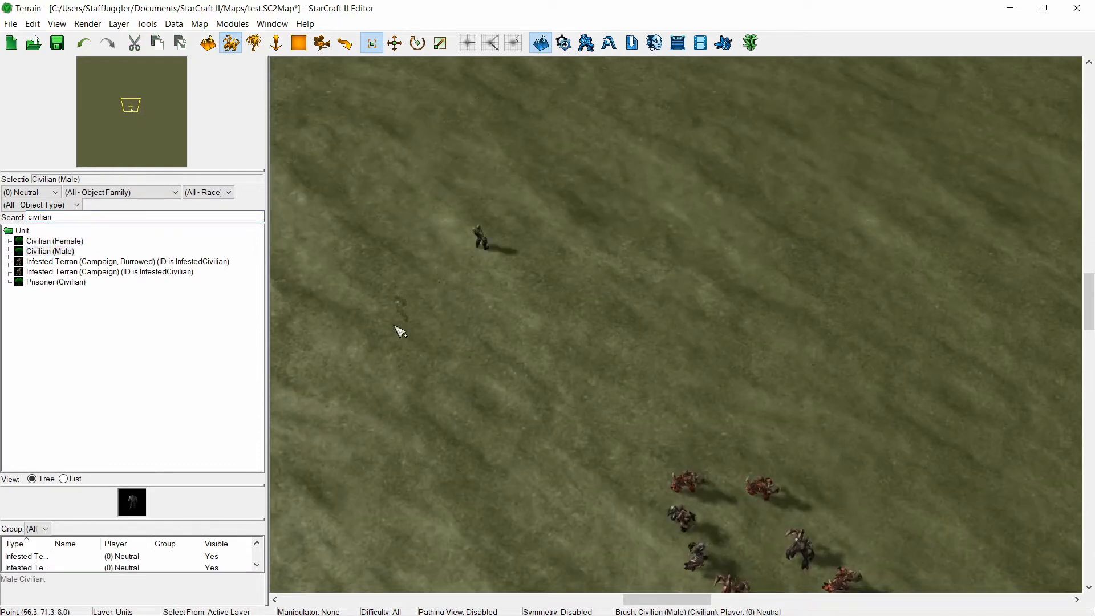
click(365, 340)
click(390, 240)
click(599, 181)
click(434, 284)
- Scatter a large crowd of neutral Civilian (Male) units across the ground west and northwest of the infested group
scroll(413, 270, down, 2)
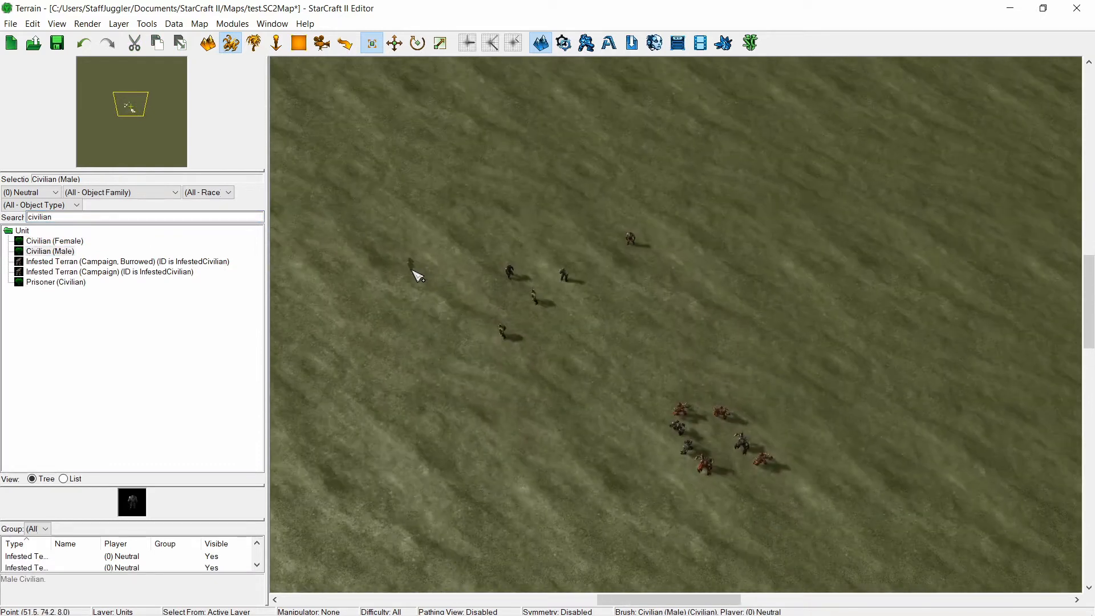
scroll(413, 270, down, 3)
right_drag(412, 271, 545, 275)
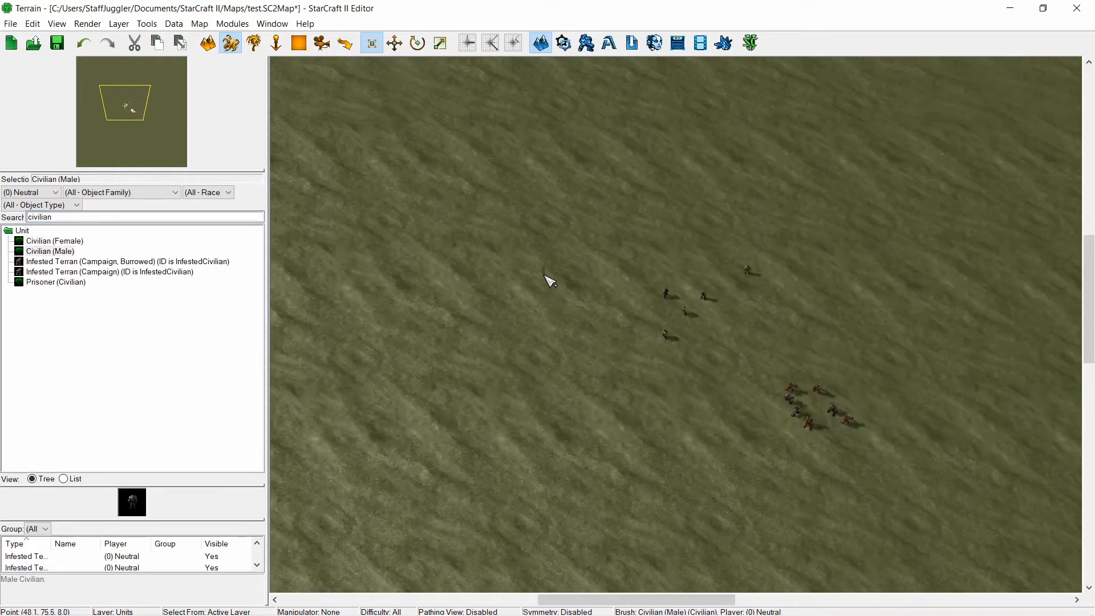
mouse_move(564, 376)
mouse_down()
mouse_move(621, 240)
mouse_move(515, 213)
mouse_move(489, 177)
mouse_move(491, 268)
mouse_move(452, 122)
mouse_move(522, 228)
mouse_up()
scroll(547, 244, up, 3)
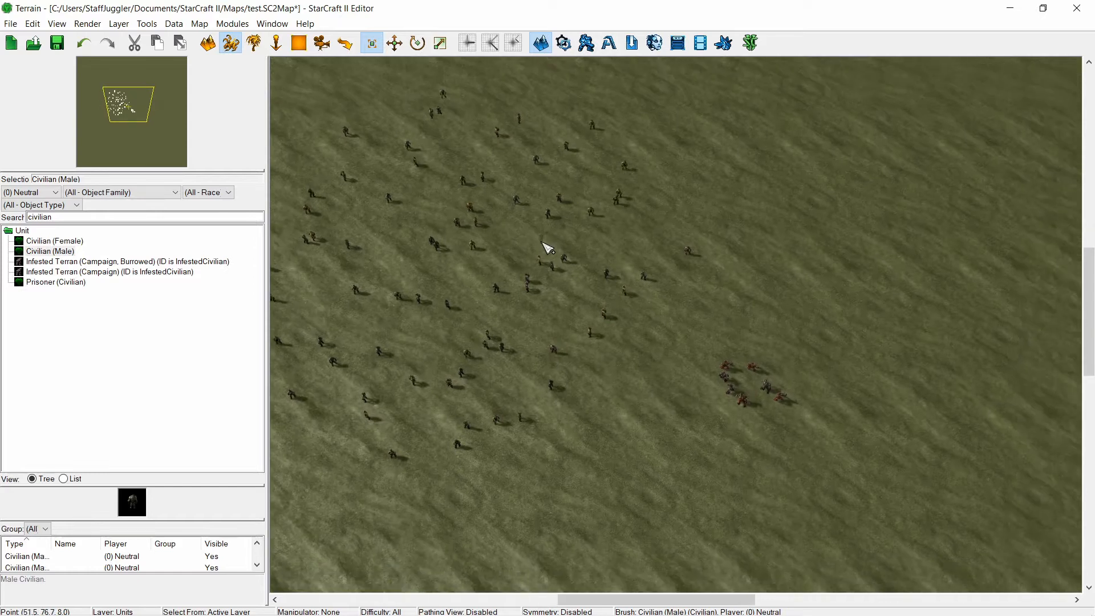
scroll(518, 234, down, 4)
key(Escape)
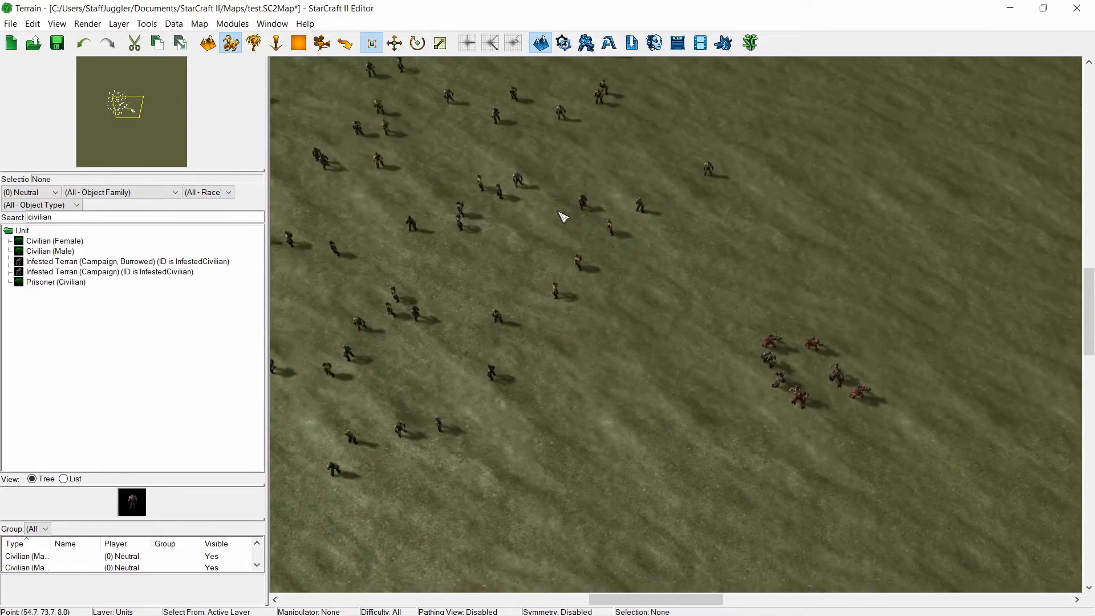
- Select the whole crowd of Civilian (Male) units and set their owning player to (15) Hostile
drag(637, 290, 333, 81)
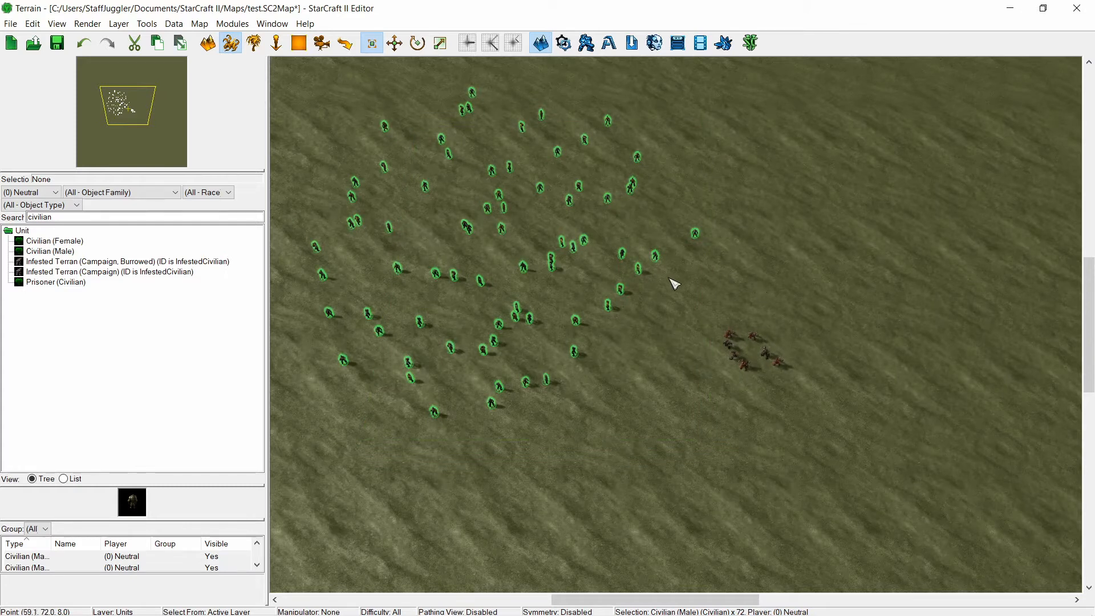
key(Return)
click(199, 182)
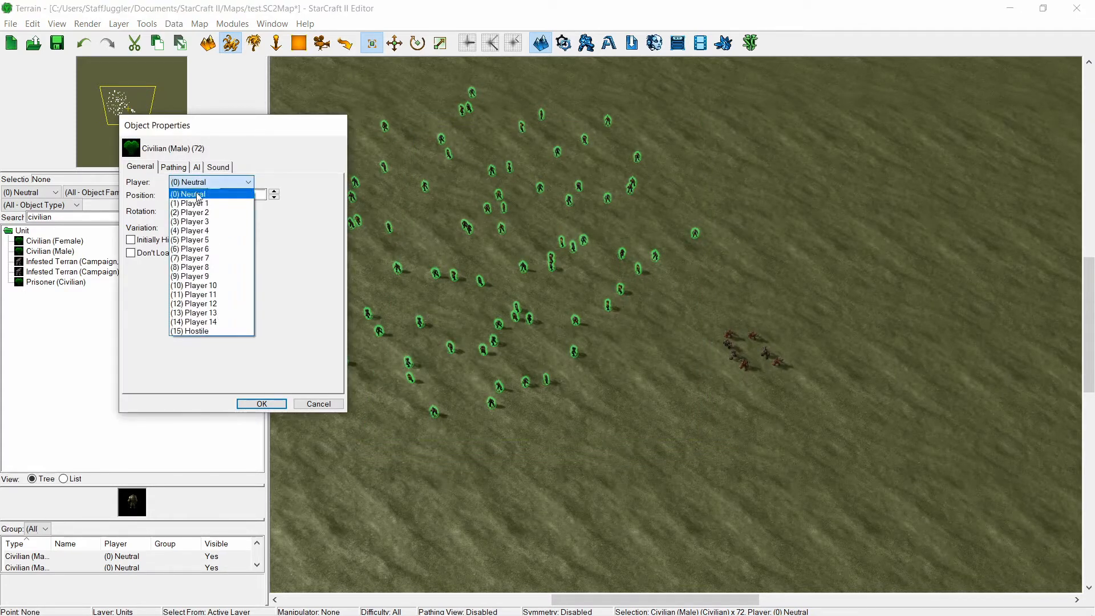
click(245, 330)
key(Return)
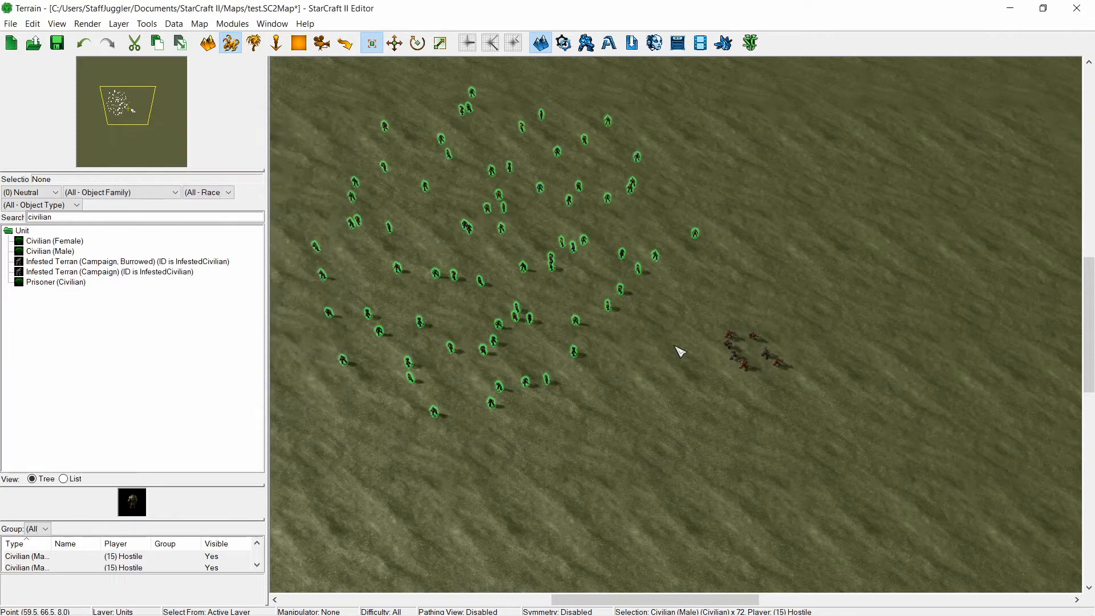
- Set the owning player of the seven Infested Terran (Campaign) units to Player 1
scroll(679, 349, up, 2)
click(688, 329)
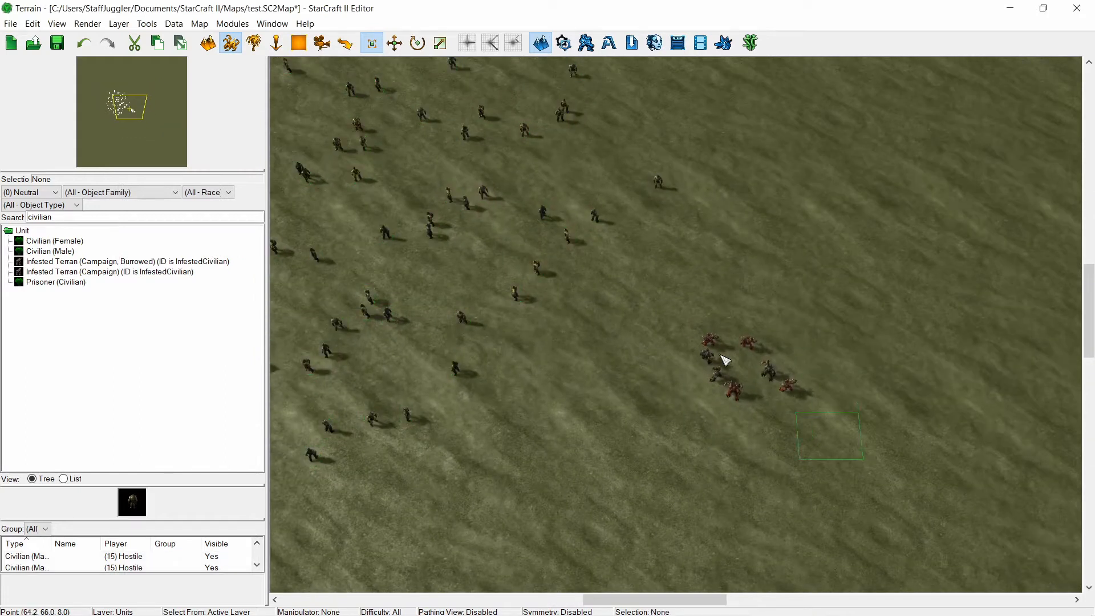
drag(721, 355, 664, 316)
key(Return)
click(184, 186)
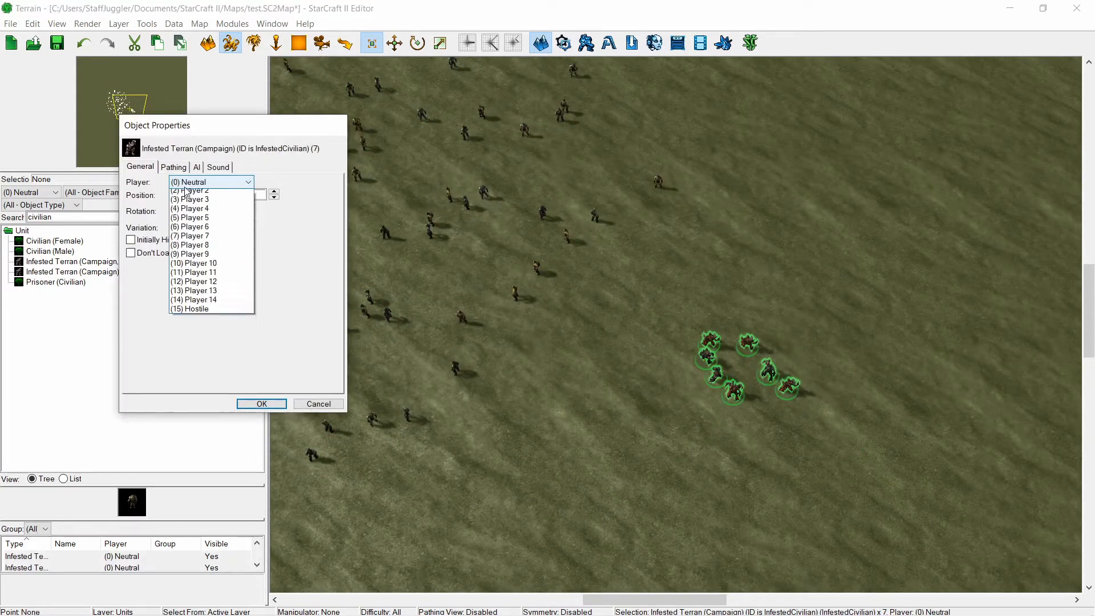
click(188, 199)
key(Return)
click(702, 384)
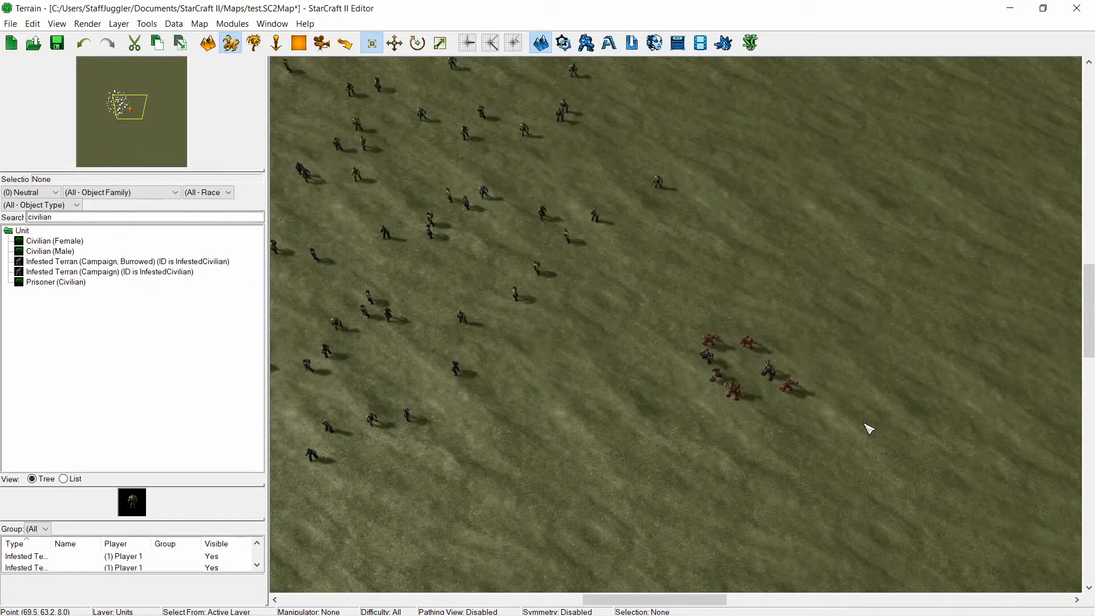
drag(868, 429, 502, 251)
scroll(679, 306, up, 2)
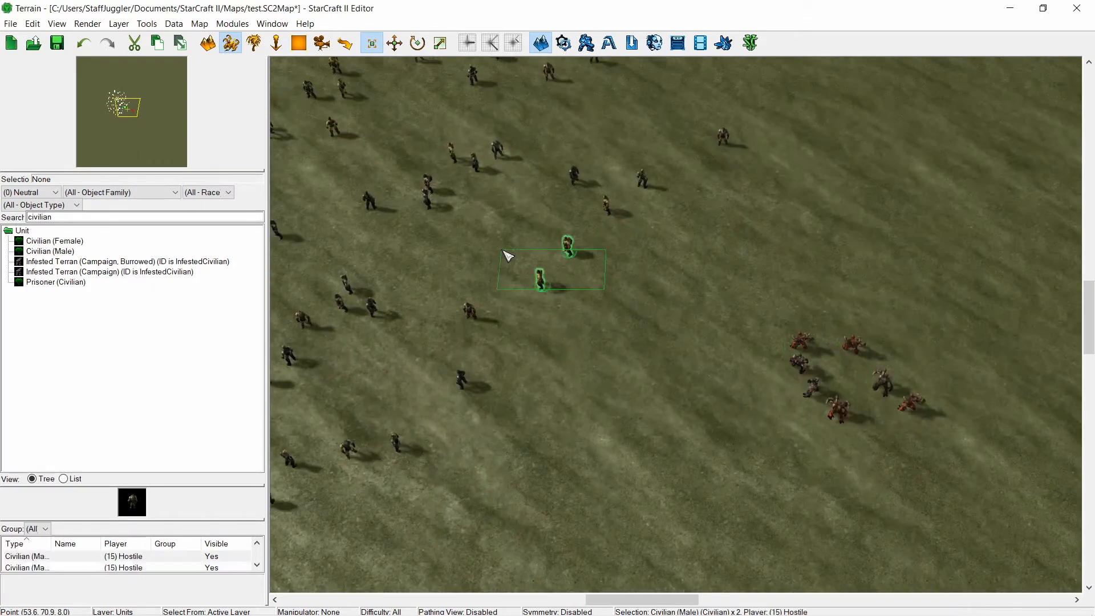
click(504, 251)
right_drag(554, 264, 430, 239)
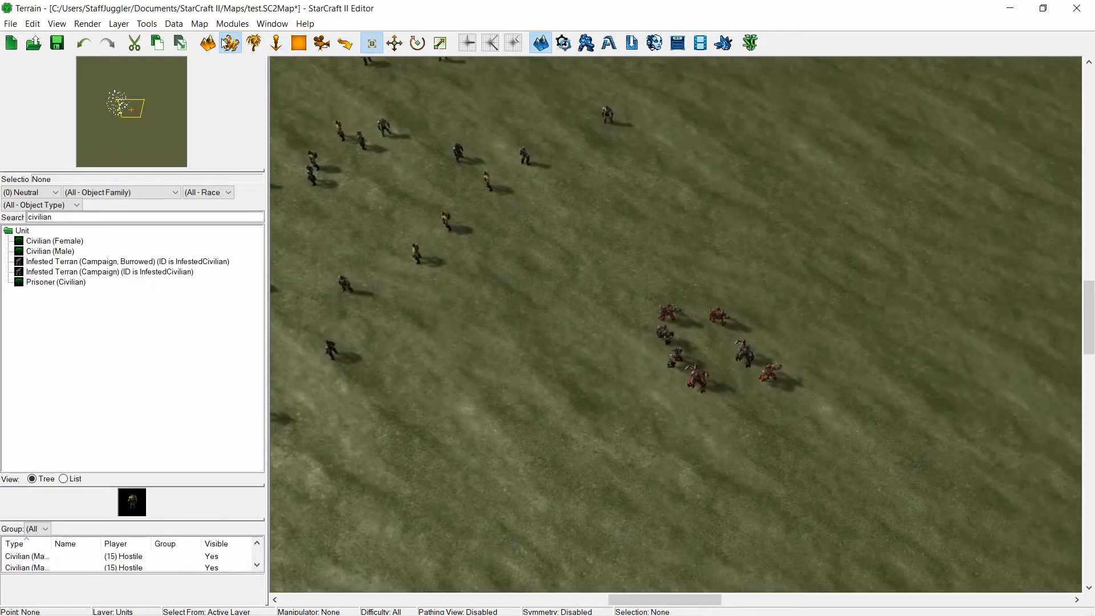
- Raise a ring of Bel'Shir Organic Cliffs around the civilians and infested units with a round brush of size 3.50
click(212, 40)
click(20, 198)
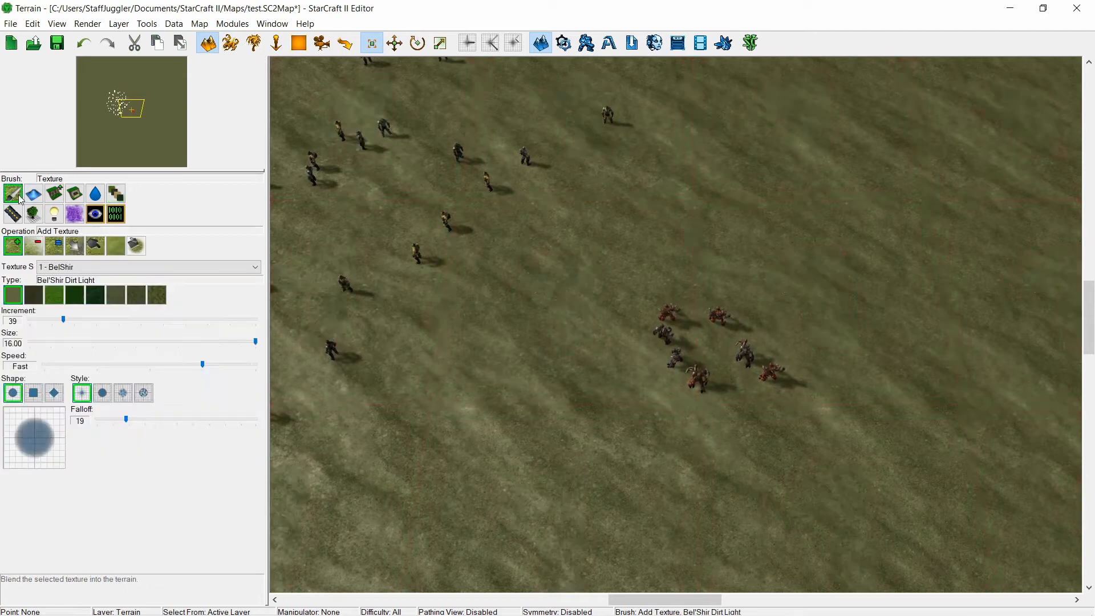
click(54, 193)
click(74, 194)
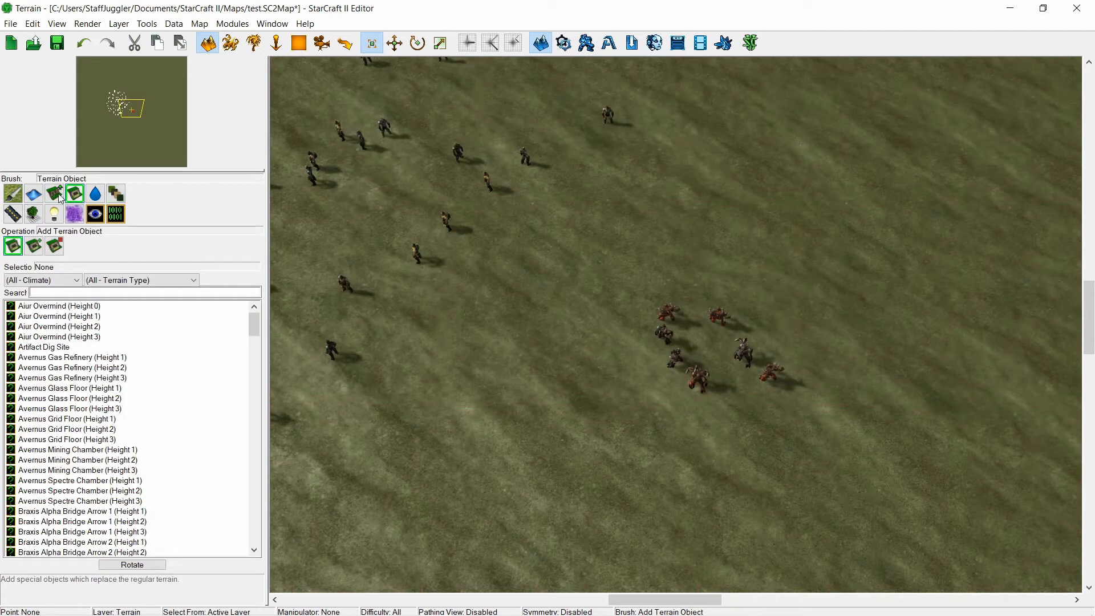
click(54, 193)
scroll(606, 420, down, 10)
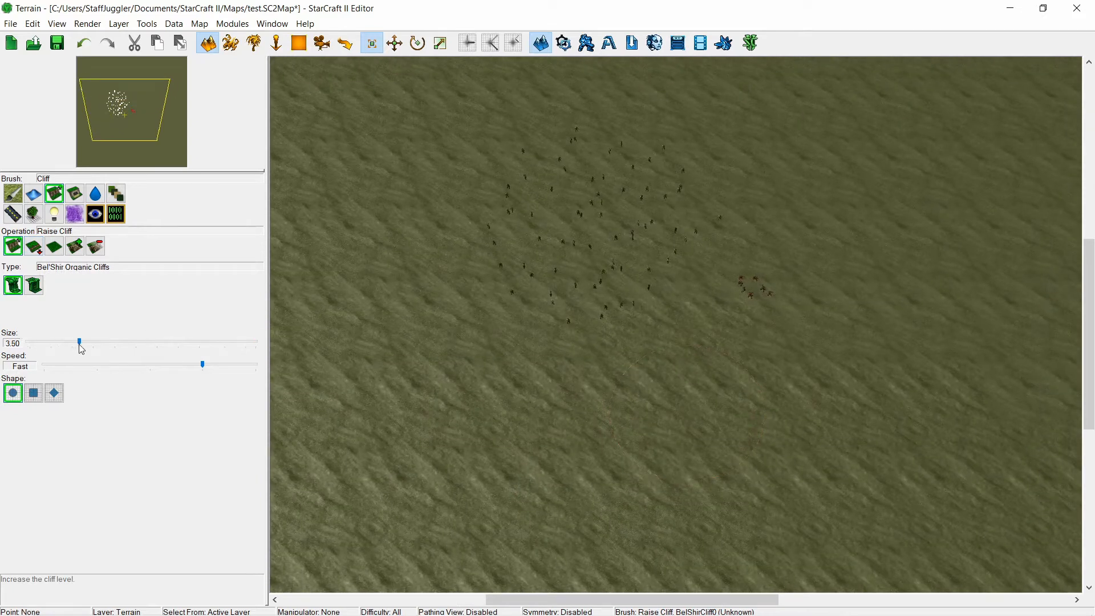
mouse_move(814, 394)
mouse_down()
mouse_move(489, 379)
mouse_move(337, 283)
mouse_move(571, 132)
mouse_move(864, 546)
mouse_move(801, 545)
mouse_up()
scroll(650, 399, up, 6)
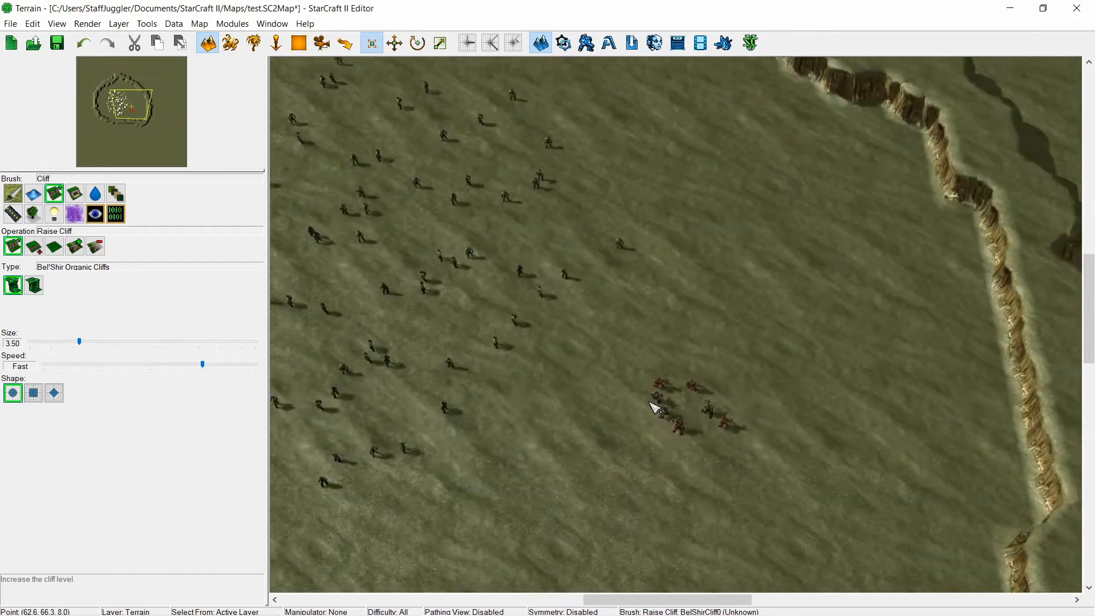
- Search the doodads for "building", browse the city buildings and choose Tarsonis Building for placement
click(254, 42)
click(90, 242)
text(build)
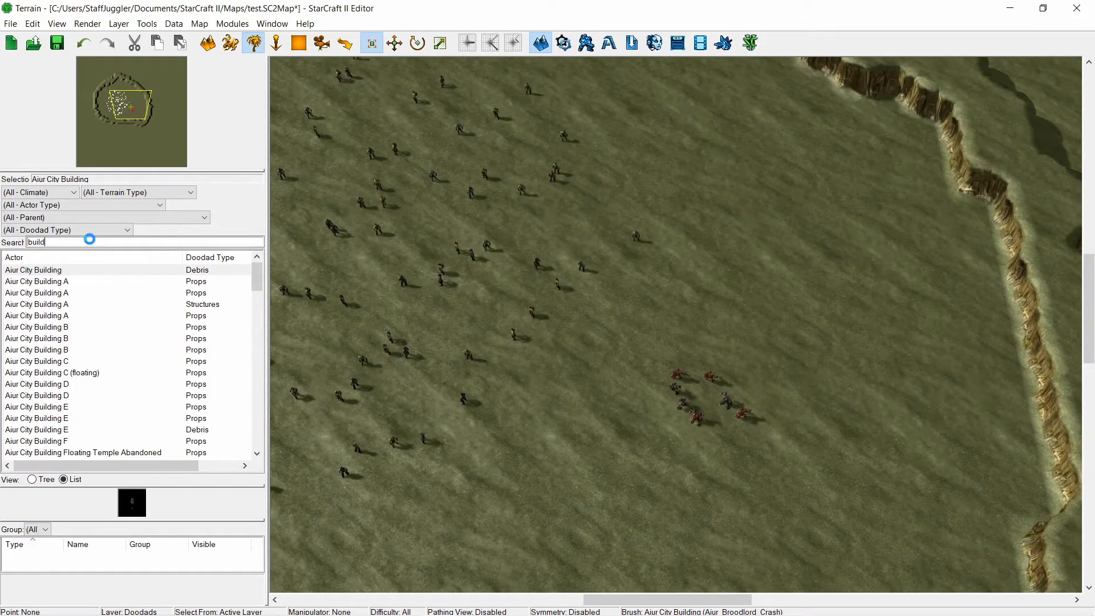
scroll(86, 342, down, 10)
click(81, 347)
click(82, 418)
right_drag(494, 361, 594, 427)
click(94, 429)
scroll(99, 393, up, 2)
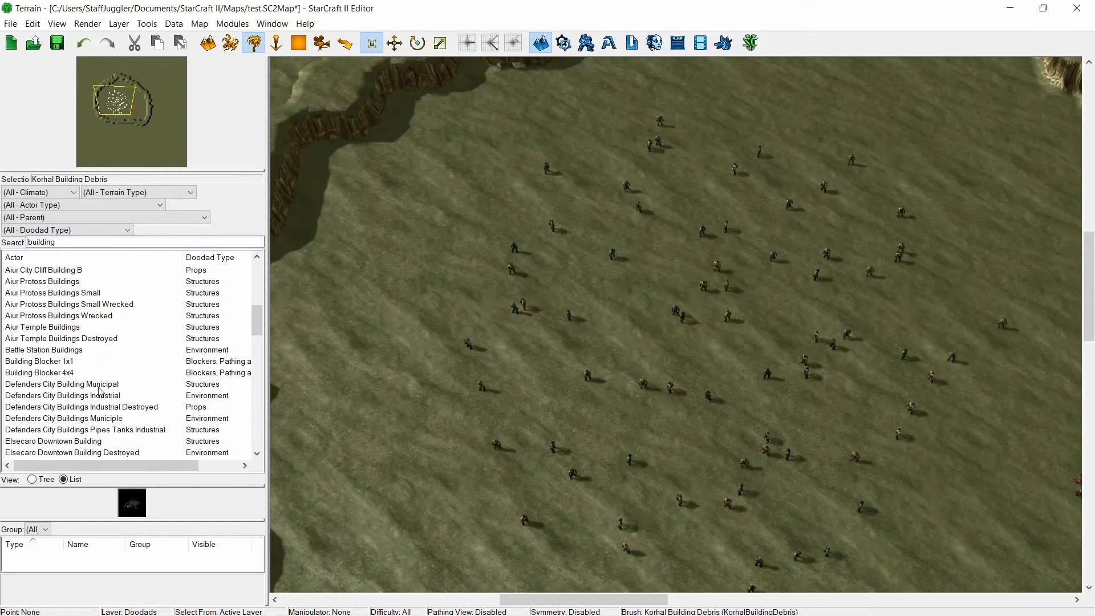
scroll(97, 376, down, 10)
click(92, 349)
click(88, 339)
right_drag(439, 299, 378, 244)
click(53, 397)
scroll(53, 399, down, 10)
click(57, 316)
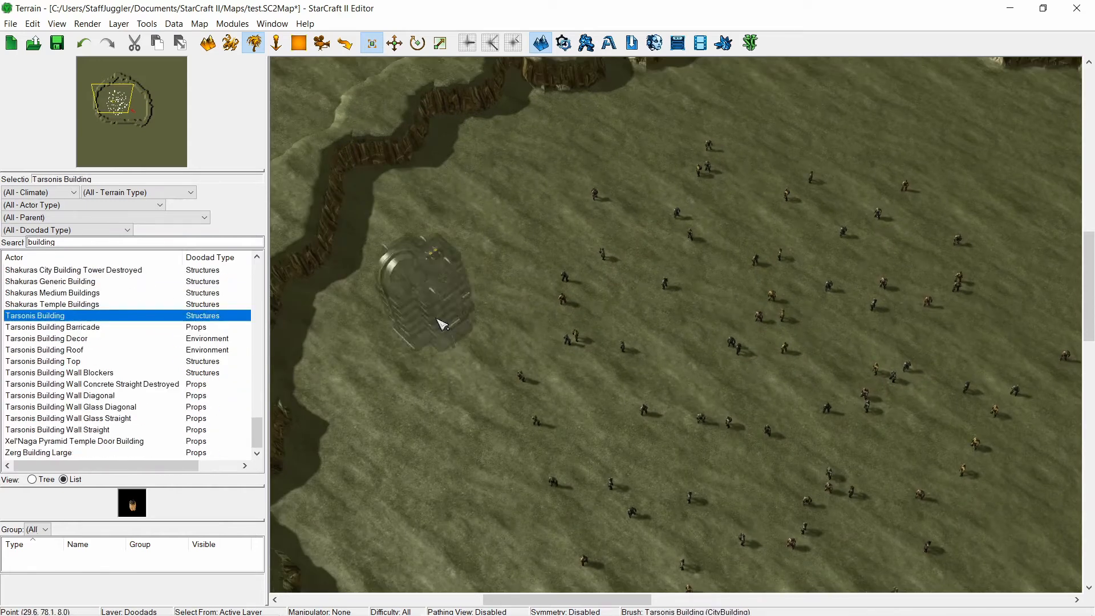
- Place Tarsonis Building doodads around and among the civilians inside the cliff ring
click(430, 349)
right_drag(434, 346, 680, 153)
scroll(684, 154, down, 3)
click(601, 322)
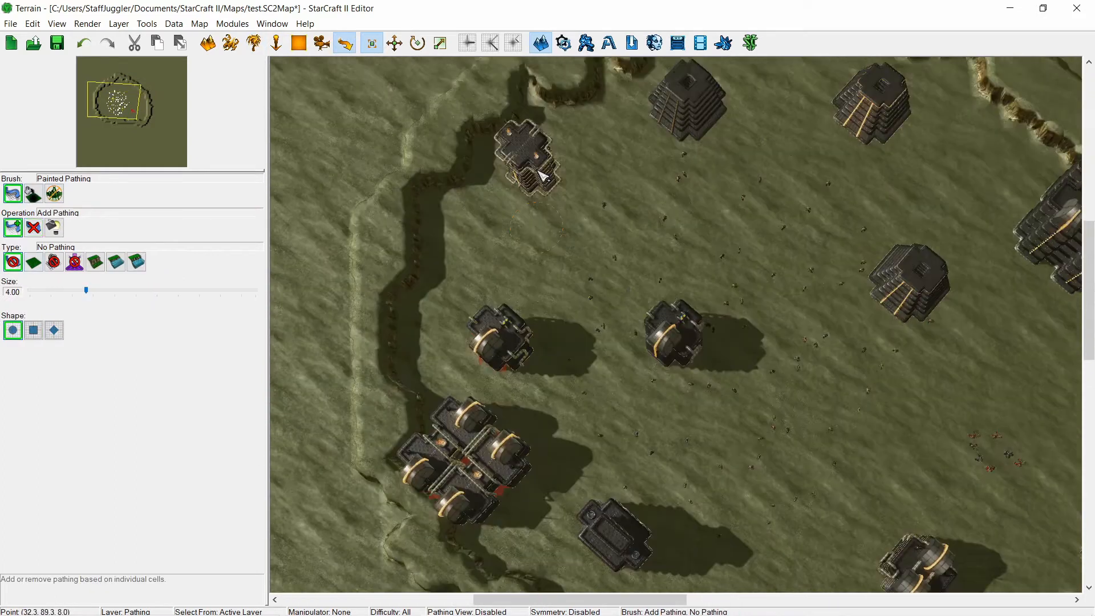
- Paint No Pathing under the Tarsonis buildings with a round brush of size 4.00
click(544, 177)
right_drag(544, 177, 428, 129)
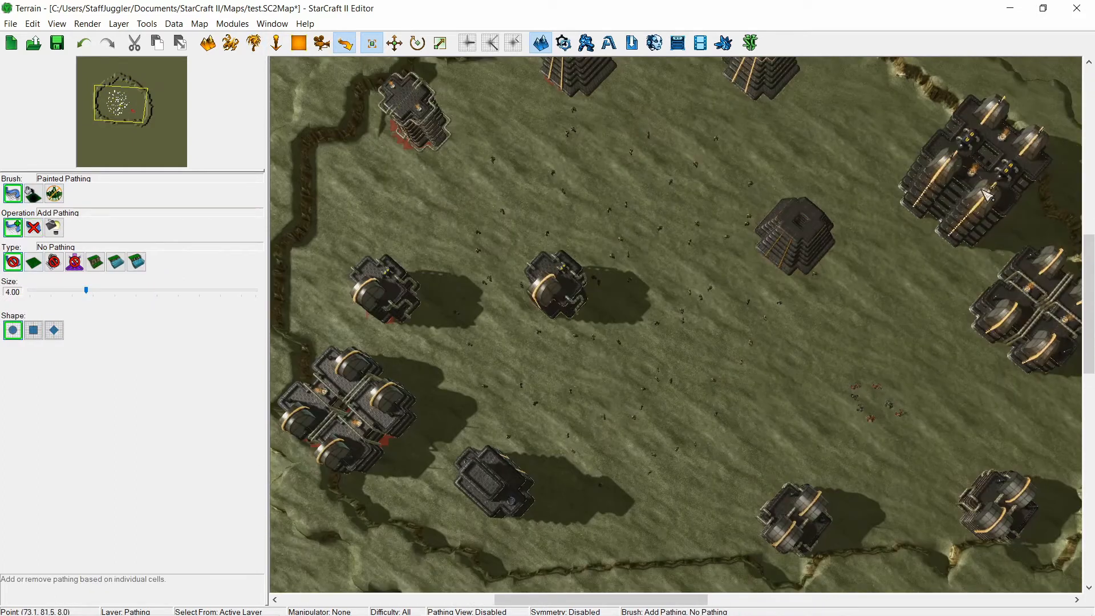
right_drag(749, 178, 733, 240)
right_drag(802, 210, 789, 239)
right_drag(986, 415, 907, 322)
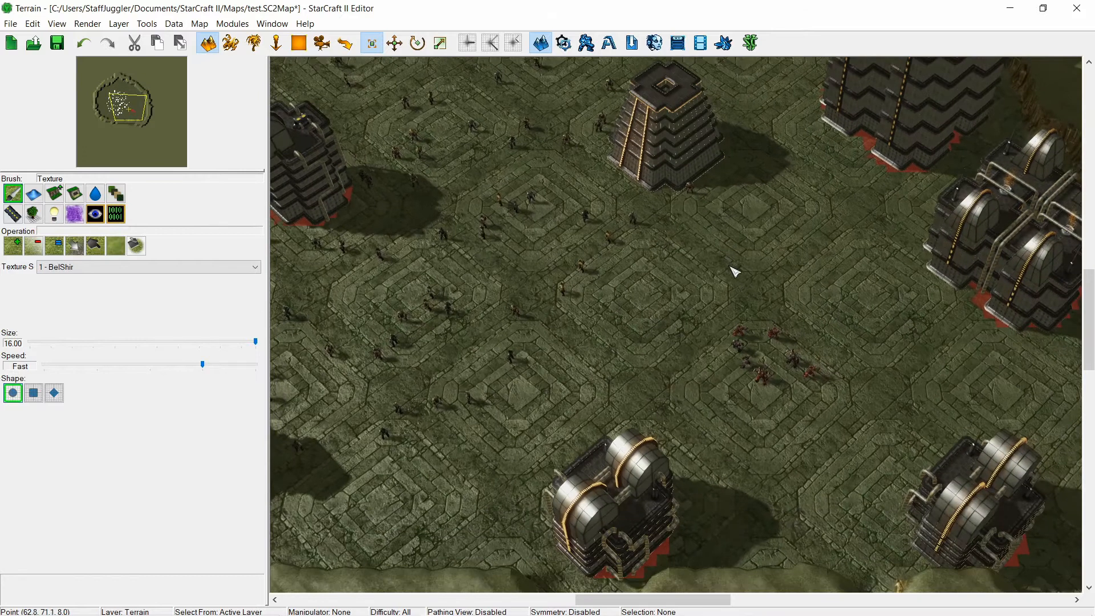
- Open the map's game data and examine the Virus SA effect's fields for where its search area is defined
scroll(599, 311, up, 3)
right_drag(598, 311, 577, 251)
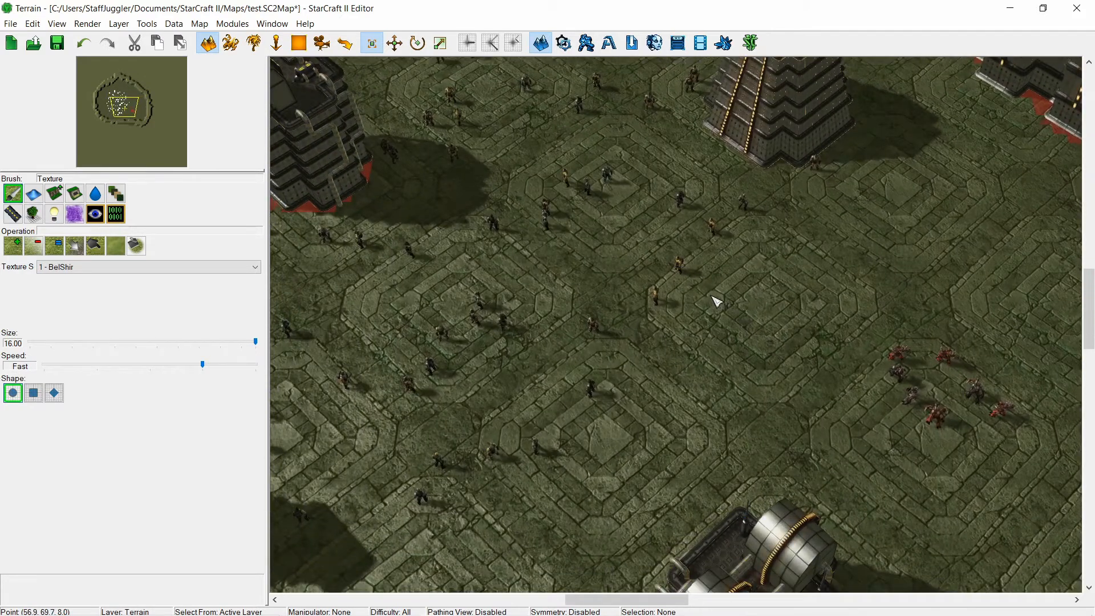
click(587, 44)
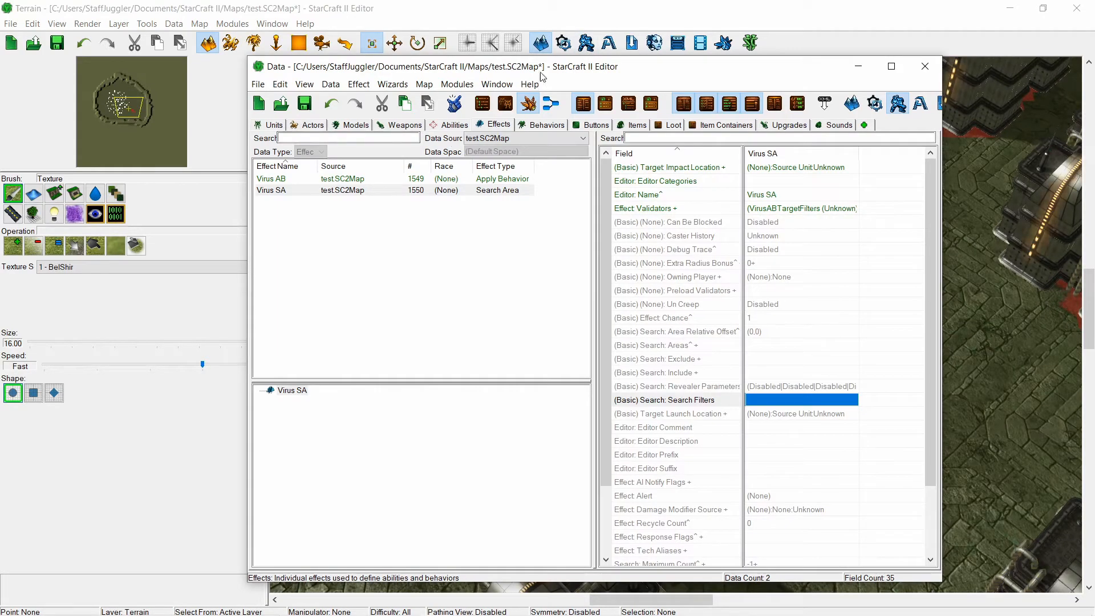
click(274, 192)
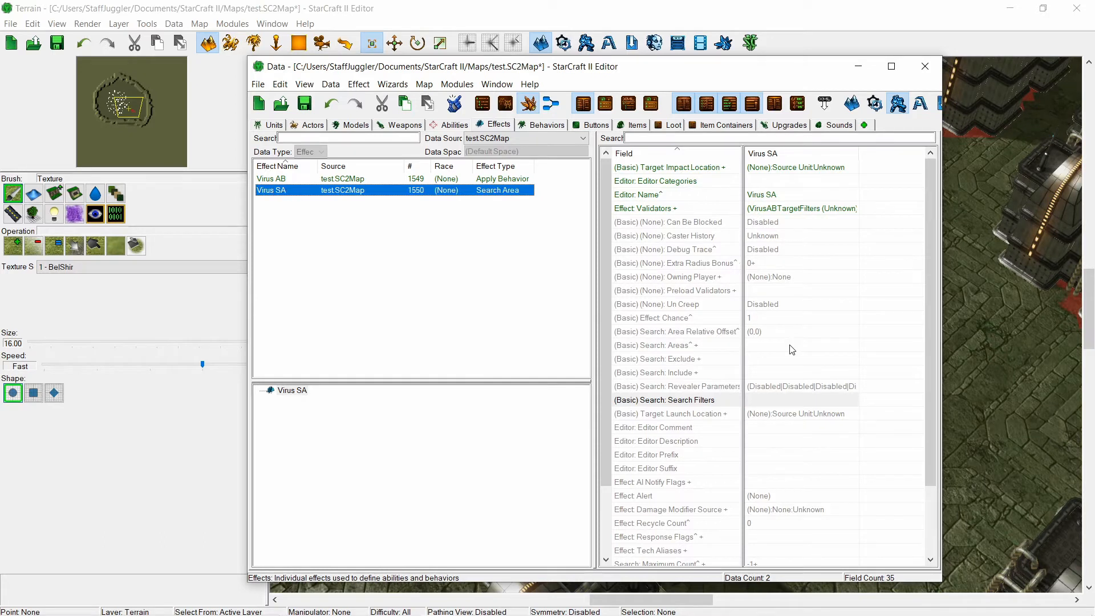
click(798, 387)
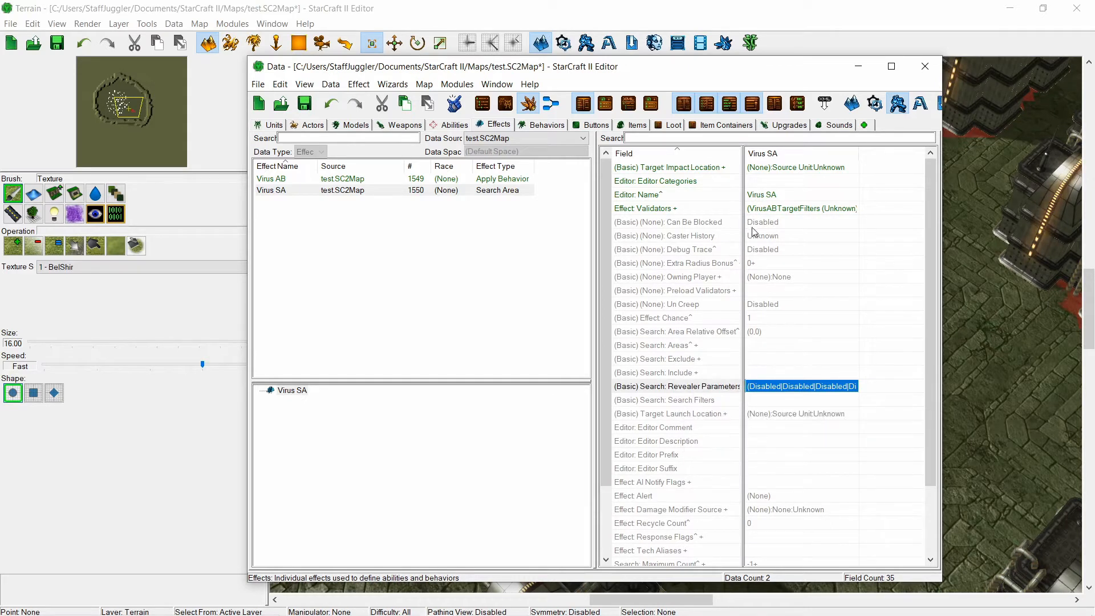
scroll(701, 259, down, 2)
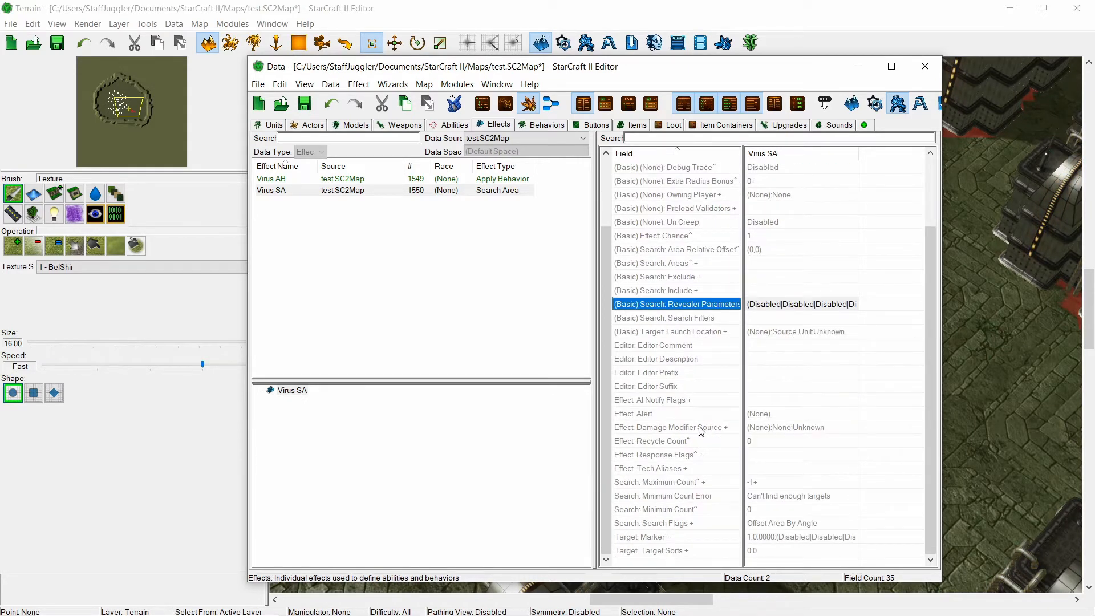
scroll(728, 237, up, 2)
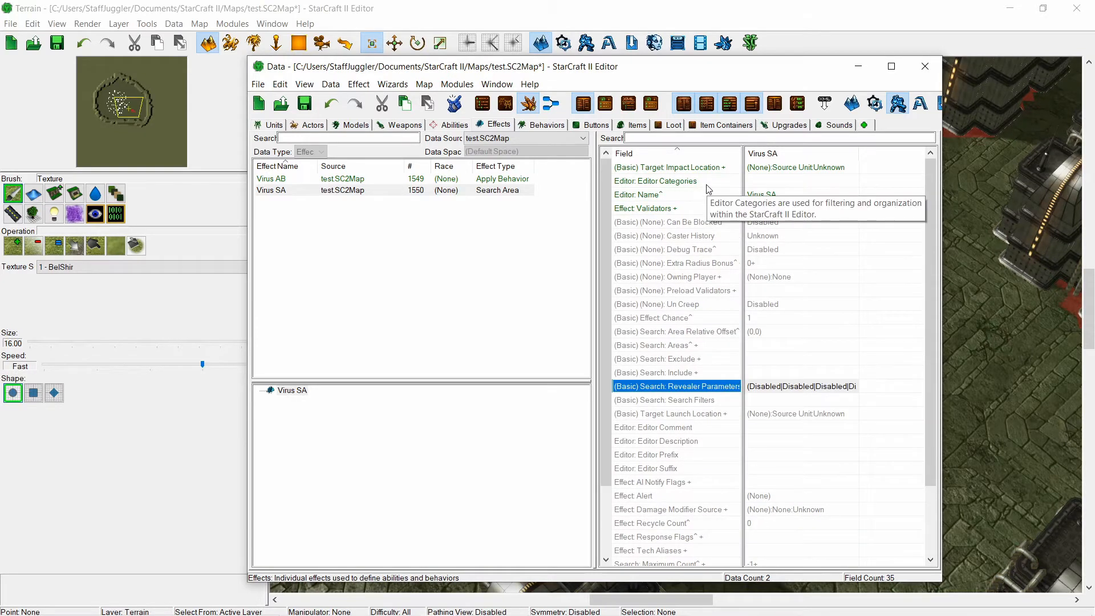
click(698, 139)
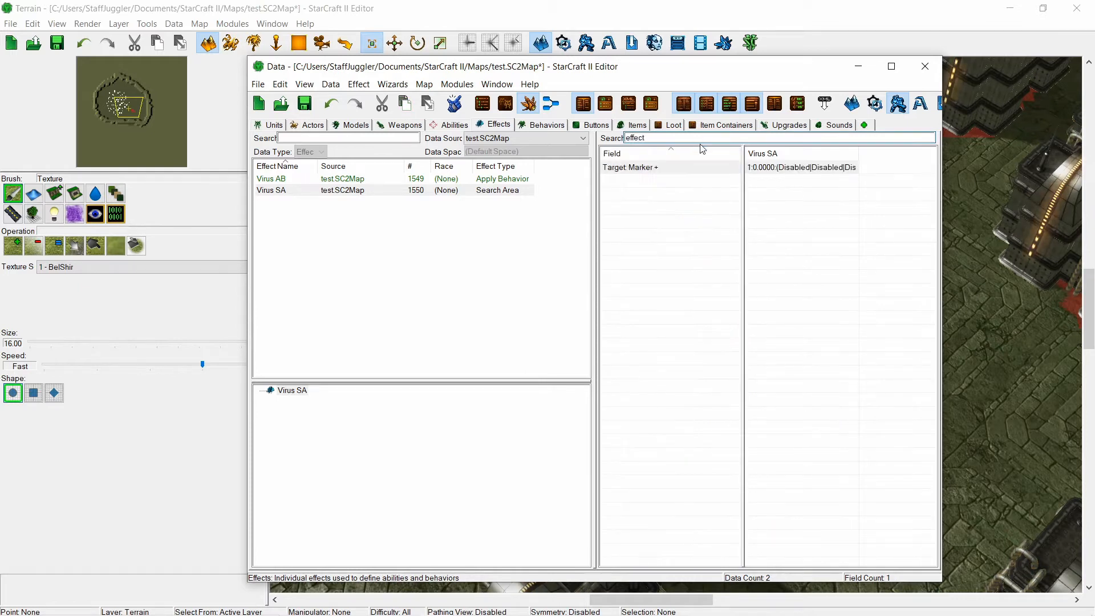
double_click(621, 139)
key(BackSpace)
click(809, 247)
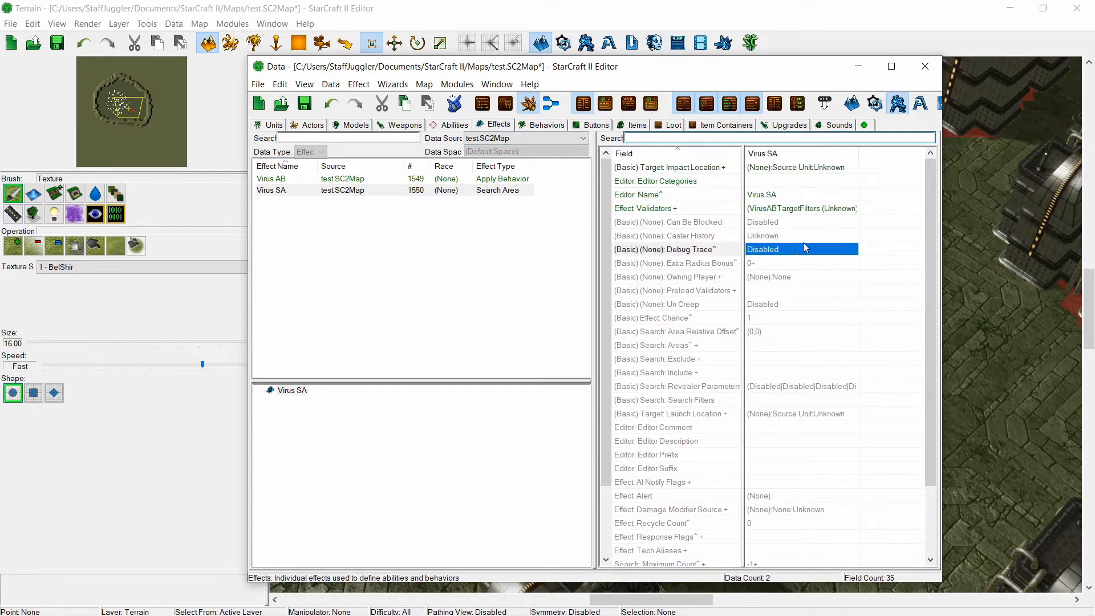
scroll(798, 256, down, 1)
scroll(799, 258, down, 1)
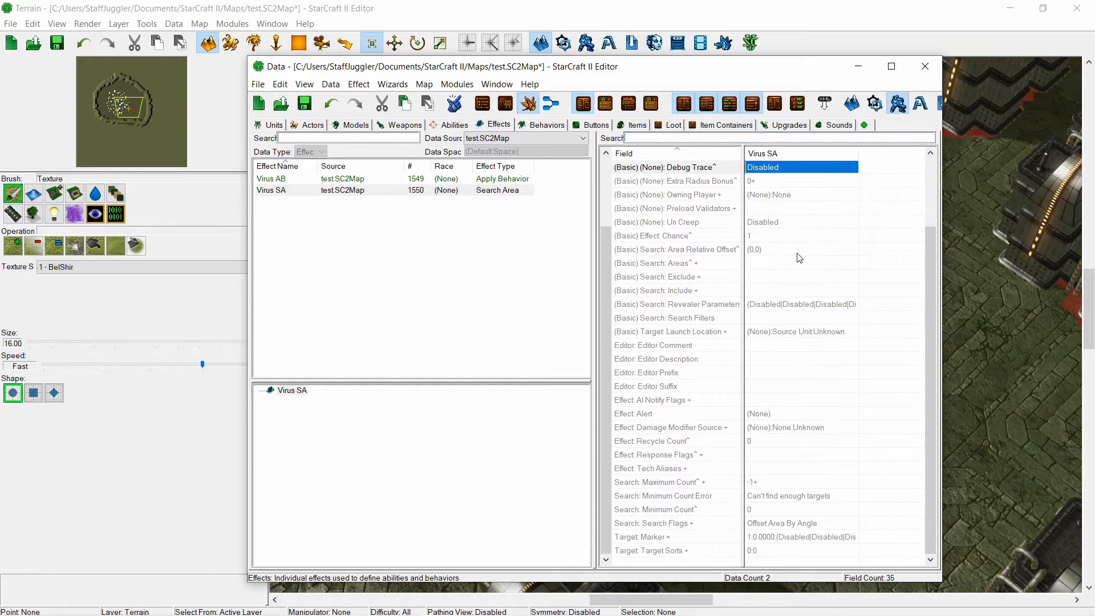
- Add a search area to Virus SA with radius 6 and effect Virus AB, and turn its arc to about 14.93
double_click(760, 265)
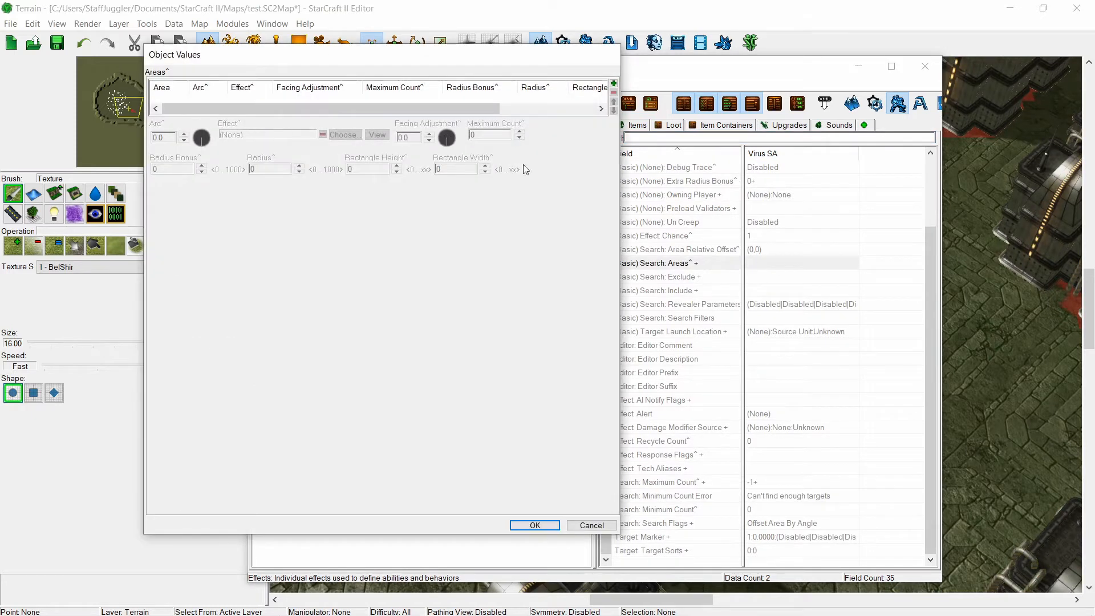
click(613, 83)
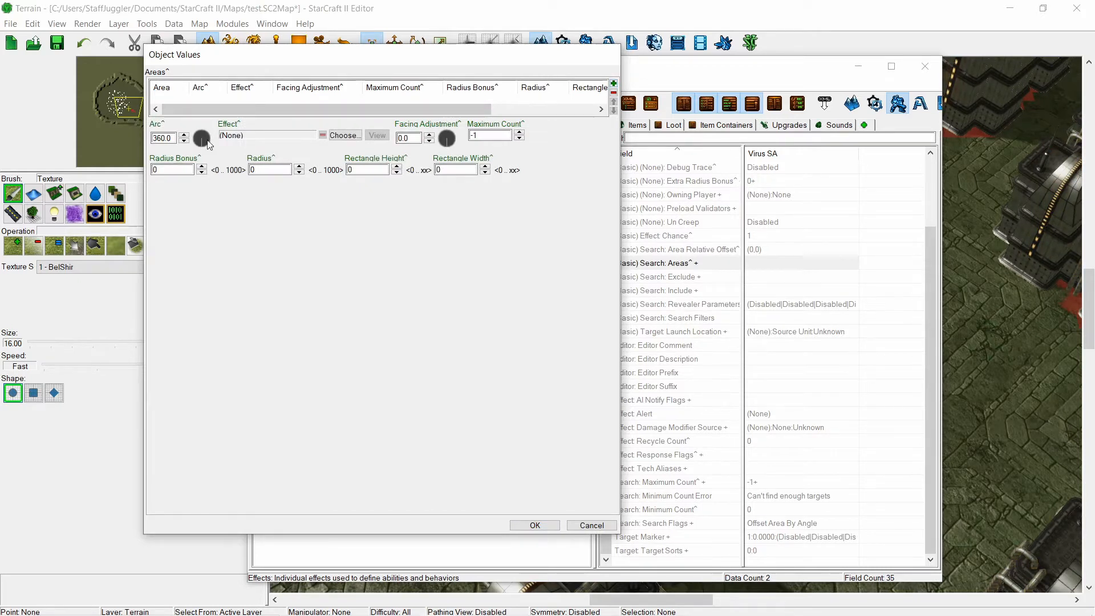
click(253, 174)
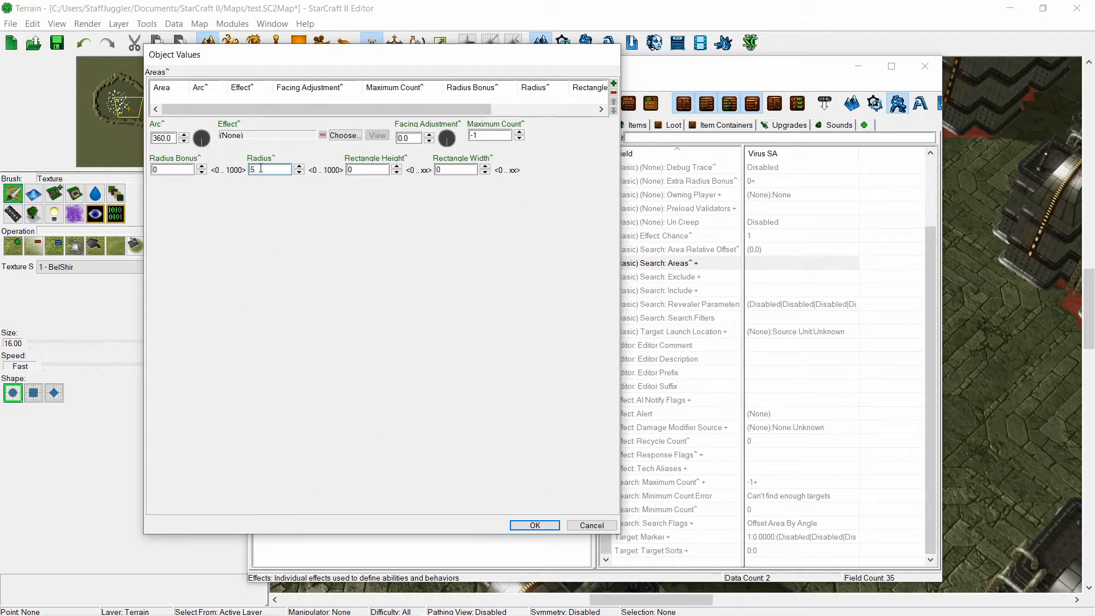
click(344, 135)
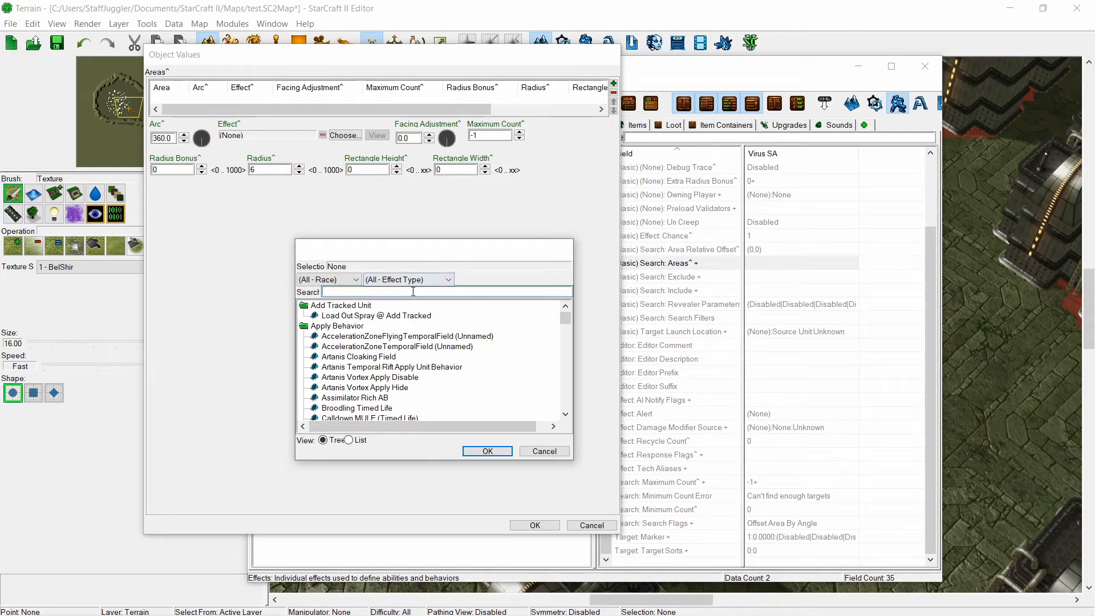
text(virus ab)
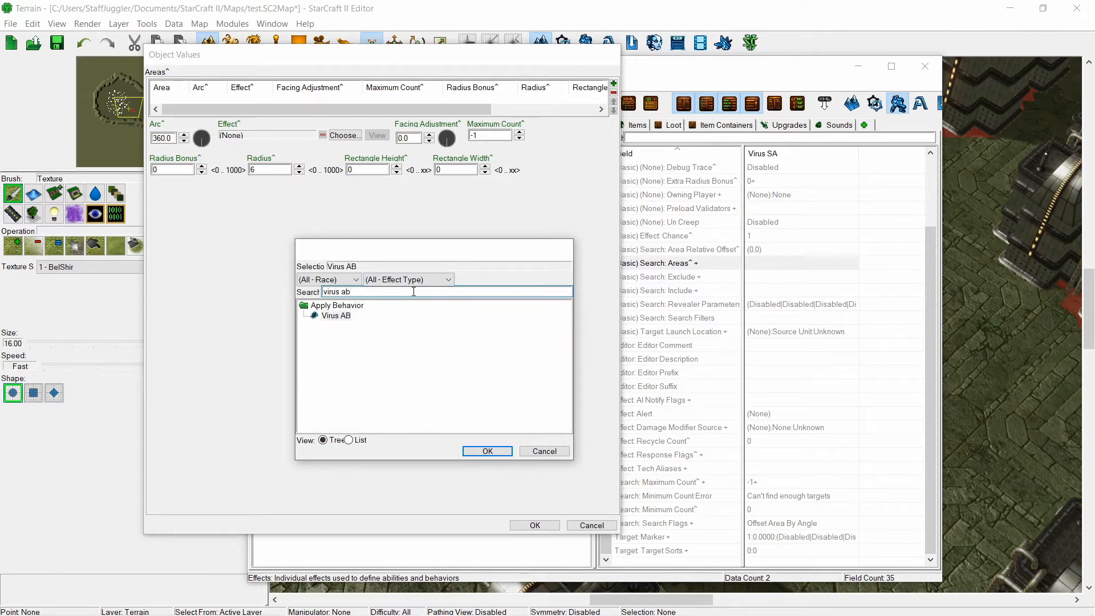
key(Return)
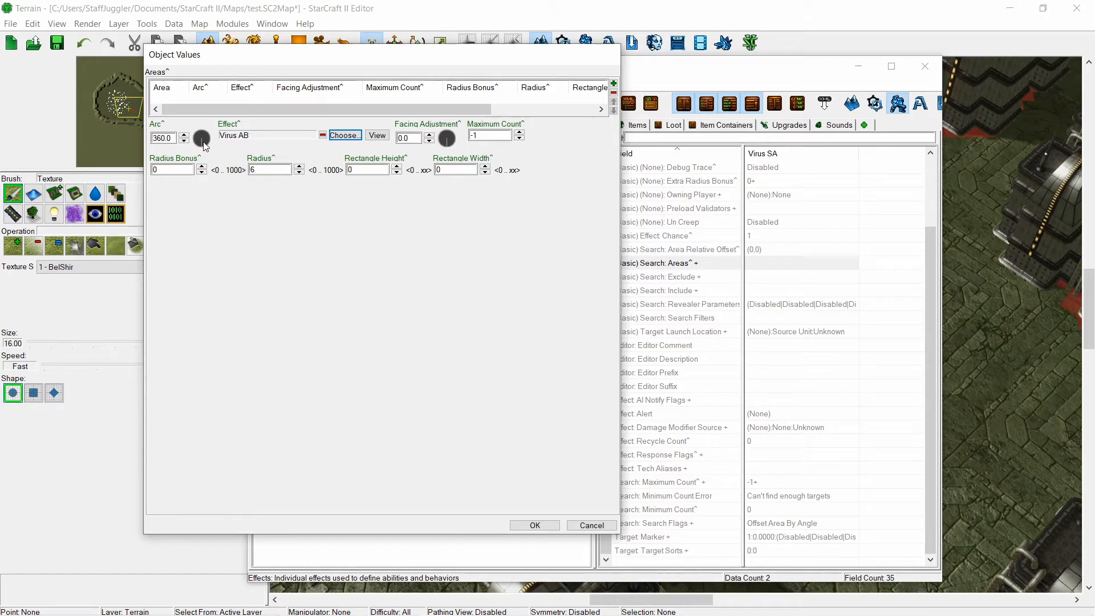
drag(203, 140, 207, 151)
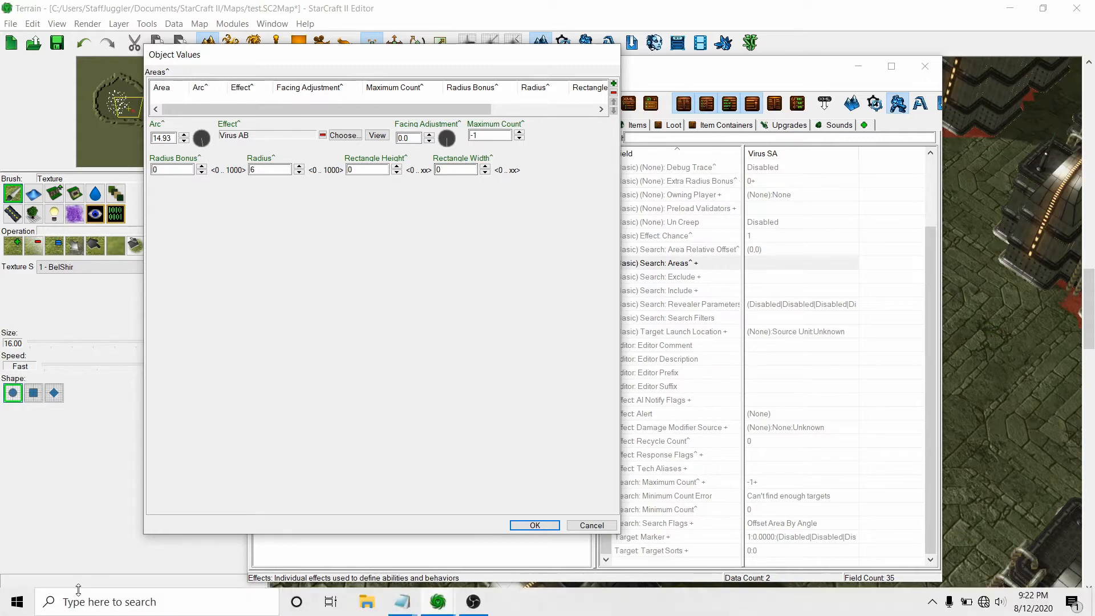
- Open Paint and enlarge the blank canvas to about 1037 × 595 px
click(99, 603)
text(paunt)
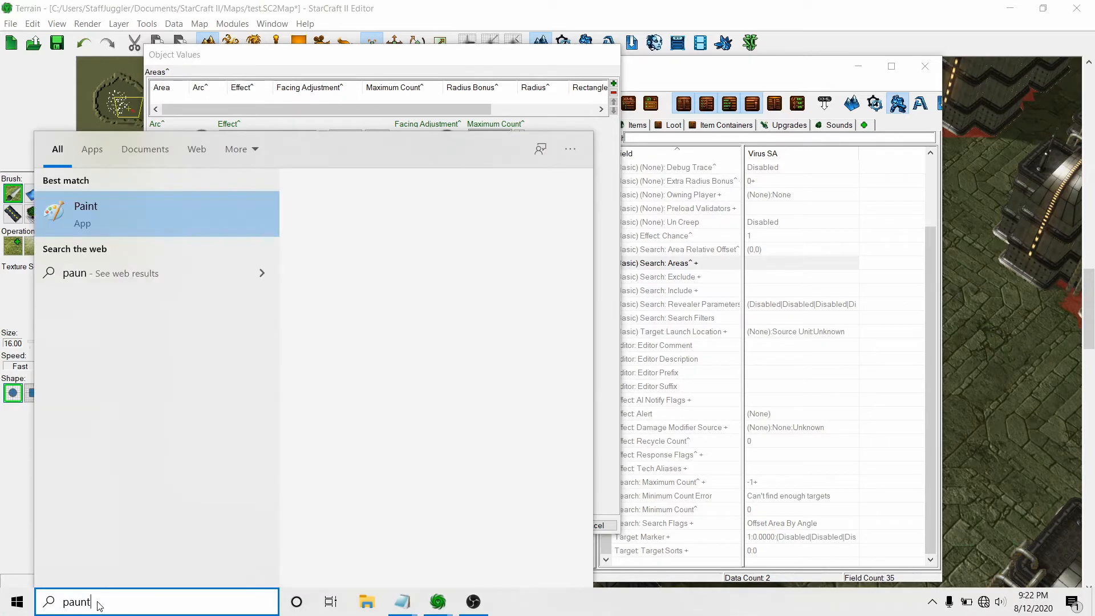
key(BackSpace)
key(BackSpace)
key(BackSpace)
text(int)
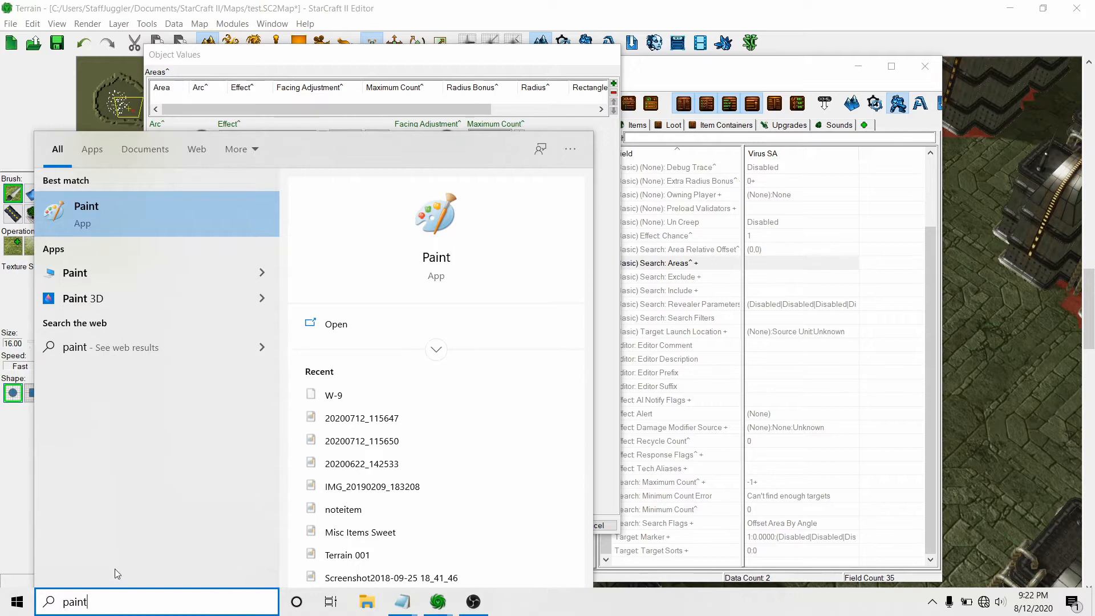
click(130, 210)
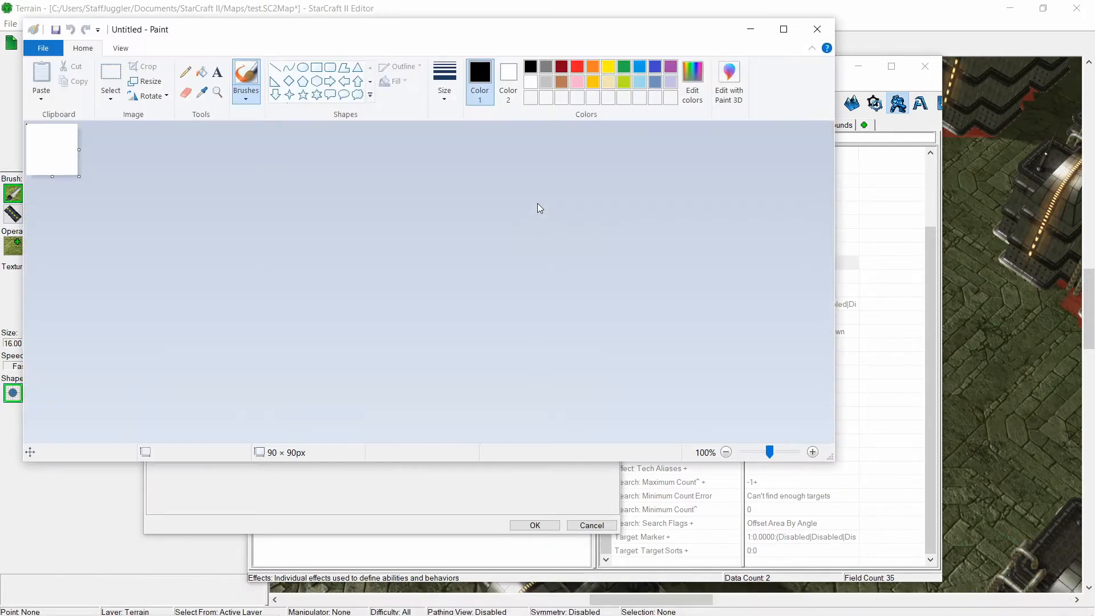
drag(81, 152, 620, 153)
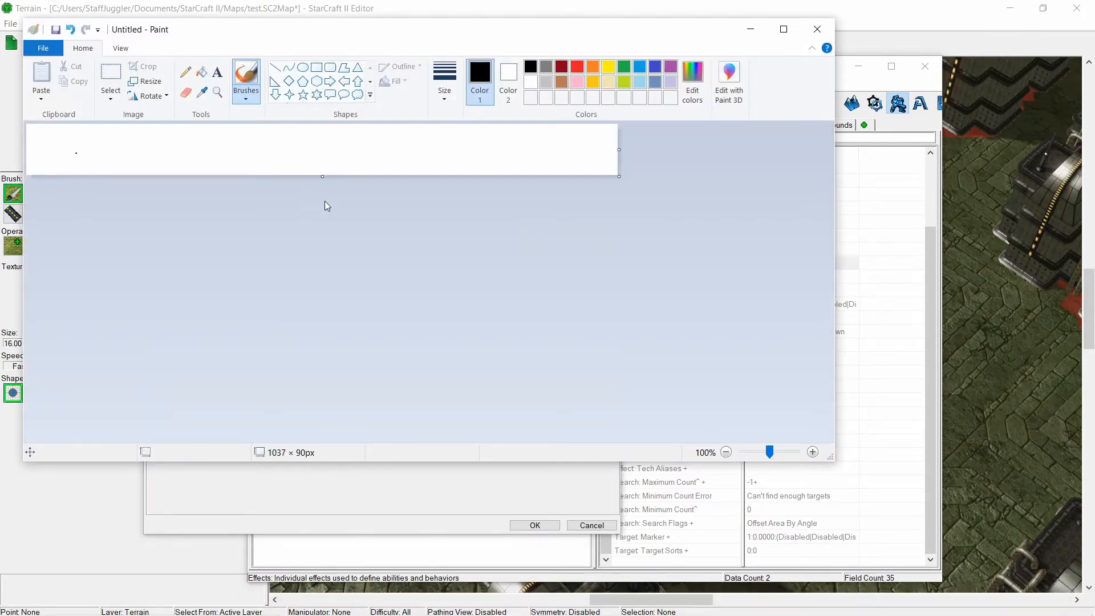
drag(322, 176, 322, 463)
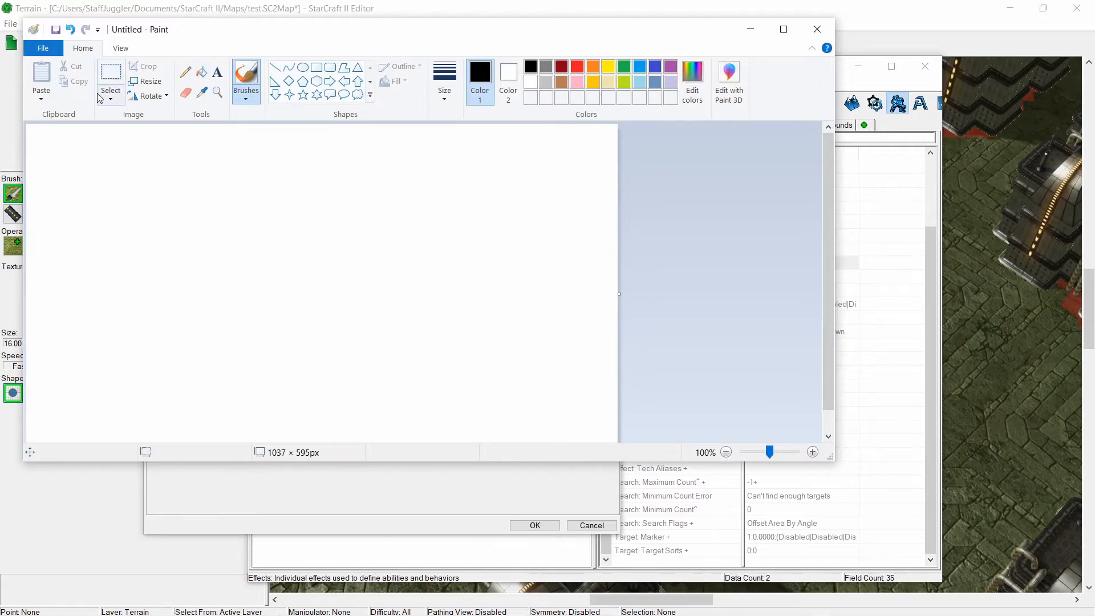
- Draw a circle about 529 × 508 px on the canvas and mark a small X about 28 px wide near its centre
click(303, 68)
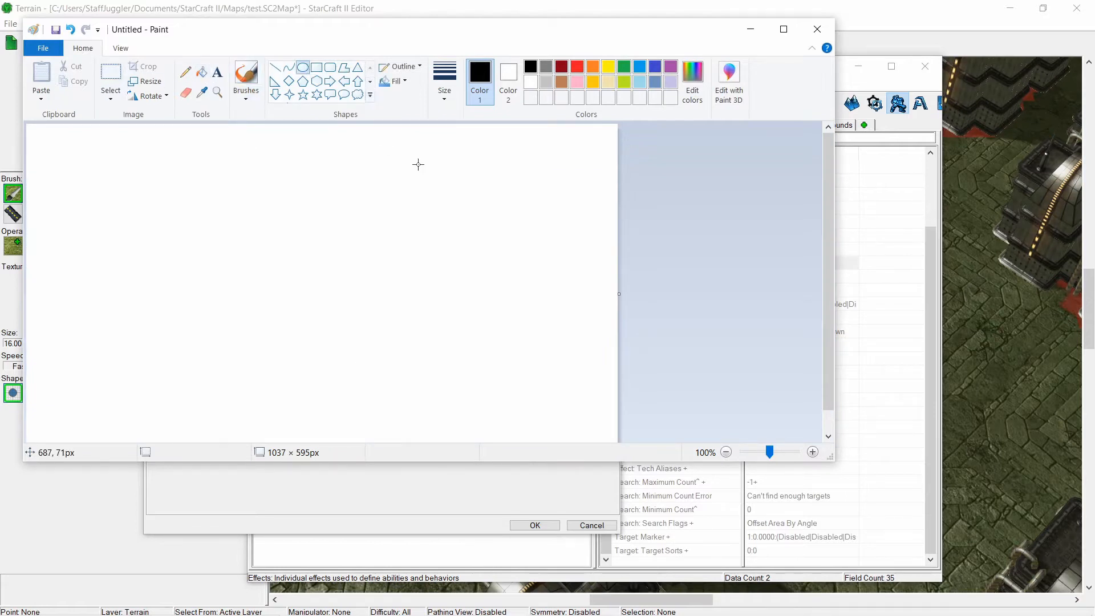
drag(423, 151, 122, 441)
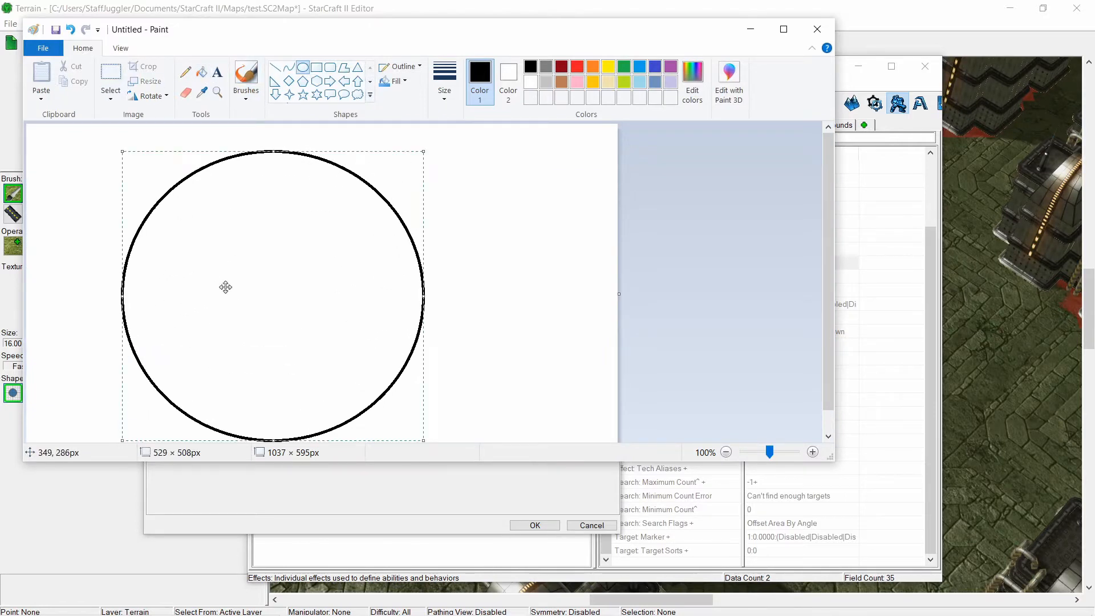
click(518, 261)
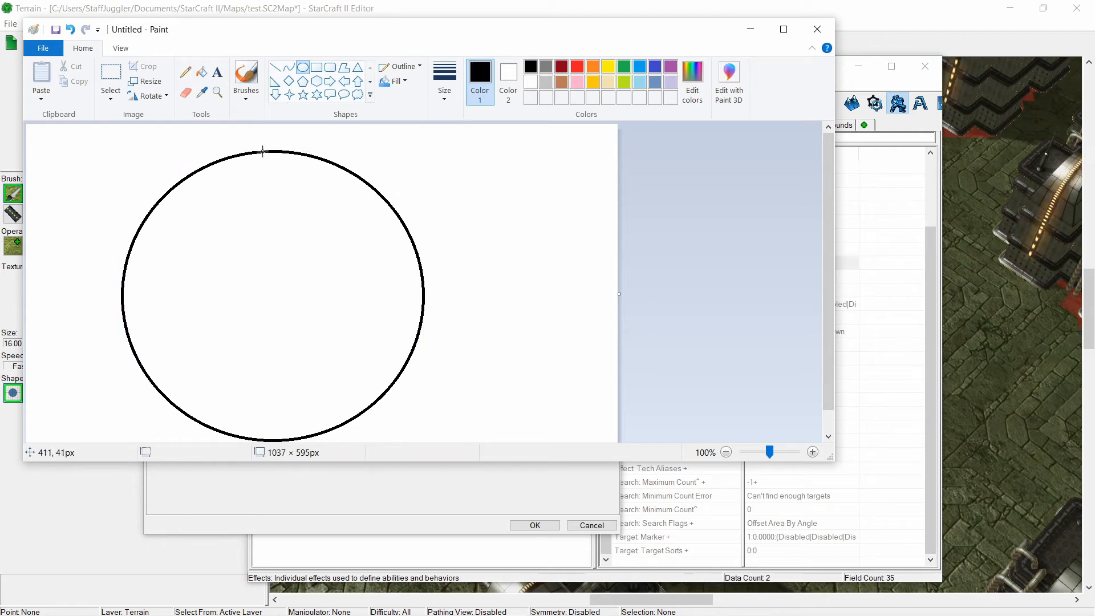
click(275, 67)
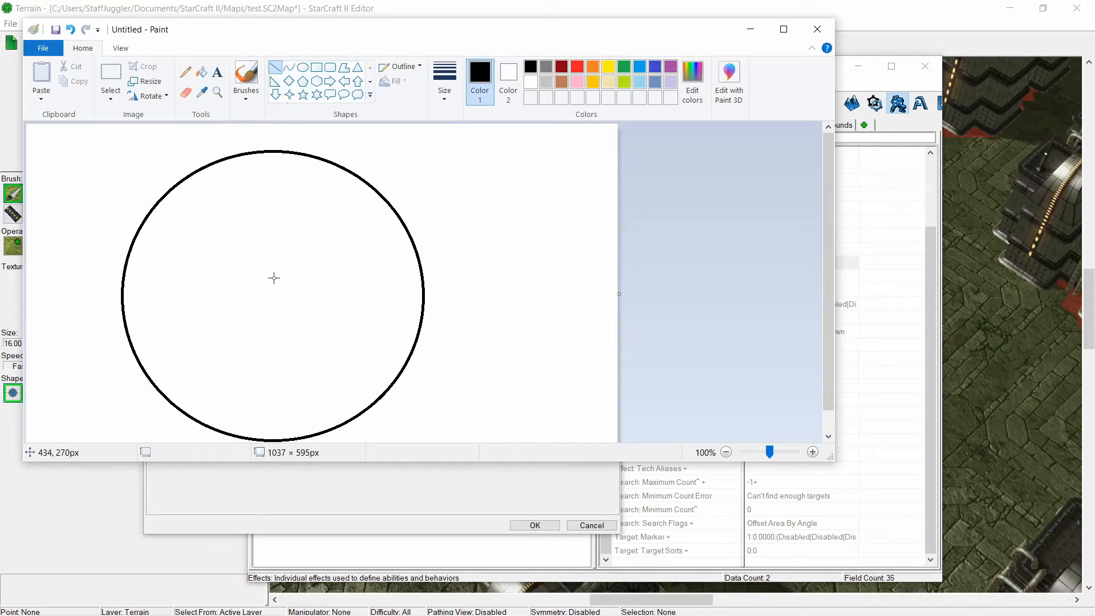
mouse_move(274, 277)
mouse_down()
mouse_move(260, 295)
mouse_move(276, 295)
mouse_up()
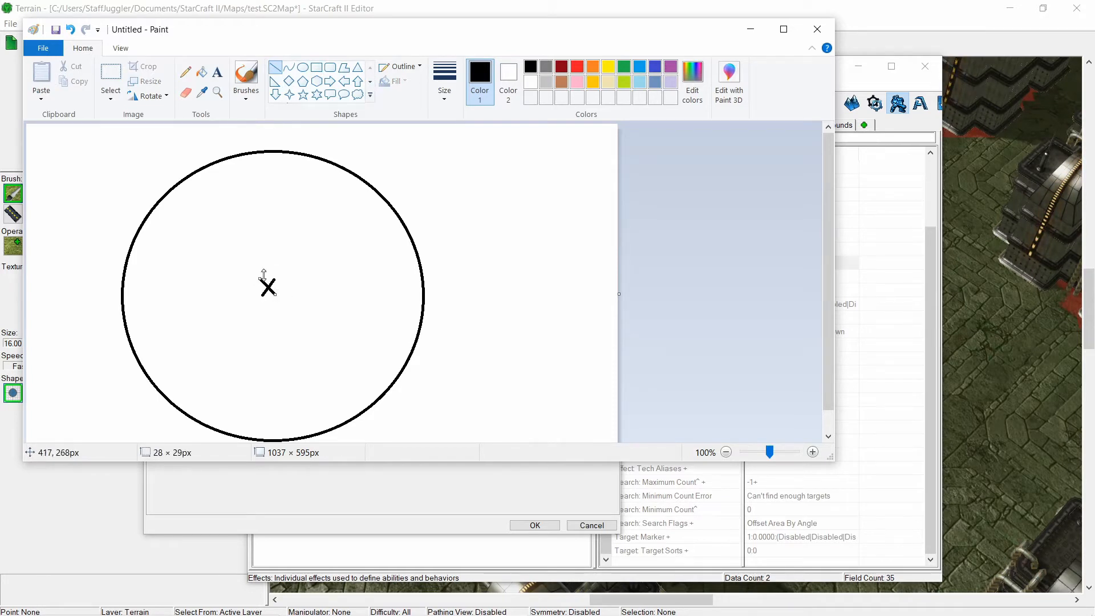
click(263, 276)
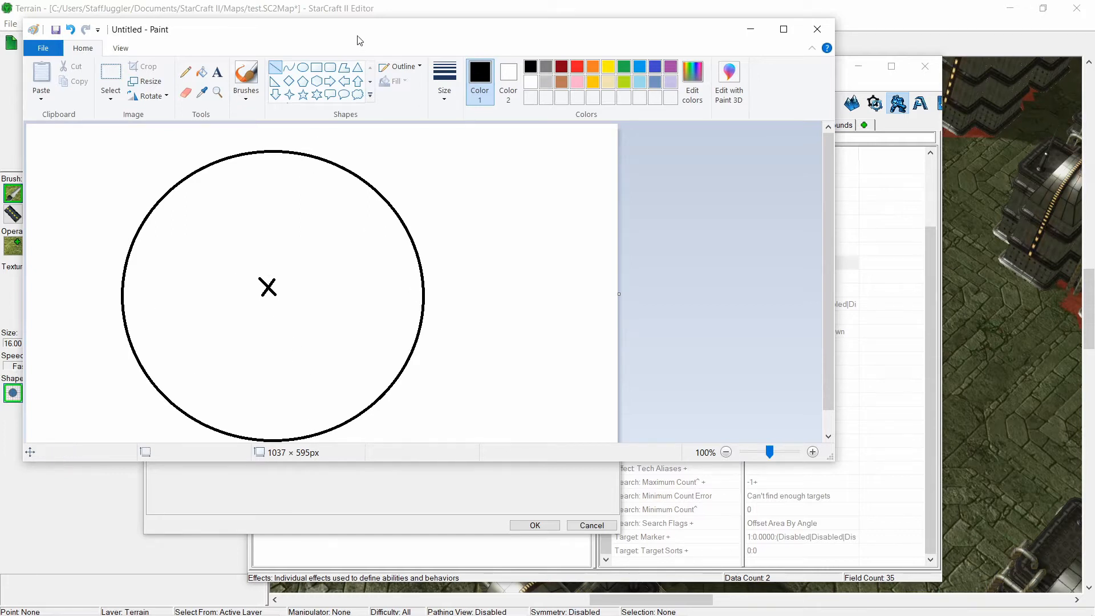
- Move the drawing window aside and set the Virus SA search area's arc to 360 in the StarCraft II Editor
drag(390, 32, 760, 126)
drag(208, 147, 203, 150)
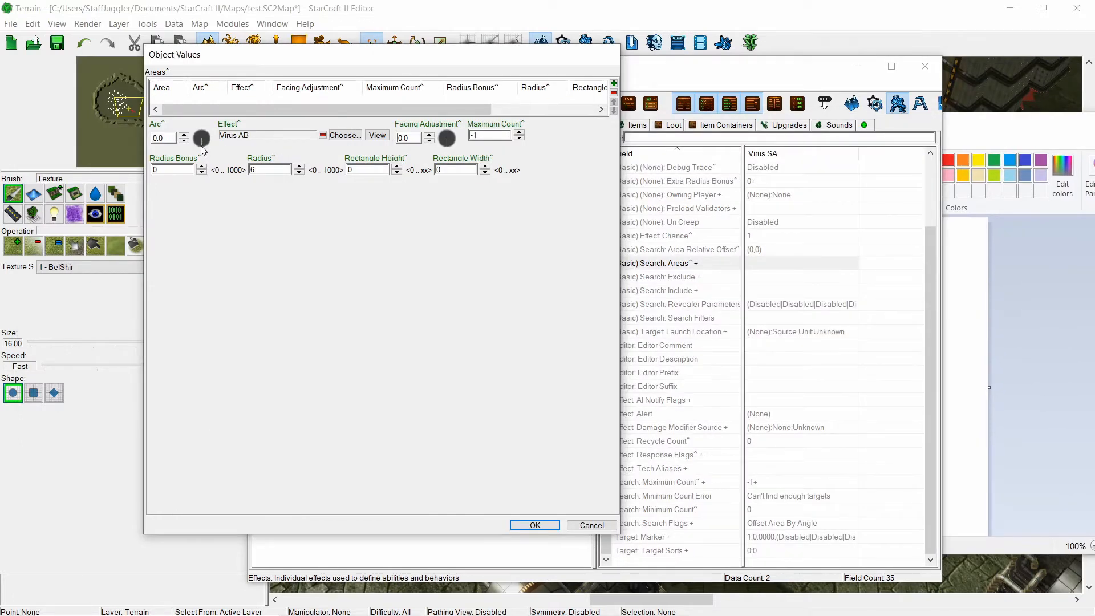
double_click(174, 137)
text(360)
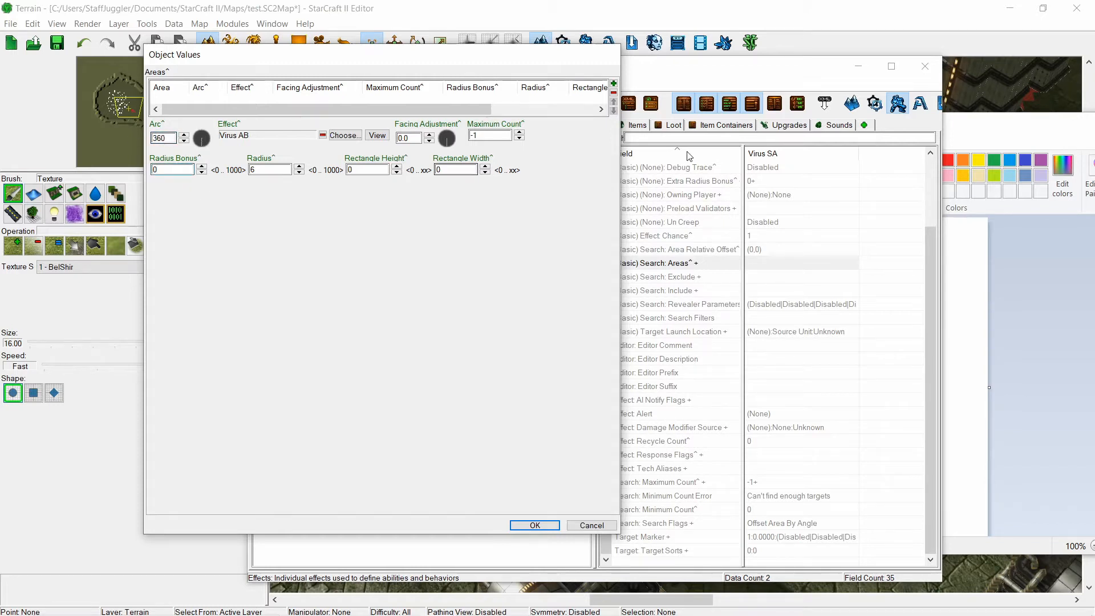
- Shift the Paint window clear of the Arc setting and turn the search area's arc to about 21.8
click(960, 122)
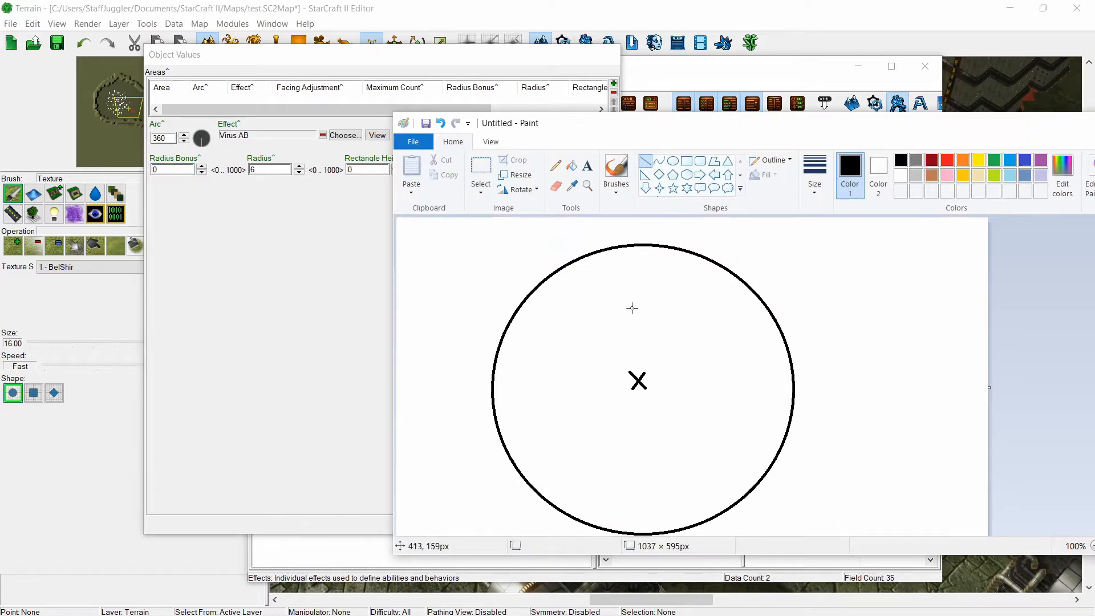
drag(662, 116, 607, 96)
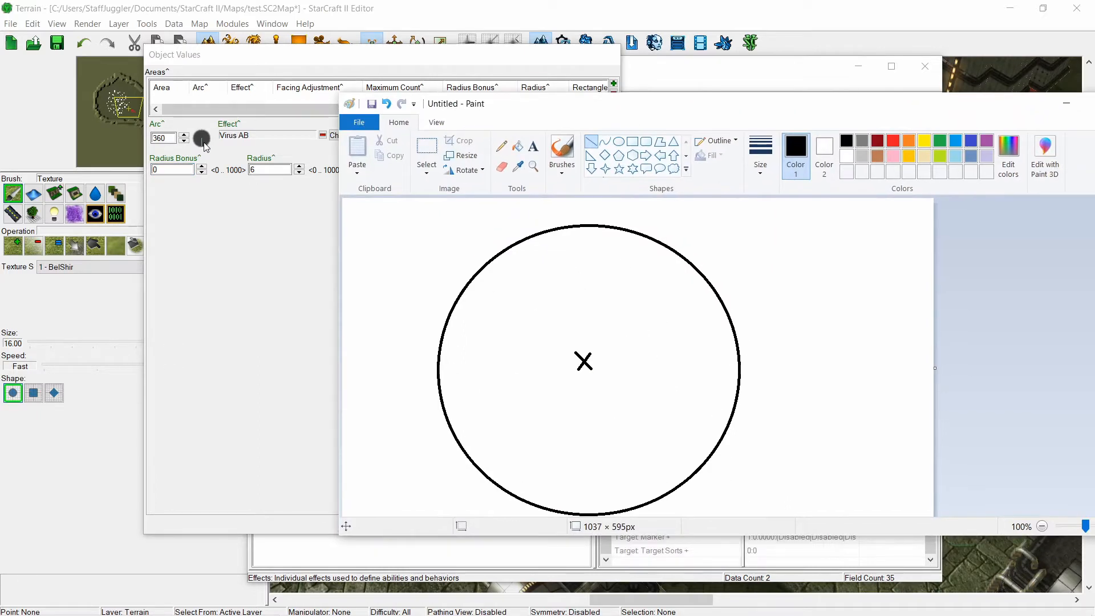
click(205, 144)
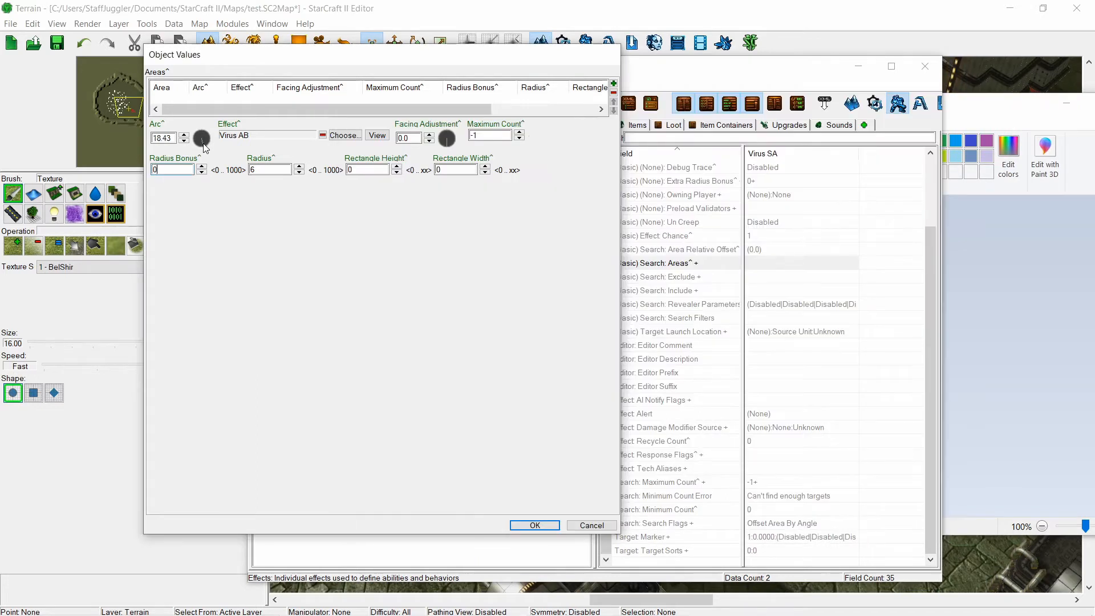
click(204, 145)
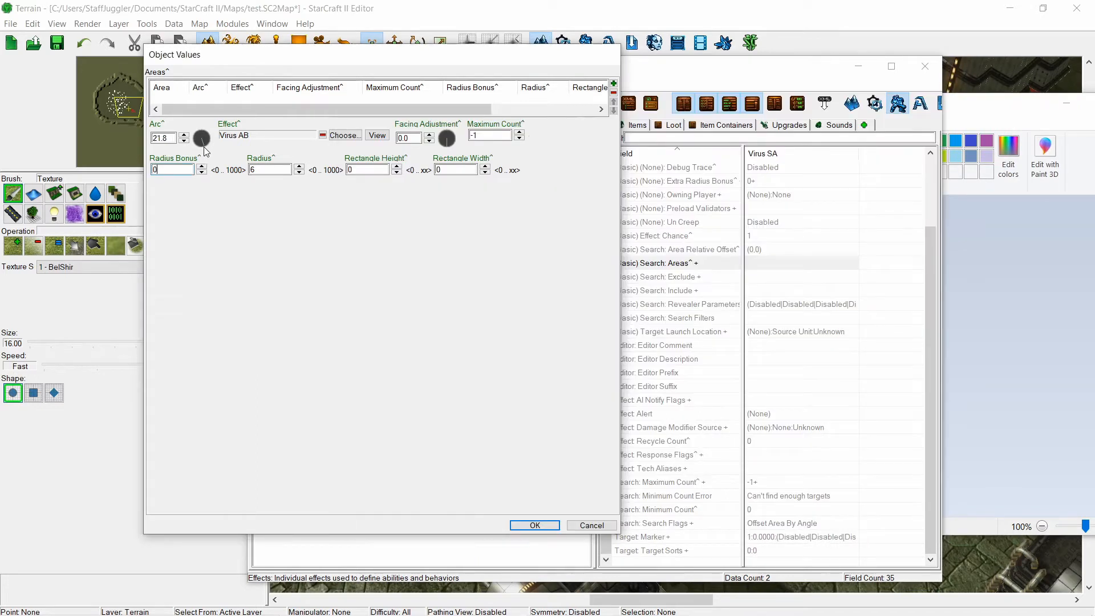
- In Paint, draw one slanted and one vertical line from the X down to the circle to form a narrow cone
click(981, 118)
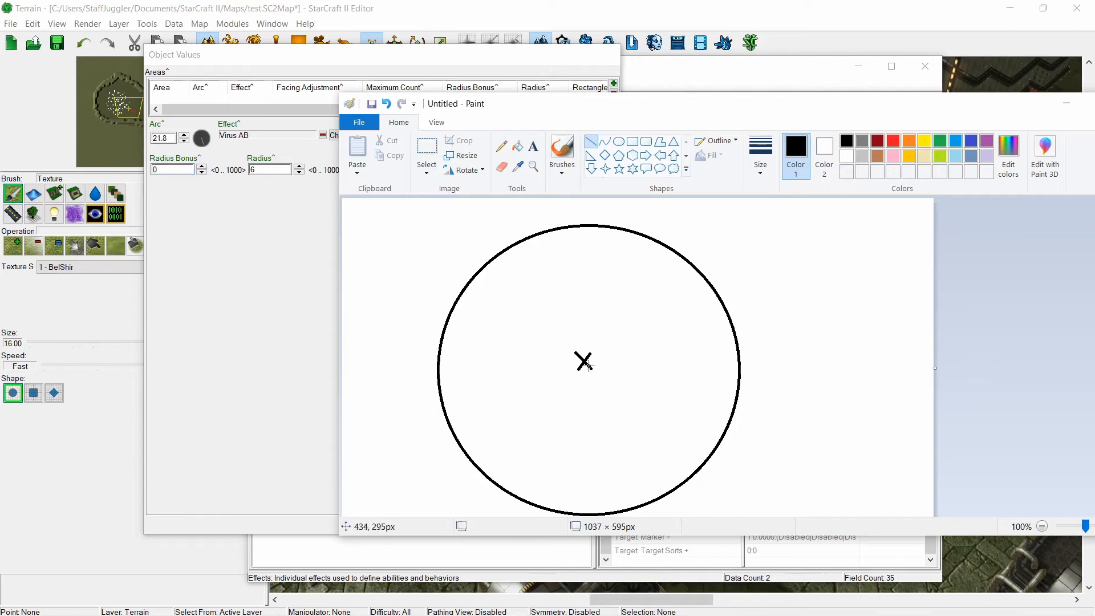
drag(585, 361, 612, 412)
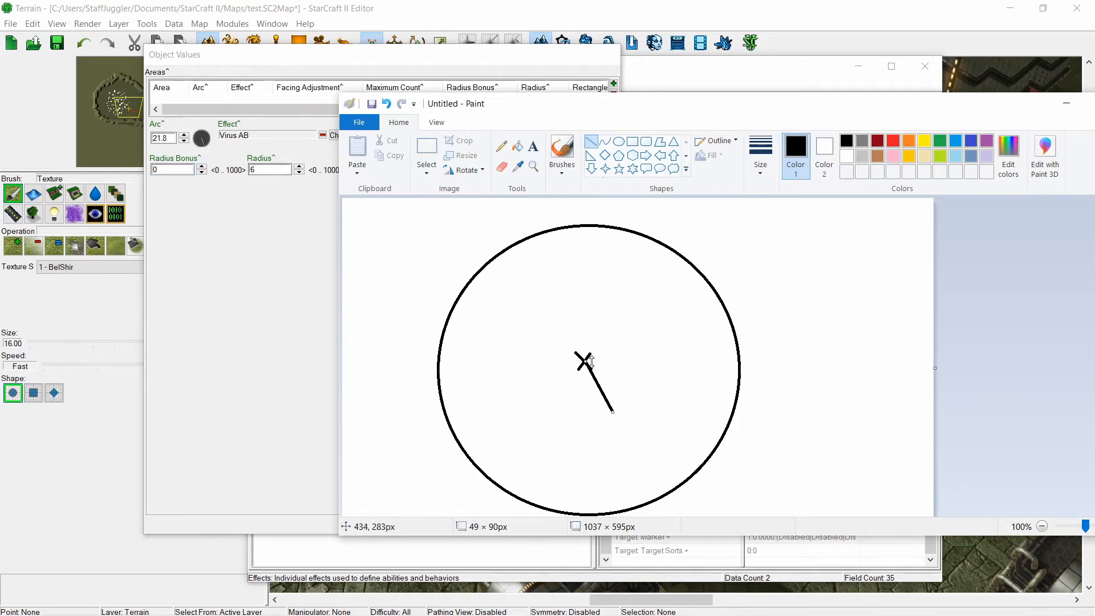
click(617, 351)
drag(584, 361, 656, 500)
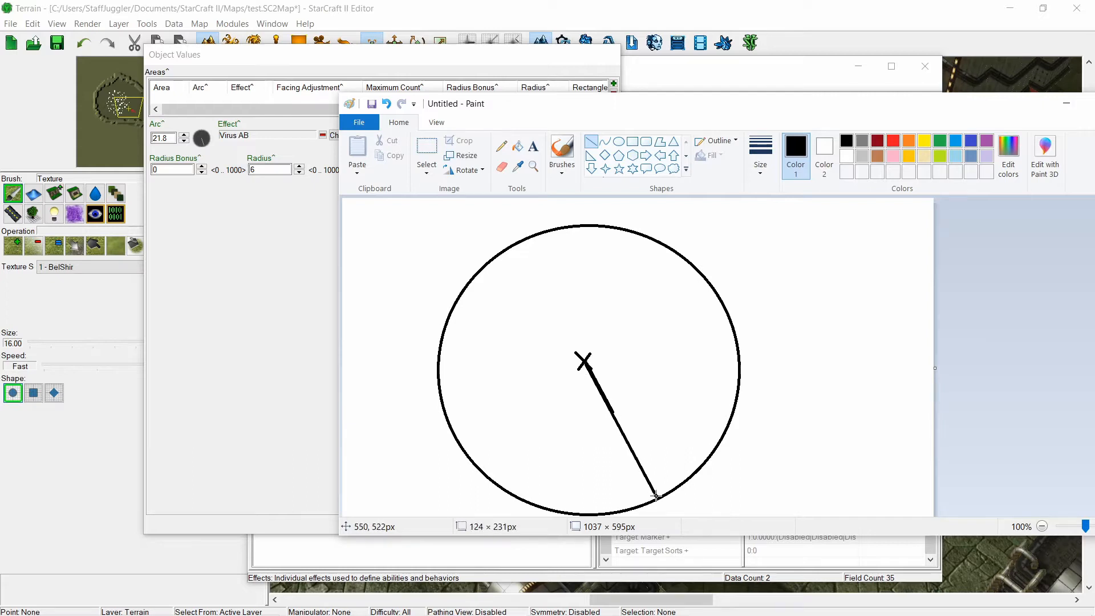
drag(584, 361, 583, 513)
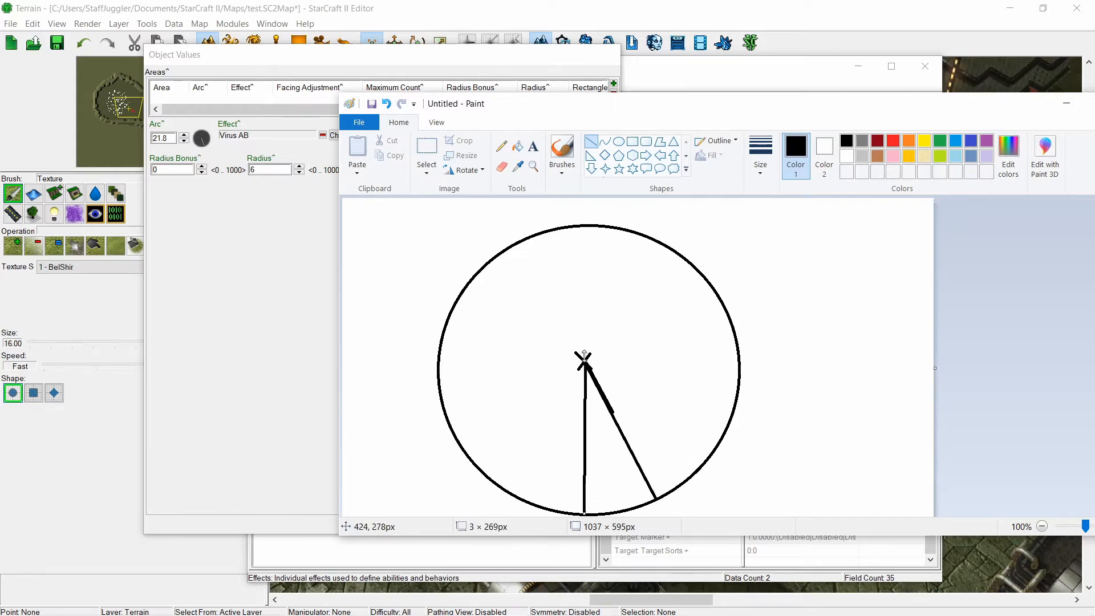
drag(765, 343, 758, 308)
click(785, 264)
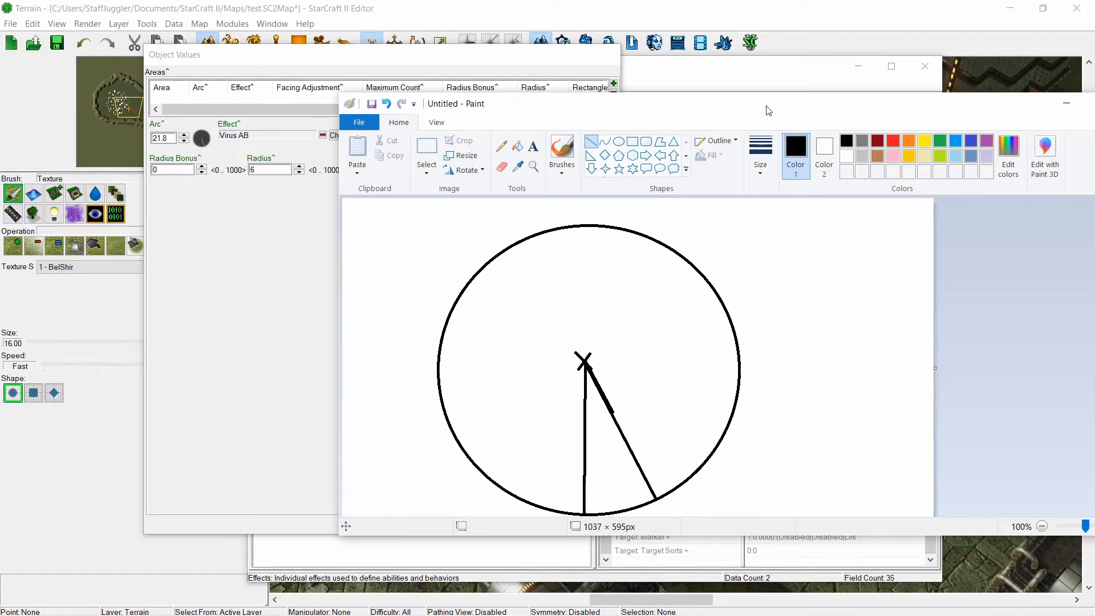
- Add the text "effects applied in cone" beside the lower end of the cone, outside the circle
drag(769, 110, 718, 77)
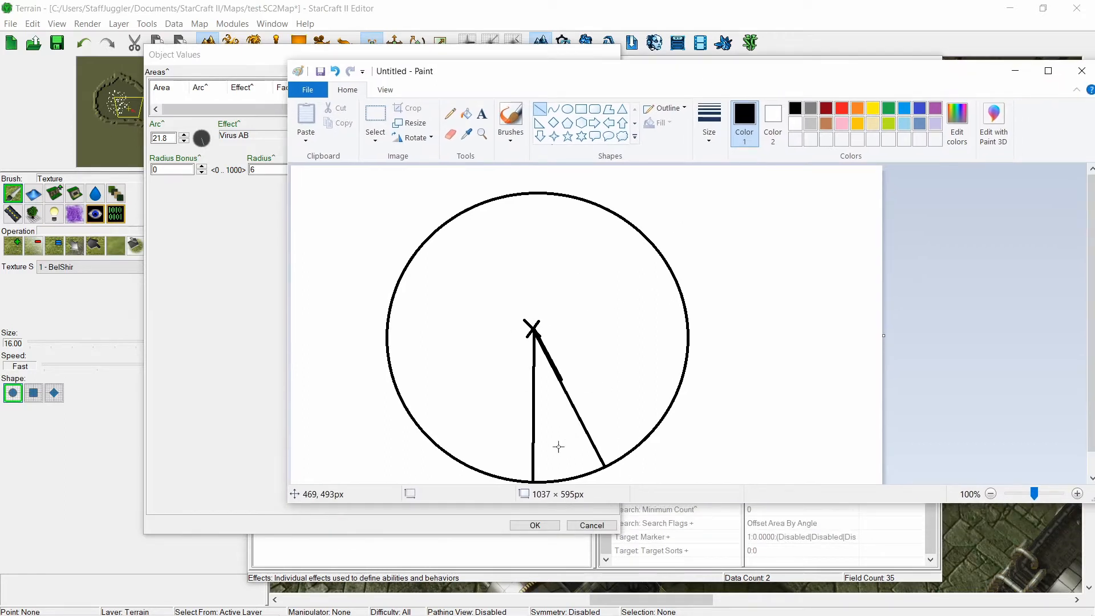
click(482, 114)
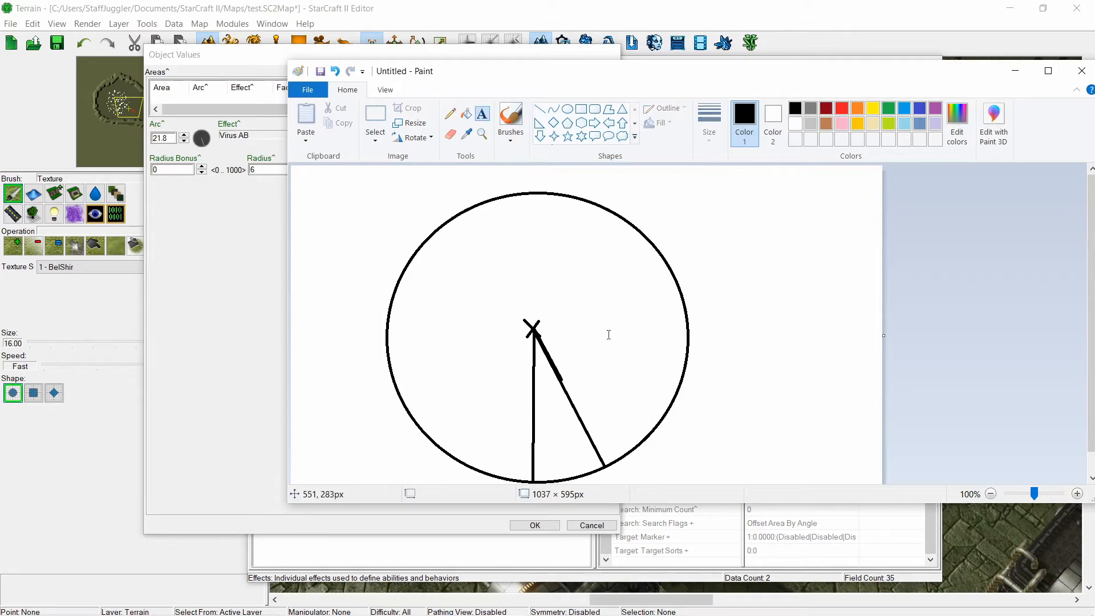
click(631, 460)
text(effe)
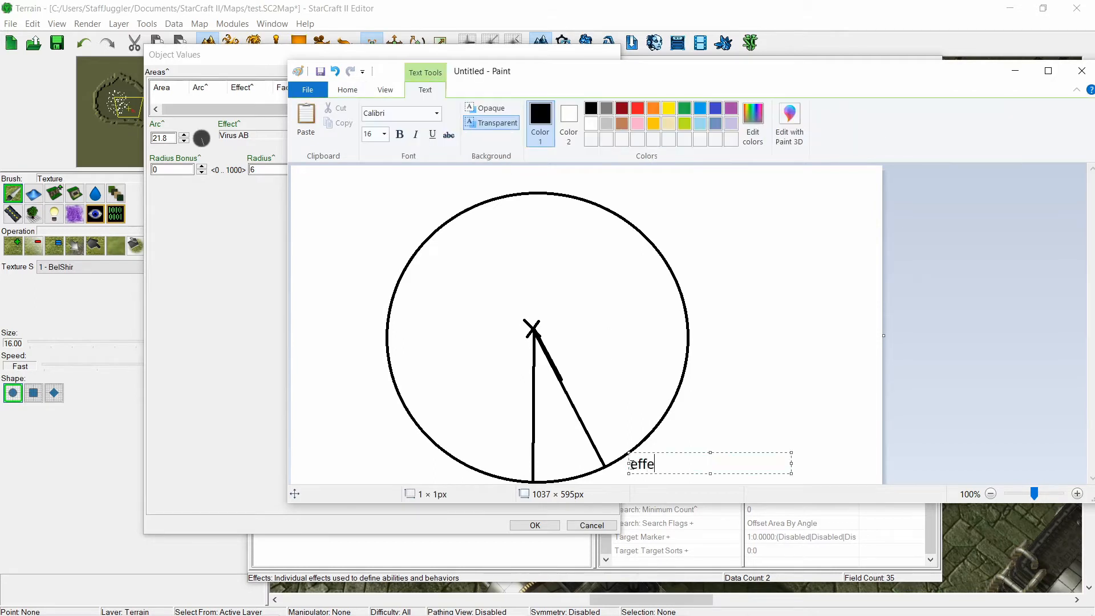
text(cts applied in cone)
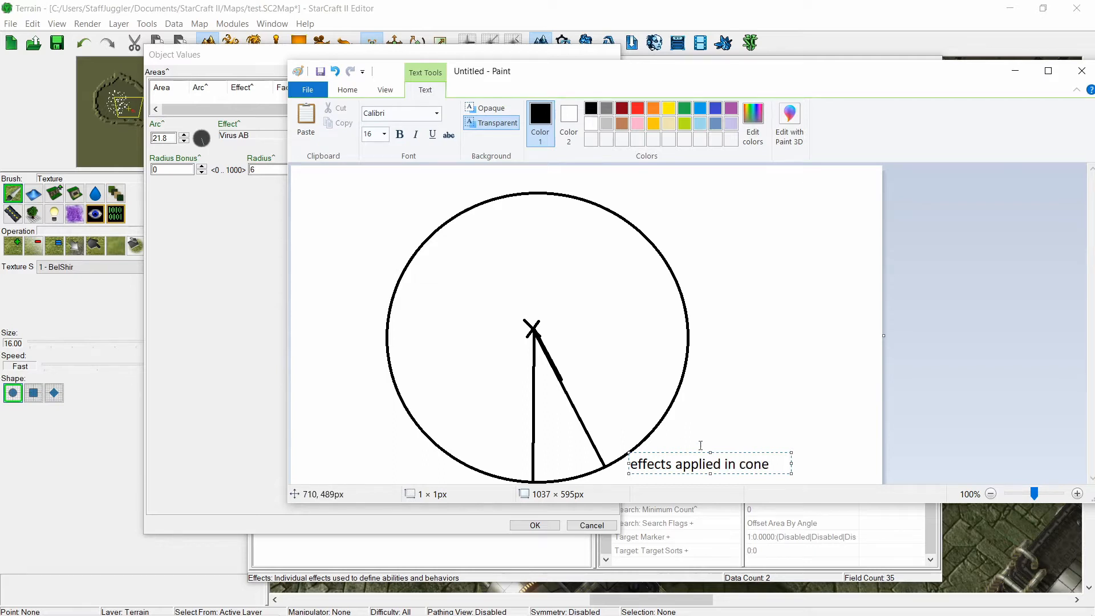
click(720, 429)
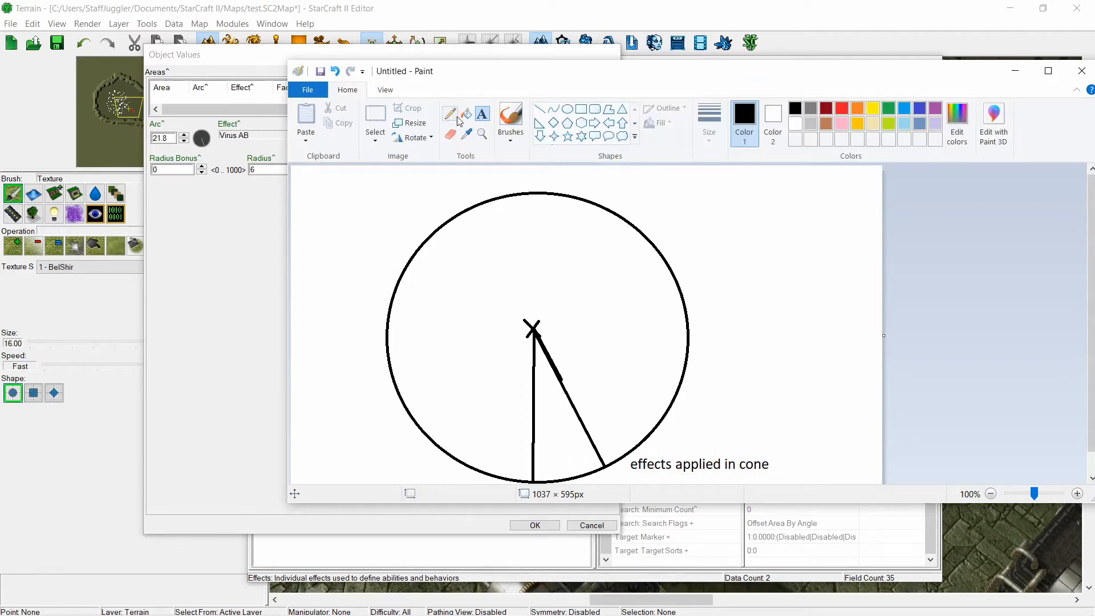
- Draw two small crosses inside the cone with the Line tool to represent units within the arc
click(538, 108)
mouse_move(582, 445)
mouse_down()
mouse_move(583, 455)
mouse_move(555, 426)
mouse_move(556, 439)
mouse_up()
click(570, 431)
click(552, 452)
click(541, 421)
click(562, 393)
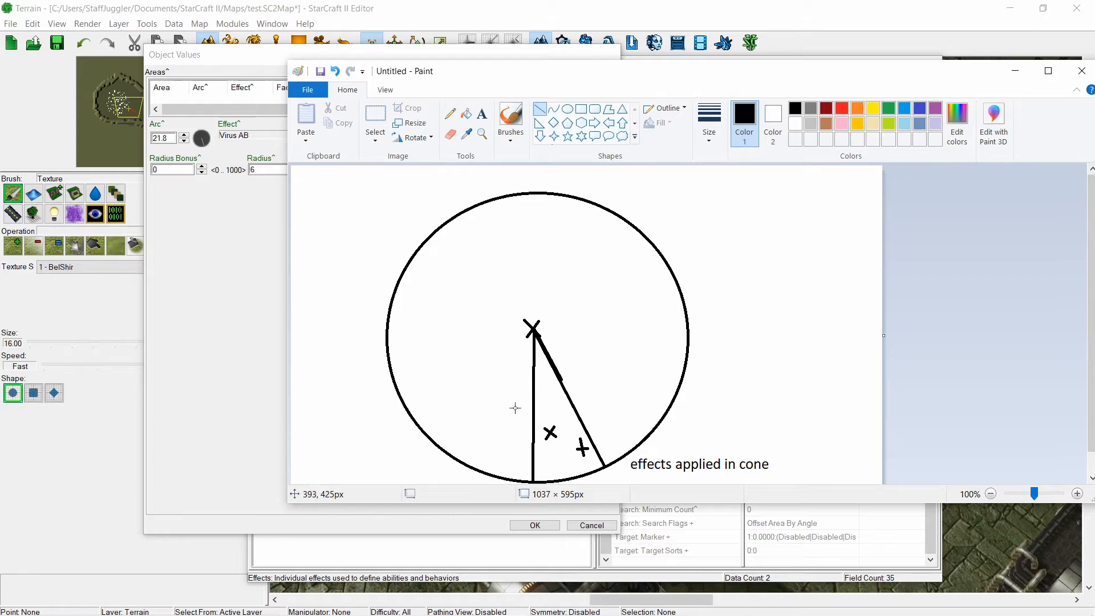
- Draw two more small crosses inside the circle, one on each side of the cone
mouse_move(492, 386)
mouse_down()
mouse_move(508, 375)
mouse_move(497, 373)
mouse_move(504, 387)
mouse_up()
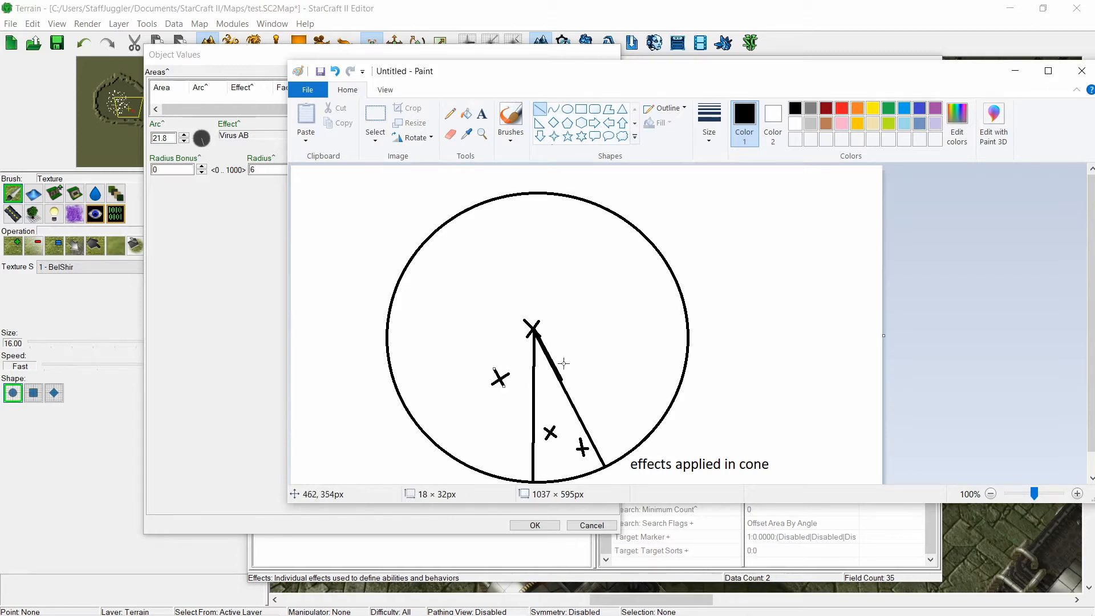
click(590, 354)
mouse_move(586, 362)
mouse_down()
mouse_move(599, 361)
mouse_move(593, 368)
mouse_up()
click(591, 345)
click(572, 335)
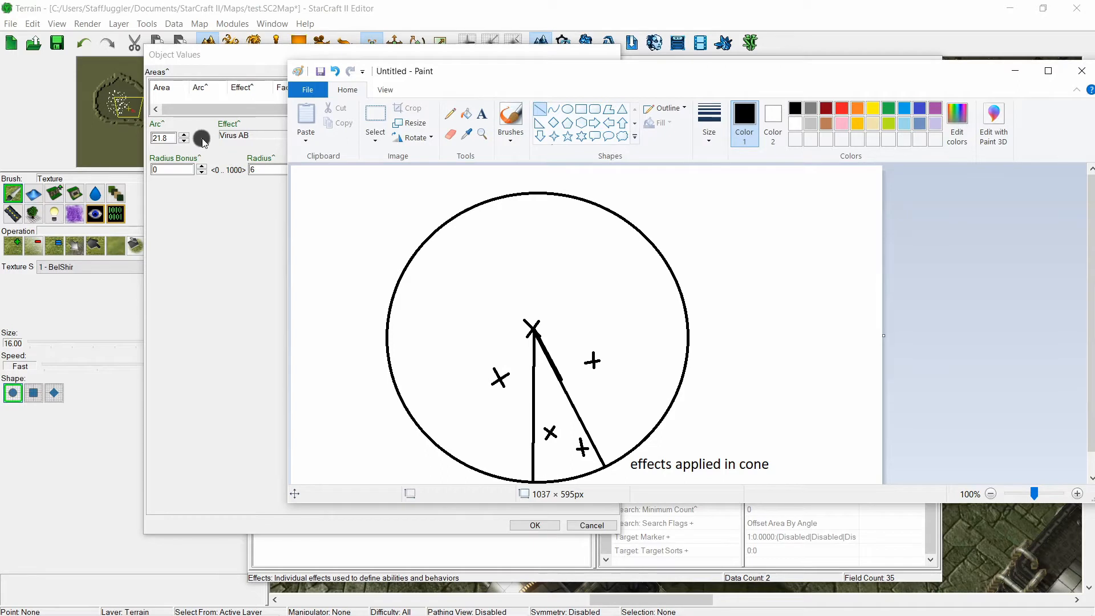
- Turn the search area's arc to about 183.58 and draw lines in Paint from the X to both sides of the circle
drag(204, 141, 203, 134)
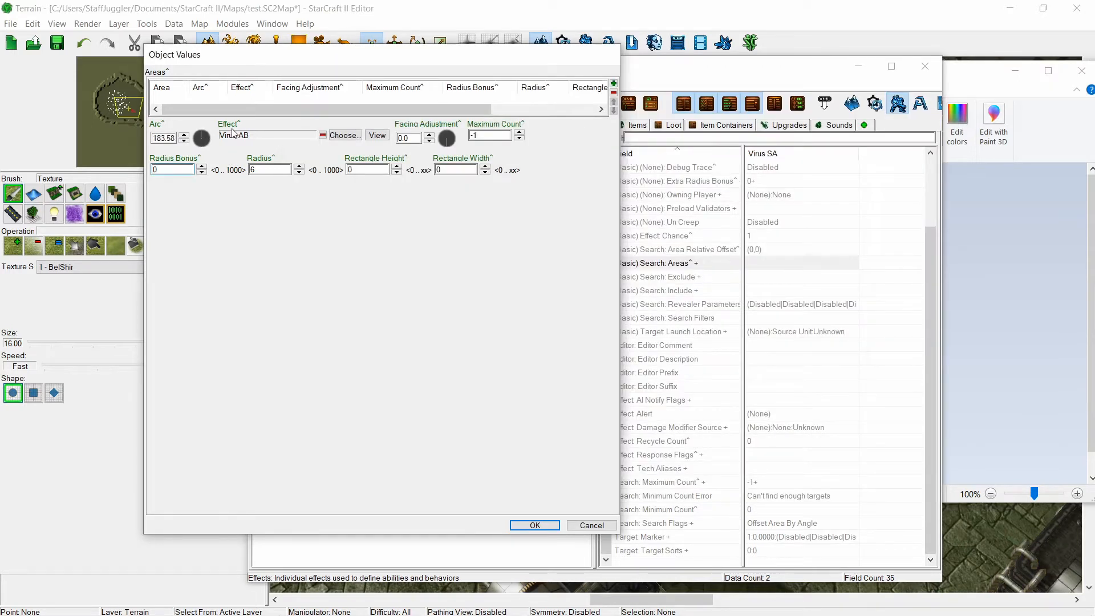
click(974, 75)
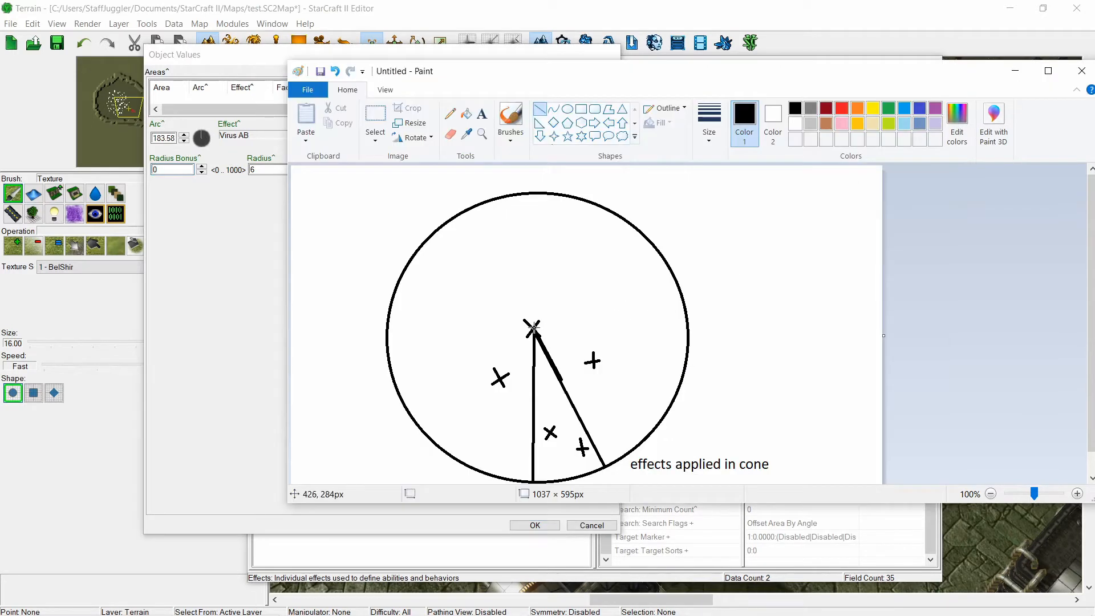
drag(532, 329, 385, 333)
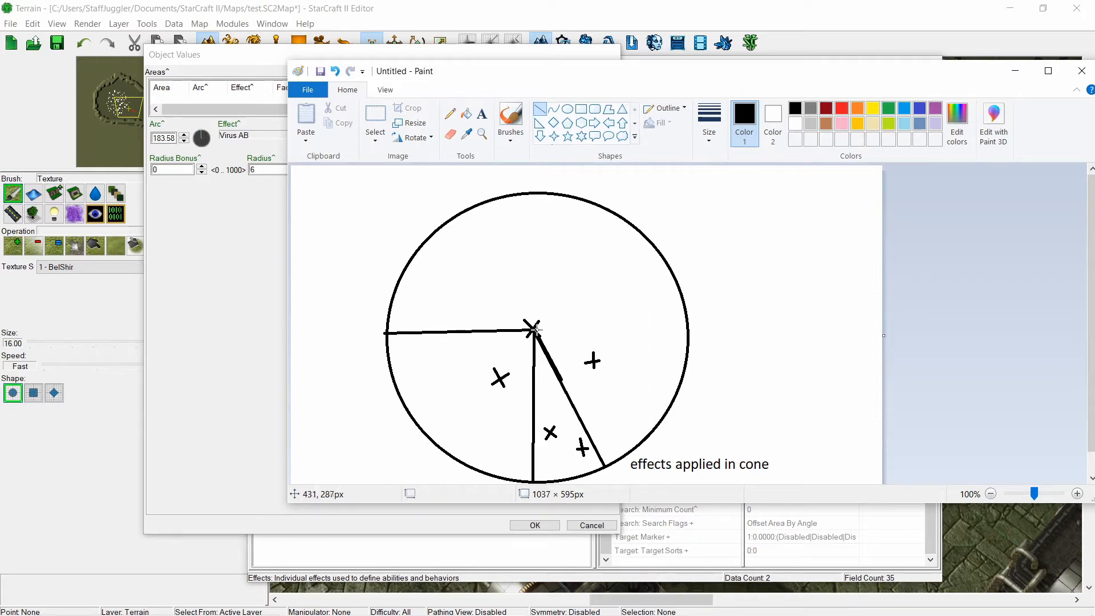
drag(532, 330, 688, 325)
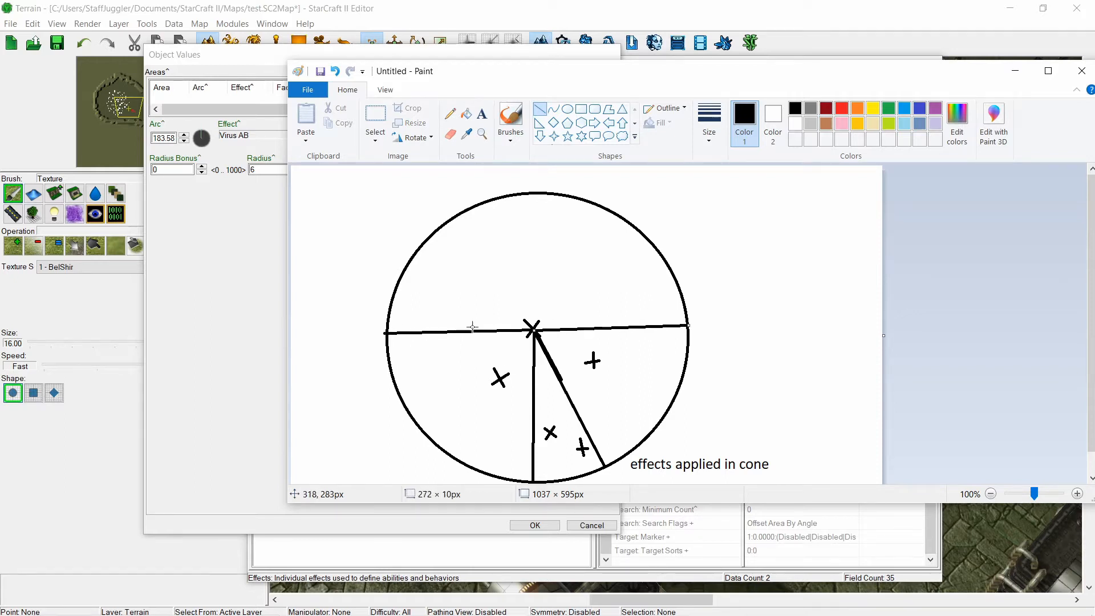
click(732, 394)
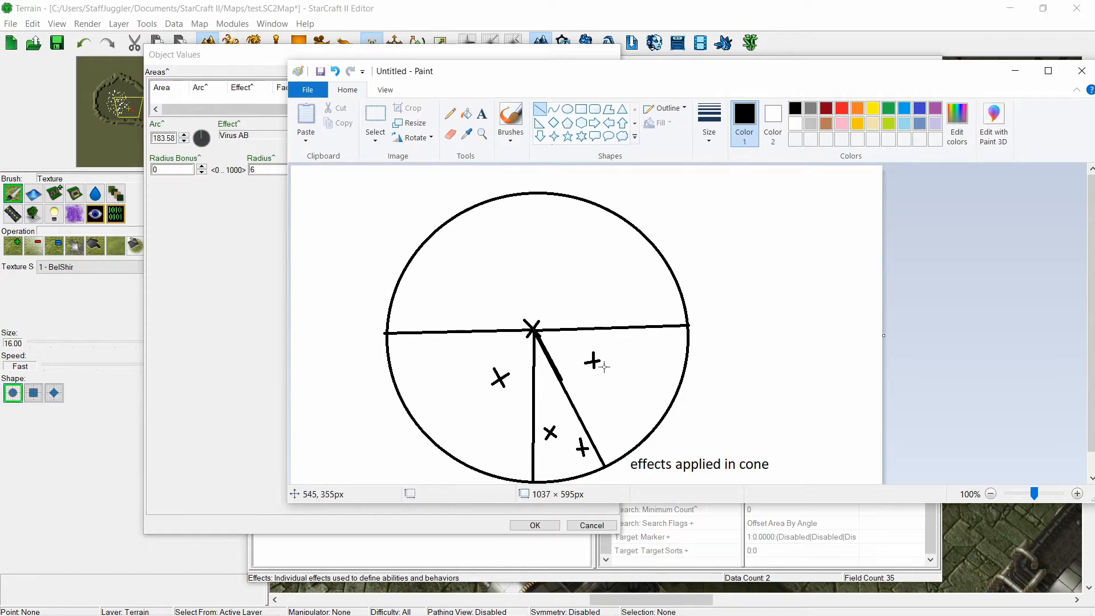
- Draw two small crosses in the circle's upper half to represent units outside the arc, and minimise the Paint window
mouse_move(562, 296)
mouse_down()
mouse_move(575, 294)
mouse_move(570, 302)
mouse_up()
mouse_move(446, 295)
mouse_down()
mouse_move(461, 294)
mouse_move(454, 303)
mouse_up()
click(510, 268)
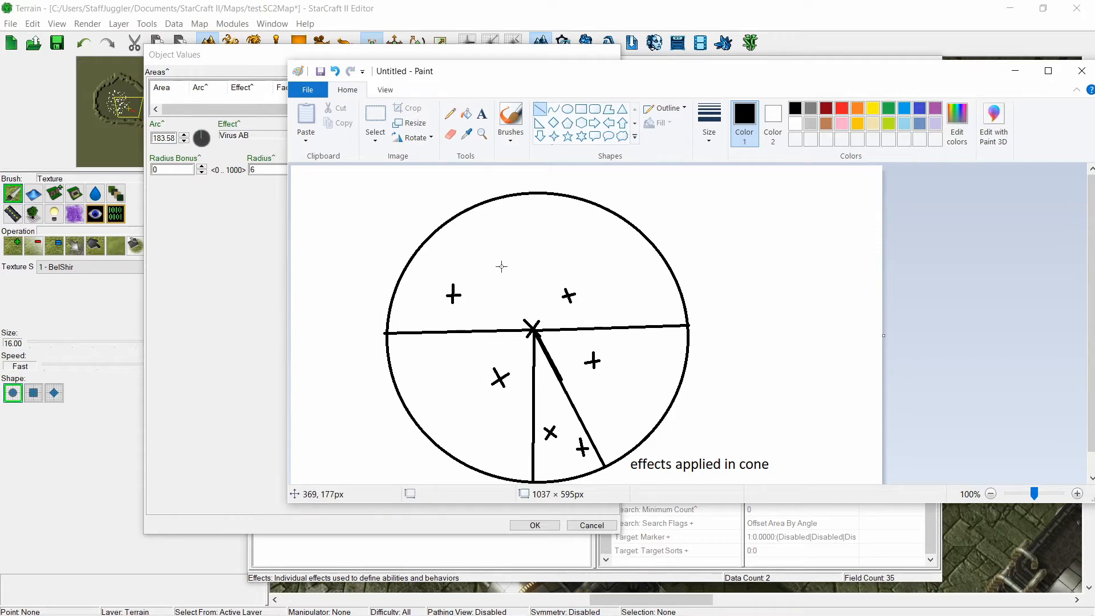
click(1014, 71)
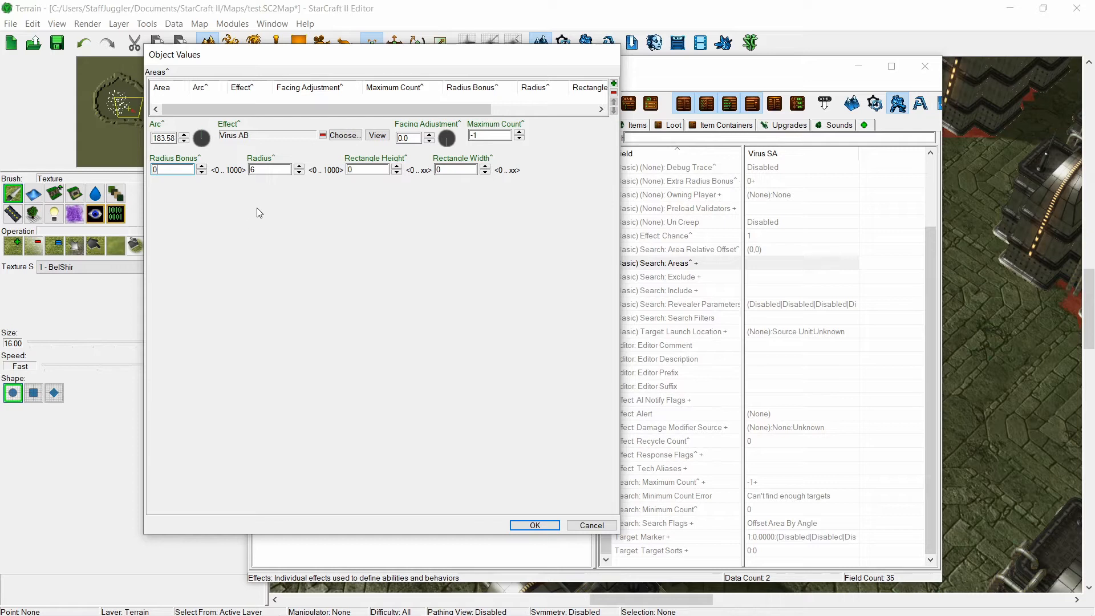
click(613, 83)
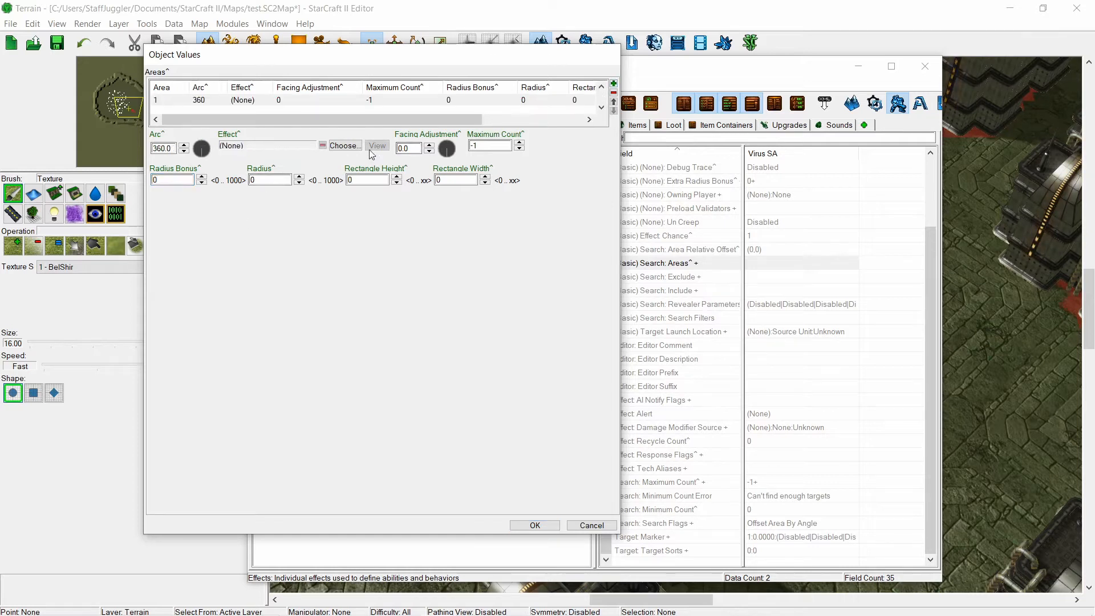
click(344, 146)
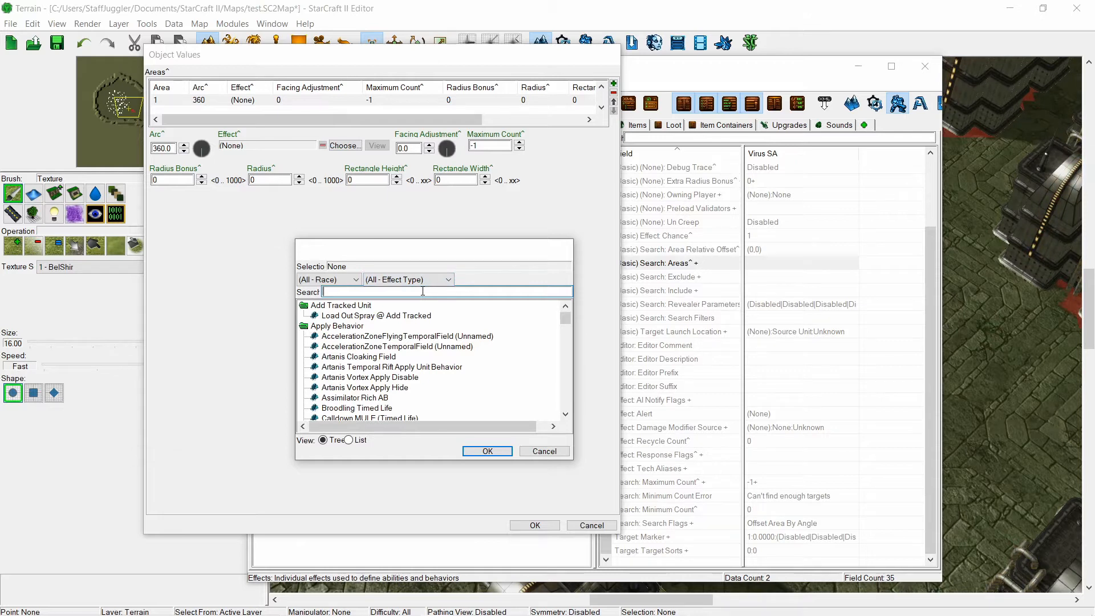
click(536, 454)
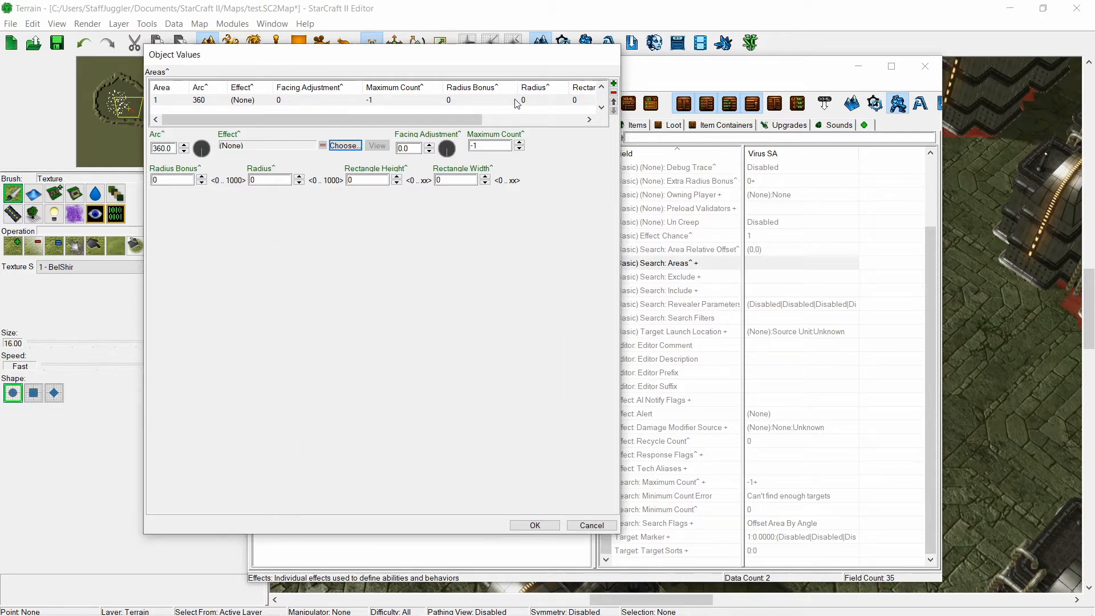
scroll(514, 101, up, 1)
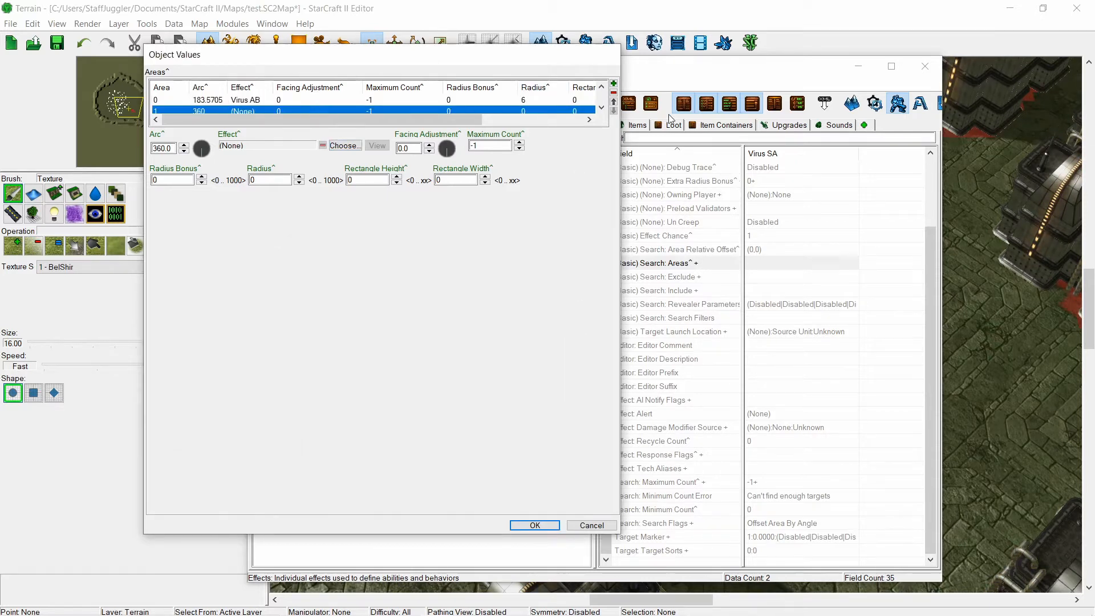
click(614, 93)
- Set the arc of the Virus AB search area back to 360 and confirm the area values
click(221, 100)
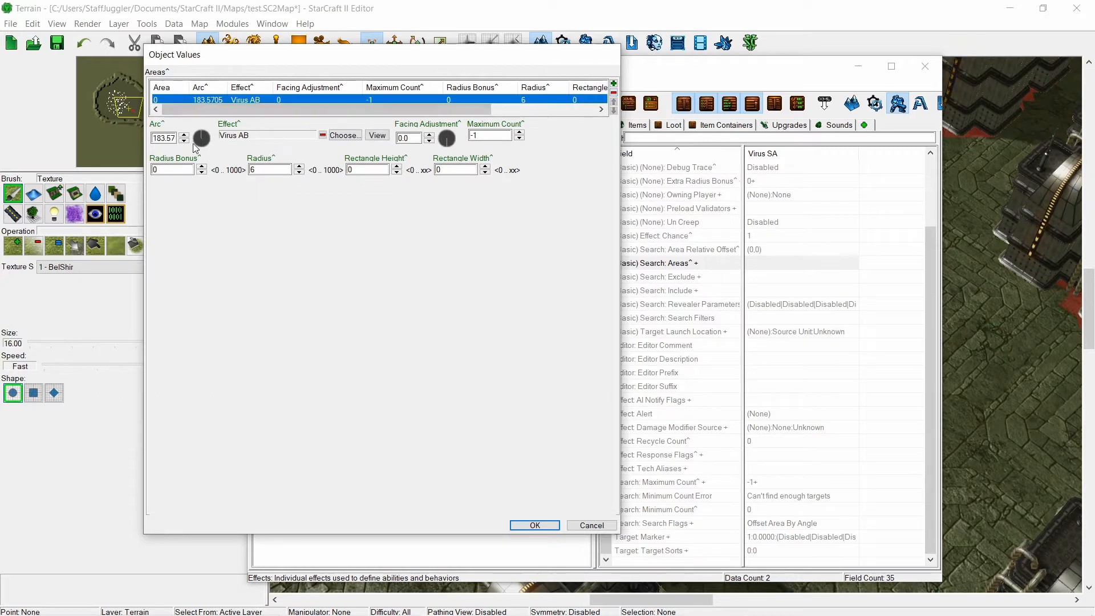
double_click(164, 138)
text(36)
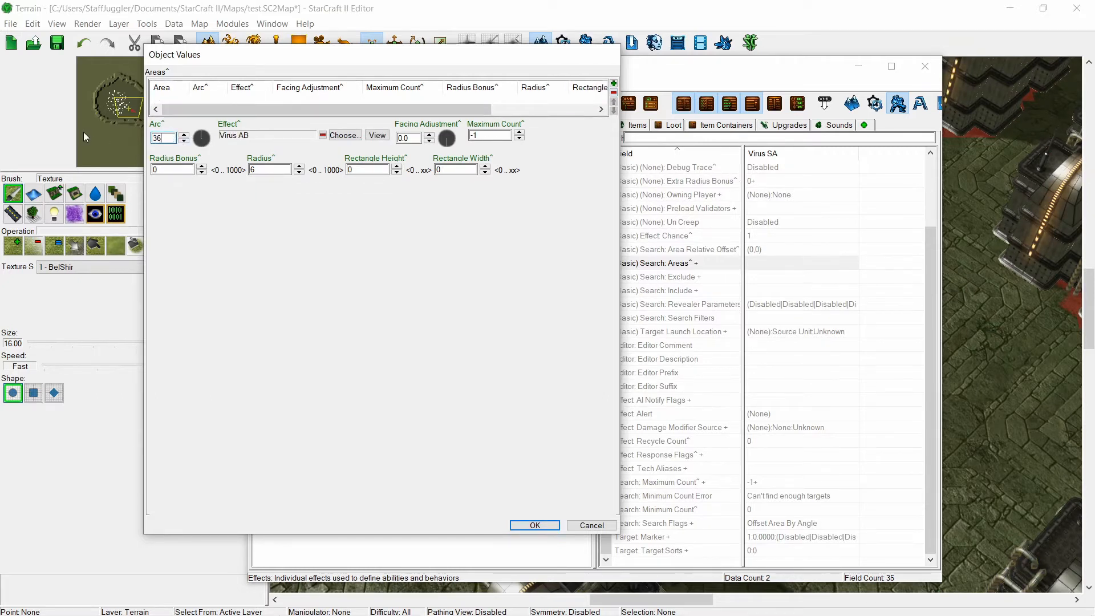
text(0)
key(Tab)
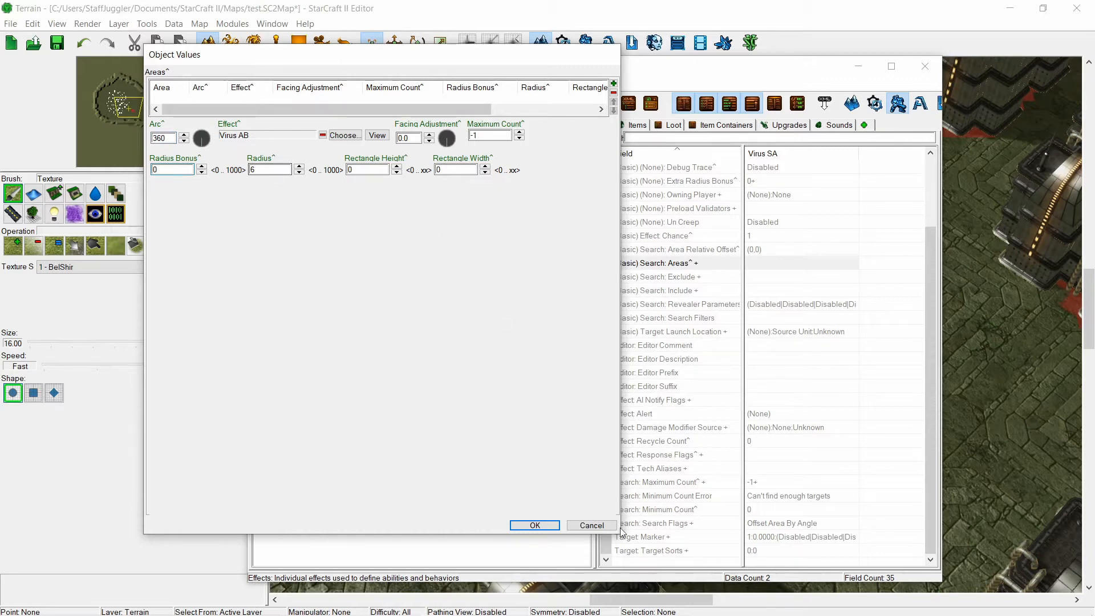
click(534, 525)
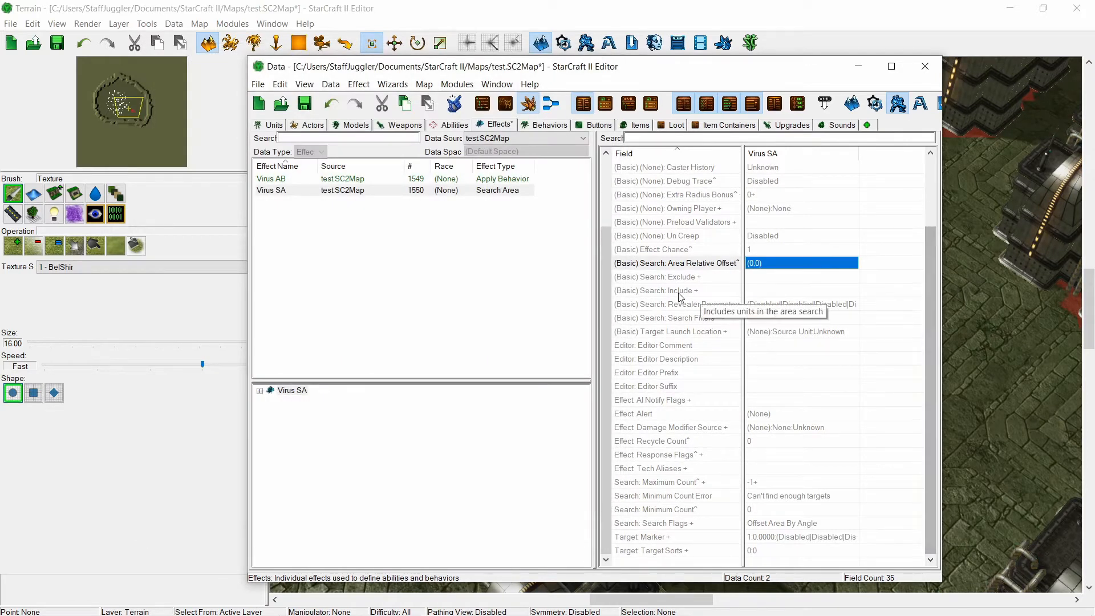
- Open Virus SA's search filters and disable Player, Neutral and Ally so that only Enemy units are searched
scroll(782, 322, up, 2)
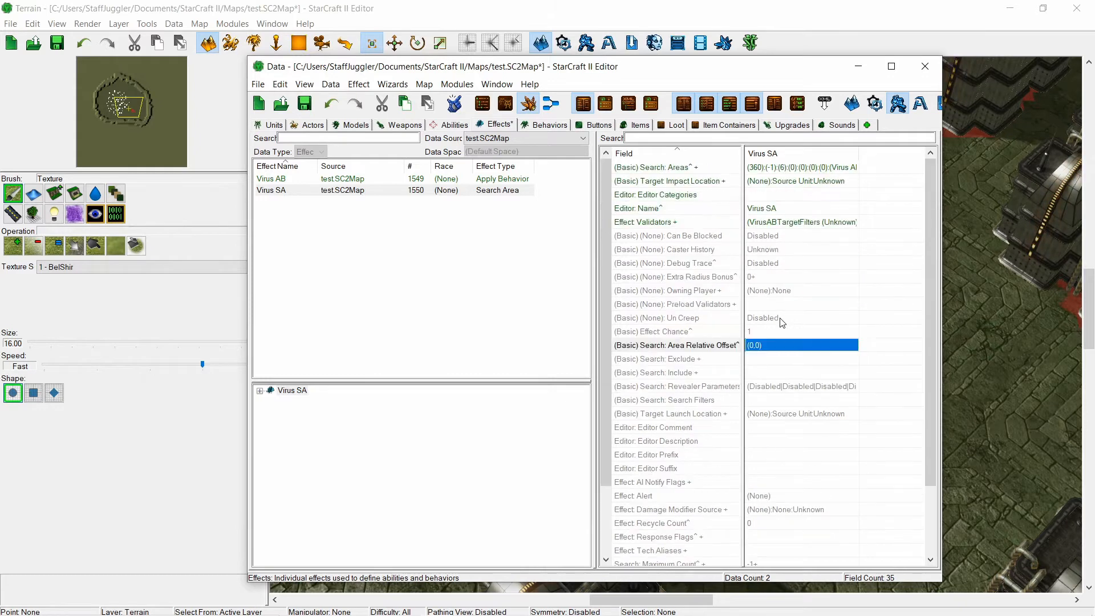
scroll(781, 322, down, 2)
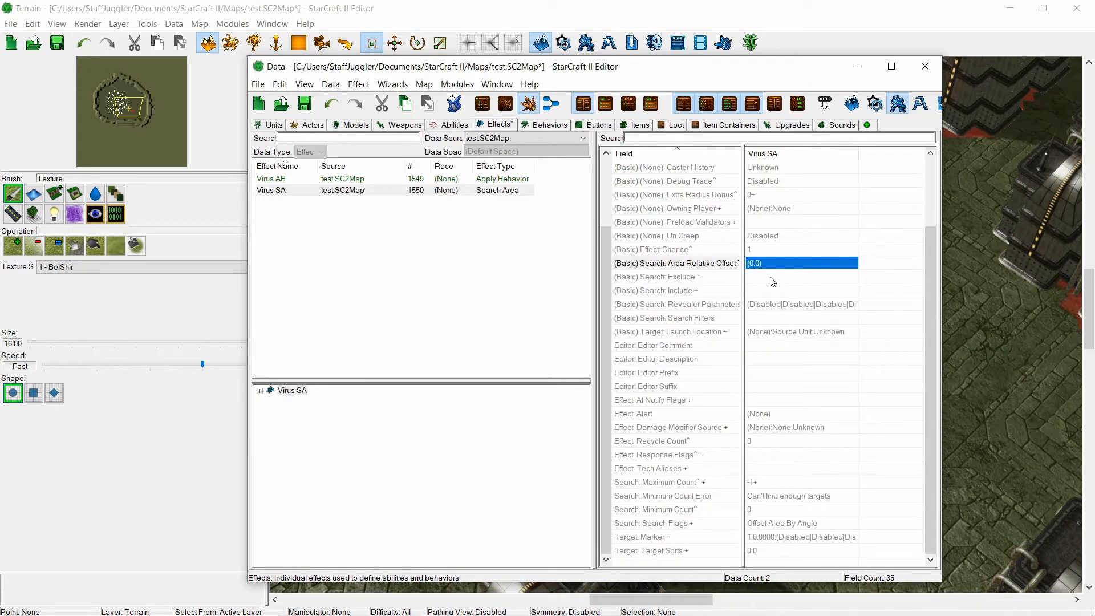
double_click(756, 318)
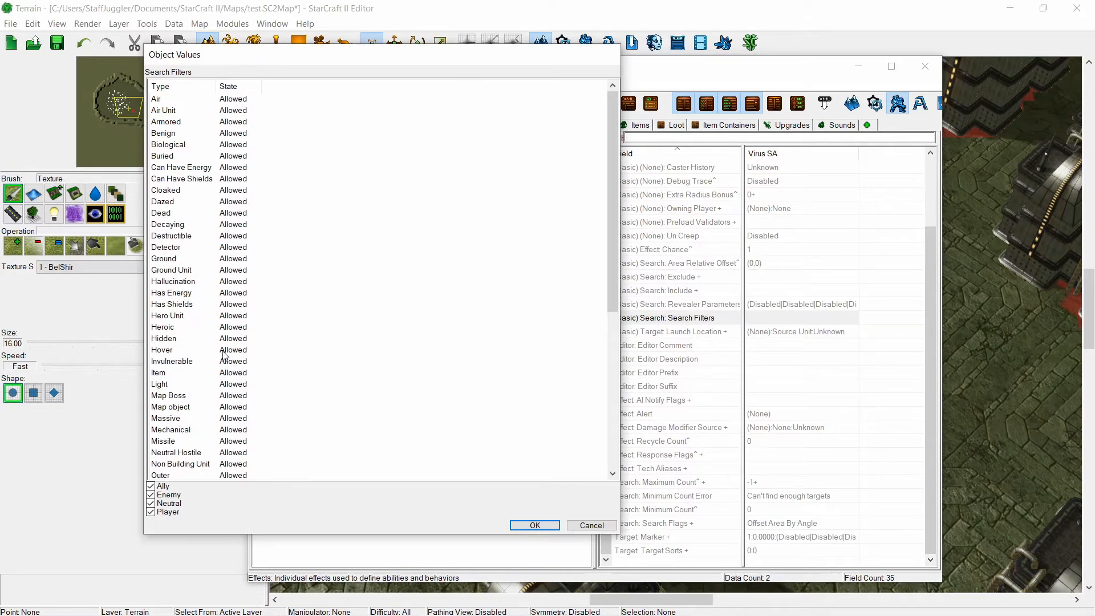
click(227, 249)
scroll(231, 251, down, 7)
scroll(232, 251, down, 1)
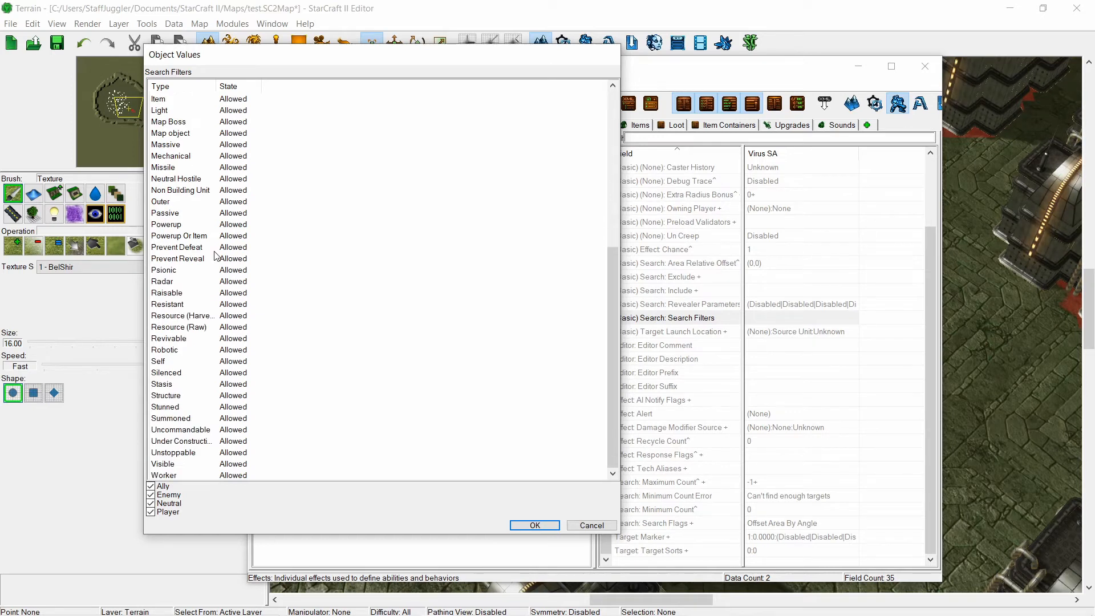
click(151, 512)
click(151, 503)
click(151, 486)
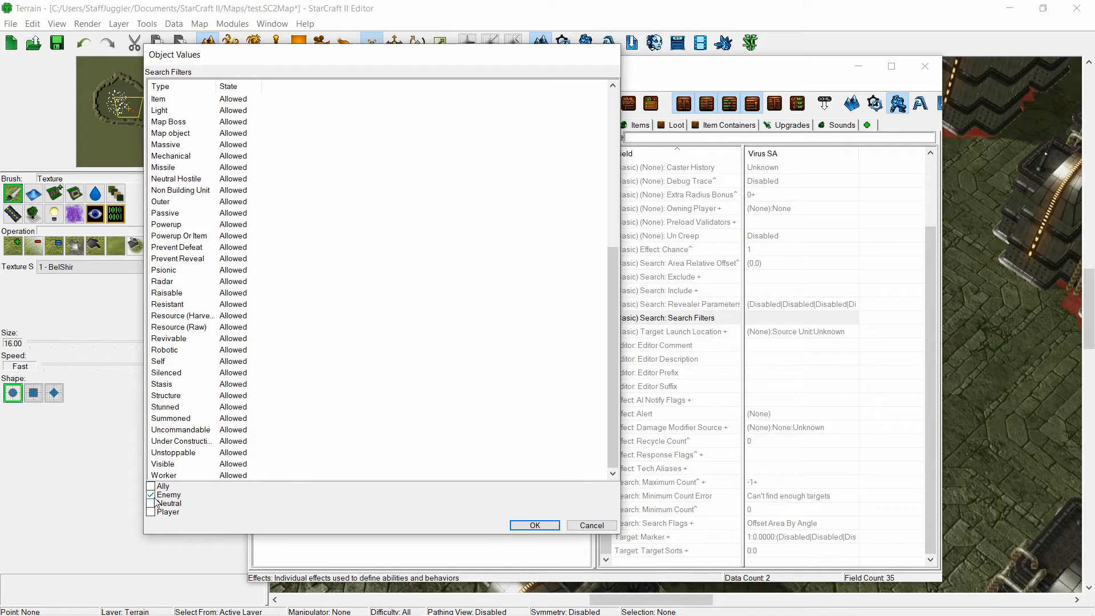
- Set the Self and Structure types to Excluded in the search filters
click(162, 362)
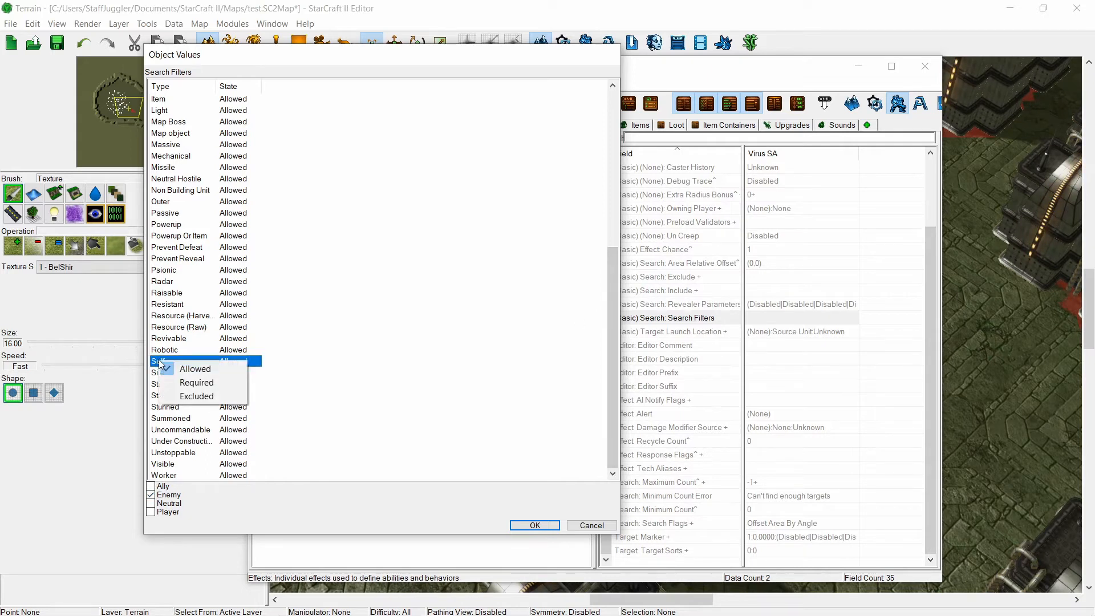
click(191, 395)
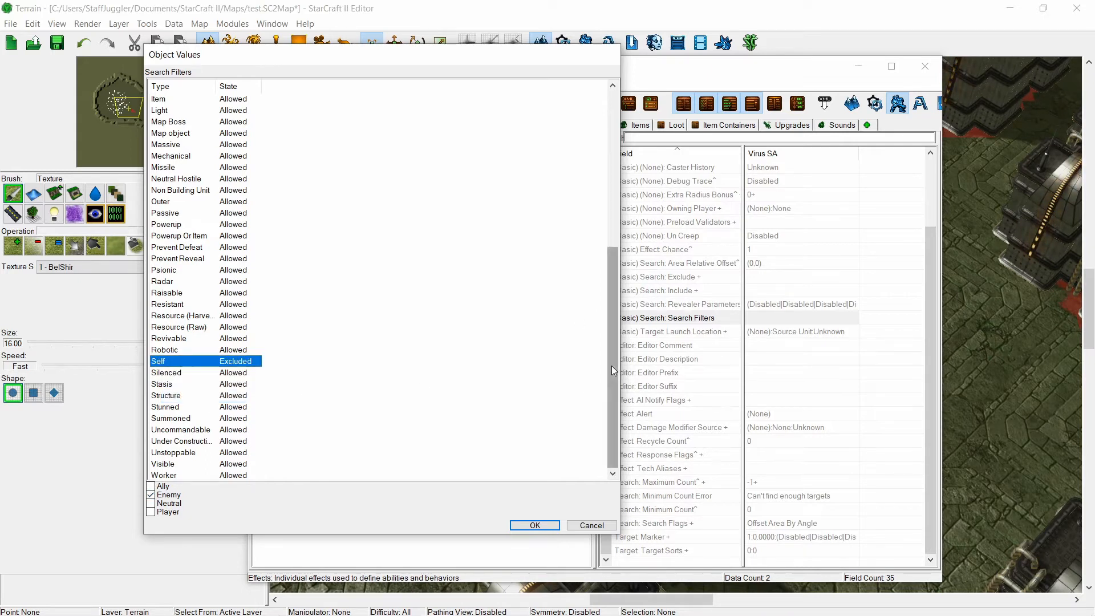
drag(611, 365, 607, 389)
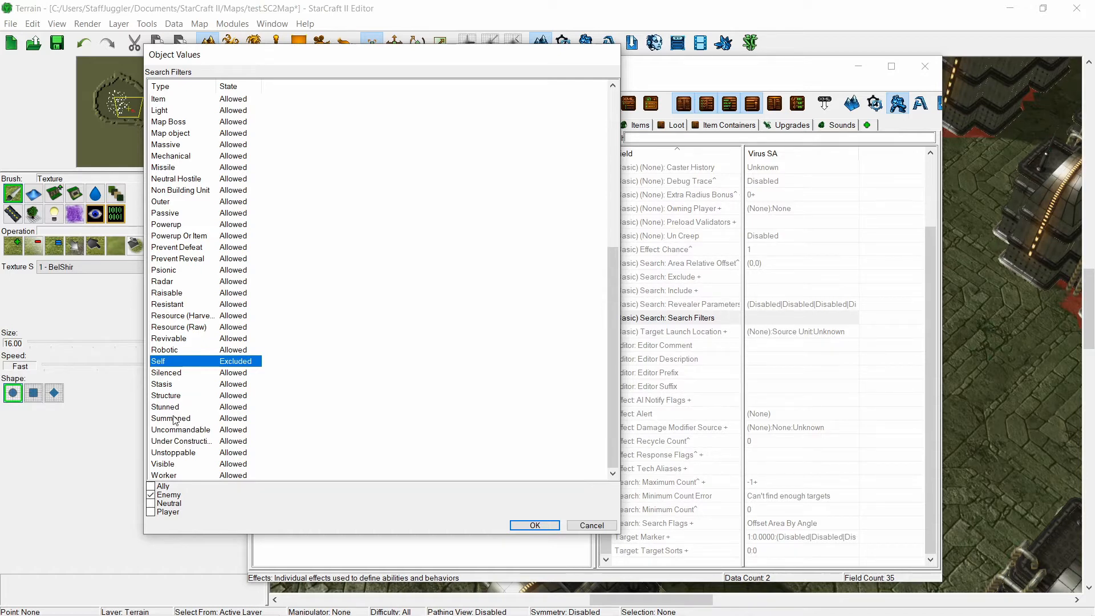
click(172, 398)
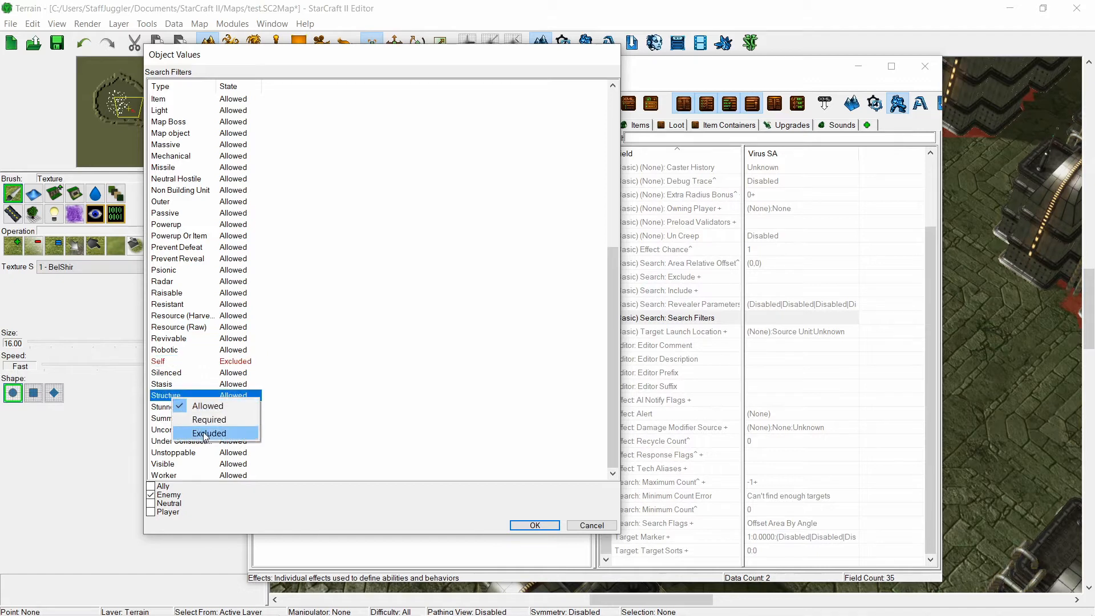
click(201, 429)
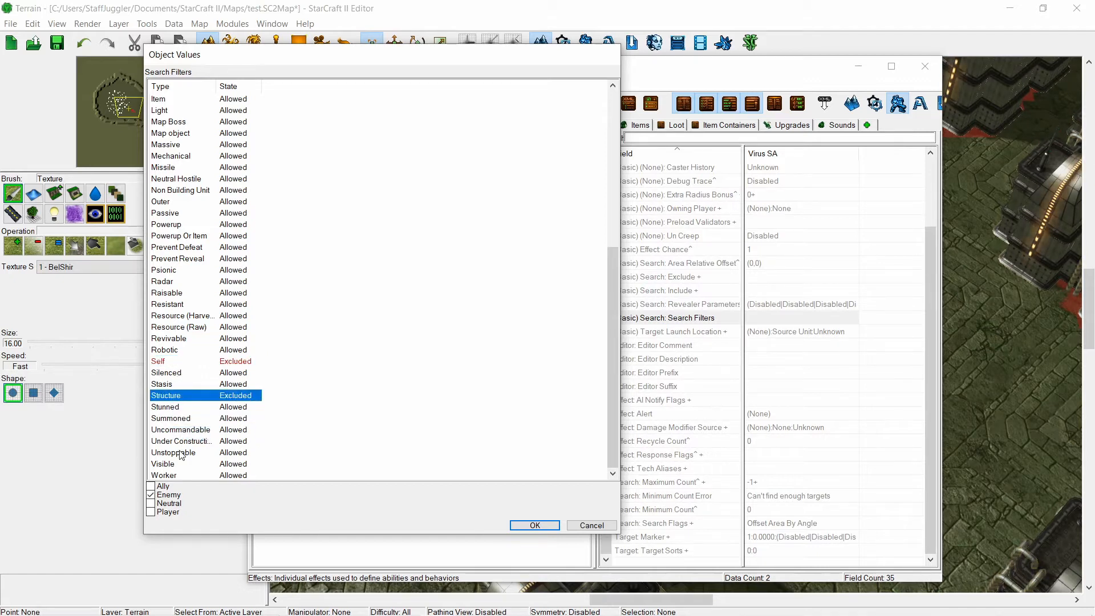
- Set the Missile and Dead types to Excluded in the search filters
scroll(183, 290, up, 6)
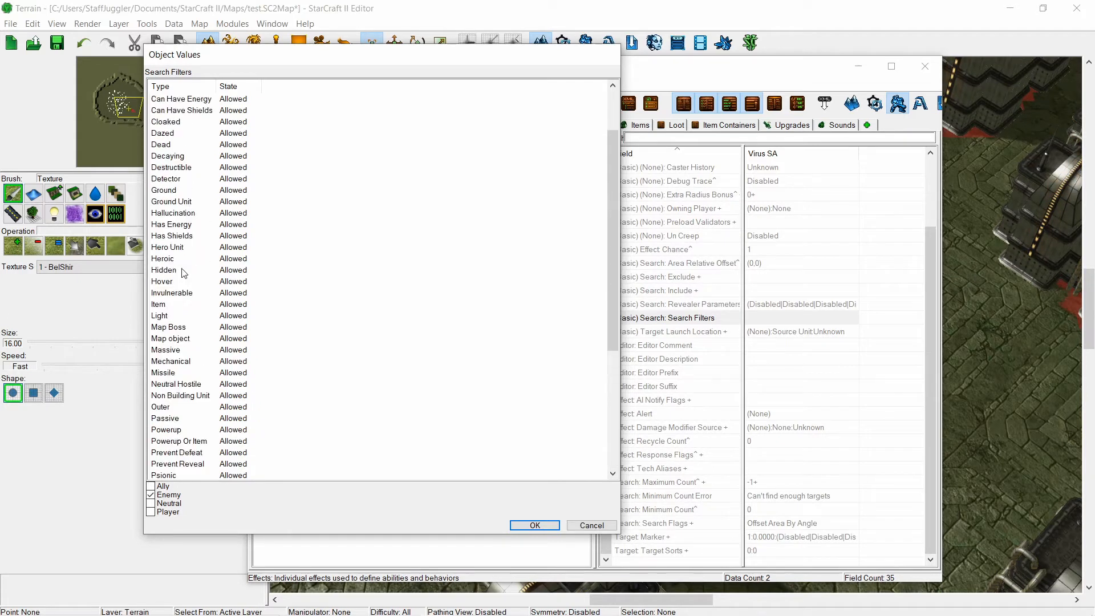
click(166, 373)
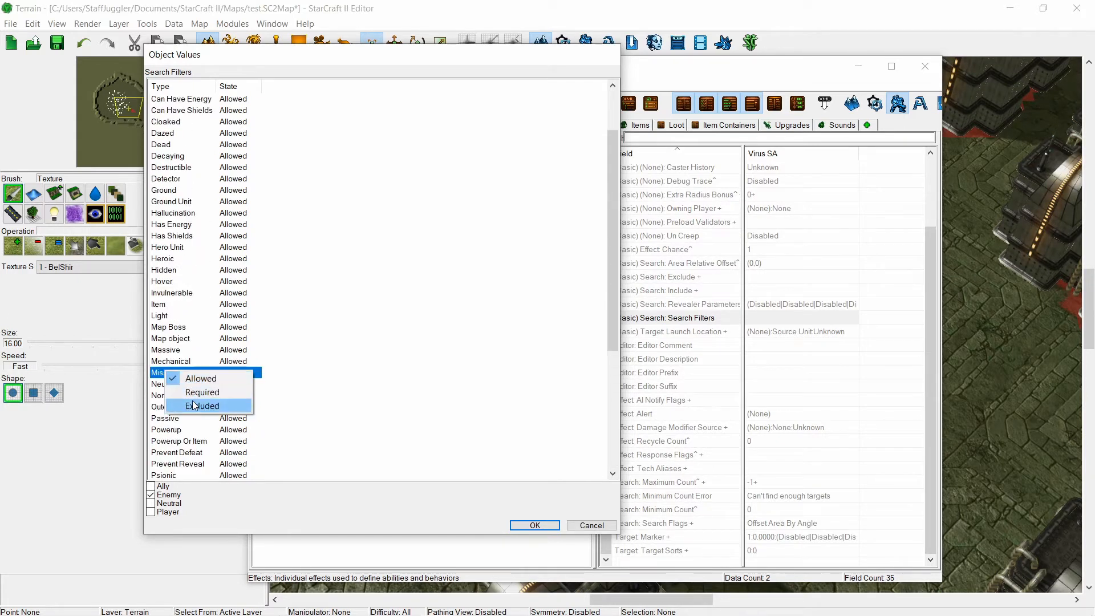
click(194, 406)
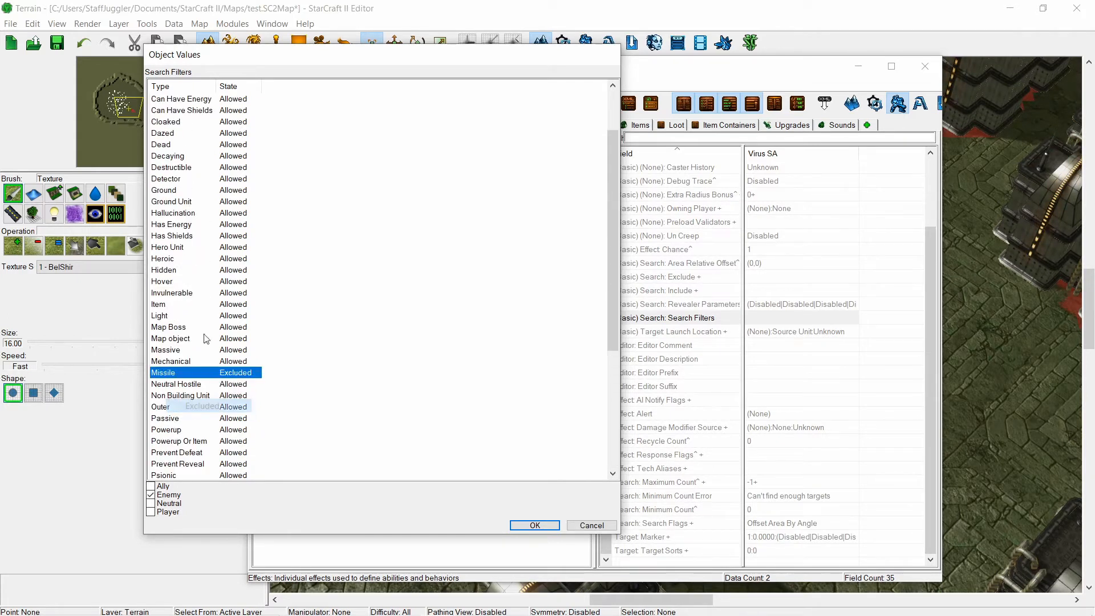
click(169, 148)
click(200, 183)
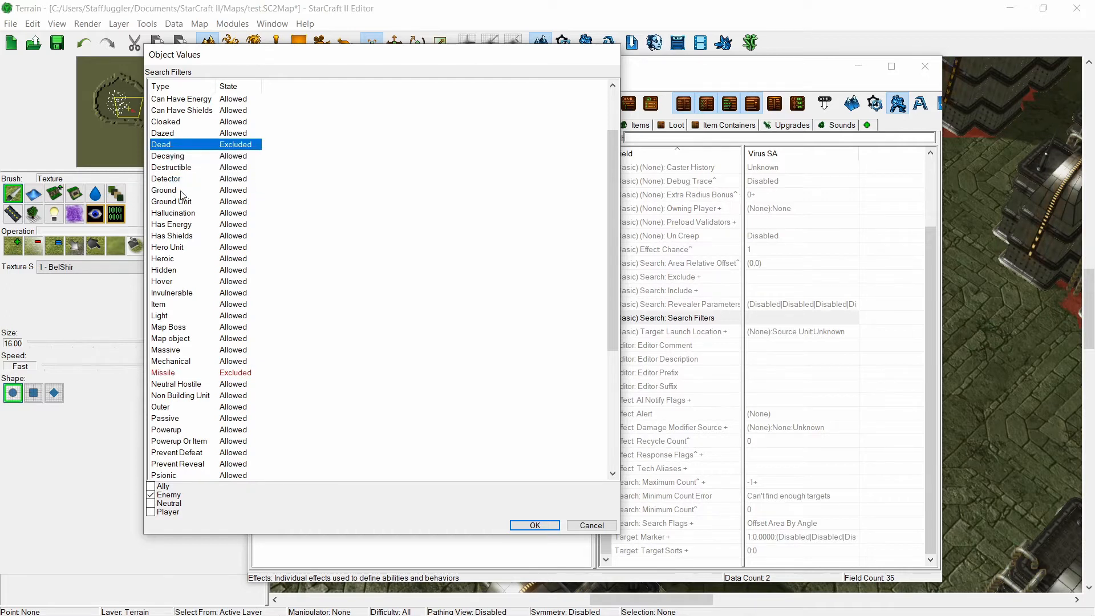
- Review the remaining filter types and set Air to Excluded
click(181, 192)
drag(180, 257, 182, 342)
scroll(182, 342, down, 6)
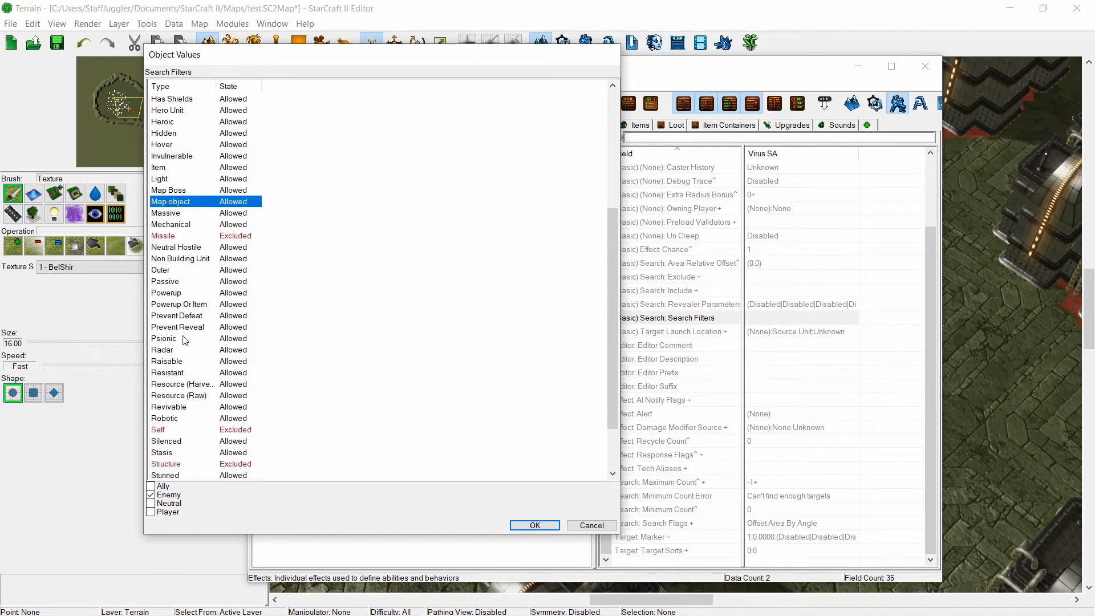
scroll(181, 317, up, 7)
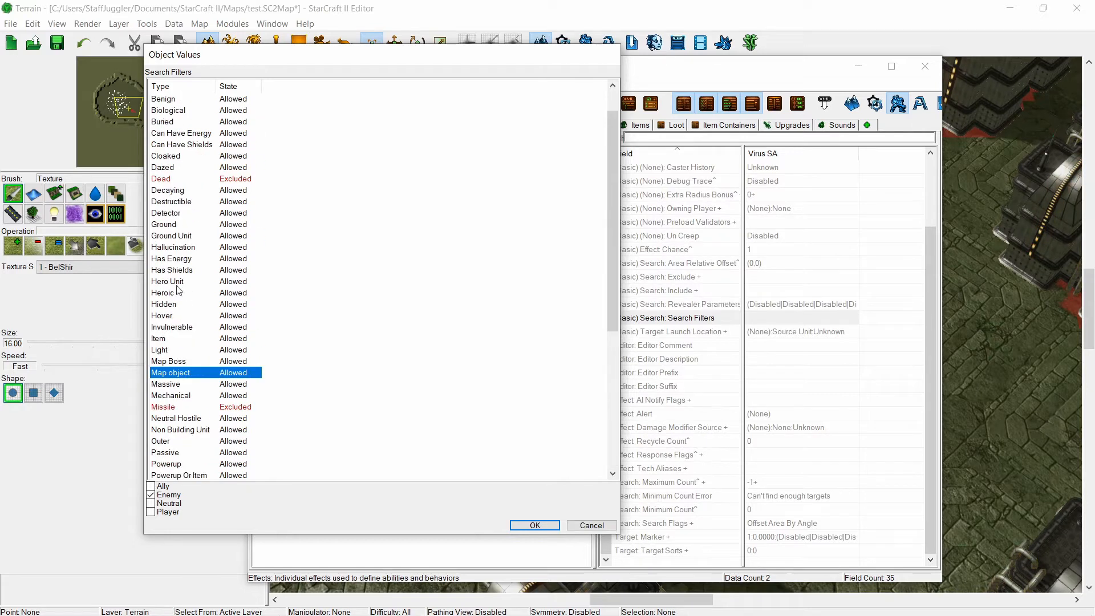
scroll(187, 183, down, 2)
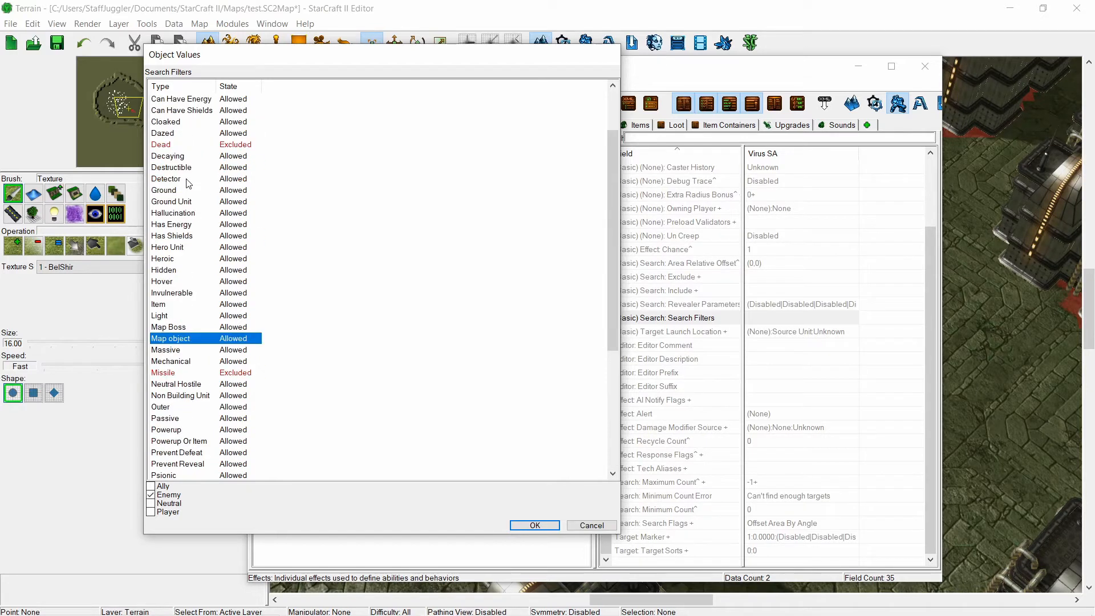
scroll(187, 183, down, 5)
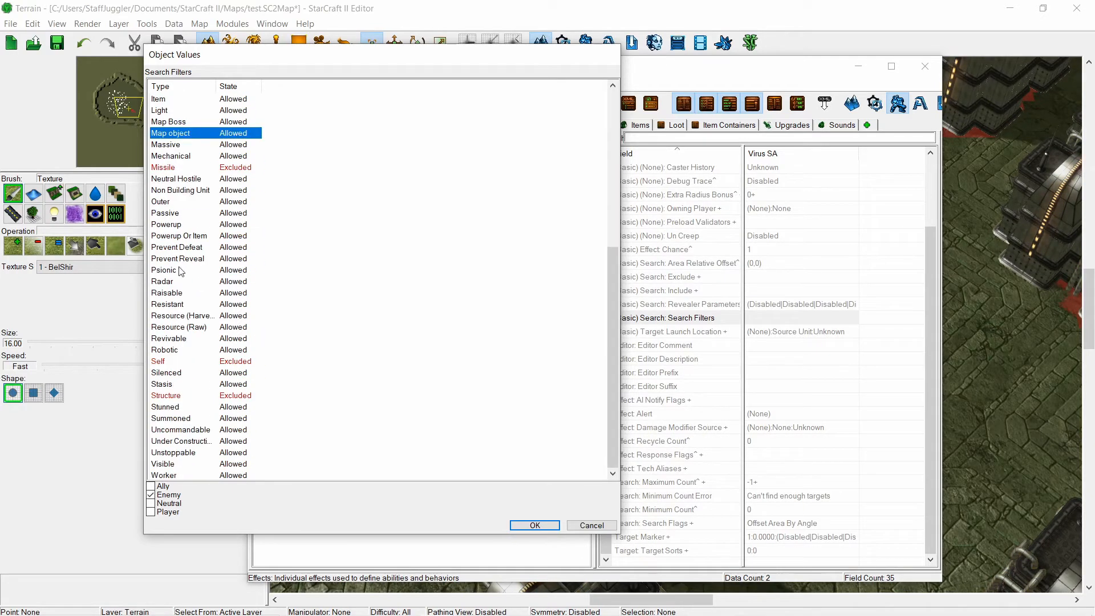
scroll(184, 244, up, 5)
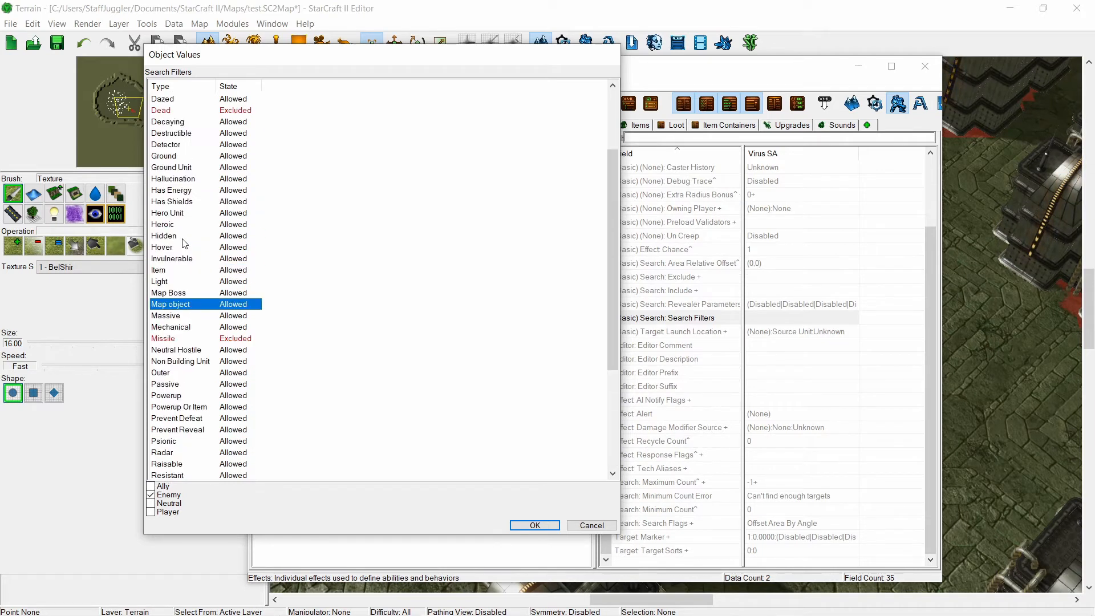
scroll(184, 244, up, 3)
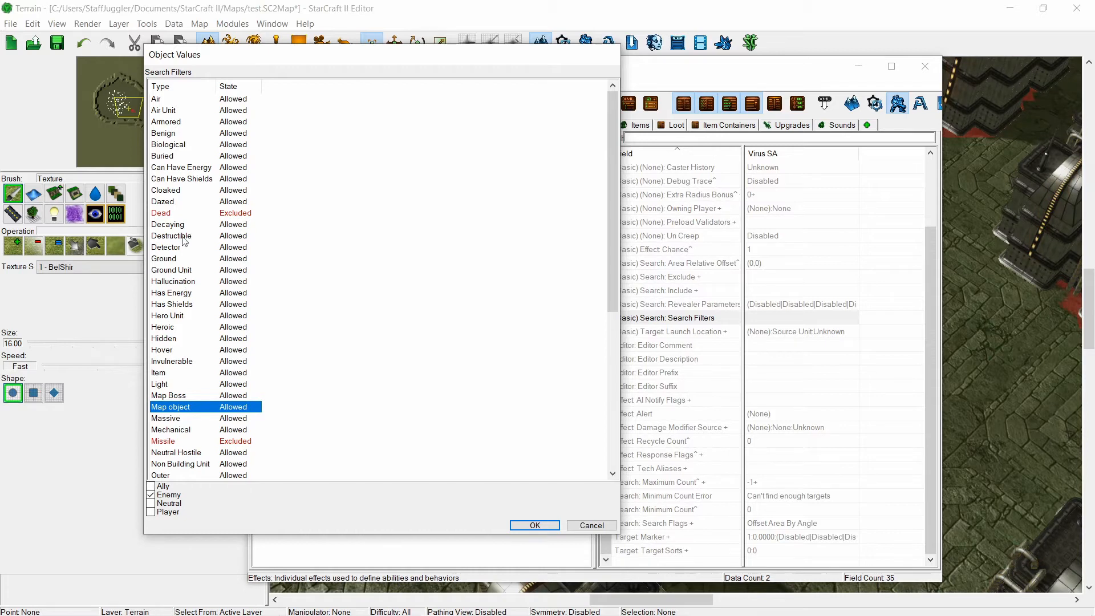
right_click(166, 101)
click(201, 134)
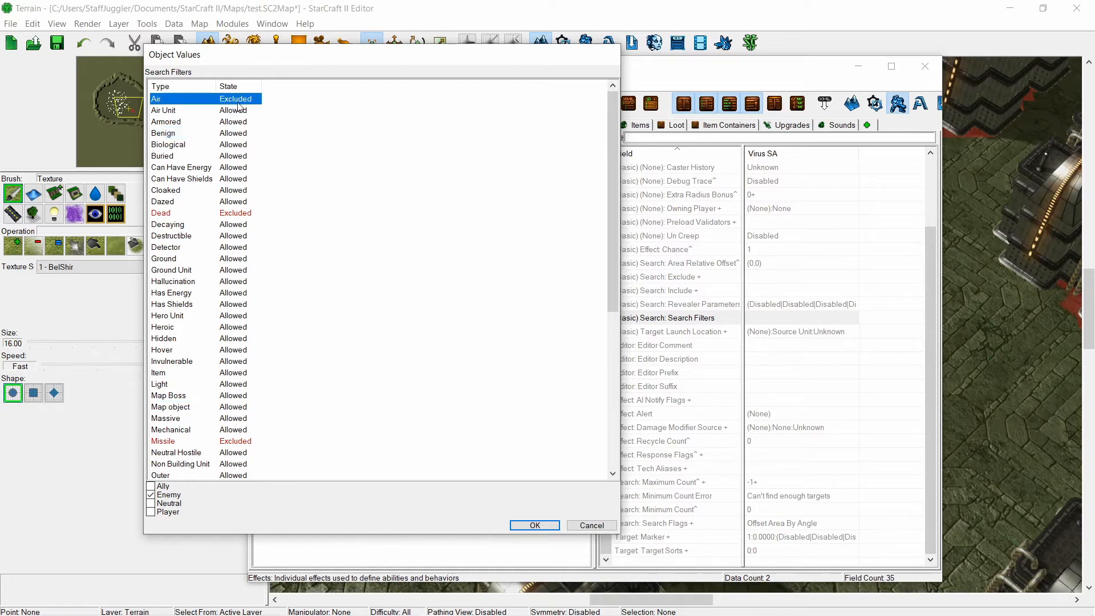
click(240, 112)
click(238, 99)
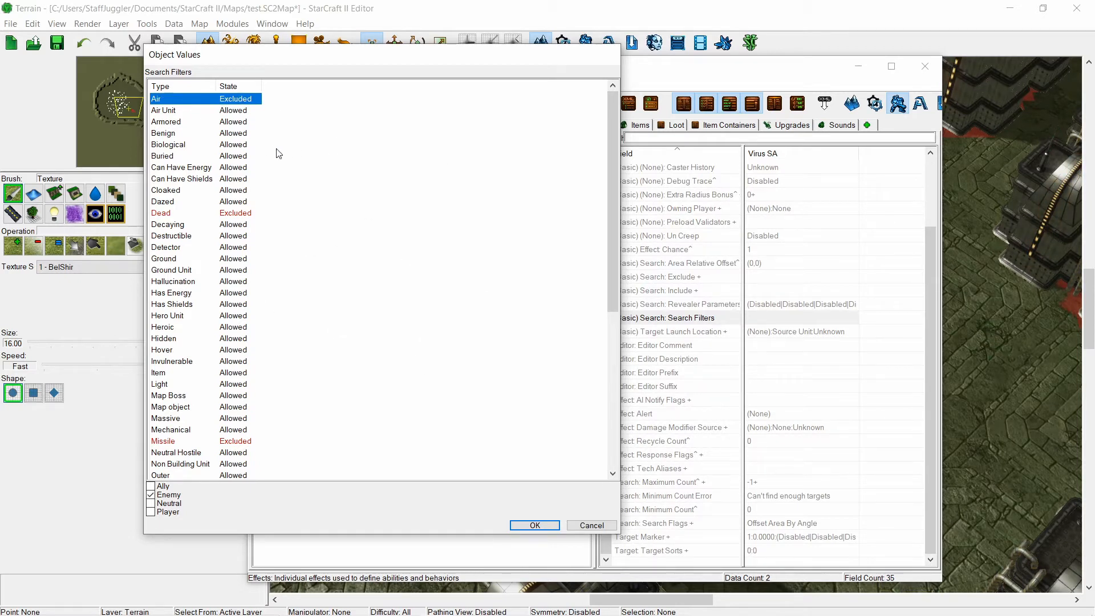
- Set the Item type to Excluded in the search filters
scroll(271, 207, down, 3)
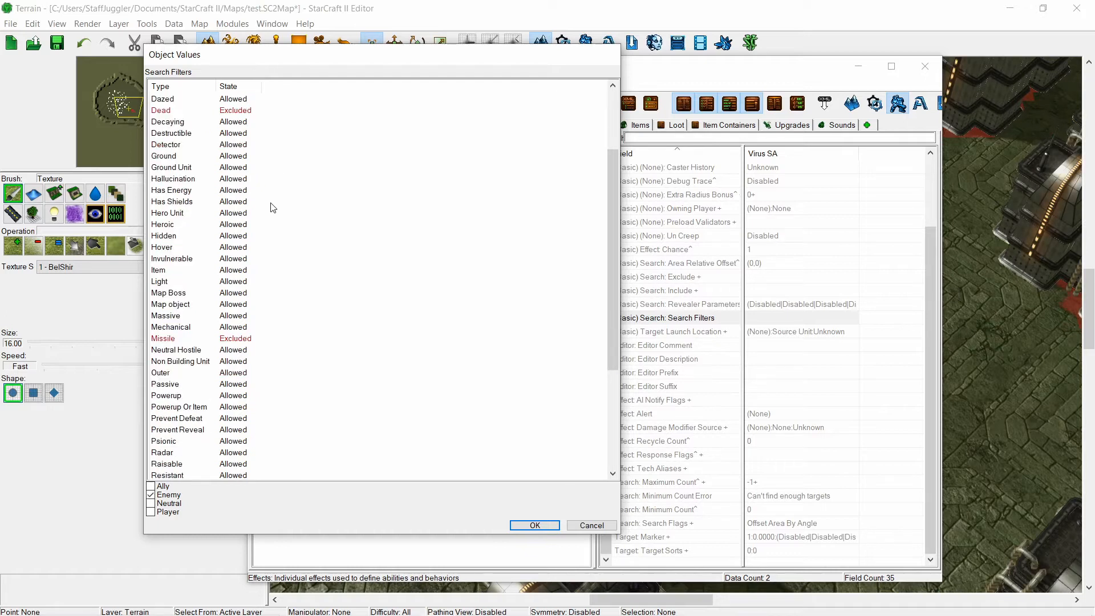
scroll(204, 252, down, 1)
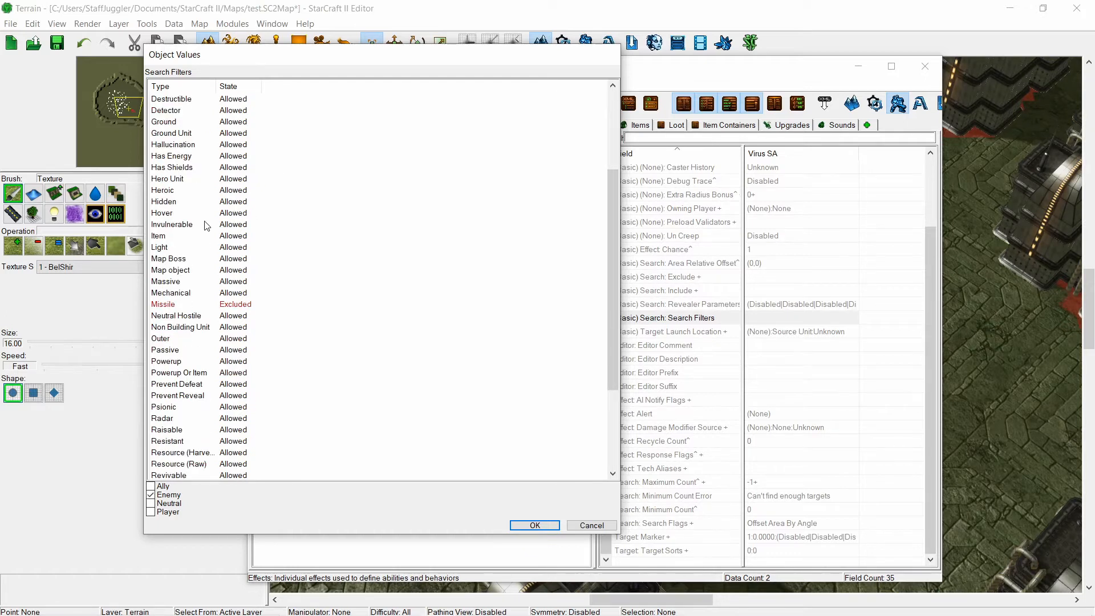
click(176, 239)
click(228, 271)
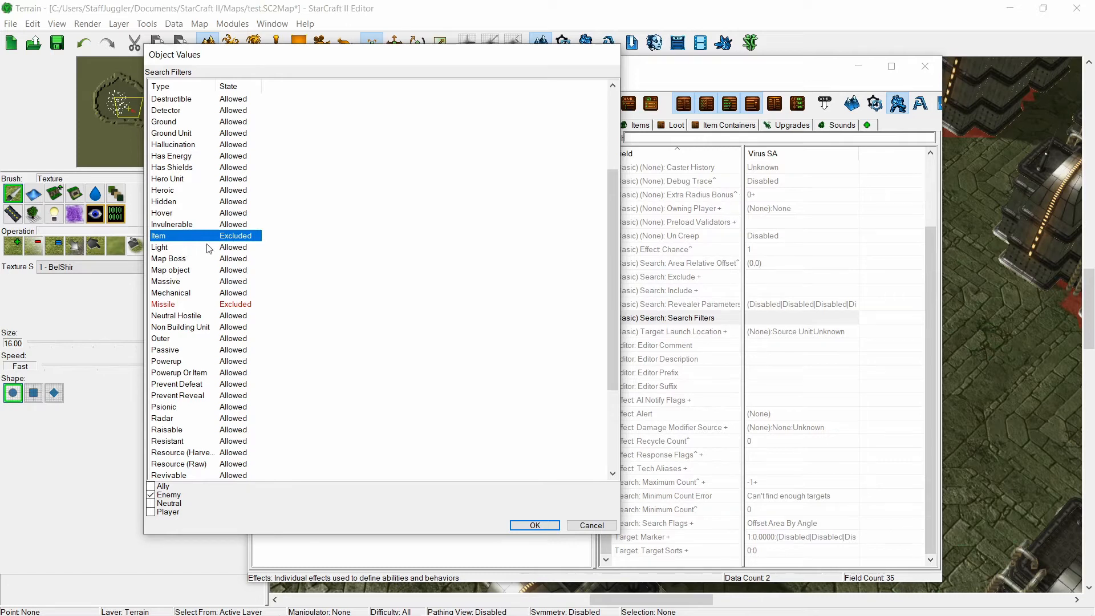
- Check the remaining filter types and apply the search filters to the Virus SA effect
scroll(206, 251, down, 4)
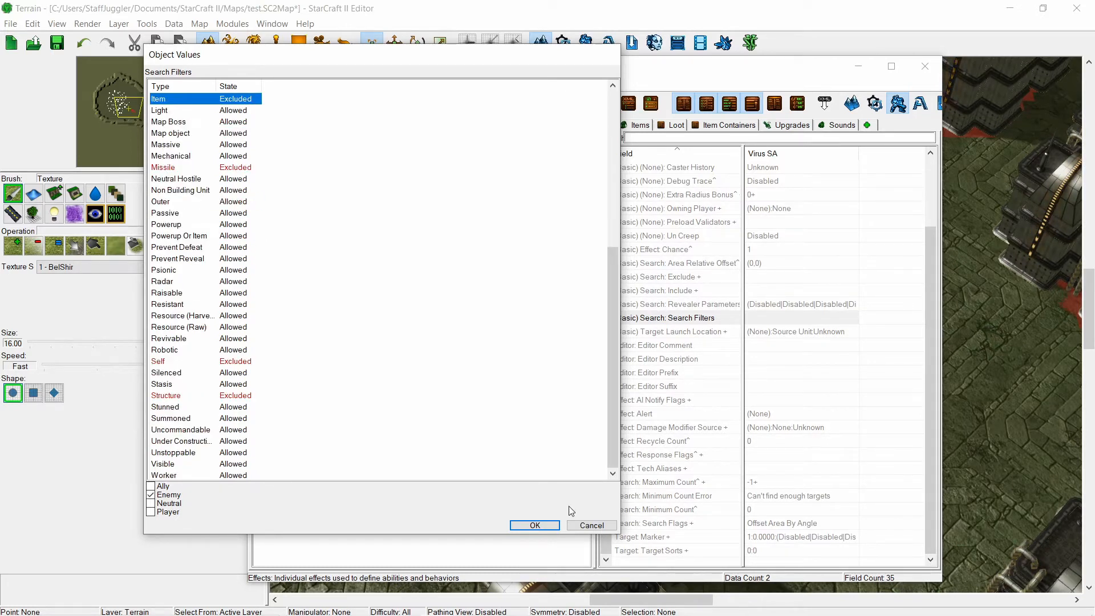
click(547, 525)
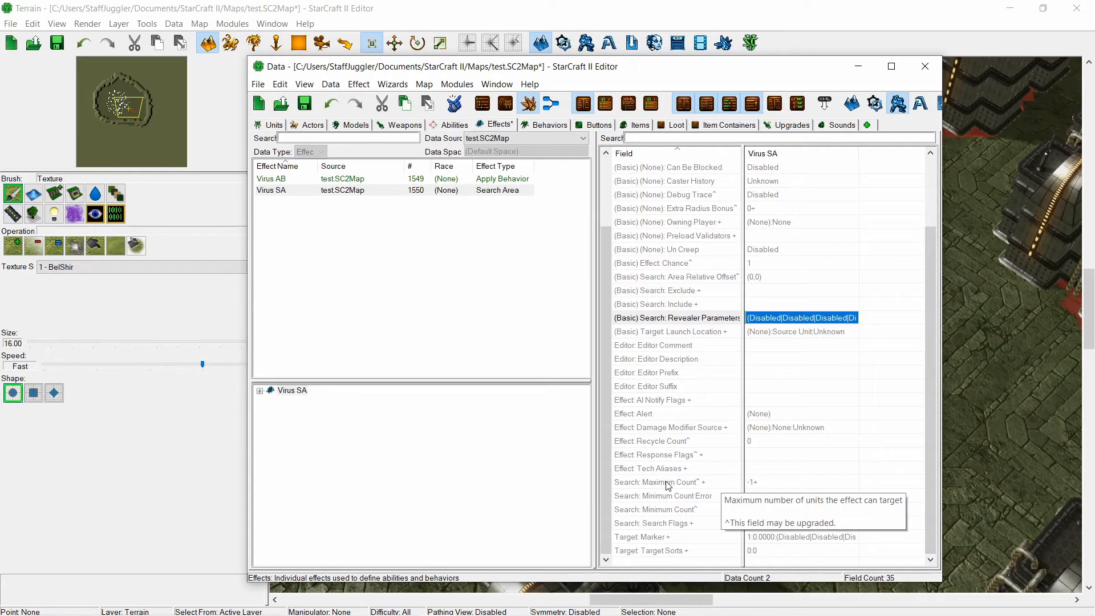
- Set the Maximum Count of the Virus SA search effect to 1
double_click(767, 485)
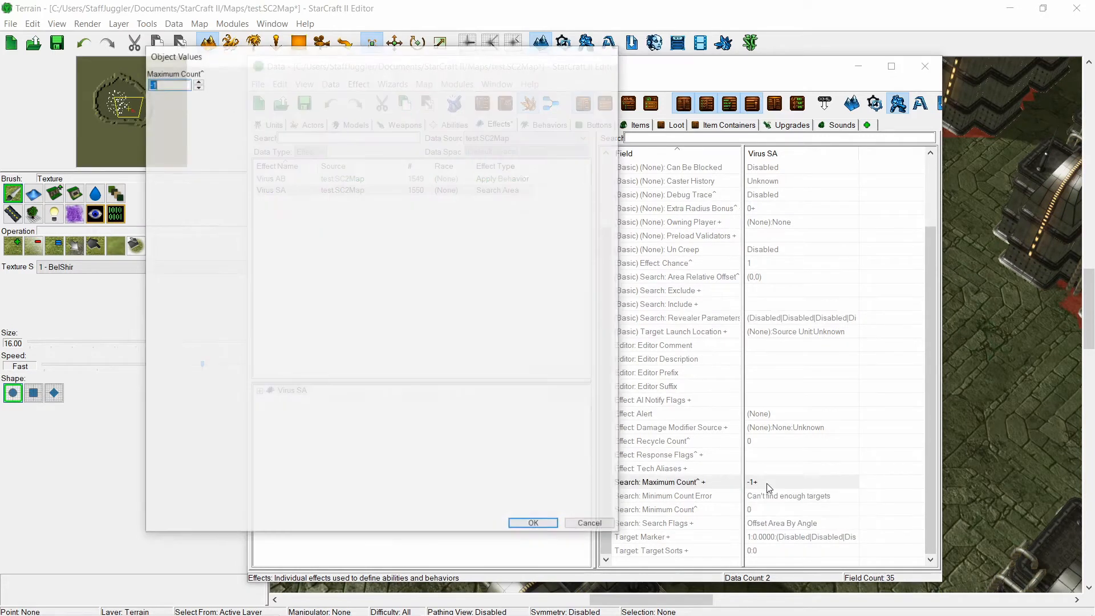
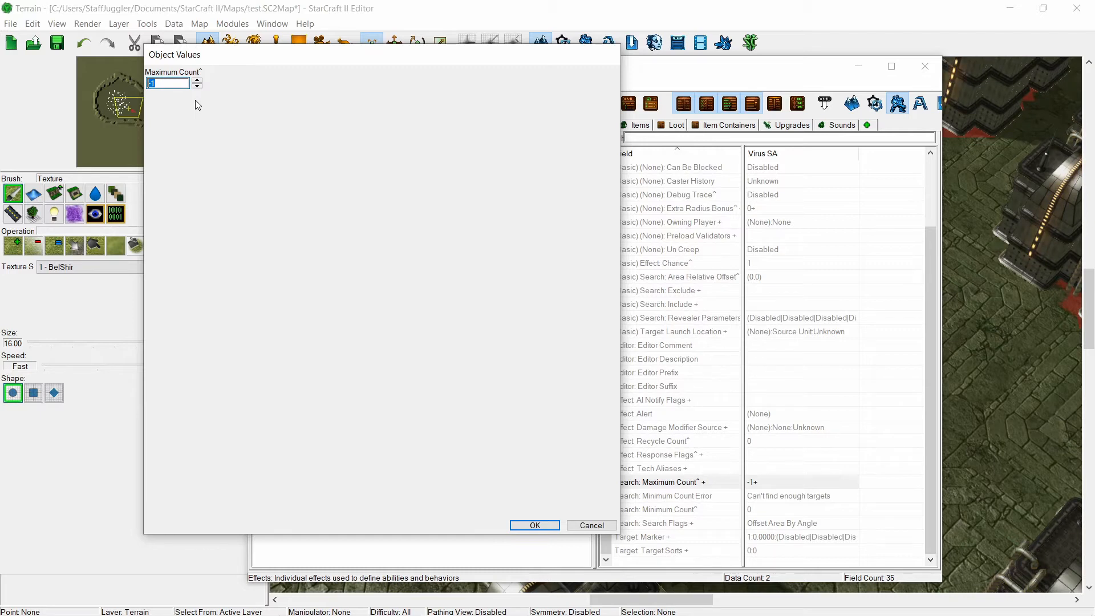
text(5)
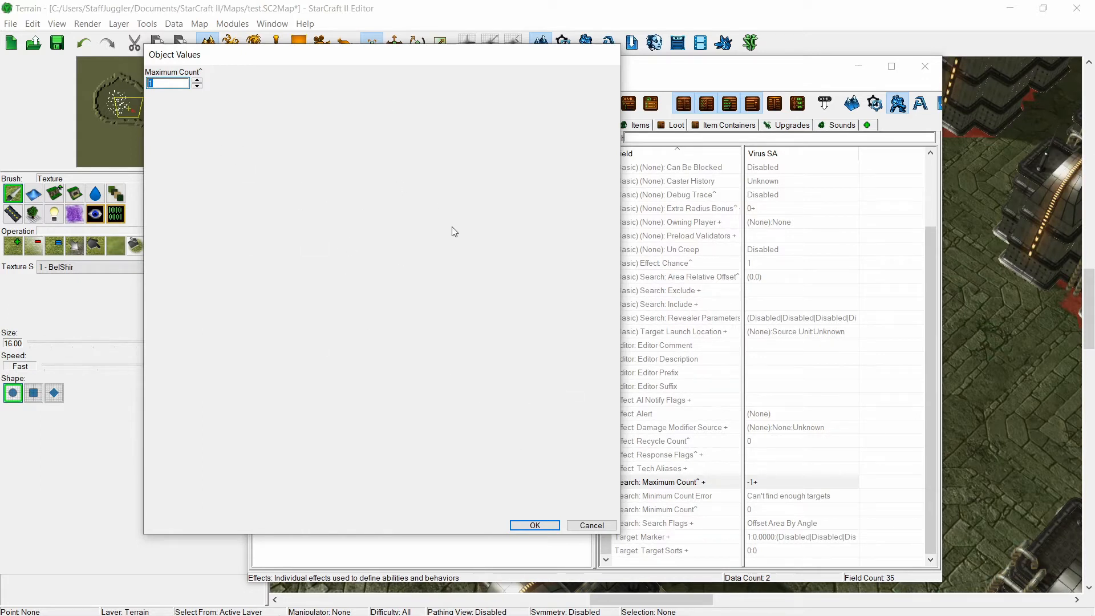
click(534, 525)
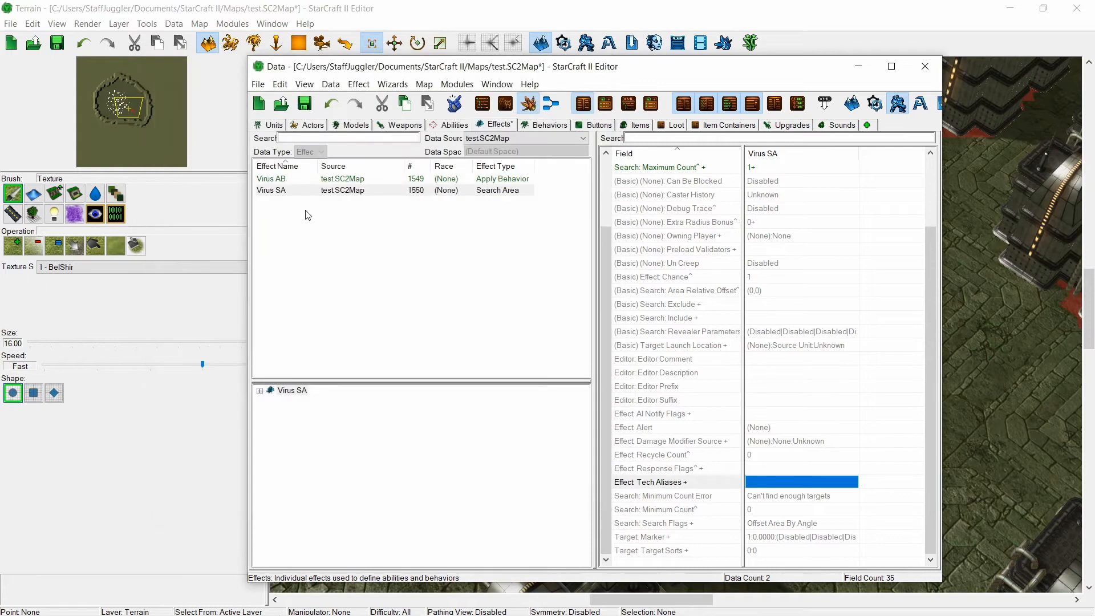
- Reset the Maximum Count of Virus SA to its parent value from Default Effect (CEffectEnumArea)
scroll(751, 382, up, 2)
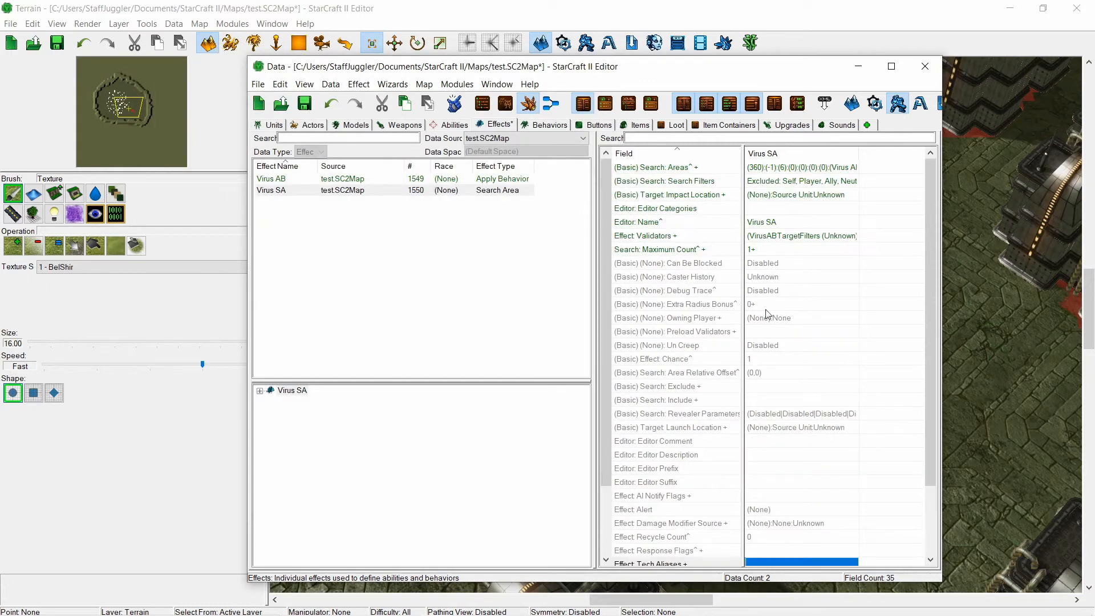
right_click(759, 253)
mouse_move(841, 302)
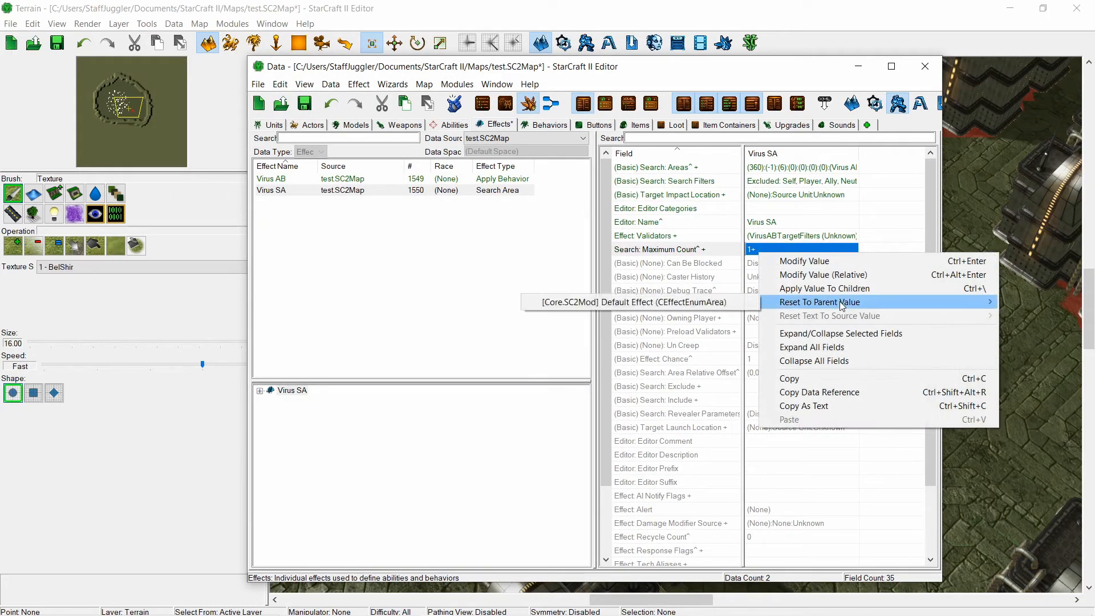
click(728, 303)
scroll(752, 480, down, 2)
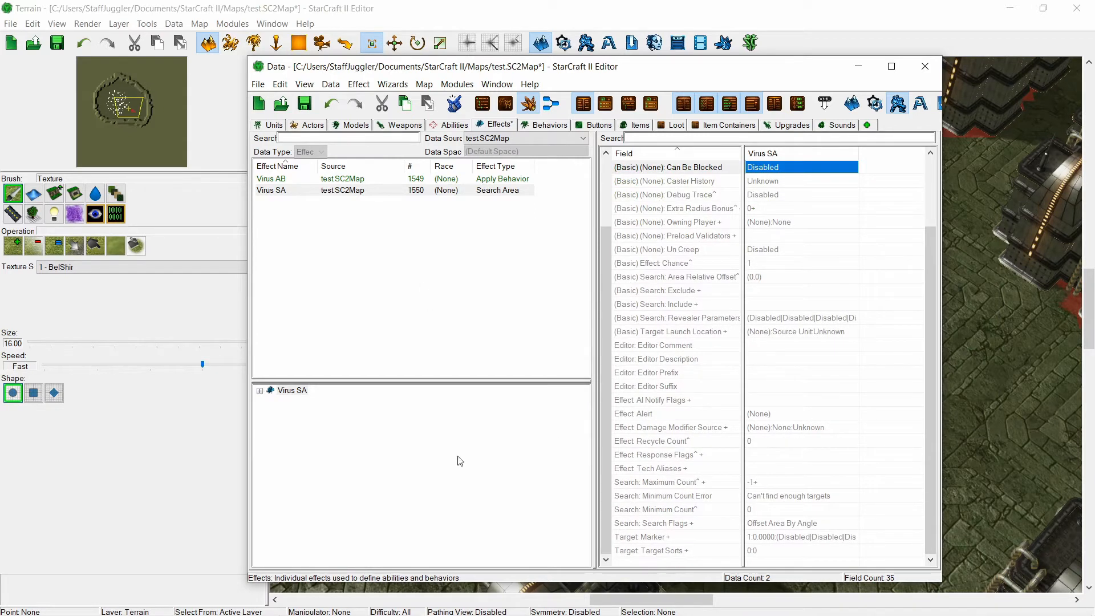
- Open the Virus AB effect linked under Virus SA and set its applied behavior to Virus
click(260, 390)
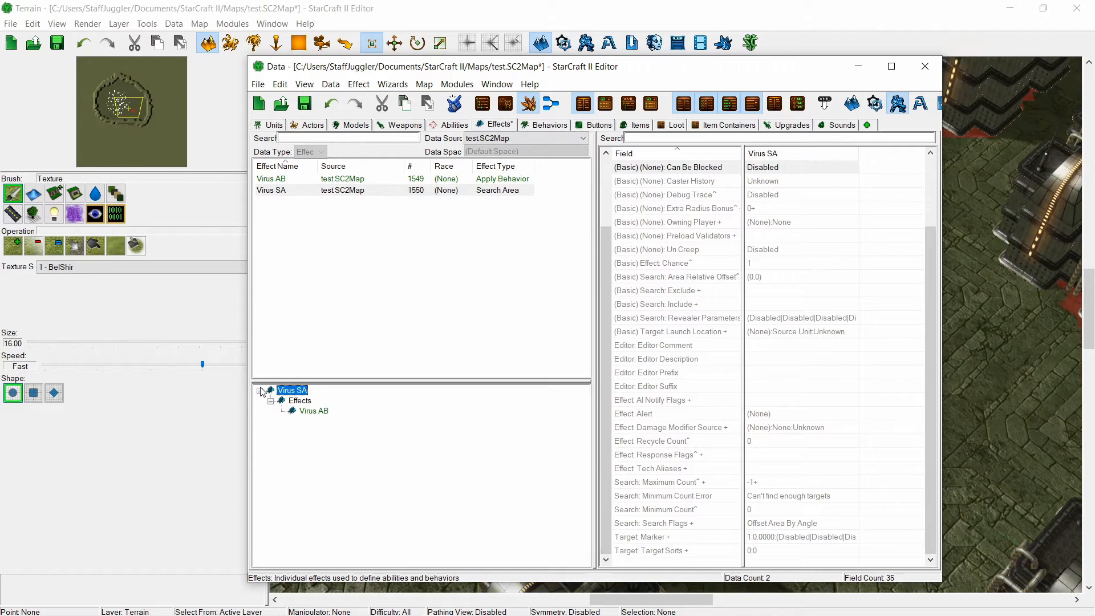
click(317, 412)
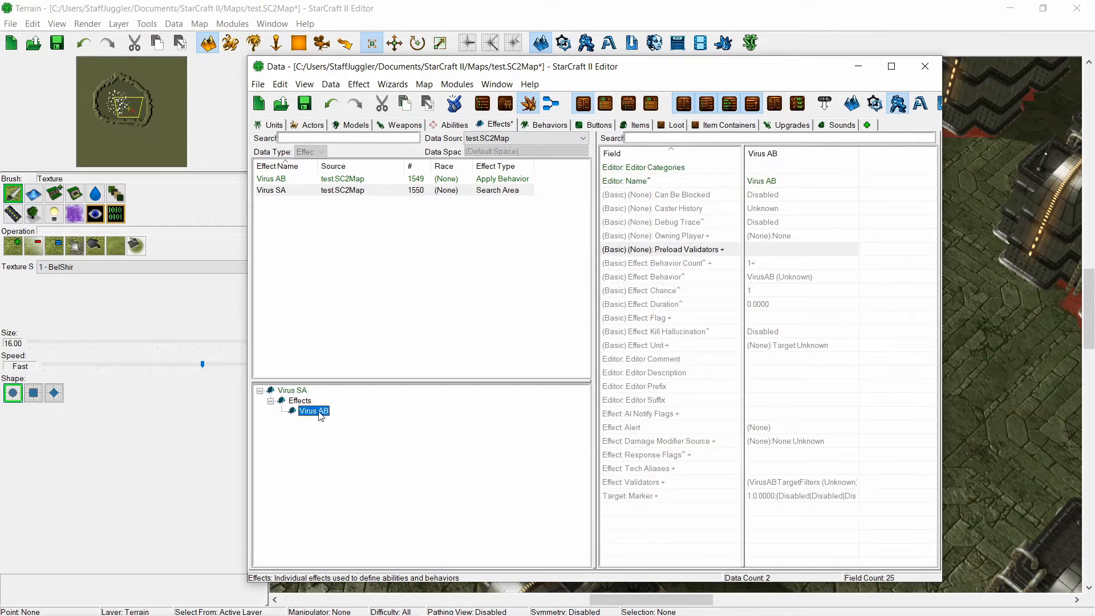
click(793, 279)
double_click(793, 279)
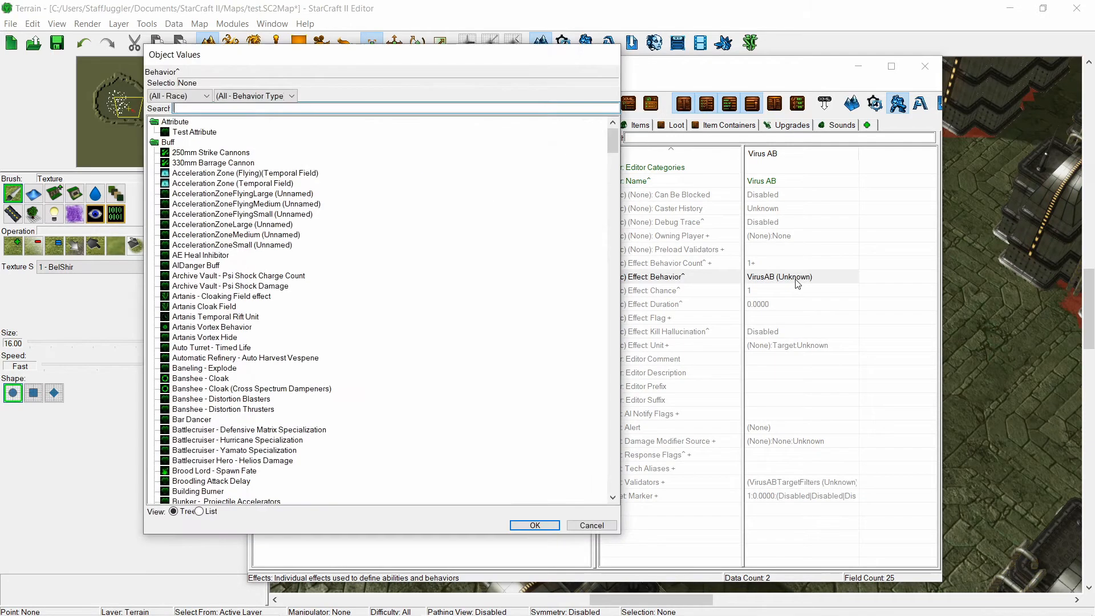
text(virus)
key(Return)
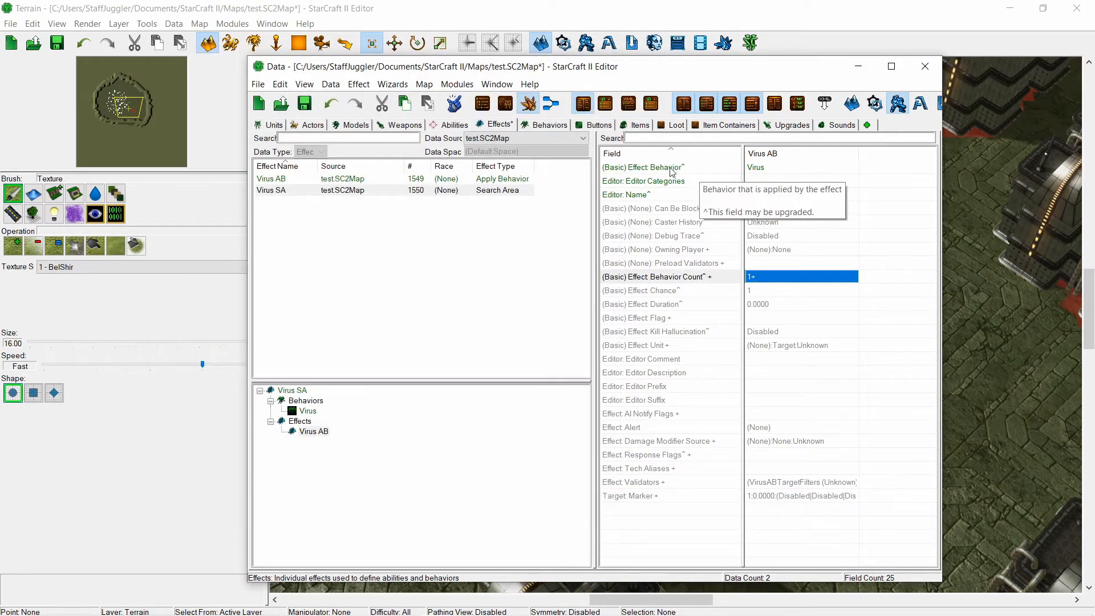
click(765, 168)
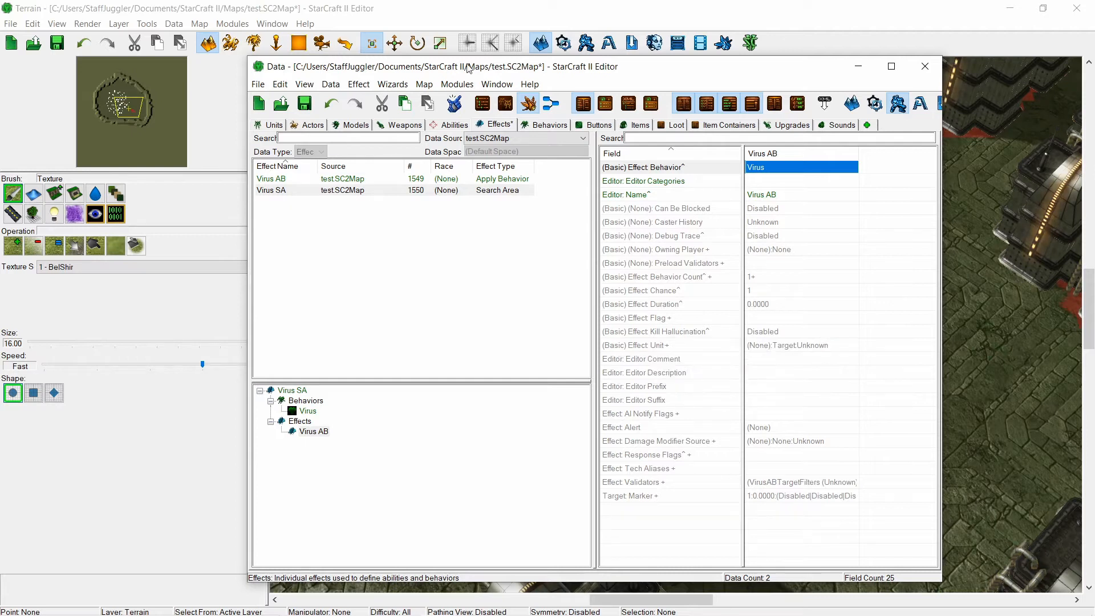
- Duplicate the Virus behavior and rename the copy Virus (Source), generating a suggested ID for it
click(542, 125)
click(338, 180)
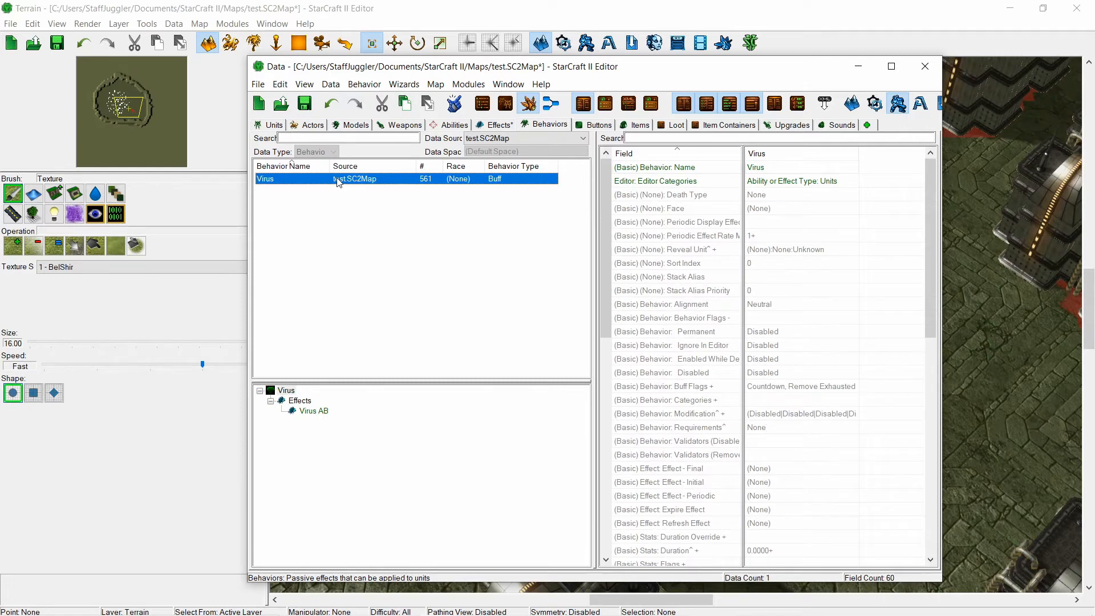
key(ctrl+v)
double_click(347, 193)
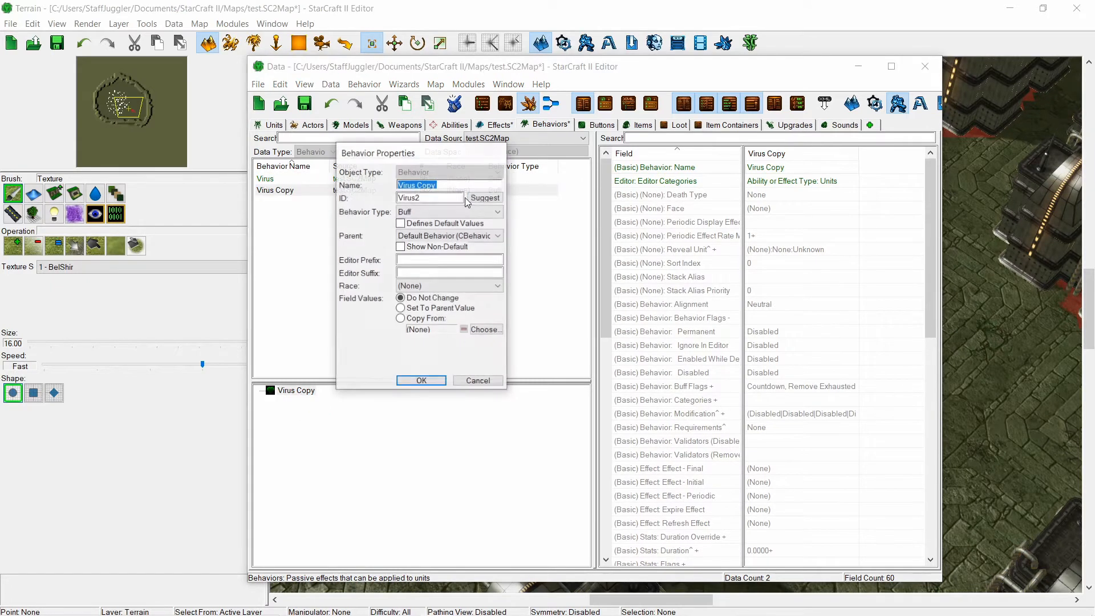
drag(448, 186, 417, 184)
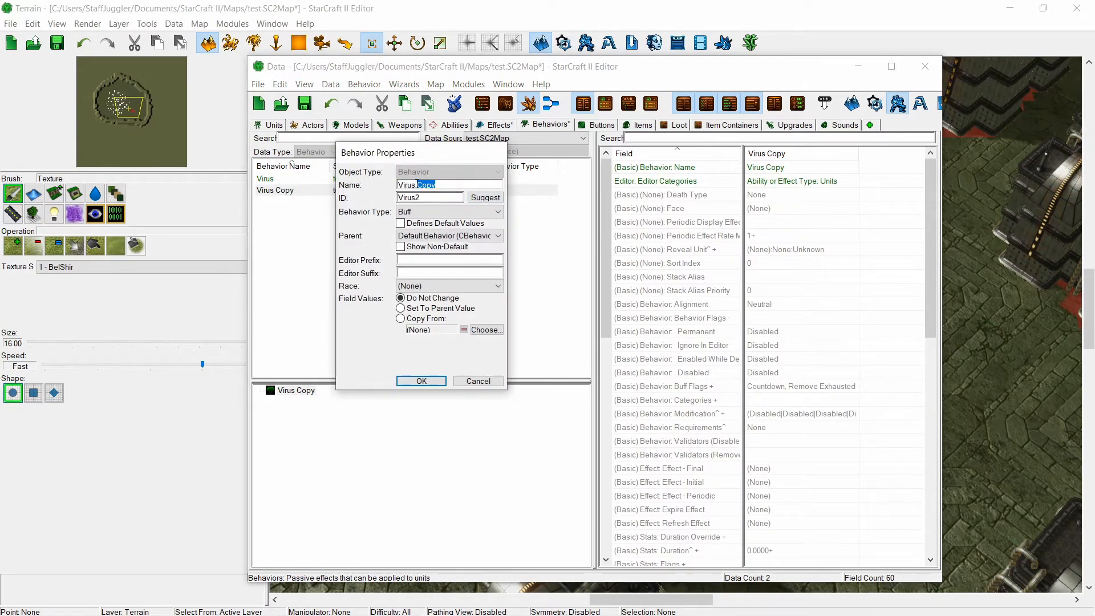
text((Source)
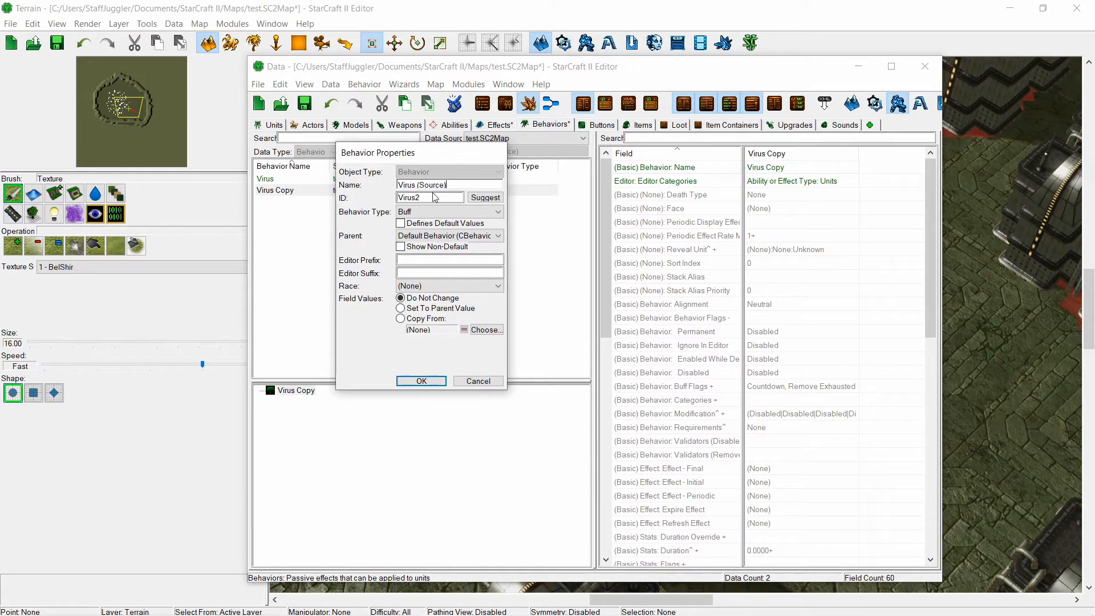
click(485, 197)
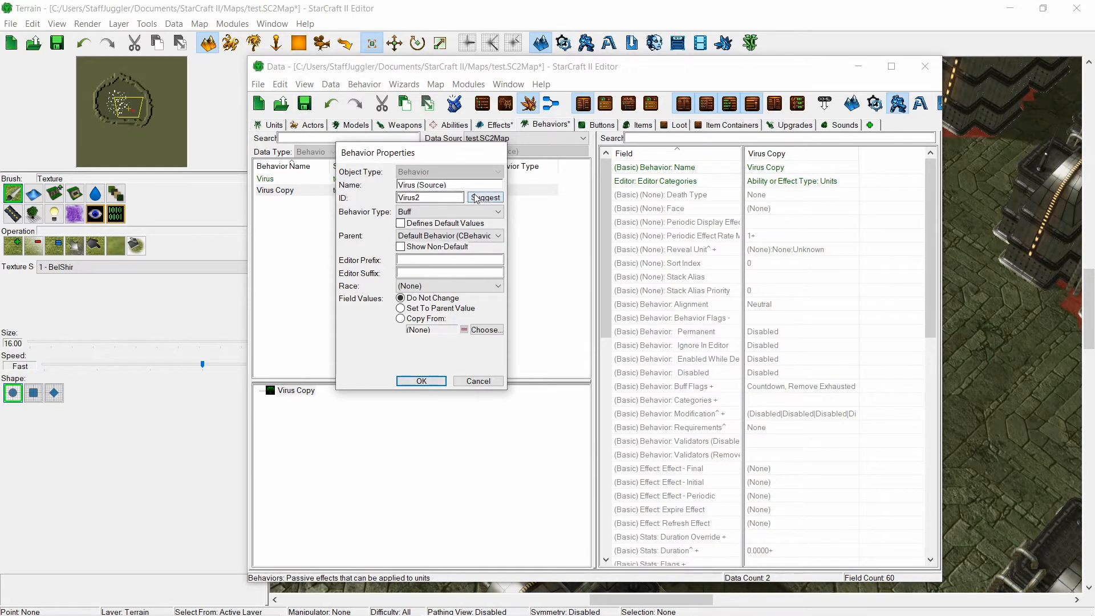
click(428, 383)
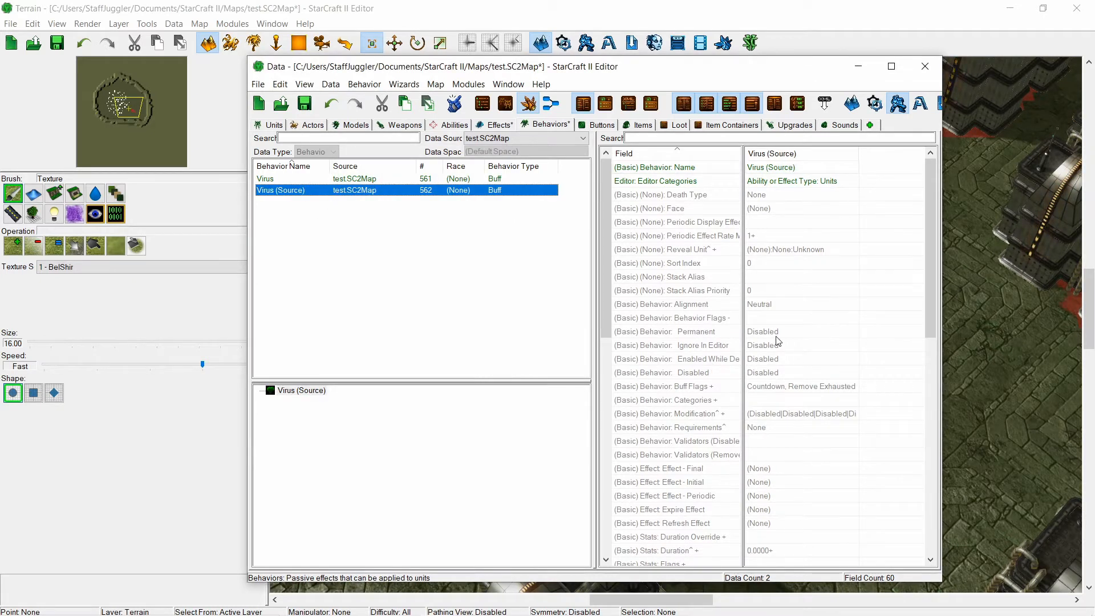
- Set the periodic effect of the Virus (Source) behavior to Virus SA
scroll(780, 337, down, 7)
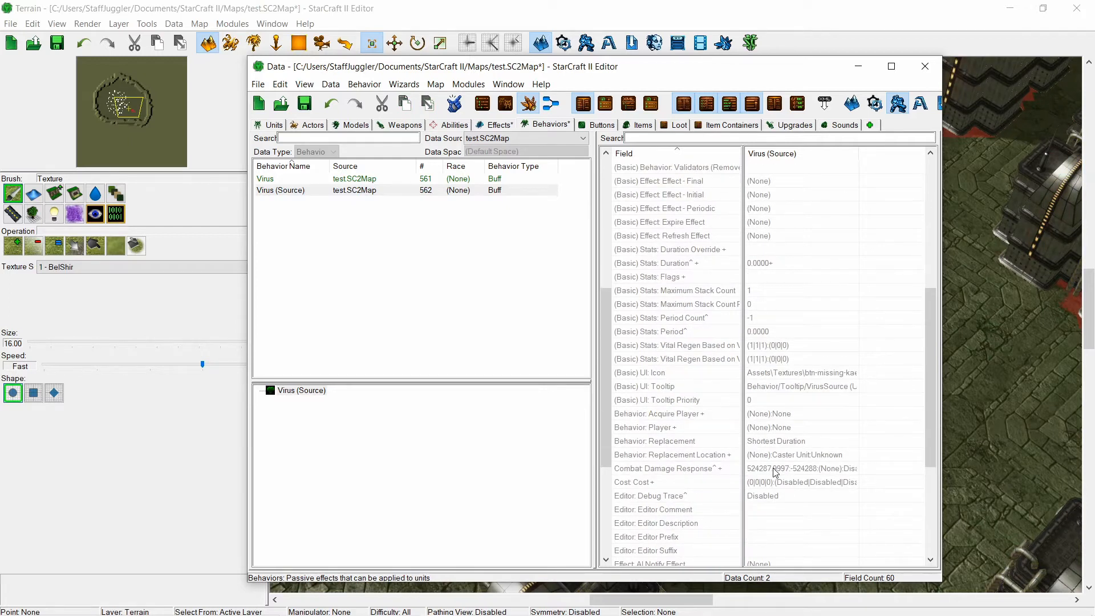
scroll(793, 320, up, 7)
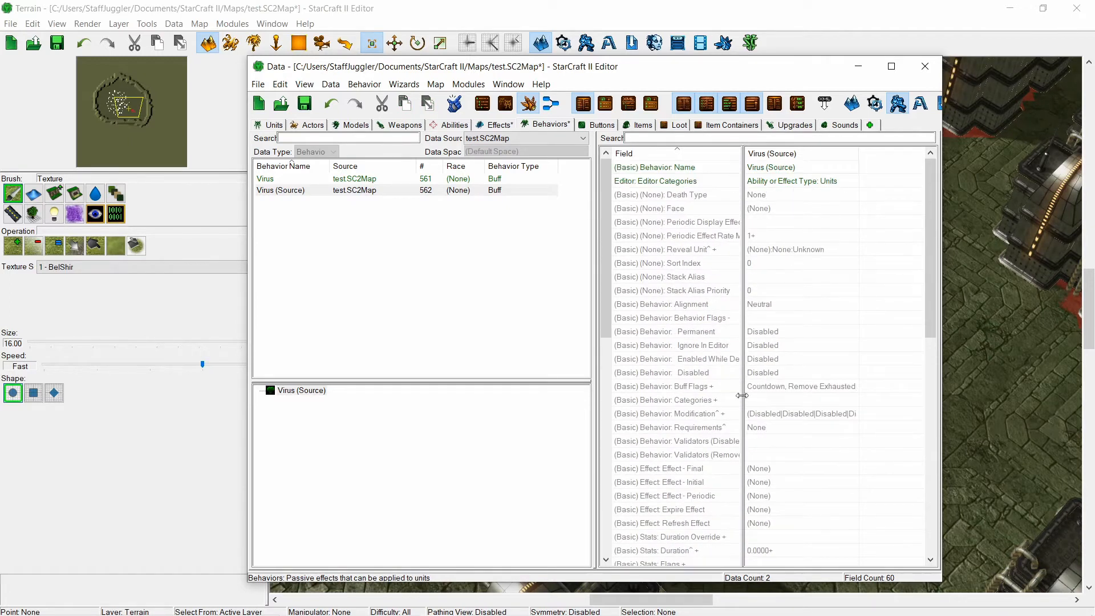
scroll(758, 487, down, 2)
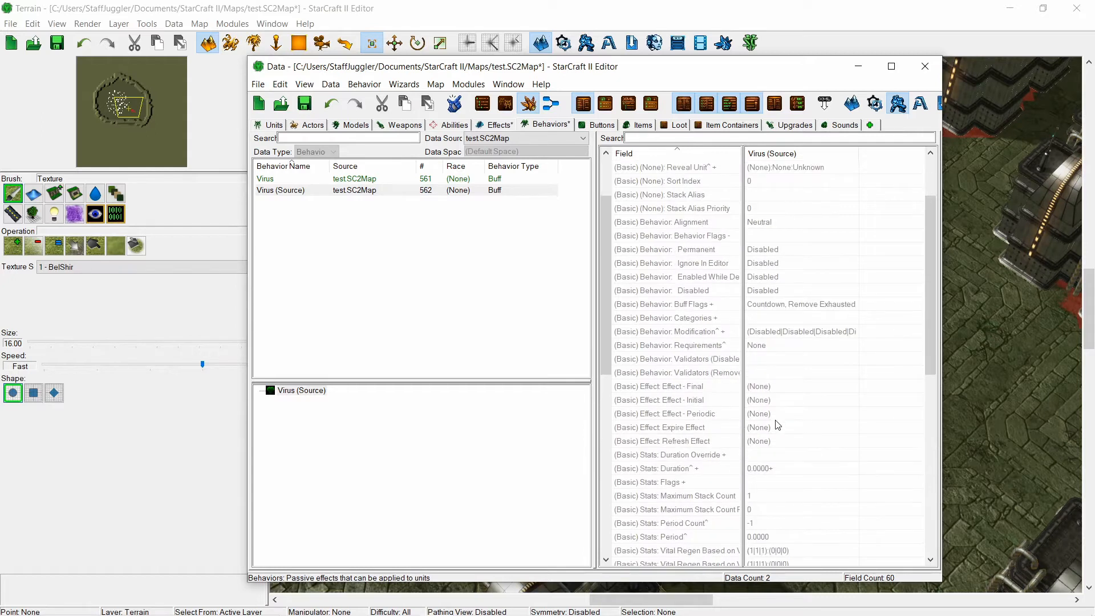
double_click(775, 414)
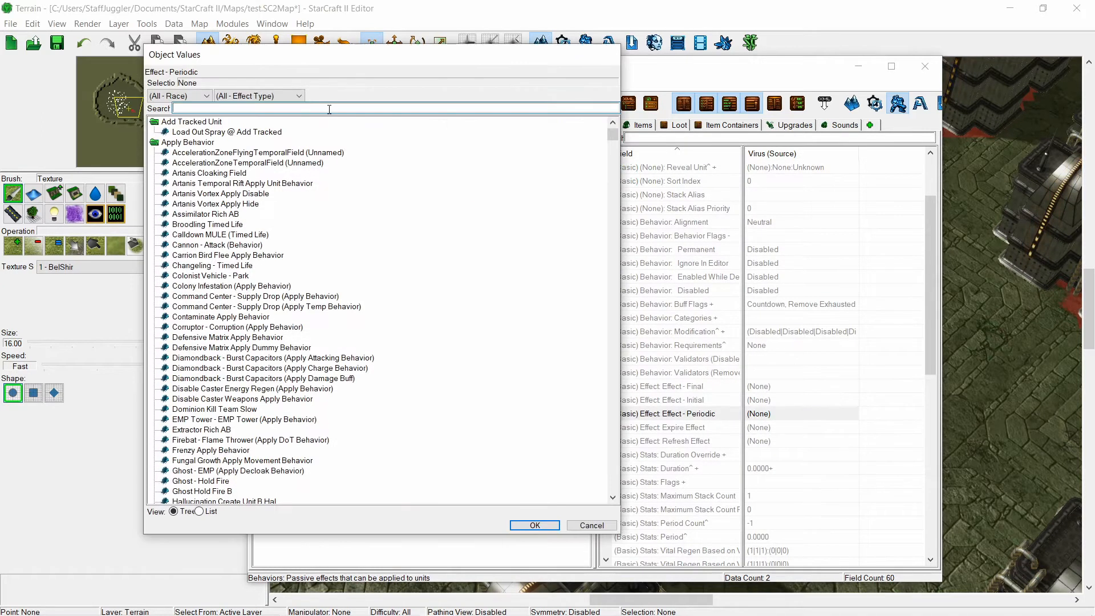
text(virus sa)
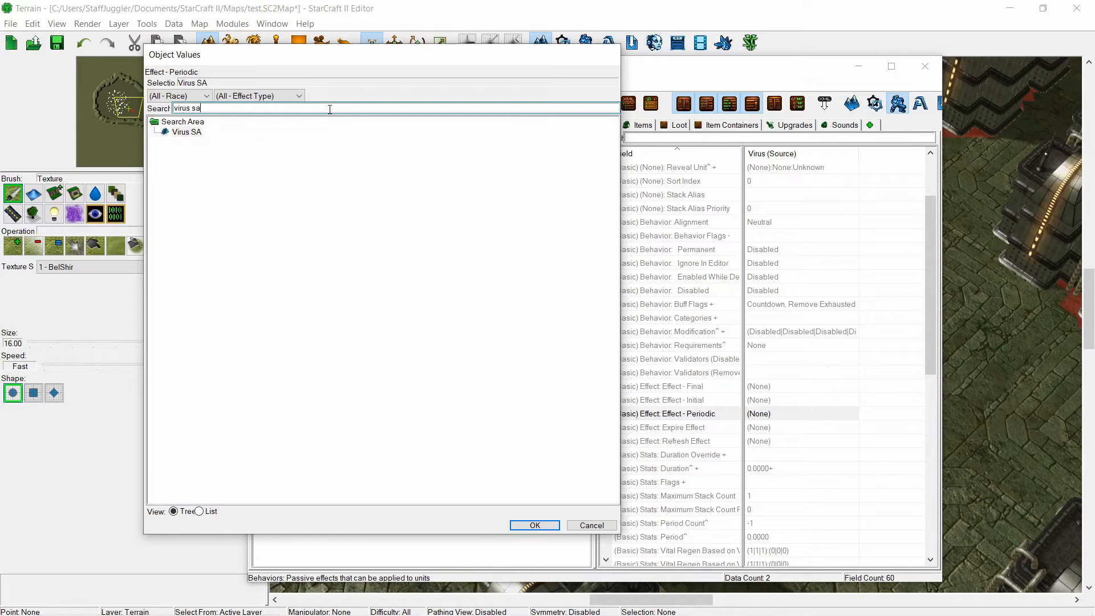
key(Return)
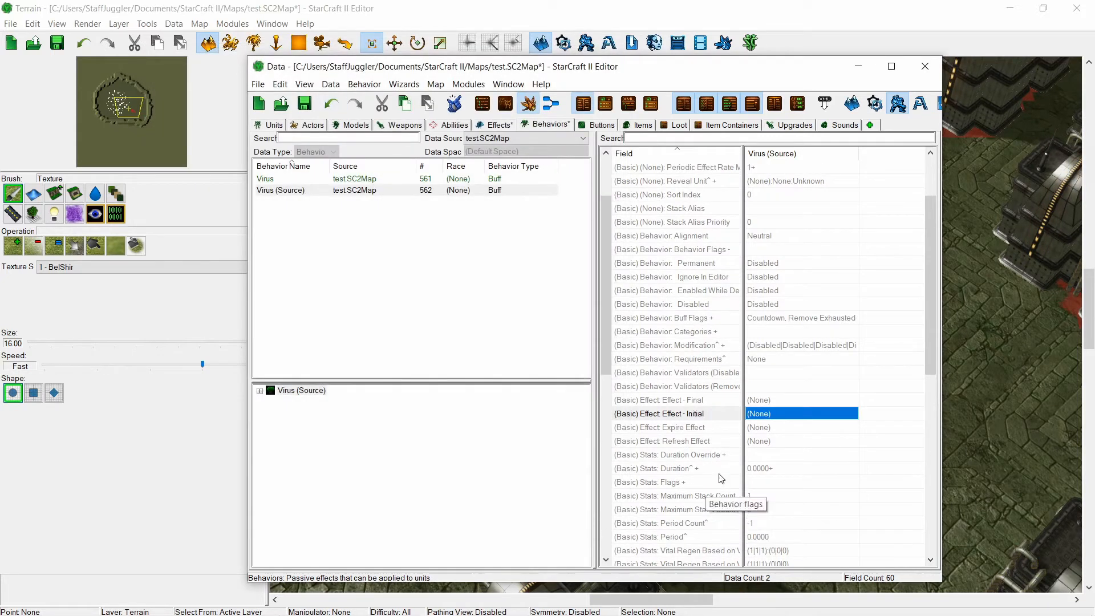
scroll(810, 354, up, 1)
scroll(809, 333, up, 1)
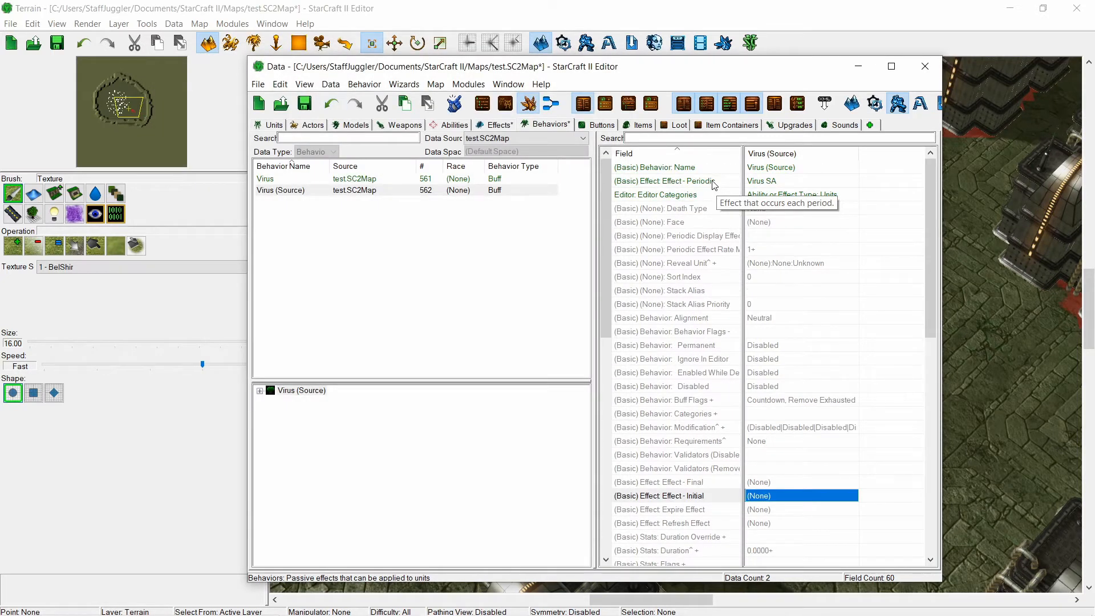
click(770, 183)
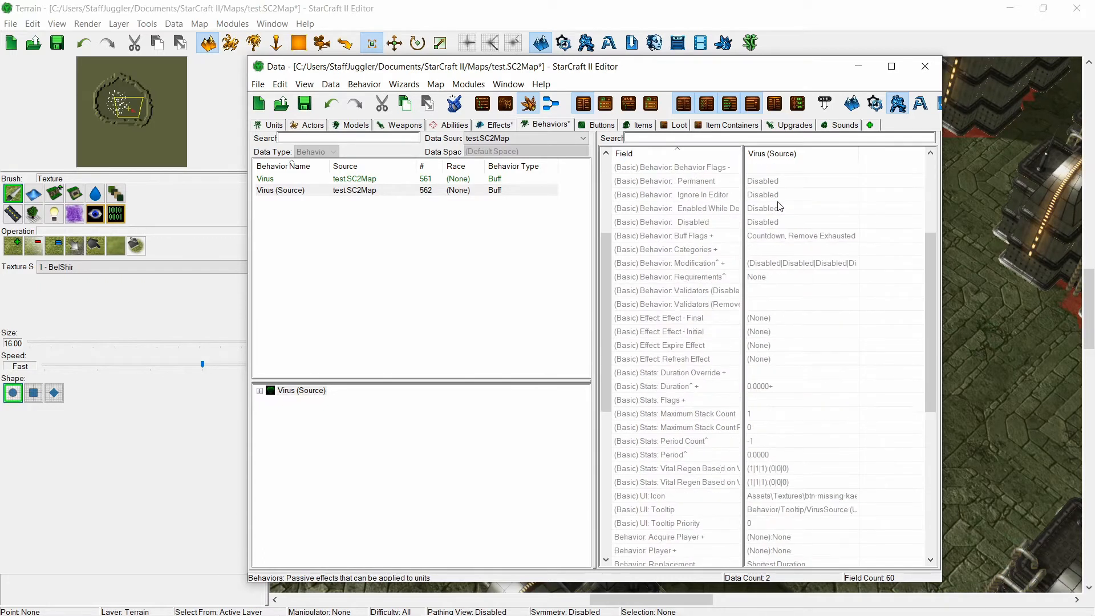
- Set the Period of the Virus (Source) behavior to 5
scroll(780, 208, down, 4)
scroll(782, 372, down, 2)
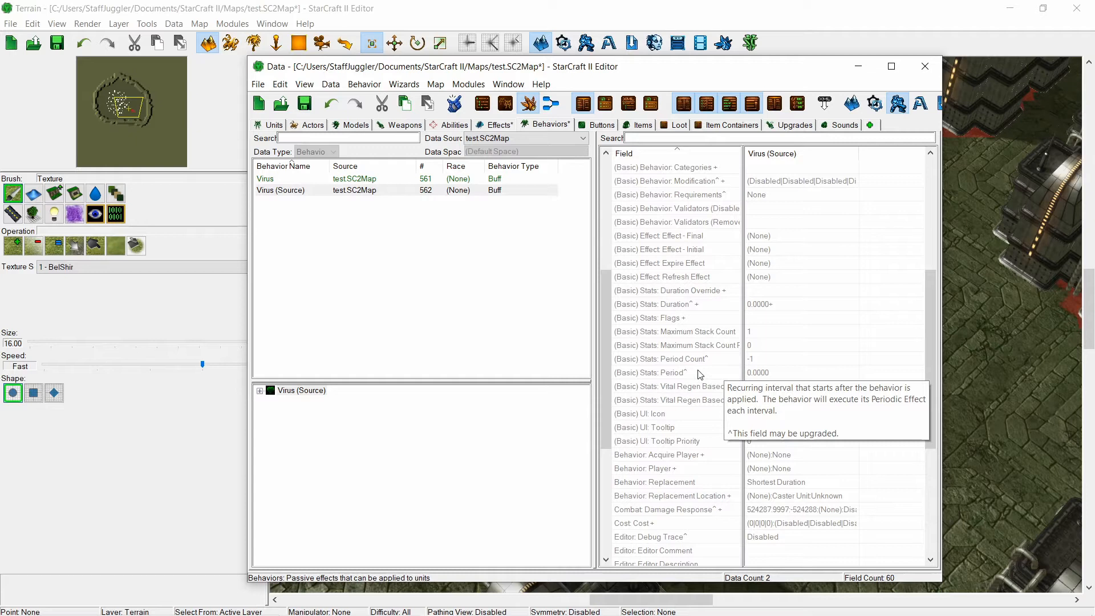
scroll(707, 365, up, 6)
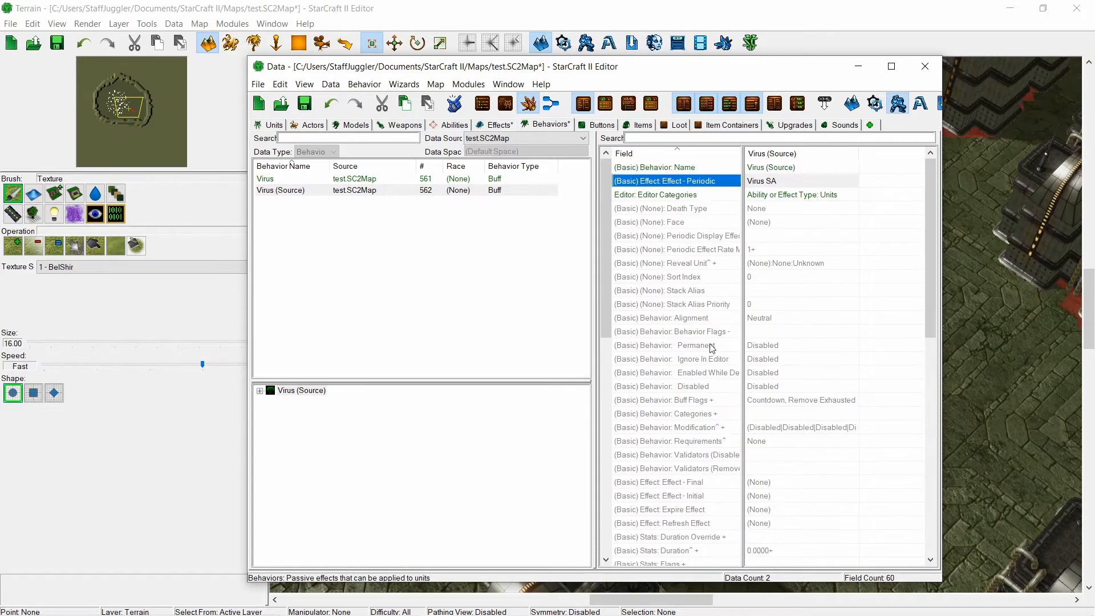
scroll(713, 256, down, 5)
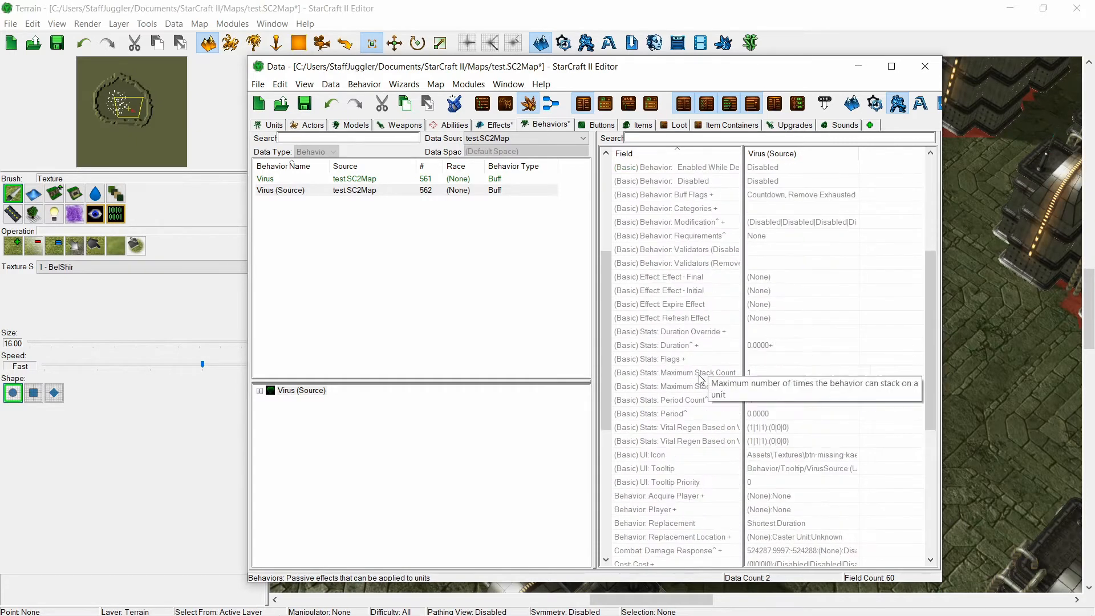
double_click(767, 419)
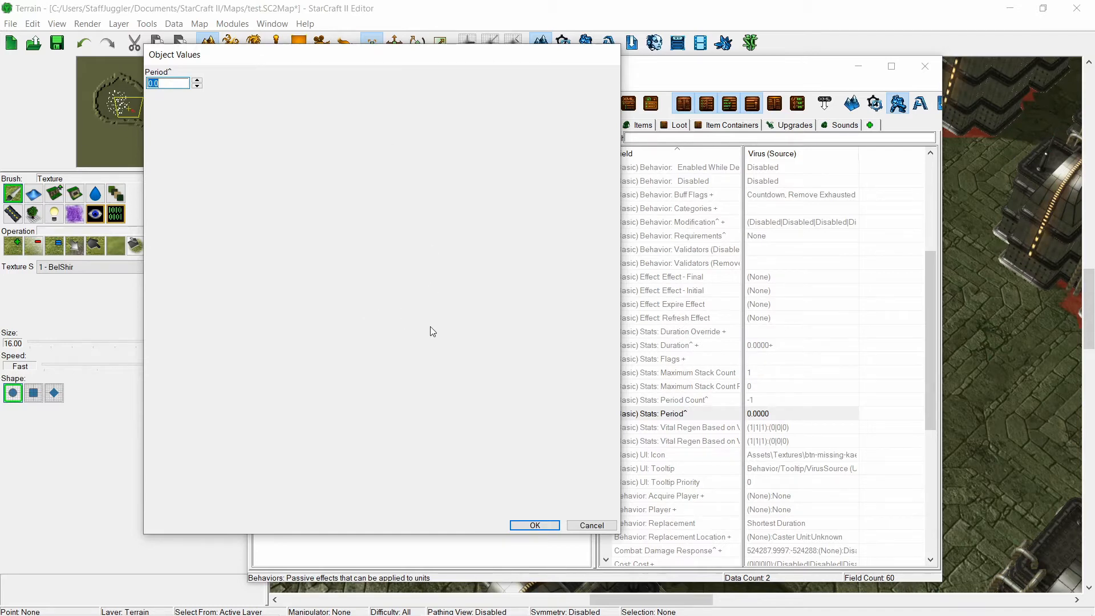
key(Return)
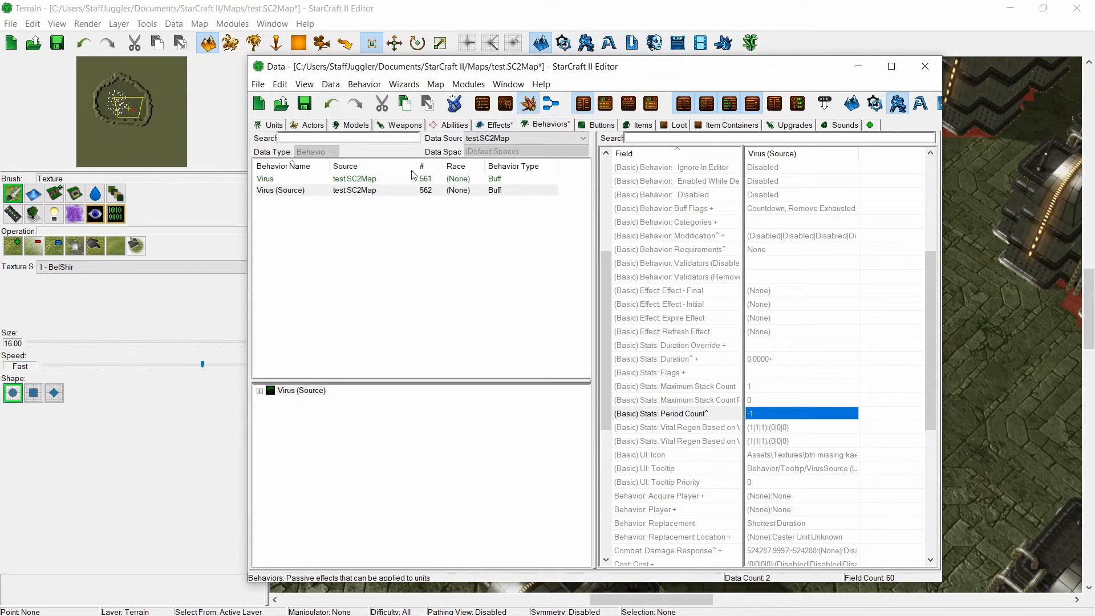
scroll(786, 322, up, 5)
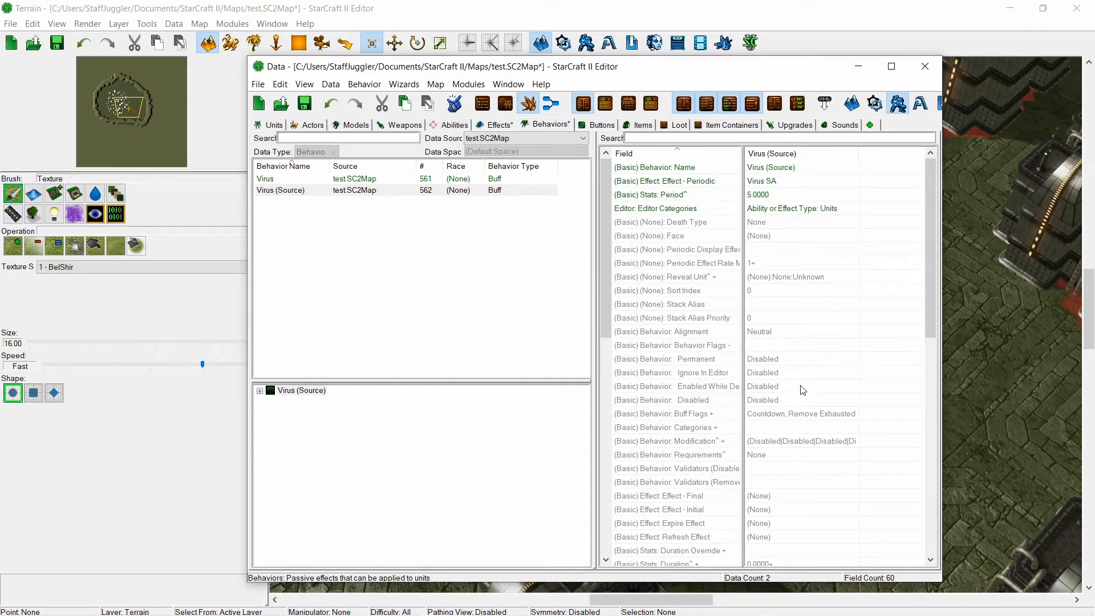
- Open the icon selection for the Virus (Source) behavior and search the texture archive for "infested"
scroll(790, 210, down, 7)
click(796, 331)
scroll(796, 333, down, 2)
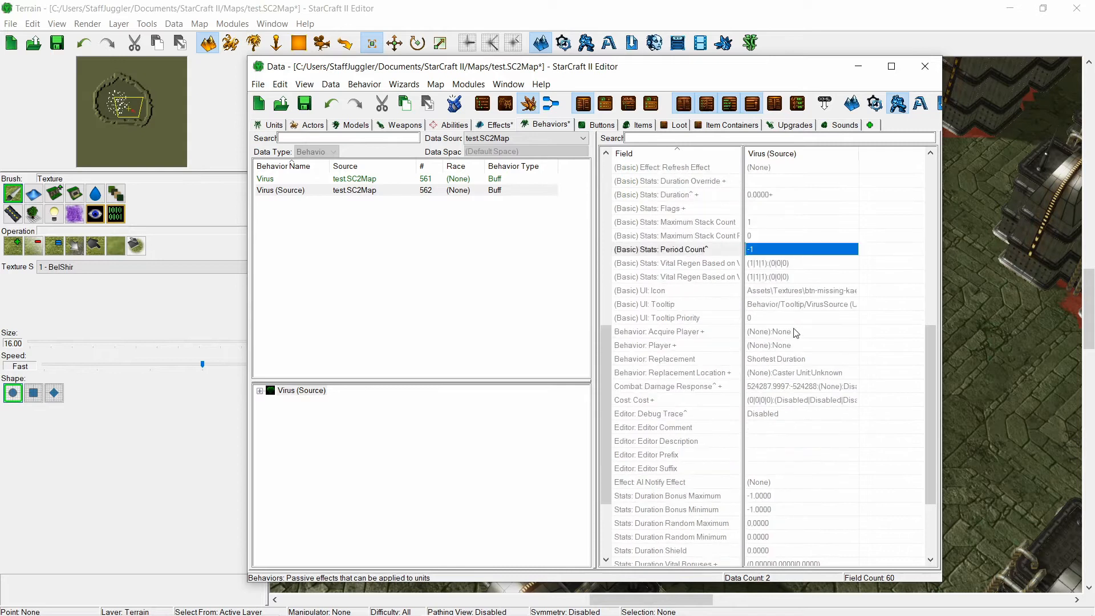
double_click(800, 293)
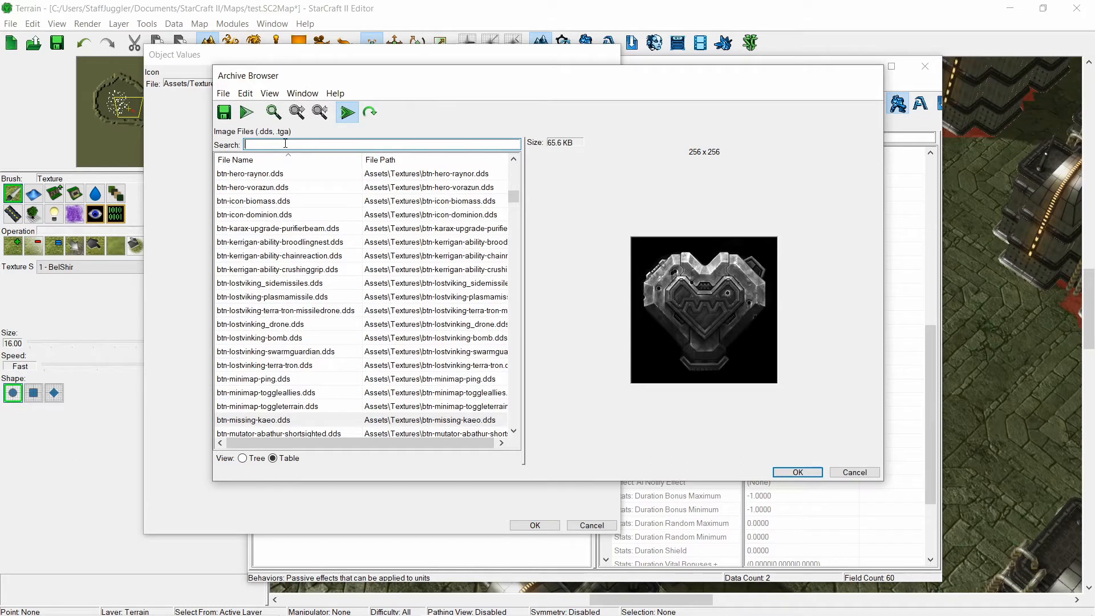
text(infested)
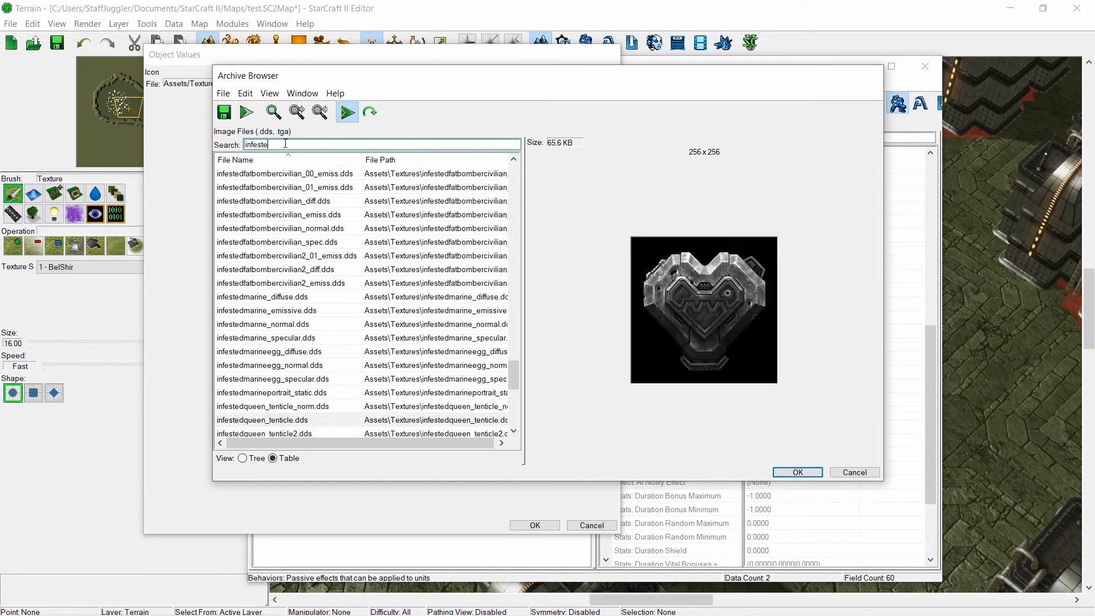
drag(513, 298, 513, 171)
- Preview the infested ability textures and assign the btn-ability-stukov researchicon15infested texture as the Virus (Source) icon
click(349, 188)
key(Down)
key(Down)
key(Down)
key(Down)
key(Down)
key(Down)
key(Down)
key(Down)
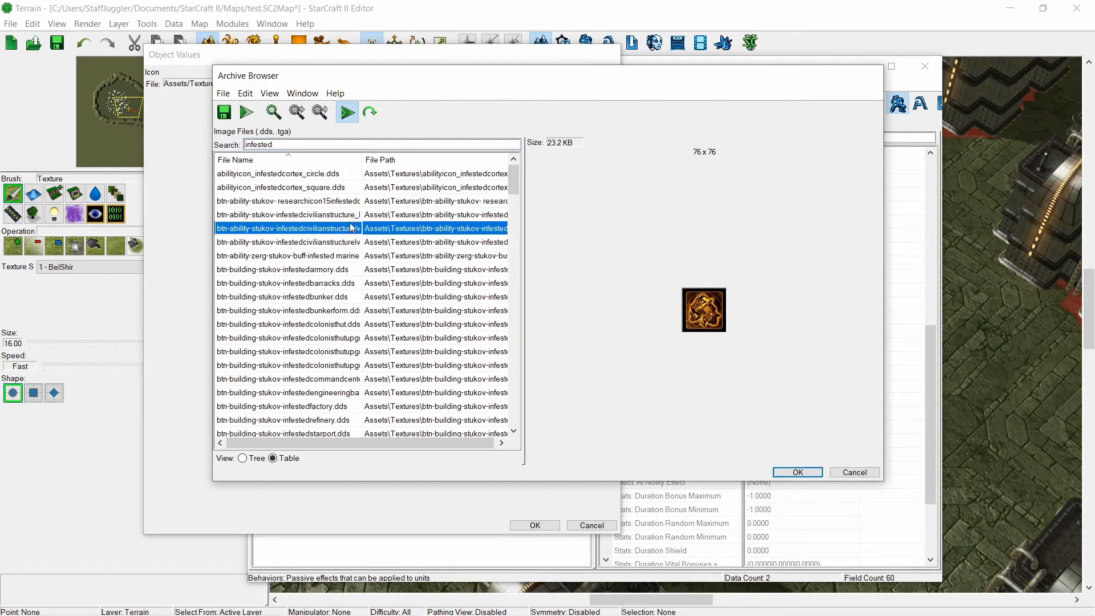
key(Up)
key(Up)
key(Up)
key(Up)
key(Up)
key(Up)
key(Up)
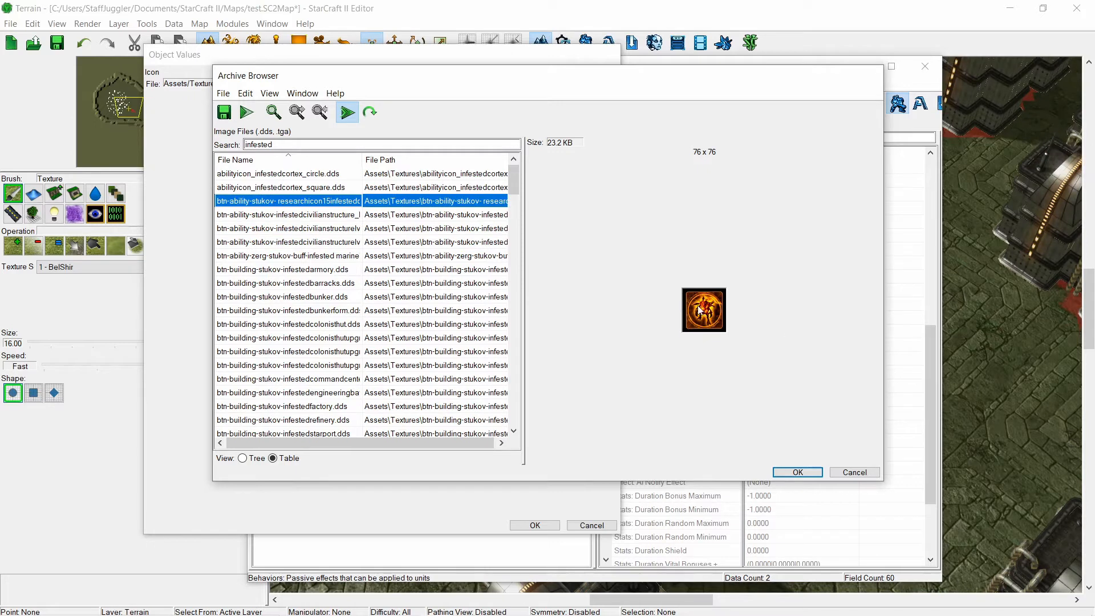
click(797, 472)
click(535, 525)
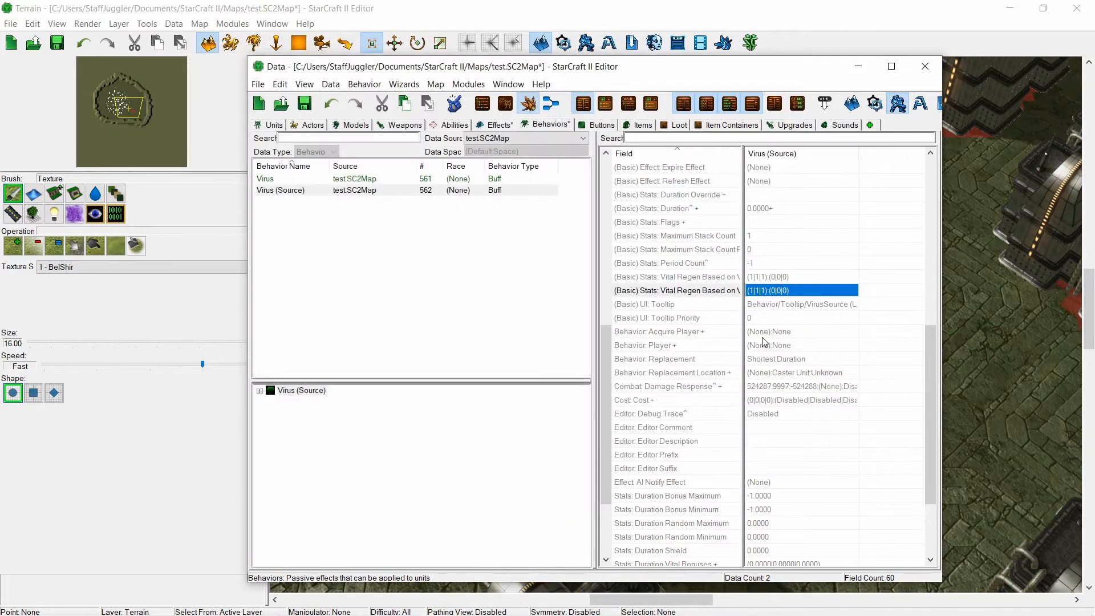
- Write the Virus (Source) tooltip as "This unit infects nearby enemies with a virus."
click(784, 304)
double_click(784, 304)
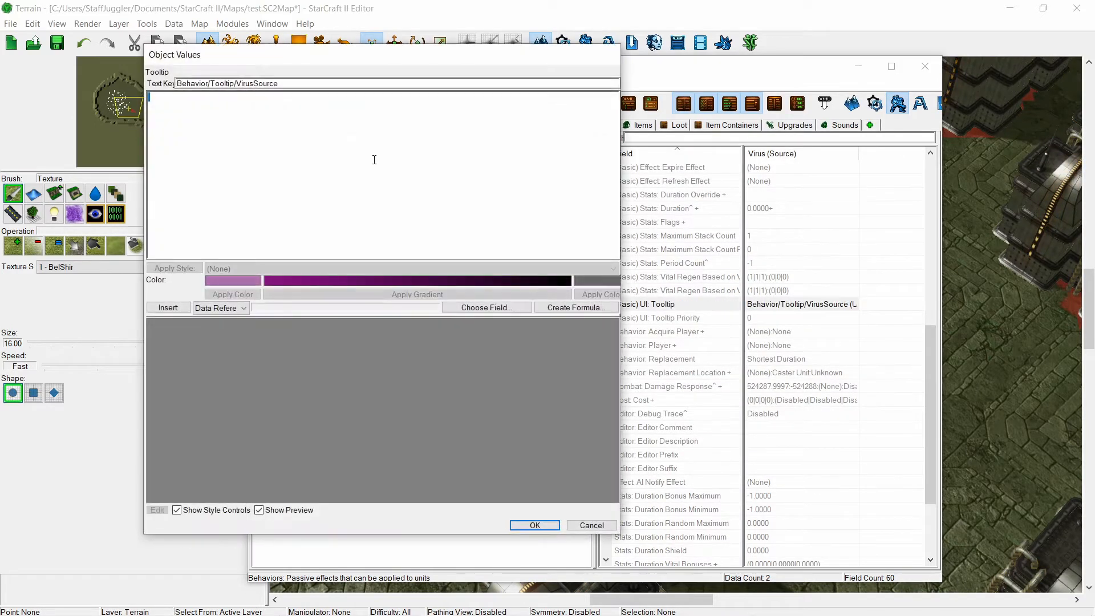
text(Un)
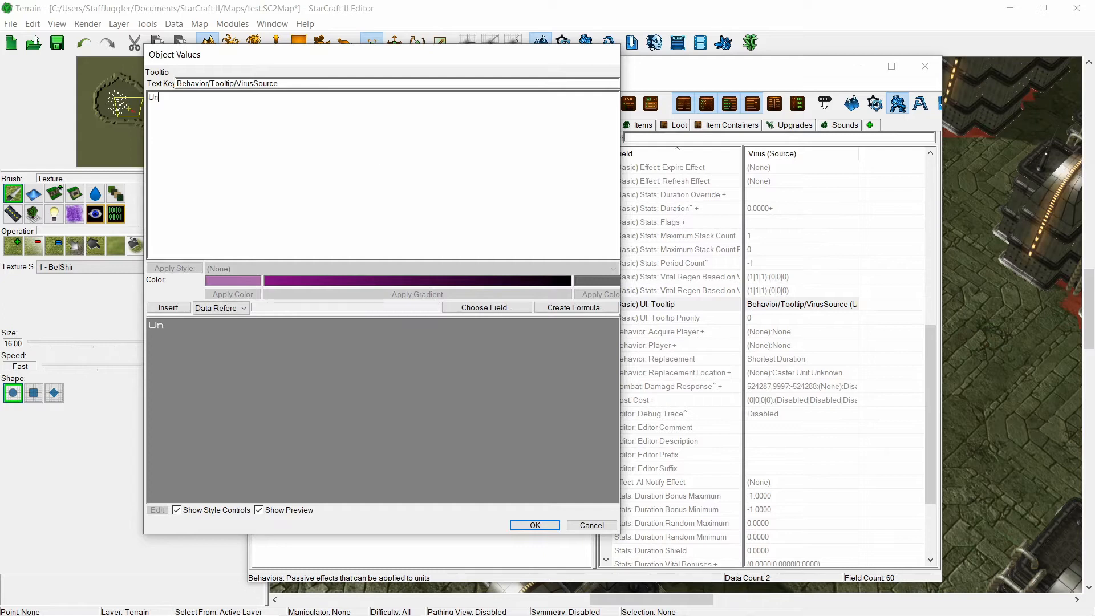
text(This )
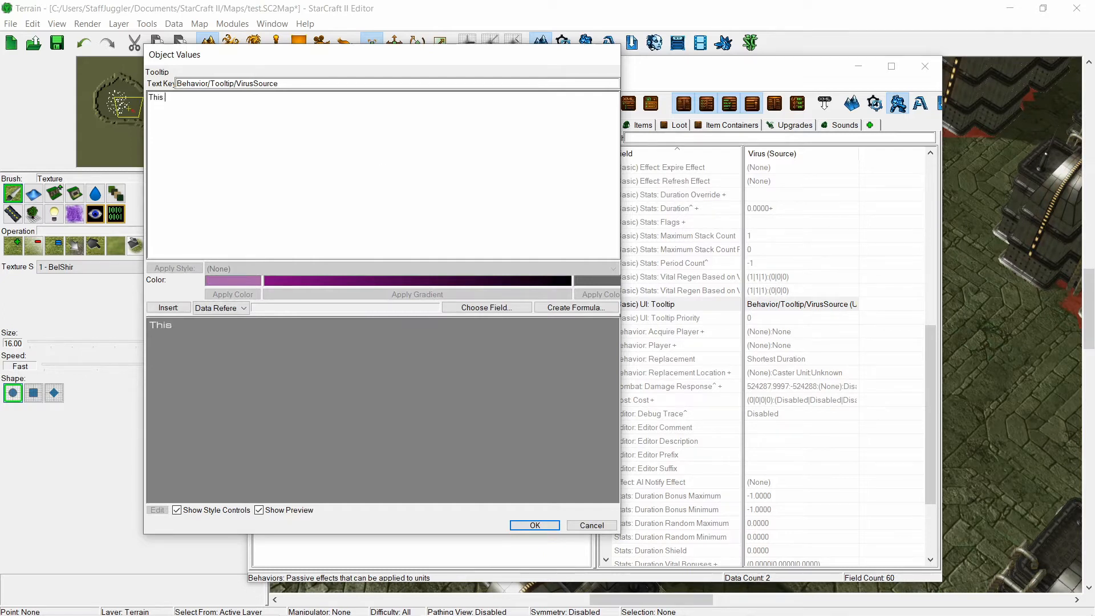
text(unit infects nearby)
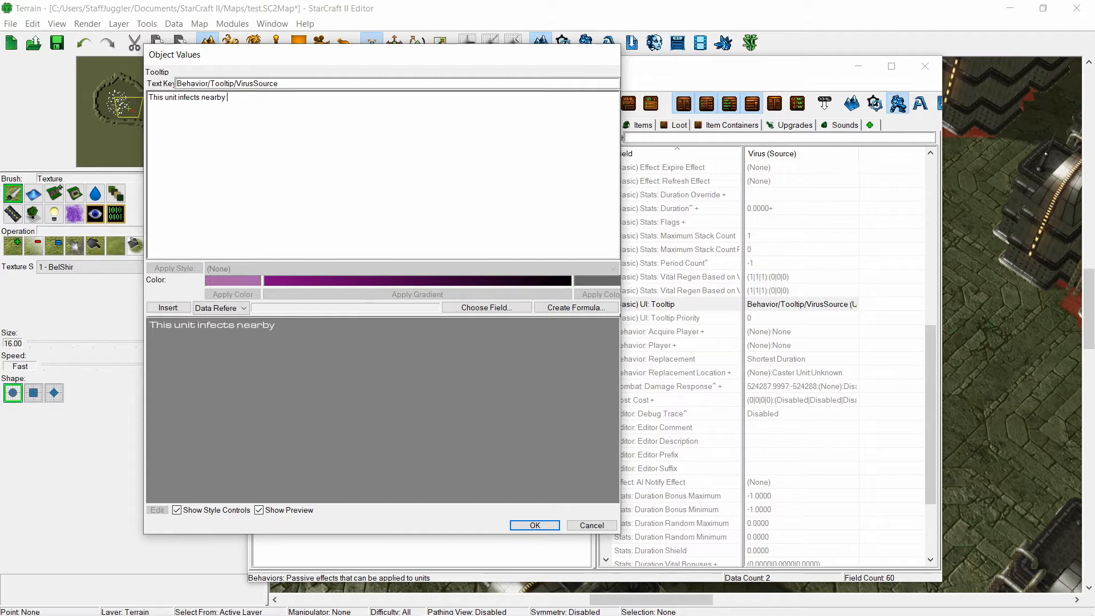
text( enemies with)
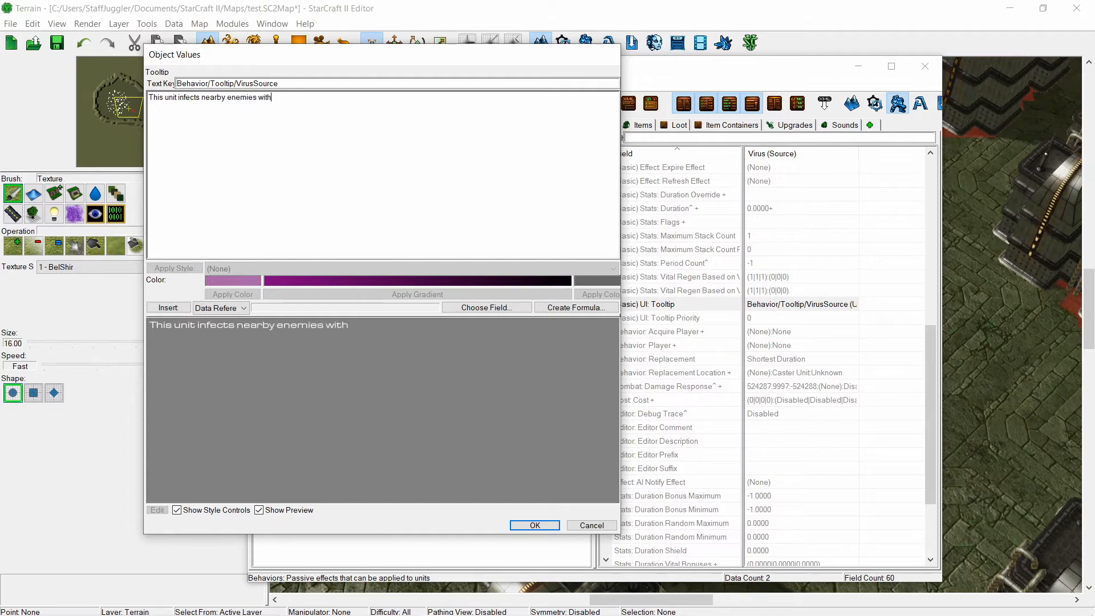
text( a vur)
key(BackSpace)
key(BackSpace)
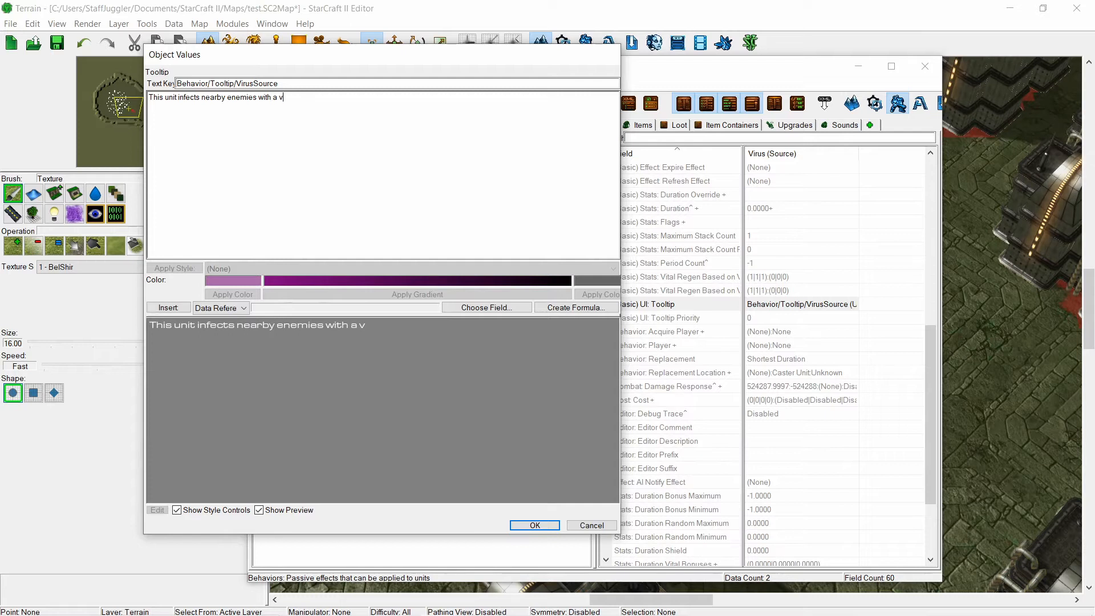
text(irus.)
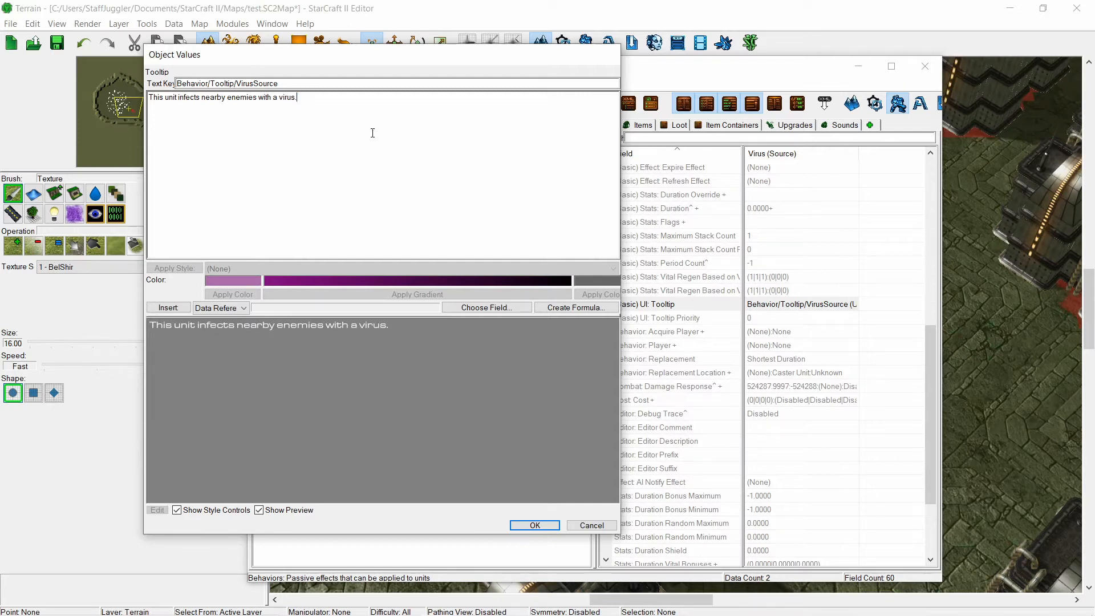
- Color the whole Virus (Source) tooltip text red (FF0000) and save the tooltip
key(ctrl+a)
click(234, 280)
click(165, 122)
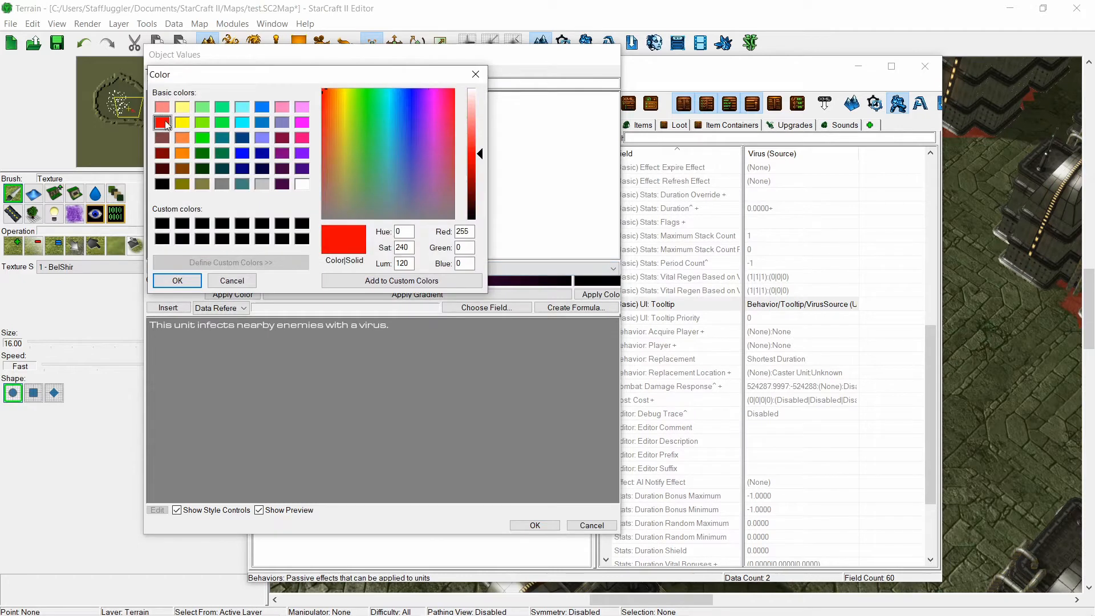
click(195, 284)
click(233, 295)
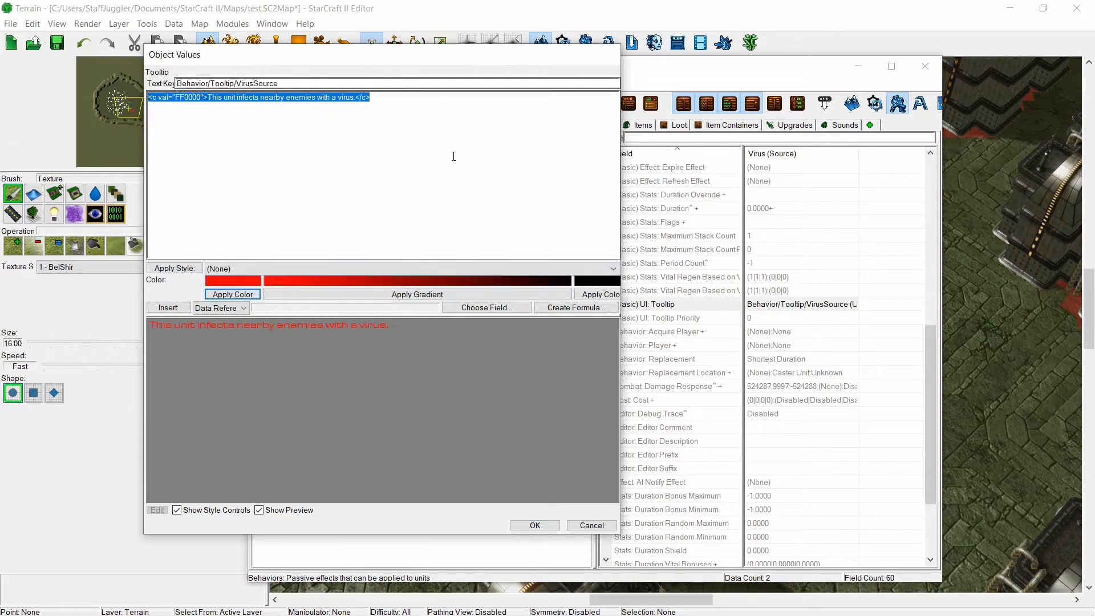
click(535, 525)
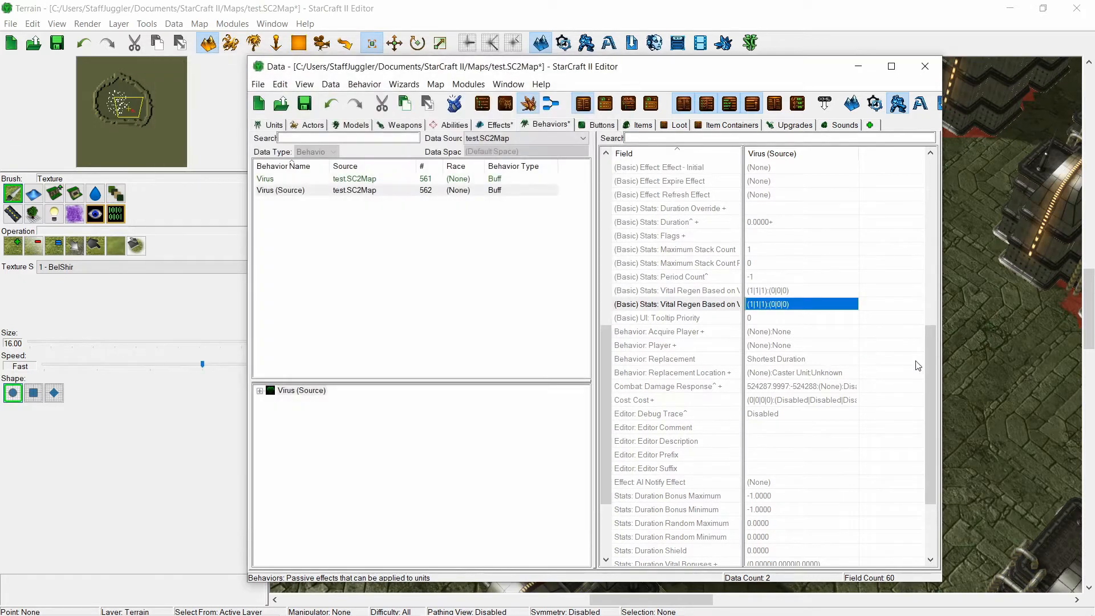
- Examine the linked data and changed fields of Virus (Source), and compare the Duration fields of both Virus behaviors
drag(926, 369, 939, 183)
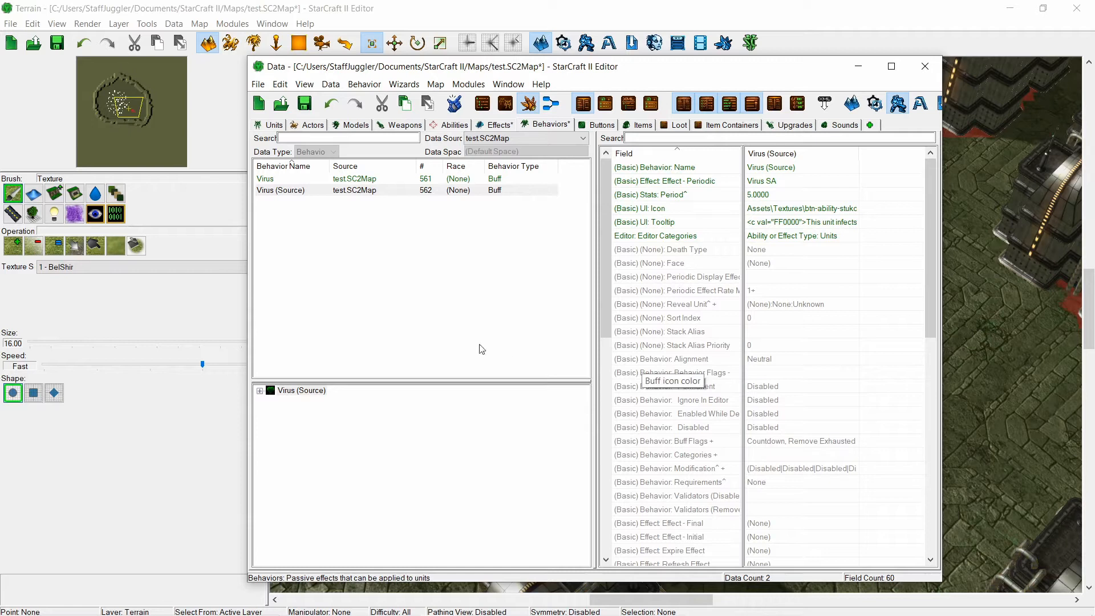
click(324, 192)
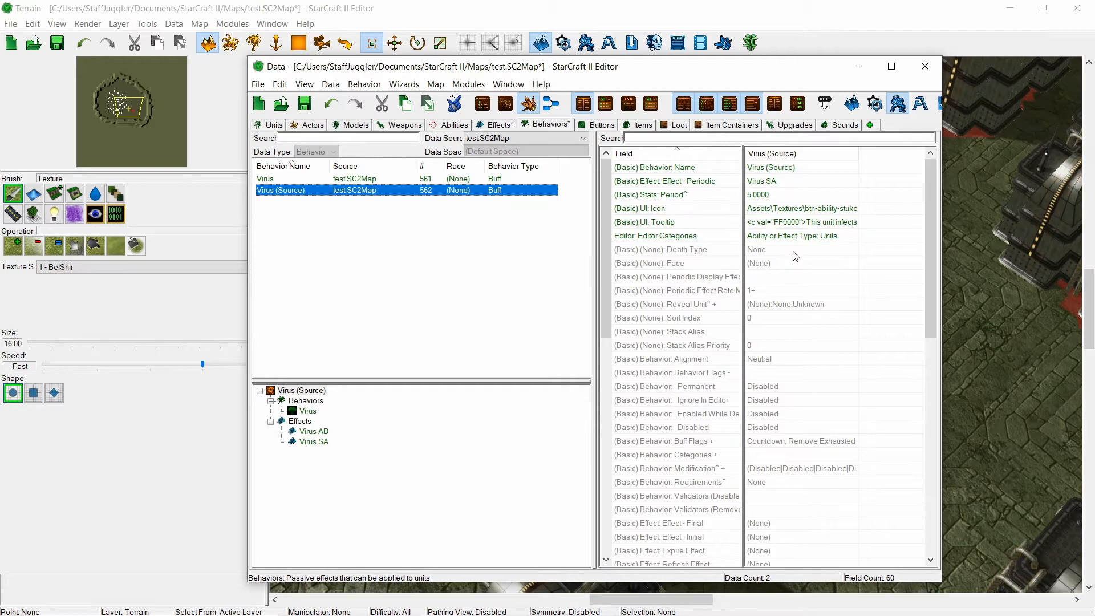
scroll(766, 411, down, 5)
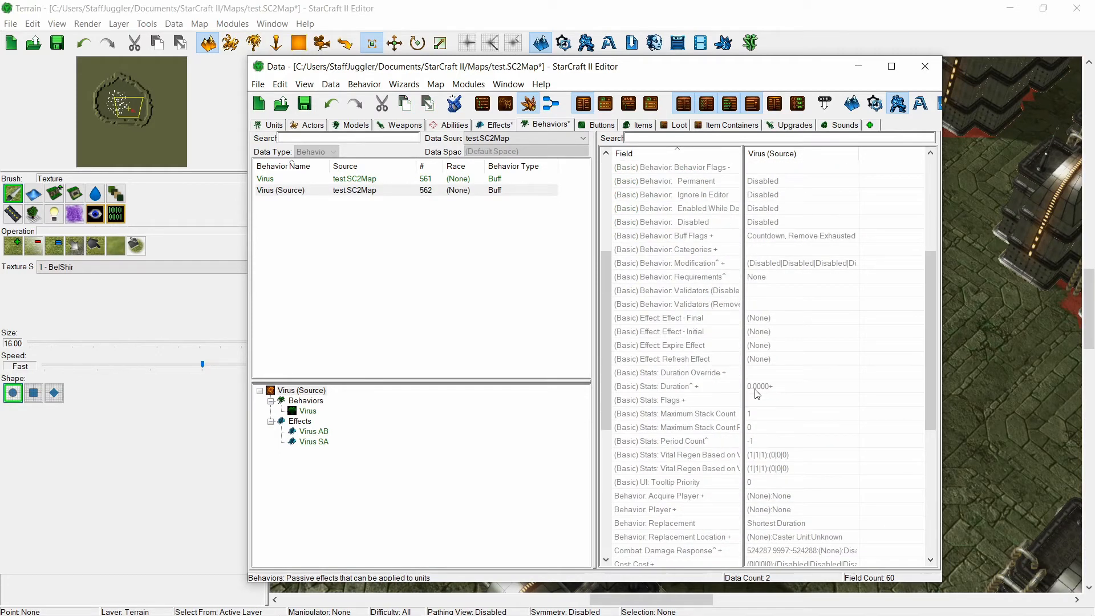
click(768, 387)
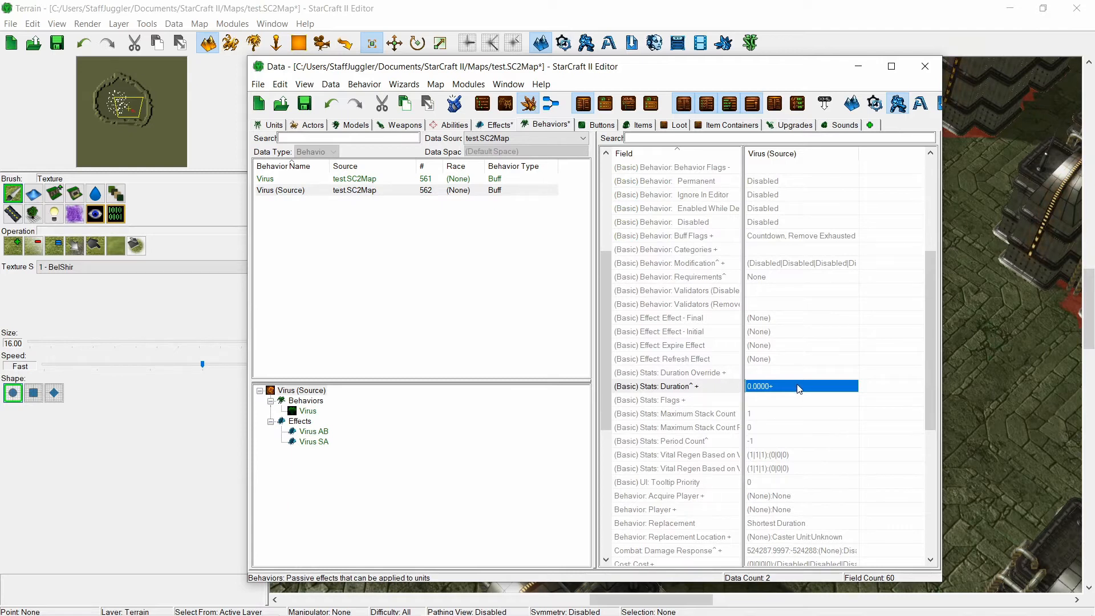
click(318, 180)
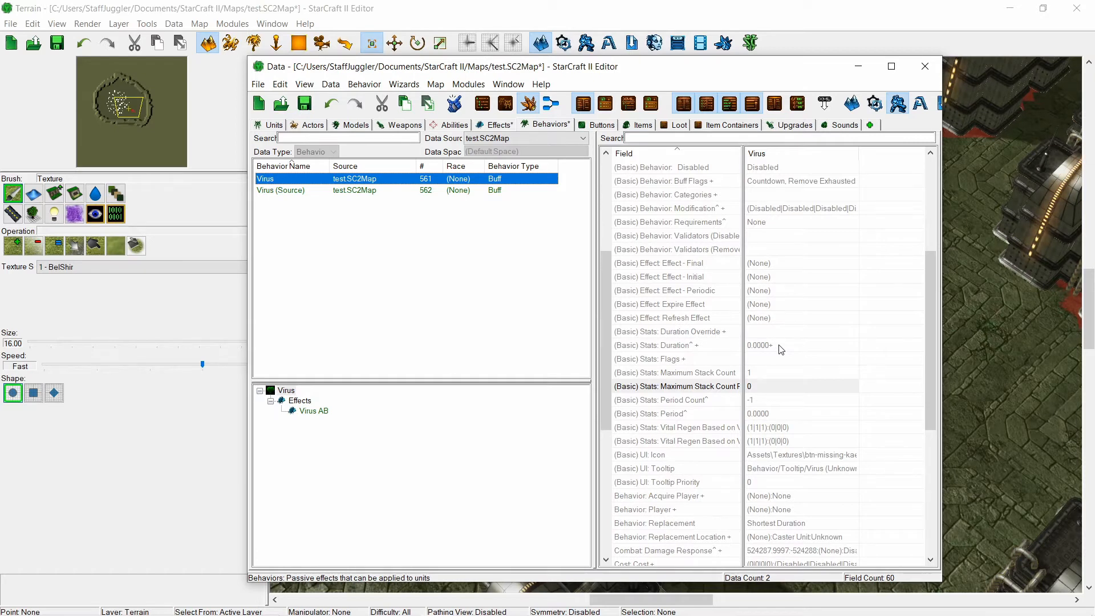
scroll(782, 345, down, 3)
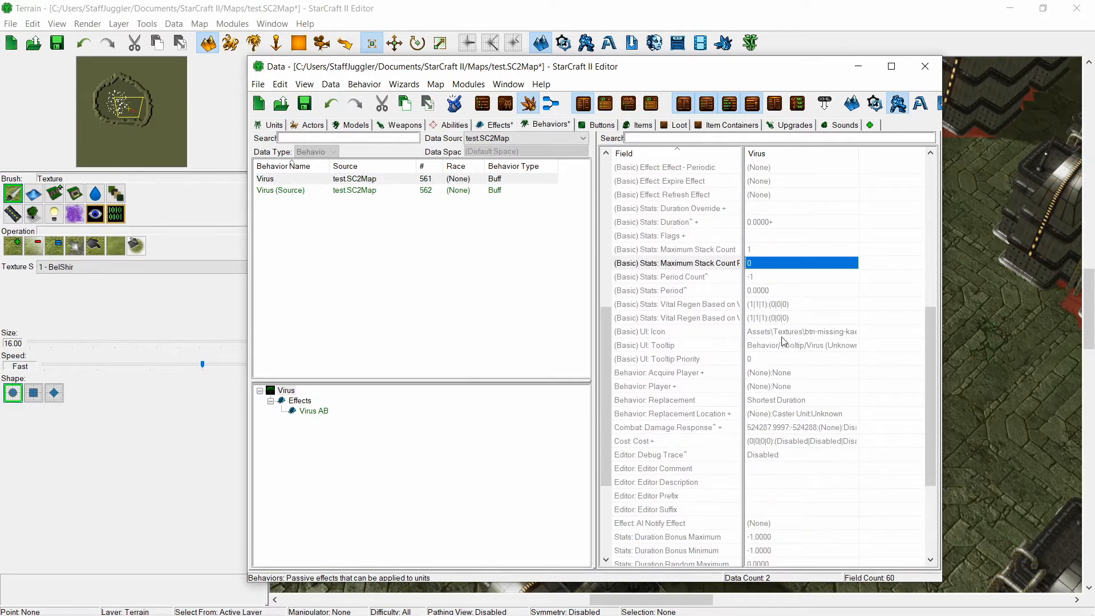
scroll(782, 341, up, 2)
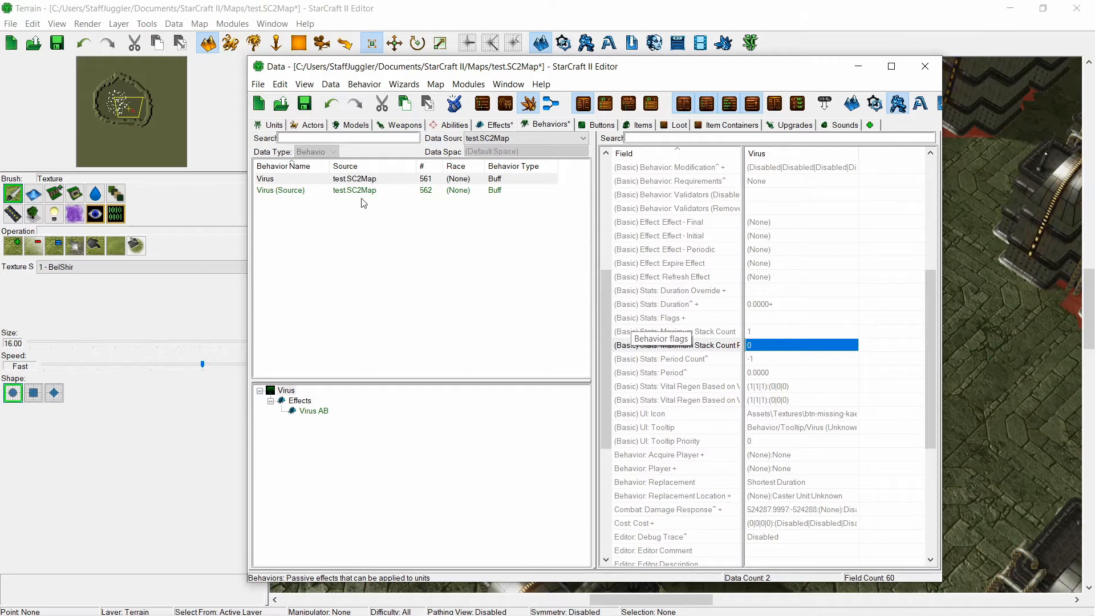
- Copy the icon of the Virus (Source) behavior to the icon field of the Virus behavior
click(387, 193)
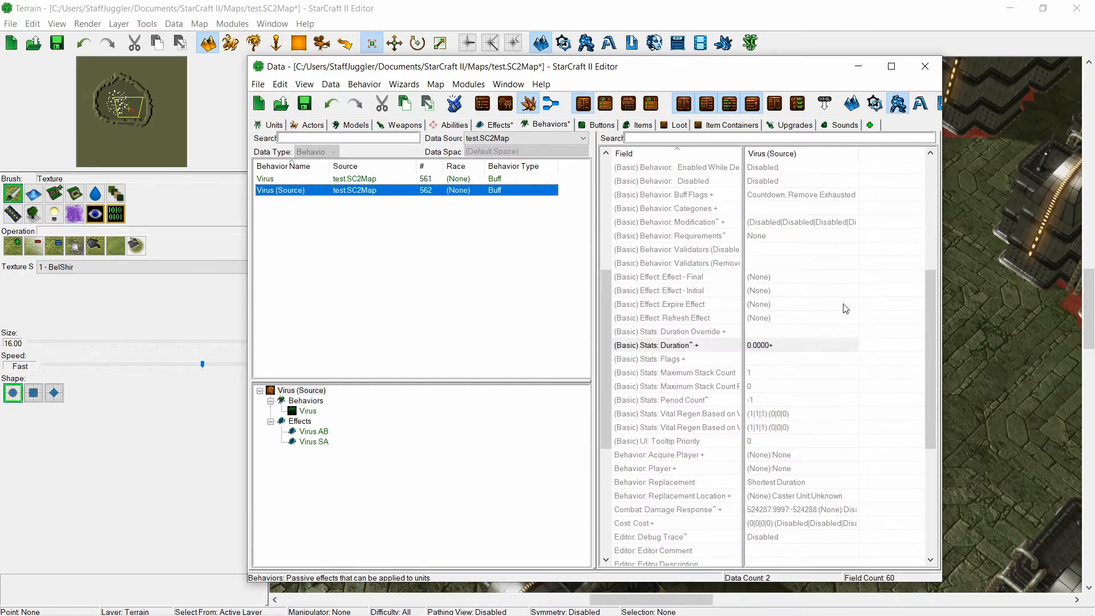
click(416, 179)
scroll(799, 342, down, 7)
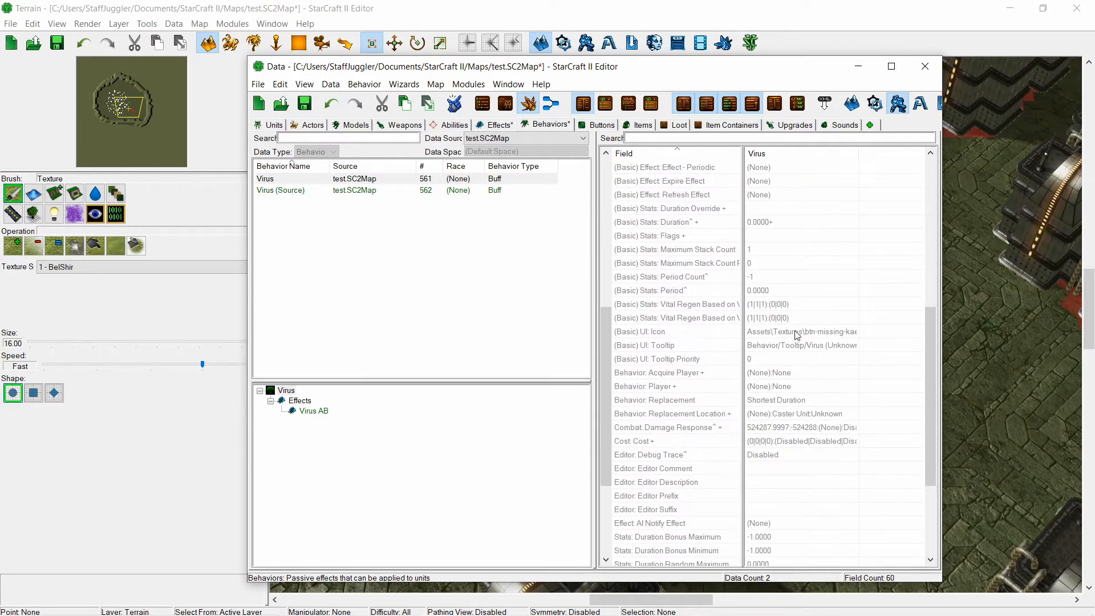
click(794, 333)
key(ctrl+v)
scroll(801, 299, up, 8)
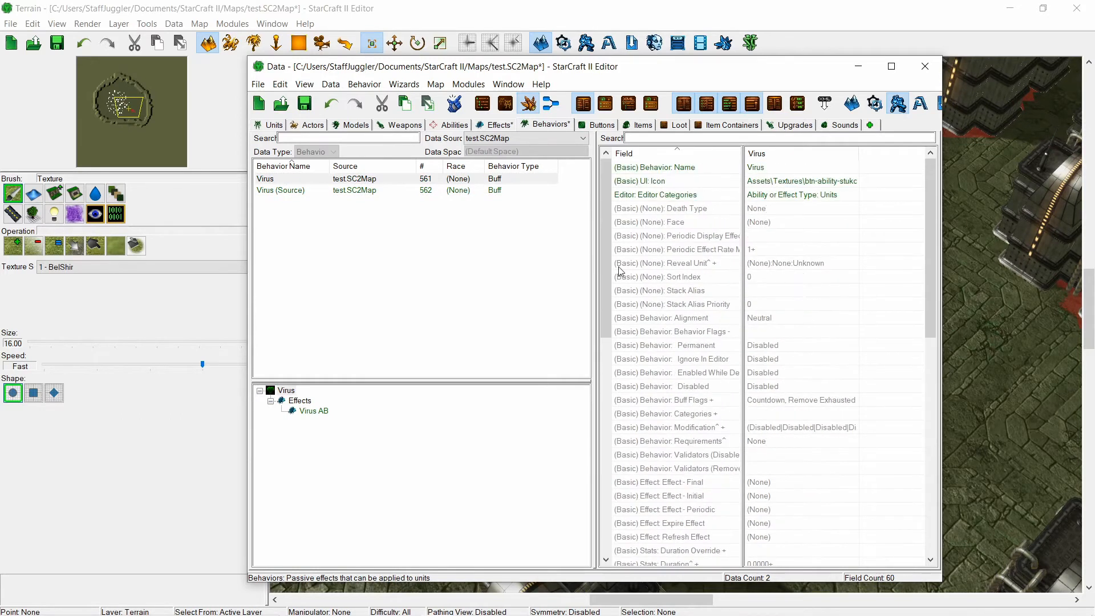
- Create a new effect named Virus Dmg with a suggested ID and the effect type Damage
click(495, 125)
right_click(401, 217)
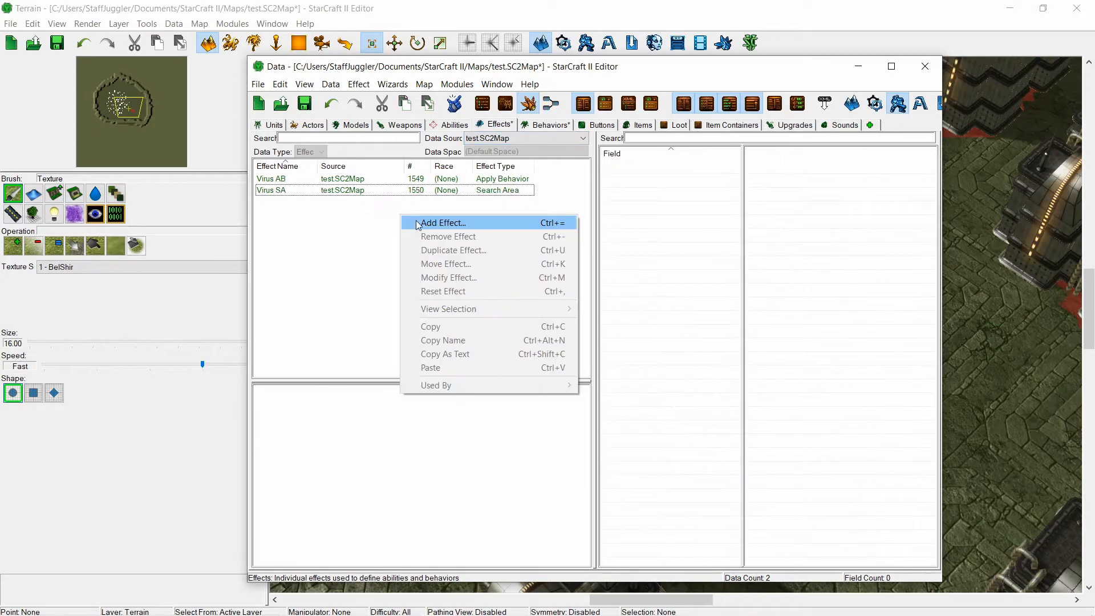
click(442, 223)
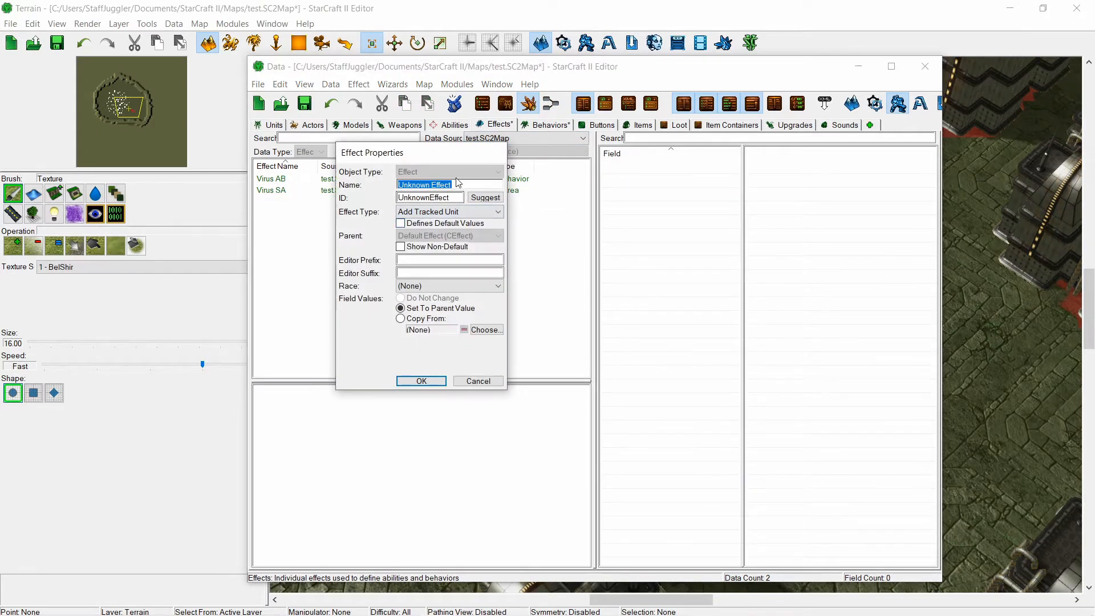
text(Virus)
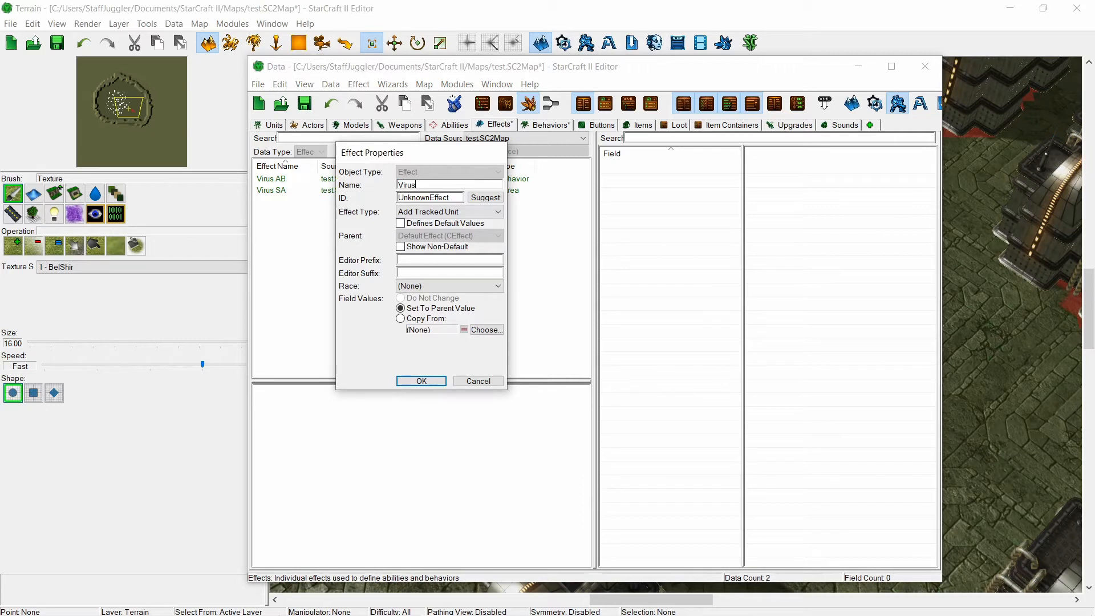
text( Dmg)
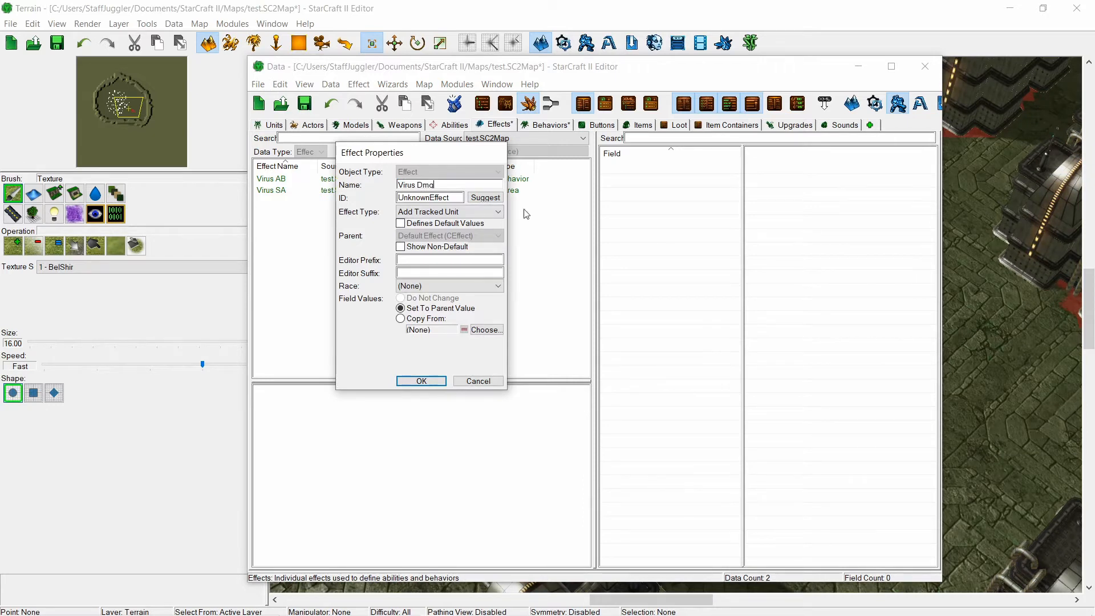
click(484, 197)
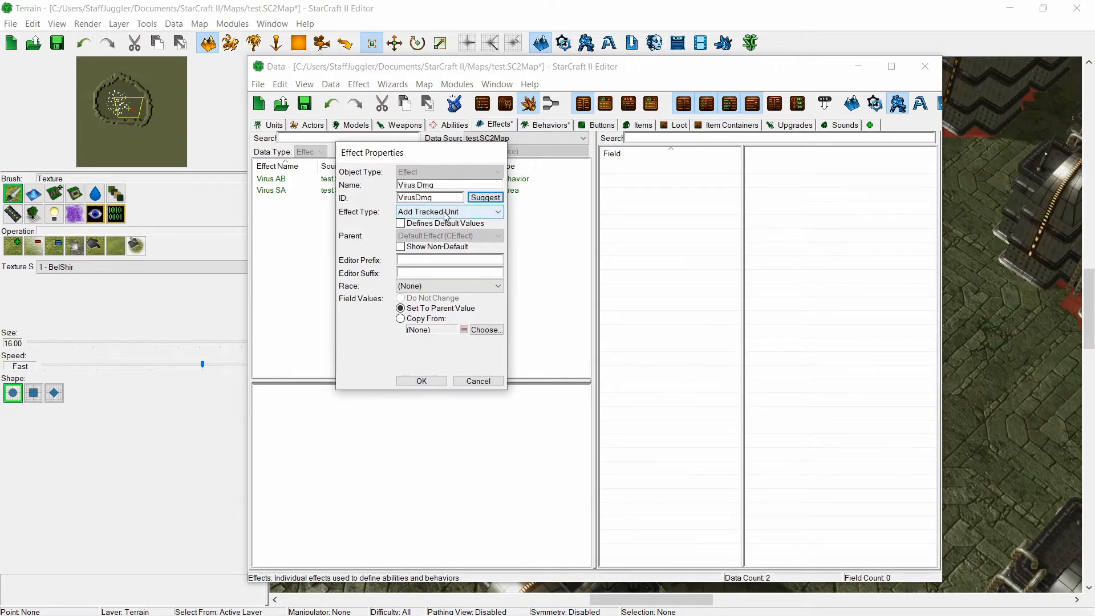
click(445, 216)
scroll(453, 236, down, 3)
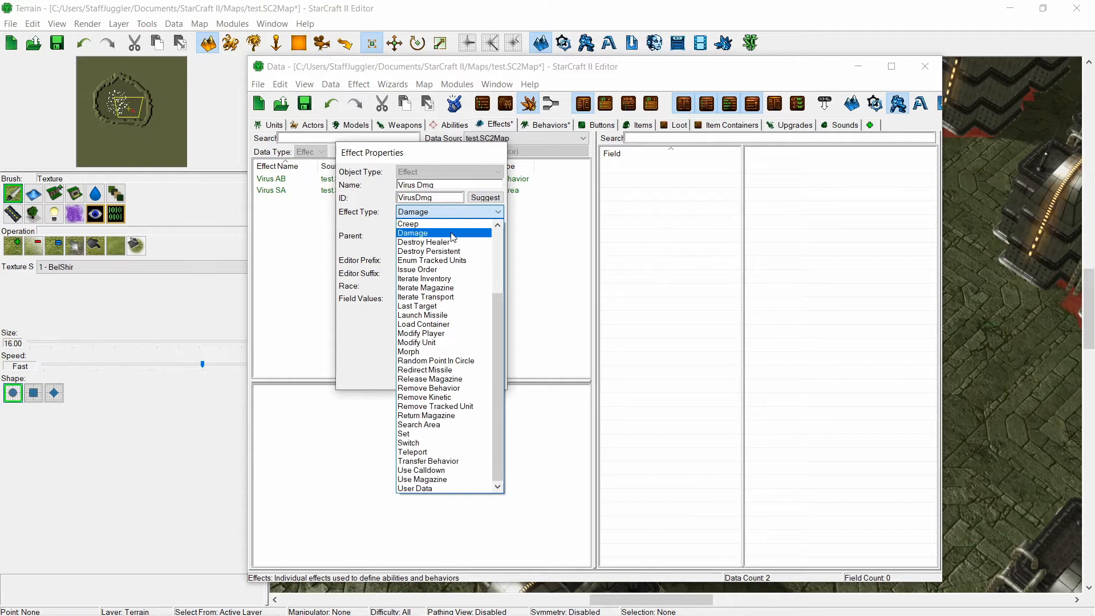
click(454, 234)
click(425, 378)
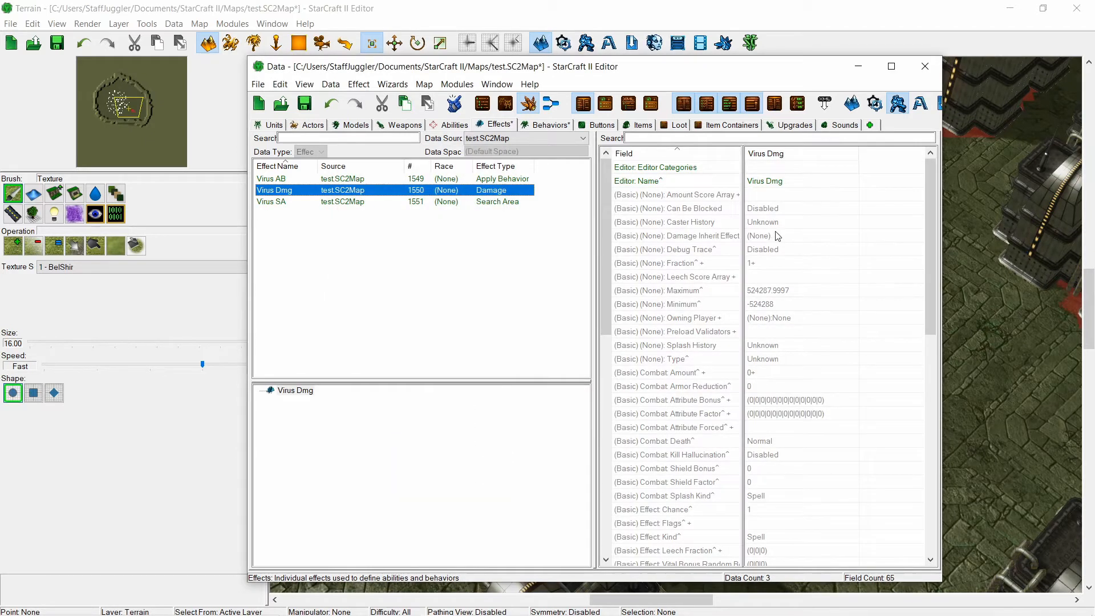
- Set the combat Amount of the Virus Dmg effect to 3
scroll(786, 372, down, 2)
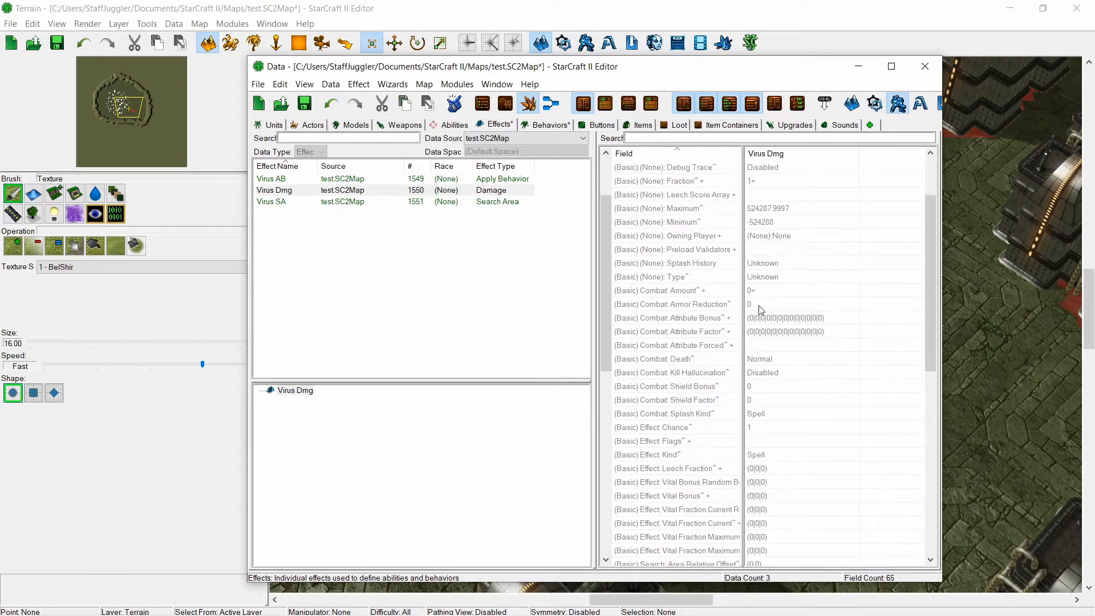
double_click(761, 293)
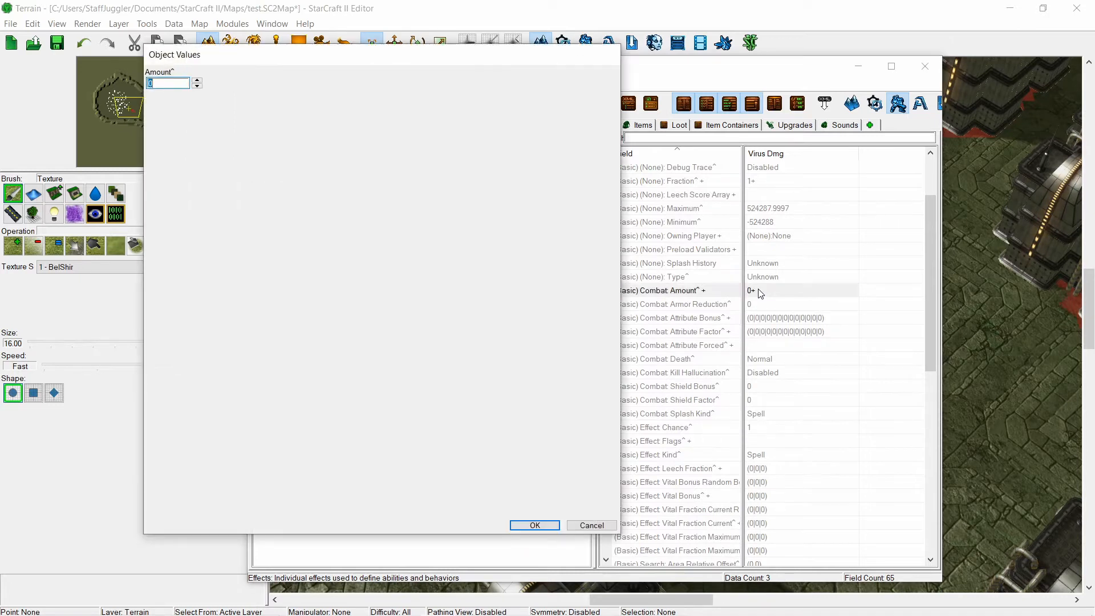
text(3)
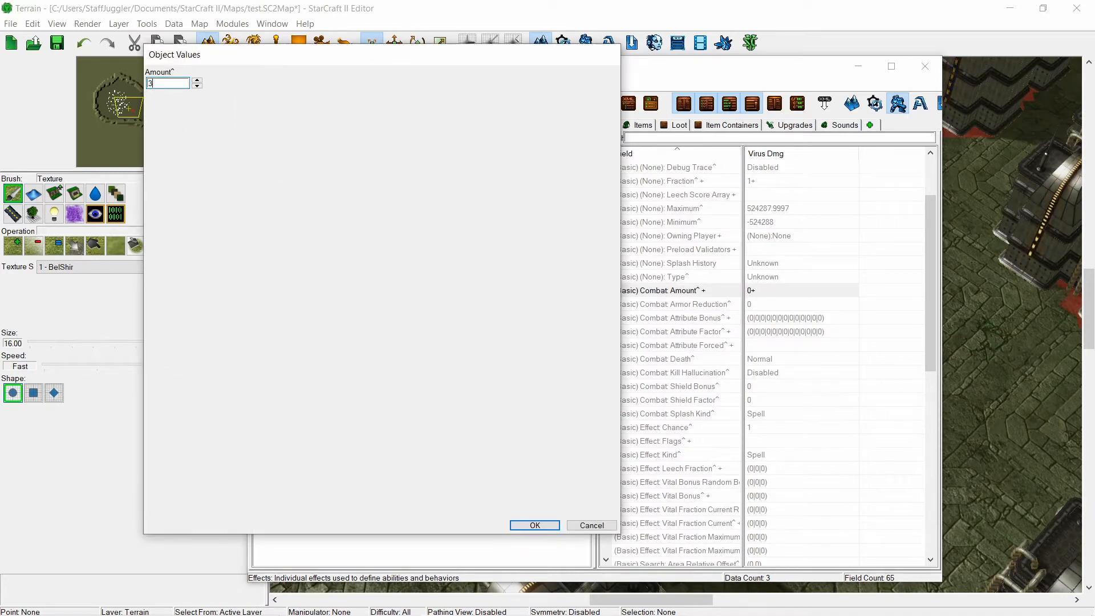
key(Return)
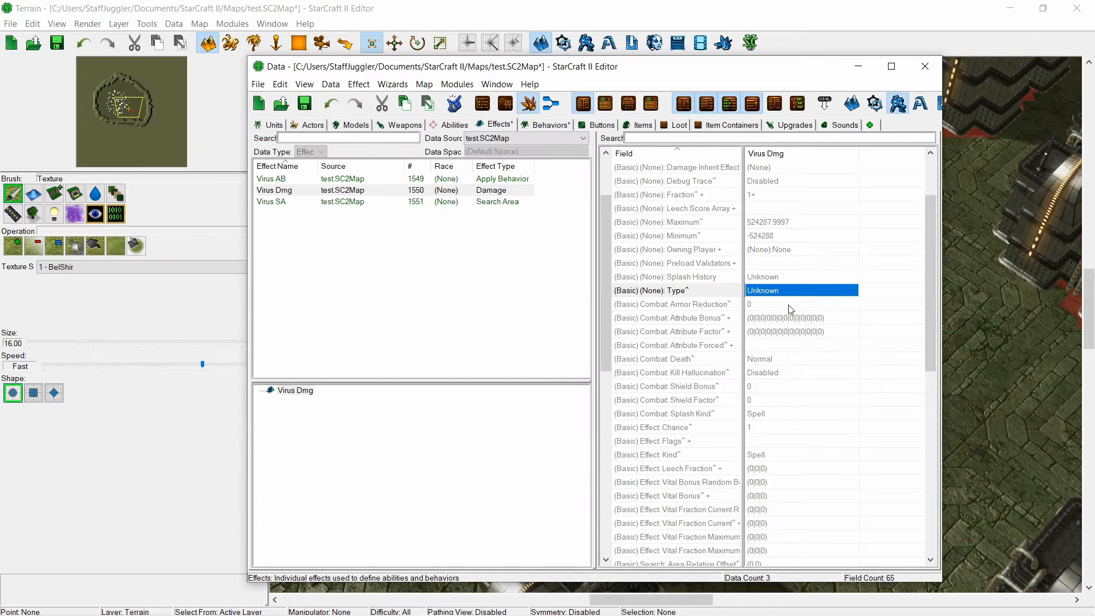
- Examine the available Kind options of the Virus Dmg effect, keeping Spell
click(759, 455)
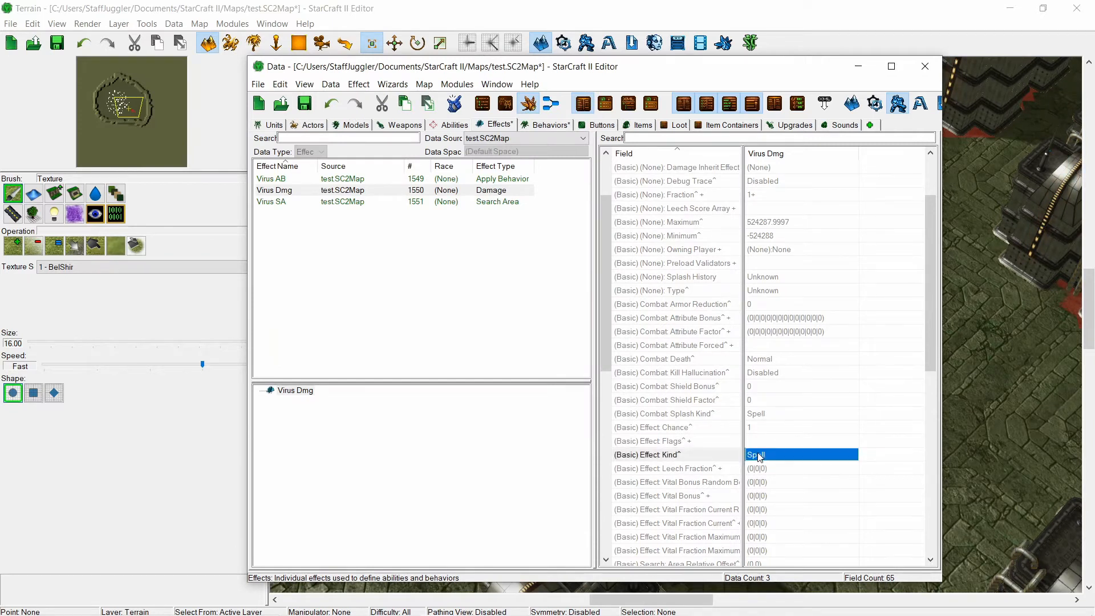
double_click(759, 455)
click(180, 86)
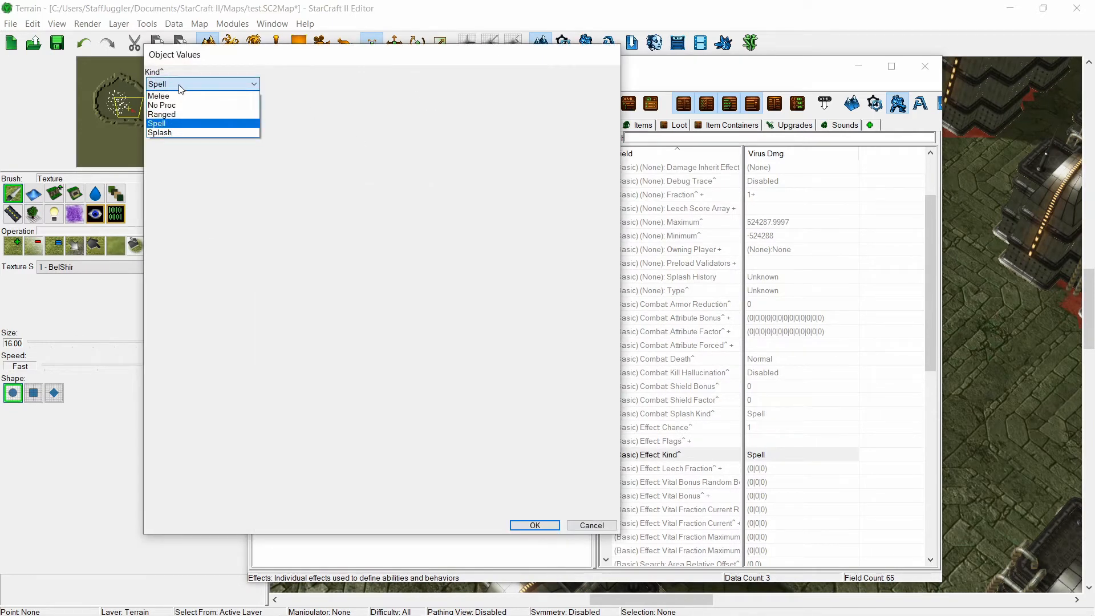
click(179, 86)
click(535, 526)
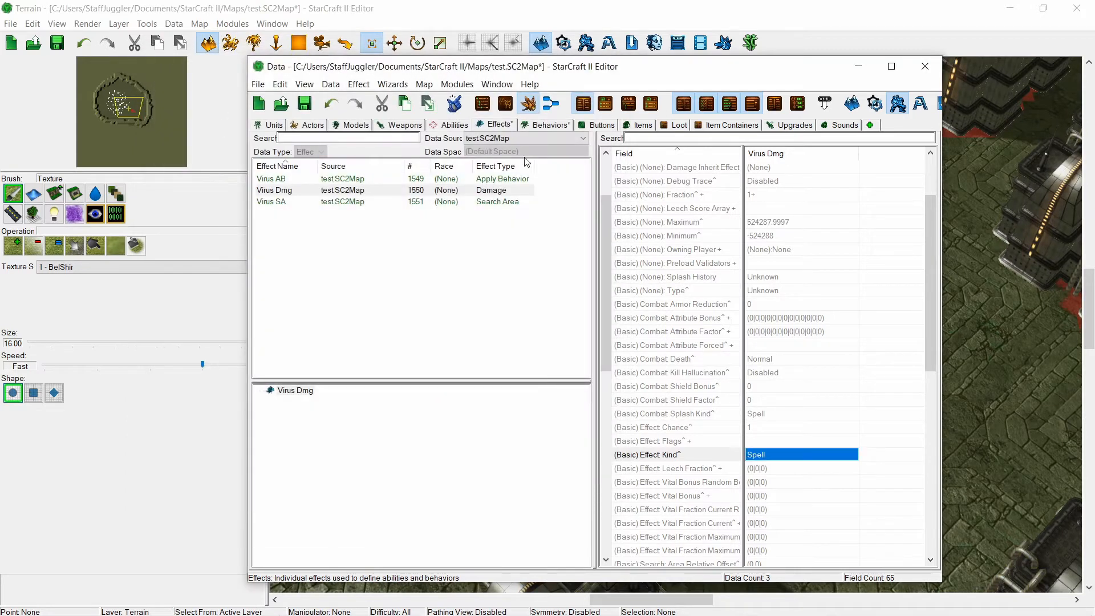
- Assign Virus Dmg as the periodic effect of the Virus behavior
click(549, 124)
click(346, 180)
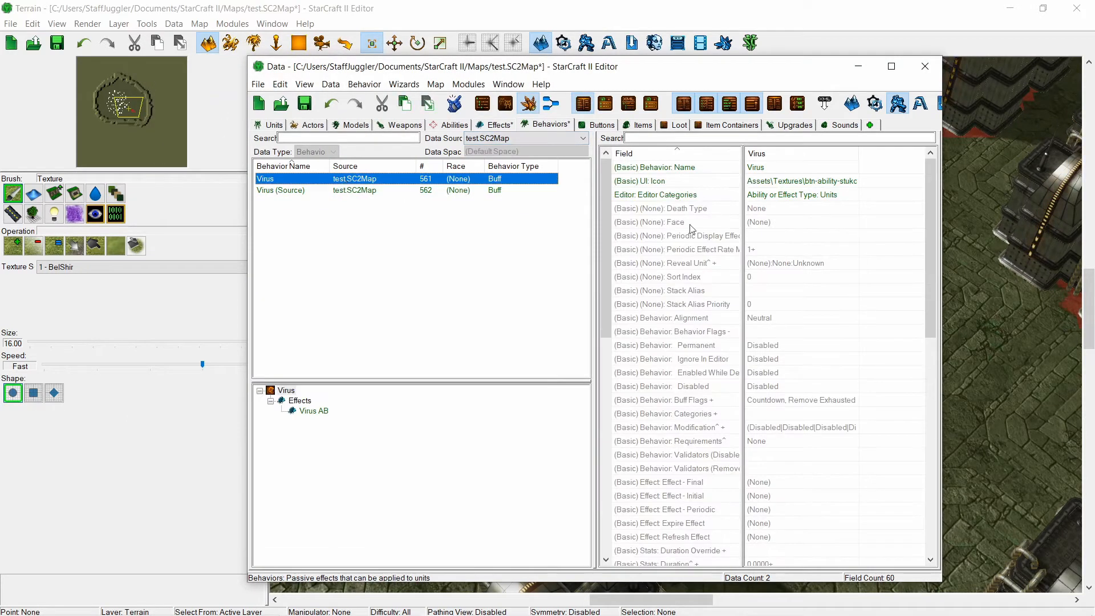
click(741, 138)
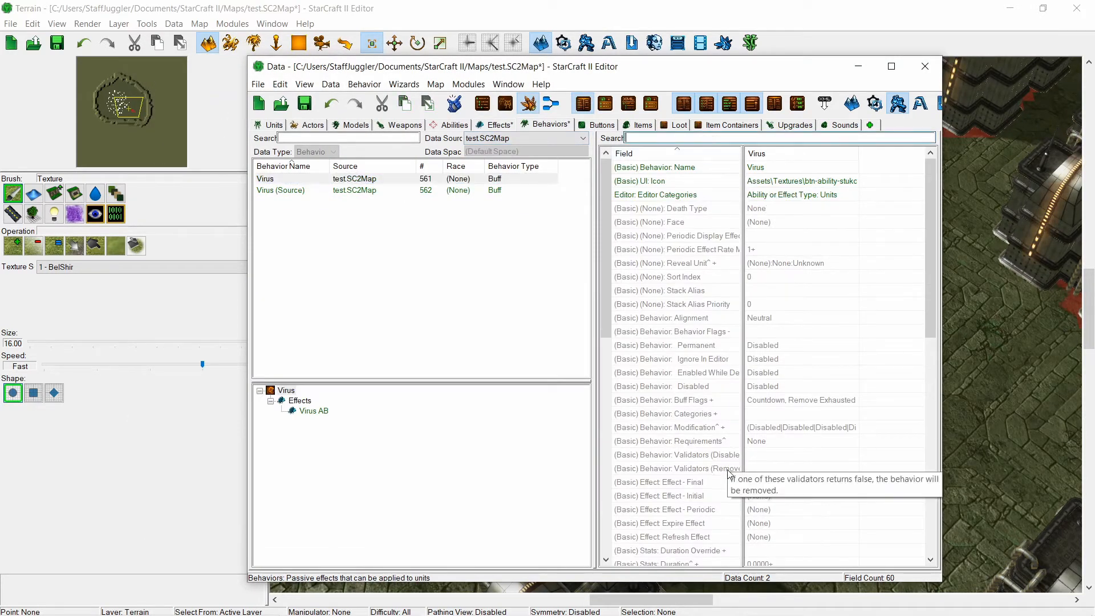
double_click(798, 510)
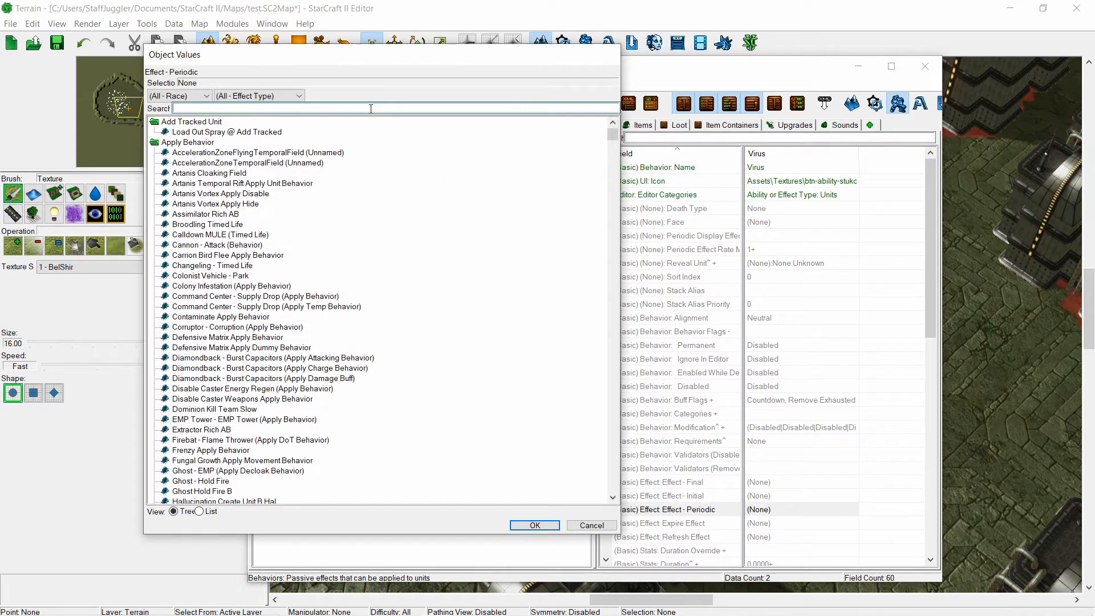
text(virus dm)
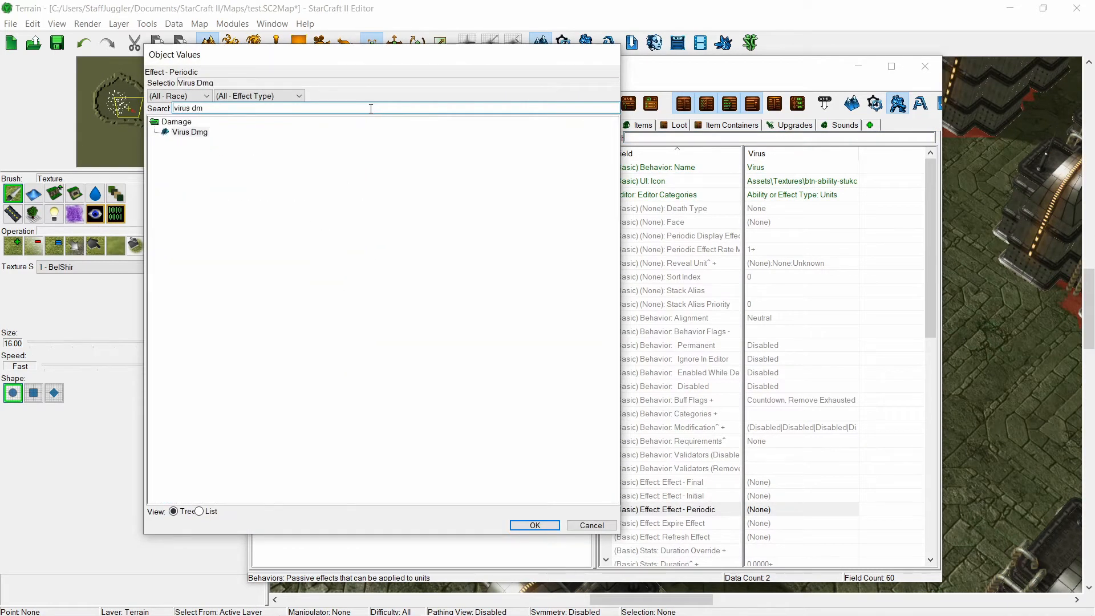
key(Return)
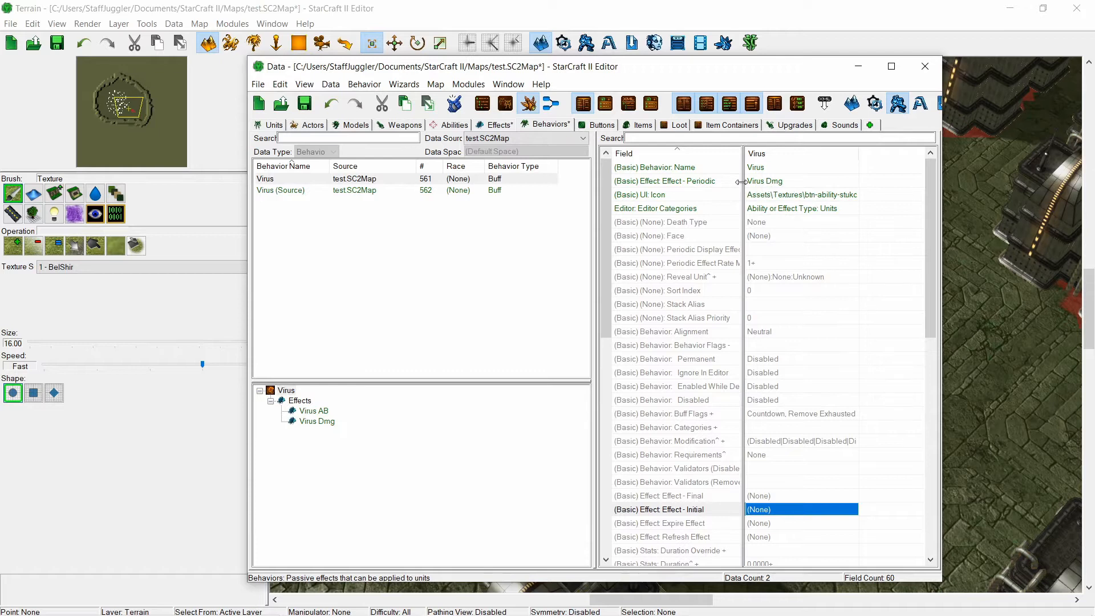
- Set the Period of the Virus behavior to 1
scroll(855, 336, down, 3)
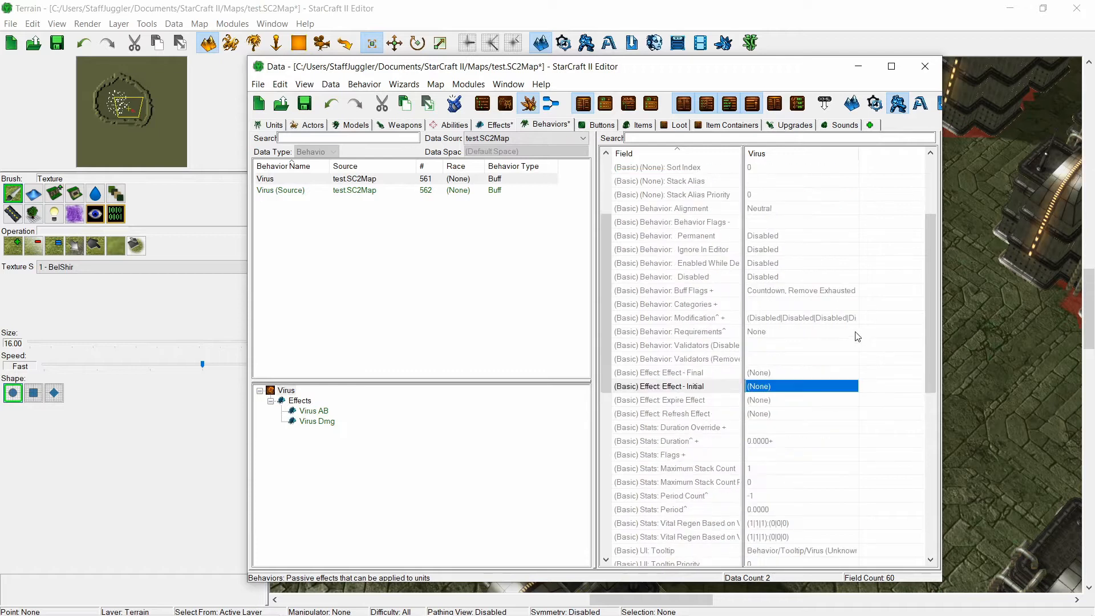
double_click(756, 509)
text(1)
key(Return)
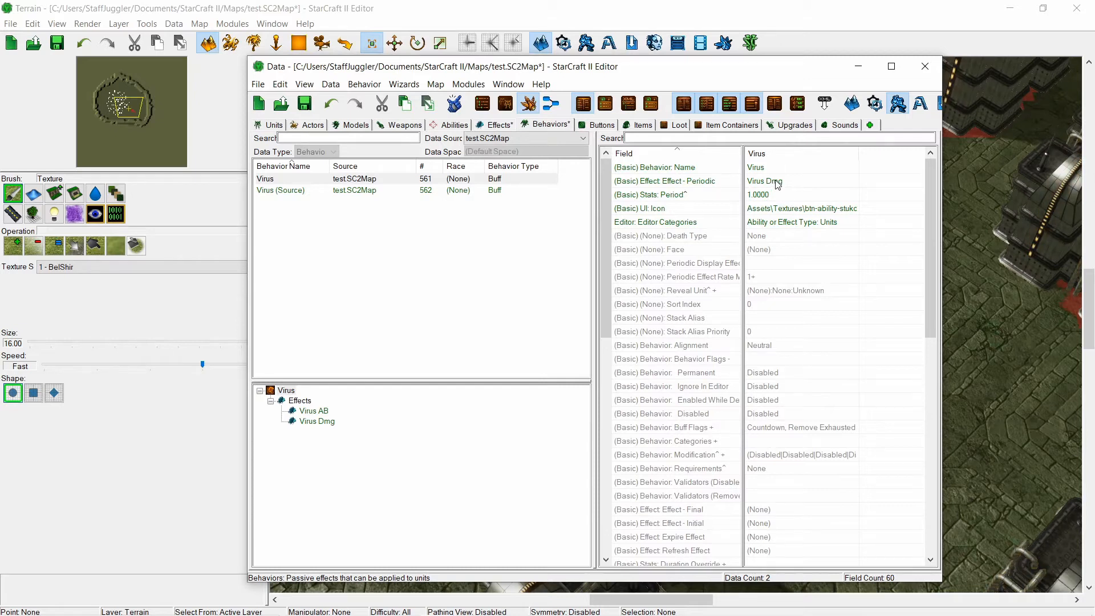
- Examine the impact location of the linked Virus Dmg effect and the stats and player fields of the Virus behavior
click(317, 421)
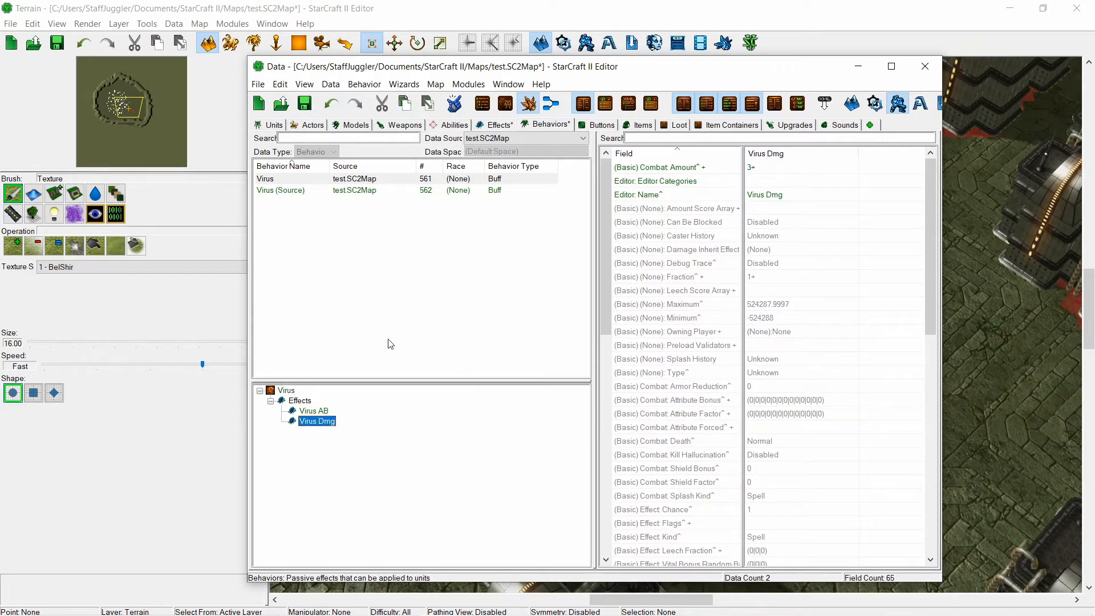
scroll(796, 263, down, 6)
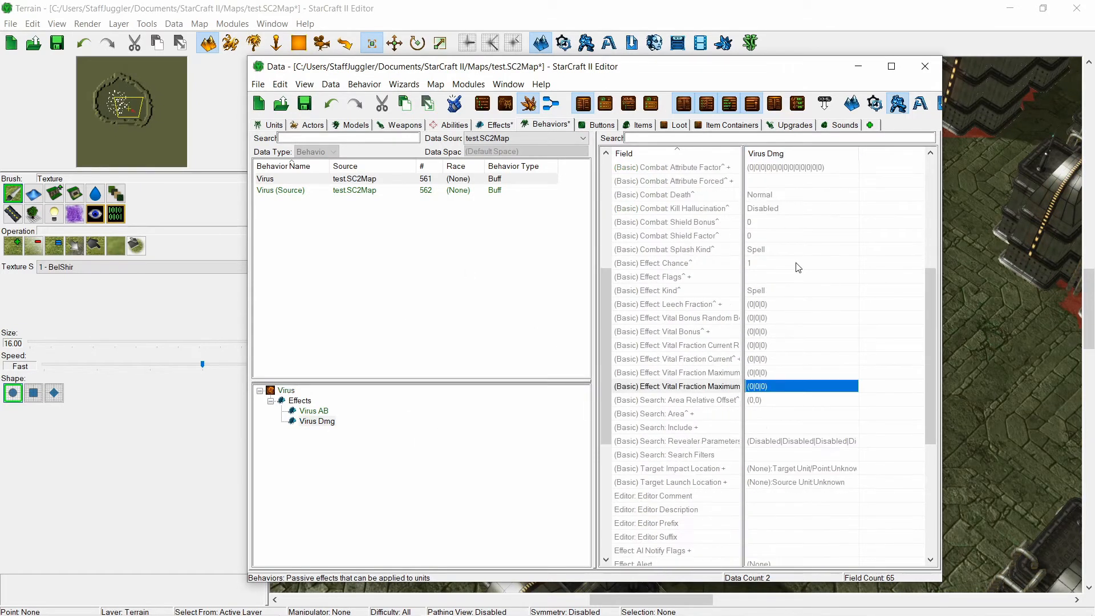
double_click(820, 470)
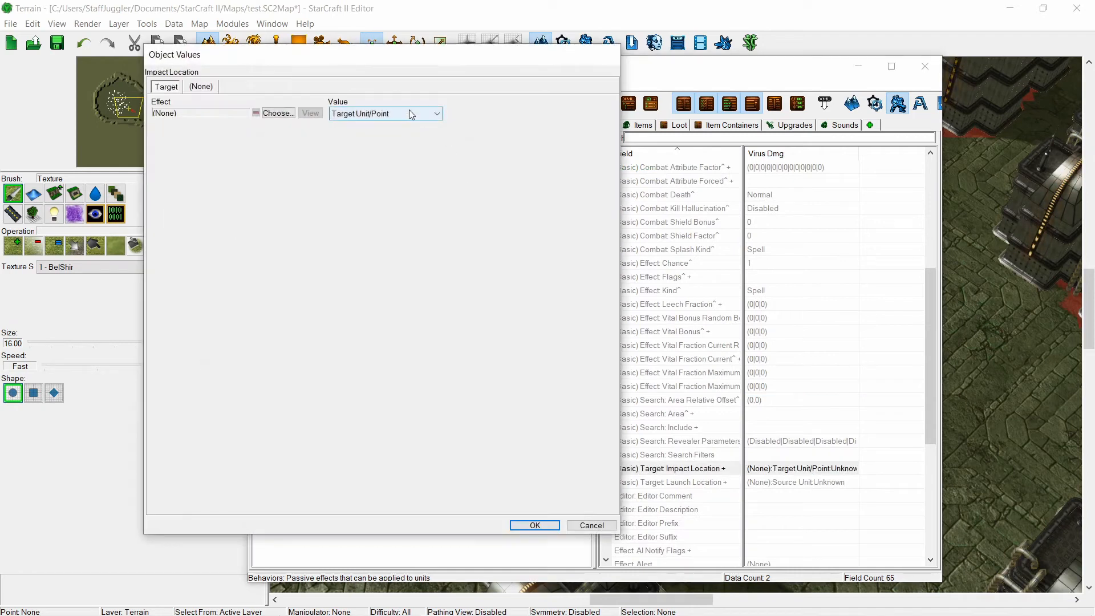
click(592, 524)
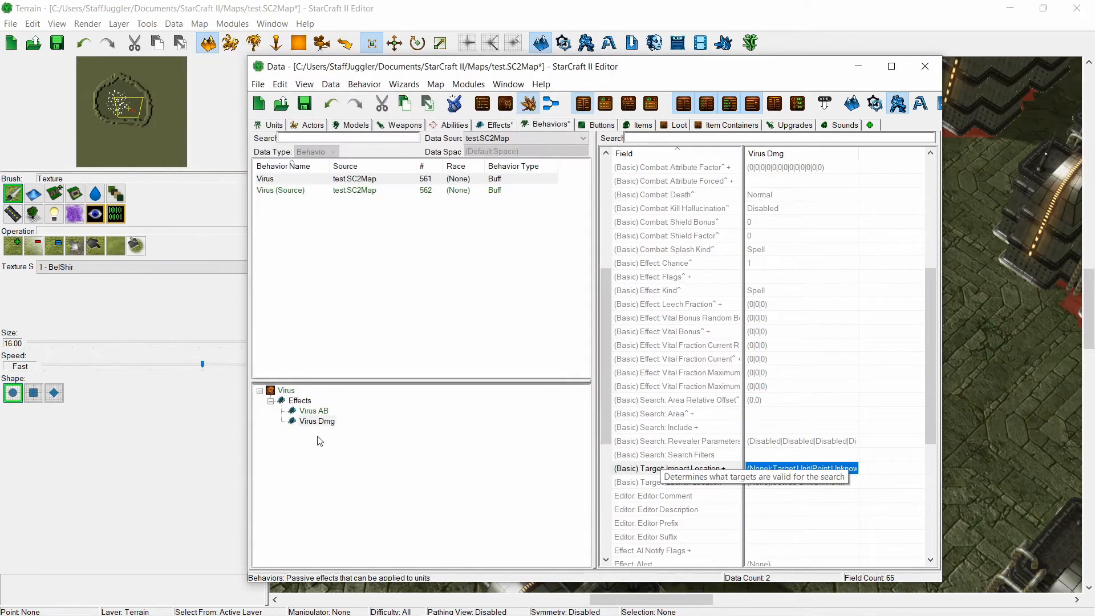
click(286, 390)
scroll(782, 305, down, 1)
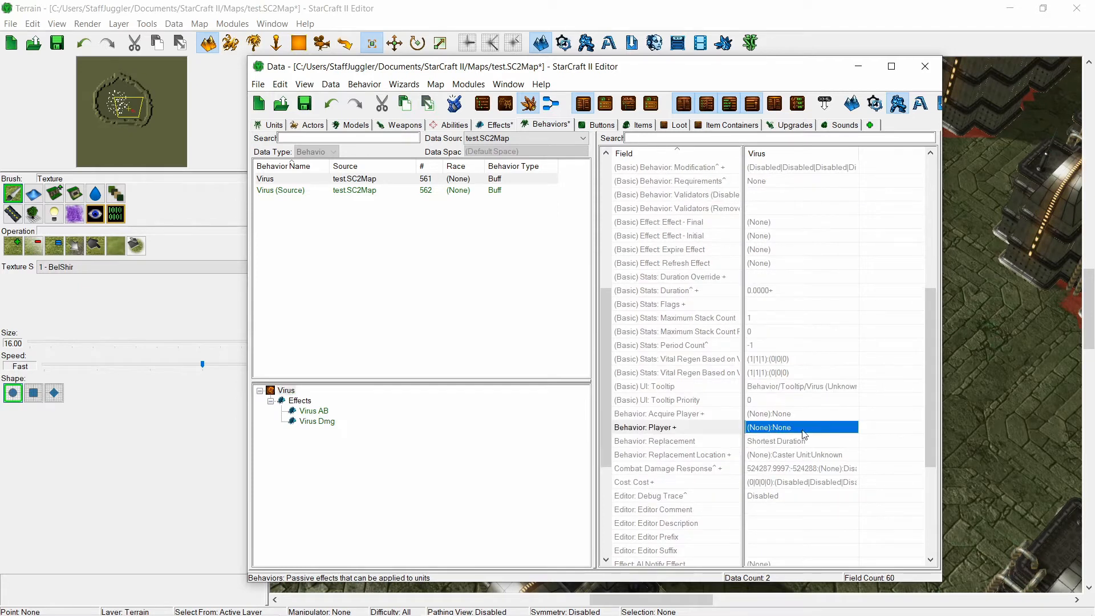
scroll(777, 239, up, 7)
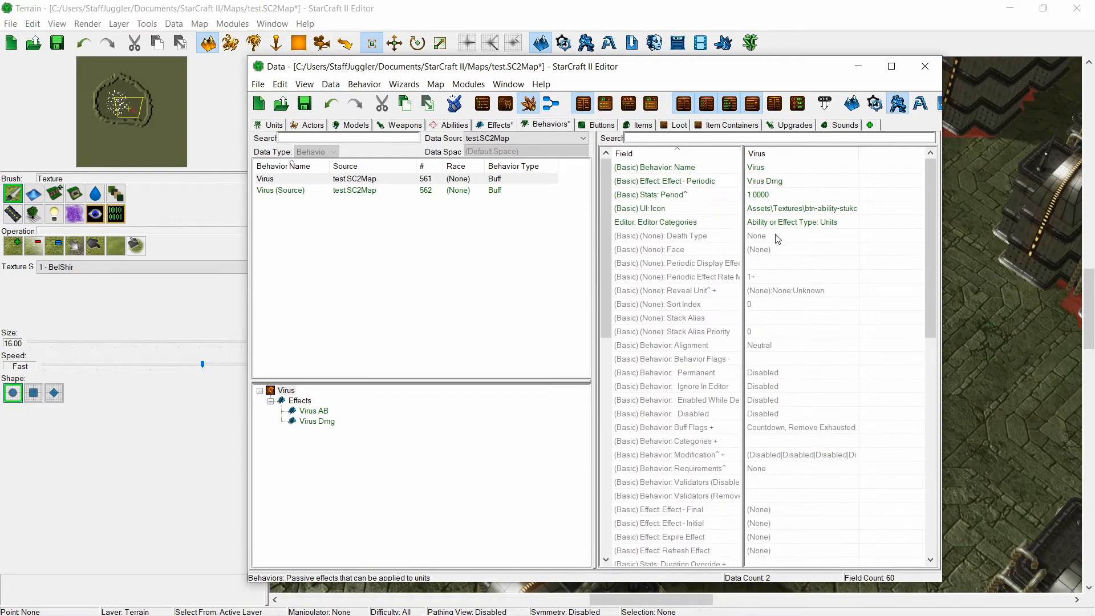
- Set the Movement Speed Multiplier in the Virus behavior's Modification to .81 and save the modification
click(804, 455)
double_click(766, 460)
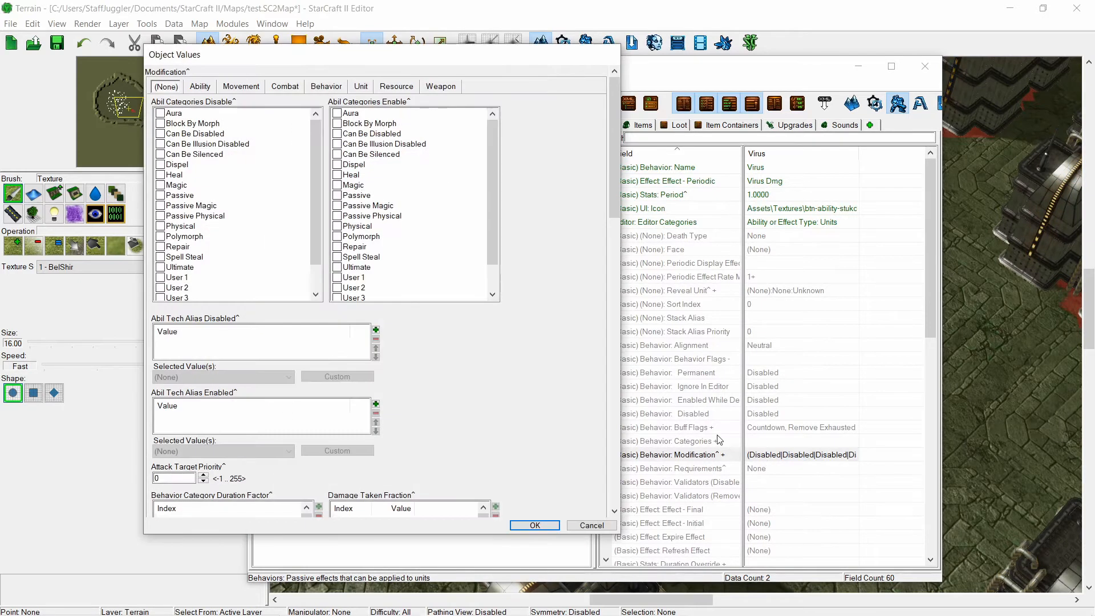
click(249, 90)
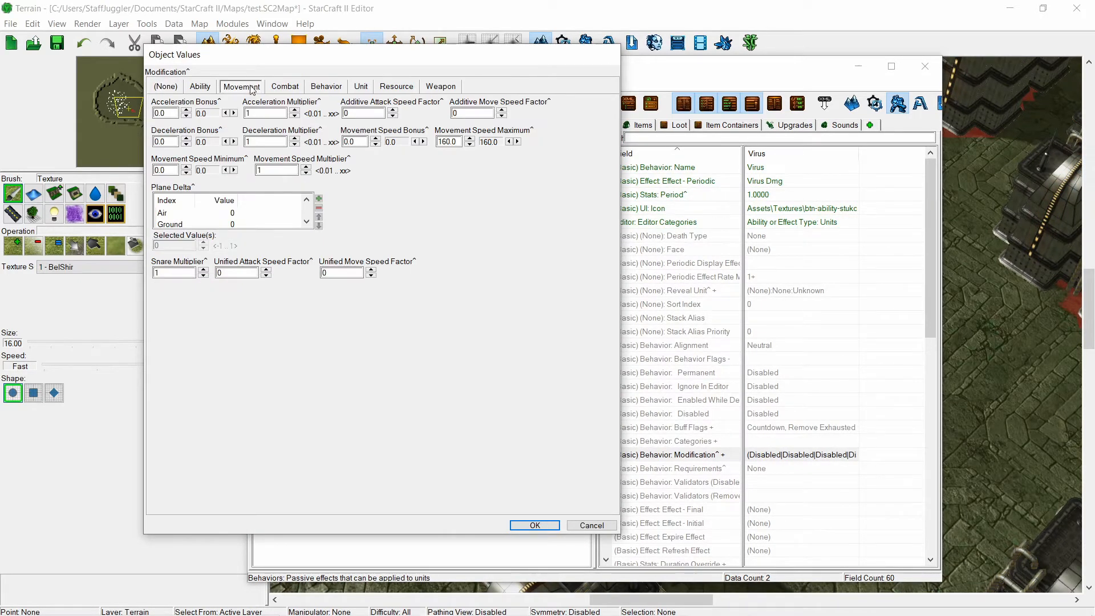
double_click(260, 170)
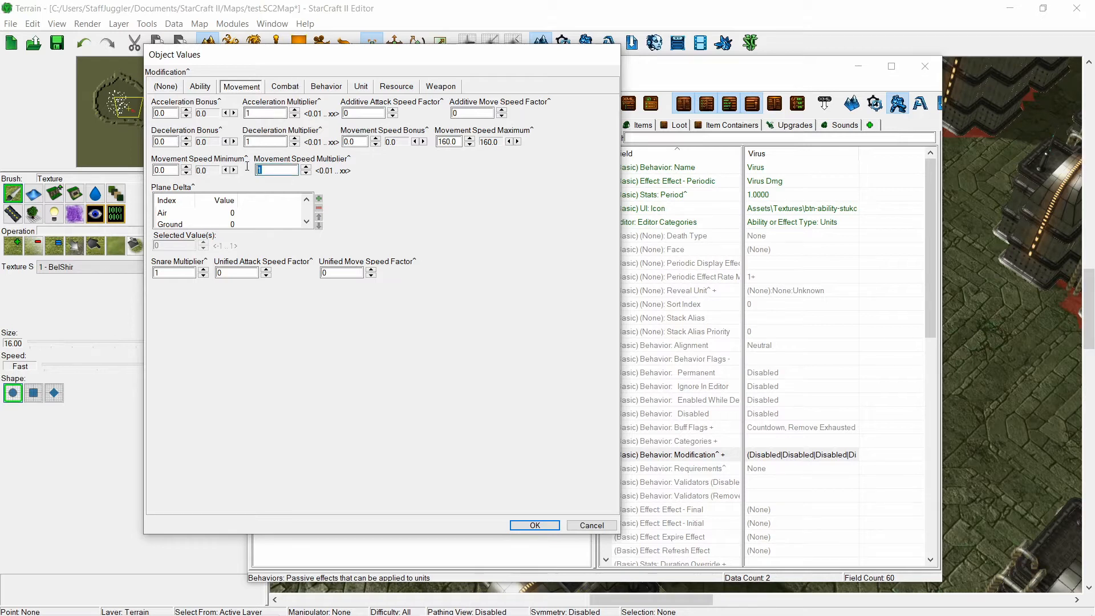
key(BackSpace)
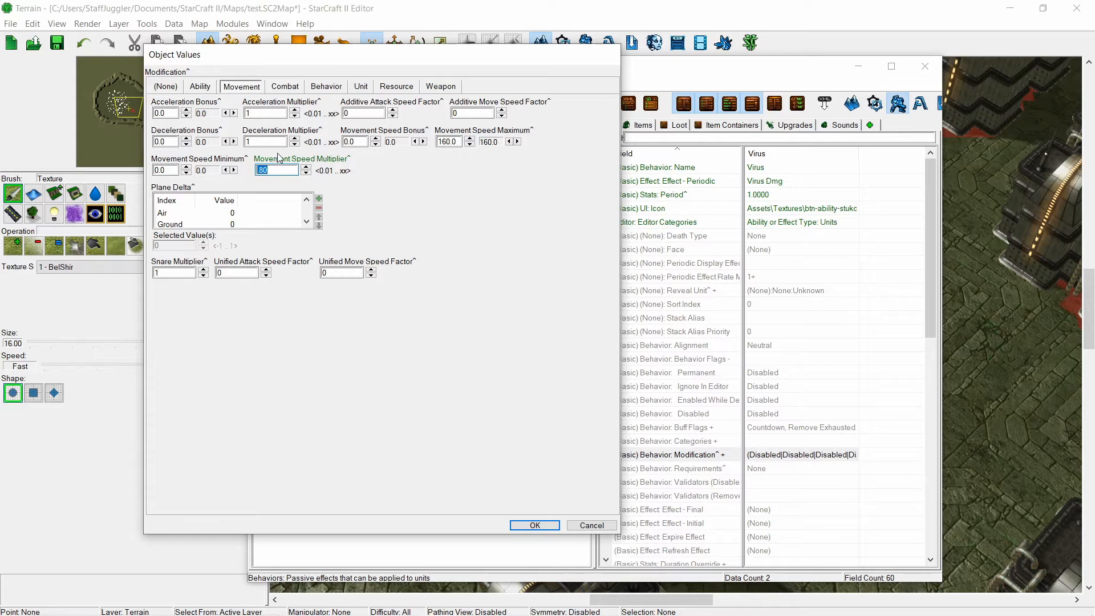
text(1)
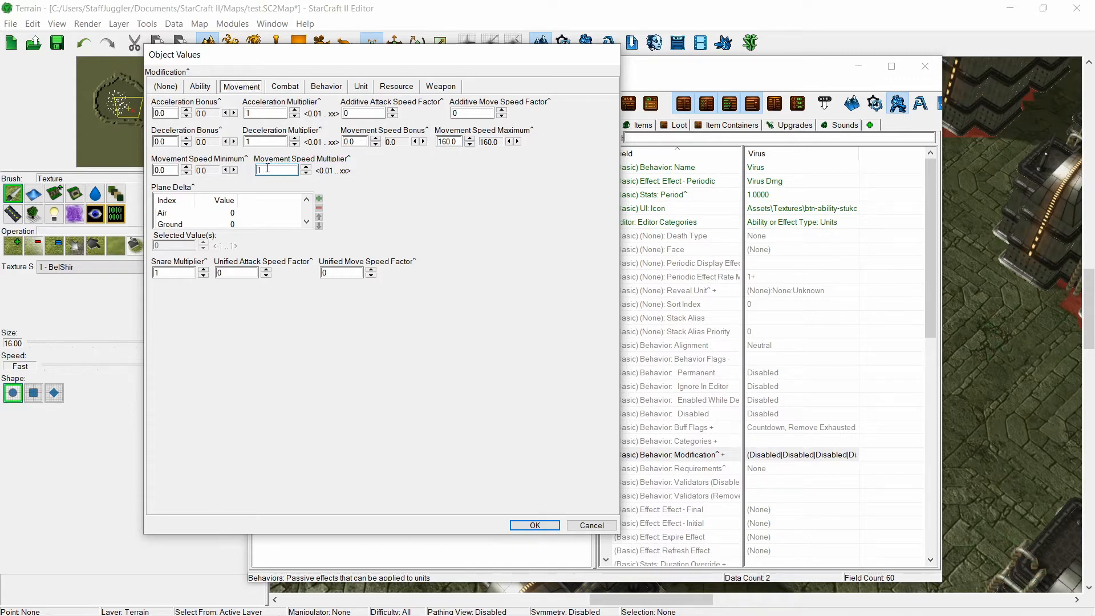
text(60)
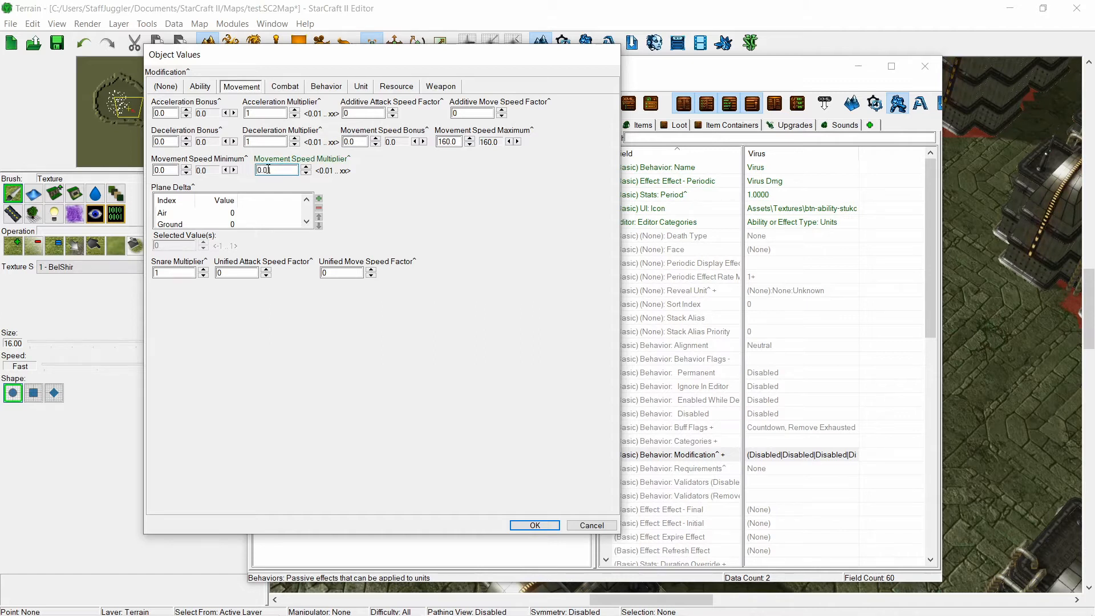
drag(268, 169, 247, 168)
text(.8)
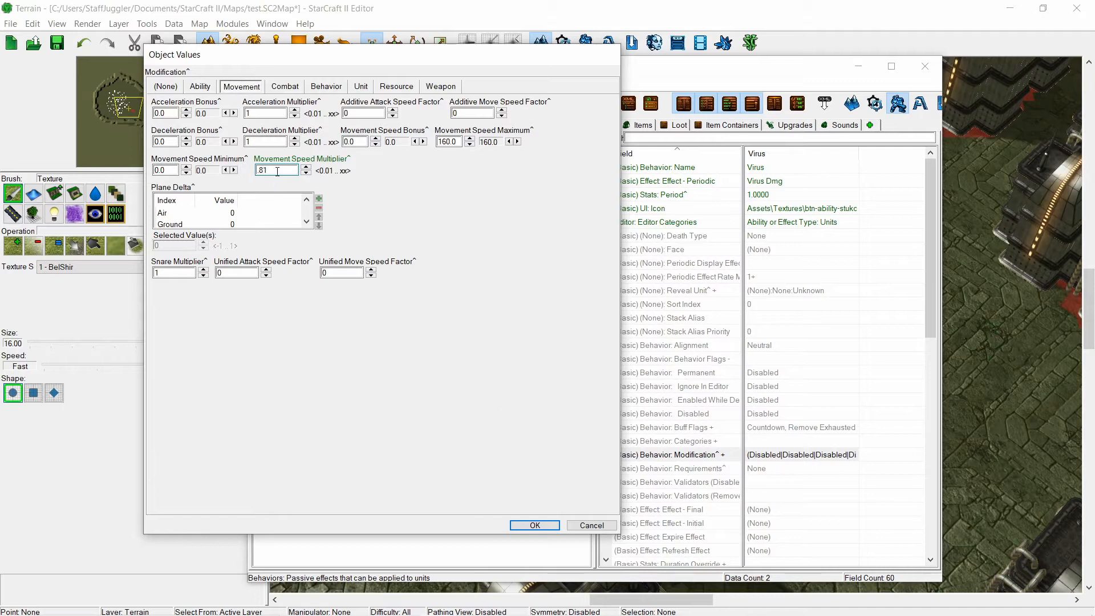
click(534, 525)
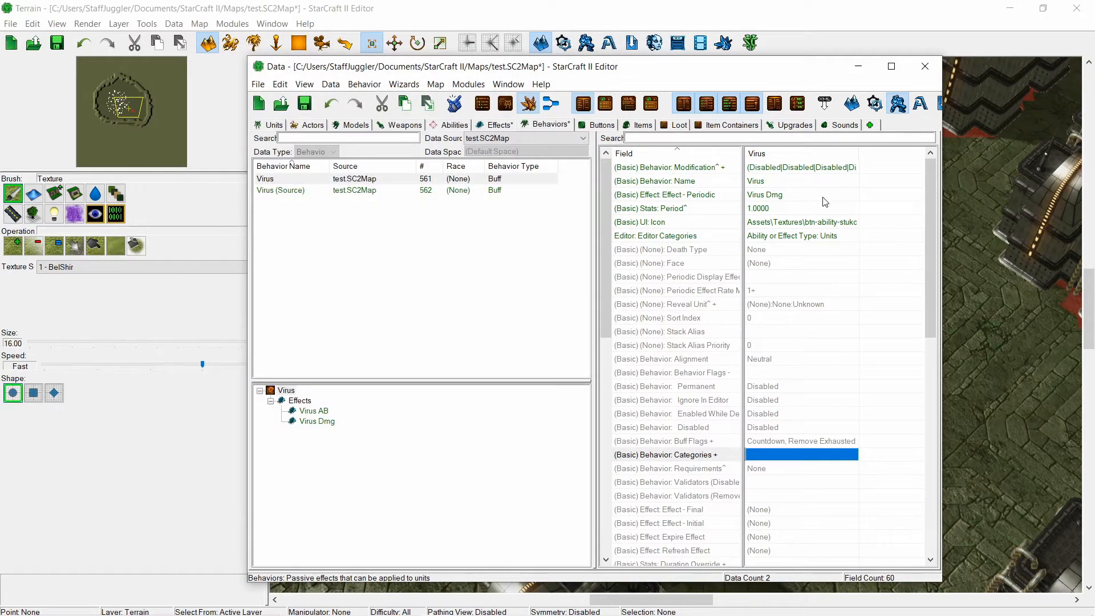
- Try Duration values of 300 and 120 for the Virus behavior
drag(928, 217, 926, 314)
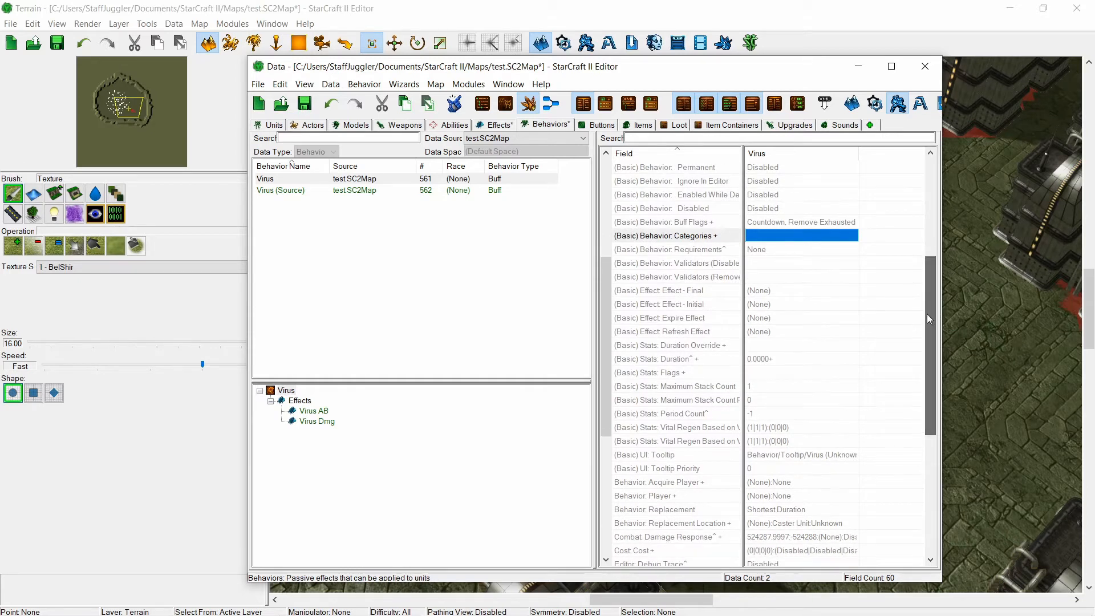
double_click(777, 359)
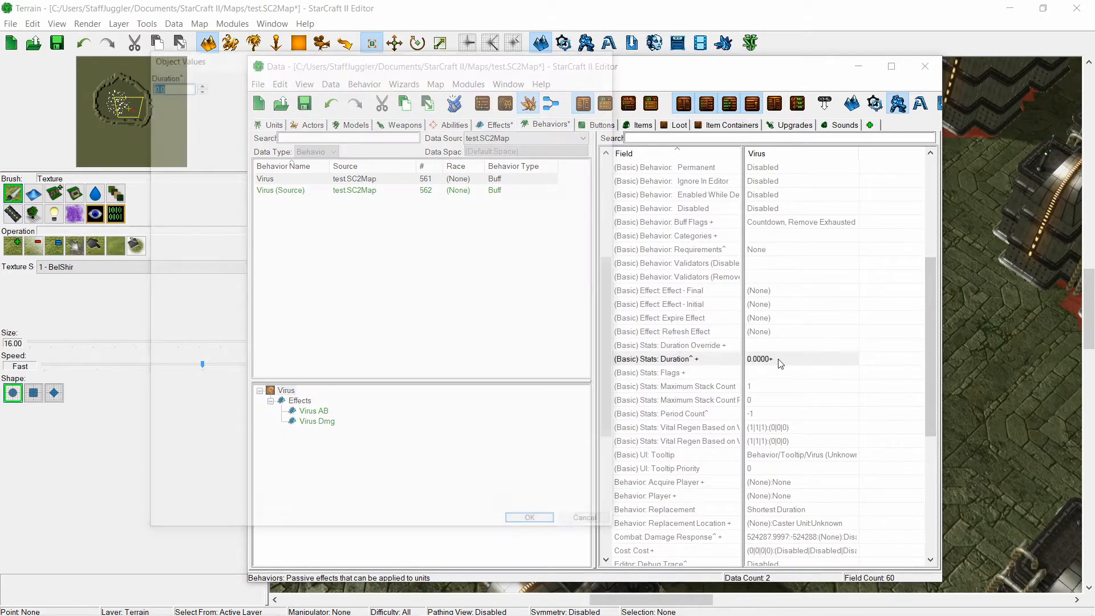
text(3)
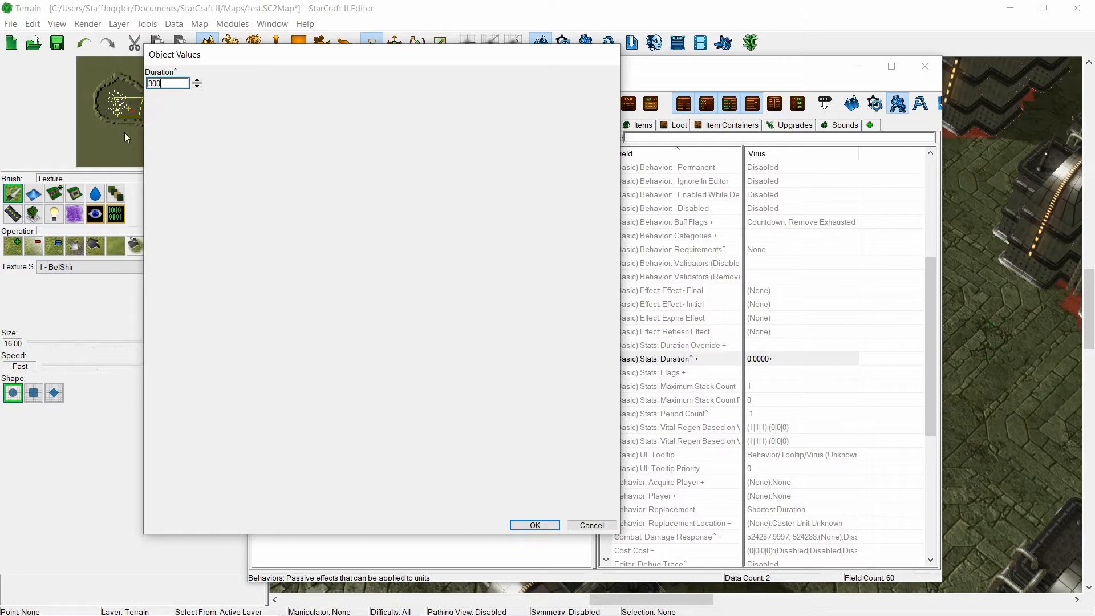
double_click(165, 83)
text(120)
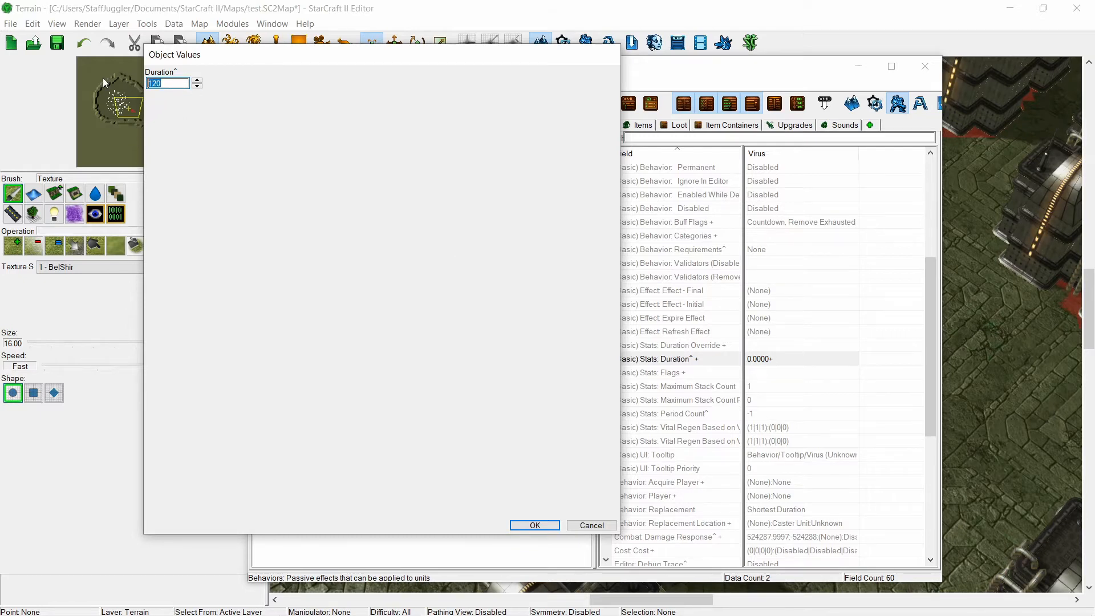
key(Return)
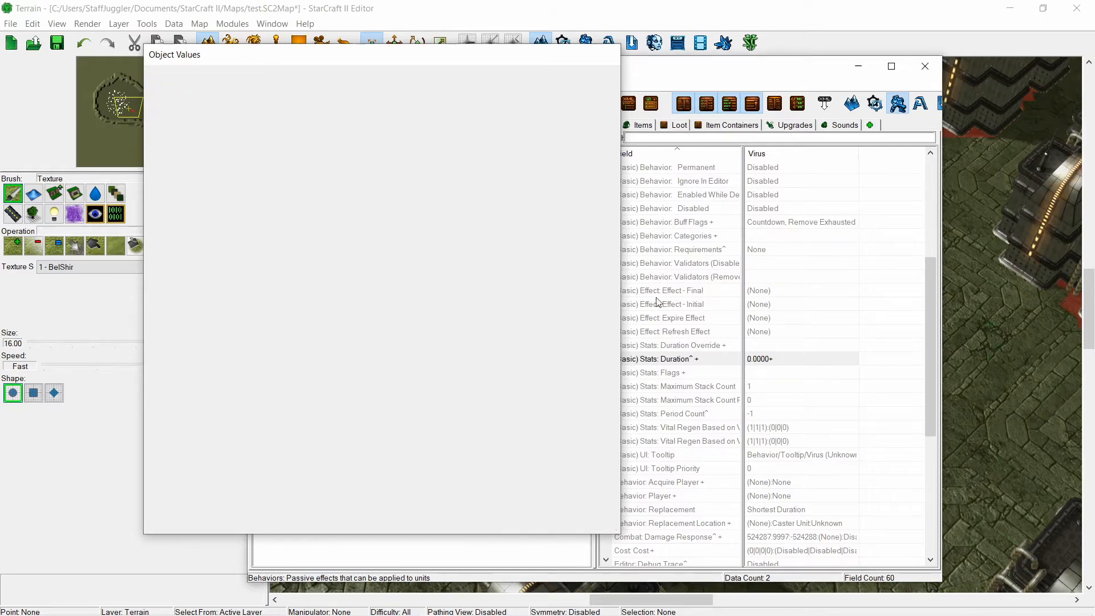
- Review the changed fields of the Virus behavior and of its linked Virus Dmg effect
scroll(928, 341, up, 5)
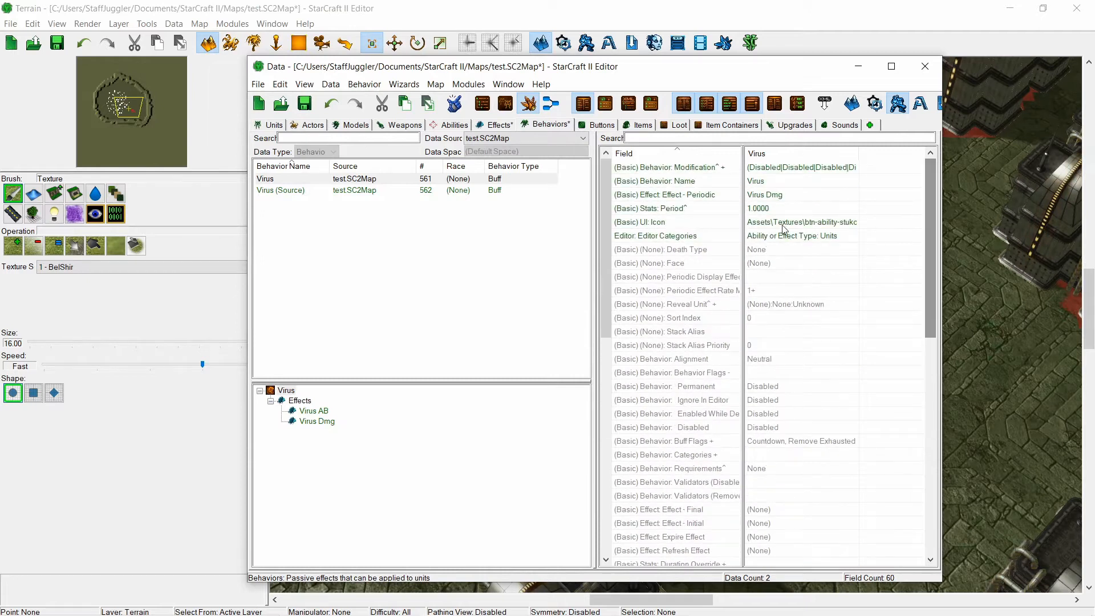
click(317, 421)
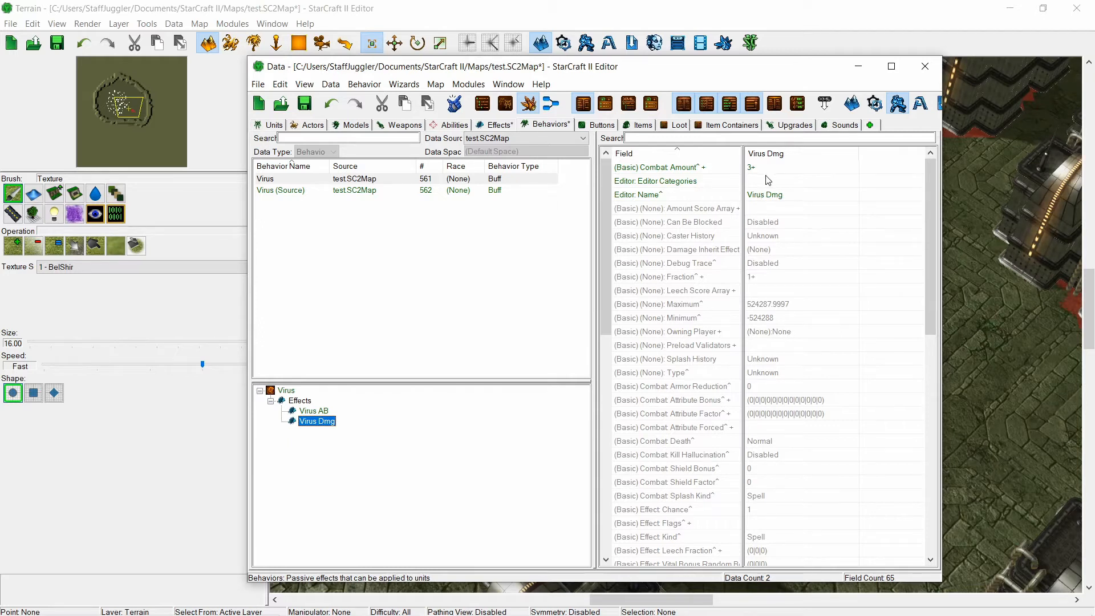
- Set the Period of the Virus behavior to 0.5
click(286, 390)
double_click(792, 209)
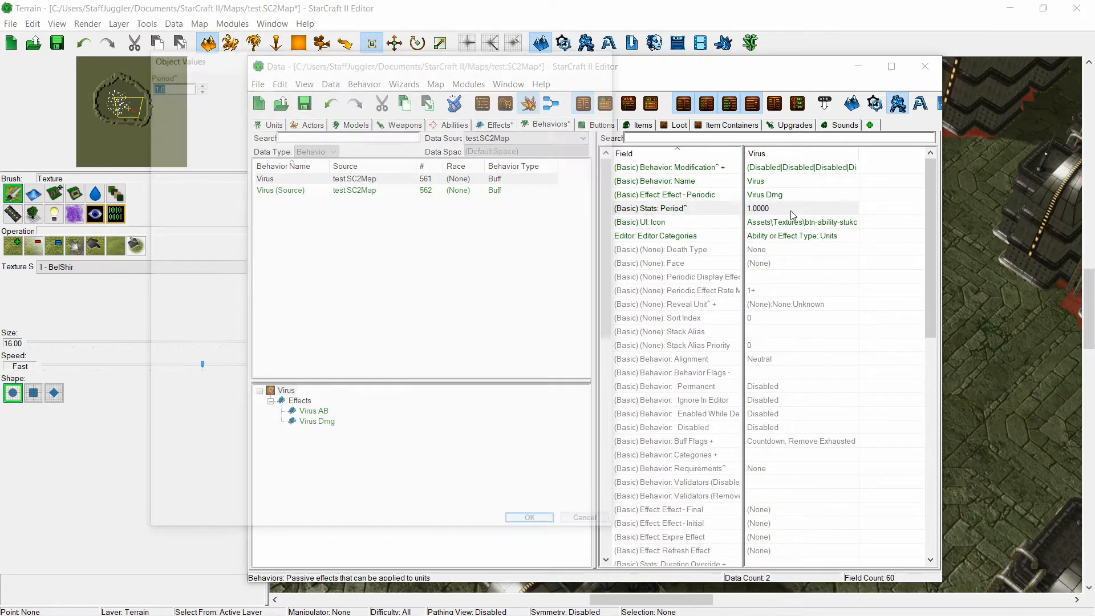
text(.5)
key(Return)
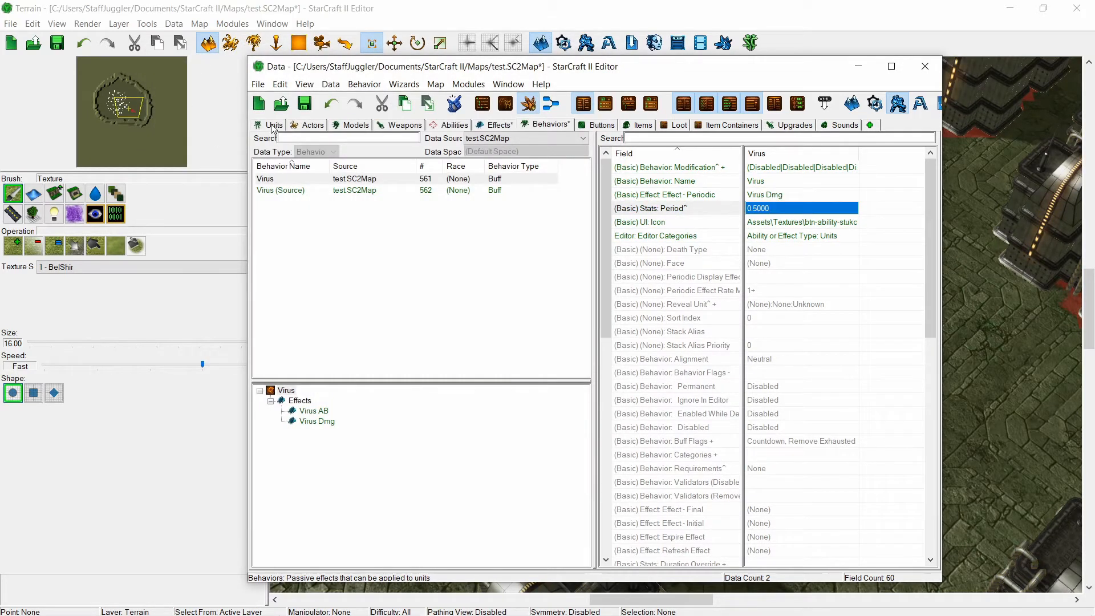
- Create a Model actor named Virus Infected with the suggested ID and the parent ModelAnimationStyleContinuous
click(307, 124)
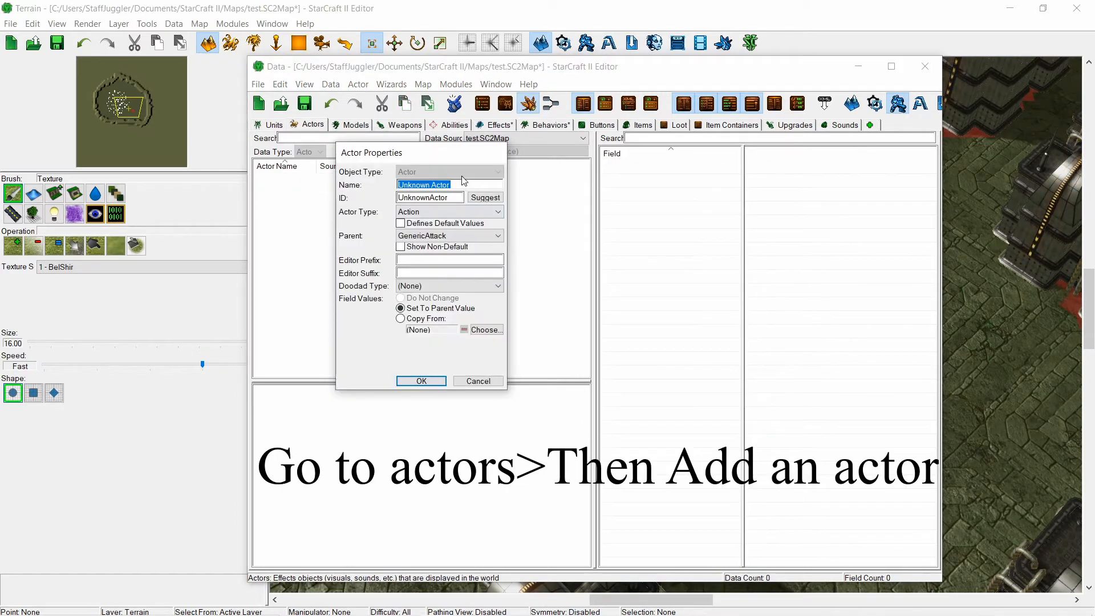
text(Virus Infected)
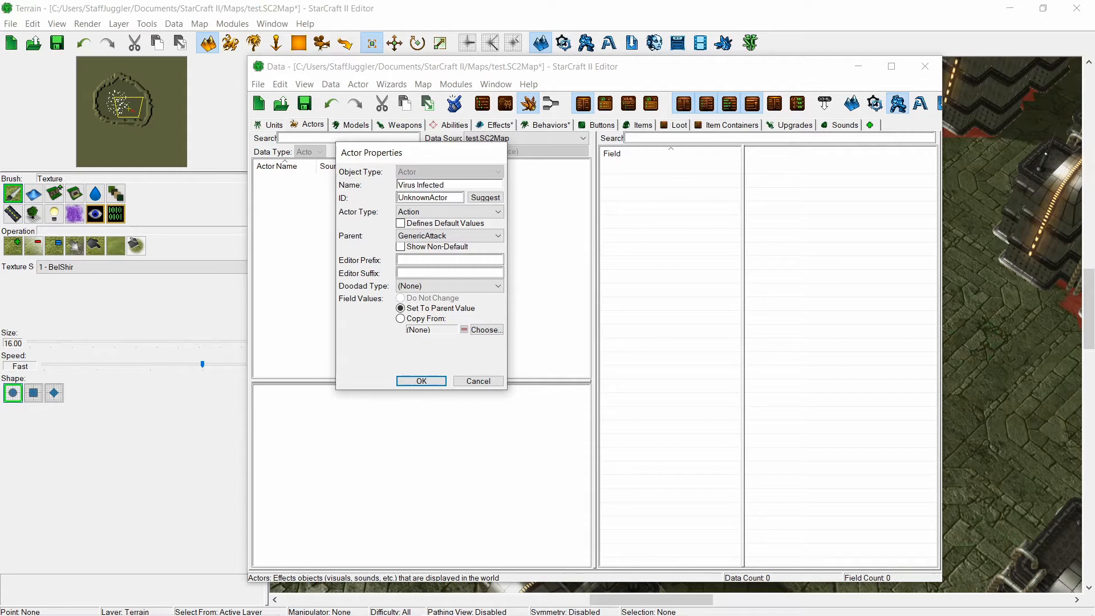
click(485, 197)
click(412, 212)
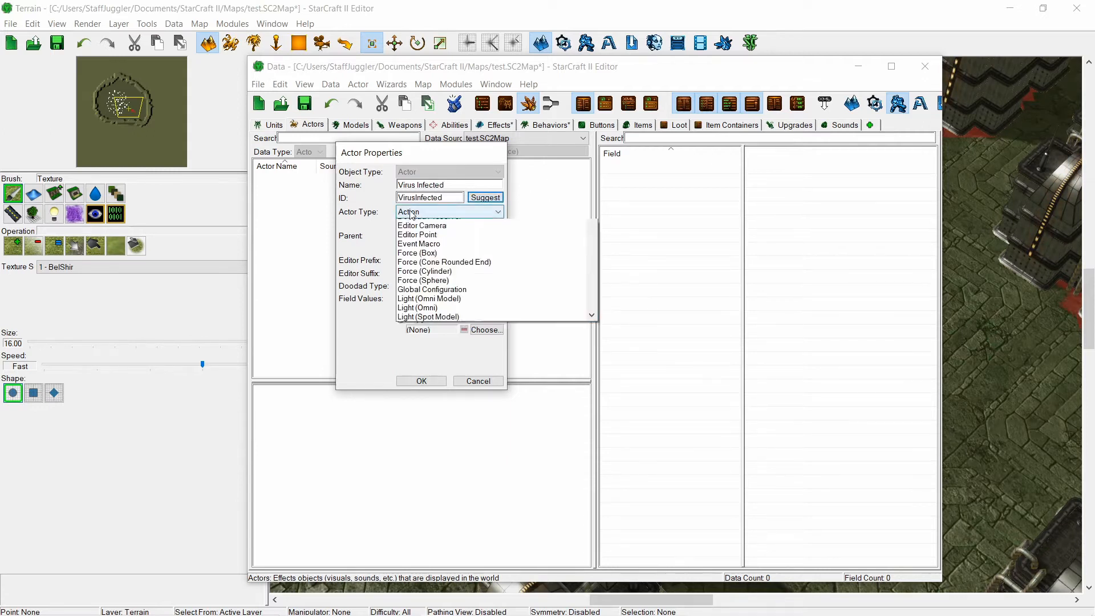
key(m)
click(411, 214)
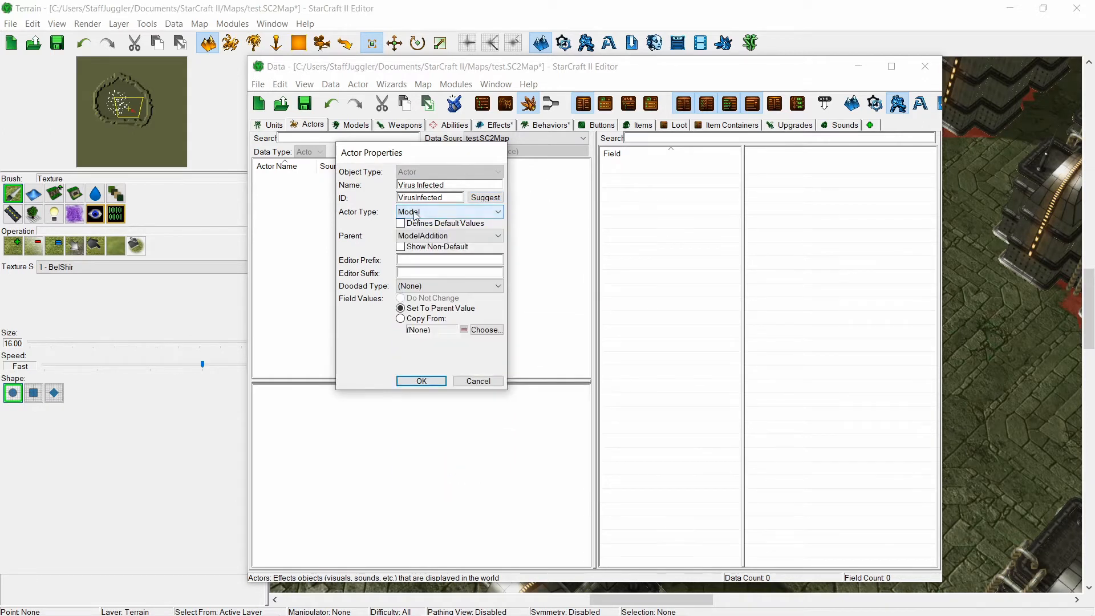
click(430, 239)
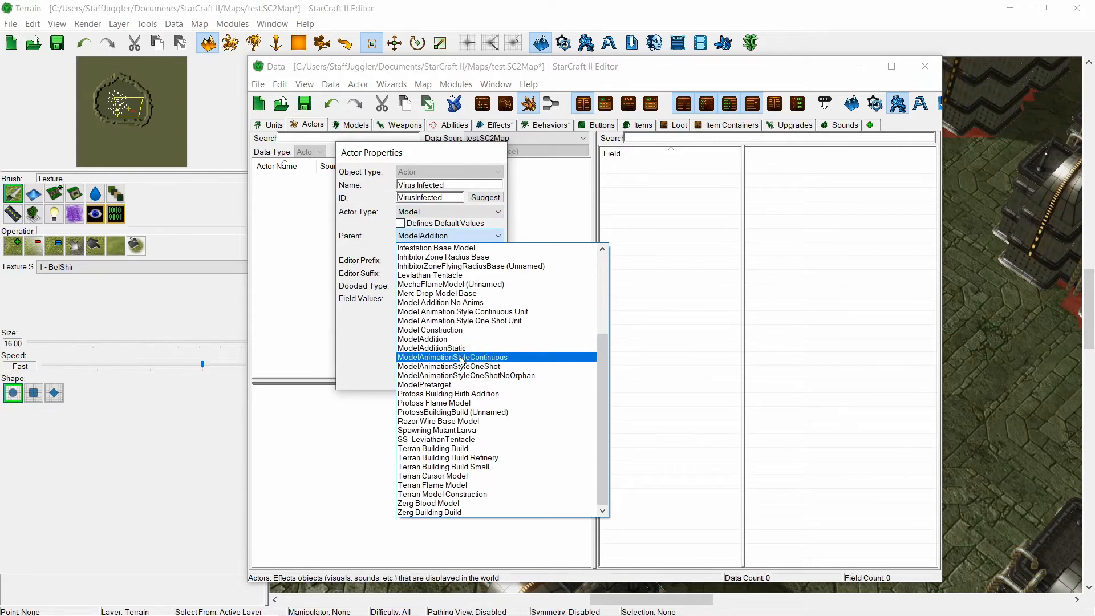
click(461, 357)
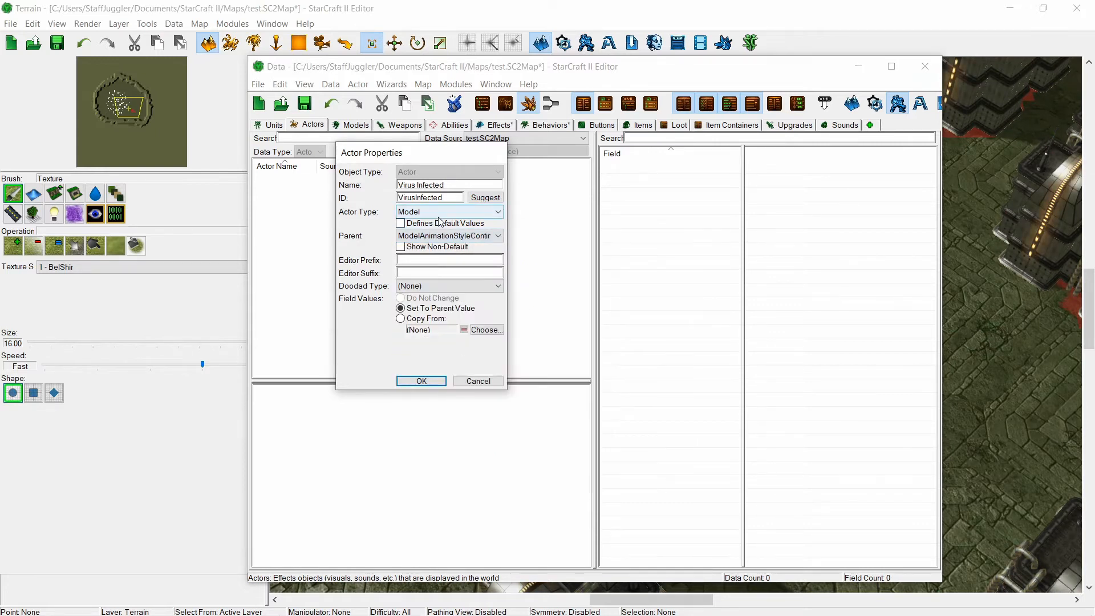
click(421, 380)
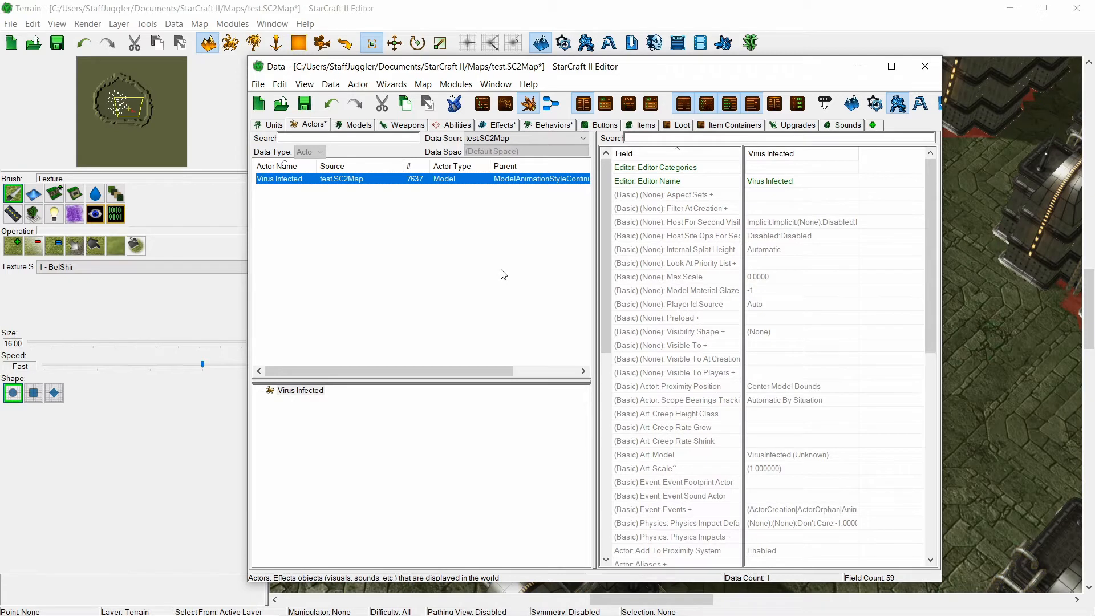
- Search the models for poison and gas, and assign Toxic Gas Cloud as the Virus Infected actor's model
double_click(785, 456)
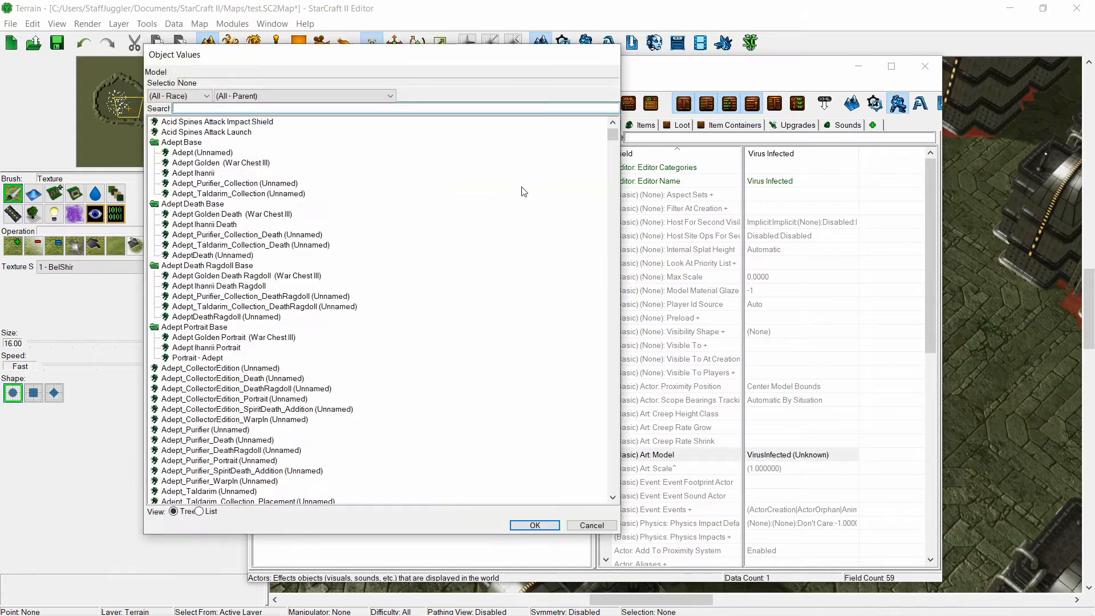
text(p)
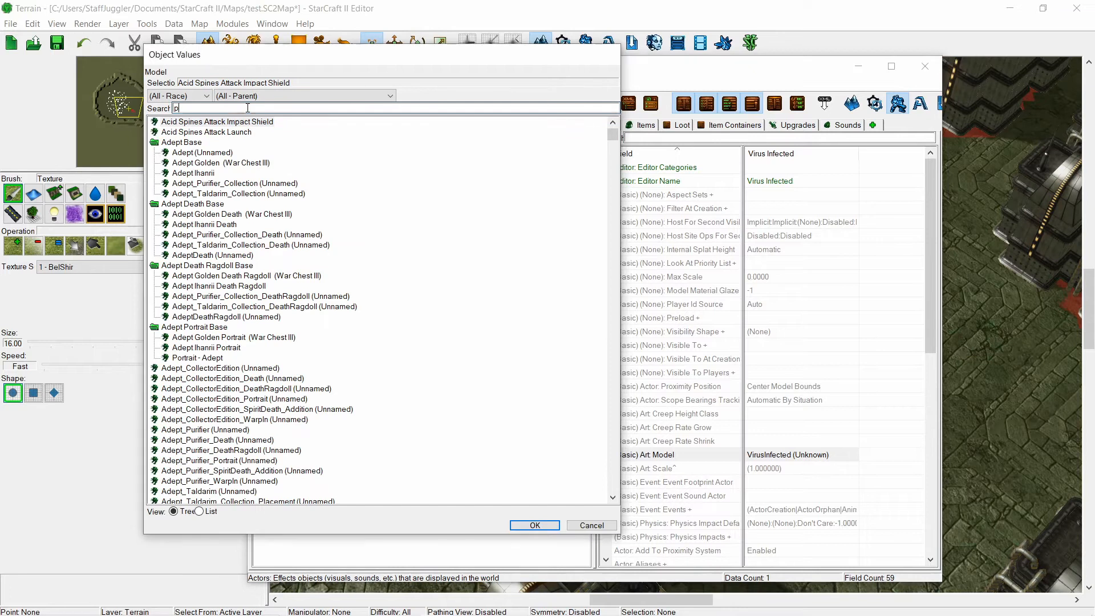
text(o)
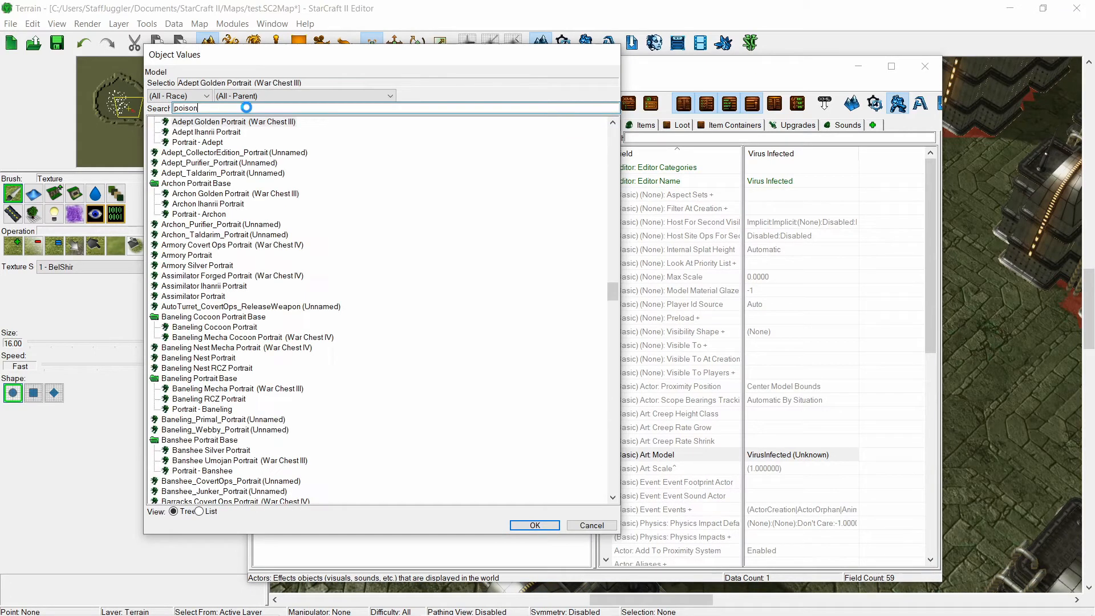
text(ison)
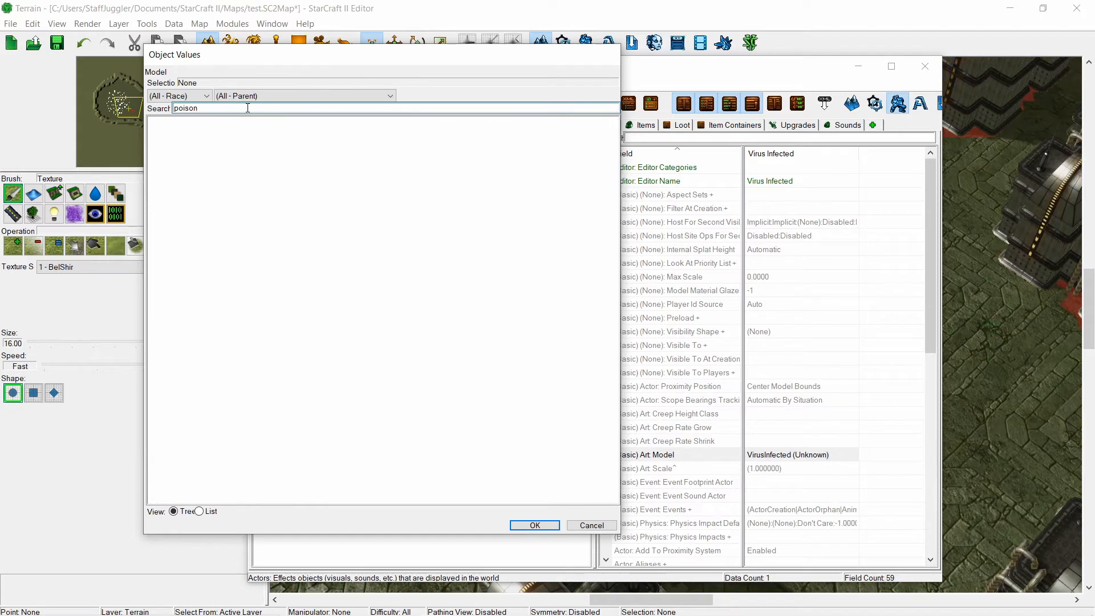
text(gas)
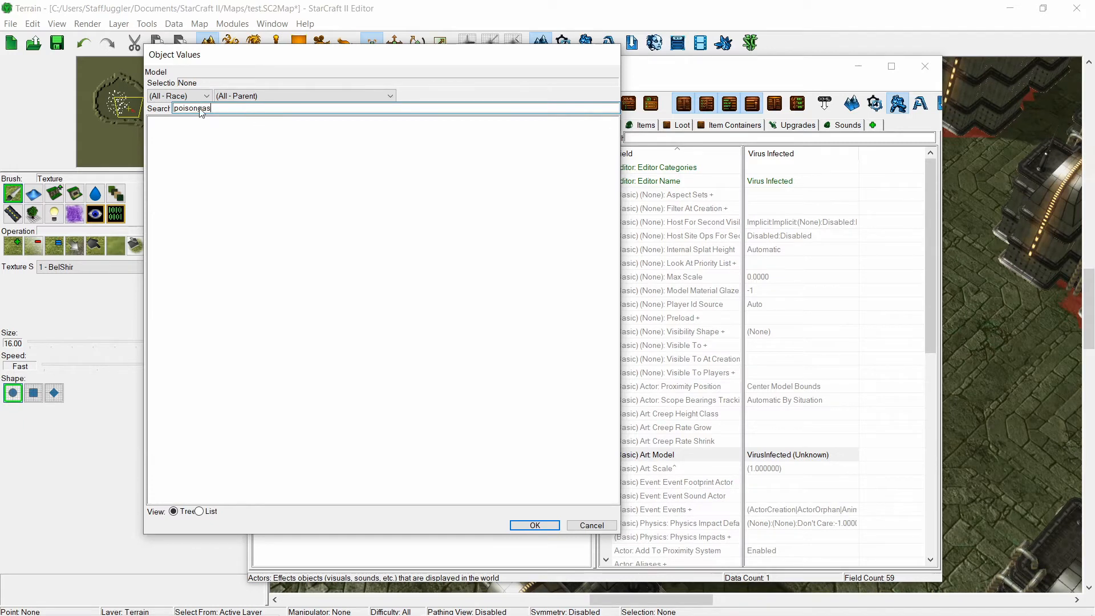
double_click(200, 108)
text(gas)
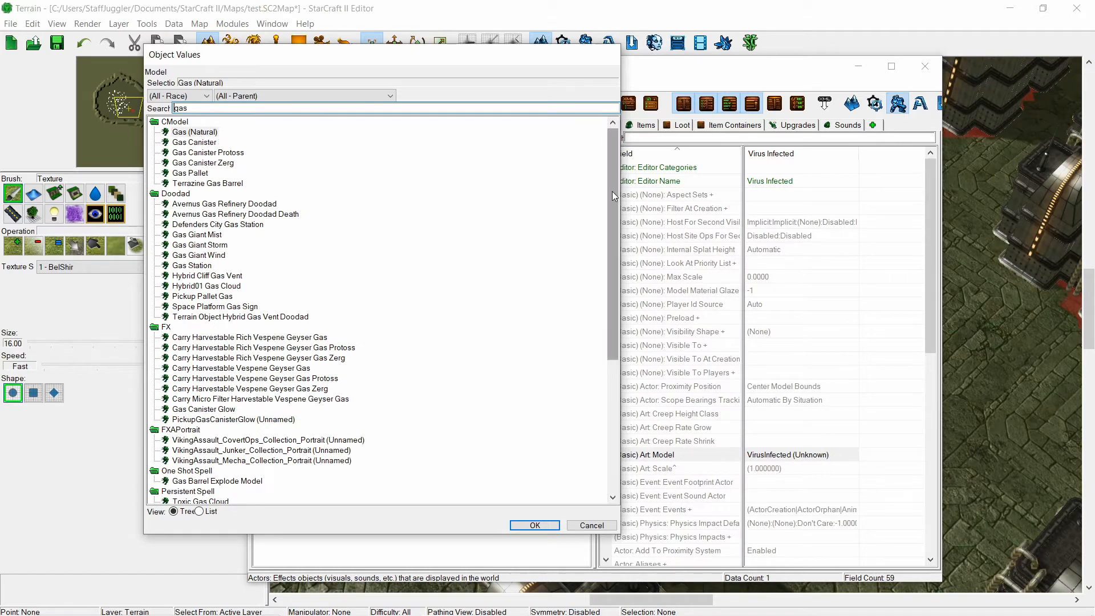
drag(612, 191, 603, 325)
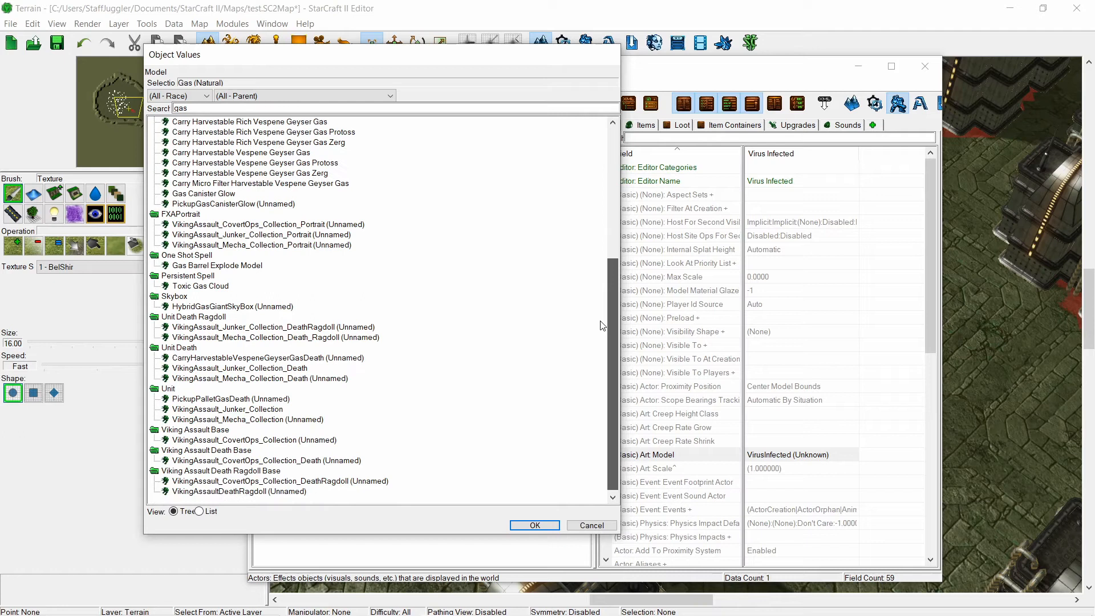
click(194, 287)
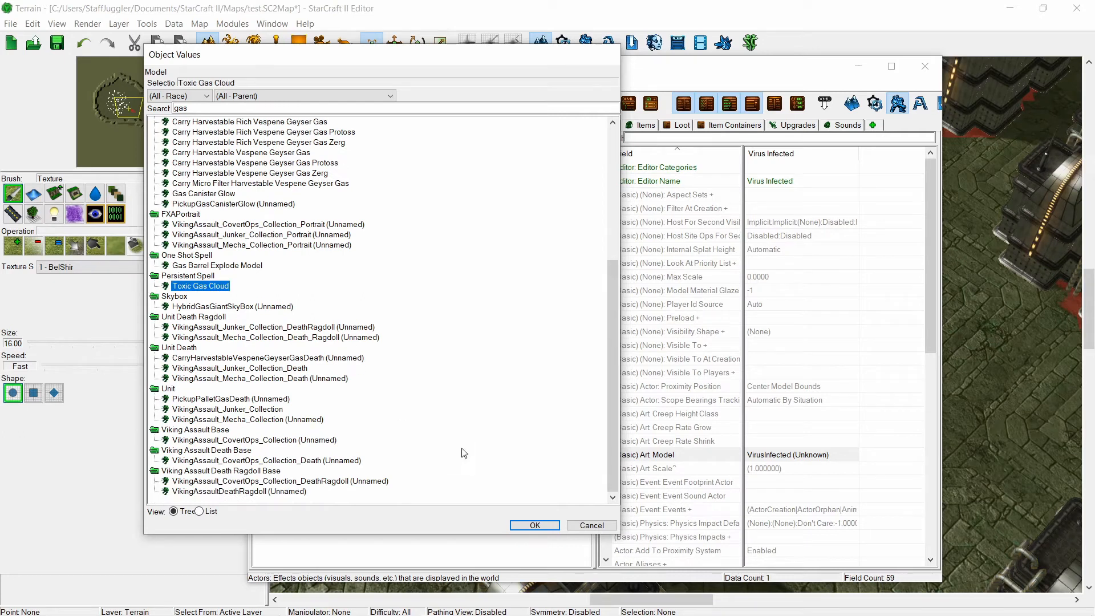
click(525, 525)
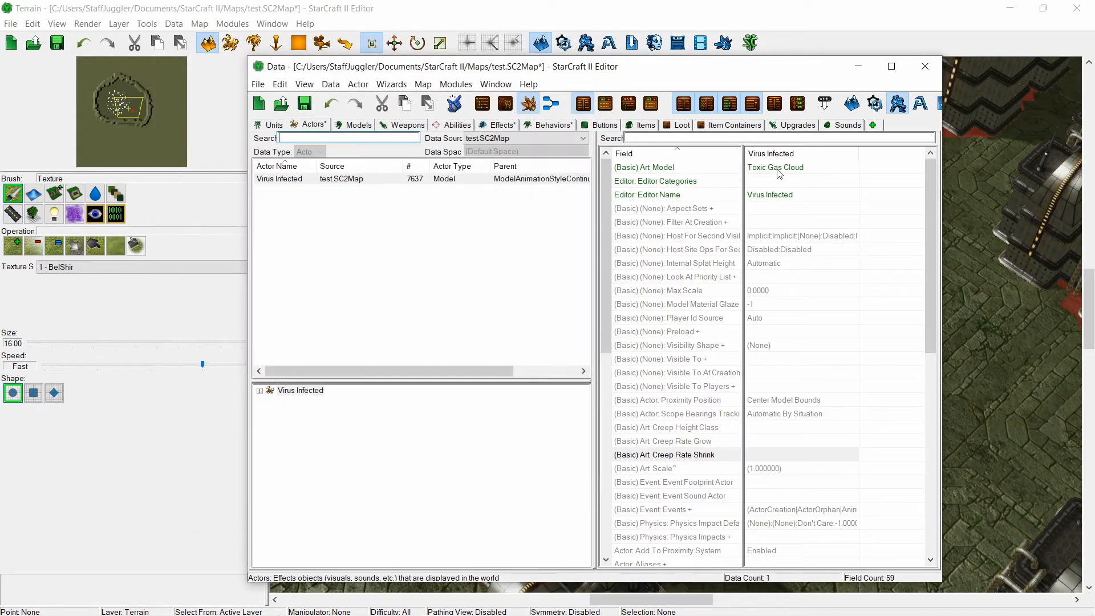
- Set the Virus Infected actor's Scale to .3 on the X, Y and Z axes
double_click(785, 470)
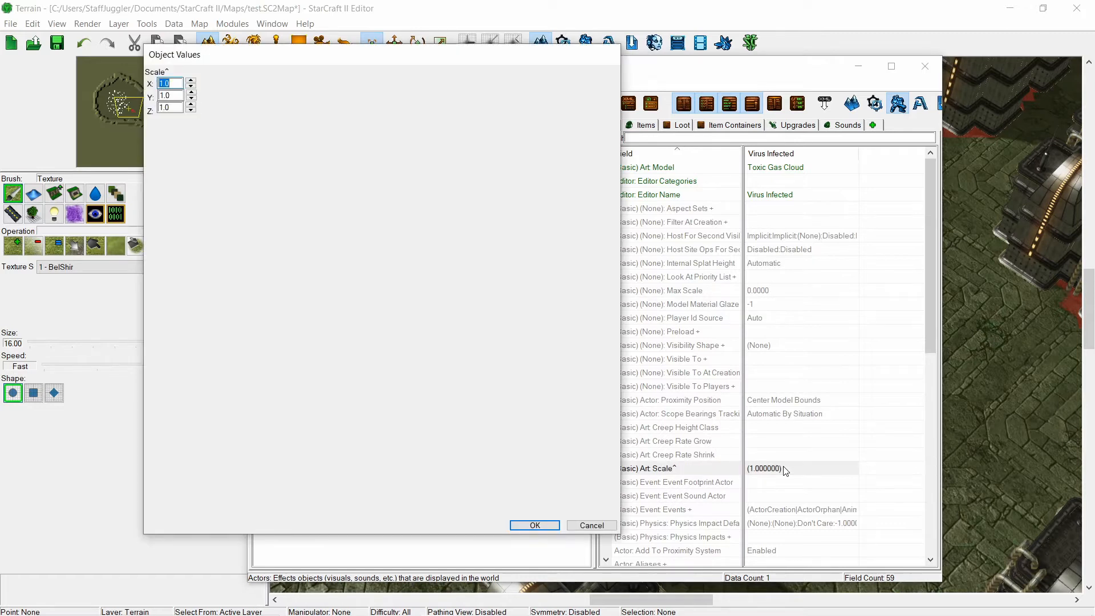
text(.3)
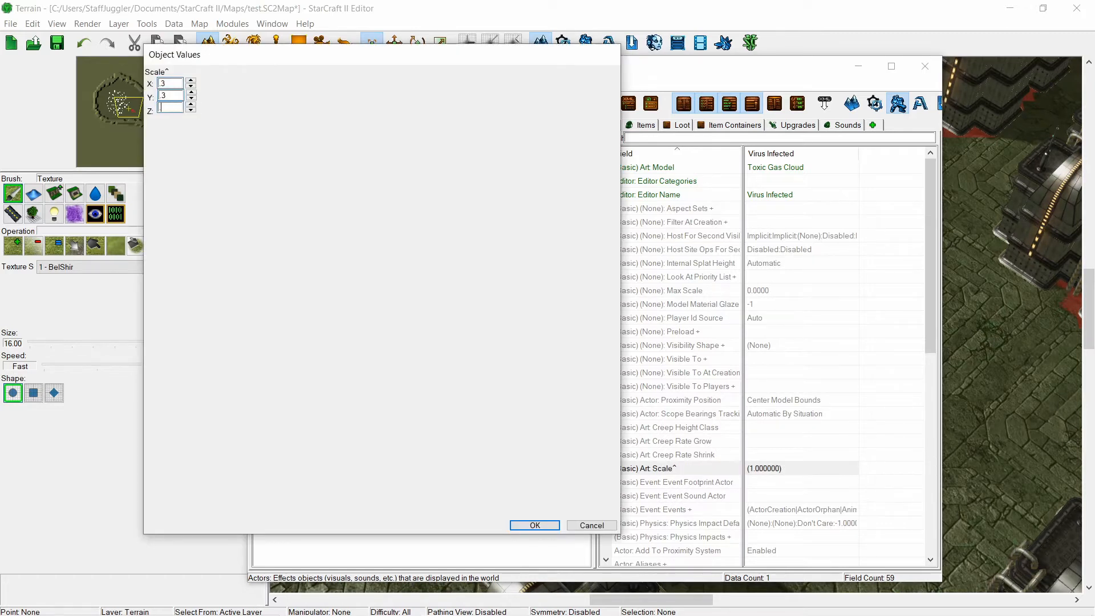
text(.3)
key(Return)
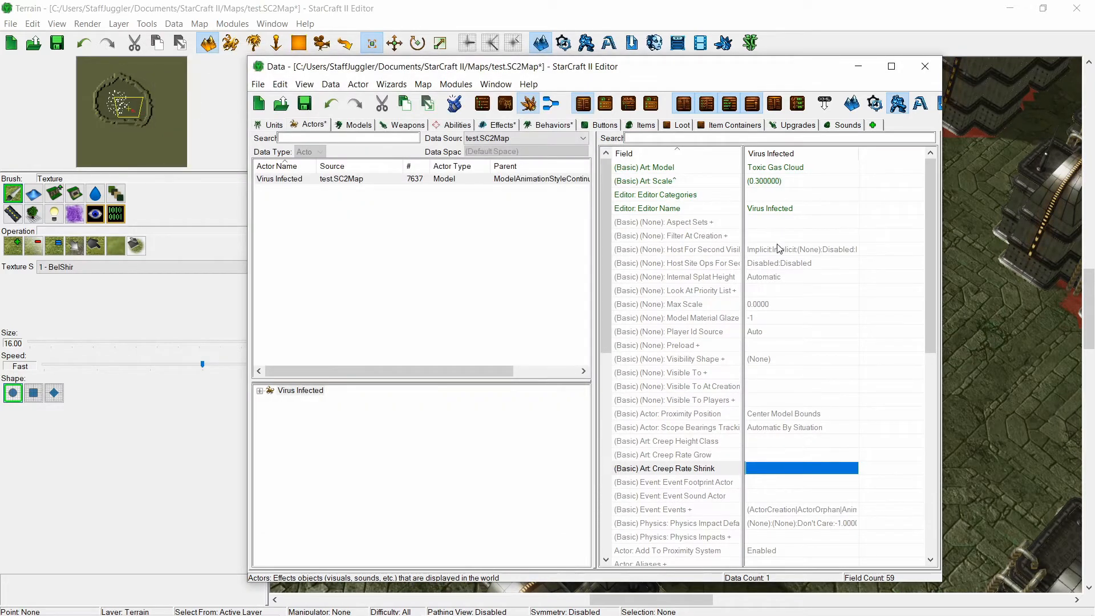
- Add a new event with the message type Actor Creation to the Virus Infected actor's events
double_click(805, 509)
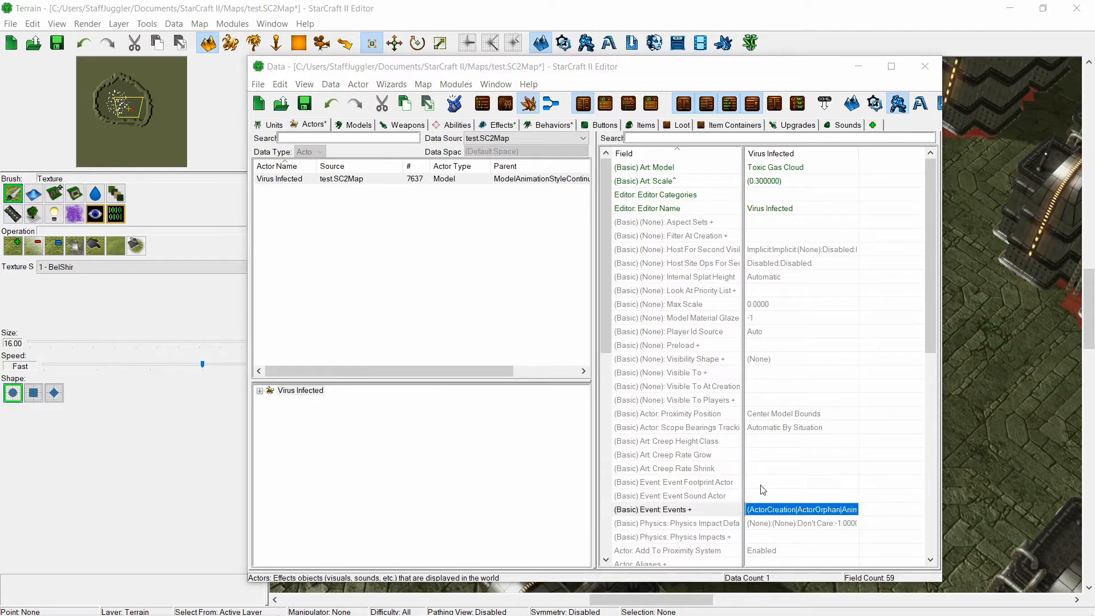
right_click(317, 285)
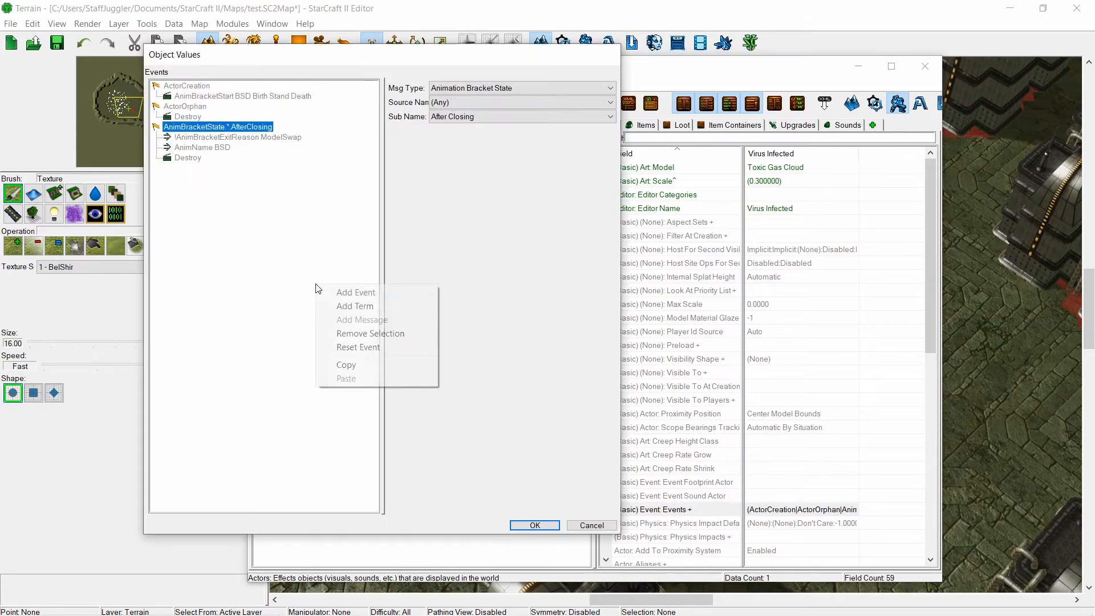
click(353, 292)
click(492, 88)
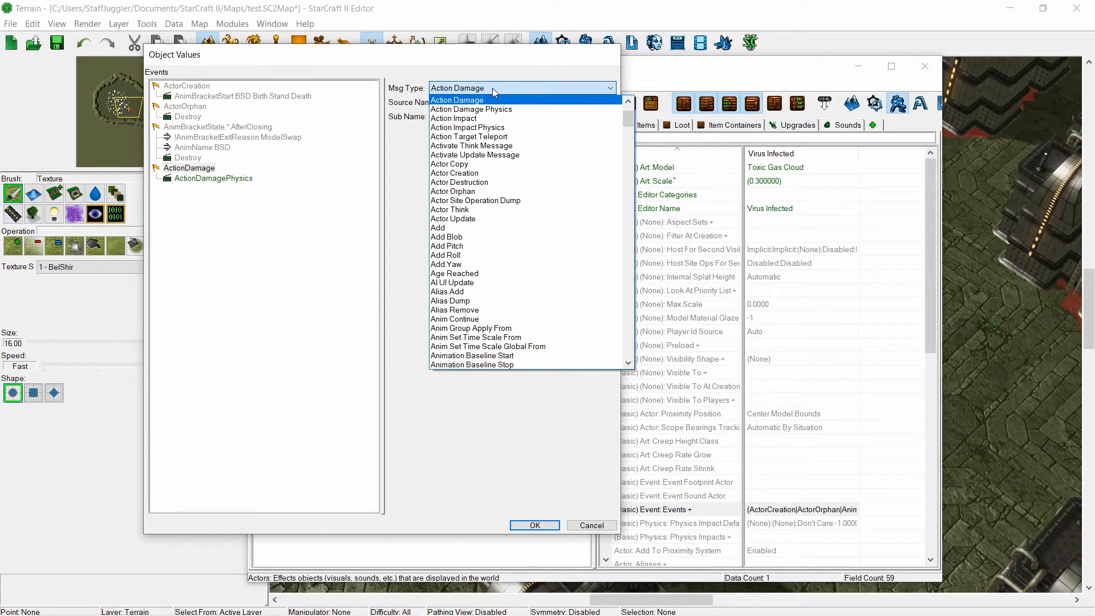
scroll(491, 87, down, 1)
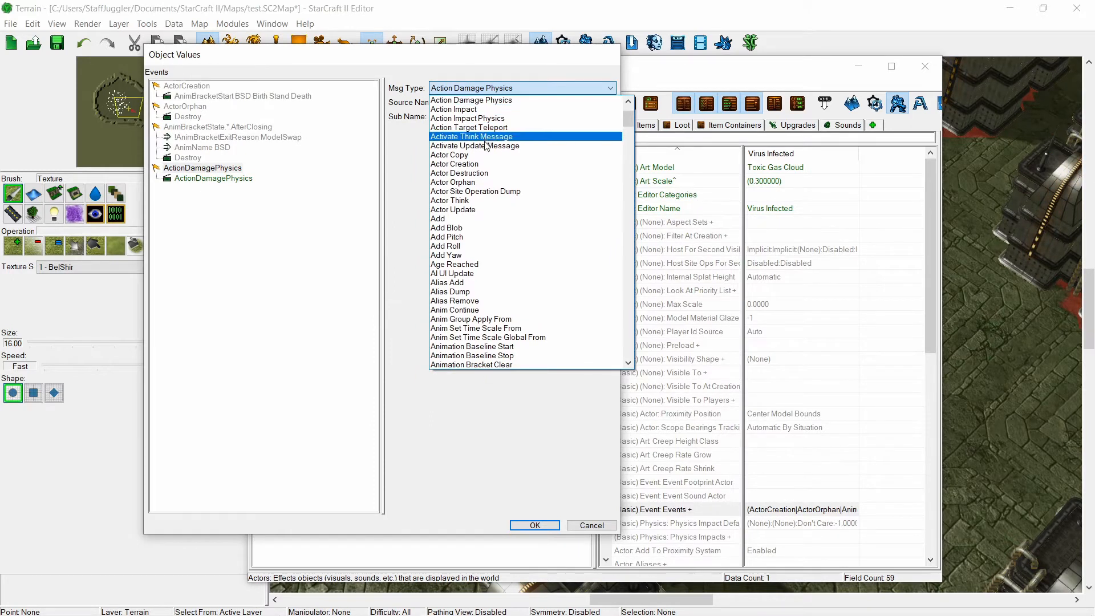
click(467, 164)
- Make the new event's action Set Tint Color, using green (0,255,0) and an HDR multiplier of 3
click(227, 179)
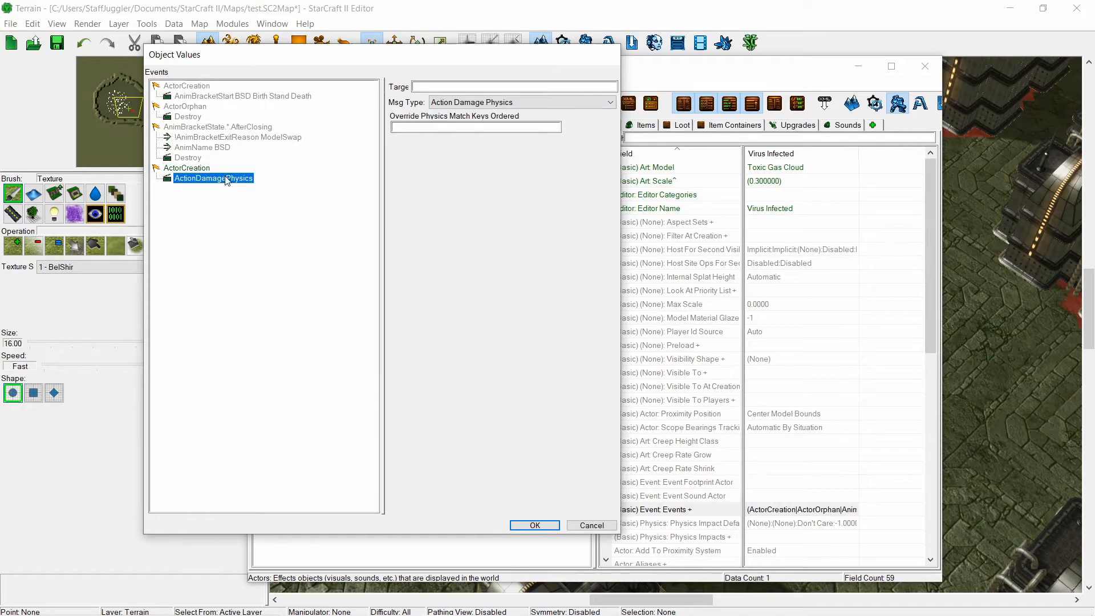
click(438, 107)
text(set tin)
click(439, 114)
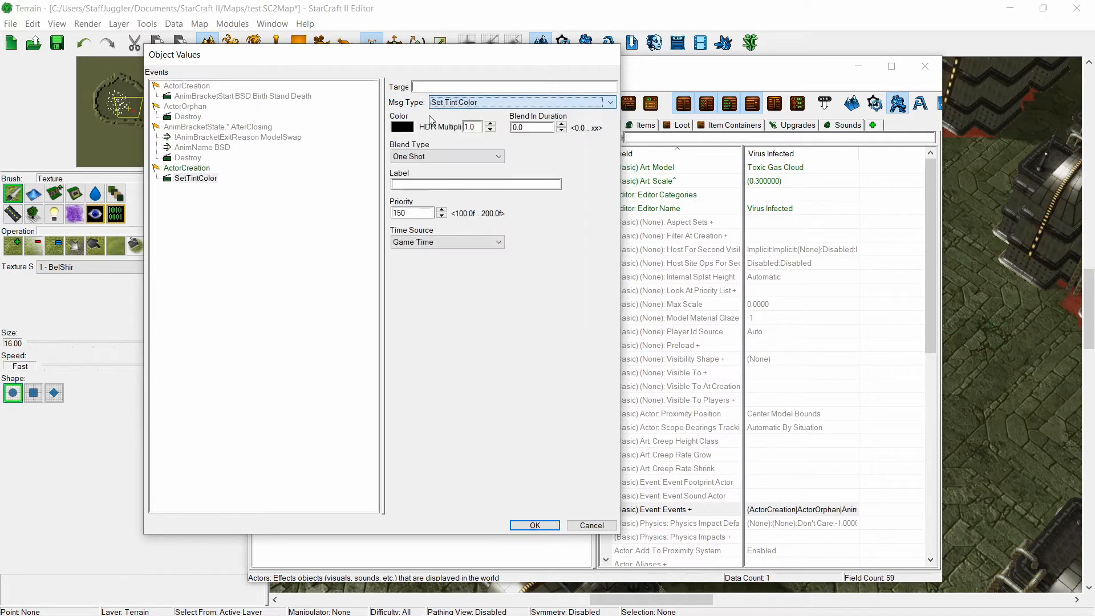
click(402, 127)
click(202, 137)
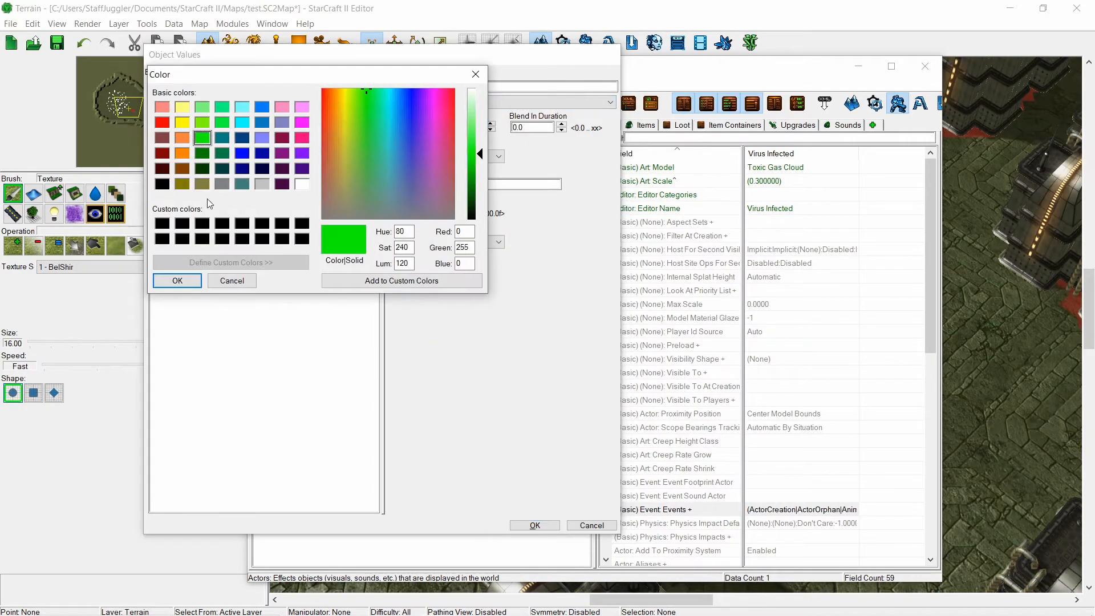
click(191, 285)
drag(478, 127, 451, 127)
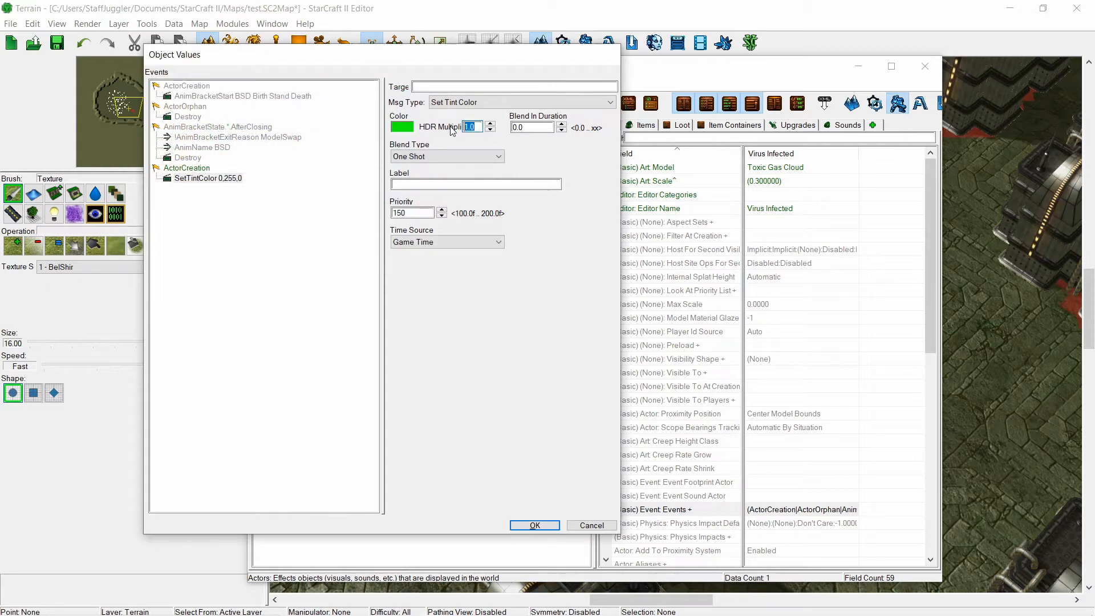
text(3)
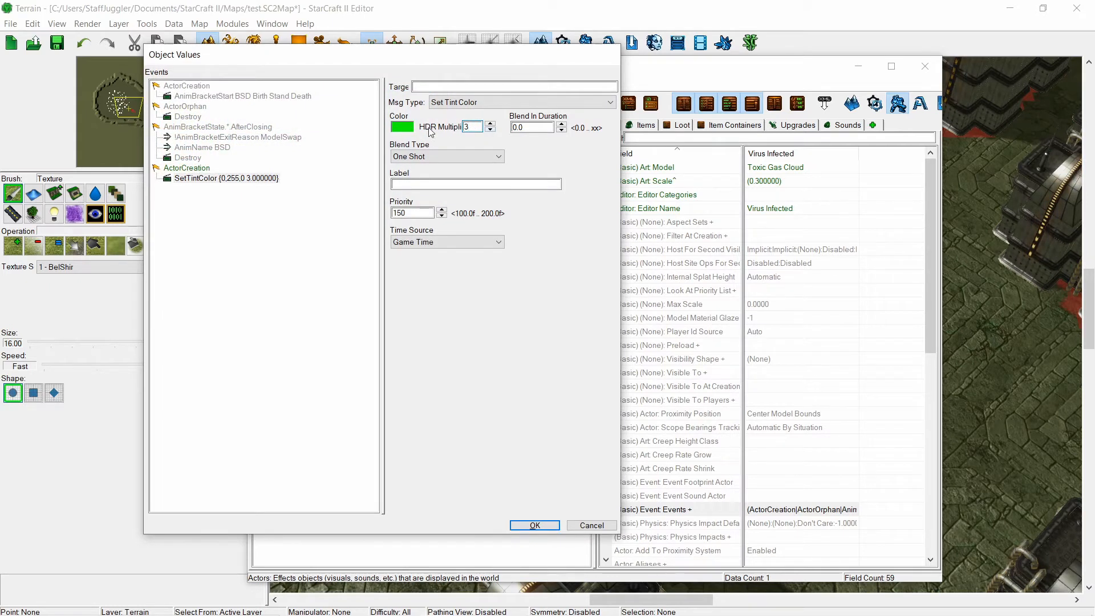
- Duplicate the Actor Creation tint event and set the copy's message type to Behavior, source Virus and sub name On
click(201, 168)
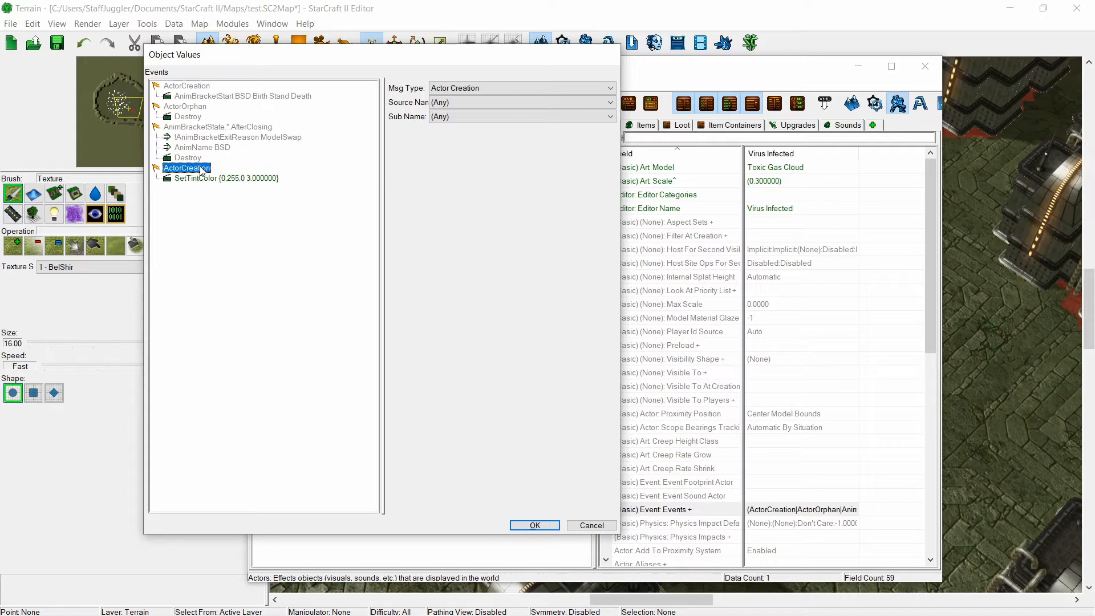
key(ctrl+v)
click(458, 91)
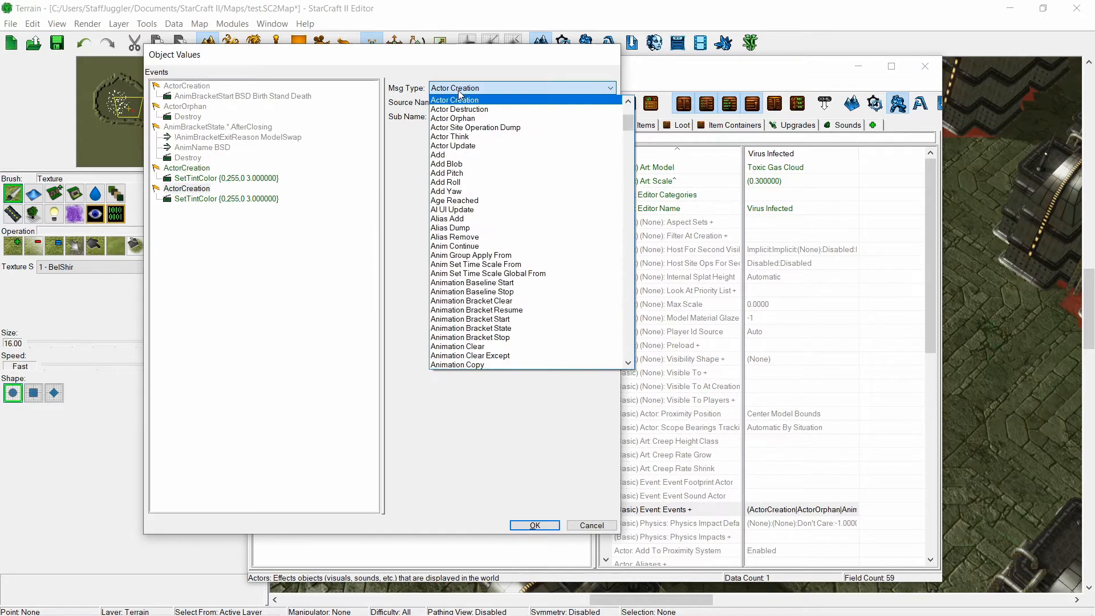
key(b)
key(Return)
click(457, 103)
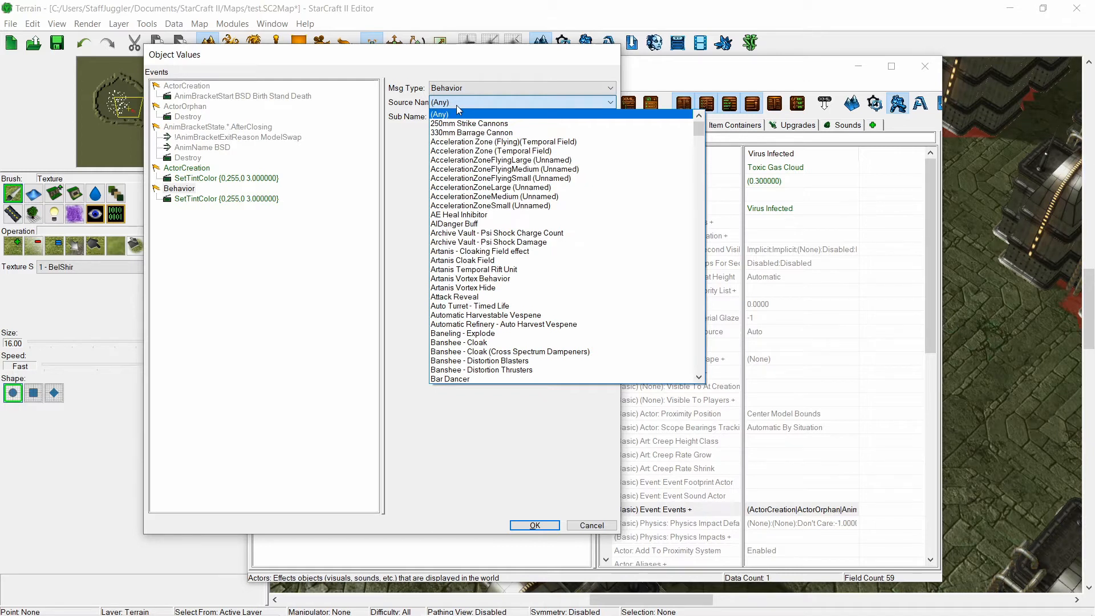
text(virus)
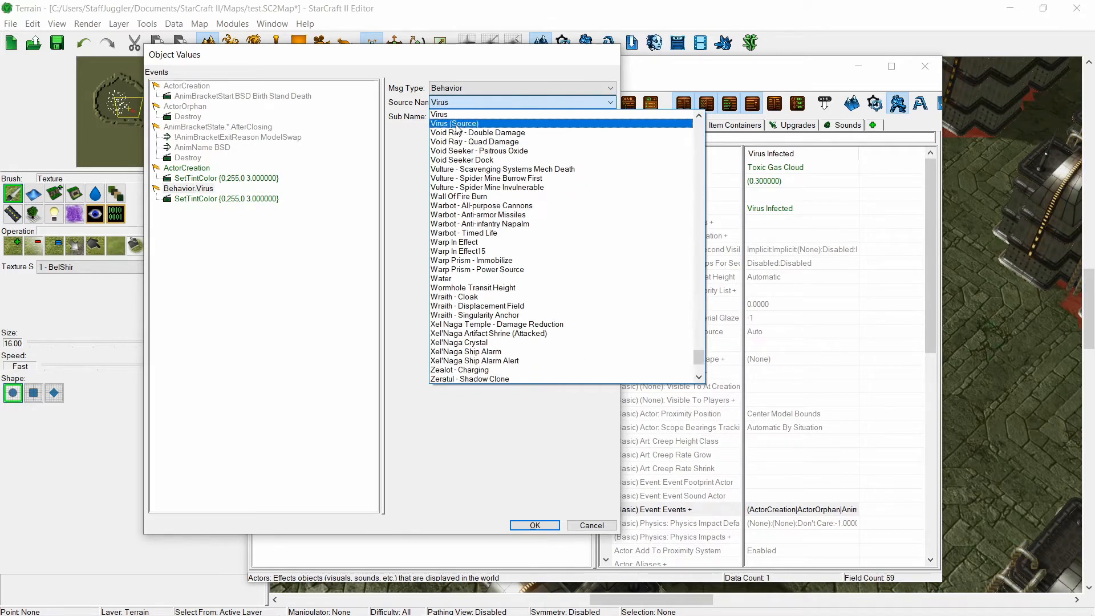
click(453, 114)
click(448, 117)
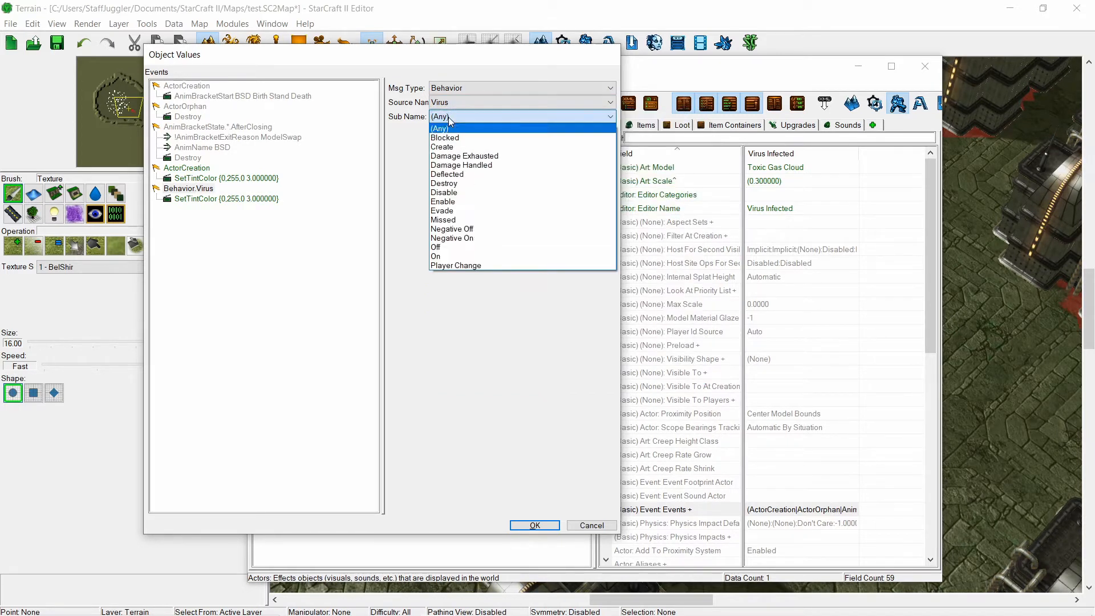
click(470, 256)
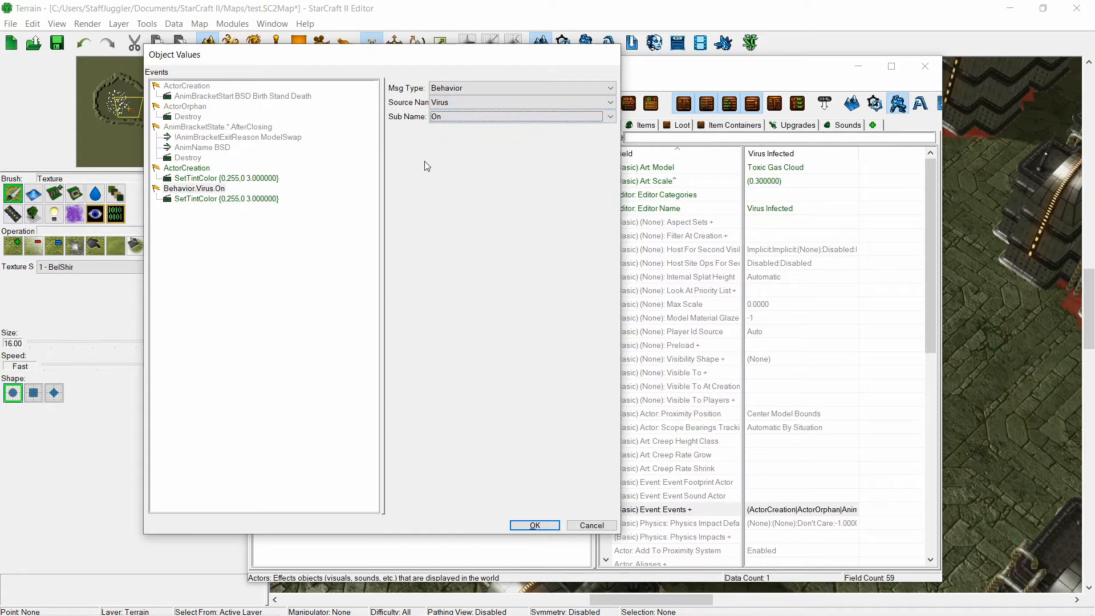
- Change the action of the Behavior Virus On event to Create
click(216, 198)
click(456, 102)
key(c)
key(r)
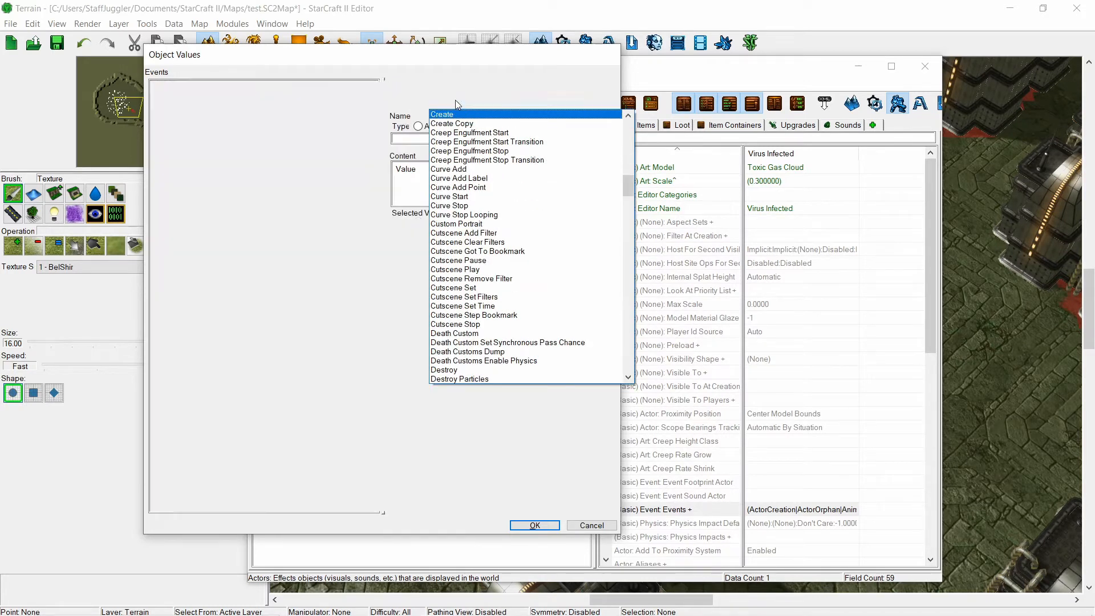
key(Return)
- Duplicate the Behavior Virus On event, setting the copy's sub name to Off and its action to Destroy
click(194, 189)
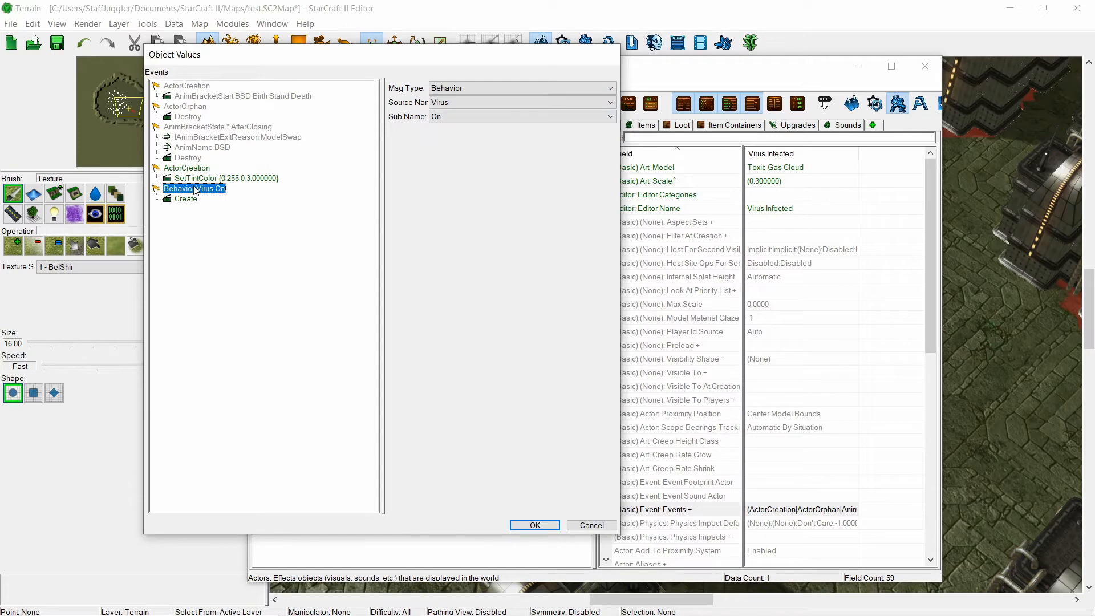
key(ctrl+v)
click(447, 114)
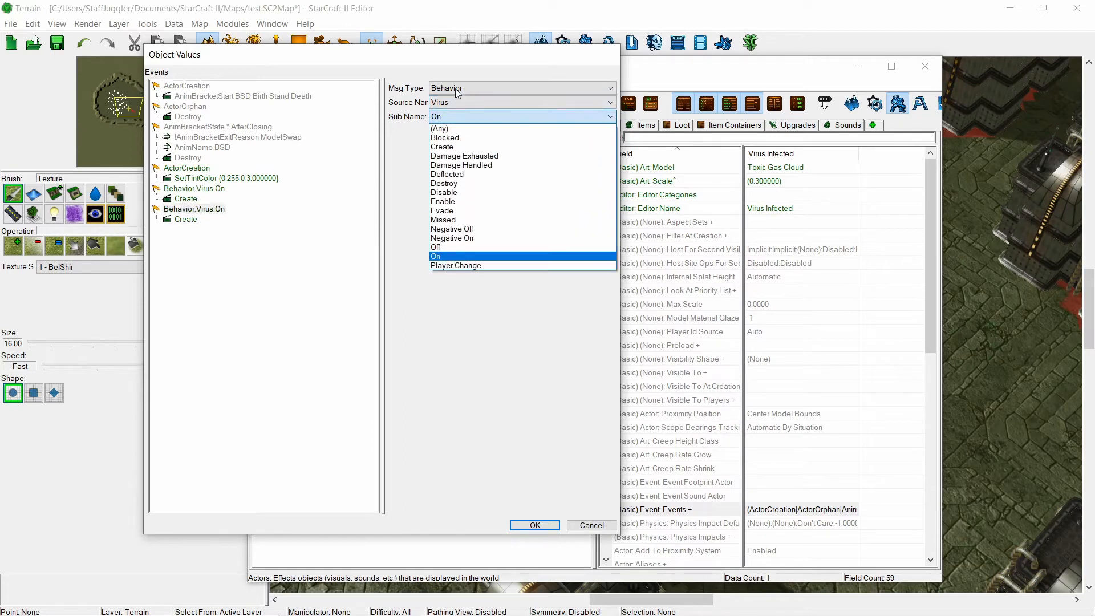
click(442, 247)
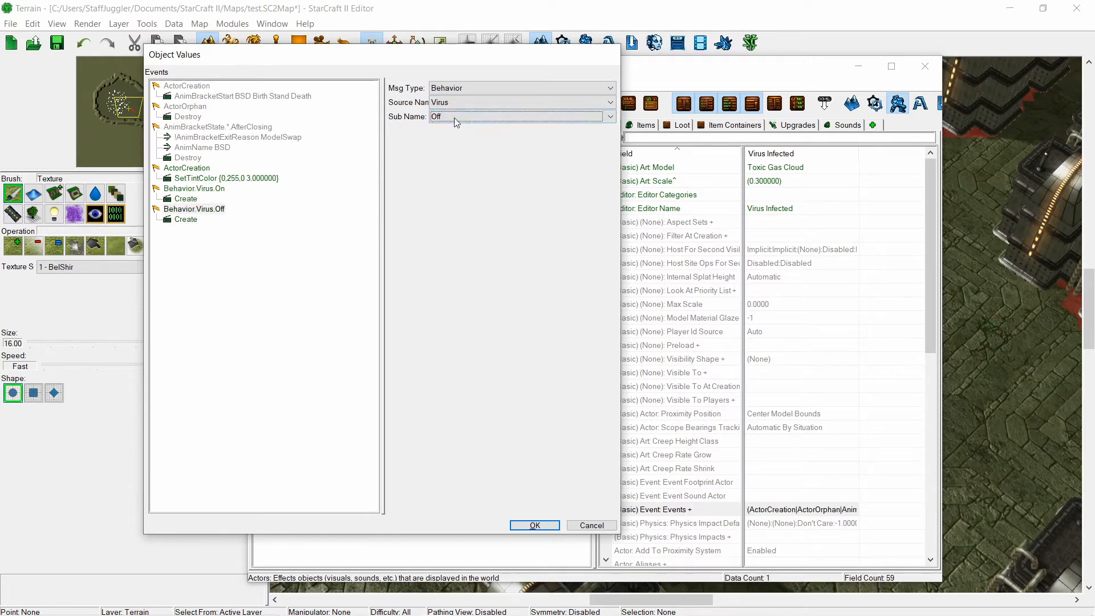
click(189, 219)
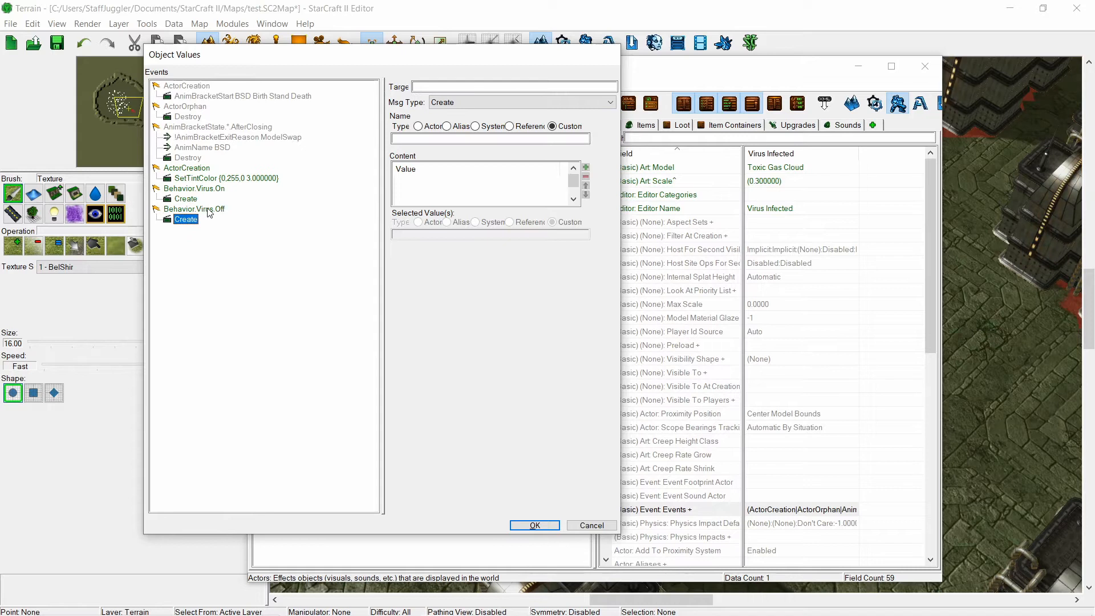
click(491, 101)
text(des)
key(Return)
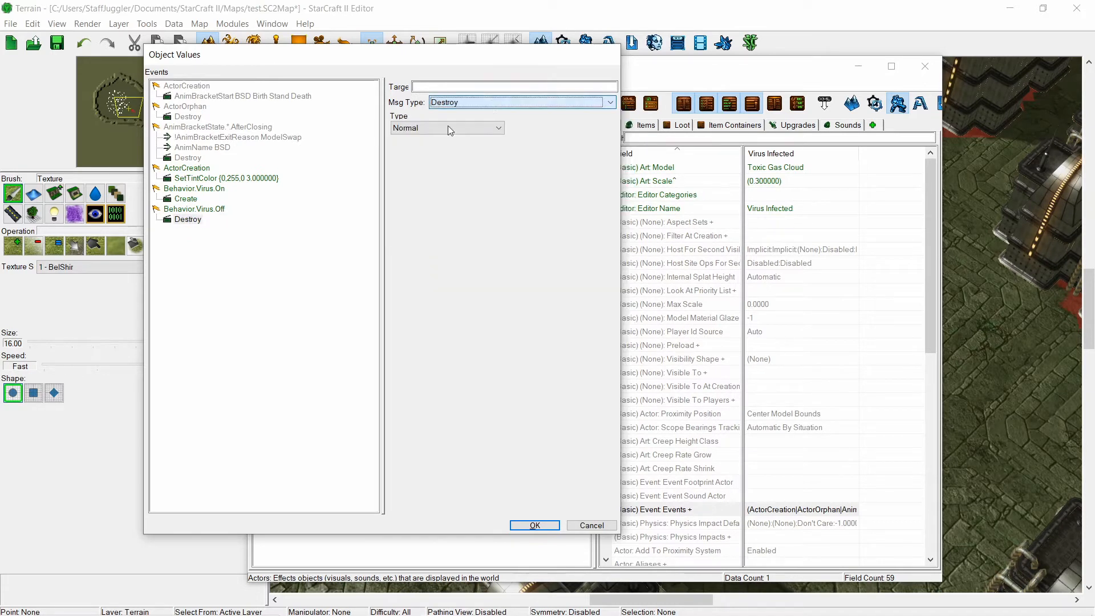
- Accept the Virus Infected actor's event changes and expand its linked behaviors and models for review
click(206, 189)
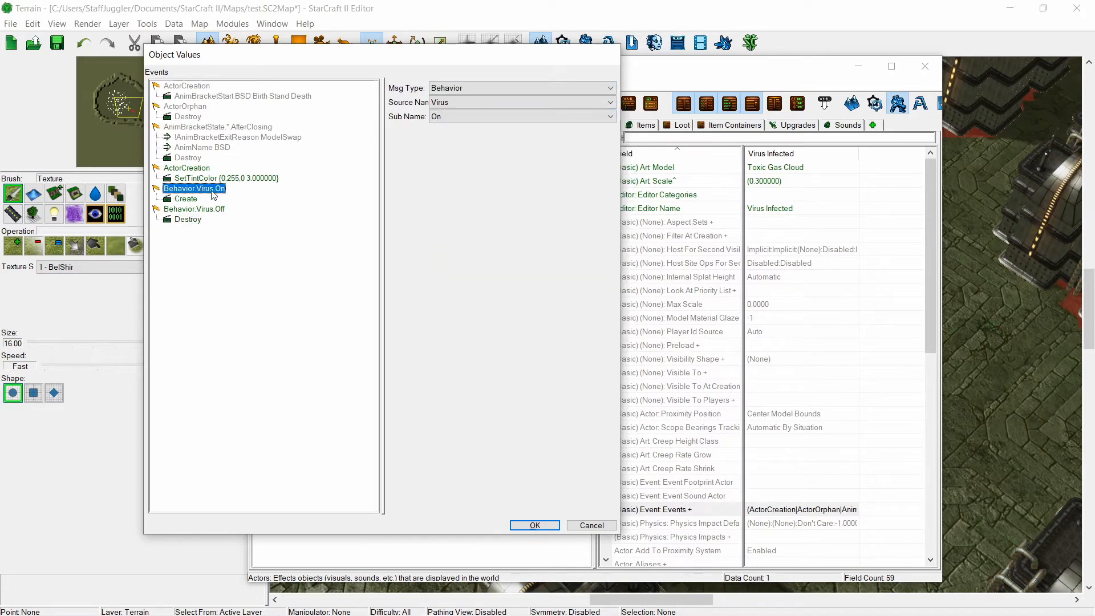
click(188, 199)
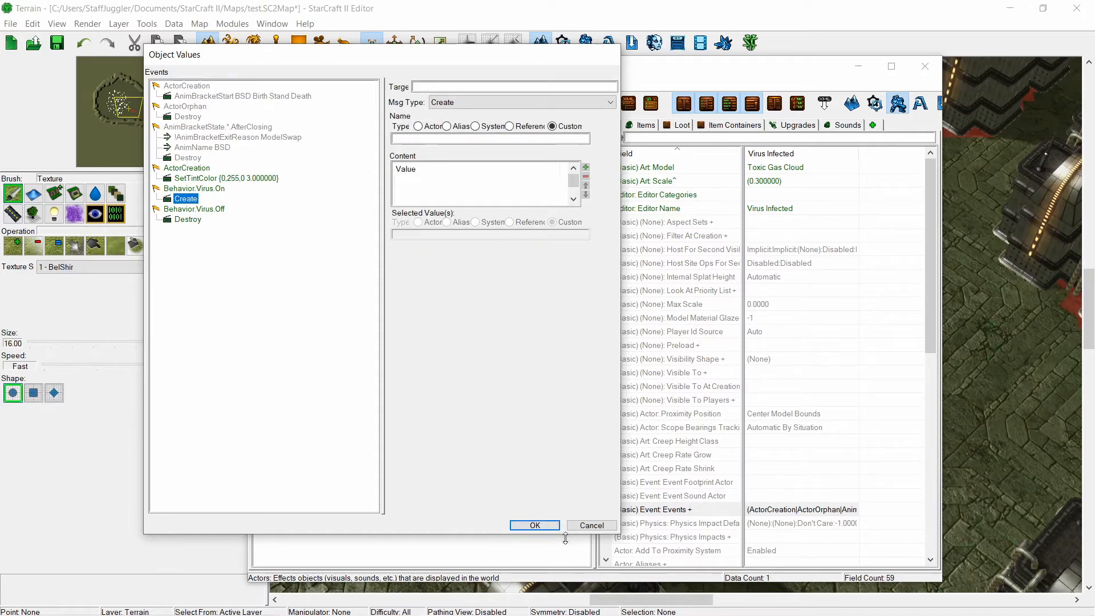
click(541, 525)
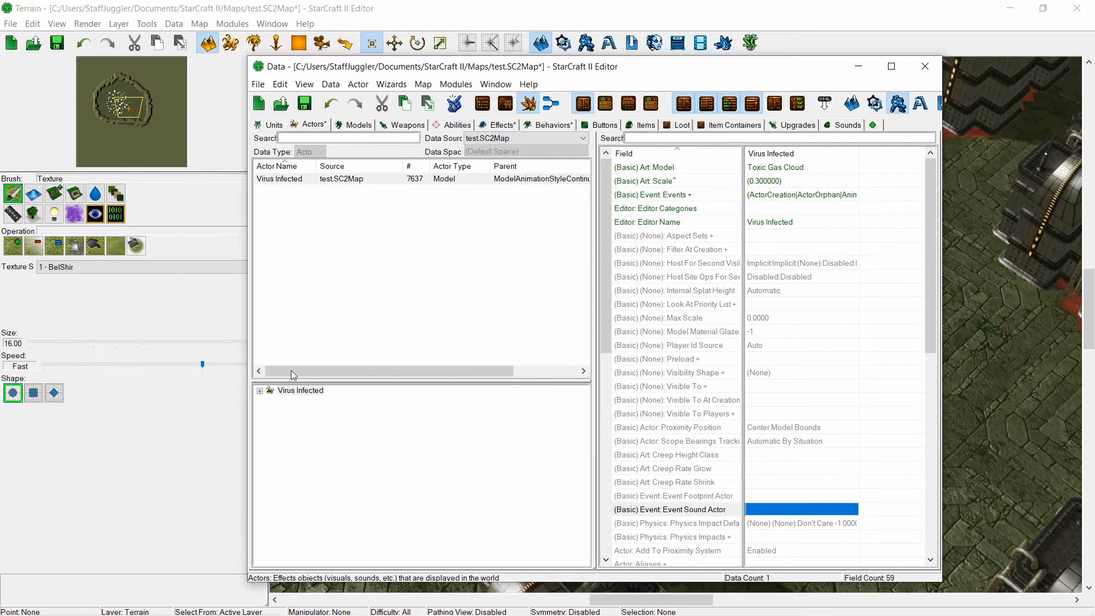
click(261, 391)
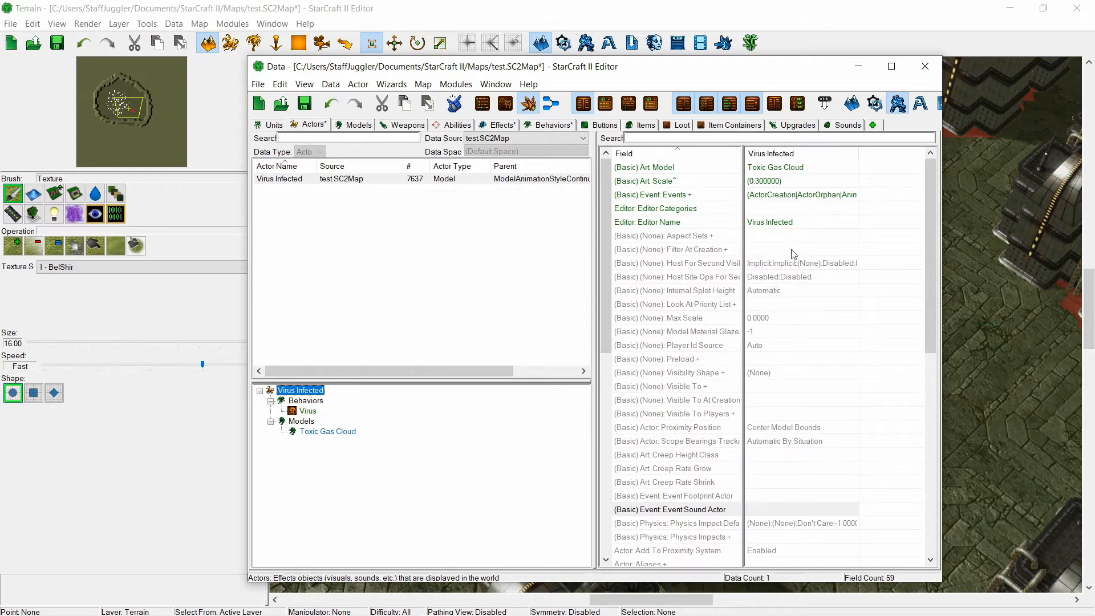
scroll(797, 230, down, 7)
scroll(796, 230, up, 7)
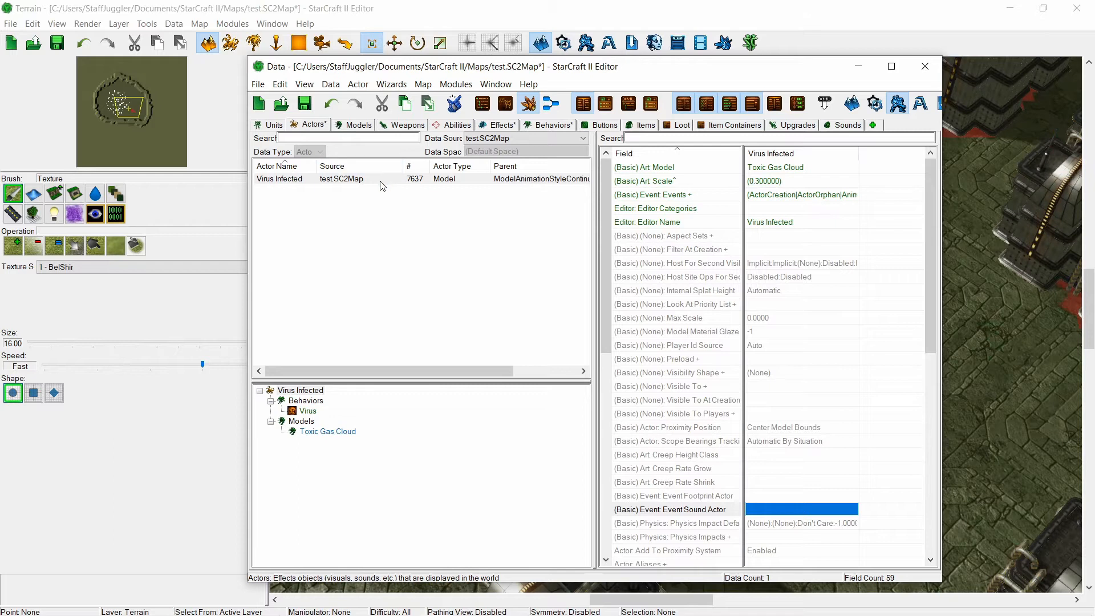
- In the Trigger Editor, delete the Melee Initialization trigger and create a new trigger named Undead Spawn
click(565, 46)
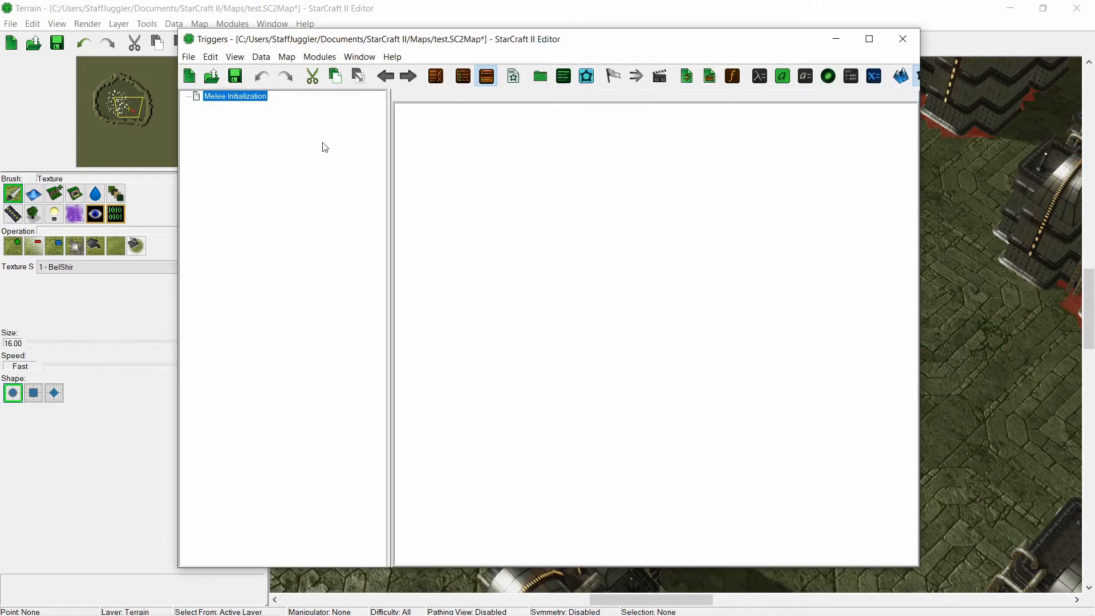
right_click(251, 98)
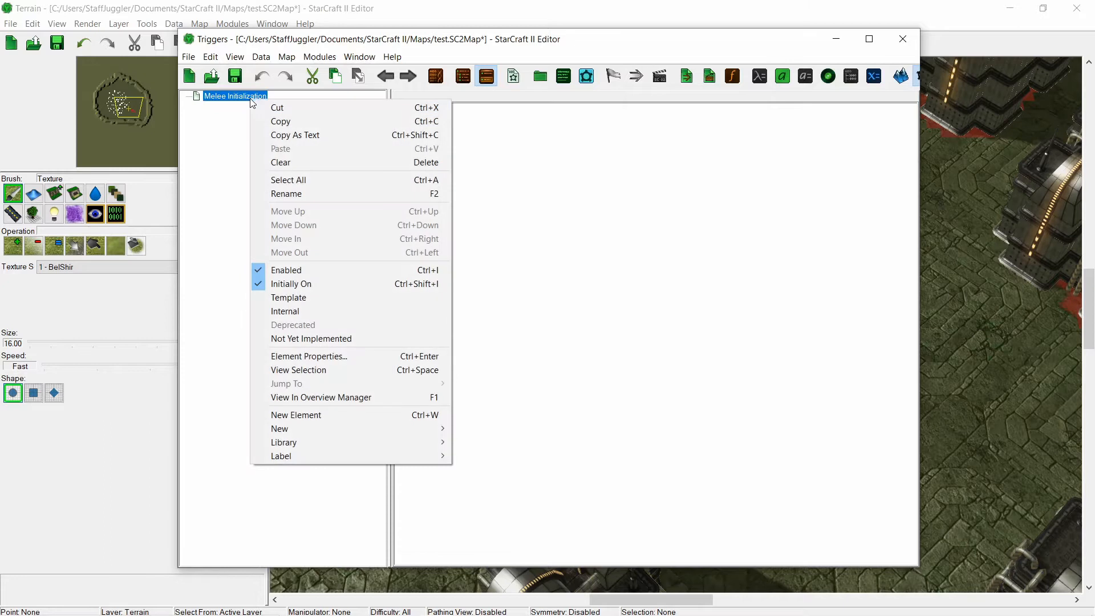
click(296, 163)
click(586, 76)
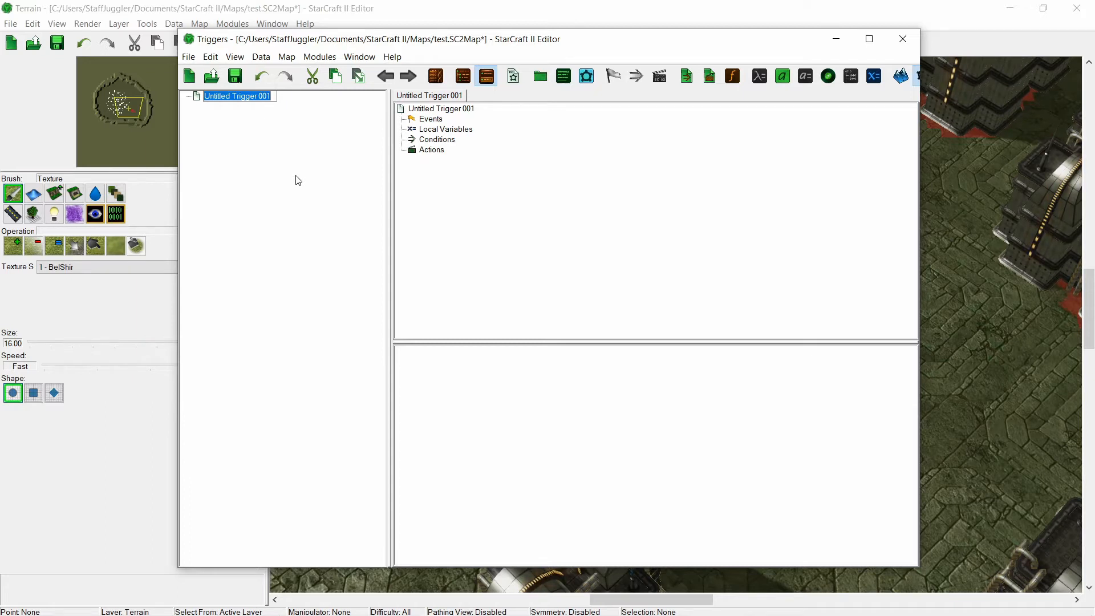
text(Undead Spawn)
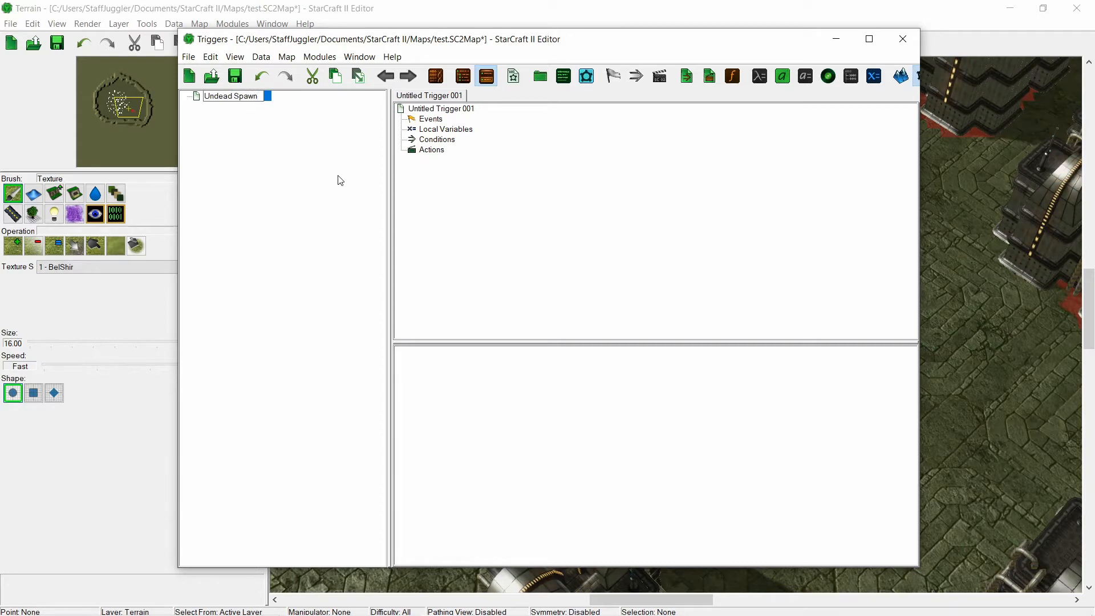
key(Return)
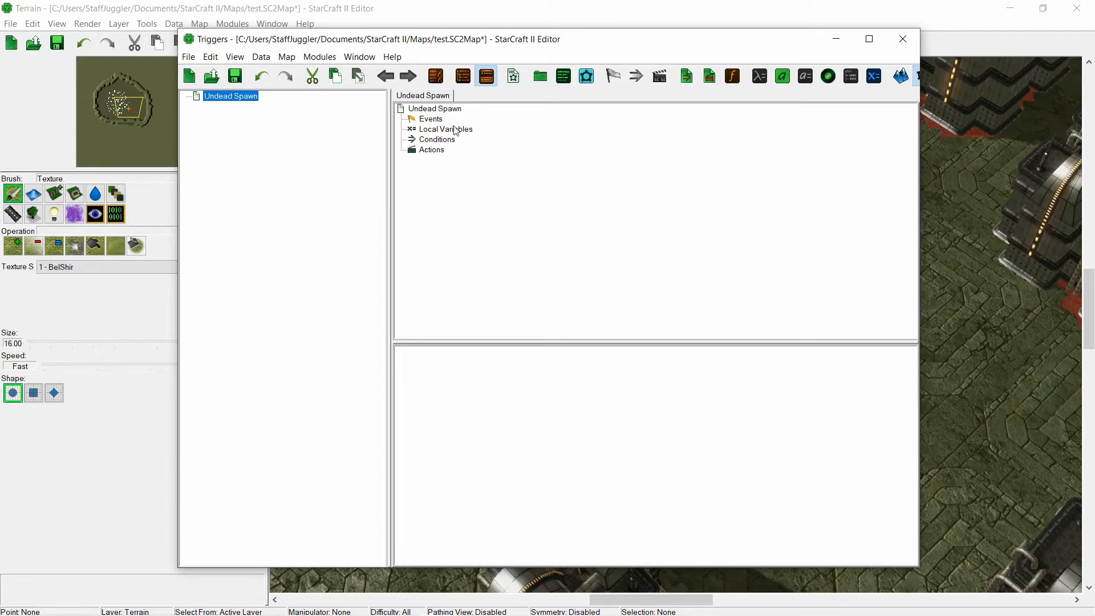
- Add a Unit Dies event for any unit to the Undead Spawn trigger
right_click(434, 120)
click(528, 399)
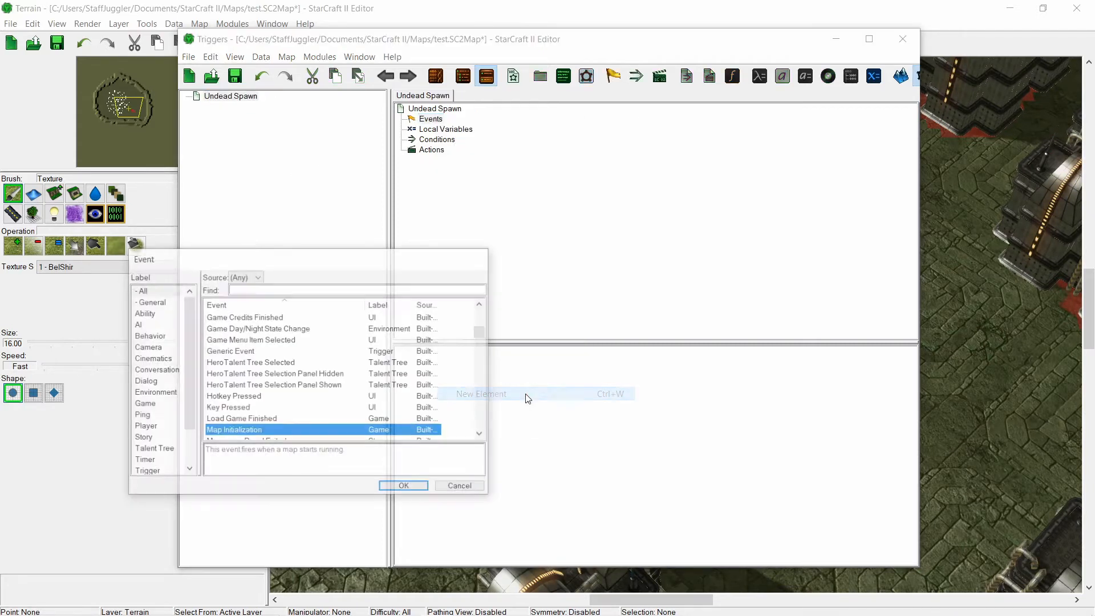
click(377, 290)
text(unit dies)
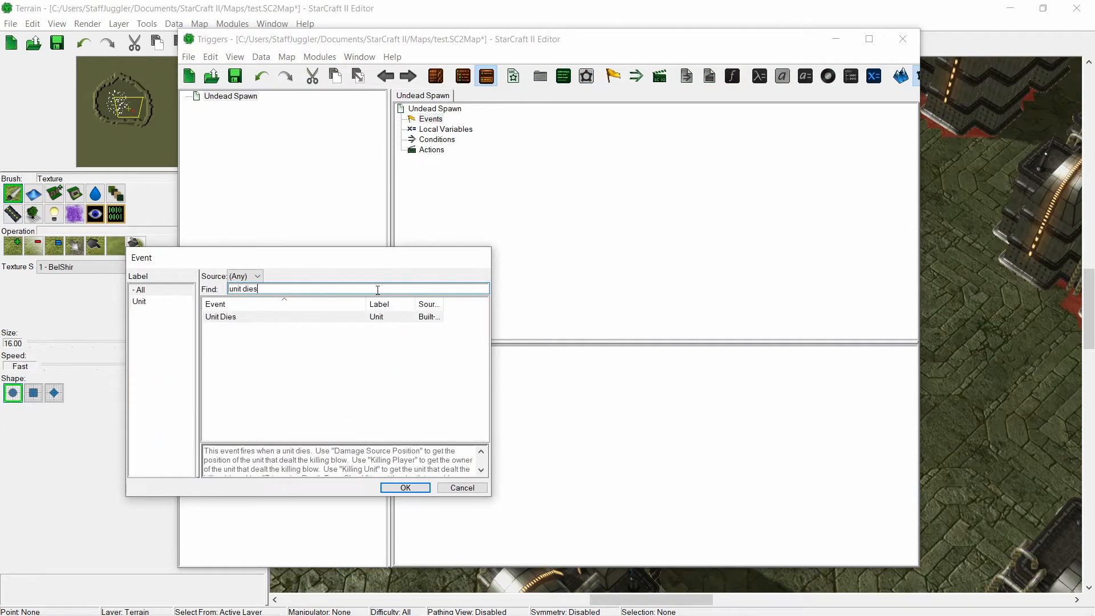
key(Return)
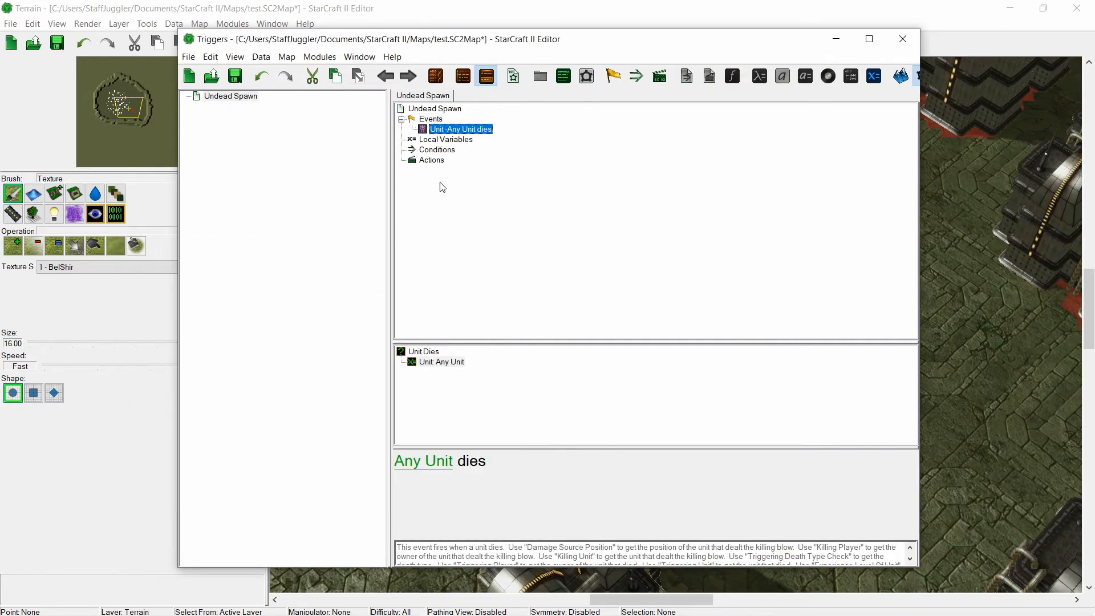
- Add a condition to the Undead Spawn trigger and search the comparison functions for "has beha"
click(437, 150)
right_click(439, 150)
mouse_move(565, 438)
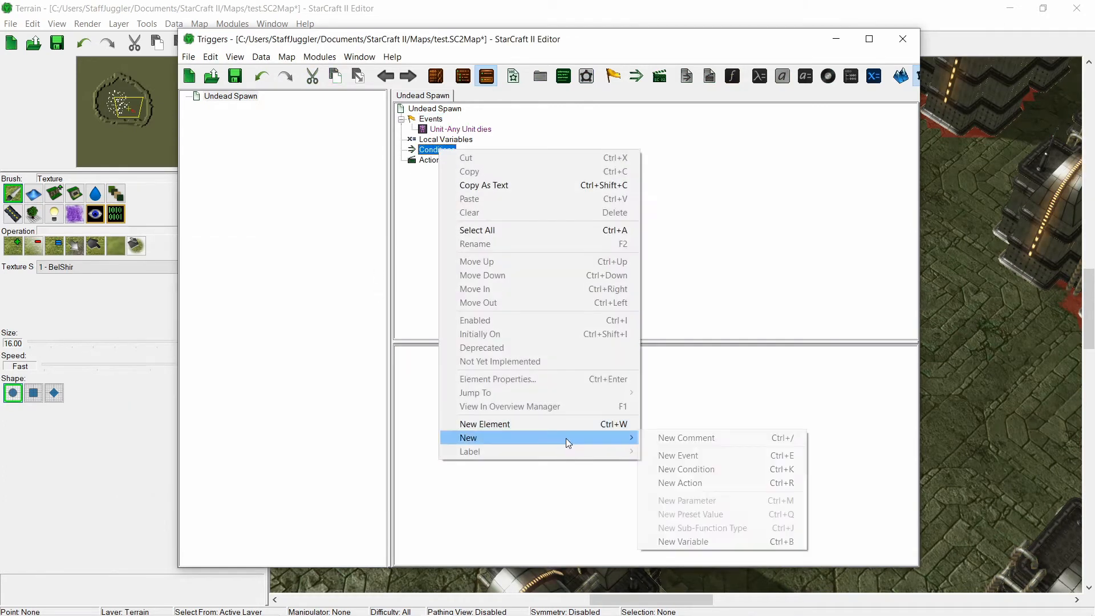
click(680, 470)
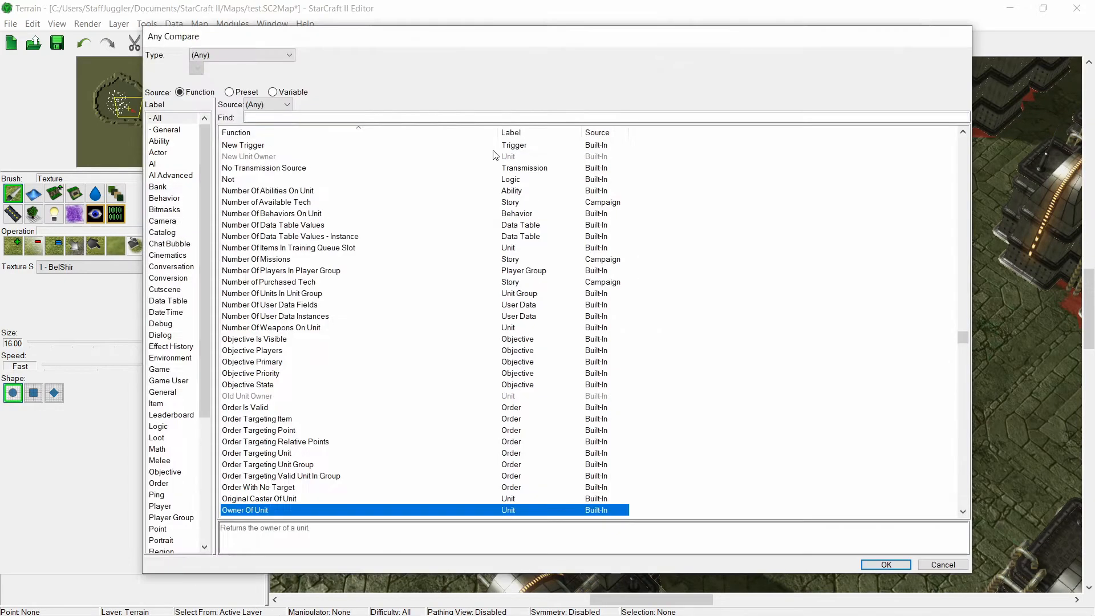
click(501, 116)
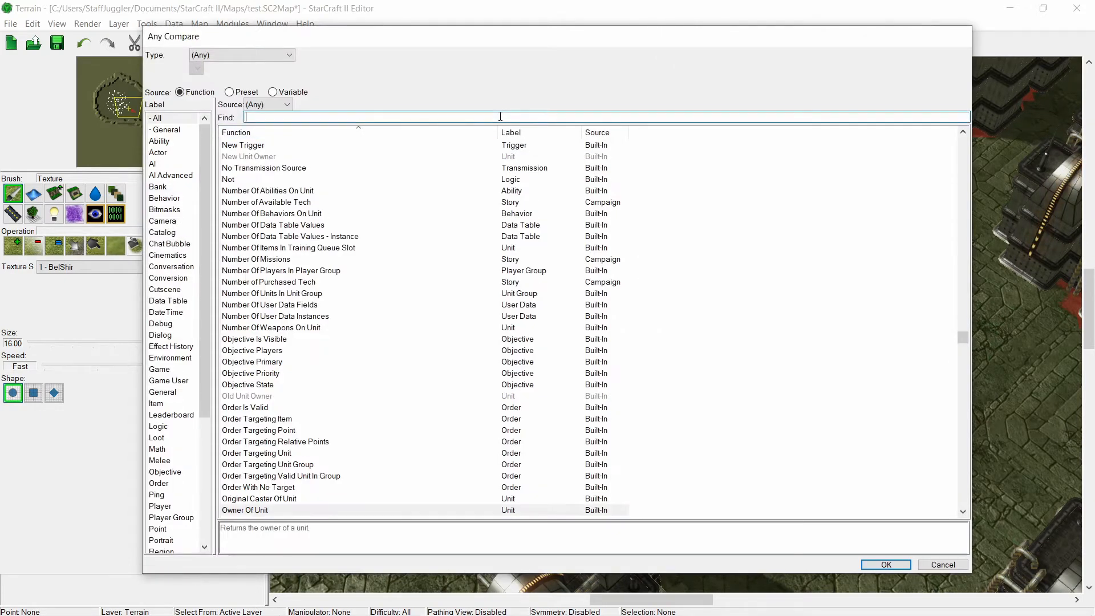
text(has beha)
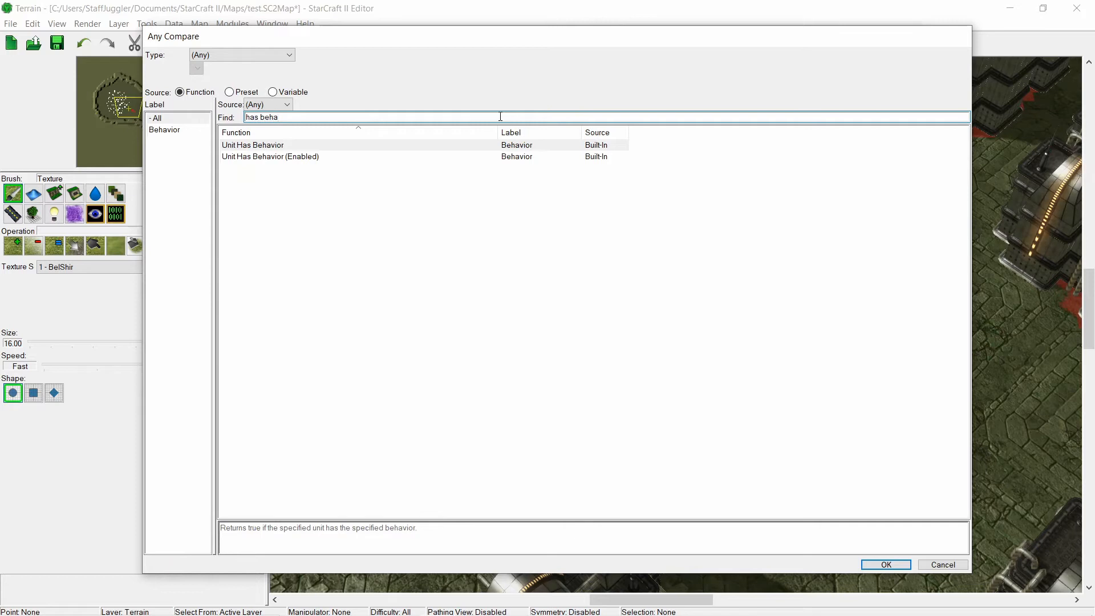
- Set the condition's first value to Unit Has Behavior for the triggering unit, with Virus as the behavior
key(Return)
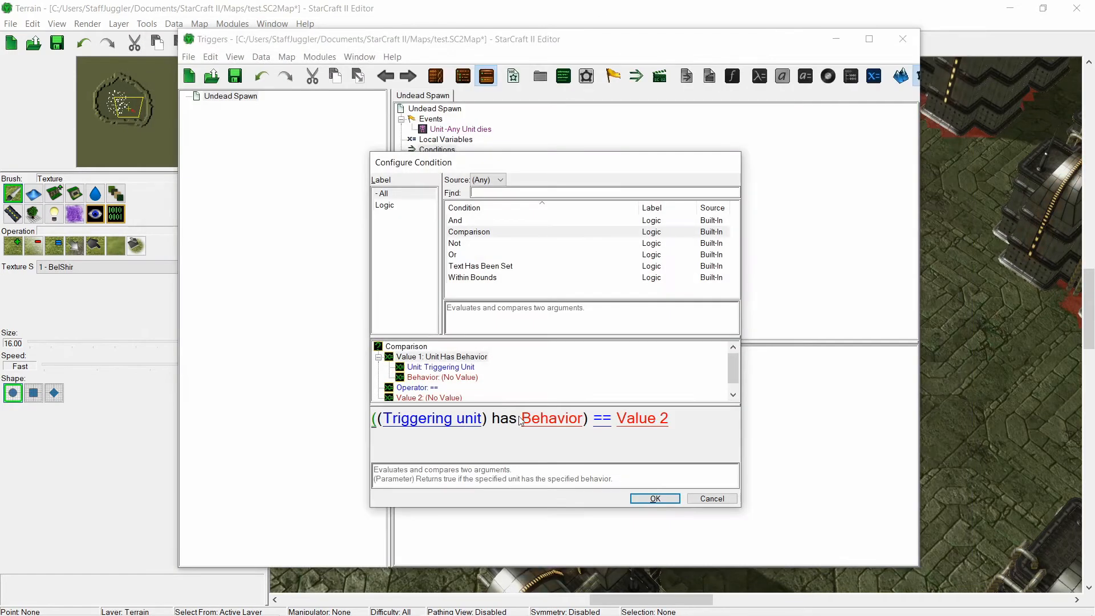
click(544, 423)
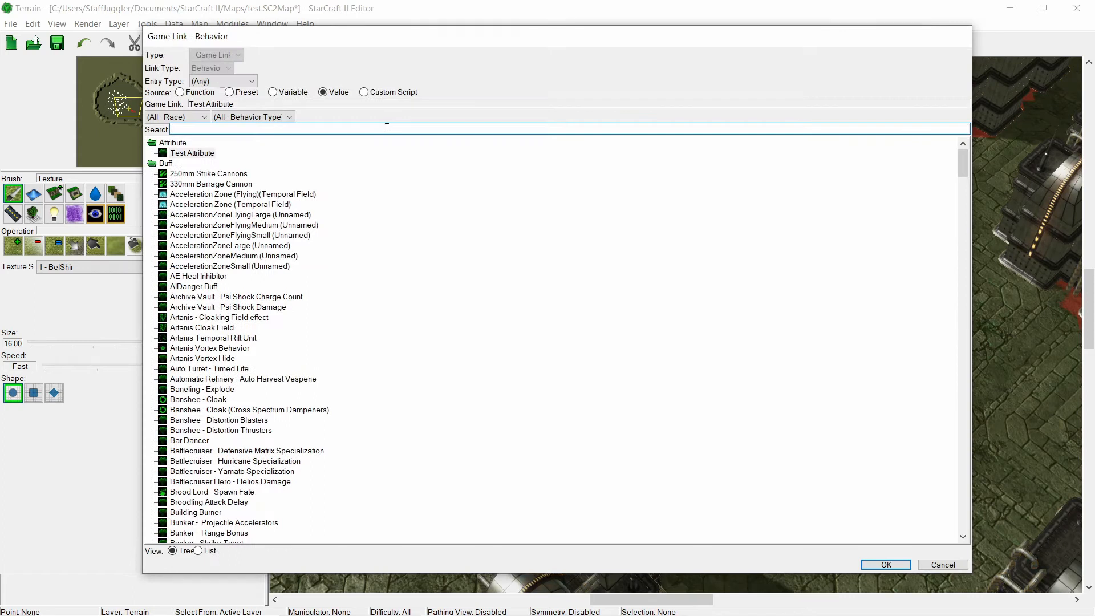
text(virus)
key(Return)
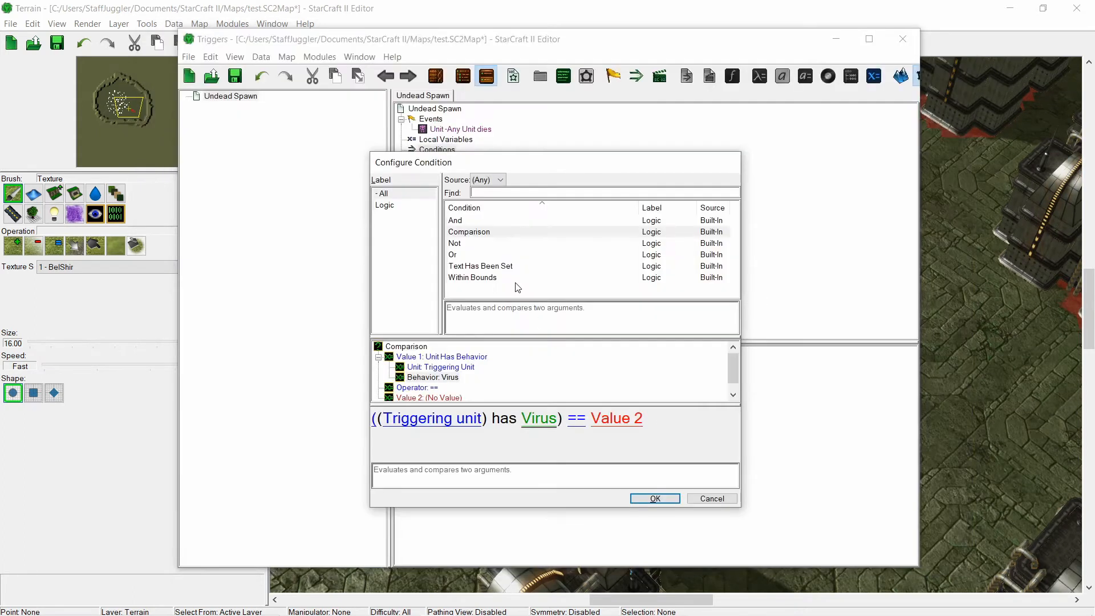
- Set the comparison's second value to True and confirm the condition
click(611, 426)
click(181, 105)
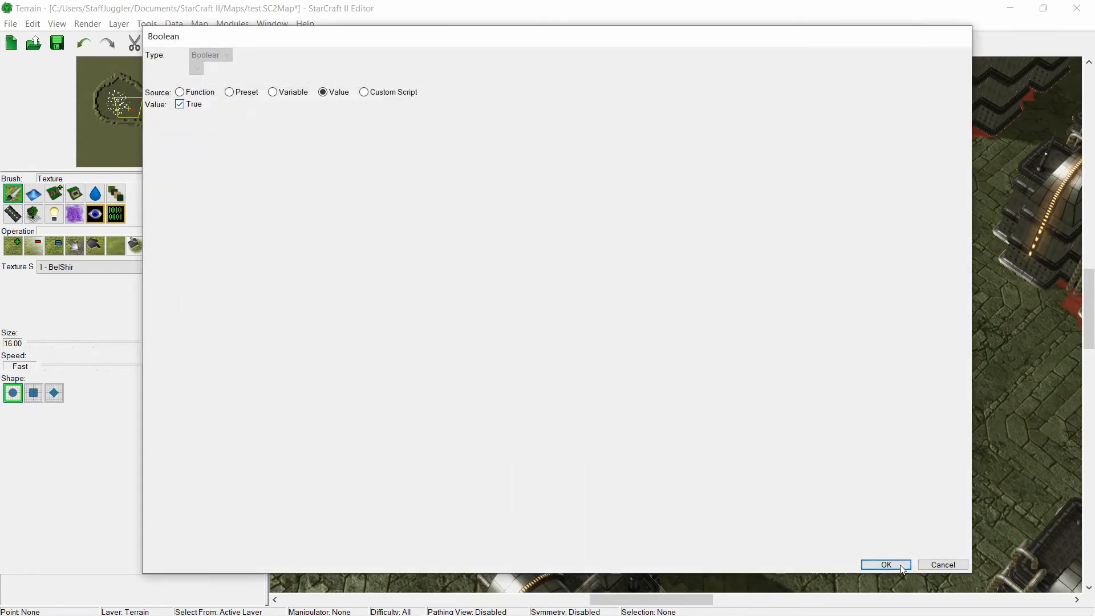
click(886, 564)
click(655, 496)
- Add a Create Units Facing Angle action to the Undead Spawn trigger
right_click(429, 171)
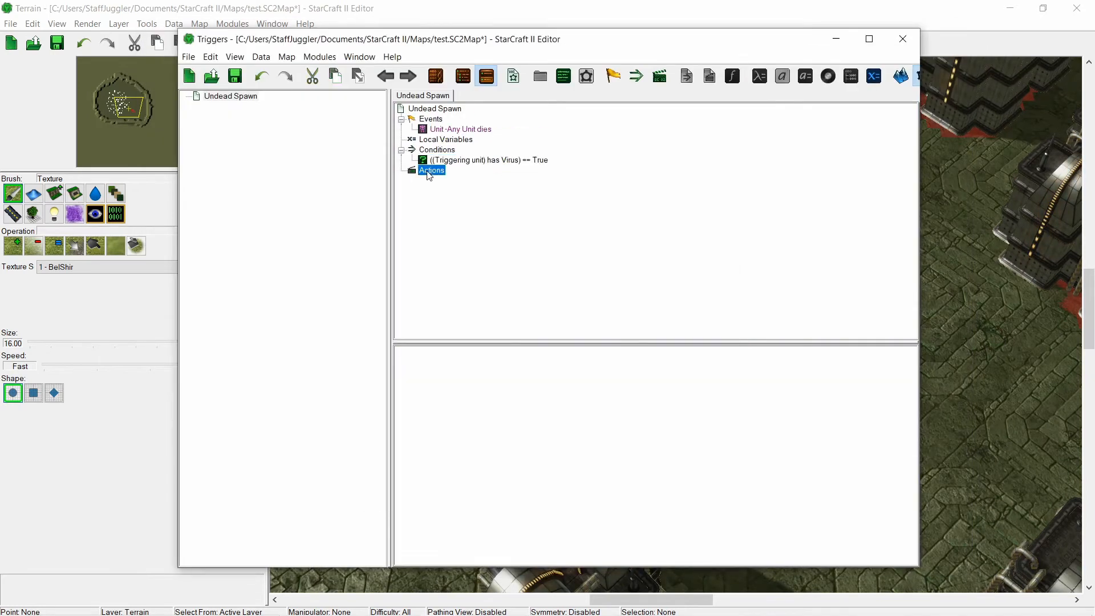
mouse_move(598, 459)
click(693, 504)
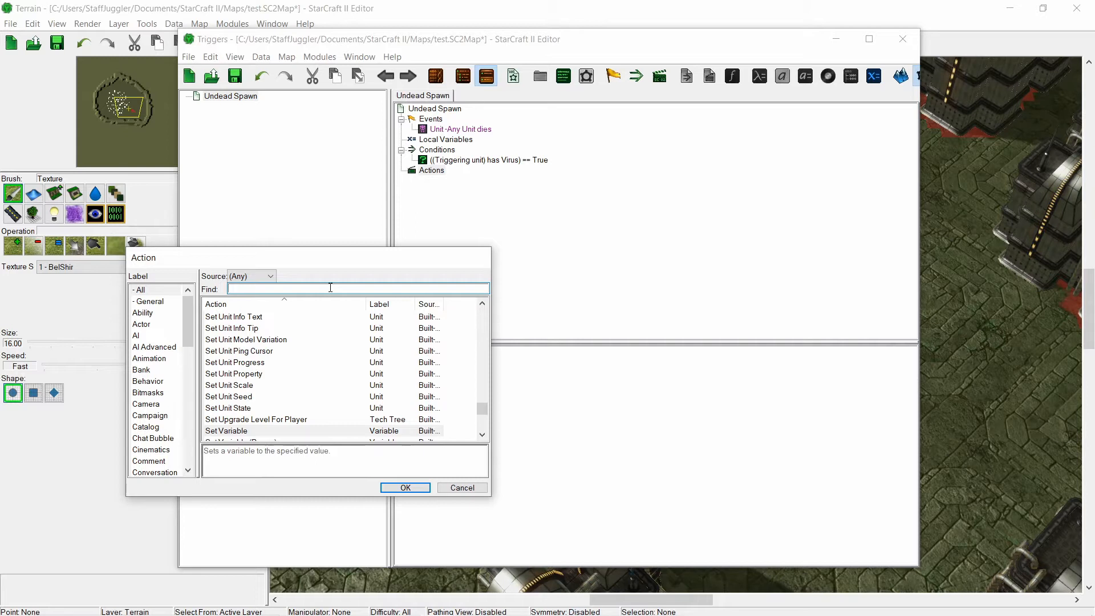
text(cre)
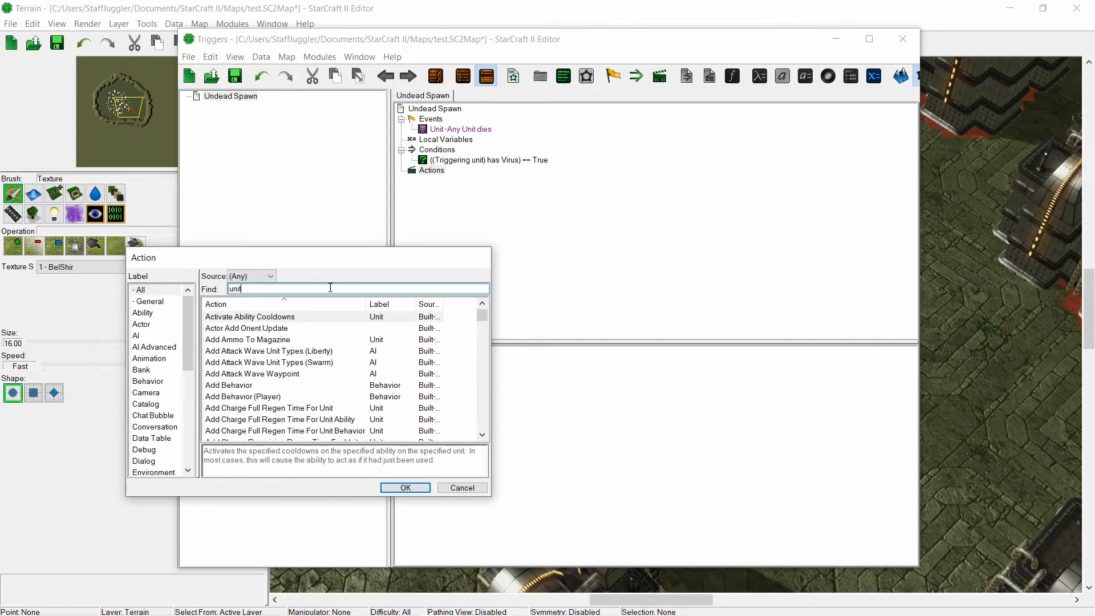
text(ate u)
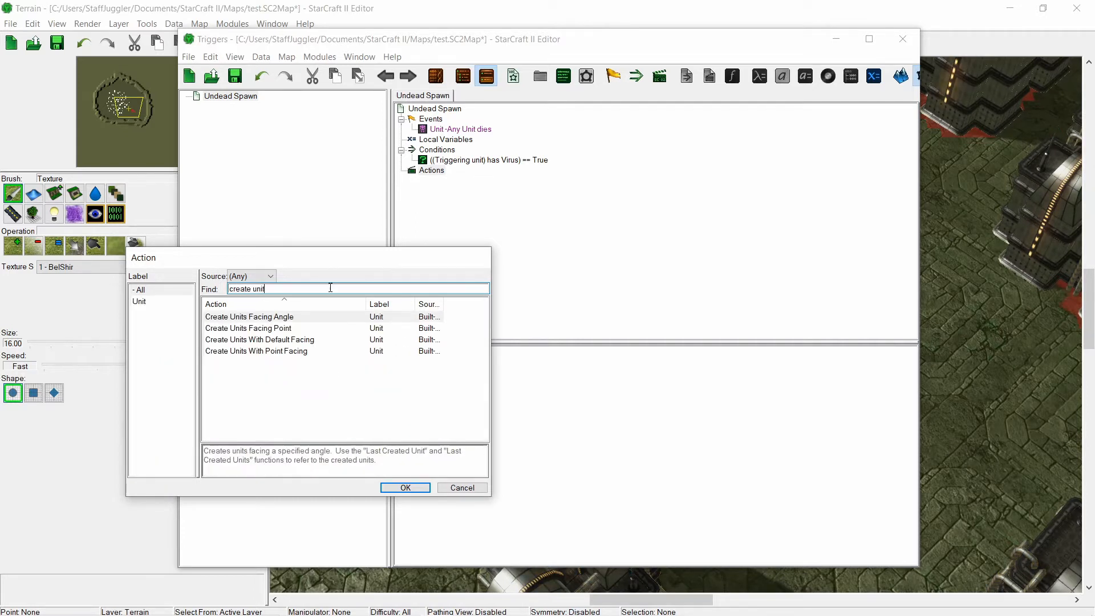
text(nit)
double_click(298, 318)
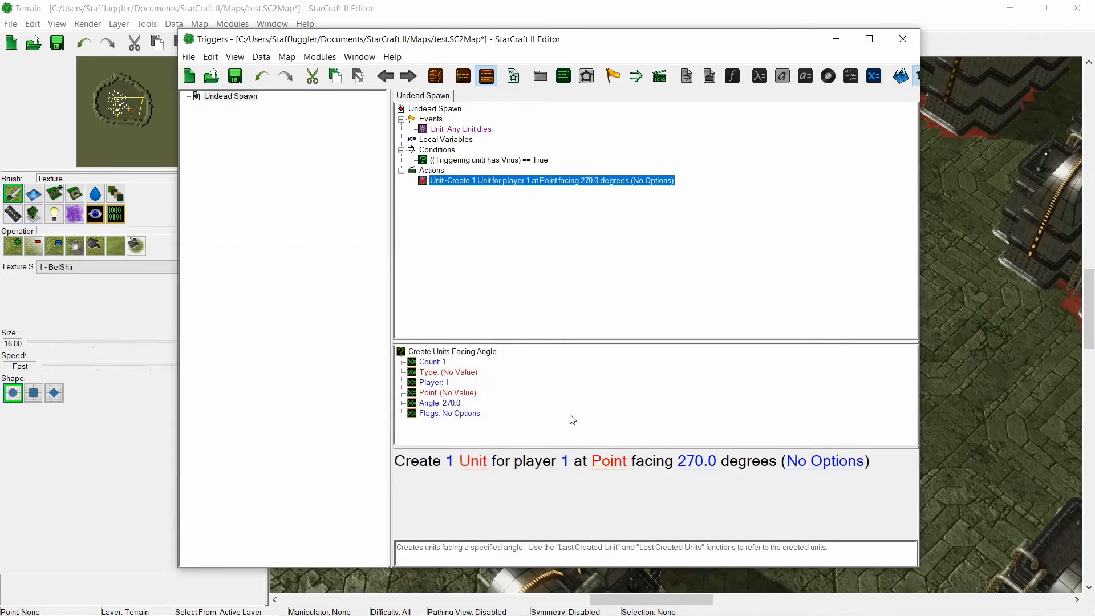
- Set the created unit's type to Infested Terran (Campaign) (ID is InfestedCivilian)
click(473, 462)
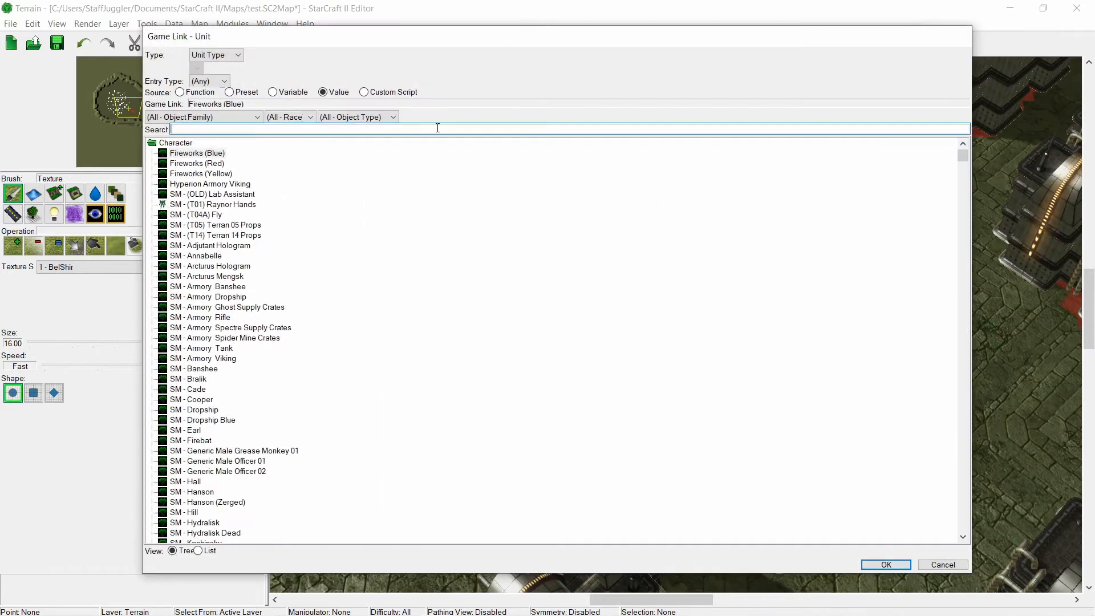
text(infested ter)
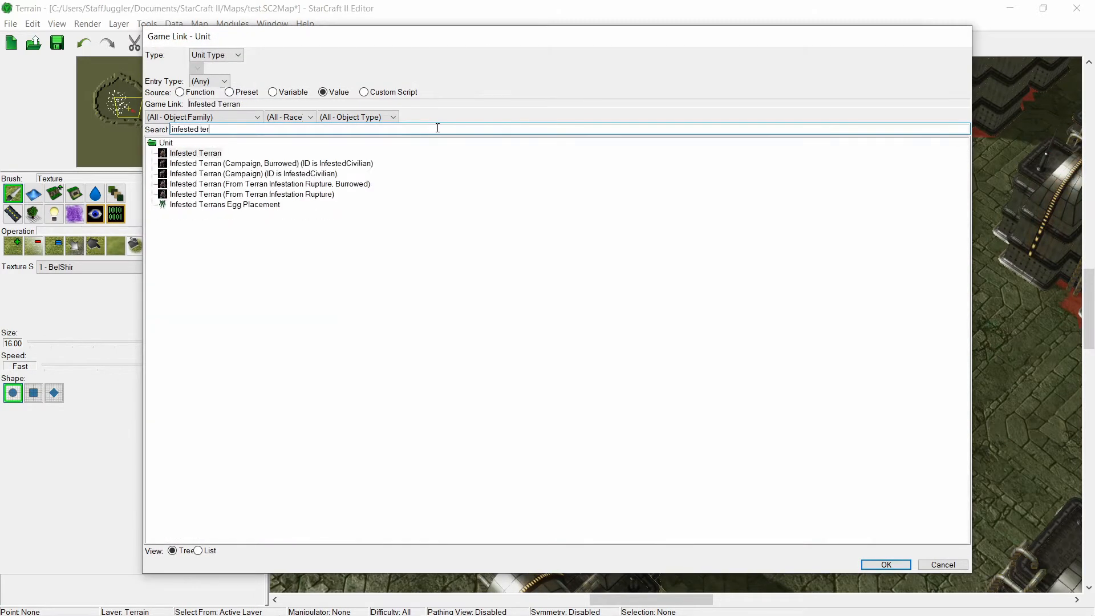
click(276, 174)
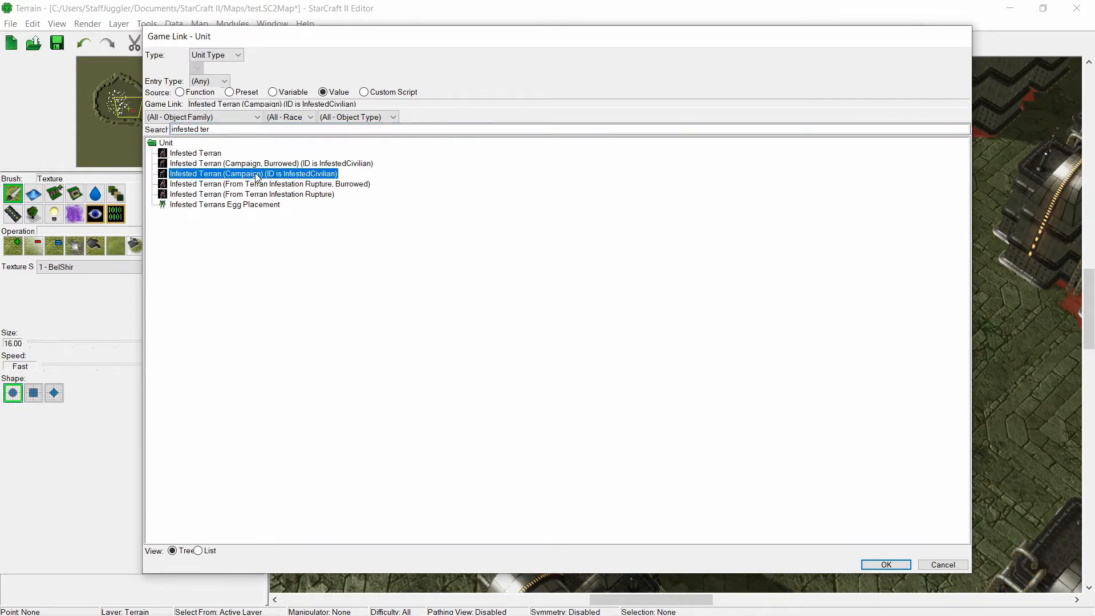
click(886, 564)
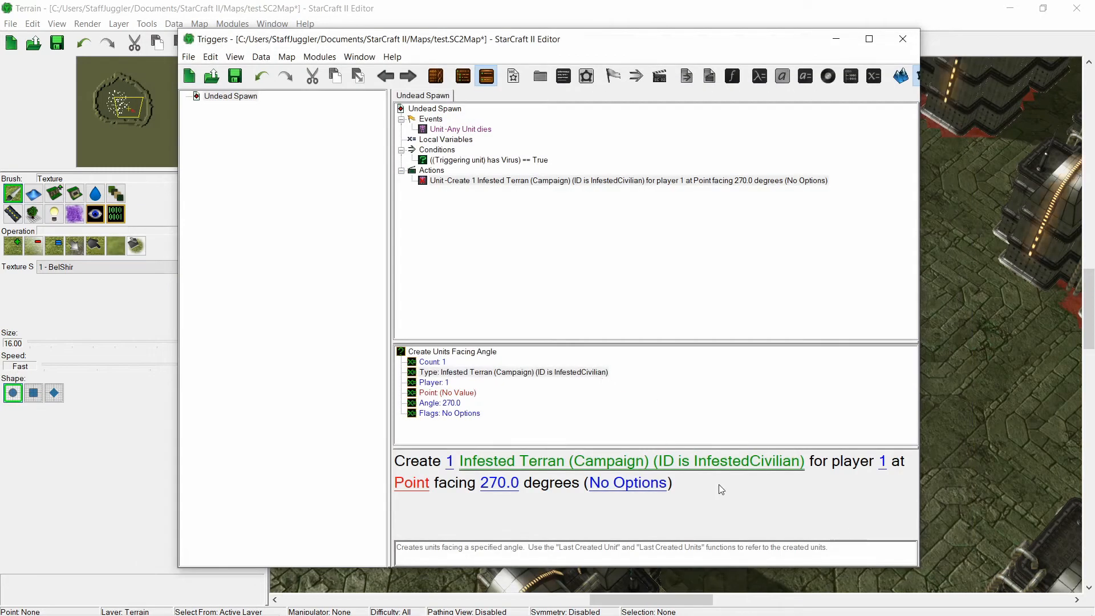
- Set the owning player of the created unit to the Killing Player function
click(882, 460)
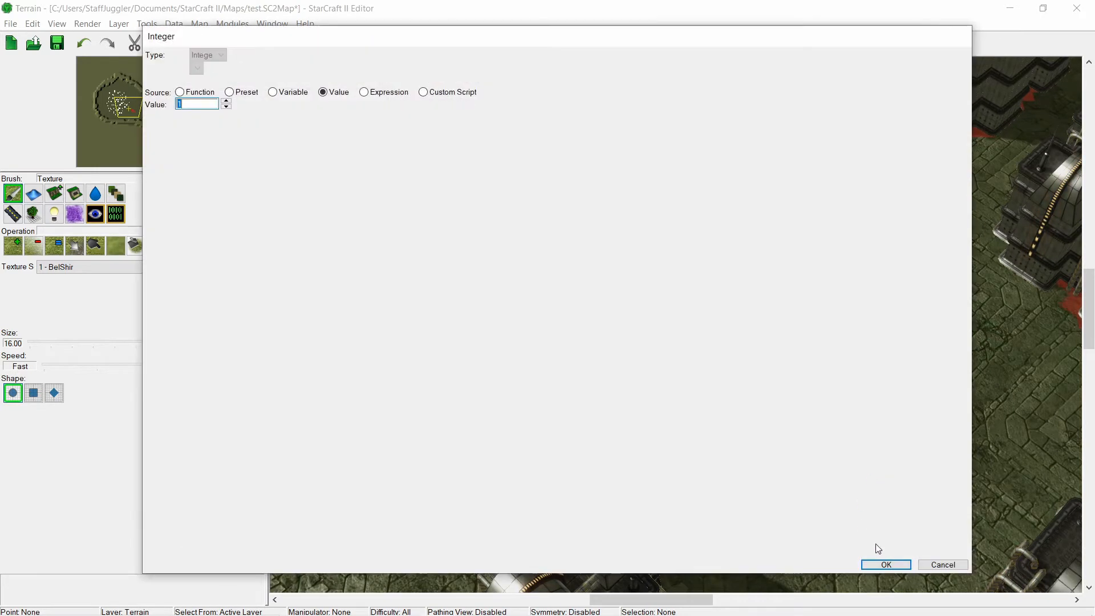
click(885, 564)
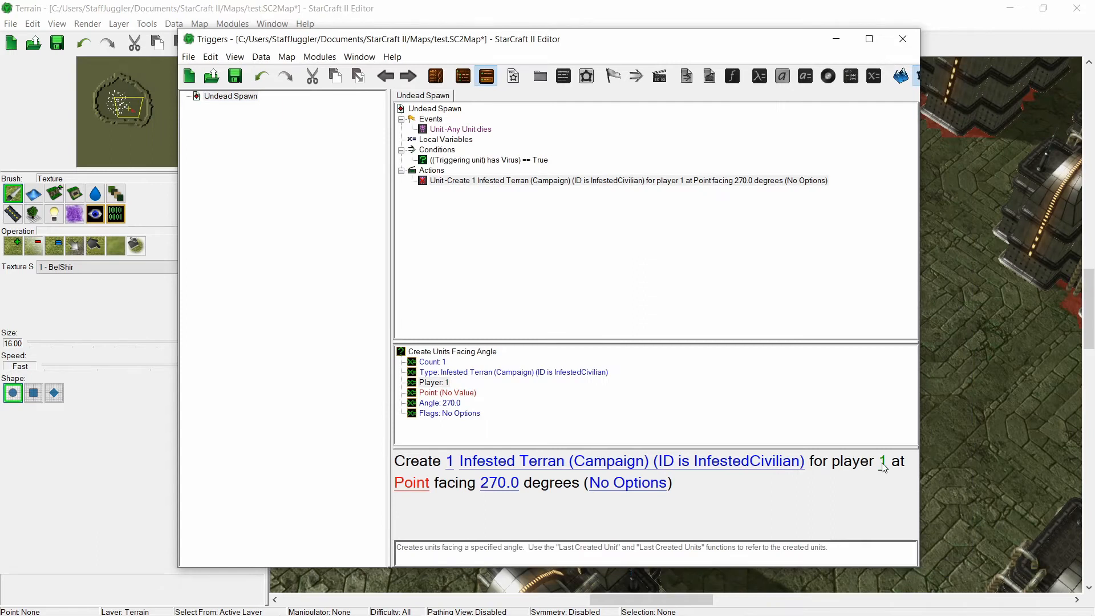
click(882, 462)
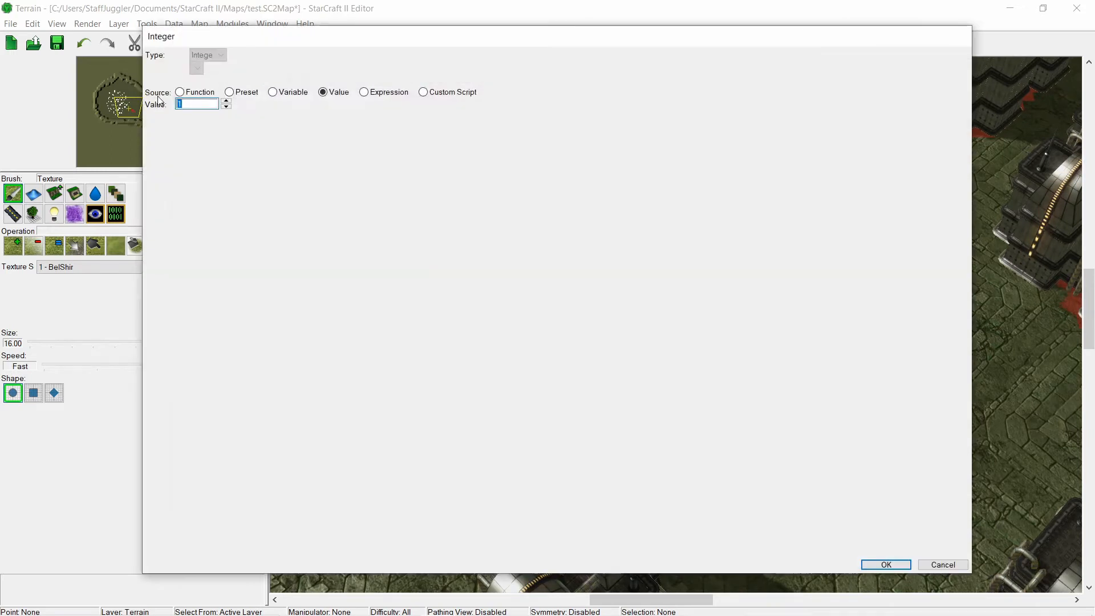
click(180, 91)
click(324, 117)
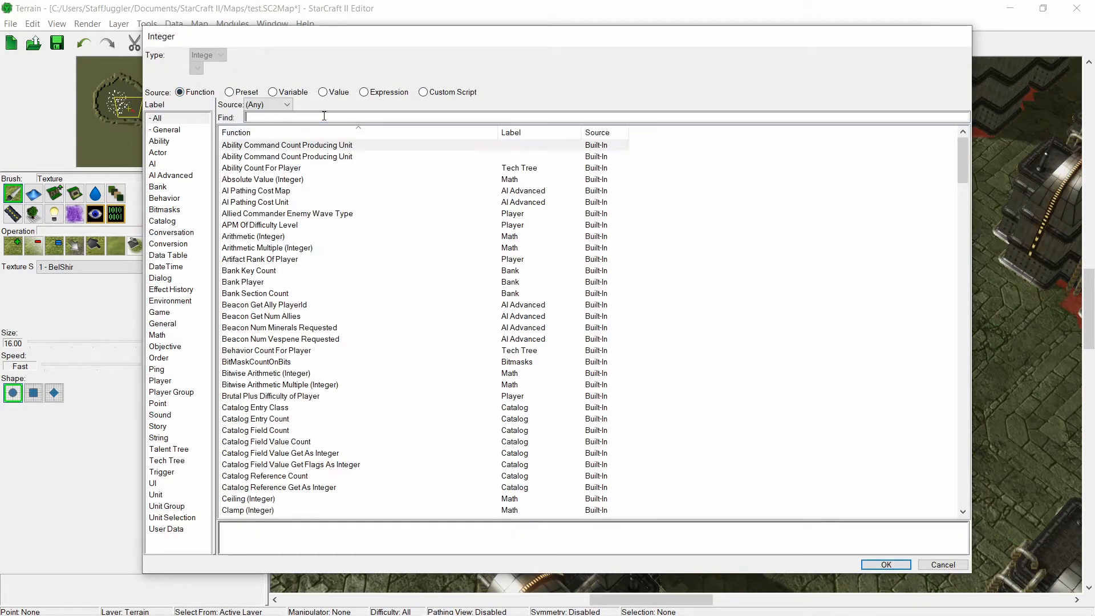
text(killing p)
key(Return)
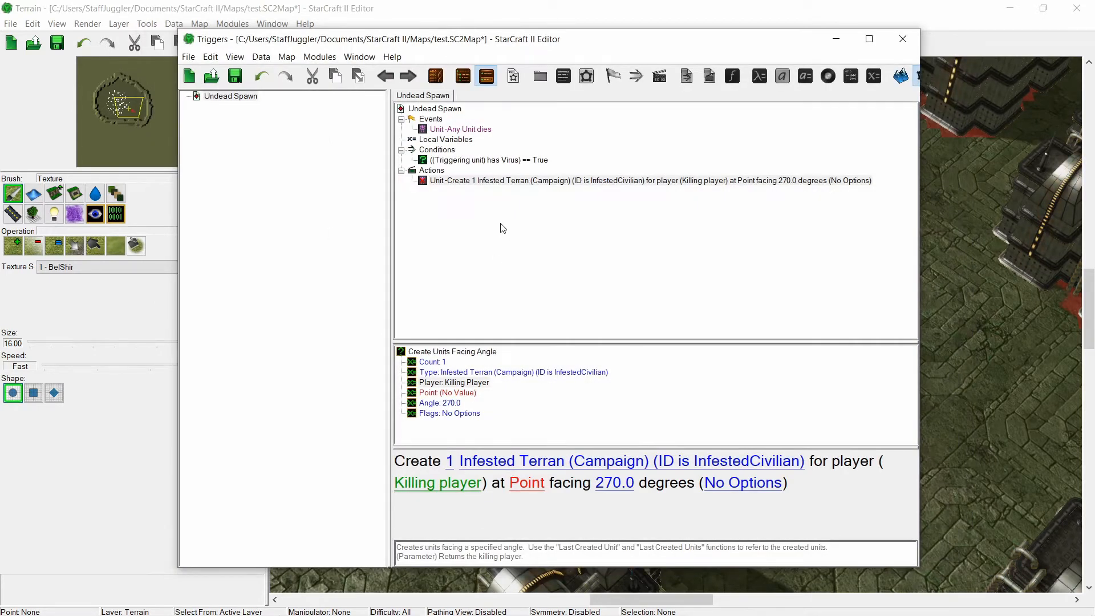
- Set the creation point to the Position Of Unit function, using the triggering unit
click(531, 486)
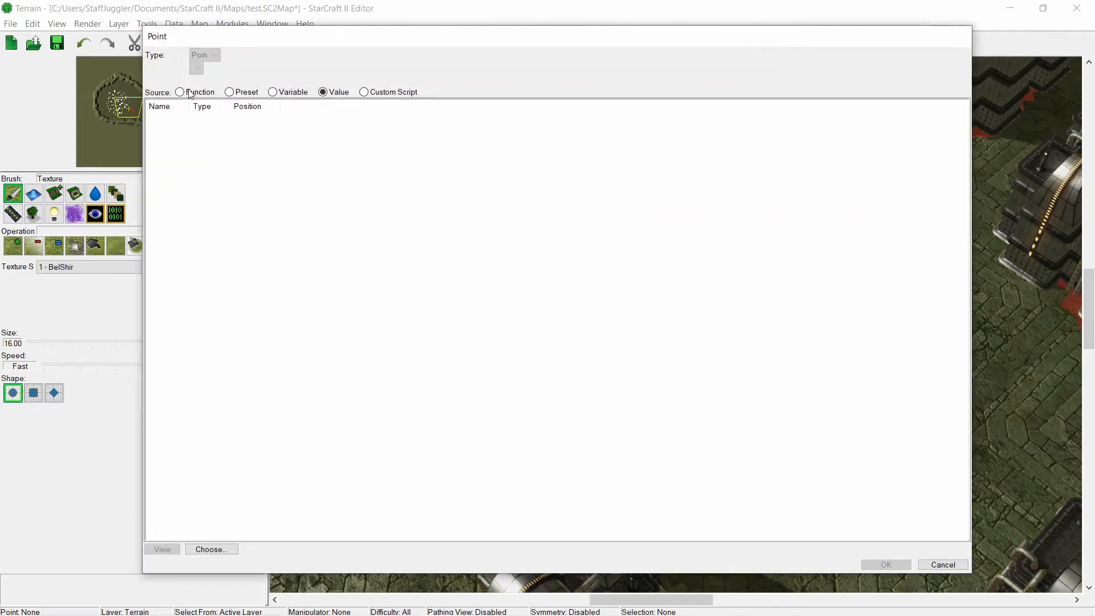
text(po)
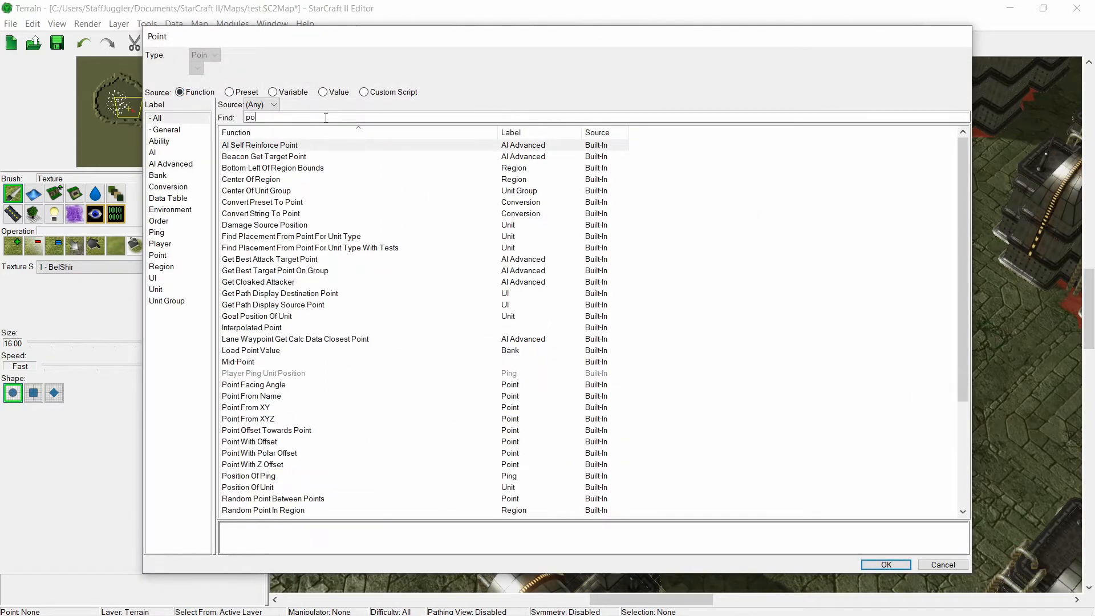
text(sition of un)
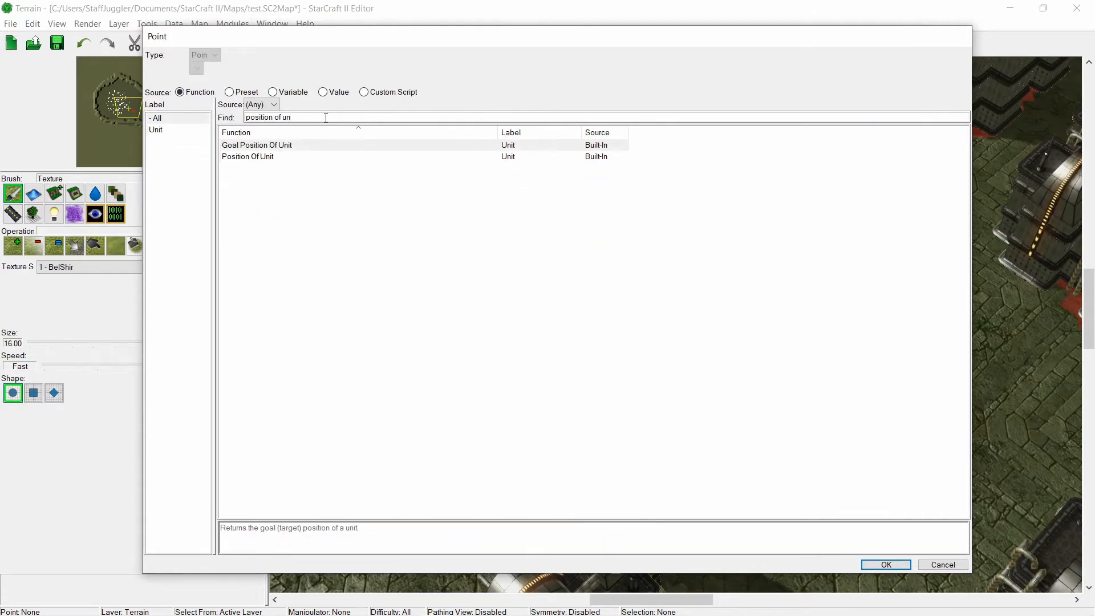
double_click(316, 157)
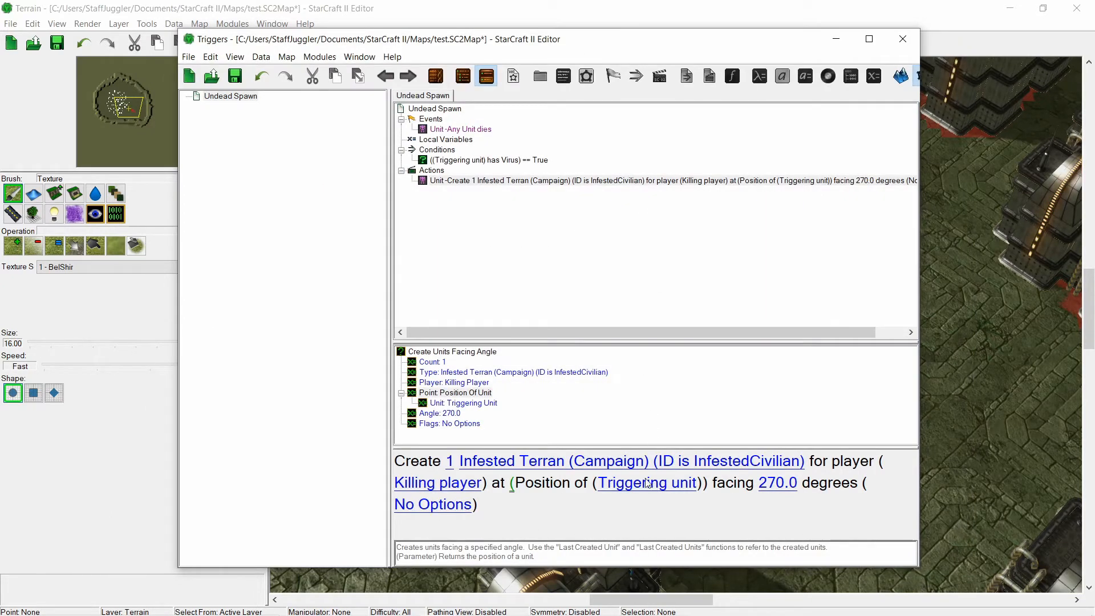
- Set the action's unit creation flags to Ignore Placement and Birth
click(406, 504)
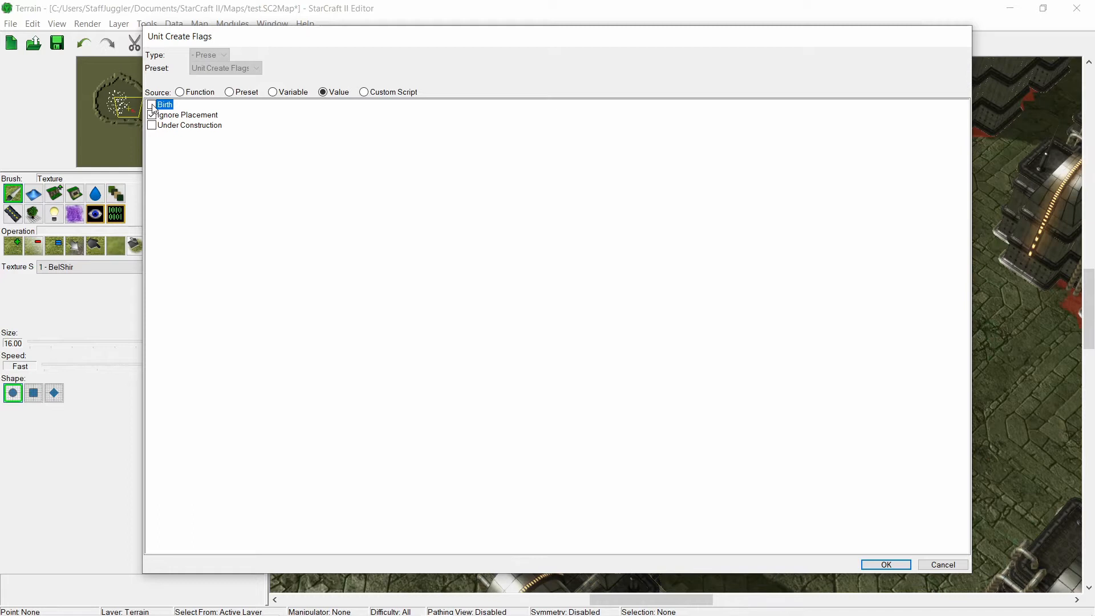
click(152, 106)
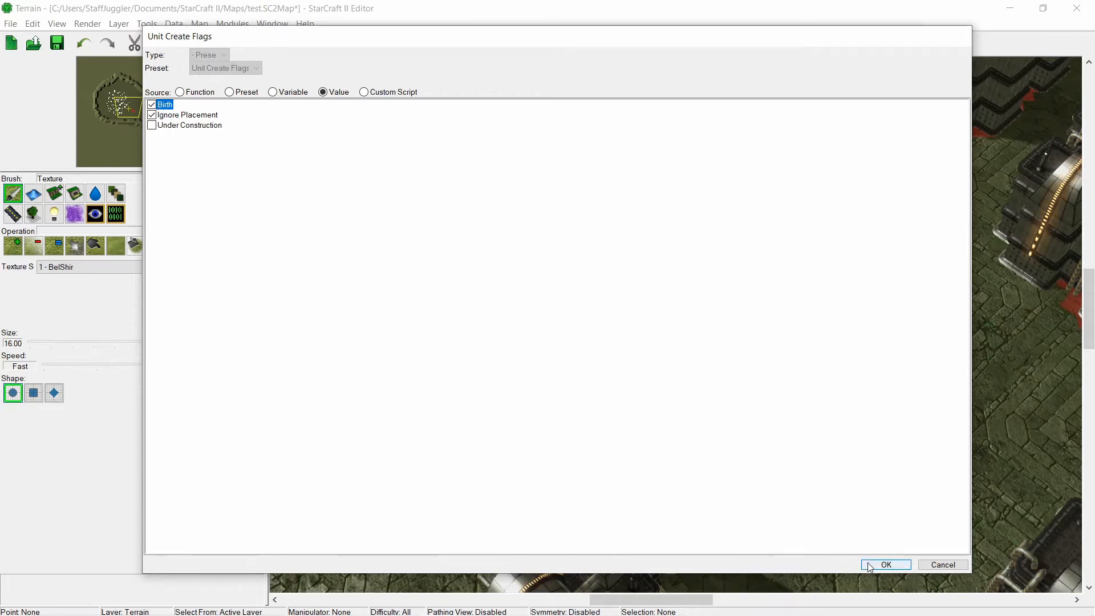
click(901, 565)
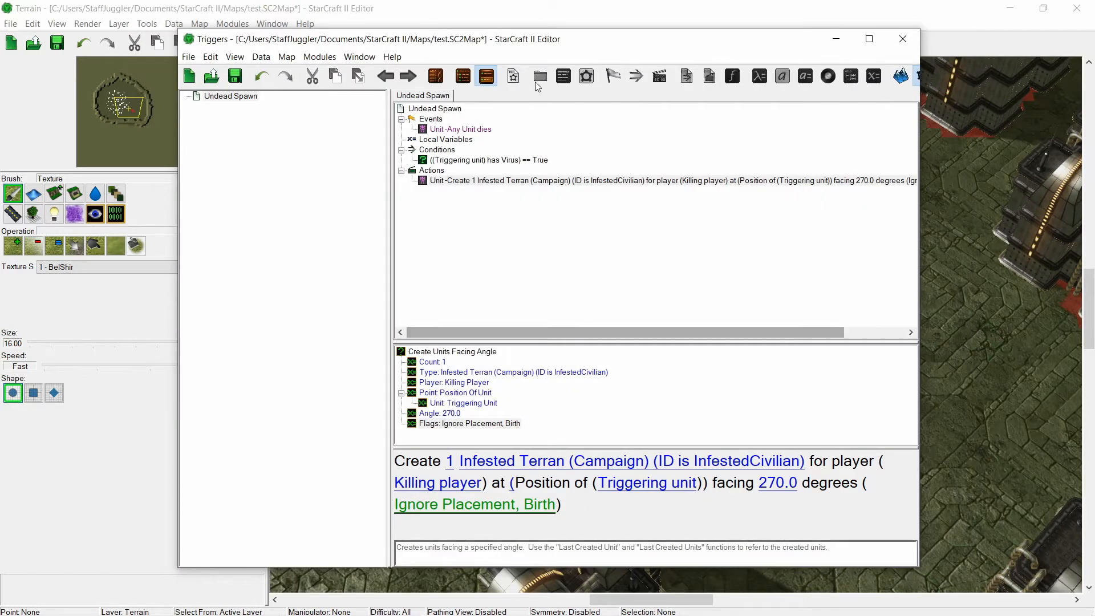
- Review the trigger's condition and event, and minimize the Triggers window to reveal the map
drag(529, 44, 468, 469)
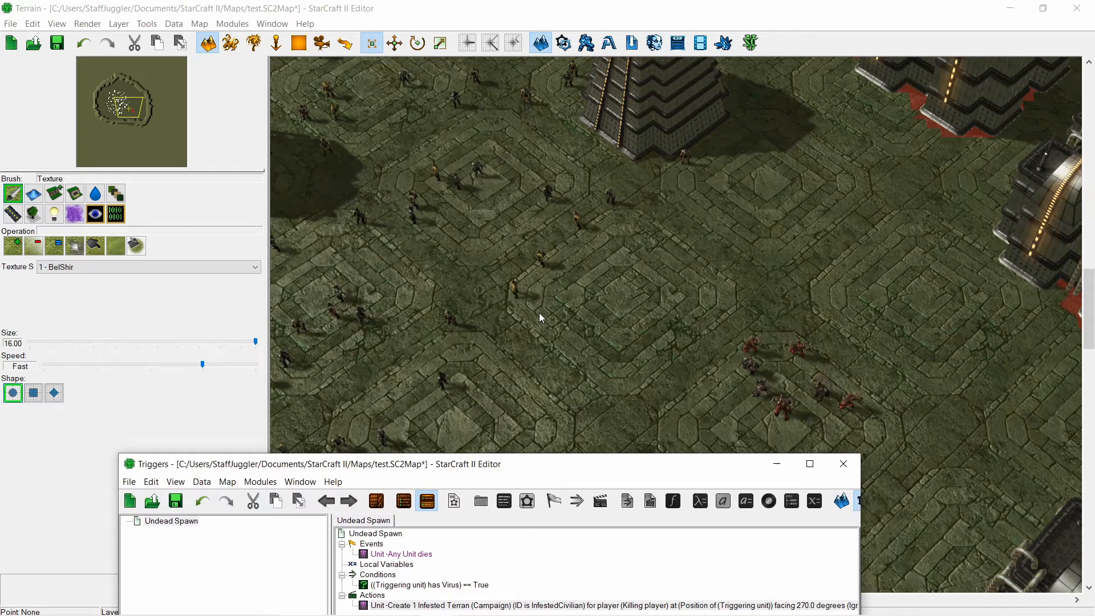
drag(462, 474, 511, 76)
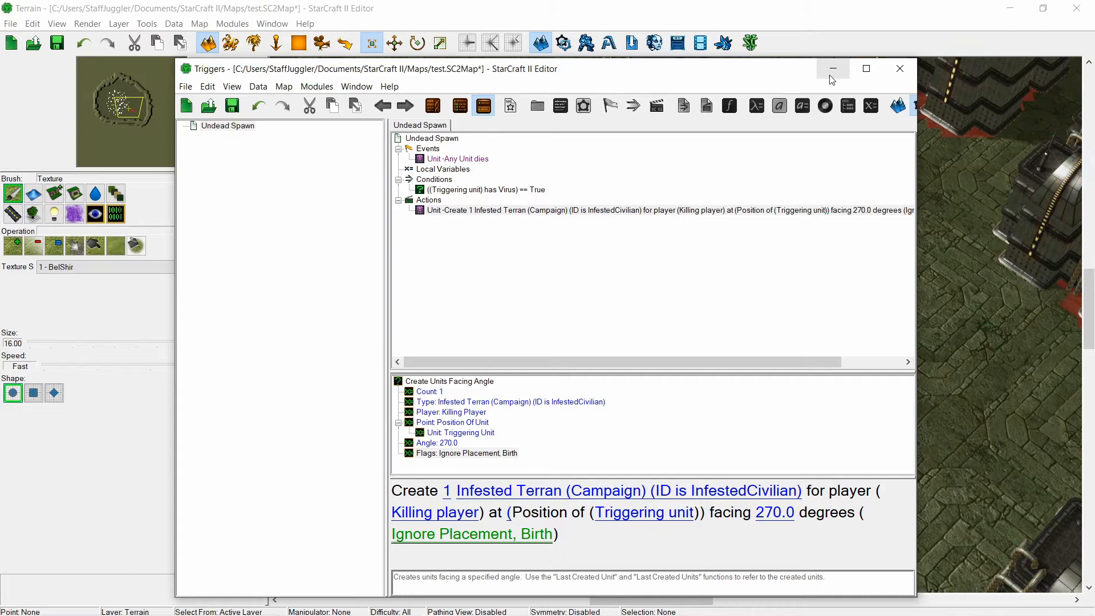
click(473, 190)
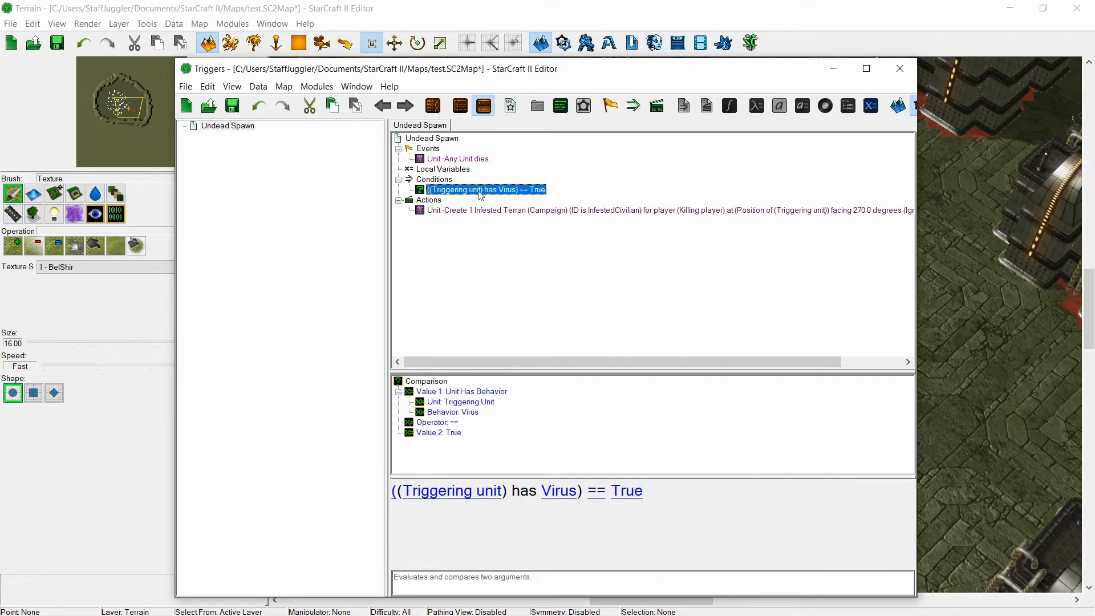
click(474, 160)
click(833, 68)
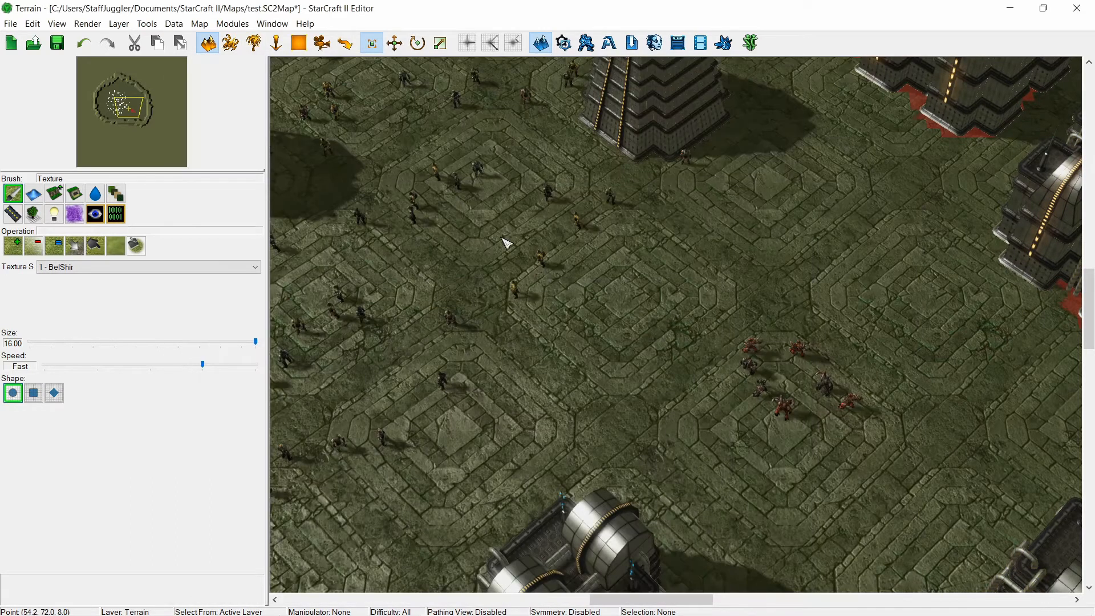
- Switch to the Units layer and choose the Medic unit for placement
right_drag(503, 238, 477, 215)
click(587, 262)
right_drag(587, 263, 667, 256)
click(663, 361)
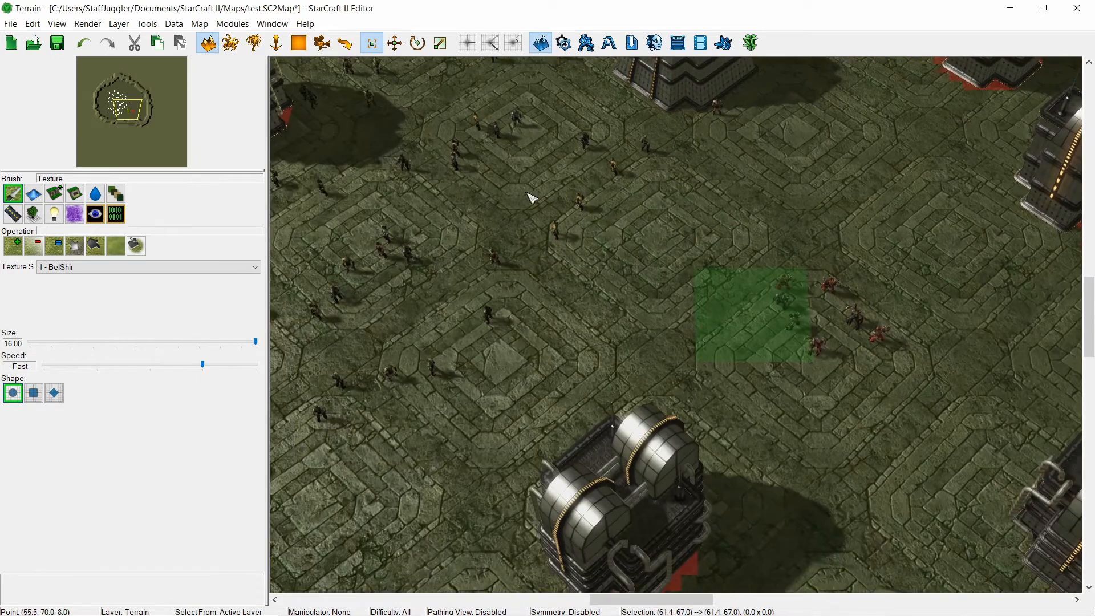
click(231, 43)
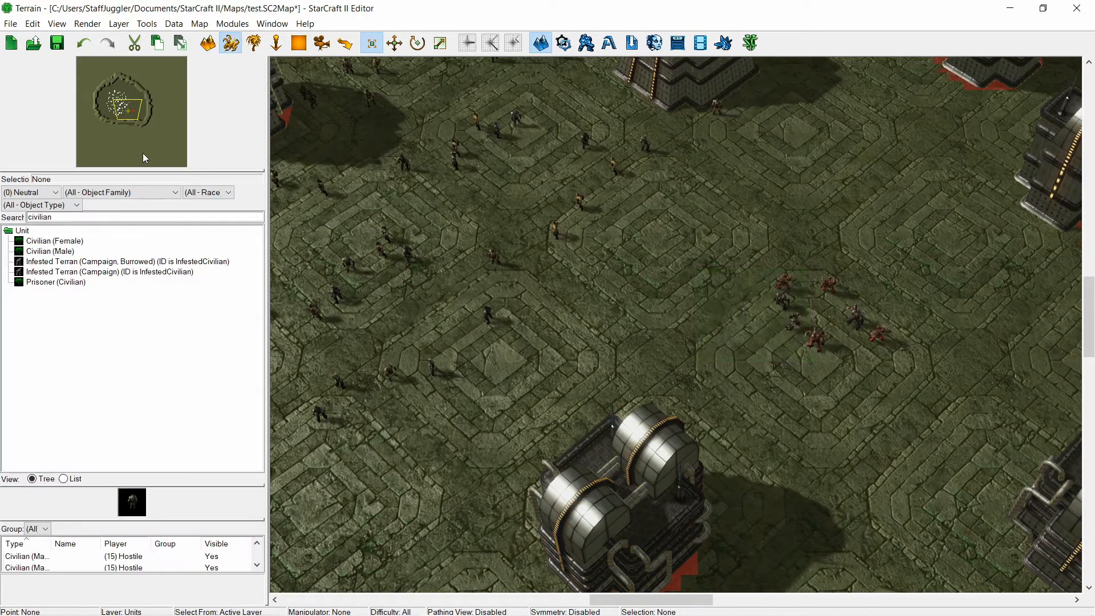
double_click(119, 217)
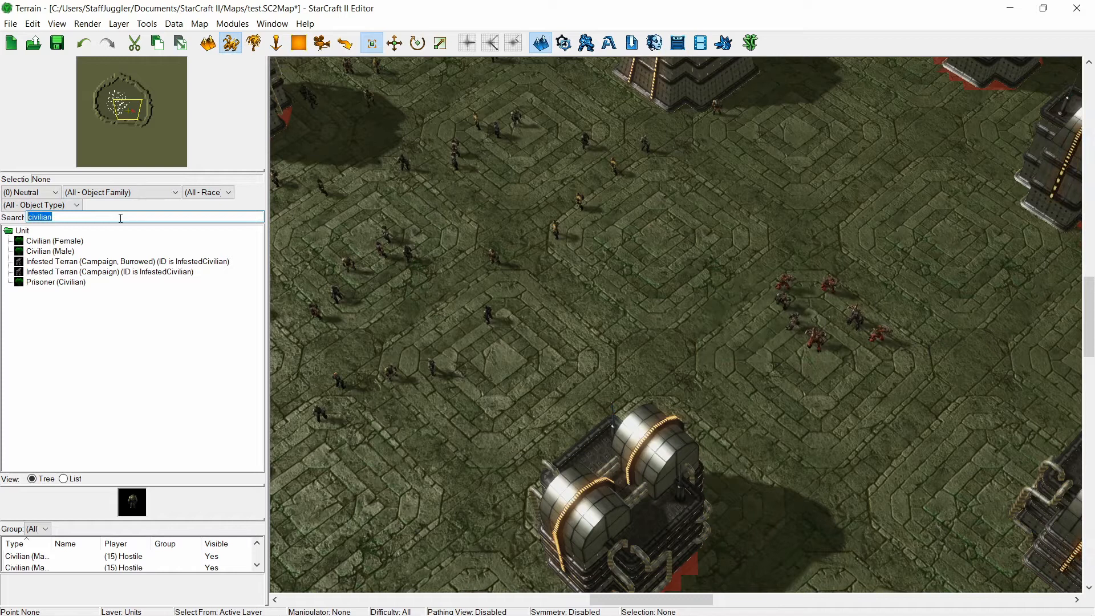
text(medic)
click(35, 240)
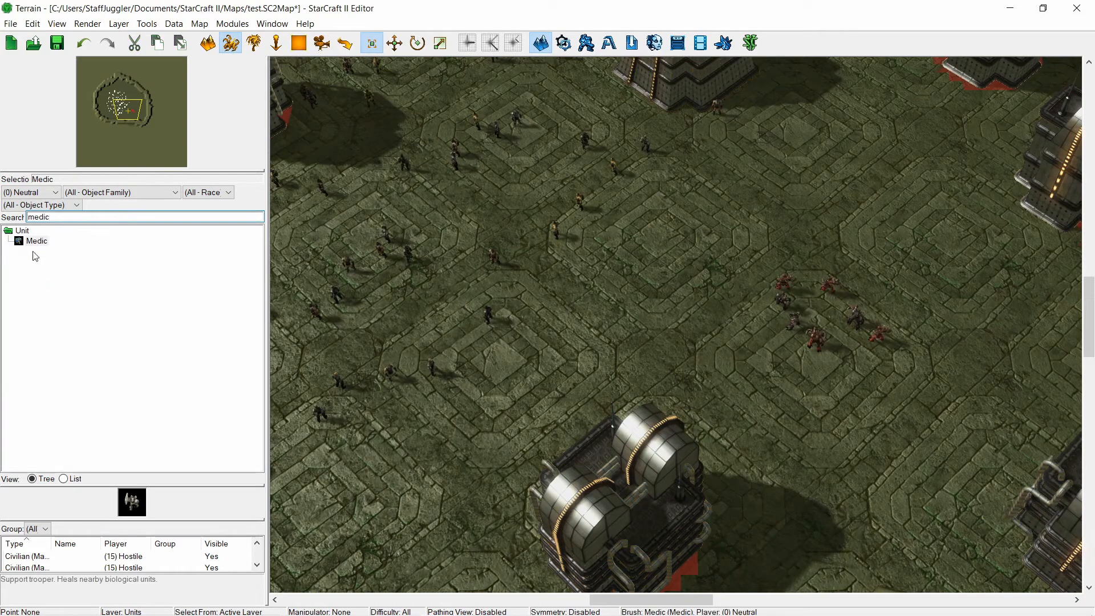
- Place a neutral Medic on the map among the civilians and leave placement mode
right_drag(443, 195, 576, 270)
right_drag(592, 131, 710, 248)
right_drag(692, 168, 721, 188)
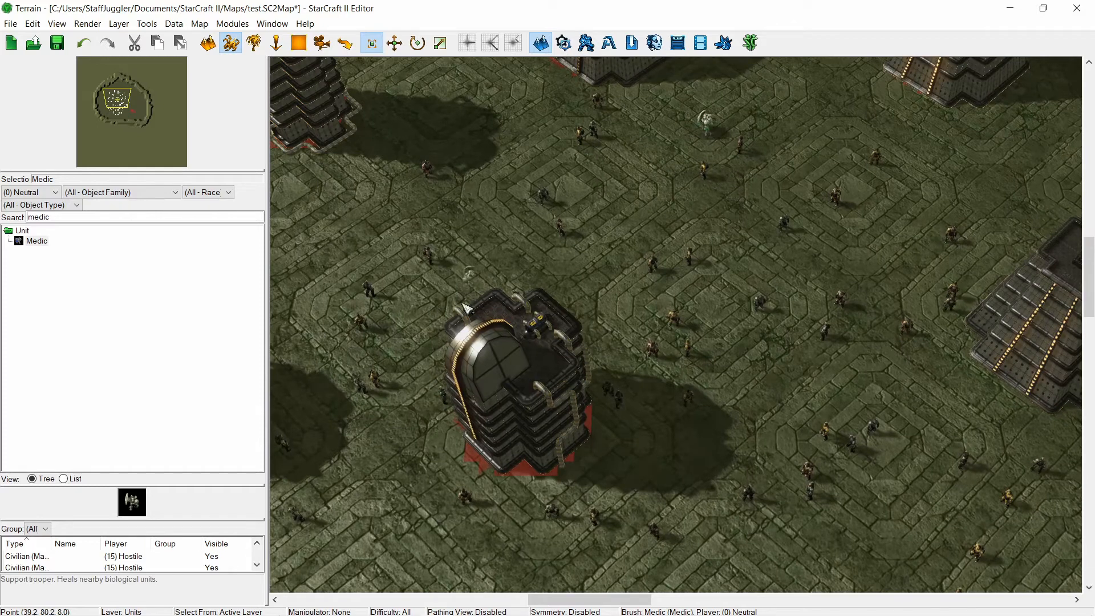
right_drag(711, 134, 576, 235)
mouse_move(614, 152)
right_down()
mouse_move(526, 298)
mouse_move(531, 267)
mouse_move(517, 230)
right_up()
click(417, 247)
key(Escape)
drag(395, 171, 398, 212)
click(518, 183)
- Open the Data Editor and display the map's Virus behaviors
click(585, 43)
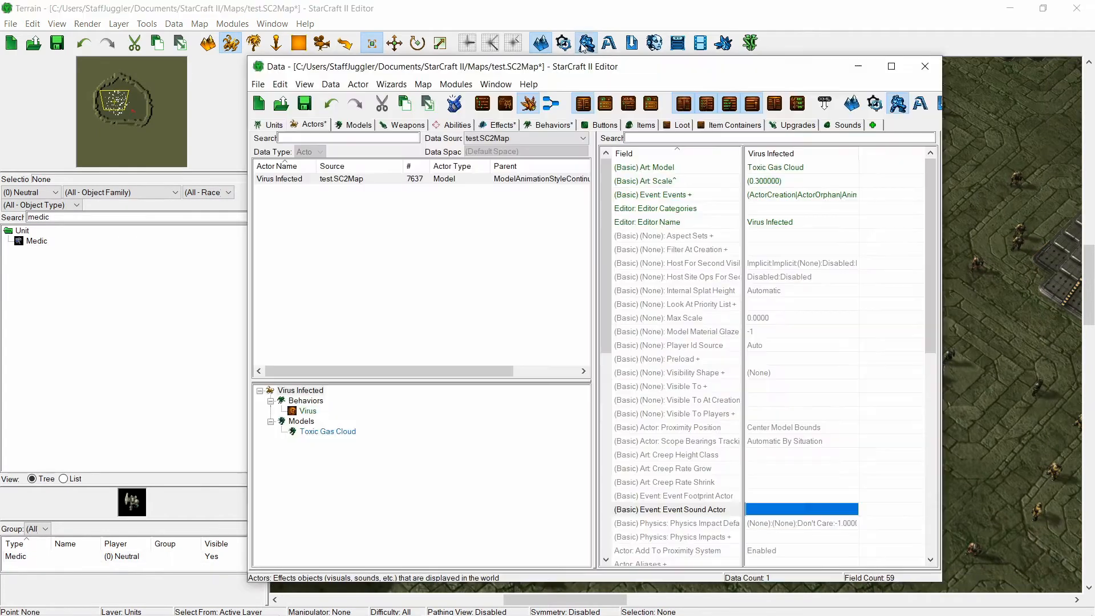
click(549, 124)
click(349, 180)
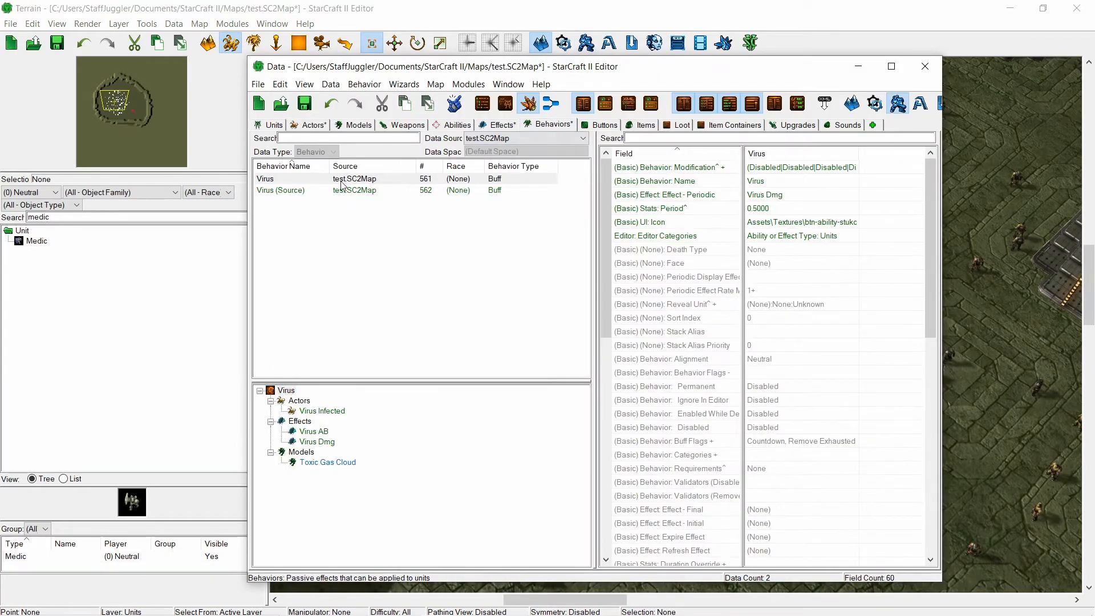
click(340, 180)
shift+click(342, 191)
right_click(345, 192)
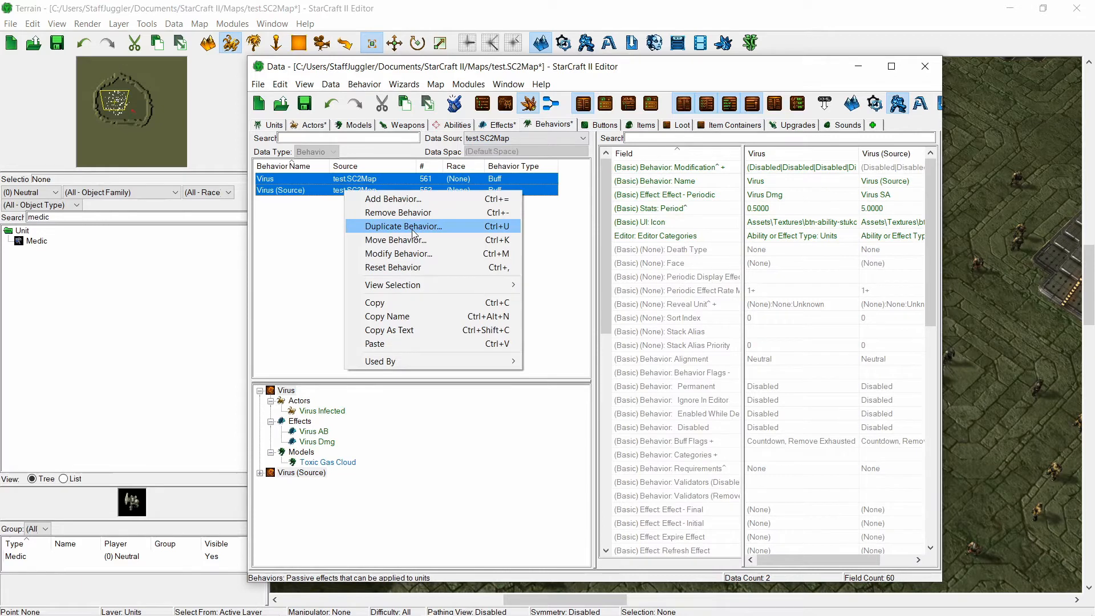
click(411, 229)
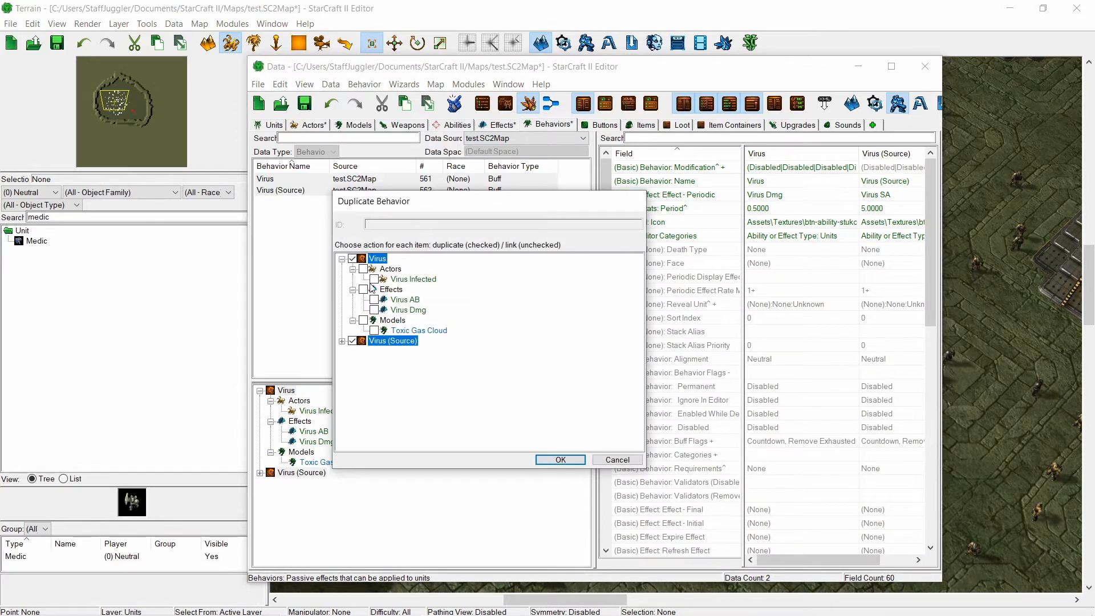
click(342, 340)
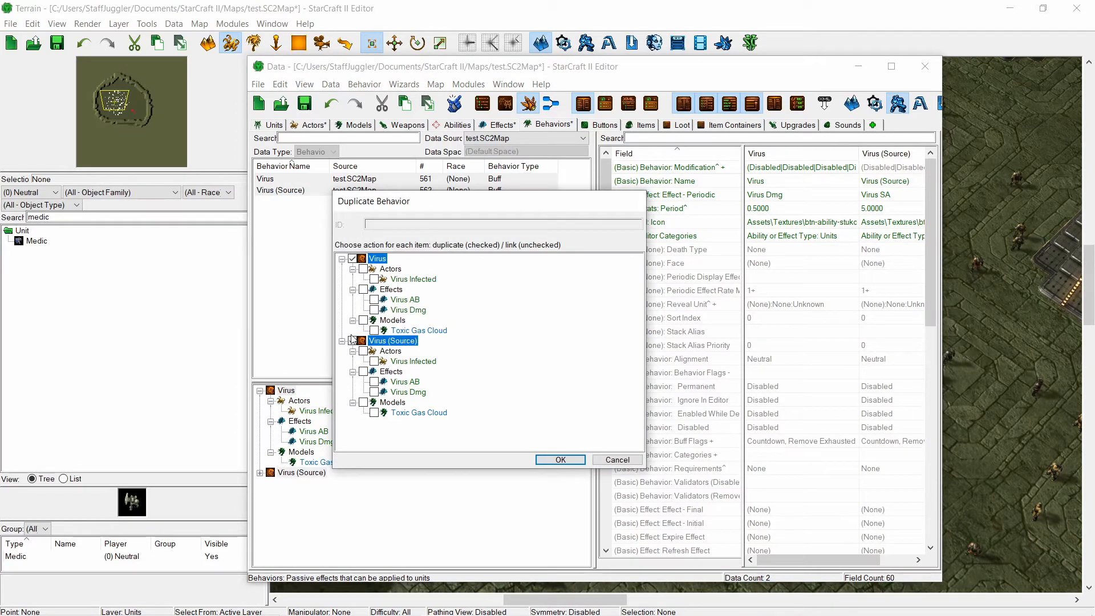
double_click(352, 340)
click(364, 270)
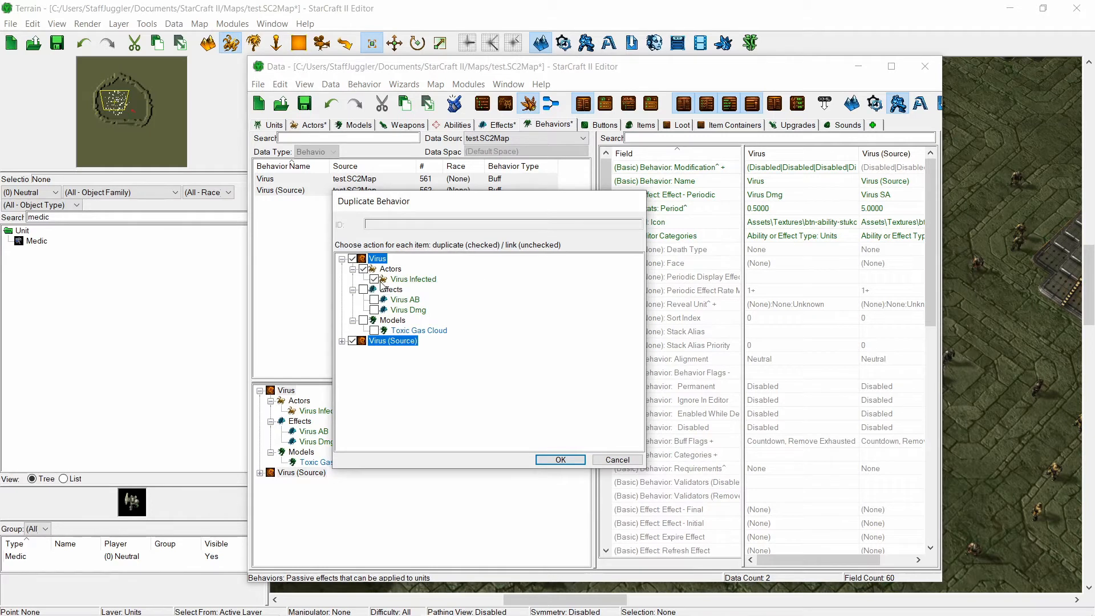
click(375, 300)
click(560, 460)
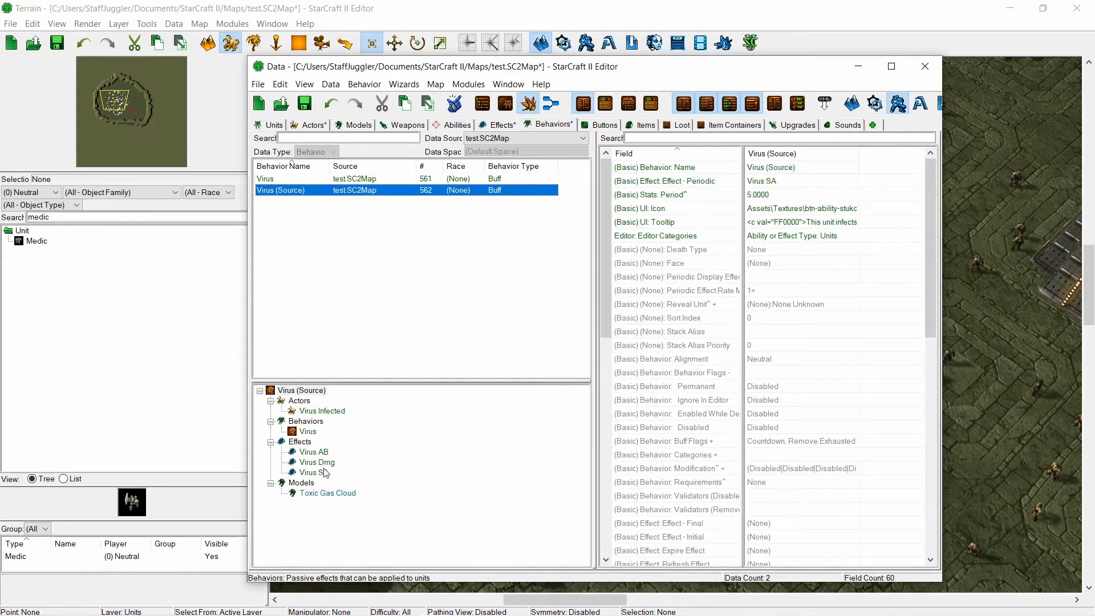
- Set up a duplicate of Virus (Source) including the Virus Infected actor, the Virus behavior, and the Virus AB, Virus Dmg and Virus SA effects
right_click(331, 191)
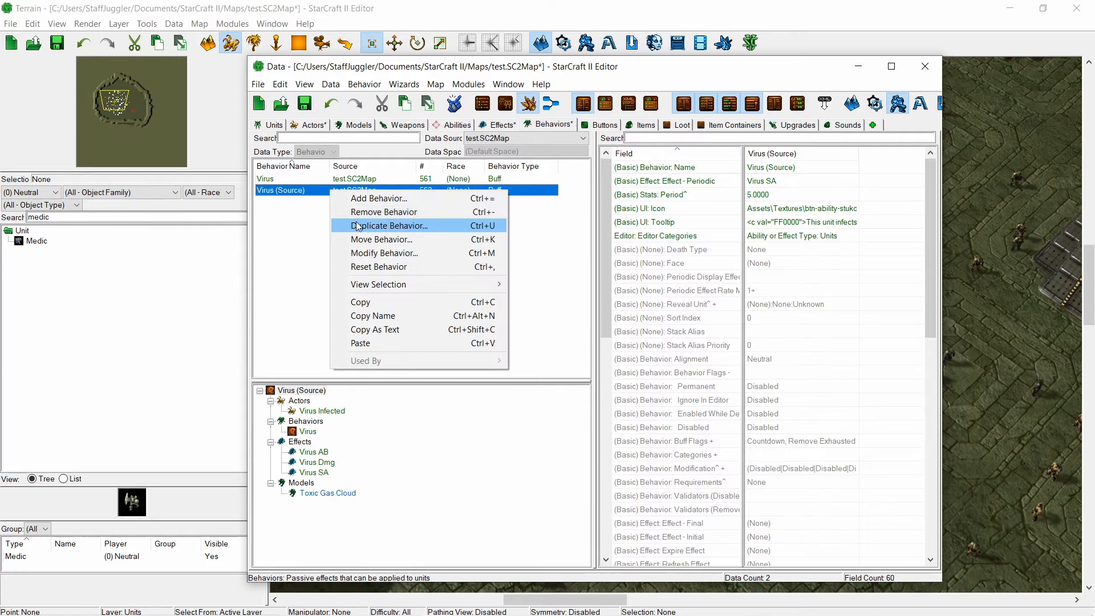
click(357, 226)
click(374, 278)
click(374, 300)
click(374, 320)
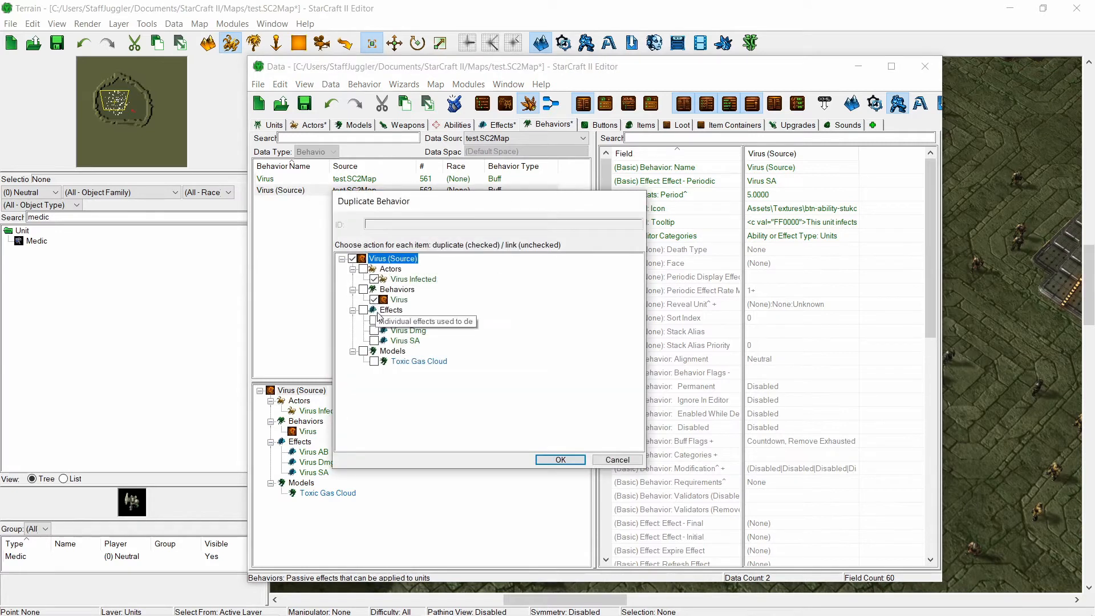
click(374, 330)
click(375, 340)
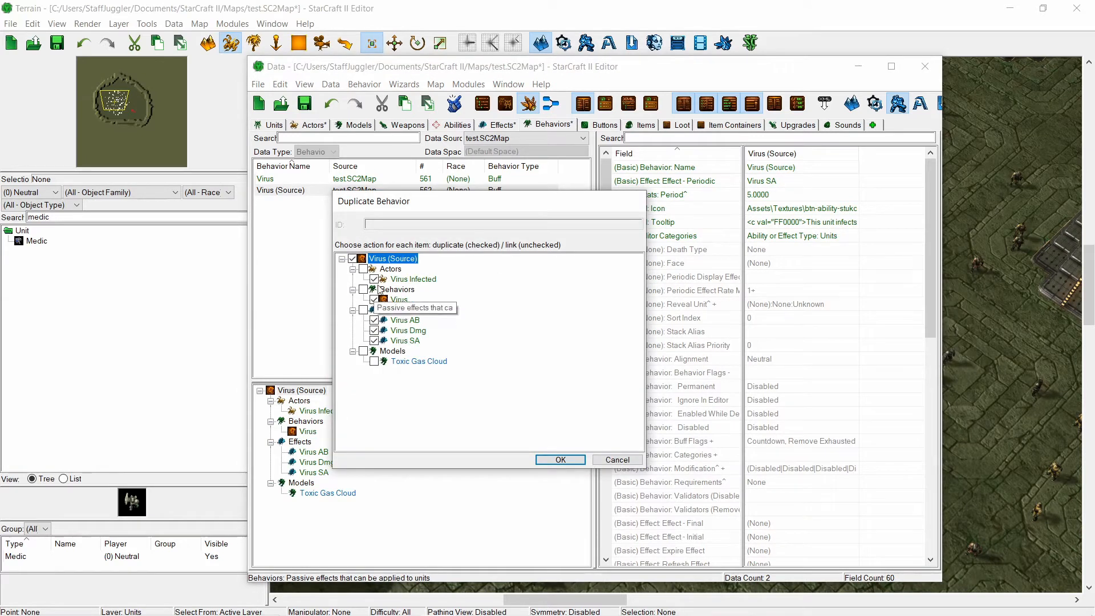
- Review the items chosen for duplication and create the copies, leaving the Toxic Gas Cloud model linked
click(416, 362)
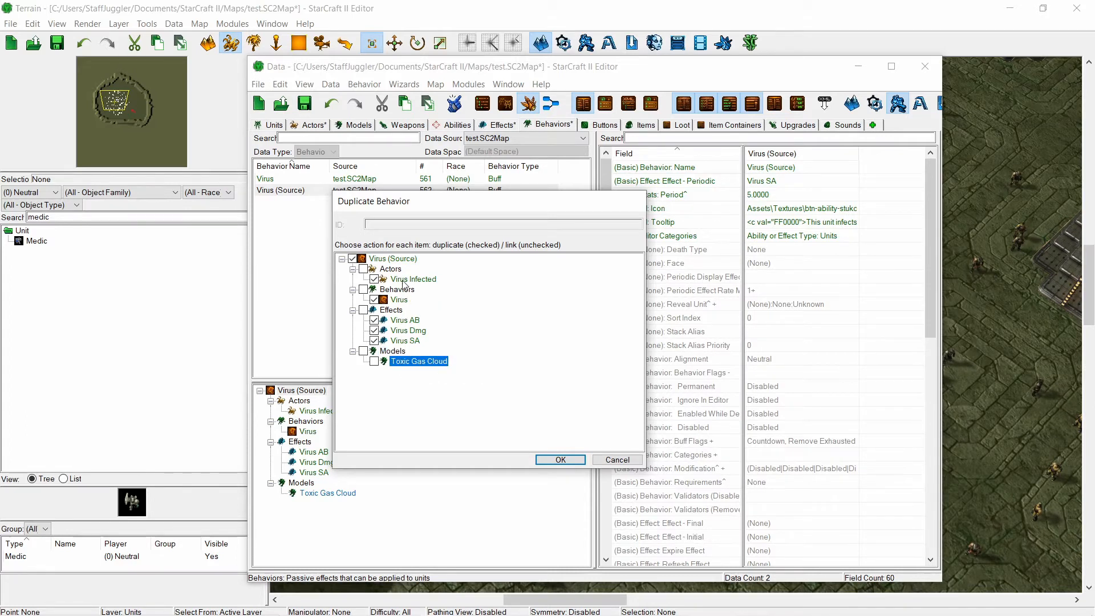
click(402, 340)
click(396, 321)
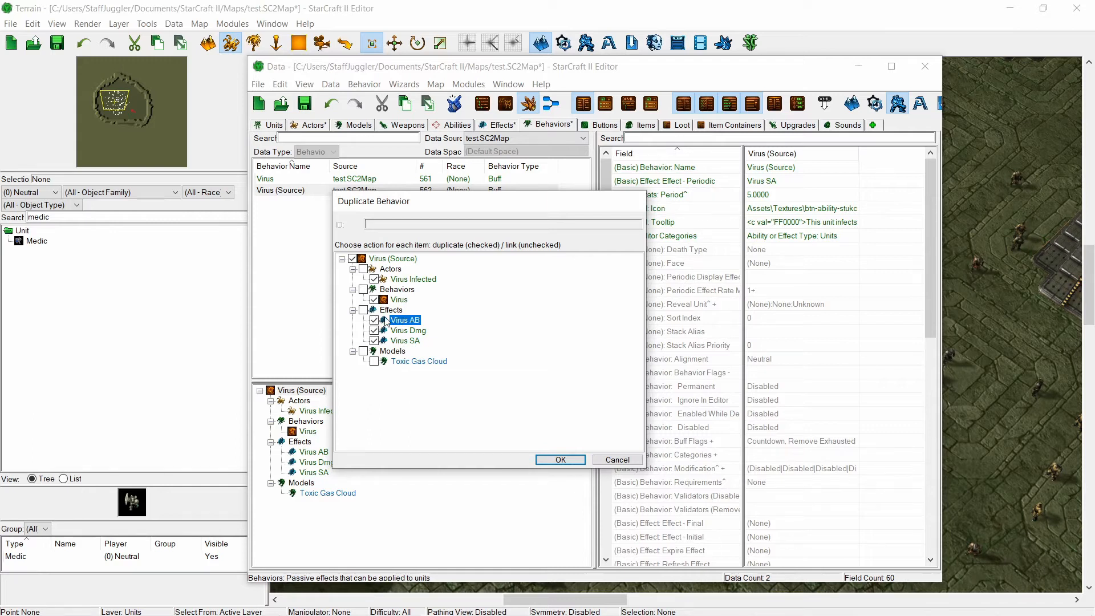
click(399, 300)
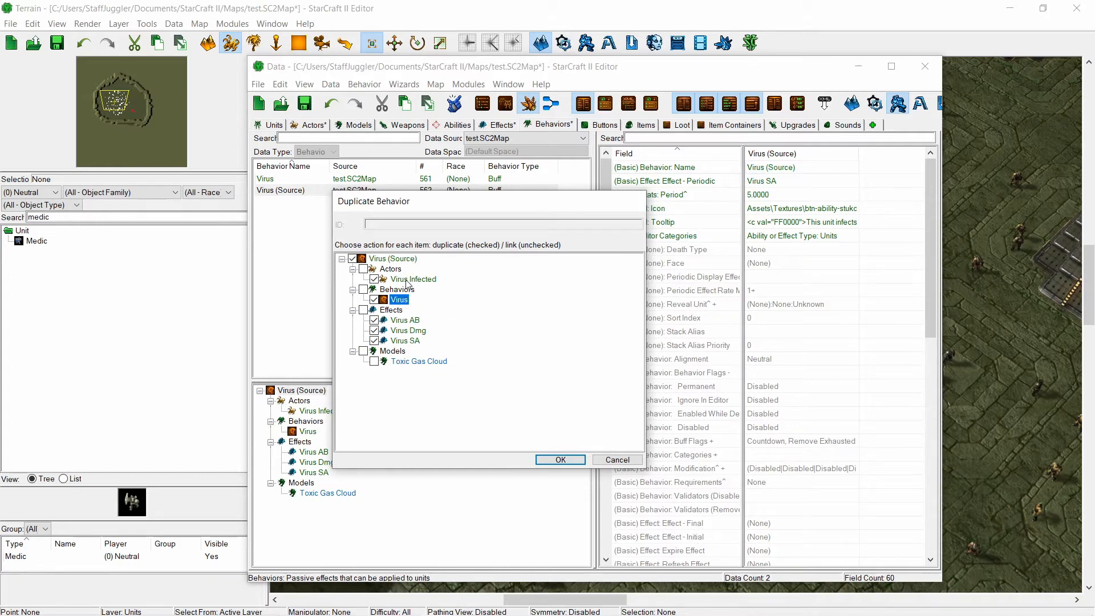
click(402, 321)
click(403, 330)
click(404, 339)
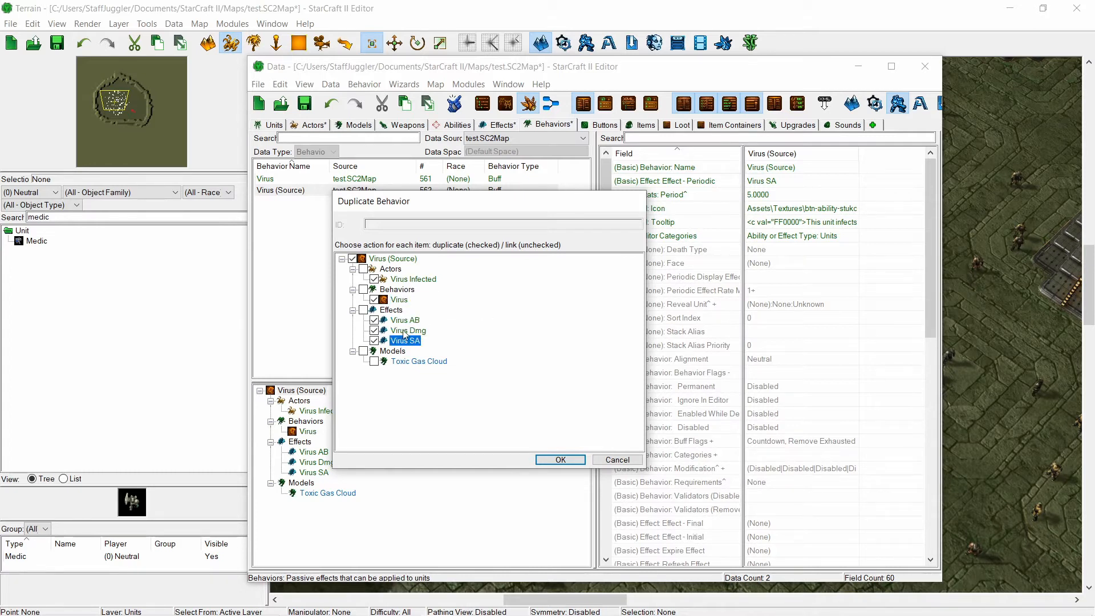
click(403, 331)
click(402, 320)
click(399, 299)
click(406, 279)
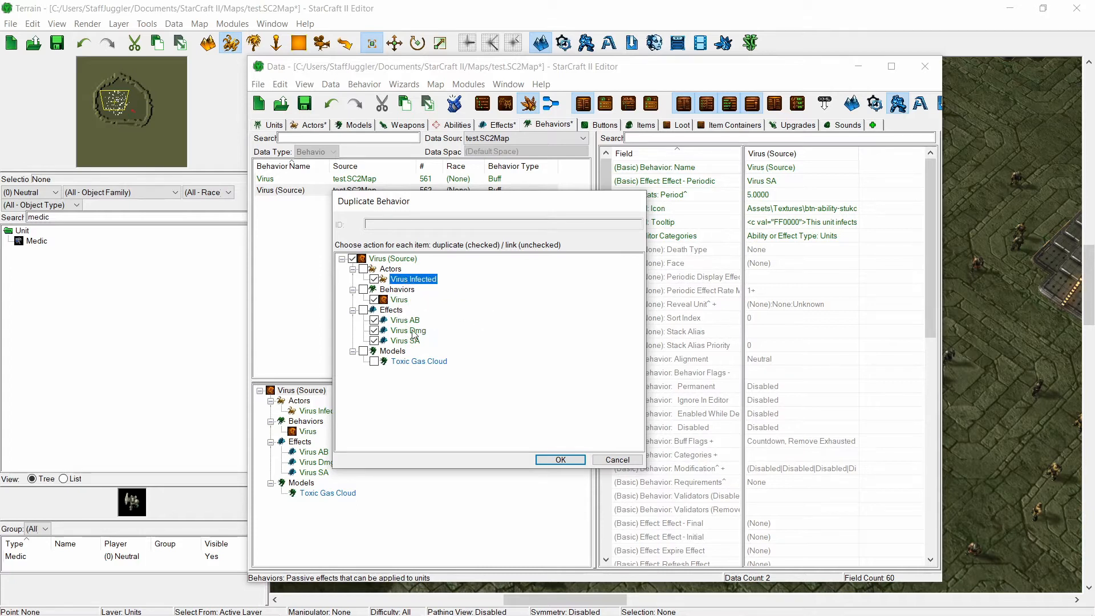
click(412, 332)
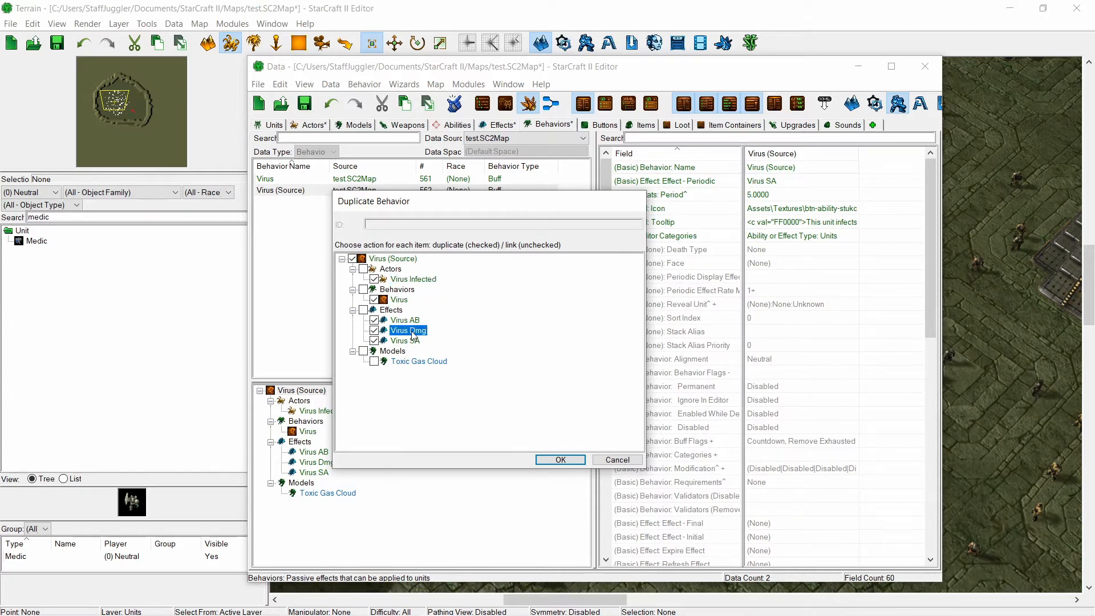
click(561, 460)
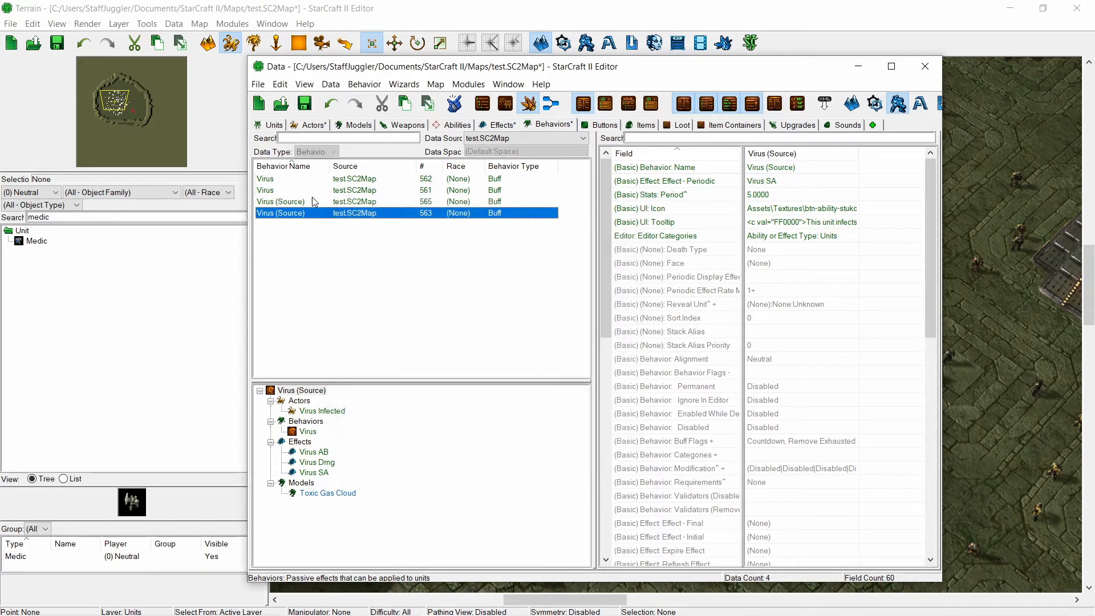
- Identify the duplicated Virus (Source) behavior by its ID and rename it Healing (Source) with the suggested ID HealingSource
double_click(298, 213)
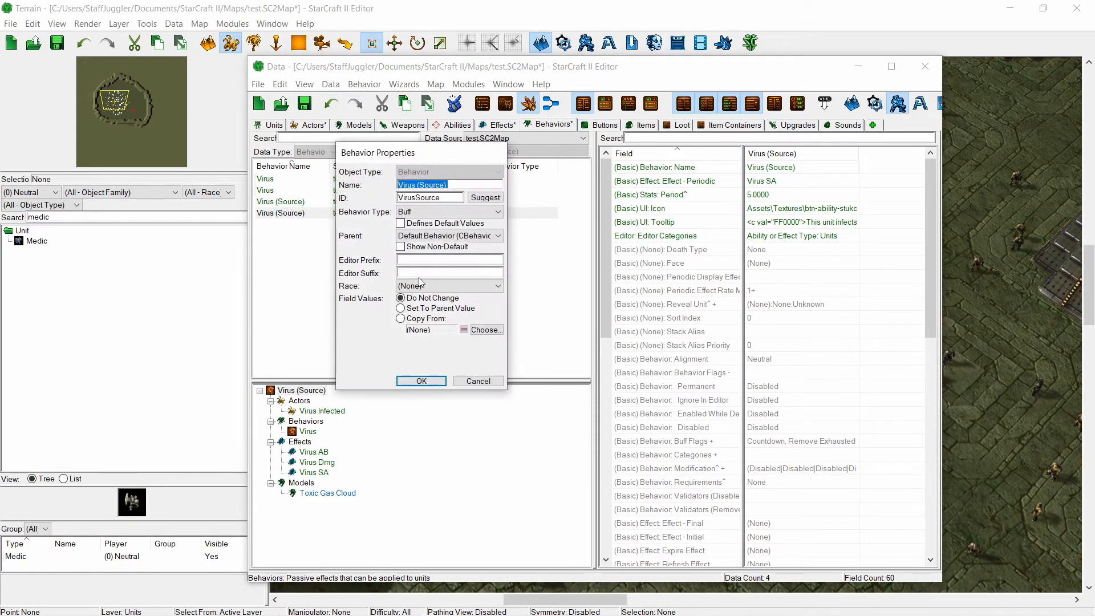
click(482, 382)
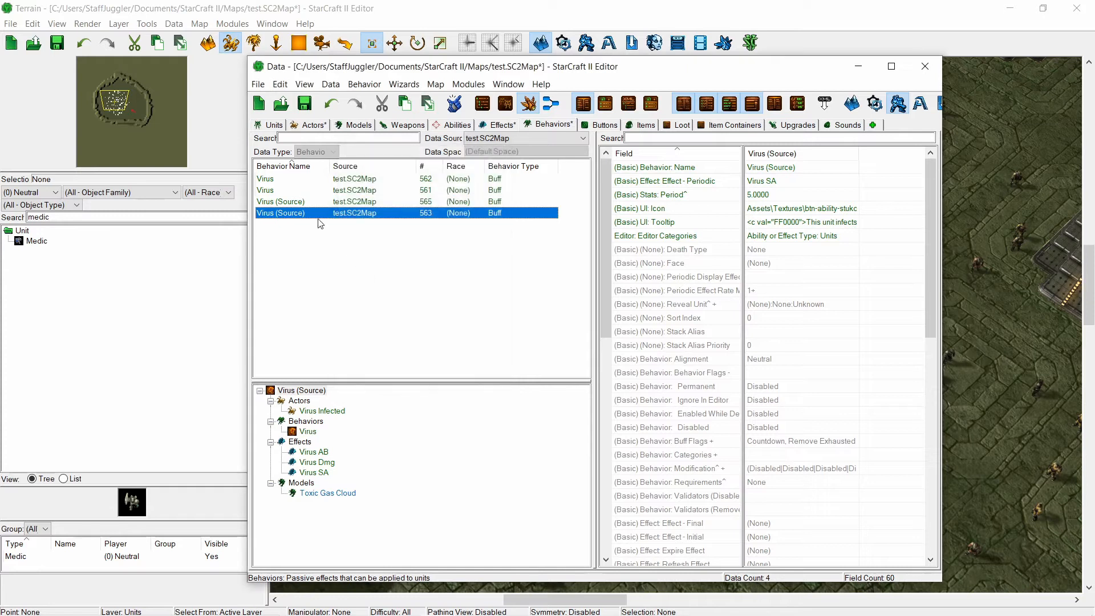
double_click(311, 203)
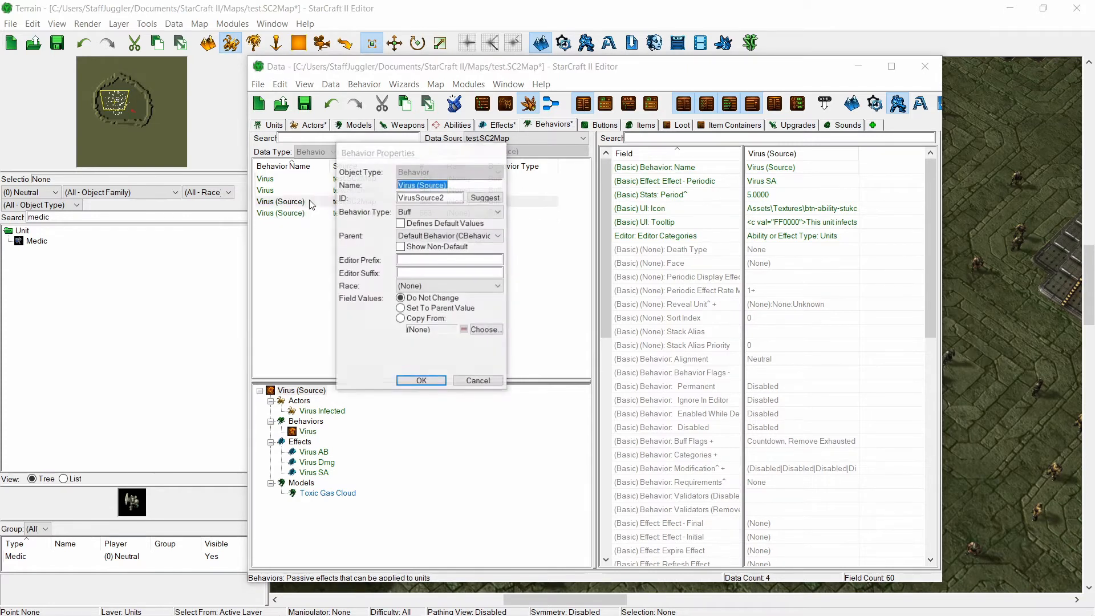
click(460, 186)
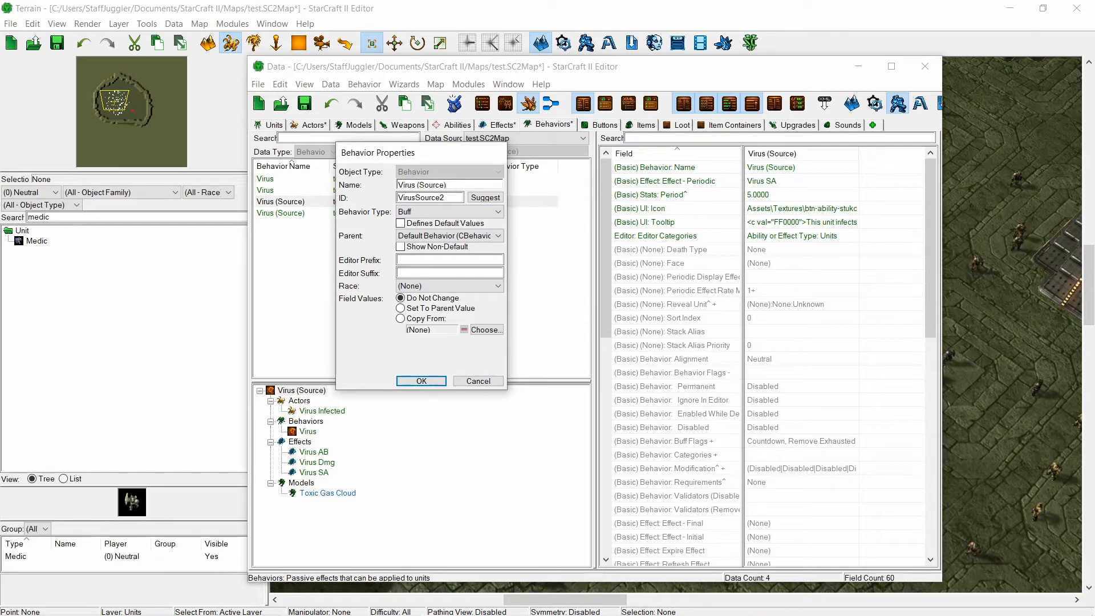
drag(459, 186, 374, 184)
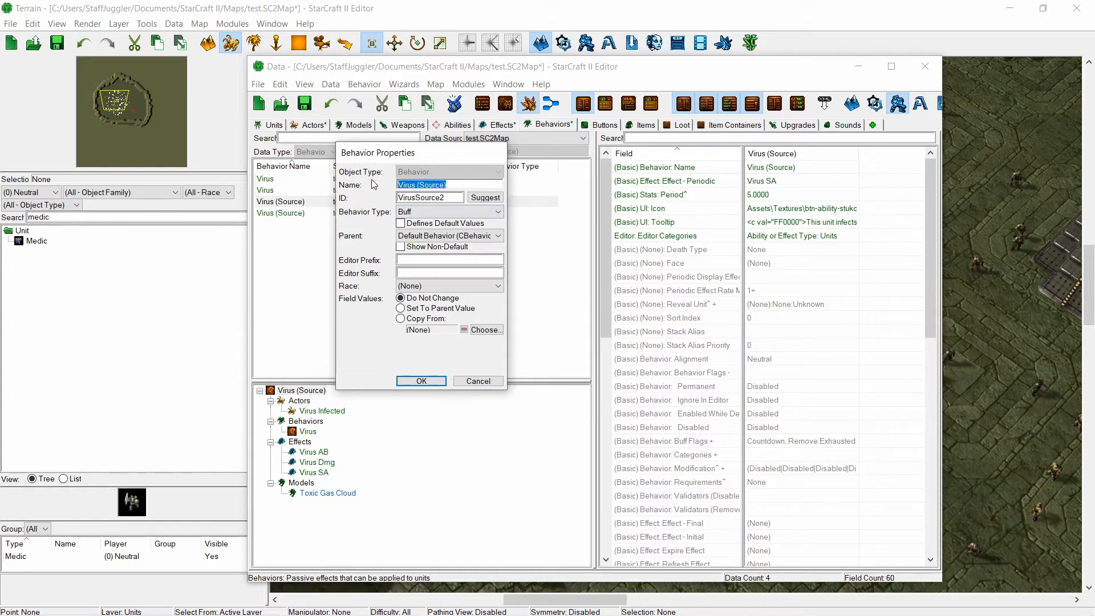
text(Medic)
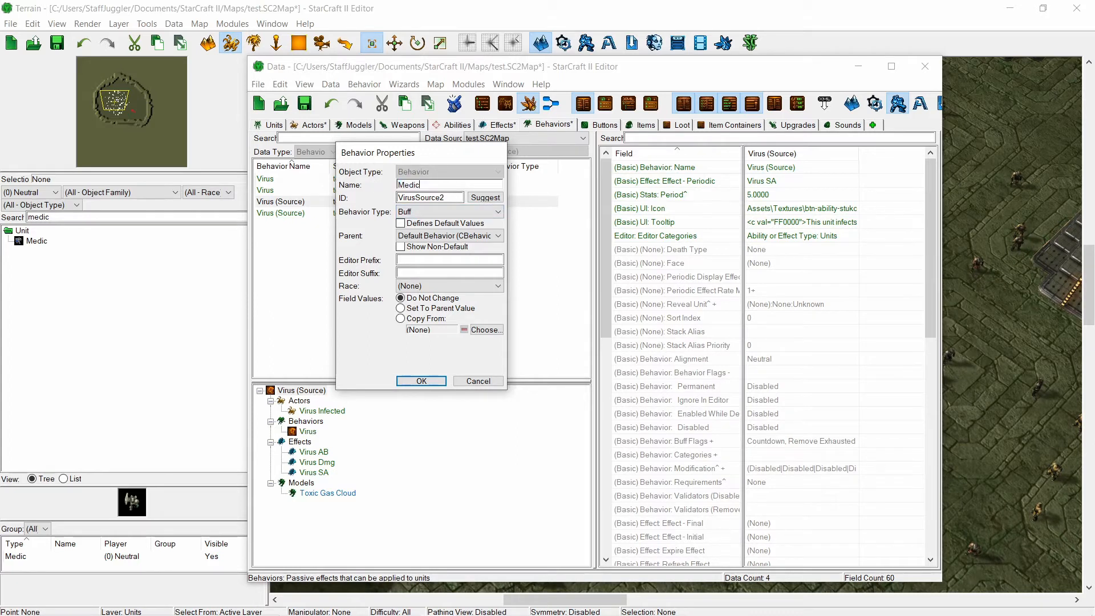
text( (Source)
click(496, 197)
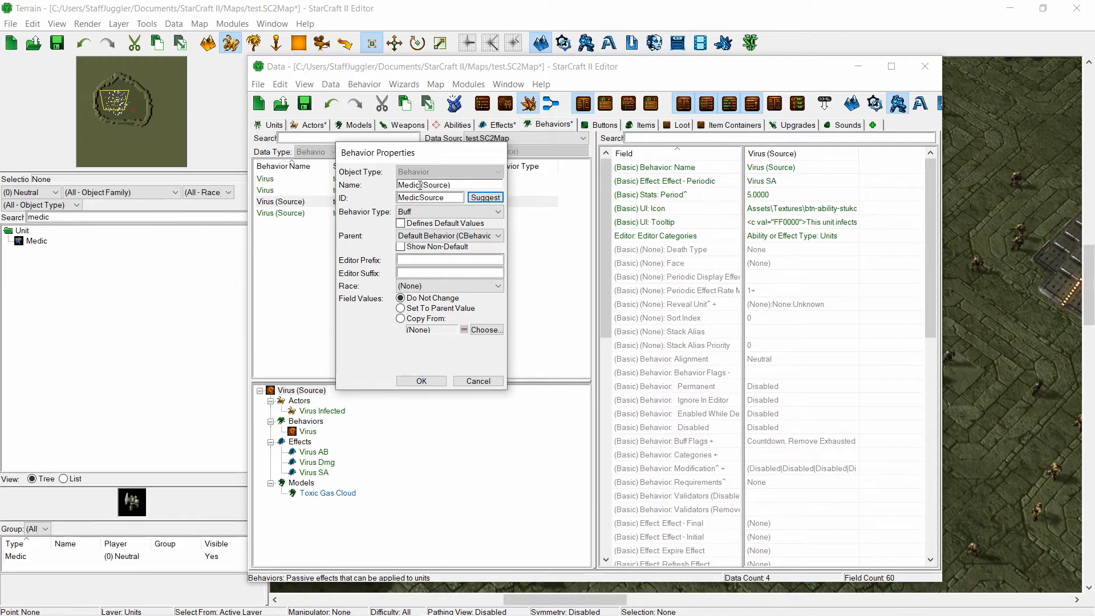
drag(420, 186, 388, 184)
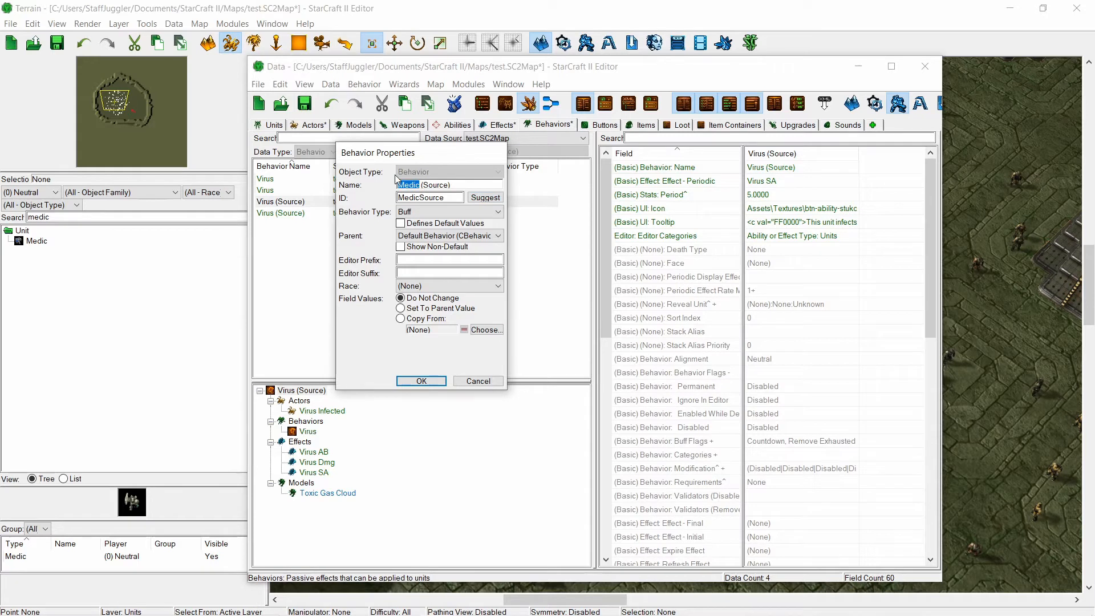
text(Healer)
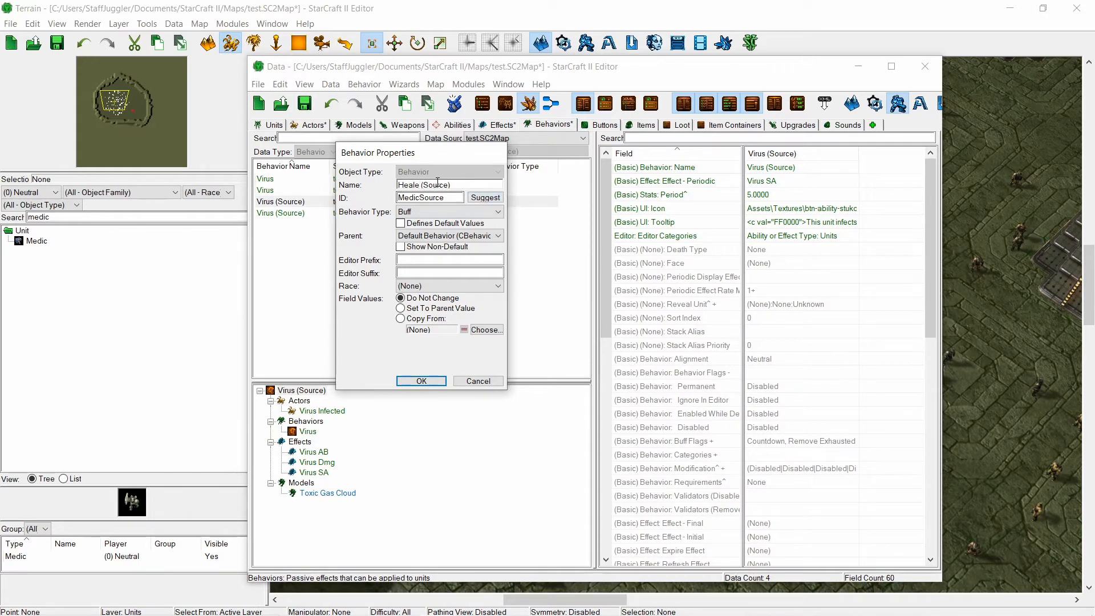
text(ing)
click(485, 197)
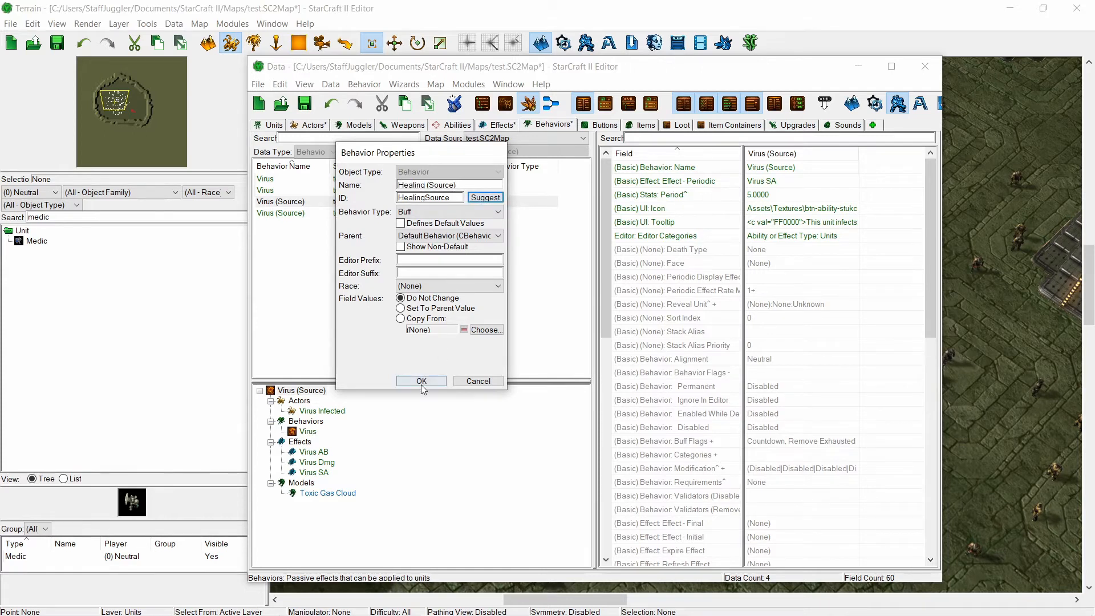
click(421, 381)
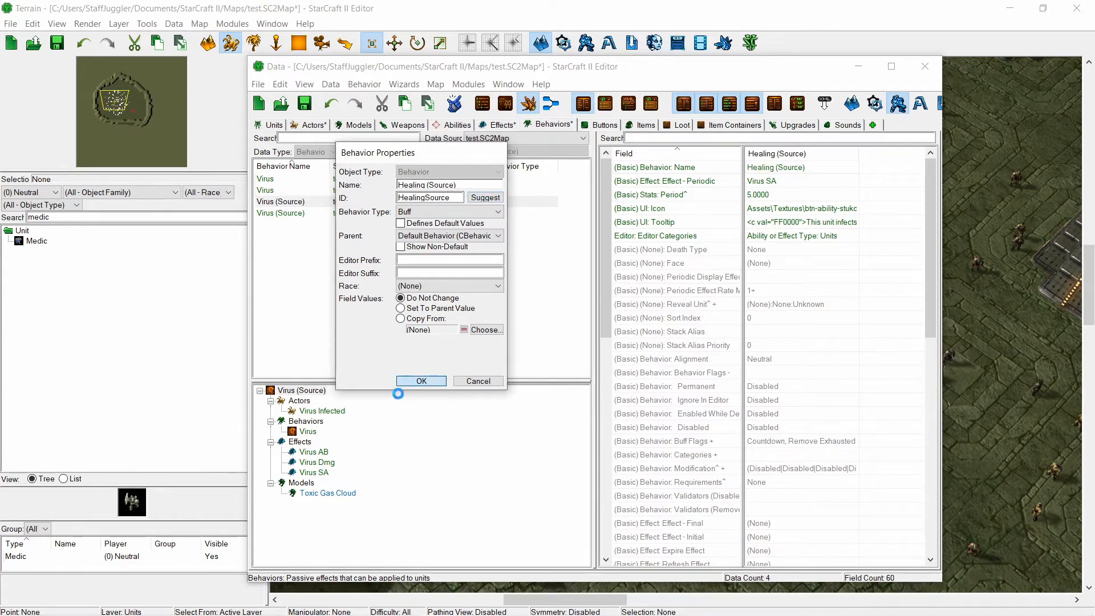
- Rename the duplicated Virus behavior as Healing and give it the suggested ID Healing
double_click(293, 194)
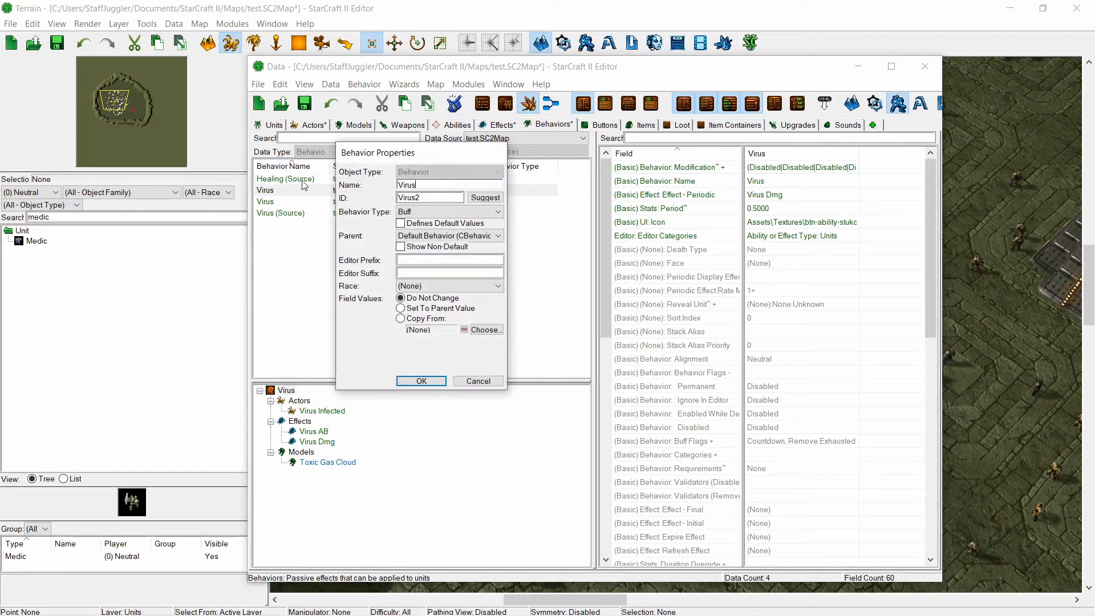
drag(421, 197, 417, 197)
drag(426, 185, 357, 185)
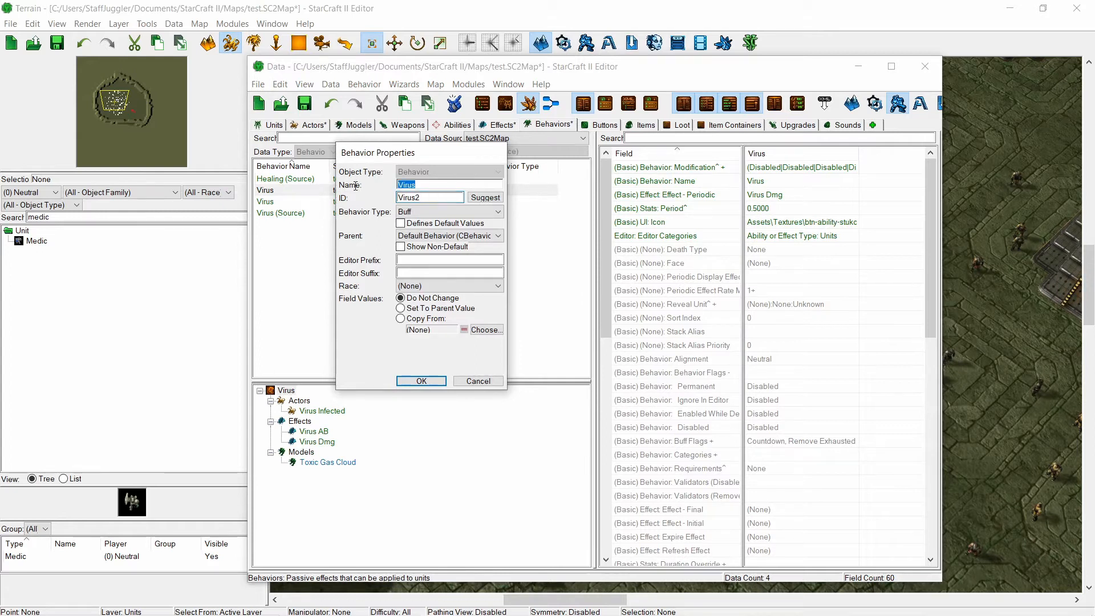
text(Healing)
click(485, 200)
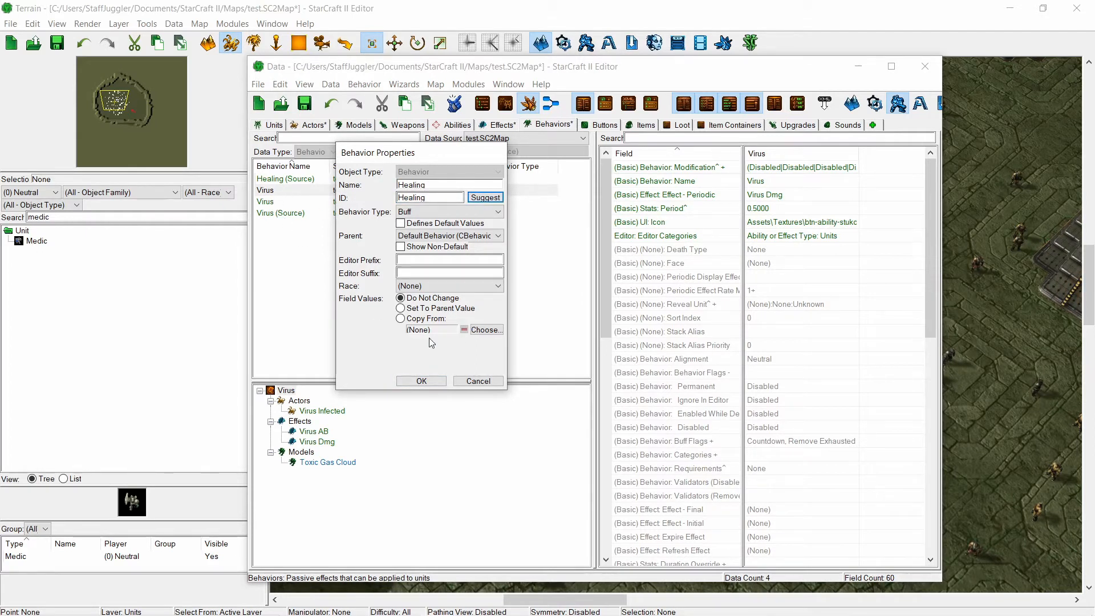
click(421, 381)
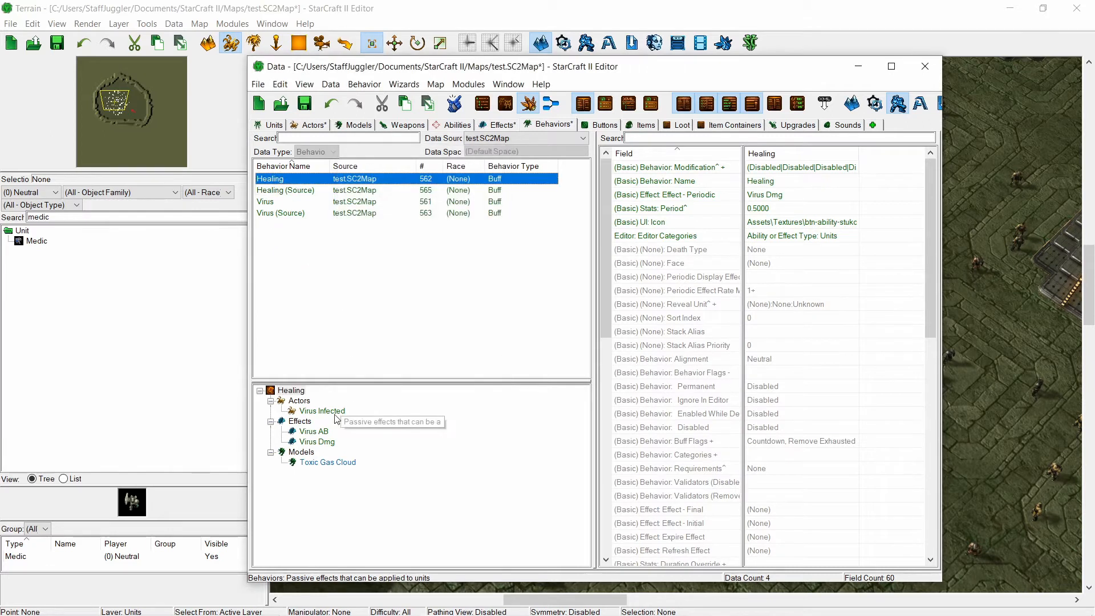
- Rename the Healing behavior's Virus Infected actor as Healing Model with the suggested ID HealingModel
double_click(322, 411)
text(Healing)
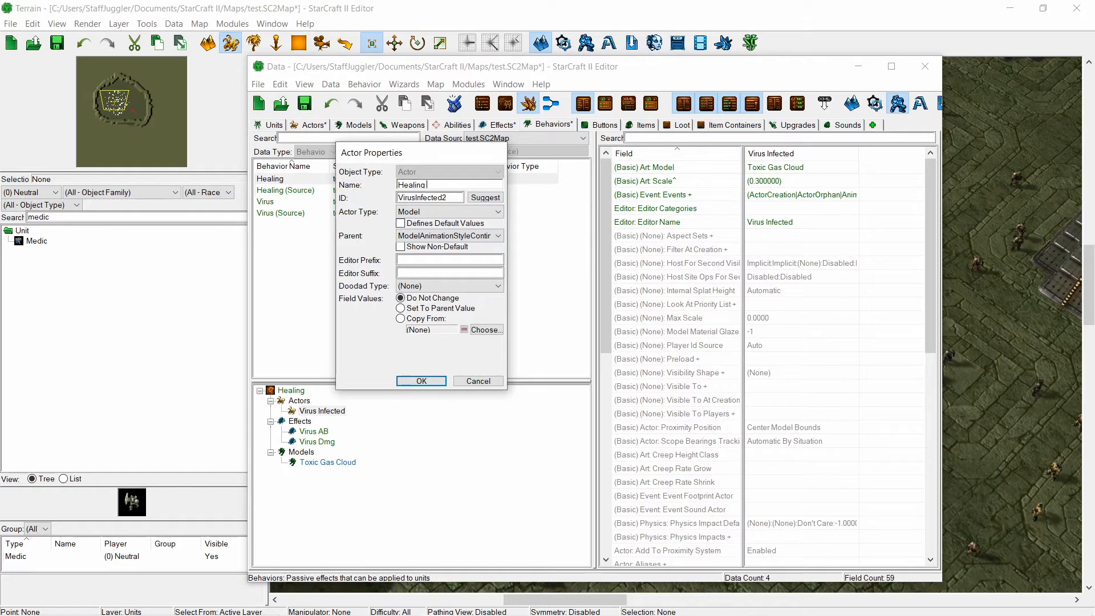
text(Model)
click(485, 198)
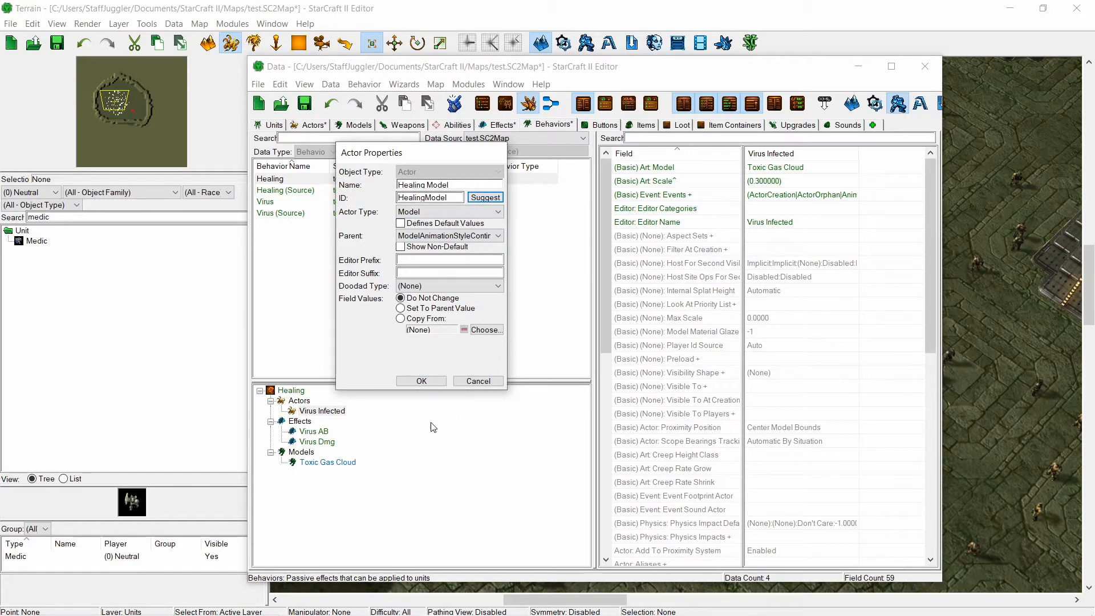
click(421, 381)
- Rename the Healing behavior's Virus AB effect as Healing AB and give it the suggested ID
double_click(320, 431)
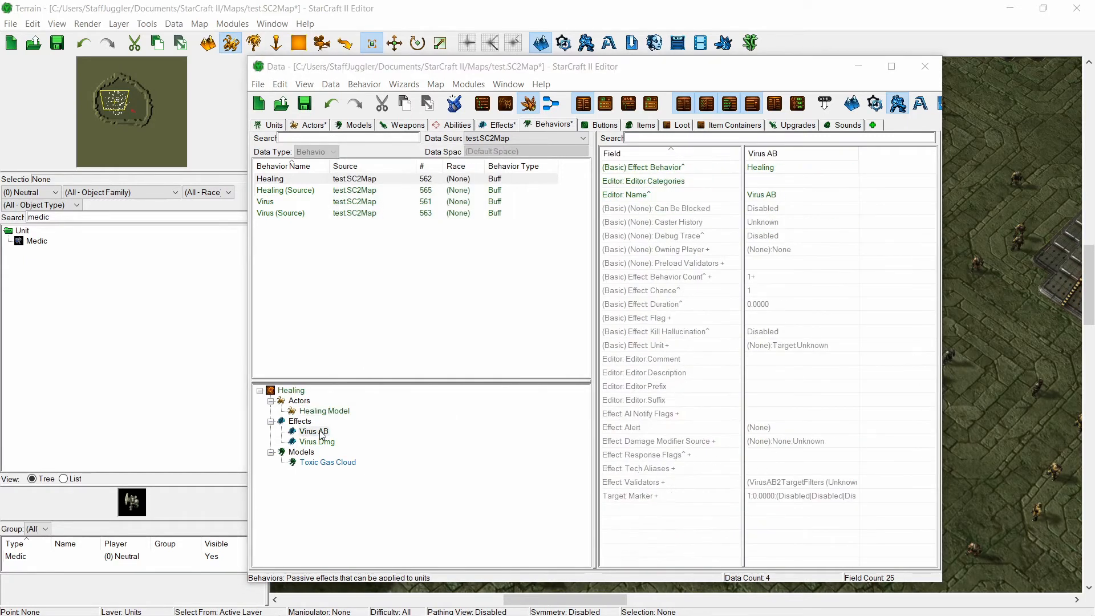
text(Healing)
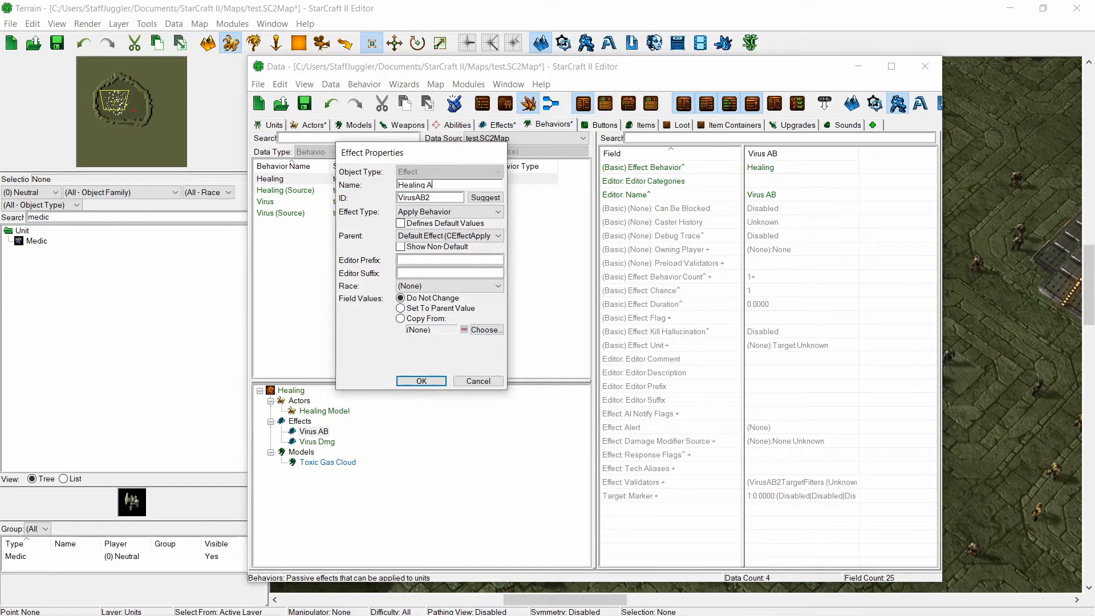
text(AB)
click(486, 197)
click(422, 381)
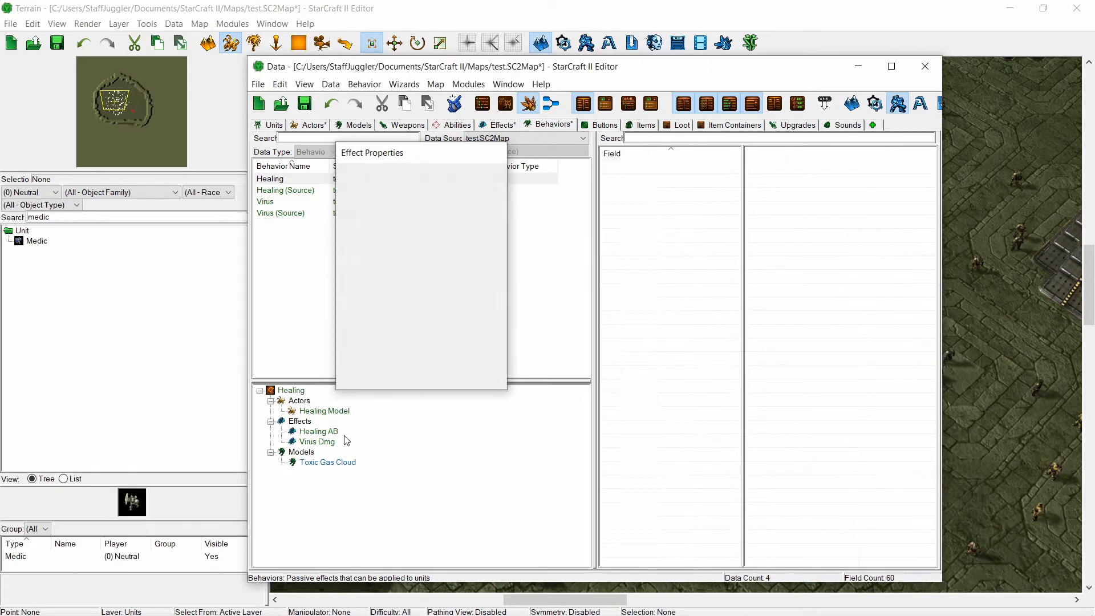
- Rename the Healing behavior's Virus Dmg effect as Healing MU, change its effect type to Modify Unit, and use the suggested ID HealingMU
click(317, 442)
double_click(329, 443)
text(Healing)
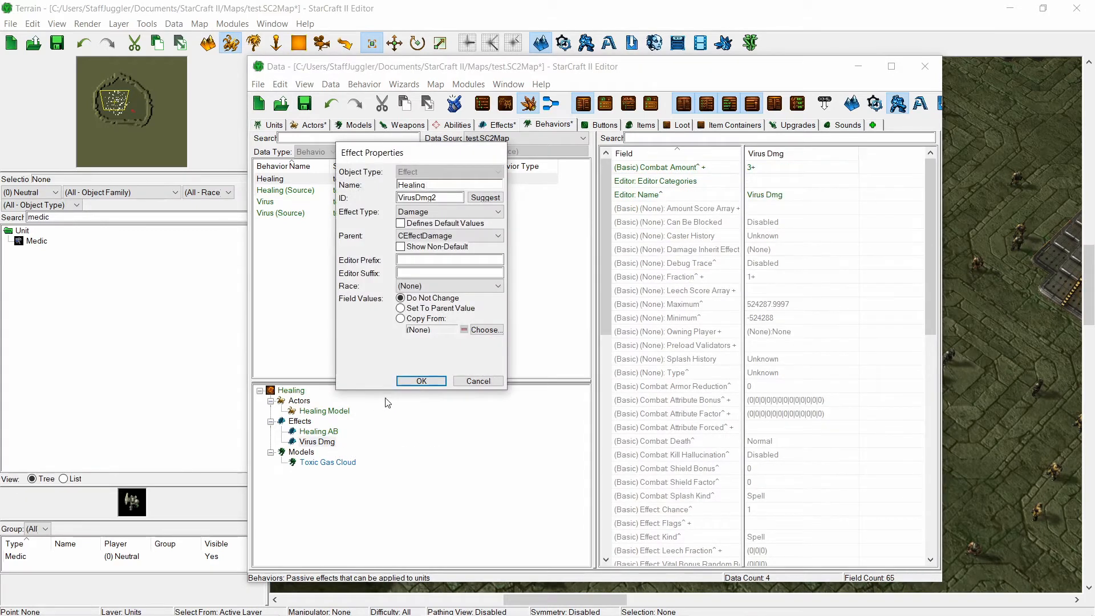
text(MU)
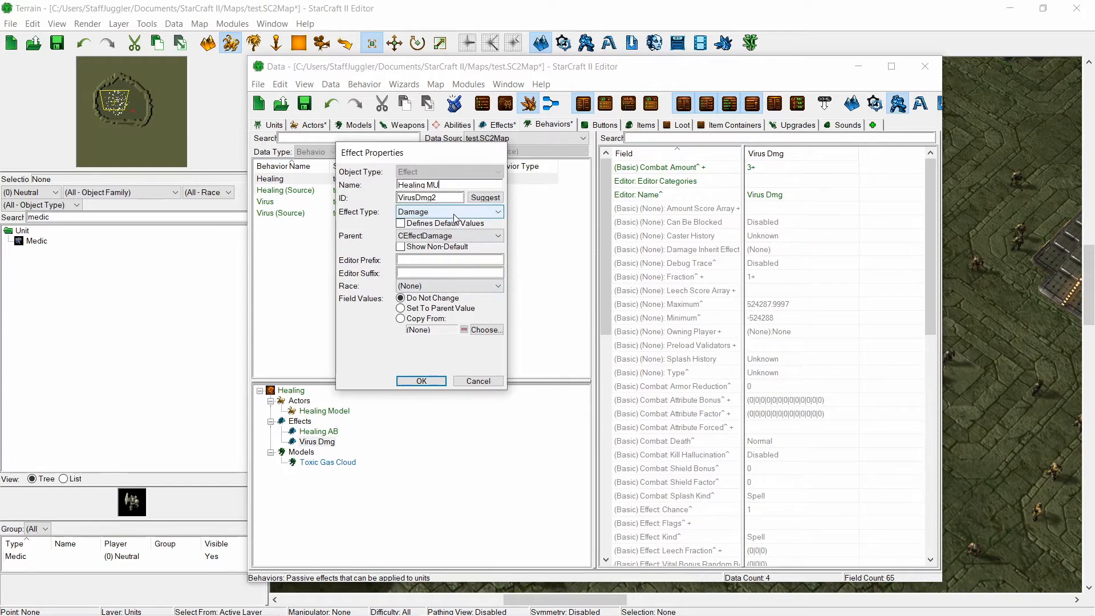
click(455, 217)
key(m)
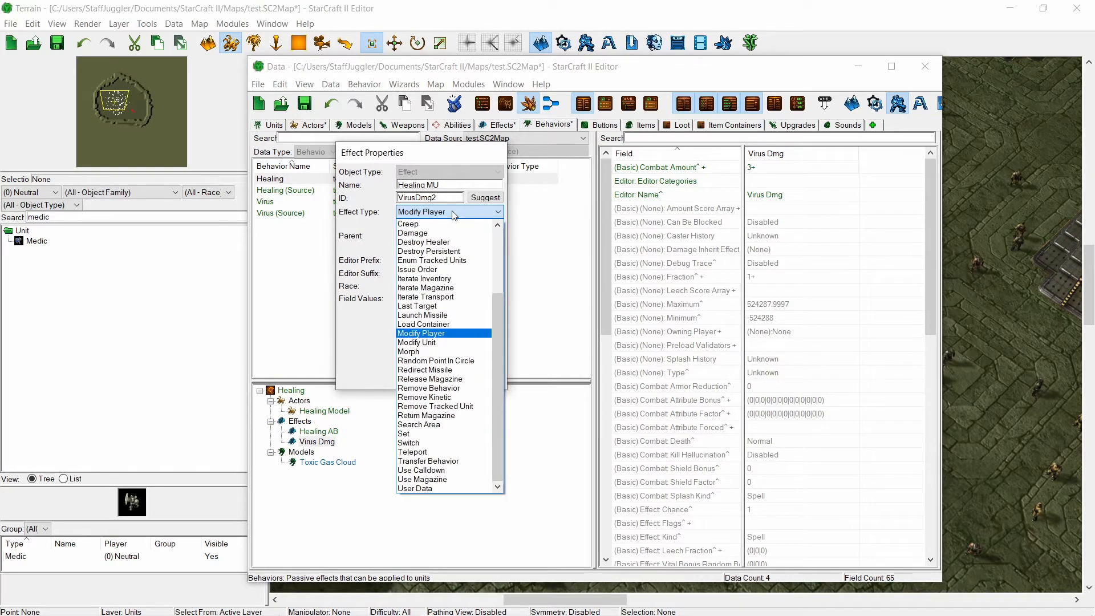
click(424, 342)
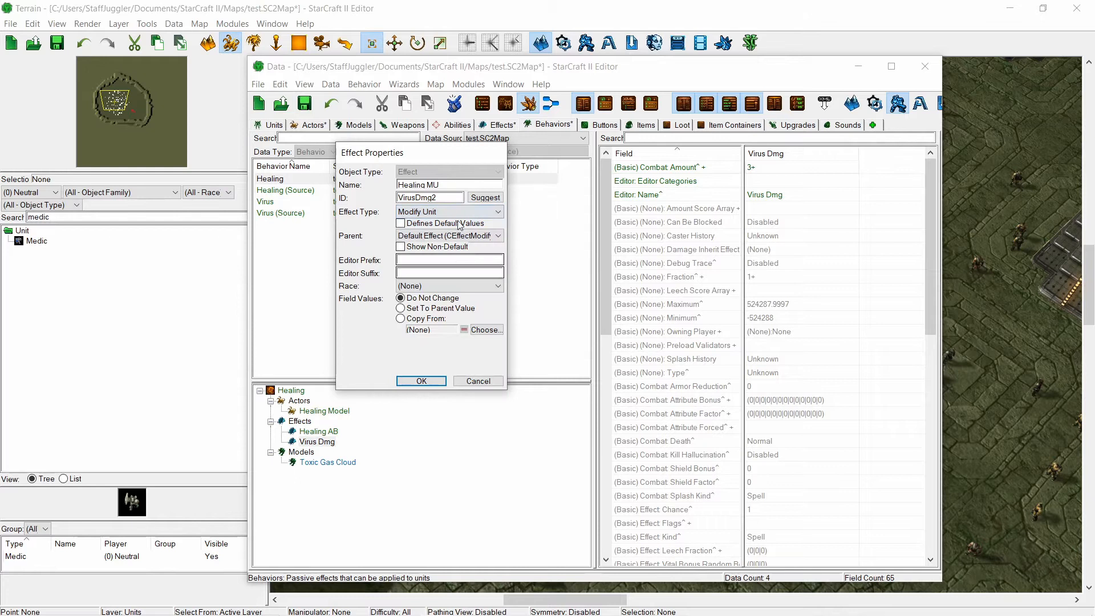
click(485, 197)
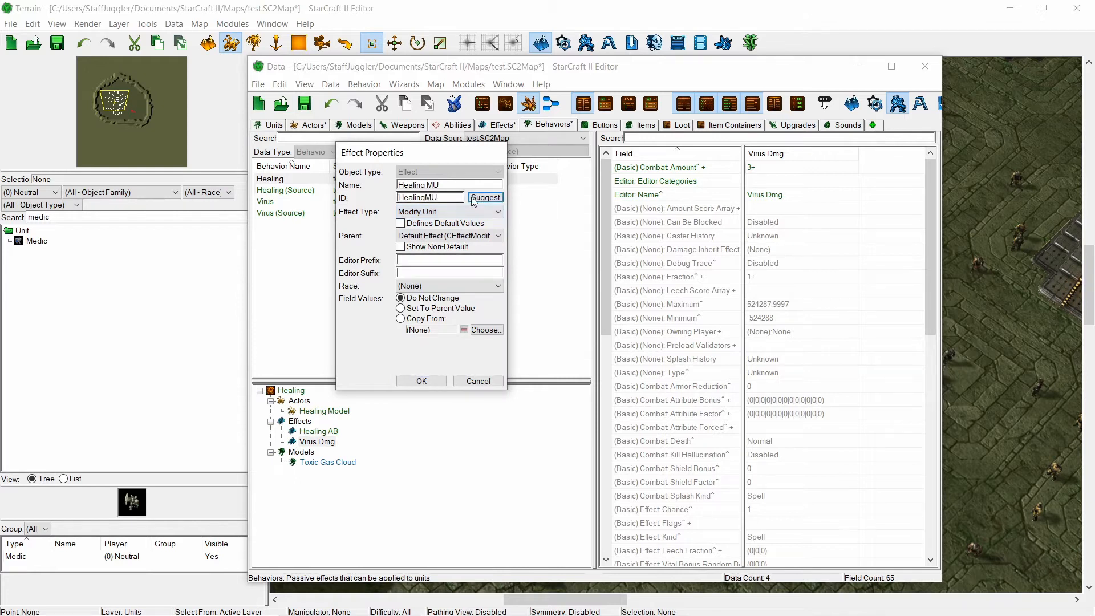
click(422, 381)
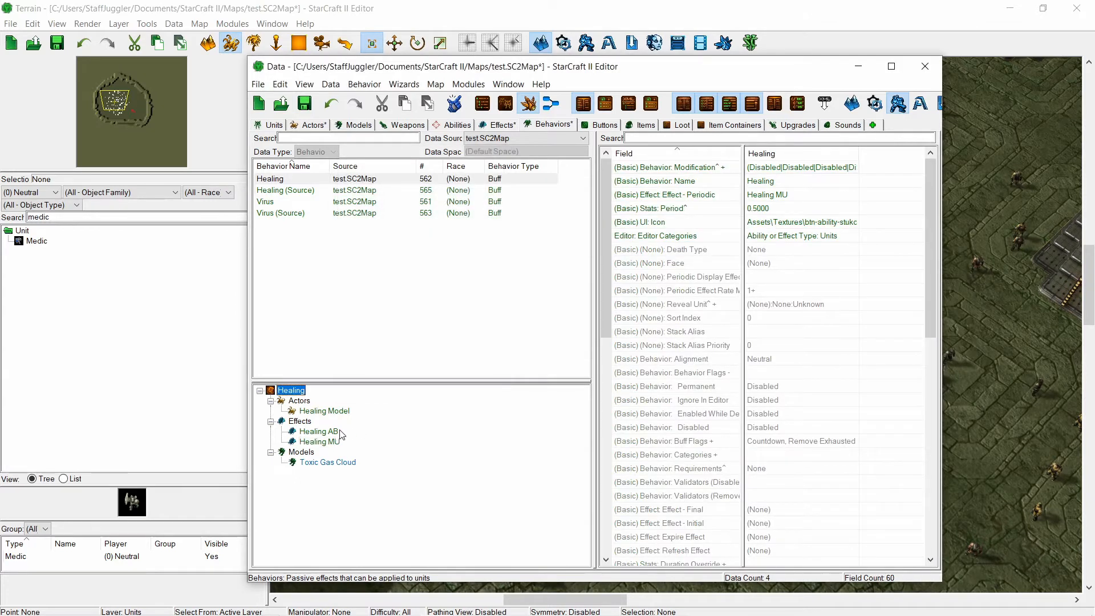
- Set the Life vital's Change to 5 in the Healing MU effect and look over its remaining fields
click(336, 441)
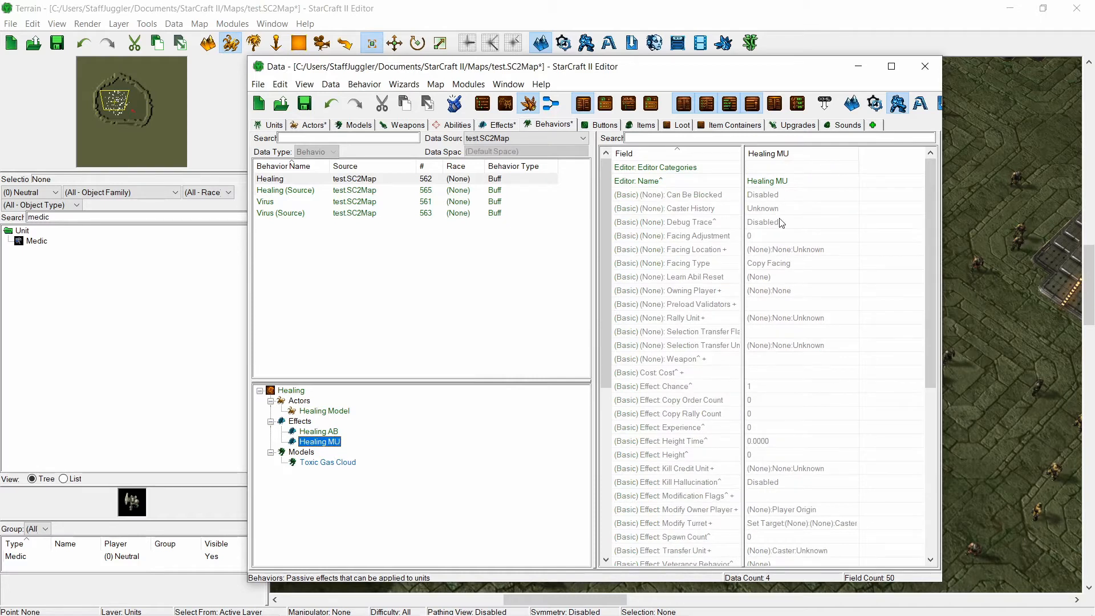
scroll(785, 236, down, 5)
scroll(785, 235, down, 3)
double_click(764, 412)
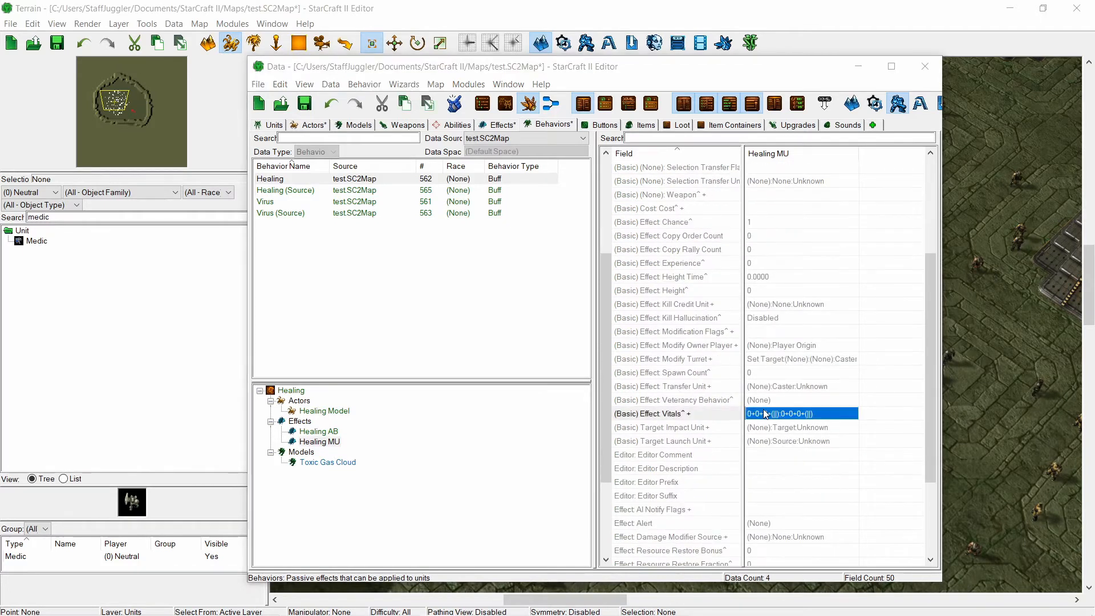
click(196, 101)
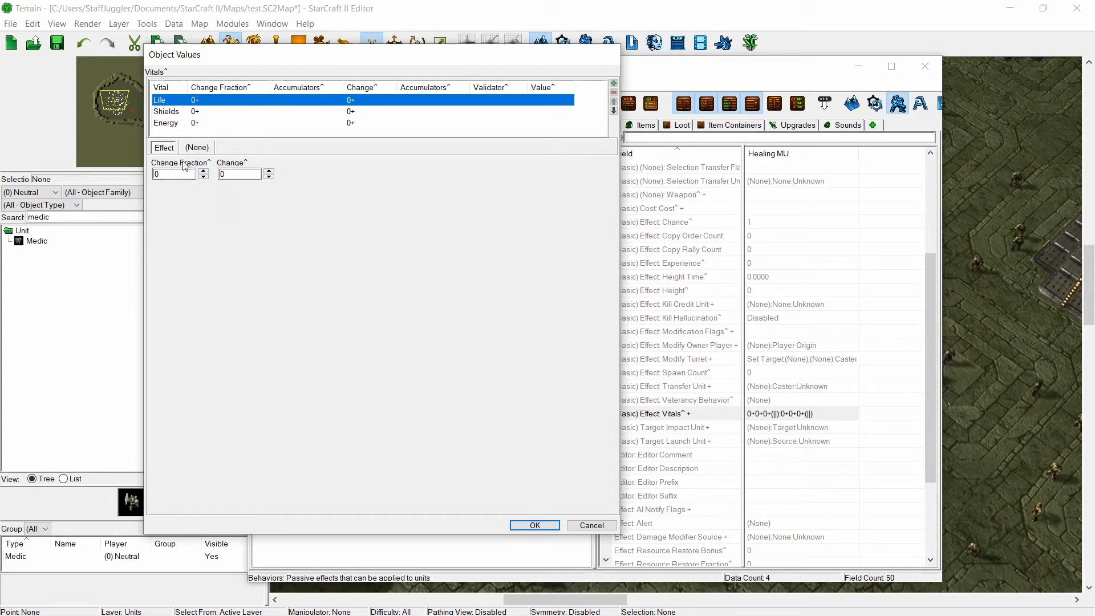
drag(168, 171, 153, 173)
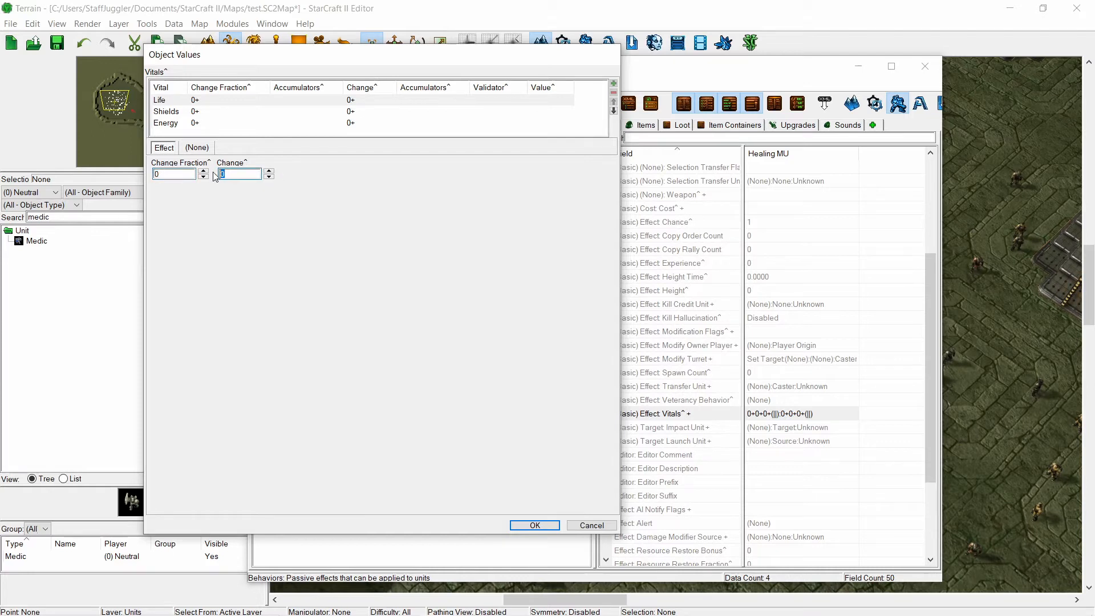
text(5)
drag(345, 55, 414, 90)
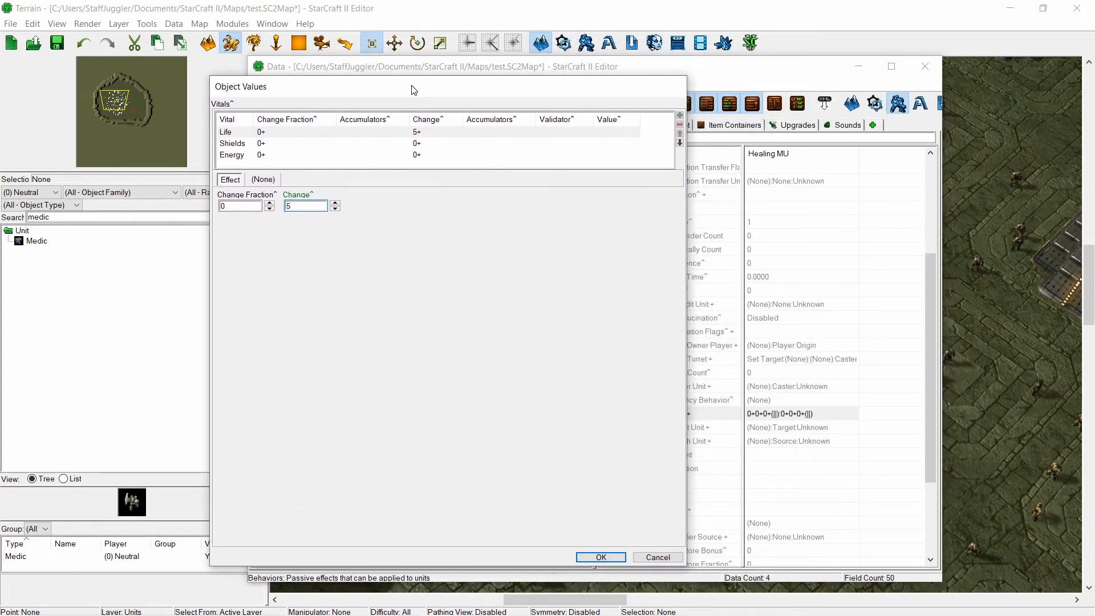
click(588, 561)
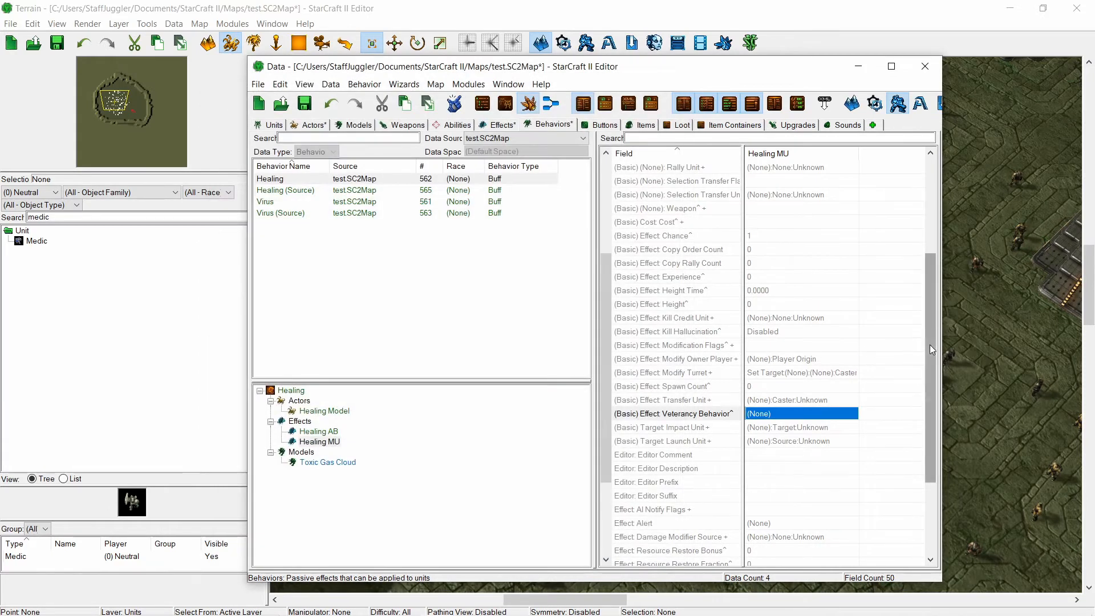
mouse_move(930, 345)
mouse_down()
mouse_move(933, 238)
mouse_move(934, 417)
mouse_up()
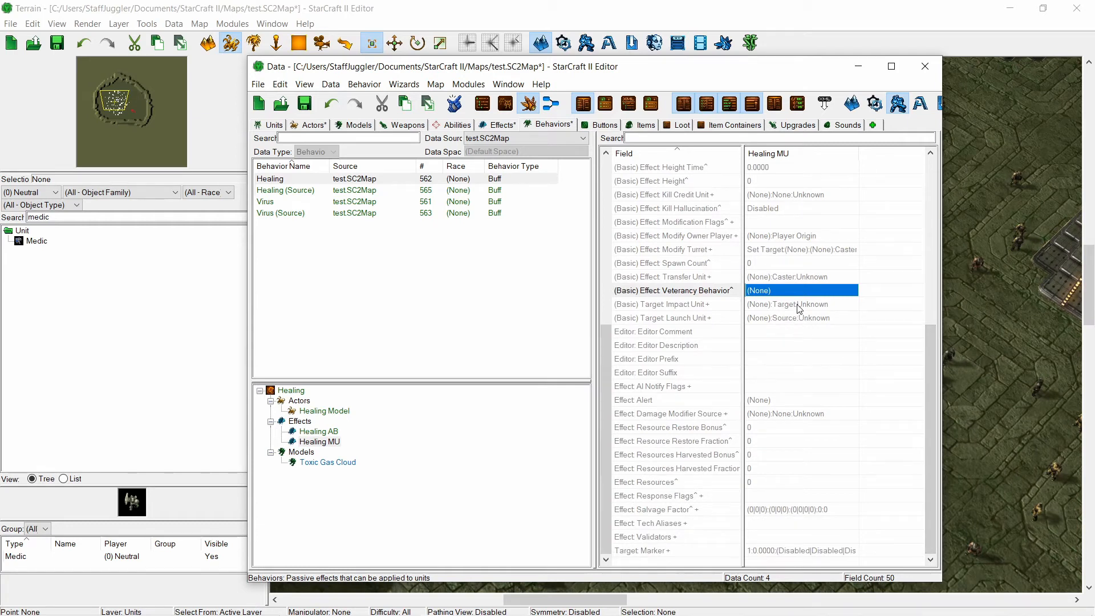
drag(931, 431, 913, 245)
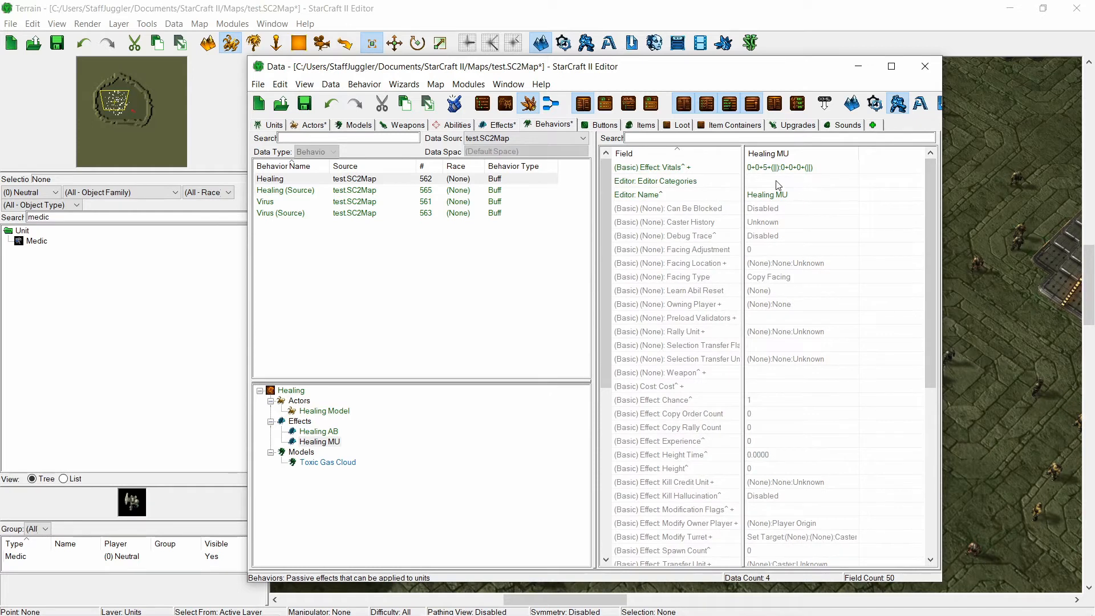
- Reset the Healing behavior's Modification field to the parent value from Default Behavior (CBehaviorBuff)
click(301, 393)
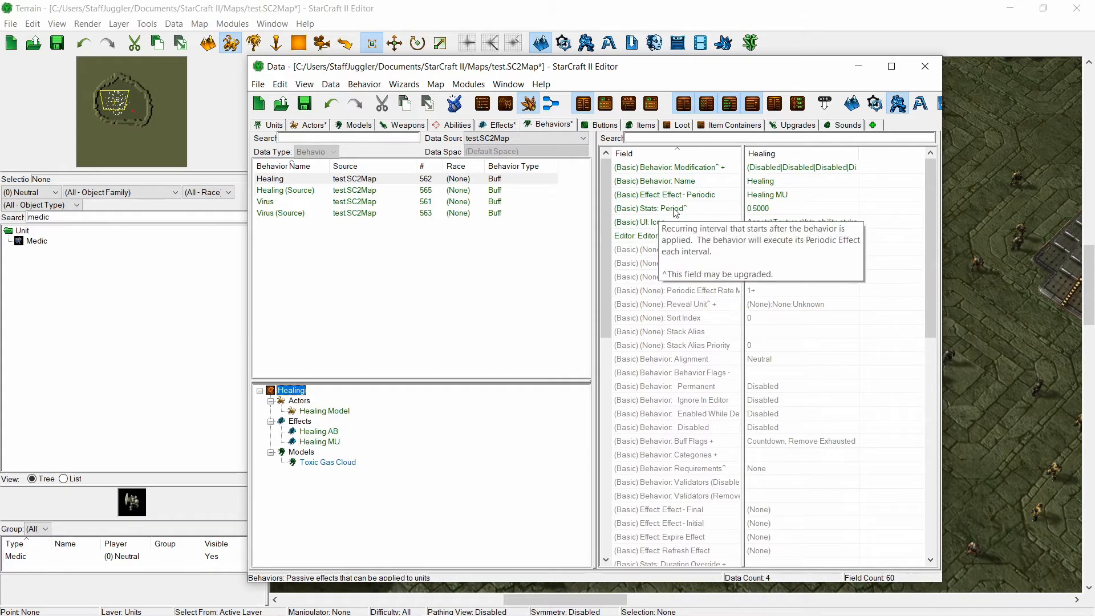
right_click(801, 169)
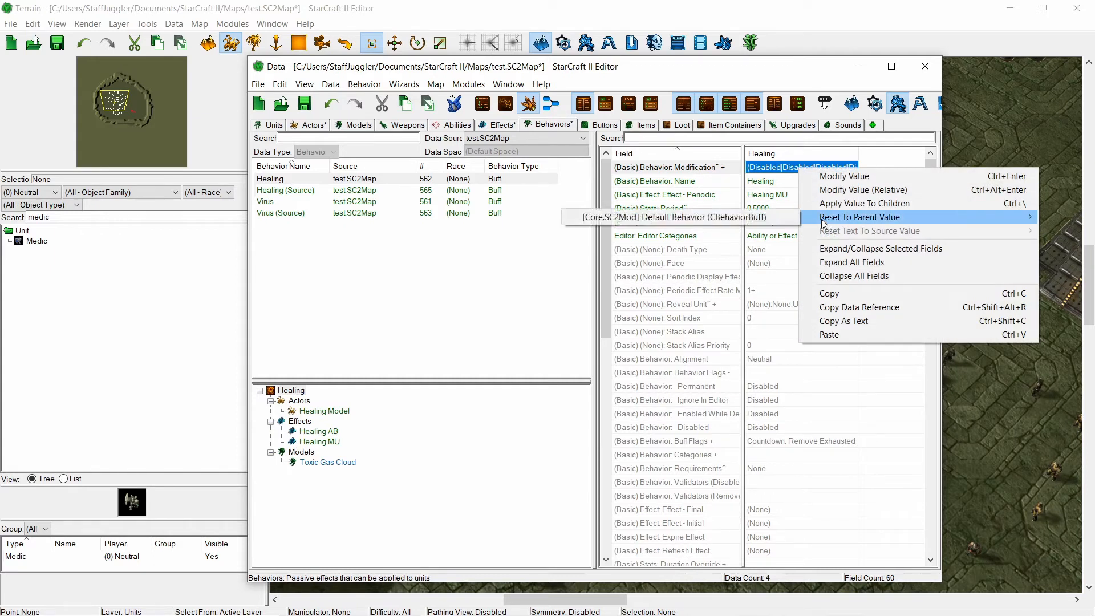
click(790, 218)
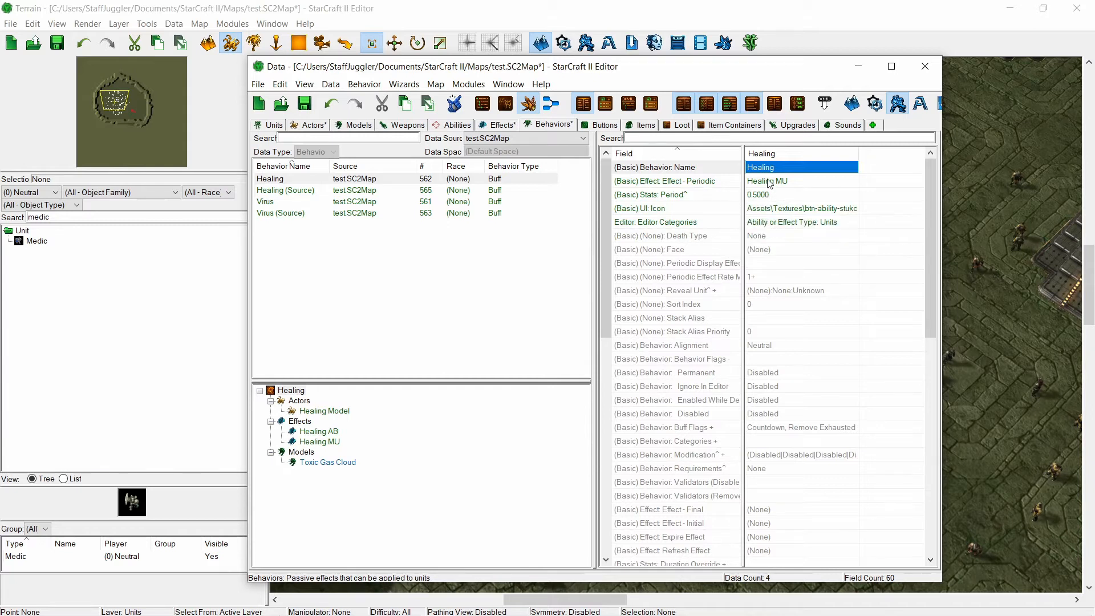
- Add the Virus behavior to Behaviors Disabled in the Healing behavior's Modification settings
click(780, 456)
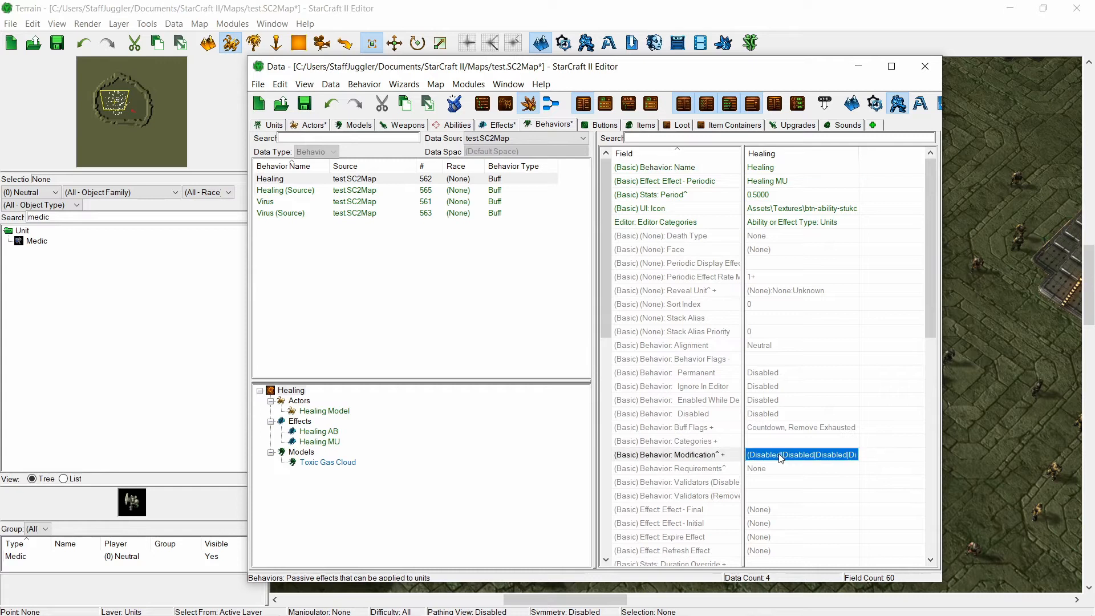
double_click(766, 459)
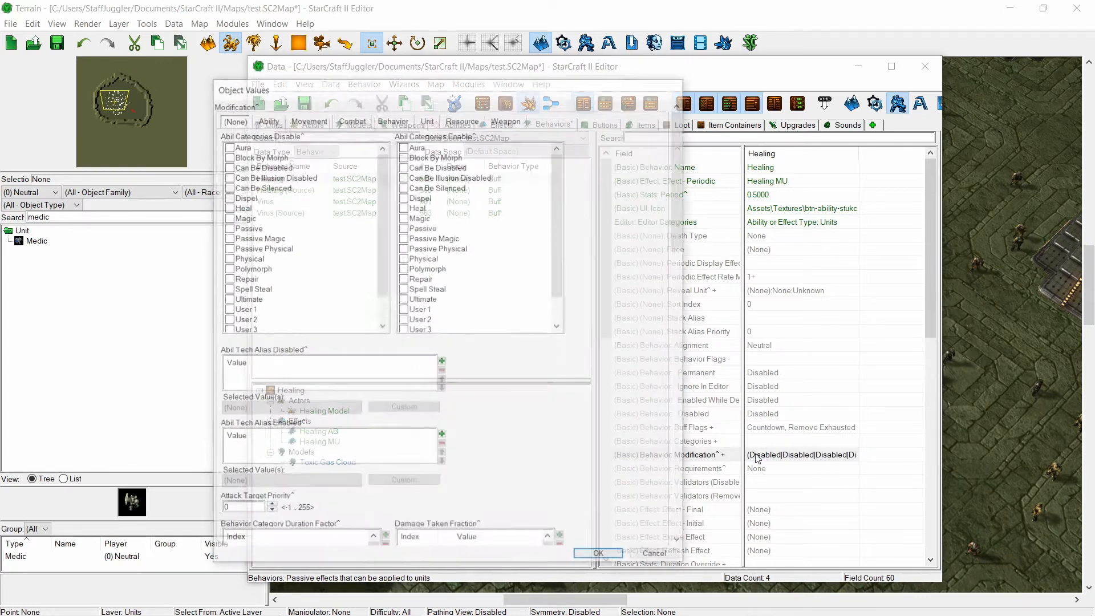
click(391, 118)
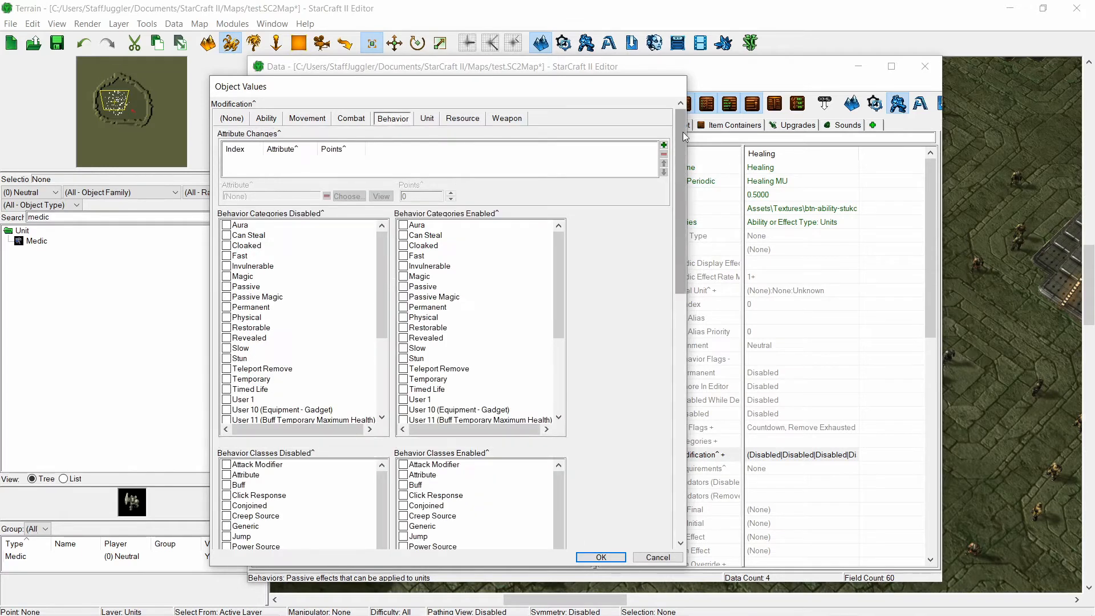
drag(680, 181, 677, 238)
click(385, 323)
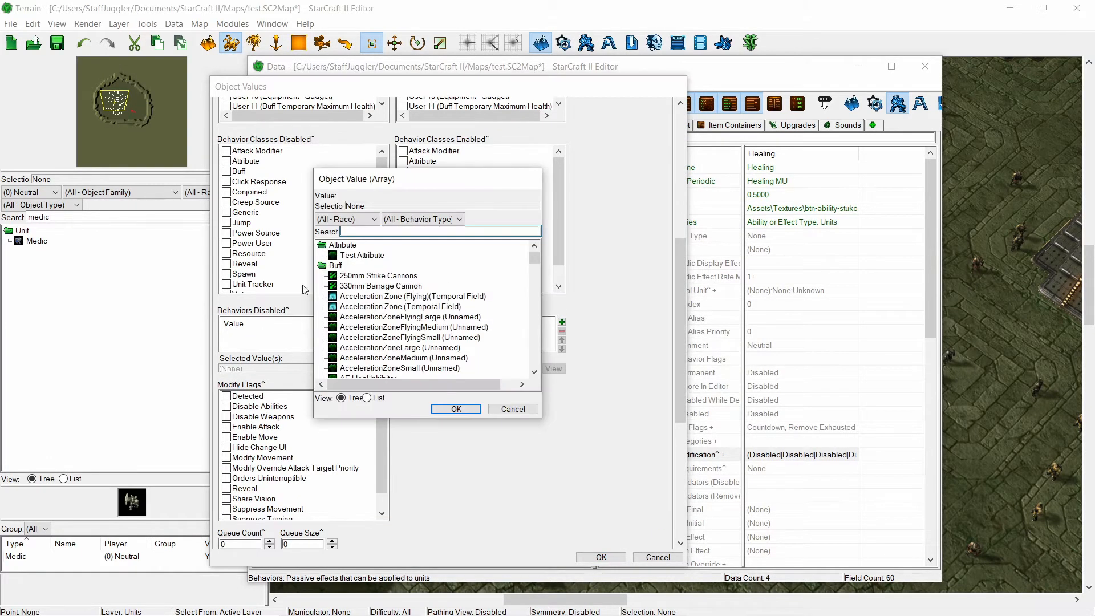
text(virus)
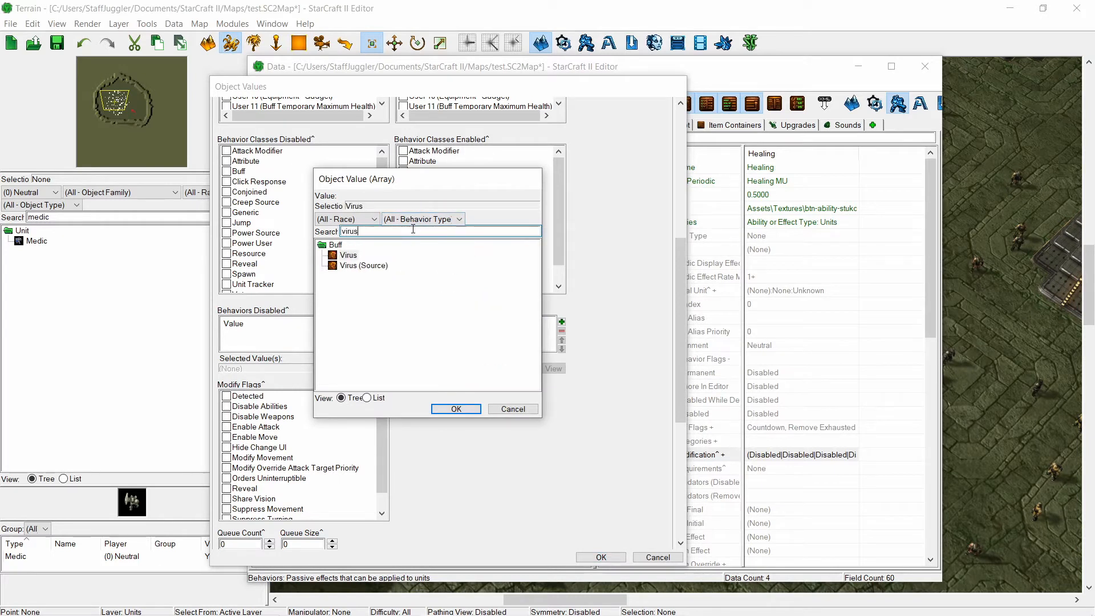
key(Return)
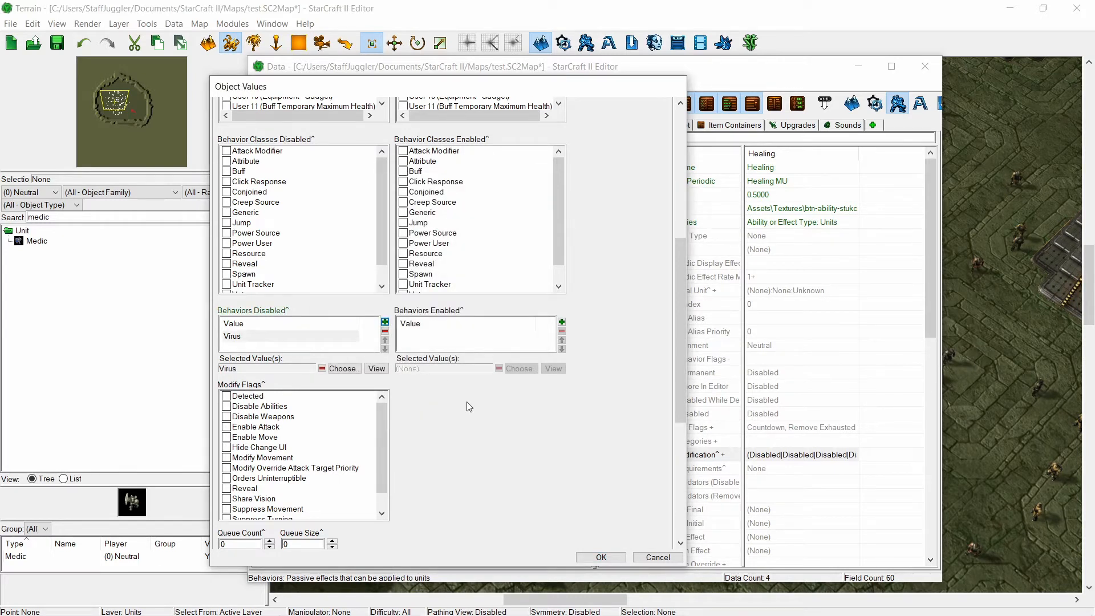
click(258, 338)
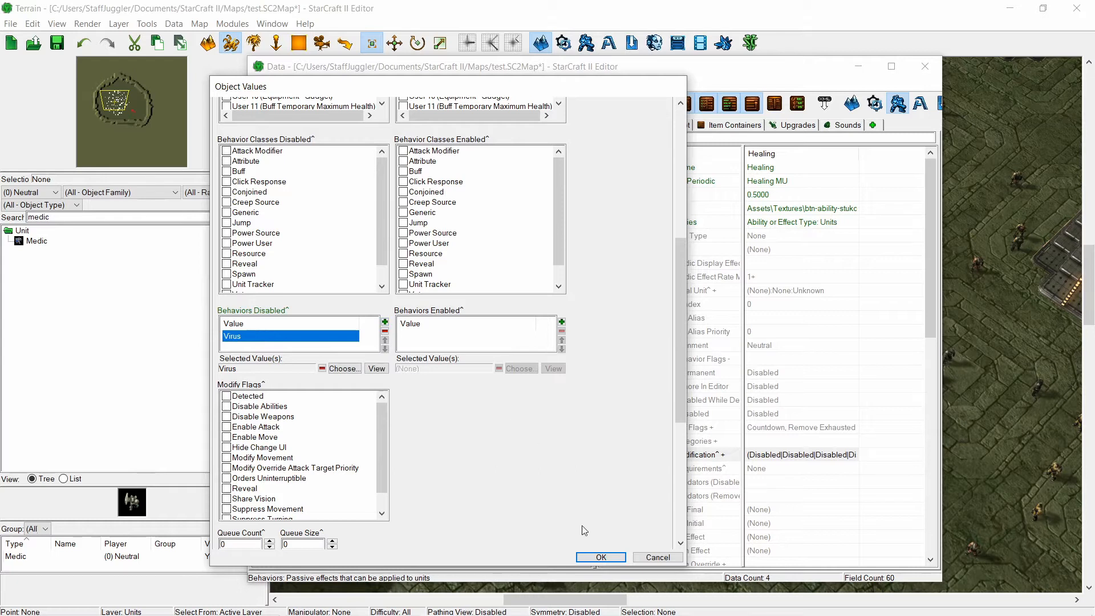
click(601, 557)
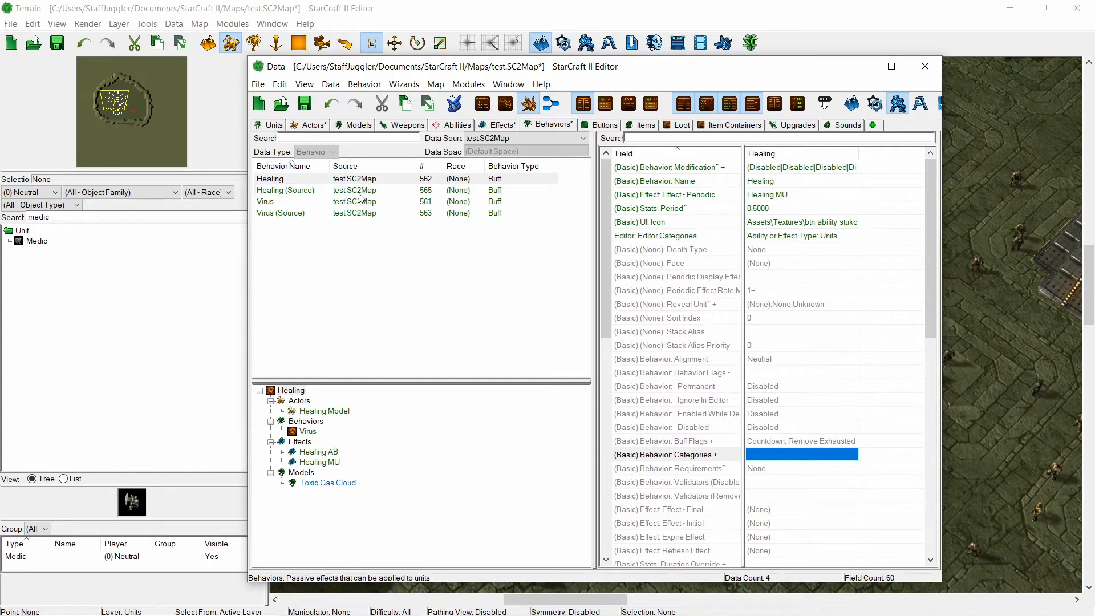
- Identify the Virus SA search effect that is linked to Healing and rename it Healing SA with the suggested ID
click(503, 125)
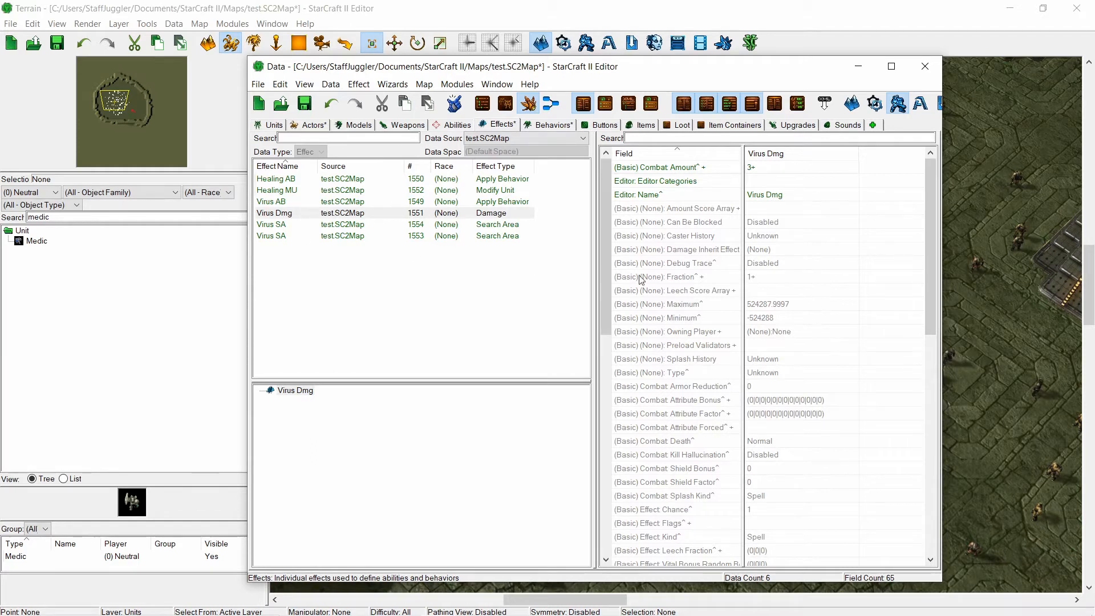
click(314, 236)
click(319, 235)
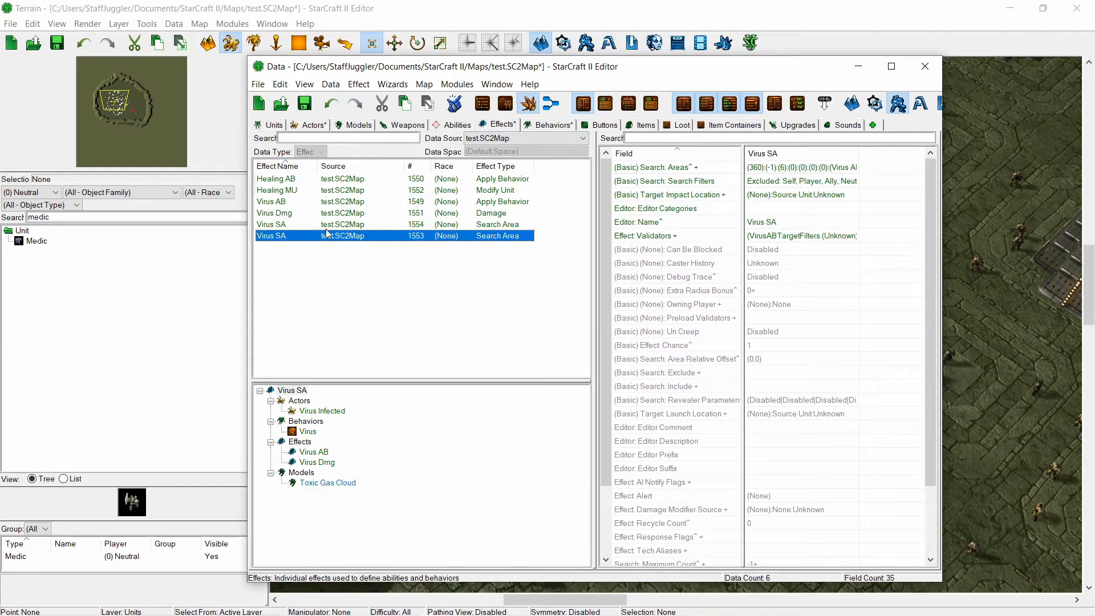
click(295, 225)
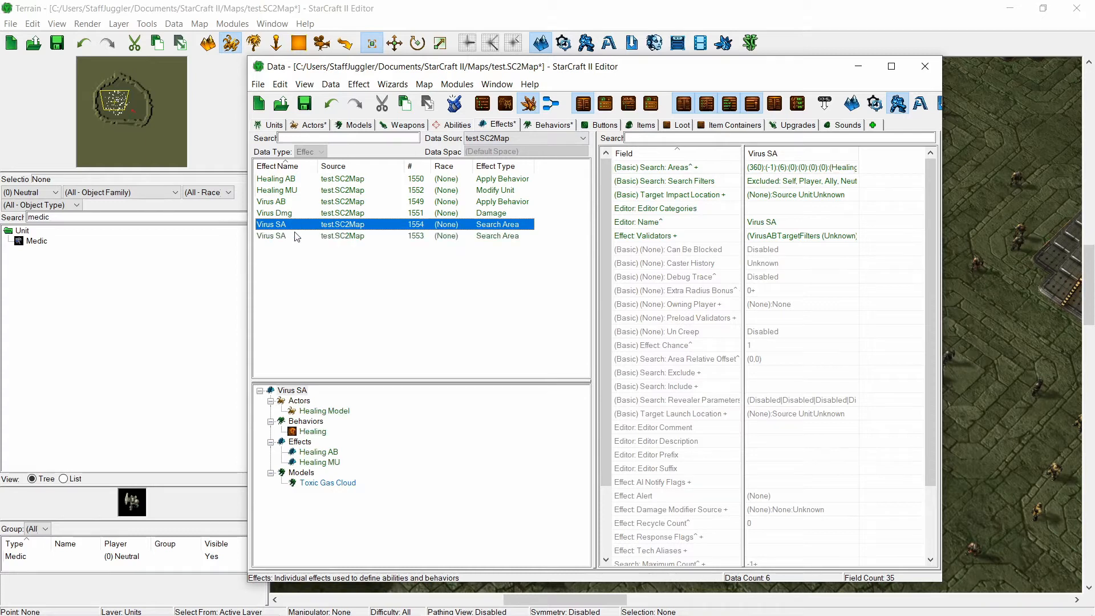
click(295, 234)
click(295, 226)
double_click(295, 225)
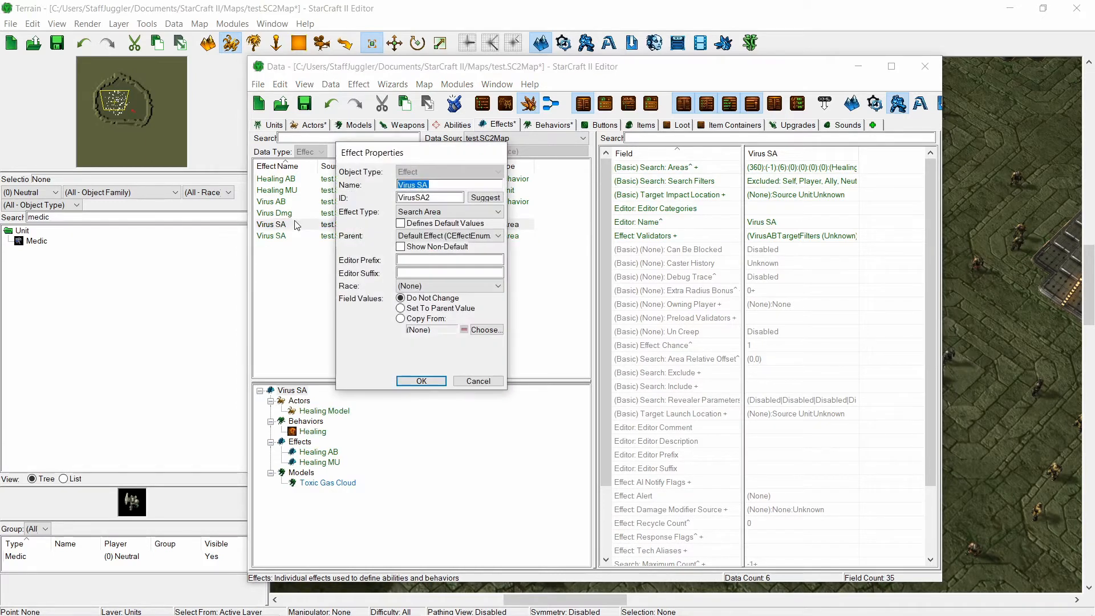
text(Healing SA)
key(Tab)
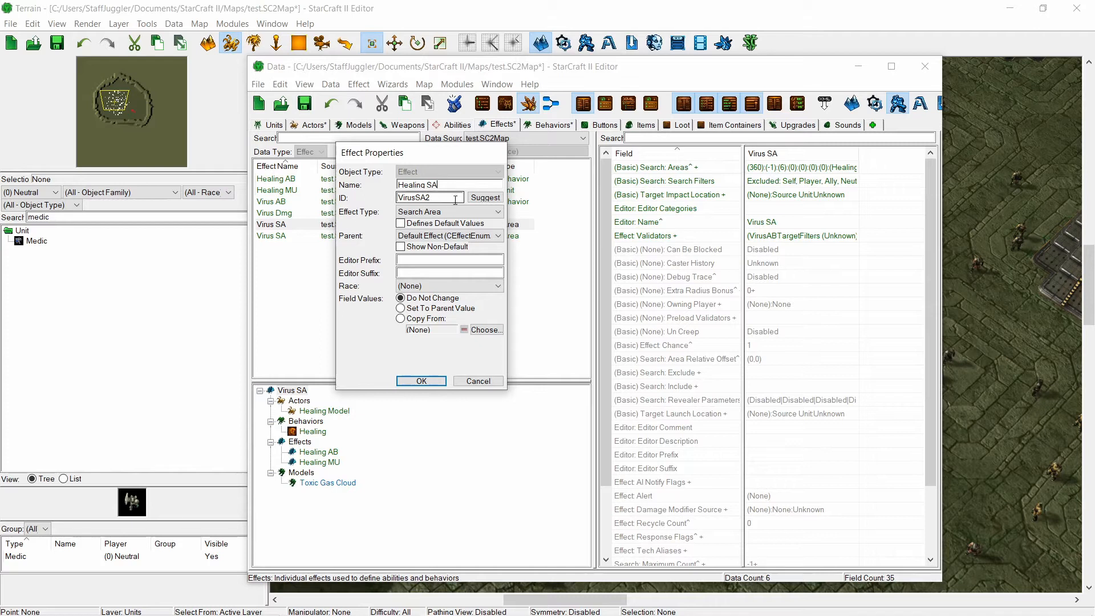
key(Tab)
key(space)
click(440, 377)
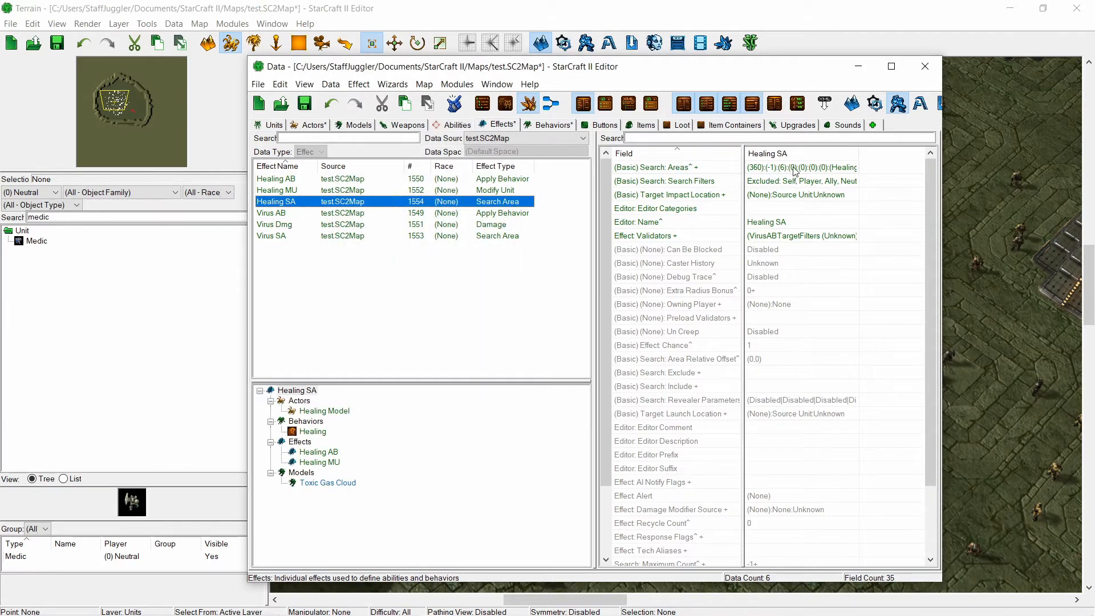
- Set the radius of the Healing SA effect's search area to 10
double_click(732, 168)
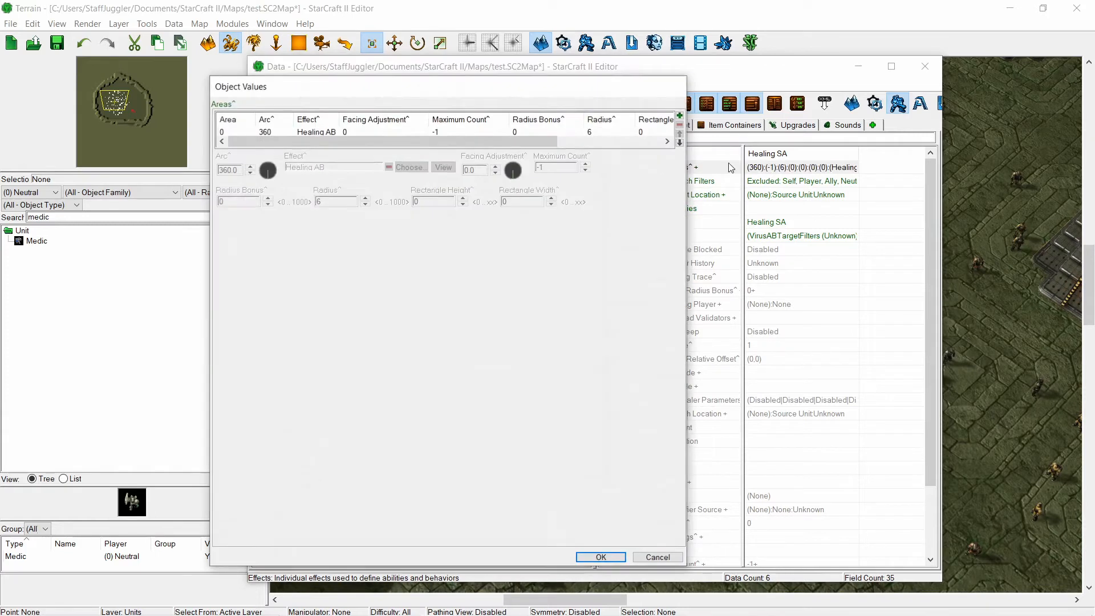
click(406, 132)
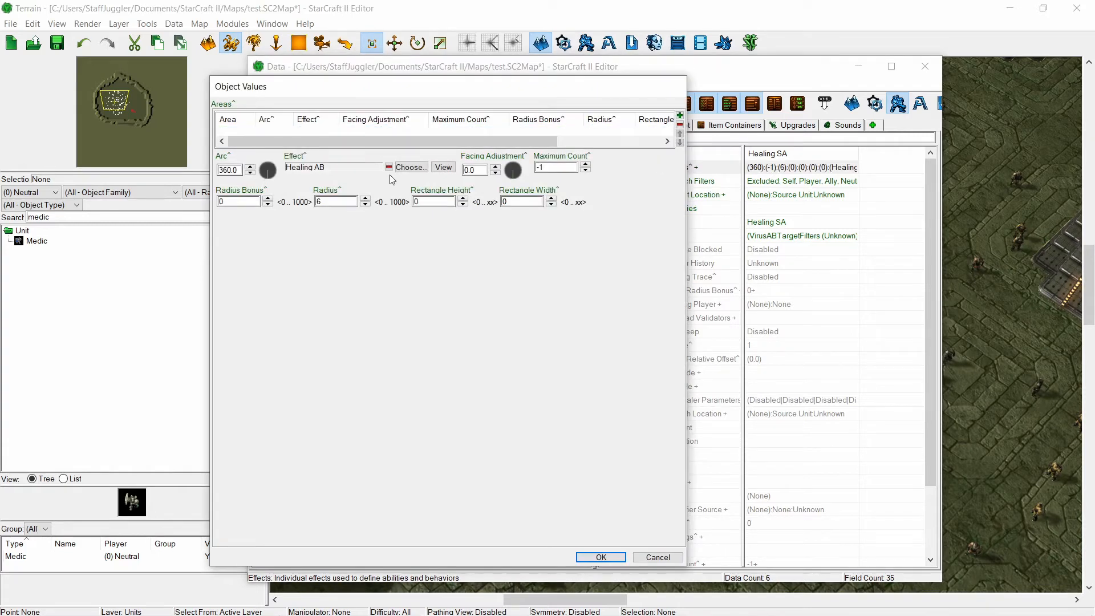
drag(327, 202, 304, 199)
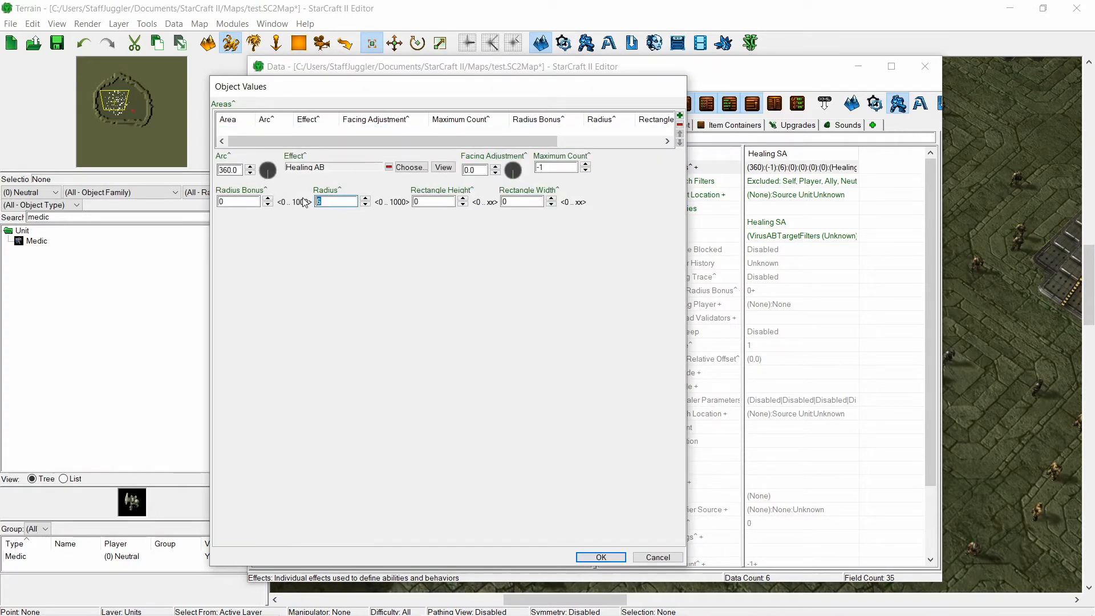
text(10)
click(607, 556)
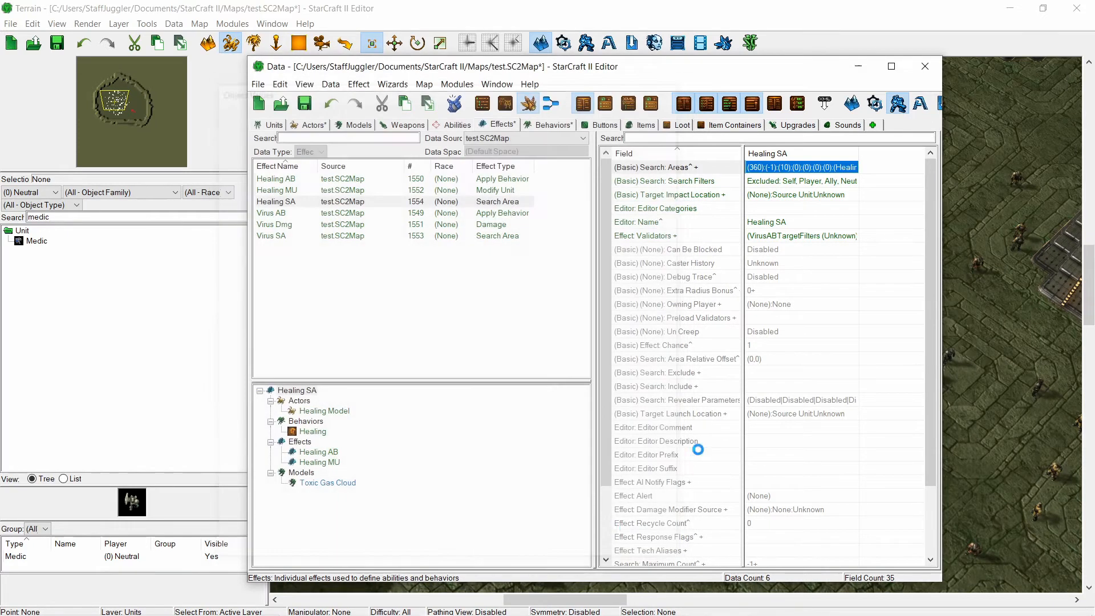
- Set Healing SA's search filters to include Ally, Neutral and Player but not Enemy, and change Self to Allowed
click(800, 184)
double_click(800, 189)
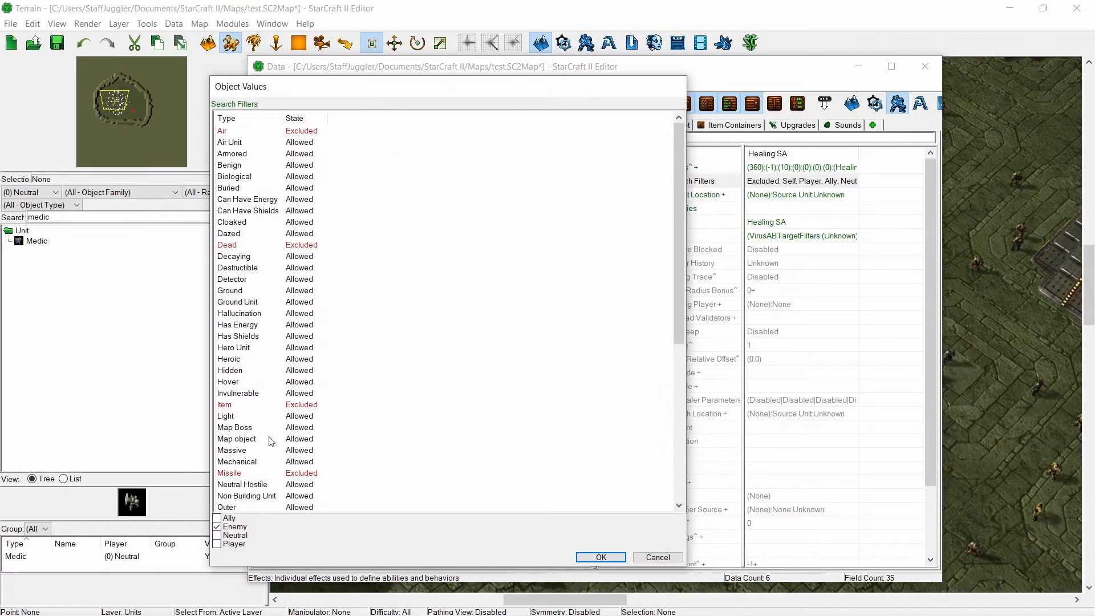
click(216, 519)
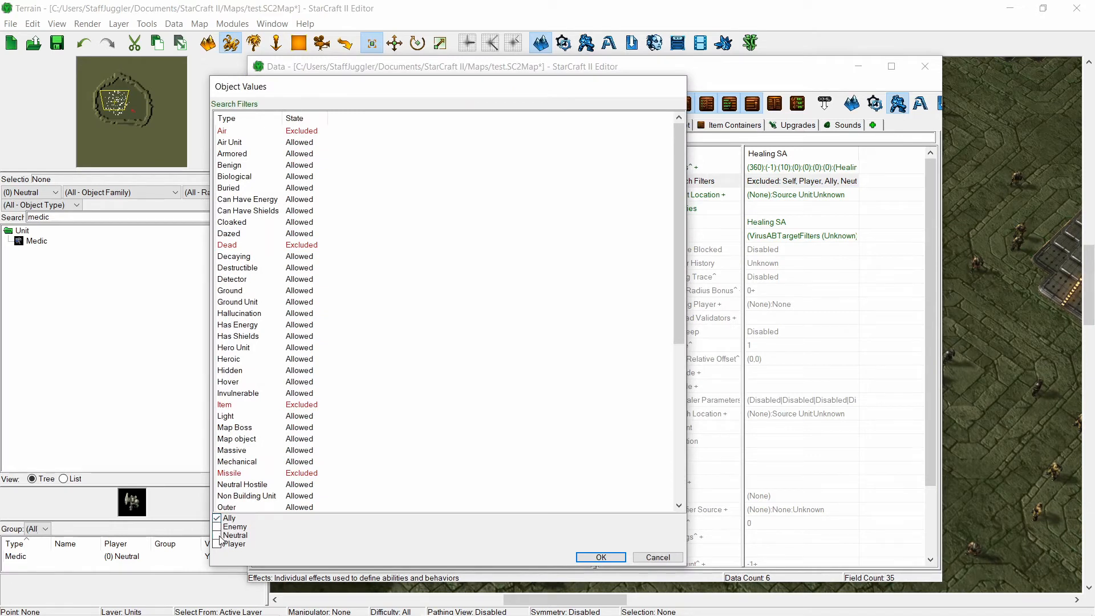
click(217, 544)
scroll(416, 394, down, 8)
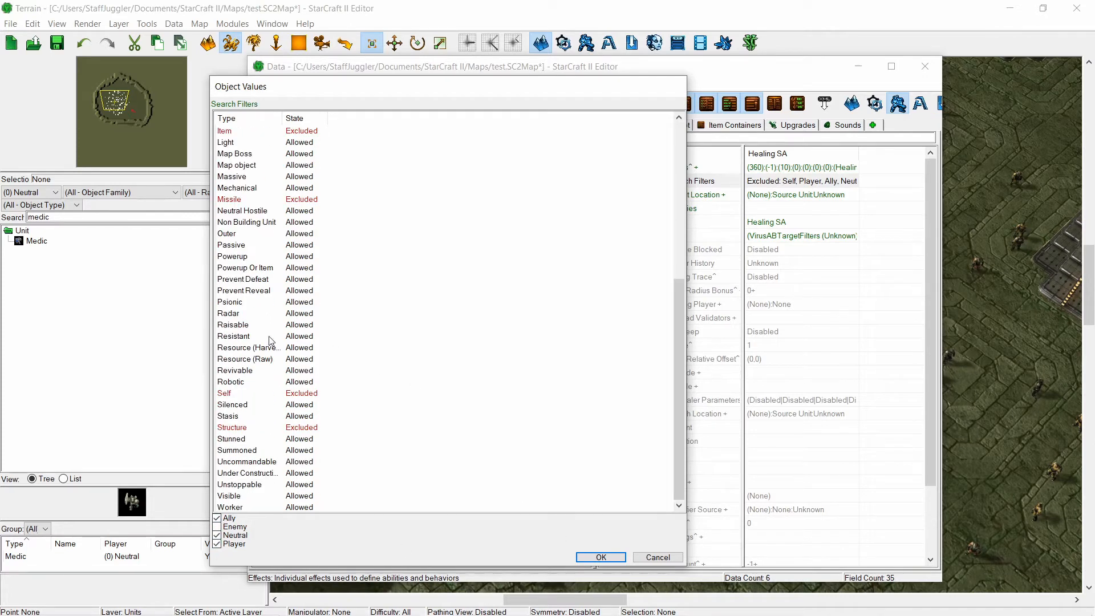
click(245, 394)
click(293, 400)
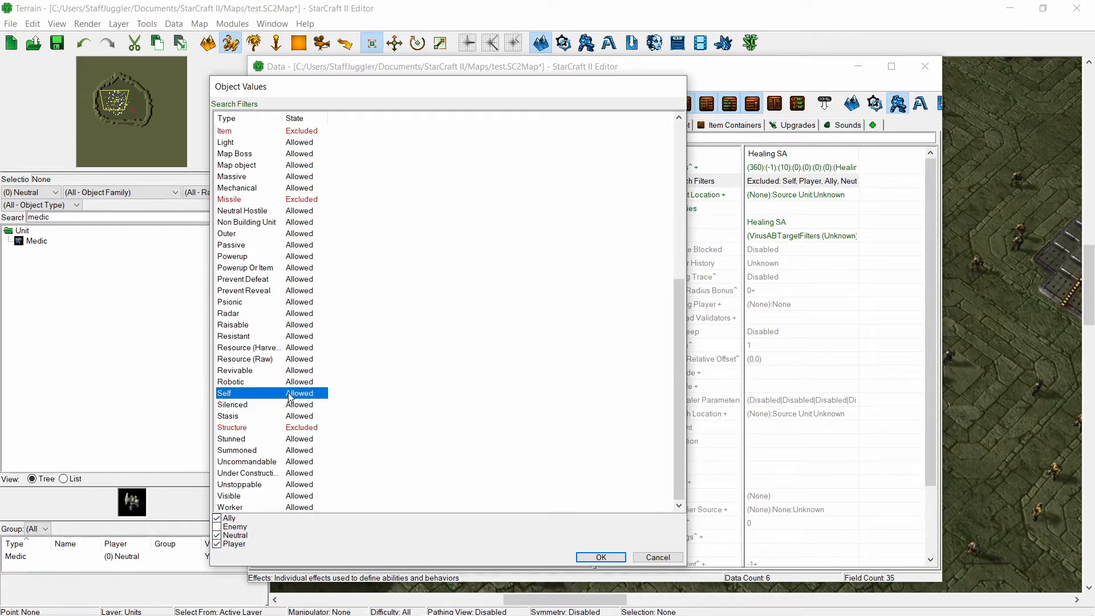
click(294, 405)
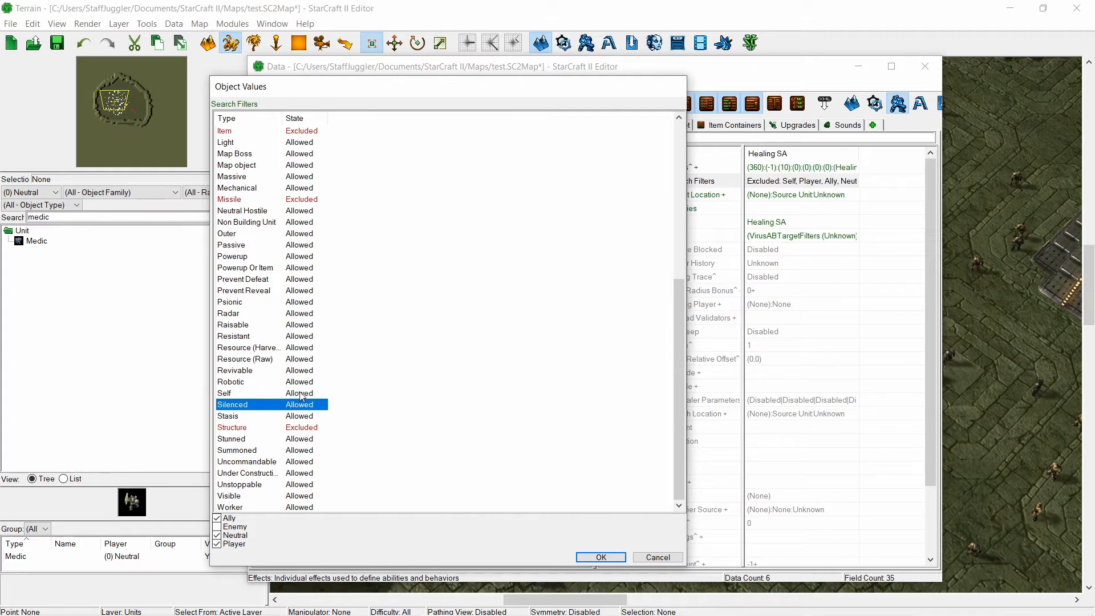
scroll(325, 393, up, 6)
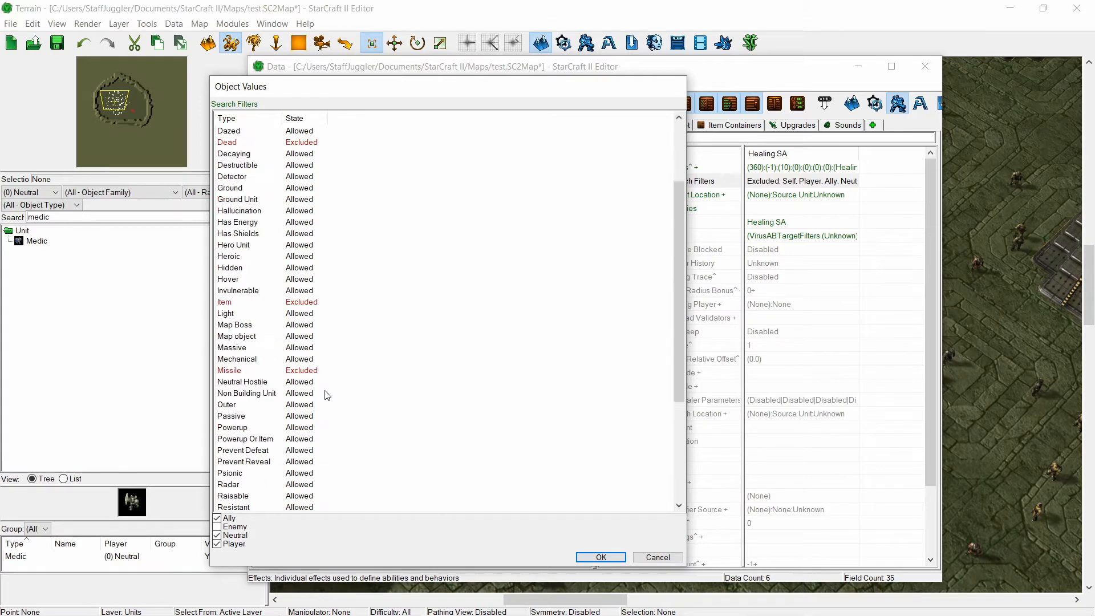
scroll(330, 394, down, 6)
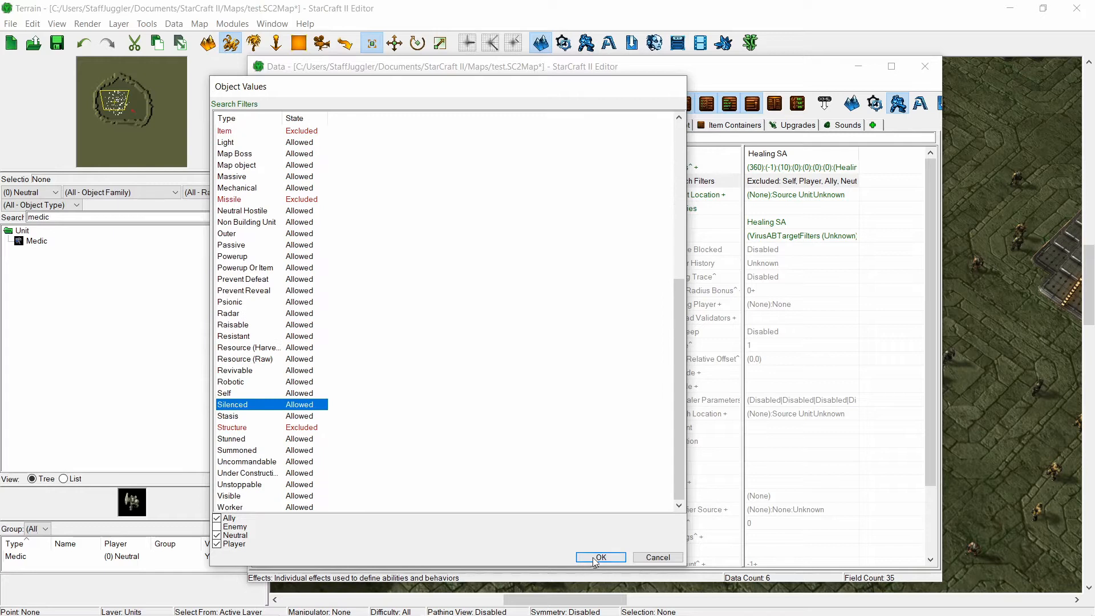
click(600, 557)
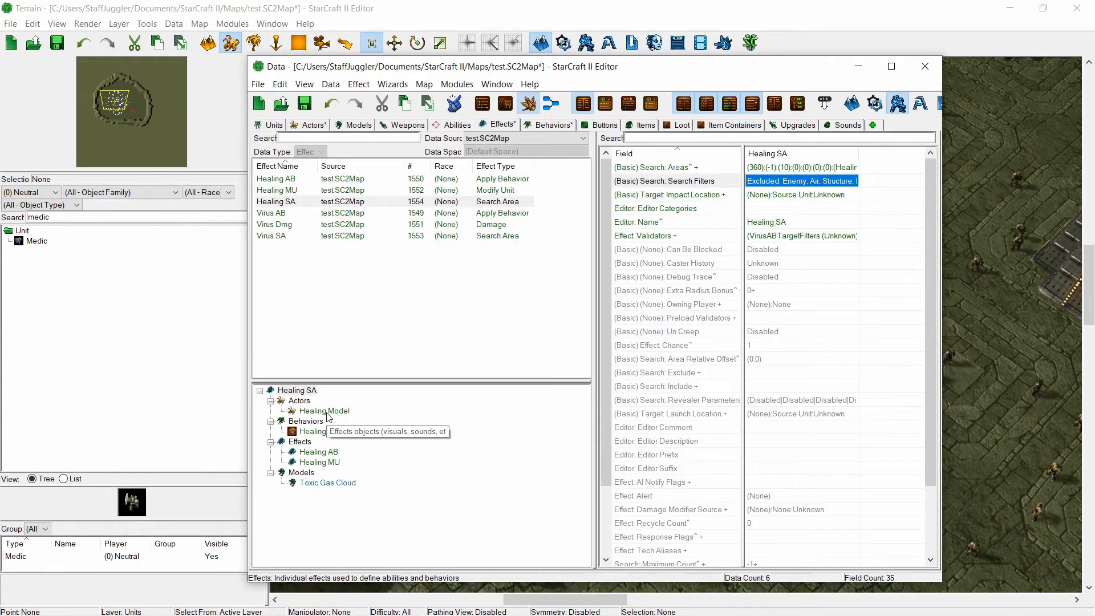
- Look at the linked Healing behavior and duplicate the Healing SA effect
click(323, 435)
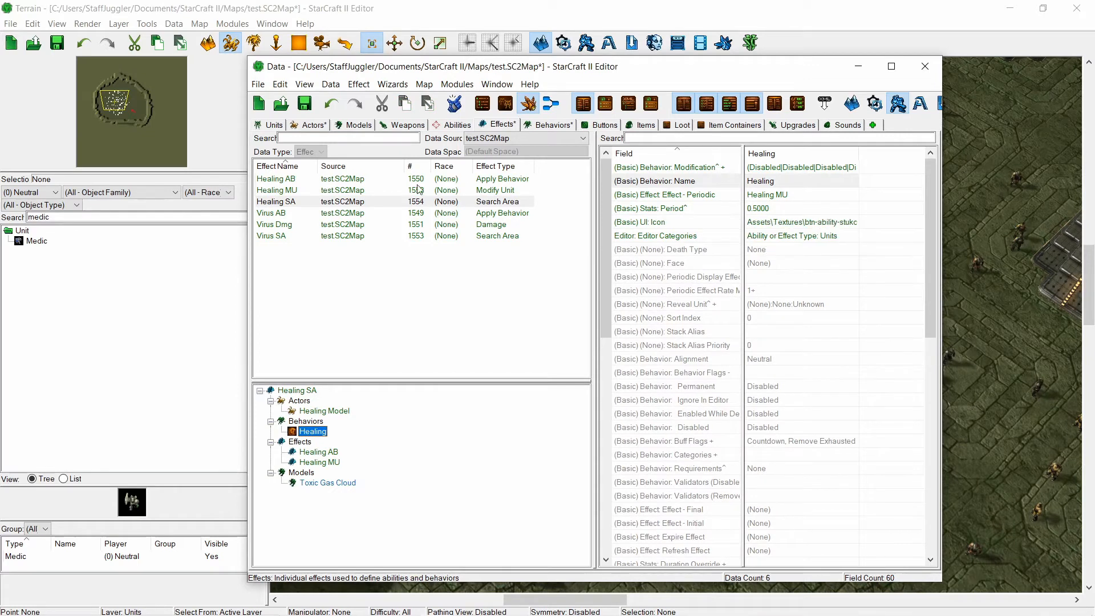
click(287, 205)
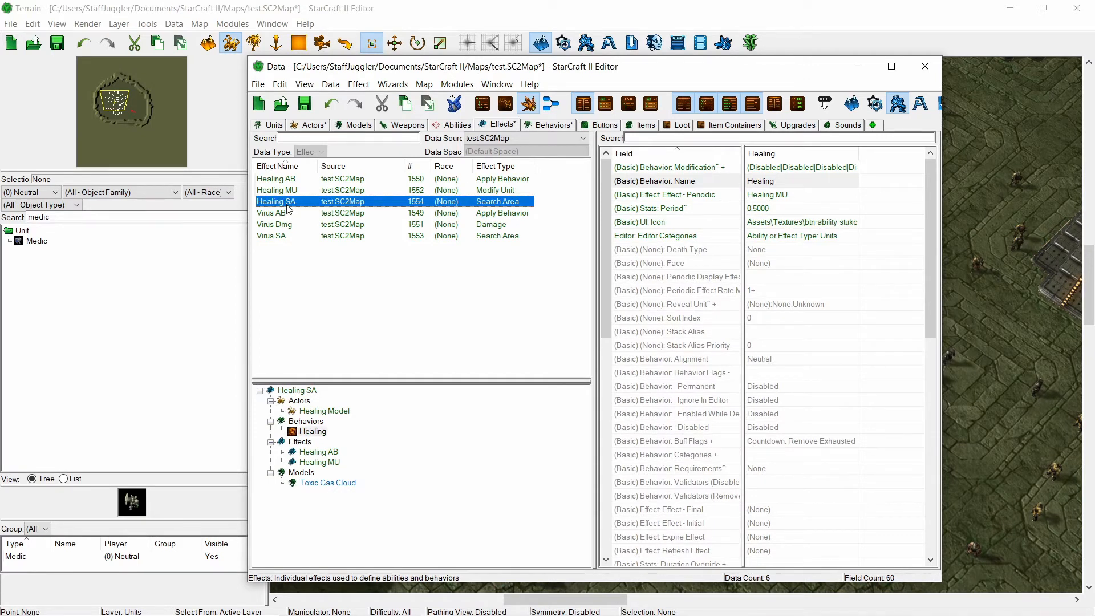
key(ctrl+c)
key(ctrl+v)
- Change the Healing SA copy to the Remove Behavior effect type and rename it Healing RB with the suggested ID
double_click(300, 214)
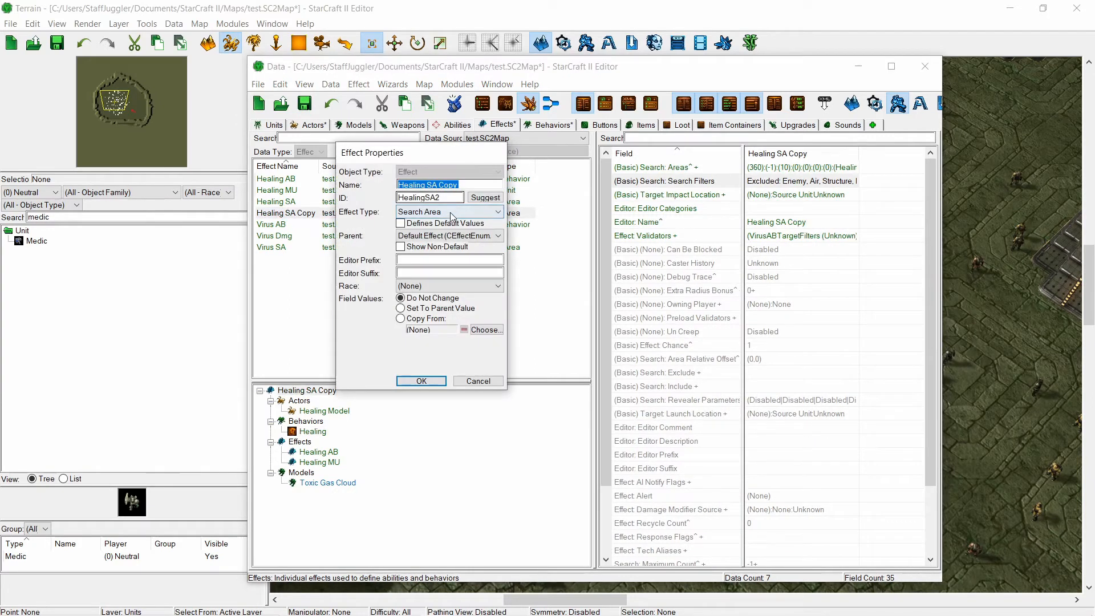
click(450, 213)
key(r)
key(r)
key(r)
key(r)
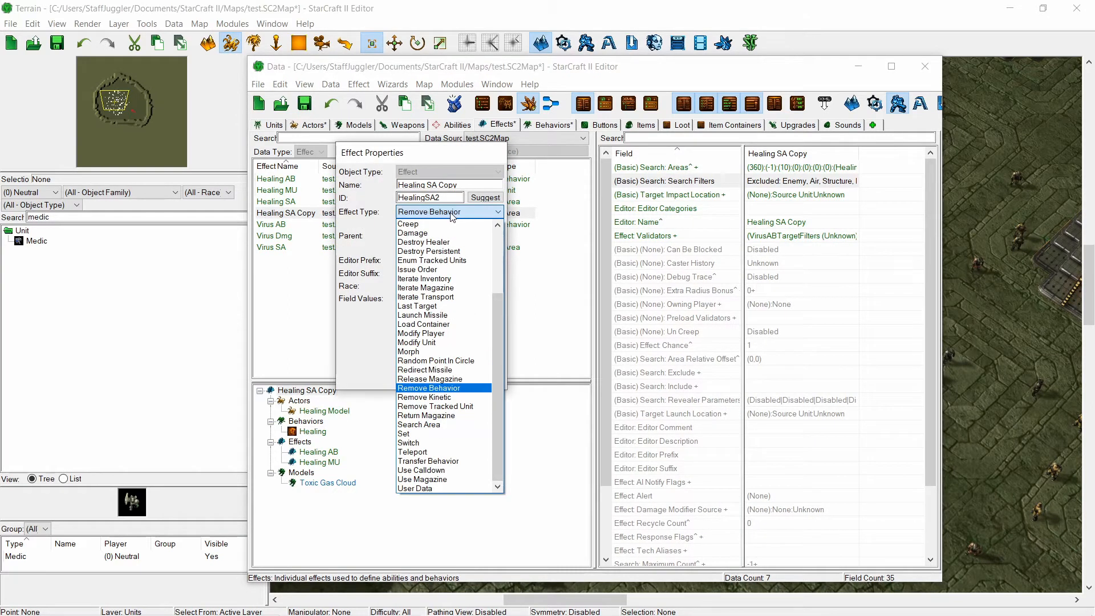
key(Return)
mouse_move(457, 184)
mouse_down()
mouse_move(397, 185)
mouse_move(427, 185)
mouse_up()
text(RB)
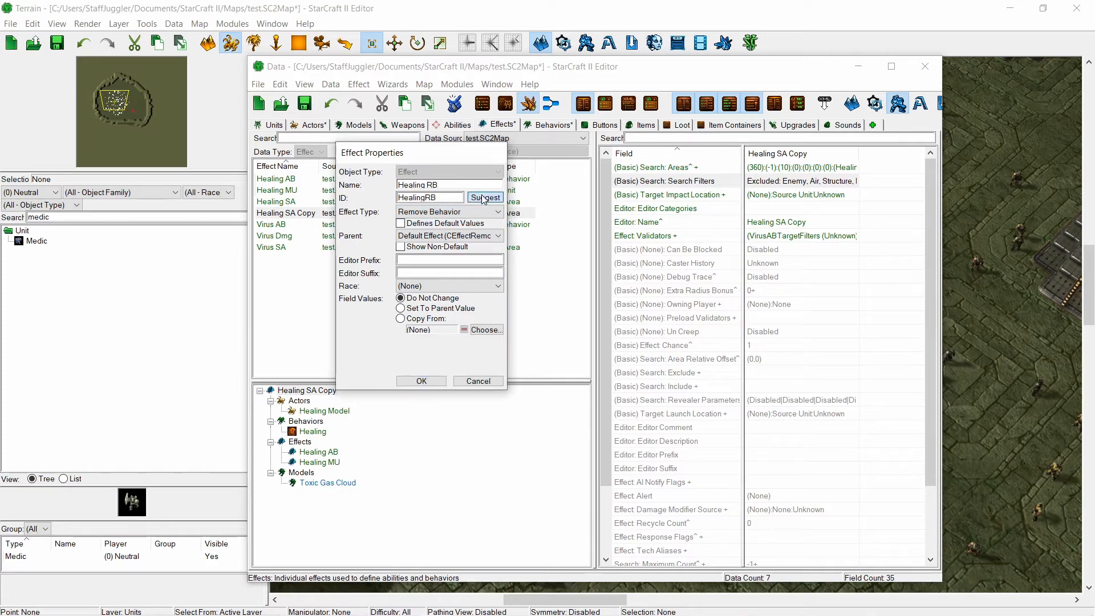
click(485, 198)
click(421, 380)
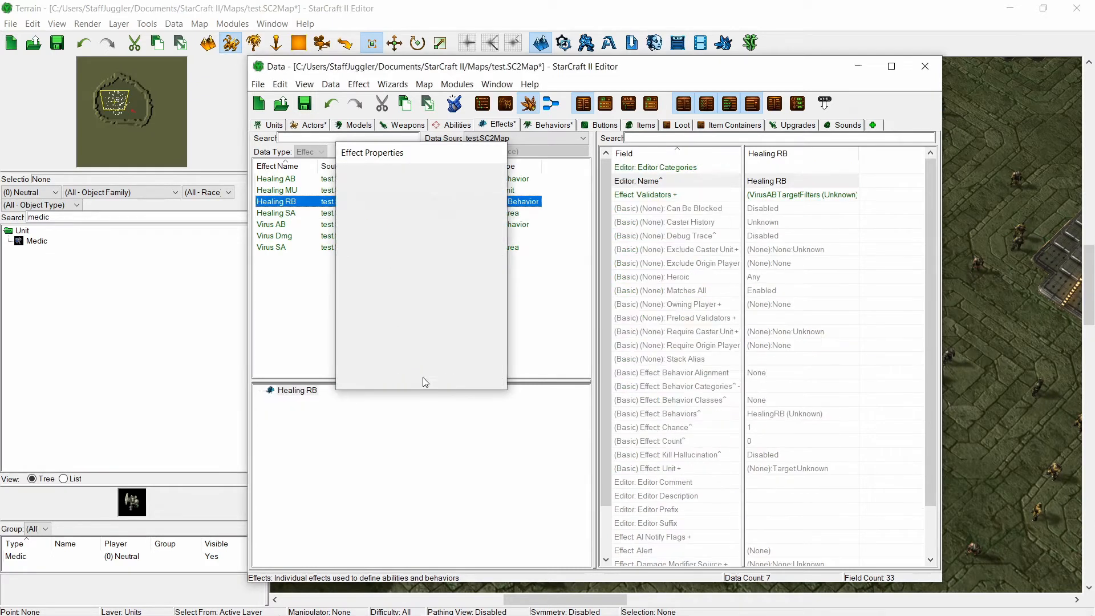
- Assign the Virus behavior to Healing RB's Behaviors field and expand the effect's linked objects
click(784, 223)
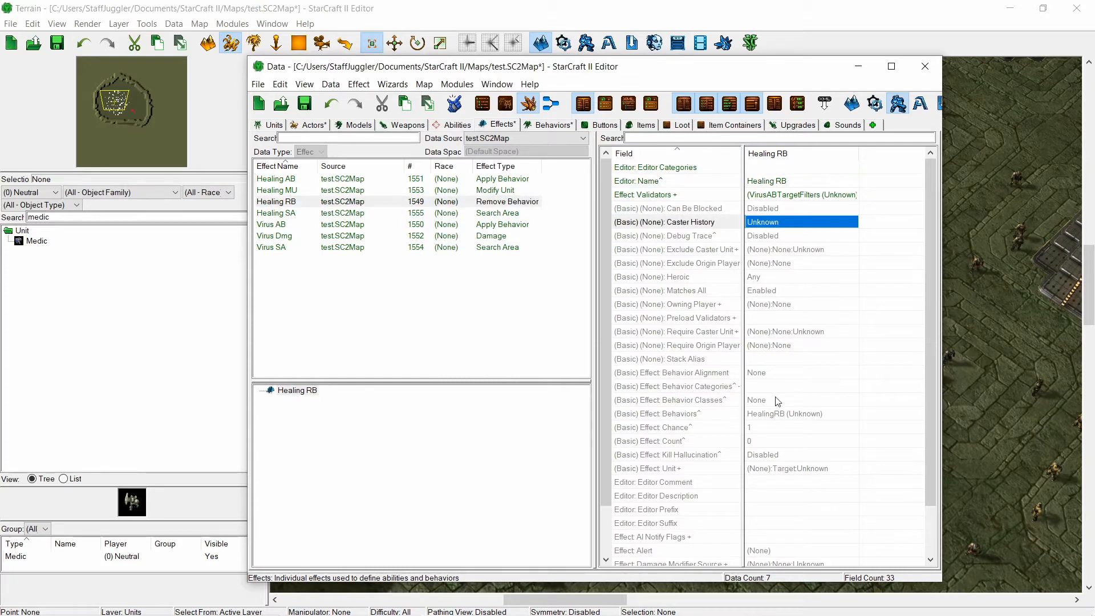
scroll(781, 406, down, 1)
click(767, 373)
double_click(767, 373)
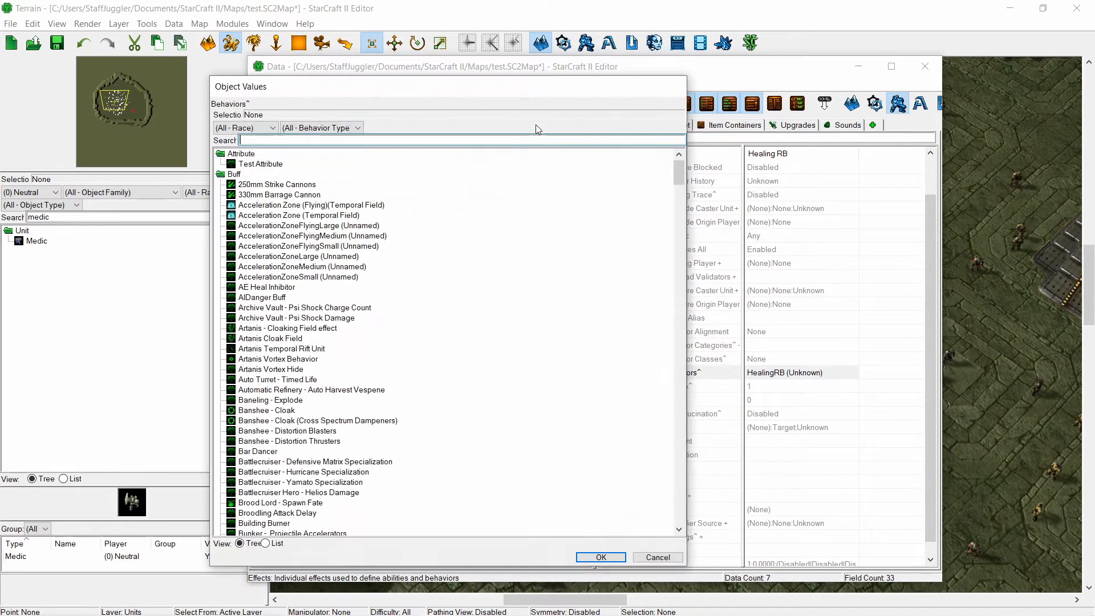
click(502, 139)
text(virus)
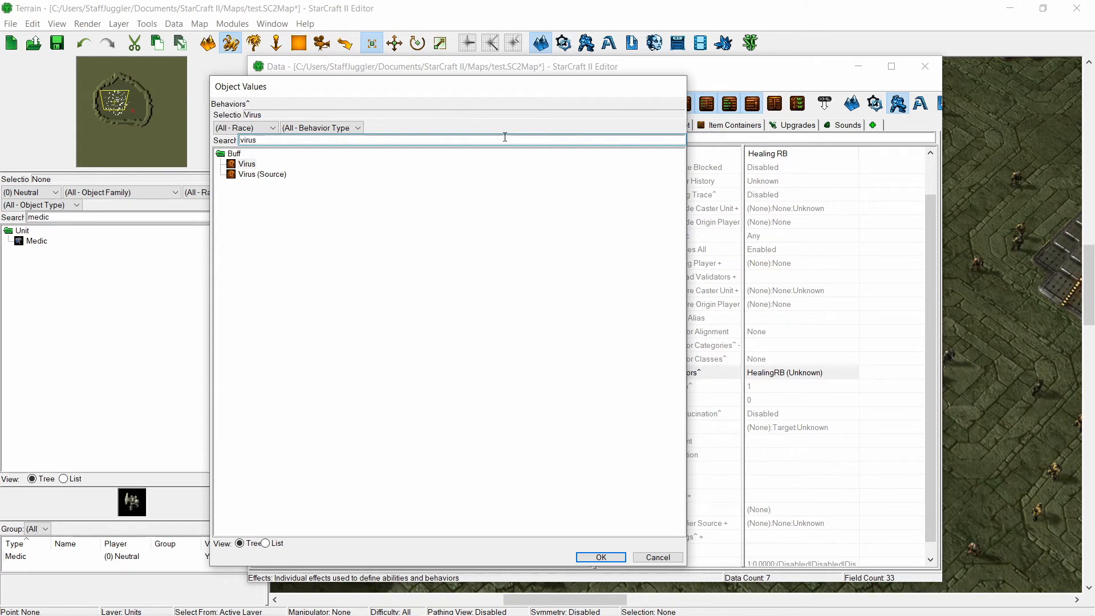
key(Return)
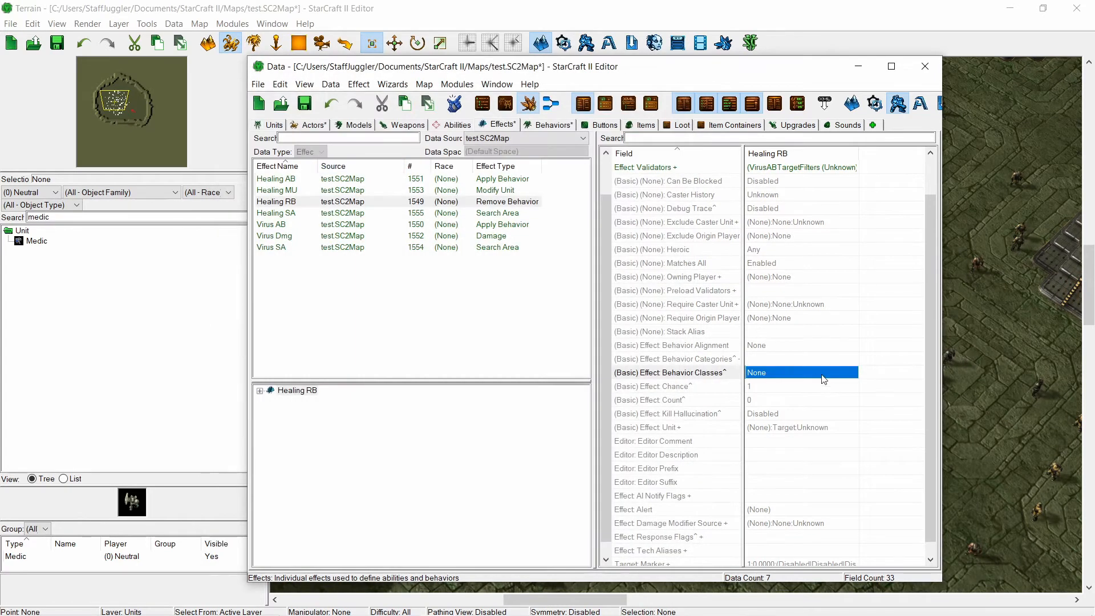
scroll(789, 317, up, 1)
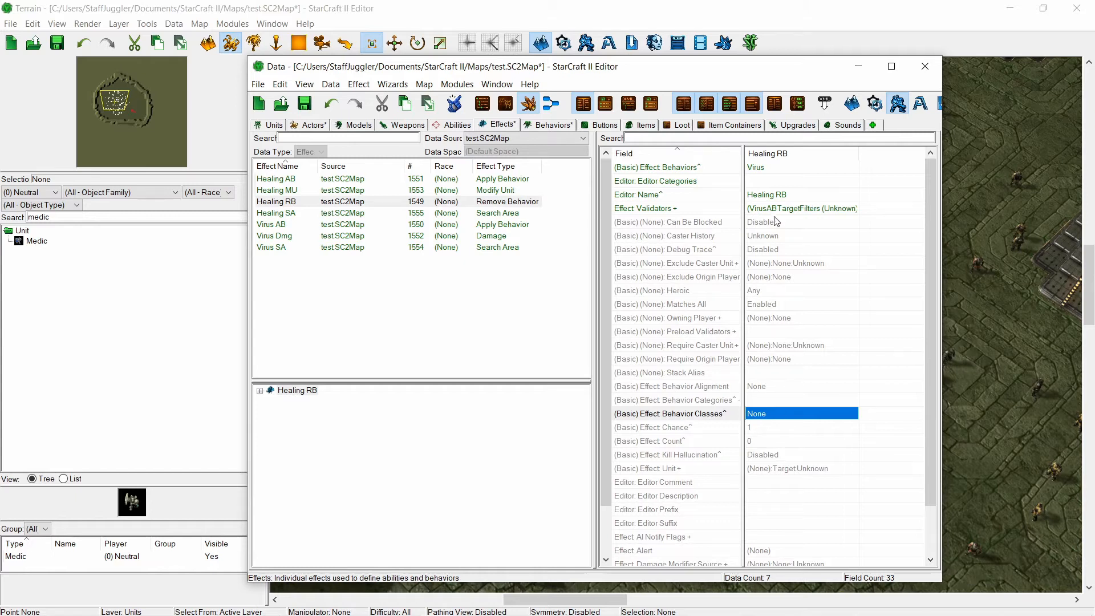
scroll(778, 223, down, 1)
click(261, 390)
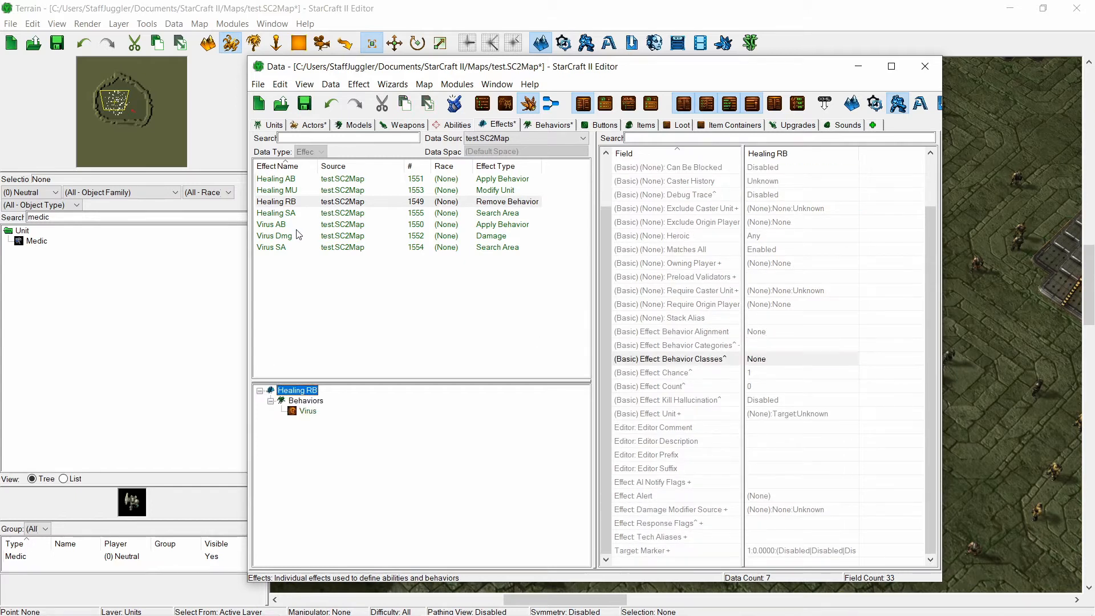
- Duplicate the Healing RB effect, keeping the original's properties as they are
click(296, 202)
key(ctrl+v)
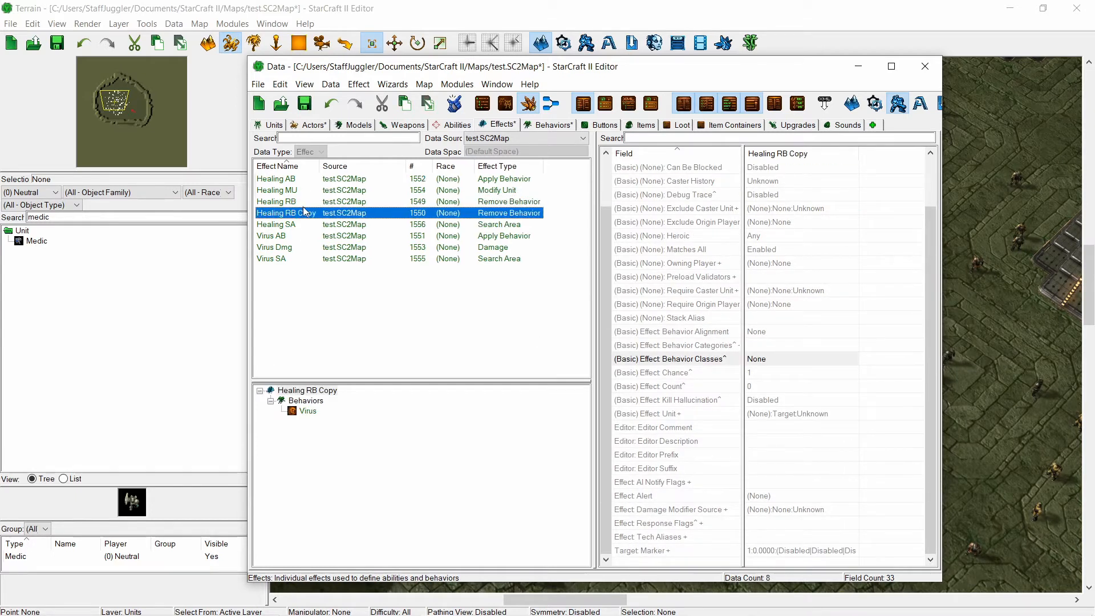
double_click(301, 203)
click(425, 381)
- Rename the Healing RB copy to Healing Set and change its effect type to Set
double_click(285, 213)
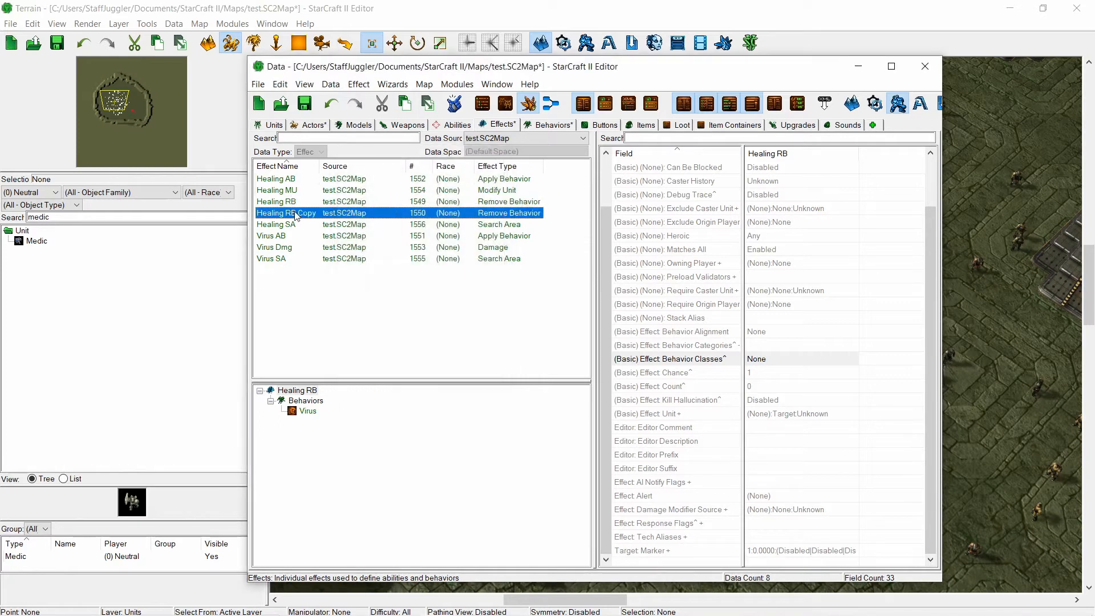
drag(458, 185, 427, 185)
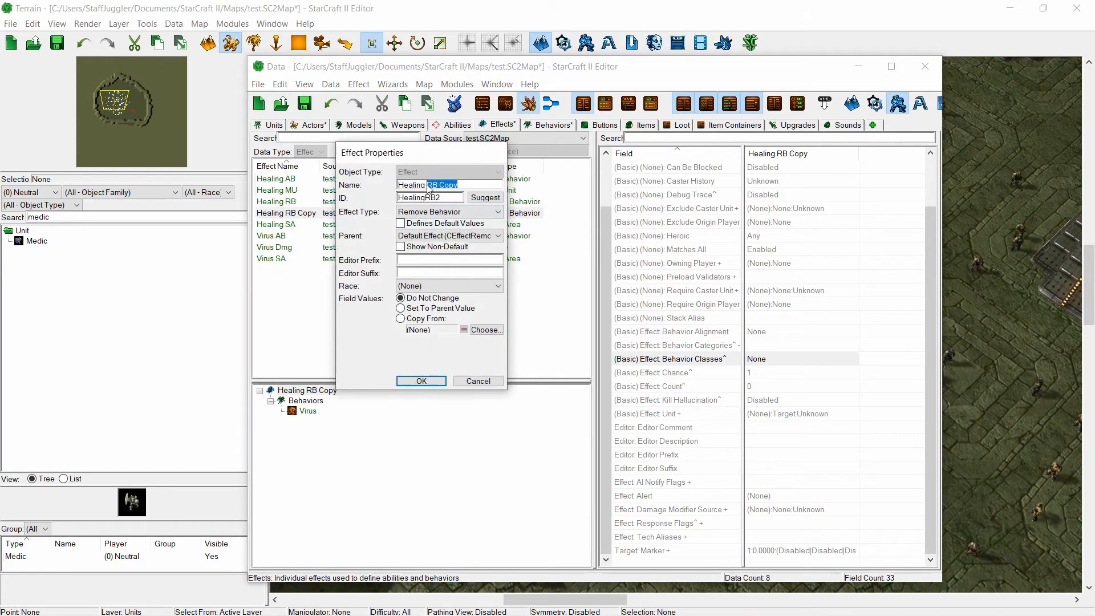
text(Sets)
click(457, 210)
click(457, 210)
key(s)
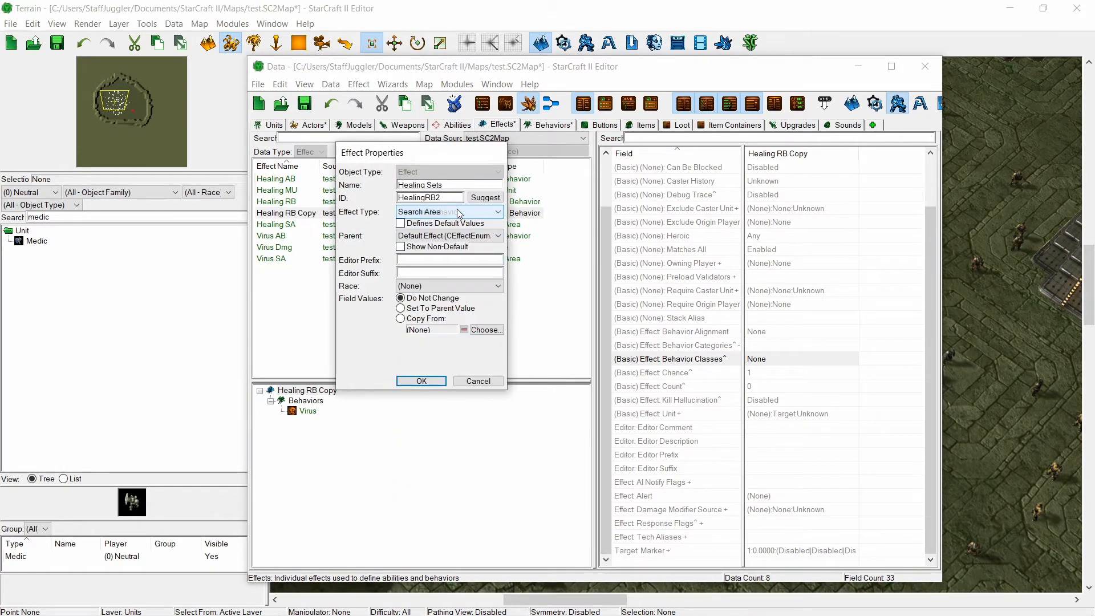
key(s)
click(457, 212)
click(453, 184)
click(454, 184)
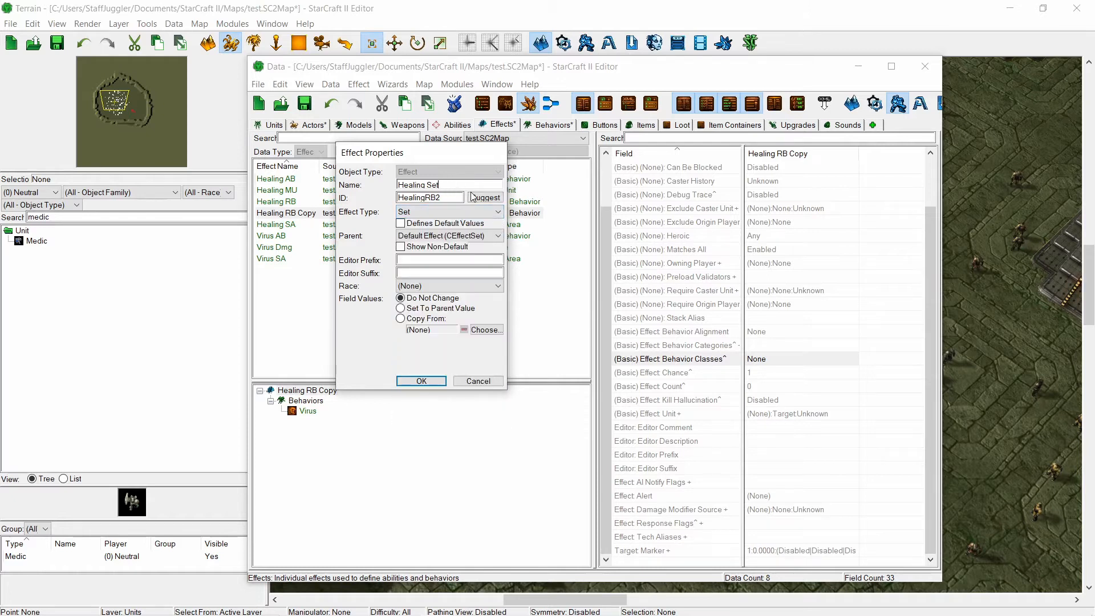
click(422, 381)
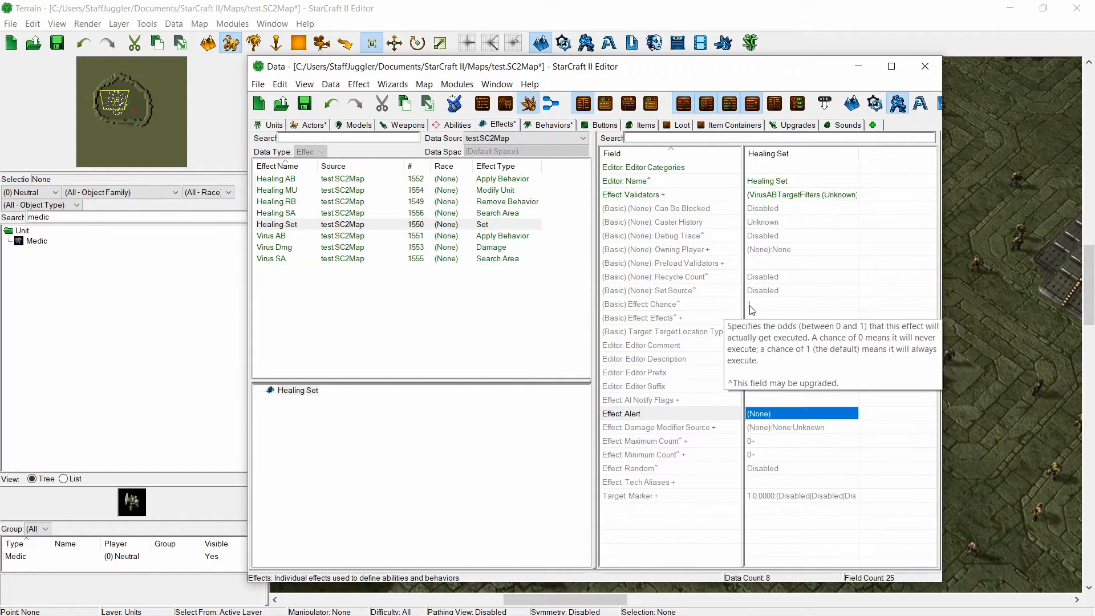
- Add the Healing RB effect to the Effects field of Healing Set
double_click(724, 313)
click(653, 560)
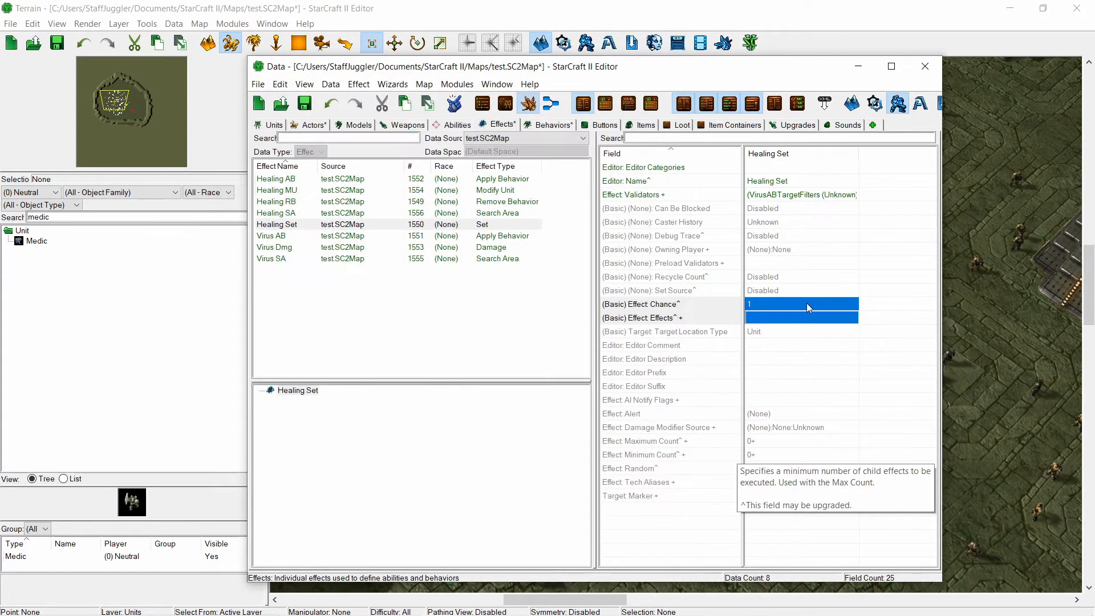
double_click(792, 313)
click(682, 115)
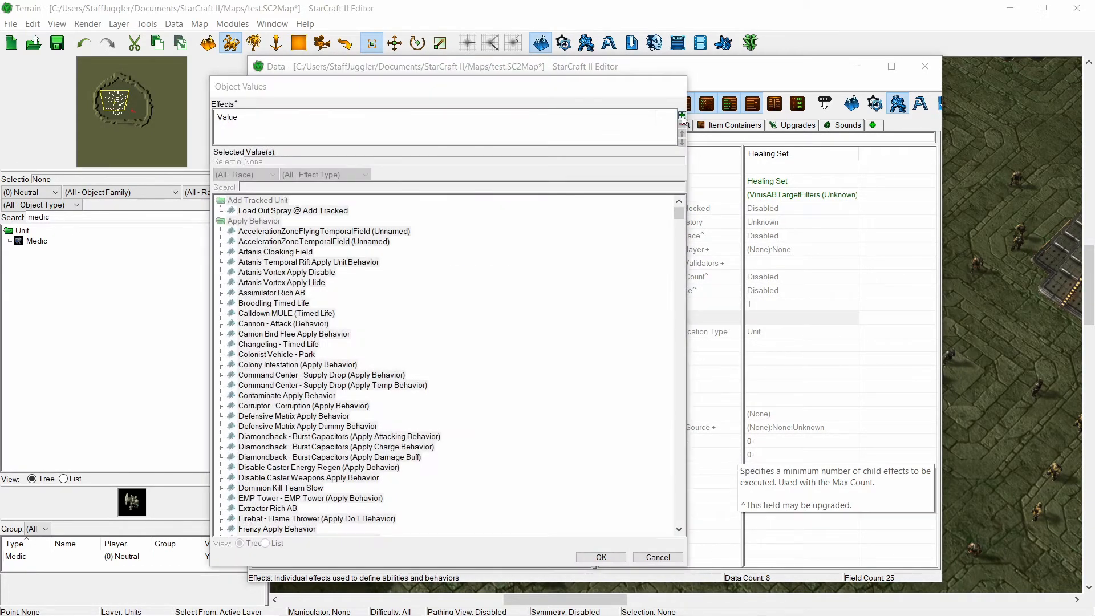
text(healing rb)
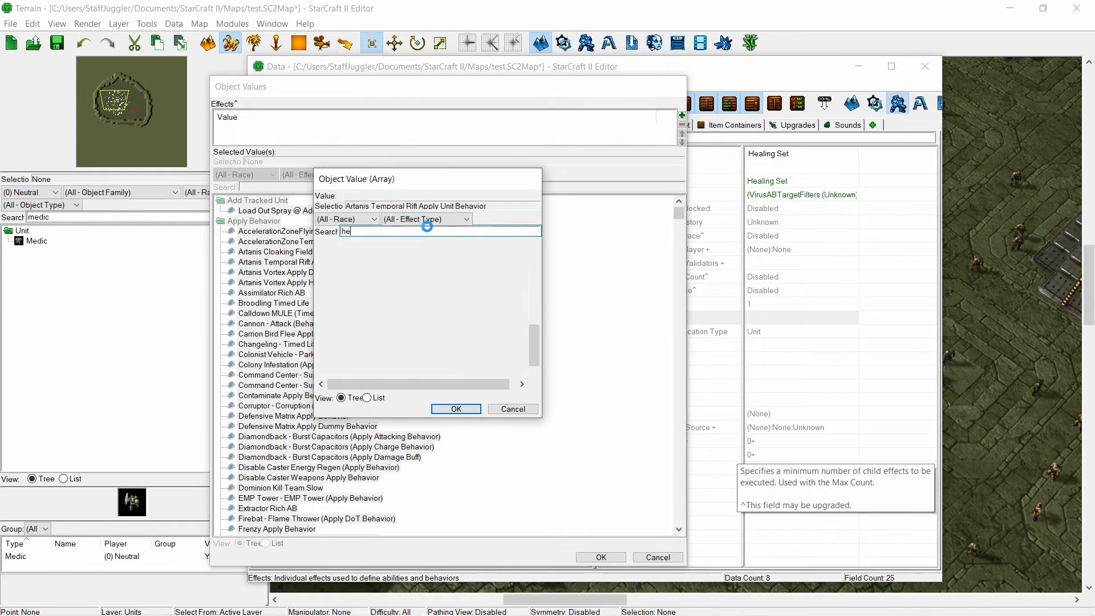
click(457, 411)
- Add the Healing AB effect to the Effects field of Healing Set alongside Healing RB
click(248, 132)
key(ctrl+c)
key(ctrl+v)
double_click(263, 140)
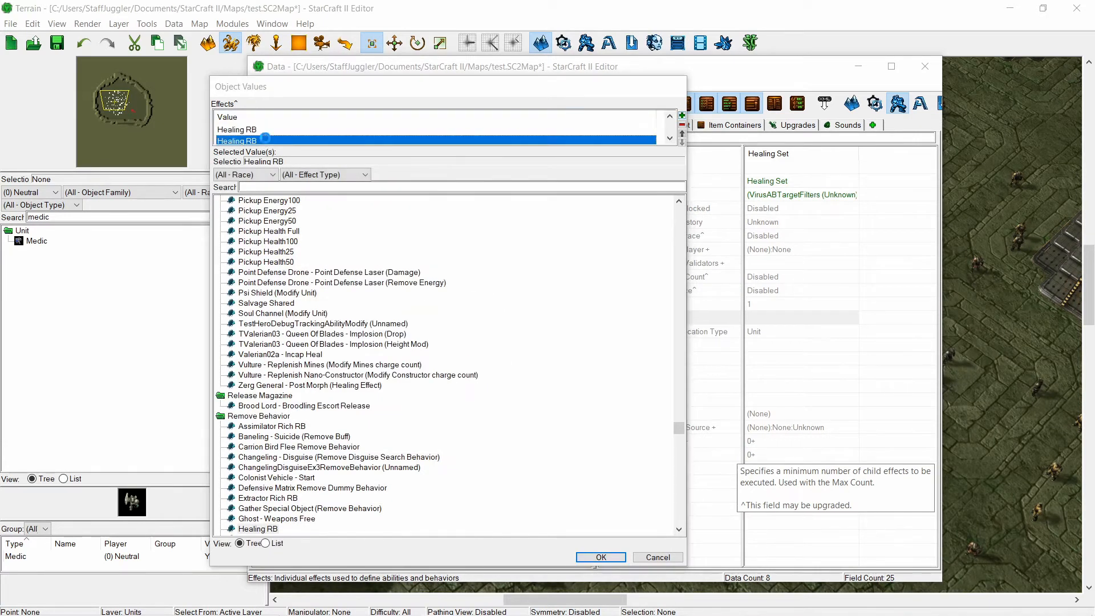
text(healing)
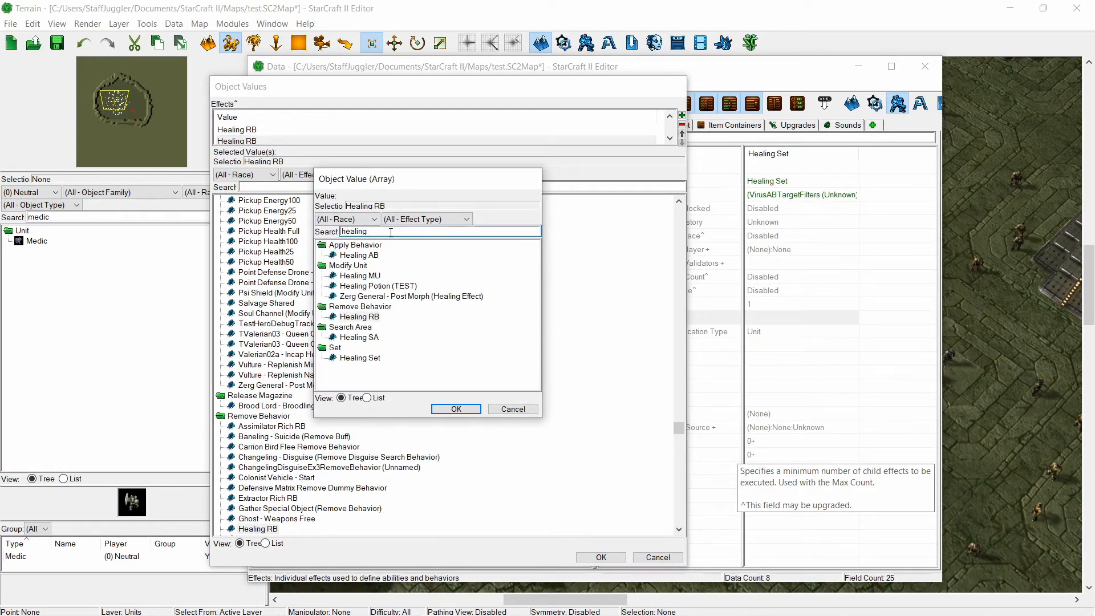
text( ab)
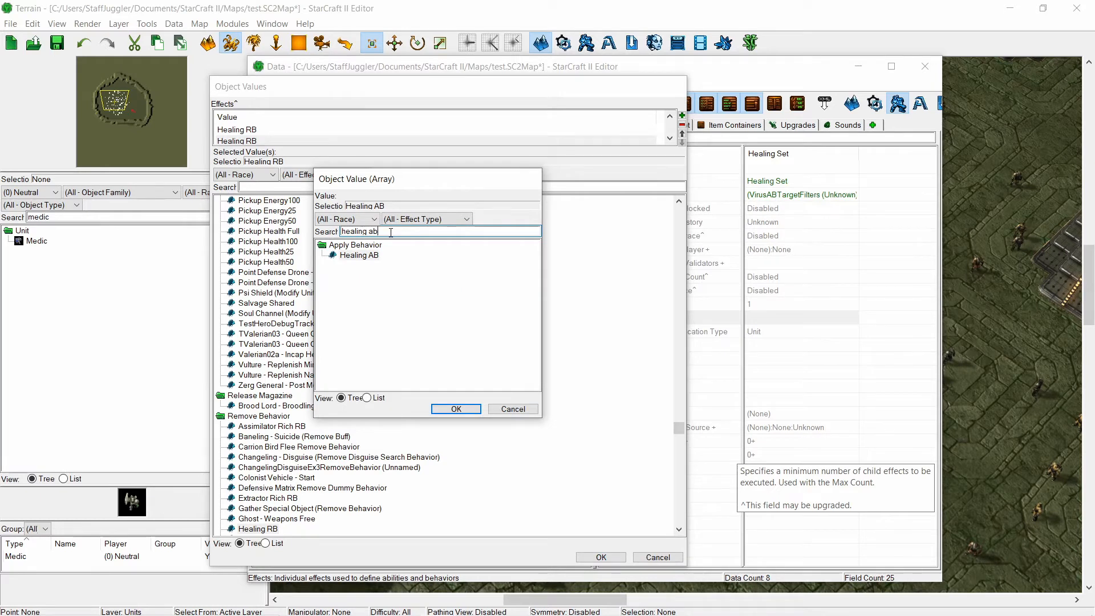
click(454, 409)
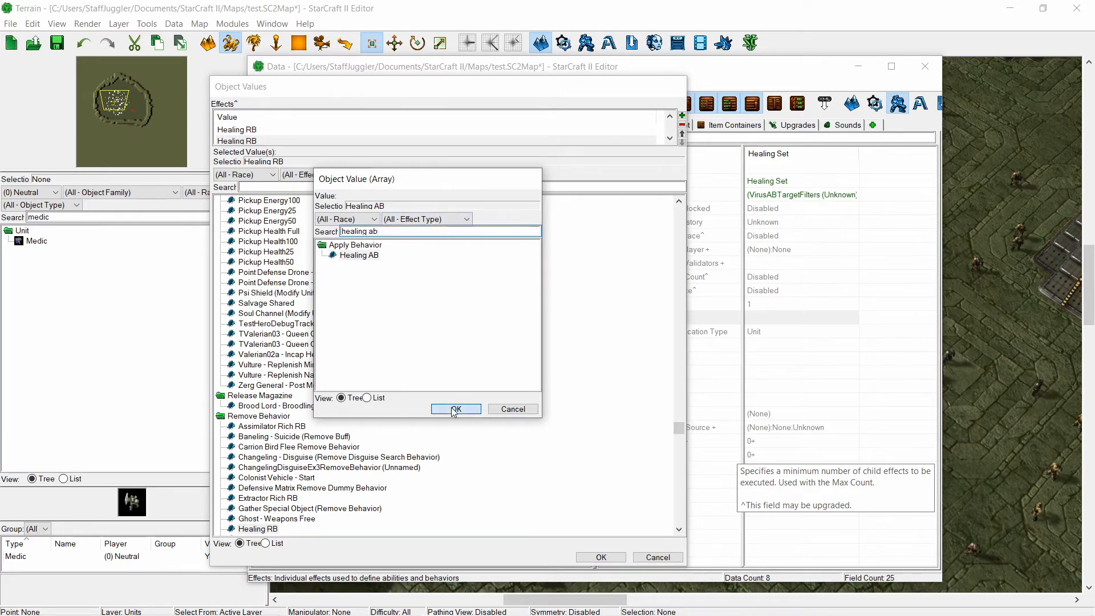
scroll(488, 123, up, 1)
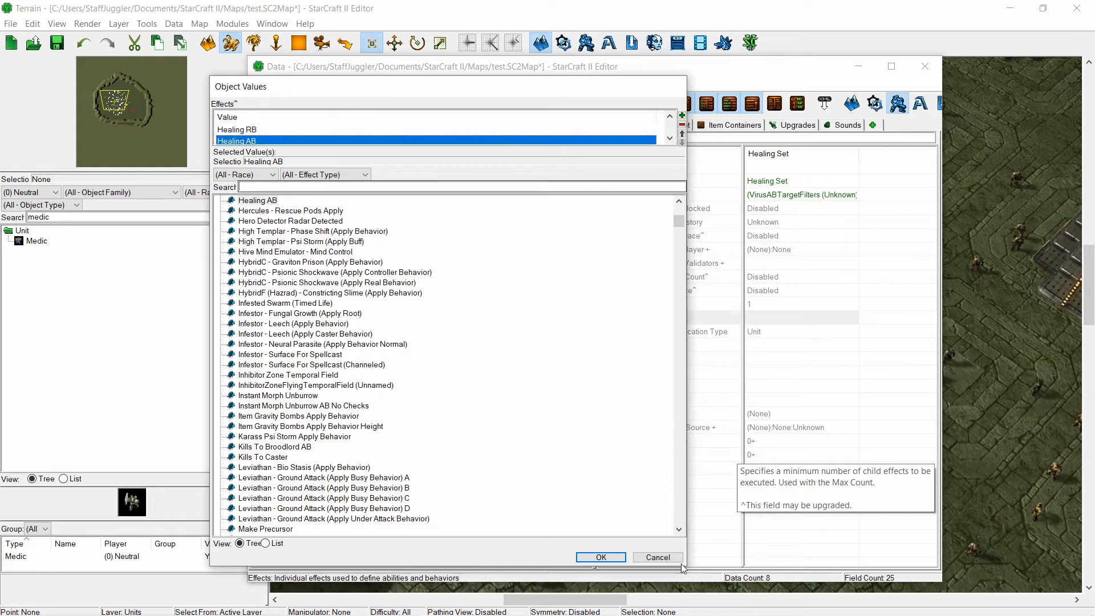
click(601, 557)
- Set the effect of Healing SA's search area to Healing Set and check the saved Areas entry
click(291, 212)
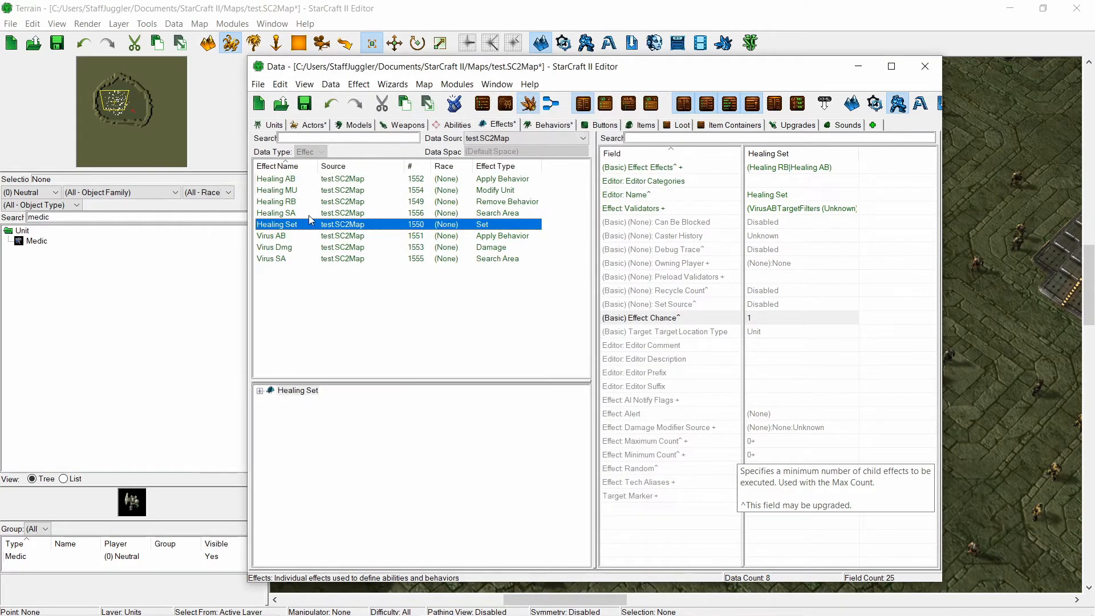
double_click(777, 167)
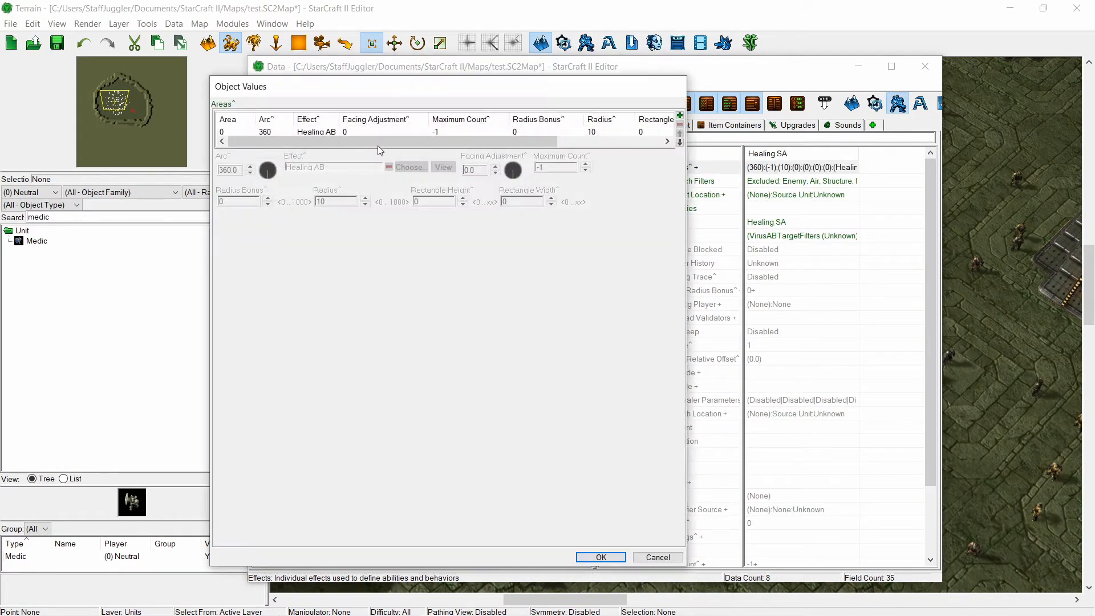
click(420, 168)
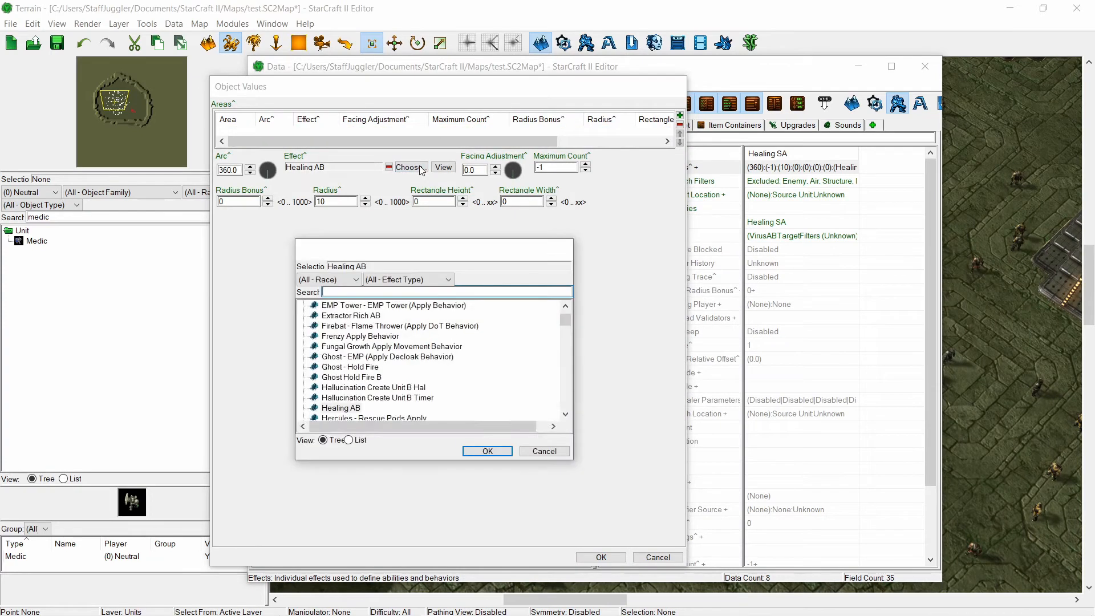
text(healing set)
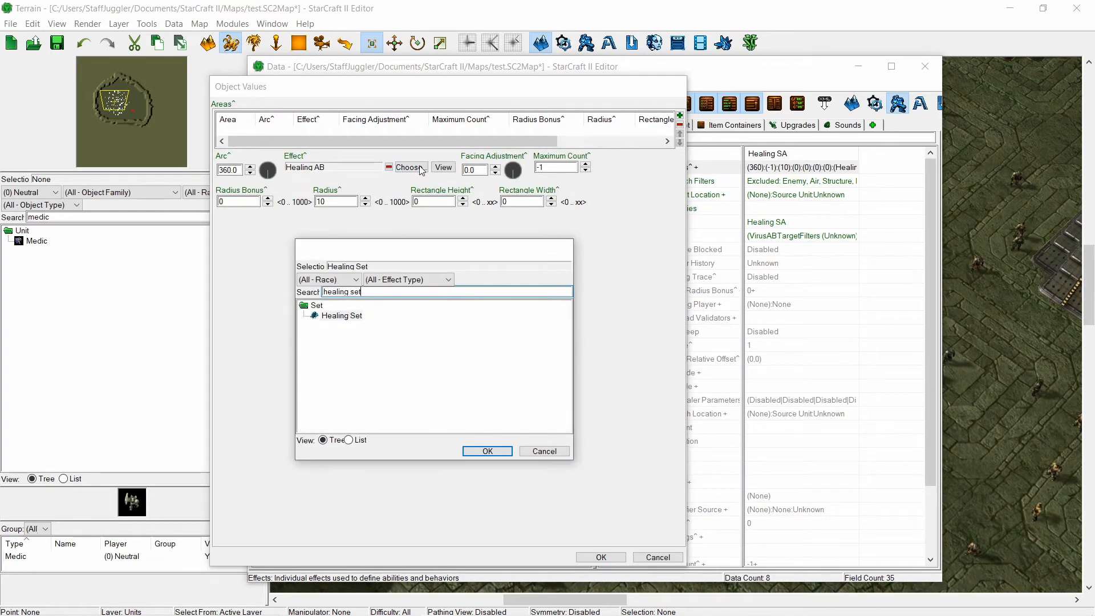
key(Return)
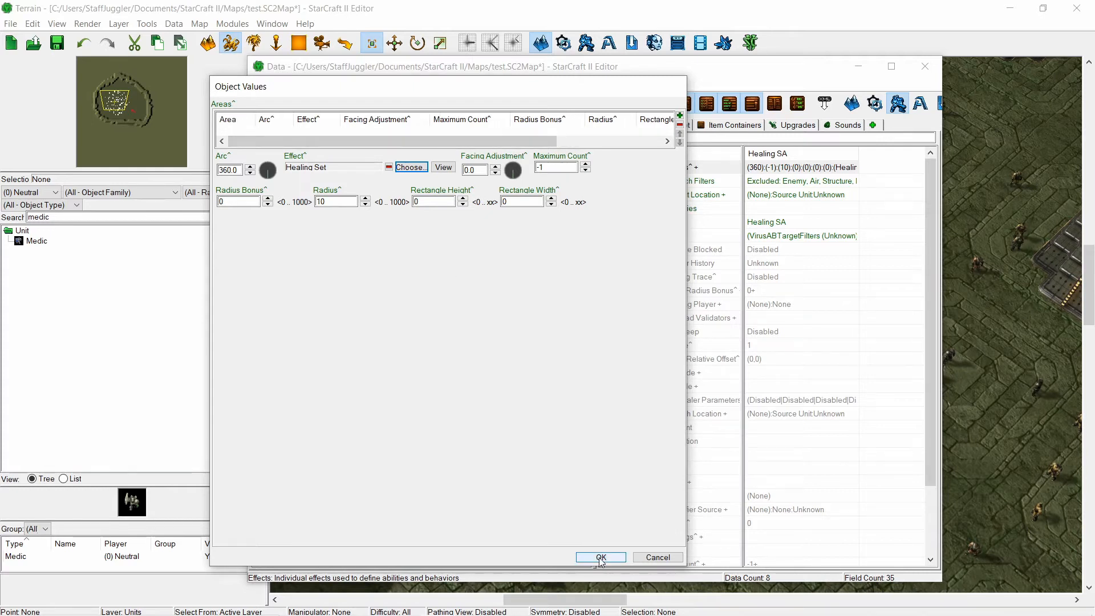
click(324, 131)
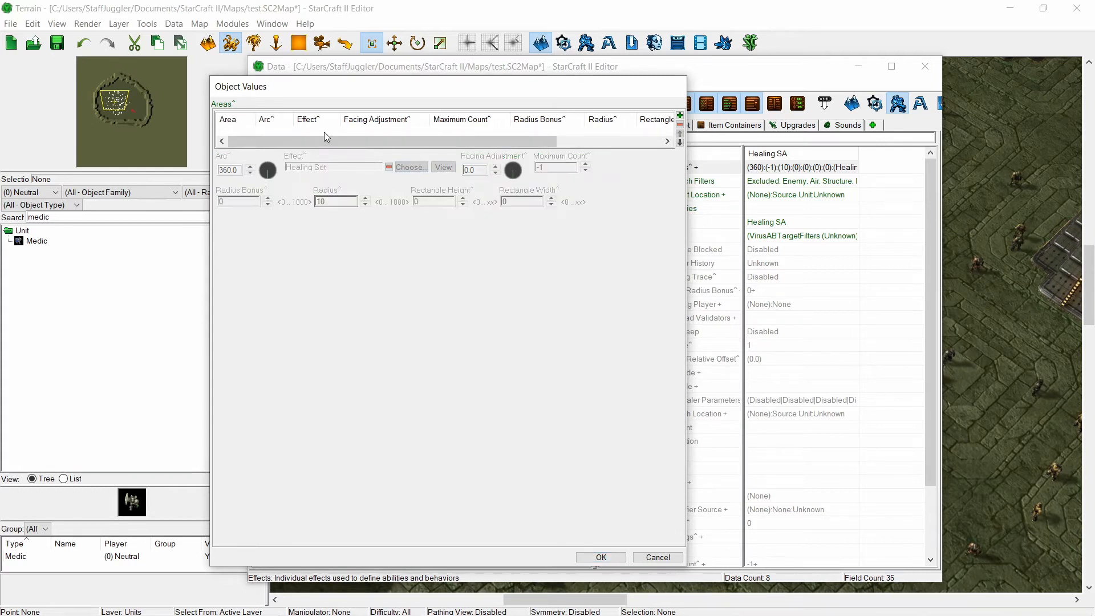
click(600, 556)
double_click(805, 167)
click(364, 132)
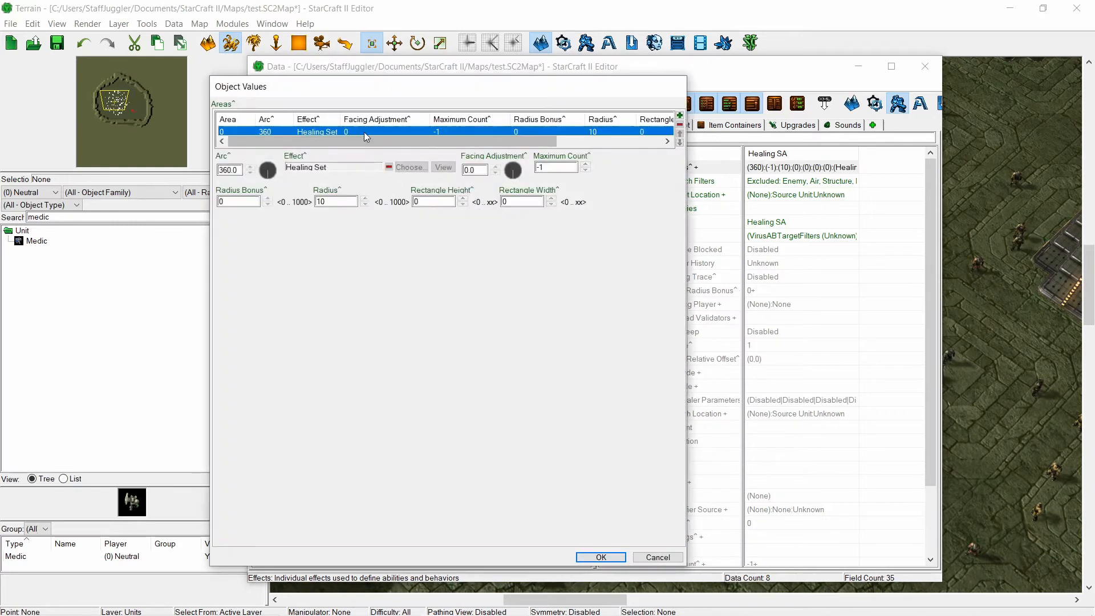
click(600, 556)
click(292, 214)
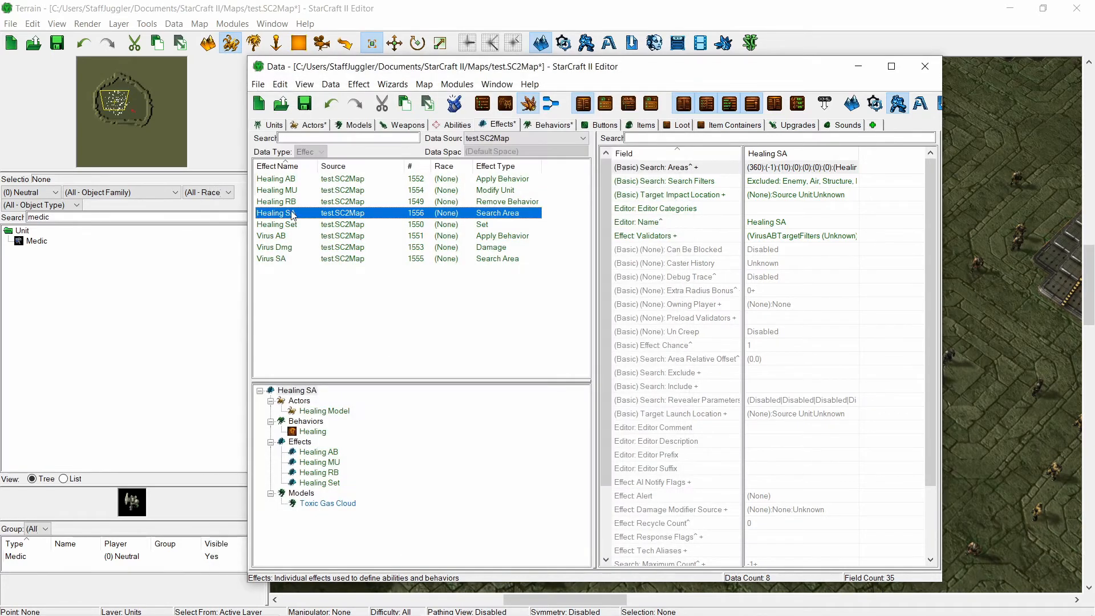
click(308, 225)
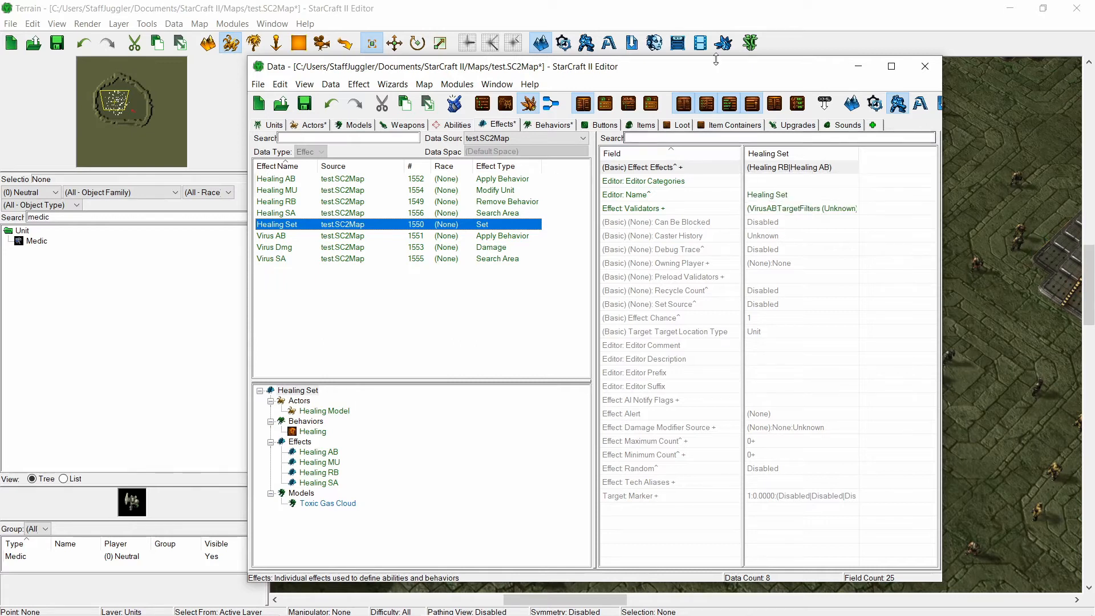
drag(781, 67, 580, 399)
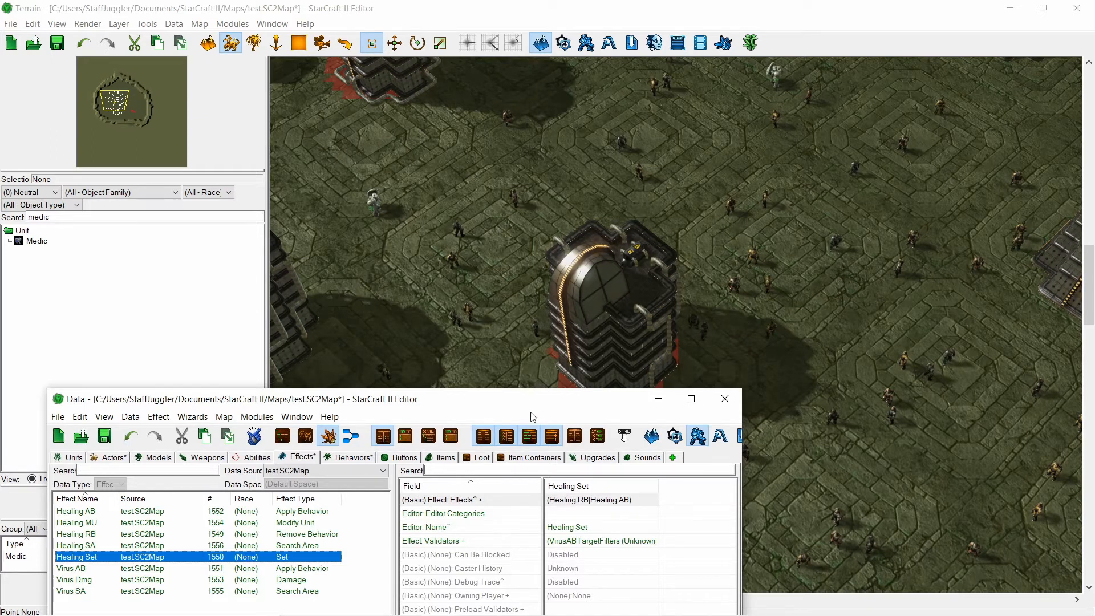
drag(528, 396, 544, 362)
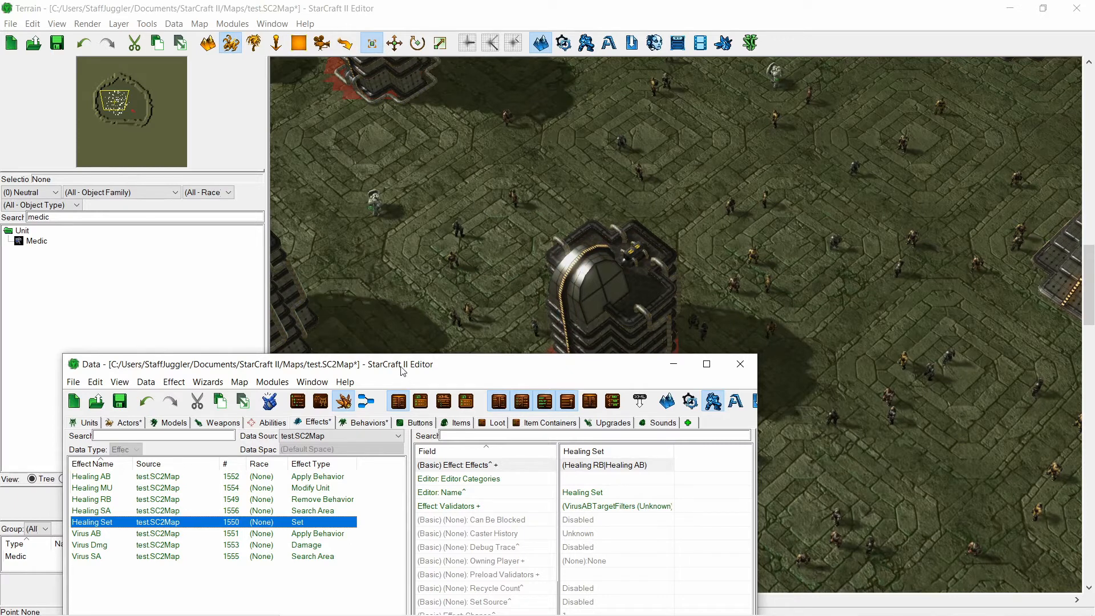
drag(402, 369, 507, 66)
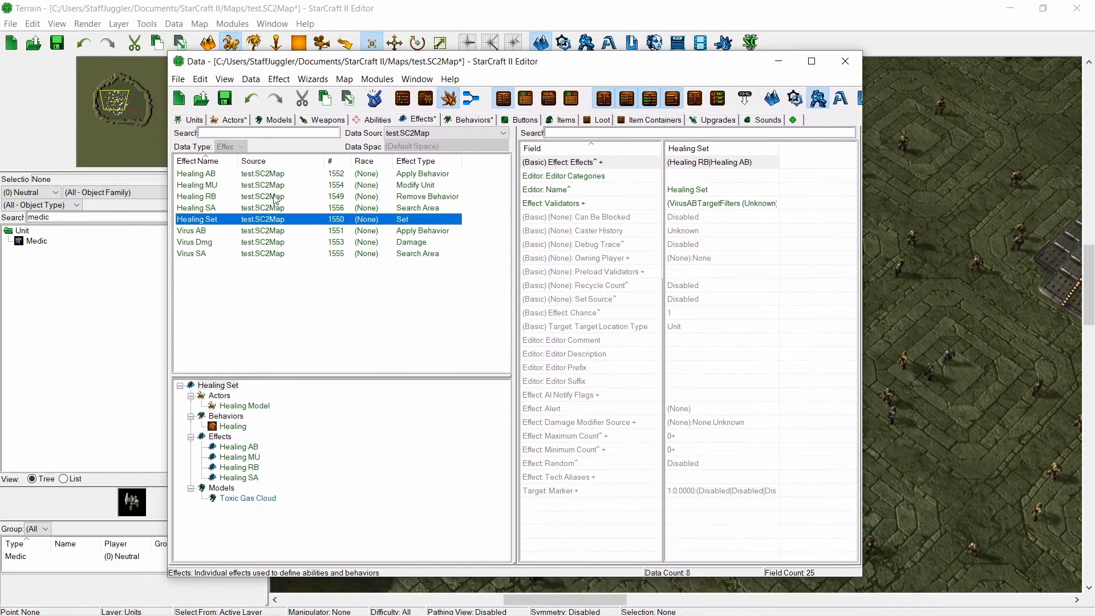
- Set the Period of the Healing (Source) behavior to 0.4
click(215, 197)
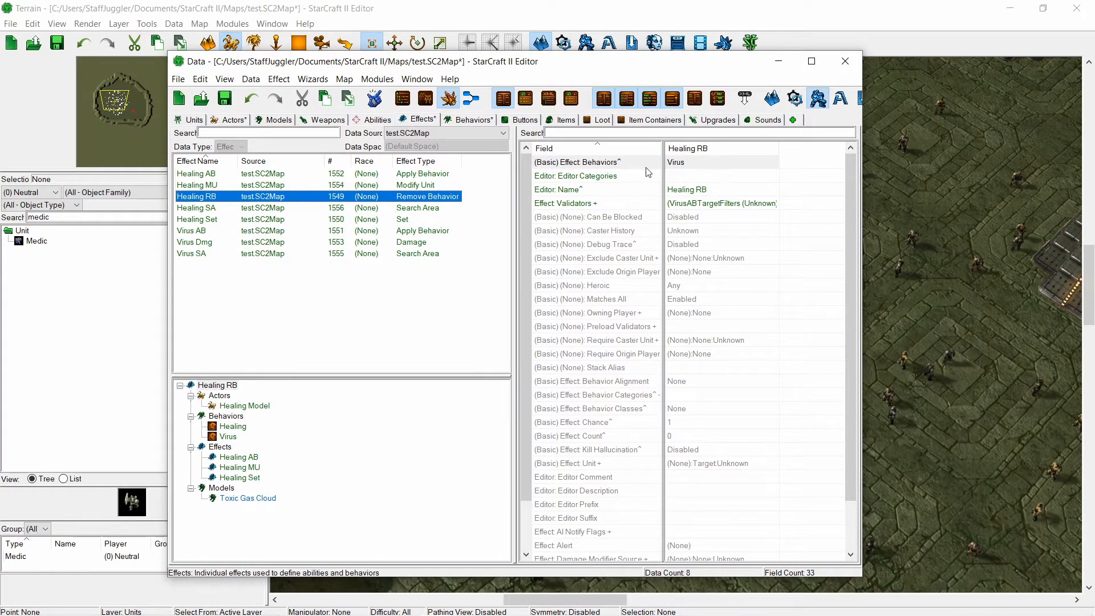
click(233, 427)
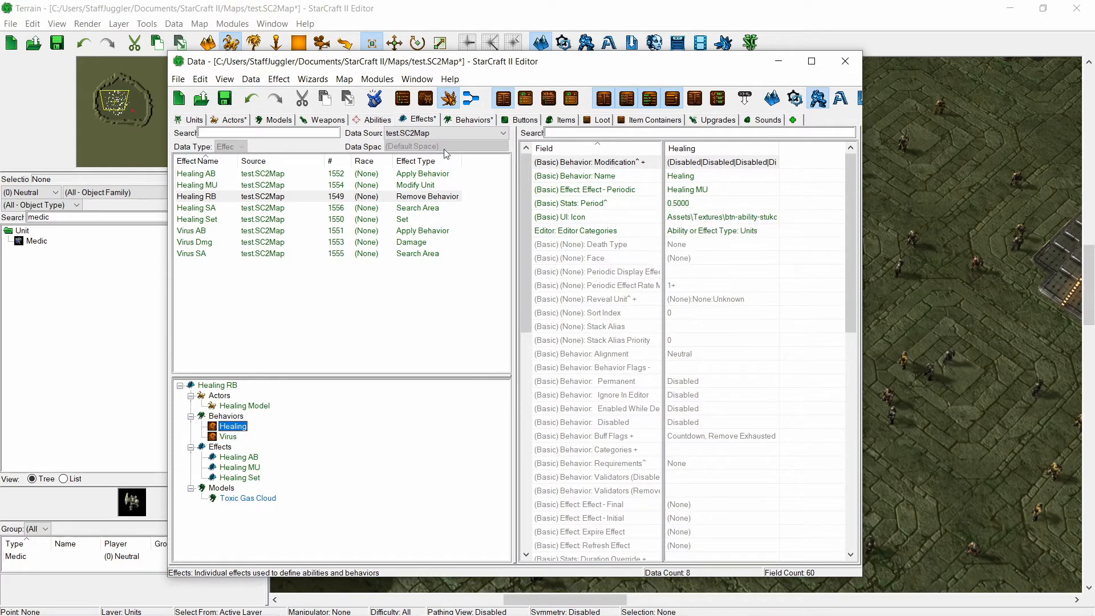
click(465, 119)
click(231, 186)
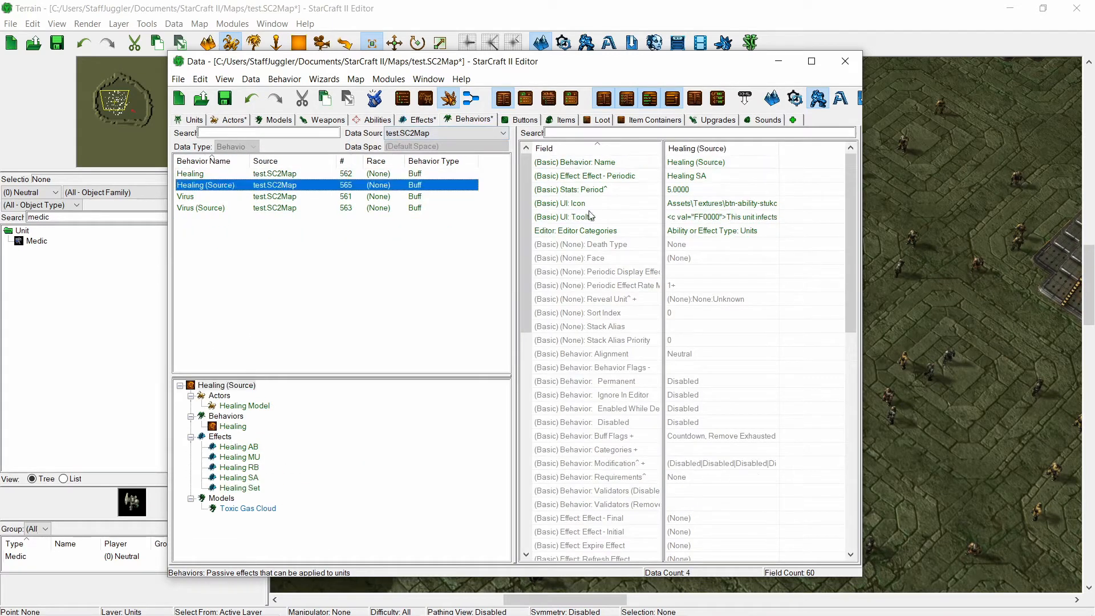
double_click(686, 191)
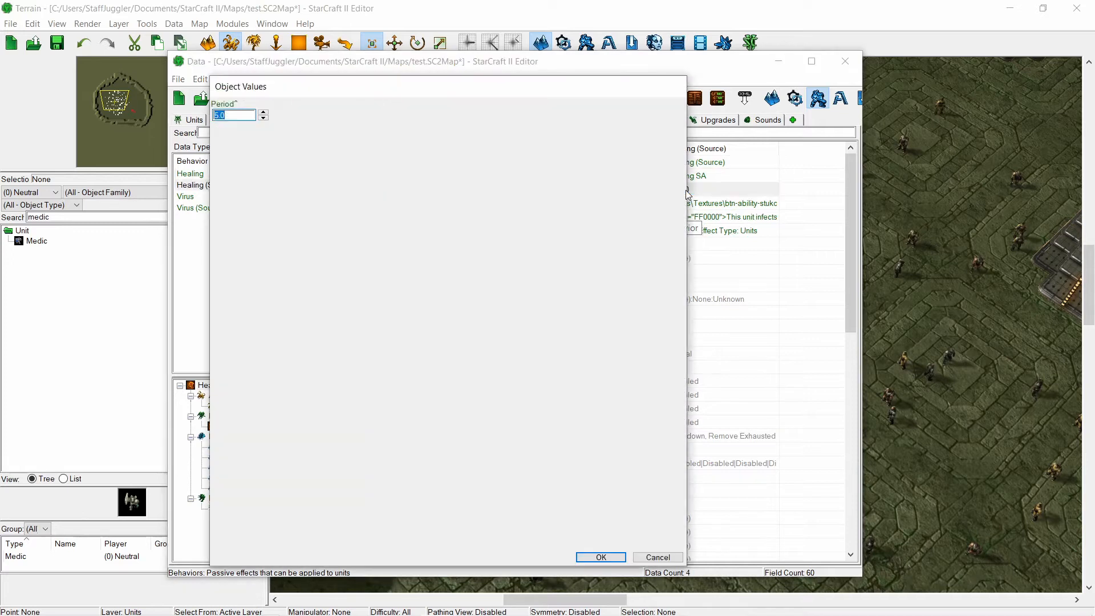
text(0.5)
key(Return)
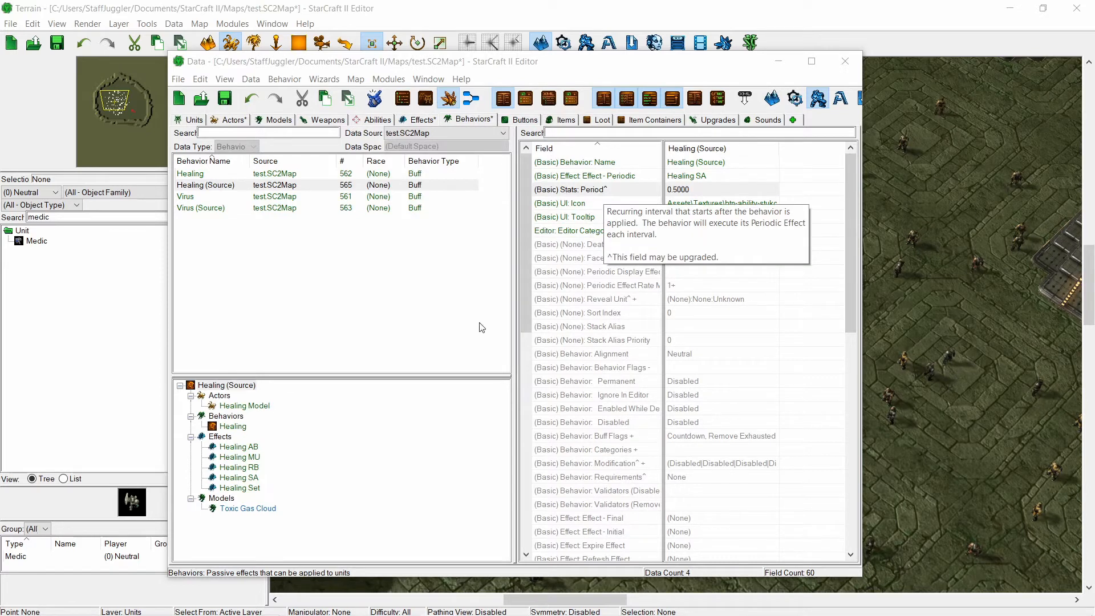
click(691, 192)
double_click(693, 192)
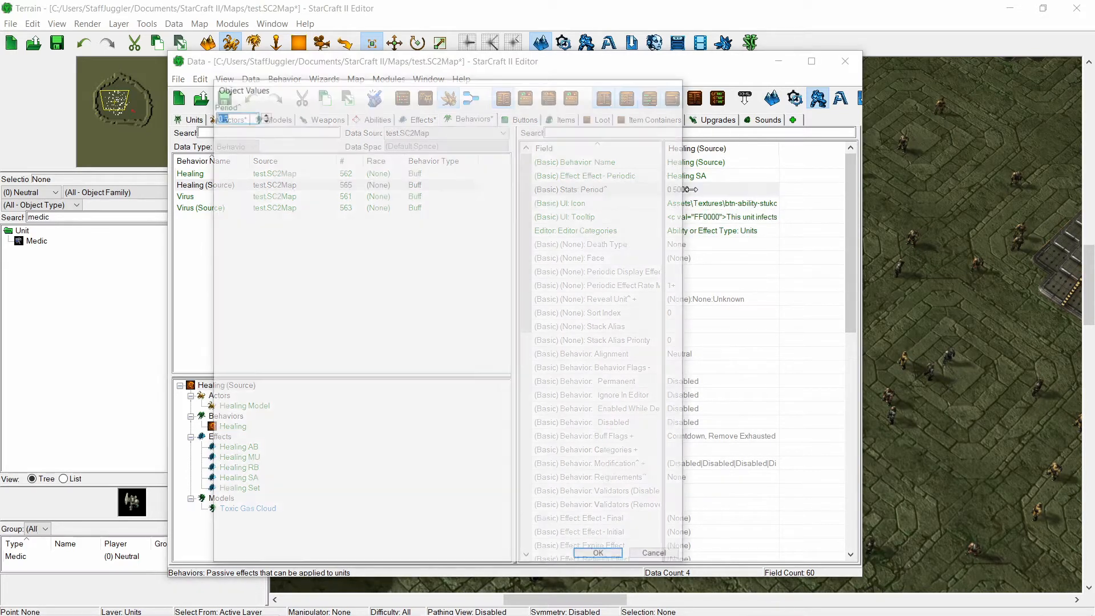
key(Return)
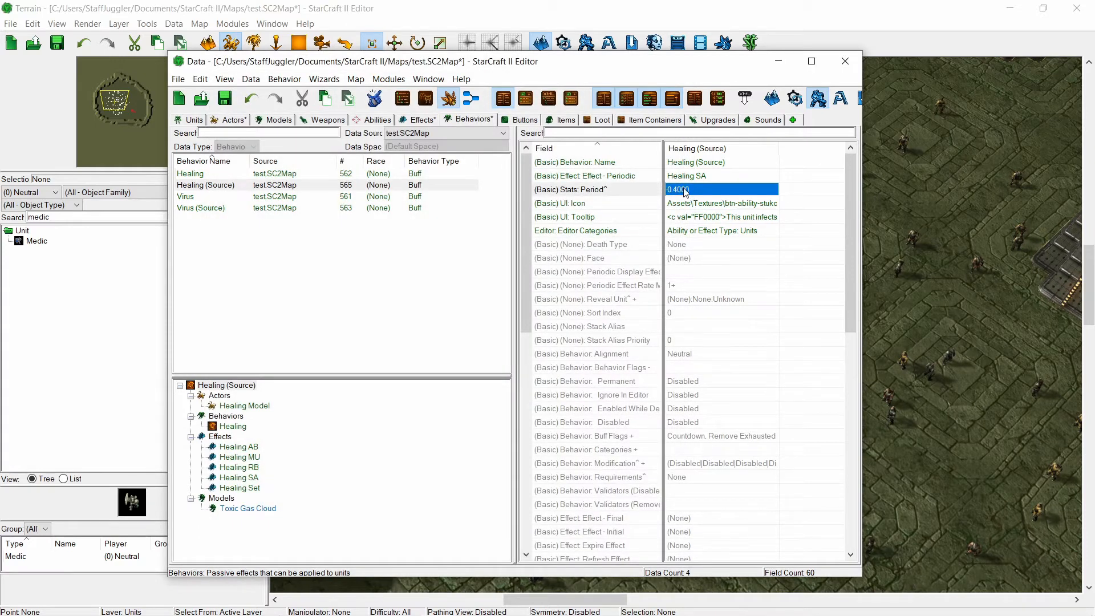
- Filter the Healing behavior's fields by "dura" and set its Duration to 0.5
click(234, 427)
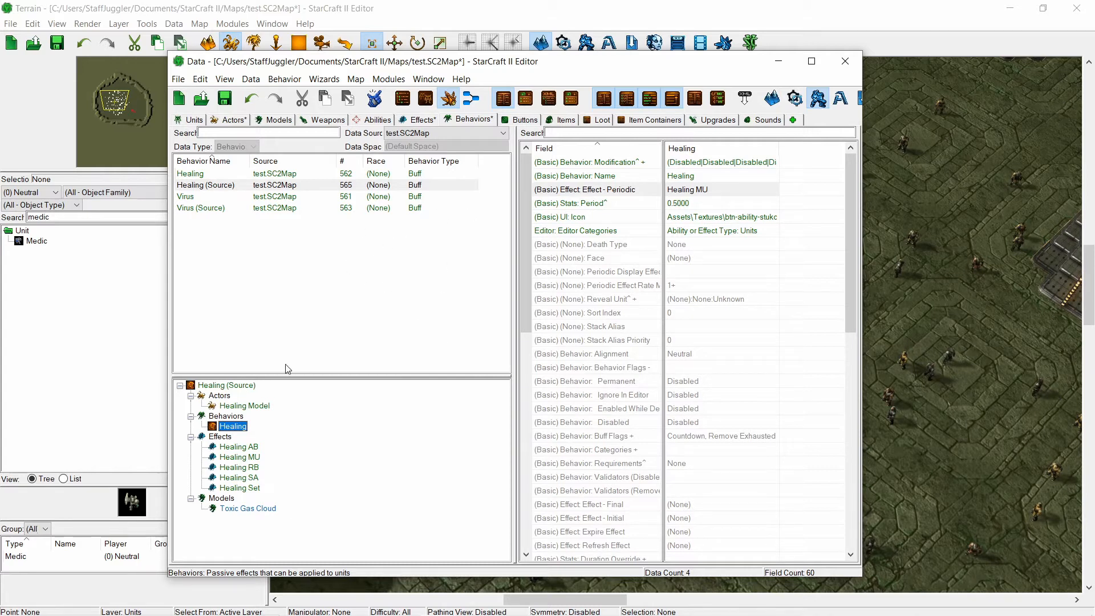
click(248, 385)
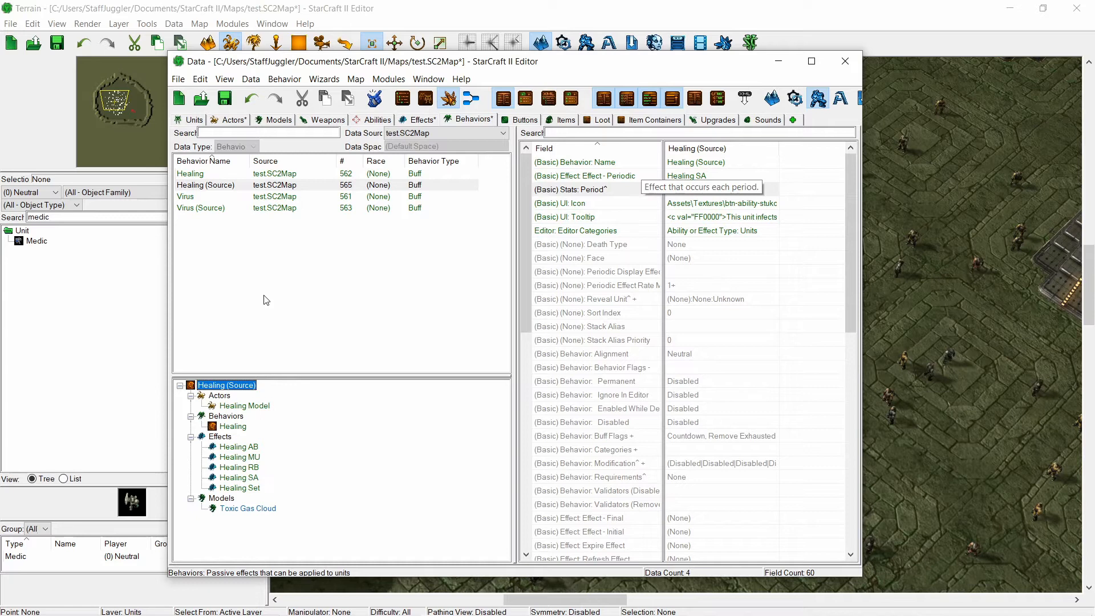
click(201, 196)
click(203, 208)
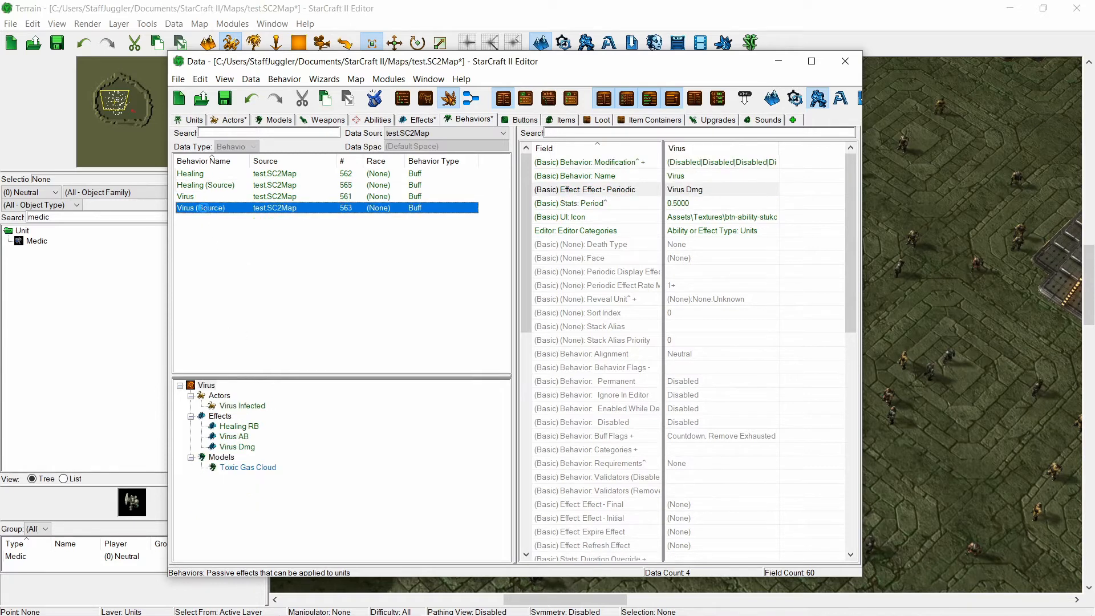
click(202, 197)
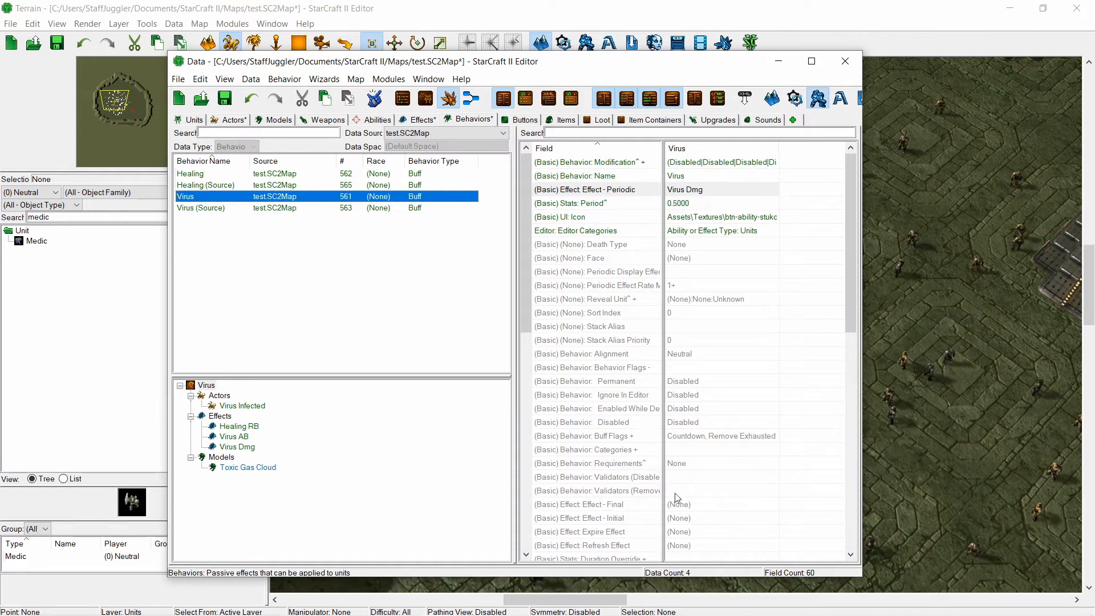
click(224, 174)
click(608, 133)
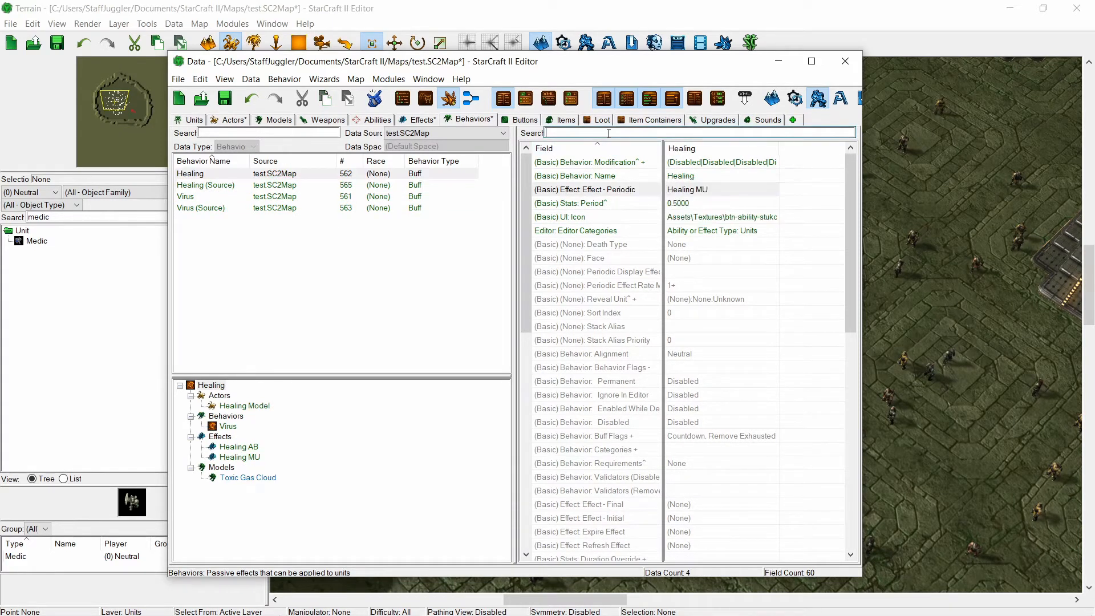
text(dura)
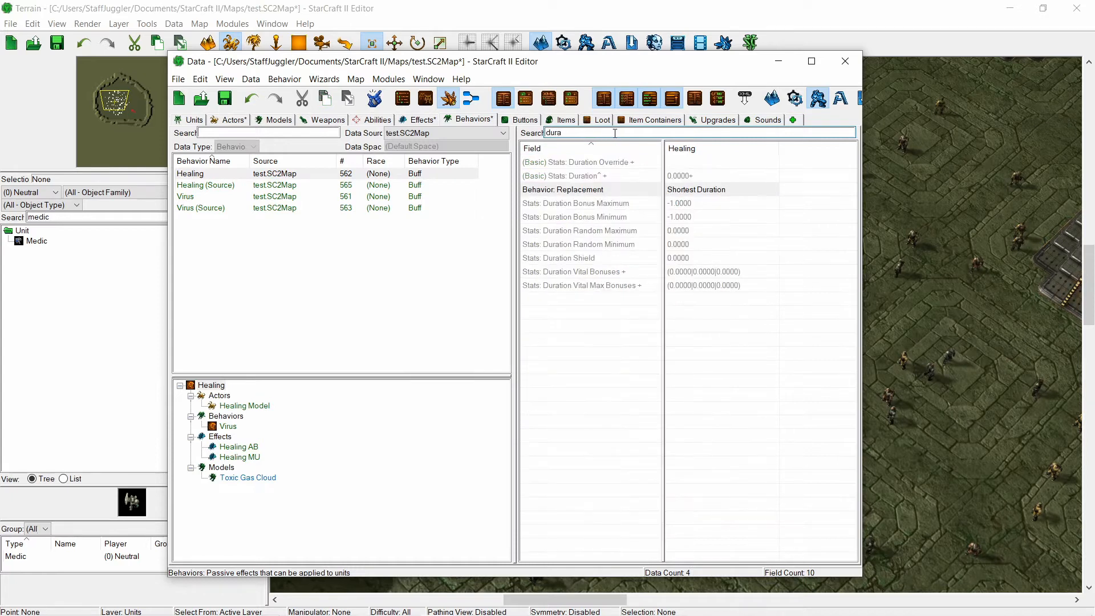
double_click(680, 175)
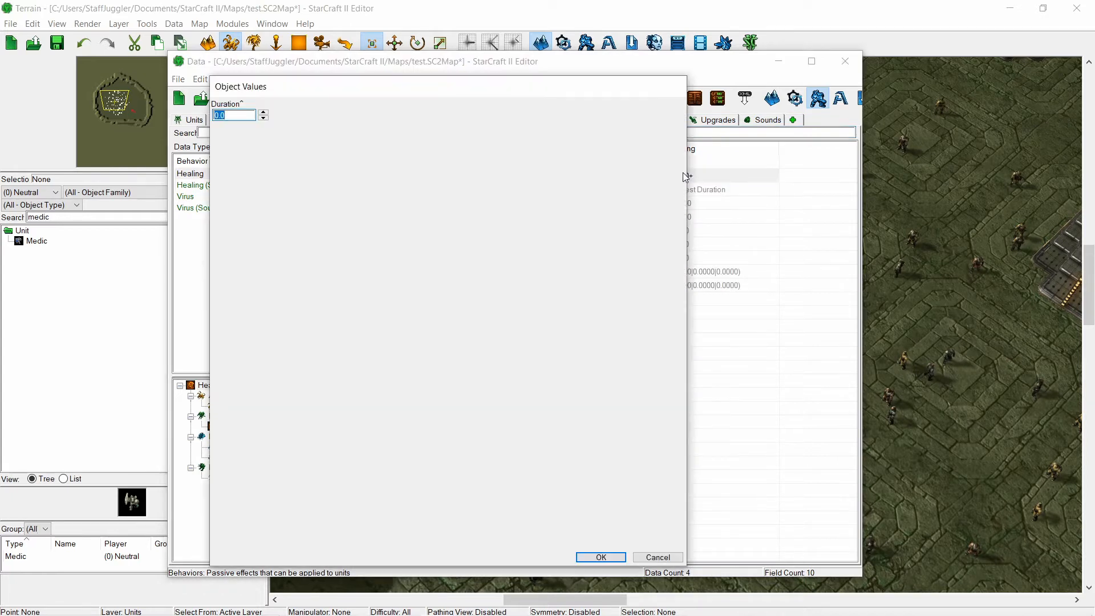
text(0.5)
key(Return)
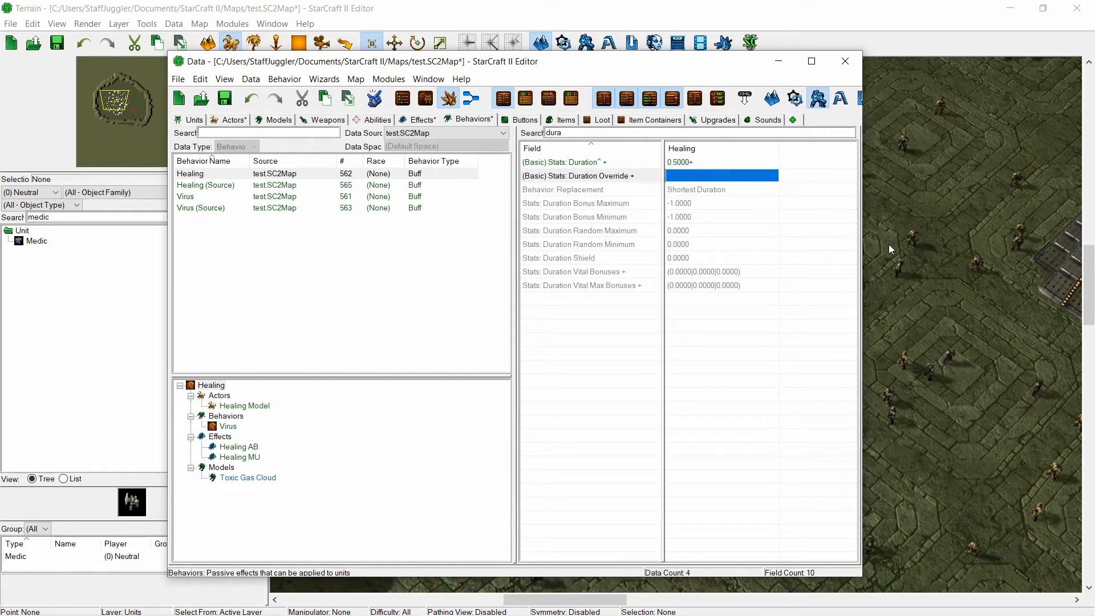
drag(637, 61, 469, 224)
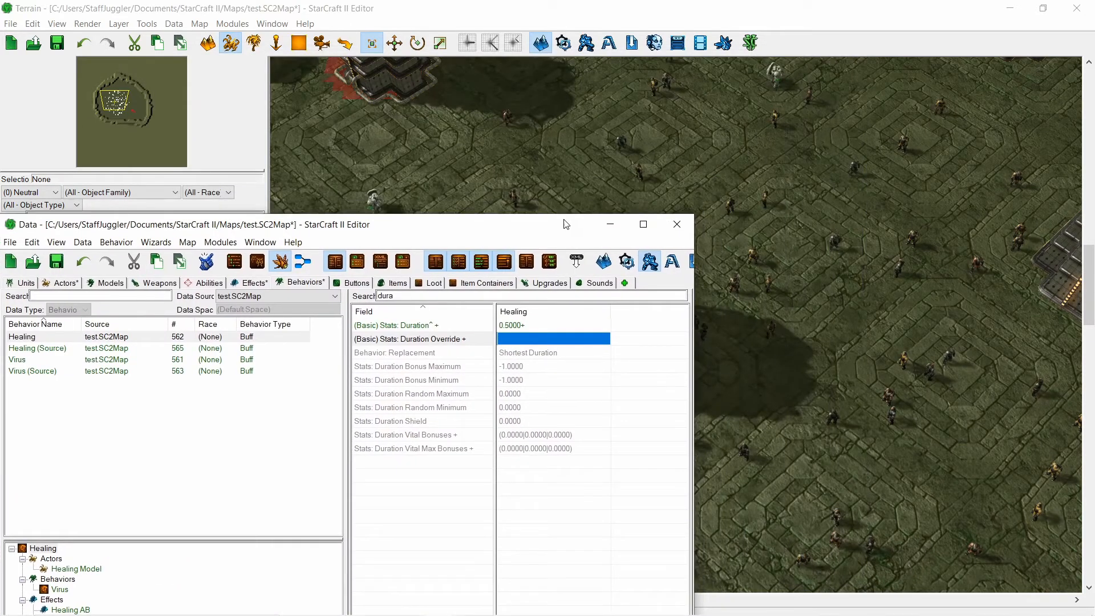
drag(567, 225, 561, 257)
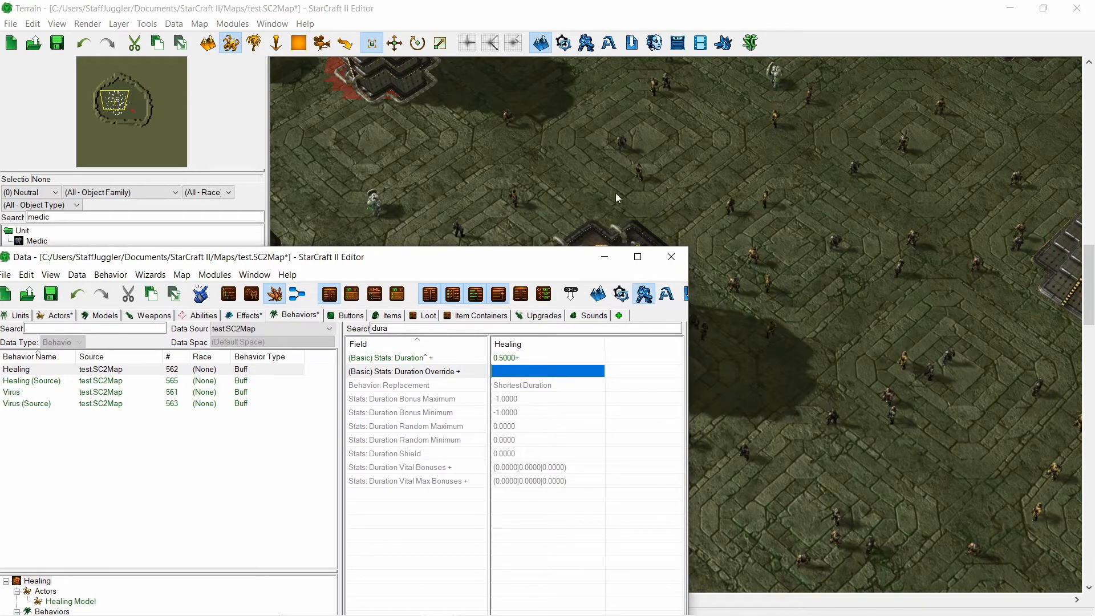
drag(472, 255, 635, 58)
drag(447, 62, 454, 67)
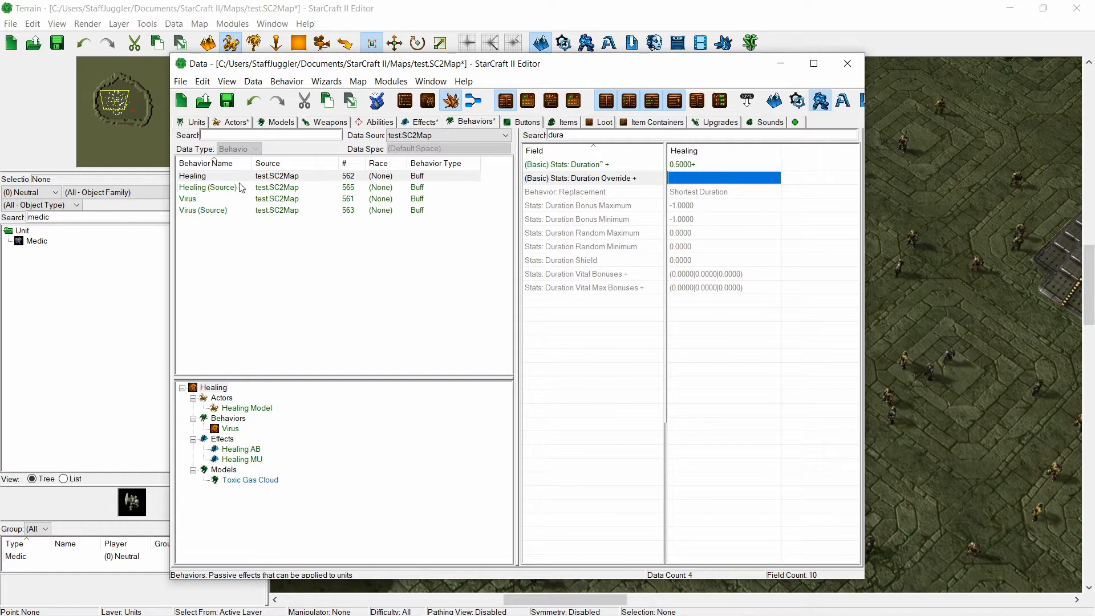
- Duplicate the Virus AB effect after checking the Virus behavior and its related effects
click(217, 200)
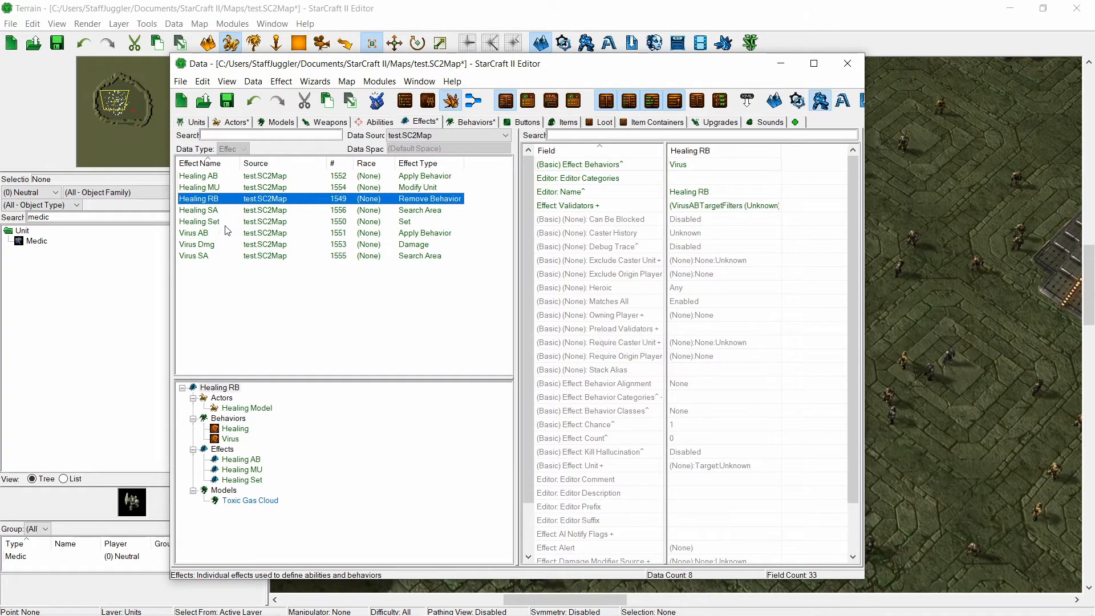
click(217, 246)
click(221, 255)
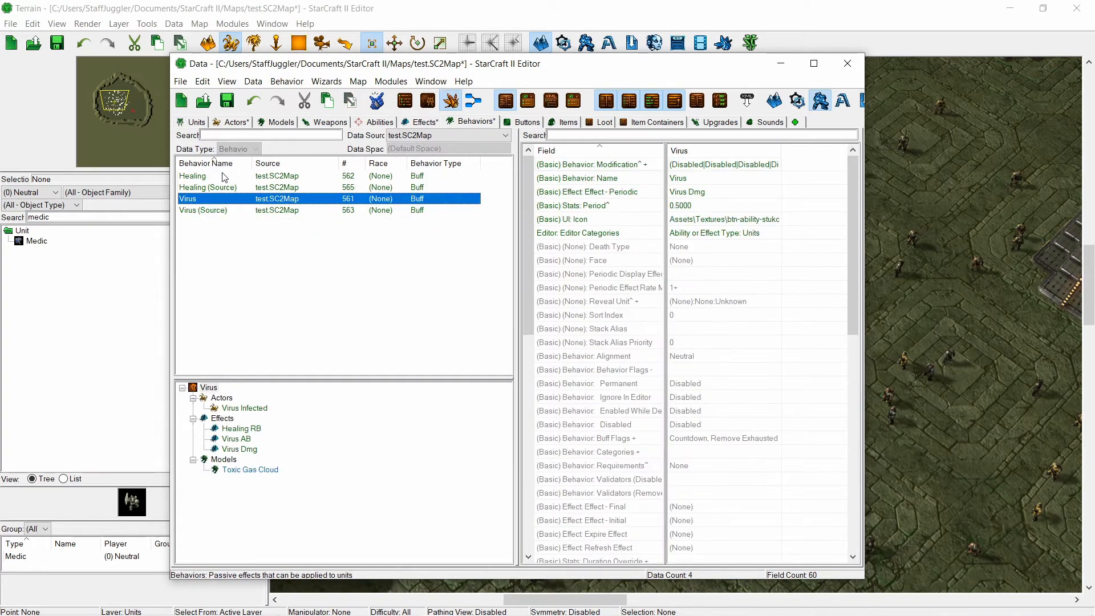
click(420, 121)
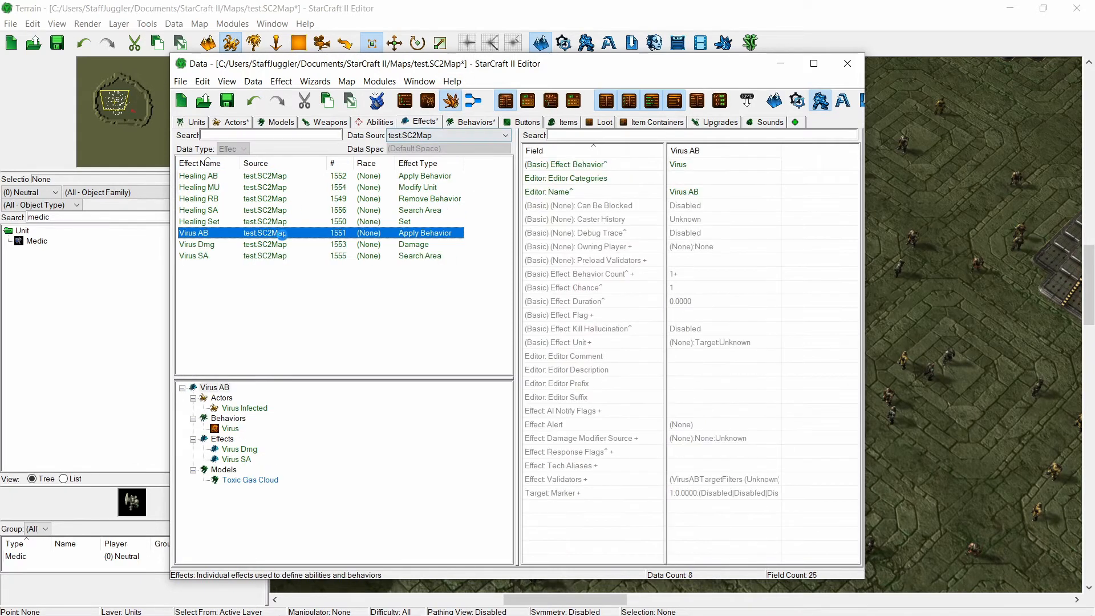
key(ctrl+v)
- Rename the Virus AB copy as Virus Set, change its effect type to Set and generate a matching ID
double_click(224, 245)
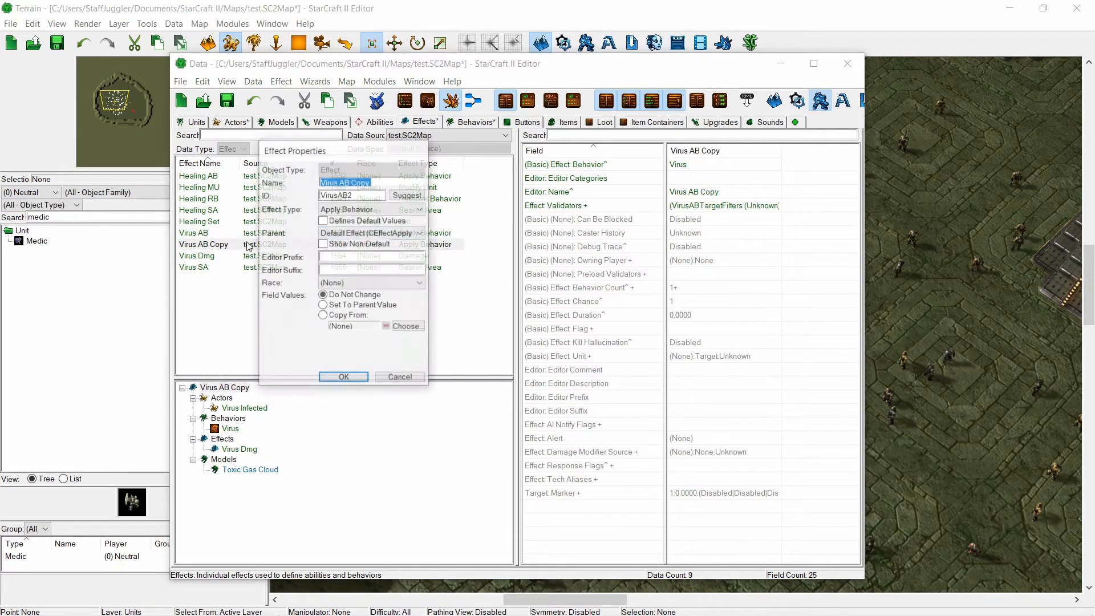
drag(374, 182, 340, 181)
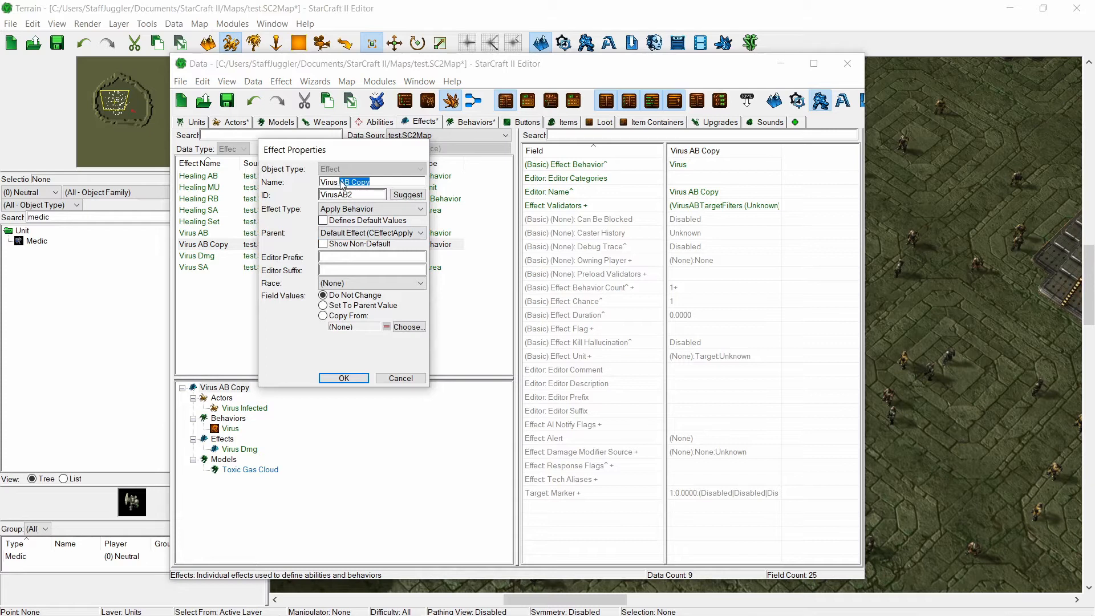
text(Set)
click(361, 210)
text(set)
click(361, 210)
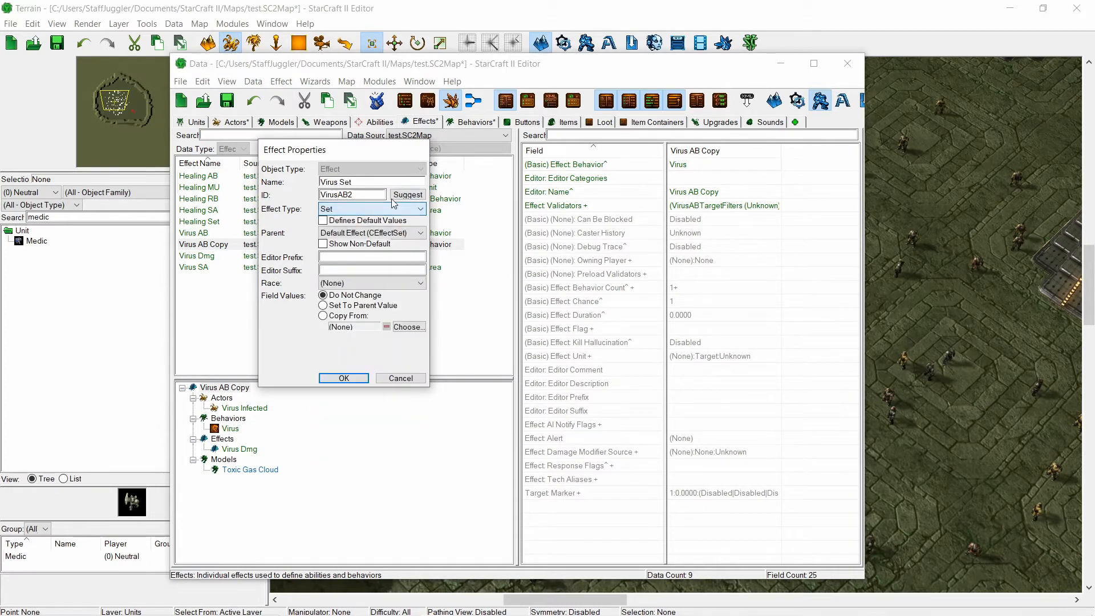
click(401, 194)
click(344, 378)
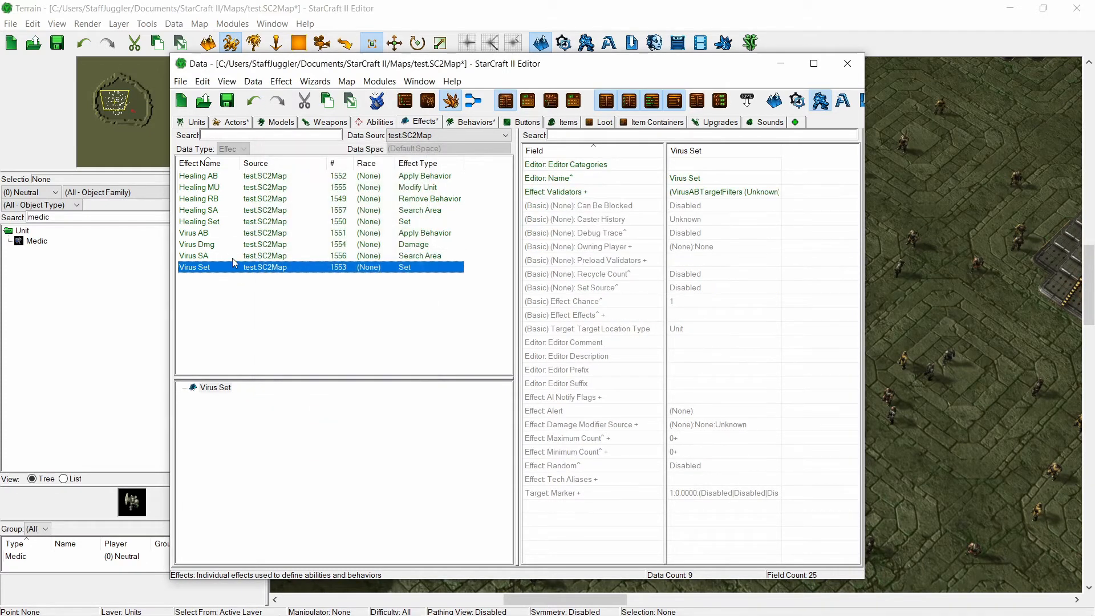
- Duplicate the Virus SA effect and name the copy Virus SA Infected with the matching ID VirusSAInfected
click(231, 256)
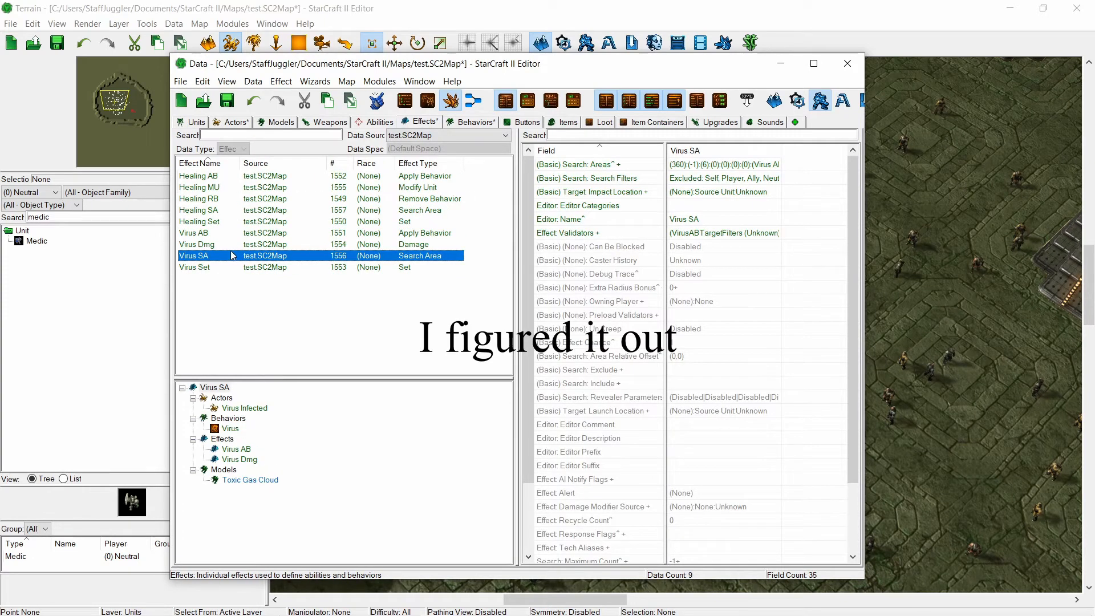
key(ctrl+c)
key(ctrl+v)
double_click(220, 267)
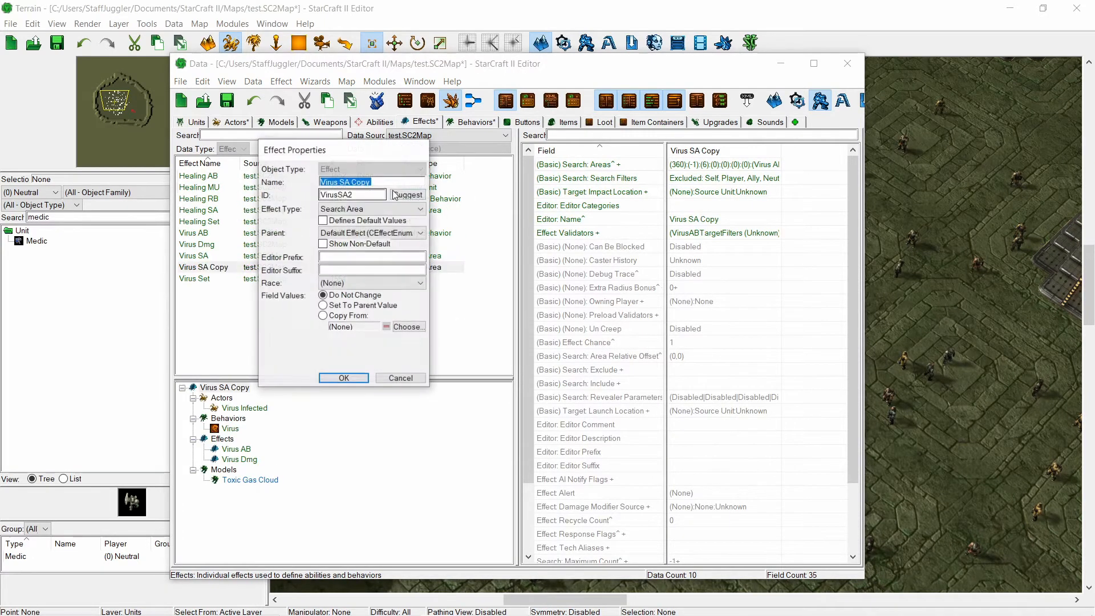
click(391, 183)
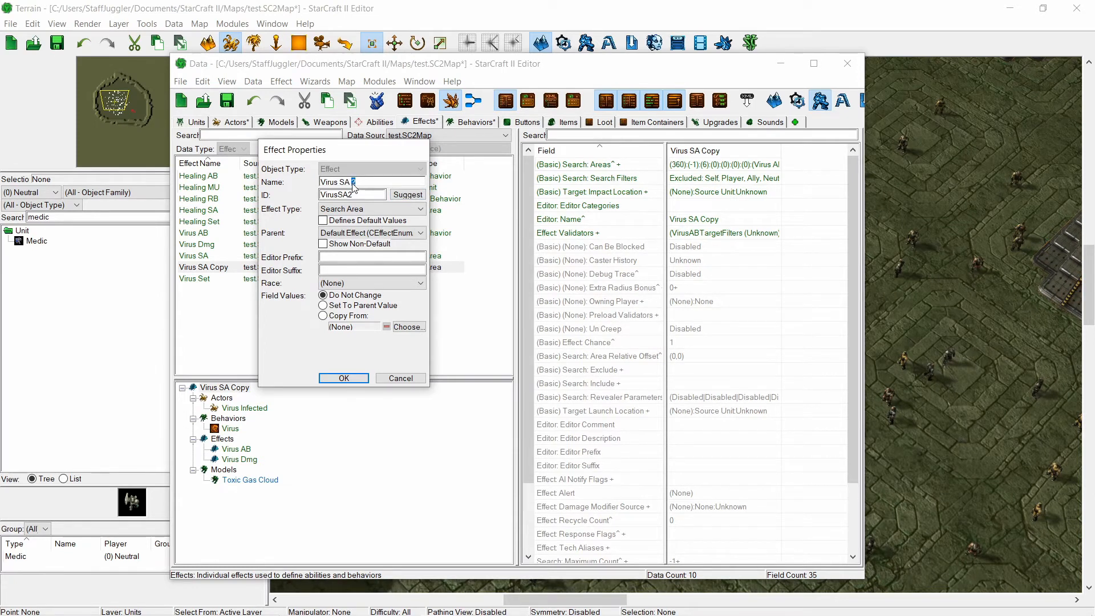
text(IN)
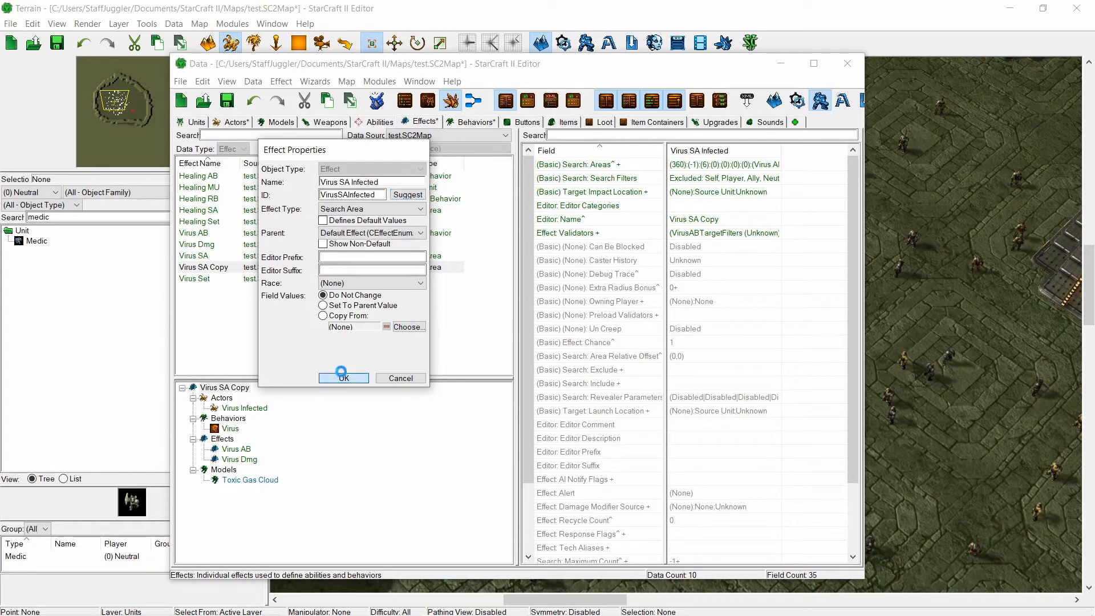
click(339, 376)
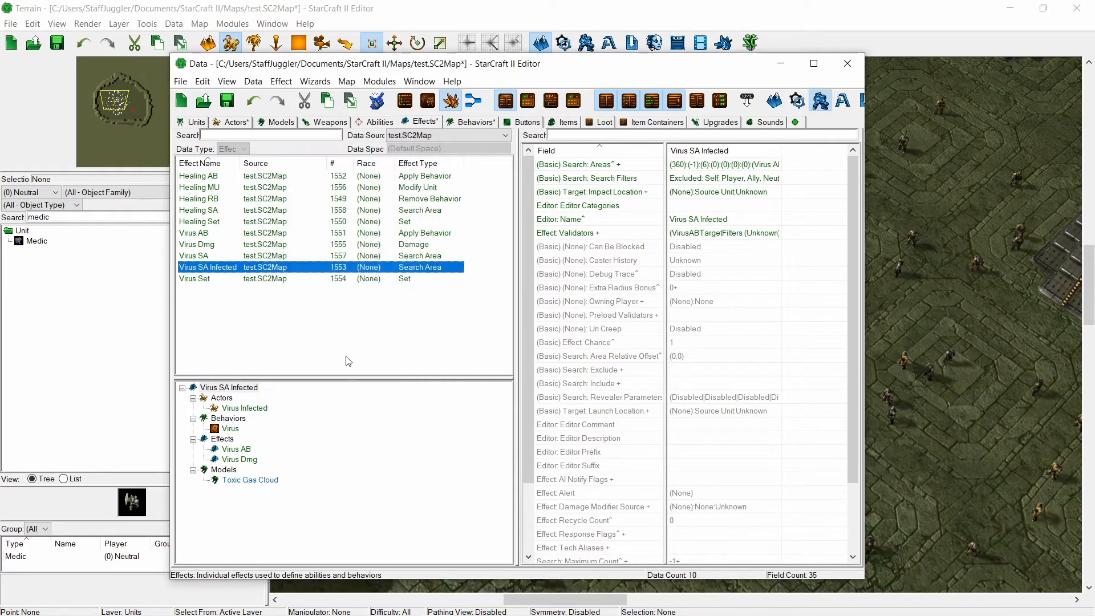
- Check the Areas entry of Virus SA Infected and set its search filters to Ally, Neutral and Player without Enemy
click(708, 166)
double_click(709, 165)
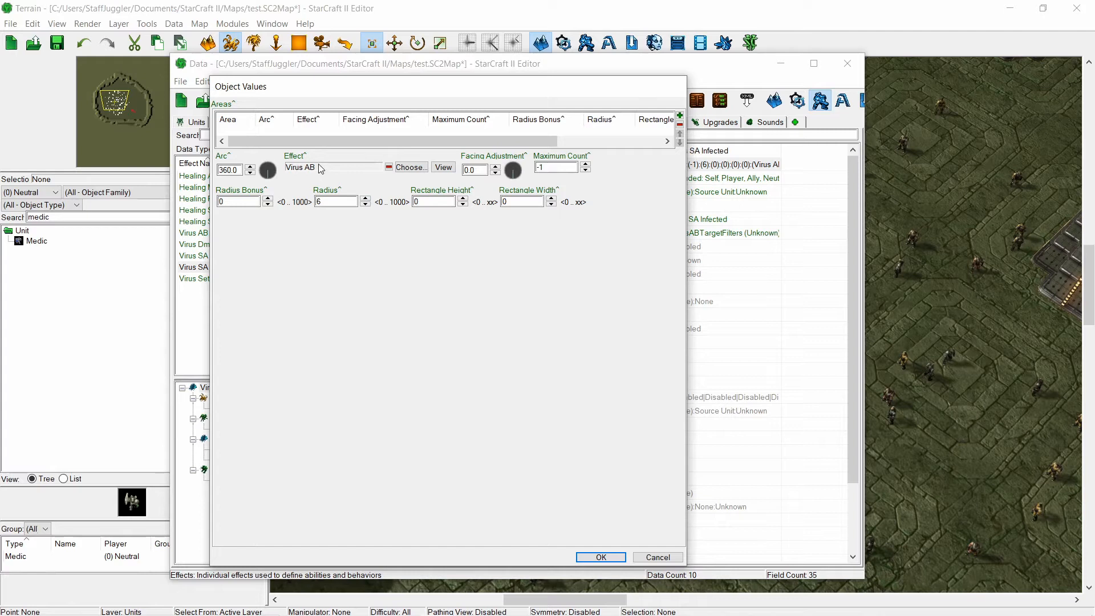
click(596, 557)
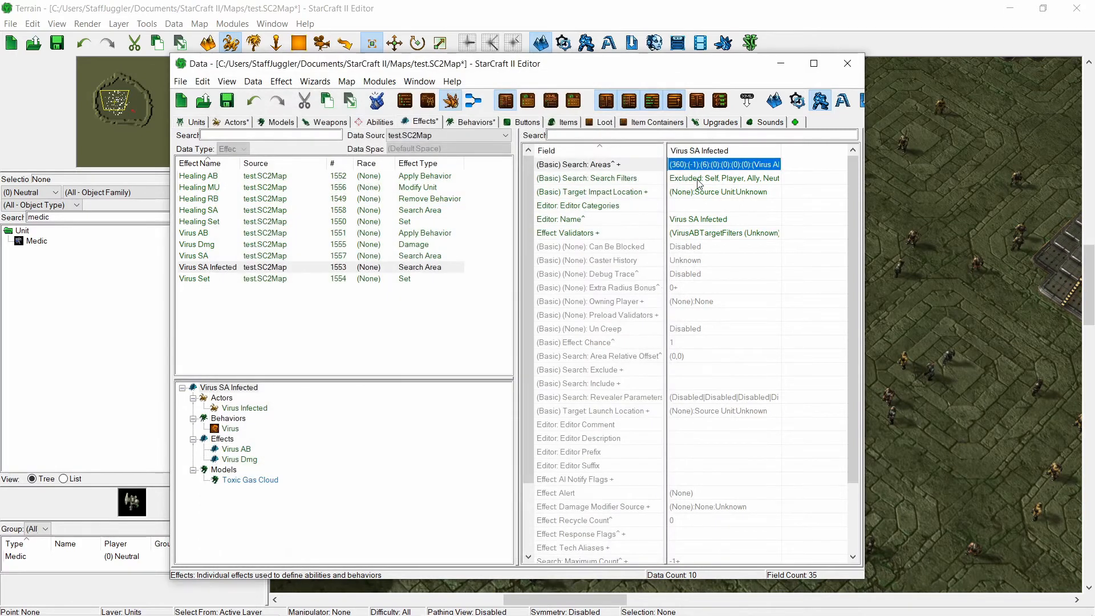
double_click(697, 180)
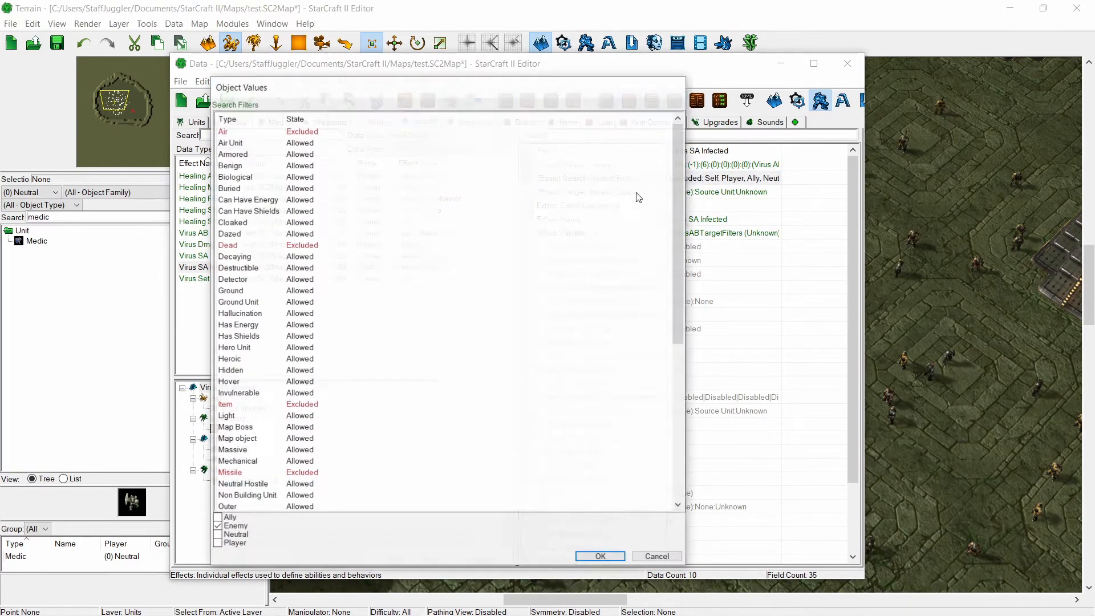
click(217, 518)
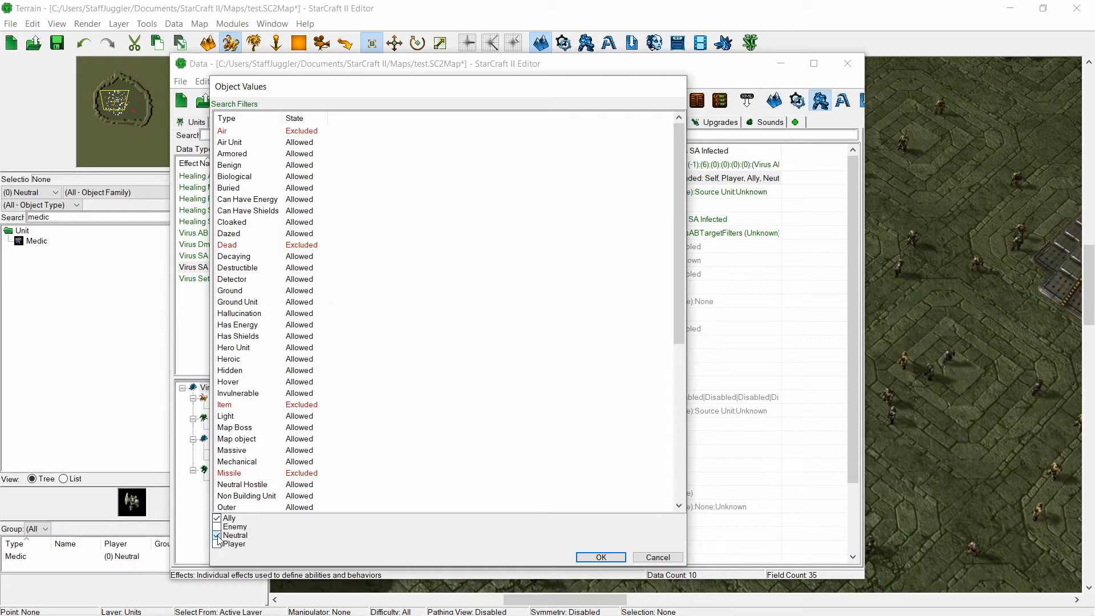
click(217, 536)
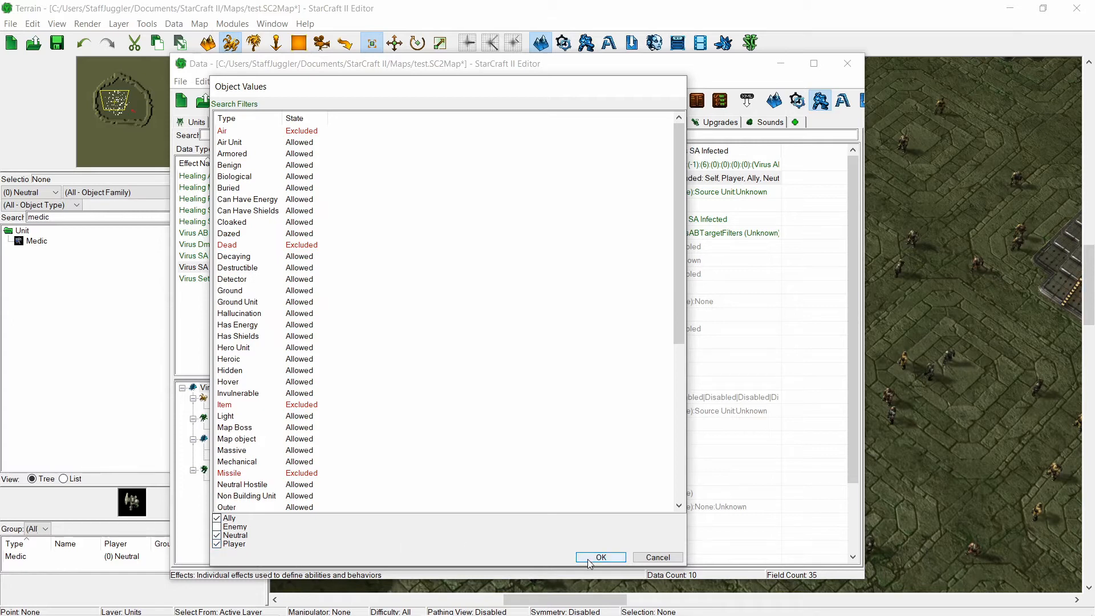
scroll(490, 427, down, 8)
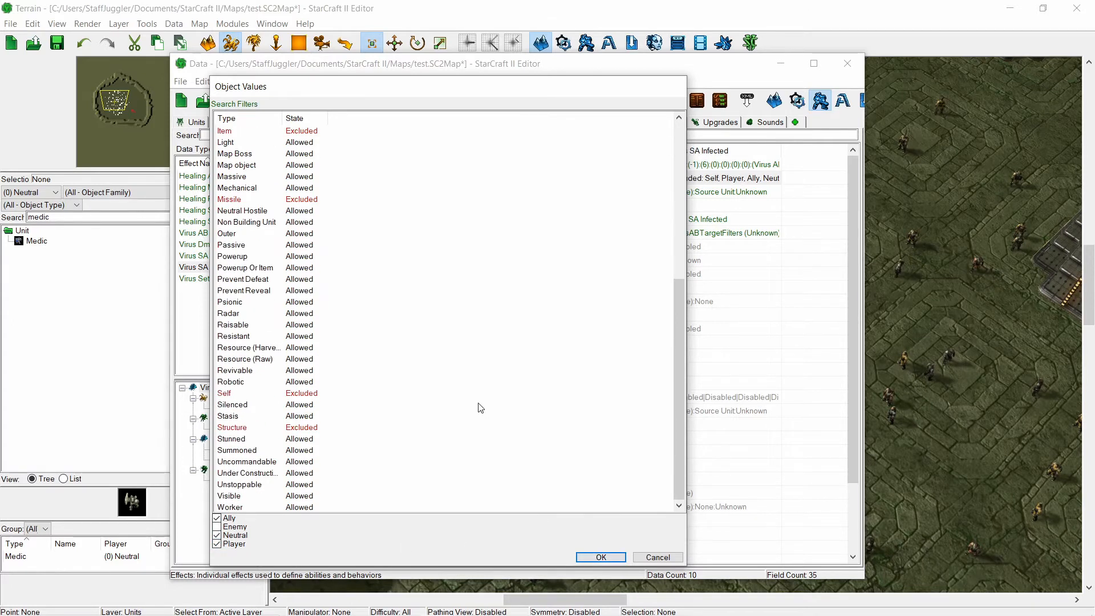
click(590, 558)
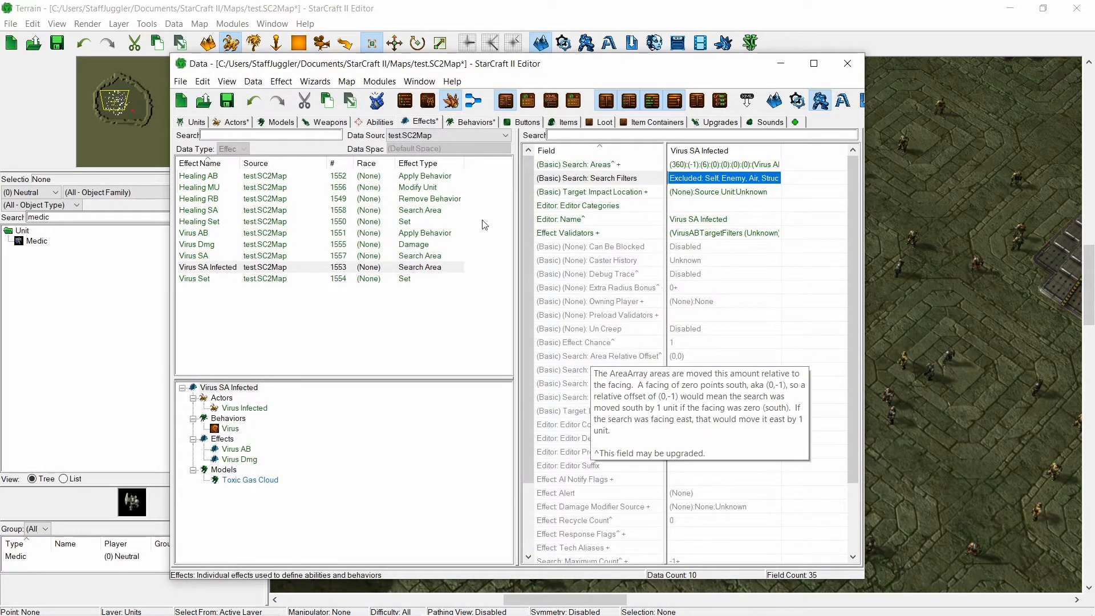
- Compare the search filters of Virus SA with those of Virus SA Infected and review the Virus Set fields
click(215, 267)
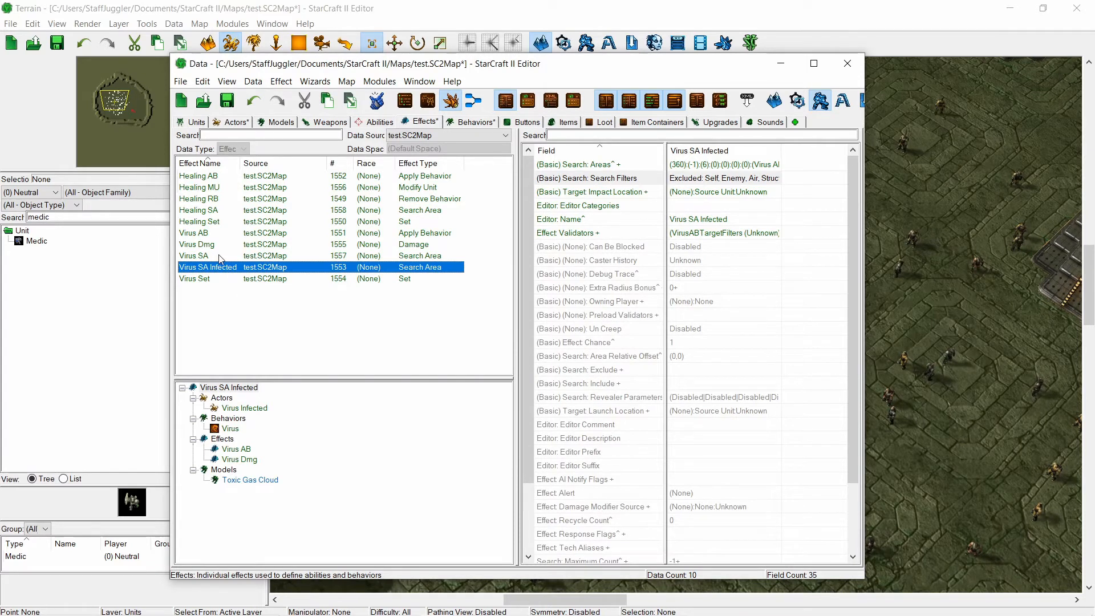
click(219, 257)
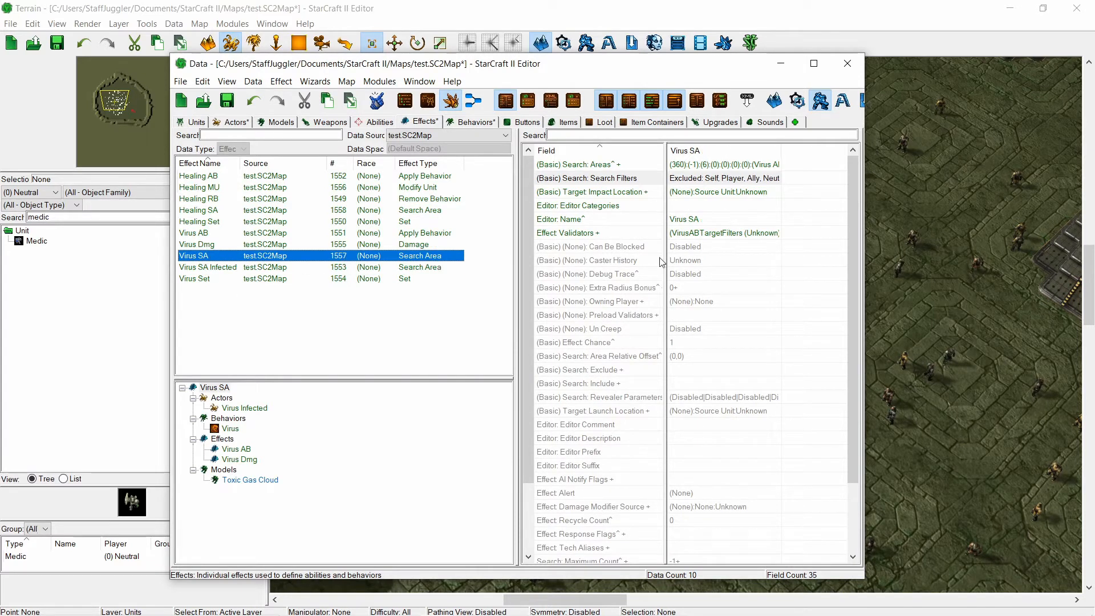
double_click(712, 178)
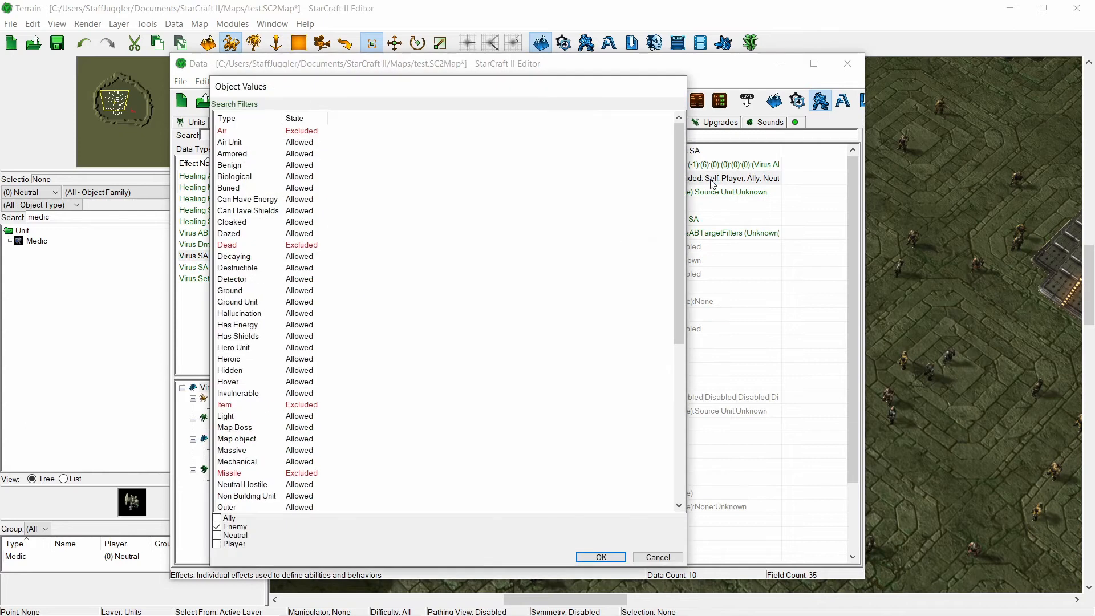
click(656, 558)
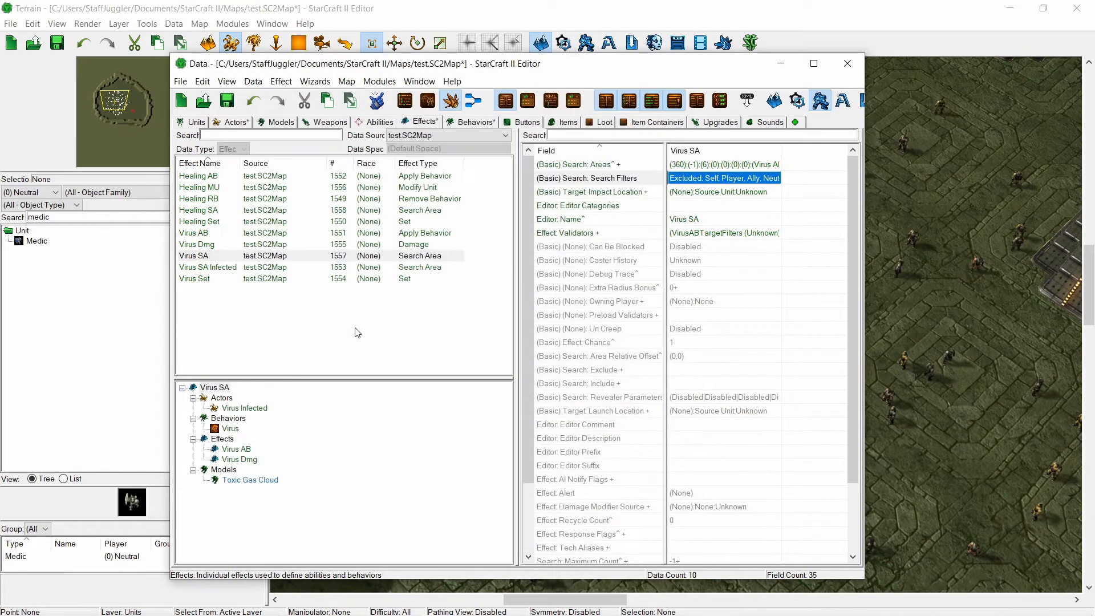
click(275, 268)
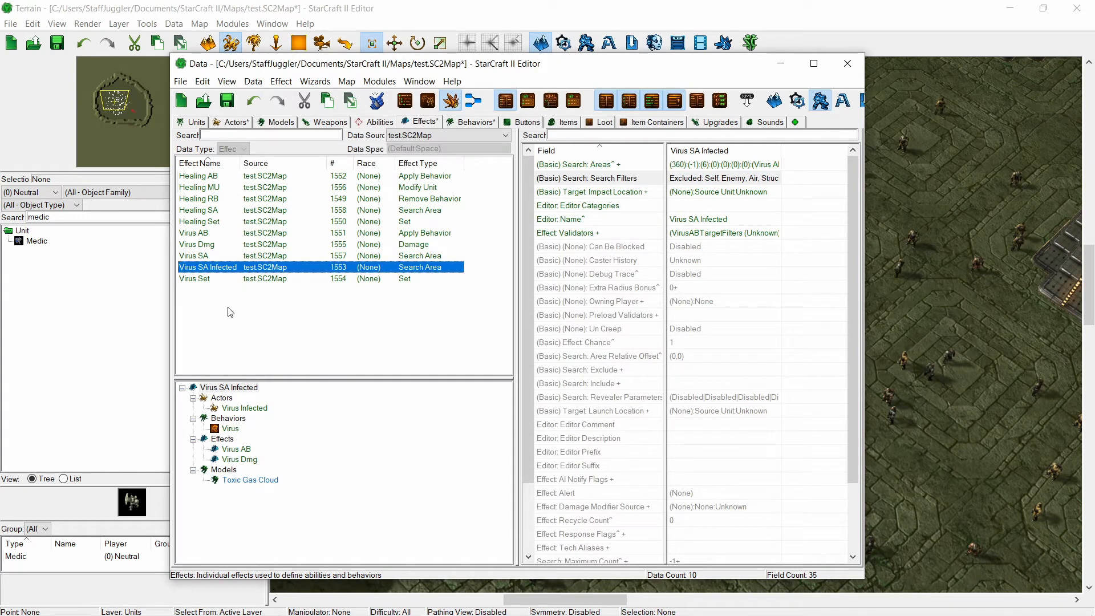
click(263, 281)
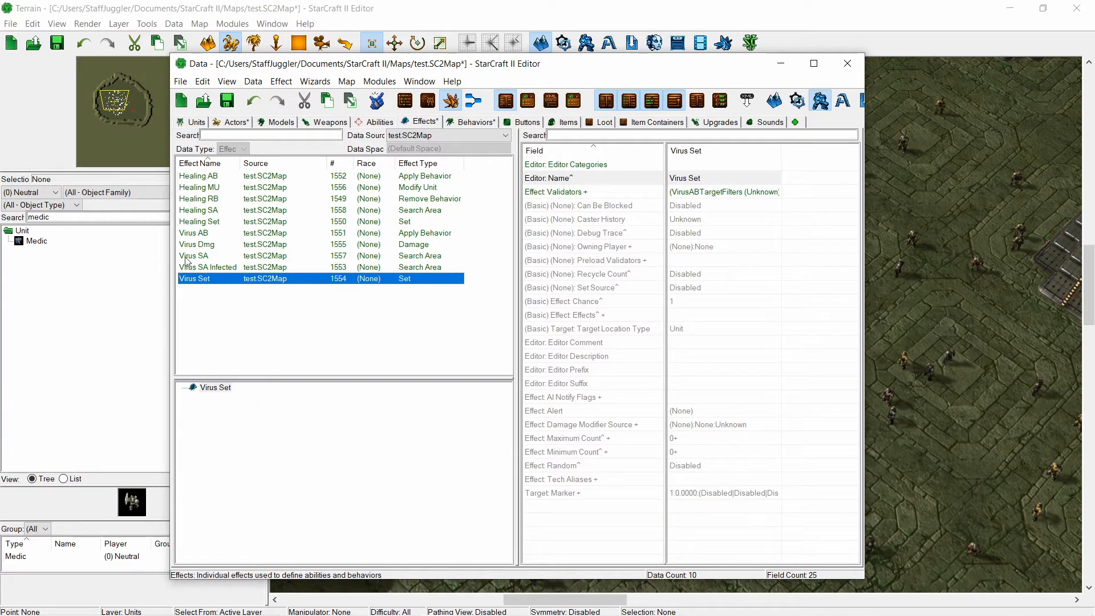
click(216, 268)
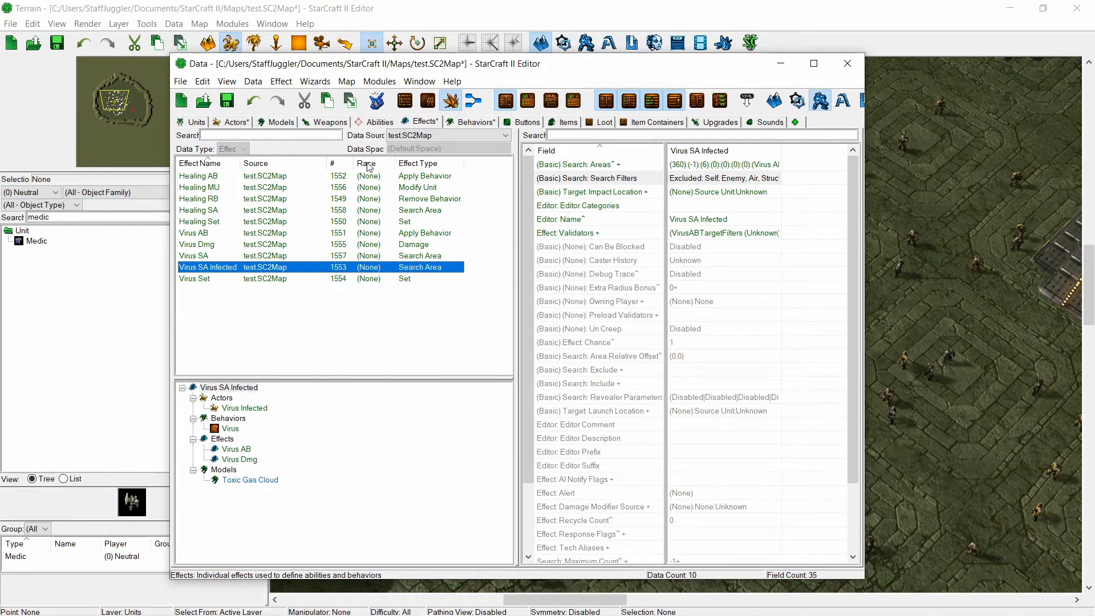
- Add the Virus SA Infected effect to the Effects field of Virus Set
click(238, 279)
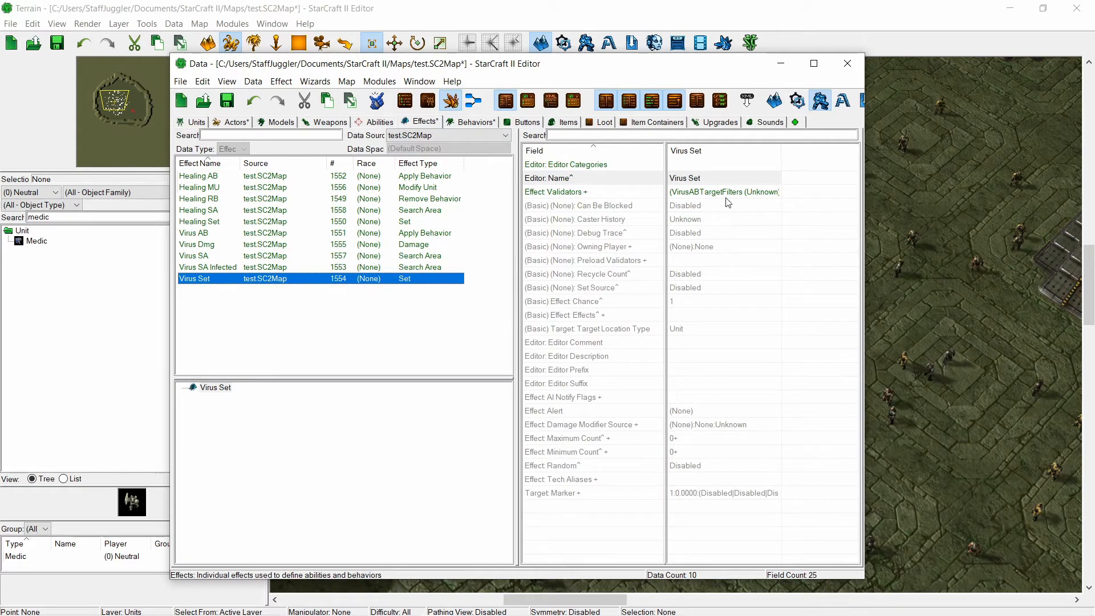
click(690, 302)
double_click(693, 316)
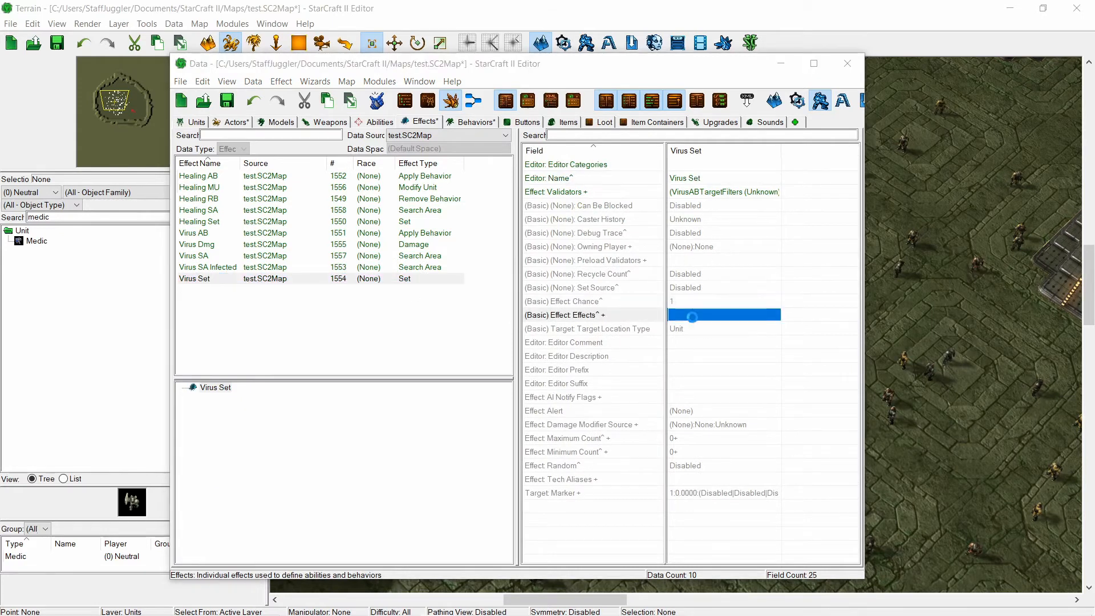
click(682, 115)
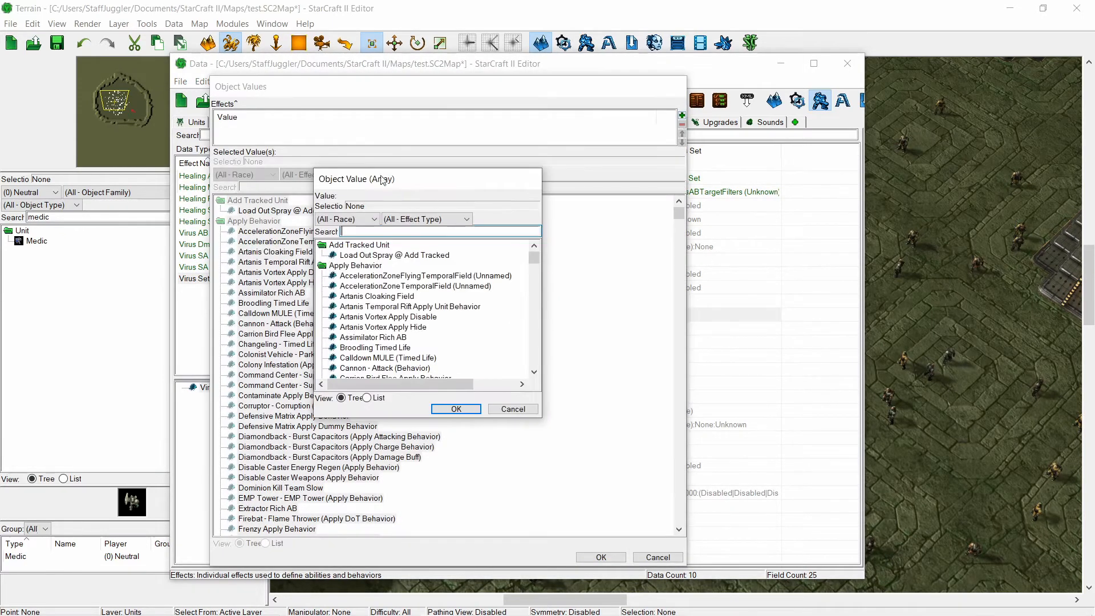
text(virus sa)
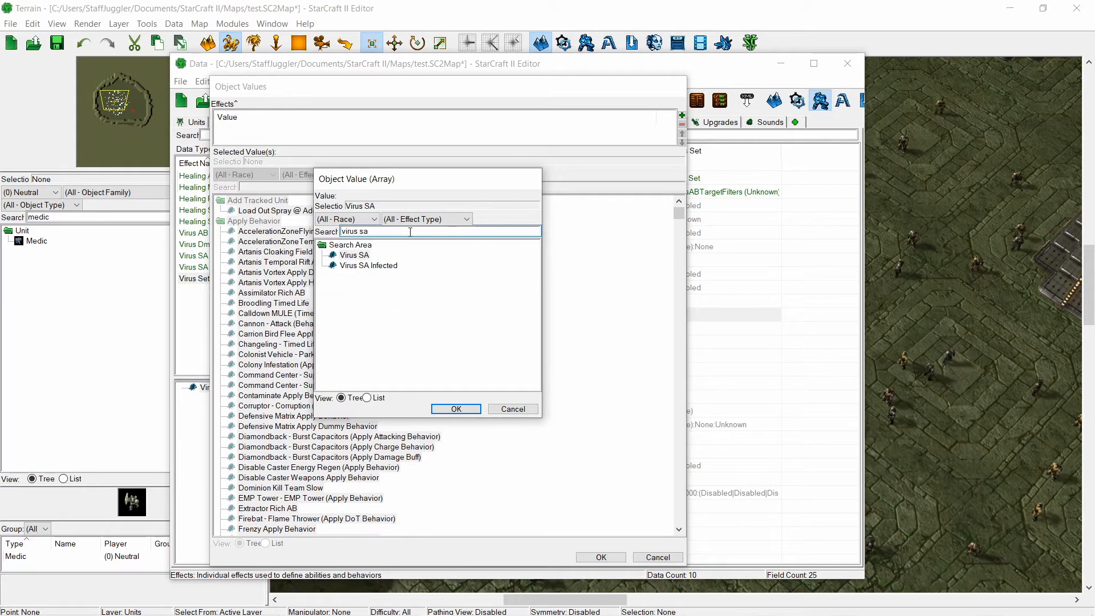
click(387, 265)
click(465, 413)
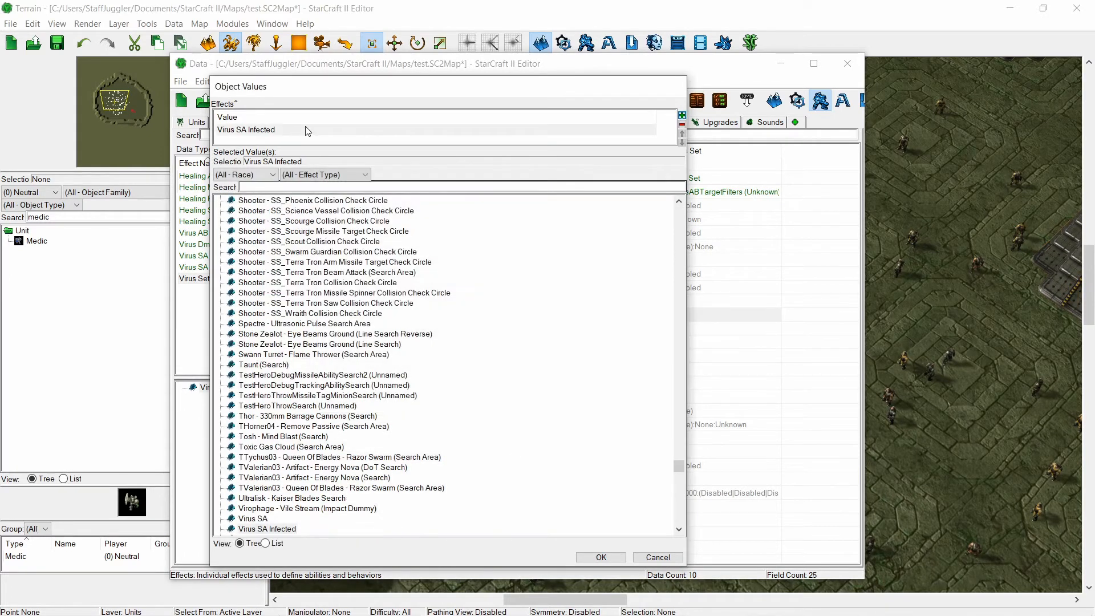
- Duplicate the entry in Virus Set's Effects list, change the copy to Virus Dmg and save the list
click(303, 129)
key(ctrl+c)
key(ctrl+v)
click(302, 143)
double_click(303, 143)
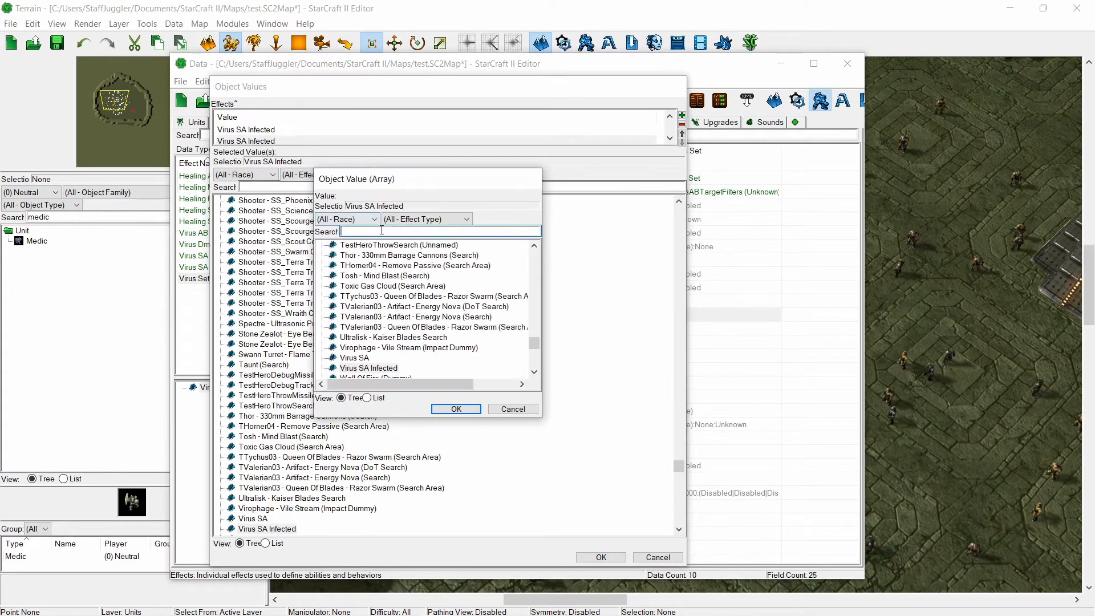
text(virus dmg)
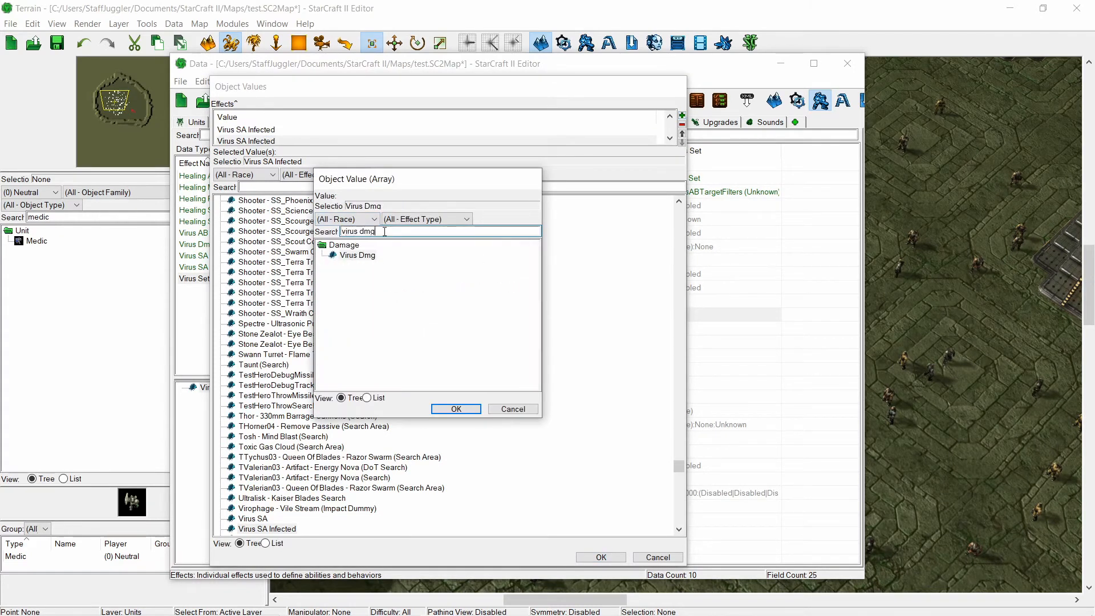
key(Return)
scroll(289, 142, up, 1)
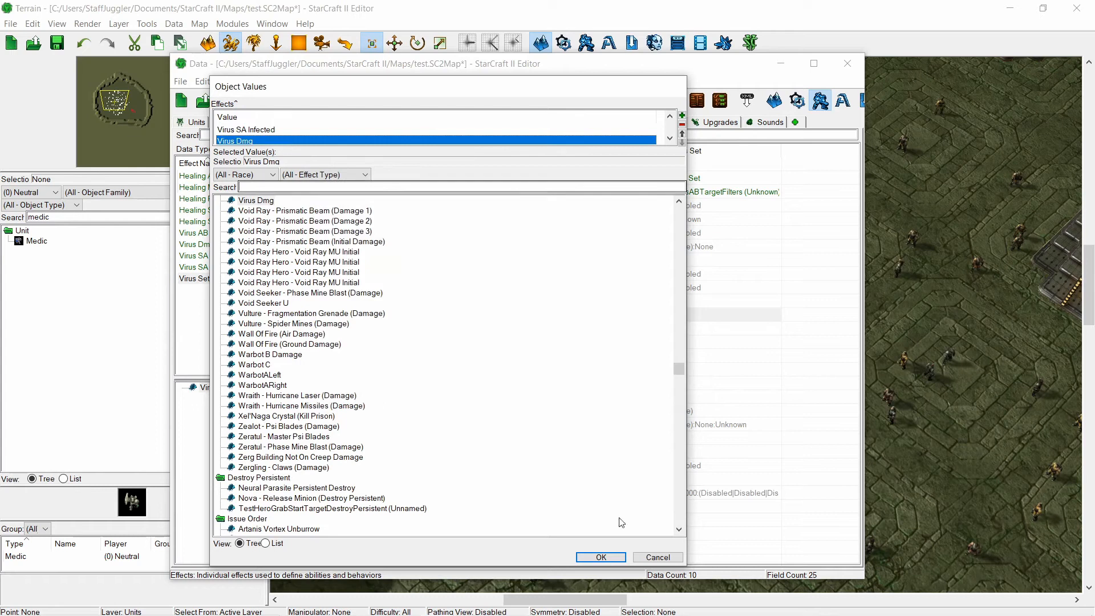
click(603, 557)
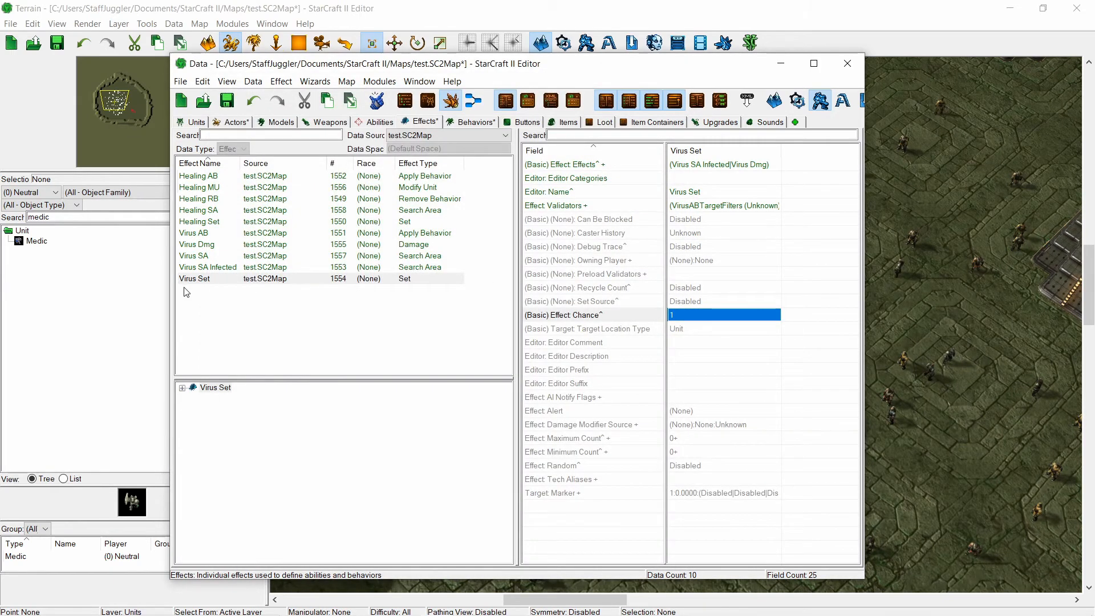
- Set the Virus behavior's periodic effect to Virus Set
click(183, 390)
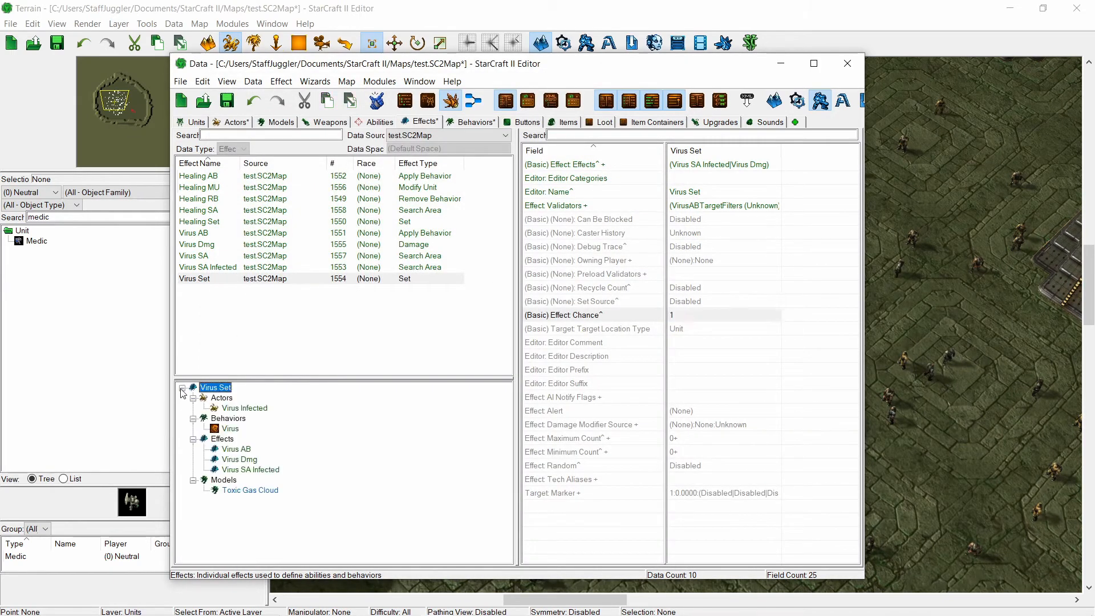
click(230, 428)
double_click(702, 194)
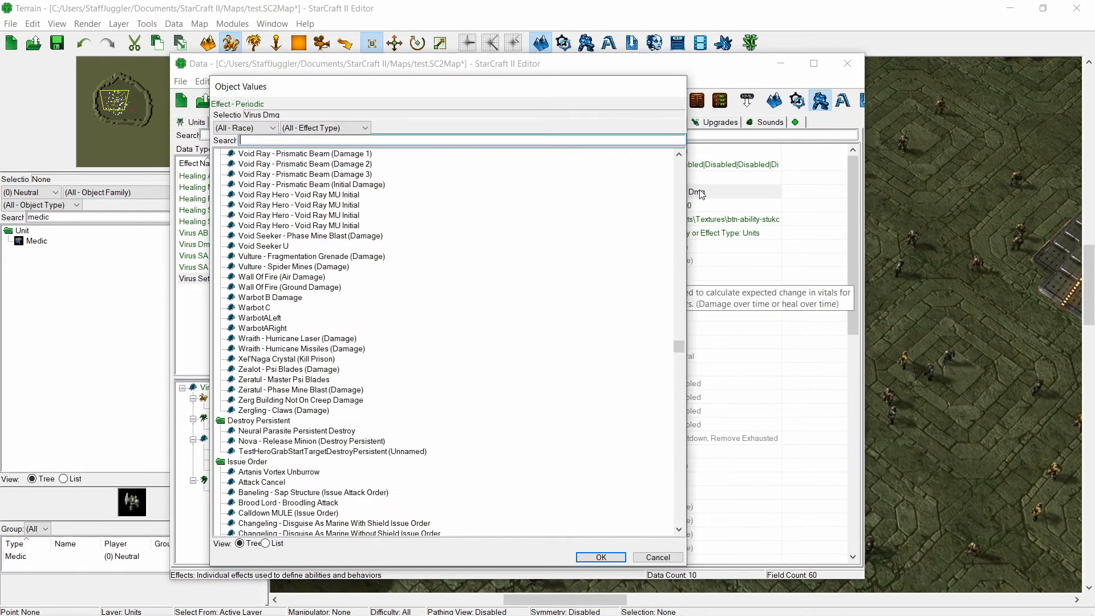
text(virus set)
key(Return)
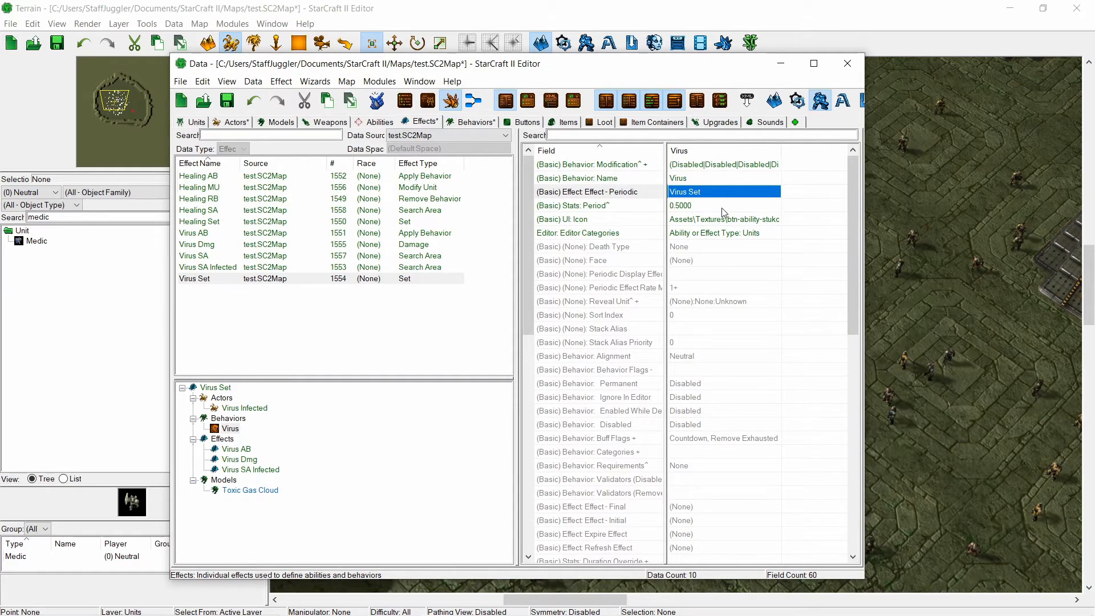
drag(697, 73, 479, 71)
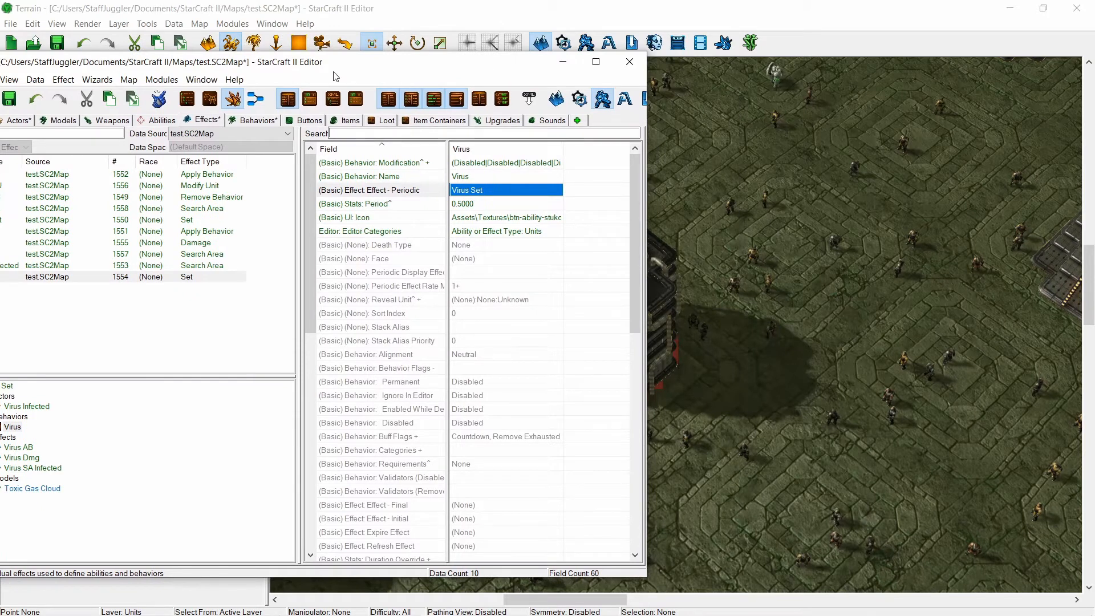
drag(292, 62, 471, 67)
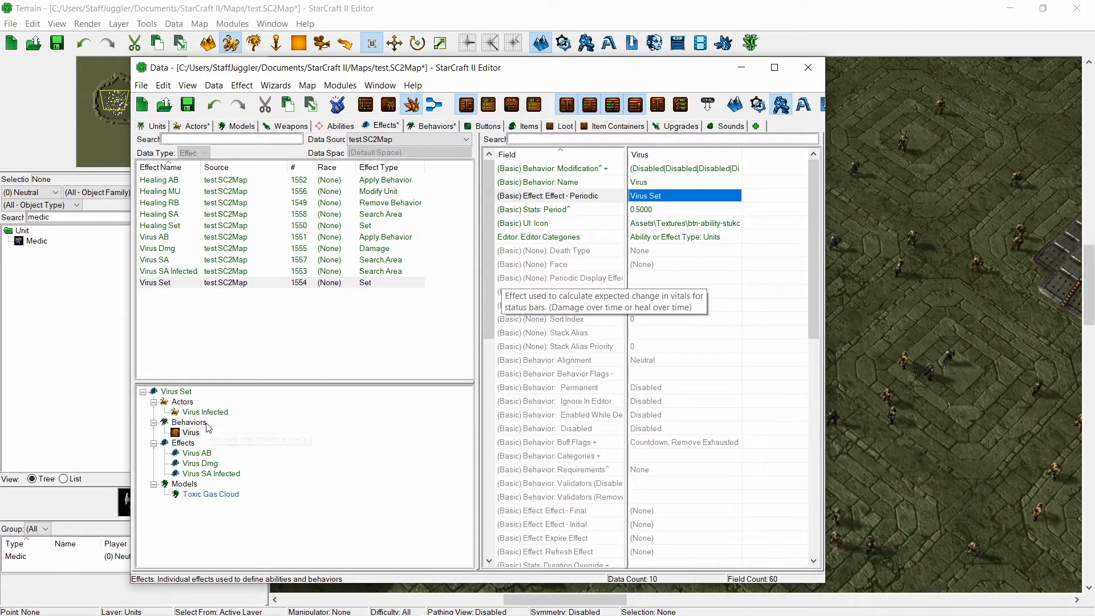
- Set the Chance of the Virus AB effect to 0.2
click(197, 453)
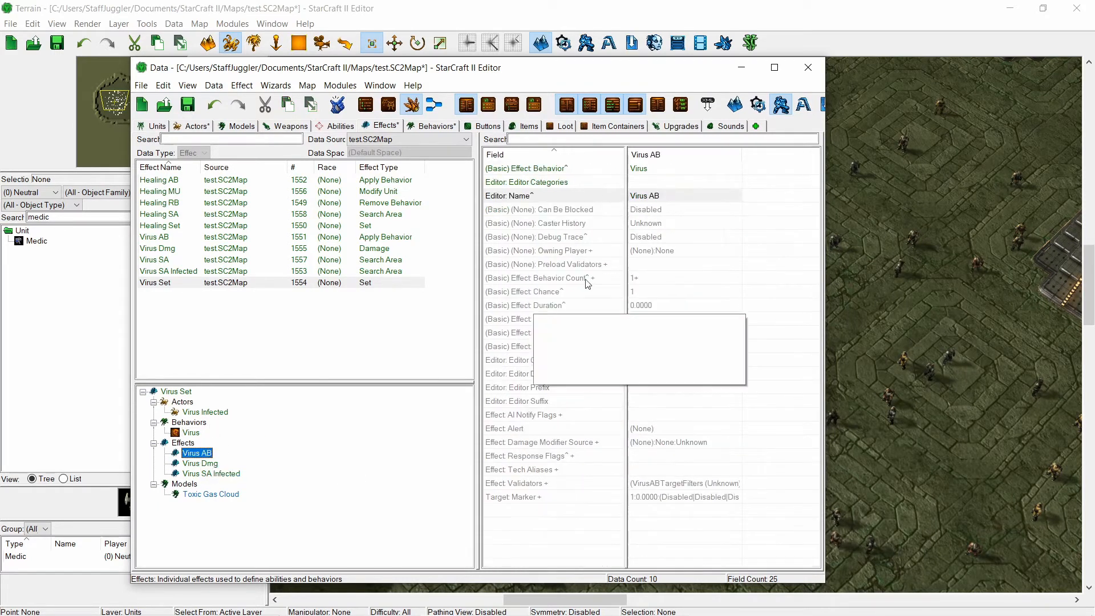
double_click(652, 295)
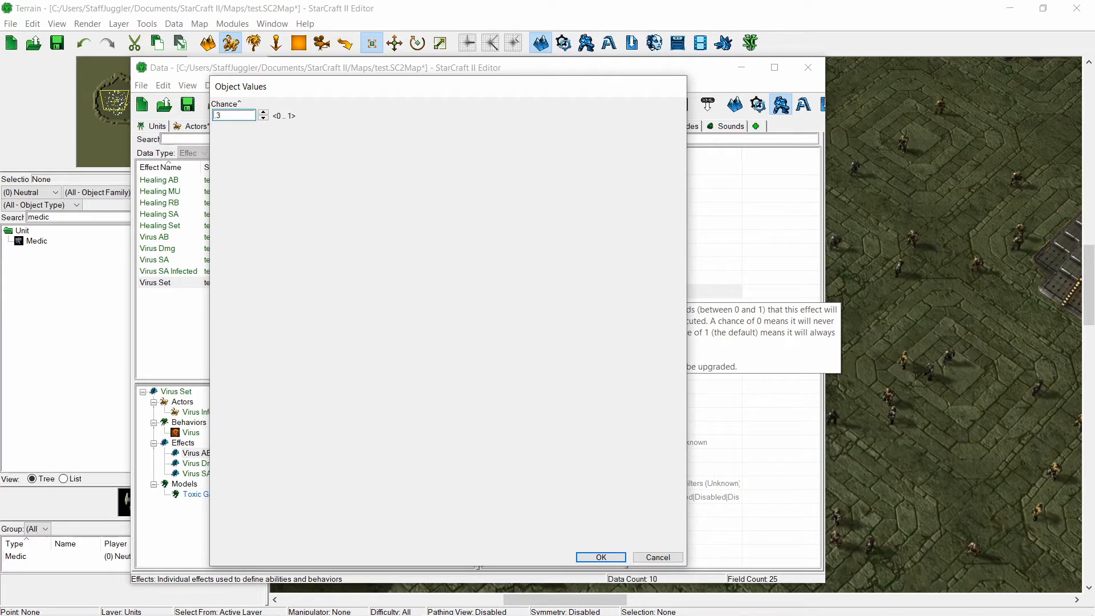
key(Return)
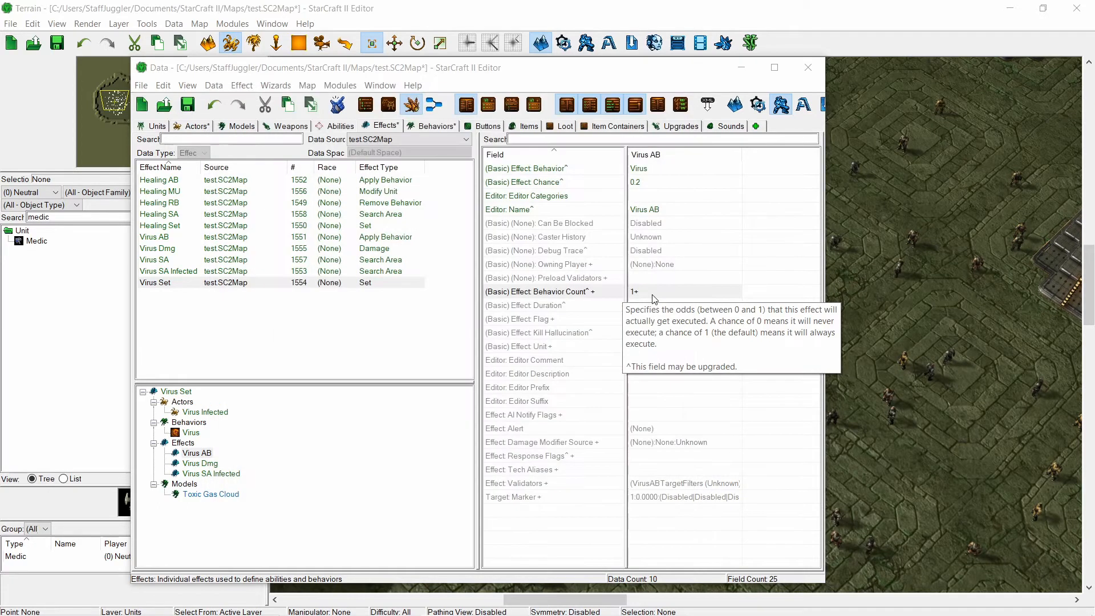
click(646, 182)
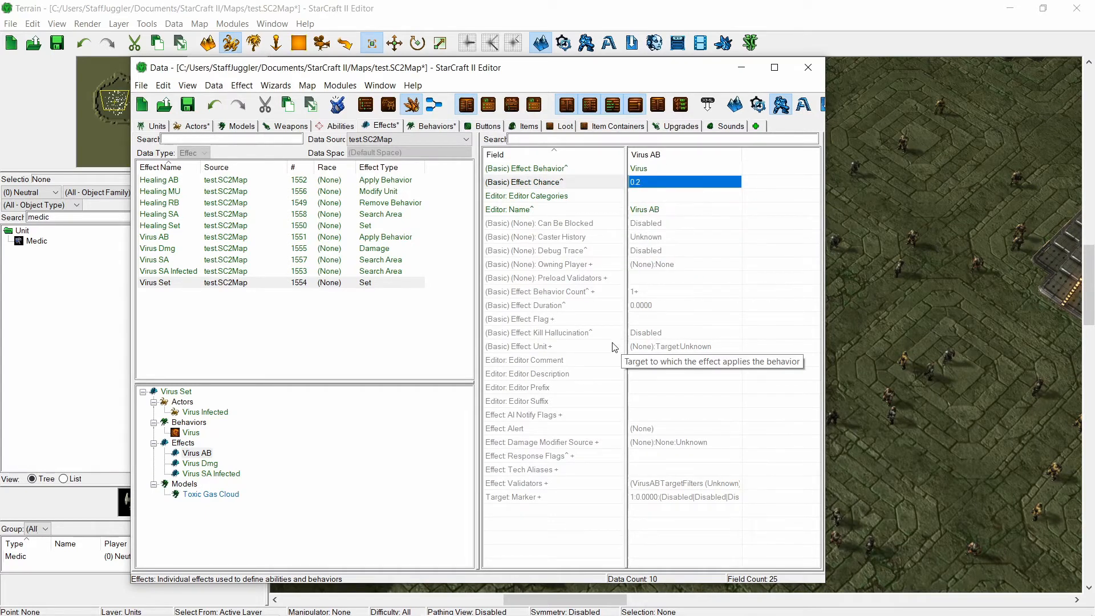
- Change the Healing Model actor's art model to Mineral Crystal Glow
click(208, 413)
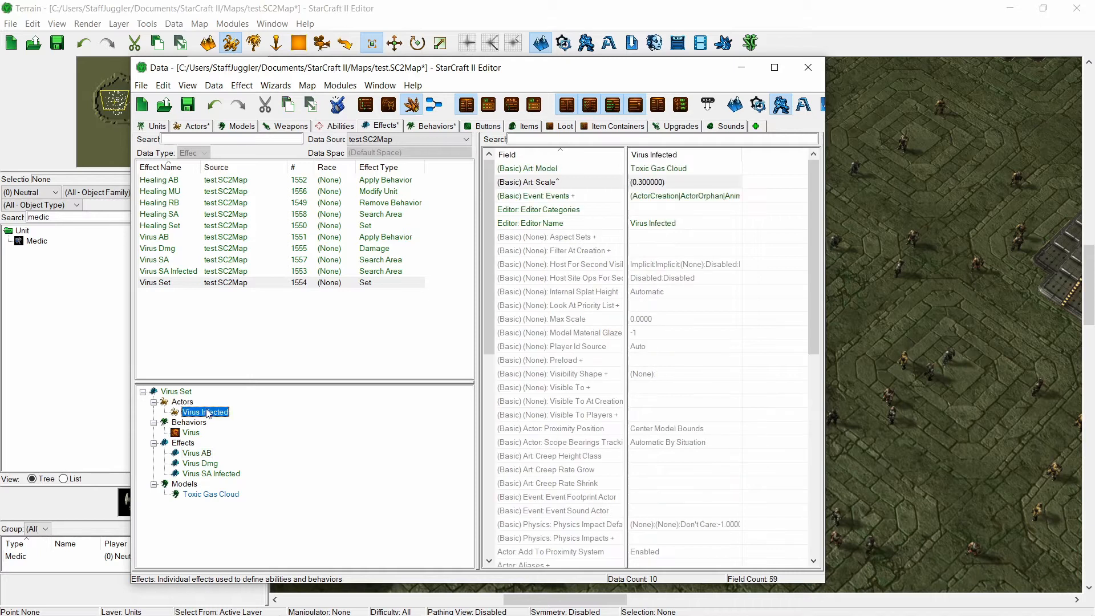
click(169, 226)
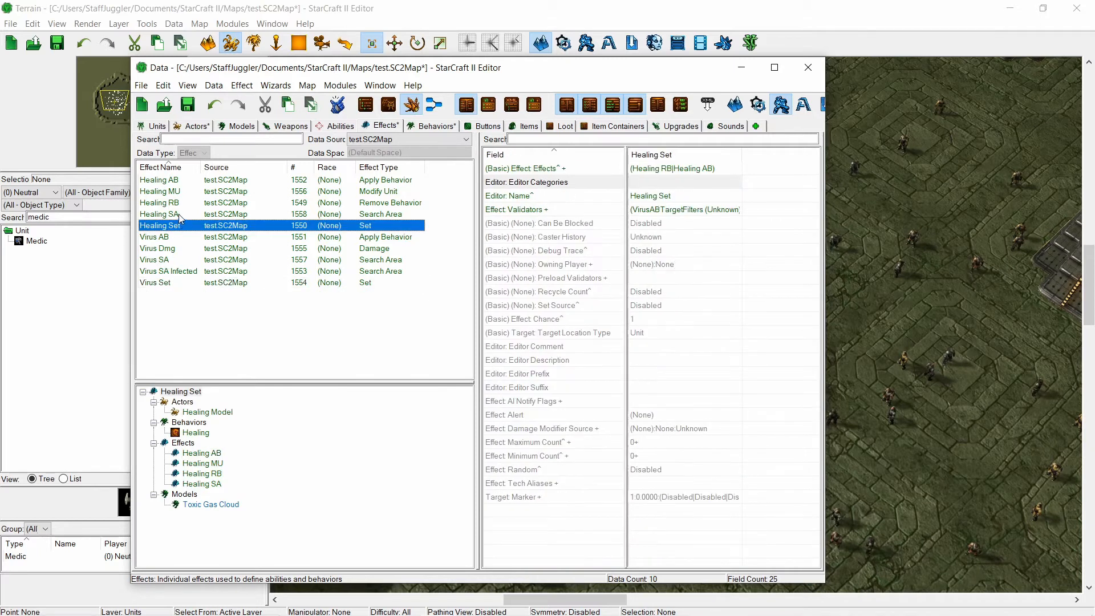
click(179, 215)
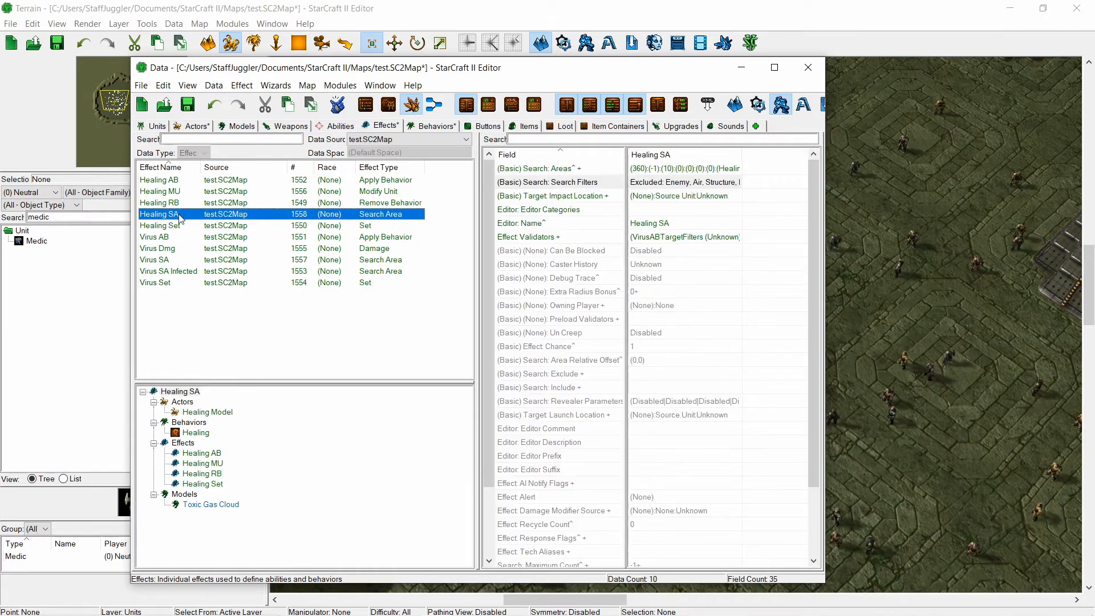
click(197, 411)
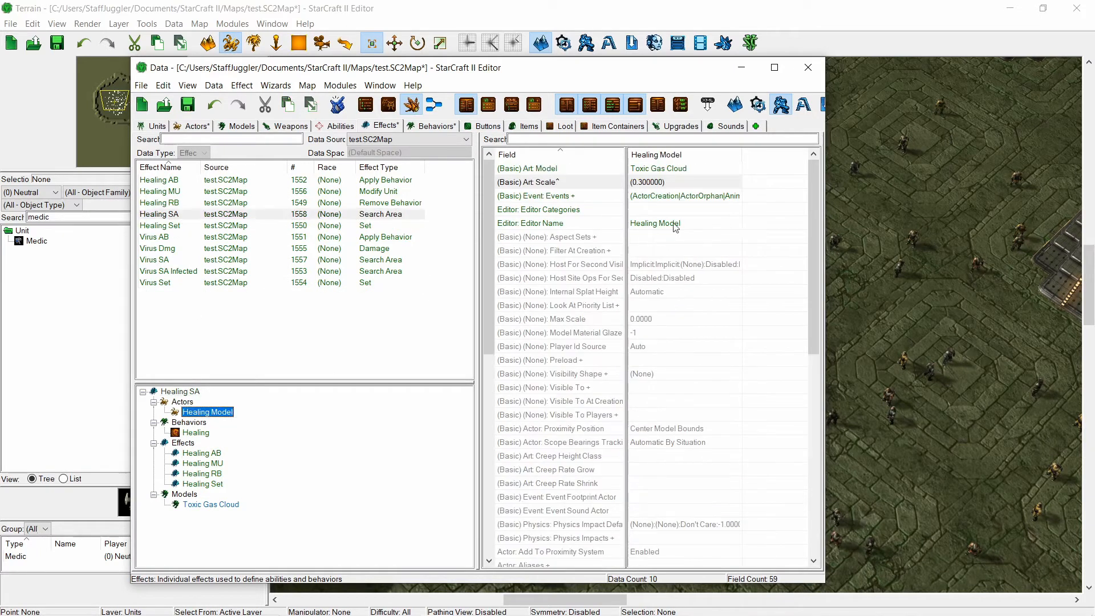
double_click(684, 168)
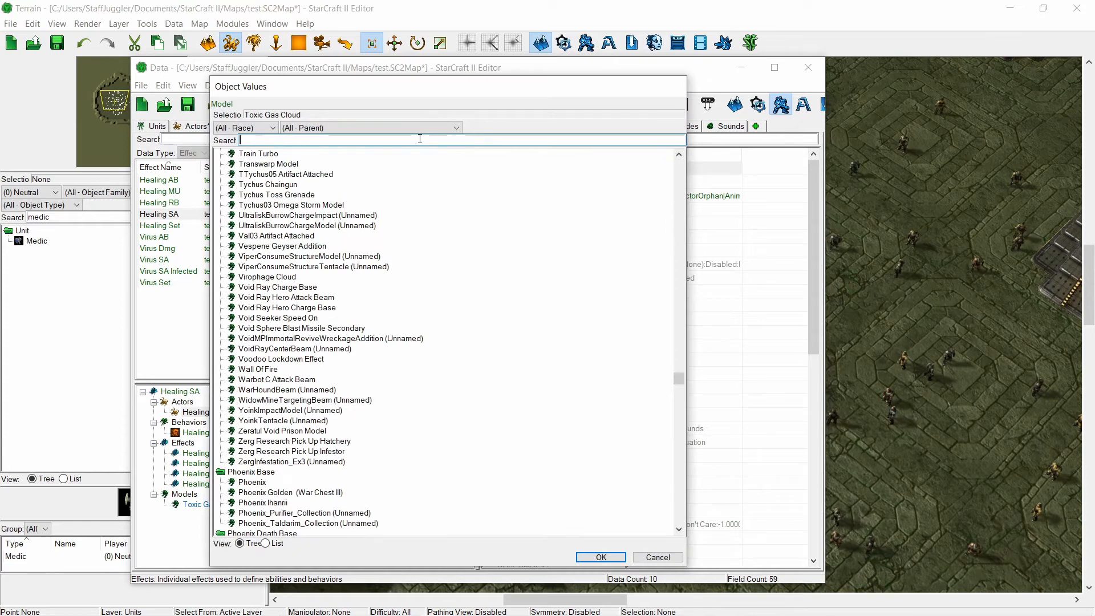
text(m)
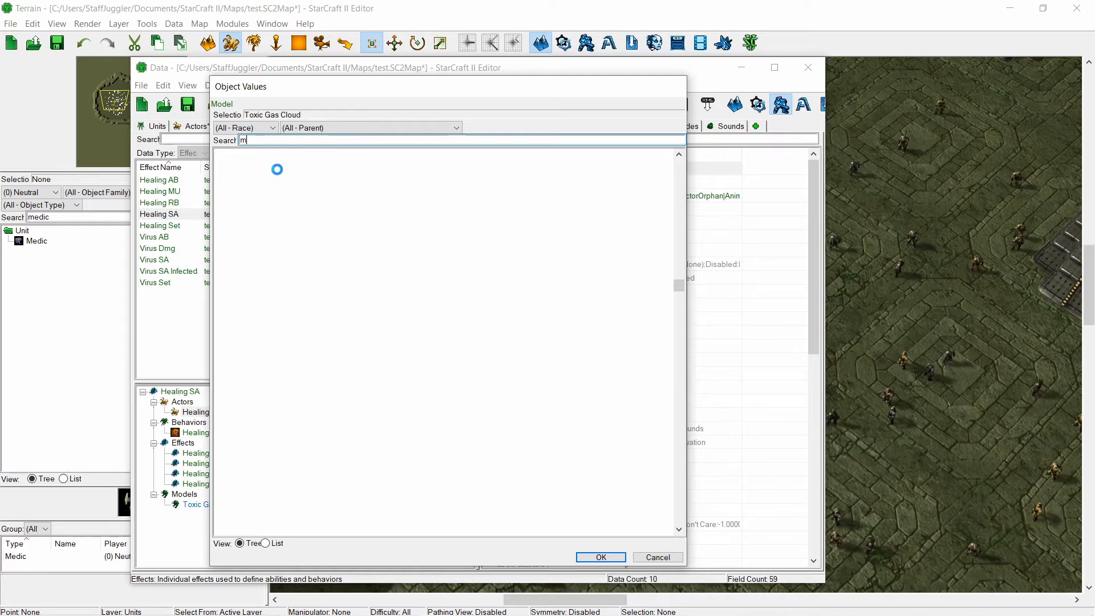
text(ineral)
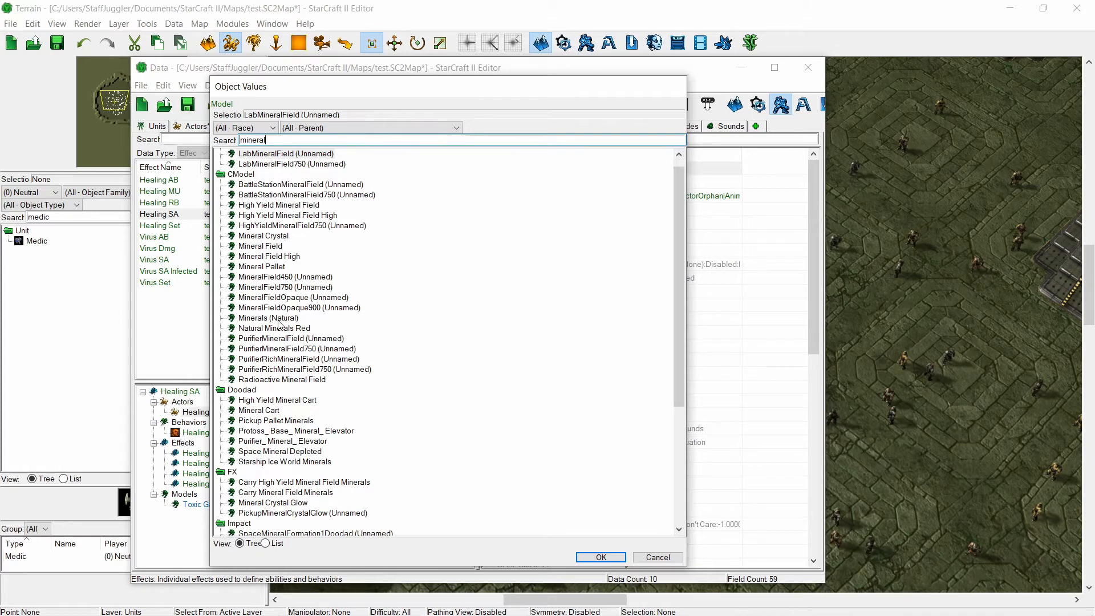
scroll(279, 323, down, 4)
click(281, 379)
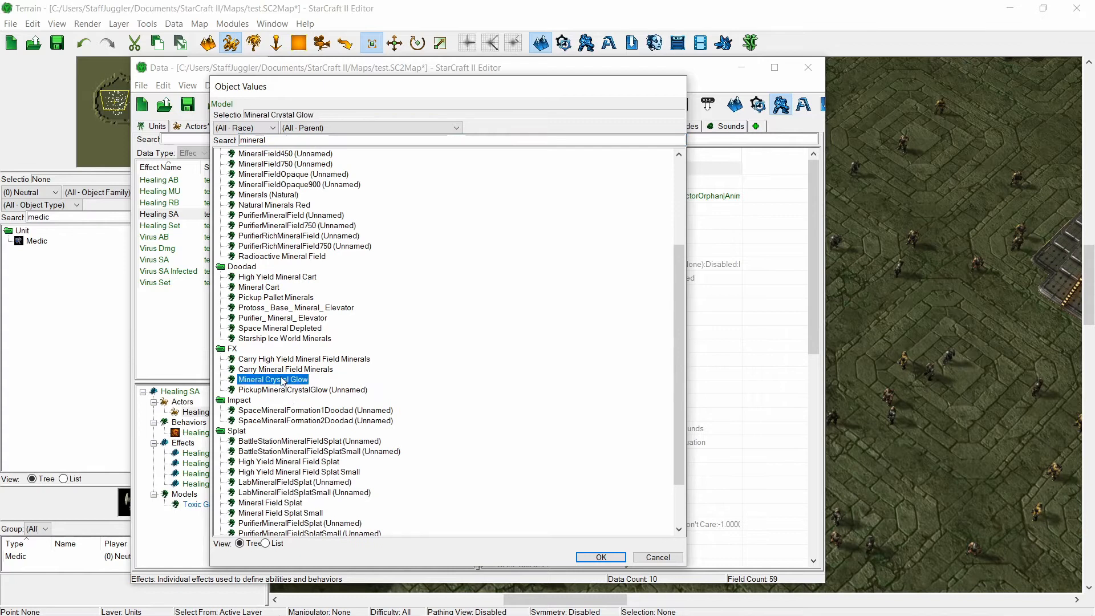
click(600, 557)
- Set the Healing Model actor's scale to 1 on the X, Y and Z axes
double_click(680, 186)
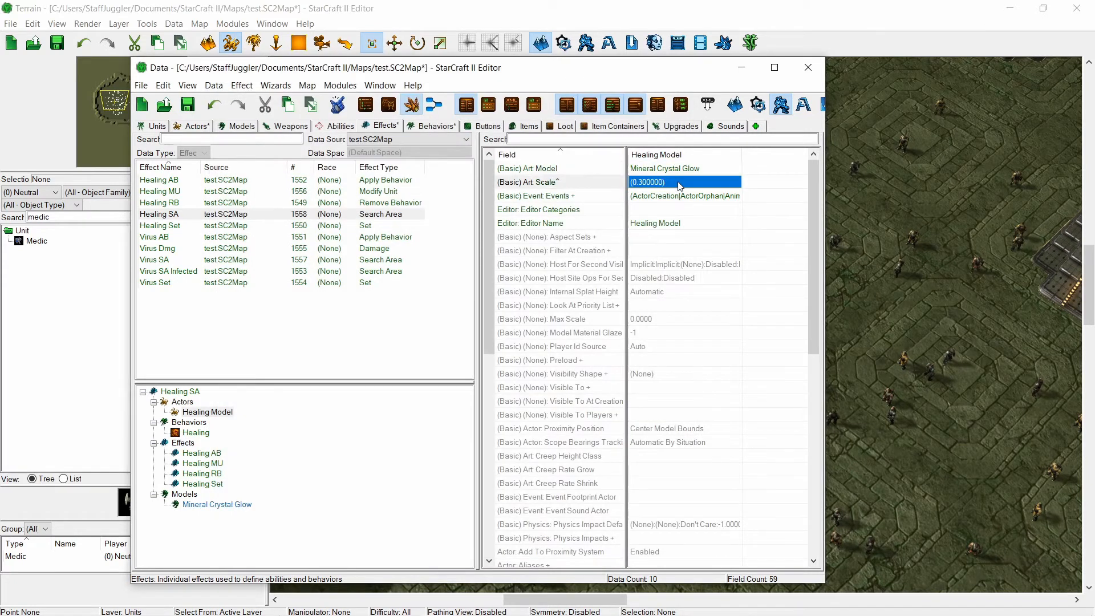
key(Tab)
text(1)
key(Tab)
text(1)
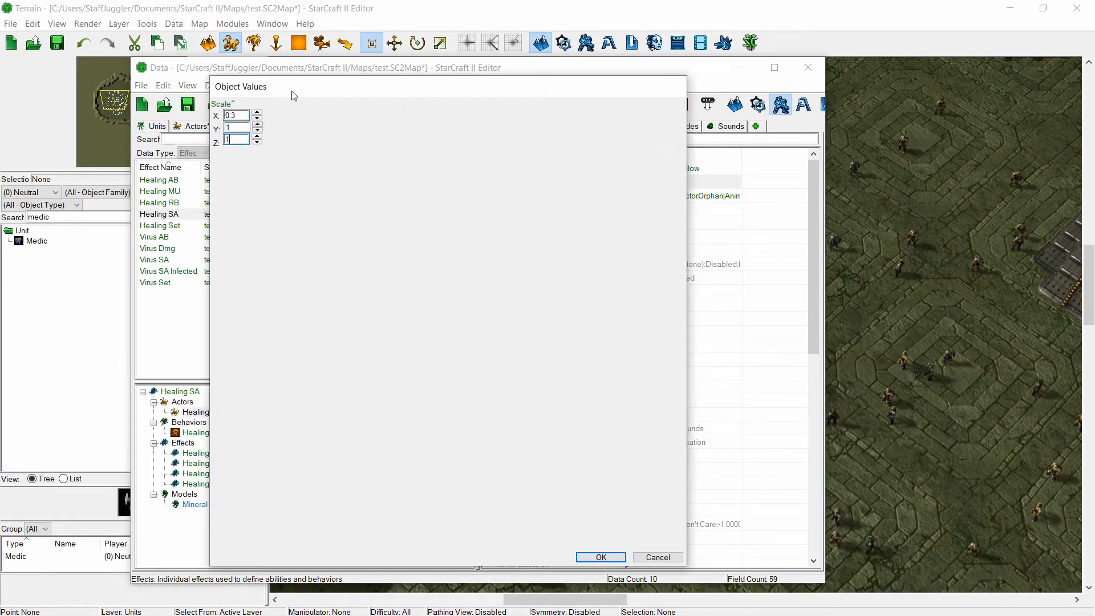
drag(235, 115, 217, 117)
text(1)
key(Return)
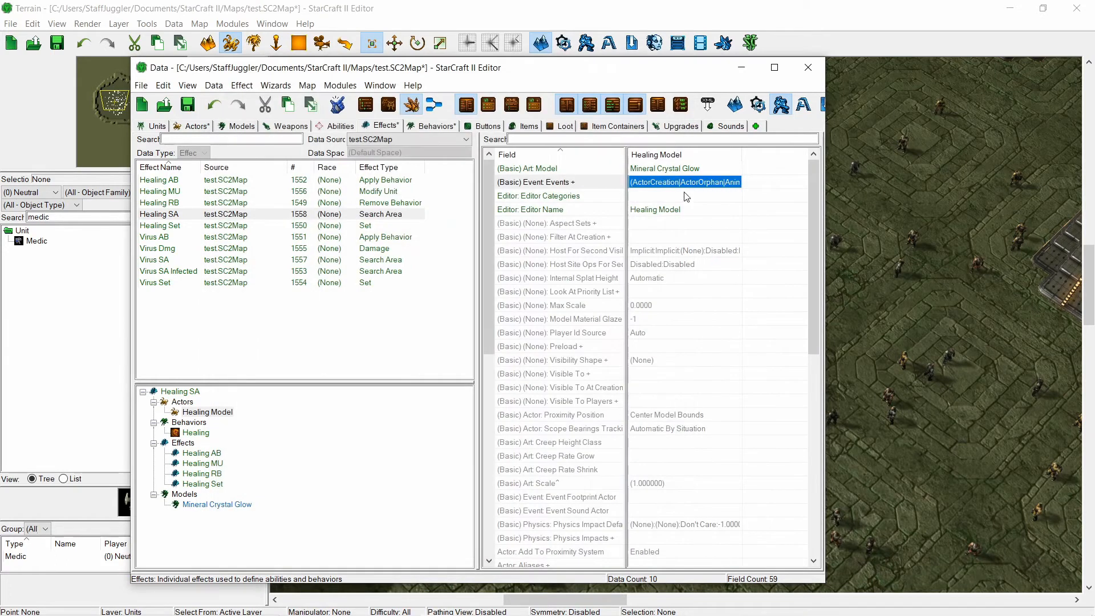
- Open the Healing Model actor's events and select the SetTintColor action under ActorCreation
click(684, 194)
click(687, 185)
double_click(687, 185)
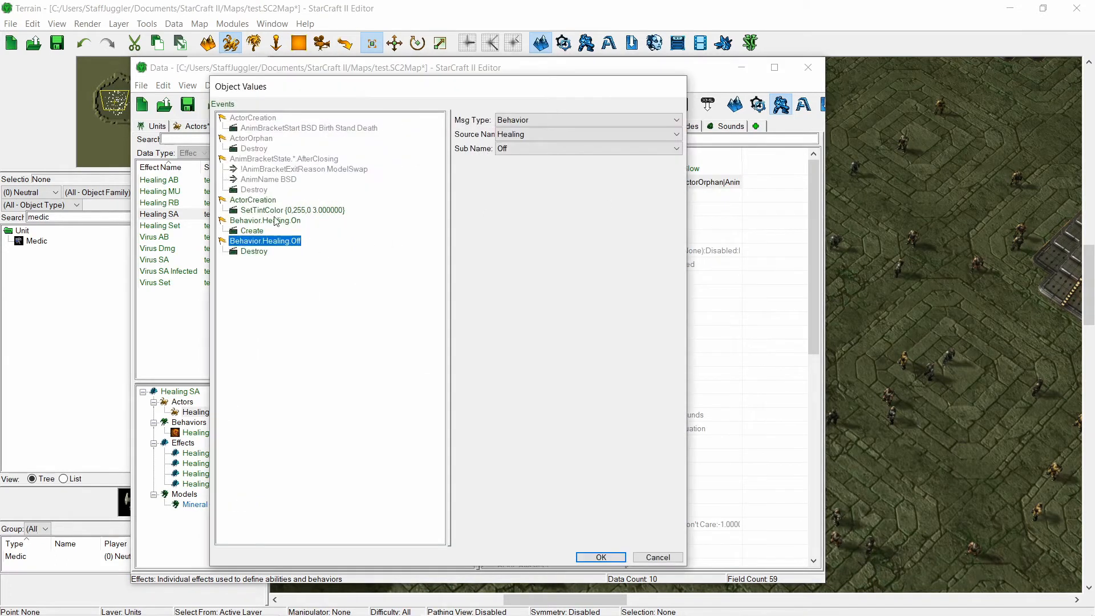
click(289, 210)
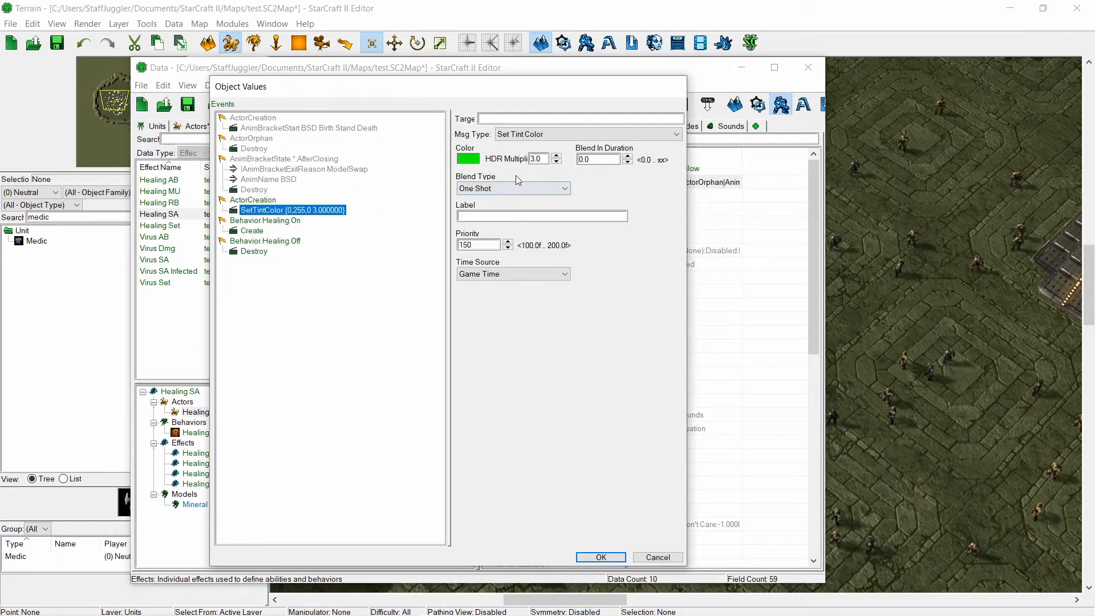
click(473, 161)
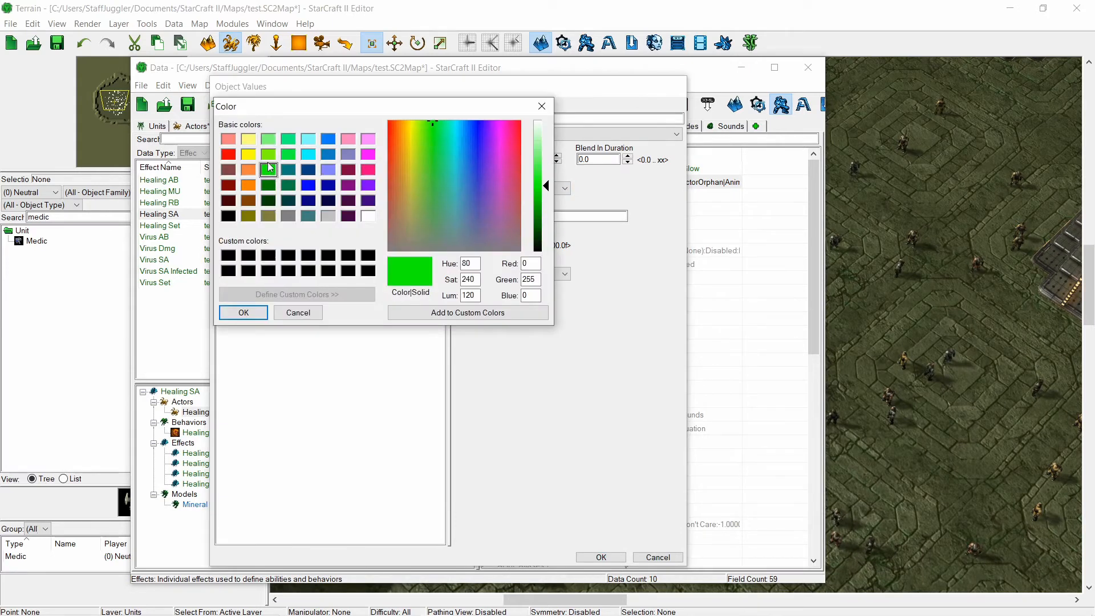
click(289, 140)
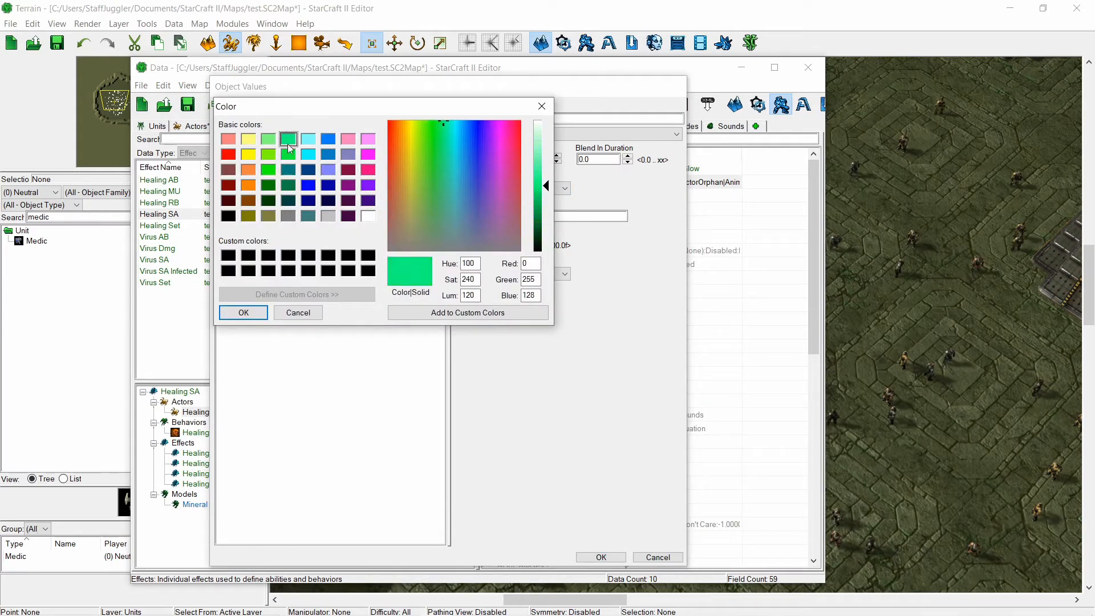
click(268, 170)
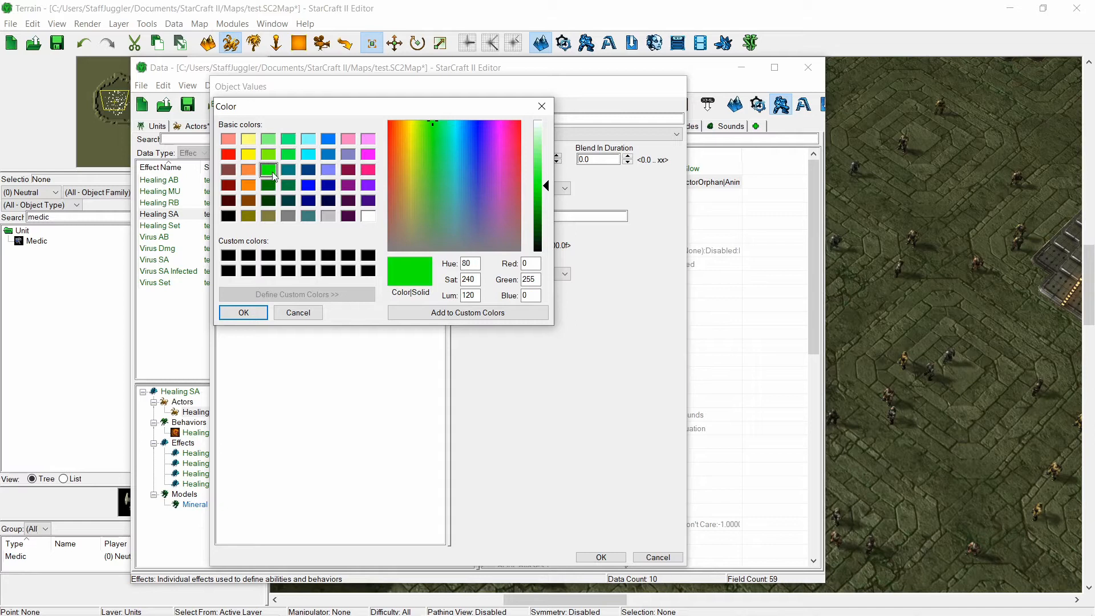
click(297, 312)
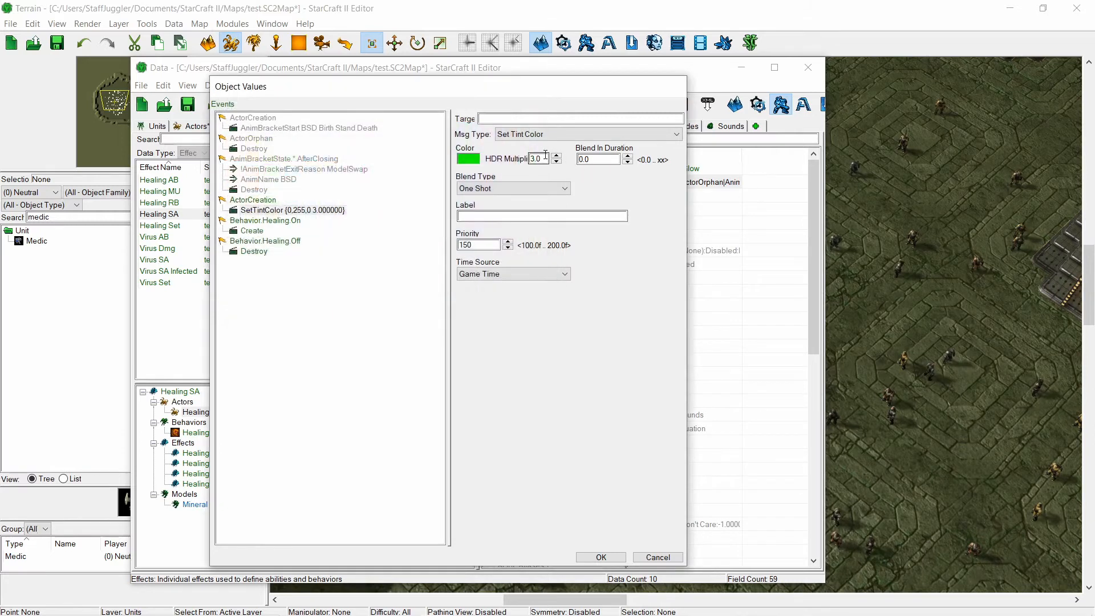
- Set the HDR multiplier of the Healing Model's tint color to 1 and save the events
drag(543, 160, 525, 157)
text(1)
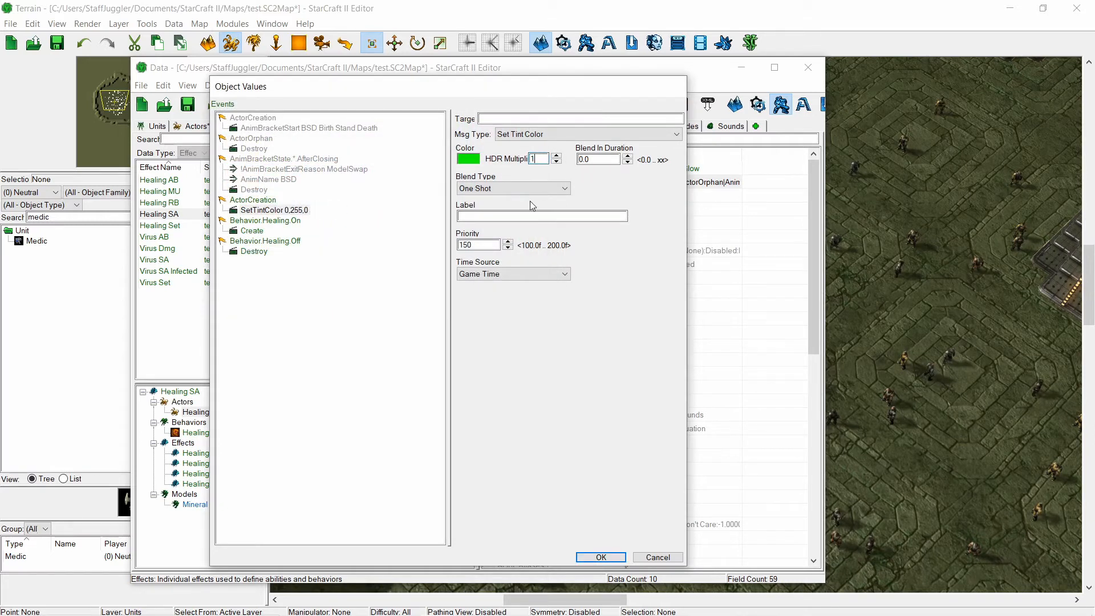
click(604, 560)
- Change the SetTintColor action in the Virus Infected actor's events to dark green (0,128,0) and save the events
click(171, 272)
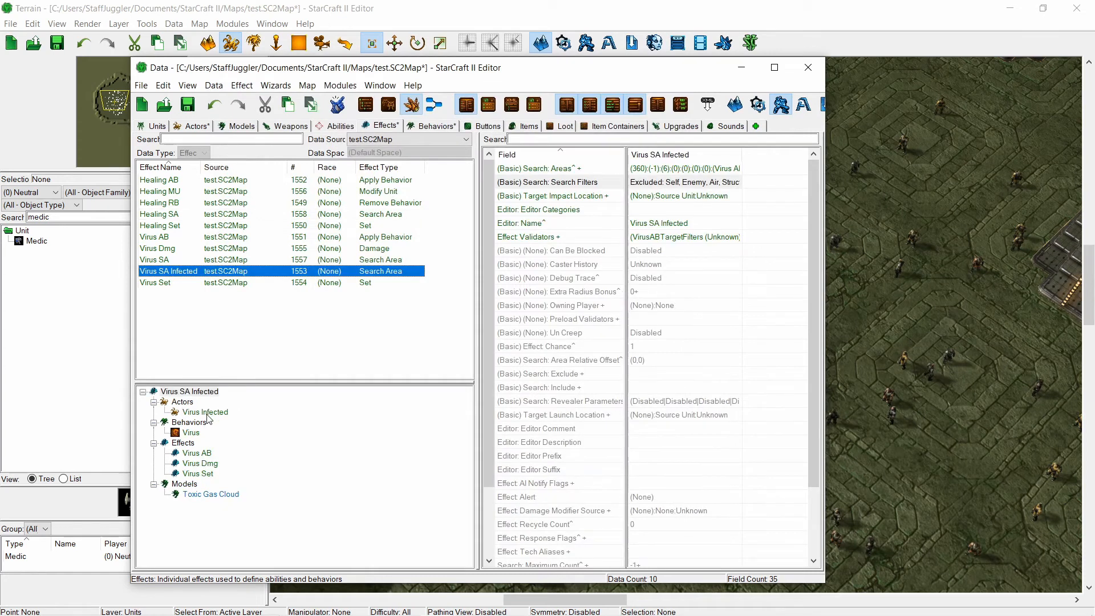
click(206, 412)
double_click(663, 200)
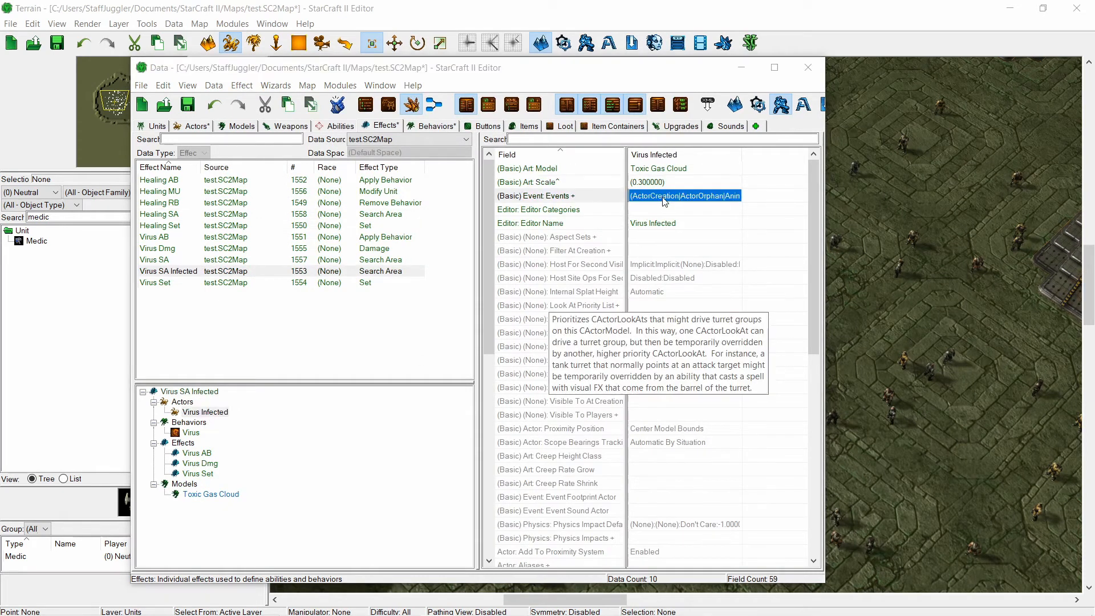
click(471, 160)
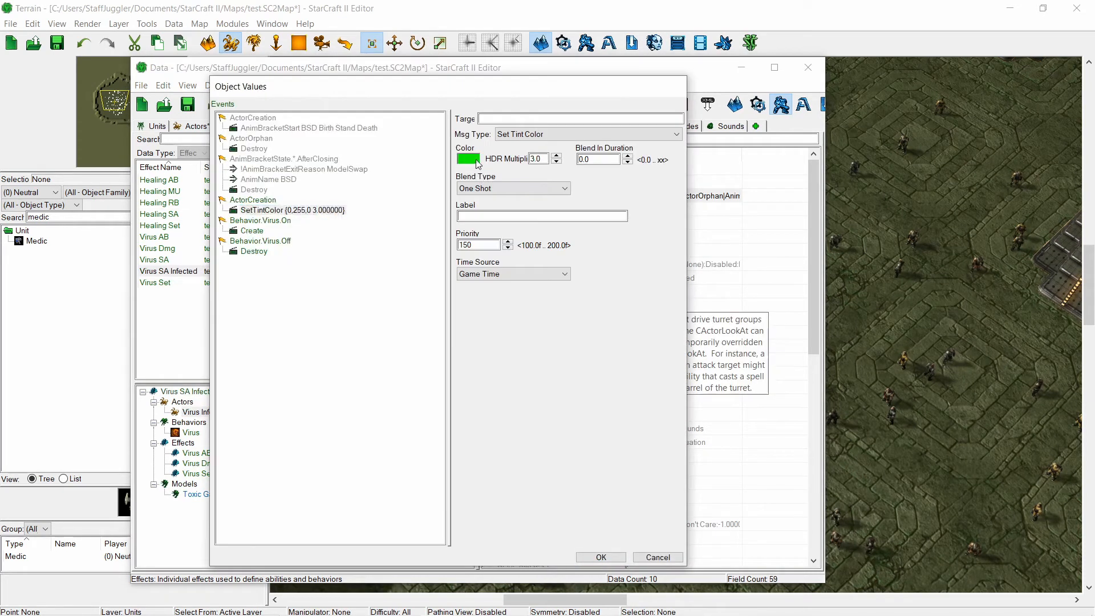
click(266, 188)
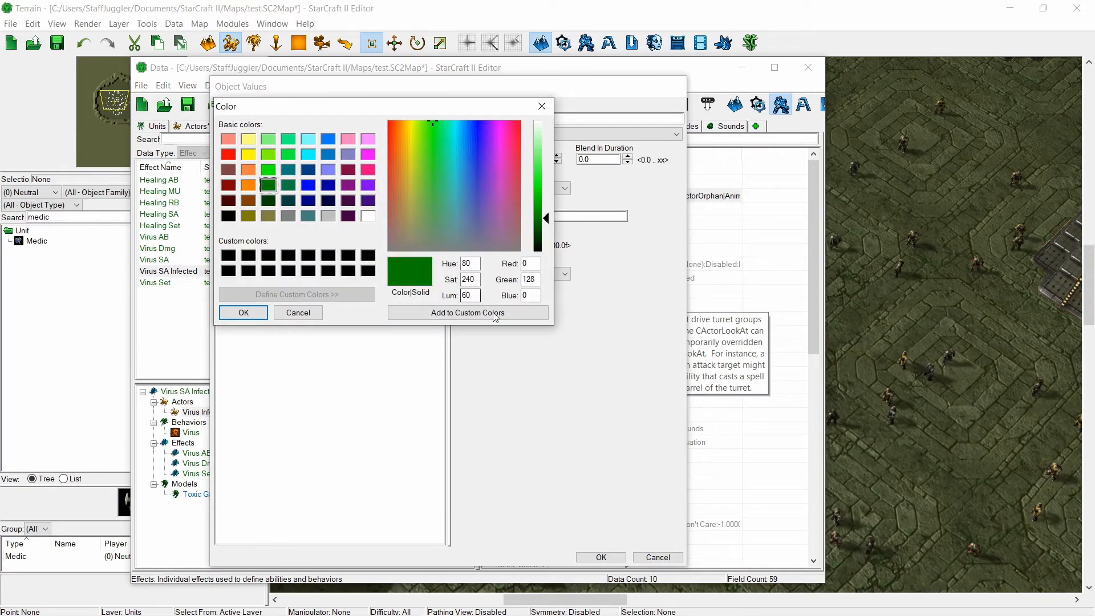
click(244, 314)
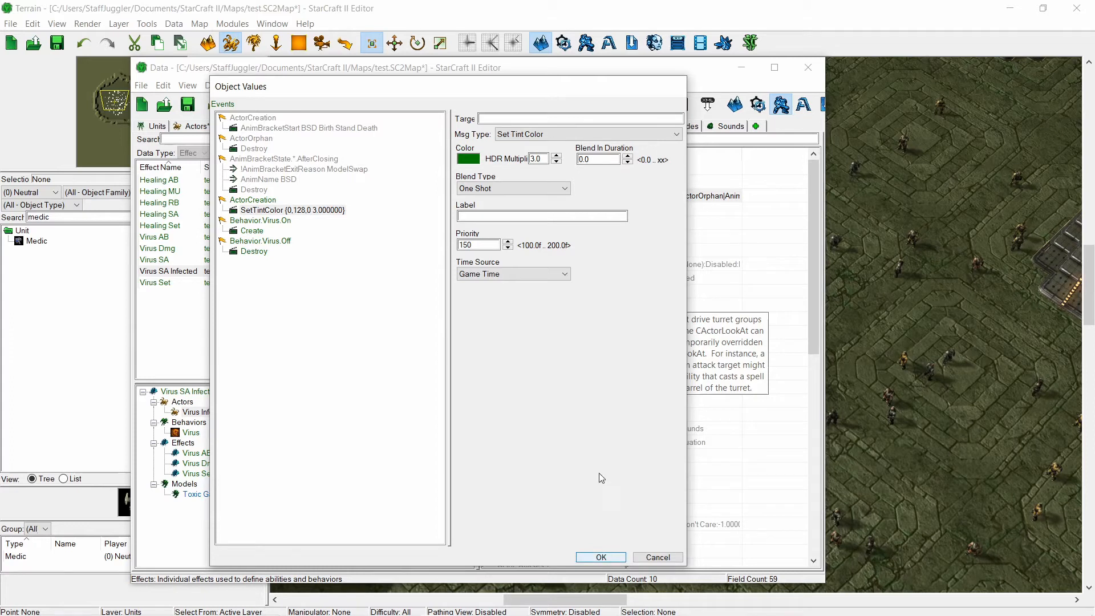
click(601, 557)
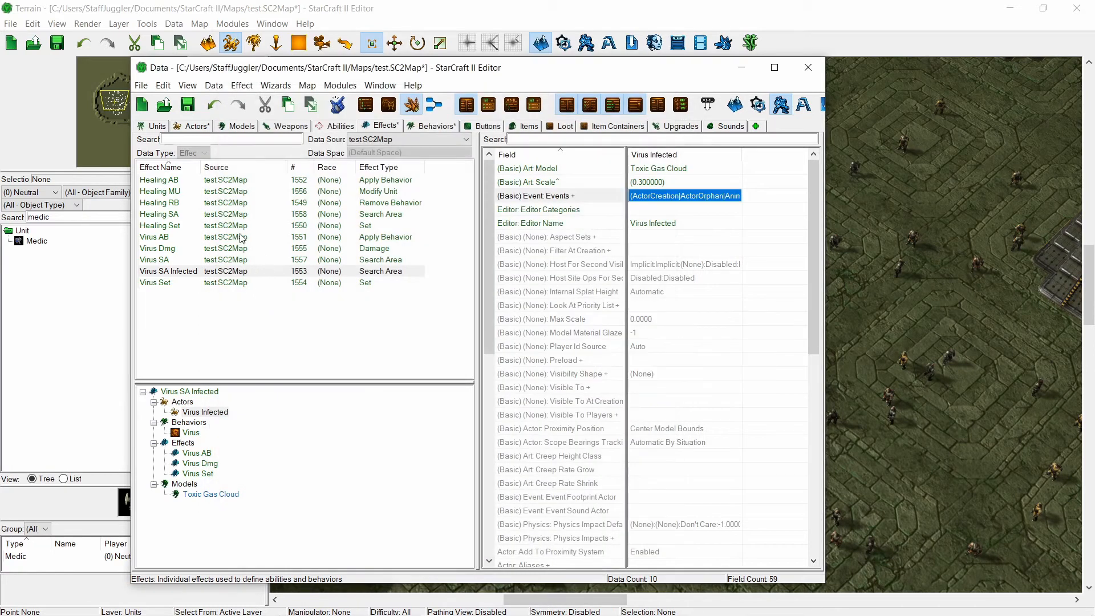
- Examine the Healing RB, Healing SA and Healing Set effects, including the search filters of Healing SA
click(199, 204)
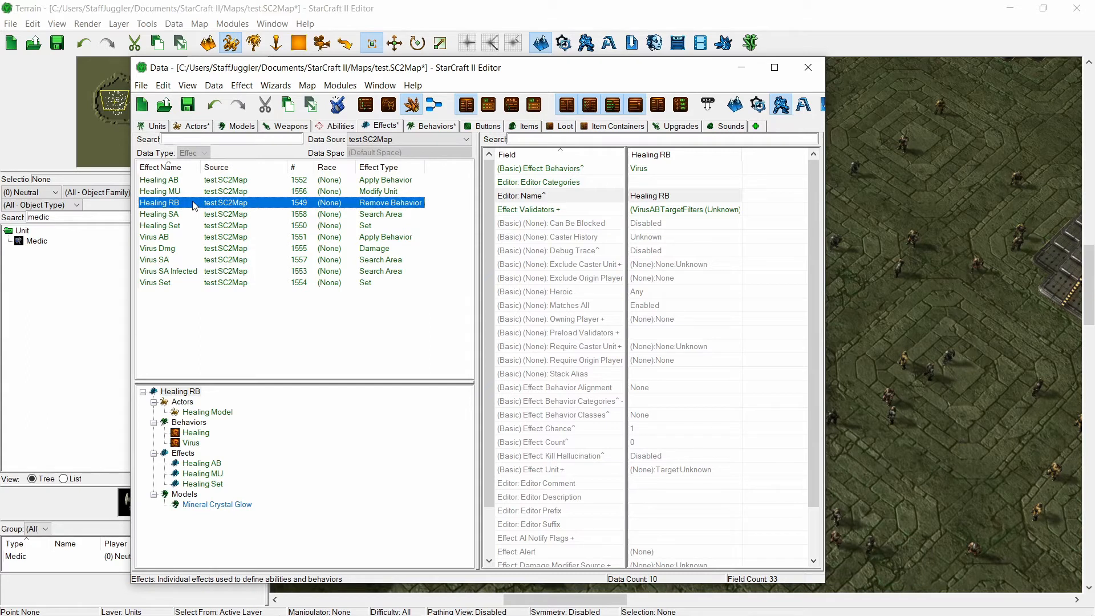
right_click(194, 202)
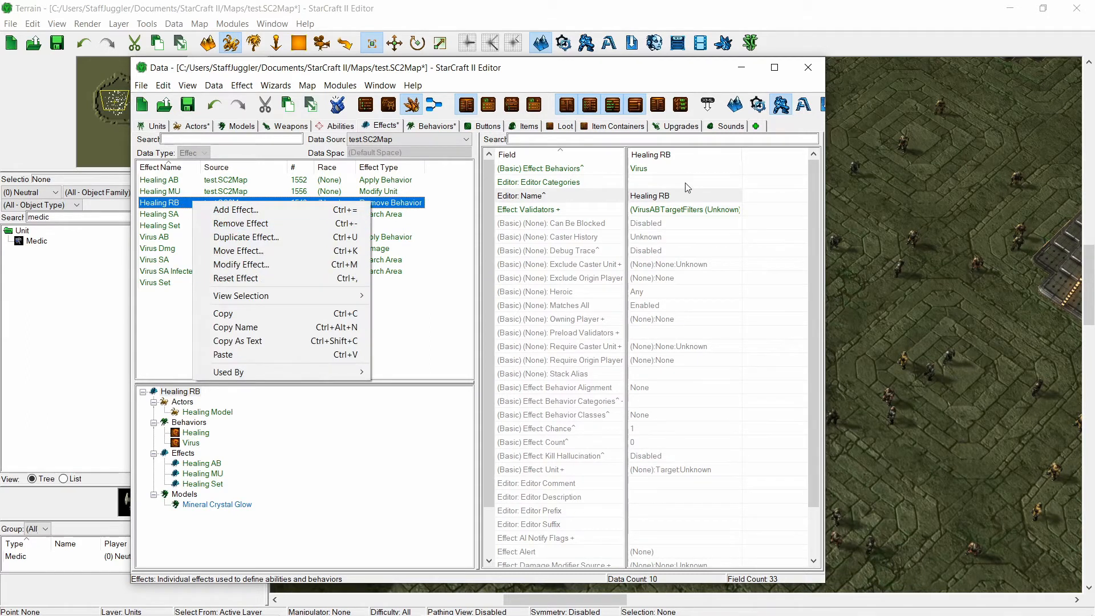
click(688, 186)
click(172, 215)
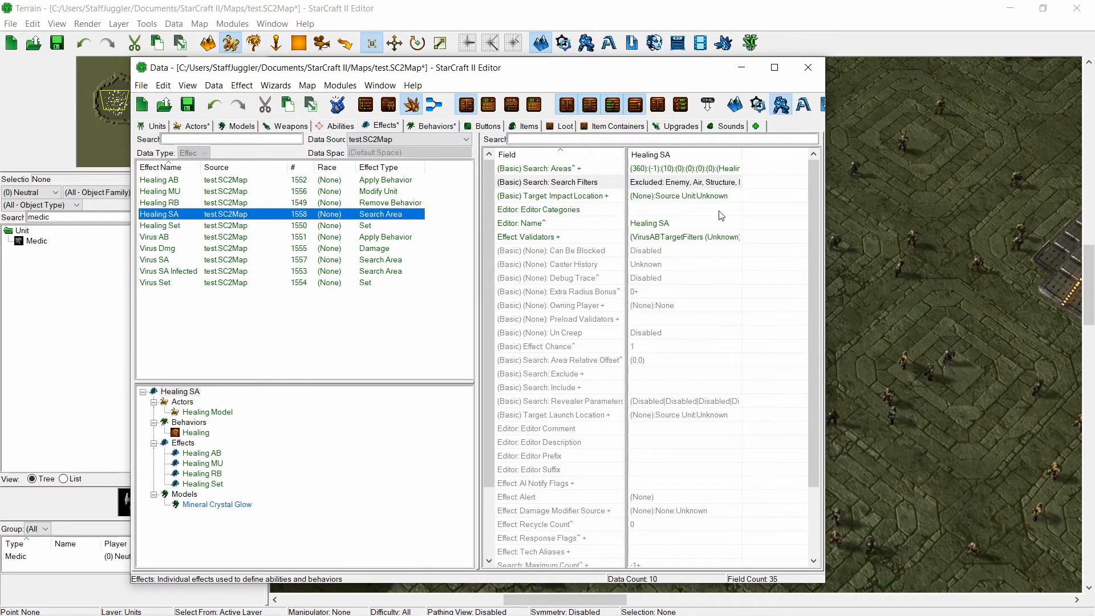
click(709, 183)
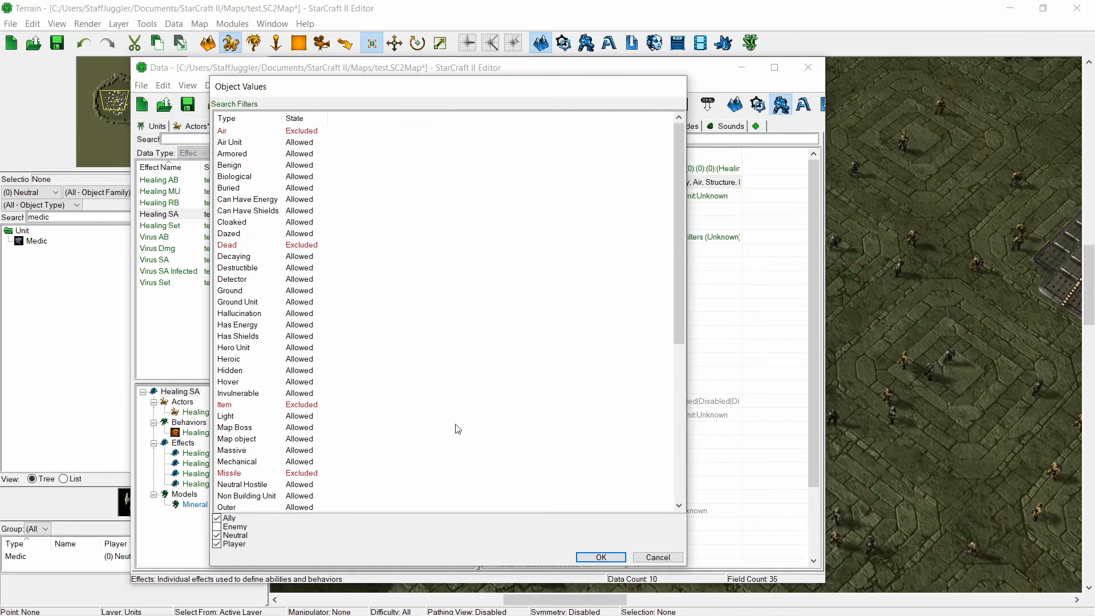
click(649, 559)
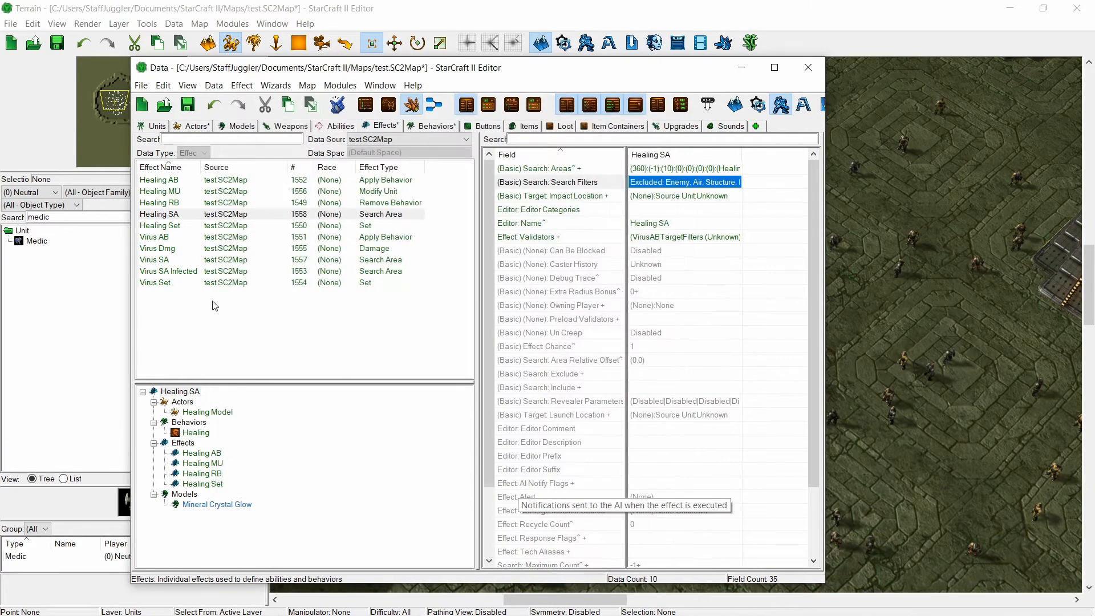
click(203, 227)
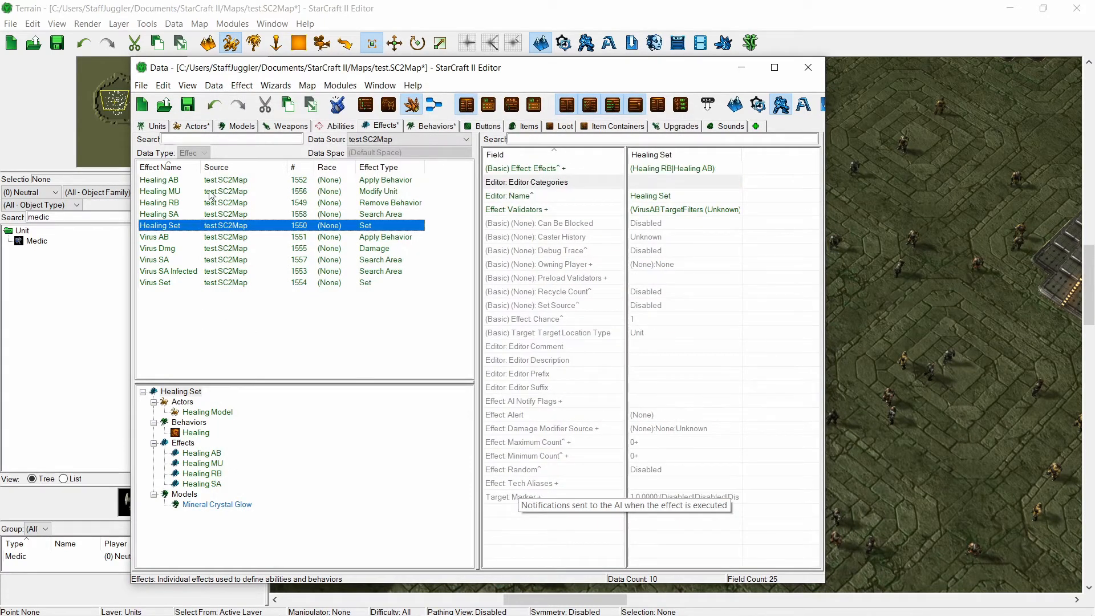
- Search the units of all data sources for "medic" and select the campaign Medic
click(206, 139)
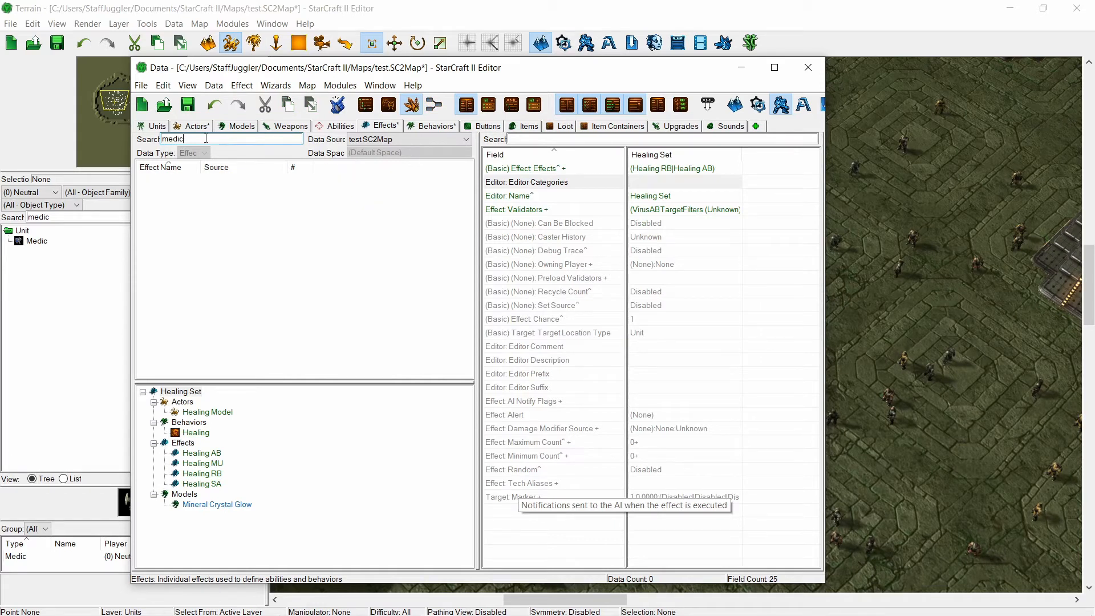
click(157, 126)
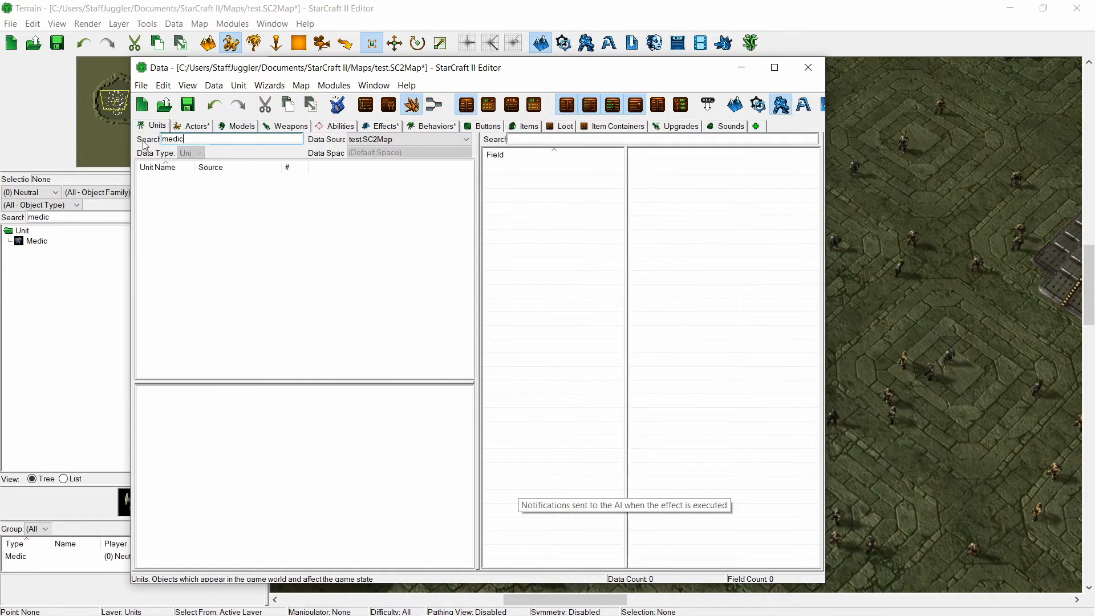
click(397, 143)
click(420, 151)
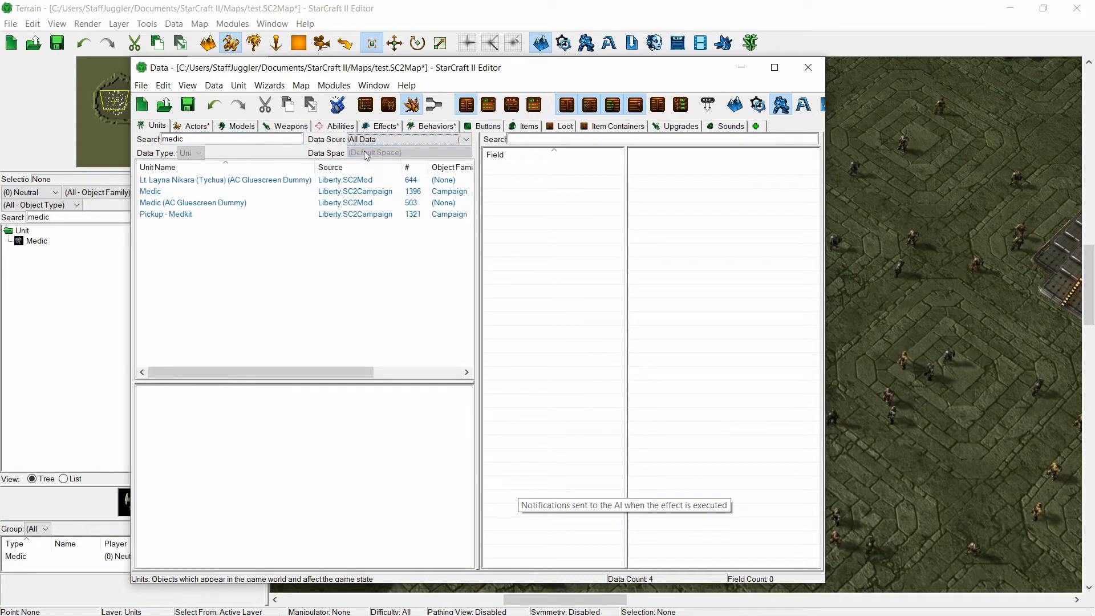
click(194, 193)
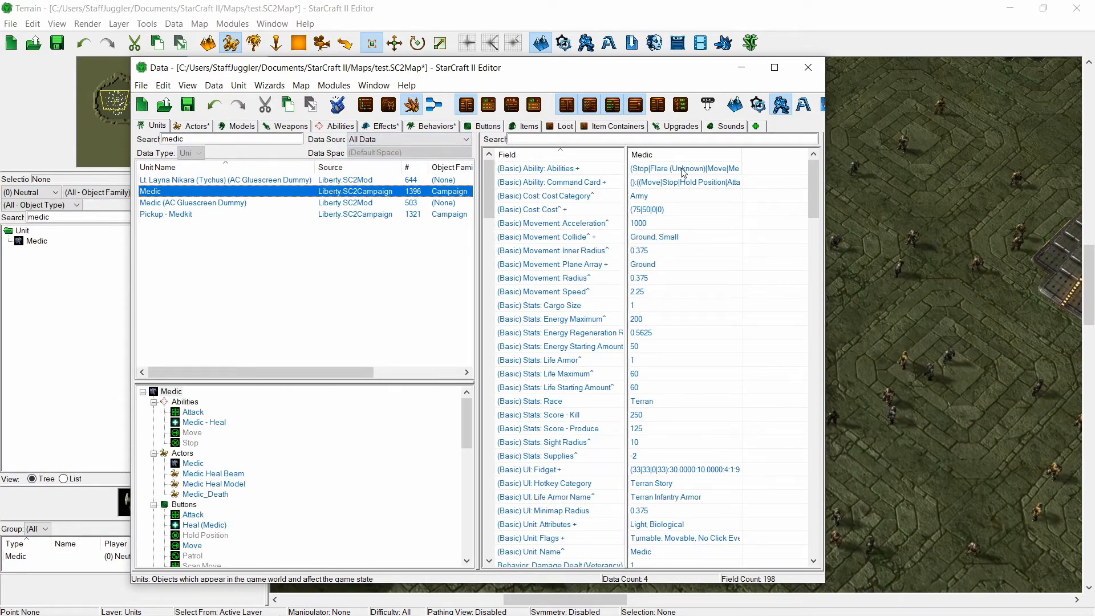
- Remove Heal and the other bottom-row button from the Medic's command card
double_click(680, 182)
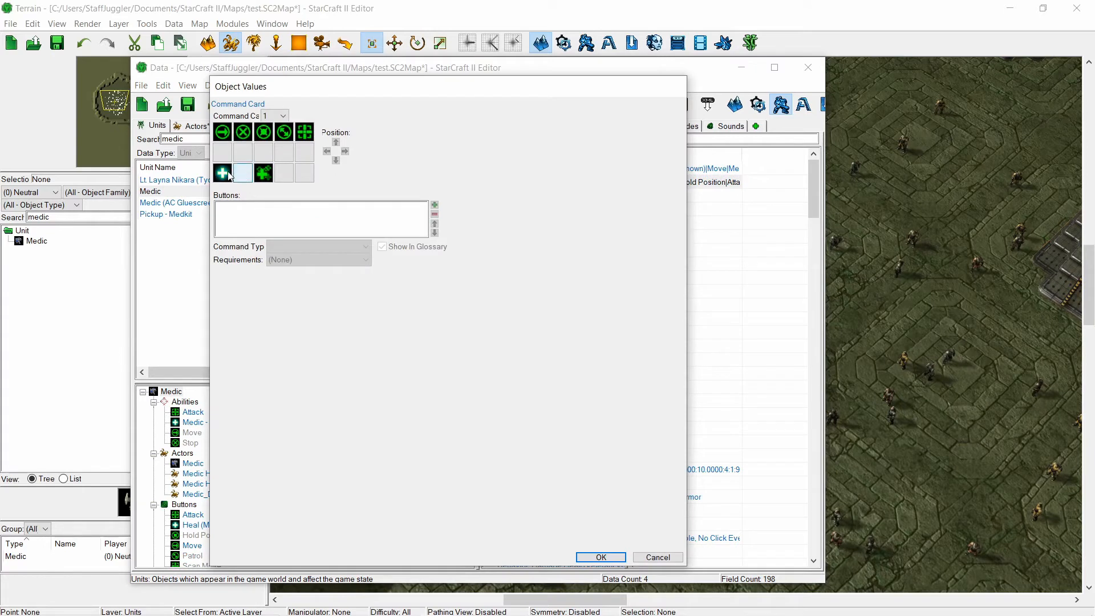
click(228, 174)
click(435, 214)
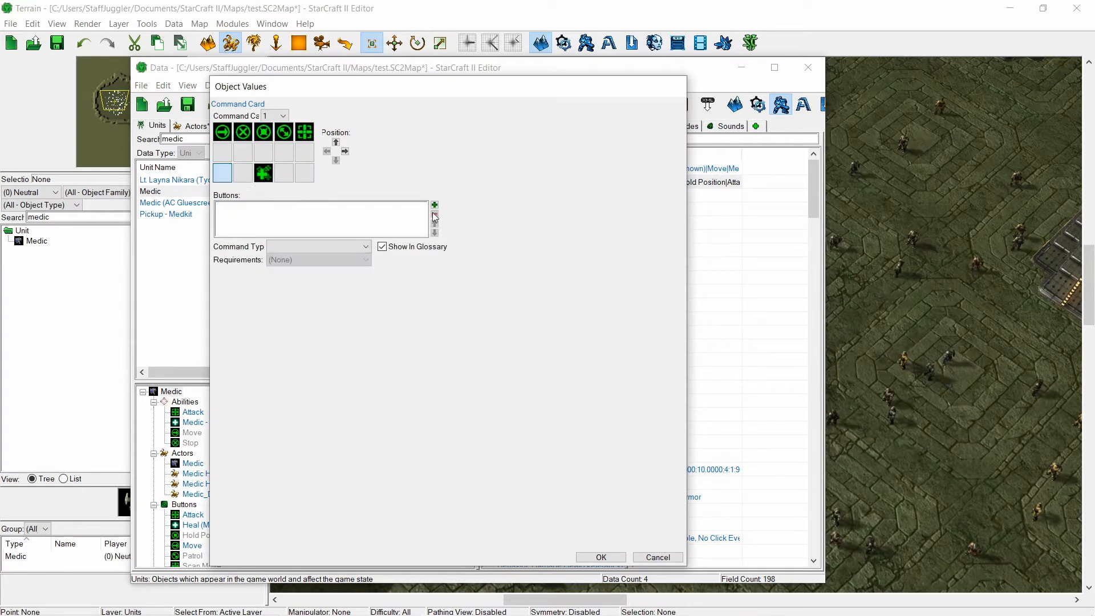
click(264, 173)
click(434, 214)
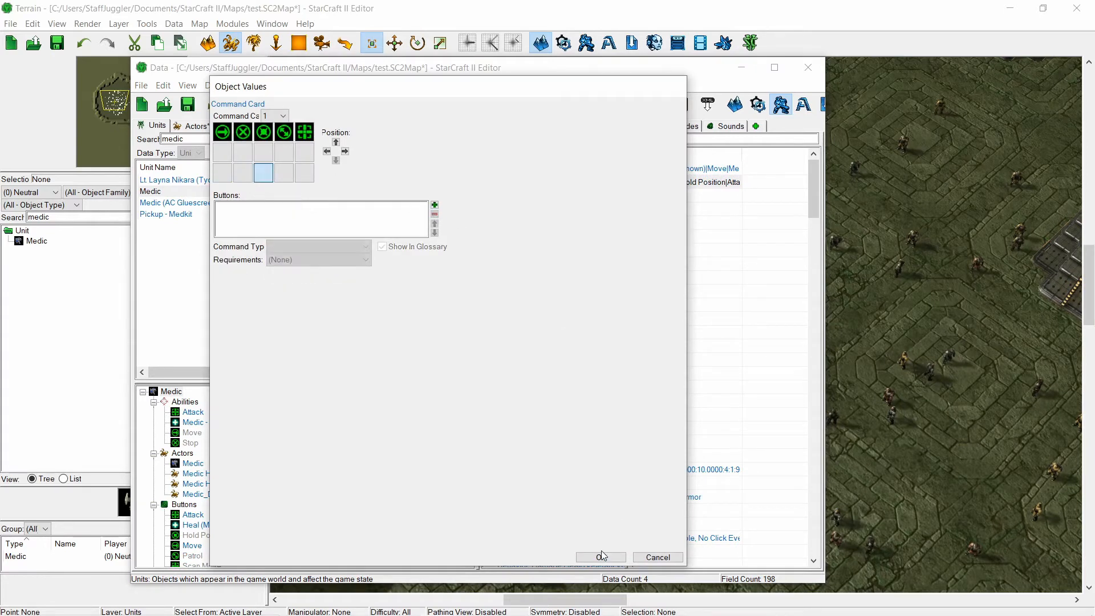
click(601, 557)
- Add the Healing (Source) behavior to the Medic's behaviors
click(574, 138)
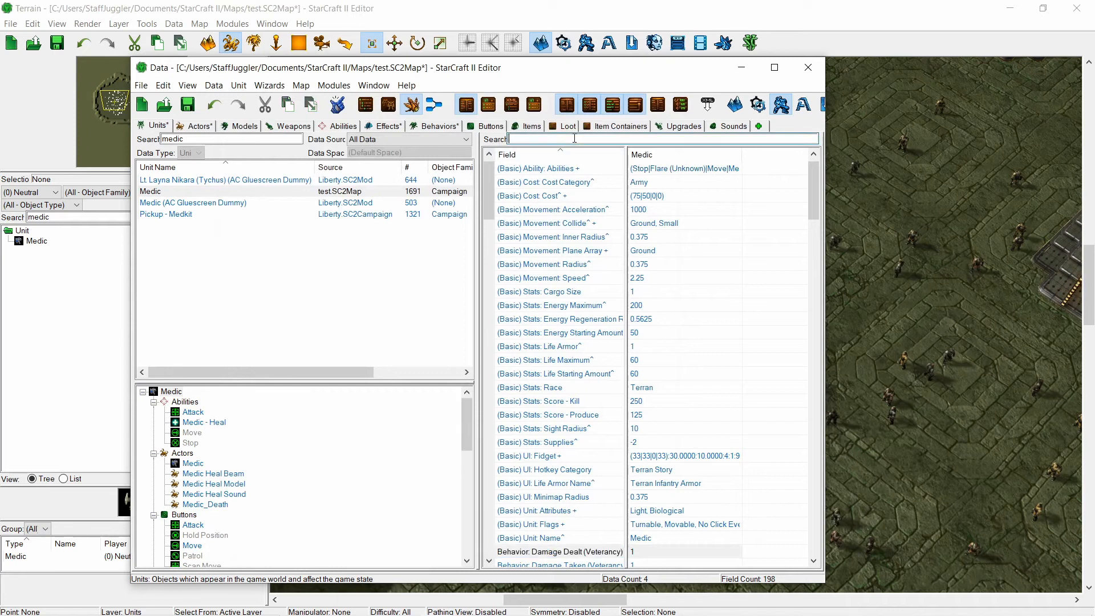
double_click(657, 170)
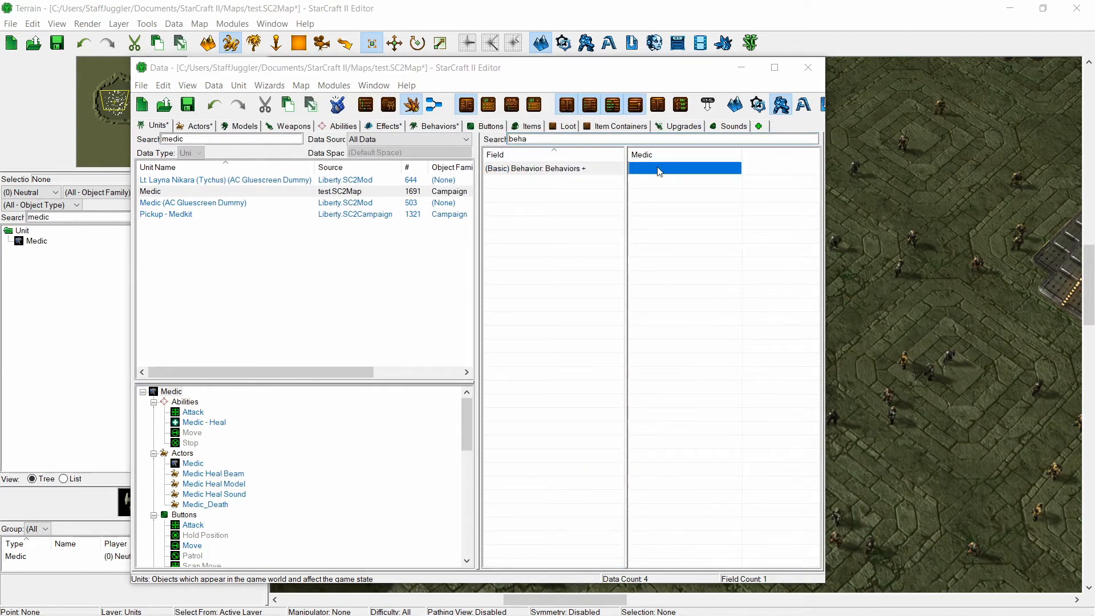
click(680, 116)
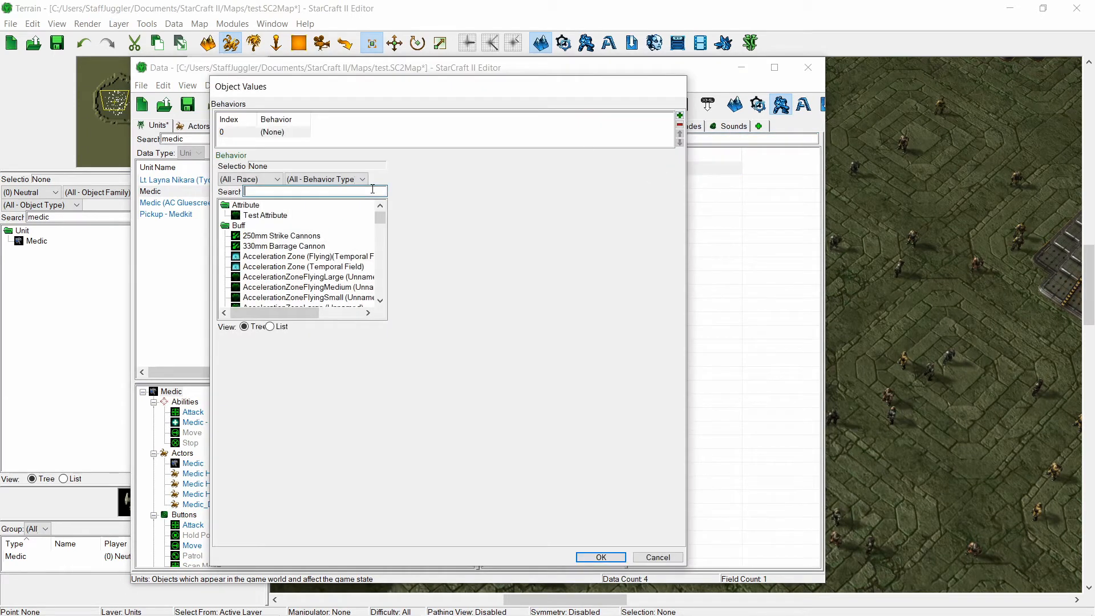
text(heali)
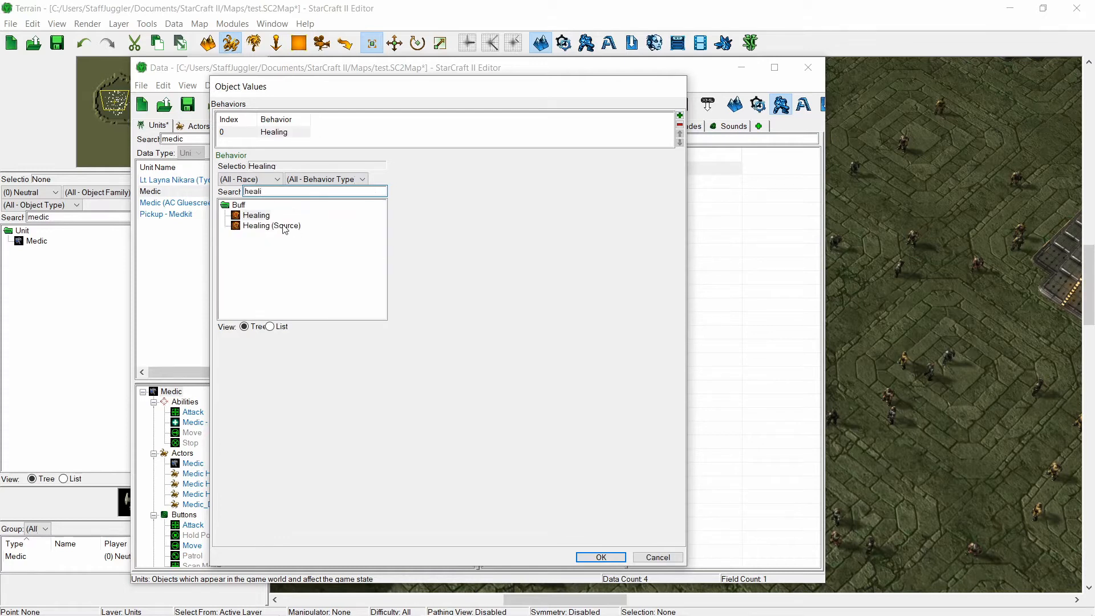
click(291, 226)
click(611, 560)
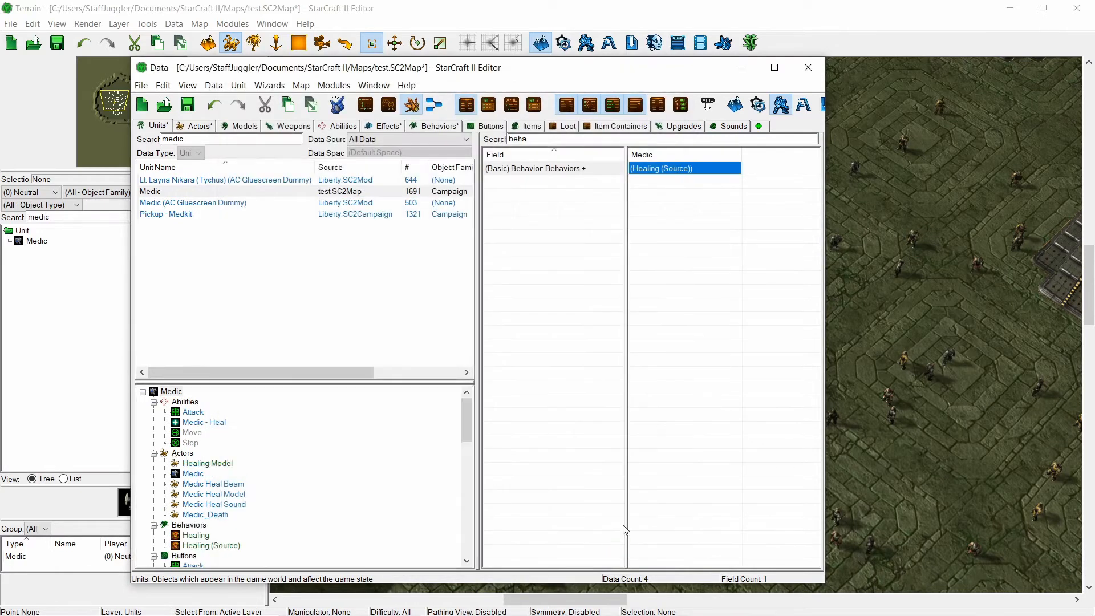
- Change the icon of the Healing (Source) behavior to a Terran heal texture found by searching the image files for "heal"
scroll(218, 496, down, 4)
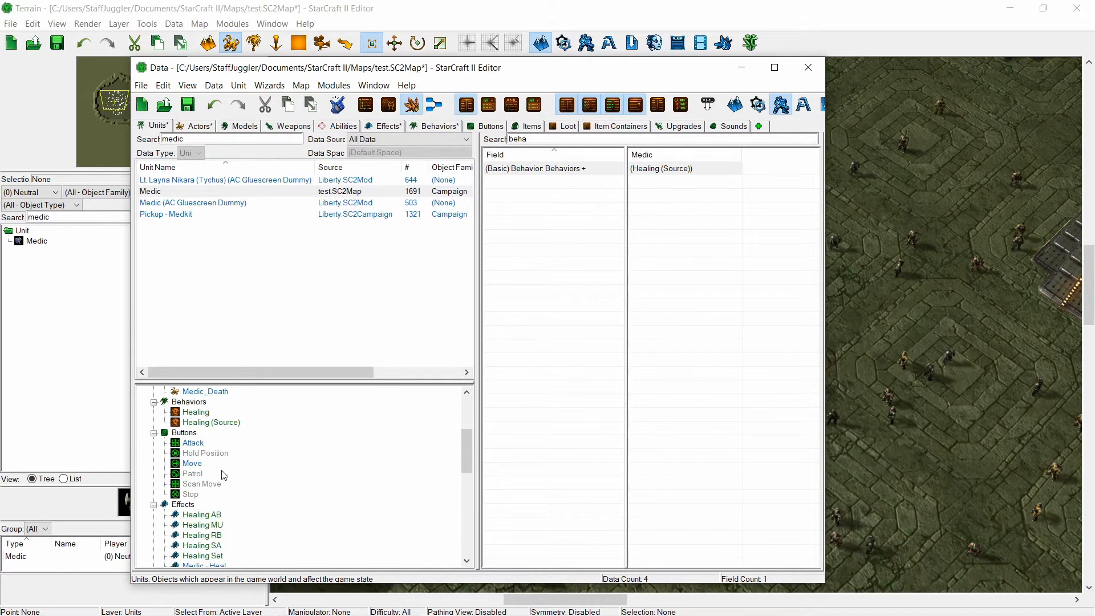
click(204, 424)
drag(549, 140, 488, 139)
key(BackSpace)
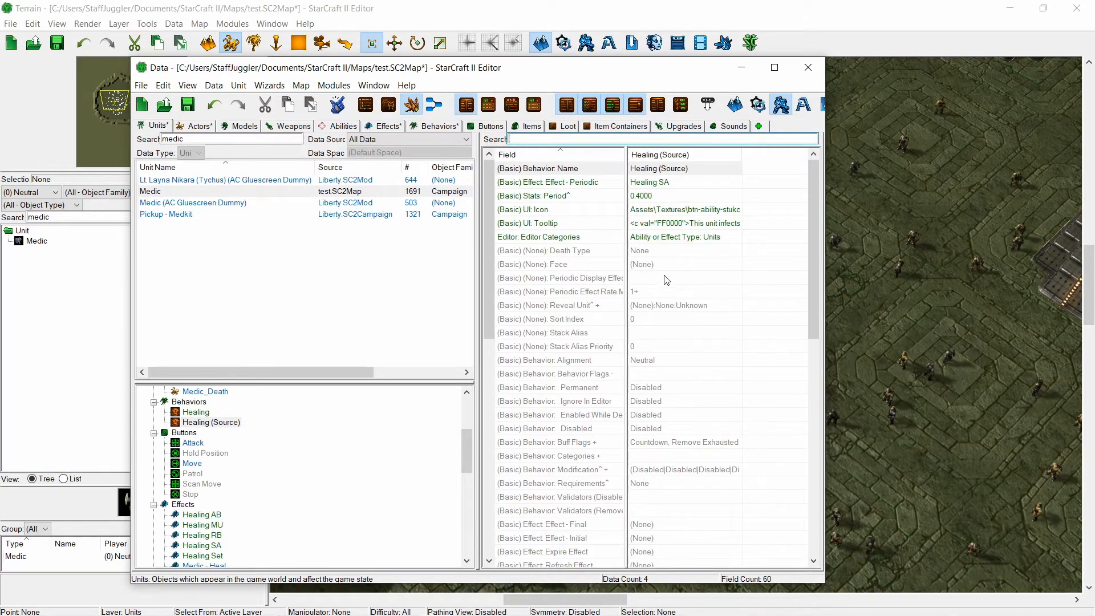
double_click(691, 212)
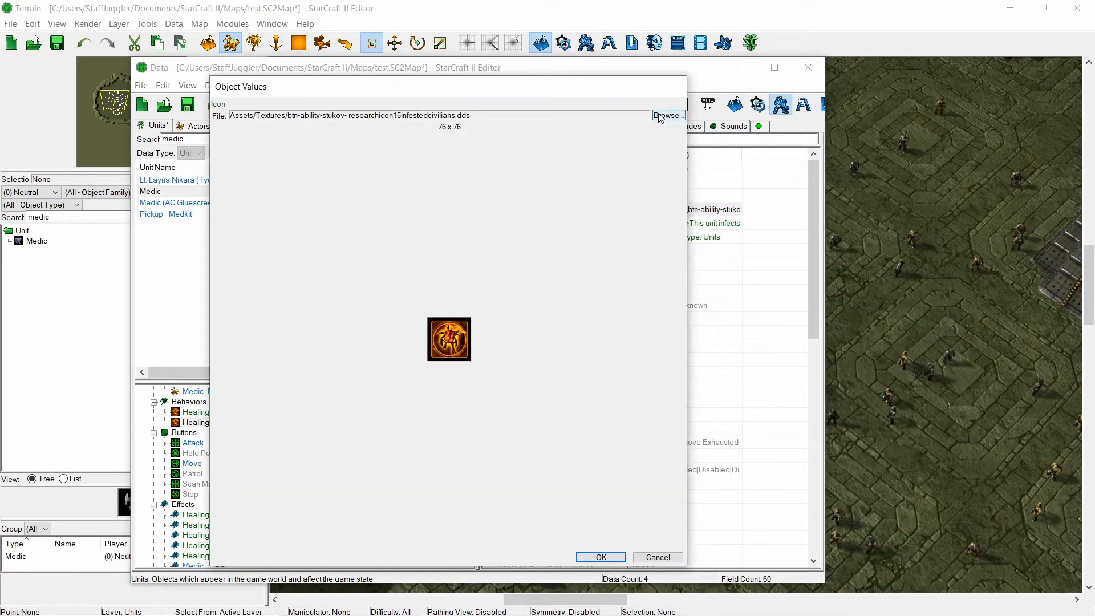
click(658, 116)
text(heal)
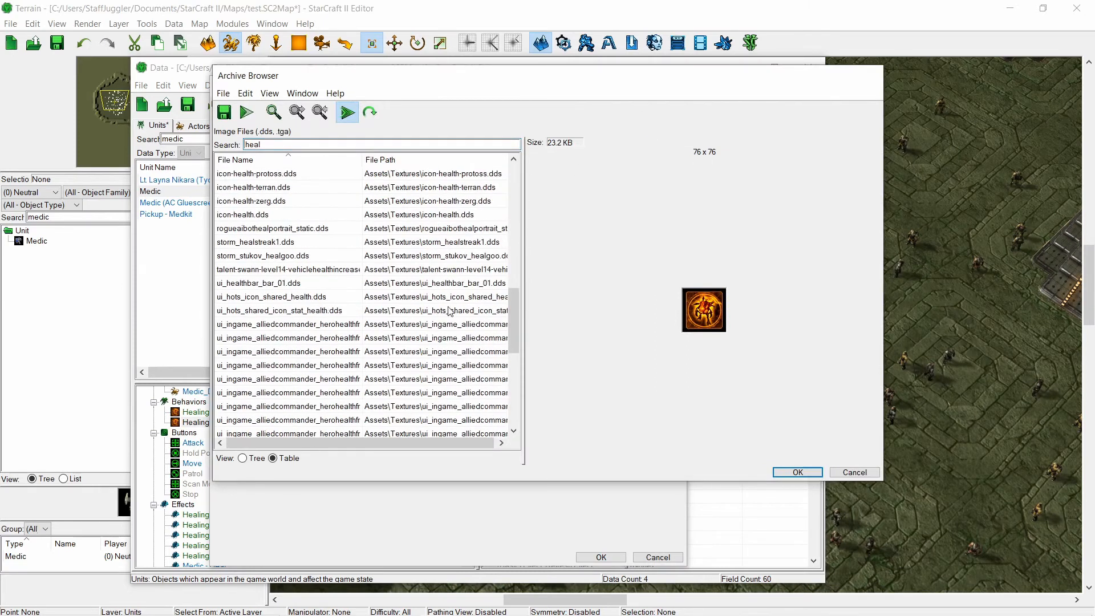
drag(513, 320, 513, 197)
click(311, 311)
click(311, 324)
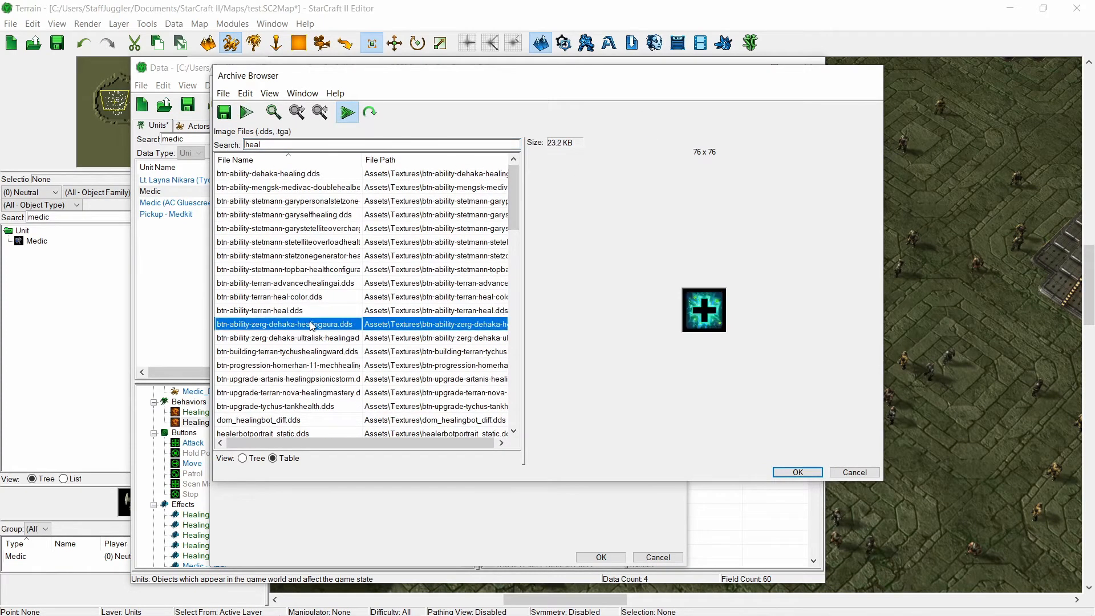
drag(385, 339, 384, 293)
click(797, 472)
click(602, 558)
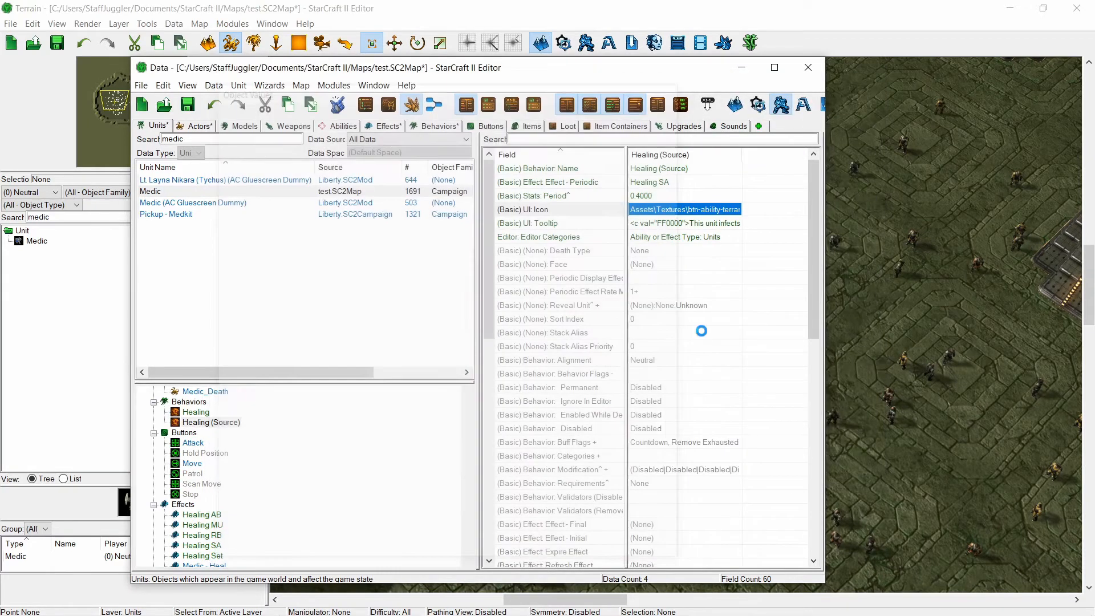
- Give the Healing behavior the same Terran heal icon and go back to the Medic unit's fields
click(197, 412)
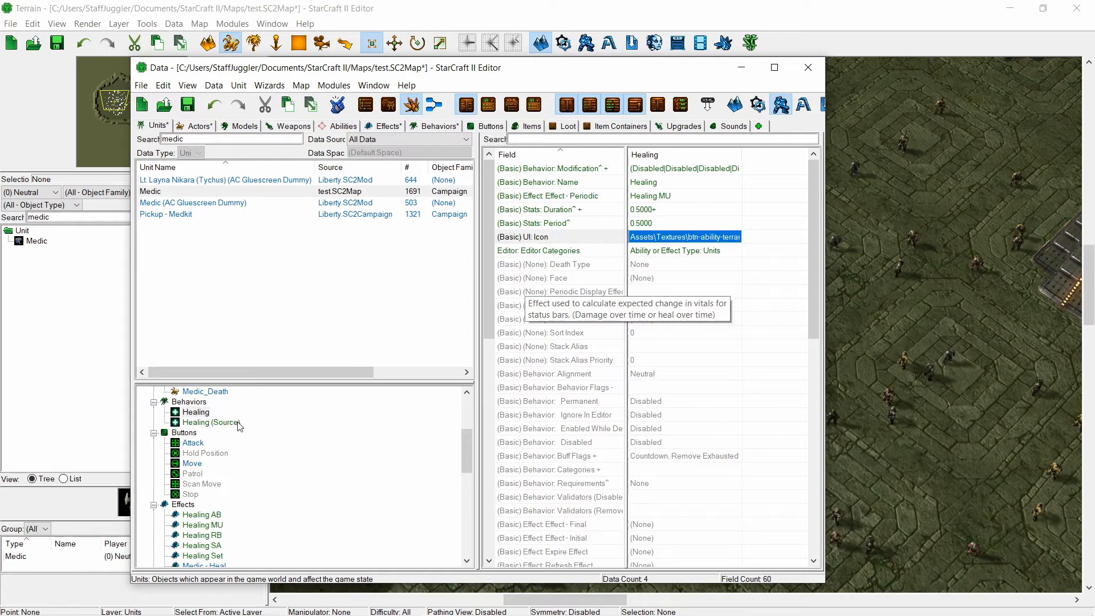
scroll(218, 422, up, 4)
click(174, 392)
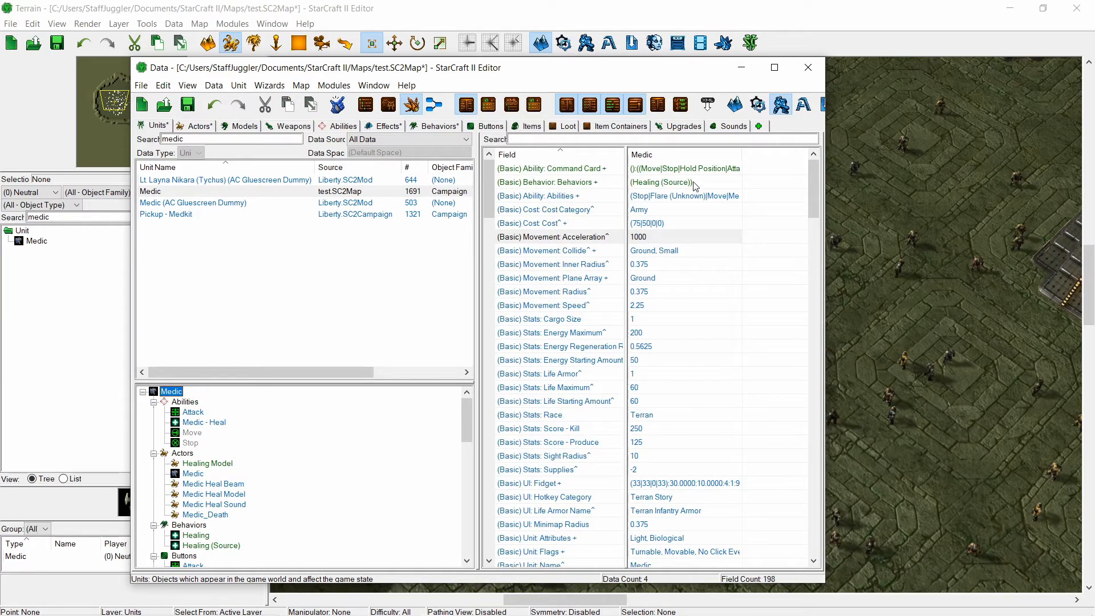
- Set the Medic's movement speed to 0
click(595, 140)
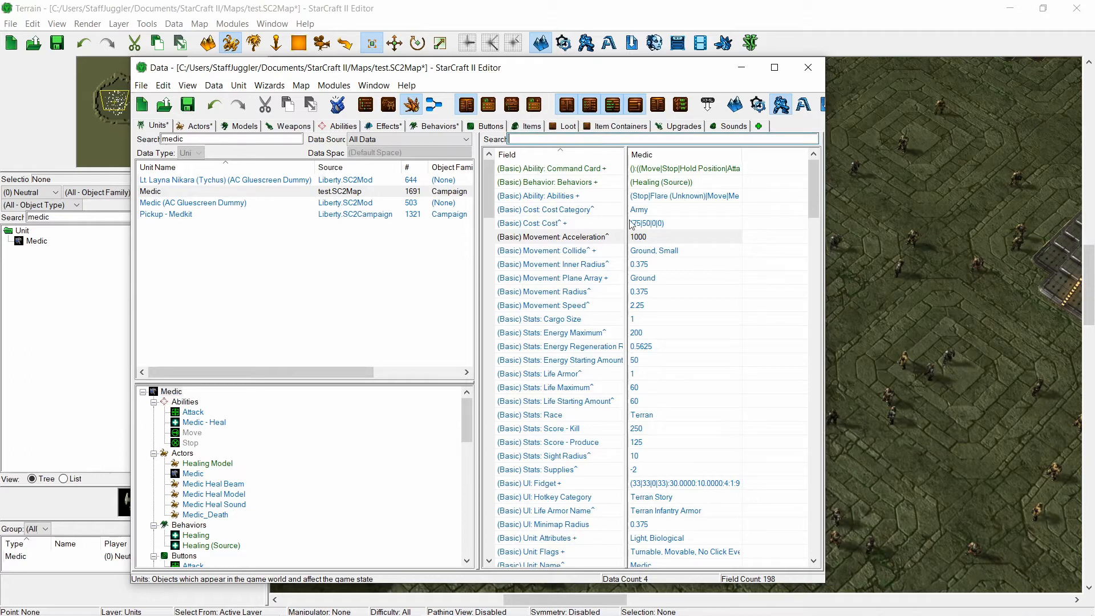
double_click(667, 304)
text(5)
key(Return)
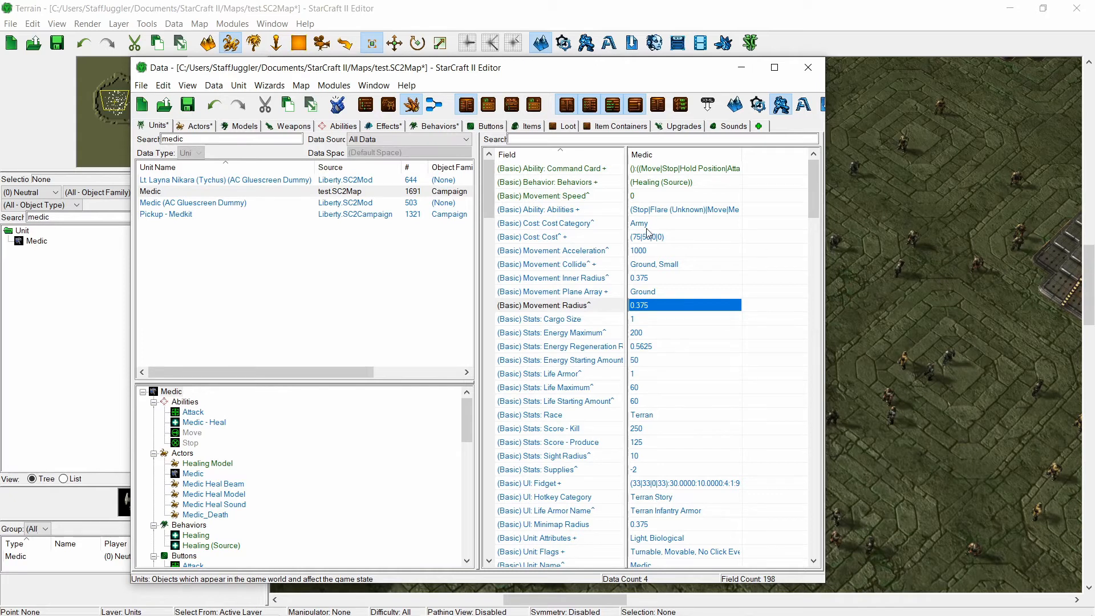
- Remove the Medic - Heal ability from the Medic's abilities
double_click(688, 210)
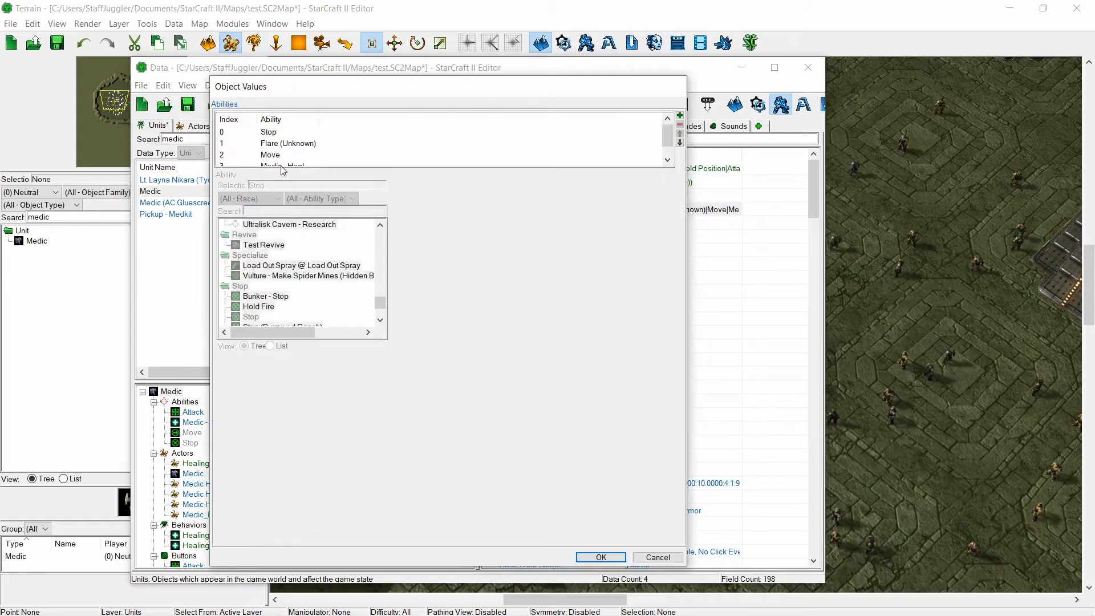
click(282, 155)
click(680, 124)
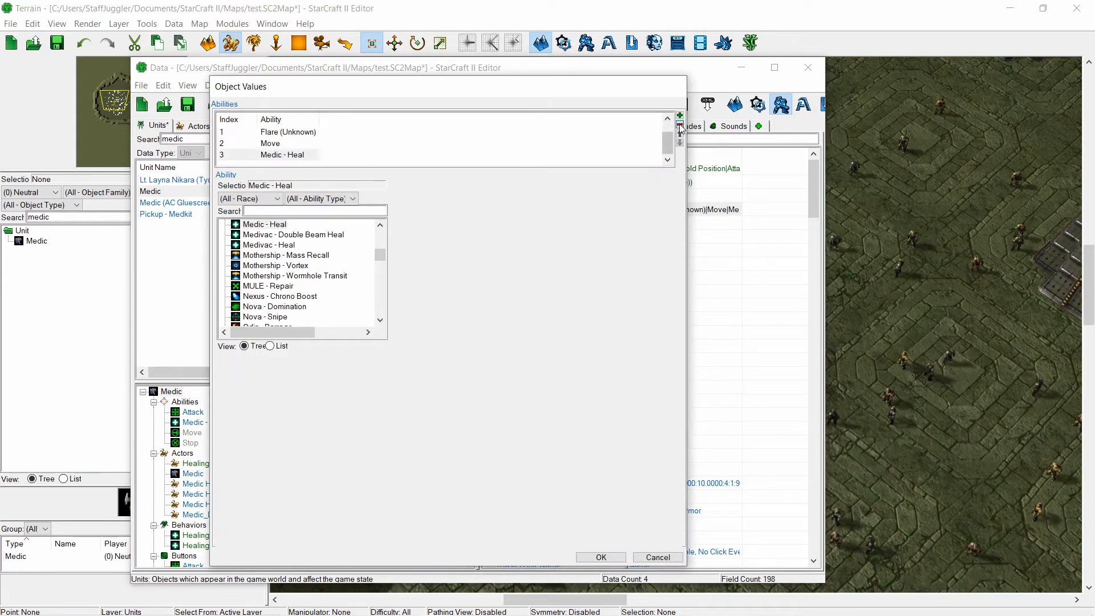
scroll(308, 139, down, 1)
scroll(296, 138, up, 1)
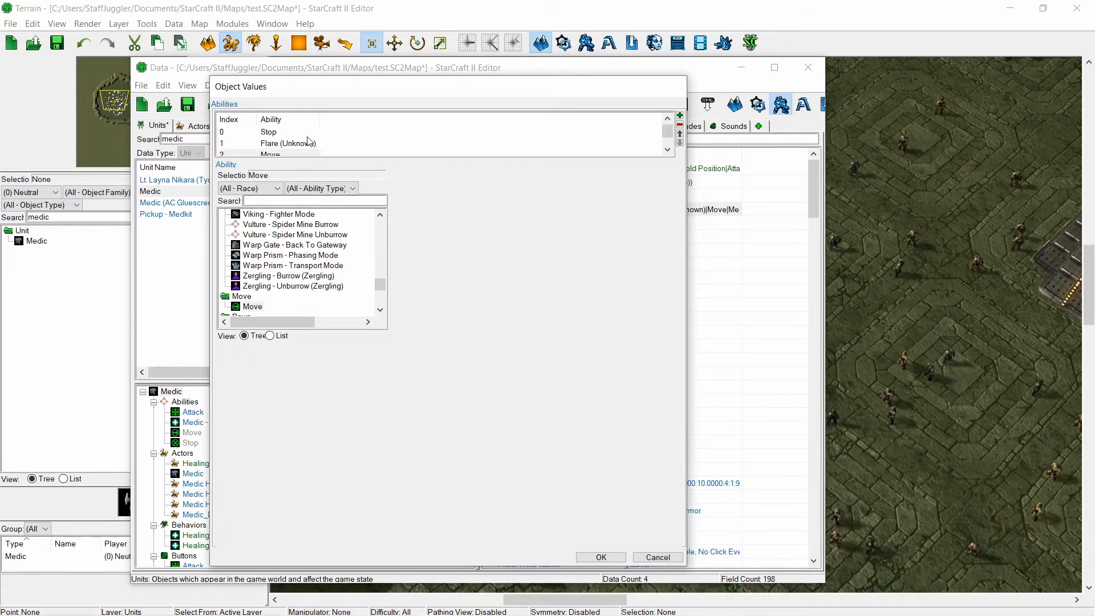
click(601, 557)
- Return from the data editor to the terrain and select a hostile male Civilian between the two domed towers
drag(816, 189, 813, 228)
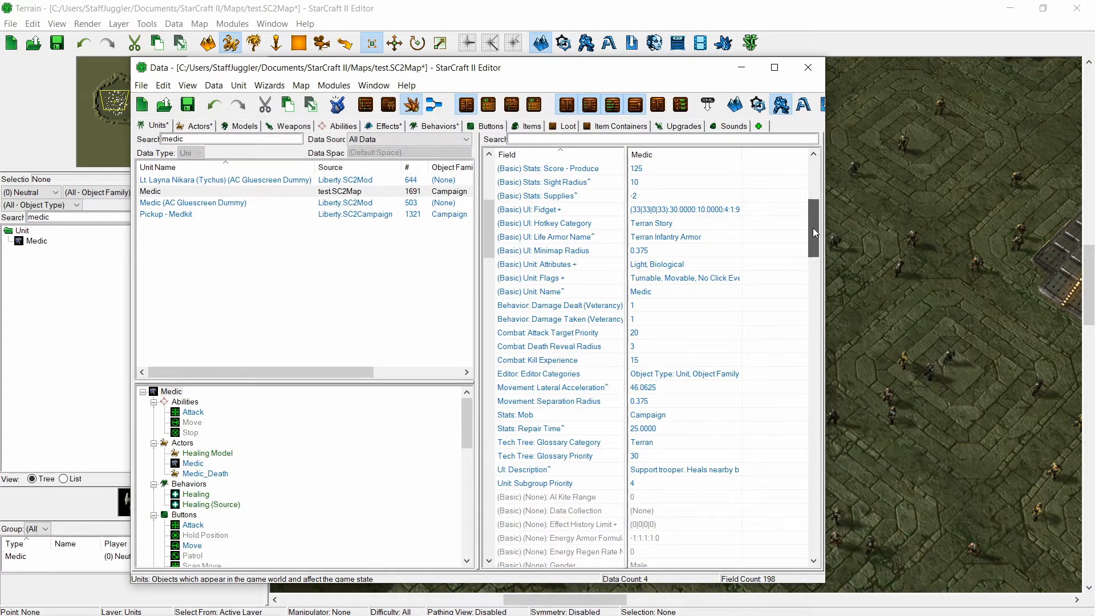
drag(813, 228, 819, 177)
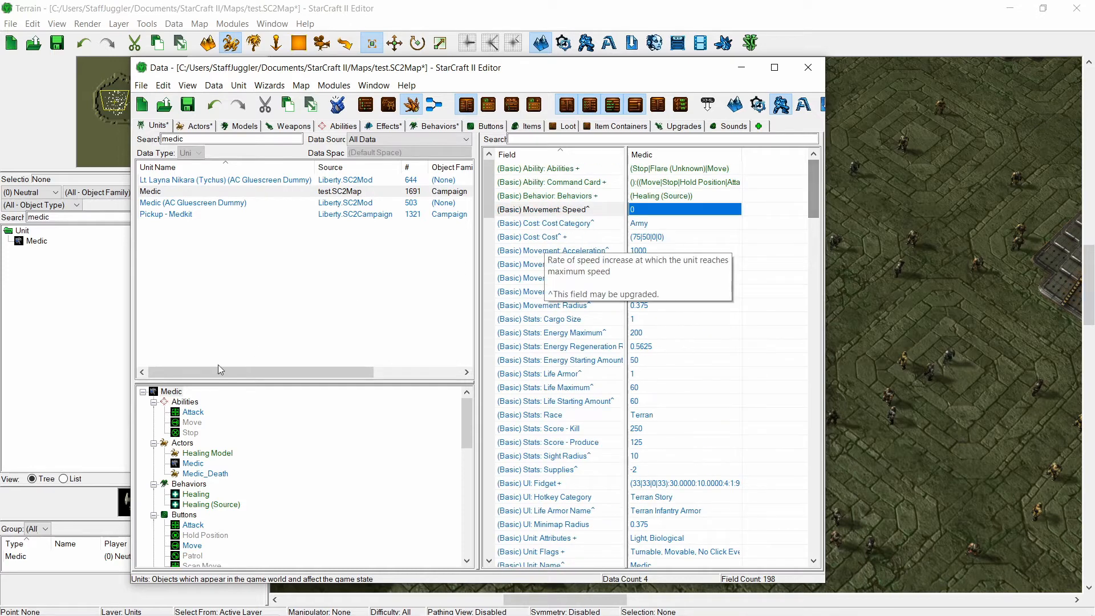
click(741, 67)
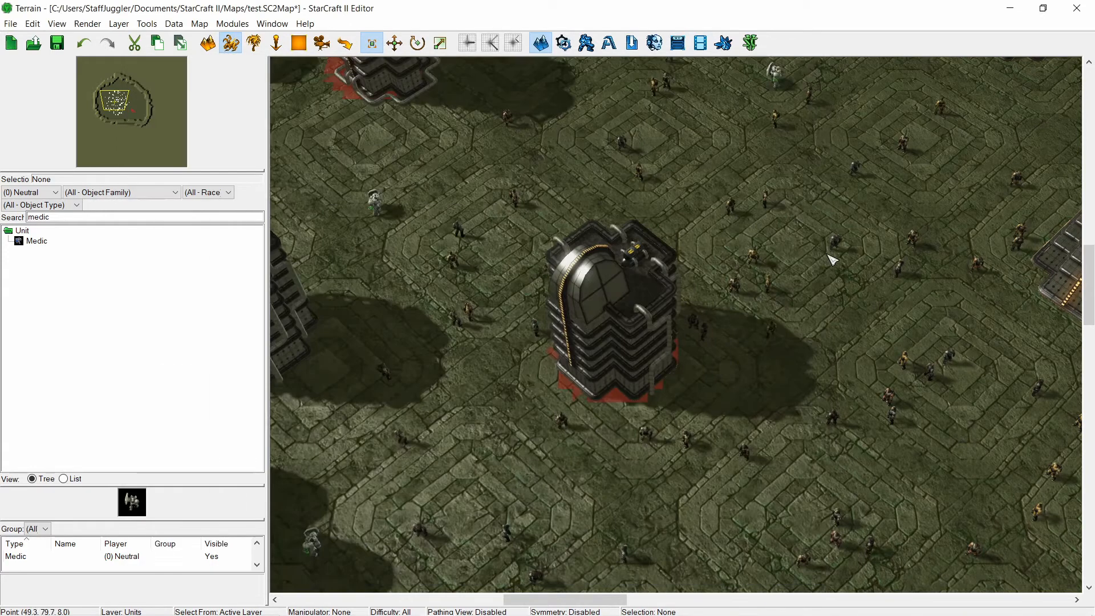
right_drag(856, 308, 501, 292)
click(428, 67)
click(504, 282)
right_drag(878, 445, 525, 281)
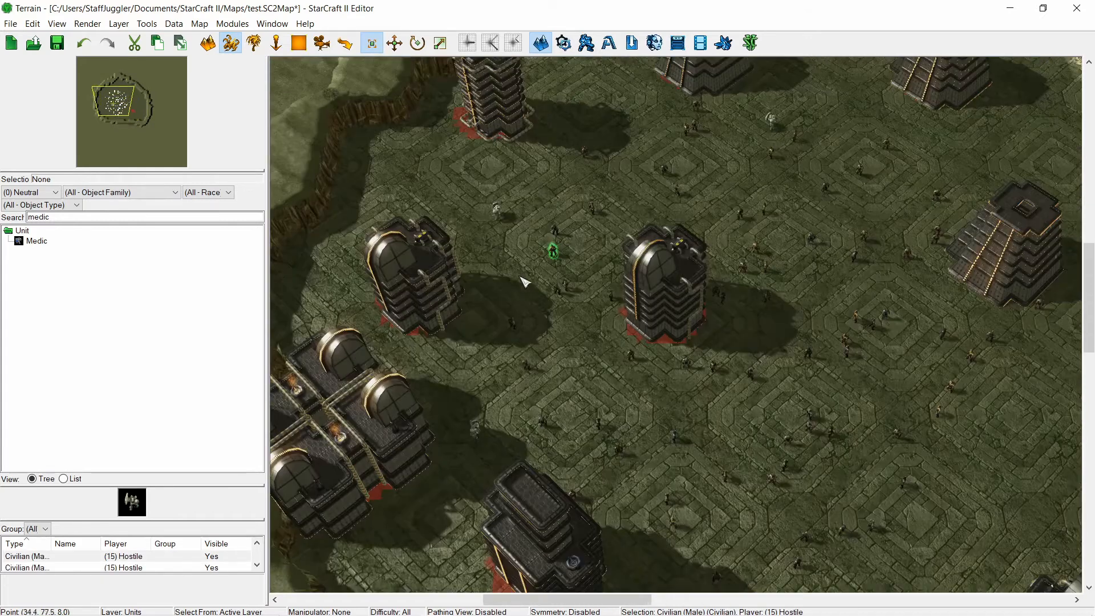
- Select the three Medics around the towers and assign them to player 15, Hostile
click(497, 211)
shift+click(475, 430)
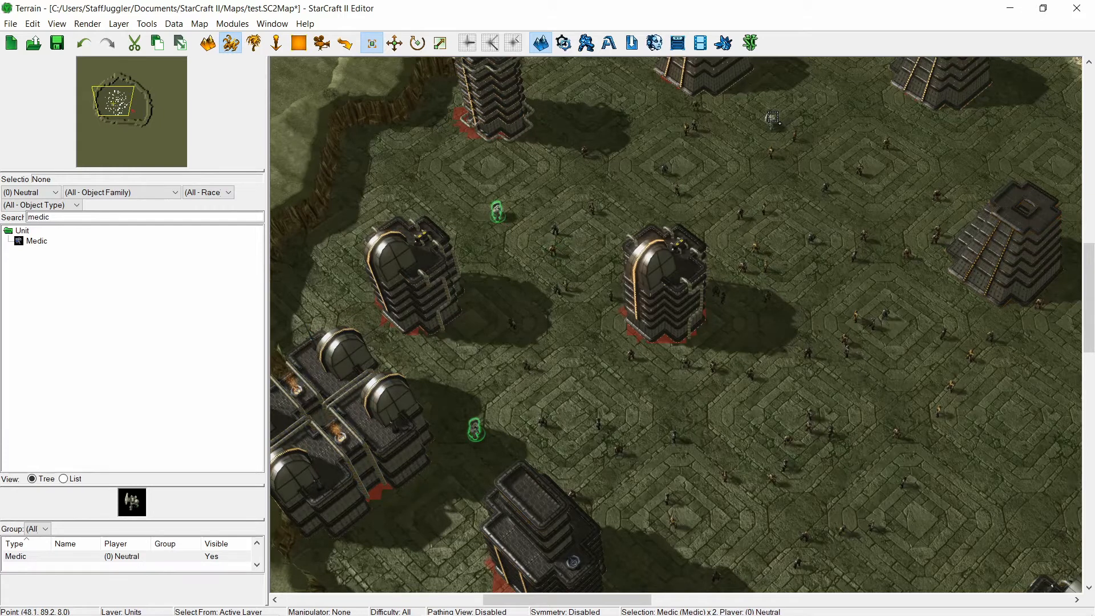
shift+click(772, 117)
key(Return)
click(210, 183)
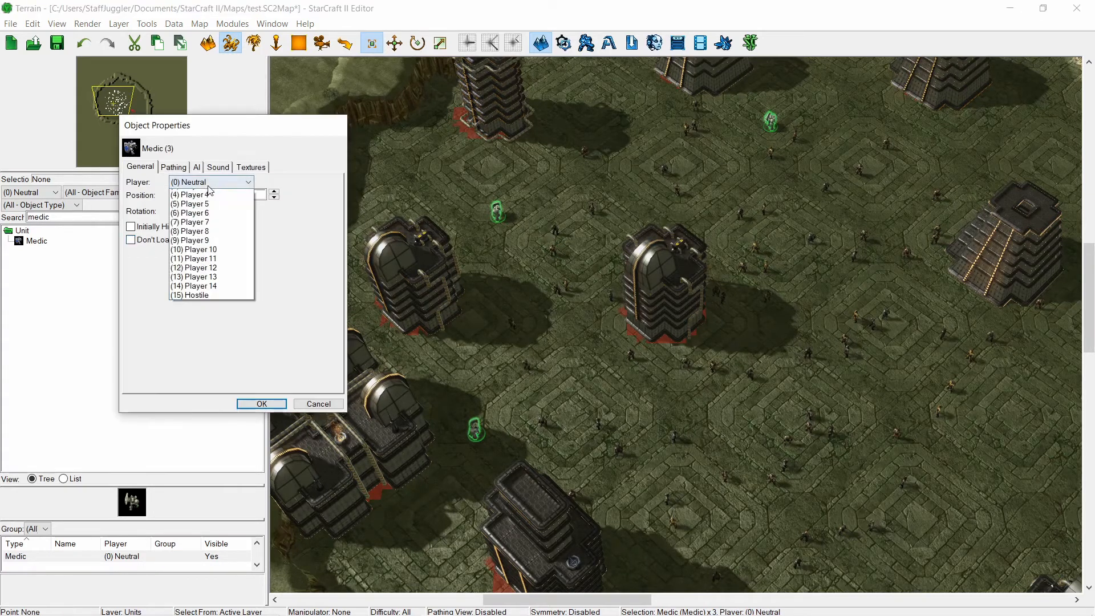
click(214, 331)
key(Return)
- Move the group of seven Infested Terrans away from the civilians, to the open ground beside the twin-domed building near the eastern cliff
right_drag(531, 285, 666, 339)
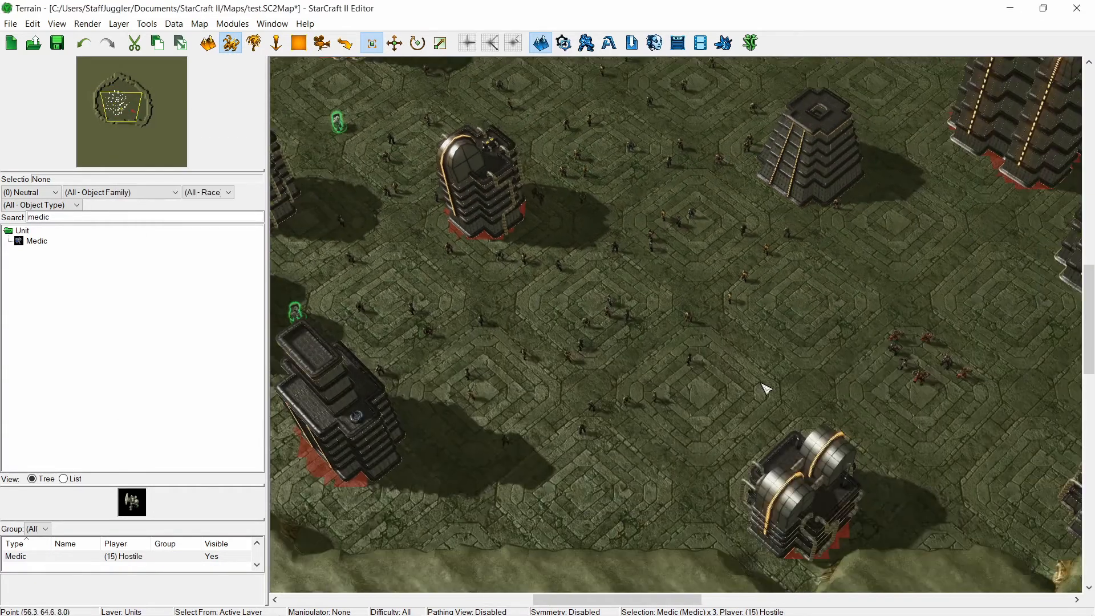
click(770, 388)
right_drag(798, 392, 412, 199)
scroll(570, 285, up, 3)
drag(732, 367, 561, 235)
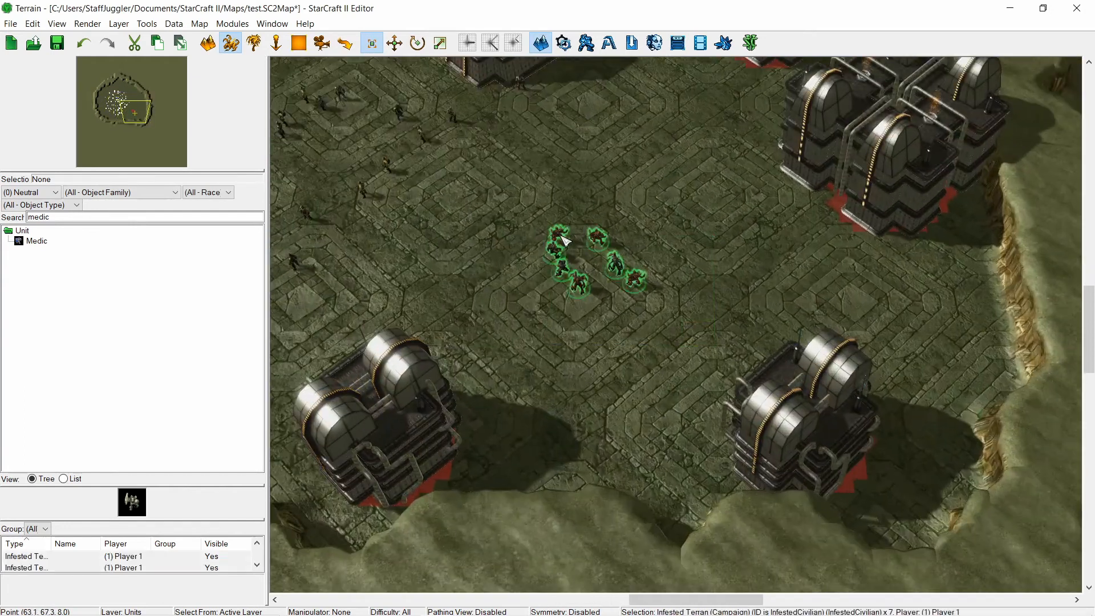
drag(617, 257, 808, 286)
click(701, 240)
right_drag(687, 233, 558, 220)
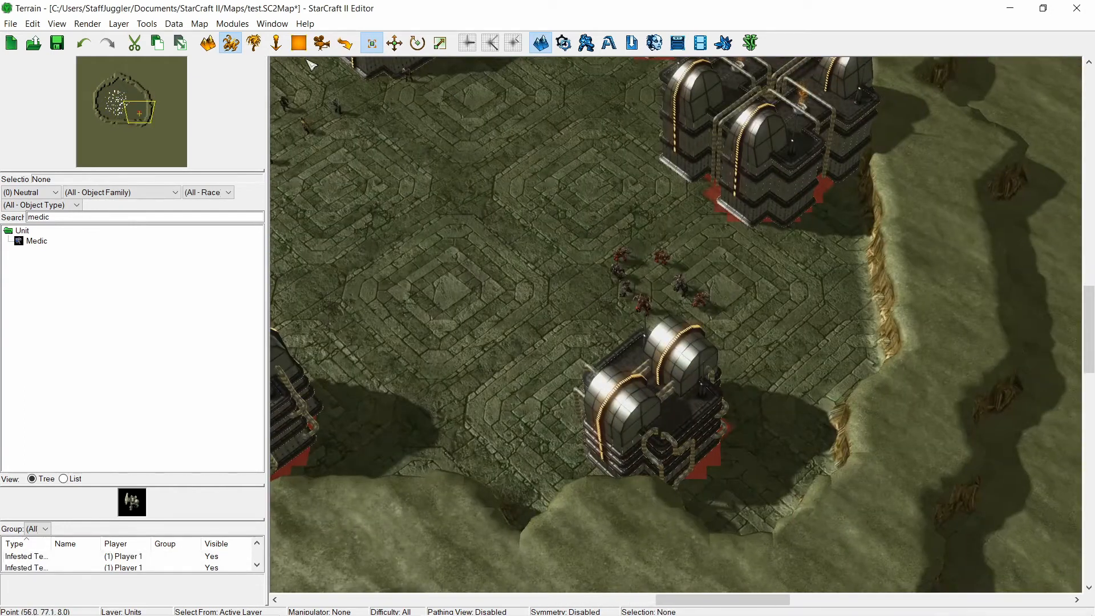
- Create a camera from the current view and position its target over the Infested Terrans
click(322, 44)
right_drag(451, 143, 489, 232)
scroll(459, 218, up, 2)
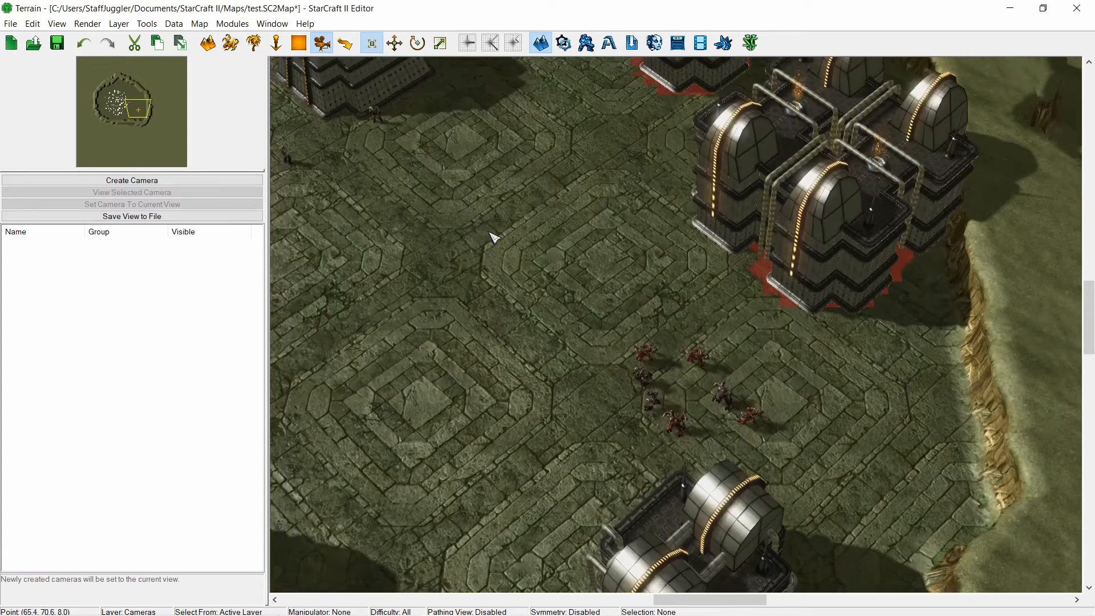
click(175, 179)
right_drag(465, 299, 432, 203)
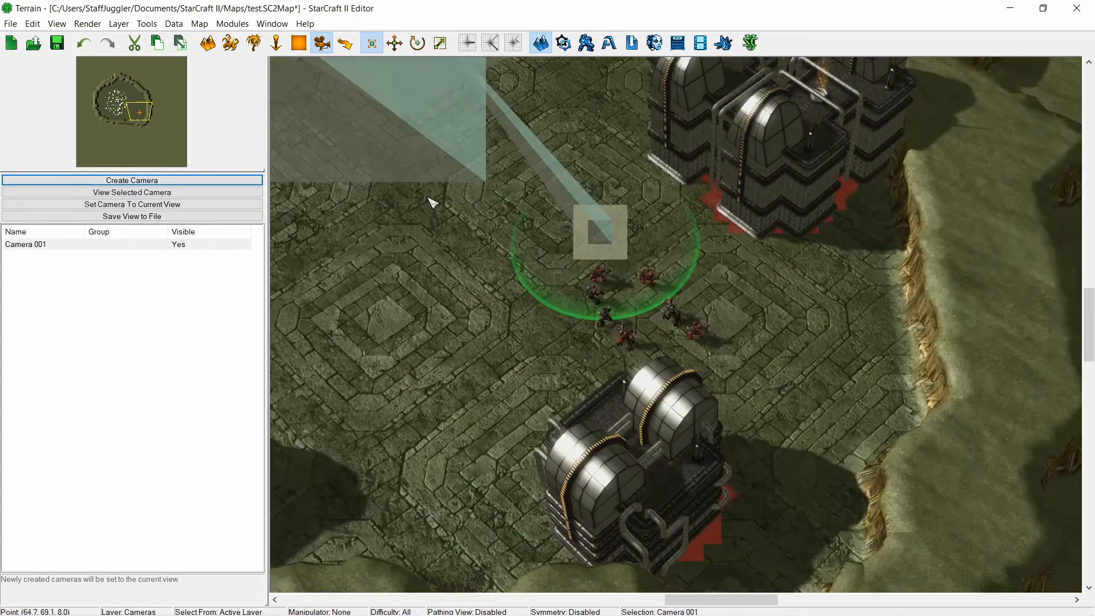
drag(594, 222, 614, 266)
- Switch to the trigger editor and create a new trigger named Initilization
click(563, 43)
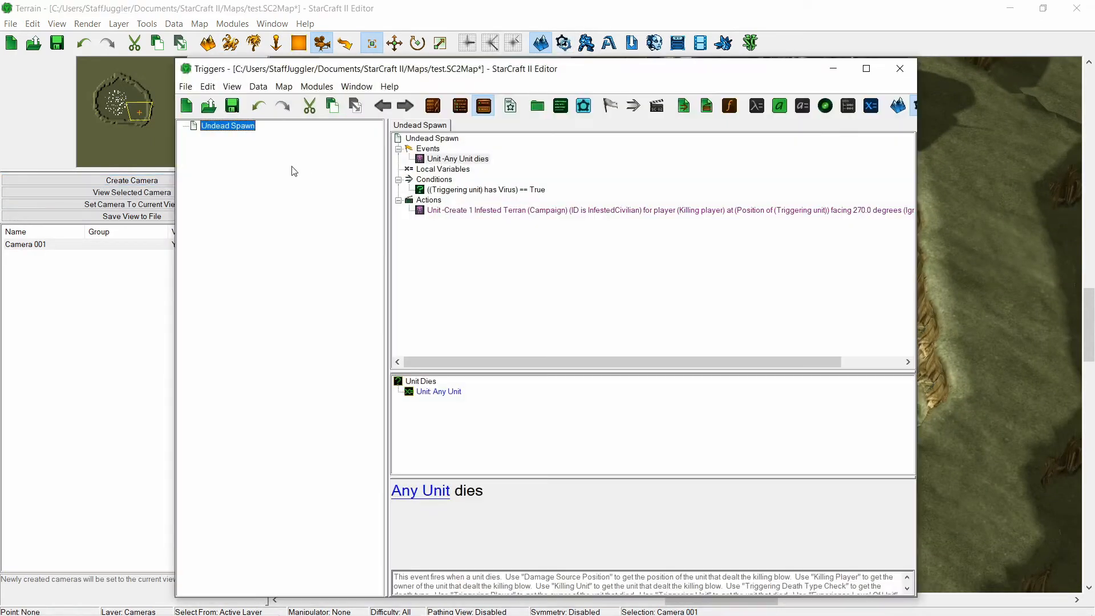
right_click(276, 175)
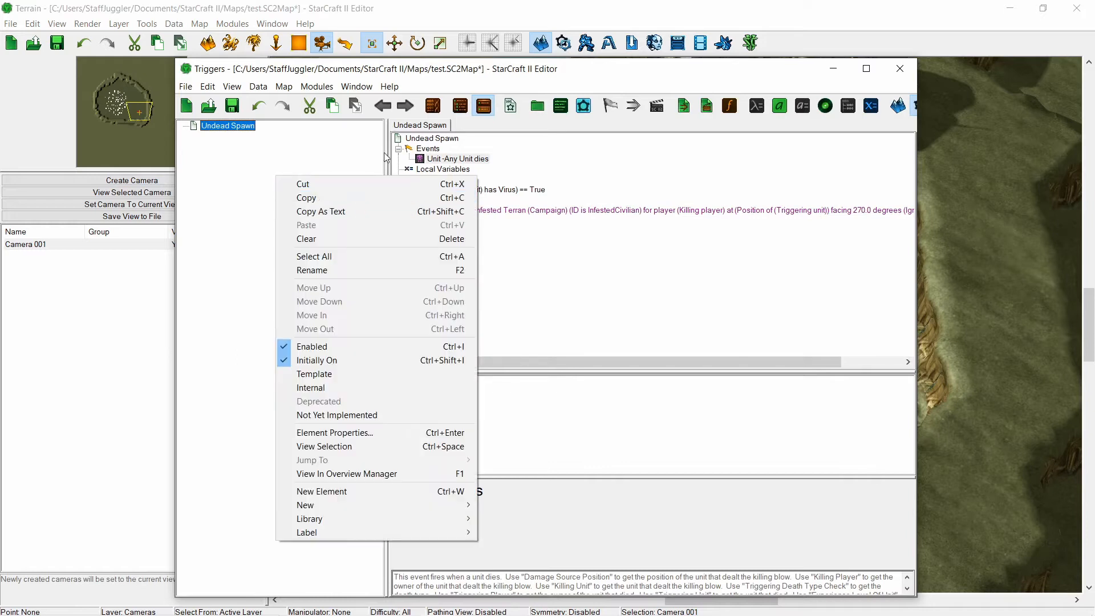
click(352, 154)
click(584, 106)
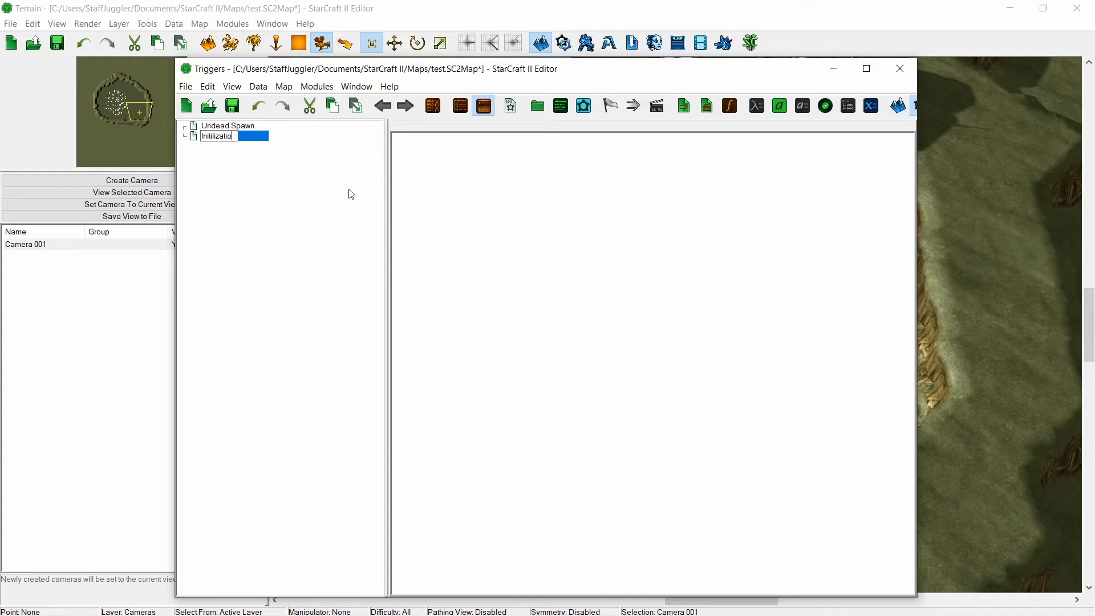
key(Return)
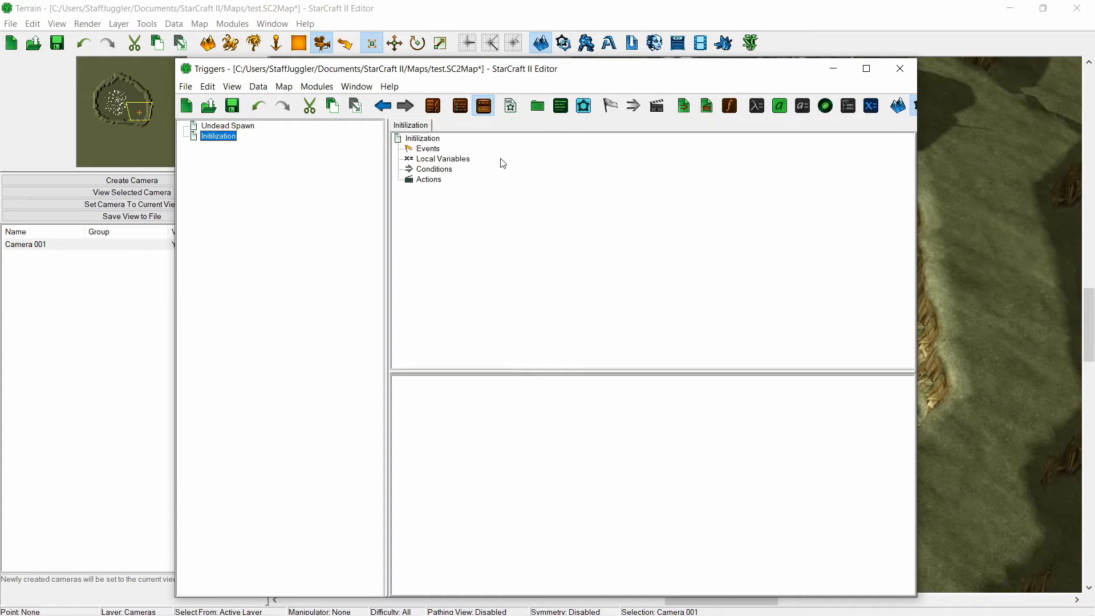
- Add a Map Initialization event to the Initilization trigger
right_click(428, 154)
click(540, 423)
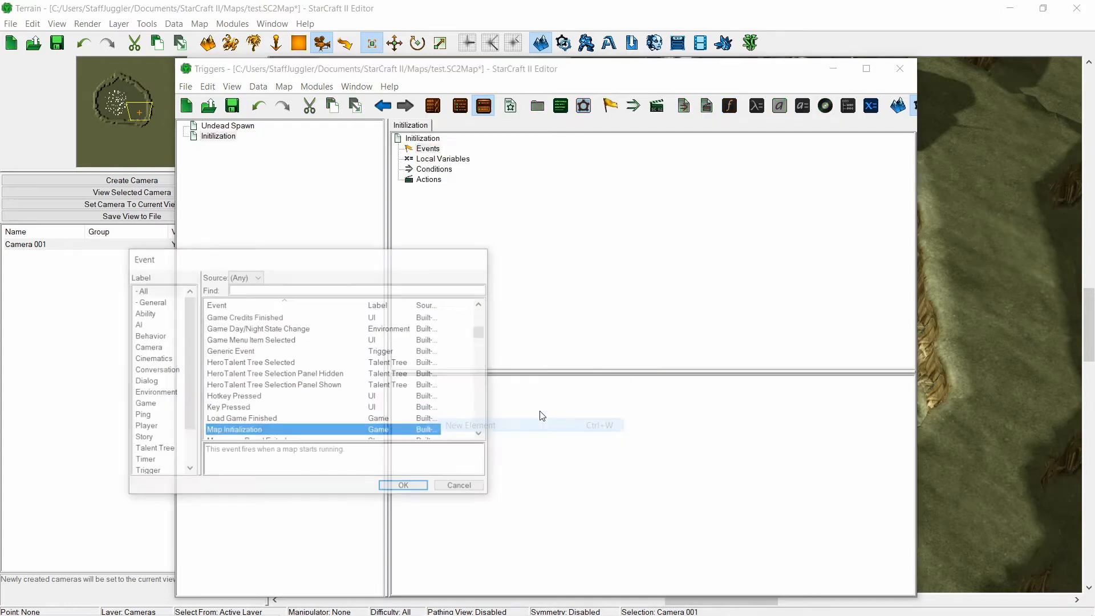
click(381, 288)
text(map init)
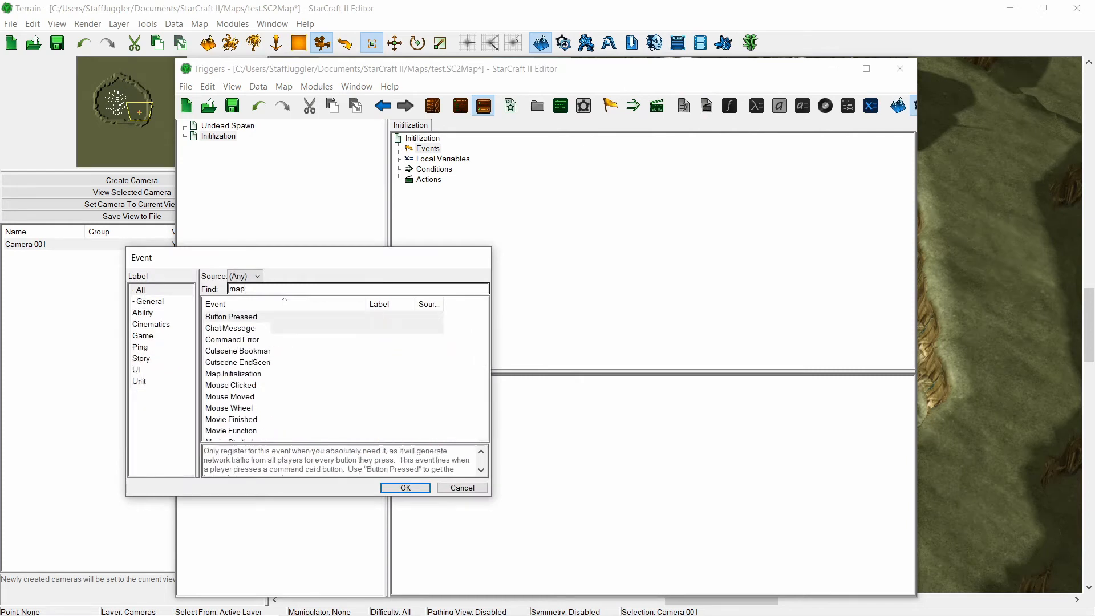
key(Return)
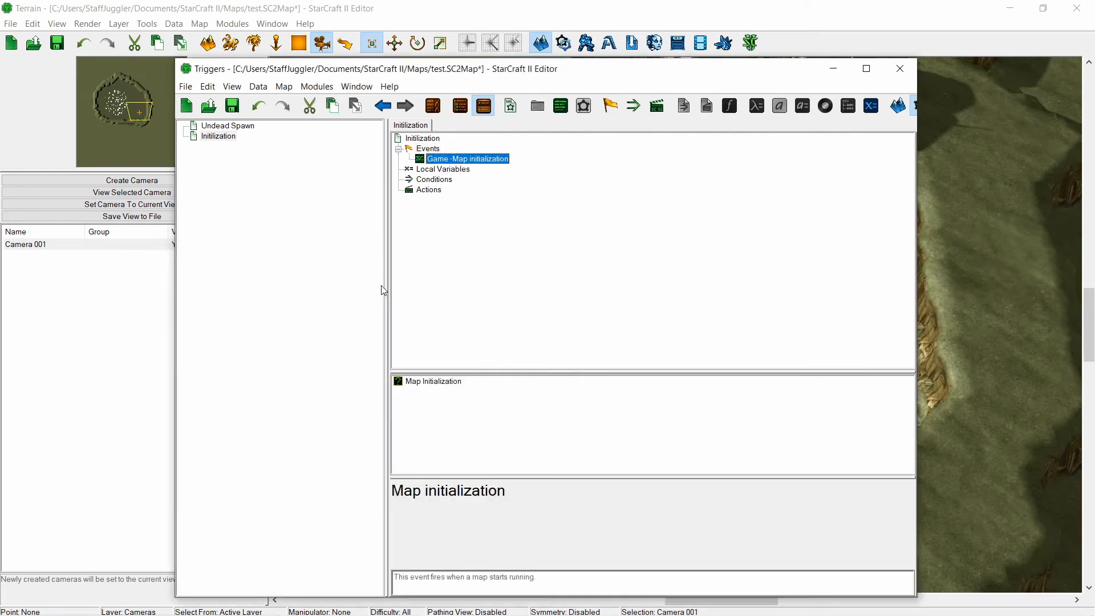
- Add an Apply Camera Object action to the Initilization trigger
right_click(432, 191)
click(557, 461)
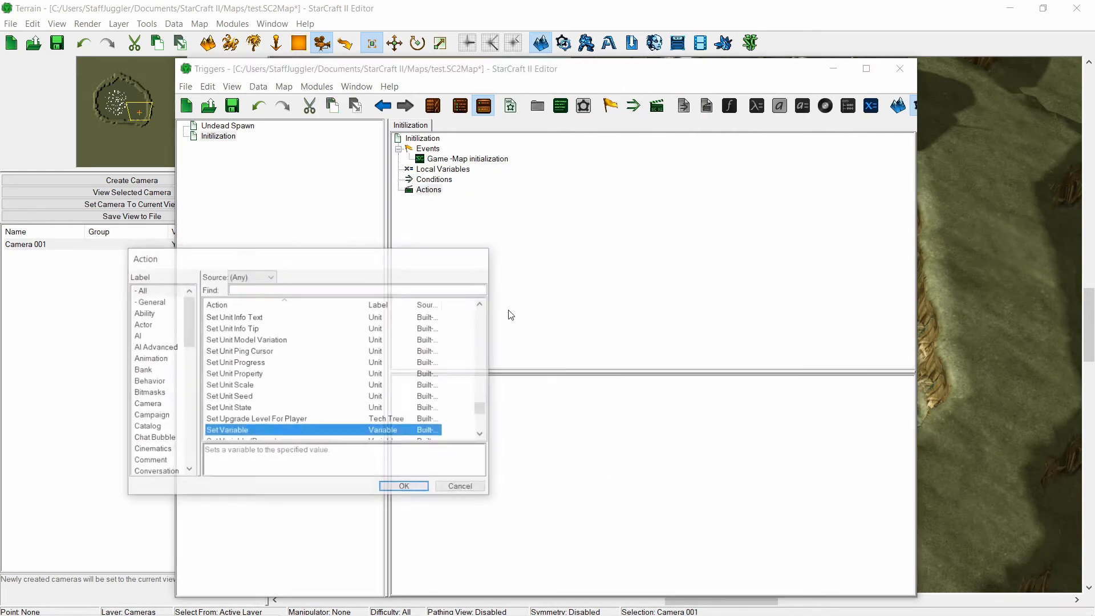
click(461, 289)
text(apply came)
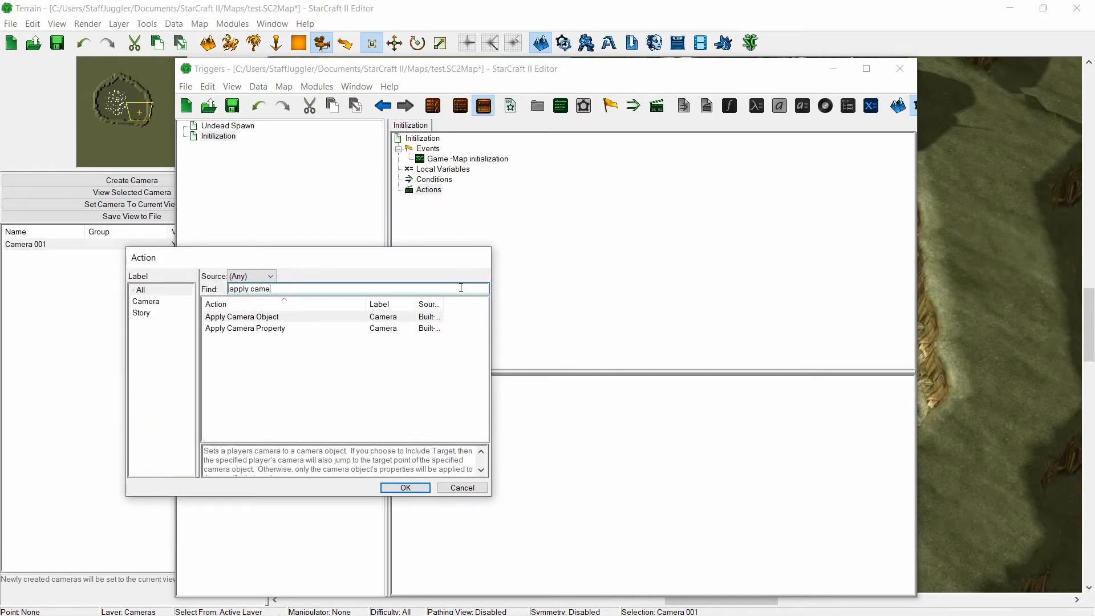
key(Return)
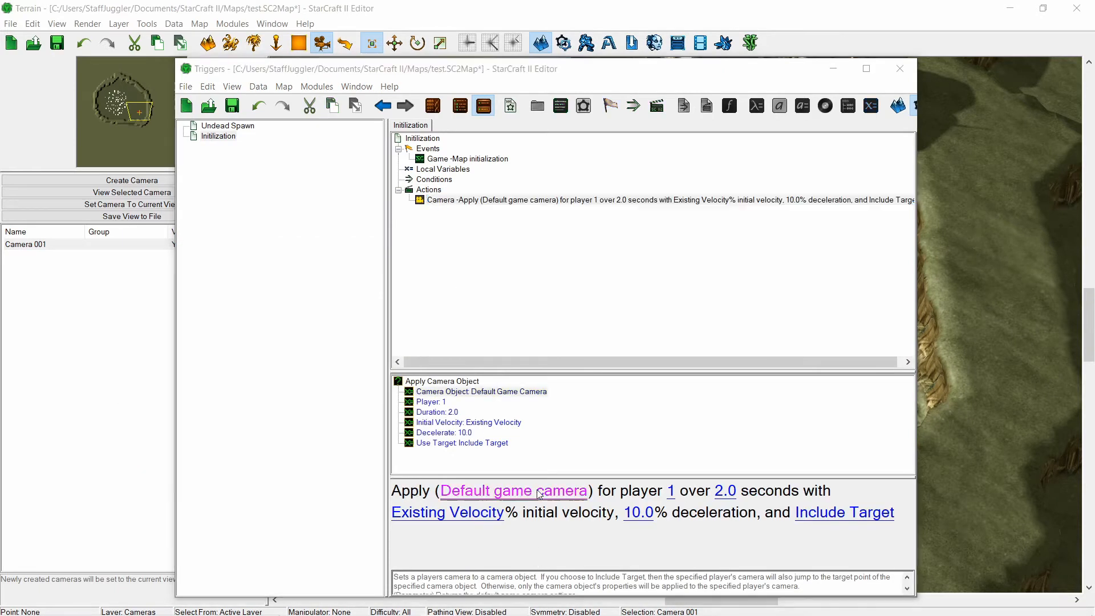
- Make the camera action apply Camera 001 with a duration of 0 seconds
click(516, 492)
click(322, 92)
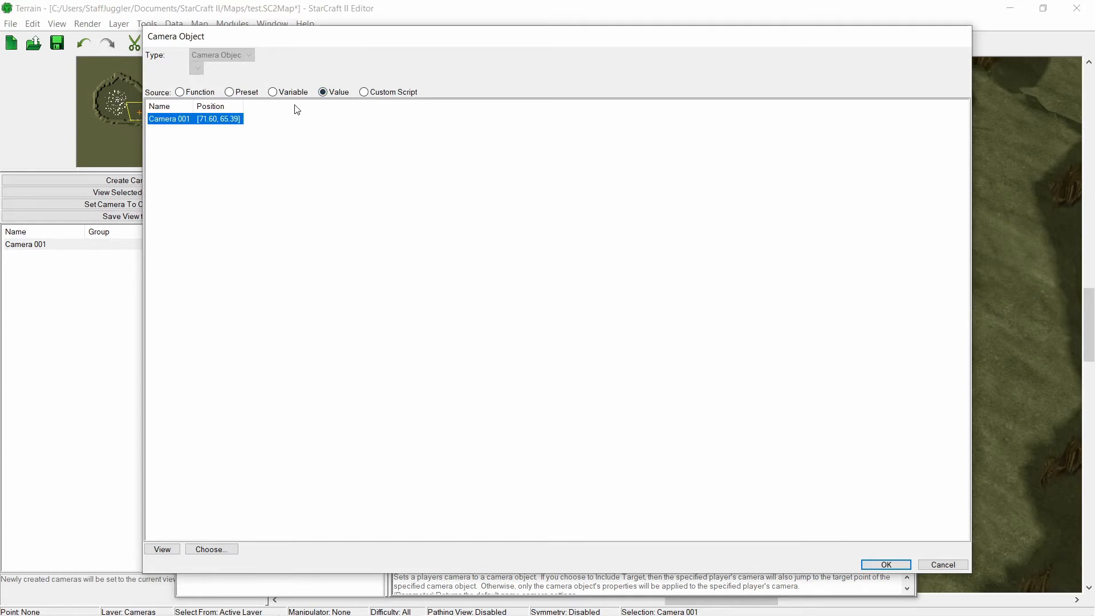
key(Return)
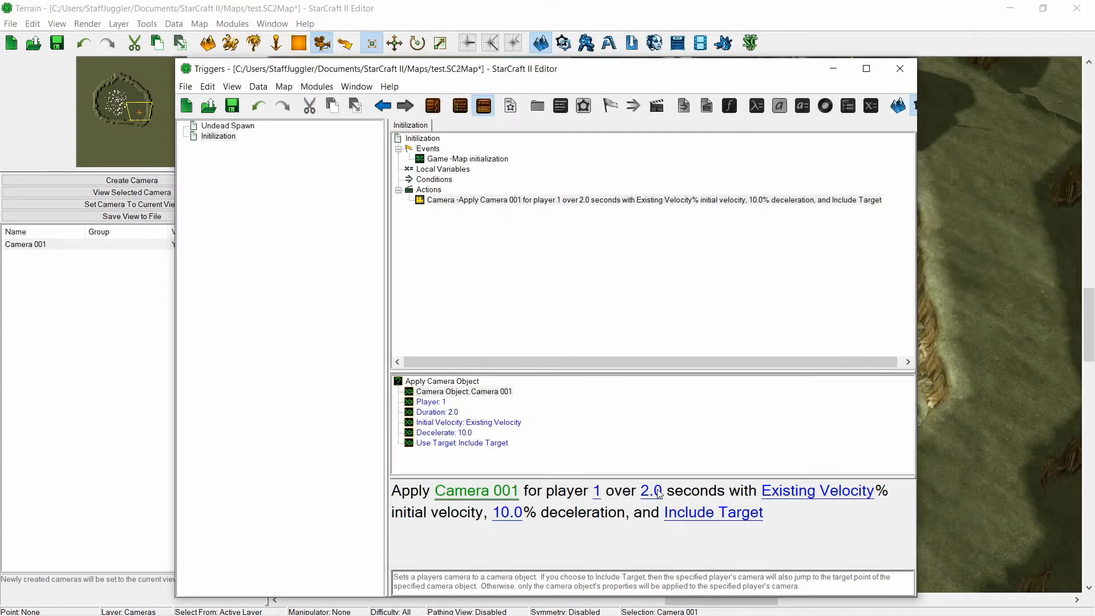
click(650, 491)
text(0)
key(Return)
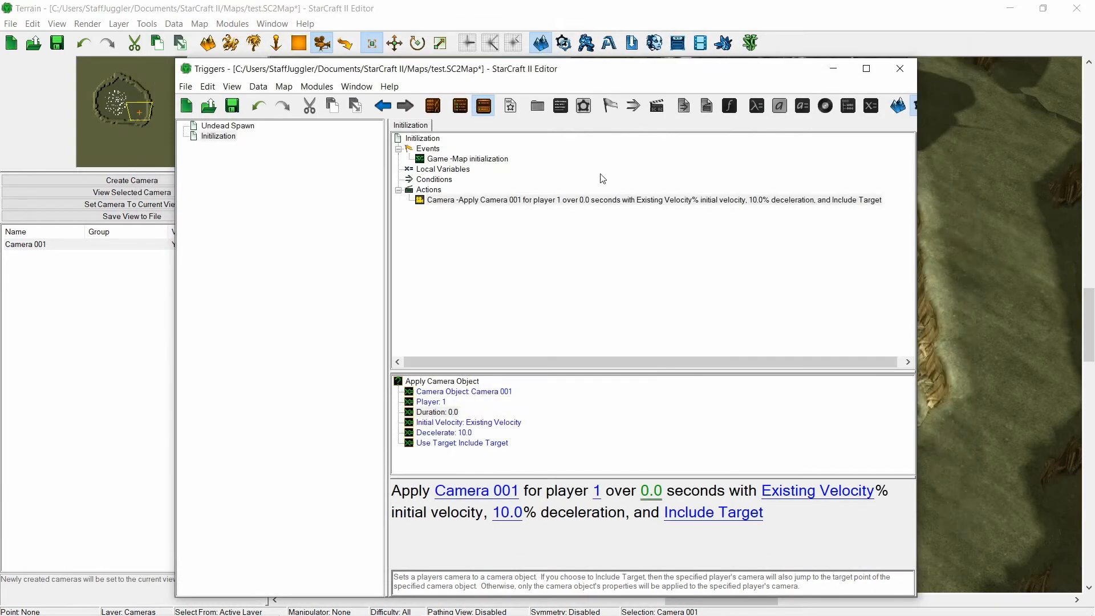
- Duplicate the camera action and change the copy to a Reveal Area action
click(510, 203)
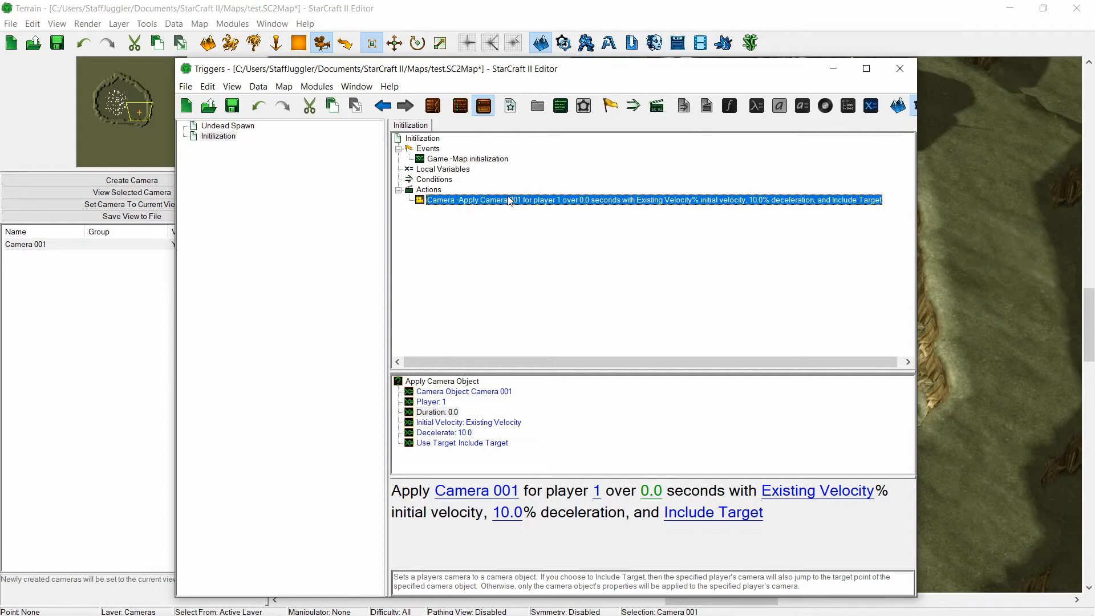
key(ctrl+c)
key(ctrl+v)
double_click(521, 210)
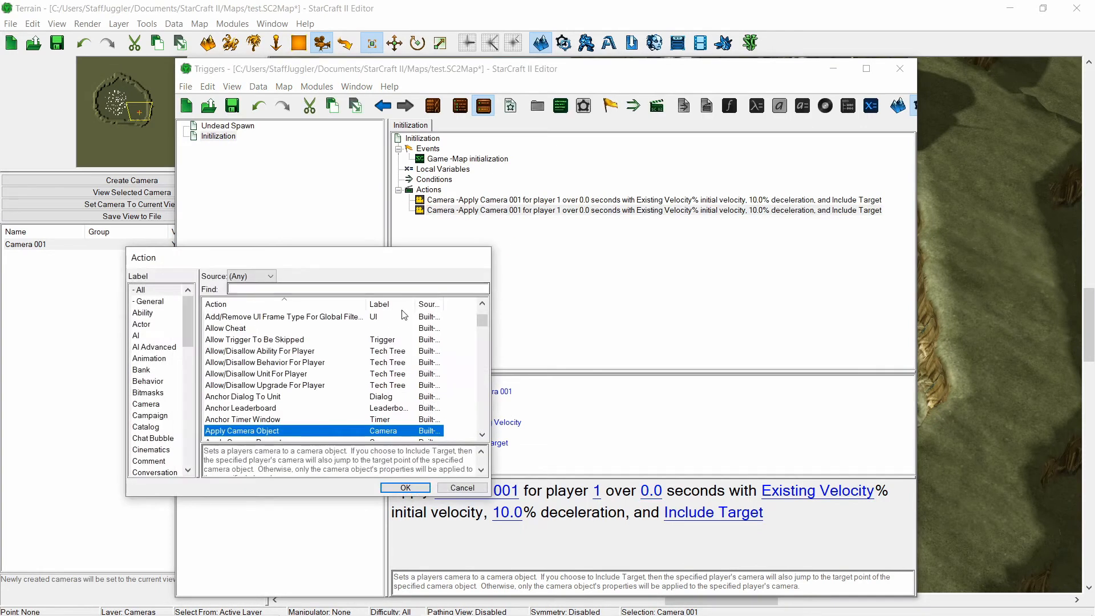
text(reveal map)
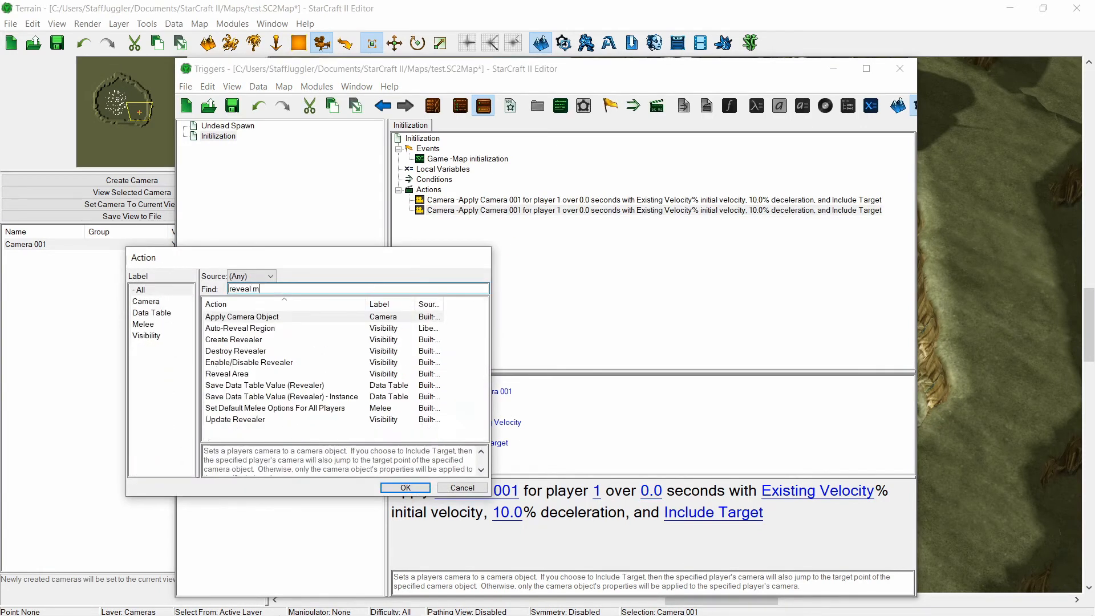
key(BackSpace)
key(BackSpace)
double_click(264, 374)
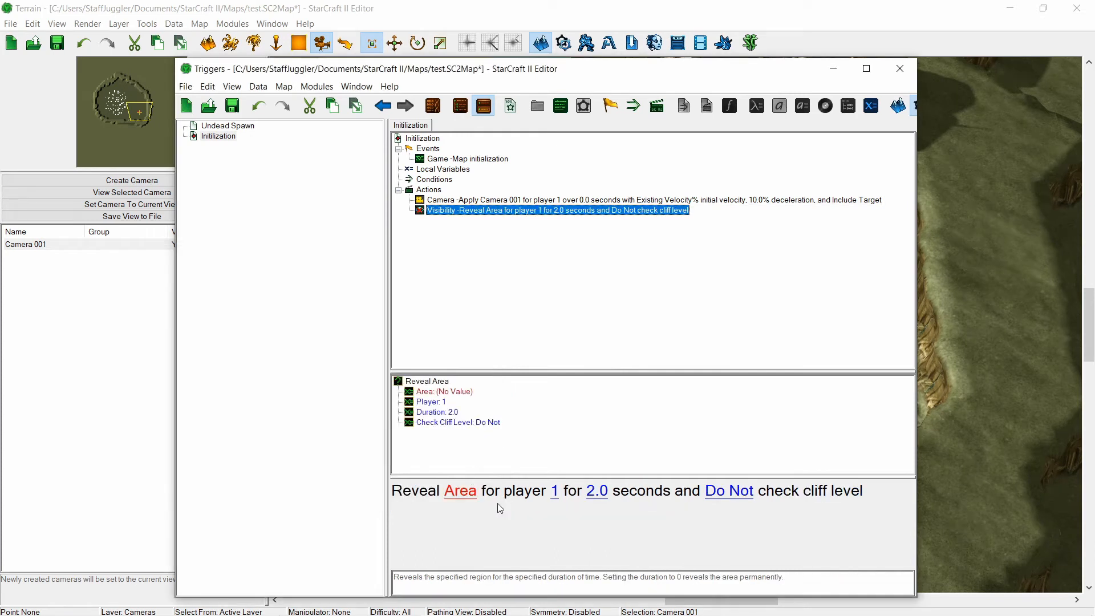
- Set the Reveal Area action to cover the entire map with a duration of 0 seconds
click(458, 490)
click(179, 92)
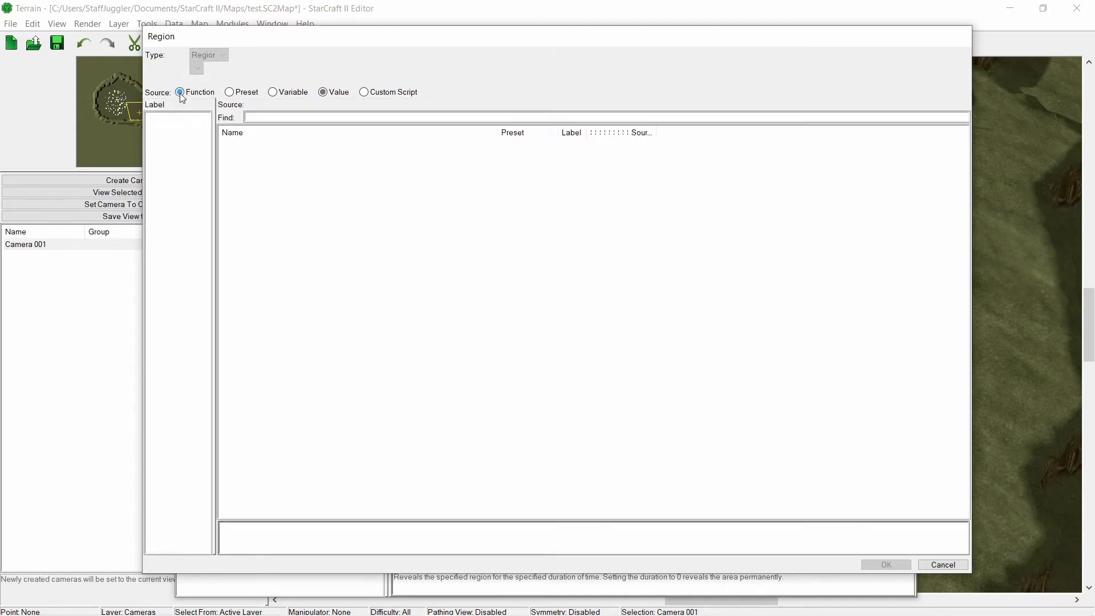
double_click(263, 190)
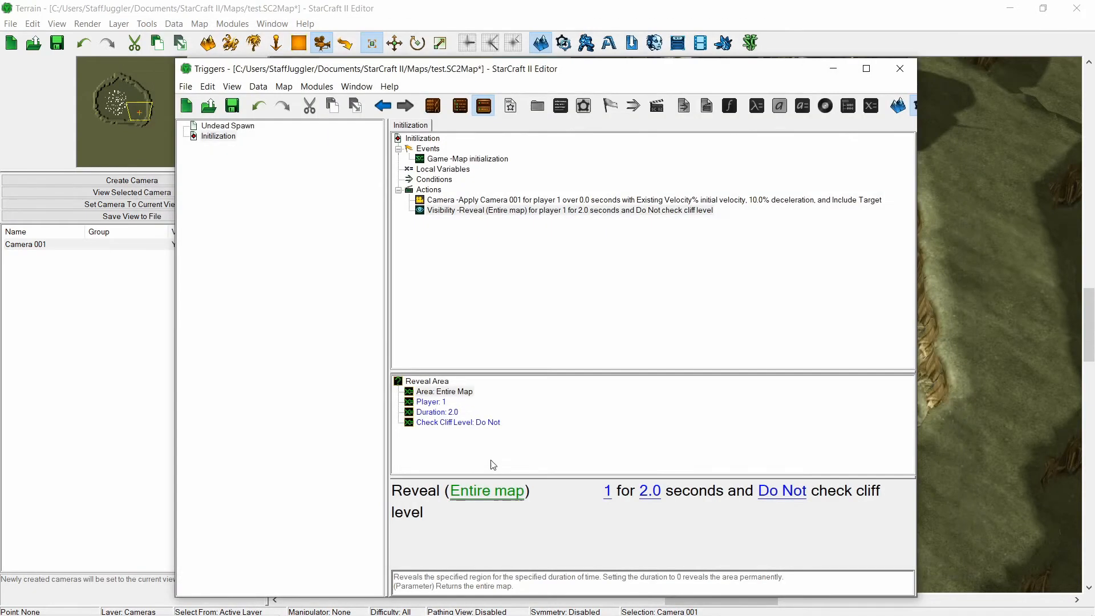
click(650, 490)
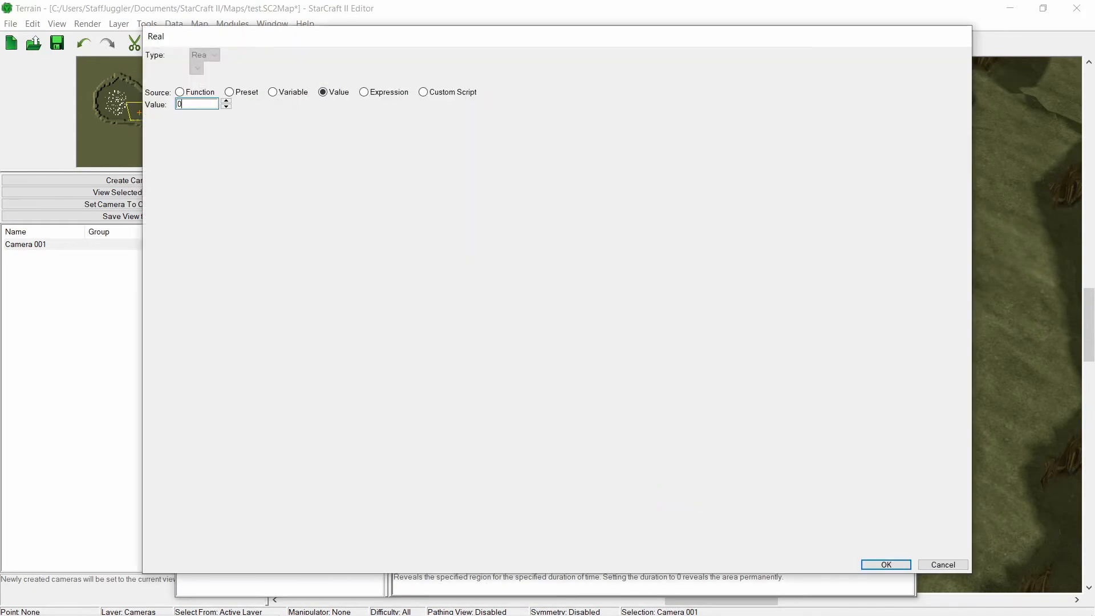
text(0)
key(Return)
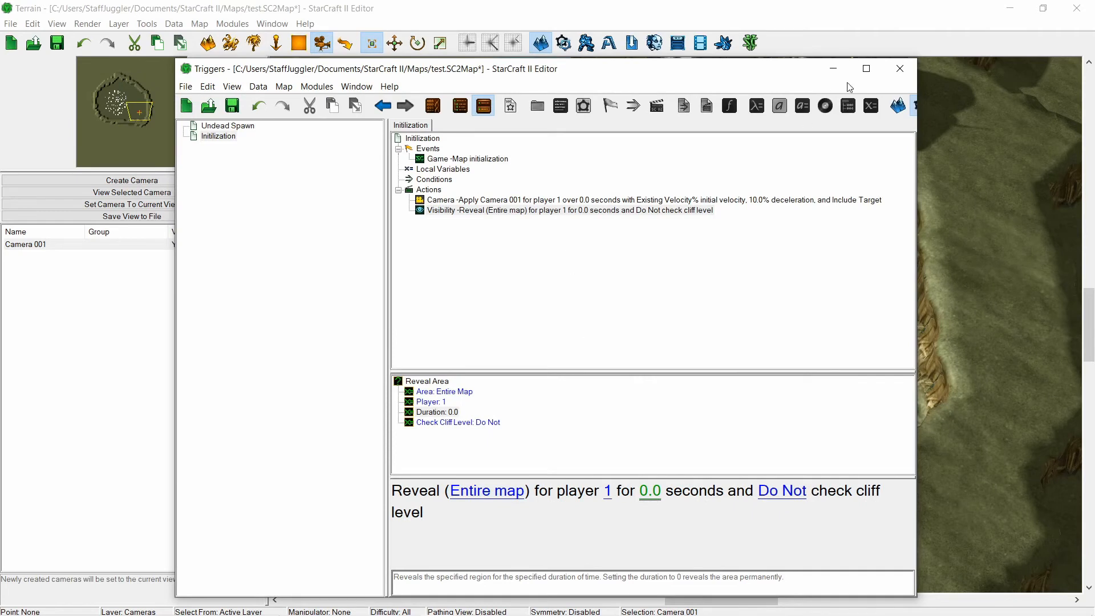
- Test the map by sending an Infested Terran toward the civilians, and exit the game
click(900, 68)
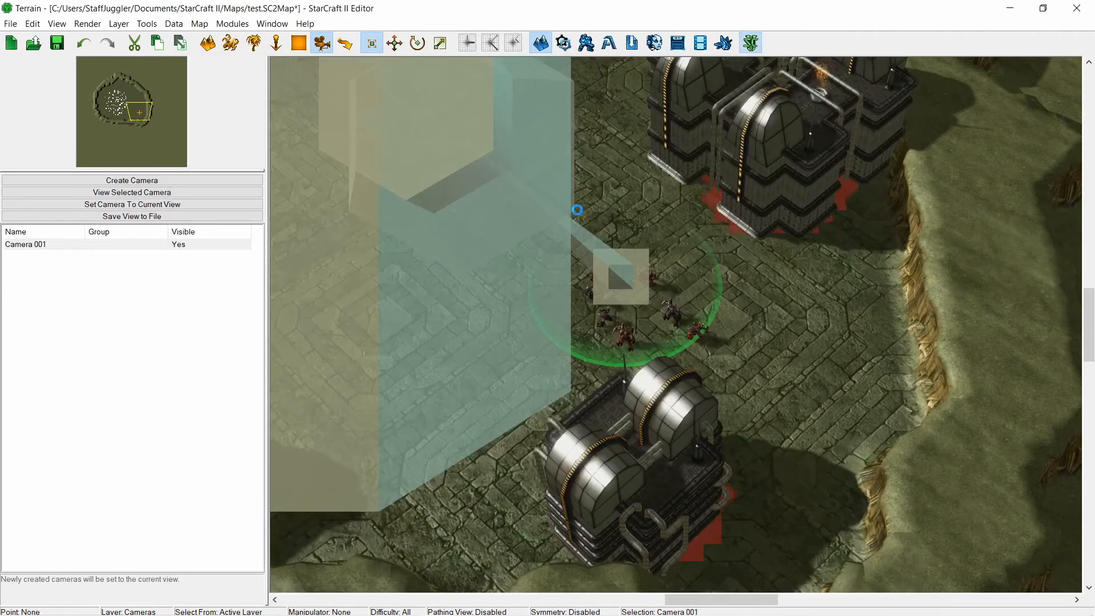
key(alt+Tab)
right_click(635, 245)
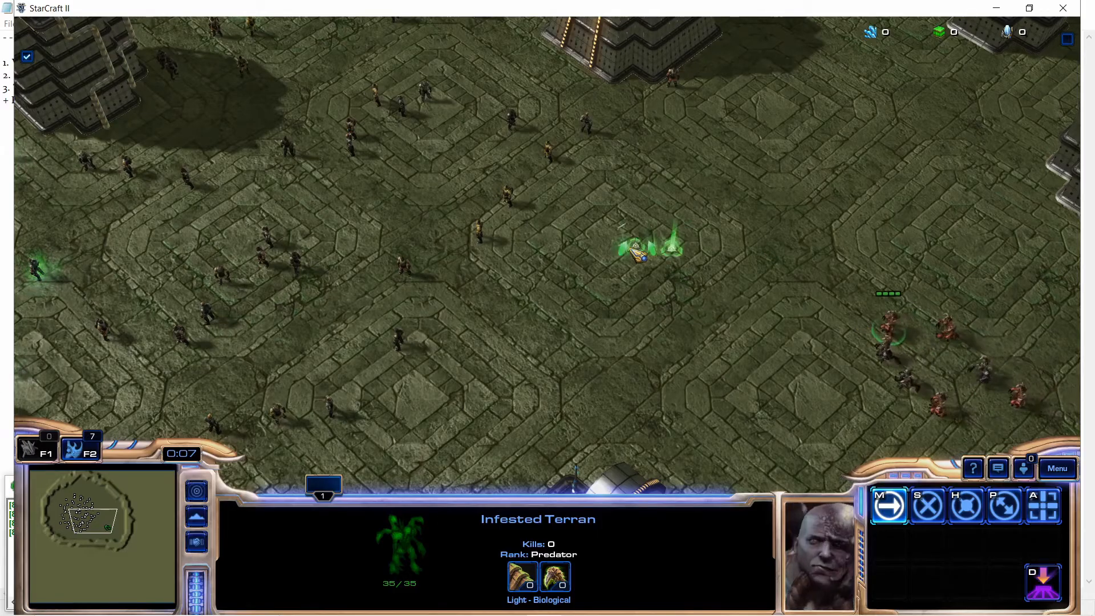
click(1061, 9)
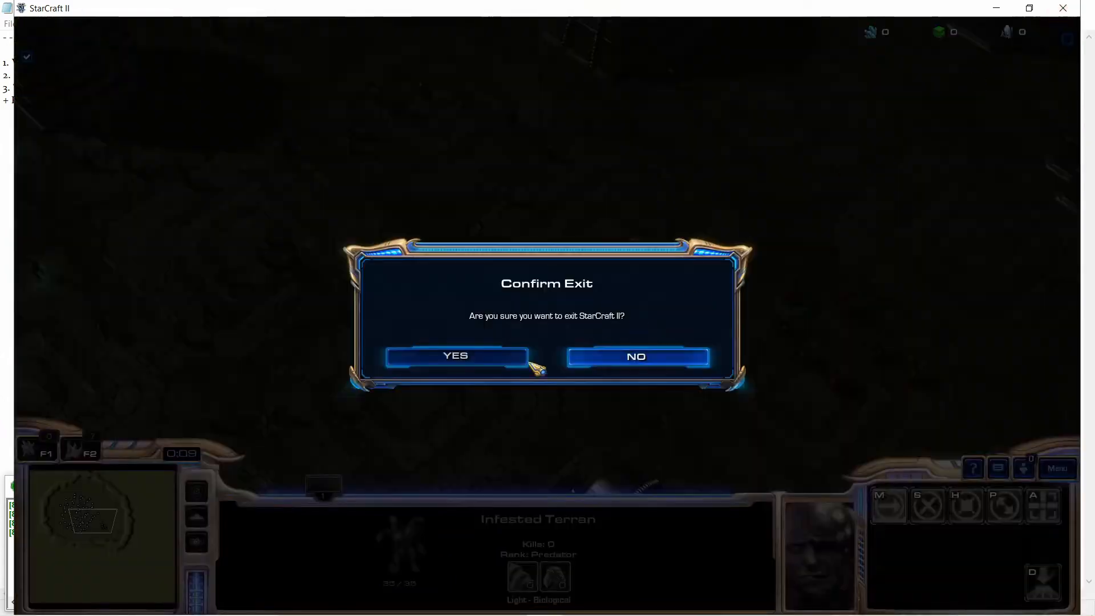
click(501, 362)
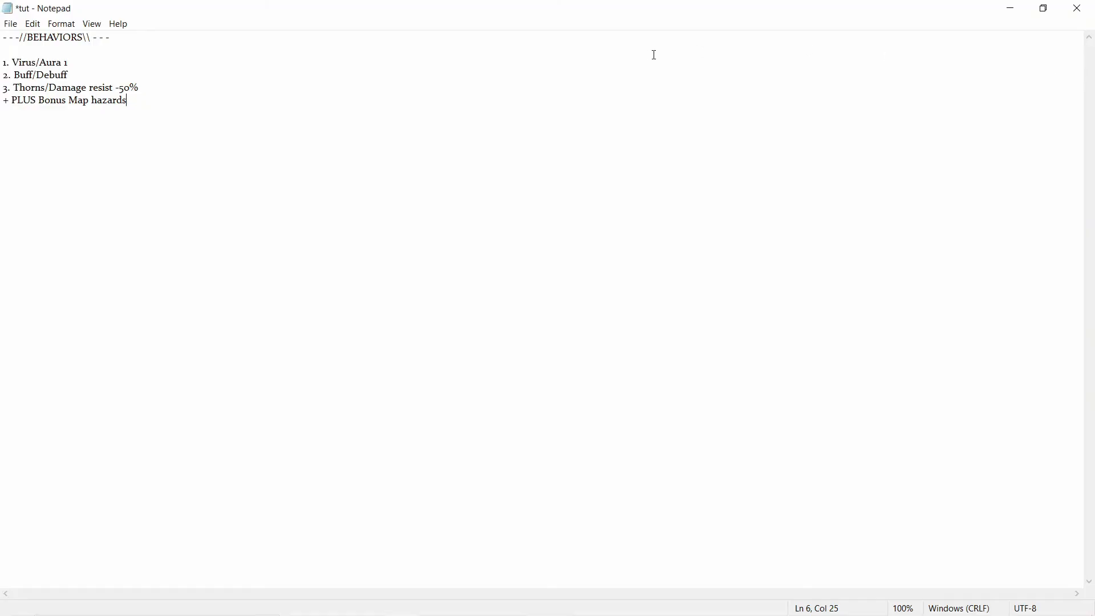
- Switch to the StarCraft II Editor's data window, search the units for Infested Terran, and select Infested Terran (Campaign)
click(453, 590)
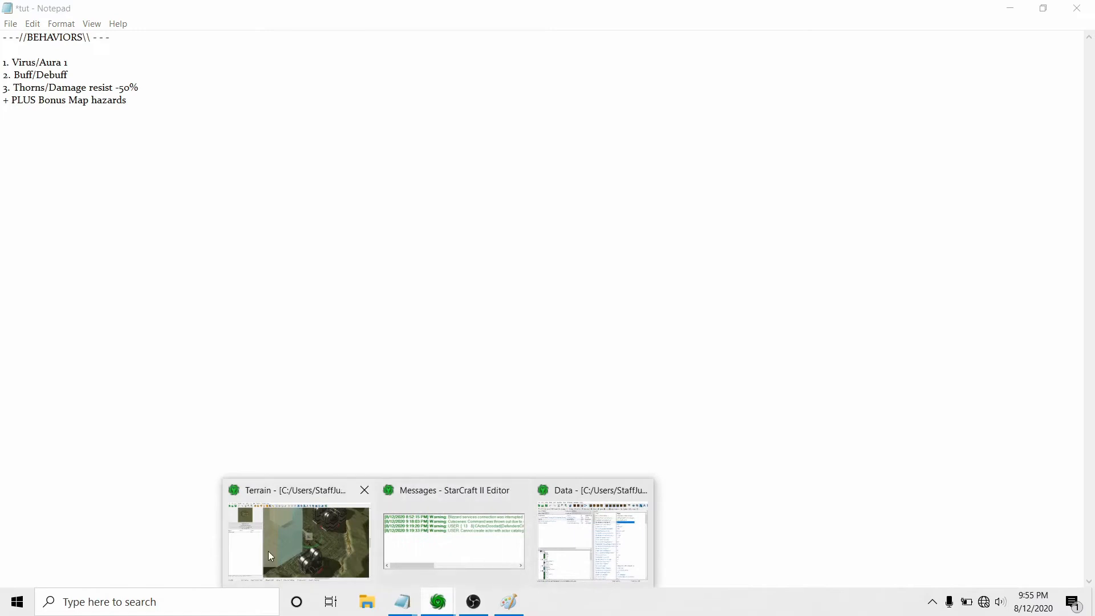
click(600, 539)
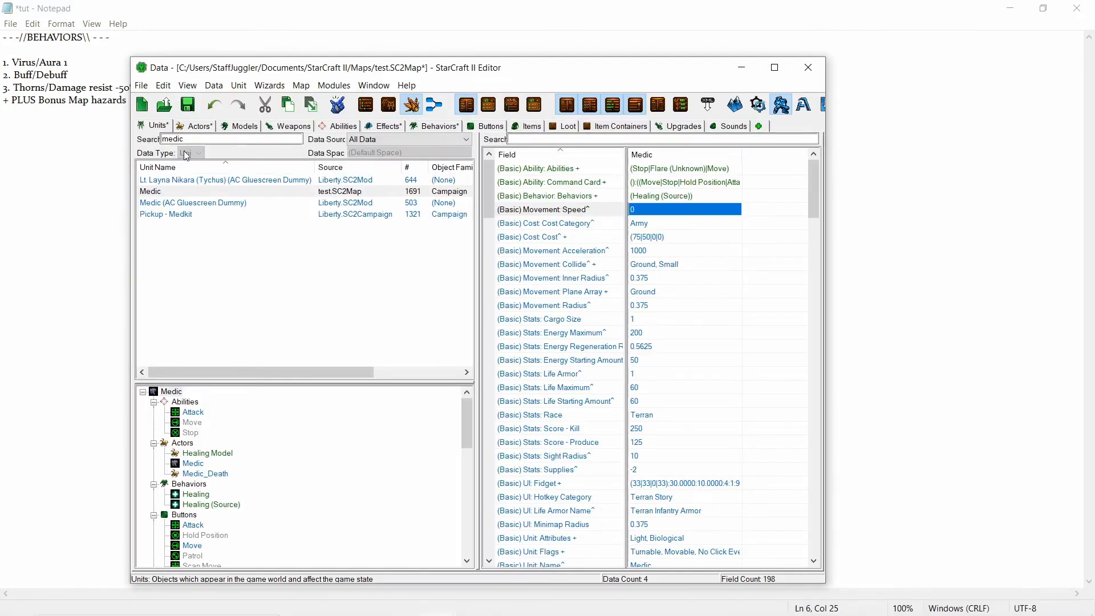
double_click(186, 139)
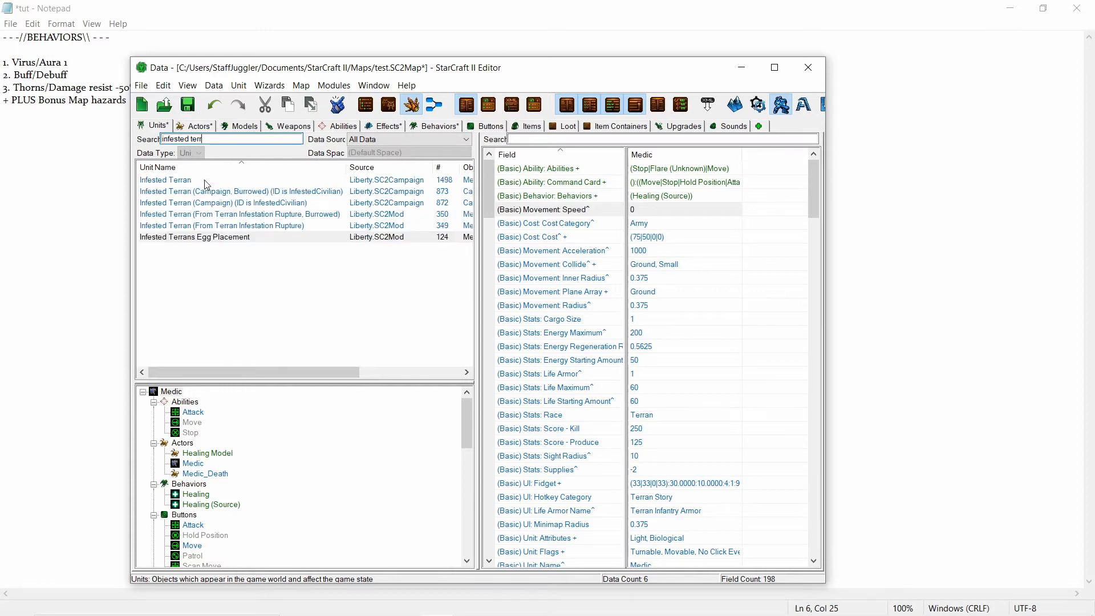
click(237, 195)
click(238, 203)
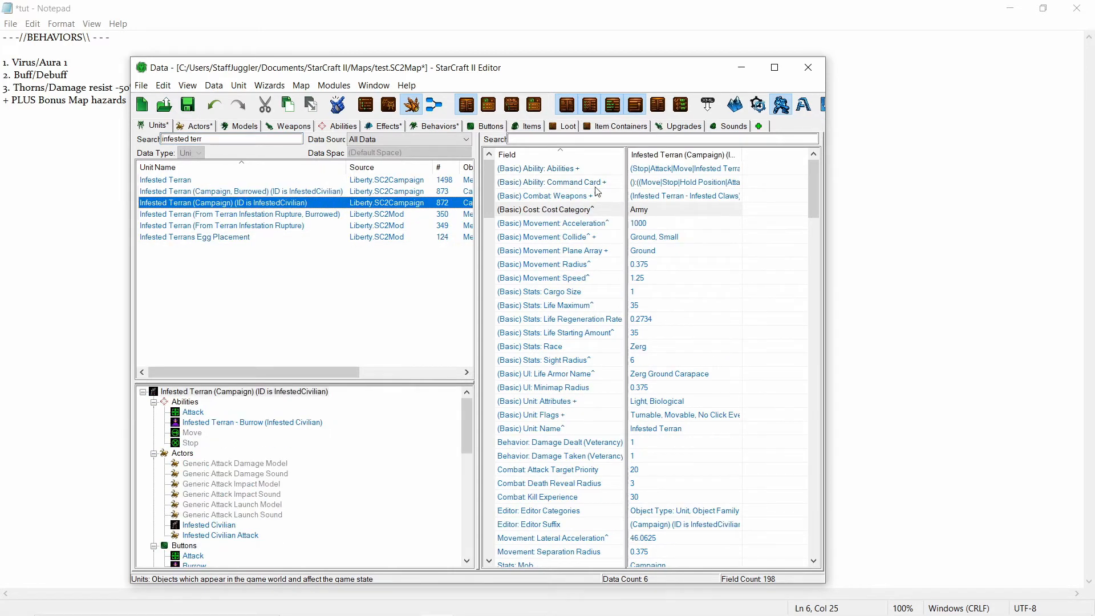
- Add the Virus (Source) behavior to the Infested Terran (Campaign) unit
click(622, 140)
text(beha)
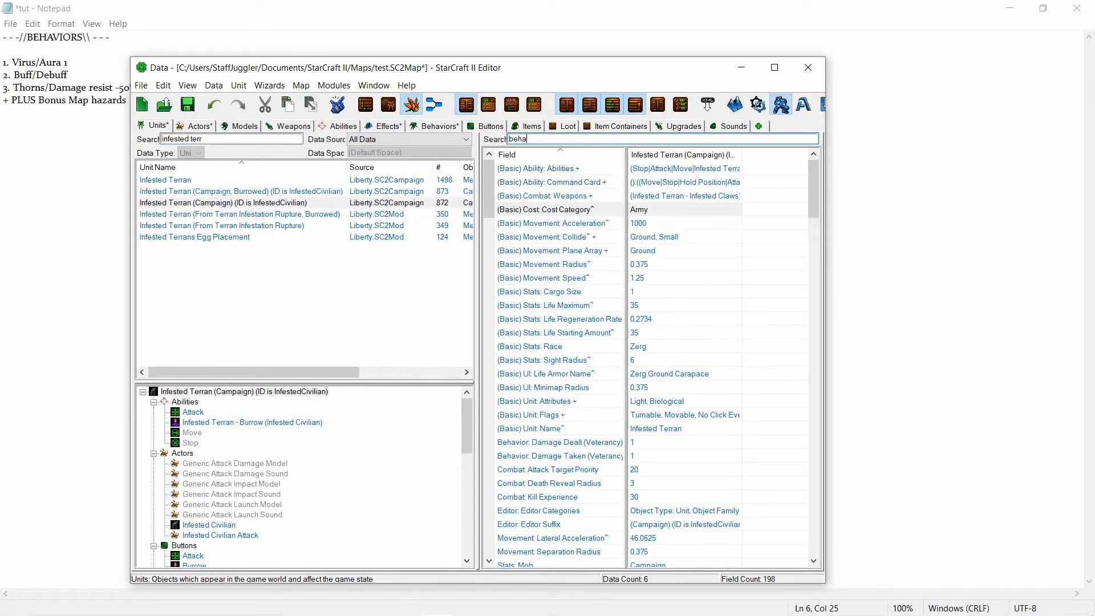
text(v)
double_click(640, 168)
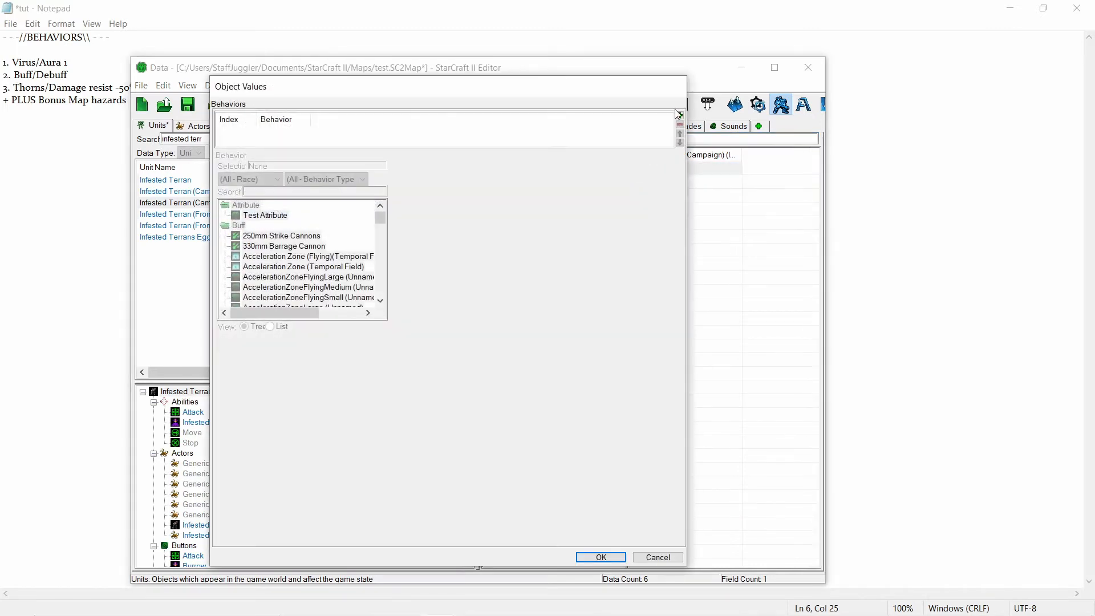
click(679, 115)
click(374, 192)
text(viru)
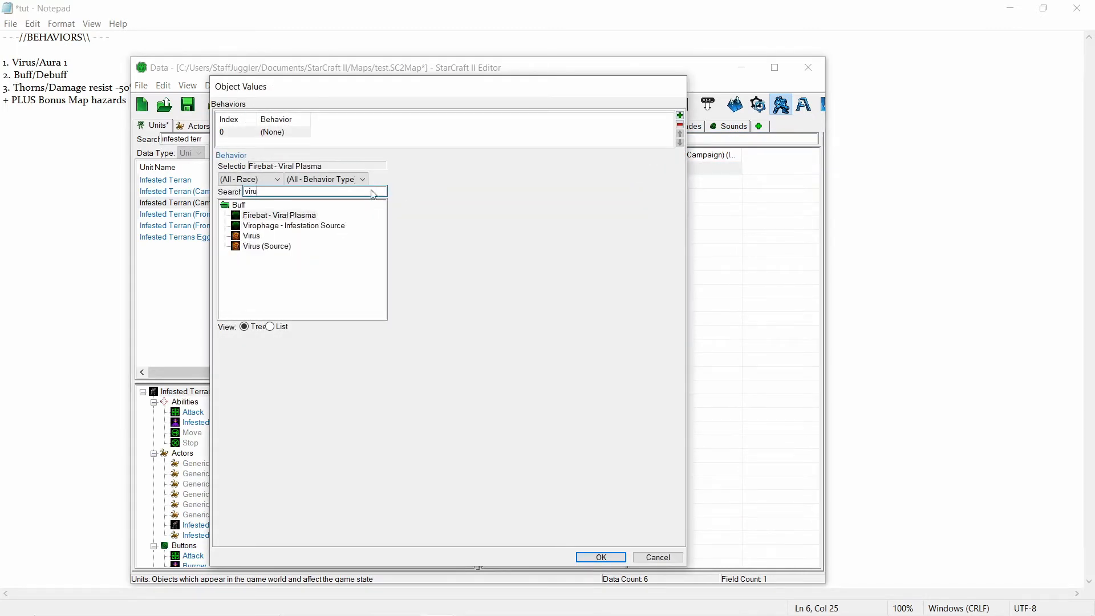
text(s)
key(Return)
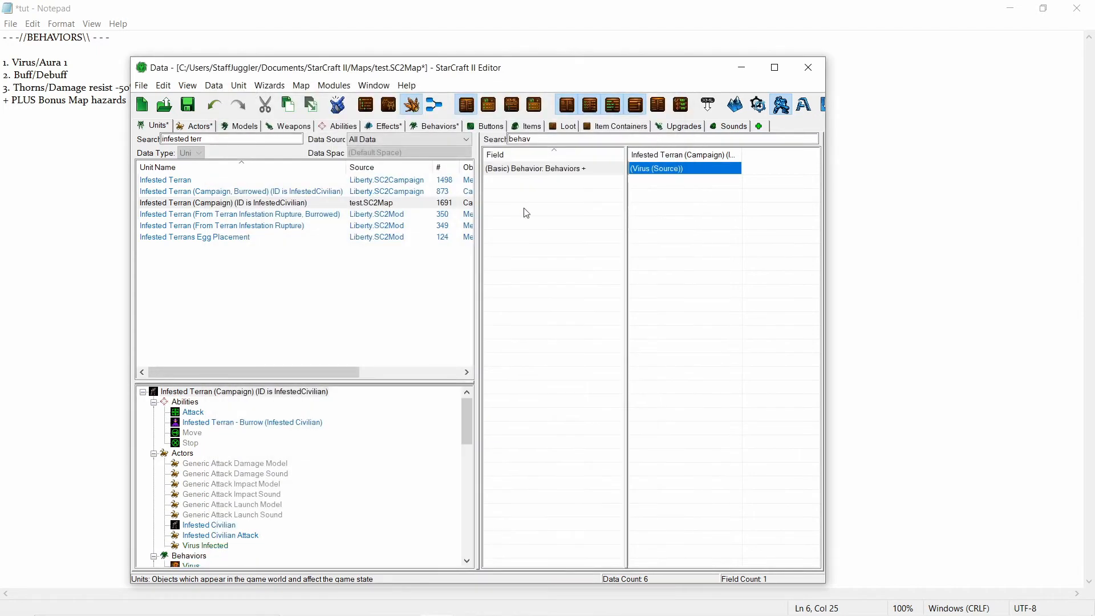
- Switch to the terrain window, test the map, and send the group of Infested Terrans across the plaza toward the civilians
click(742, 67)
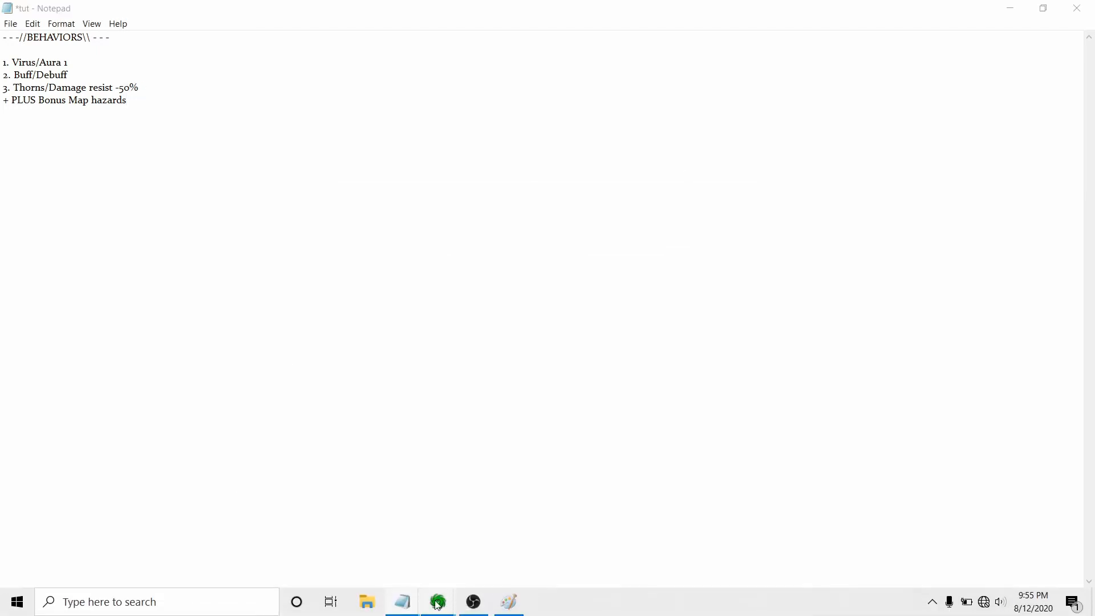
mouse_move(437, 605)
click(365, 539)
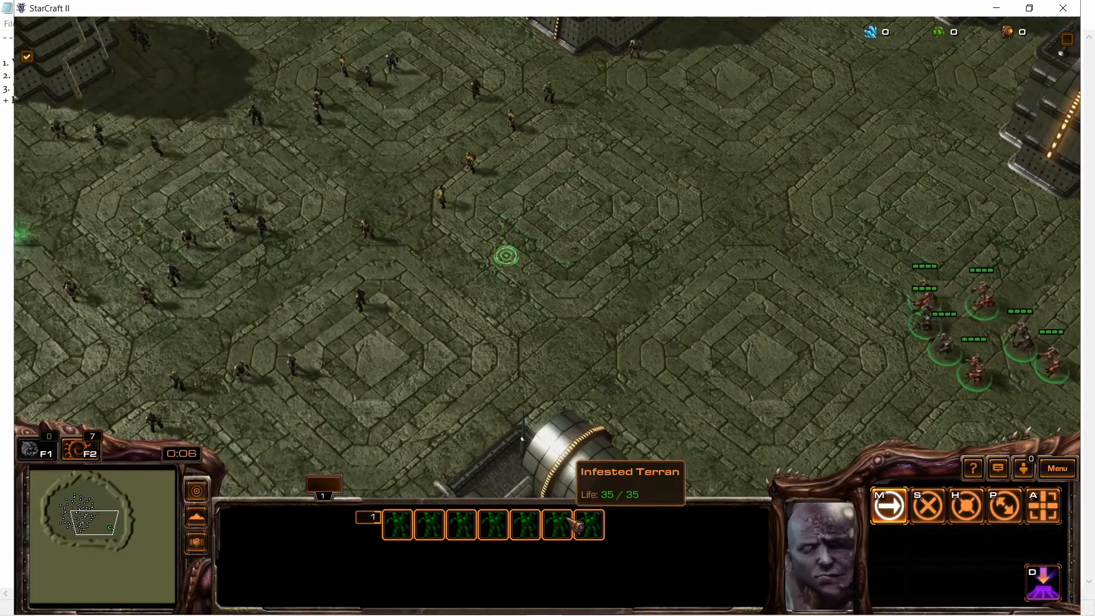
click(575, 524)
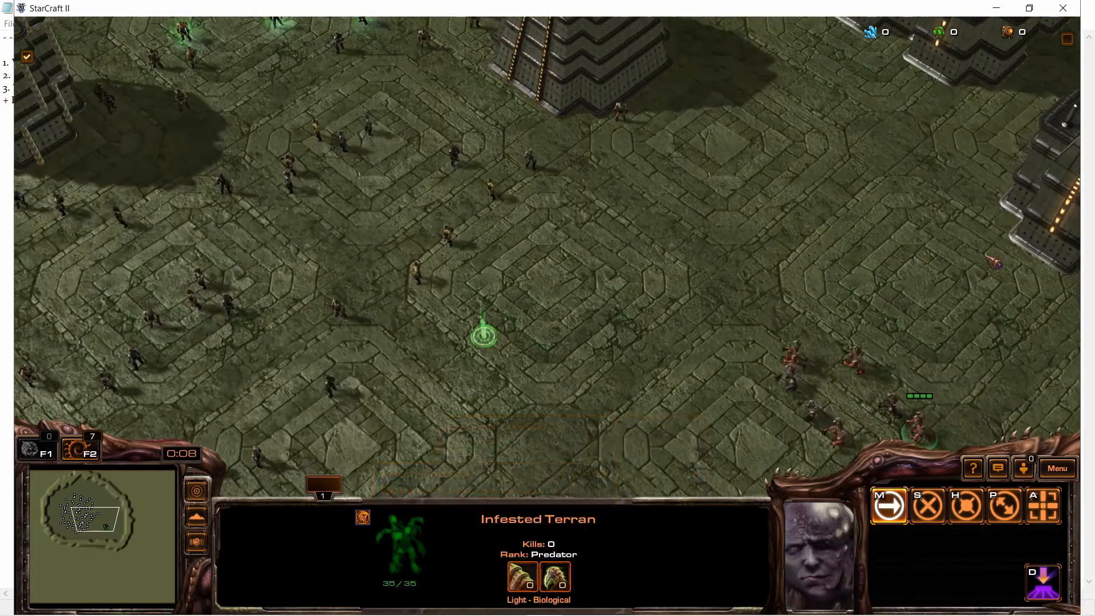
drag(984, 255, 683, 474)
right_click(779, 297)
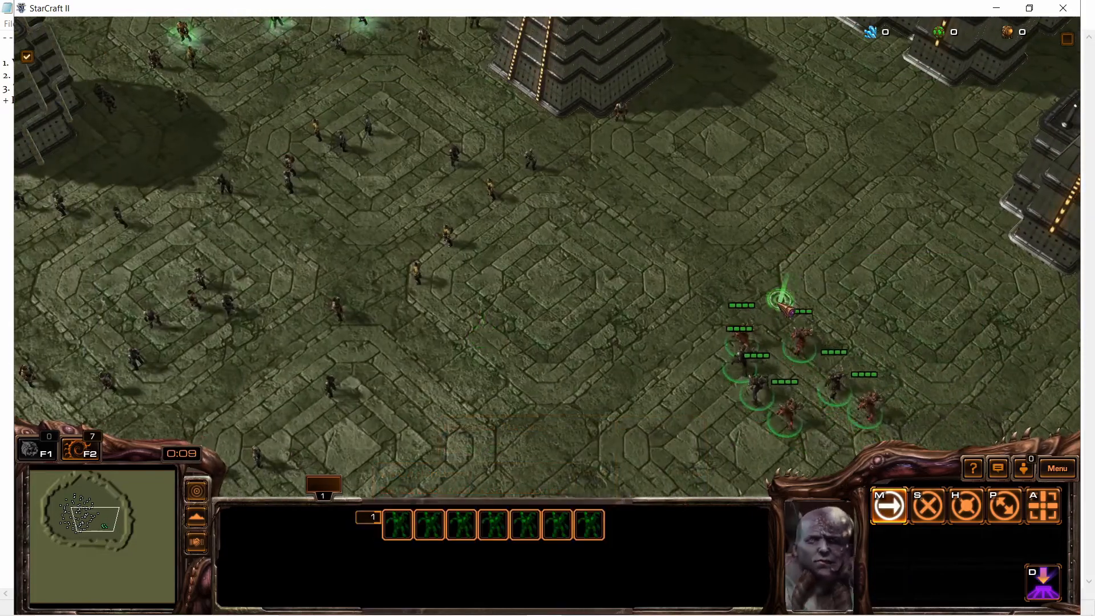
middle_drag(779, 296, 513, 171)
- Inspect the behaviors on a Medic and on nearby civilians in the running game
click(262, 200)
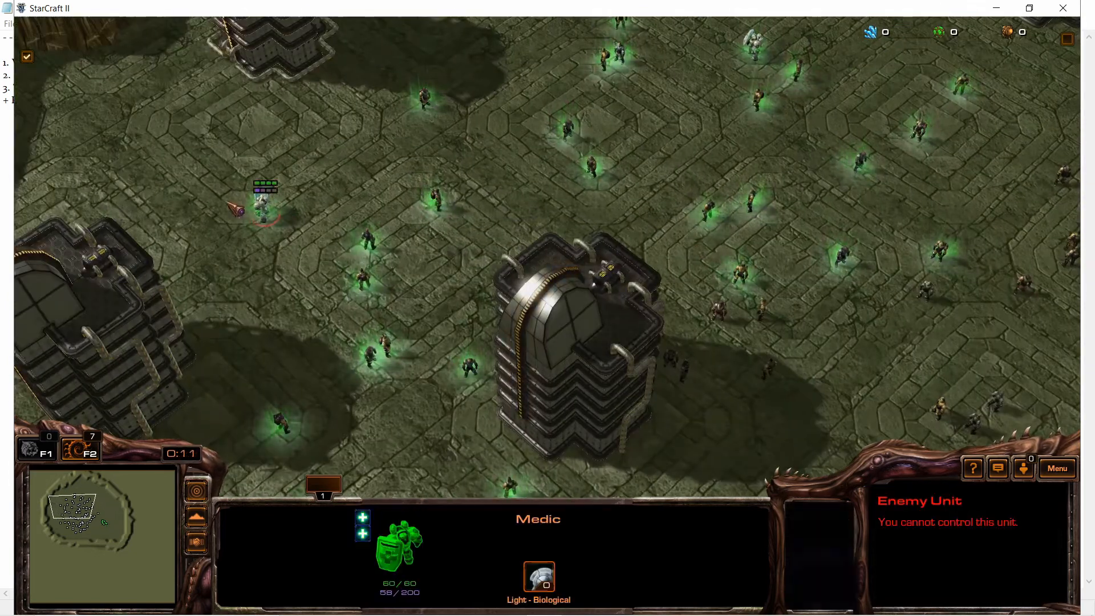
click(366, 275)
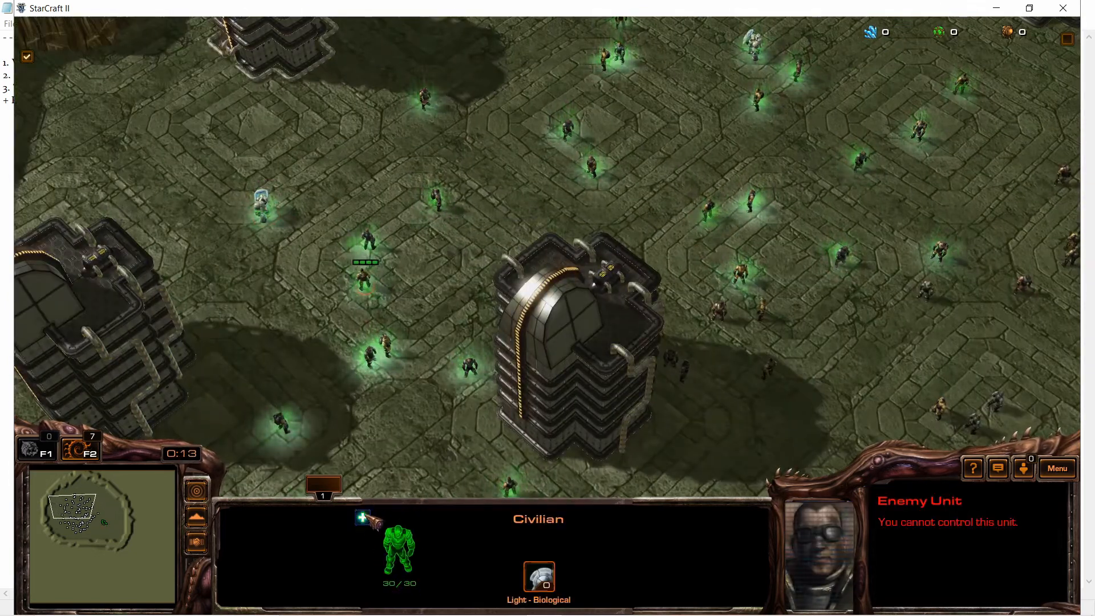
key(Left)
click(409, 207)
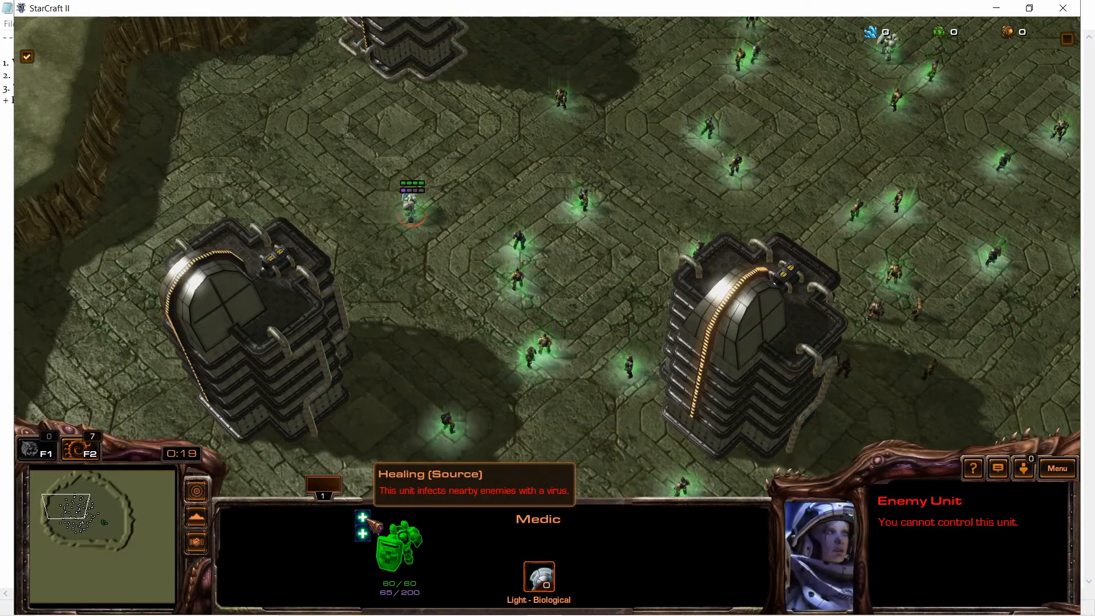
key(Right)
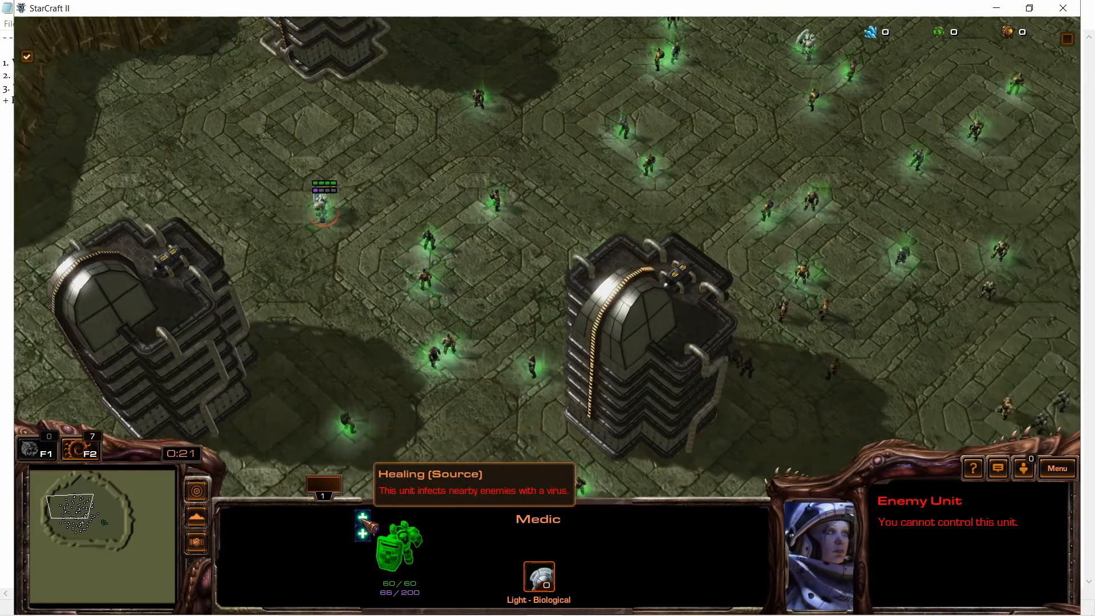
key(Up)
click(523, 276)
key(Right)
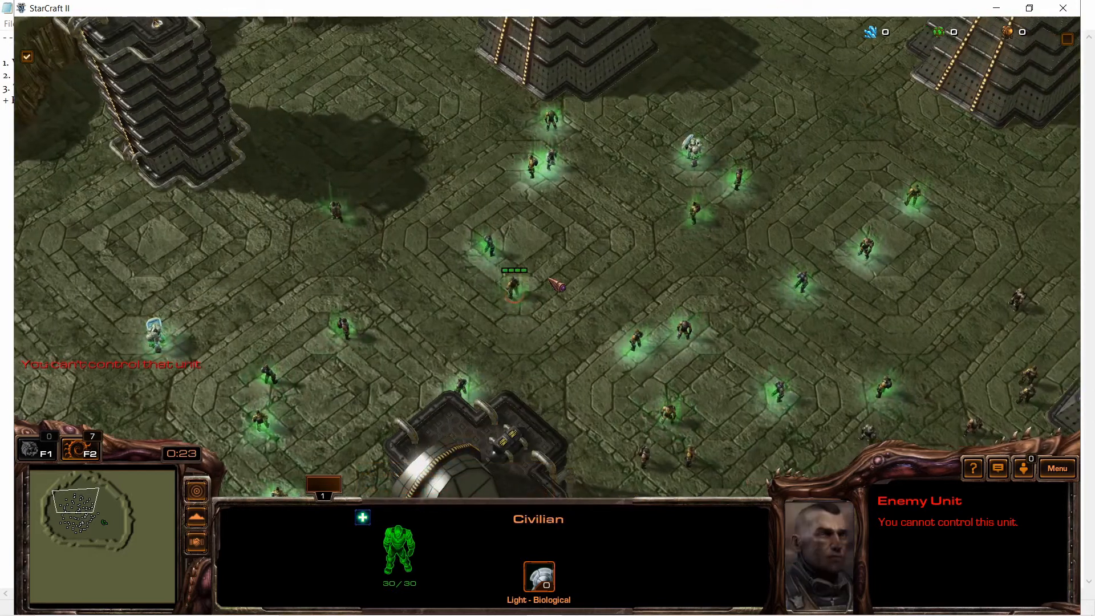
- Examine the civilians around the other Medic up close for the Virus and Healing effects
right_click(635, 240)
key(Right)
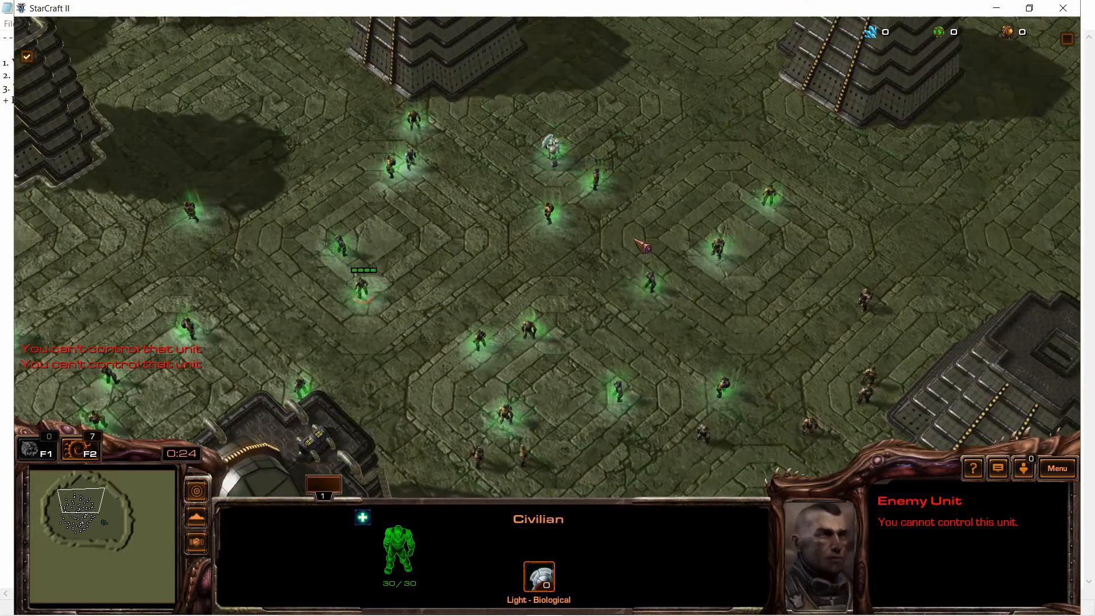
scroll(635, 239, up, 5)
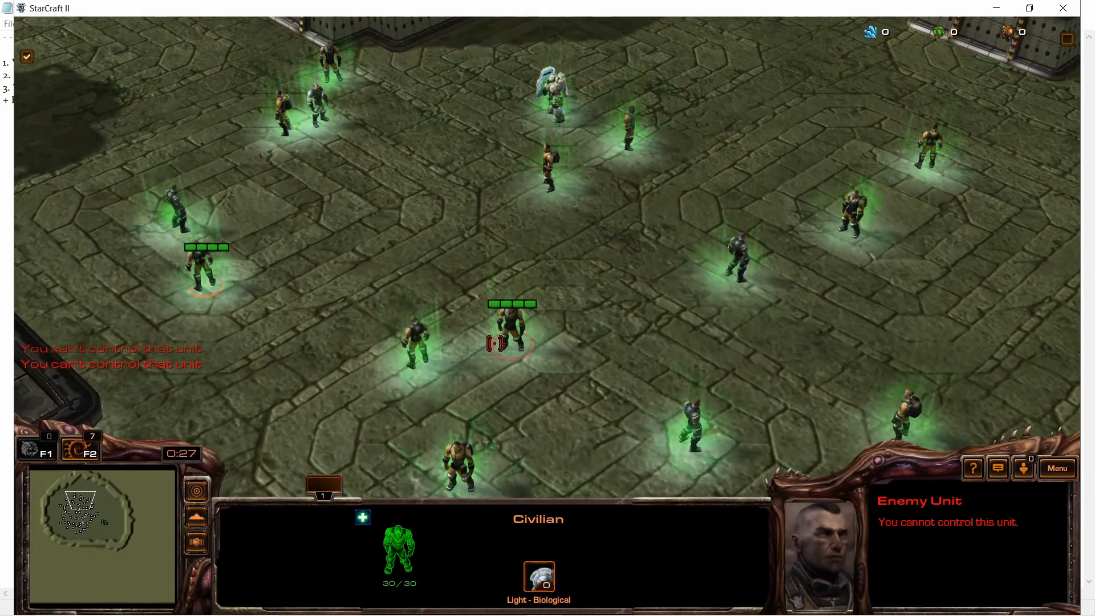
click(419, 342)
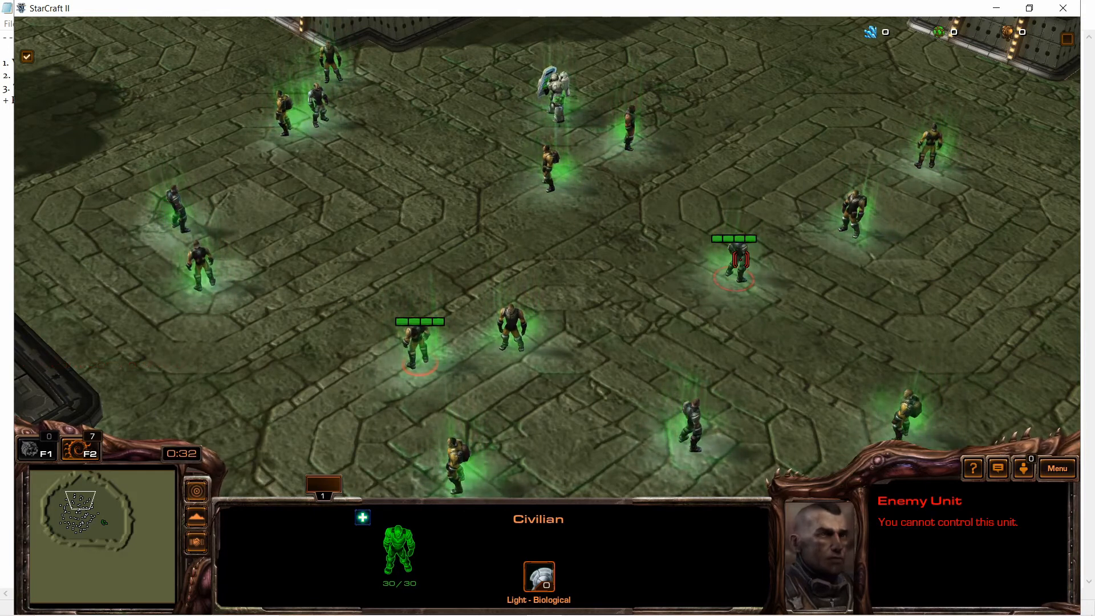
click(513, 327)
scroll(543, 303, down, 2)
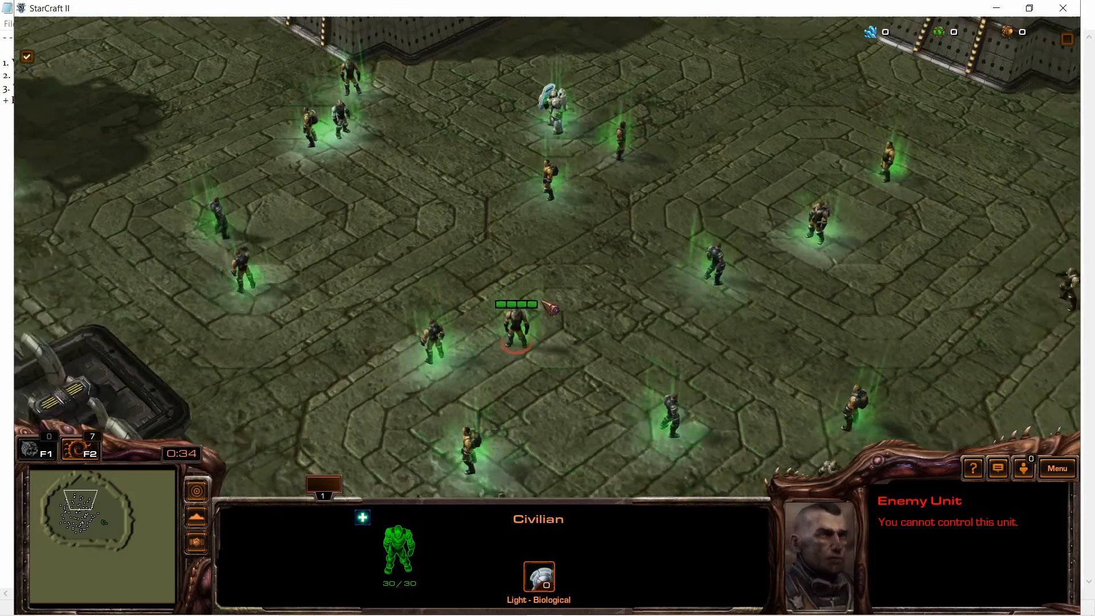
scroll(543, 303, down, 5)
key(Down)
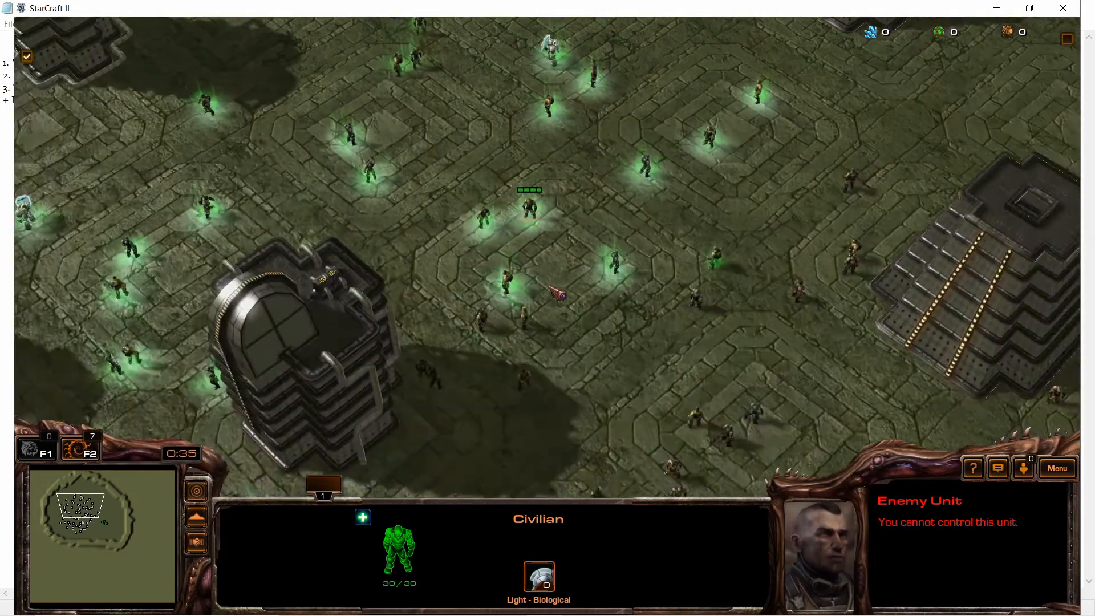
key(Right)
- Switch back to the editor's data window, limit the data source to test.SC2Map, and list the map's behaviors
mouse_move(436, 613)
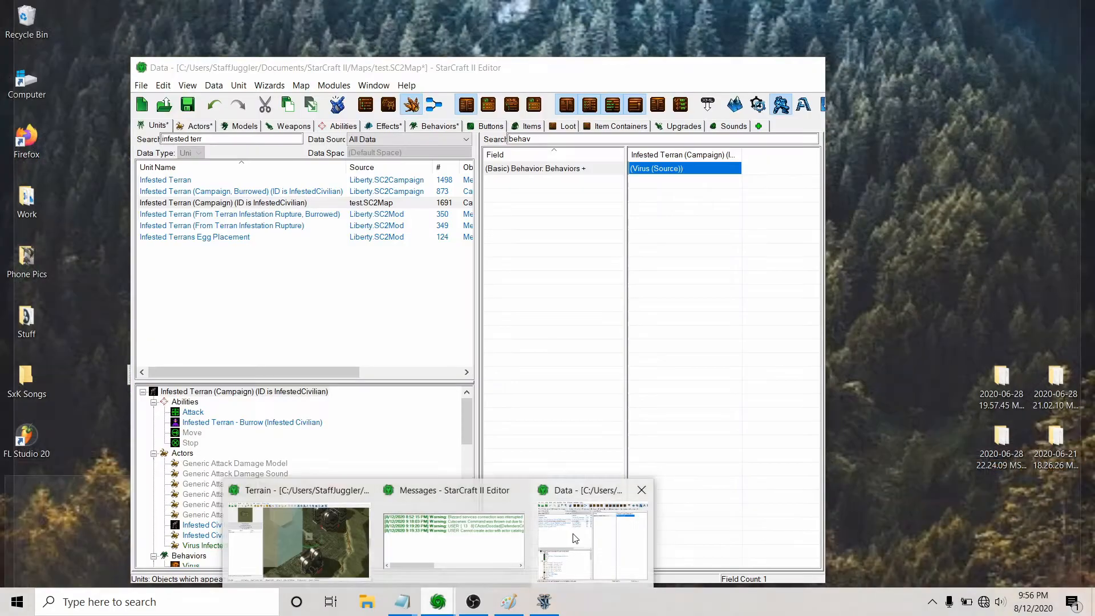
click(593, 548)
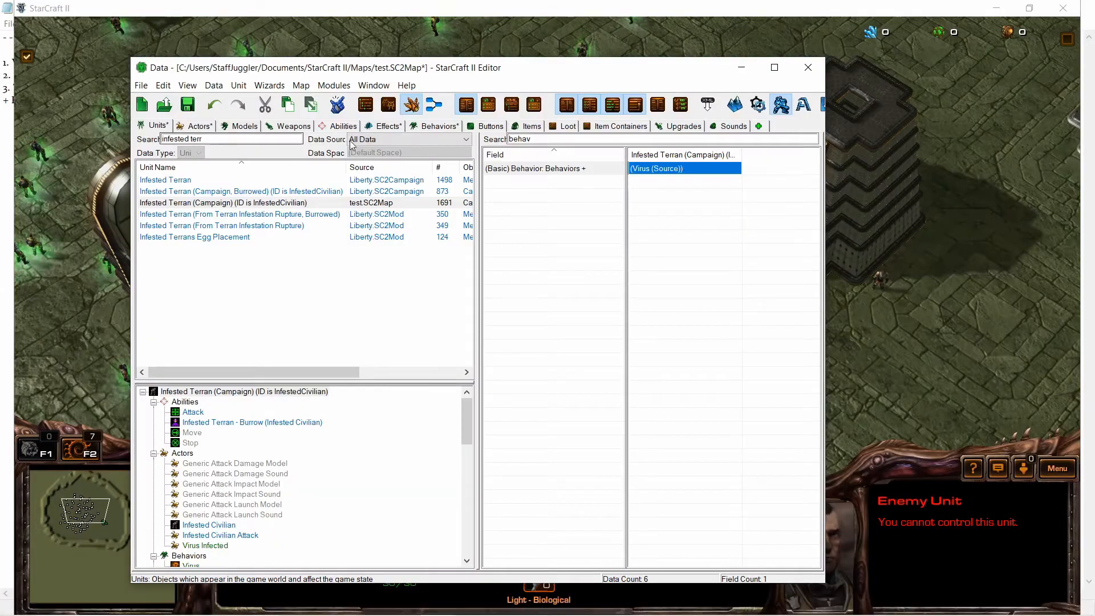
click(408, 139)
click(382, 197)
drag(205, 139, 134, 139)
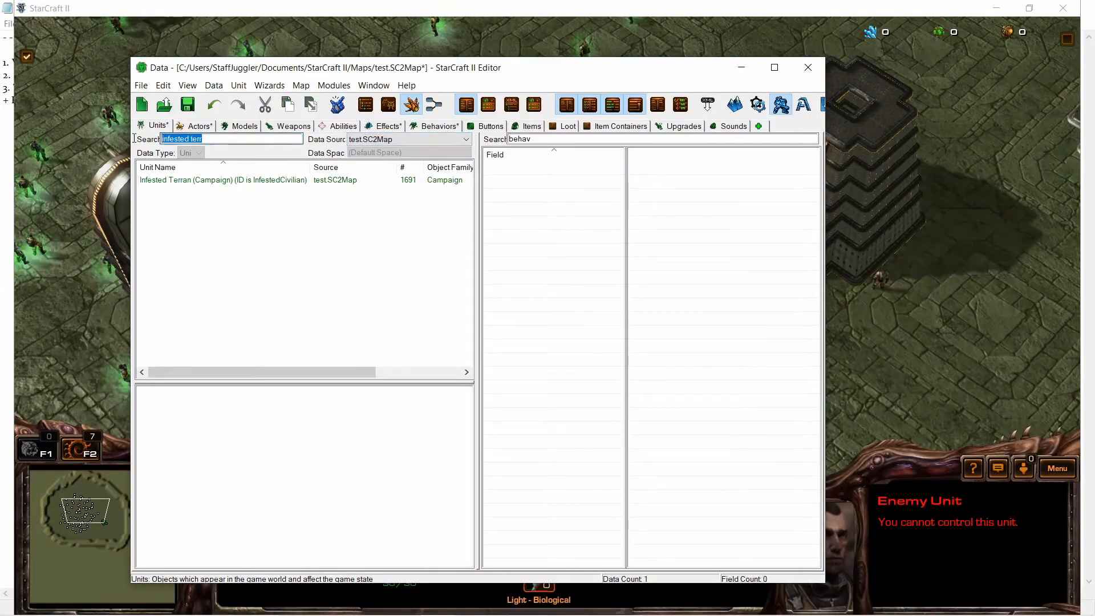
click(435, 126)
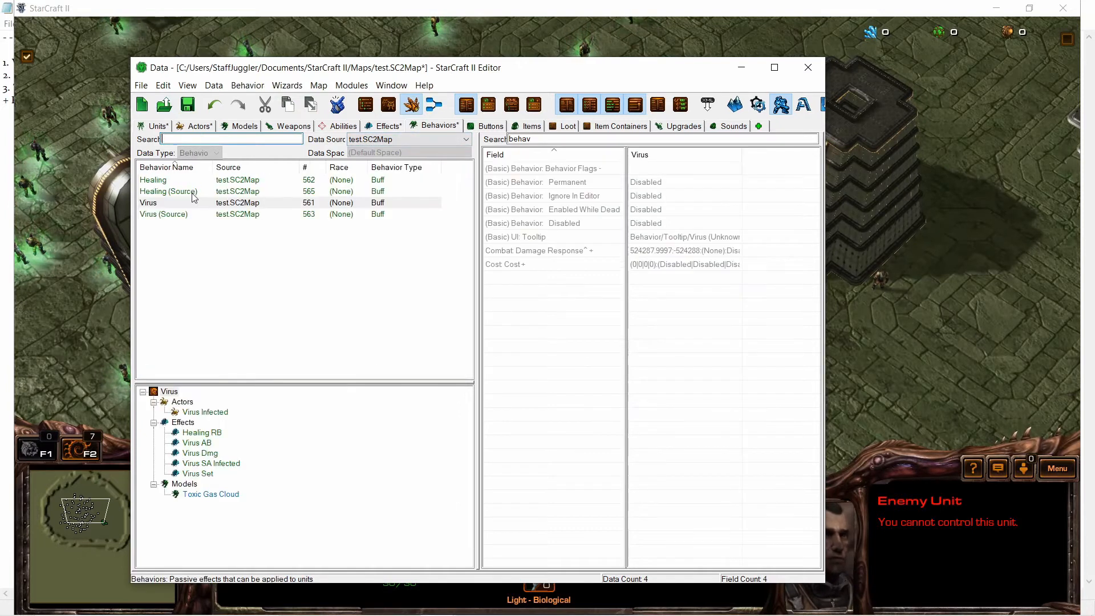
- Clear the field search and compare the settings of the Virus and Virus (Source) behaviors, including their periods
click(166, 204)
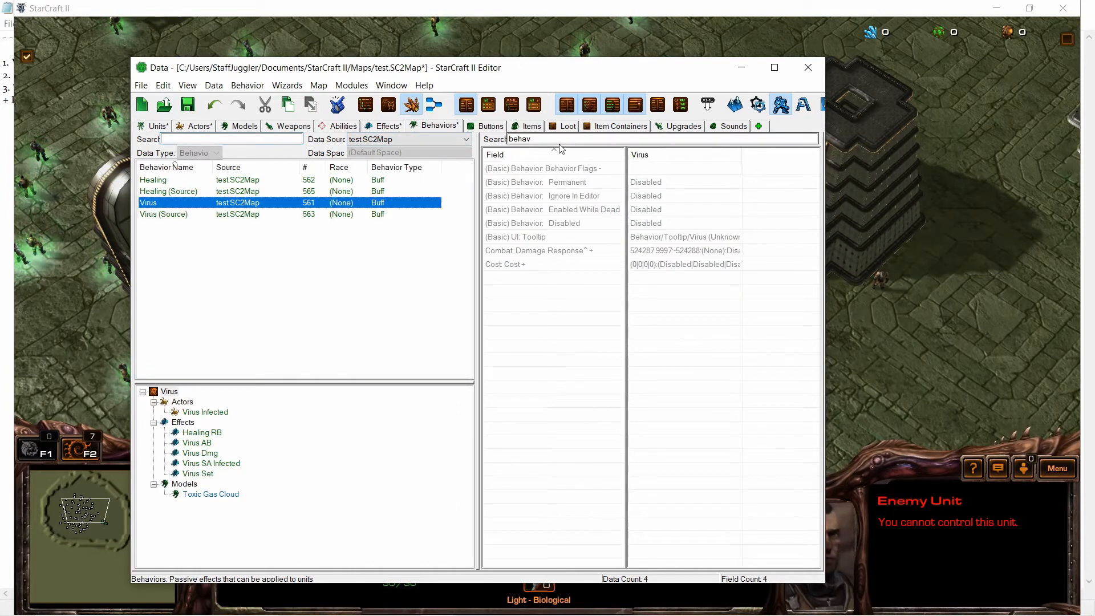
double_click(521, 139)
key(BackSpace)
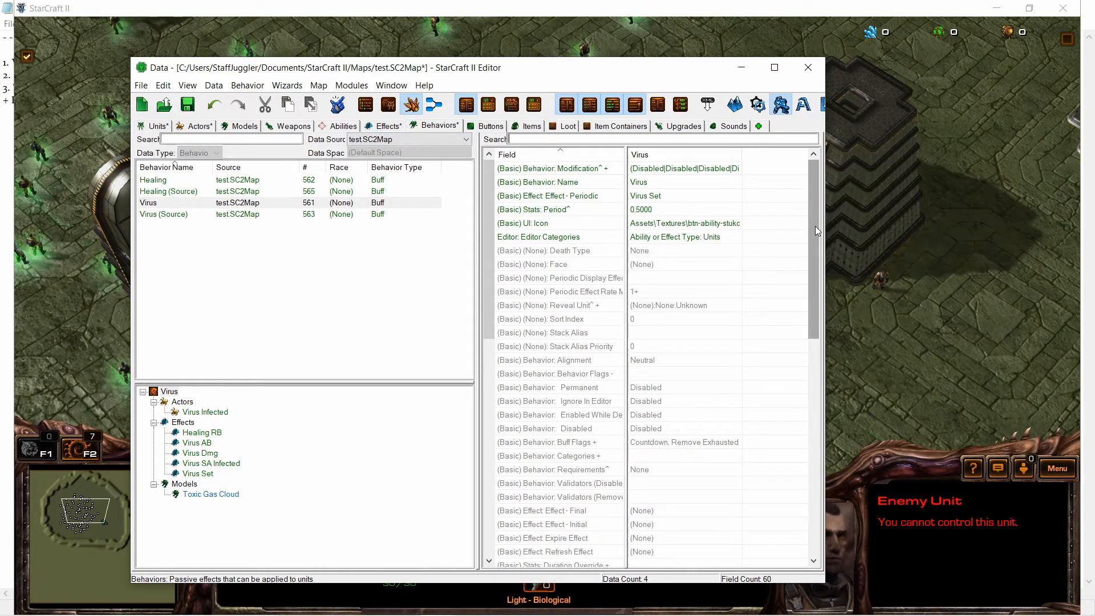
drag(816, 226, 811, 214)
click(245, 213)
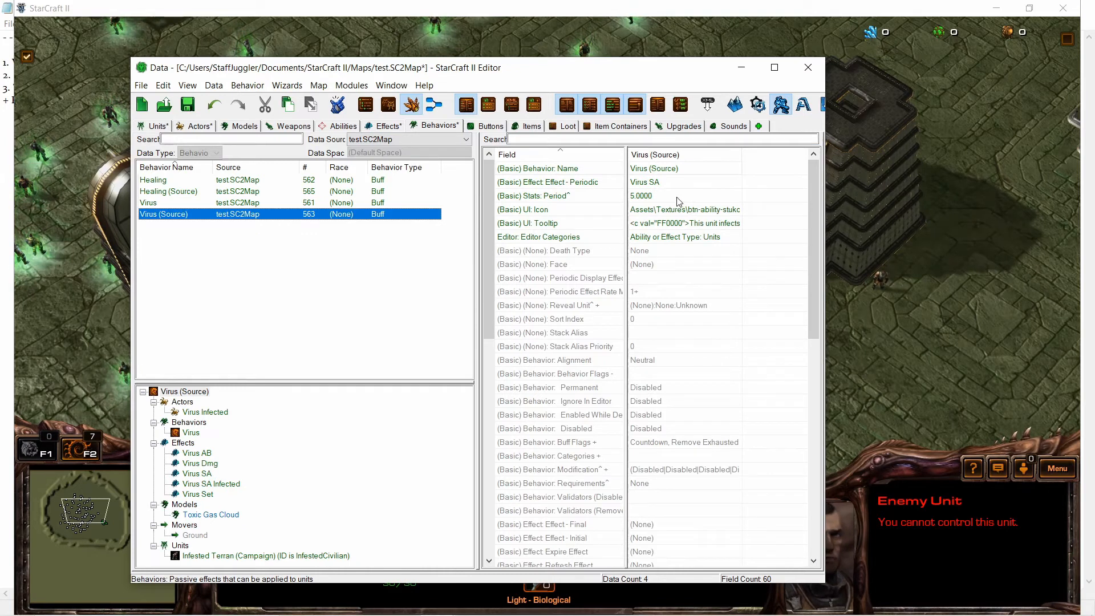
mouse_move(537, 201)
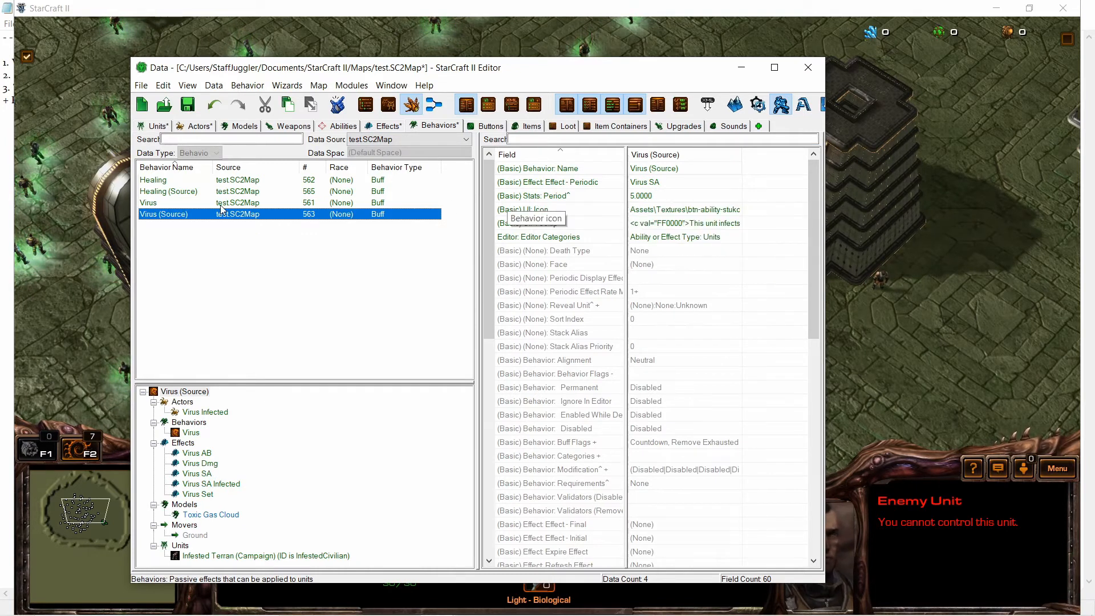
- Review the Healing behavior's fields and its Buff Flags
click(174, 181)
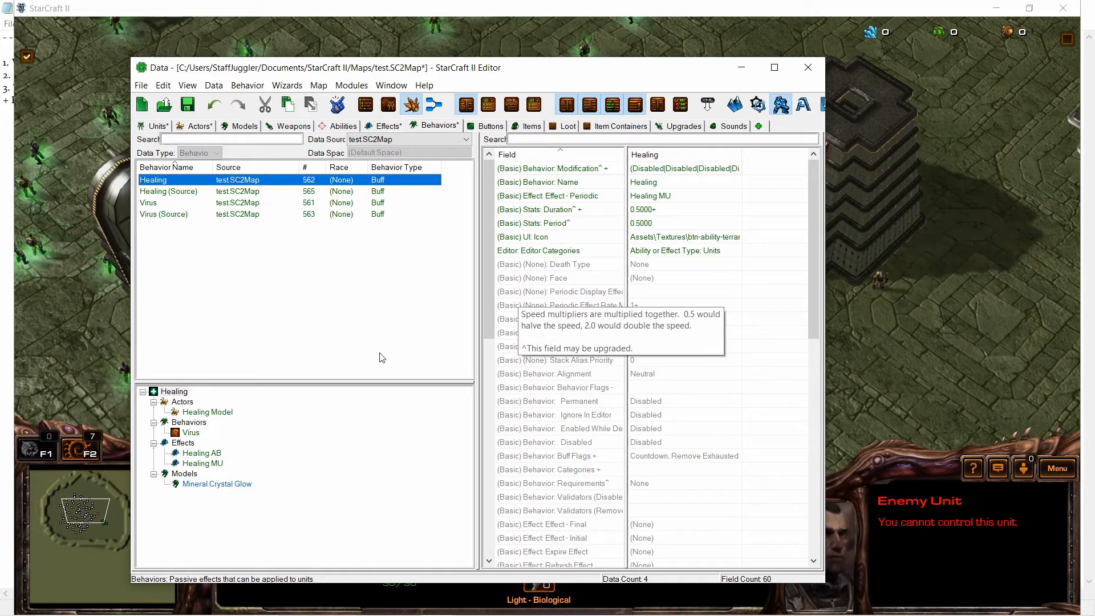
scroll(691, 286, down, 2)
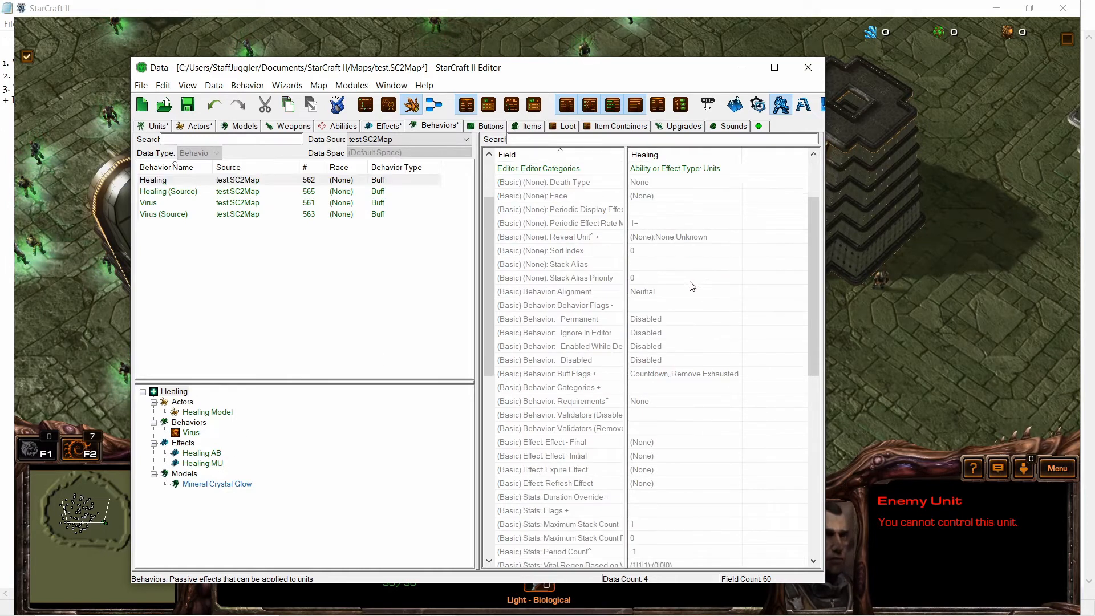
double_click(660, 374)
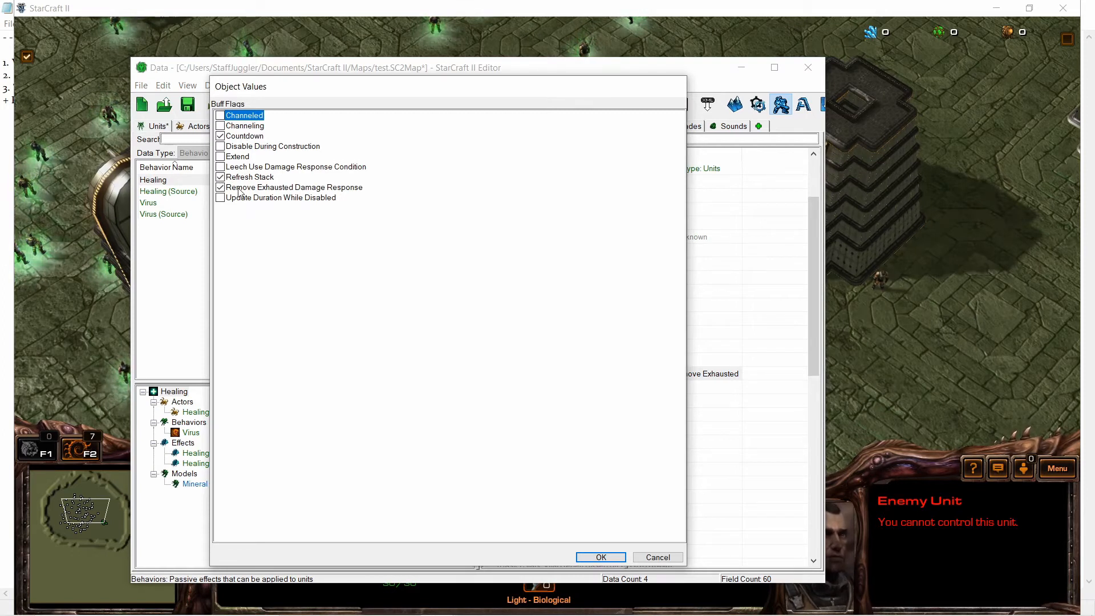
click(608, 560)
- Return to the running game and examine the infected civilians between the two Medics
click(741, 67)
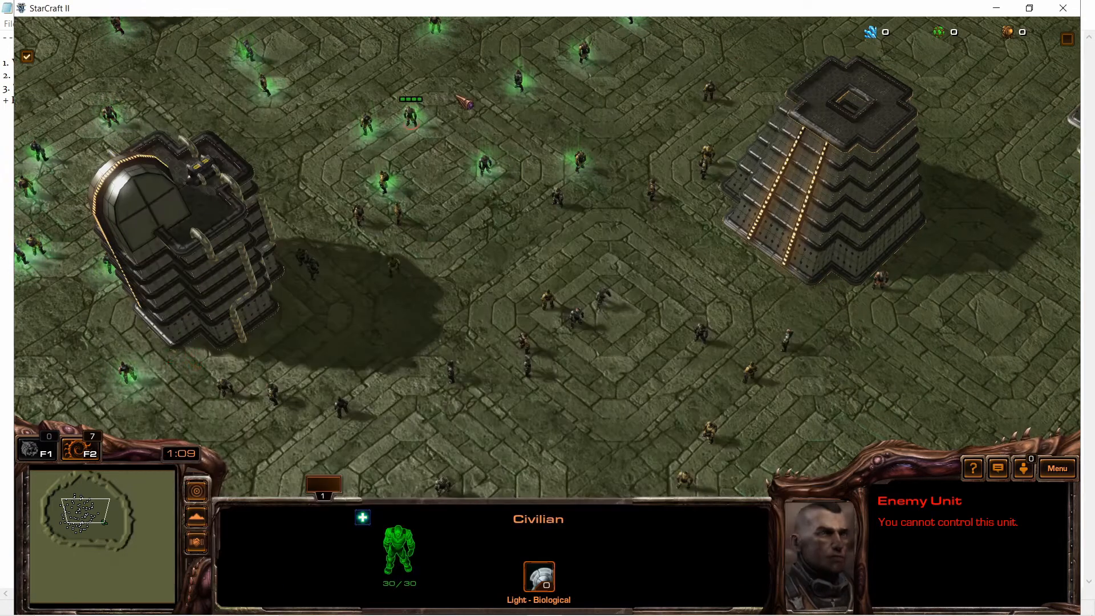
right_click(536, 131)
key(Up)
key(Left)
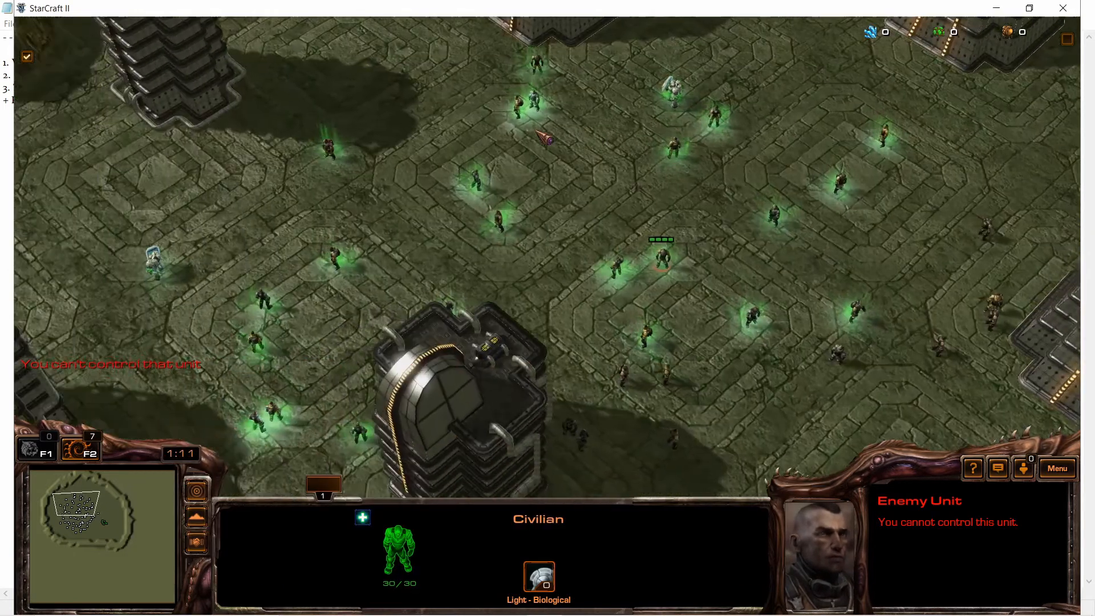
- Examine the Healing buff on the selected civilian and the glowing civilians around the Medics
key(Left)
key(Up)
key(Right)
key(Down)
key(Up)
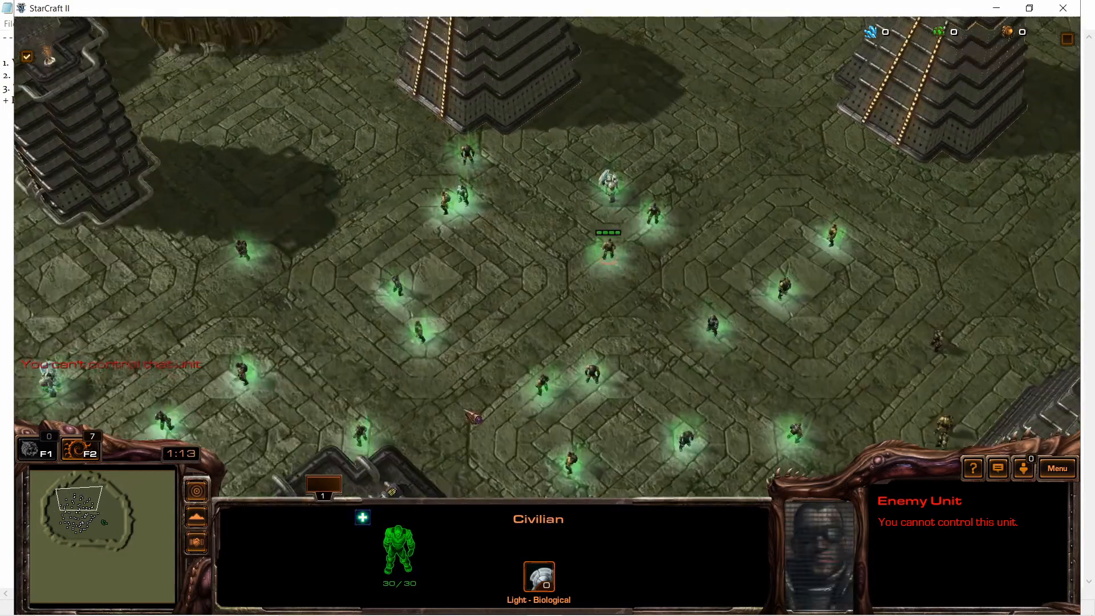
key(Up)
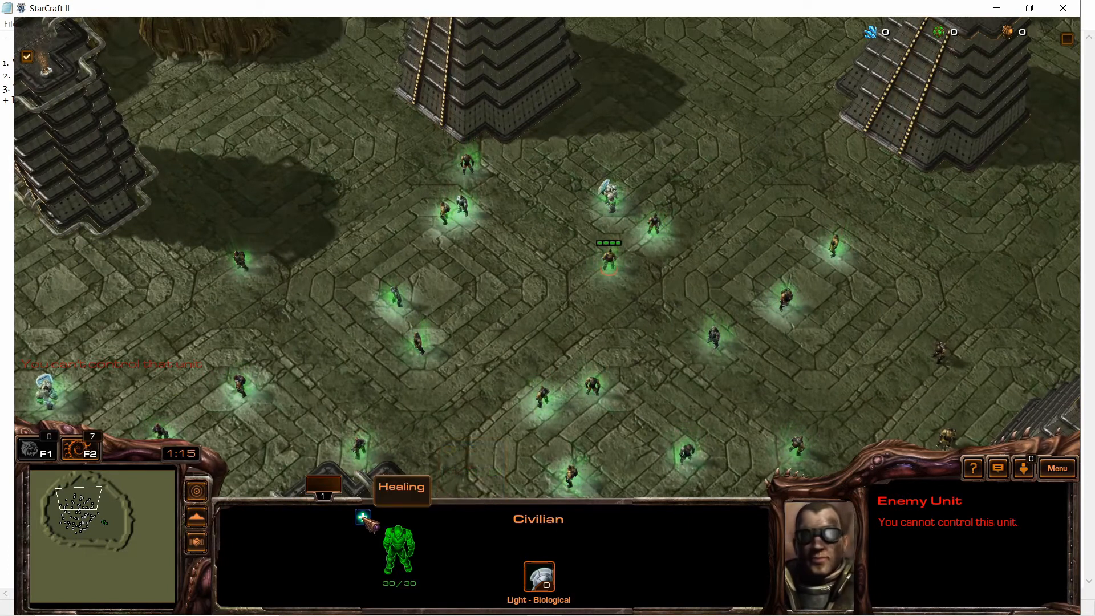
key(Up)
key(Down)
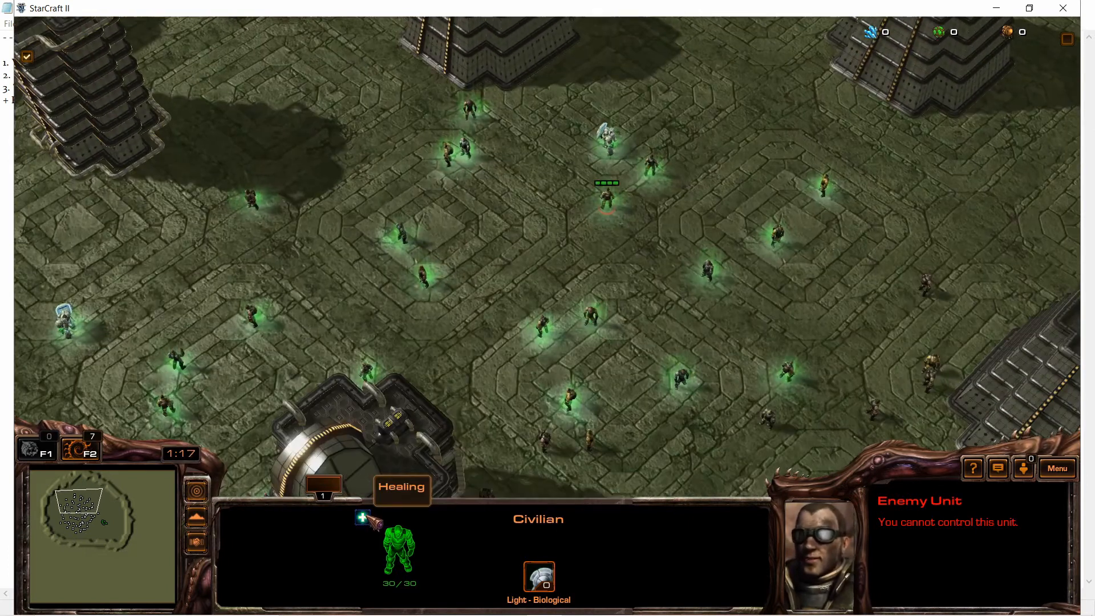
key(Up)
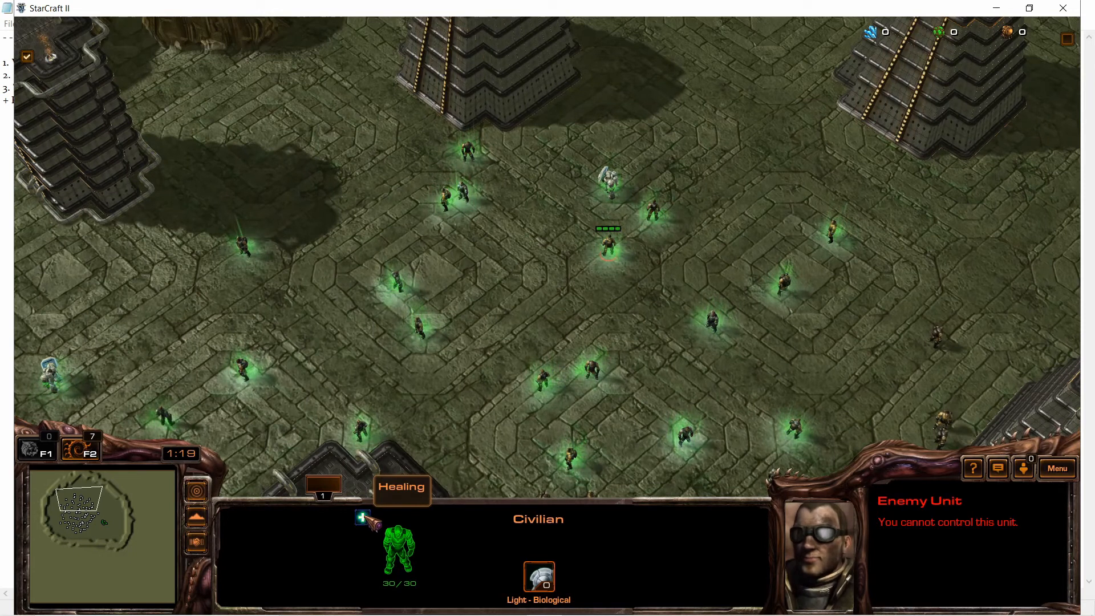
- Compare the buffs on the northern Medic with those on the two civilians standing closest to it
click(610, 186)
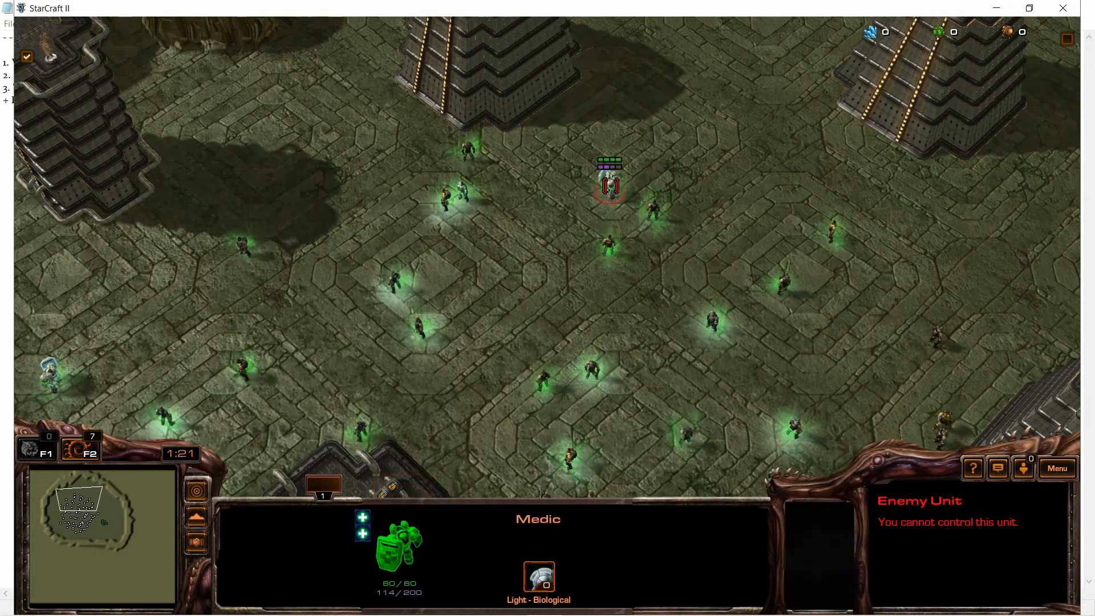
click(608, 246)
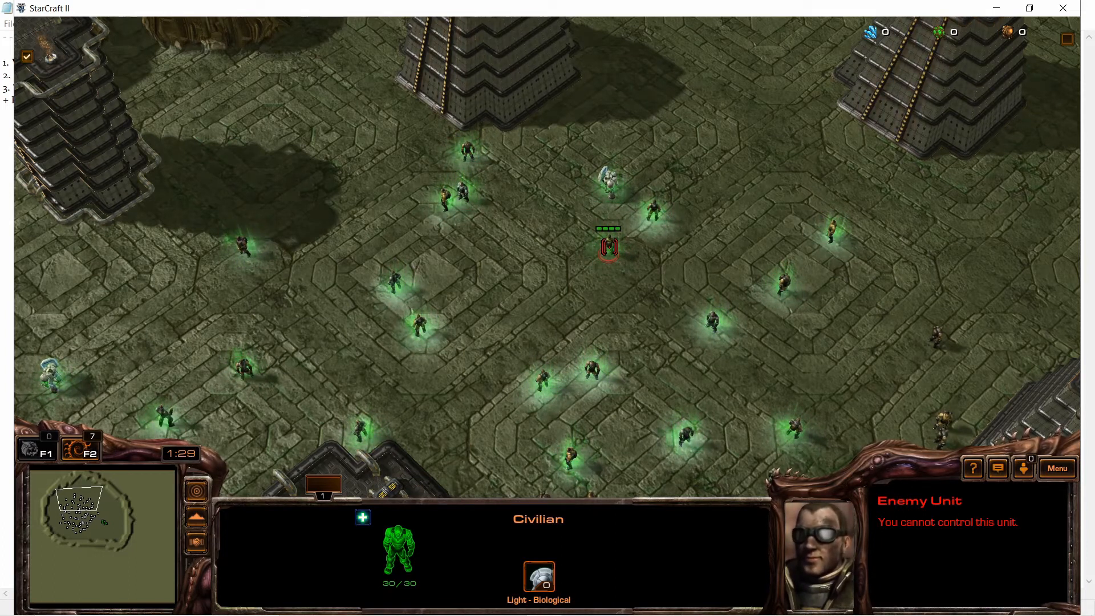
middle_drag(609, 245, 528, 245)
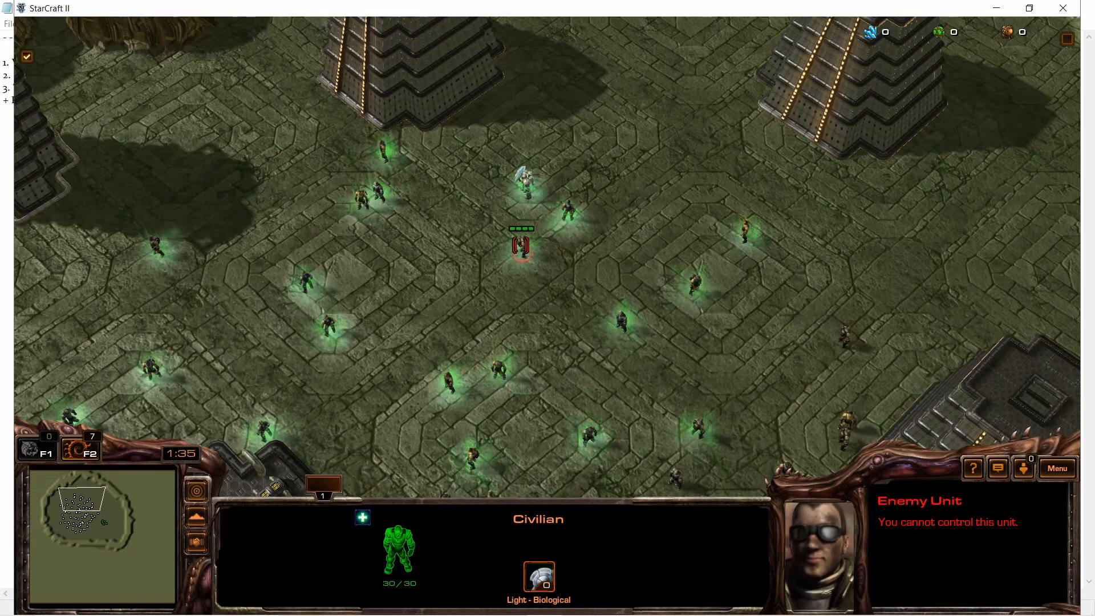
middle_drag(536, 263, 465, 262)
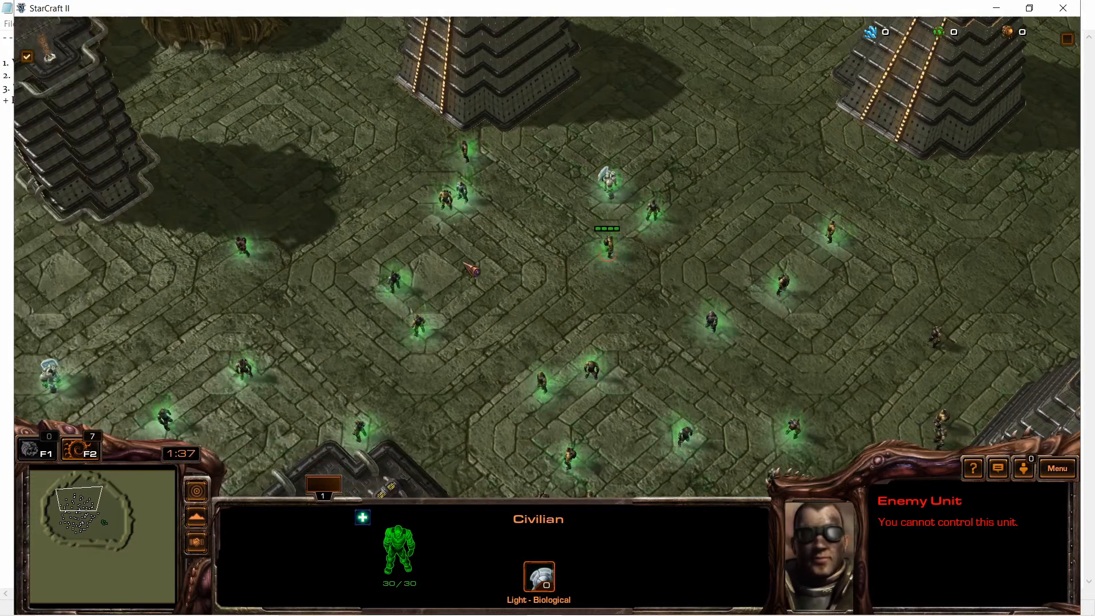
click(652, 212)
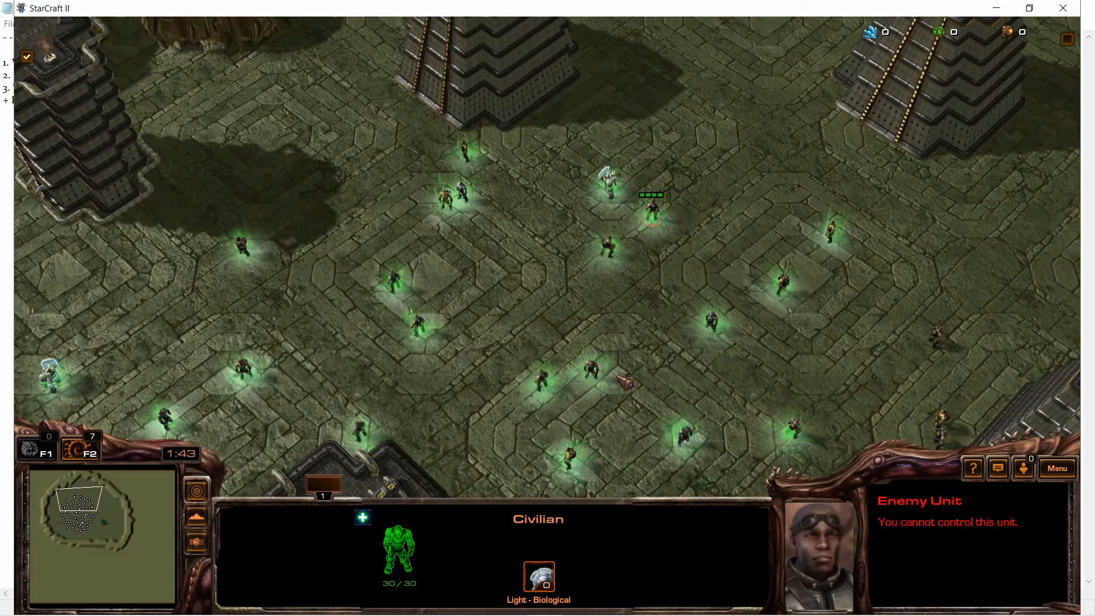
middle_drag(503, 242, 504, 240)
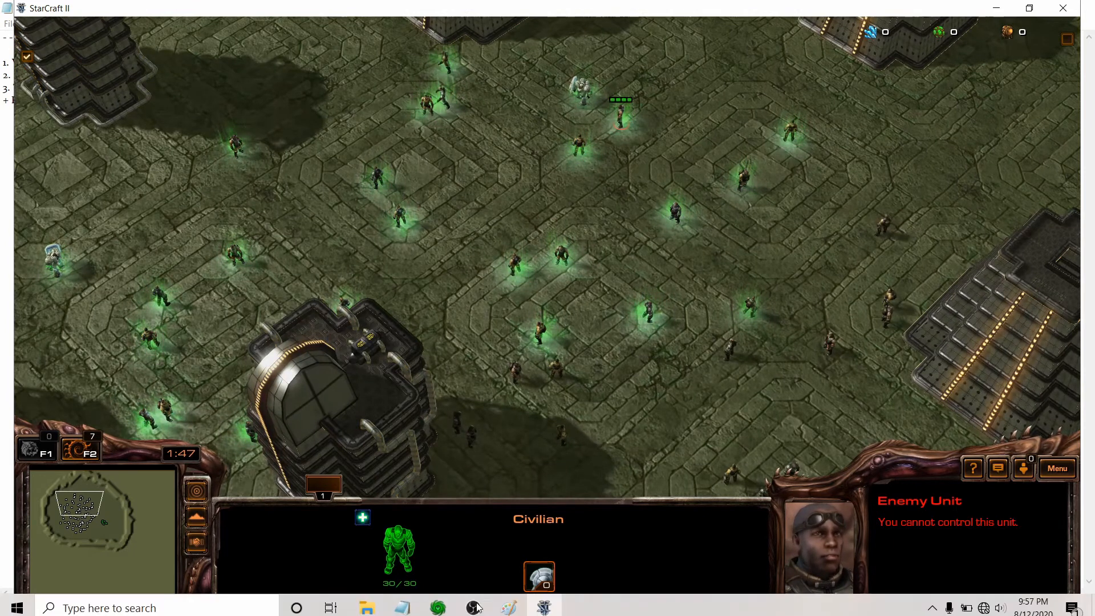
- Switch back to the editor's data window and check the Healing behavior's Buff Flags without changing them
click(438, 601)
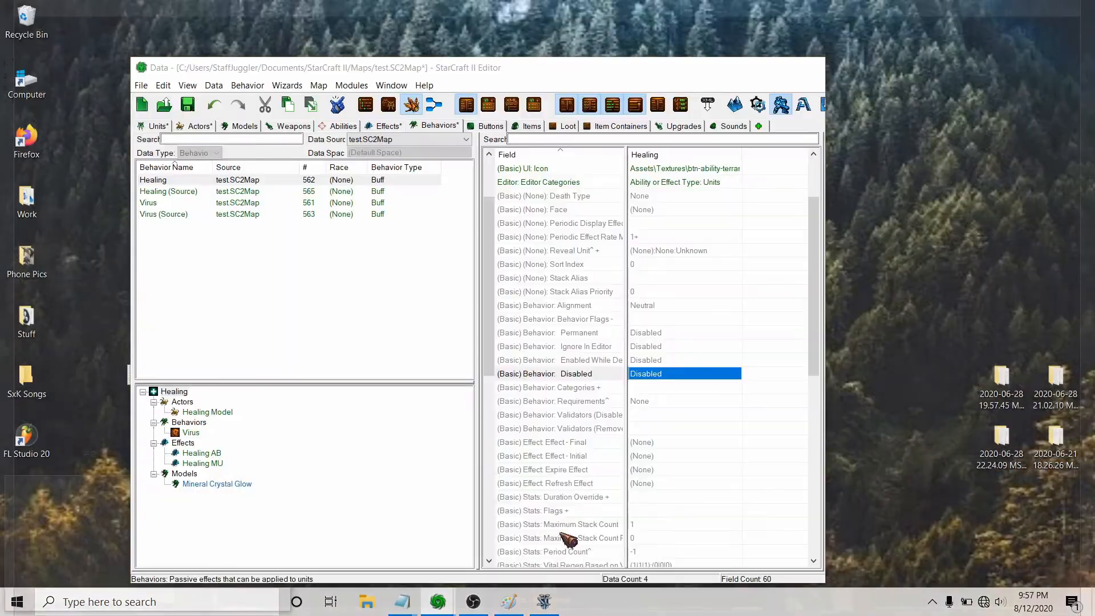
click(561, 537)
scroll(655, 313, up, 2)
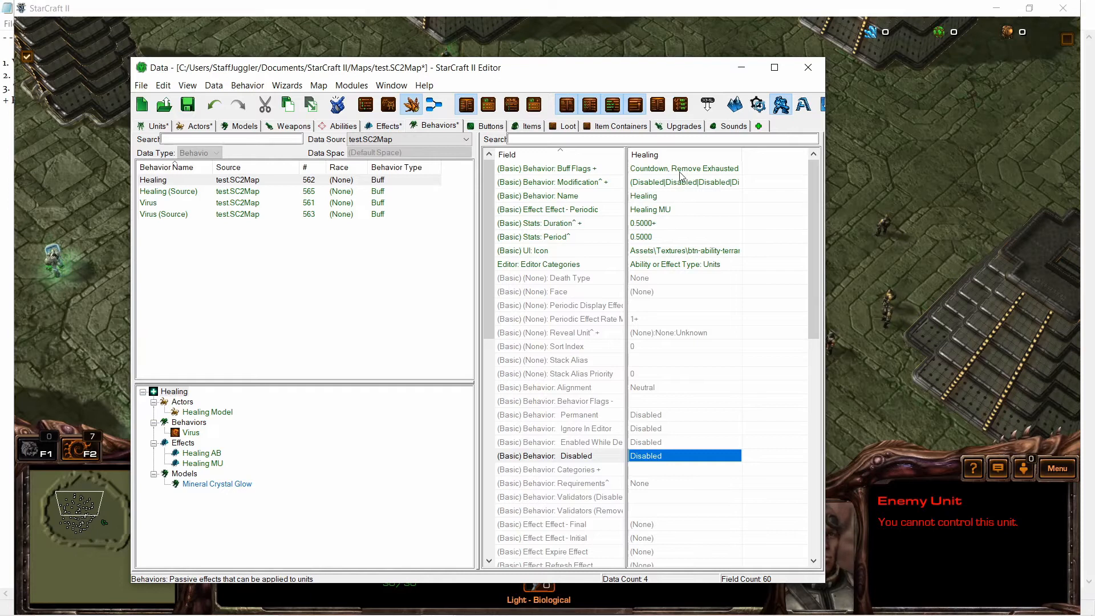
double_click(680, 171)
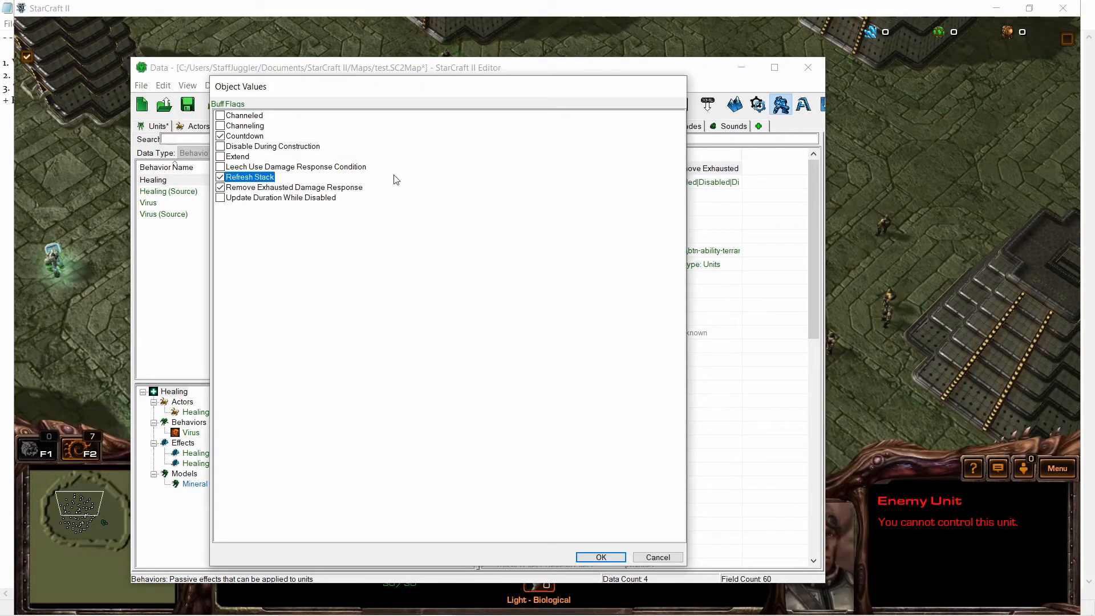
click(643, 556)
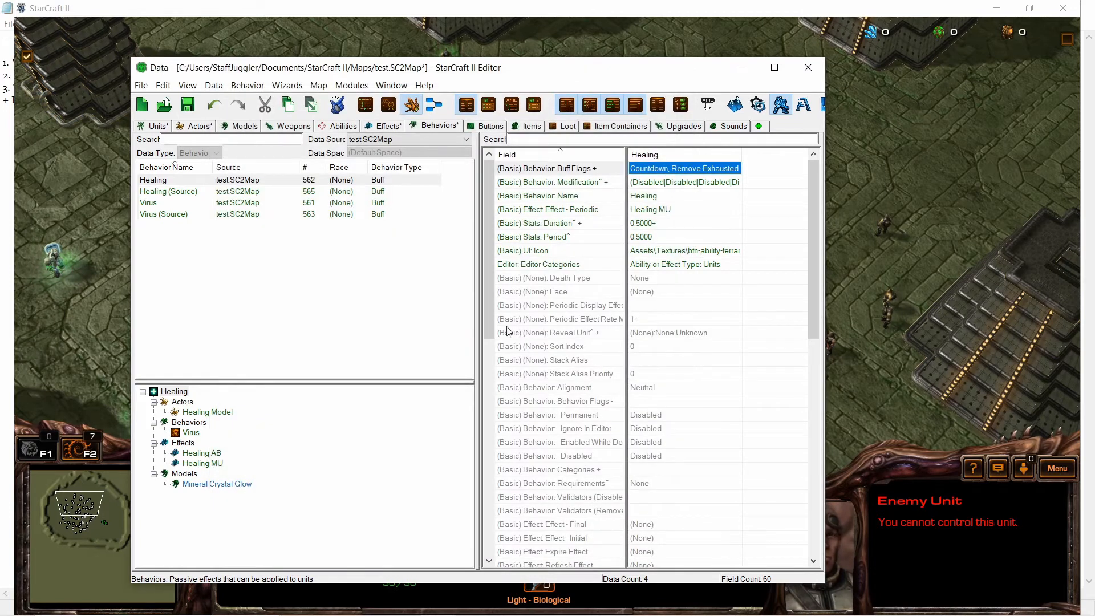
- Compare the period of Healing (Source) with the period and duration of the Healing behavior
click(184, 392)
click(191, 193)
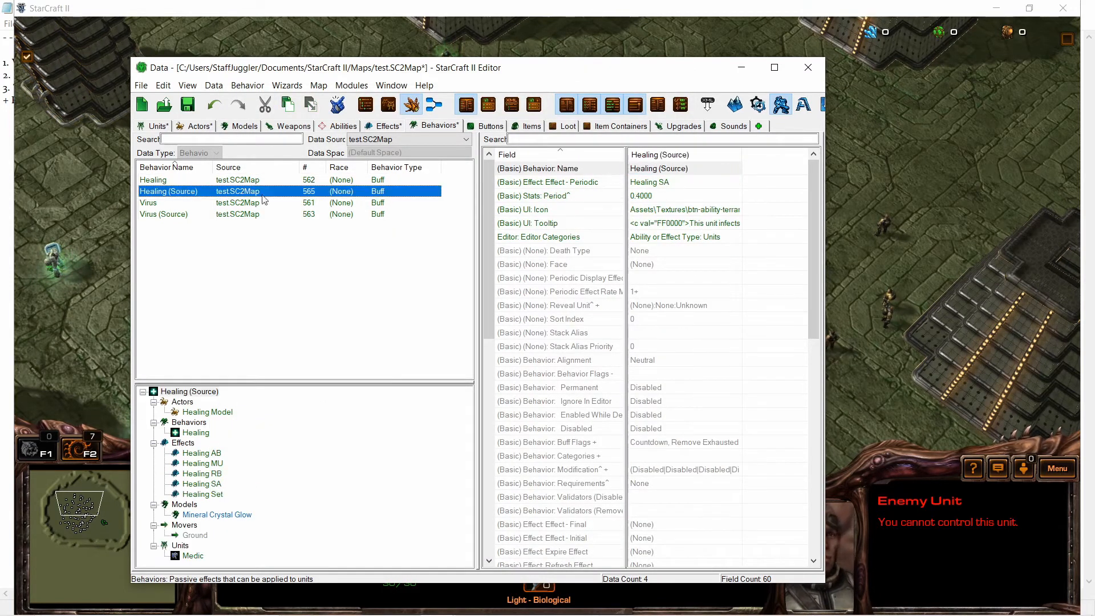
click(656, 196)
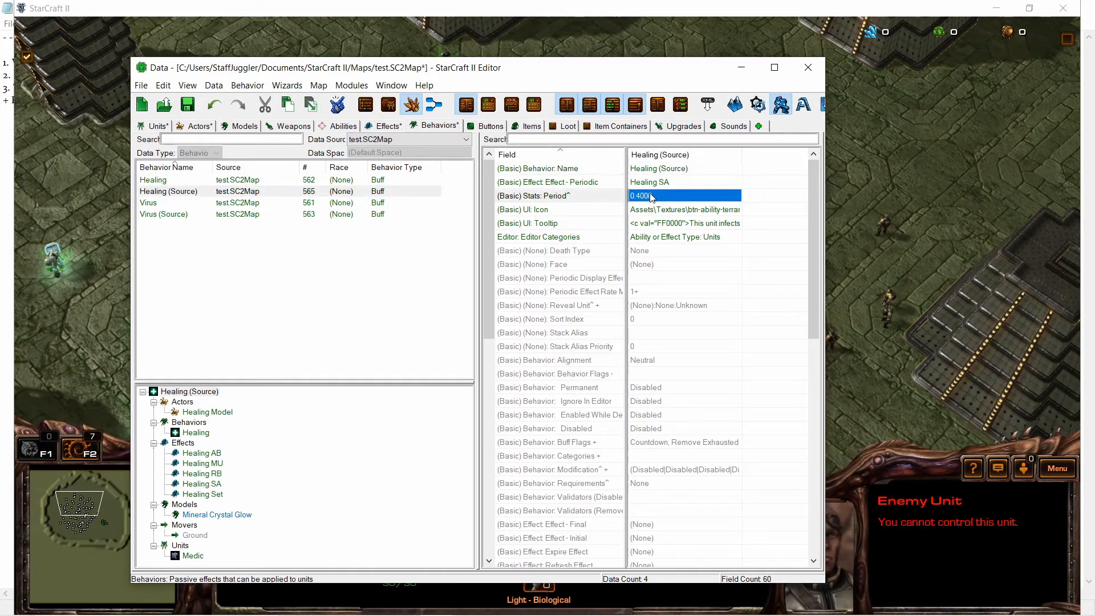
click(228, 180)
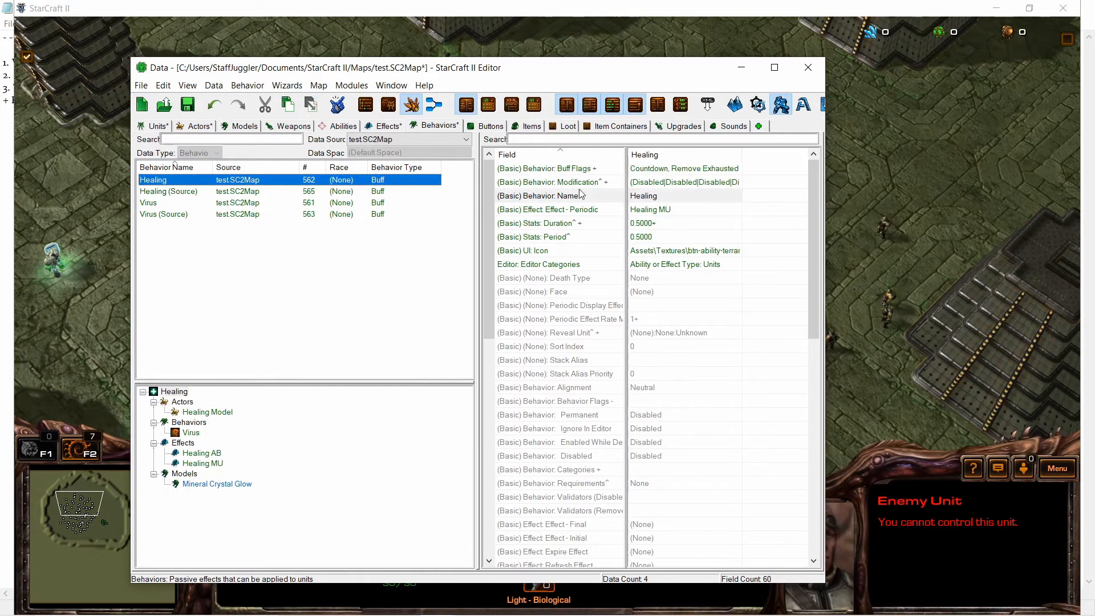
click(651, 236)
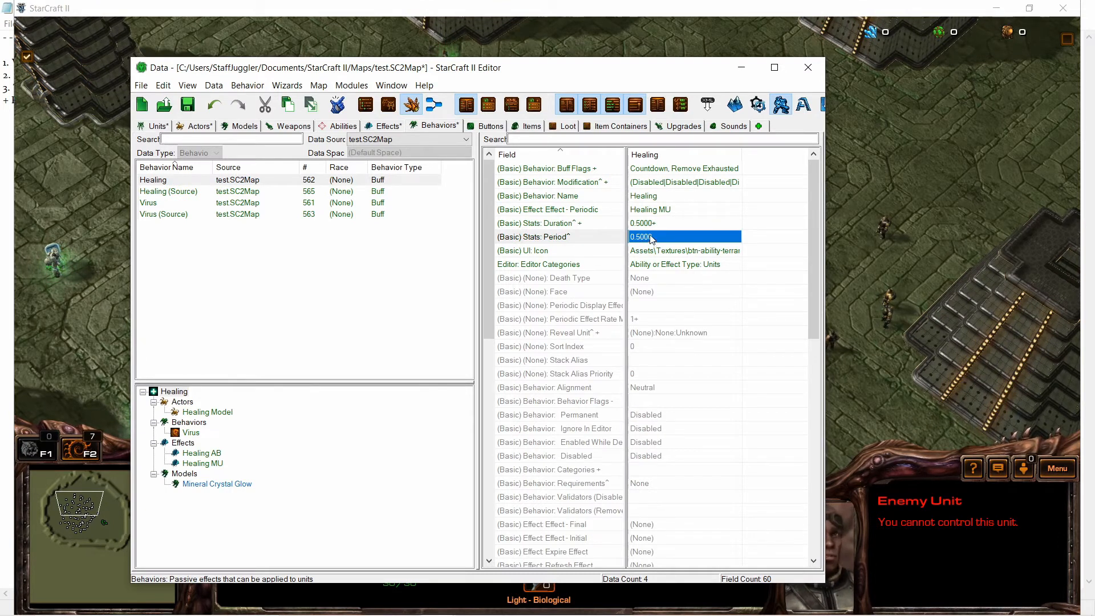
click(647, 223)
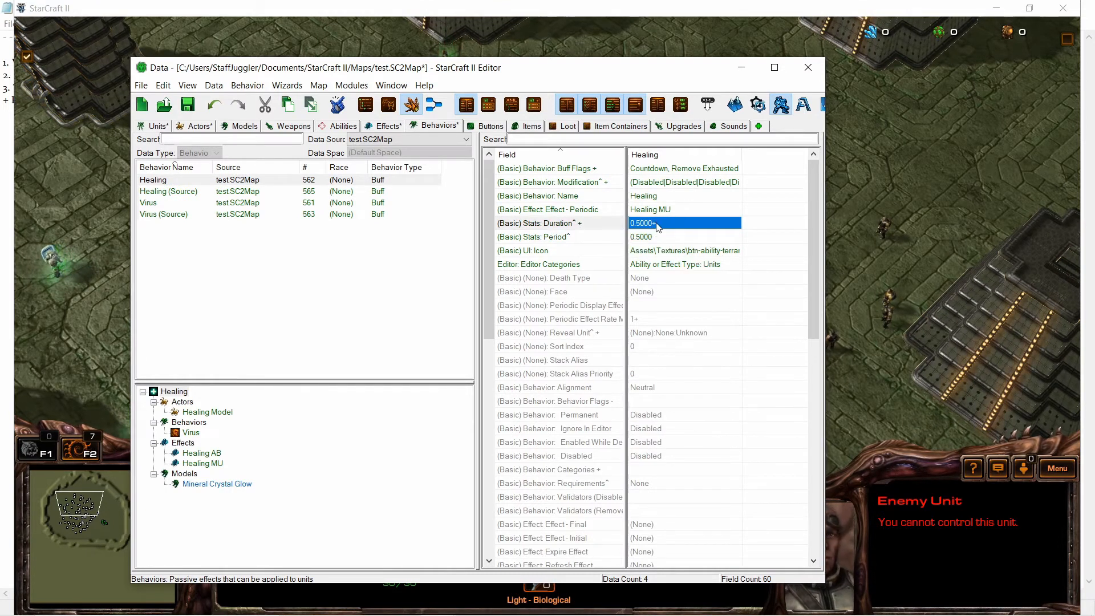
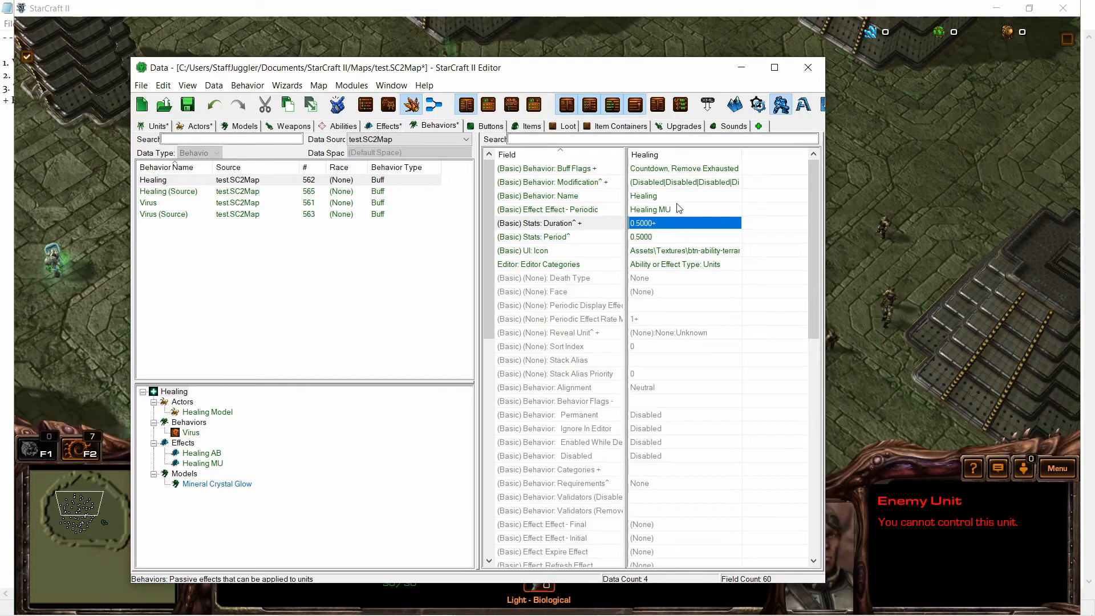
- Return to the running game and send the whole group of Infested Terrans toward the civilians
click(742, 68)
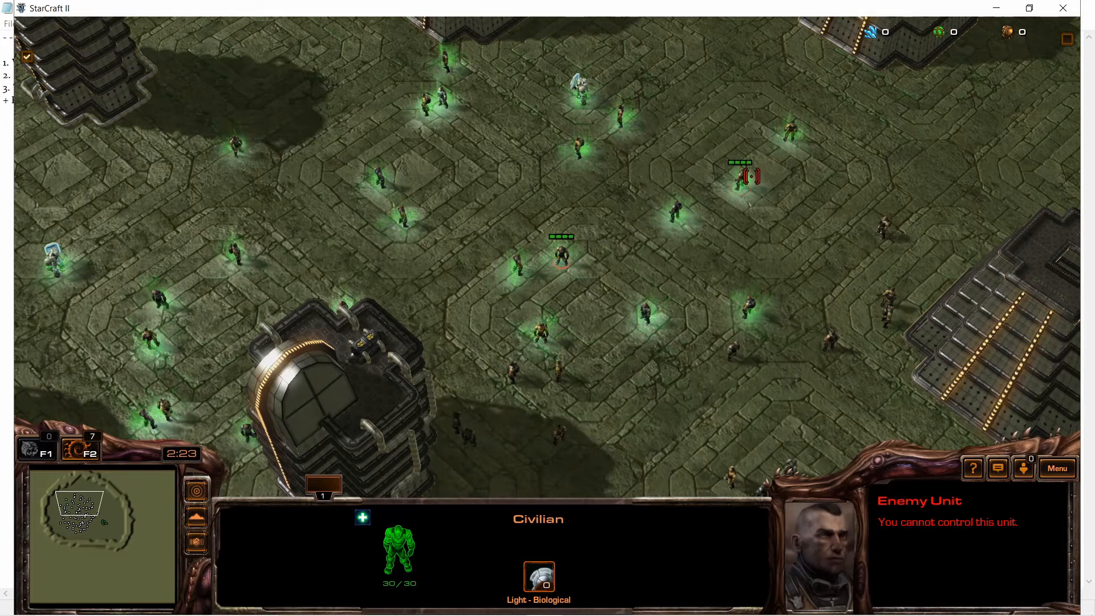
click(231, 250)
mouse_move(707, 251)
middle_down()
mouse_move(687, 240)
mouse_move(715, 242)
middle_up()
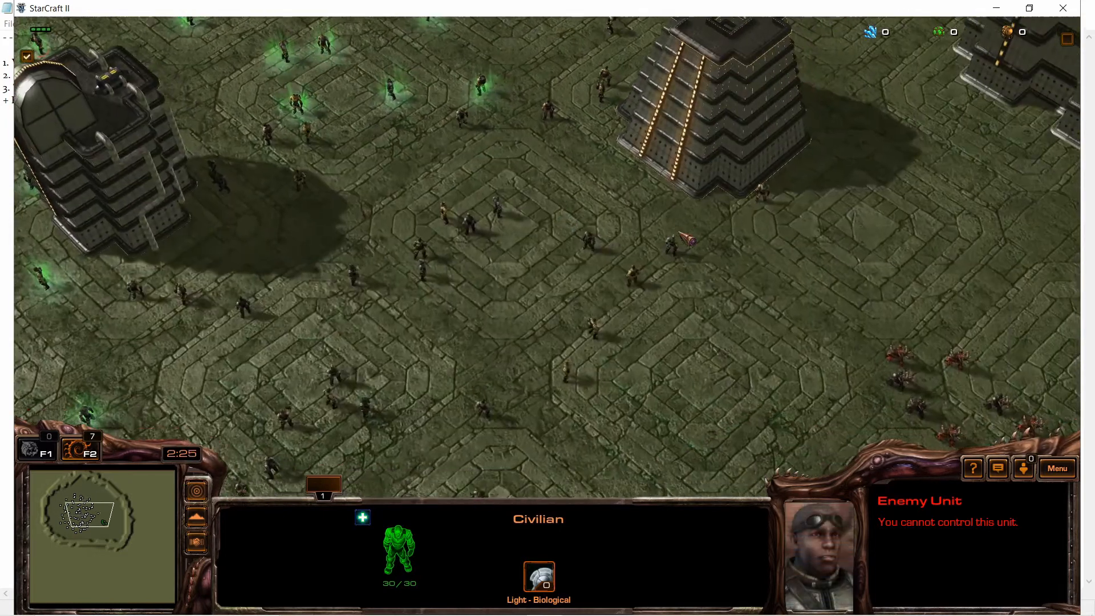
drag(884, 376, 599, 207)
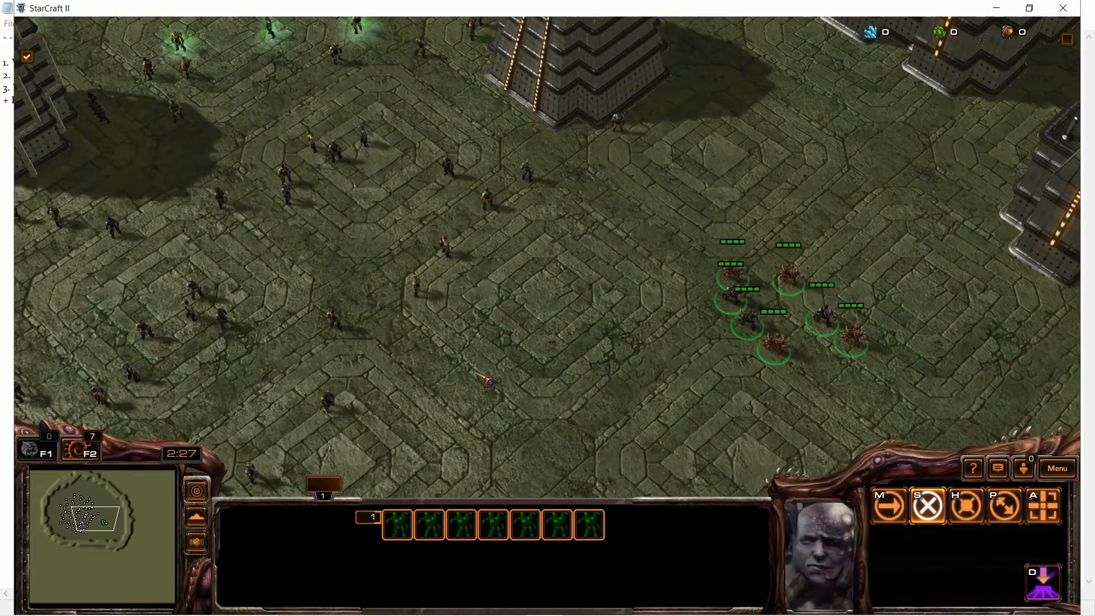
right_click(478, 374)
key(Left)
- Single out one Infested Terran and steer it ahead of the group toward the nearest untreated civilians
click(589, 524)
right_click(542, 162)
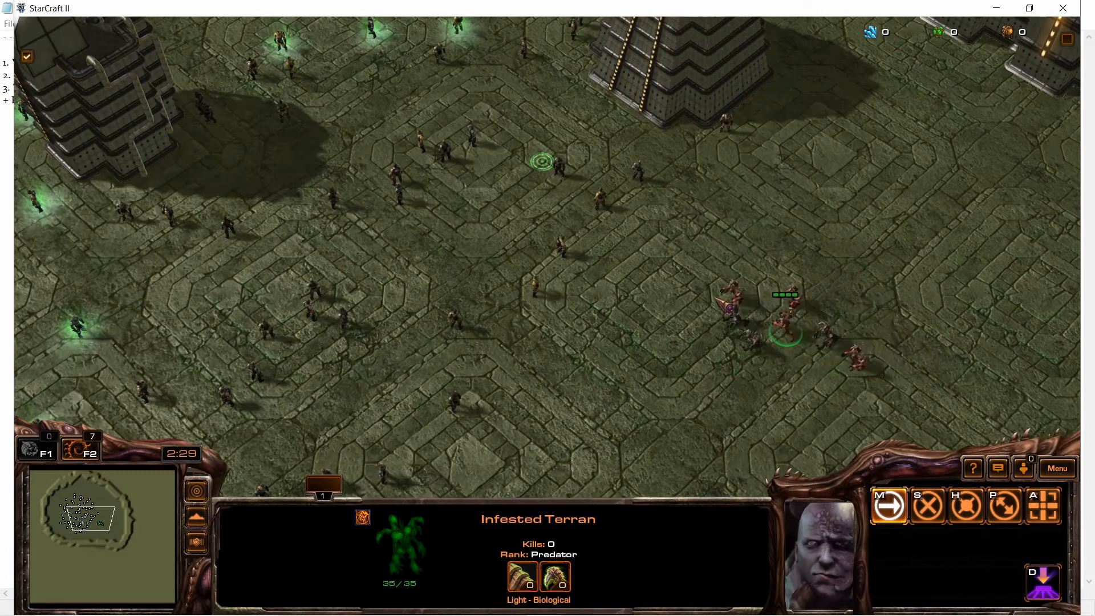
right_click(555, 332)
key(Left)
right_click(565, 421)
key(Down)
key(Right)
right_click(636, 379)
- Reselect all seven Infested Terrans and move them around together beside the civilians
drag(806, 360, 591, 154)
right_click(587, 91)
right_click(538, 374)
right_click(647, 238)
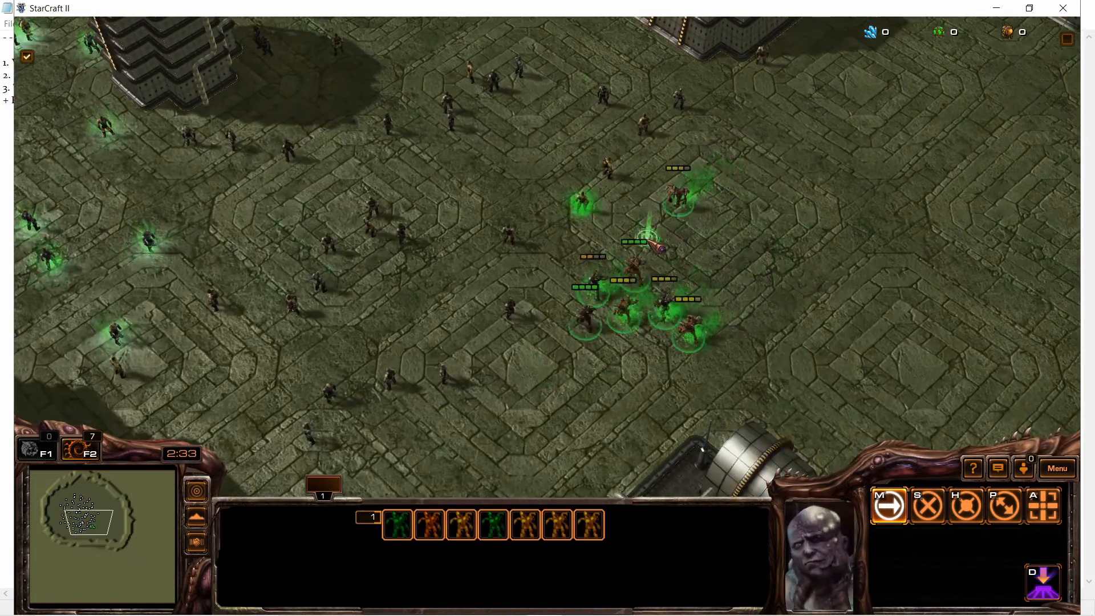
- Check the Virus buffs on a badly damaged Infested Terran, then send the surviving ones in among the civilians
click(427, 524)
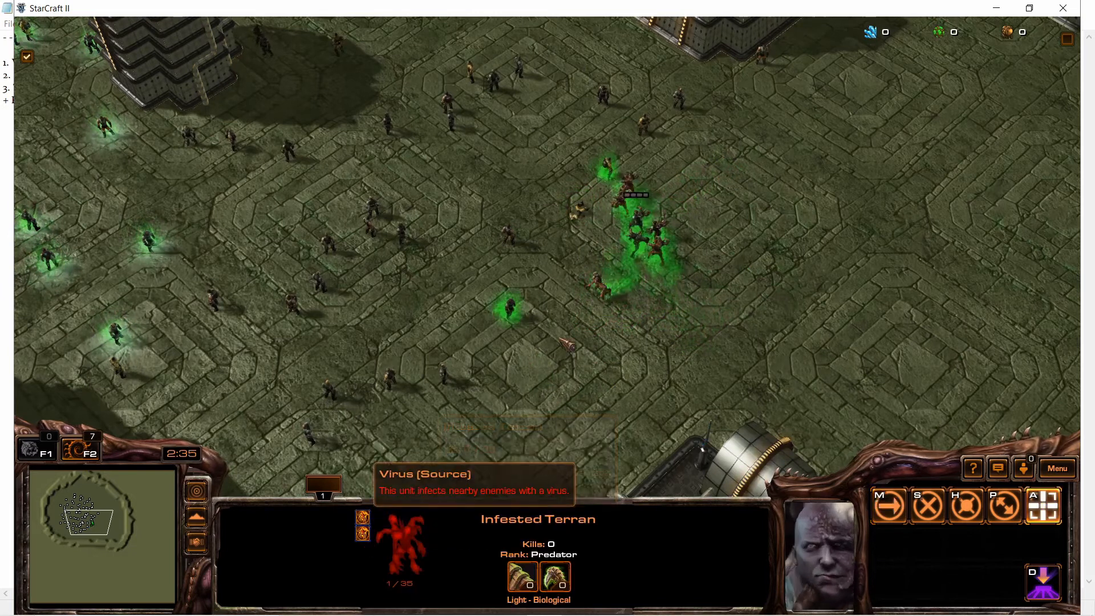
drag(671, 237, 516, 118)
right_click(516, 118)
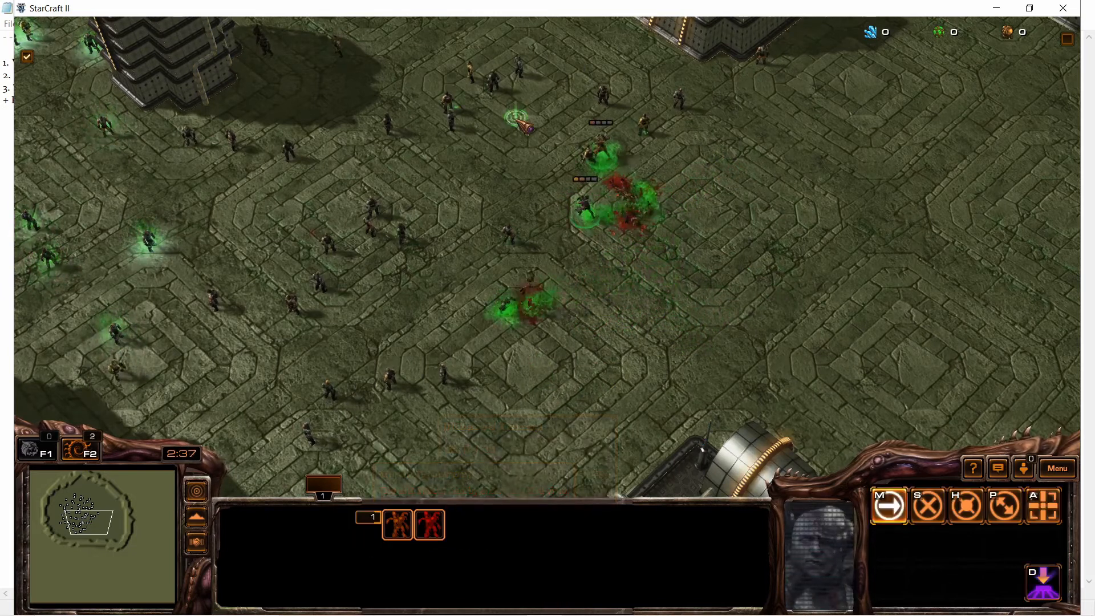
middle_drag(516, 118, 589, 190)
right_click(558, 224)
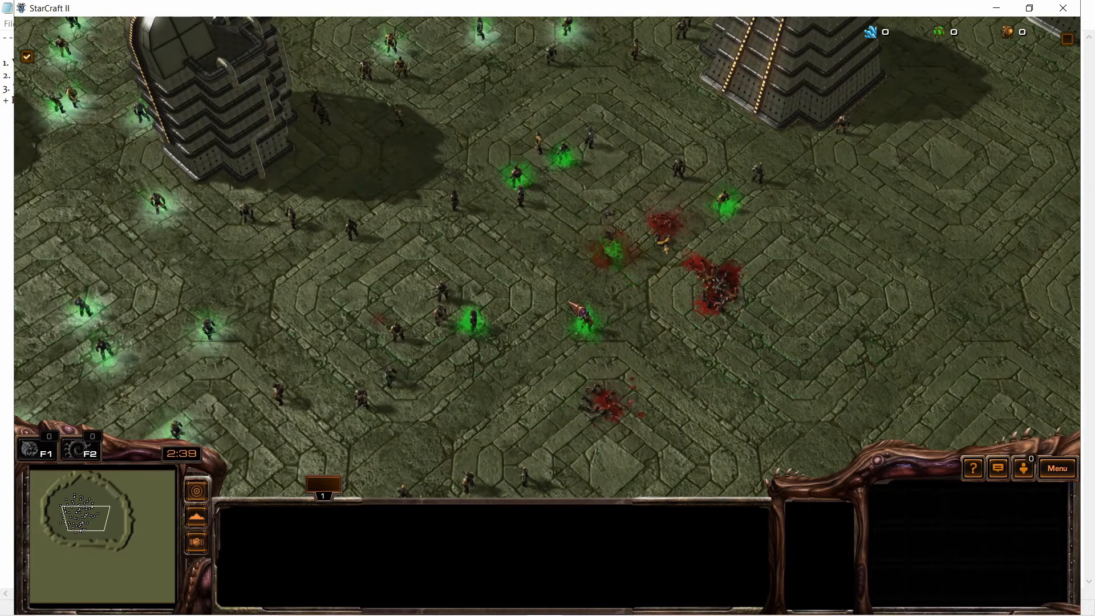
key(Left)
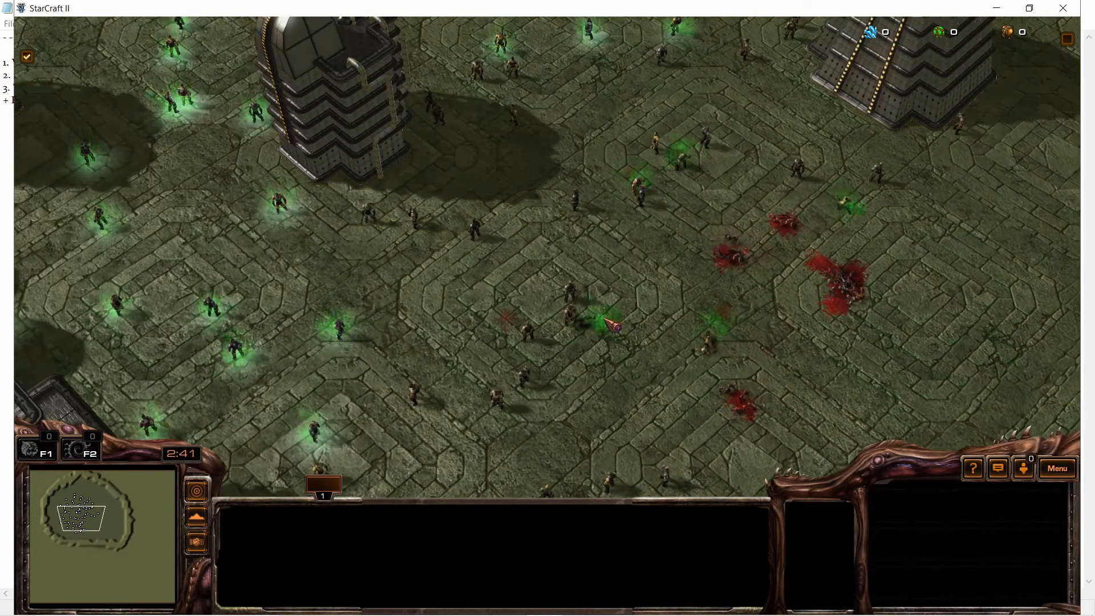
- Survey the infected crowd in the running test map and inspect two of the civilians
key(Right)
key(Down)
key(Left)
key(Up)
key(Right)
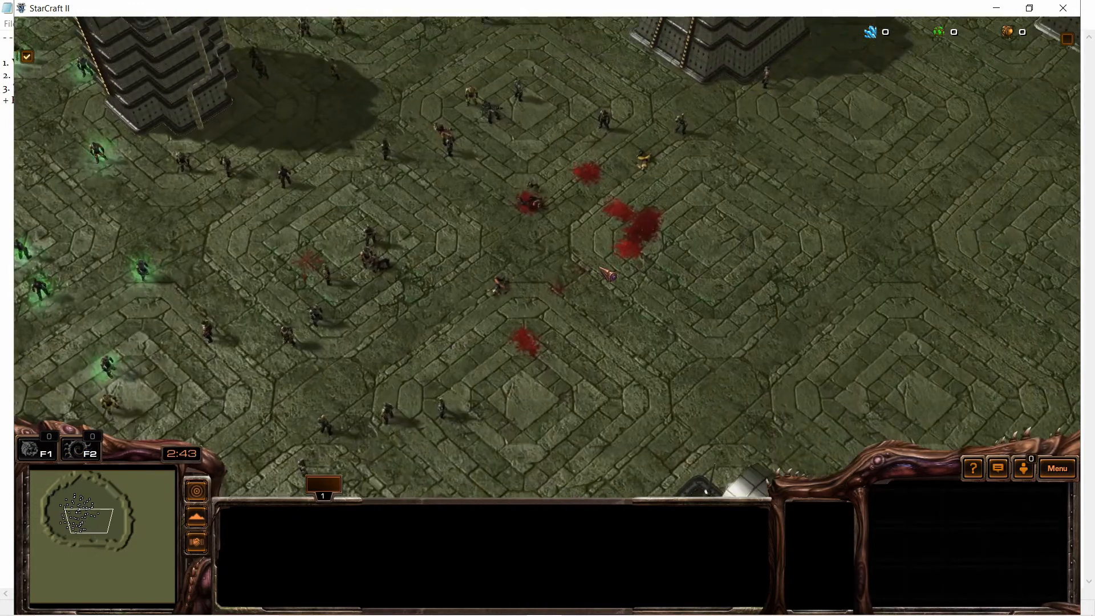
click(448, 146)
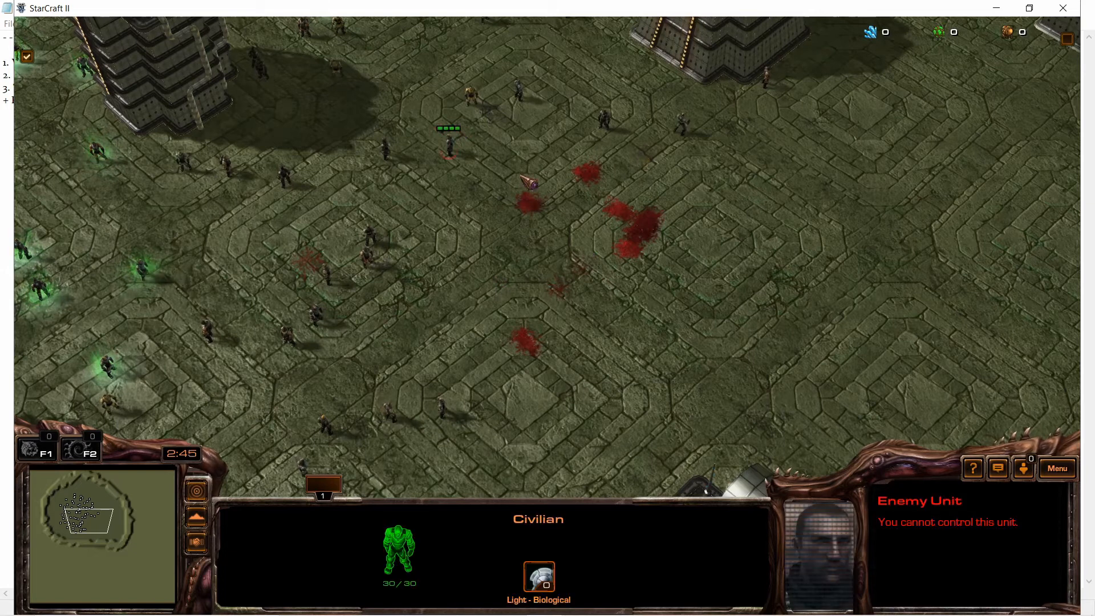
click(517, 91)
right_click(512, 275)
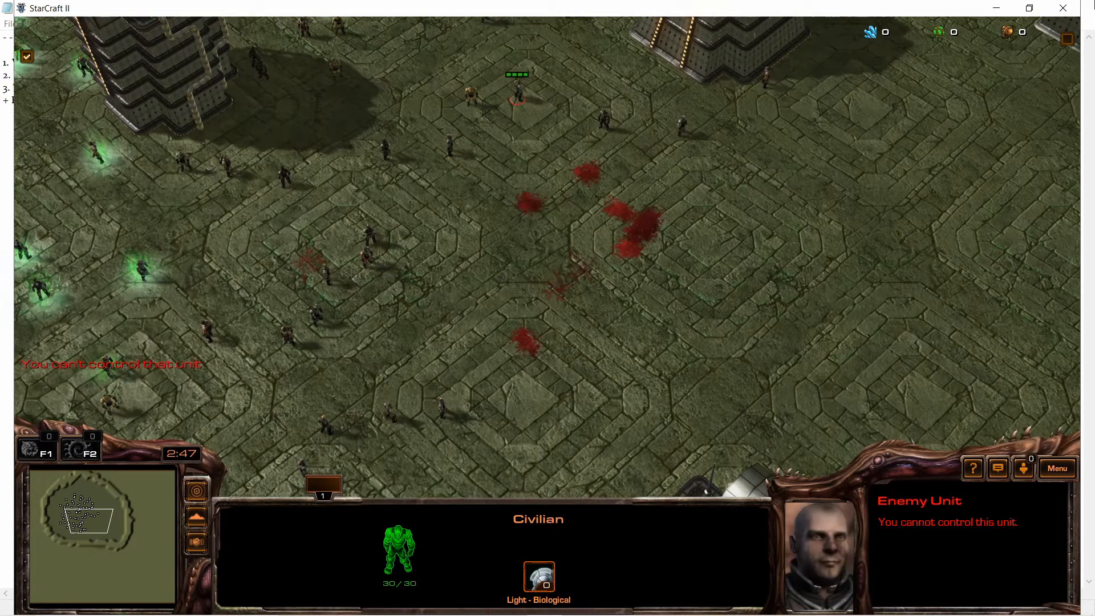
- Close the test game and bring back the map editor's terrain and data windows
click(1068, 7)
click(481, 372)
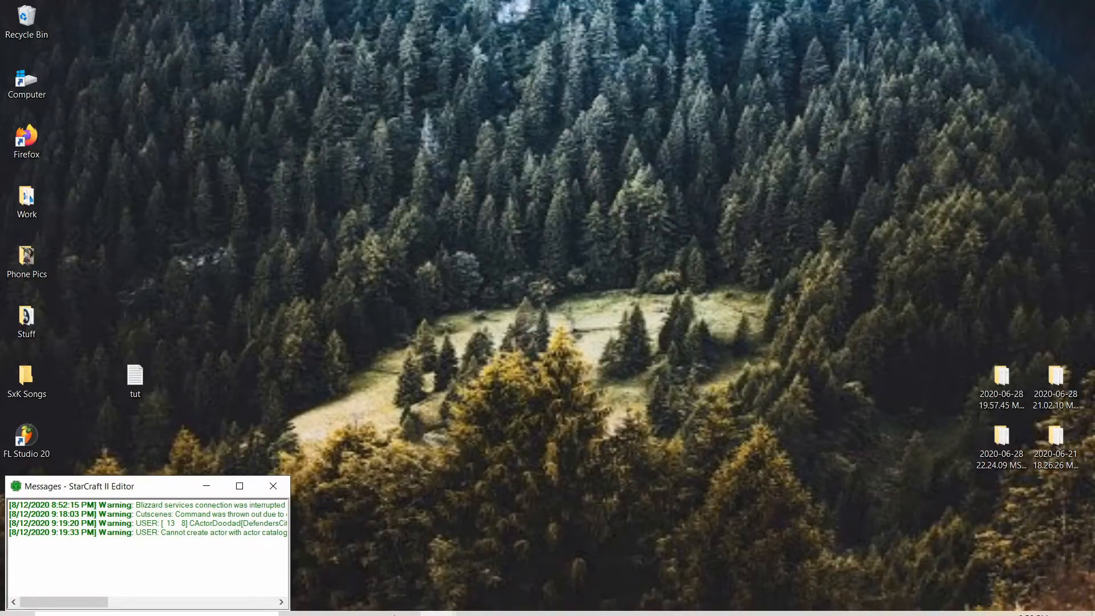
mouse_move(467, 609)
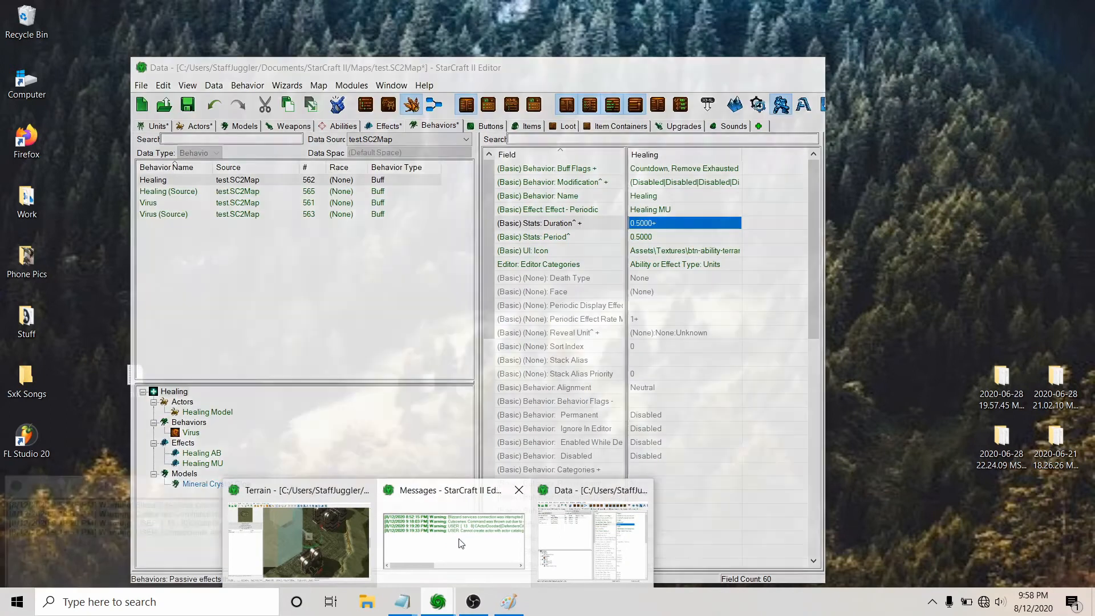
click(336, 542)
click(576, 539)
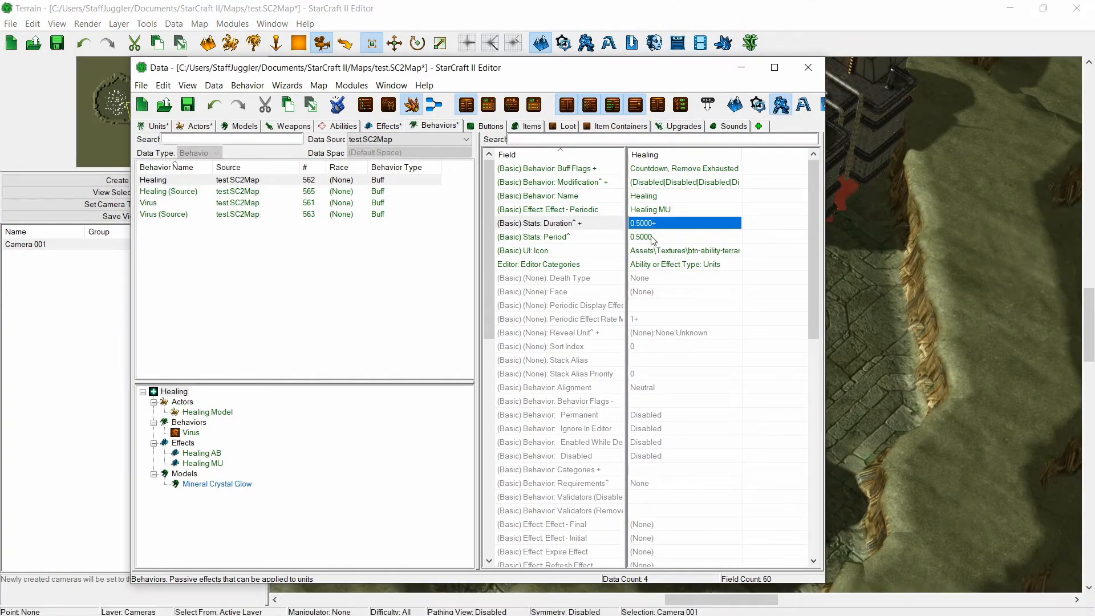
- Set the radius of the Healing SA effect's search area to 7
click(231, 191)
click(201, 484)
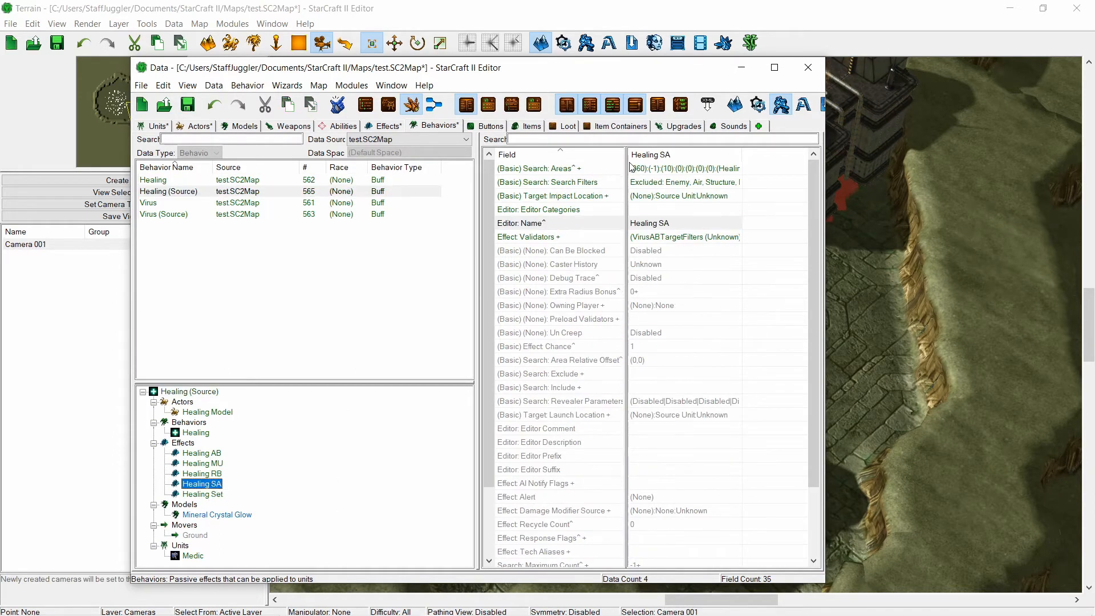
double_click(631, 167)
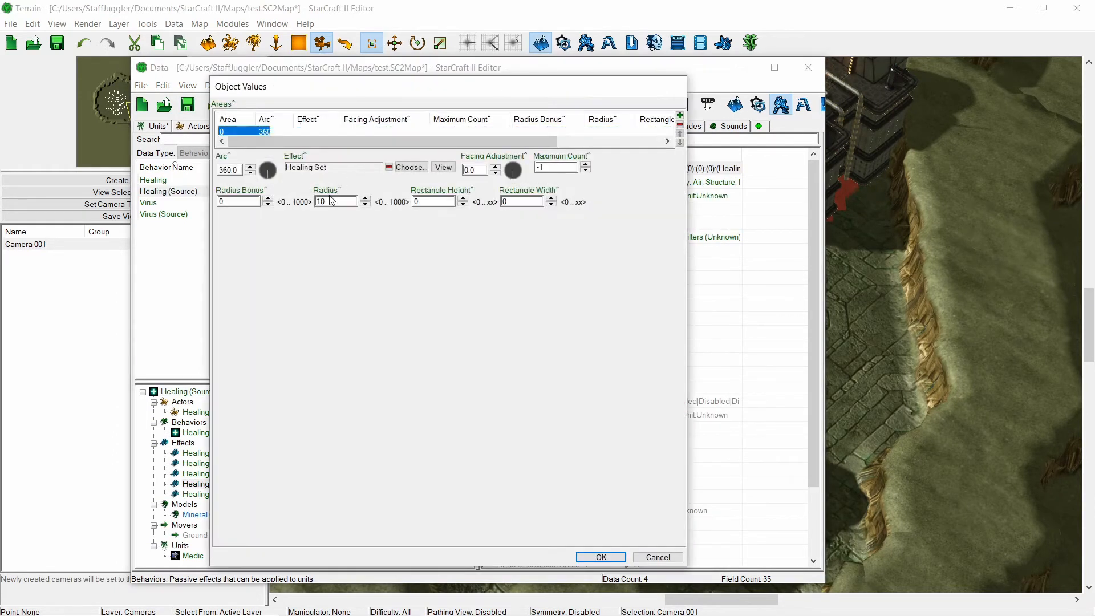
key(Return)
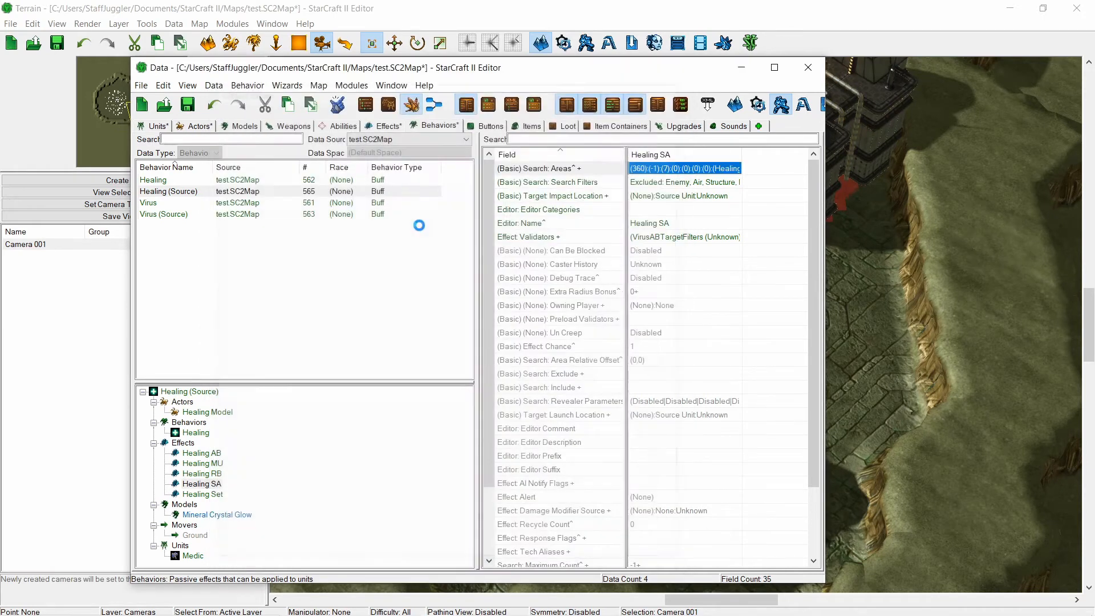
key(Down)
- Filter the behaviors by "source" and select Virus (Source)
click(229, 141)
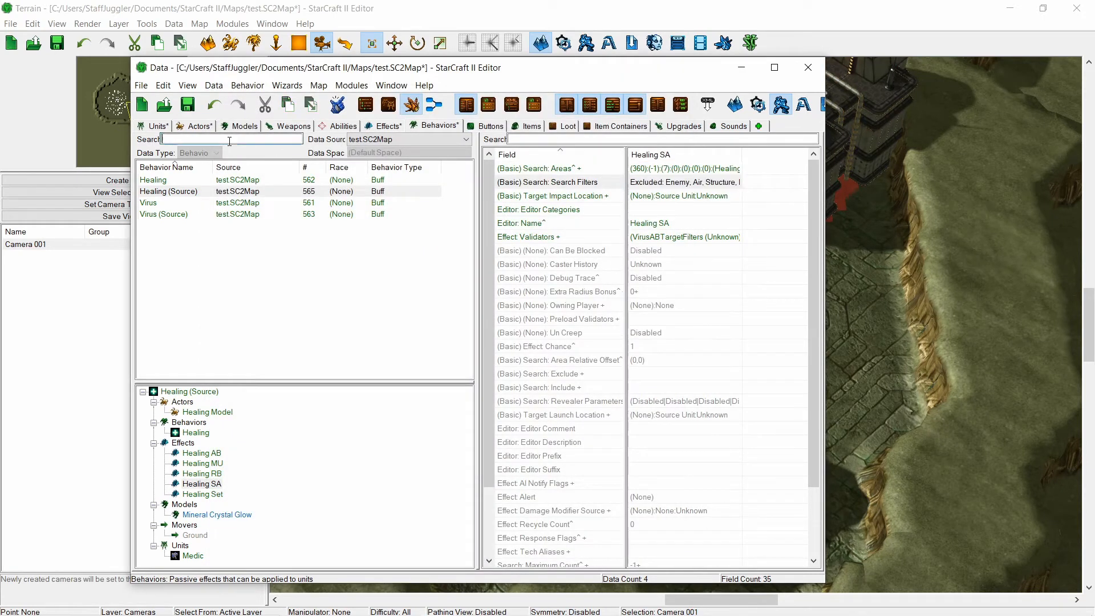
text(source)
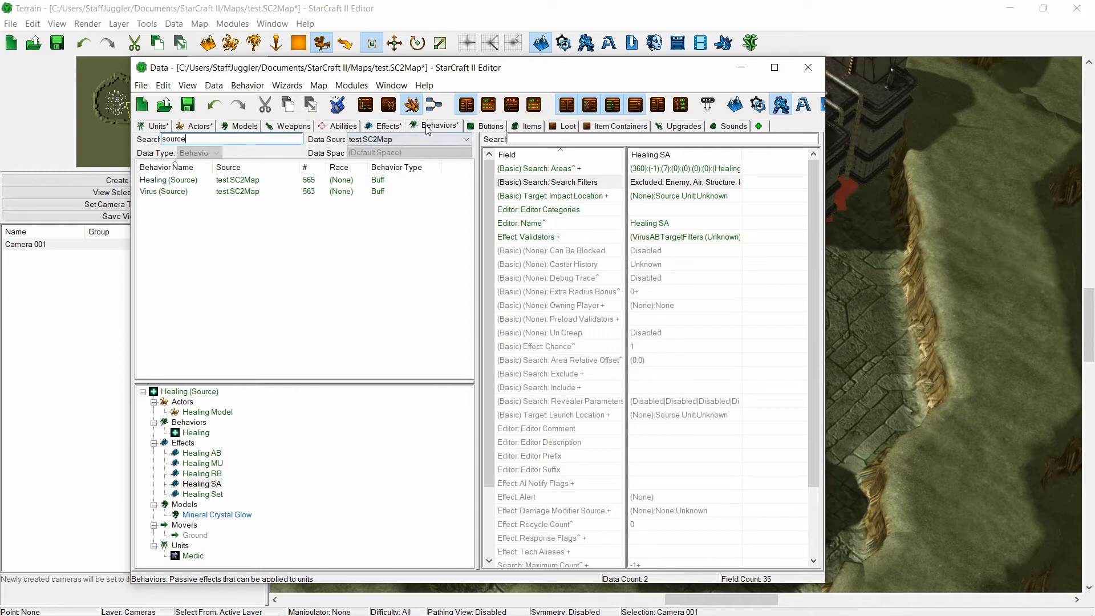
click(167, 193)
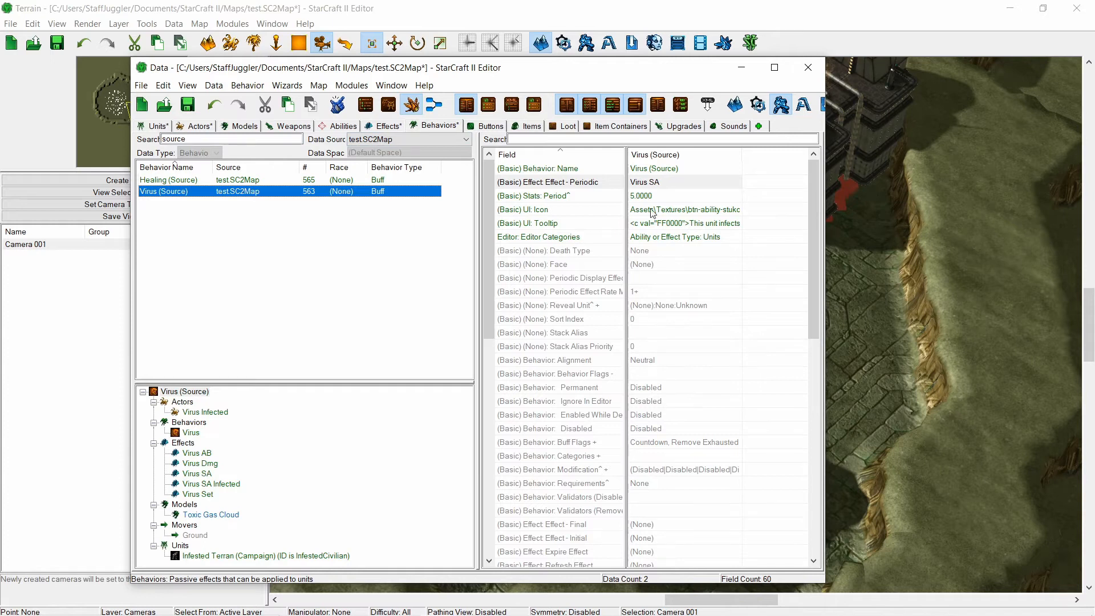
- Add Virus to the behaviors disabled by the Virus (Source) behavior's modification
click(690, 469)
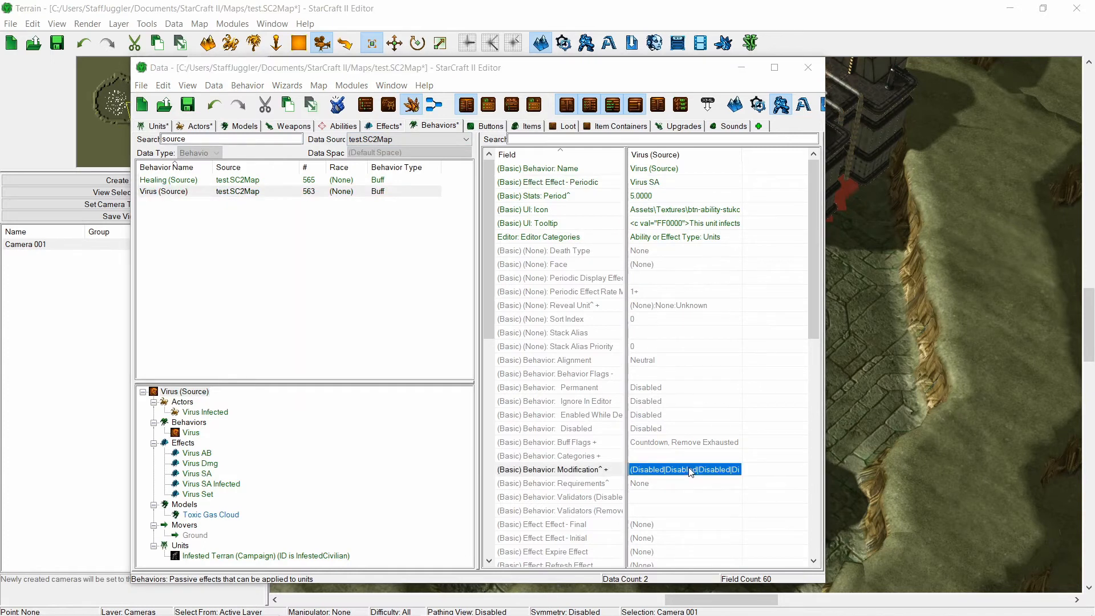
double_click(690, 470)
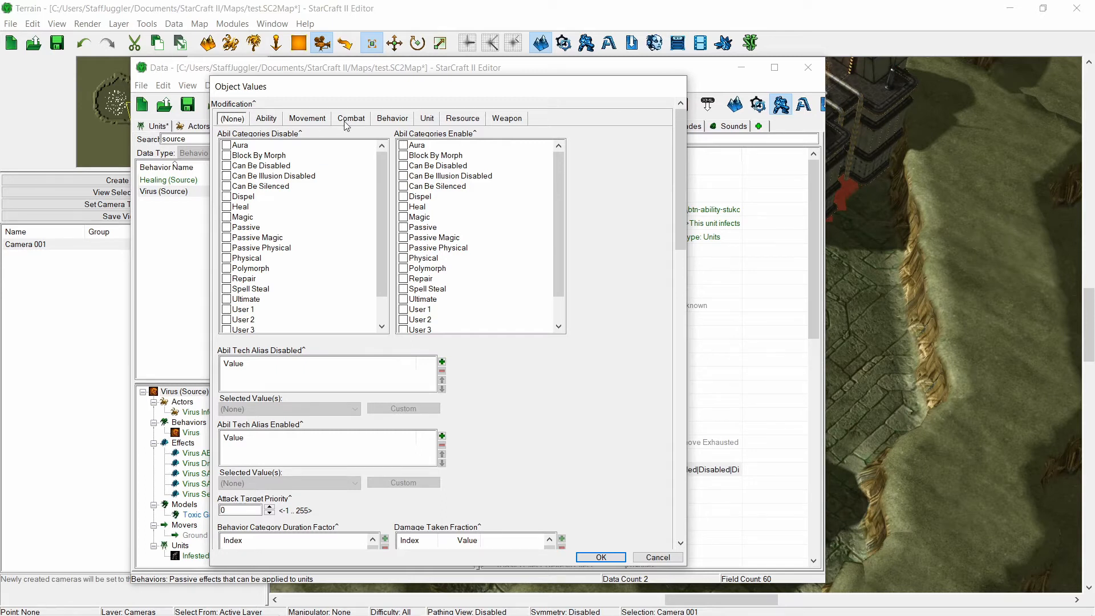
click(392, 119)
drag(676, 167, 651, 378)
scroll(562, 318, up, 8)
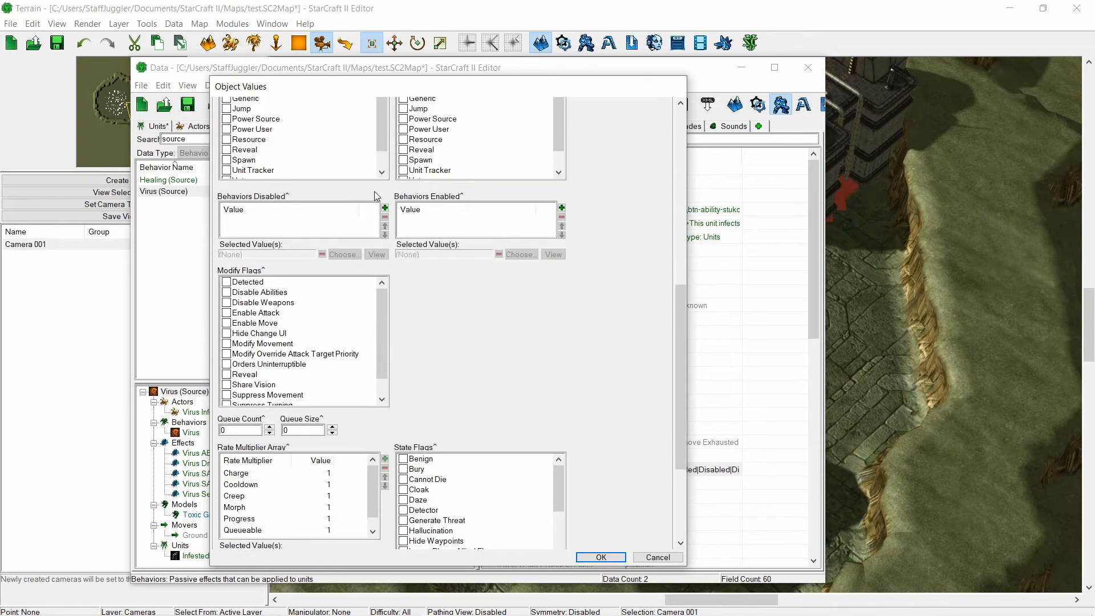
click(385, 208)
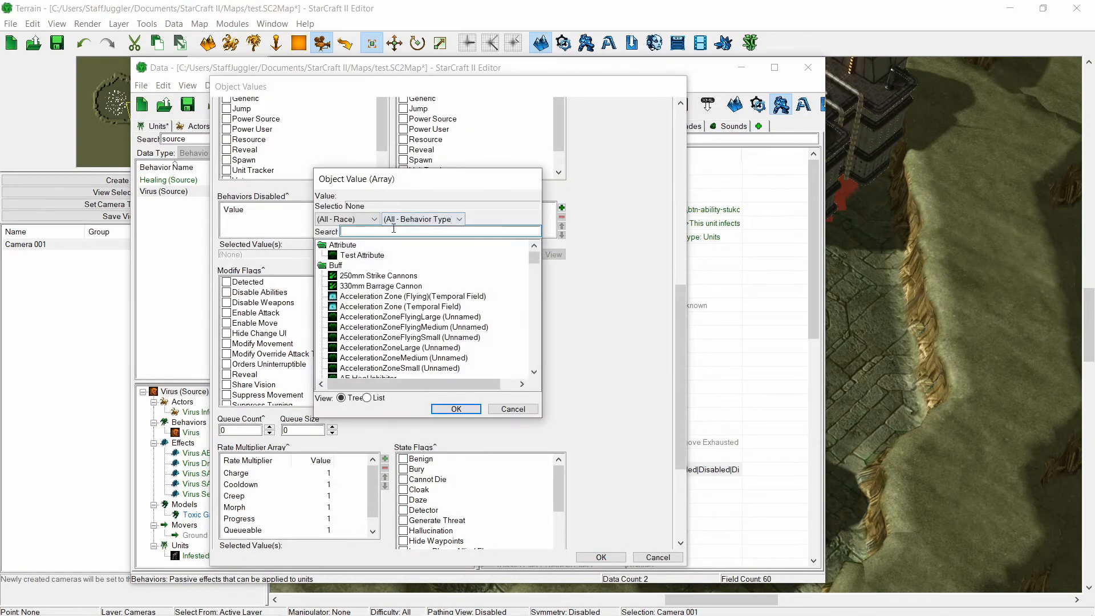
text(virus)
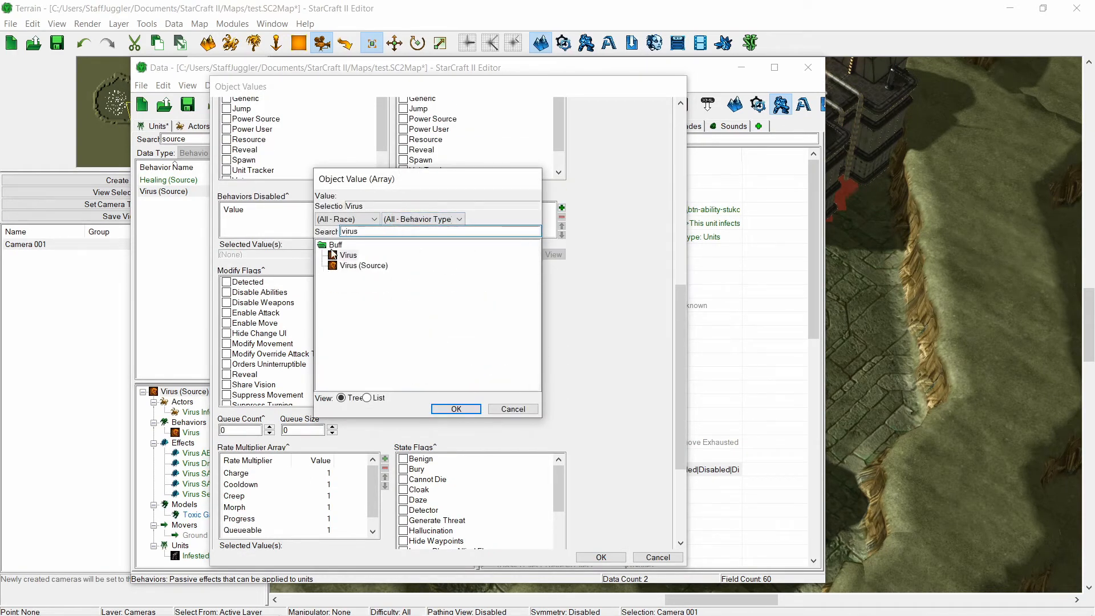
click(456, 408)
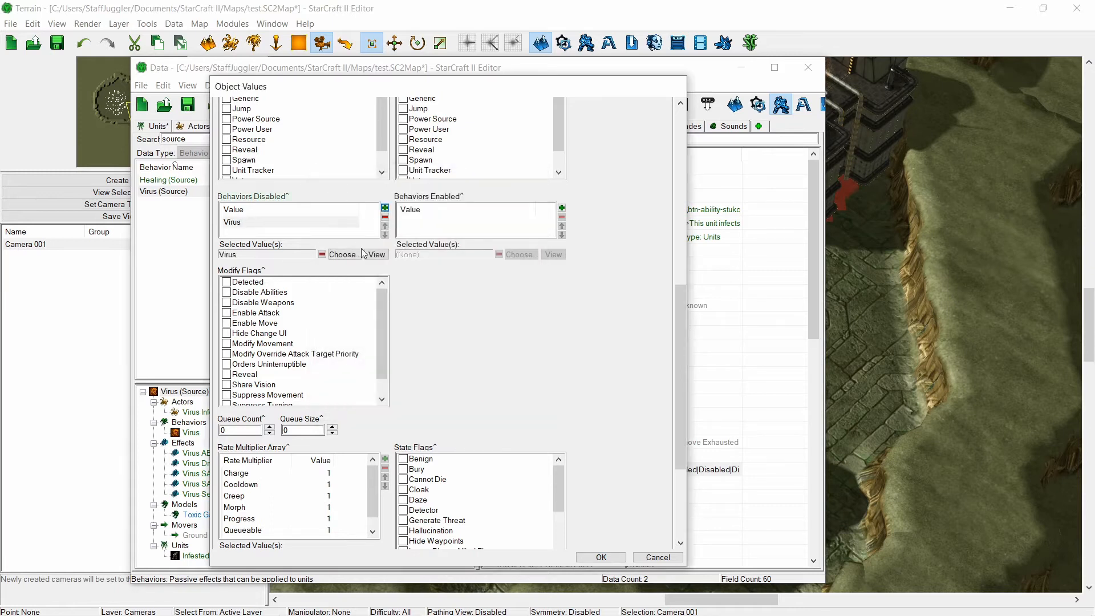
click(611, 559)
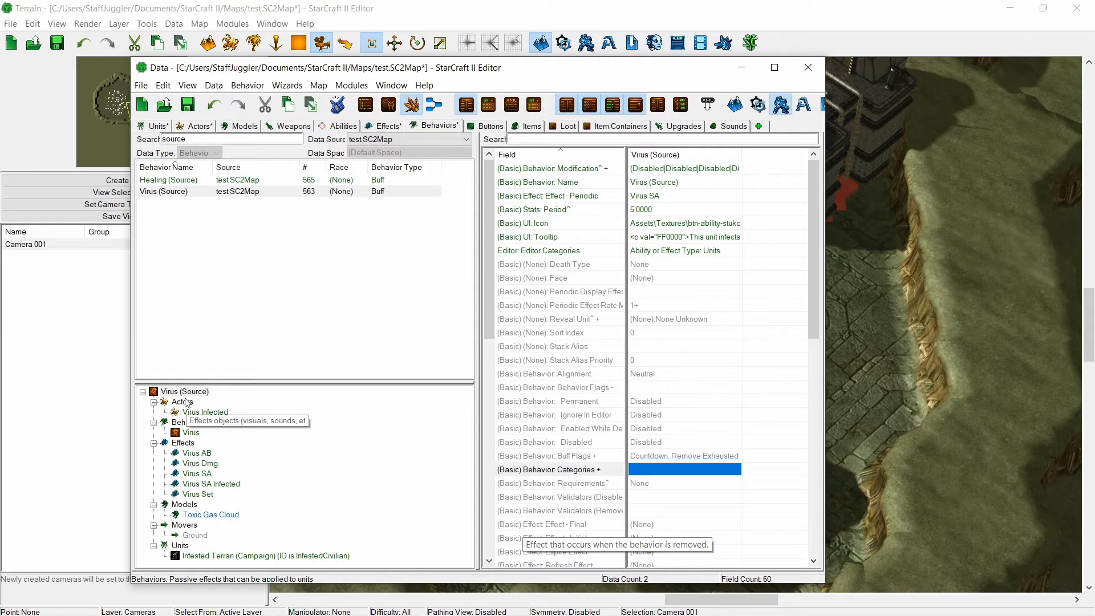
- Review the Virus SA effect's search area and the Virus AB effect's settings
click(196, 474)
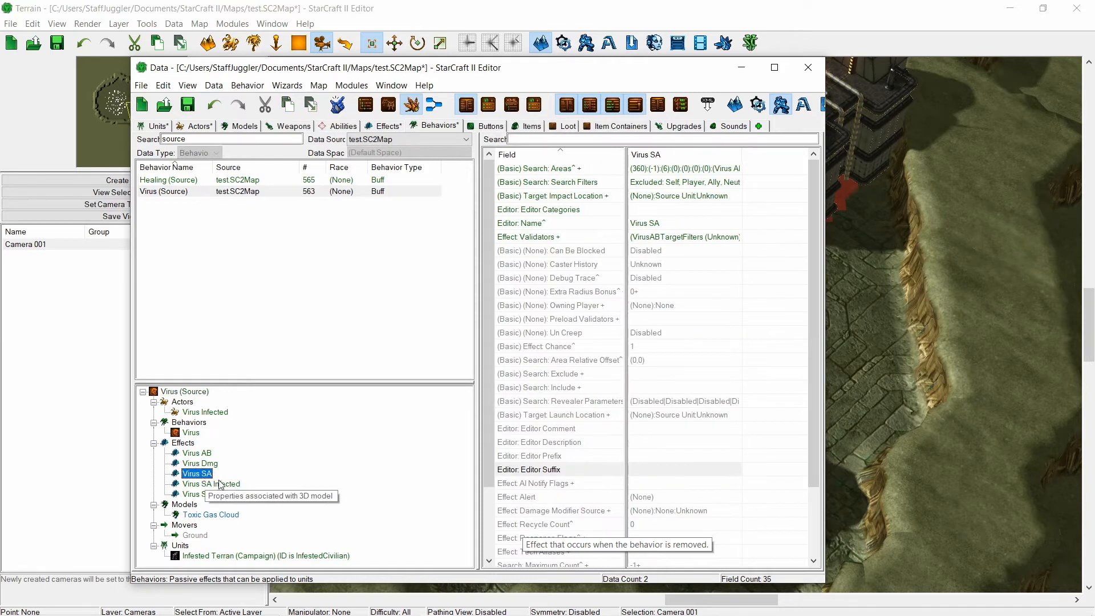
click(190, 394)
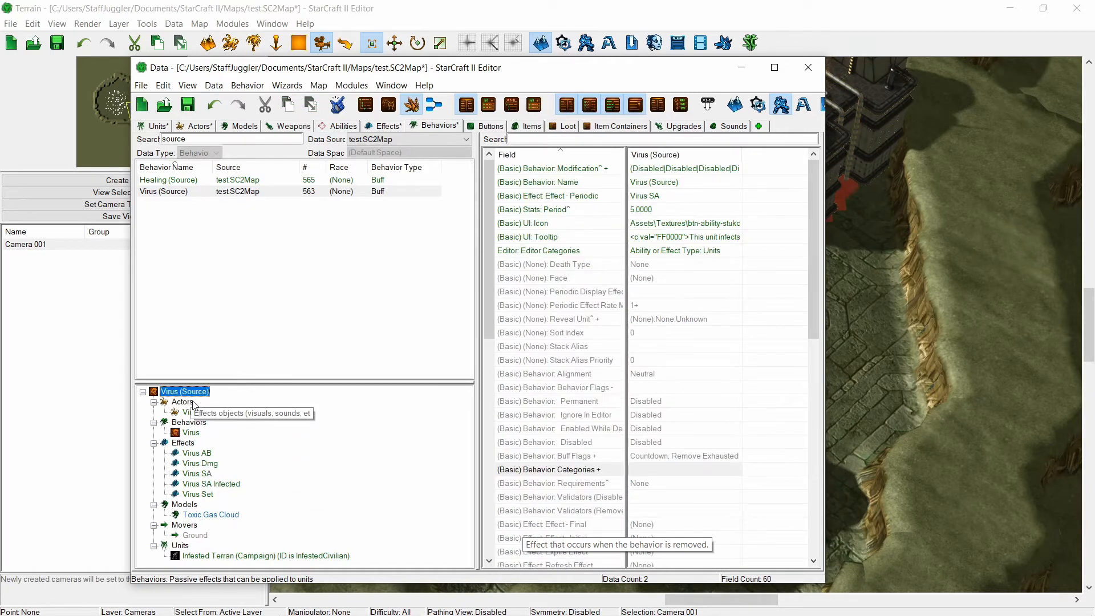
click(191, 484)
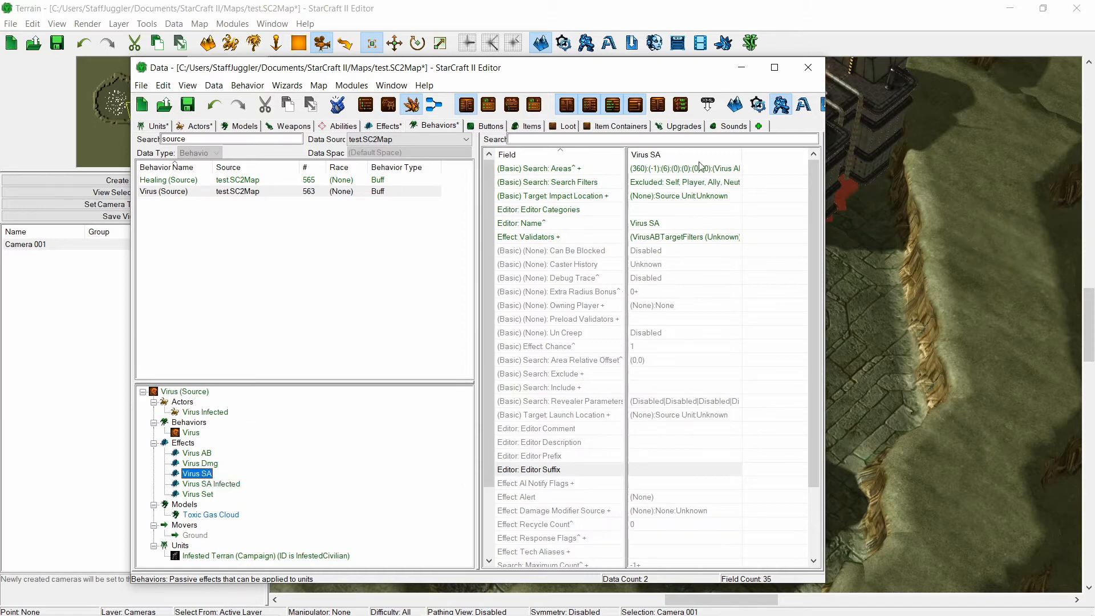
double_click(700, 168)
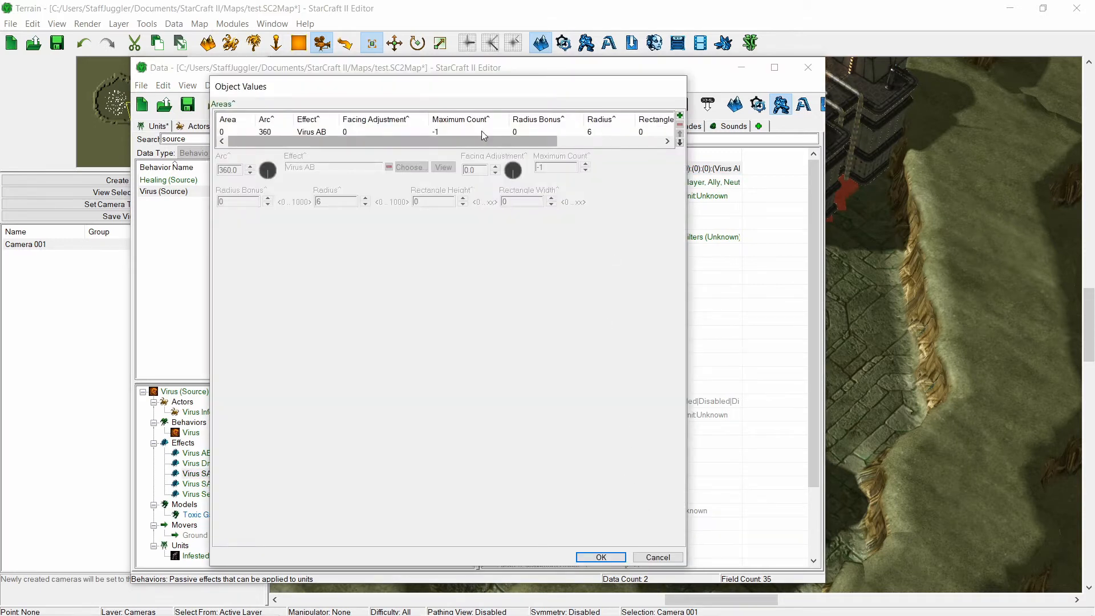
click(484, 133)
click(657, 559)
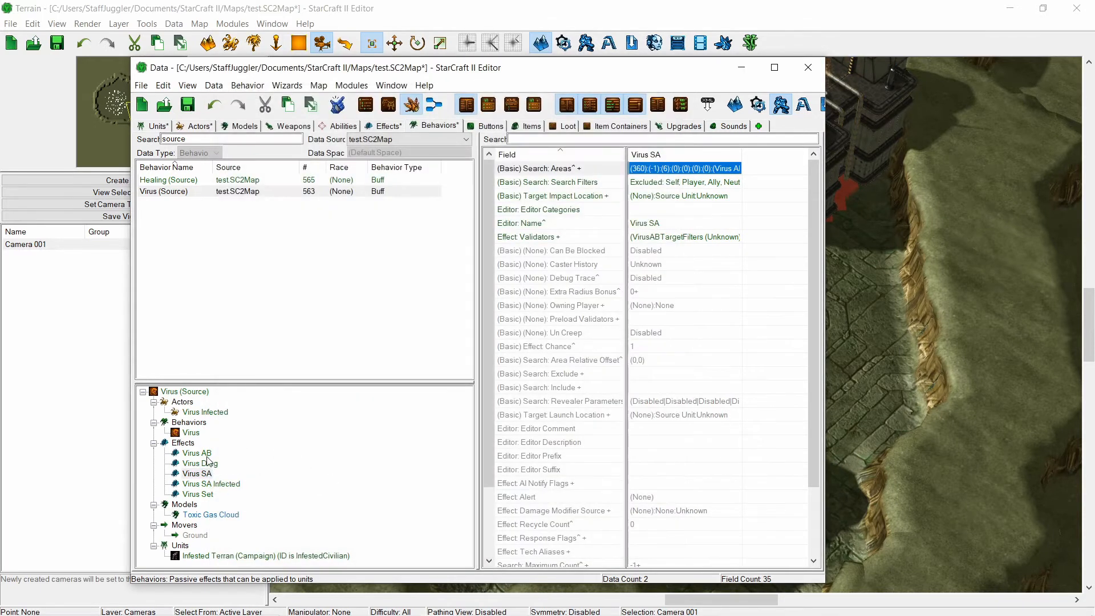
click(196, 453)
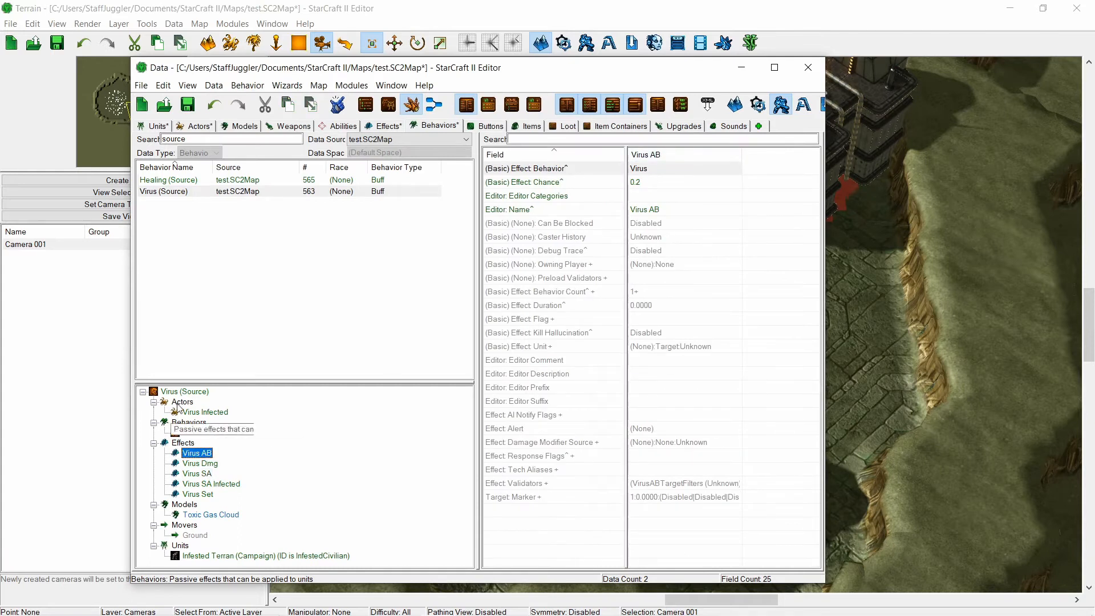
- Set the Virus (Source) behavior's period to 2
click(198, 391)
double_click(659, 210)
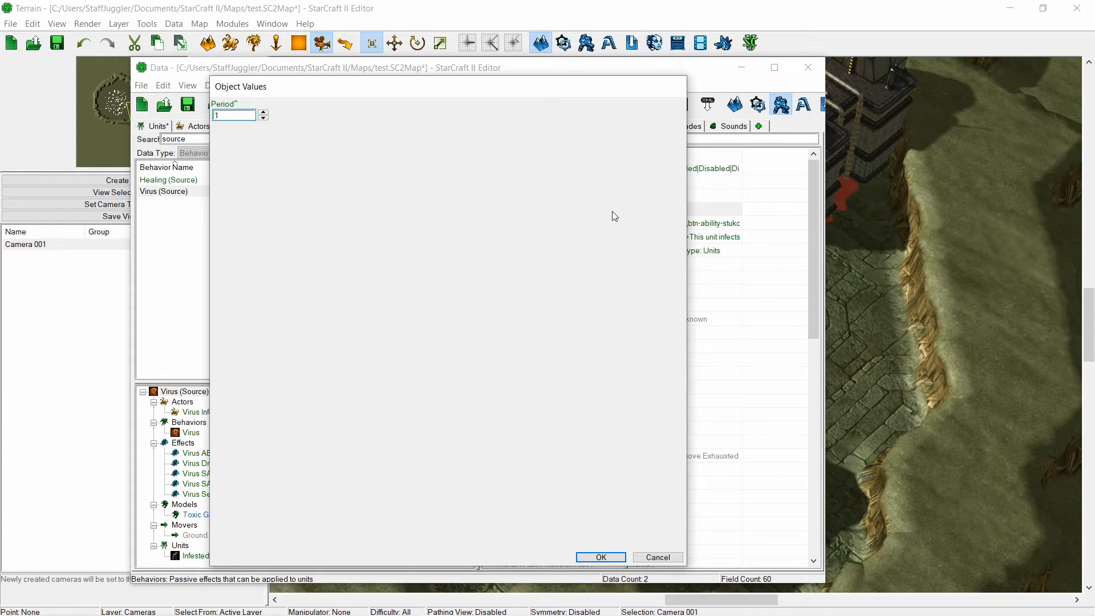
key(Return)
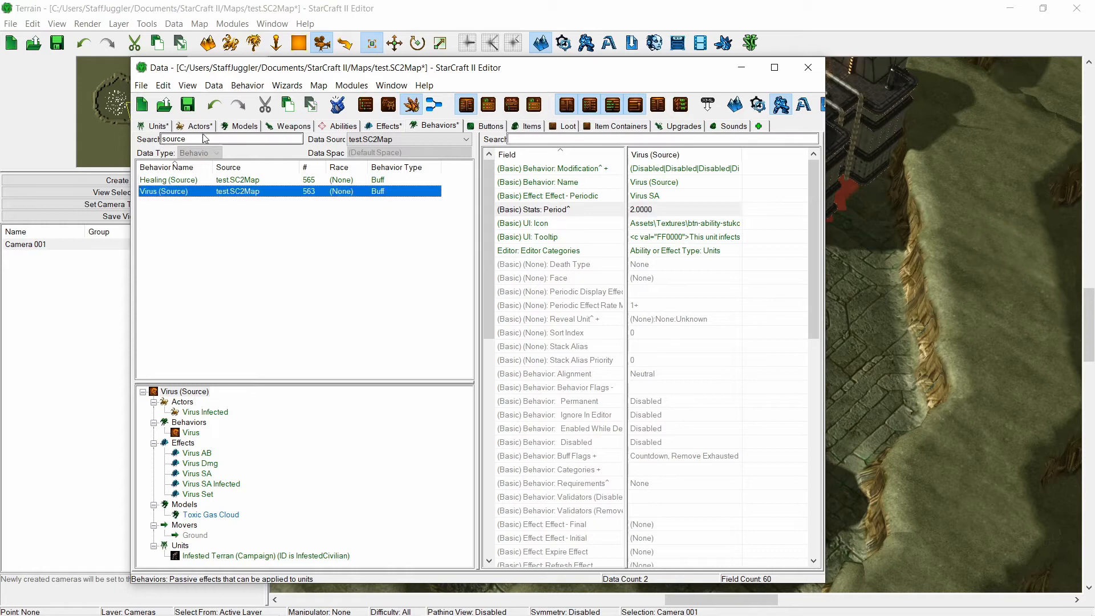
- Clear the behavior filter and set the Virus (Source) behavior's period to 0.5
key(BackSpace)
click(172, 193)
click(171, 202)
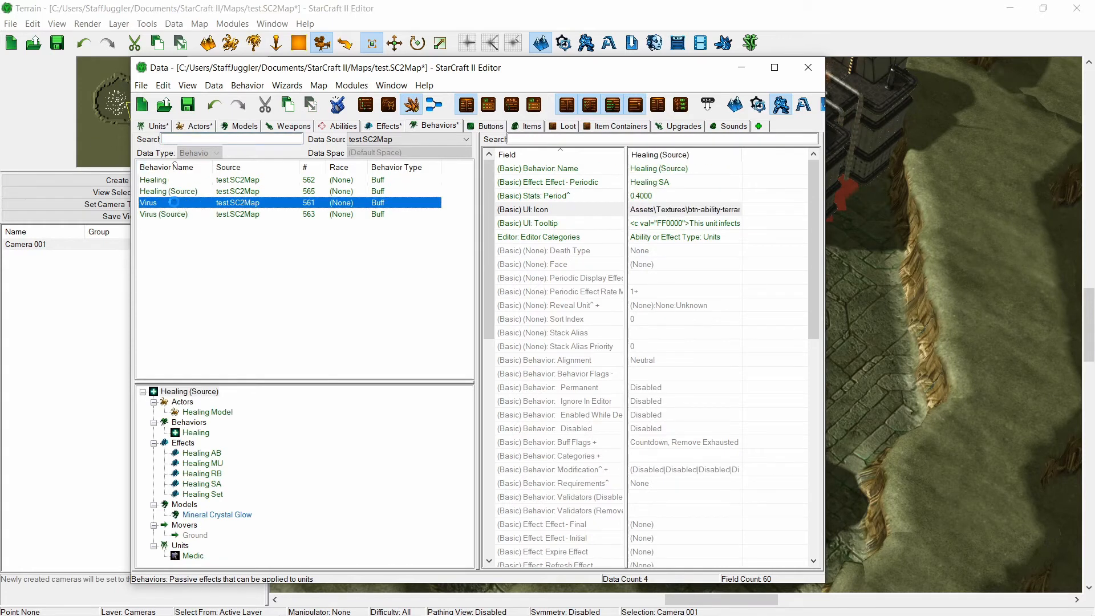
click(369, 214)
double_click(644, 210)
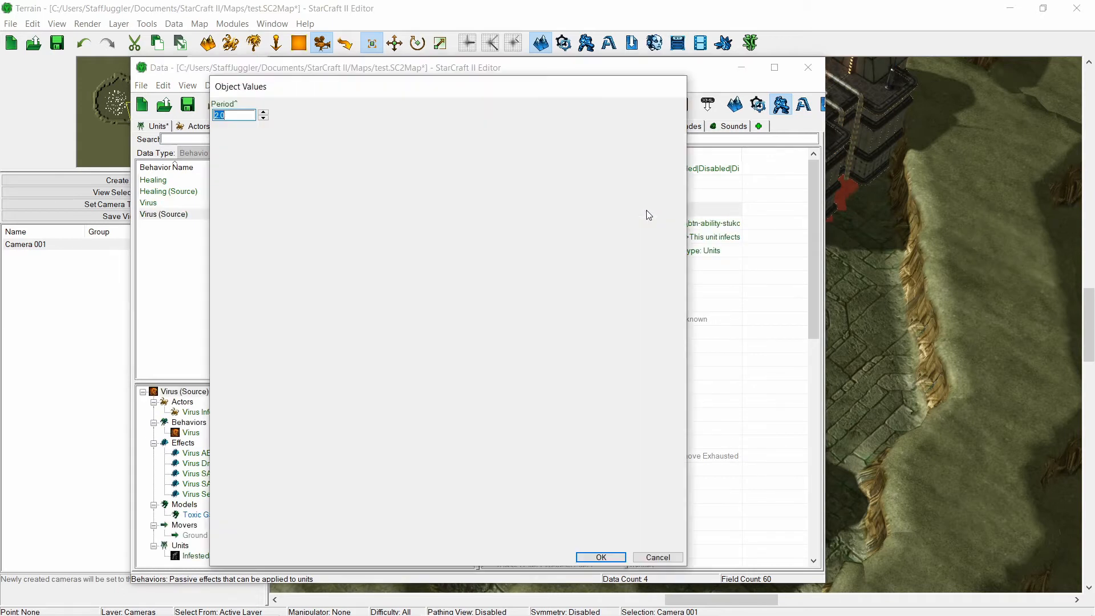
key(Return)
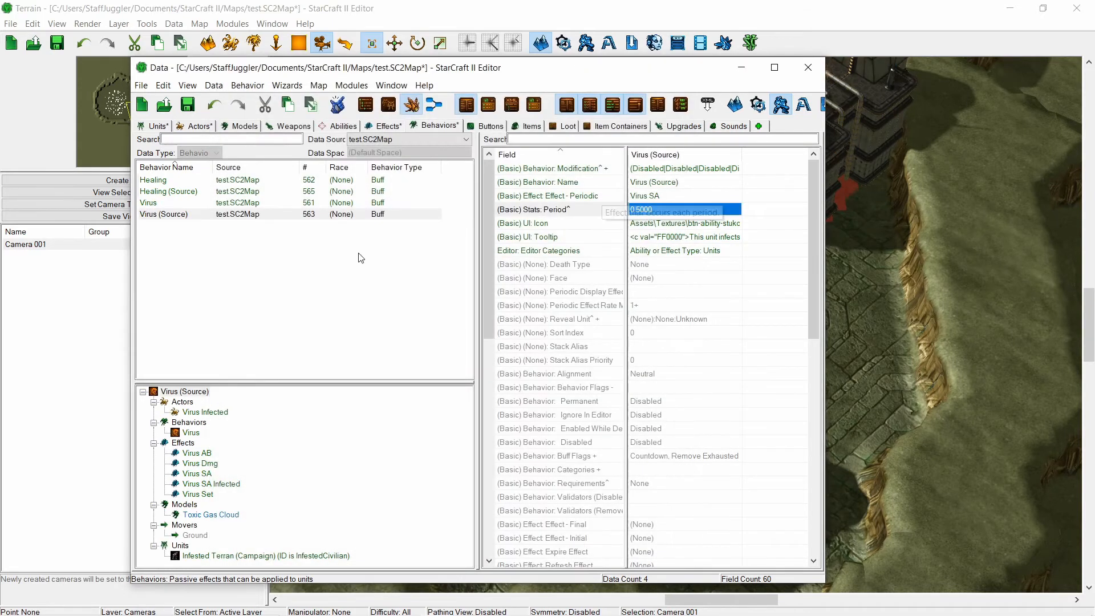
- Examine the Virus AB effect's chance alongside the Virus (Source) period, and return to the terrain view
click(206, 453)
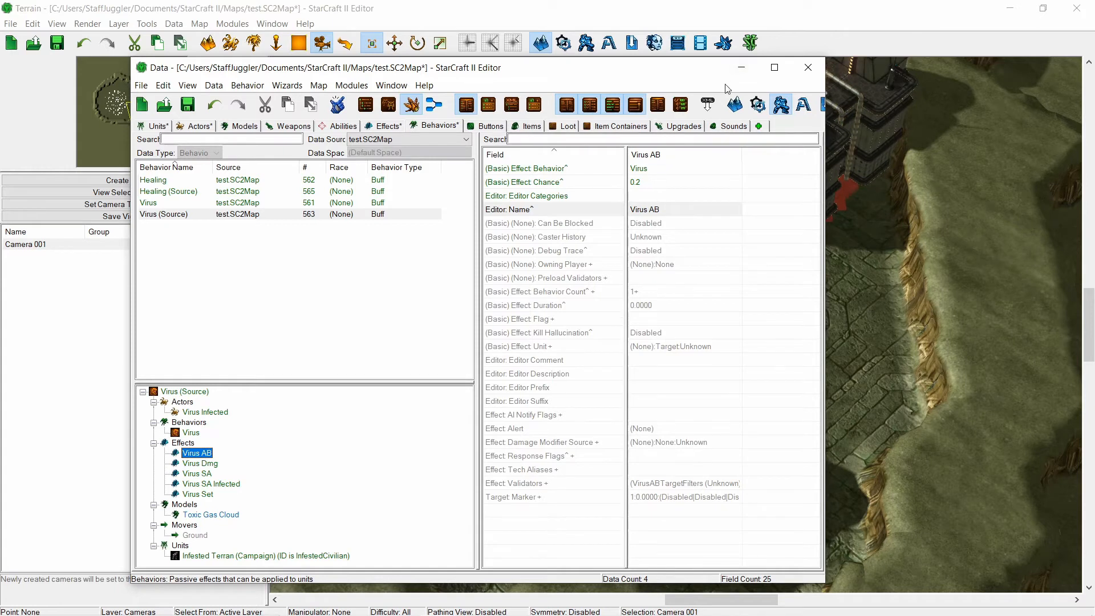
click(208, 391)
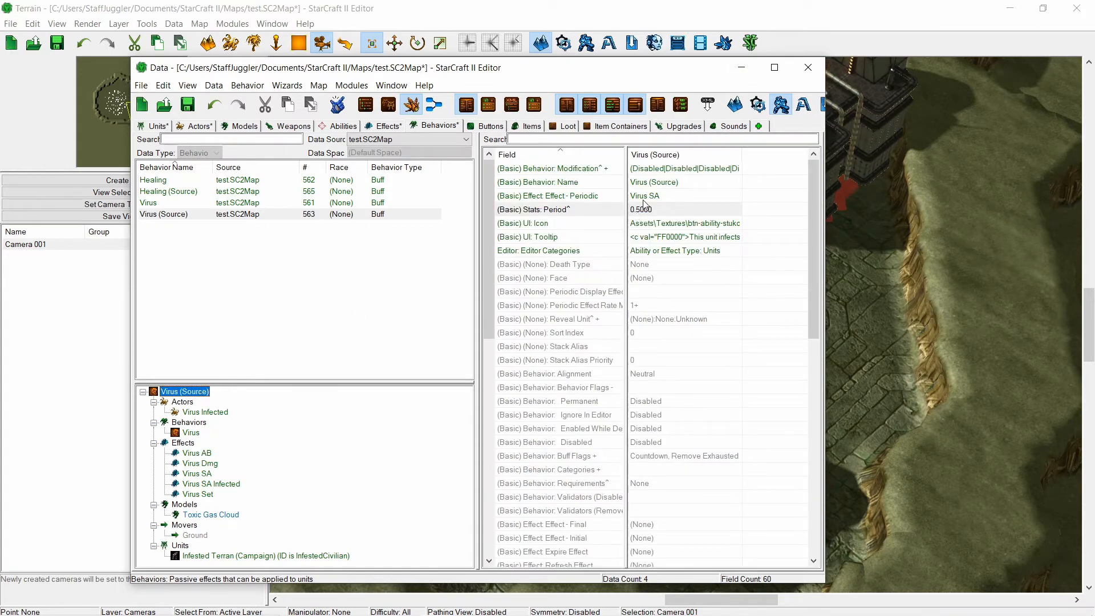
click(201, 452)
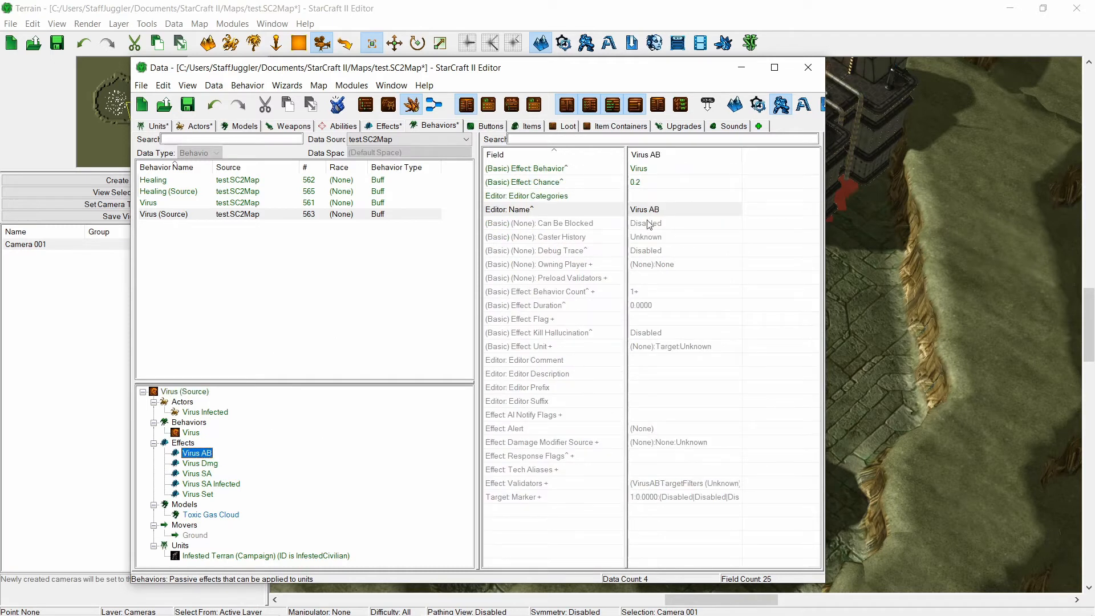
double_click(660, 183)
click(202, 391)
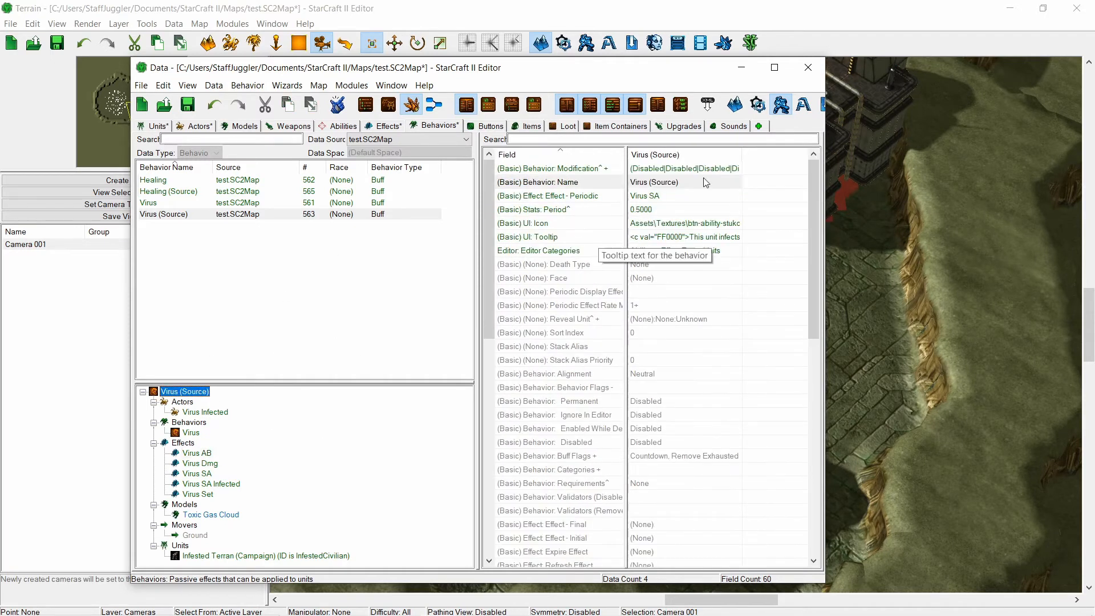
click(745, 71)
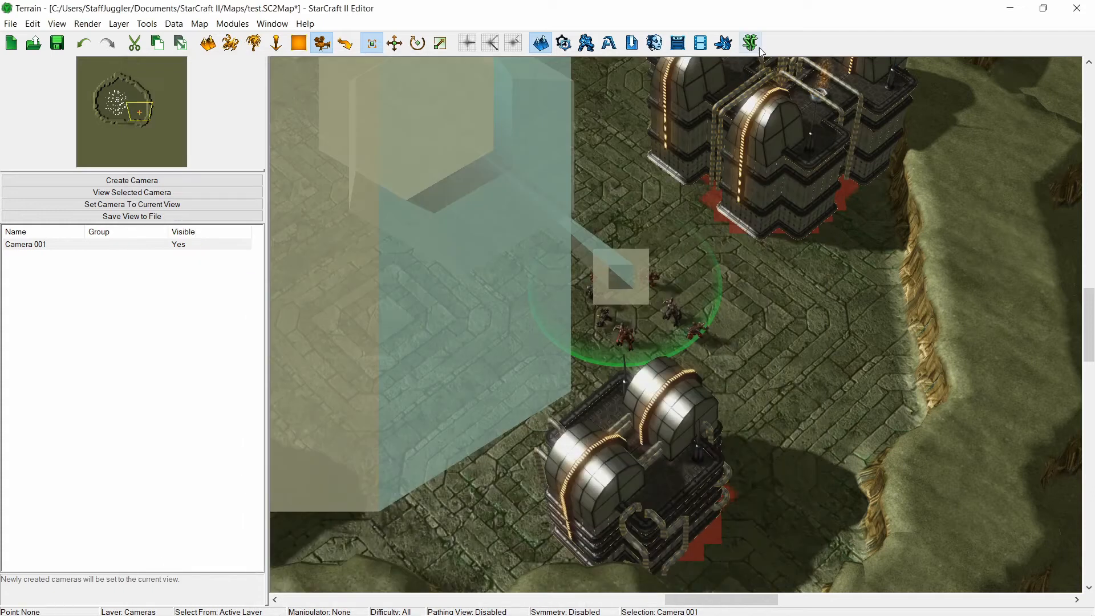
- Test the map in game and order all the Infested Terrans to gather in one spot
click(753, 46)
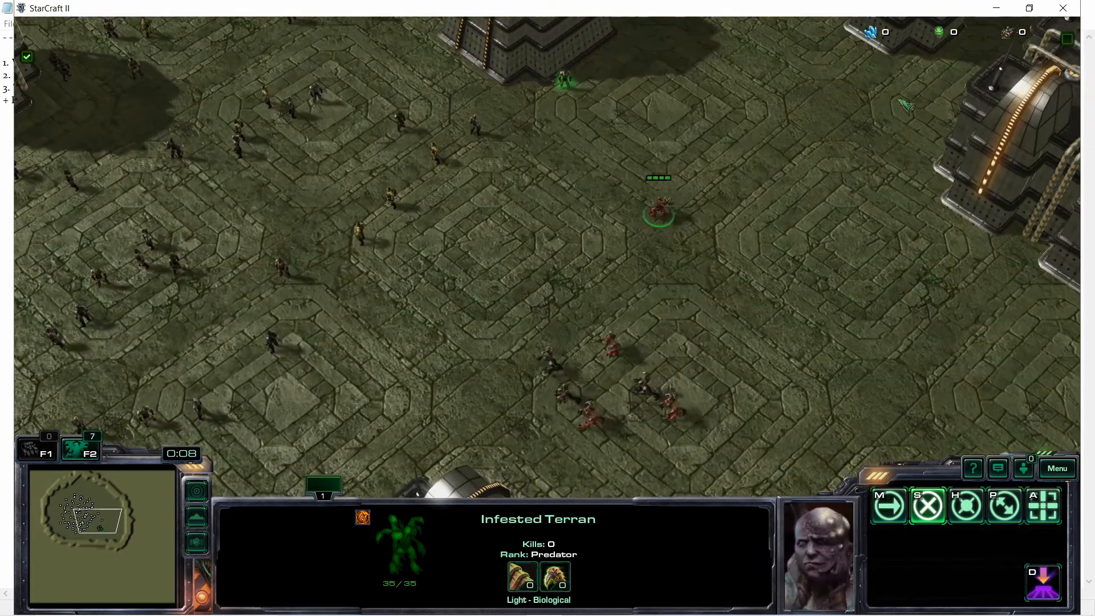
drag(900, 97, 504, 429)
right_click(724, 369)
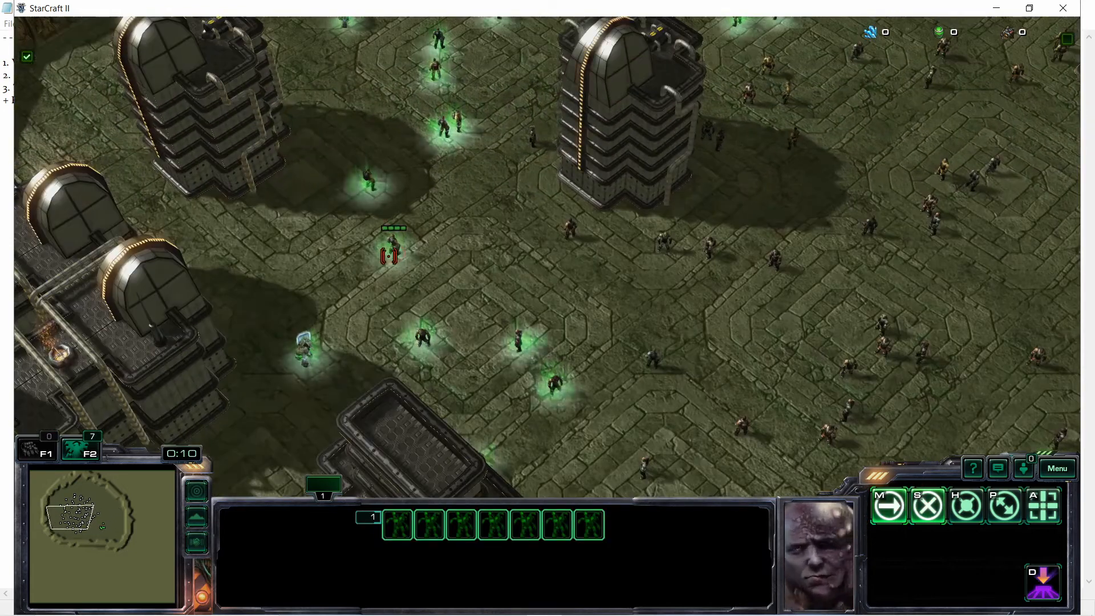
- Inspect a glowing civilian and survey how healing spreads among the civilians, comparing them with the Infested Terran group
click(392, 249)
key(Up)
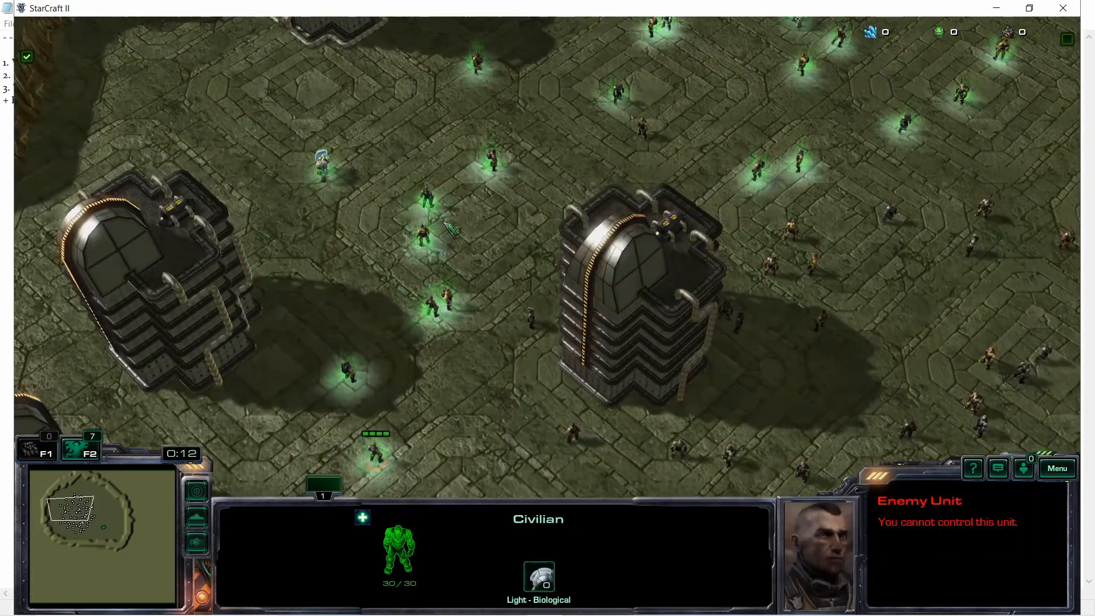
key(Right)
key(Down)
key(Right)
key(Down)
key(Up)
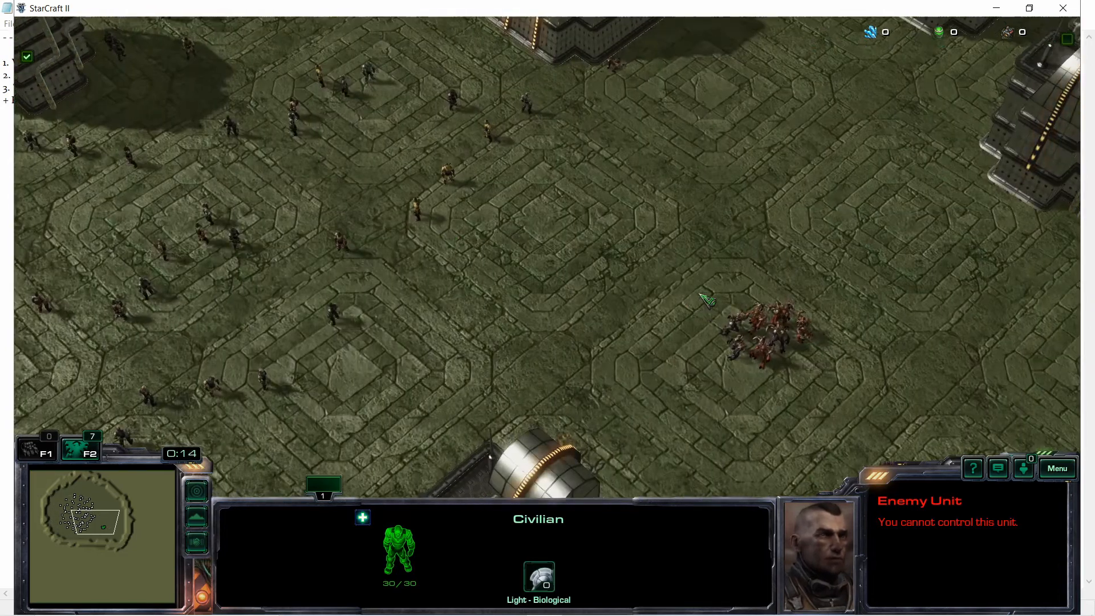
key(Left)
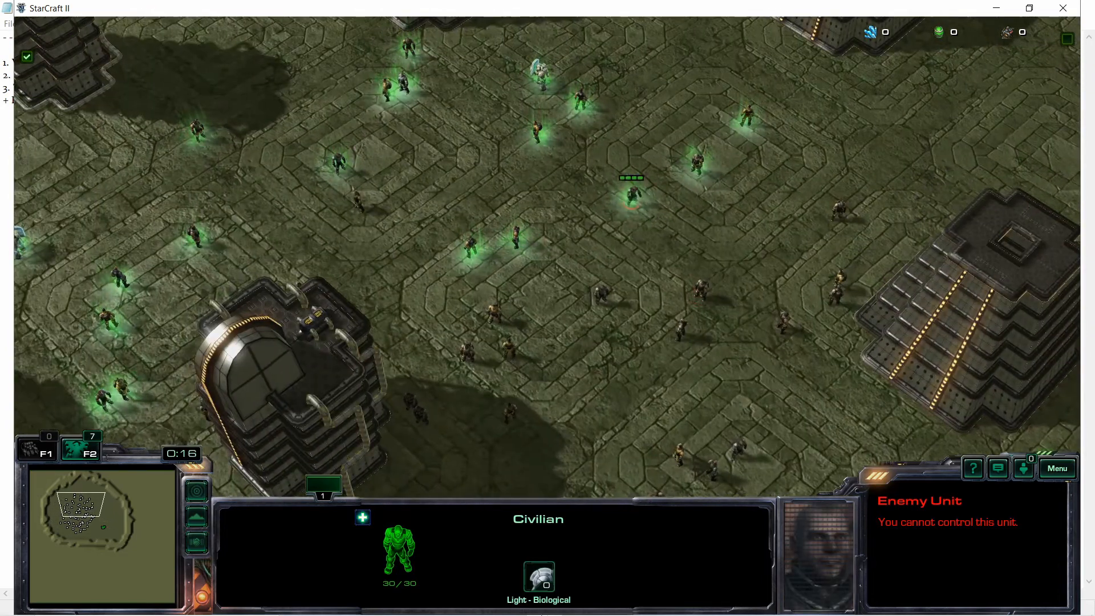
- Preview the editor's open Data window and bring up the Terrain window
mouse_move(438, 601)
mouse_move(544, 552)
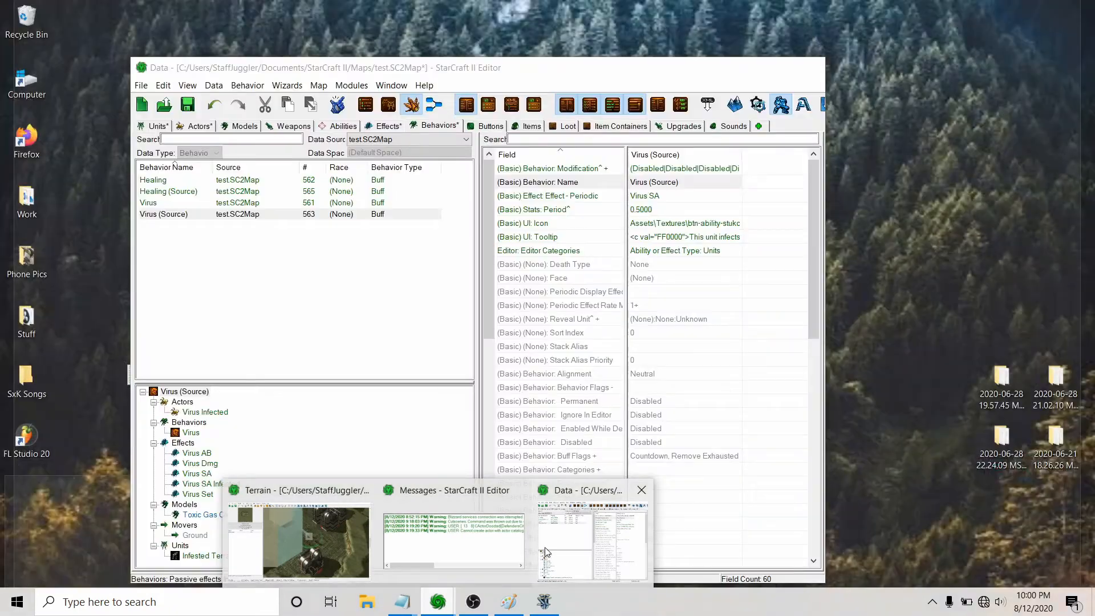
click(285, 552)
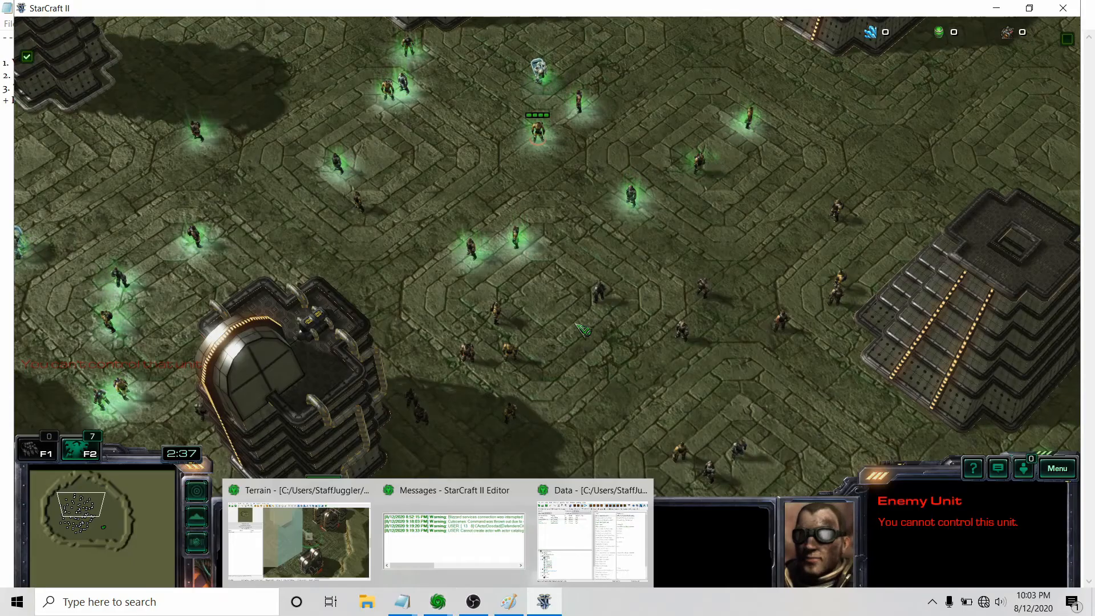
- In the test game, send one Infested Terran from the group to the nearest civilians and pull it back
key(Right)
key(Down)
key(Right)
key(Down)
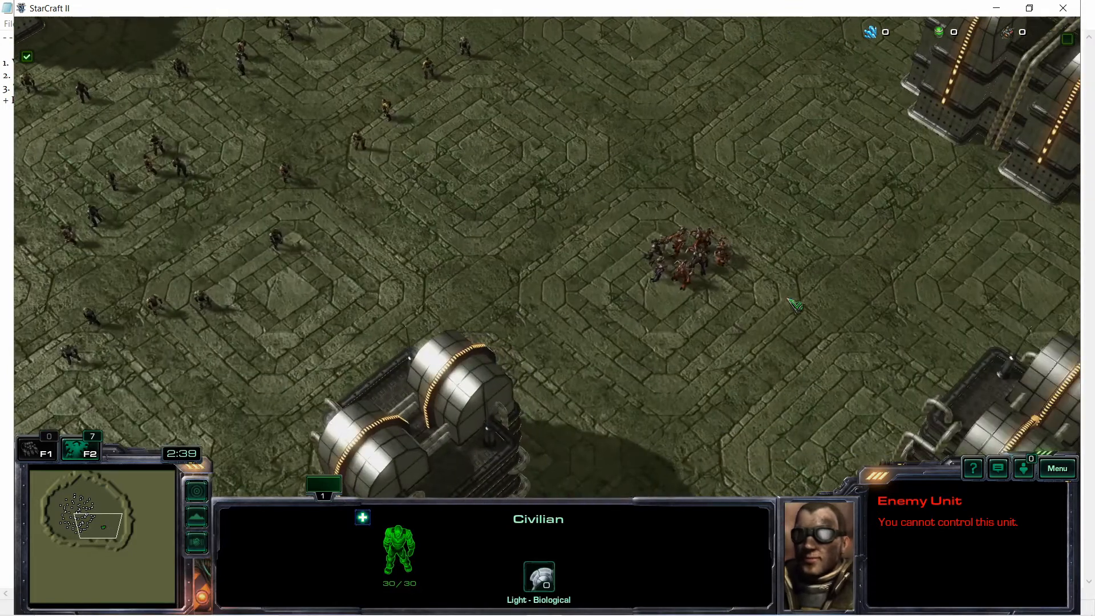
click(675, 271)
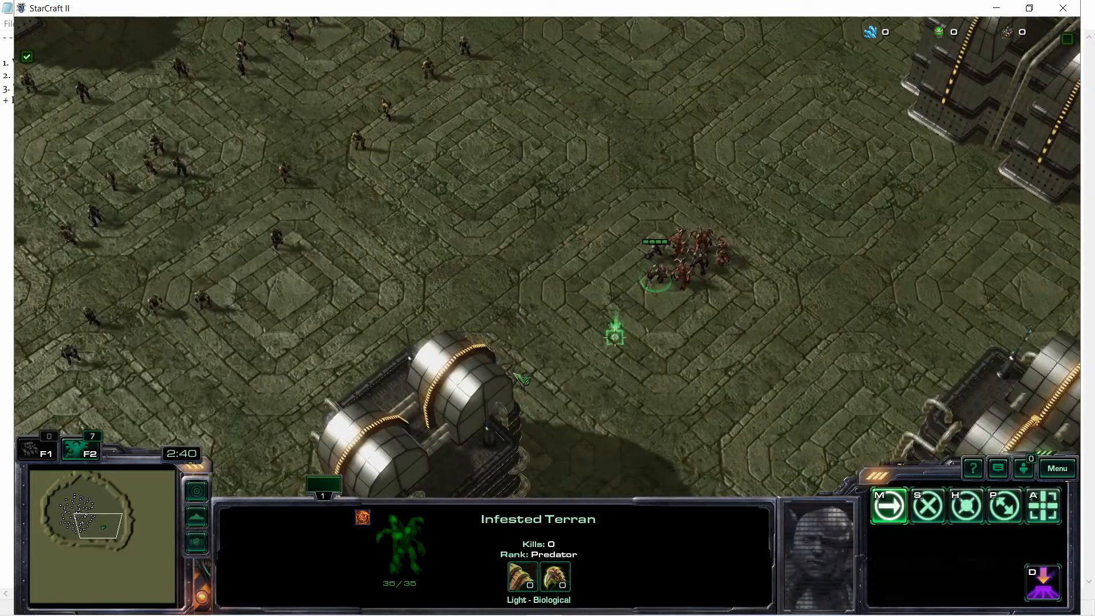
right_click(574, 155)
key(Left)
key(Up)
right_click(760, 246)
right_click(657, 210)
- Check the Virus (Source) tooltip on a second Infested Terran and move it past the southern civilians and back
drag(756, 305, 584, 572)
right_click(482, 455)
mouse_move(358, 518)
key(Left)
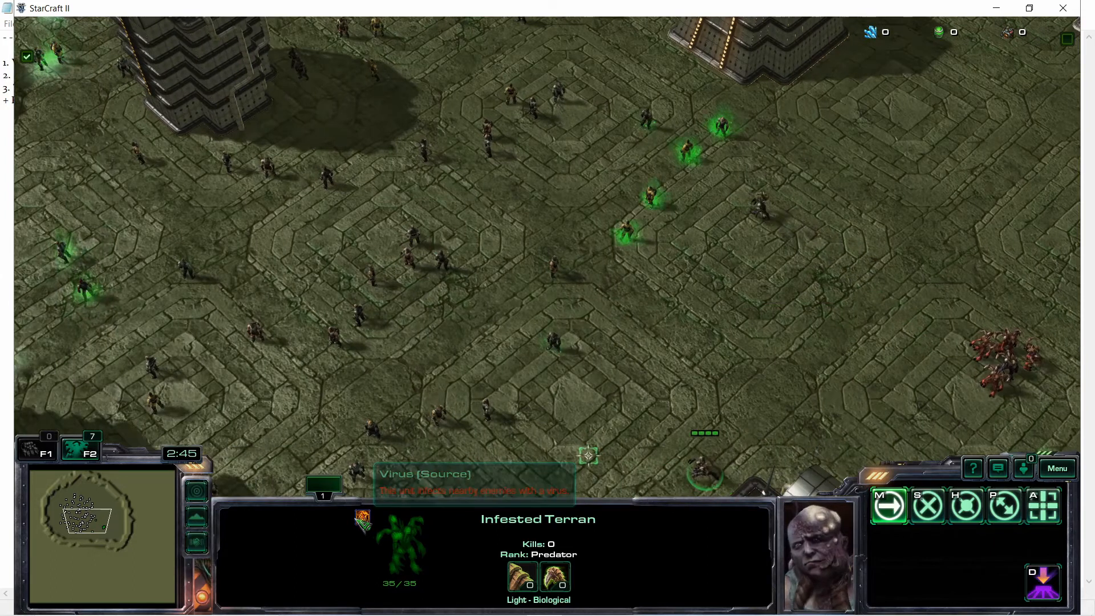
key(Right)
right_click(365, 383)
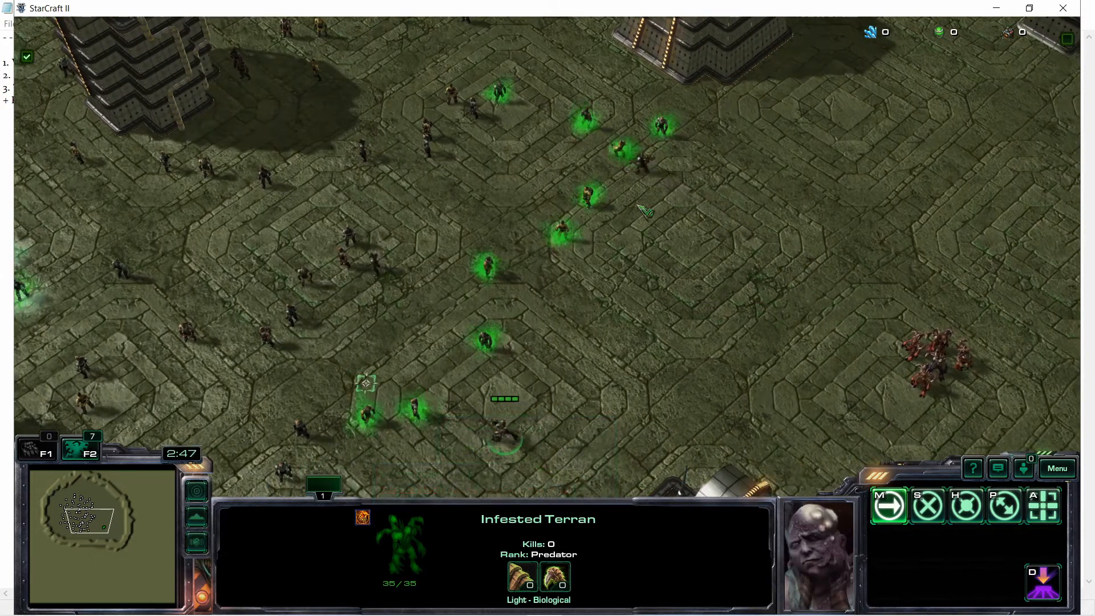
right_click(522, 391)
- Withdraw both roaming Infested Terrans eastward, away from the infected civilians
drag(664, 114, 594, 191)
right_click(645, 187)
right_click(764, 235)
drag(598, 337, 416, 474)
right_click(756, 352)
right_click(785, 354)
right_click(832, 359)
drag(821, 202, 754, 285)
right_click(820, 250)
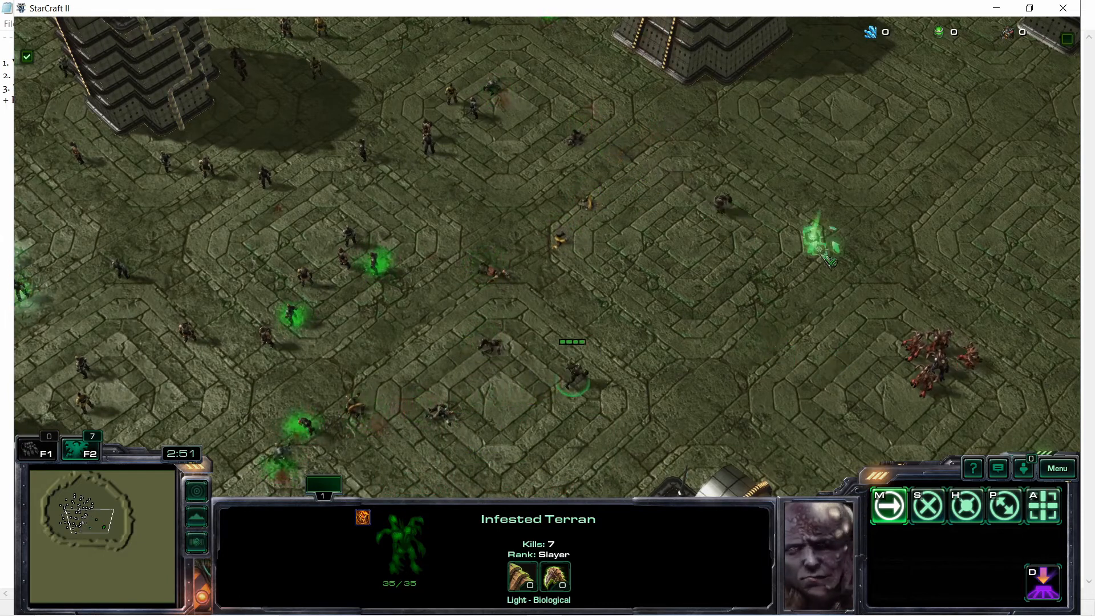
drag(816, 251, 738, 200)
right_click(818, 255)
- Send the selected Infested Terran back west toward the uninfected civilians in the middle of the plaza
key(Left)
key(Down)
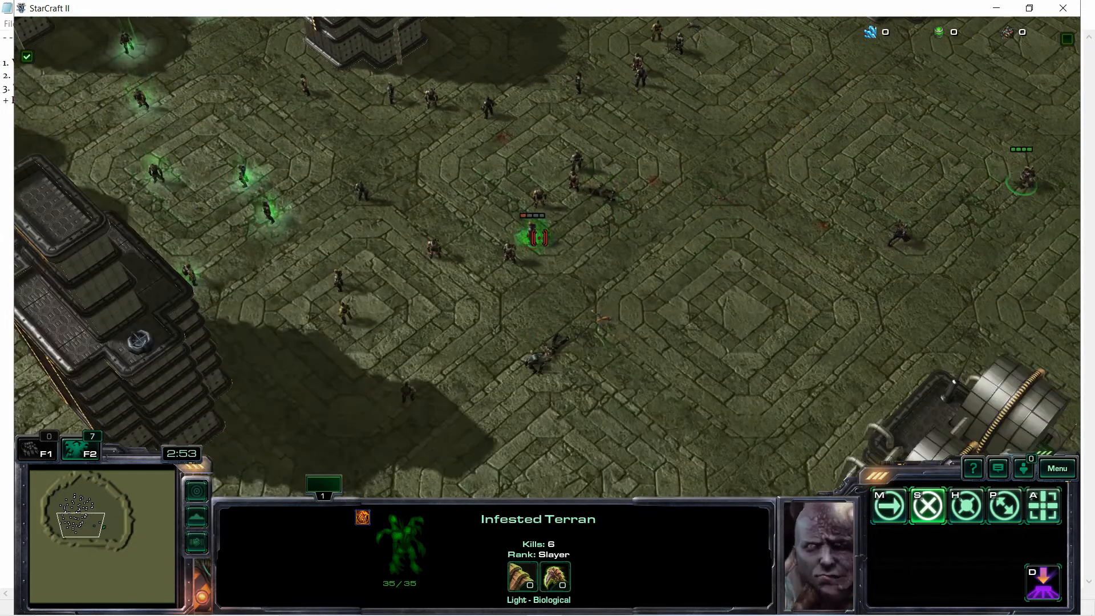
key(Up)
right_click(721, 233)
key(Right)
right_click(635, 283)
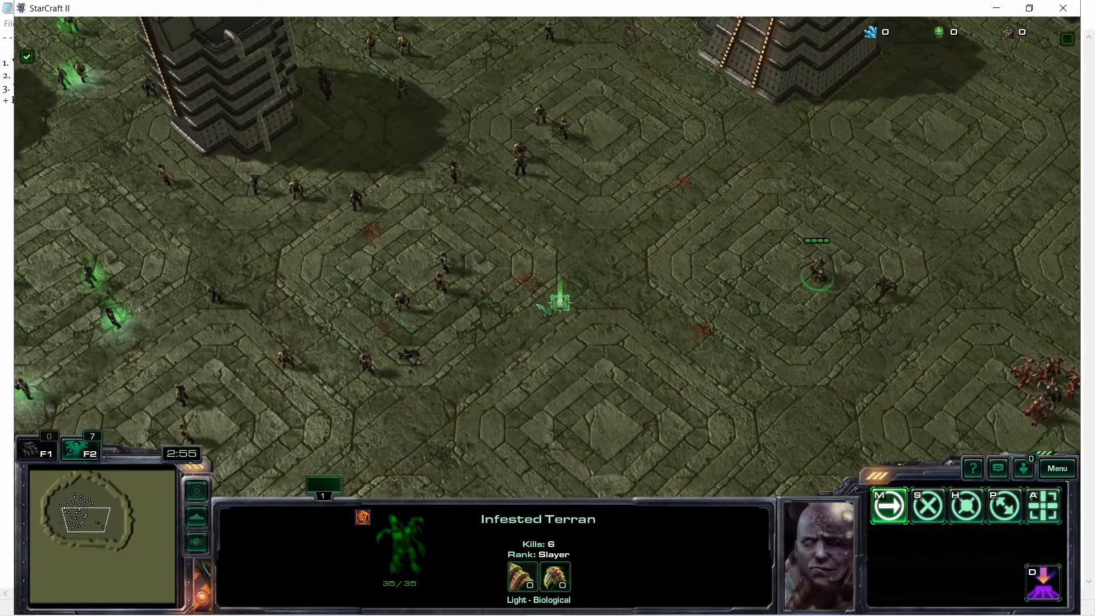
key(Left)
key(Up)
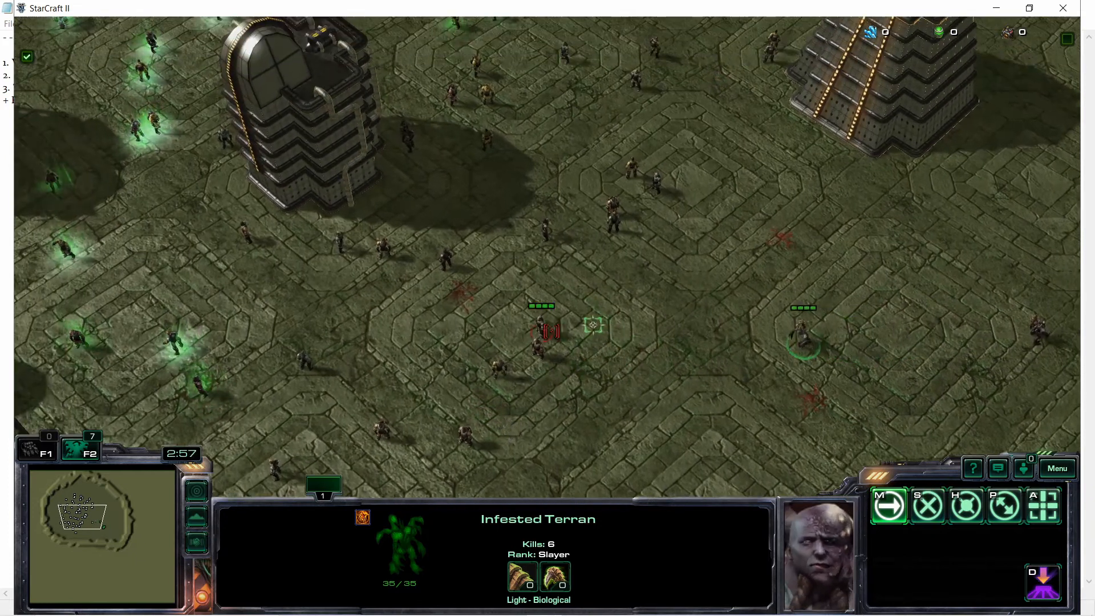
- Move the Infested Terran beside the central civilians, retreat it southeast, and select an infected civilian
right_click(602, 362)
key(Down)
key(Right)
right_click(755, 383)
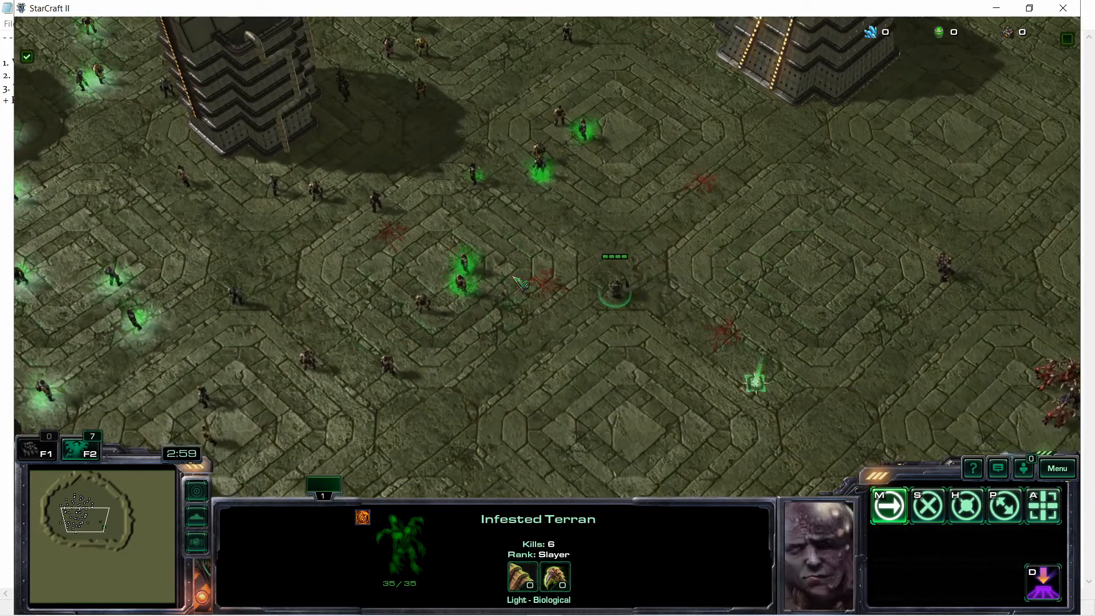
click(465, 264)
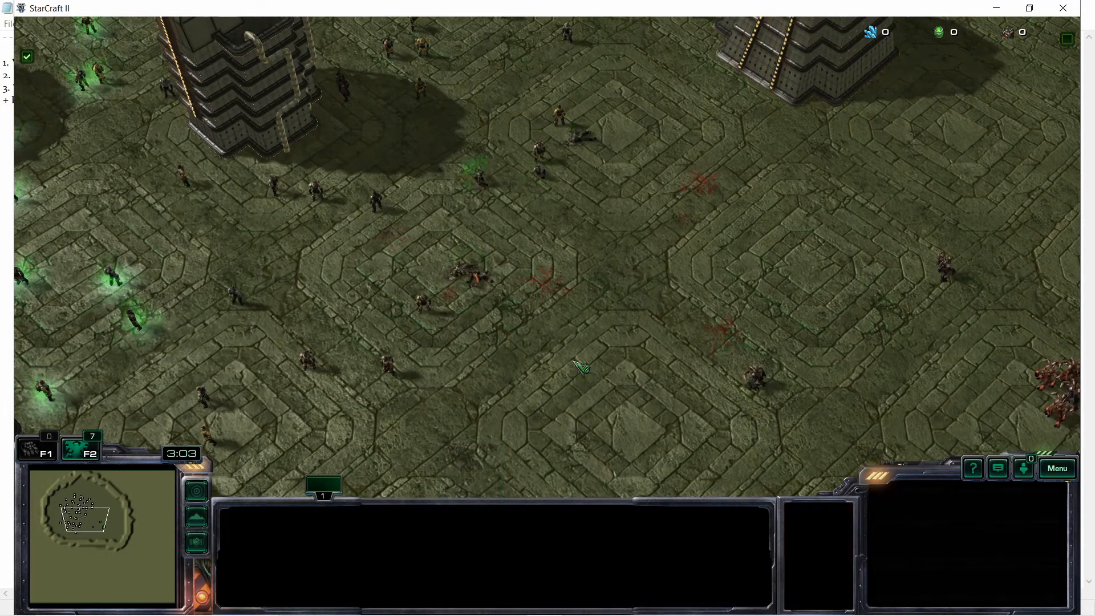
- Select the retreated Infested Terran and send it toward the southwestern civilians
drag(786, 380, 736, 402)
key(Left)
right_click(576, 249)
right_click(377, 302)
key(Right)
- Select the other roaming Infested Terran and send it northwest toward the civilians near the tower
drag(905, 186, 668, 325)
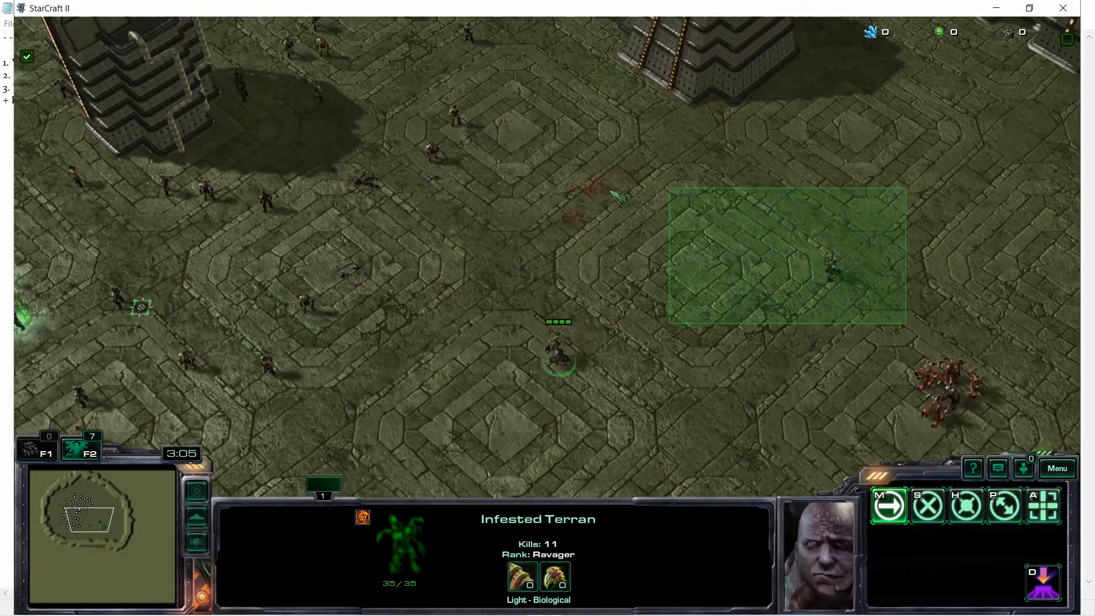
key(Left)
right_click(570, 205)
key(Up)
right_click(577, 149)
right_click(591, 151)
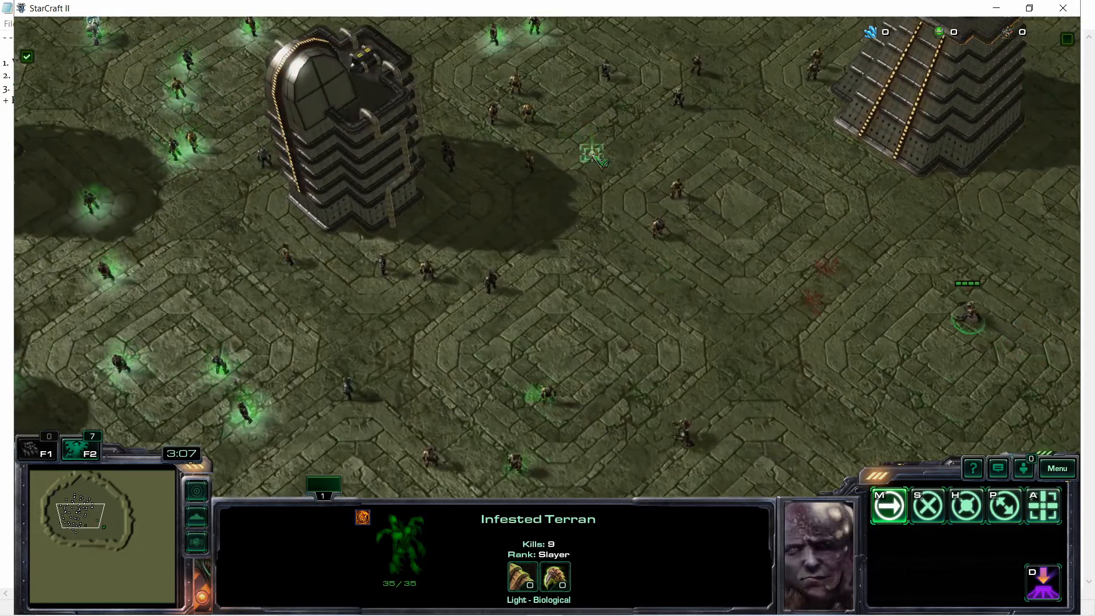
- Select the Infested Terran among the southwestern civilians and pull it back east
key(Down)
drag(587, 245, 665, 316)
right_click(383, 267)
right_click(641, 328)
right_click(699, 327)
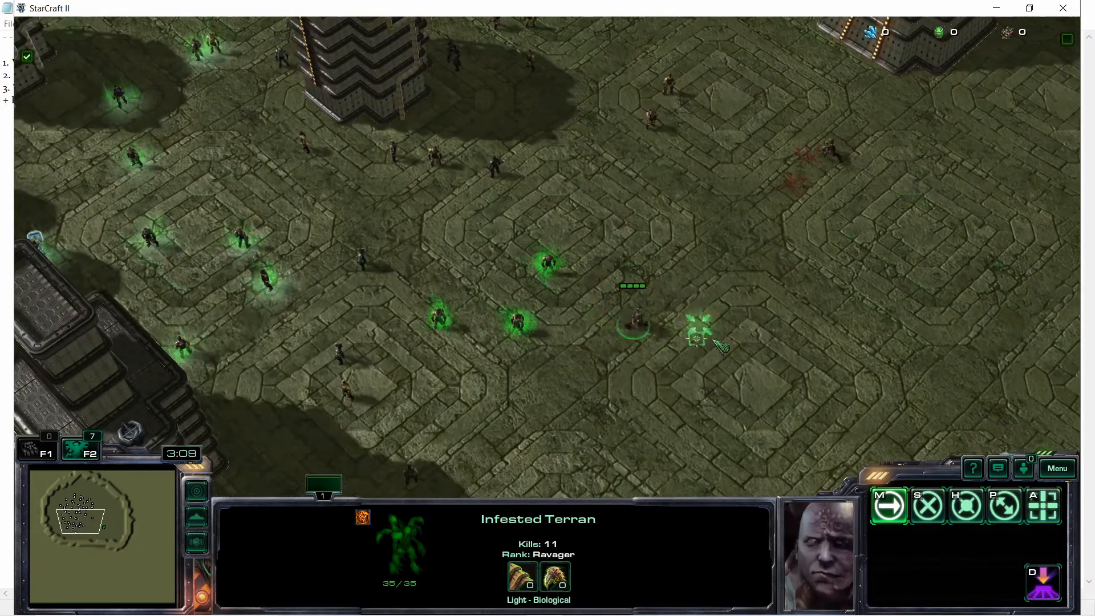
- Move the northern Infested Terran up to the civilians by the pyramid, back it off, and redirect it southwest
key(Up)
drag(841, 274, 781, 188)
right_click(740, 162)
right_click(794, 250)
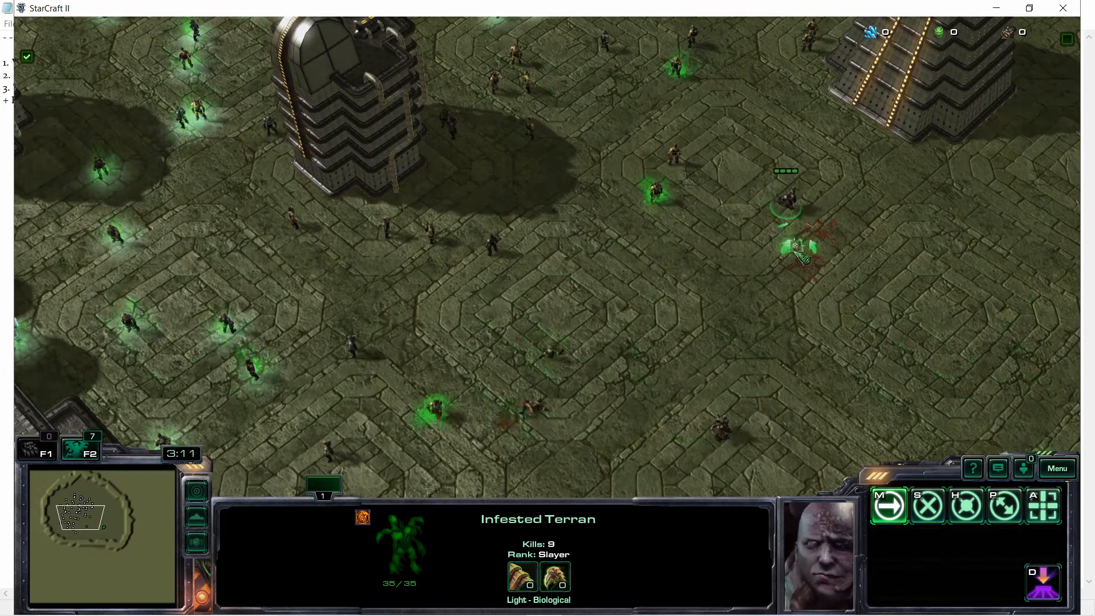
right_click(630, 273)
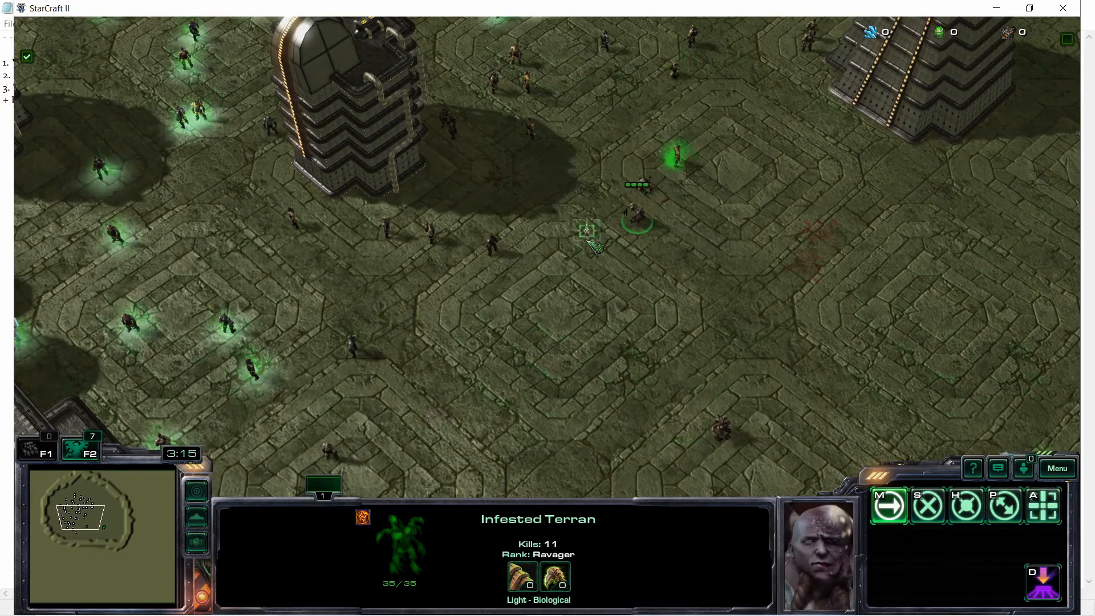
- Lead the Infested Terran past the civilians beside the tower and retreat it east to open ground
right_click(513, 299)
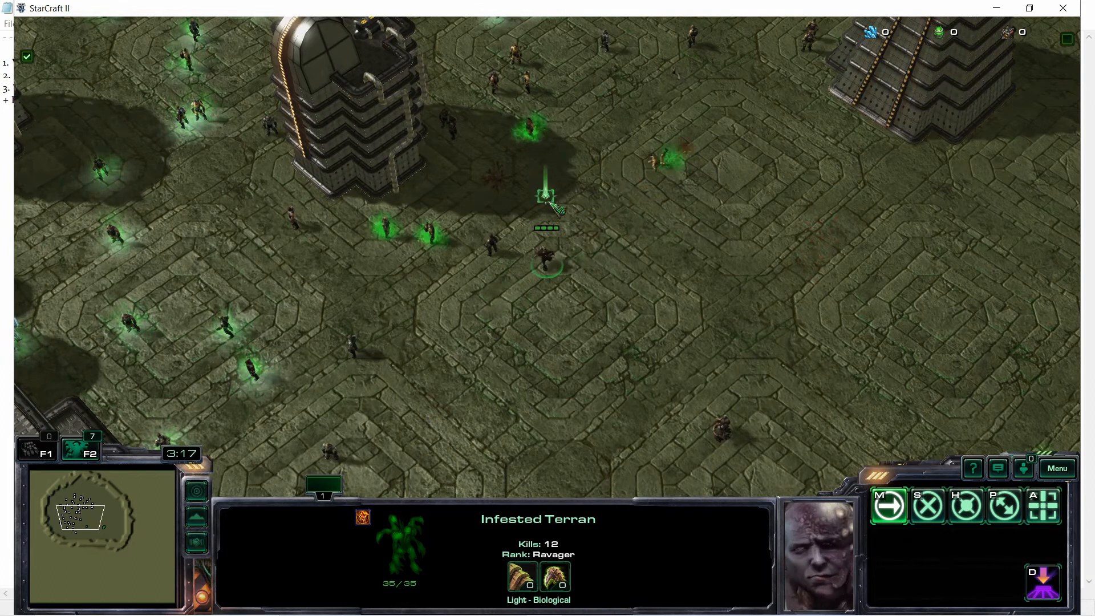
right_click(622, 276)
key(Up)
right_click(687, 298)
right_click(672, 229)
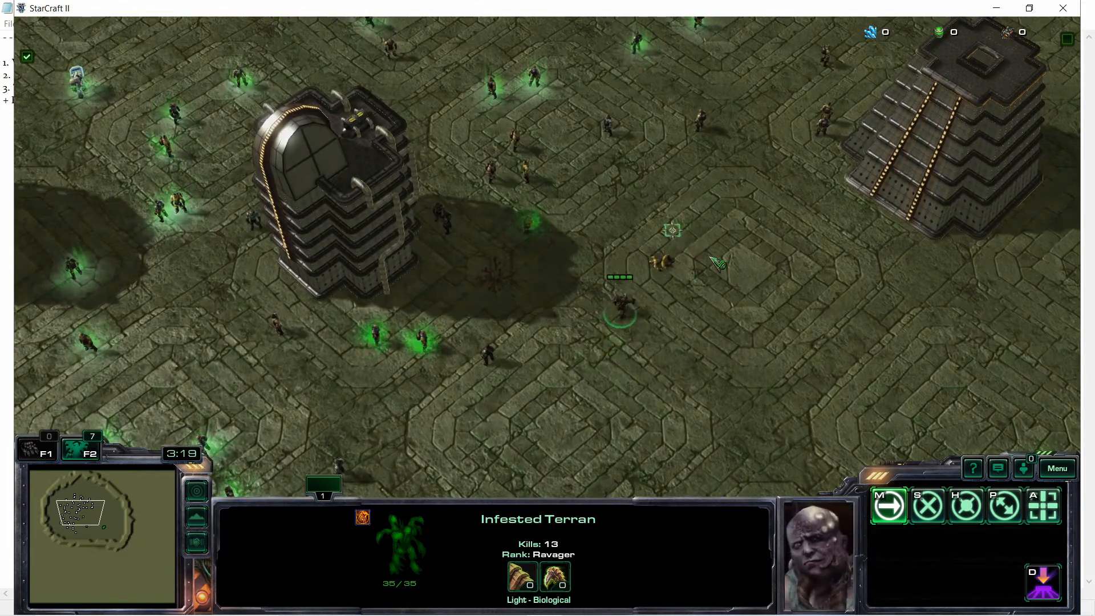
right_click(709, 256)
right_click(730, 296)
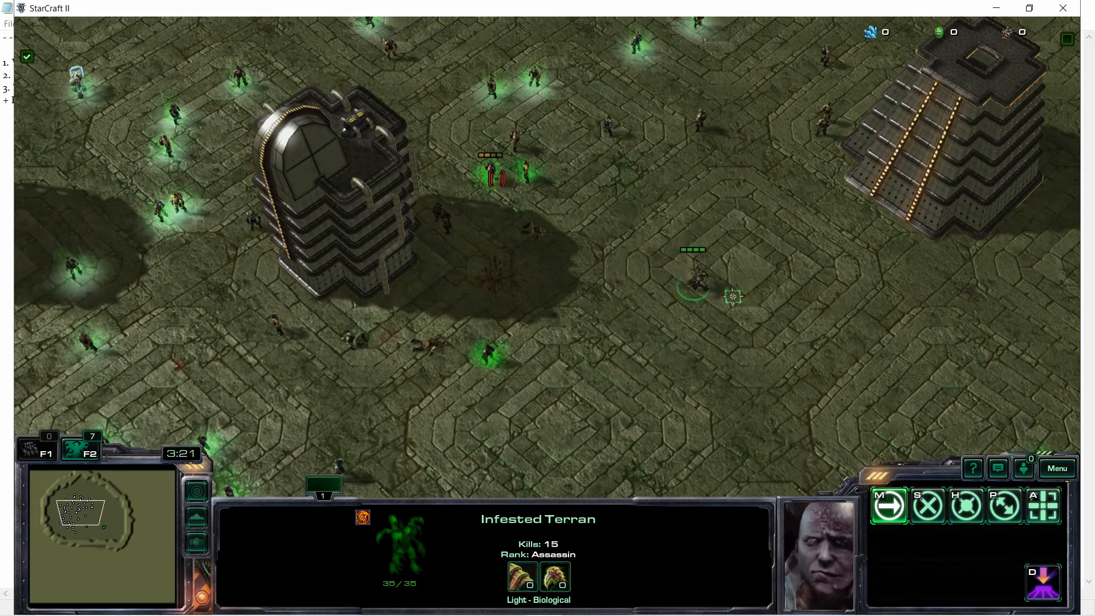
- Stop the Infested Terran in open ground, then move it toward the civilians north of the tower and back off
key(s)
key(Up)
key(Right)
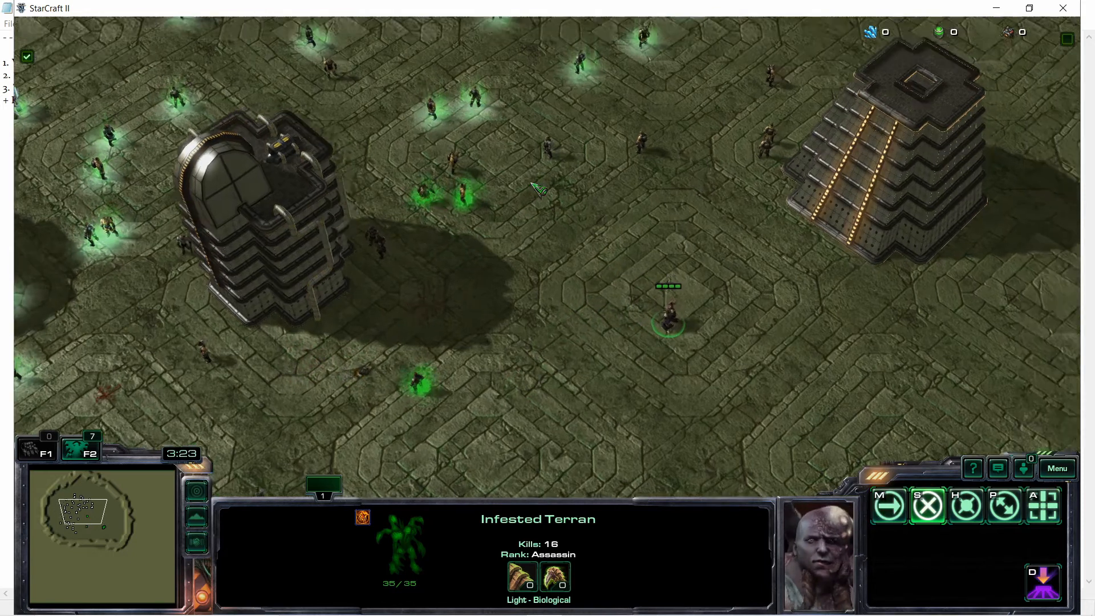
right_click(479, 229)
right_click(521, 320)
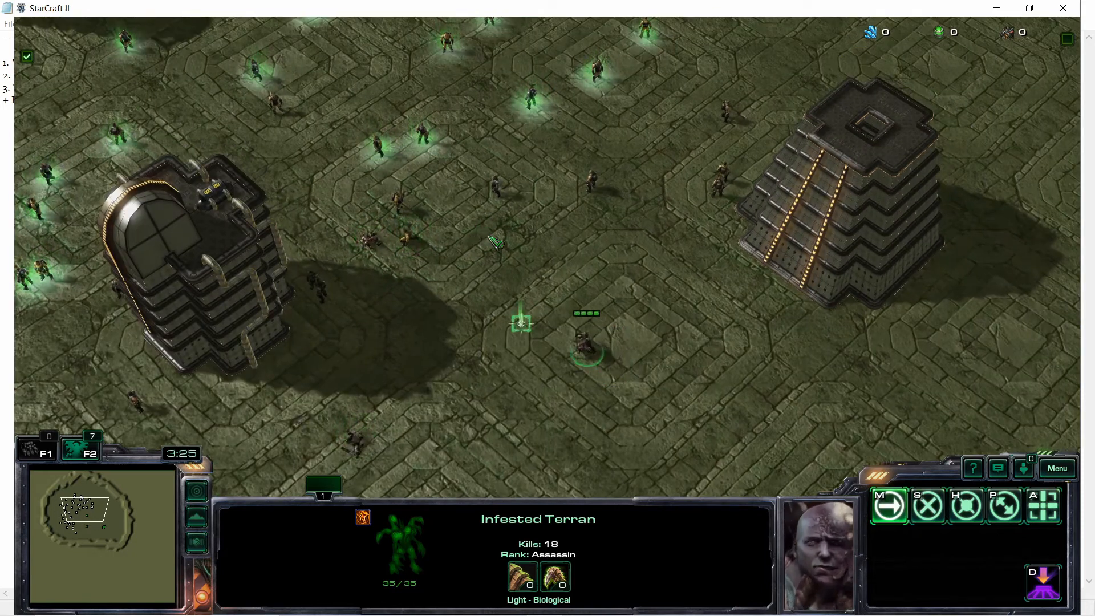
- Move the Infested Terran around the edge of the healed crowd and select a healed civilian to inspect
right_click(478, 222)
key(Up)
key(Left)
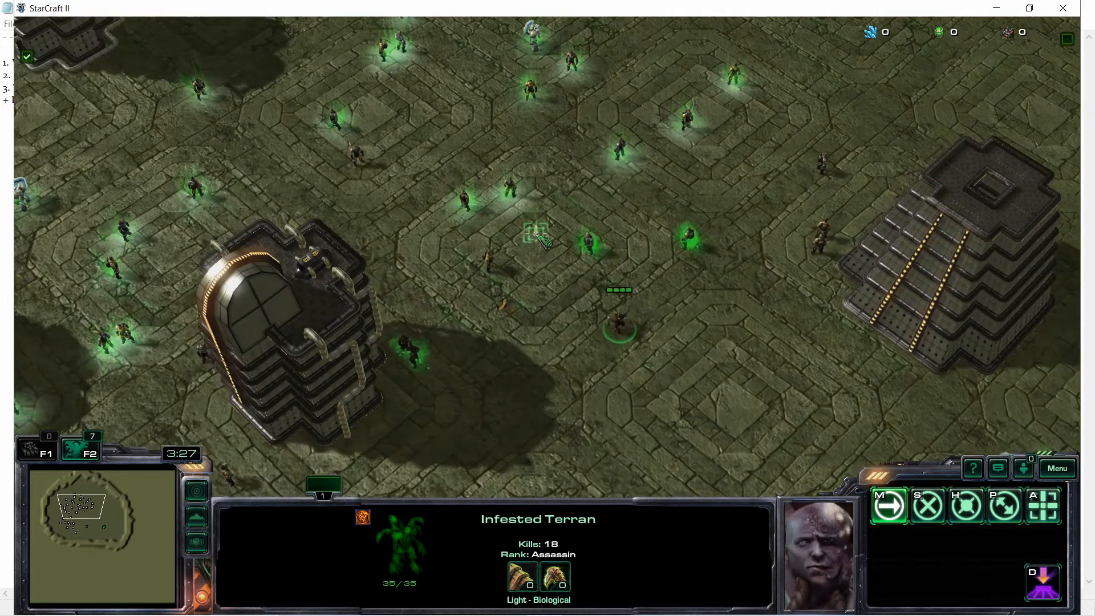
key(Up)
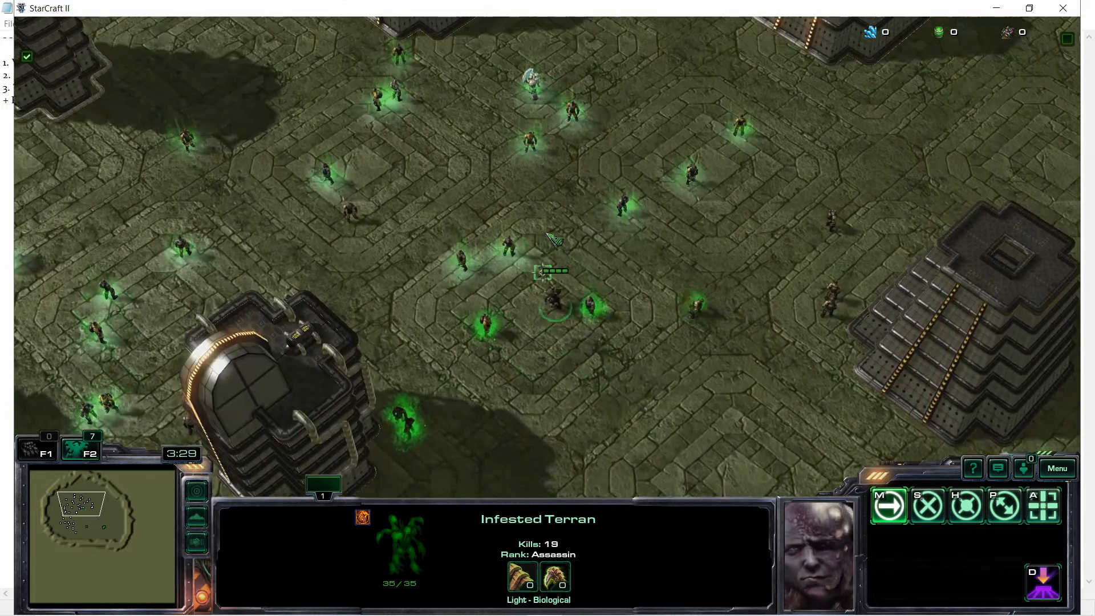
right_click(621, 257)
right_click(594, 346)
right_click(525, 275)
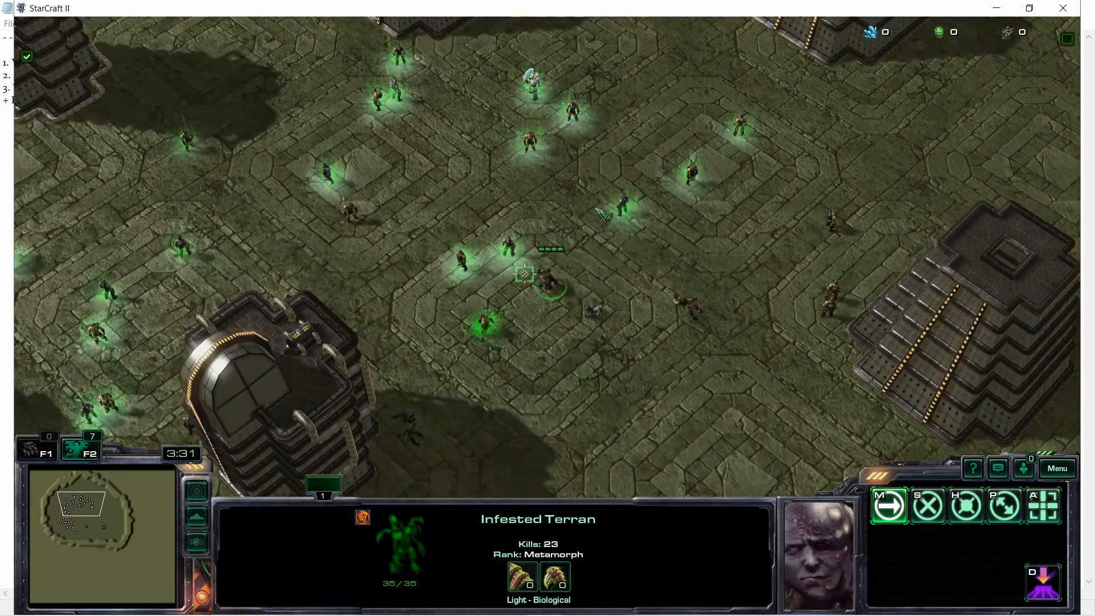
click(628, 200)
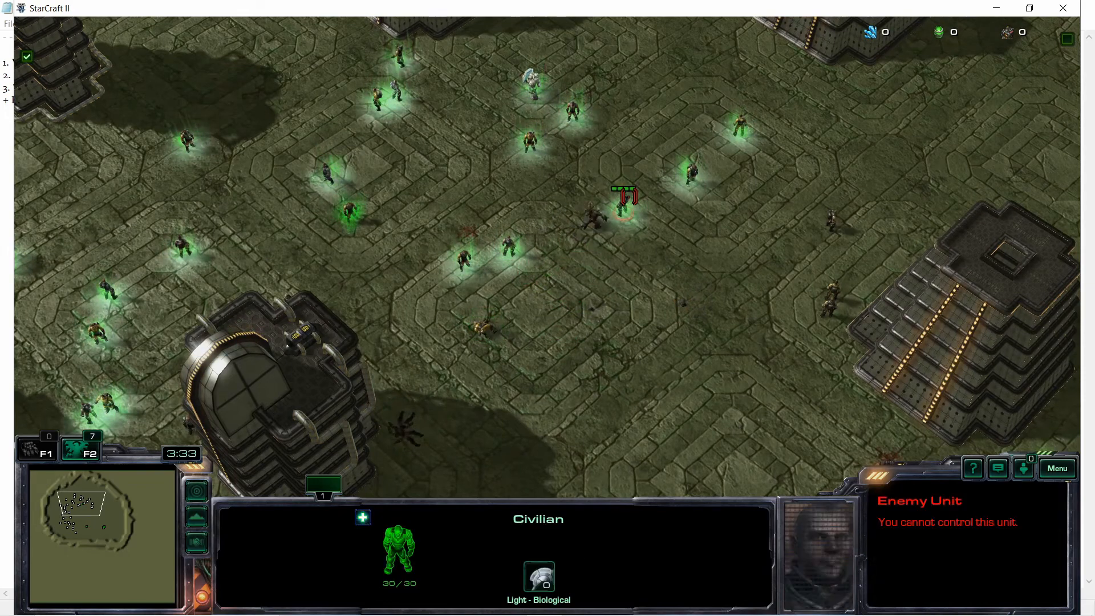
- Order the control group 1 Infested Terran into the healed crowd and send the one left behind west
key(1)
right_click(554, 186)
key(Down)
key(Right)
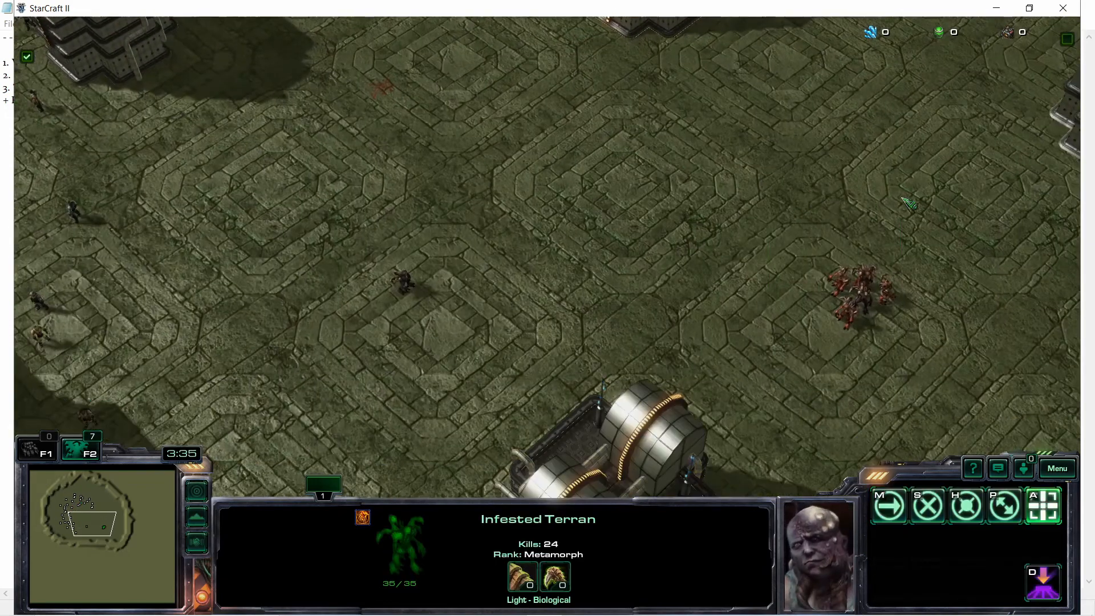
drag(905, 198, 337, 361)
right_click(317, 344)
- Direct the Infested Terrans north and send the control group 1 unit between the healed civilians
key(Up)
key(Left)
right_click(510, 206)
right_click(620, 219)
key(1)
right_click(572, 251)
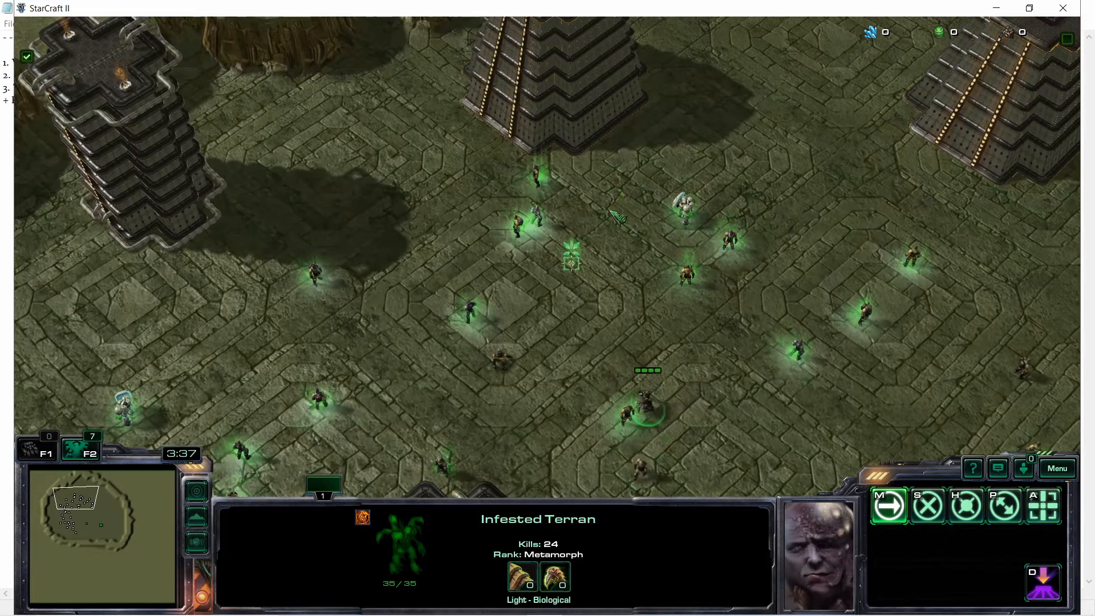
- Advance the Infested Terran through the healed civilians and order it to attack the healer unit
key(Right)
right_click(524, 202)
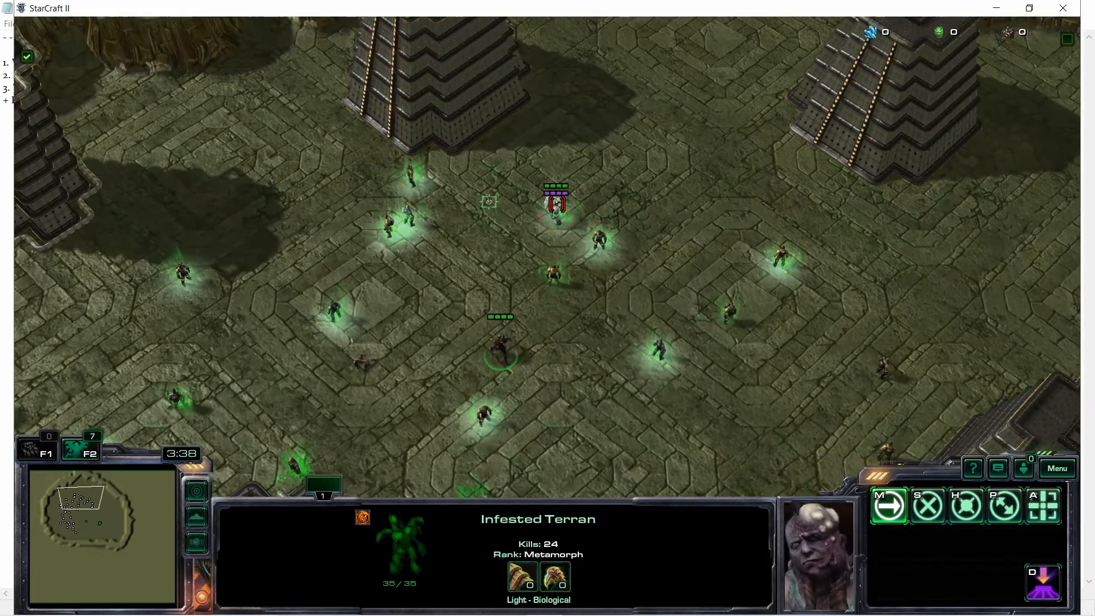
right_click(557, 205)
key(Down)
key(Up)
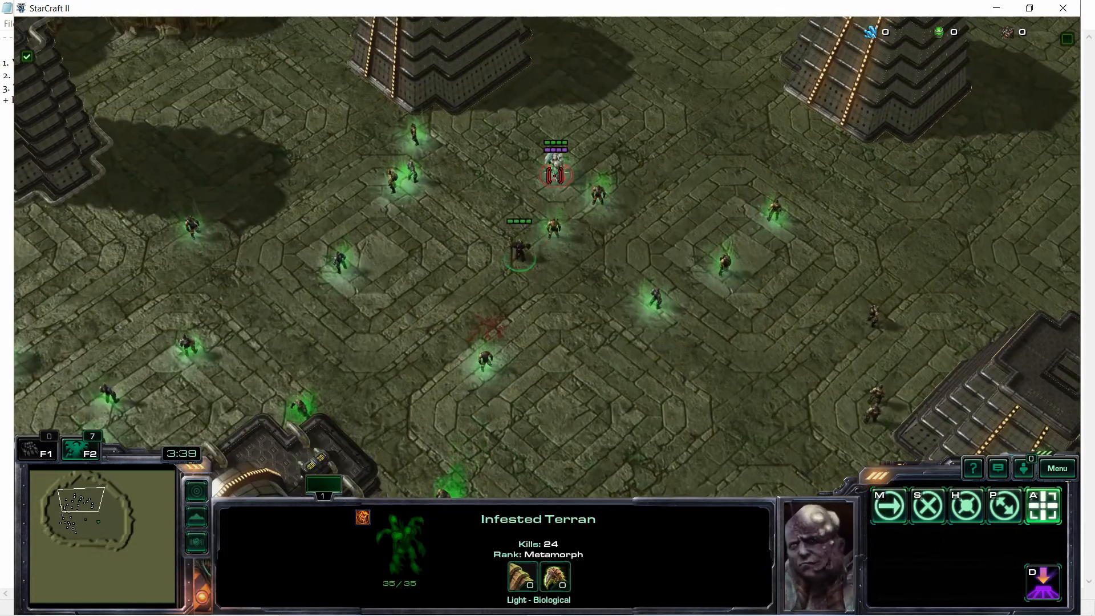
- Attack the northern Medic with the control group 1 Infested Terran and select the Medic to inspect
click(555, 175)
key(Up)
key(1)
right_click(555, 235)
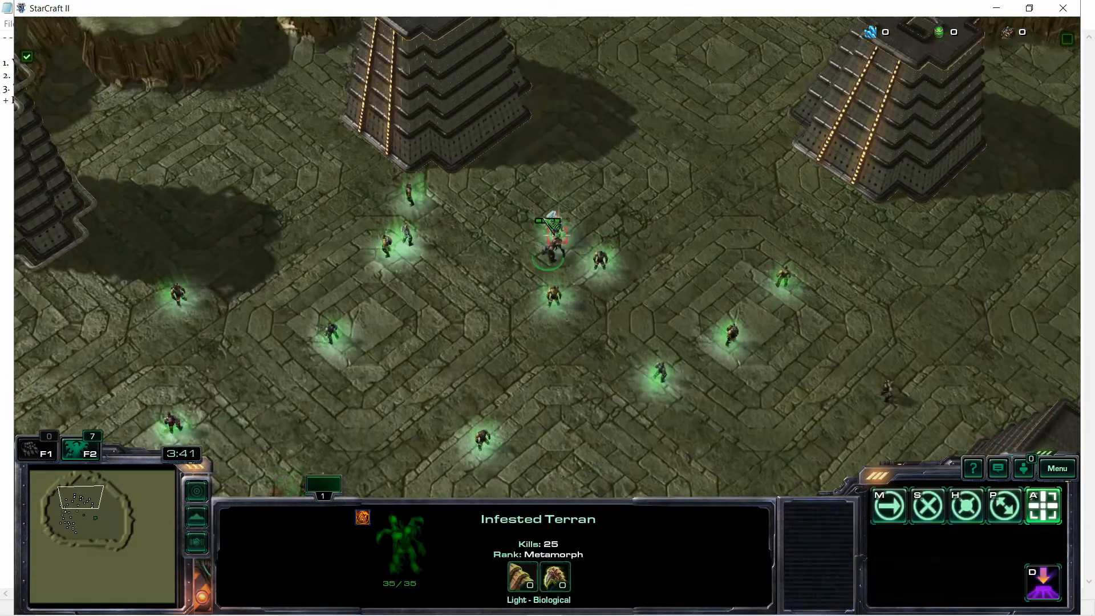
click(561, 230)
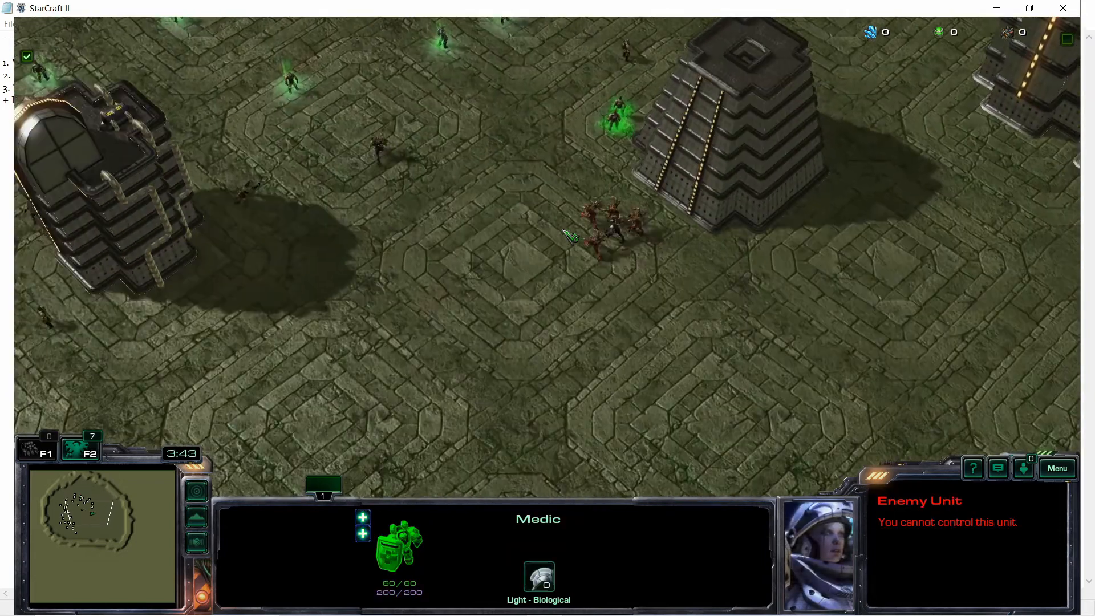
- Send the group of six Infested Terrans northwest to the Medic and select the Medic to check its life
mouse_move(674, 180)
mouse_down()
mouse_move(597, 171)
mouse_move(578, 143)
mouse_up()
drag(633, 74, 220, 229)
right_click(293, 103)
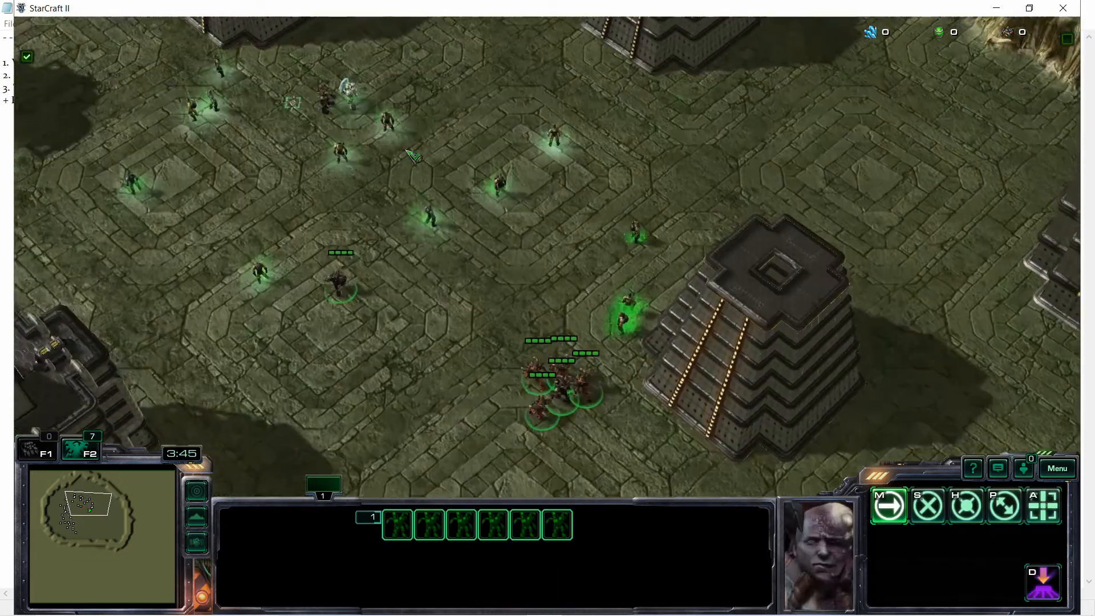
key(Up)
right_click(338, 199)
key(Left)
click(535, 206)
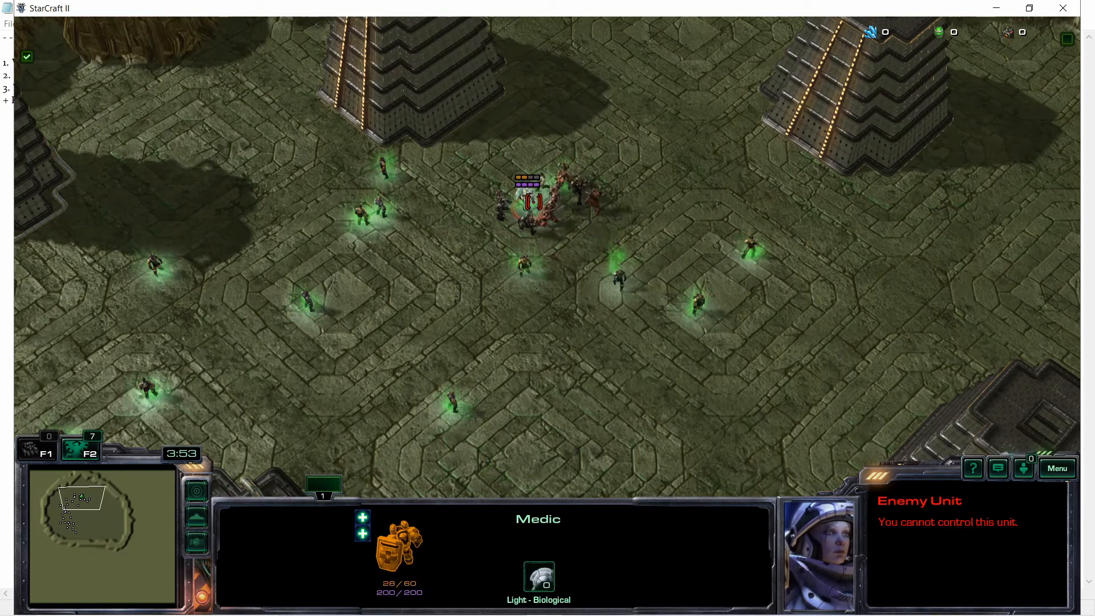
- Select all seven Infested Terrans and move them southwest toward the healed civilians in the west
drag(435, 145, 432, 145)
right_click(382, 303)
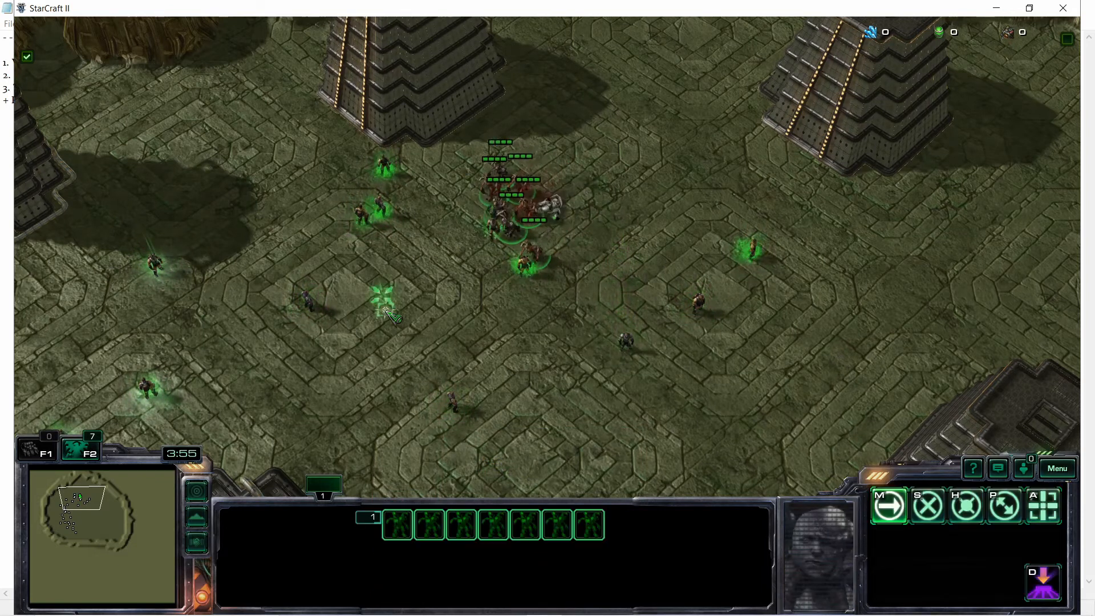
key(Down)
right_click(554, 263)
key(Left)
right_click(465, 250)
key(Left)
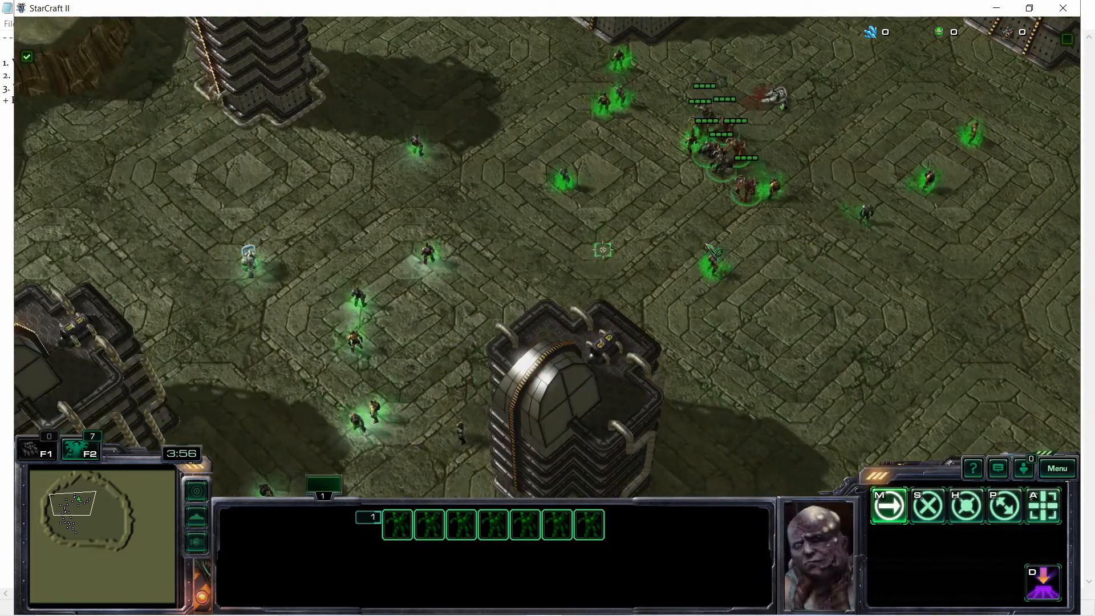
right_click(501, 254)
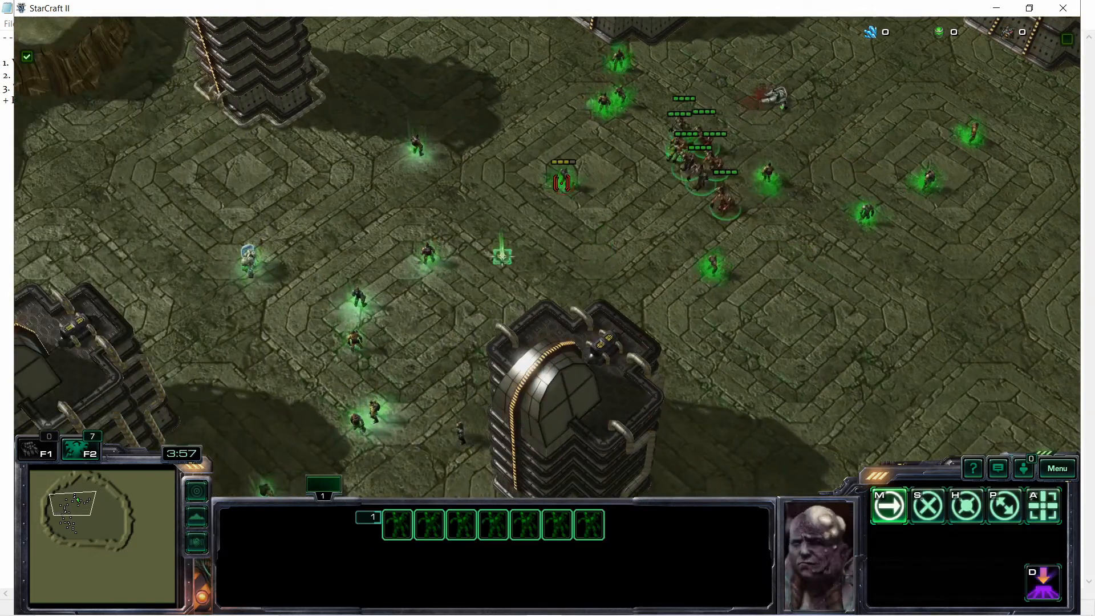
- Order the control group 1 Infested Terrans to attack the western Medic
click(769, 169)
key(Left)
key(Up)
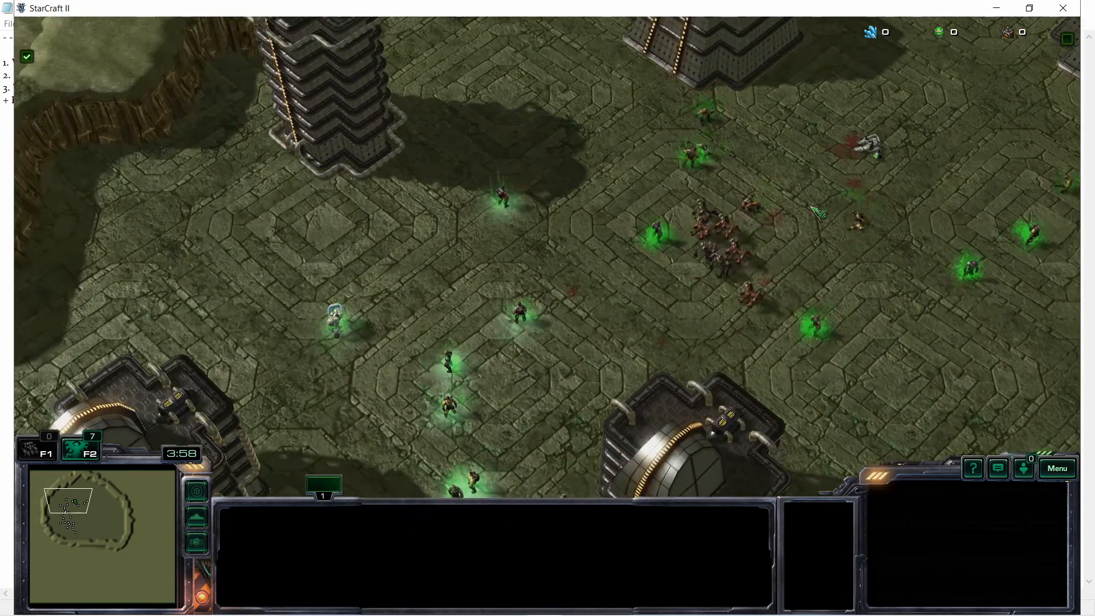
key(1)
key(a)
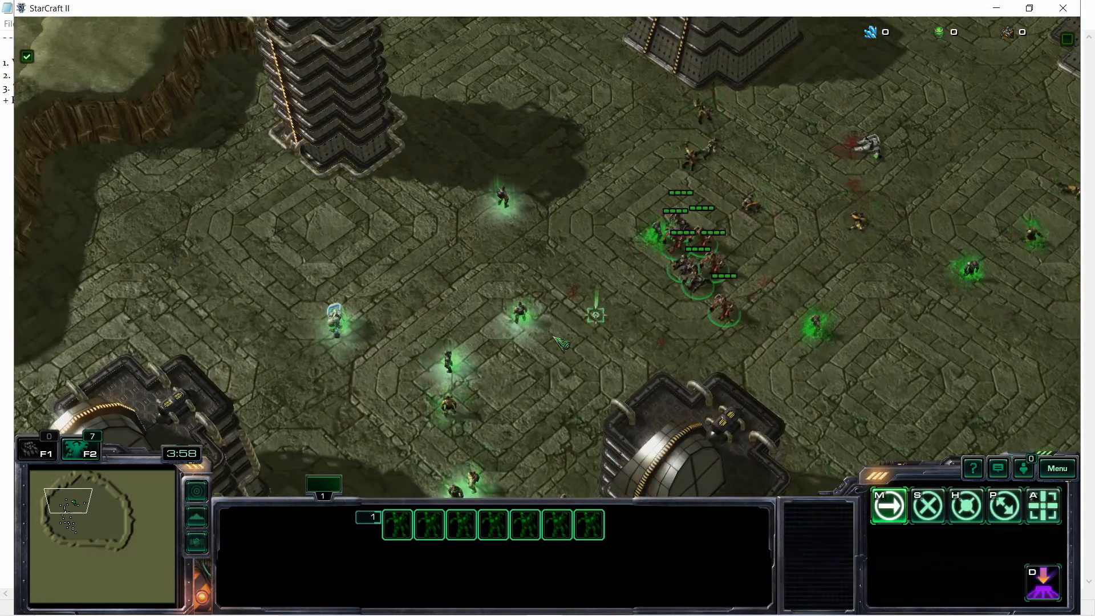
key(Left)
key(Down)
click(445, 257)
- Pull the Infested Terrans back east of the healed civilians and send them southwest to attack
key(Down)
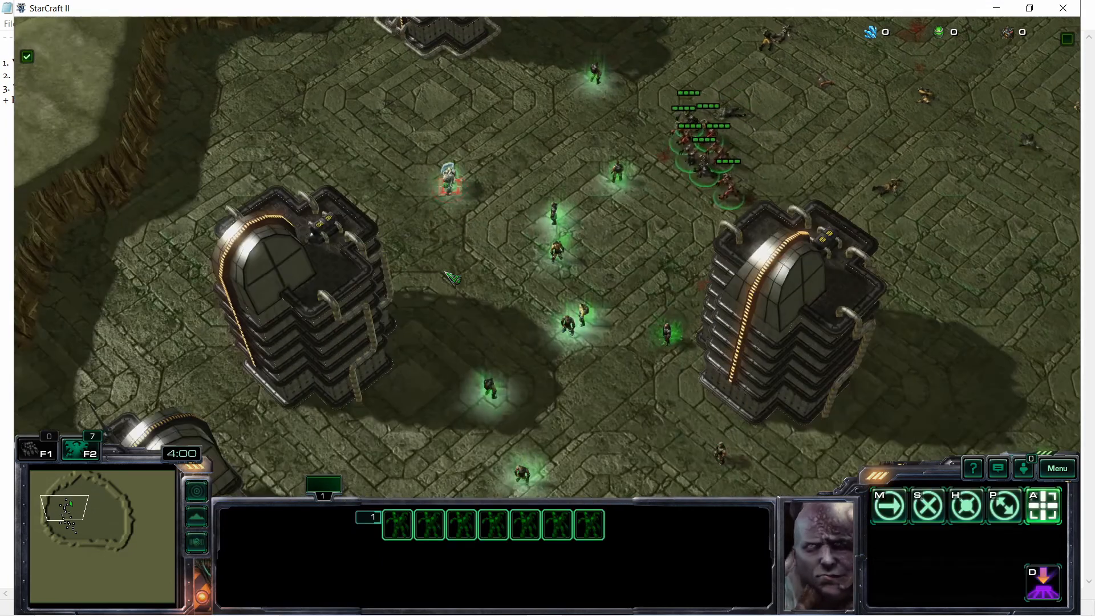
key(Down)
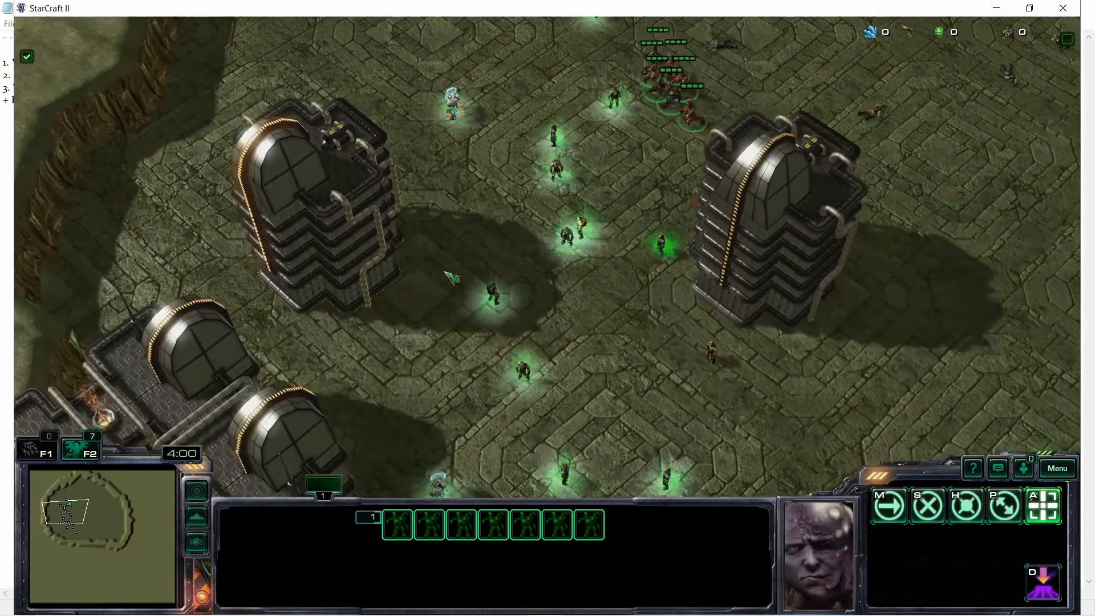
key(Down)
key(Right)
key(Up)
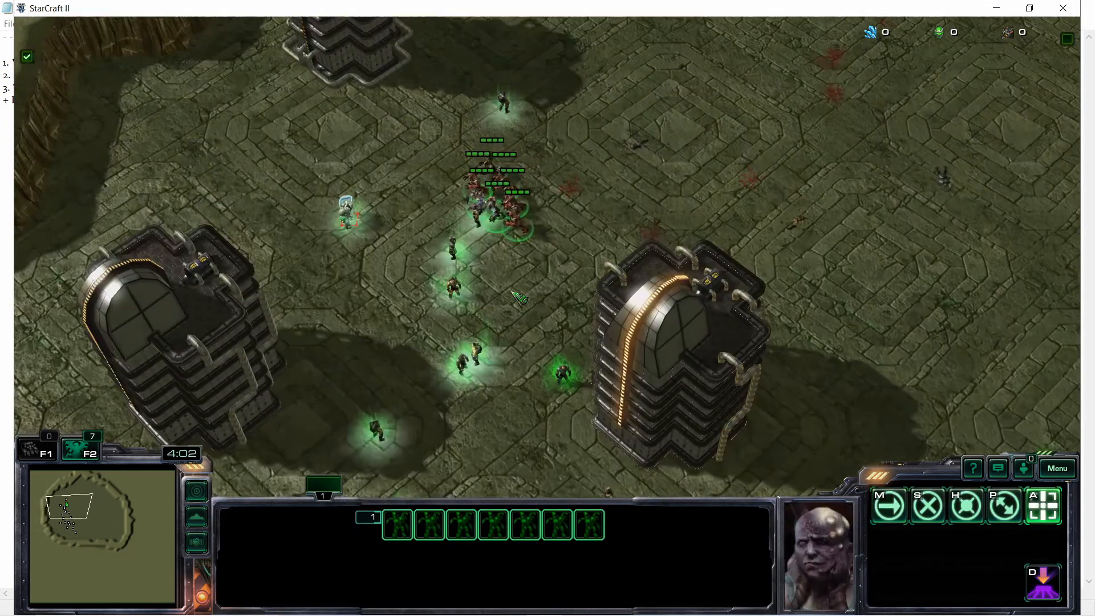
key(Down)
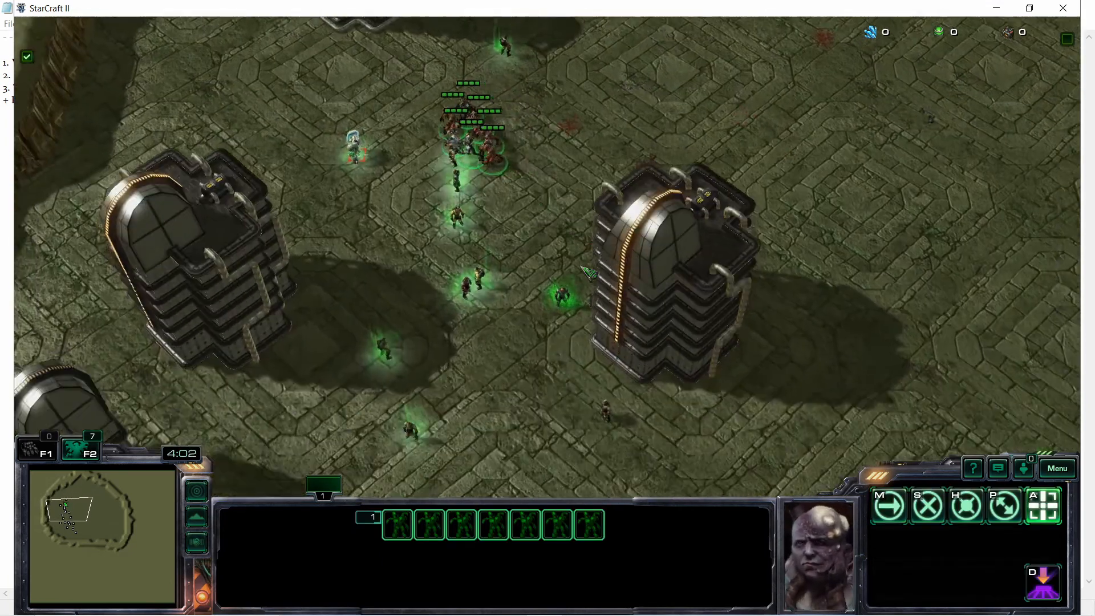
right_click(641, 130)
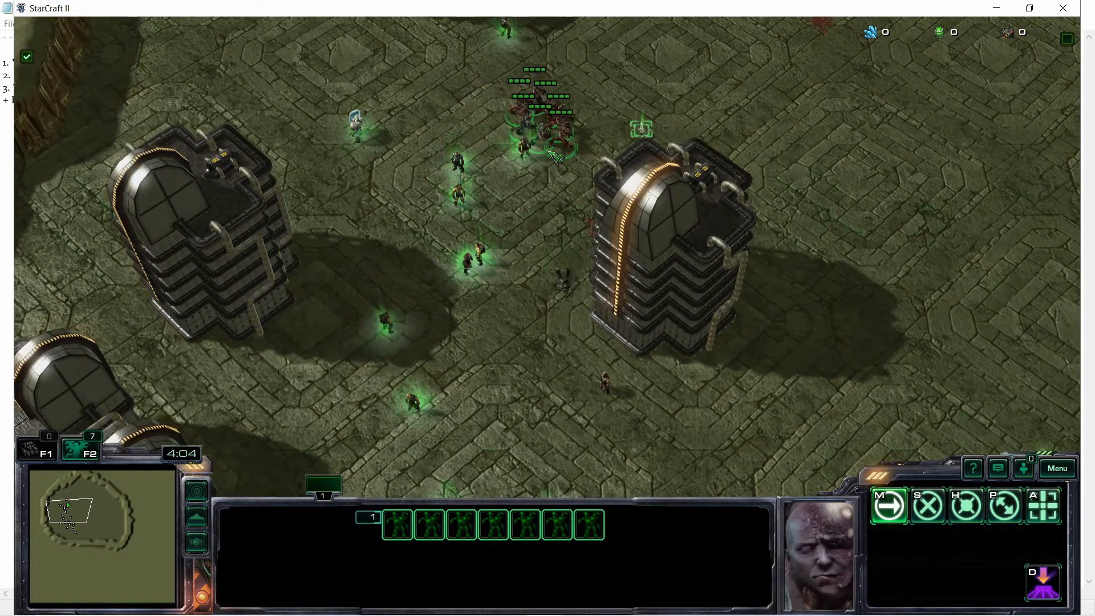
right_click(513, 180)
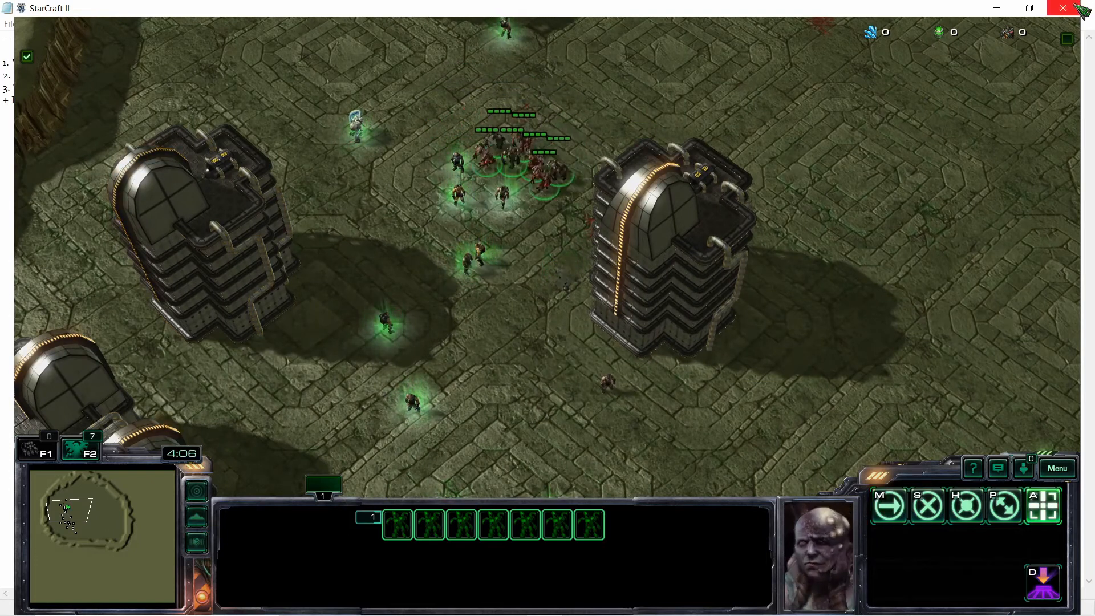
- Quit the test game and switch to the StarCraft II Editor's Data window
click(1065, 8)
click(461, 356)
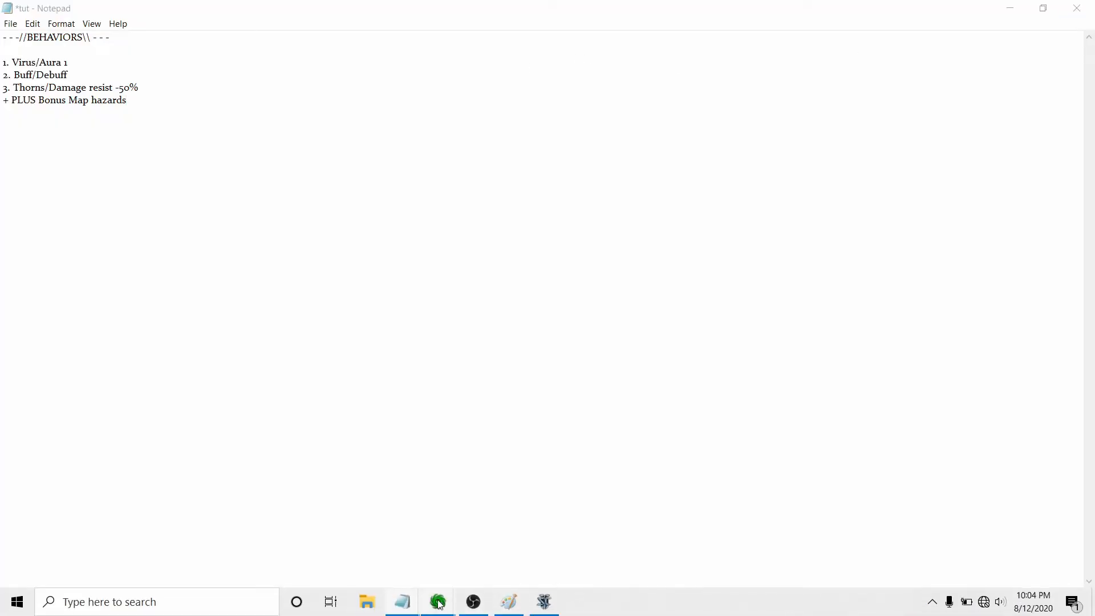
mouse_move(440, 605)
click(593, 536)
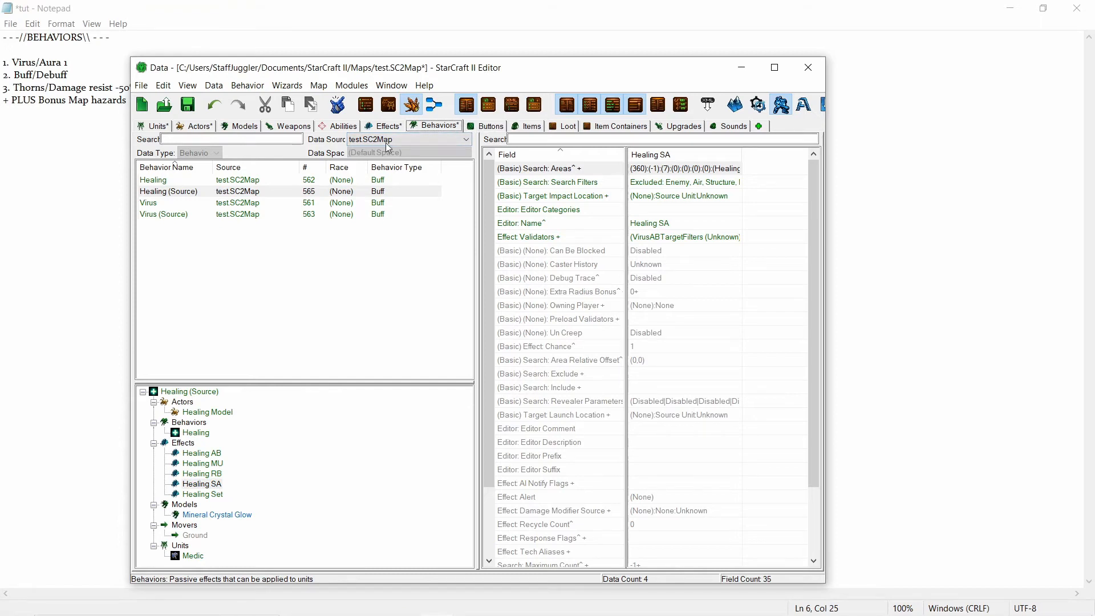
- Try a period of 1 on the Virus behavior and restore it to 0.5
click(226, 214)
click(227, 205)
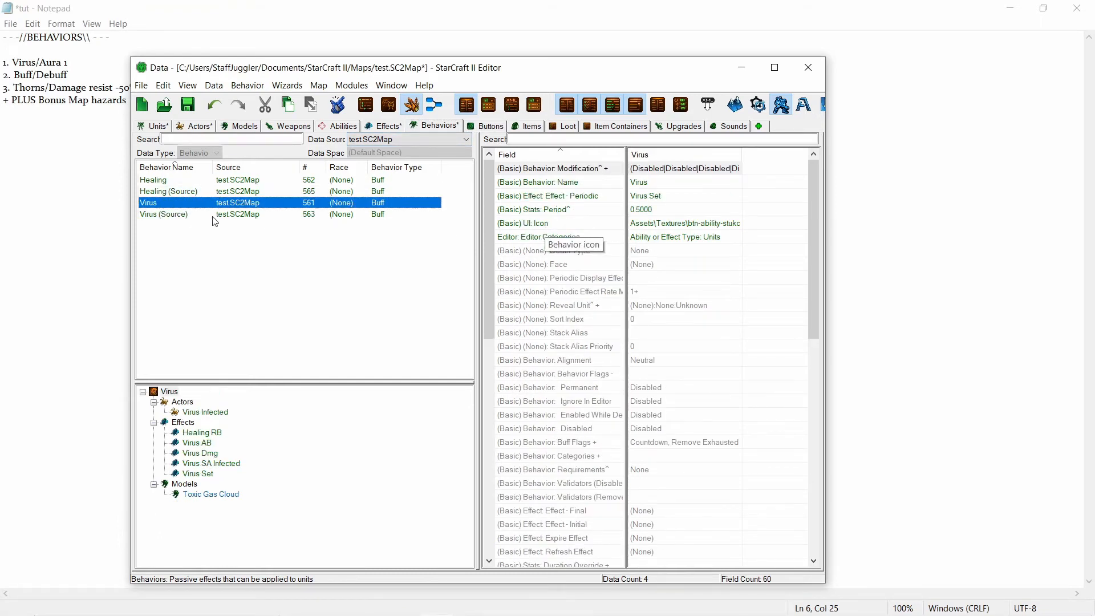
double_click(664, 210)
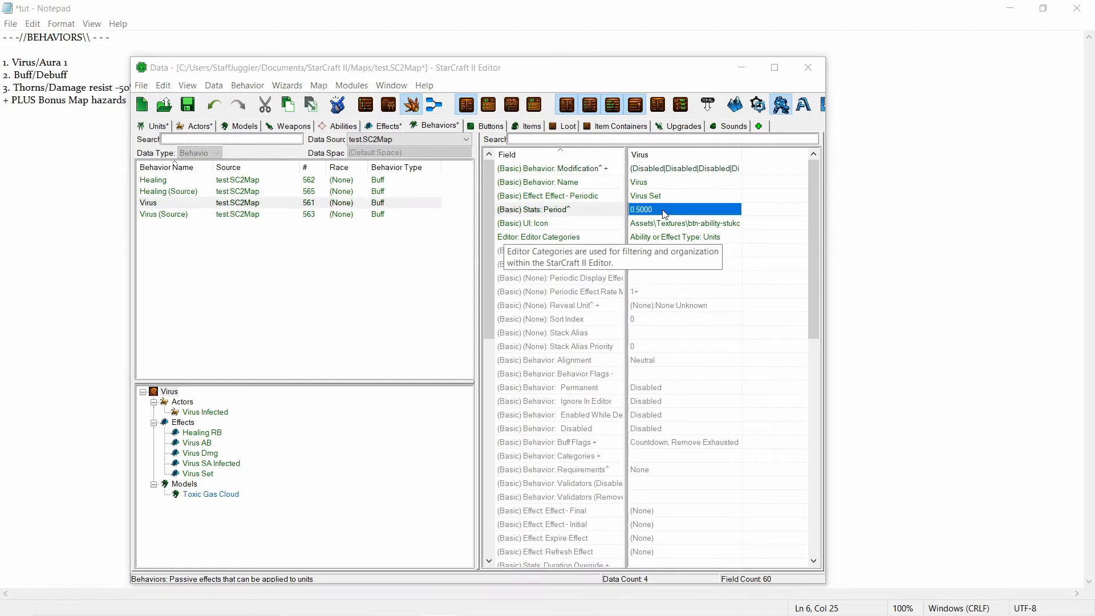
text(1)
key(Return)
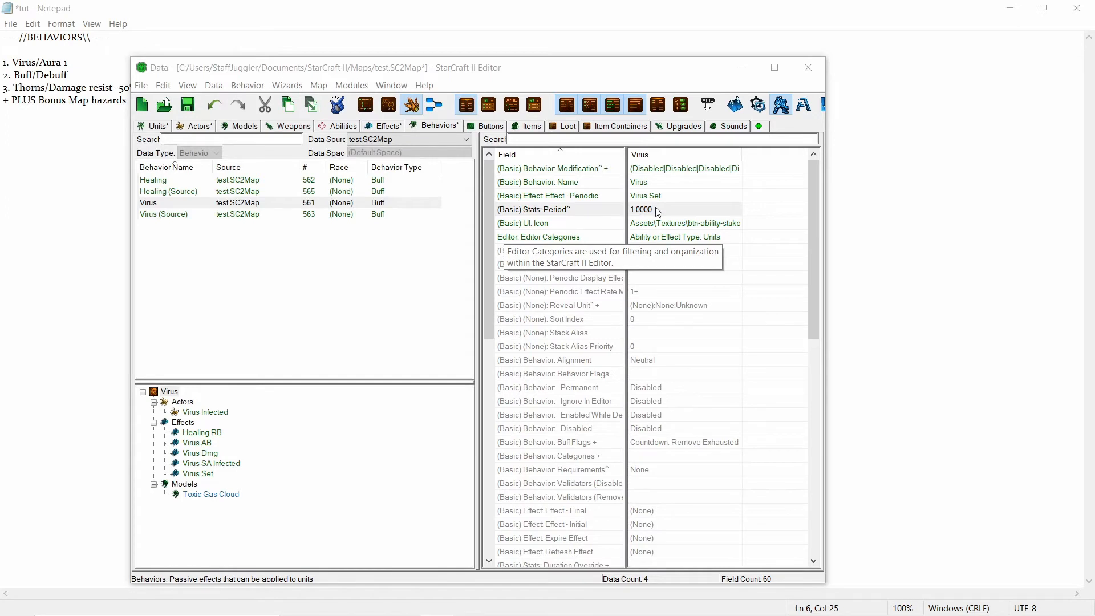
double_click(659, 210)
key(Return)
- Set the Virus Dmg effect's combat amount to 1
click(213, 453)
double_click(647, 168)
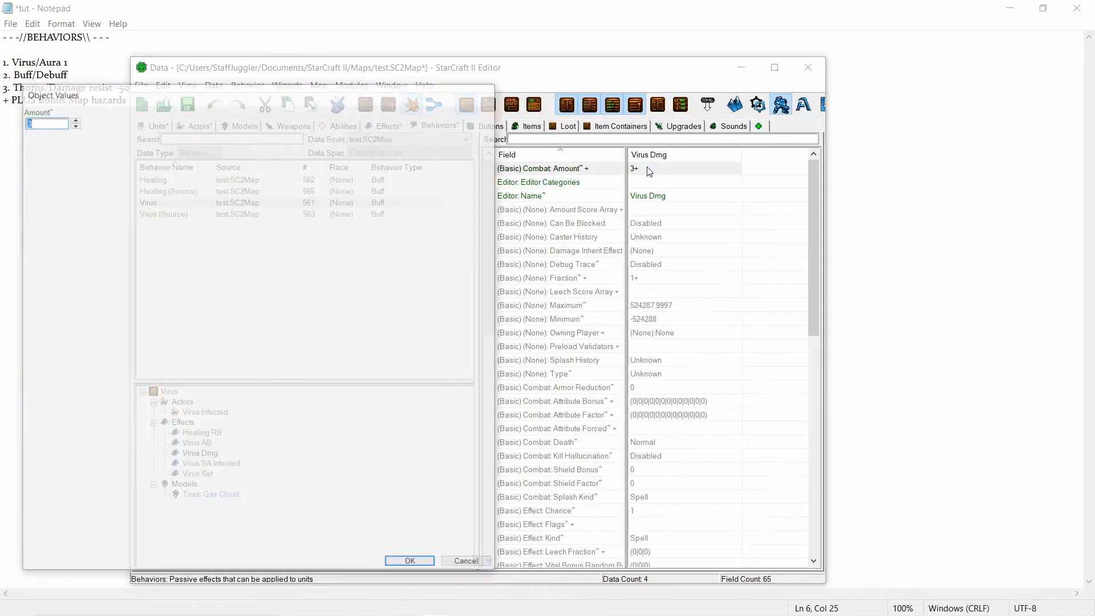
text(1)
key(Return)
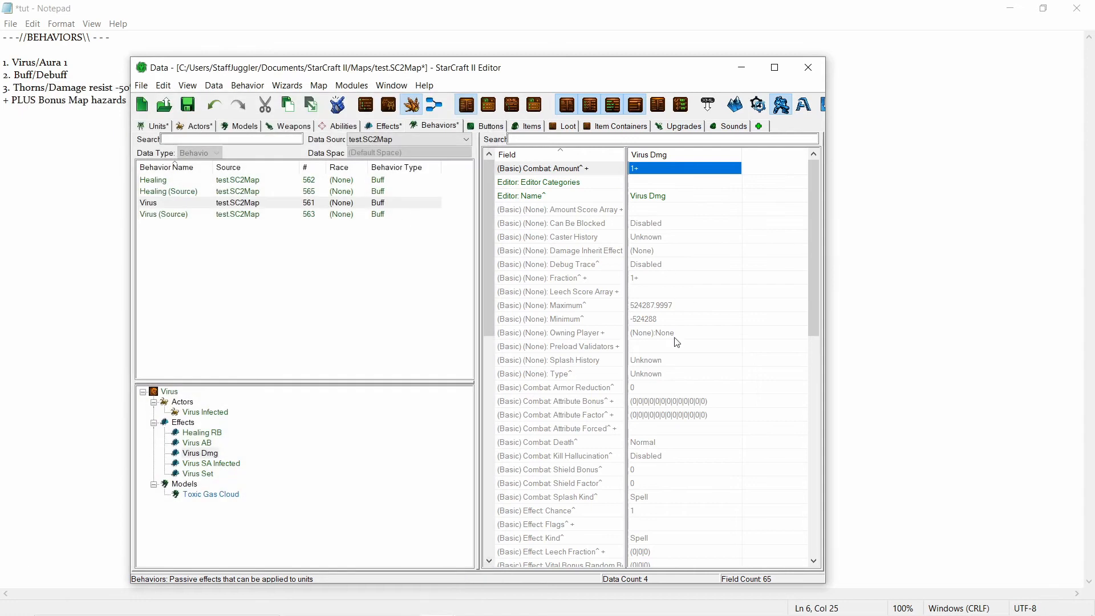
- Set the Life change of the Healing behavior's Healing MU effect to 1.5
click(178, 182)
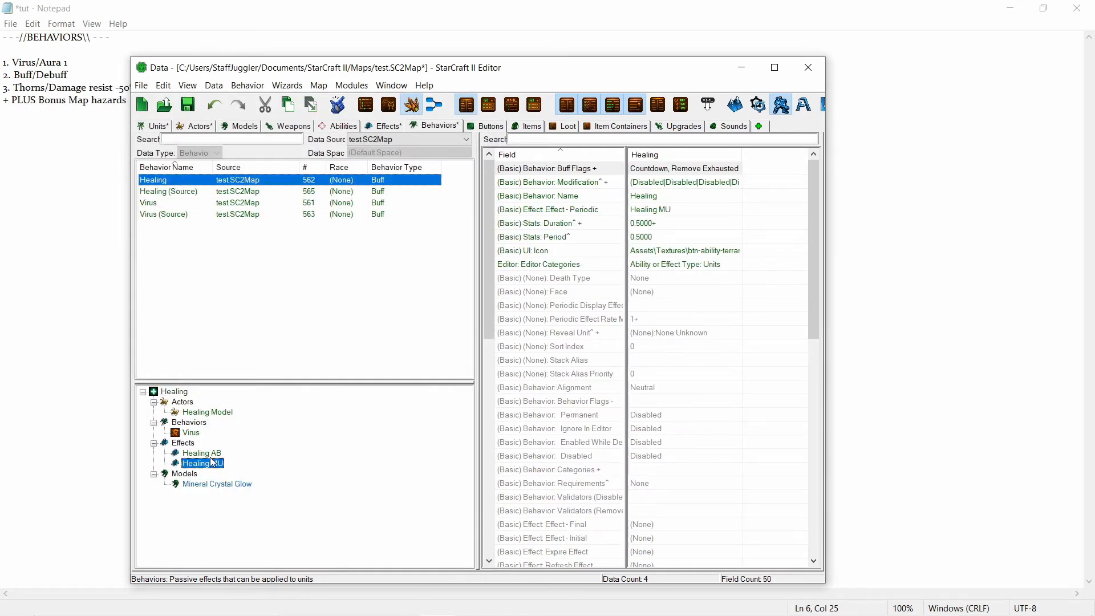
double_click(649, 170)
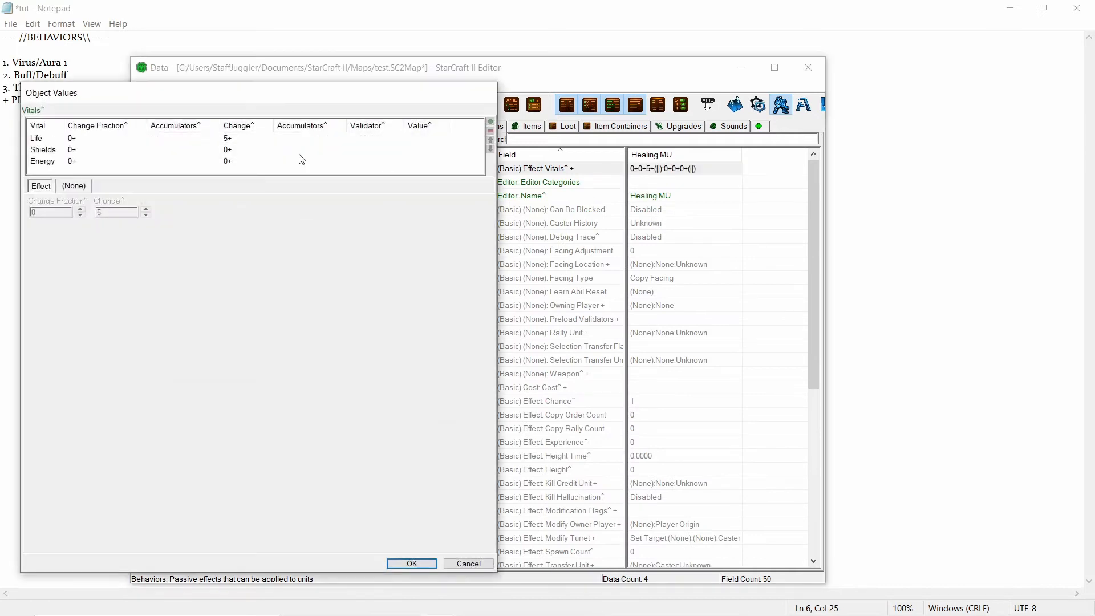
click(208, 139)
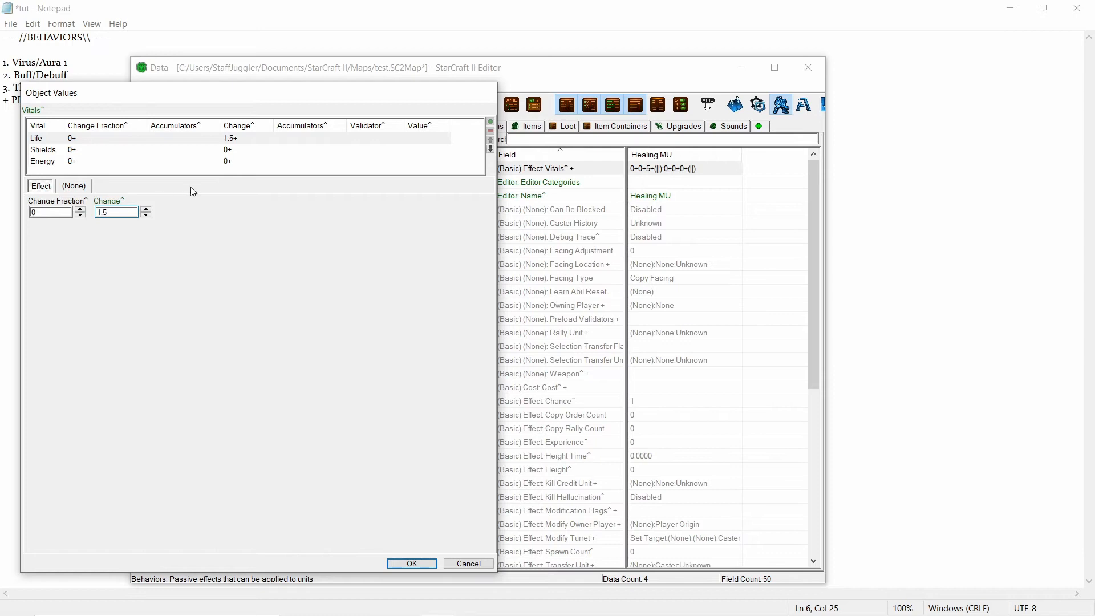
click(223, 152)
click(229, 139)
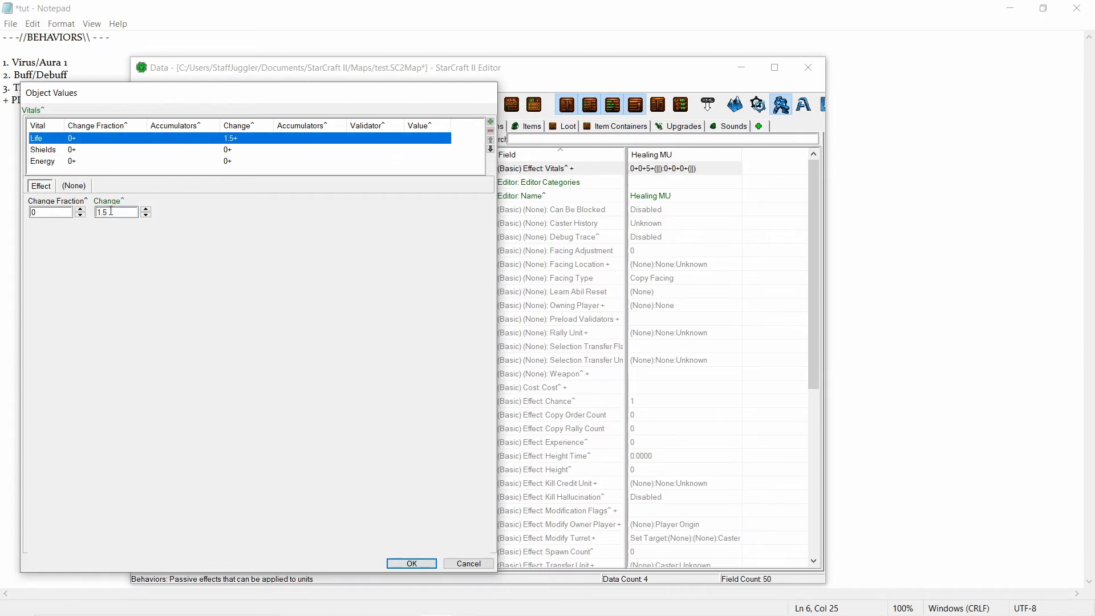
click(411, 563)
- Compare the Virus and Healing behaviors' settings and set the Healing behavior's duration to 1
click(174, 392)
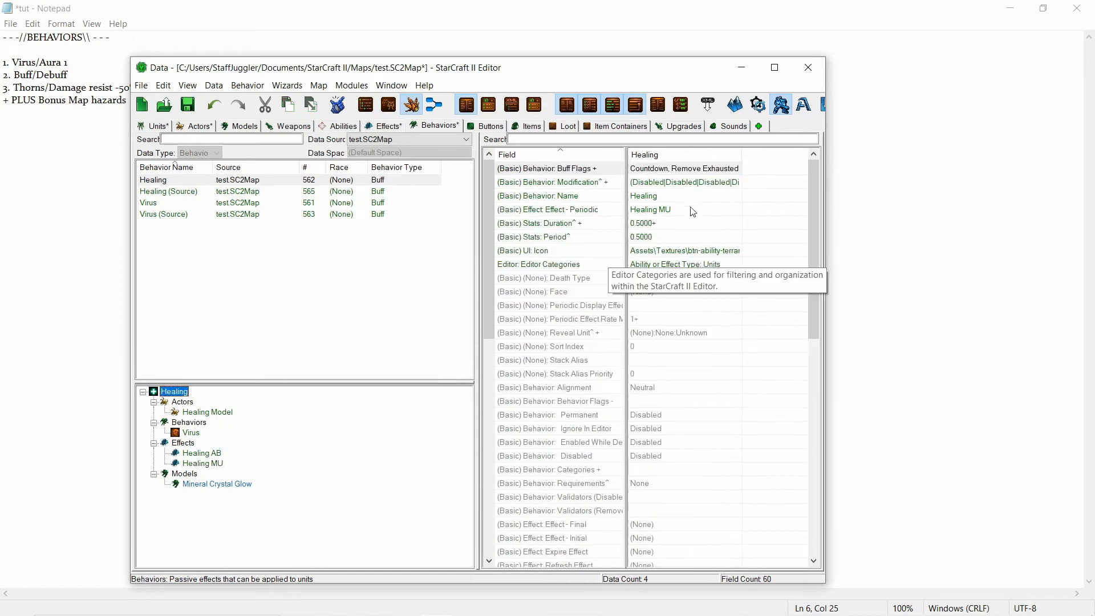
click(167, 204)
click(168, 180)
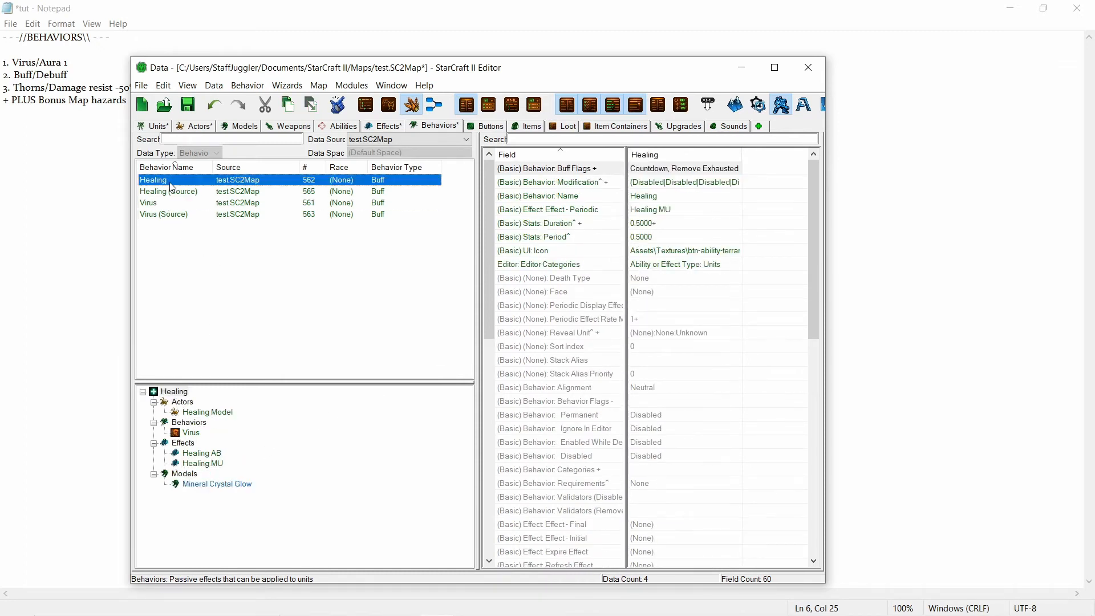
click(182, 203)
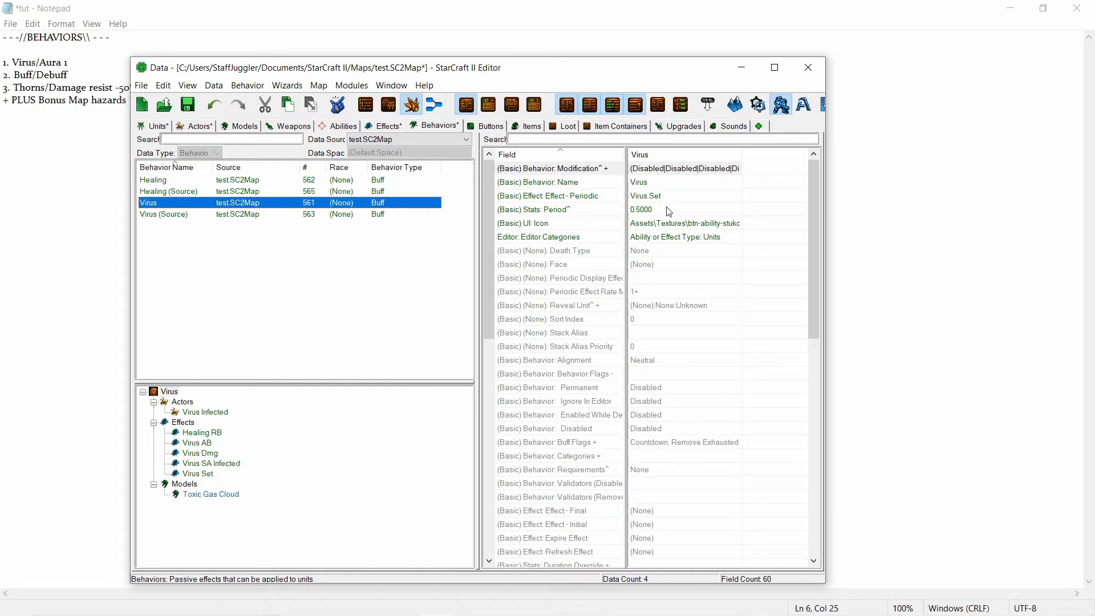
key(Up)
key(Up)
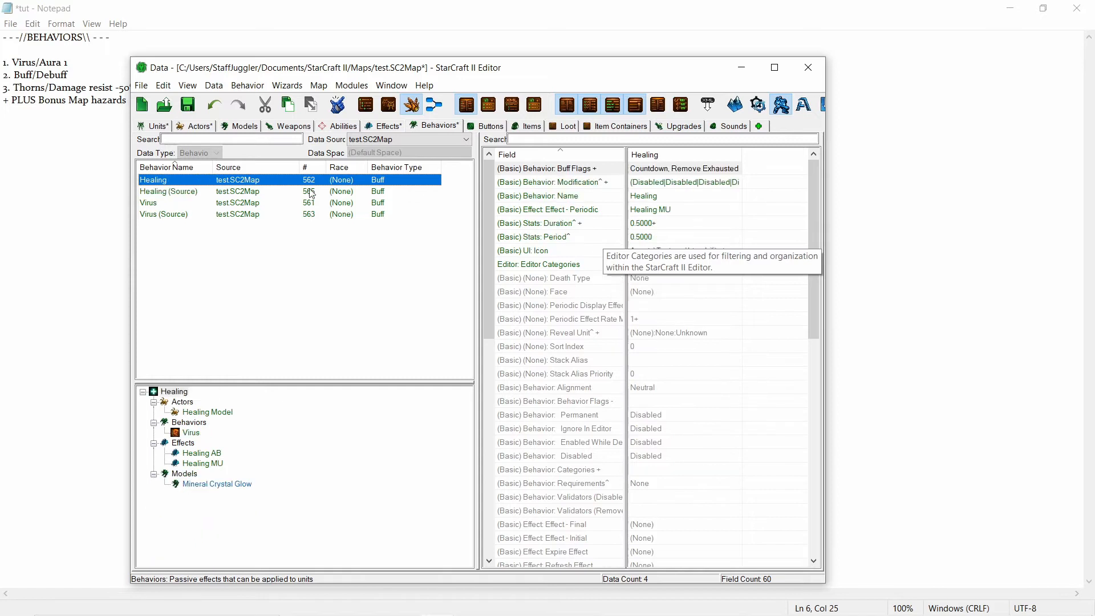
double_click(659, 224)
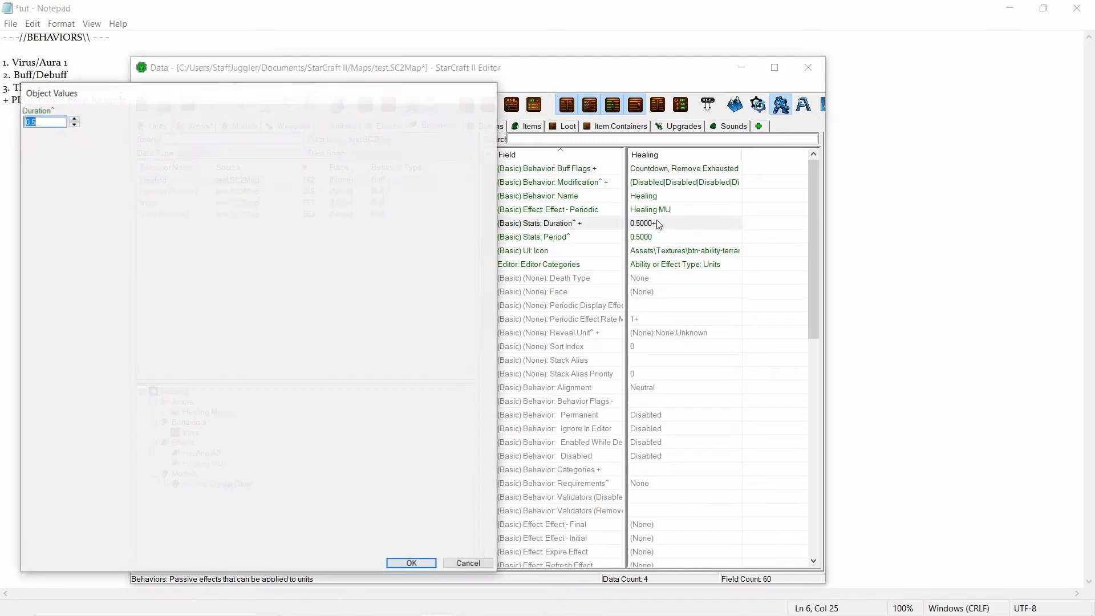
key(Return)
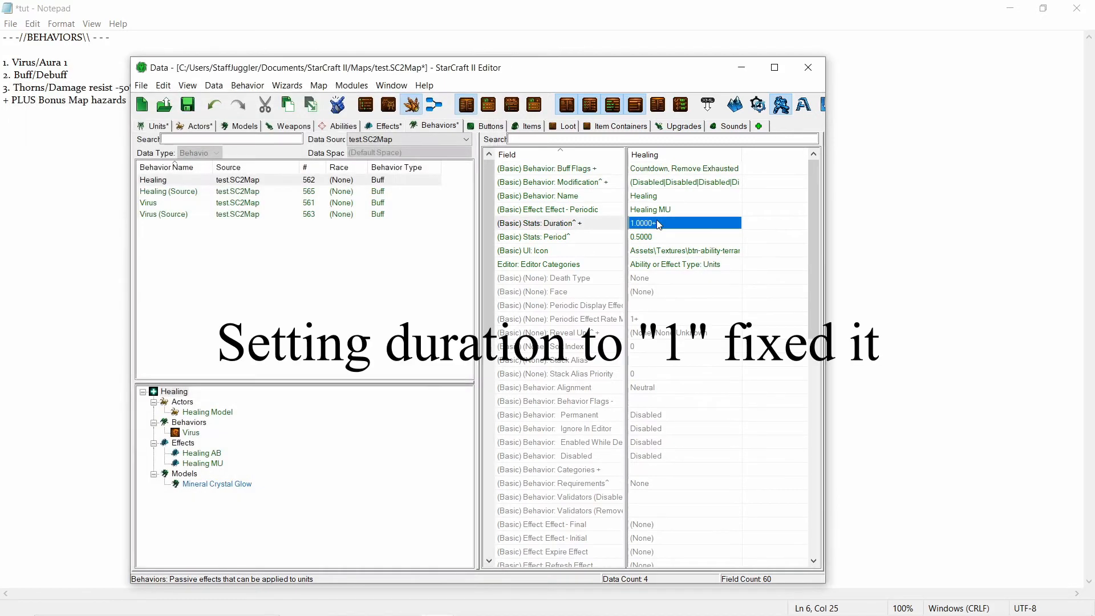
double_click(682, 169)
key(Escape)
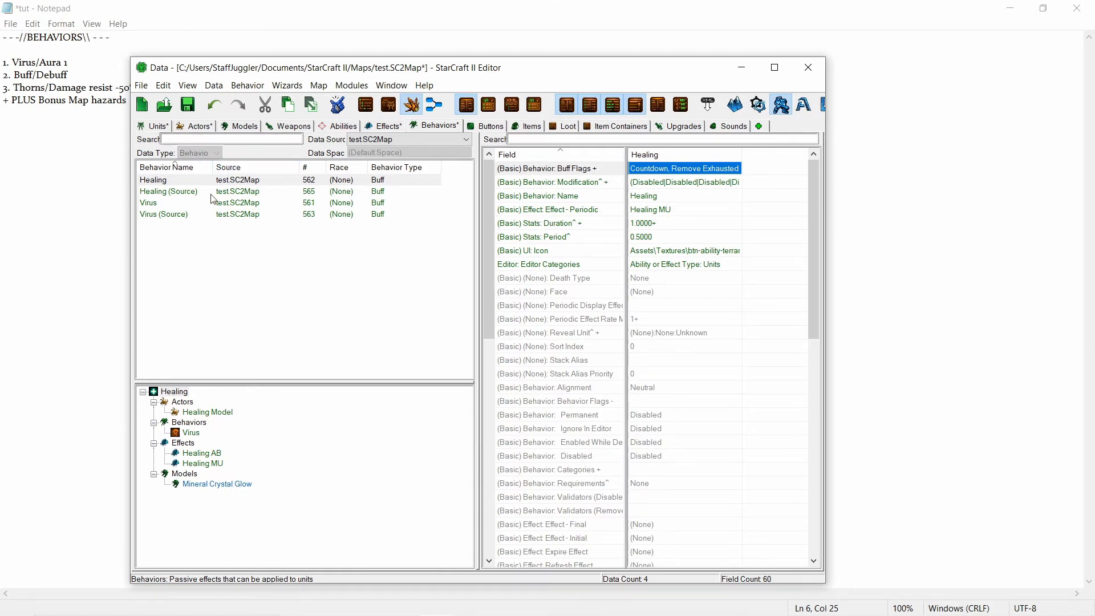
- Set the Virus AB effect's chance to 0.5 and test how the virus spreads in game
mouse_move(228, 608)
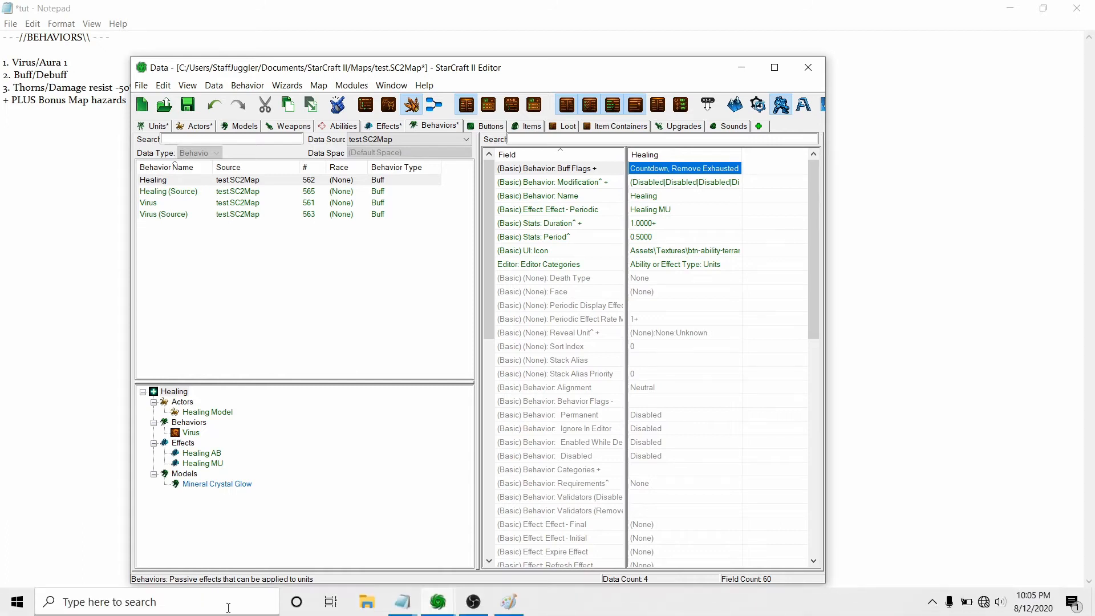
mouse_move(438, 601)
click(342, 553)
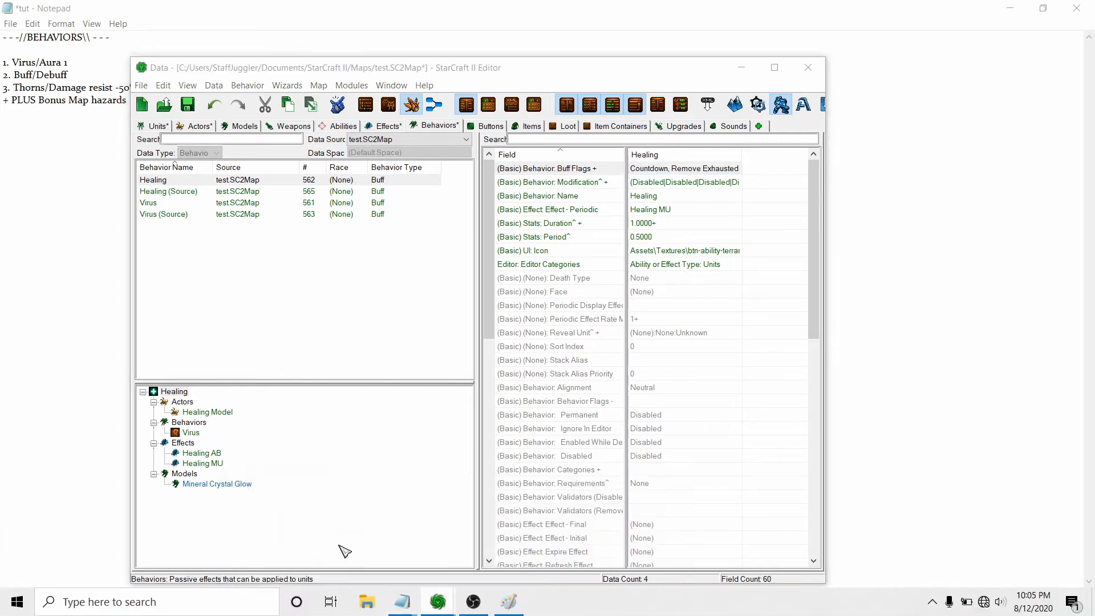
right_drag(587, 281, 726, 316)
click(701, 304)
right_drag(667, 259, 715, 251)
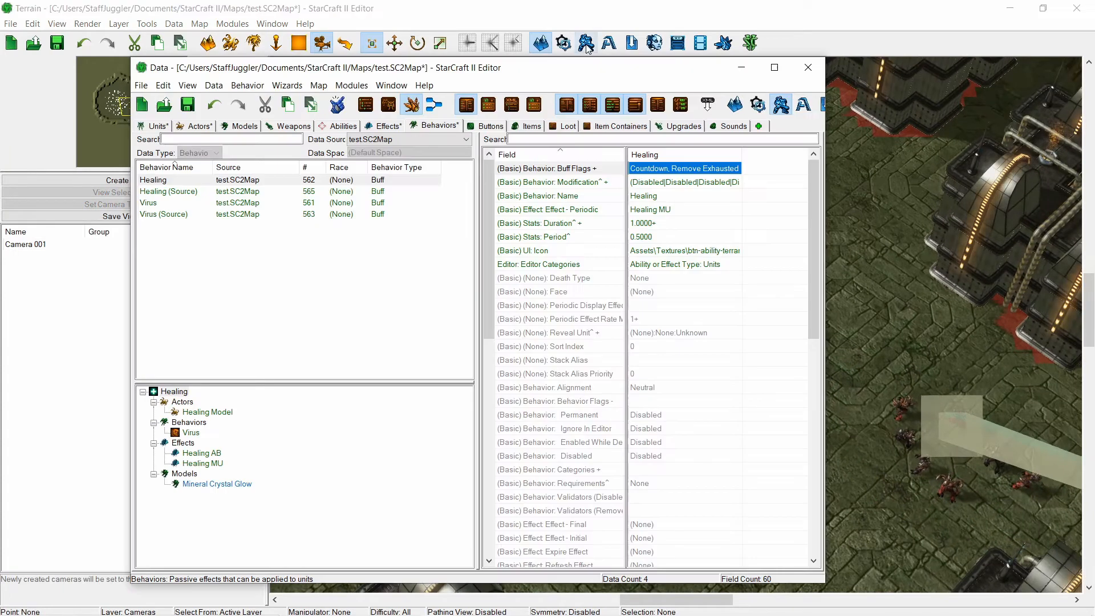
click(586, 43)
click(386, 126)
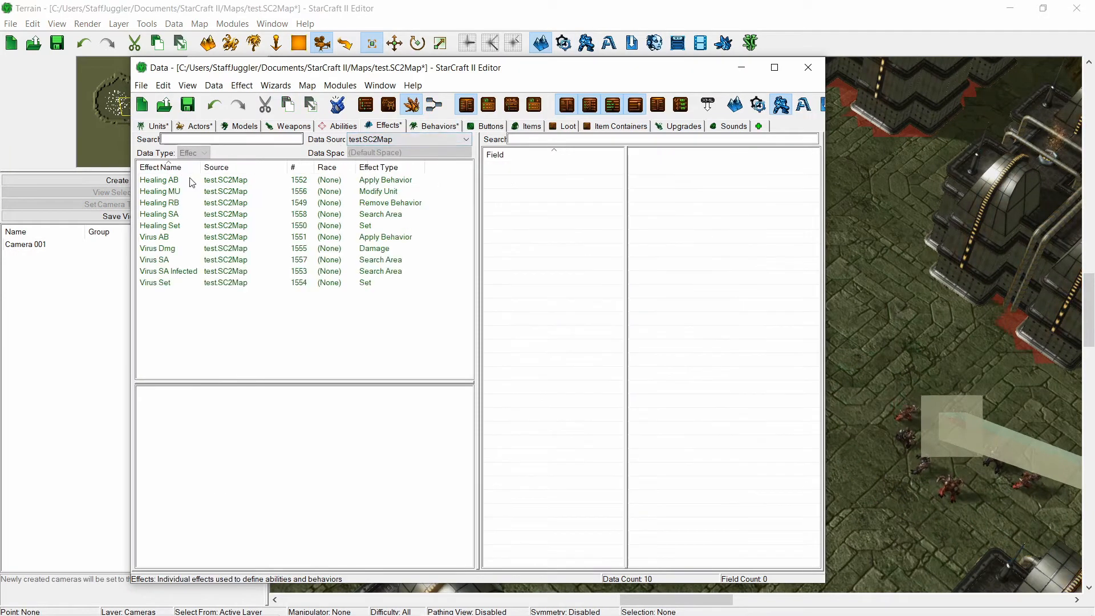
click(244, 239)
double_click(654, 182)
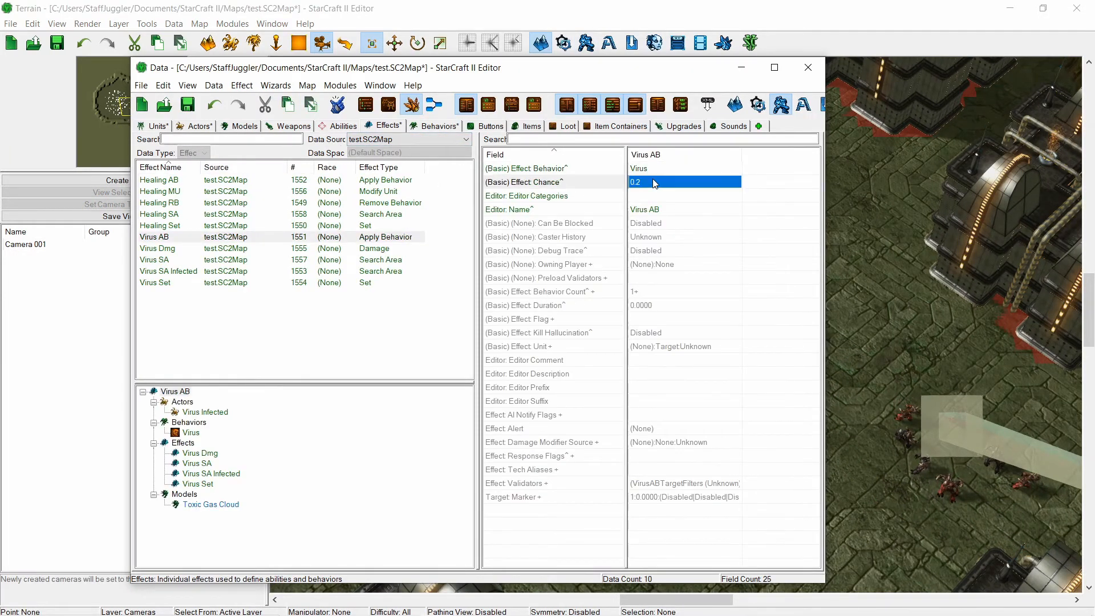
text(.5)
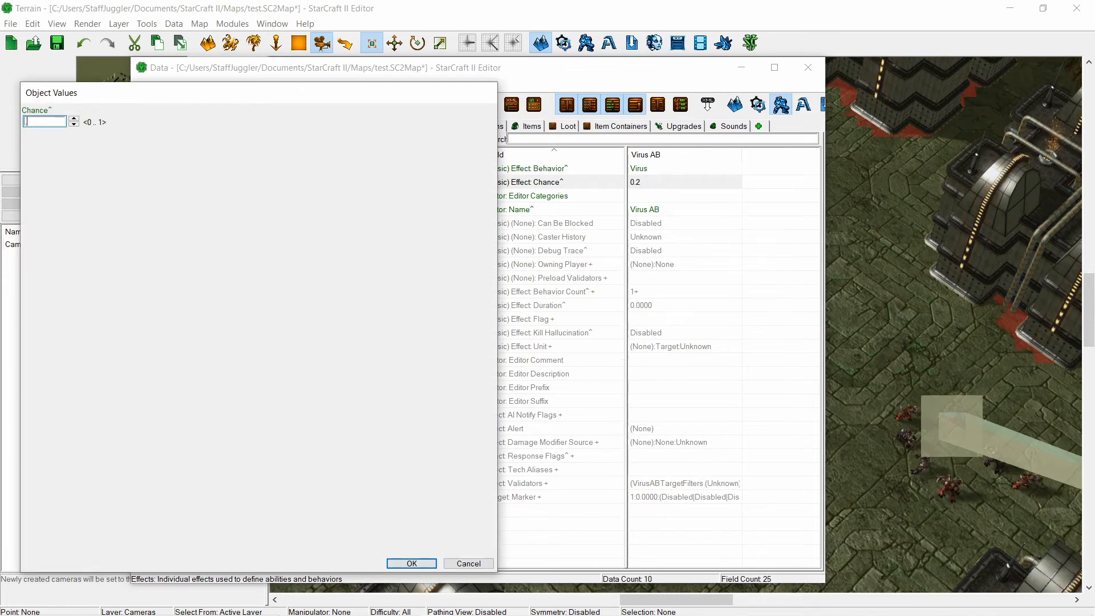
key(Return)
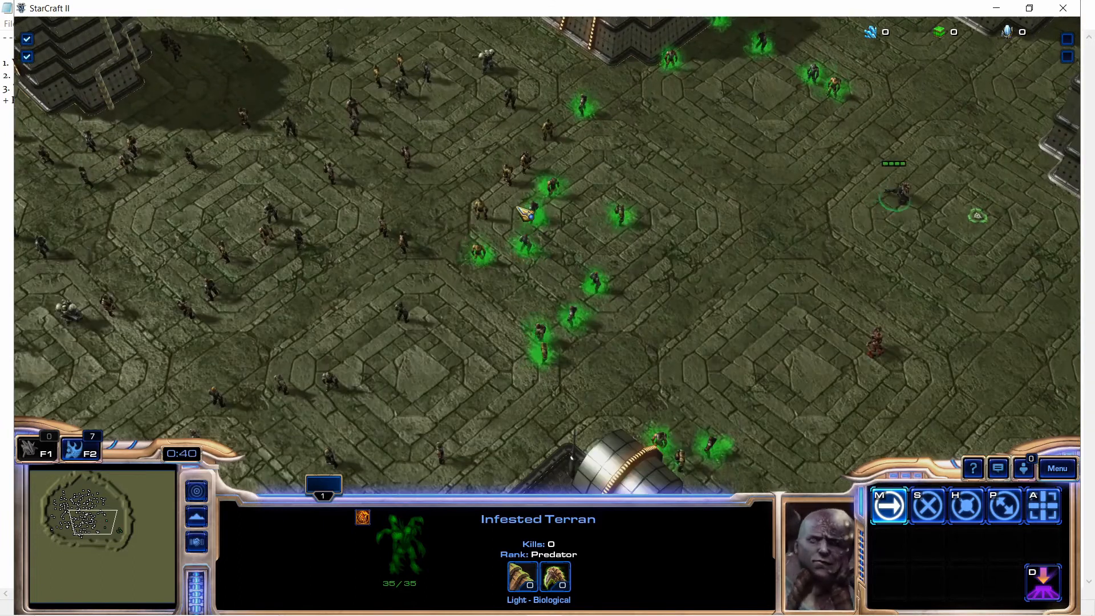
click(507, 246)
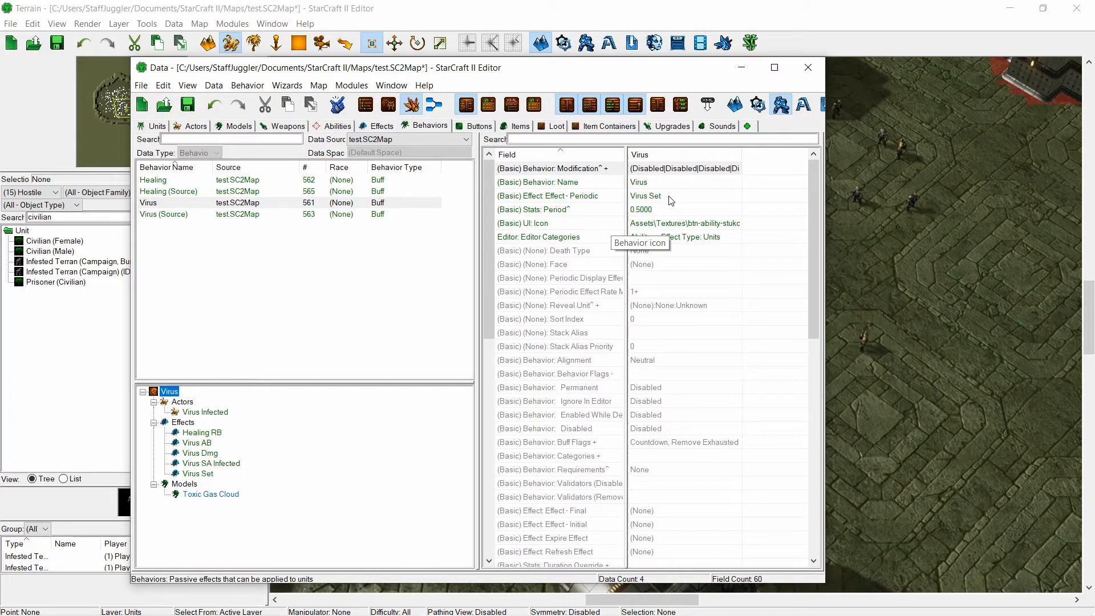
- Restrict the Virus SA Infected effect's search filters to enemy units by excluding Player, Ally and Neutral while allowing Enemy
click(211, 464)
double_click(639, 182)
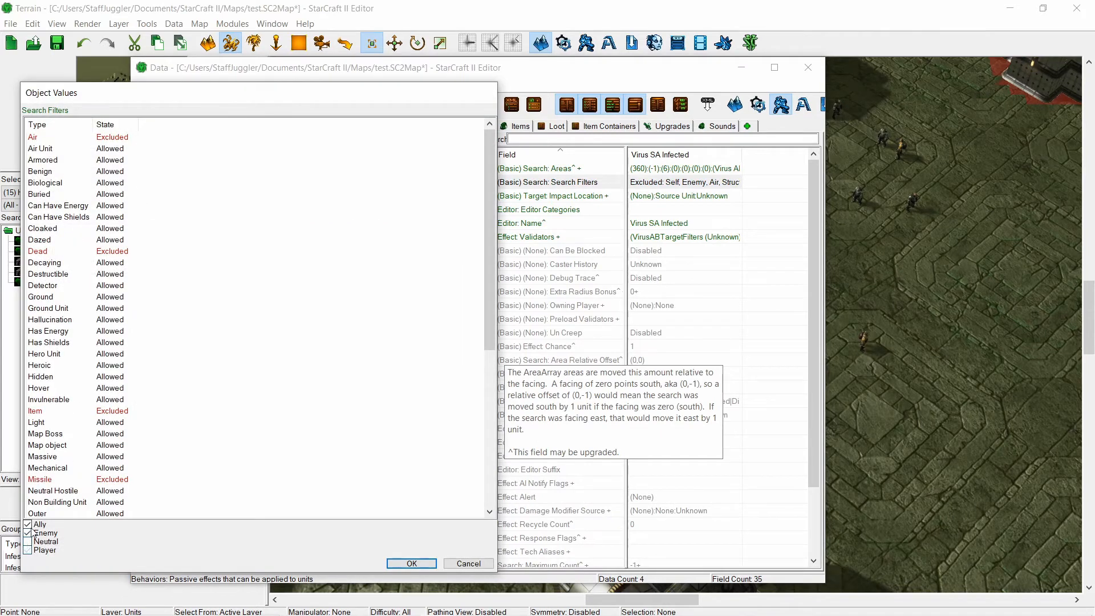
click(412, 563)
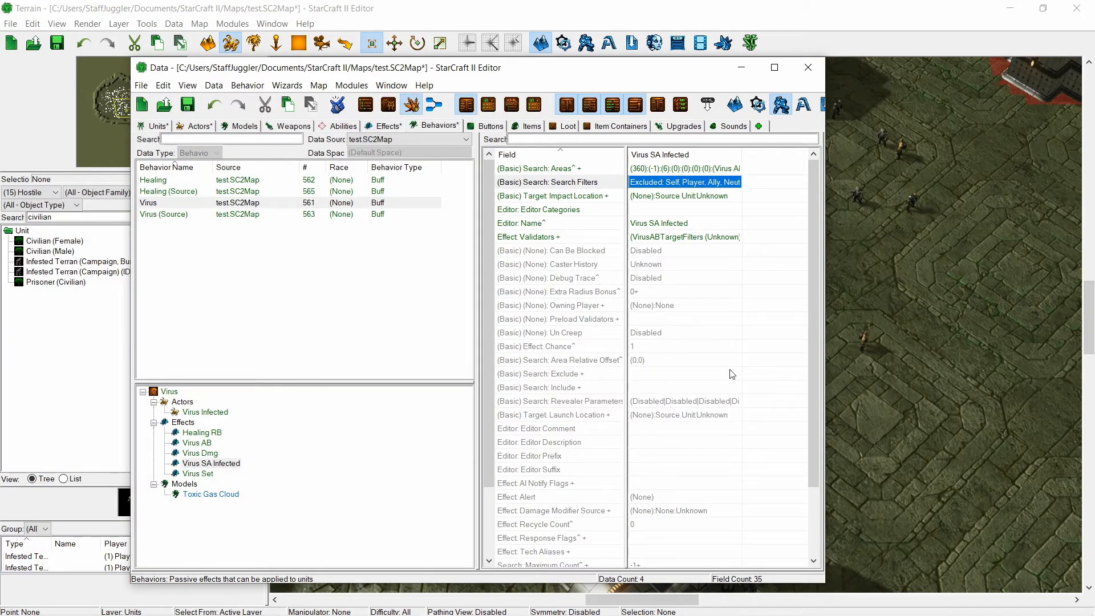
- Check which players own the placed Infested Terran and Civilian (Male) units in the terrain, and go to the game test
right_drag(988, 388, 719, 271)
right_drag(827, 192, 680, 257)
drag(710, 273, 777, 333)
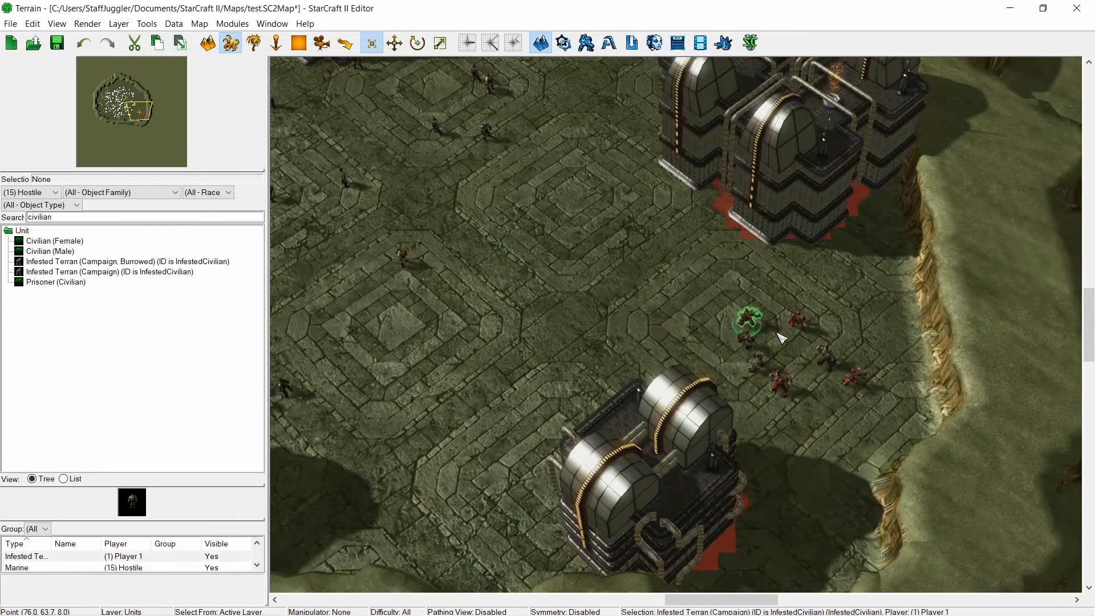
right_drag(562, 194, 756, 296)
drag(744, 294, 512, 249)
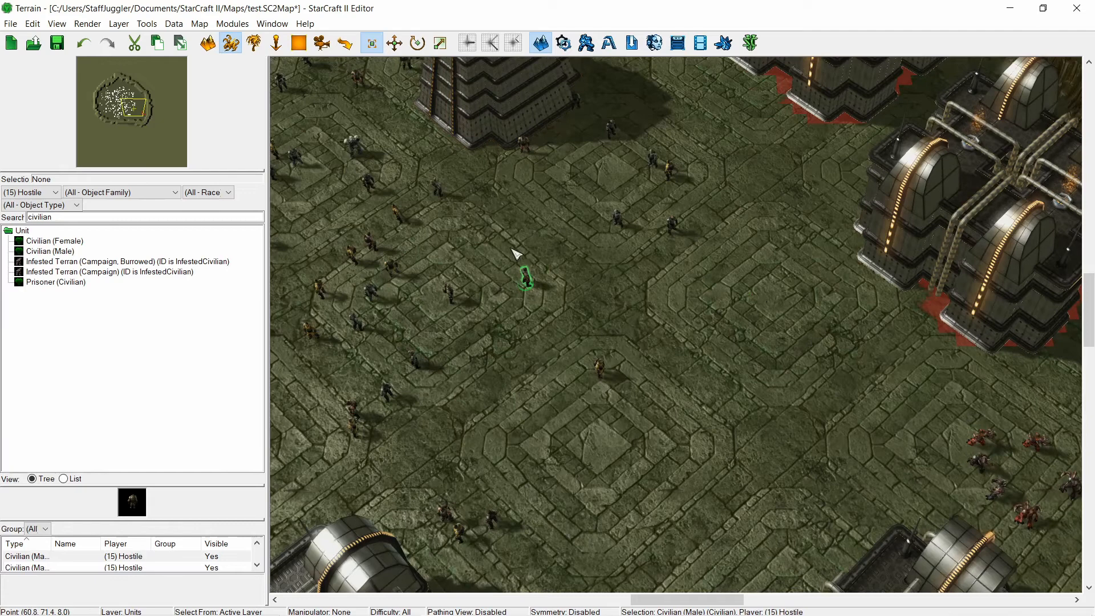
click(587, 44)
click(872, 131)
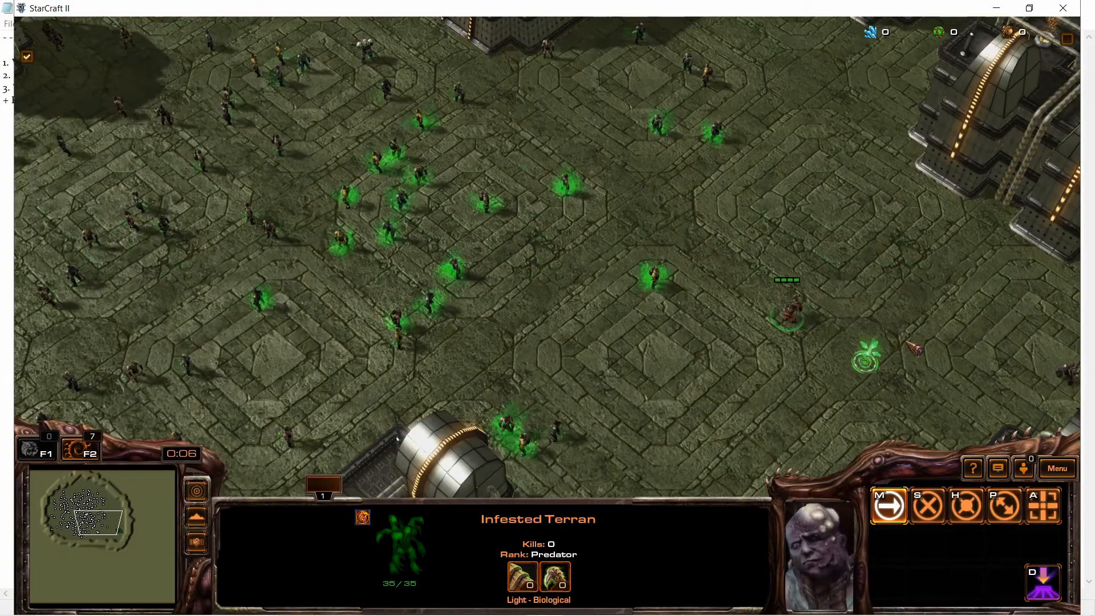
- Follow the virus as it spreads through the groups of civilians across the test map
key(Left)
key(Up)
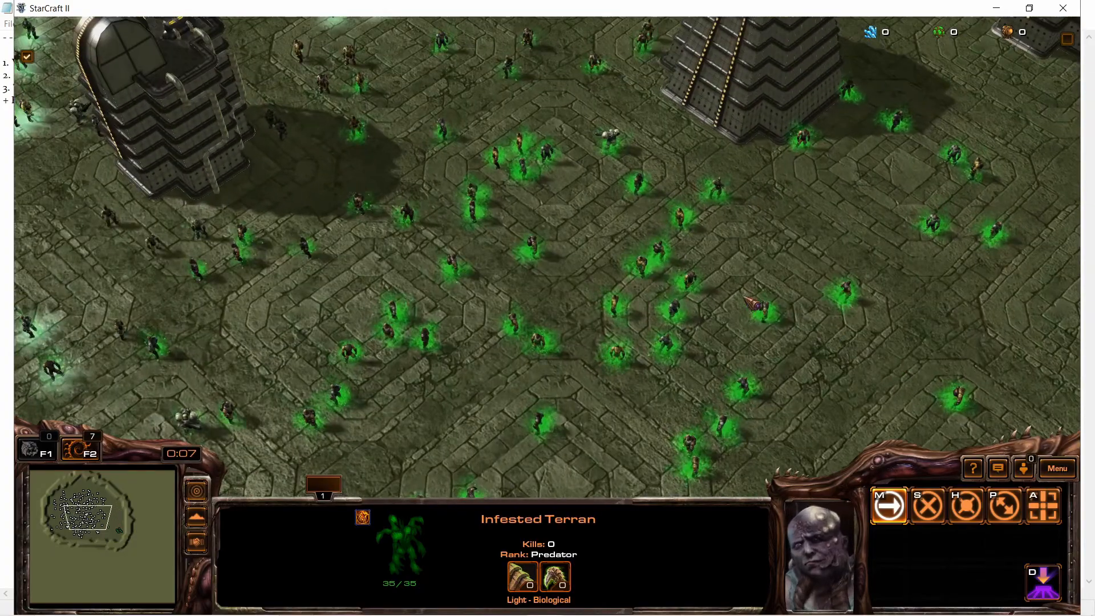
key(Left)
key(Up)
key(Left)
key(Up)
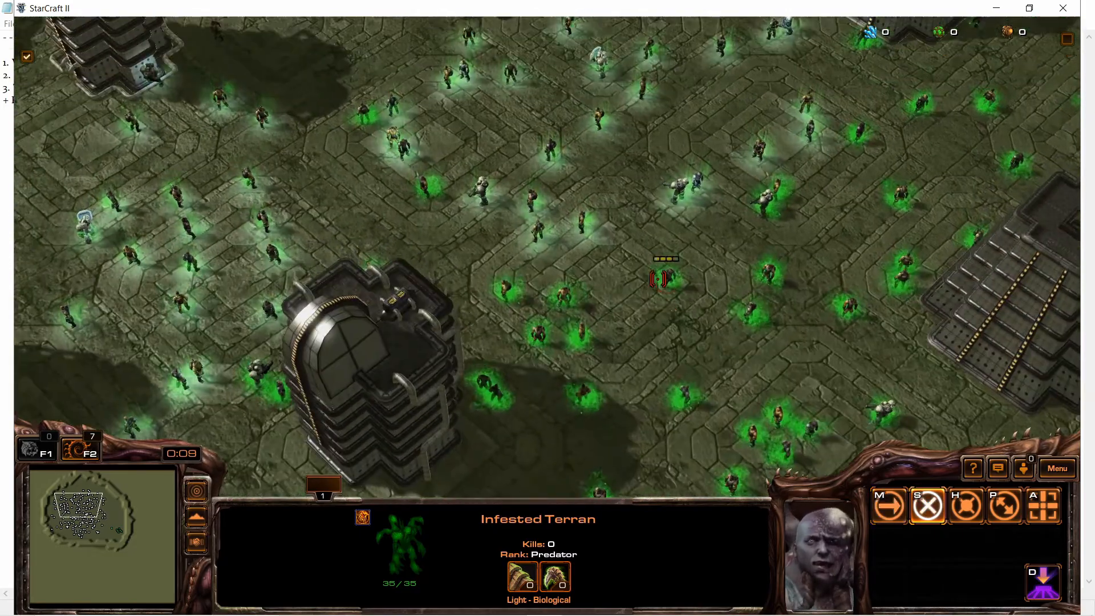
key(Right)
key(Down)
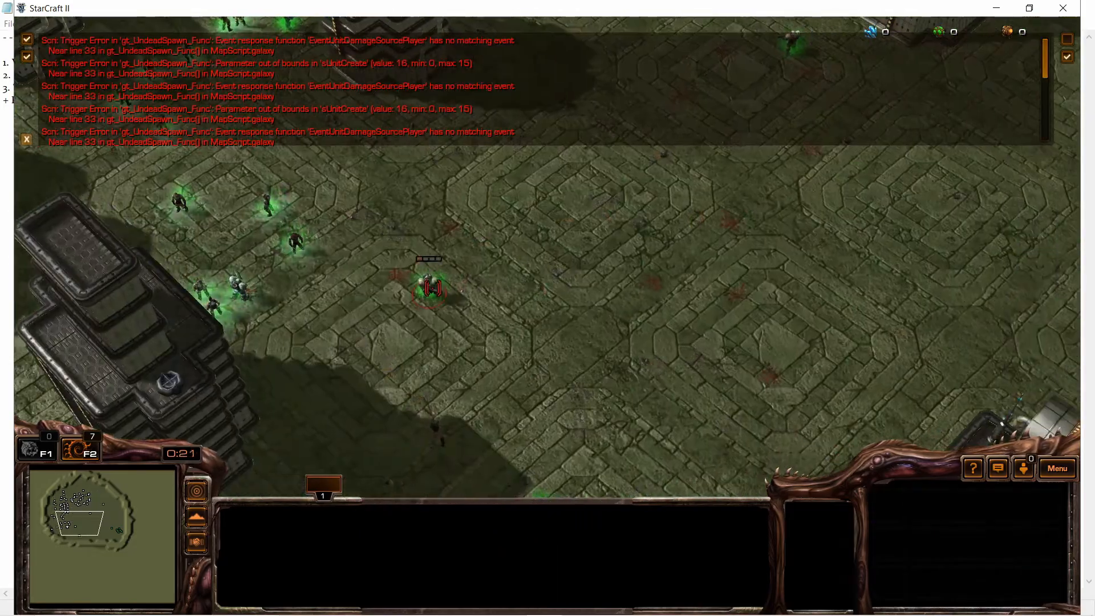
- Examine the infected marine's health and the surrounding survivors in game, and hide the trigger error messages
click(433, 288)
key(Up)
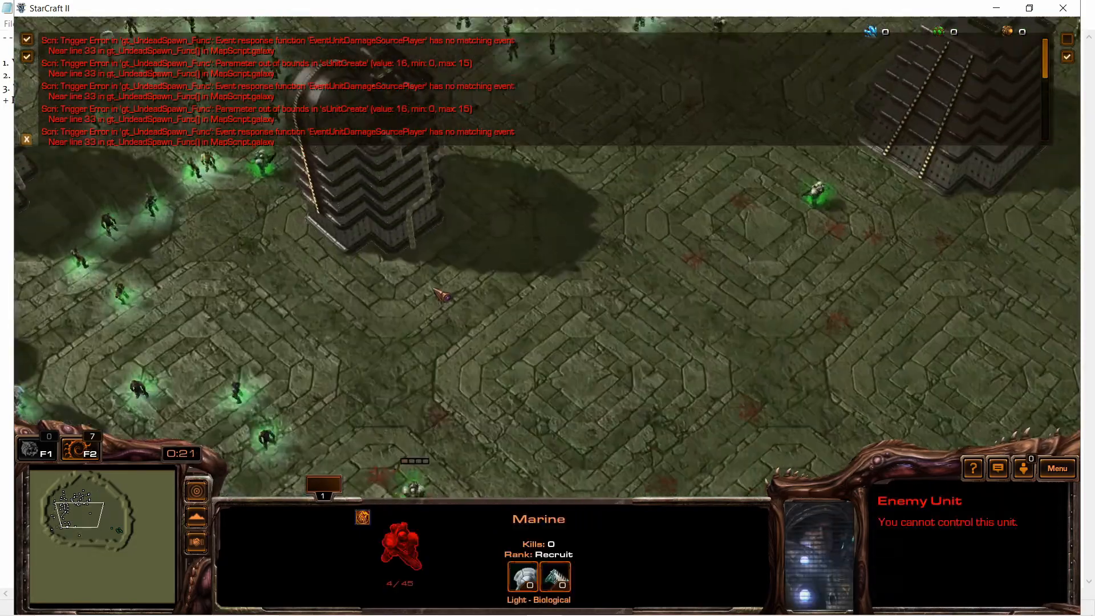
key(Right)
click(652, 294)
key(Left)
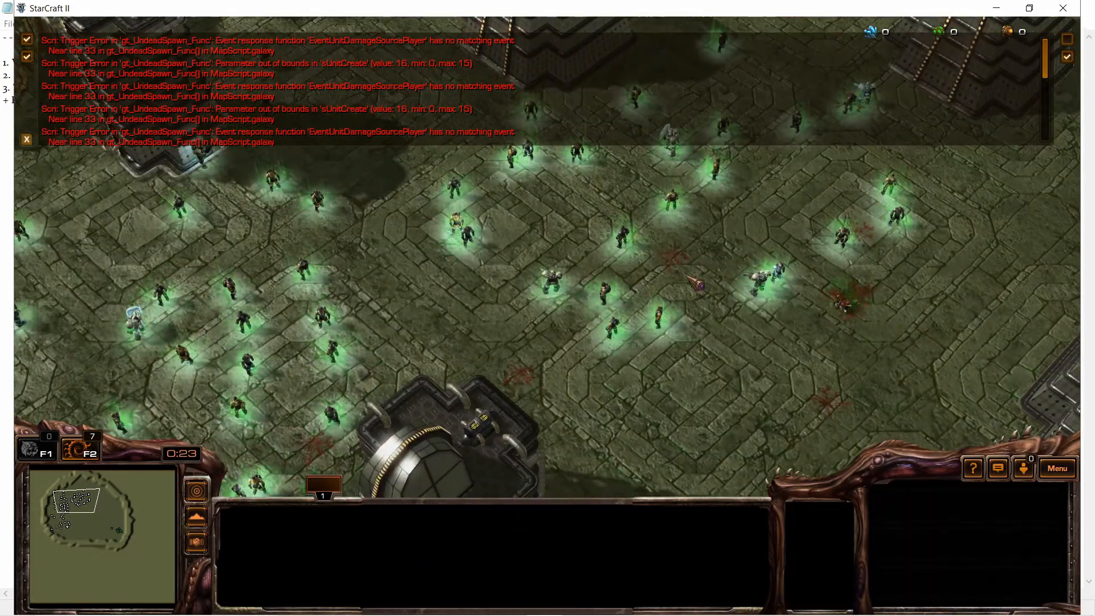
key(Down)
click(1067, 57)
- Inspect the surviving civilians' health and healing status, and survey the remaining infected and healed groups across the map
key(Left)
key(Up)
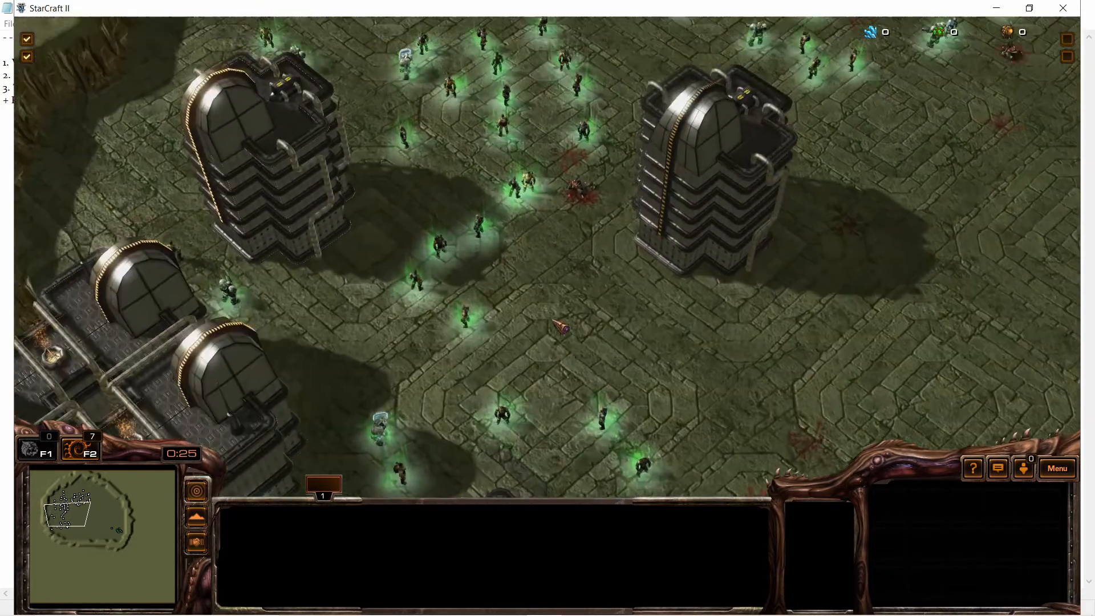
key(Right)
click(686, 313)
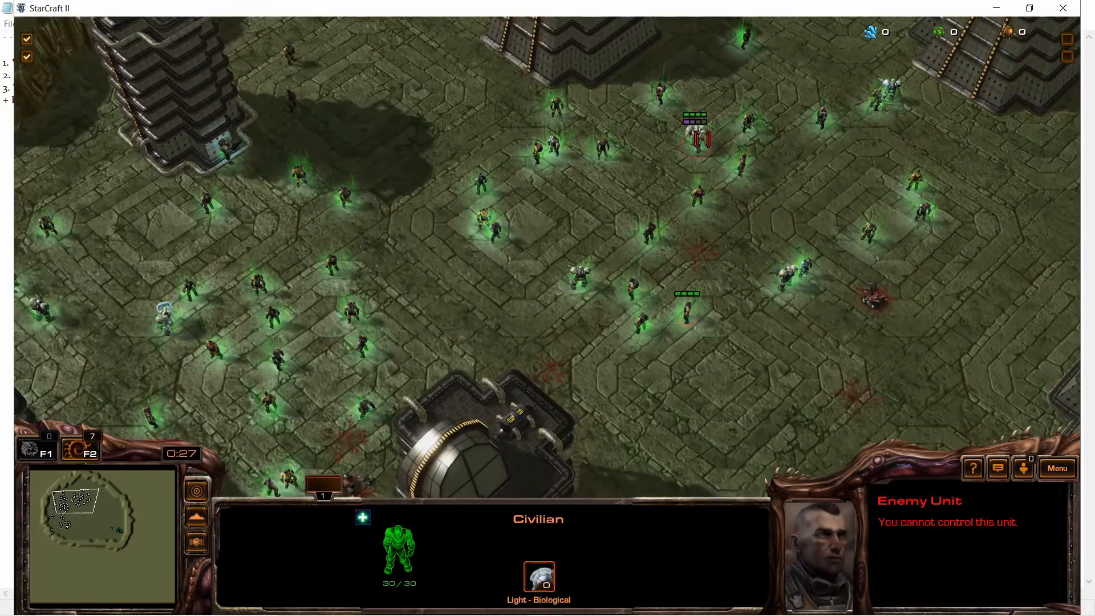
click(696, 135)
key(Down)
key(Left)
click(728, 226)
key(Down)
key(Right)
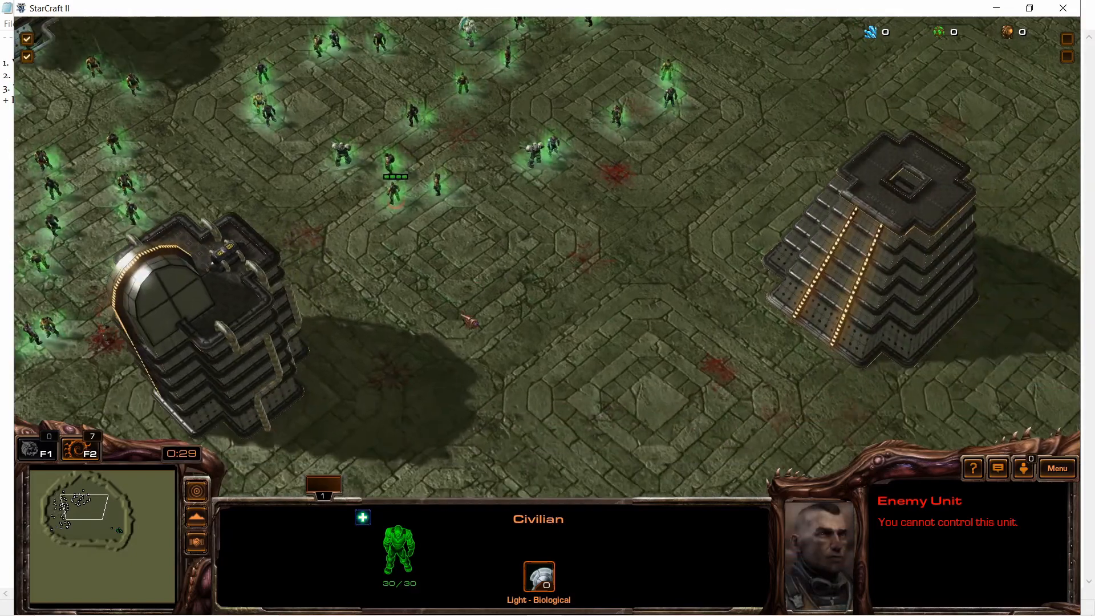
key(Left)
key(Down)
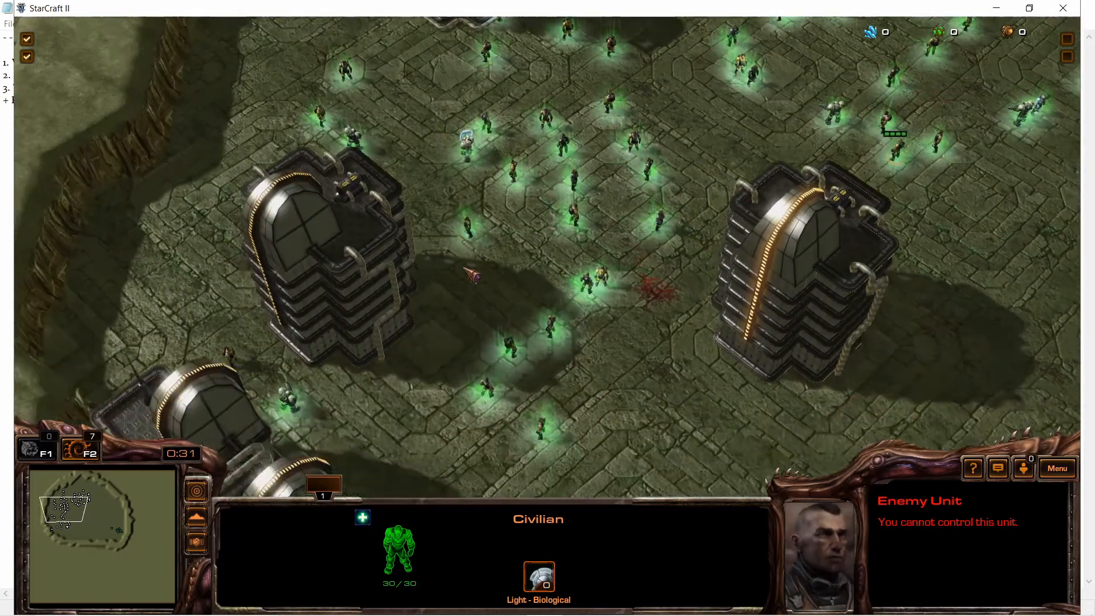
key(Right)
key(Down)
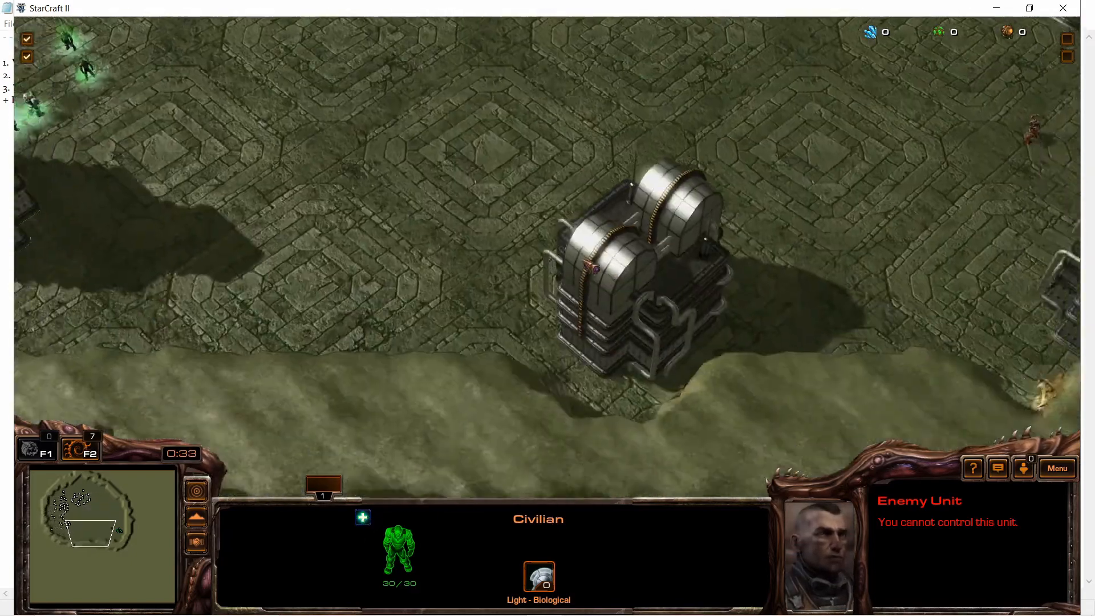
- Exit the game test and return to the Data editor window
key(Right)
key(Up)
click(1076, 7)
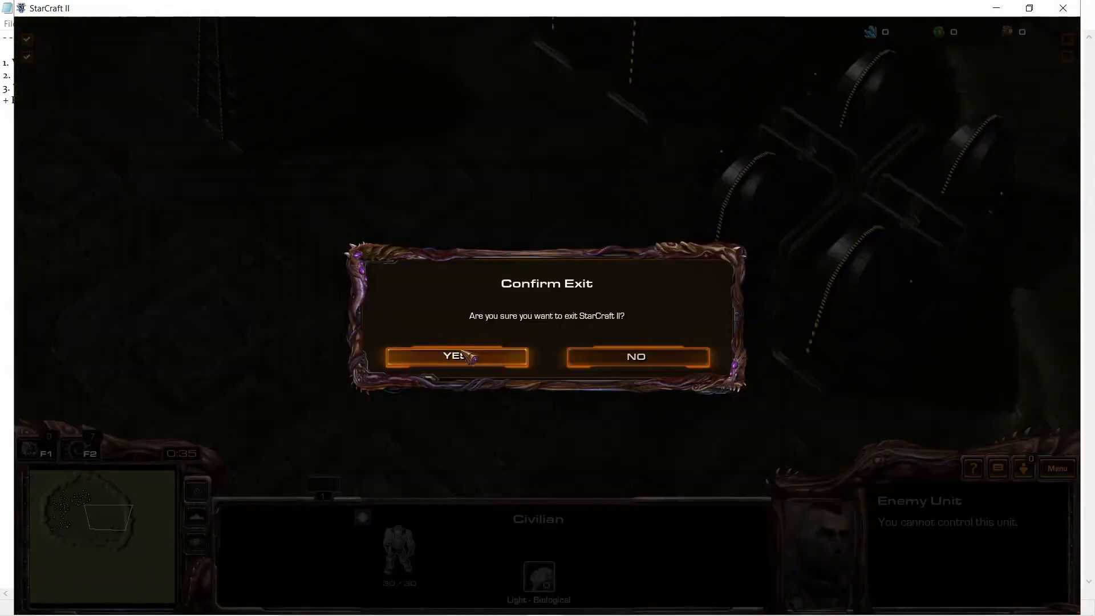
key(Escape)
click(1093, 36)
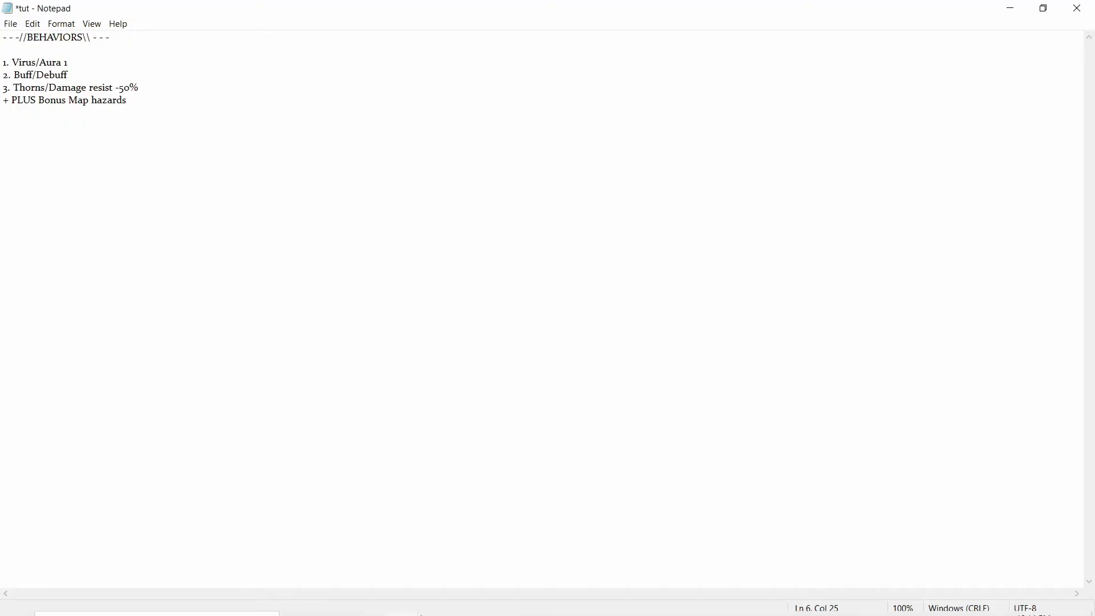
click(434, 606)
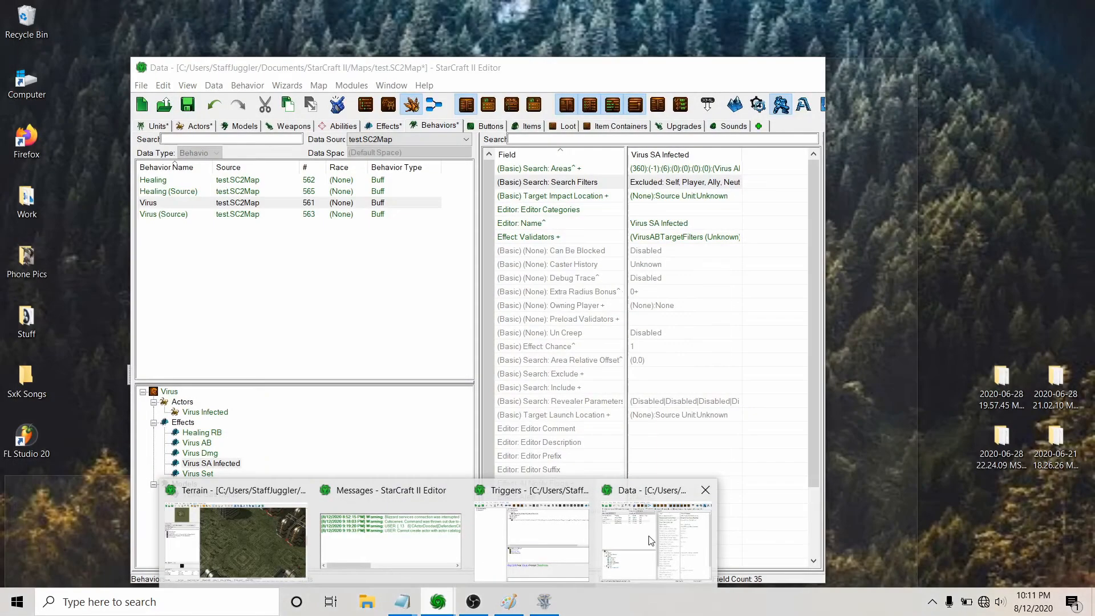
click(655, 539)
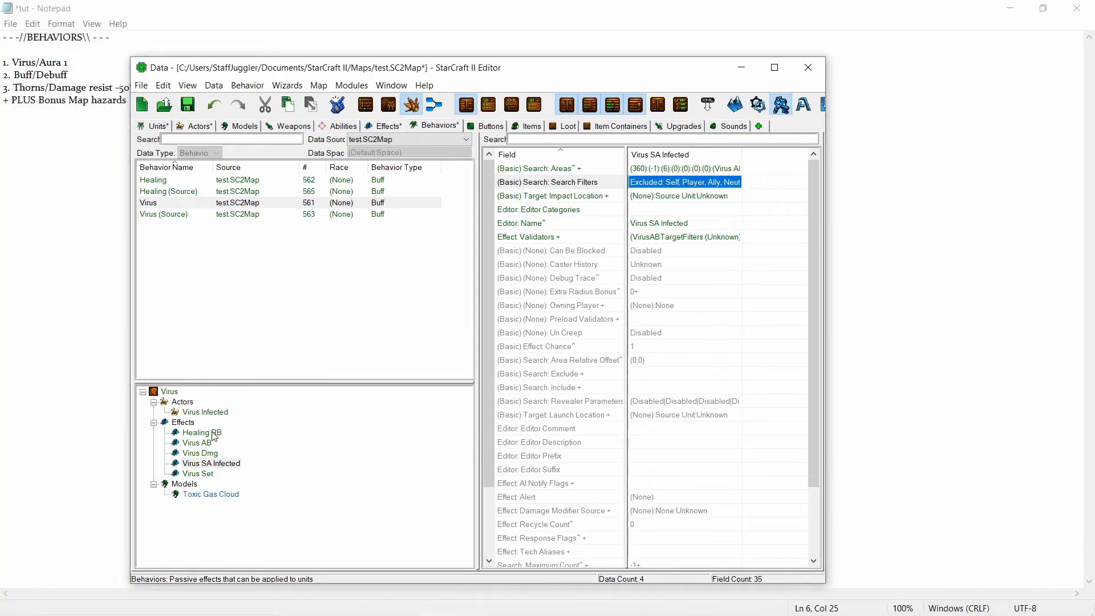
click(205, 443)
double_click(634, 182)
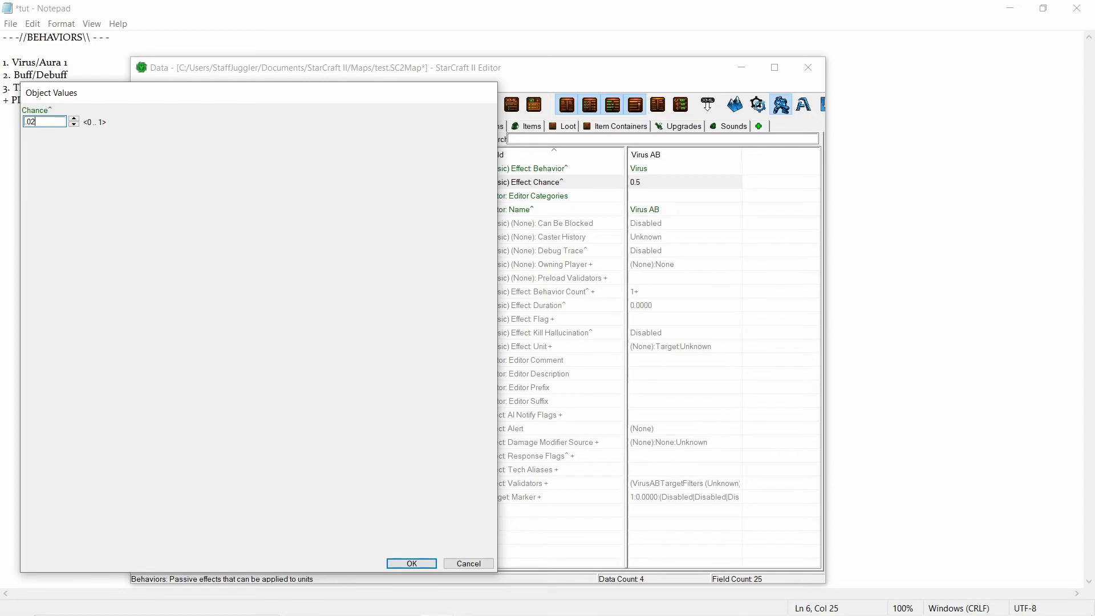
click(456, 562)
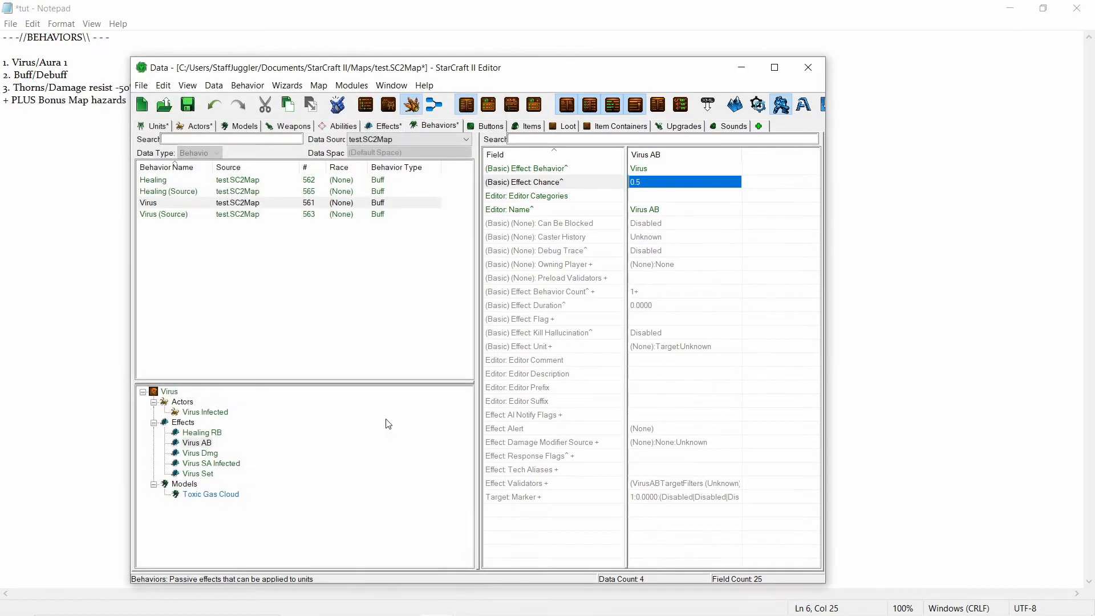
- Set the Virus behavior's period to 5
click(169, 391)
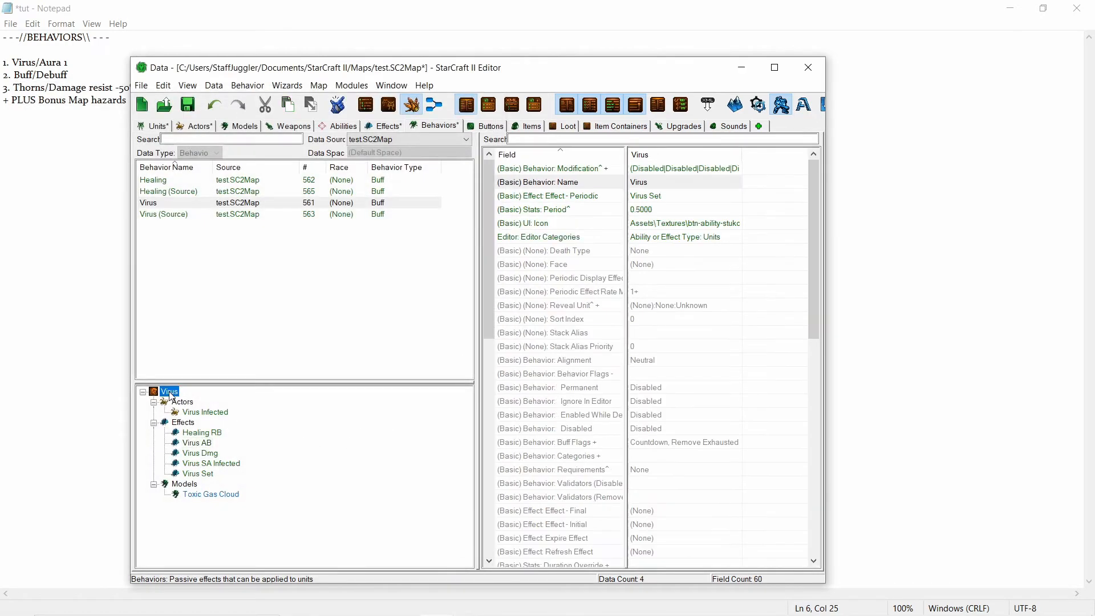
double_click(664, 210)
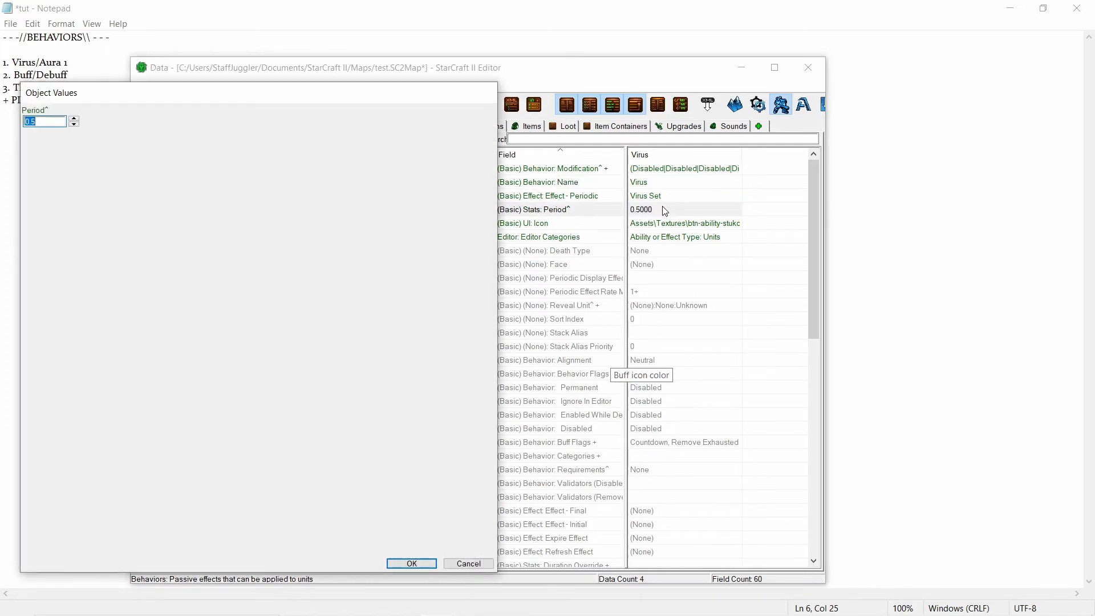
key(Return)
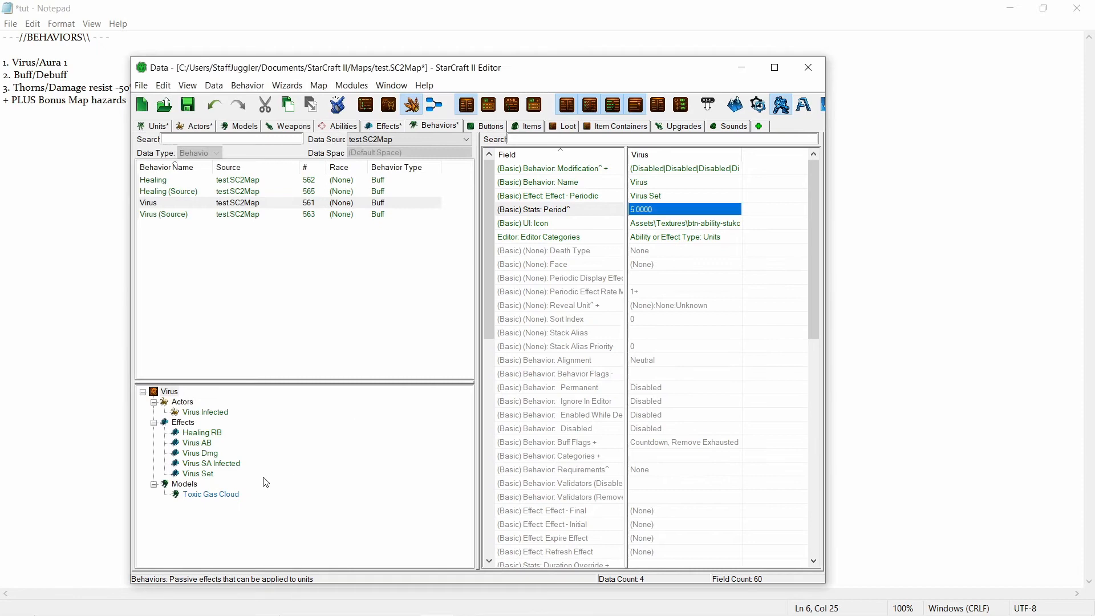
- Set the search area radius of the Virus SA Infected effect to 4
click(211, 463)
double_click(695, 170)
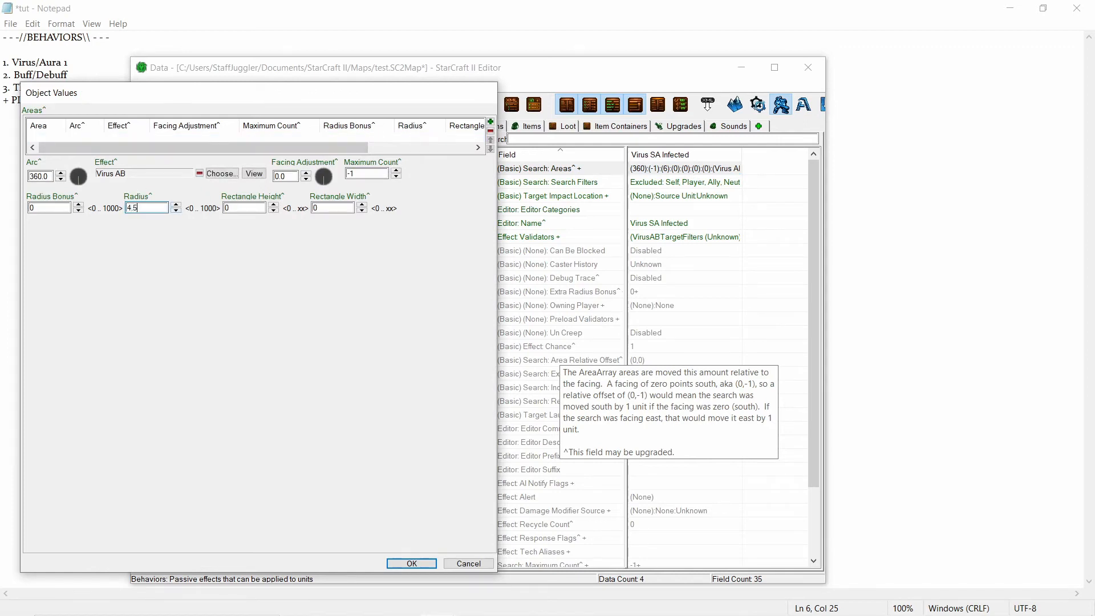
key(Return)
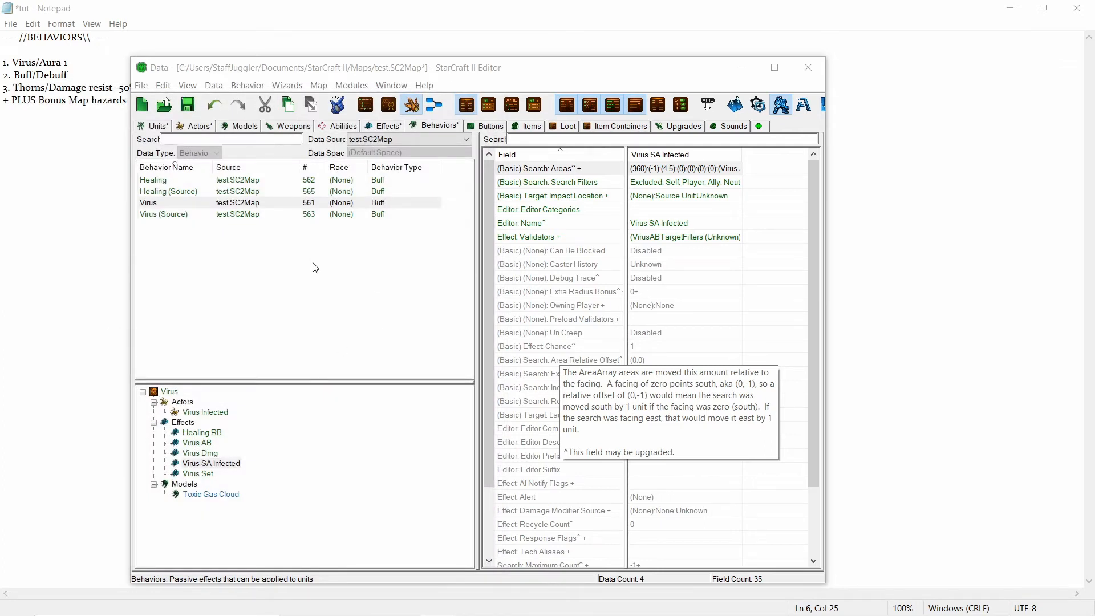
double_click(695, 168)
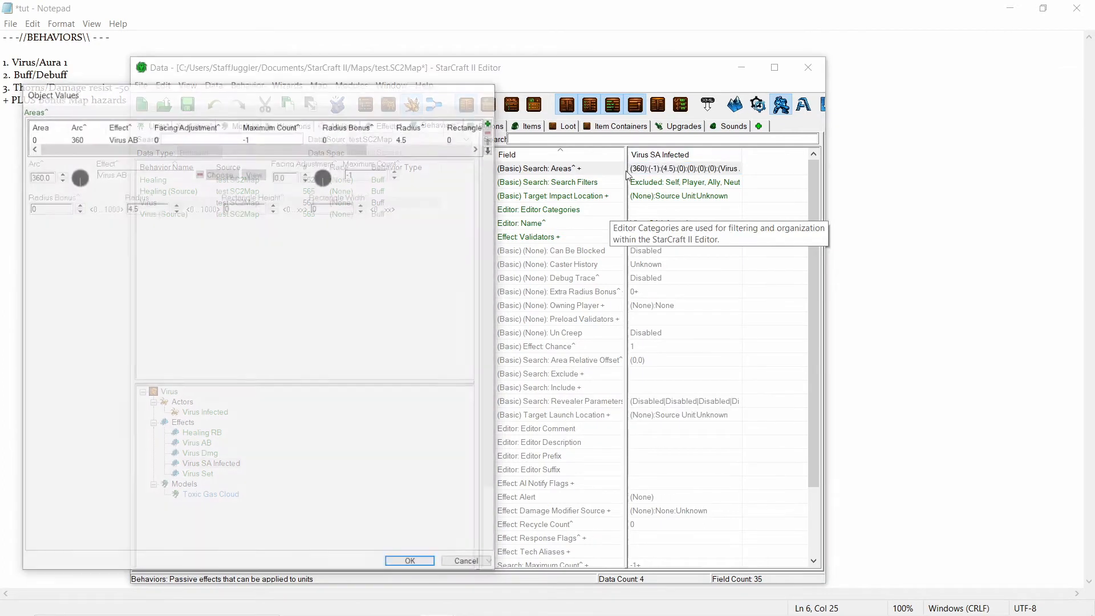
click(73, 139)
double_click(133, 207)
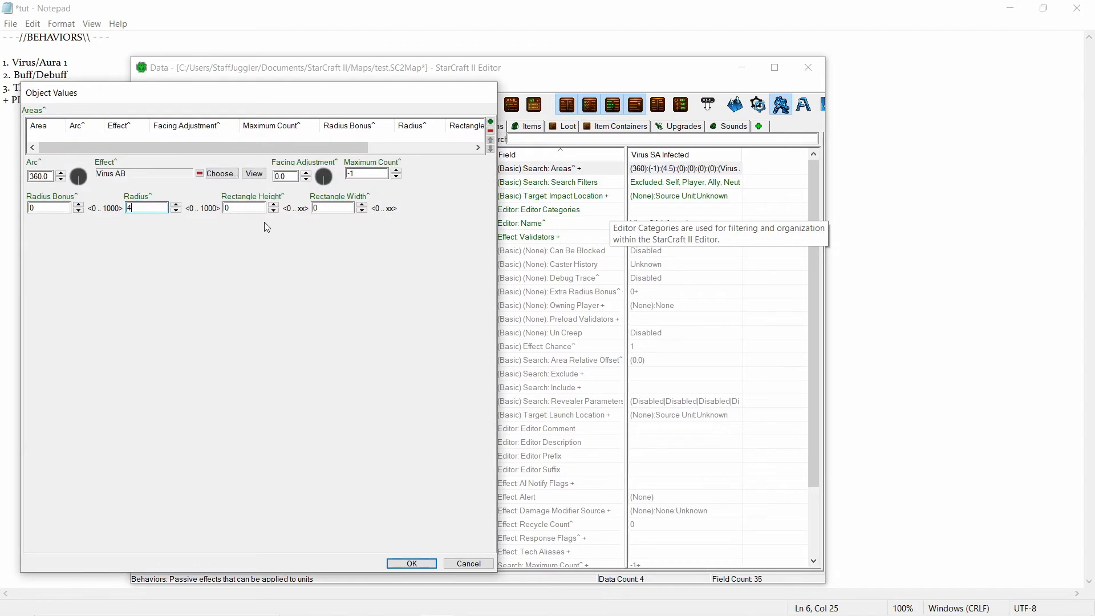
key(Return)
- Set the Virus AB effect's chance to 0.4 and return to the Virus behavior's fields
click(200, 442)
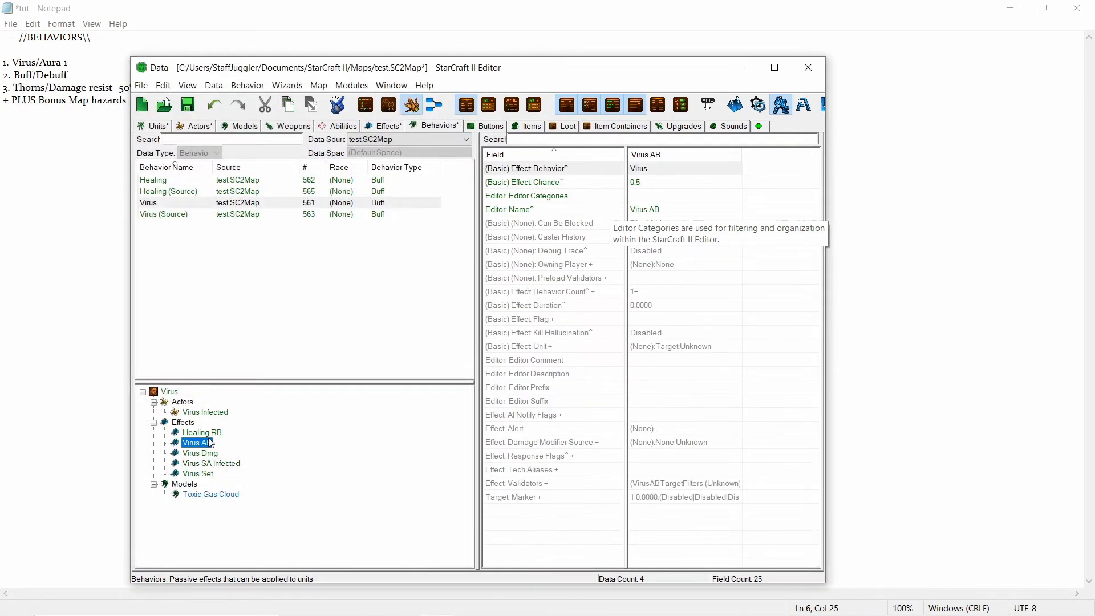
double_click(642, 185)
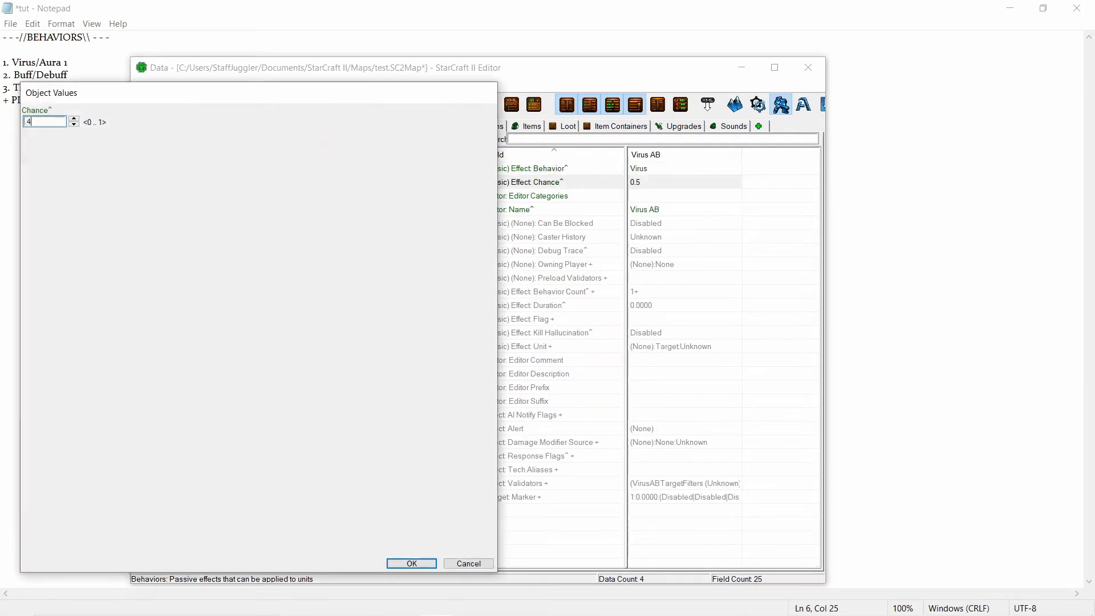
text(.4)
key(Return)
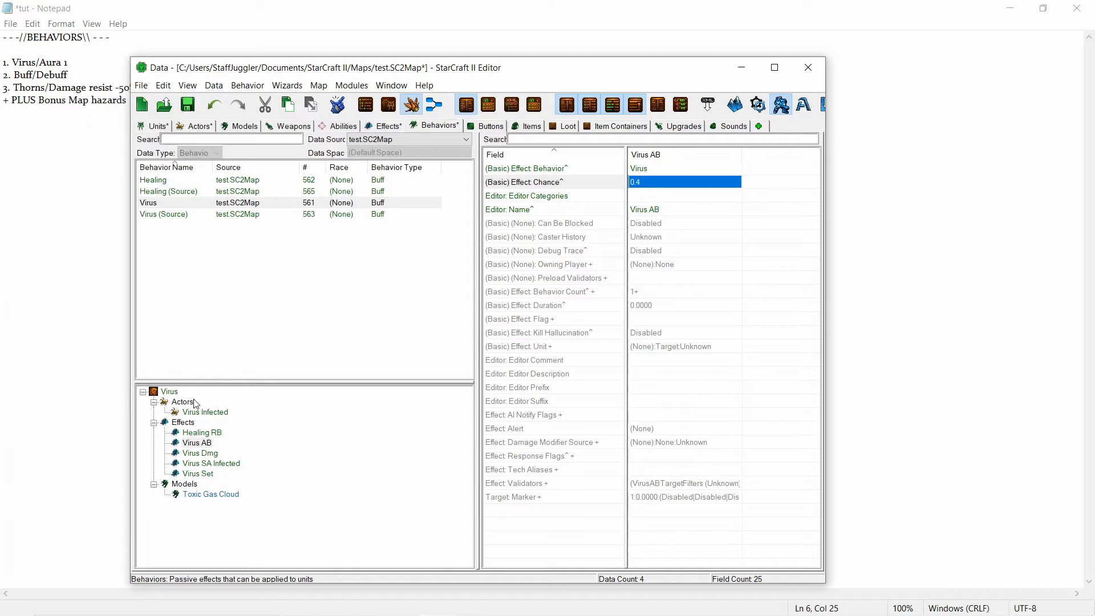
click(169, 392)
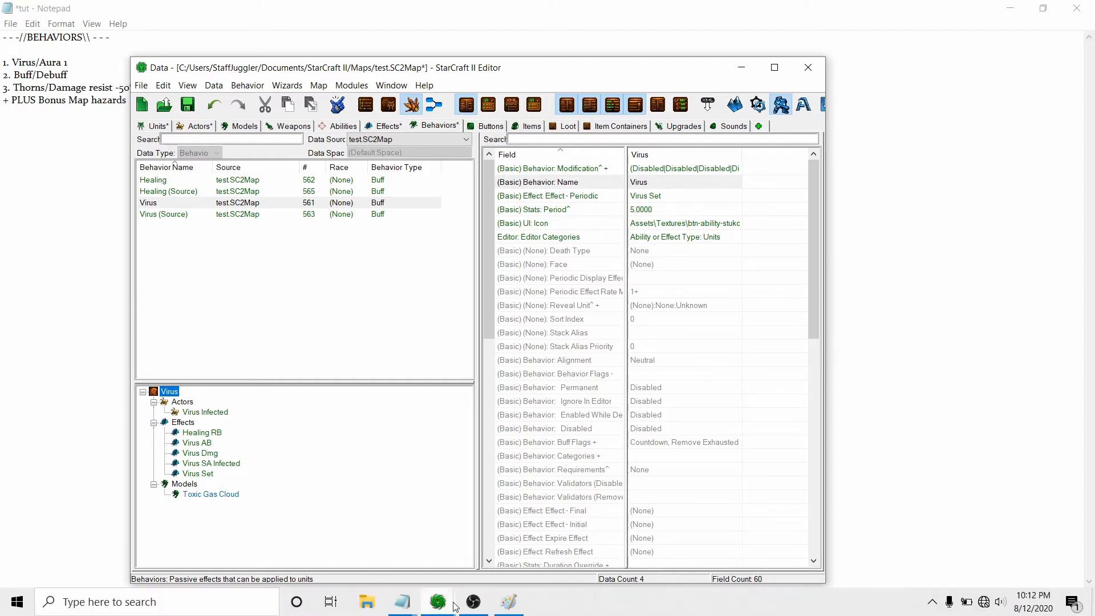
- Switch to the Triggers editor and replace the Undead Spawn trigger's behavior event with Unit Dies
mouse_move(447, 603)
click(520, 547)
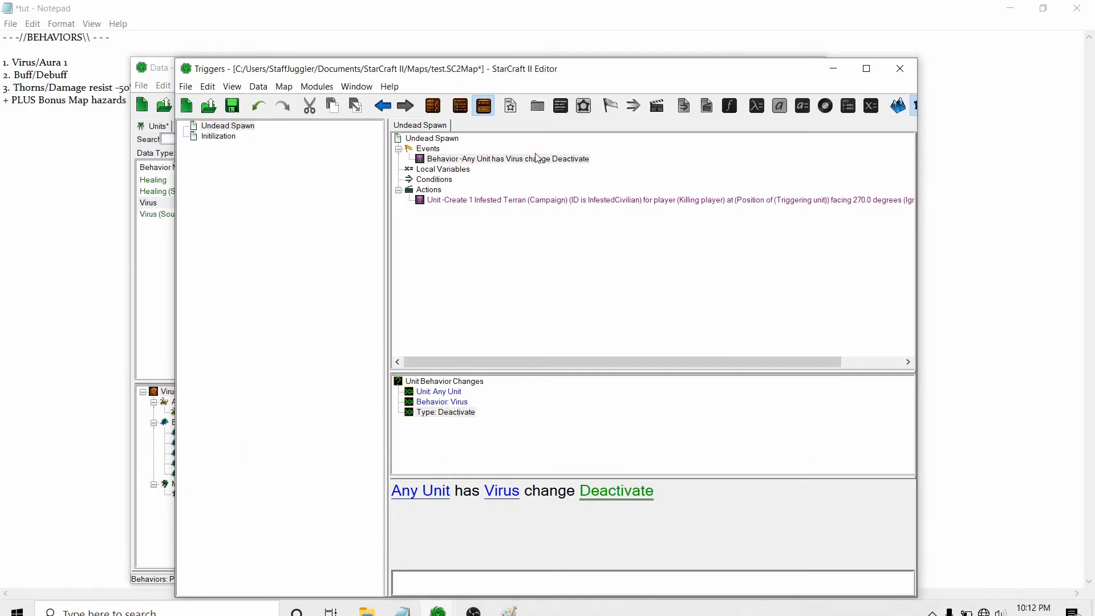
double_click(538, 160)
scroll(323, 389, down, 1)
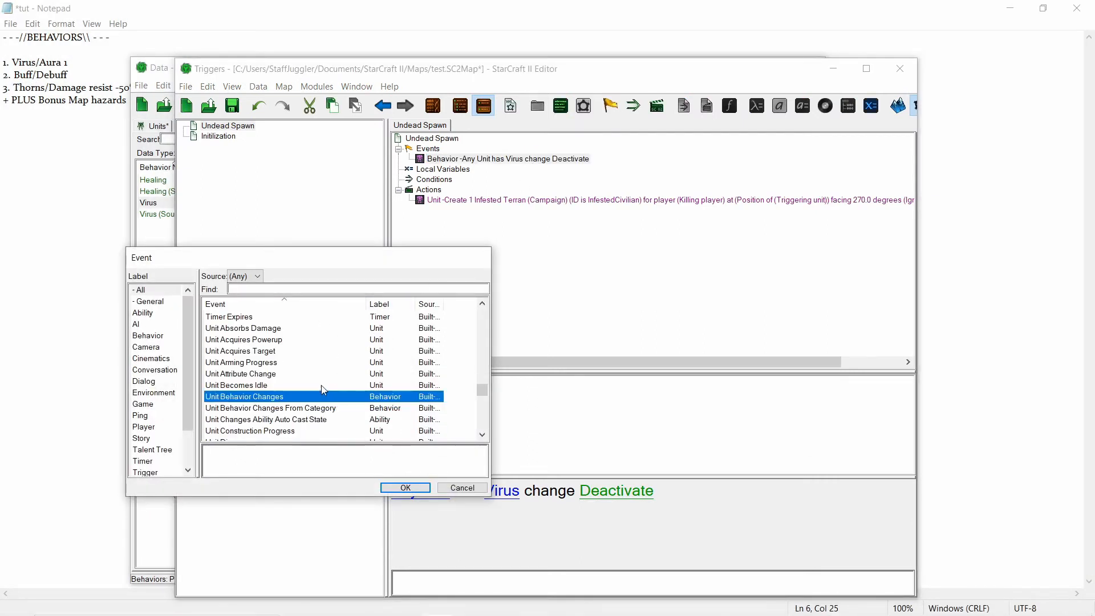
click(301, 288)
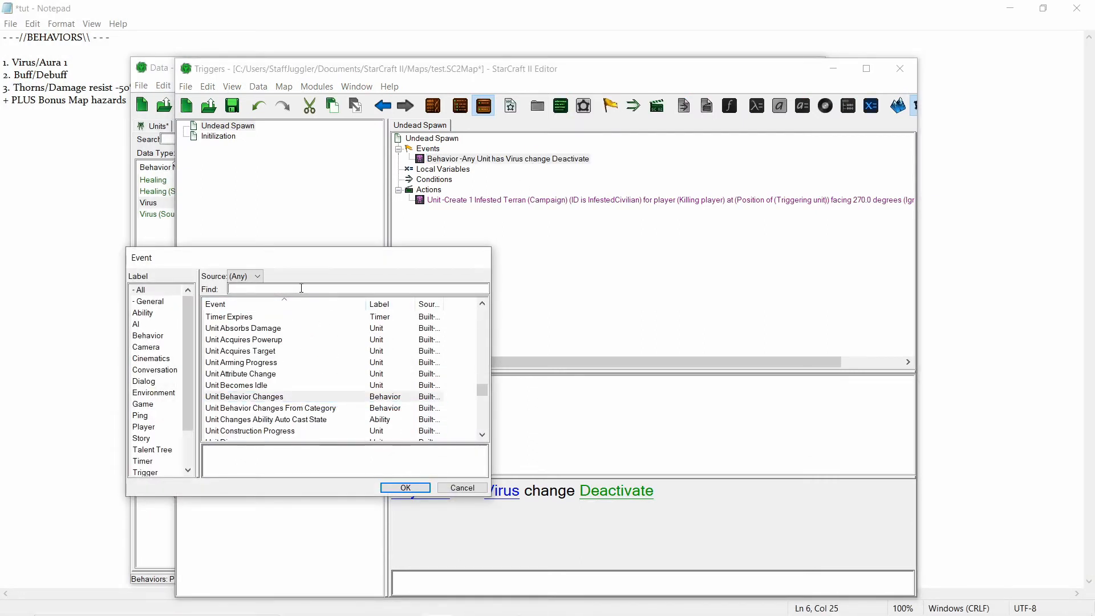
text(unit die)
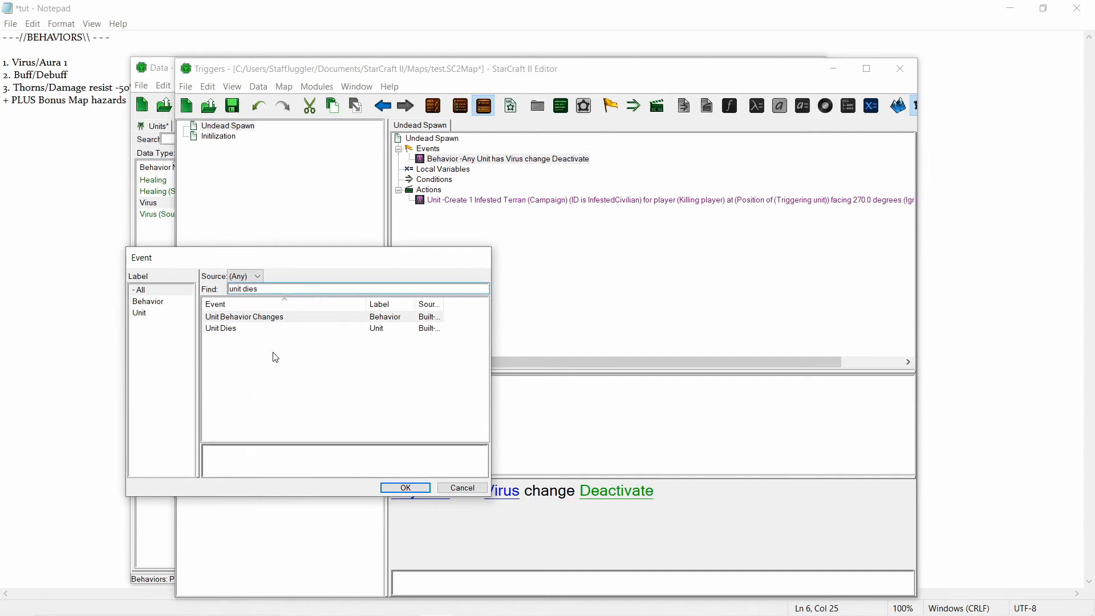
text(s)
double_click(273, 329)
- Add a comparison condition to the Undead Spawn trigger requiring Damaging Effect == Virus Dmg
click(433, 179)
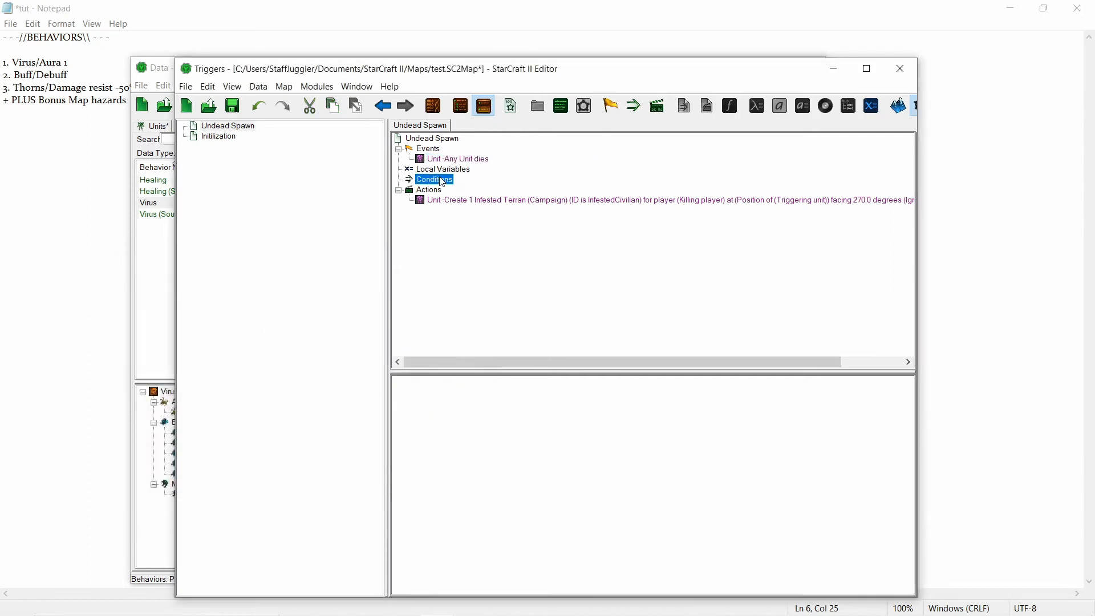
right_click(440, 179)
mouse_move(550, 464)
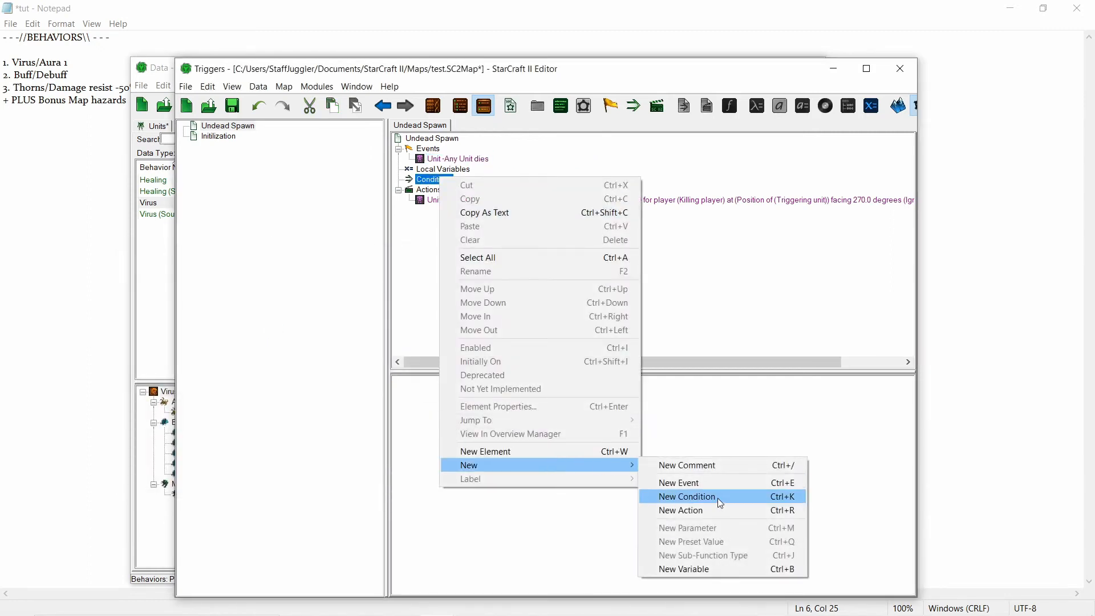
click(717, 497)
click(376, 417)
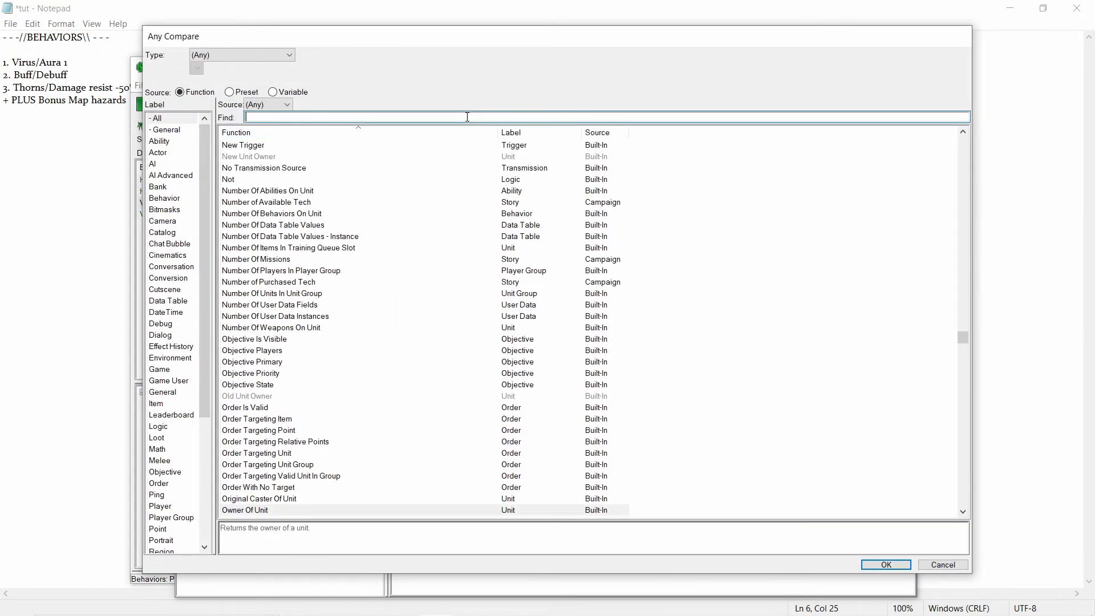
text(effect)
click(366, 166)
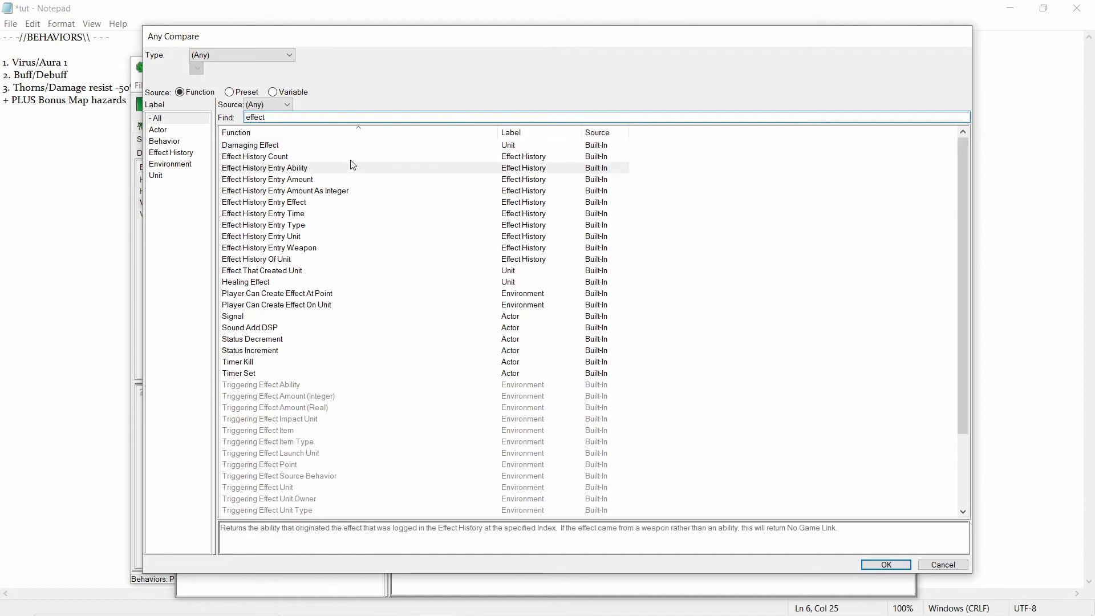
click(341, 147)
click(885, 565)
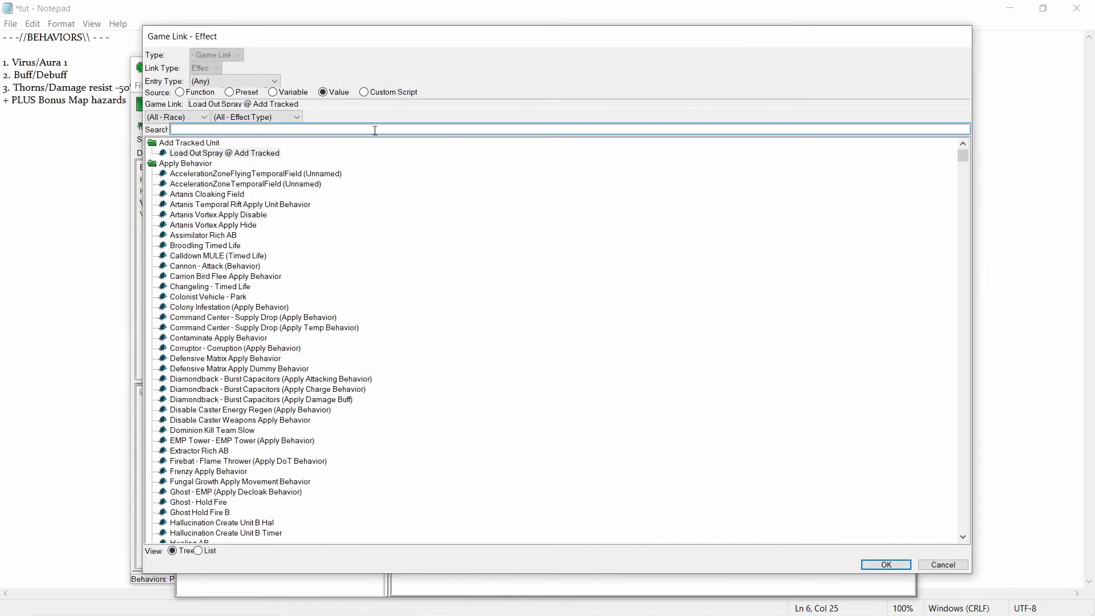
text(virus)
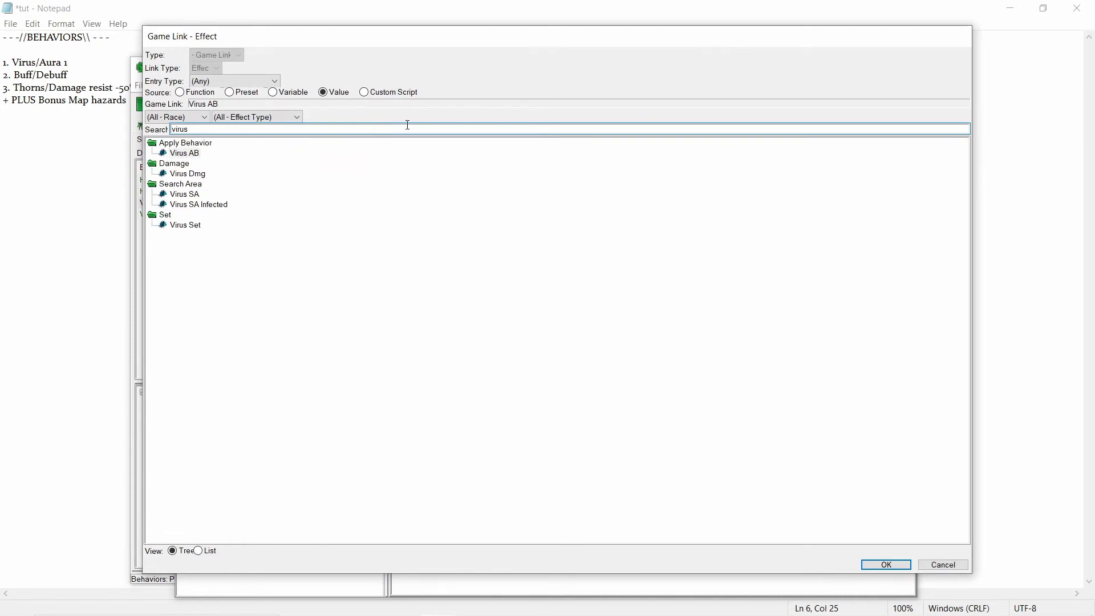
double_click(188, 173)
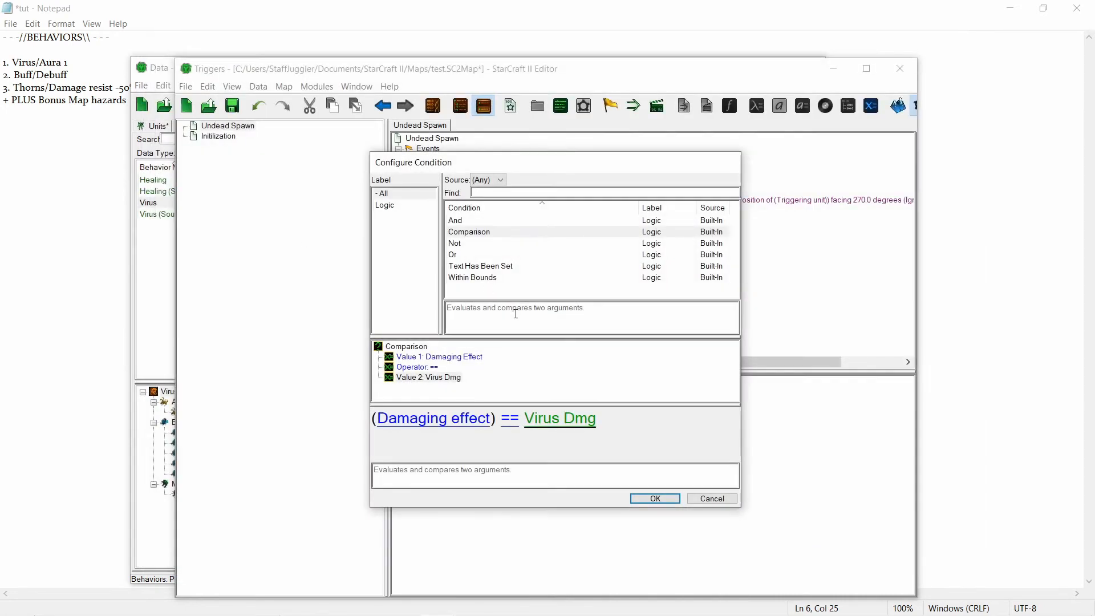
click(643, 499)
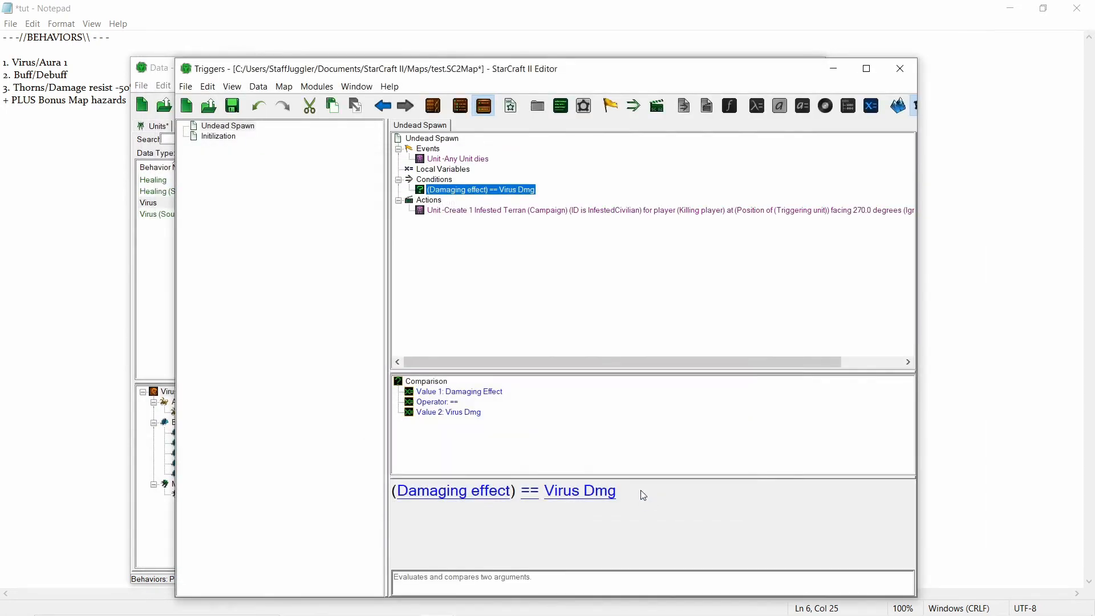
- Review the Undead Spawn trigger's unit creation action and launch the map as a game test
click(513, 211)
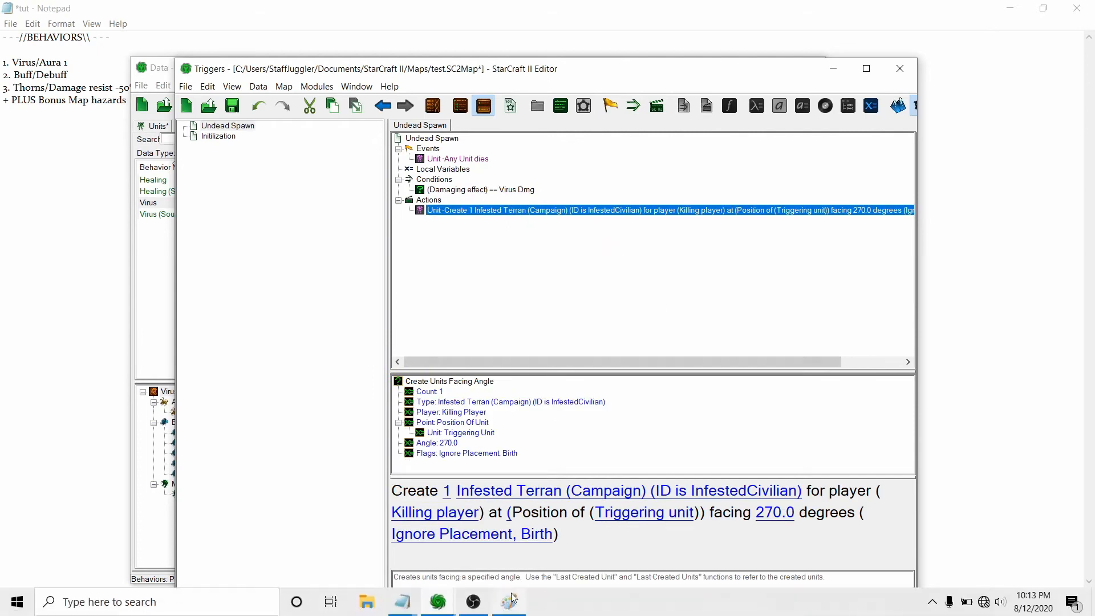
click(438, 601)
click(235, 541)
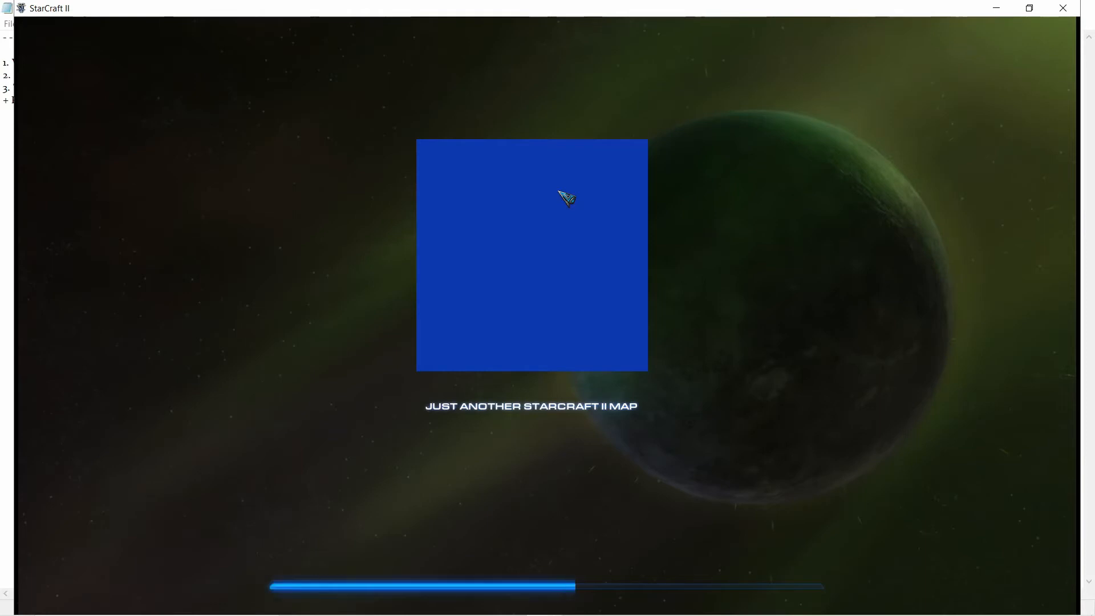
- Move the Infested Terran group away, and send a single one toward the civilians before pulling it back
right_click(950, 300)
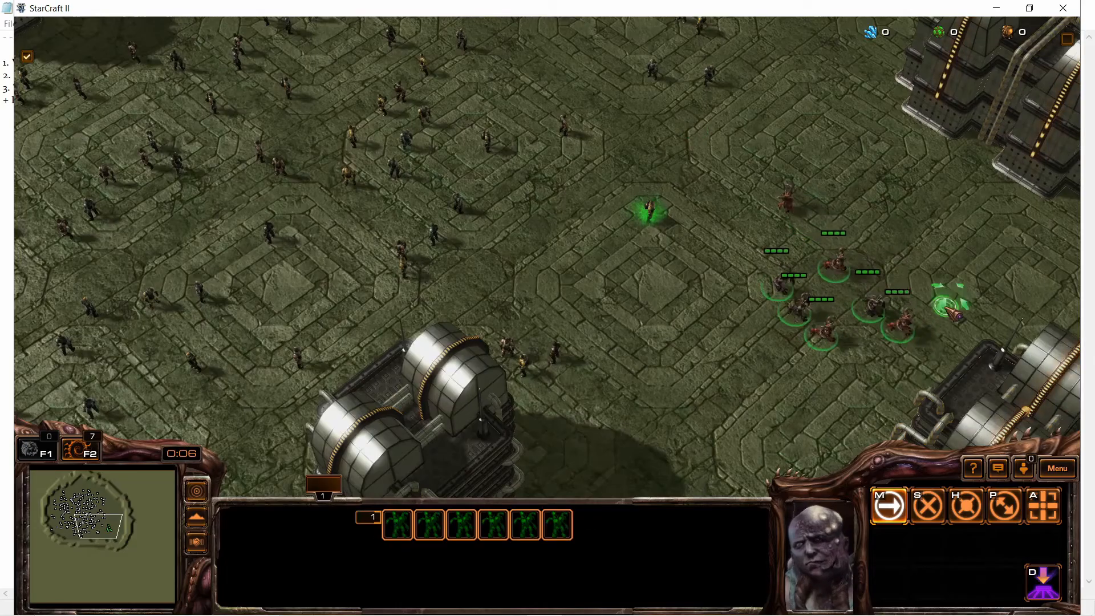
click(765, 187)
right_click(695, 130)
right_click(955, 201)
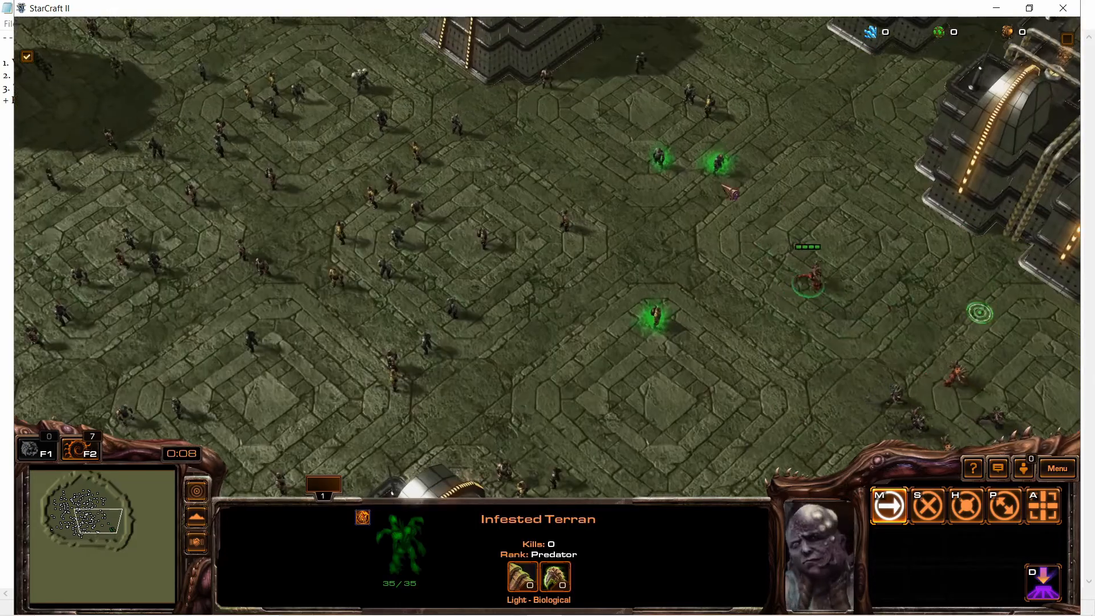
- Watch the virus spread among the nearest civilians and inspect an infected civilian's health
key(Up)
key(Left)
key(Down)
key(Left)
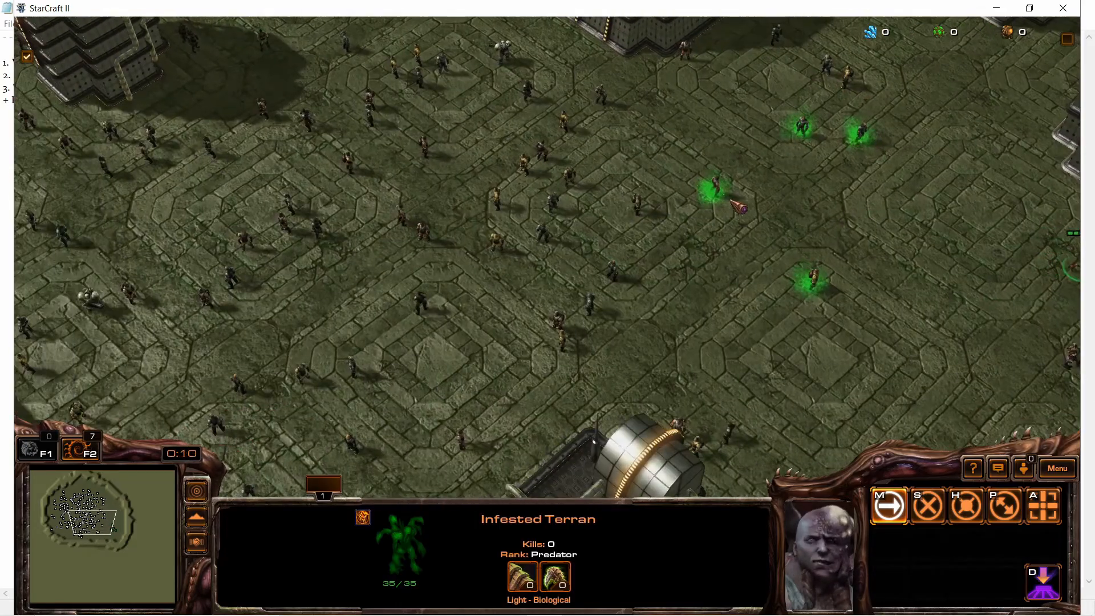
key(Up)
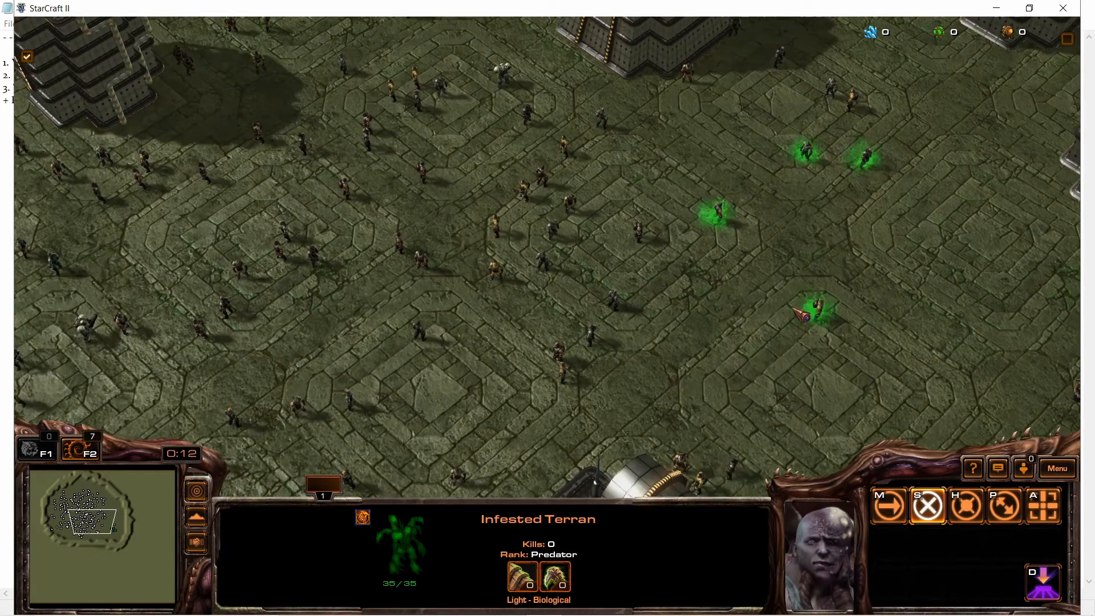
click(797, 313)
key(Right)
key(Up)
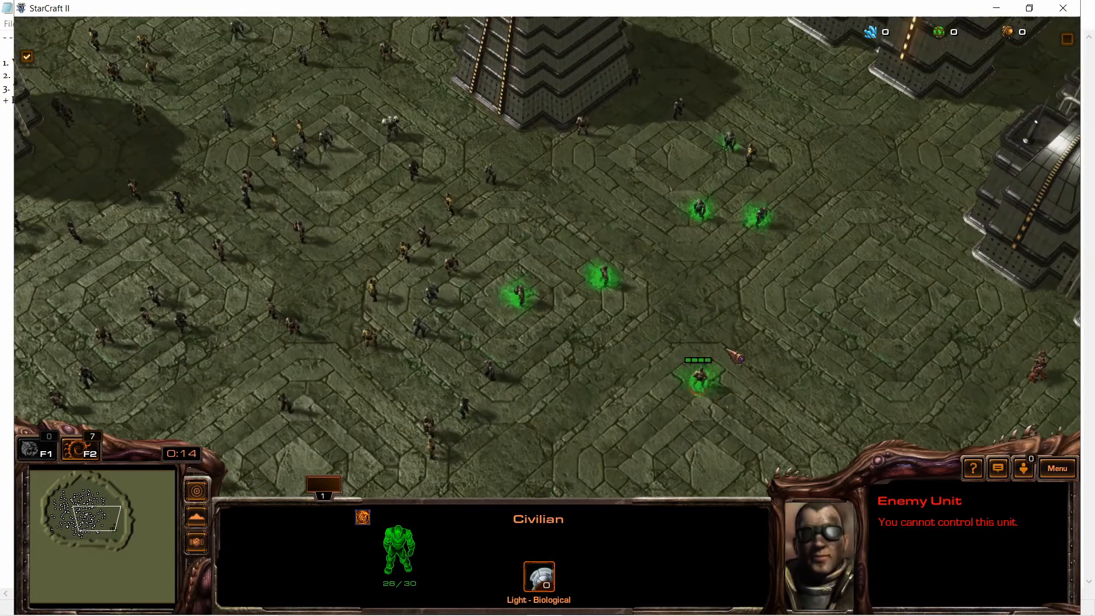
key(Up)
- Survey the infected and healing groups across the map and check a healing civilian's status
mouse_move(415, 592)
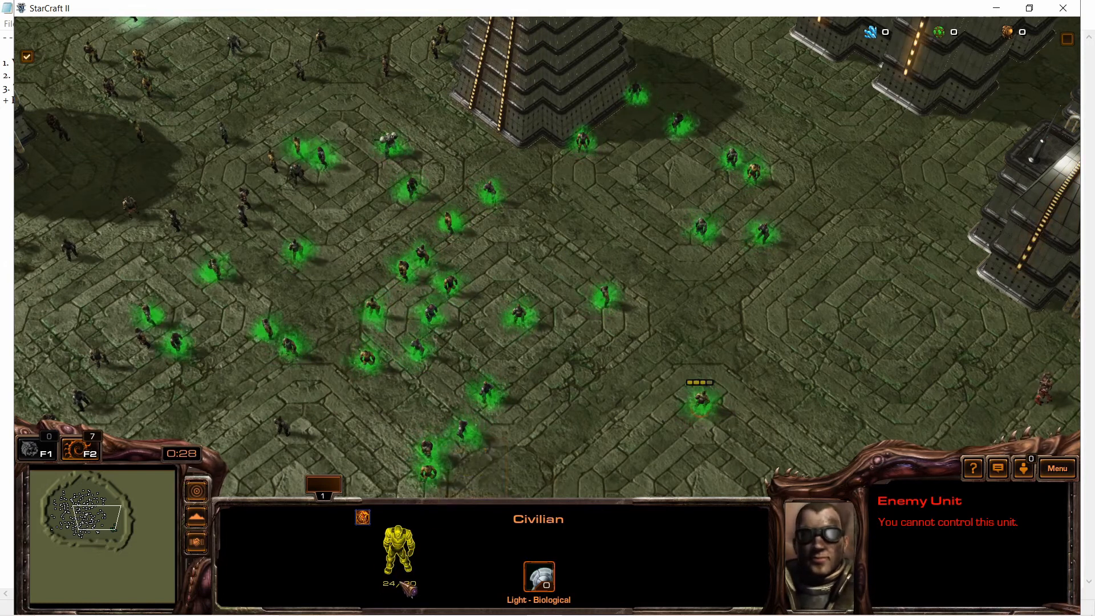
middle_drag(593, 343, 833, 344)
middle_drag(479, 160, 588, 223)
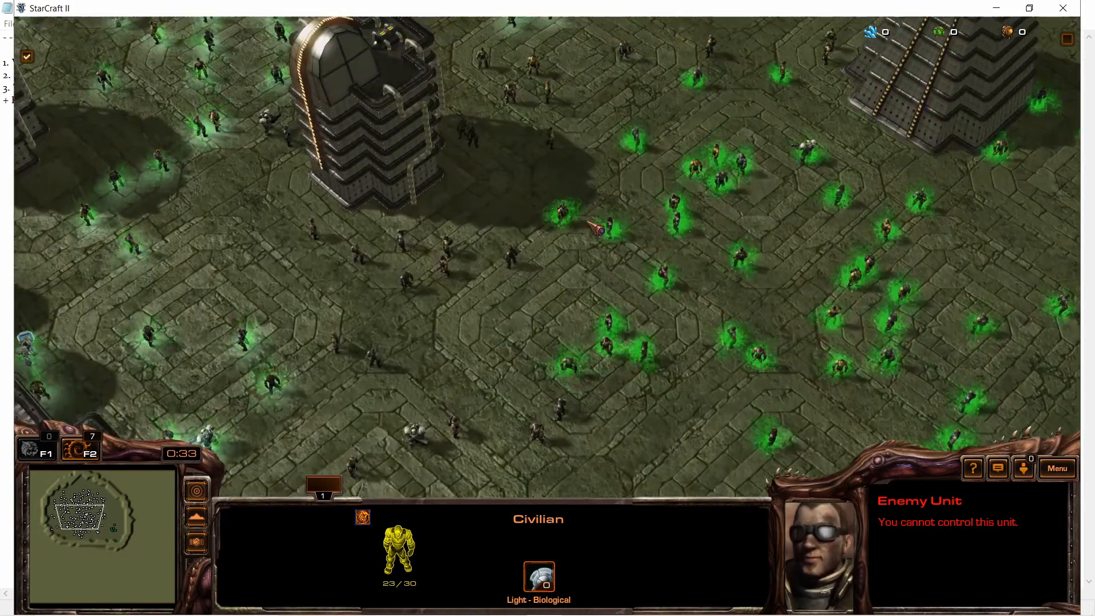
key(Up)
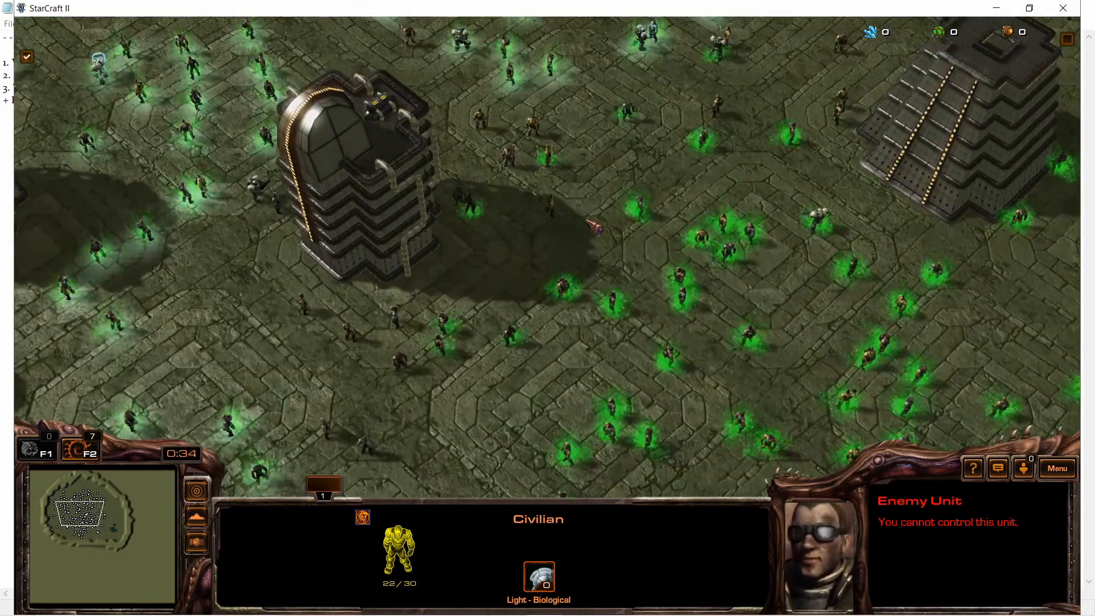
key(Right)
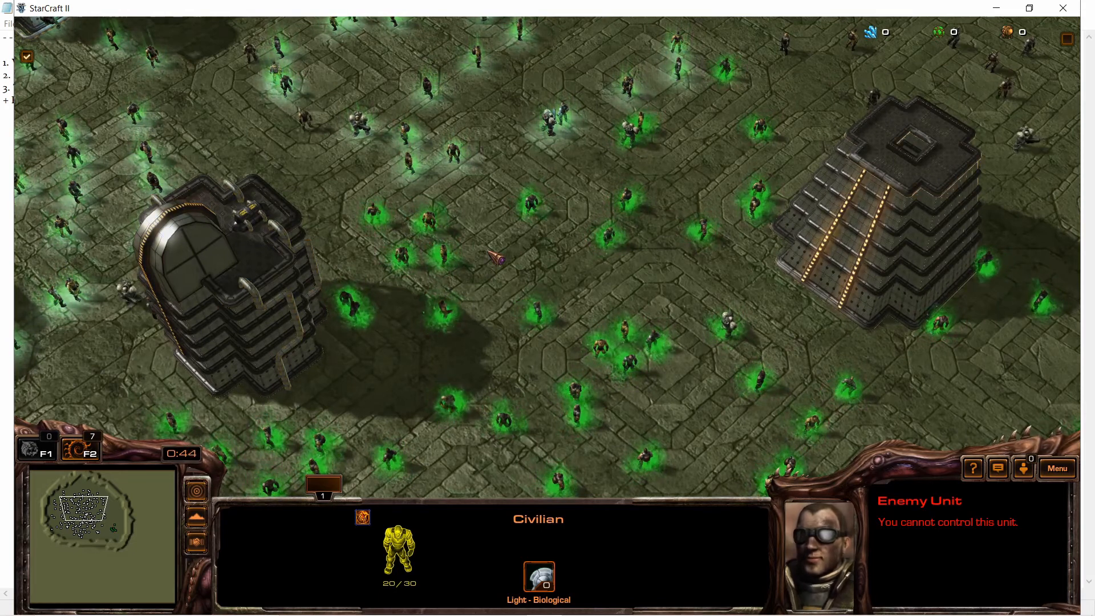
key(Left)
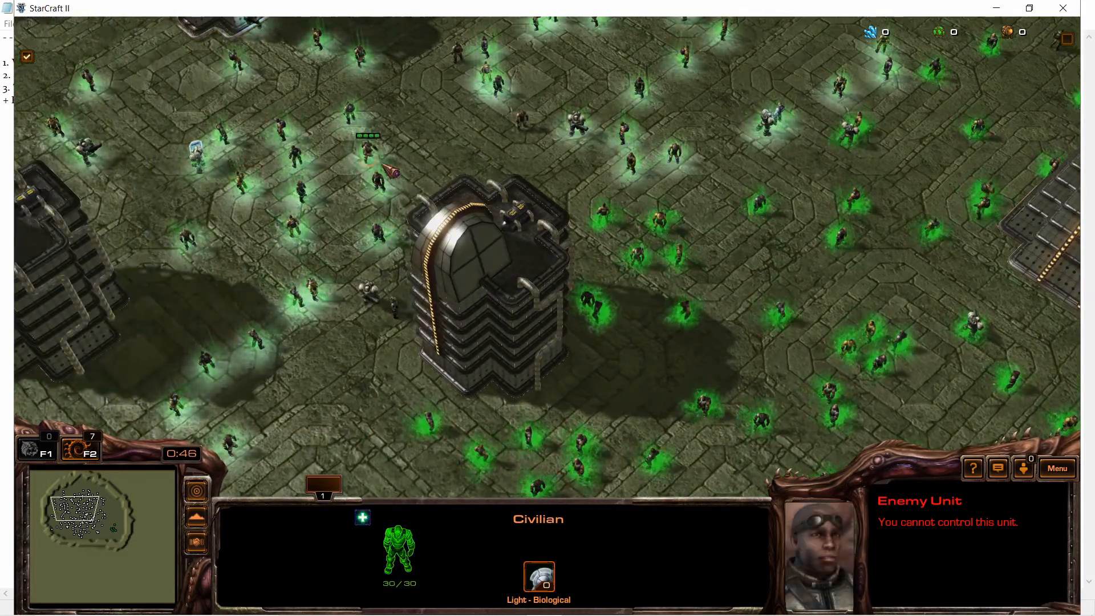
- Return to the first infected civilian, recheck its health, and look over the area around the Infested Terrans
key(Right)
key(Down)
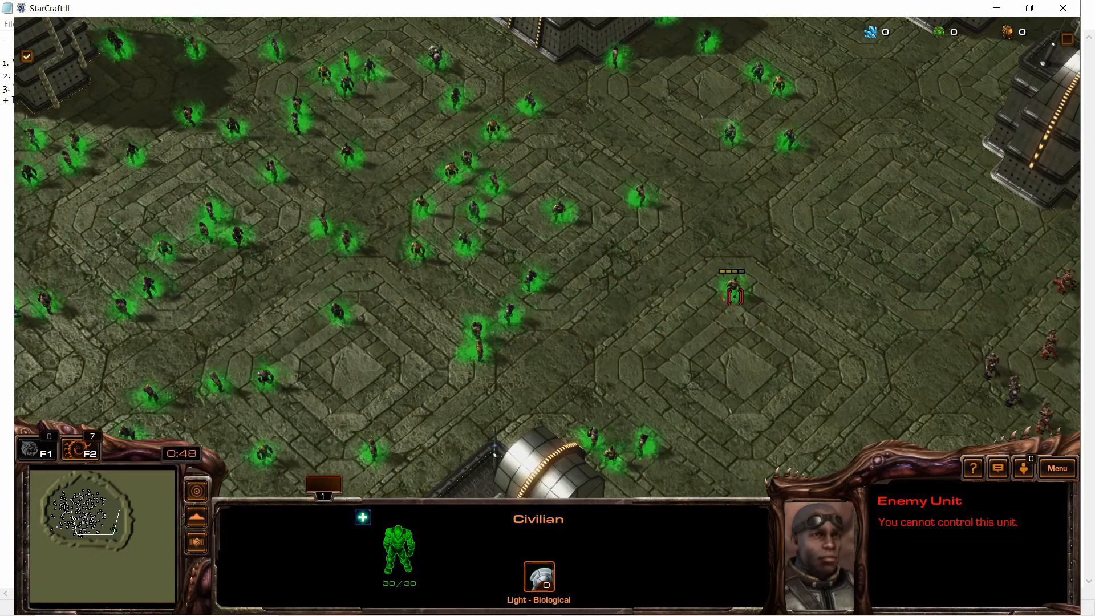
click(735, 296)
key(Right)
key(Up)
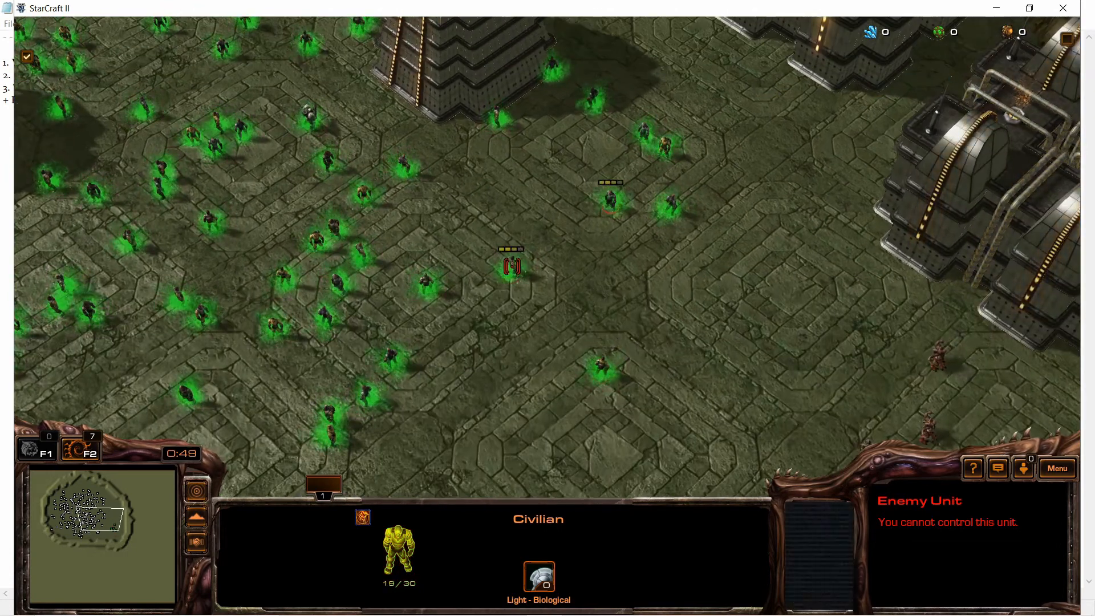
key(Down)
key(Right)
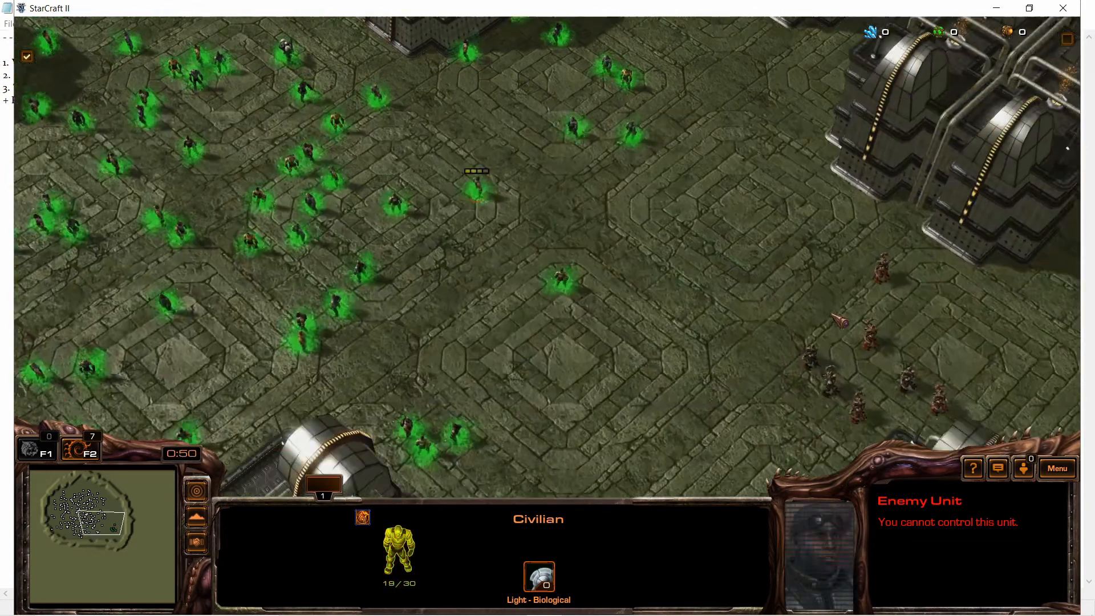
- Send a single Infested Terran to the nearest lone infected civilian, and inspect that civilian's health on the way
click(751, 358)
right_click(688, 369)
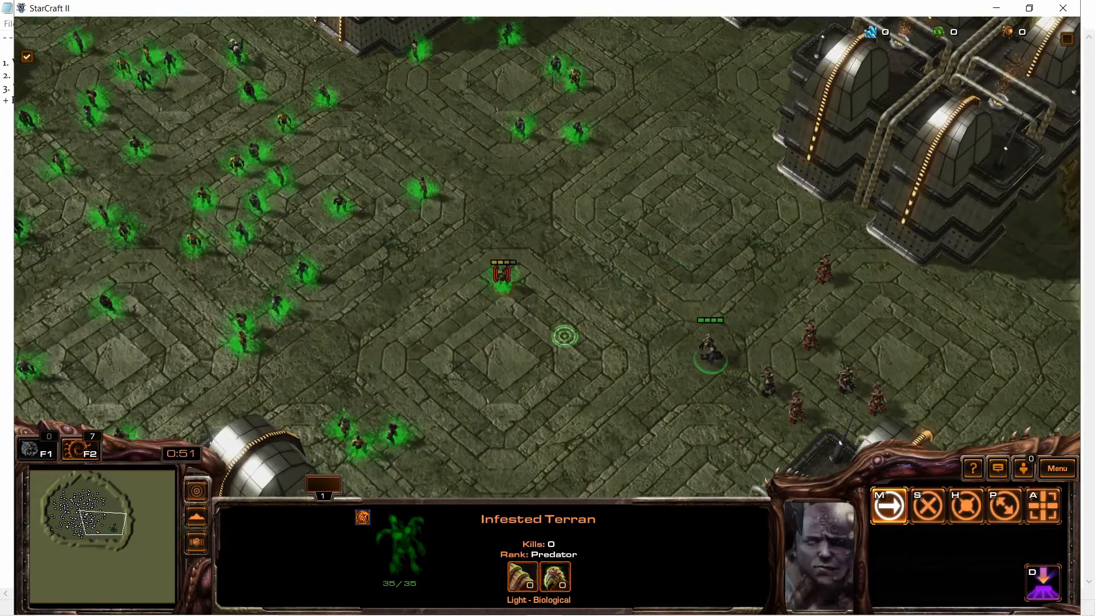
right_click(502, 274)
click(503, 274)
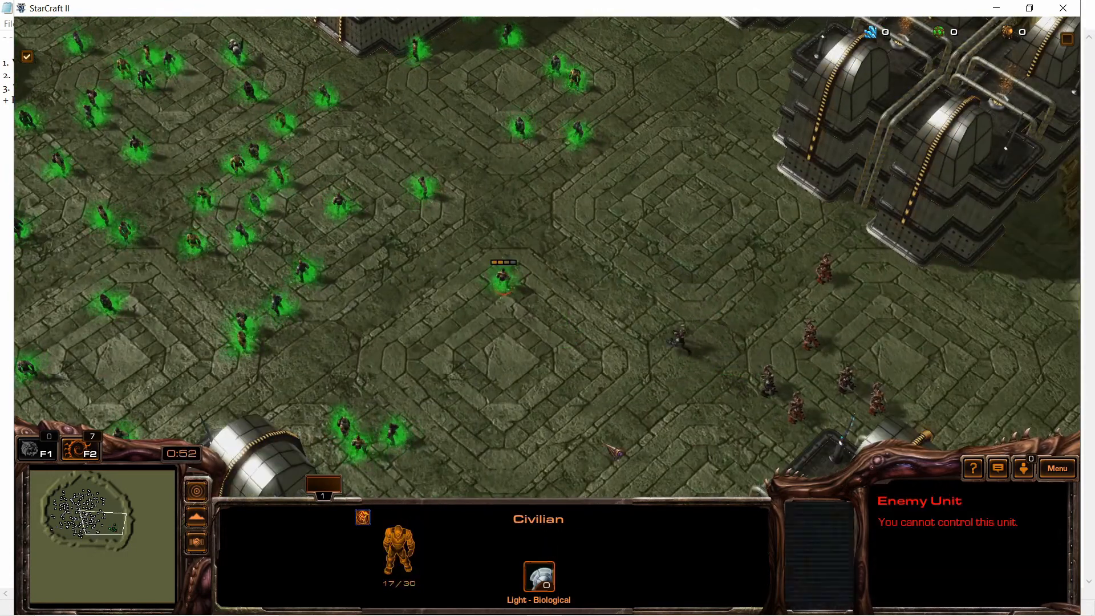
click(664, 332)
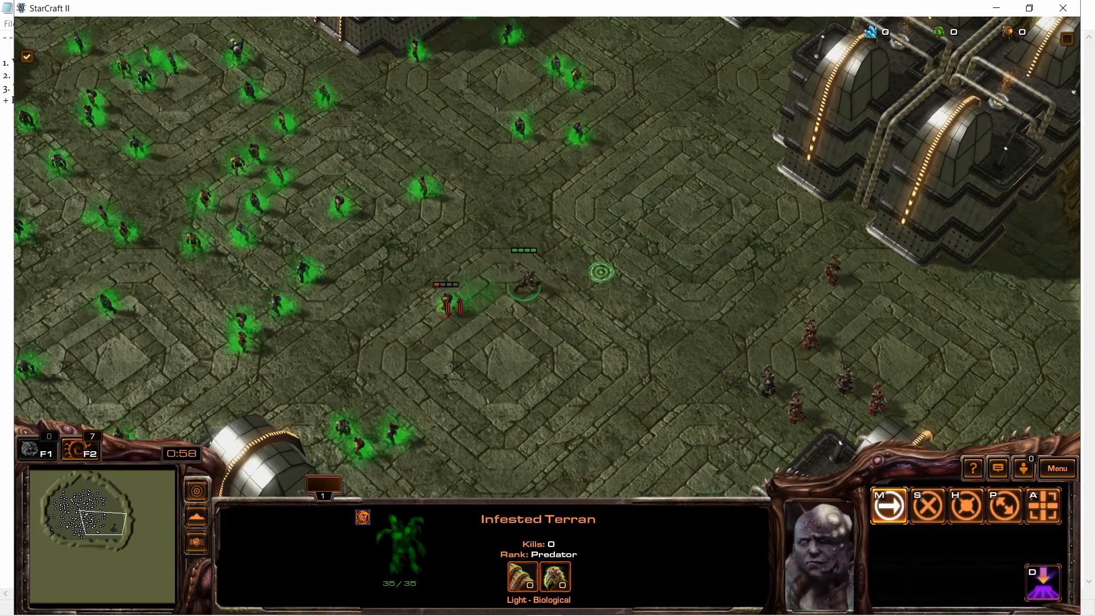
click(453, 307)
click(566, 271)
- Lead the Infested Terran up to the small group of infected civilians near the upper buildings and past the next one
right_click(549, 251)
key(Up)
key(Left)
right_click(578, 221)
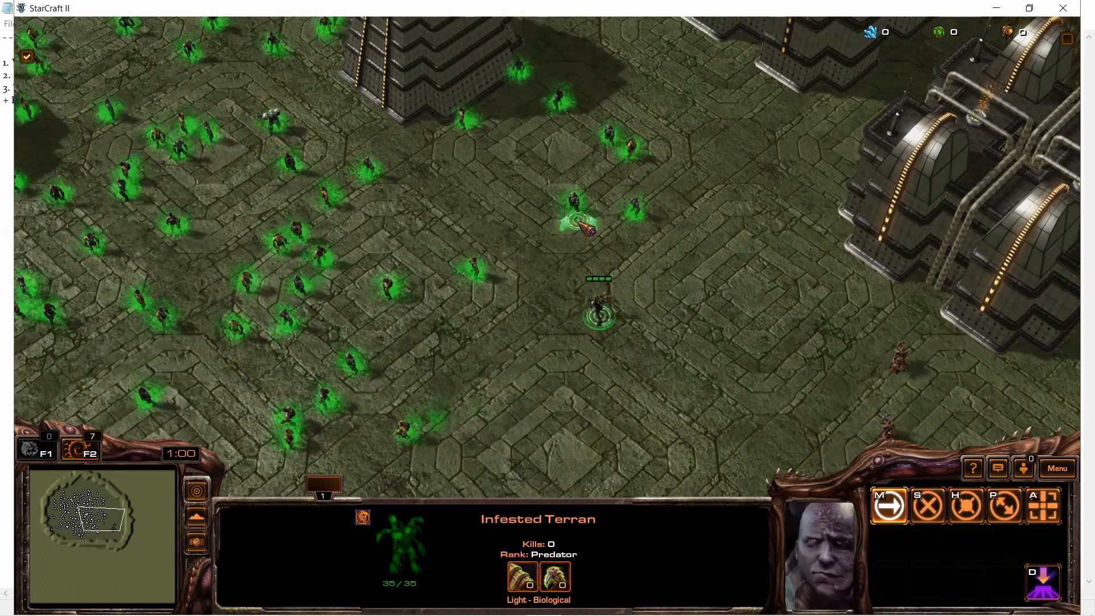
click(581, 212)
drag(582, 257, 581, 255)
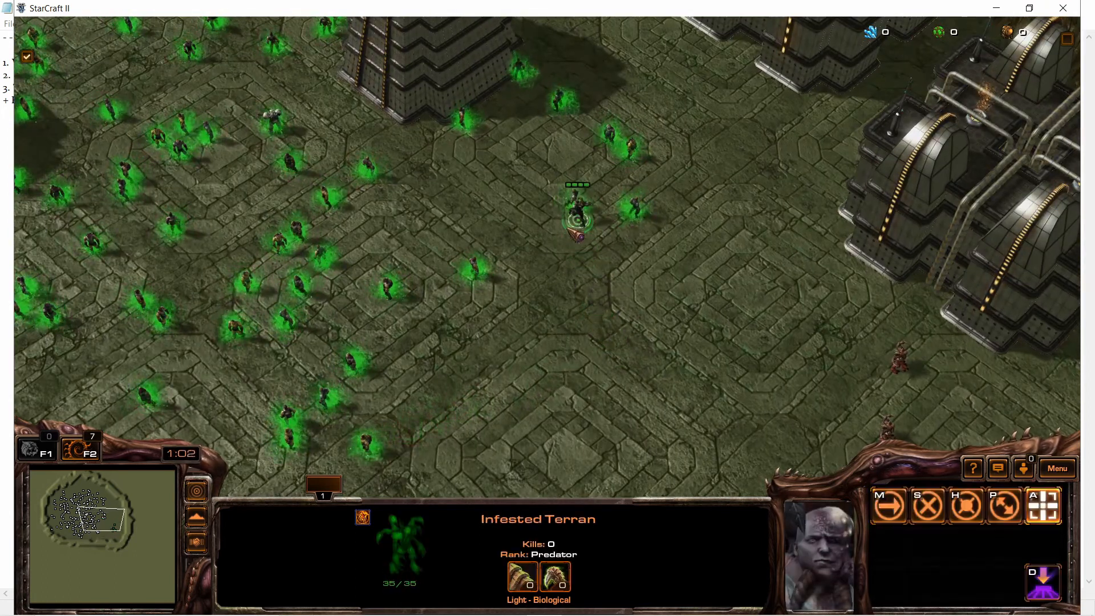
right_click(620, 257)
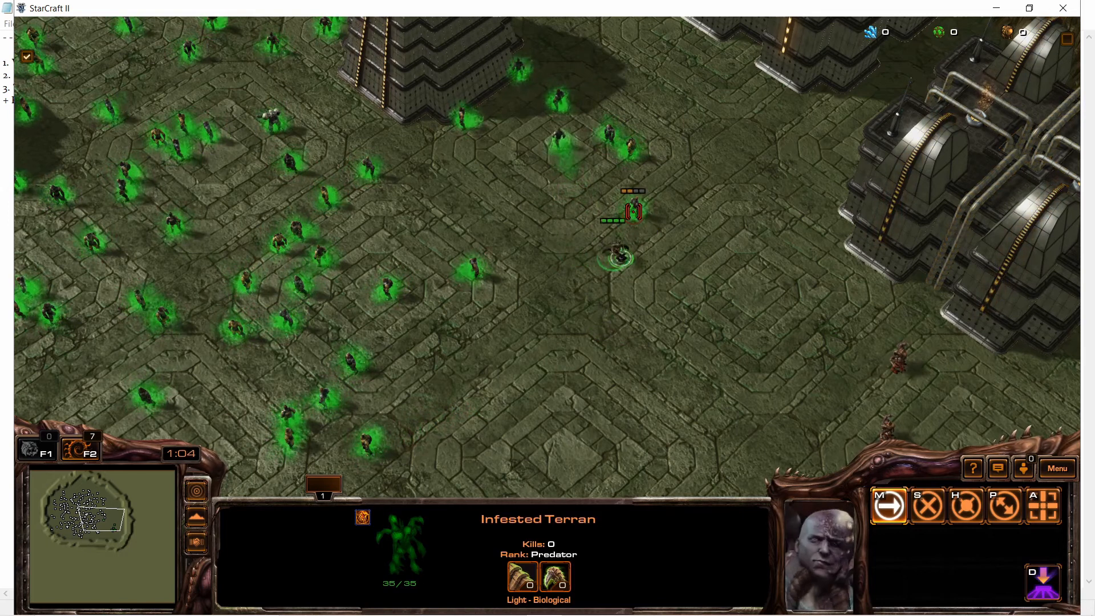
- Move the Infested Terran over to the isolated civilian beside the main crowd, and inspect a nearby civilian's health
right_click(550, 281)
right_click(505, 289)
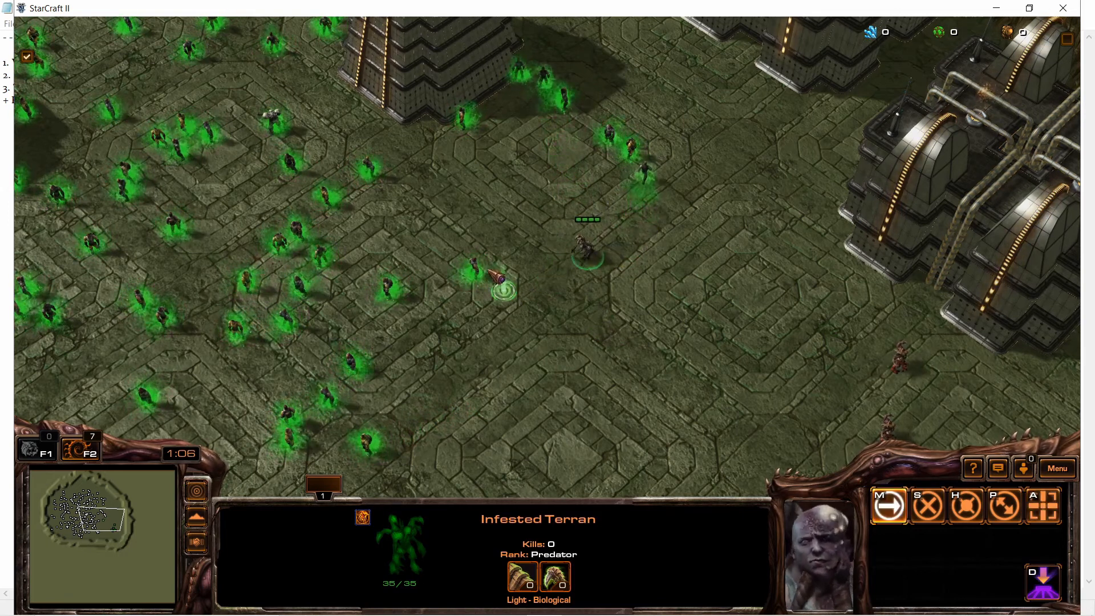
key(Left)
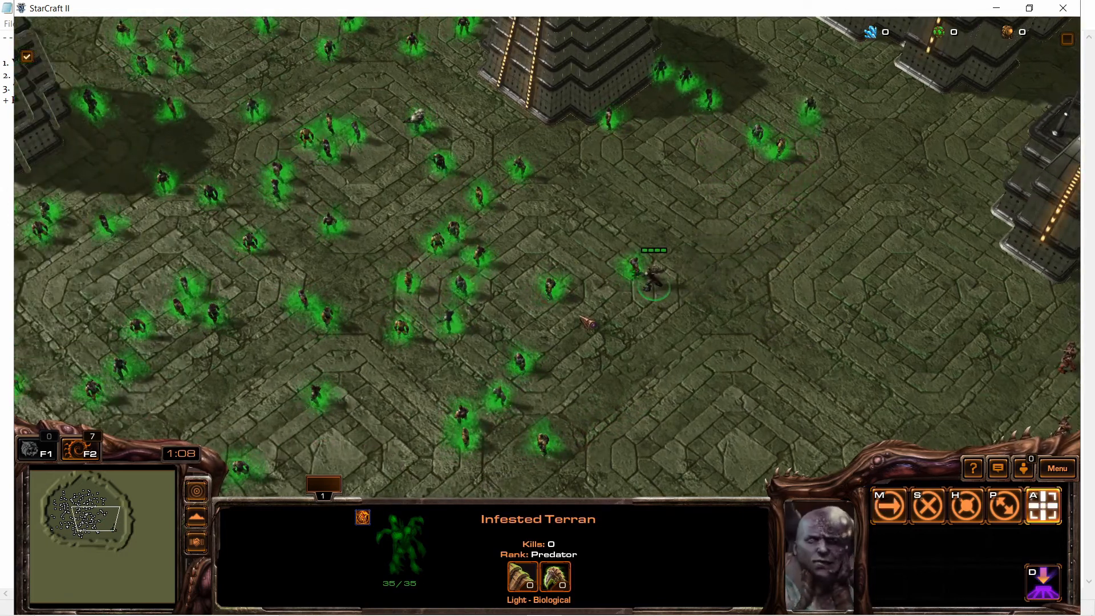
right_click(577, 326)
click(473, 247)
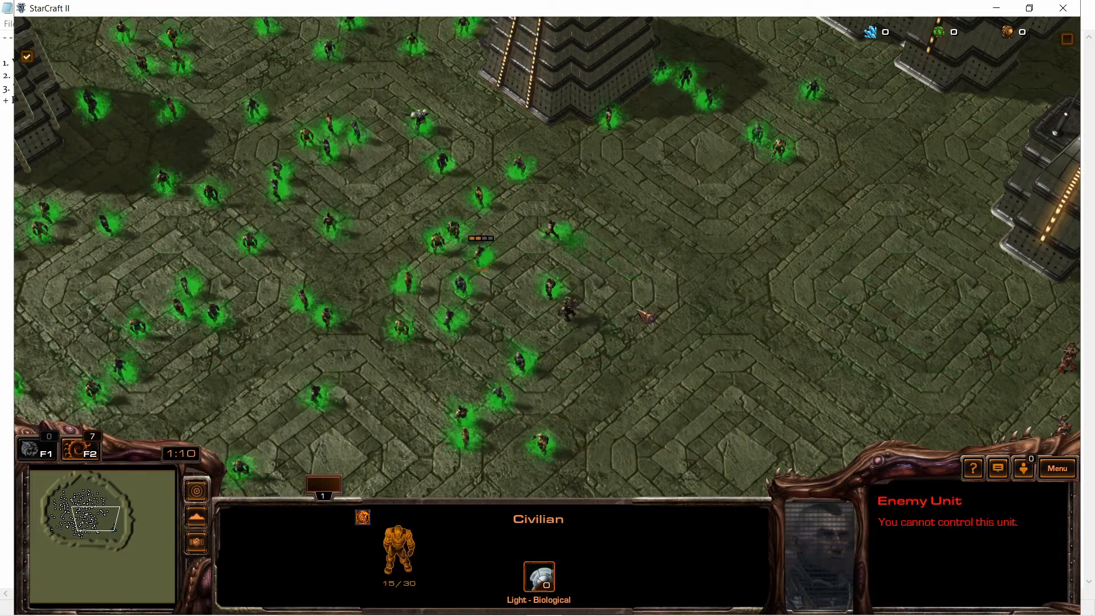
- Reselect the Infested Terran and walk it down along the crowd's edge to the lower cluster of civilians
click(564, 307)
right_click(567, 346)
key(Down)
right_click(544, 324)
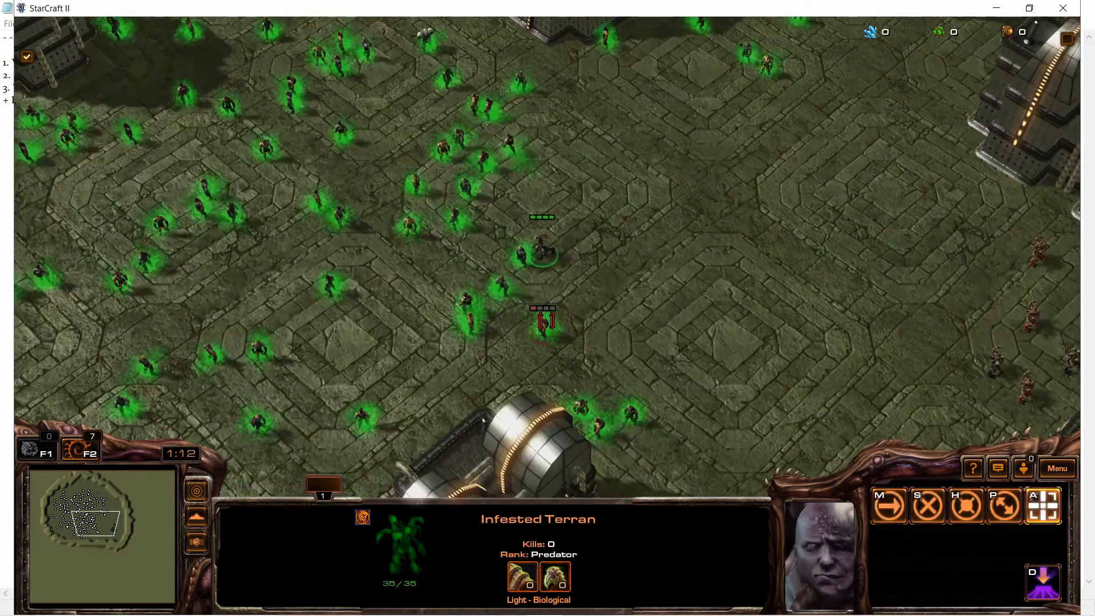
right_click(540, 293)
right_click(503, 283)
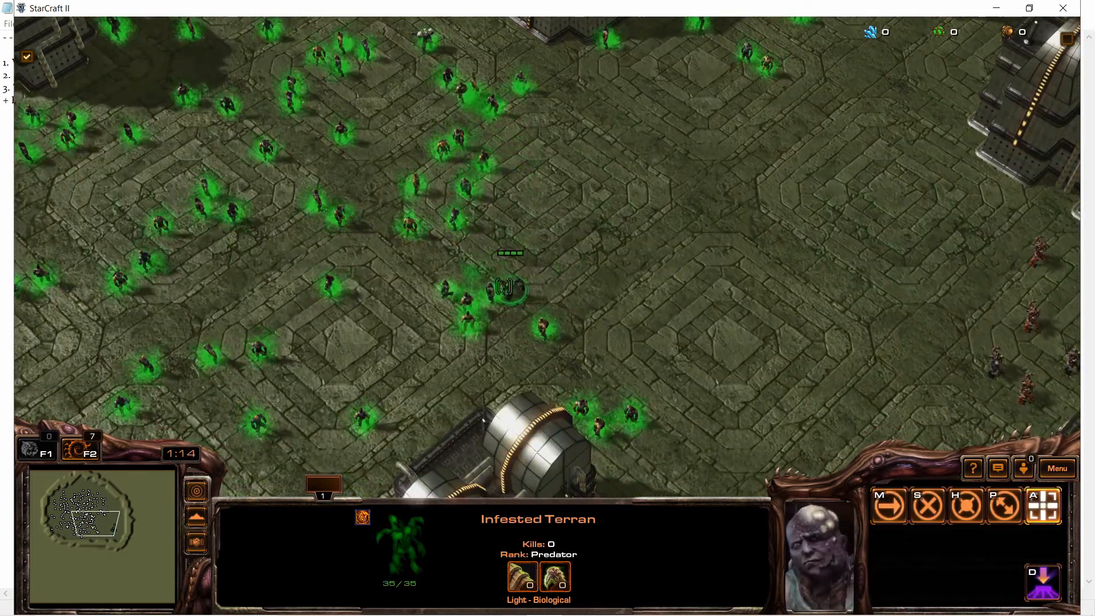
right_click(494, 252)
- Bring the Infested Terran back up alongside the central crowd, repositioning it close to the infected civilians
key(Left)
key(Up)
right_click(613, 283)
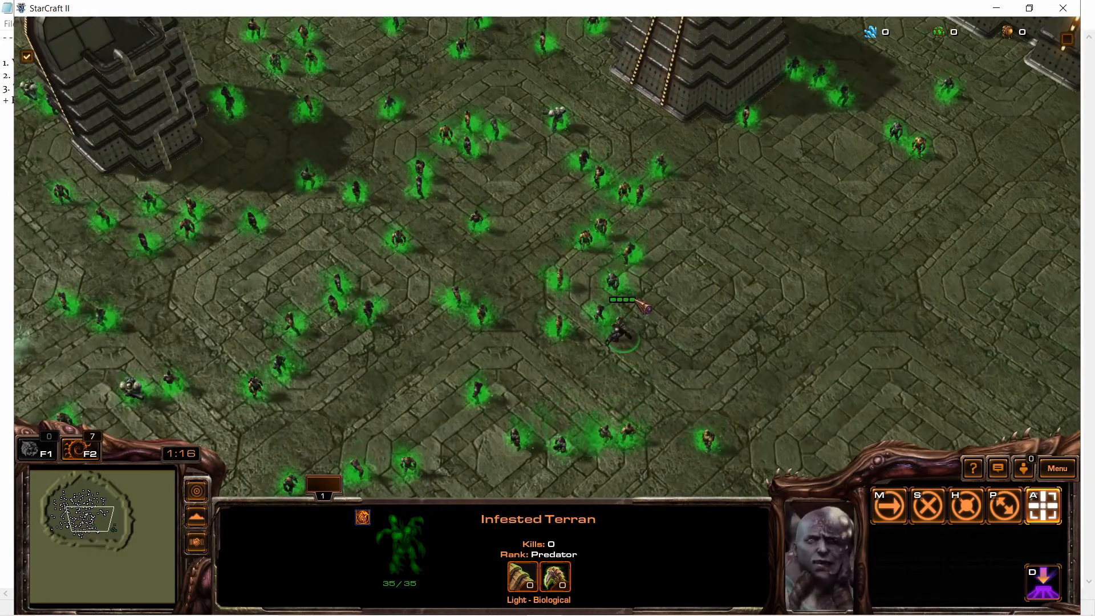
right_click(633, 303)
key(Up)
right_click(633, 298)
key(Down)
key(Right)
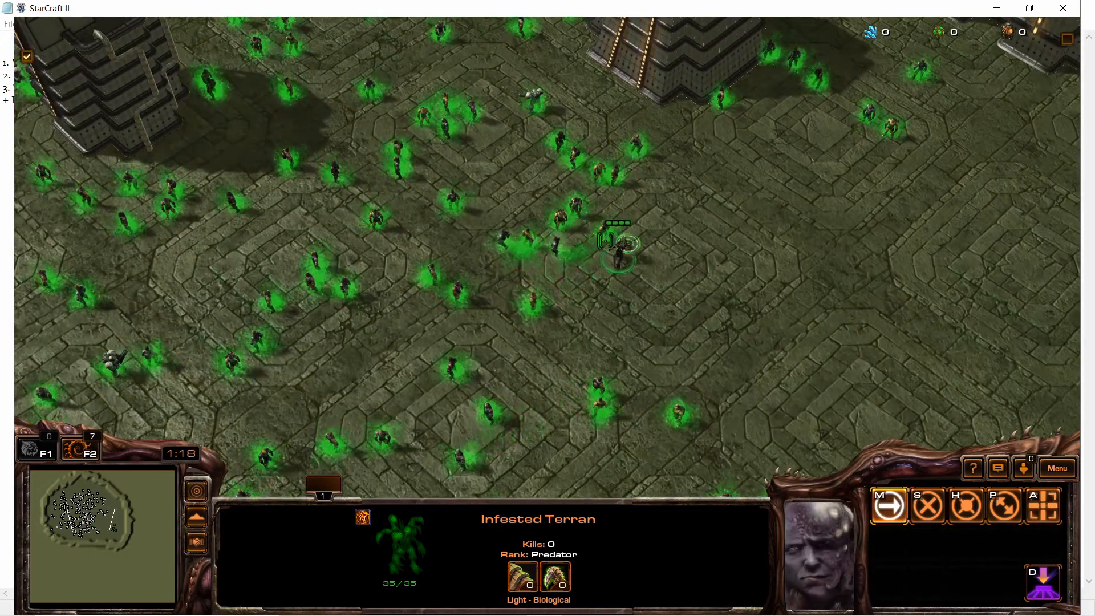
- Retreat the wounded Infested Terran toward its resting group, and inspect the health of a civilian in the crowd
right_click(745, 303)
key(Right)
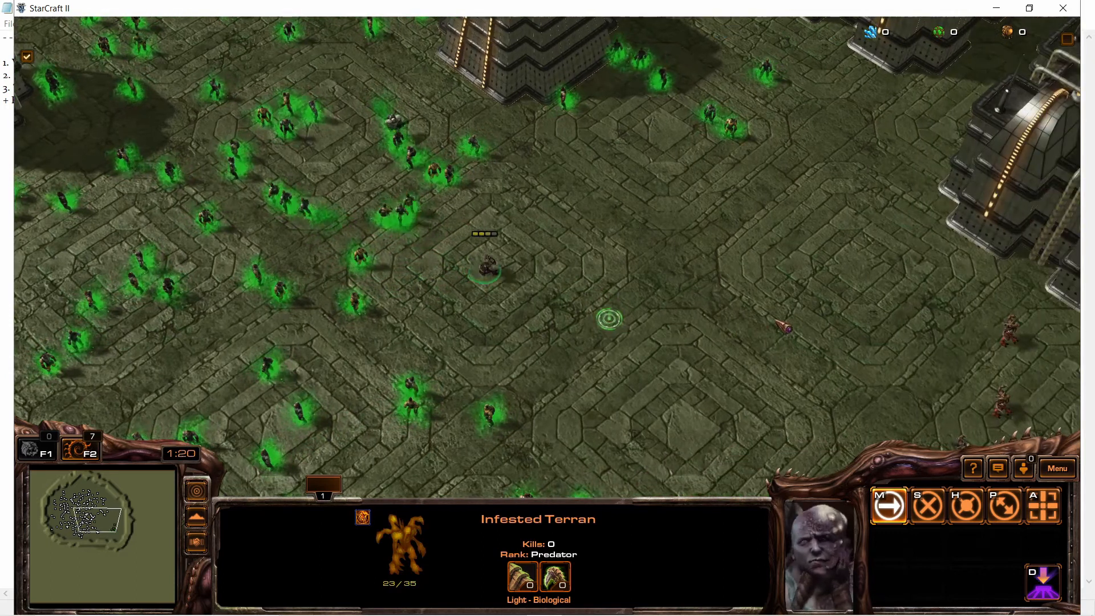
right_click(763, 378)
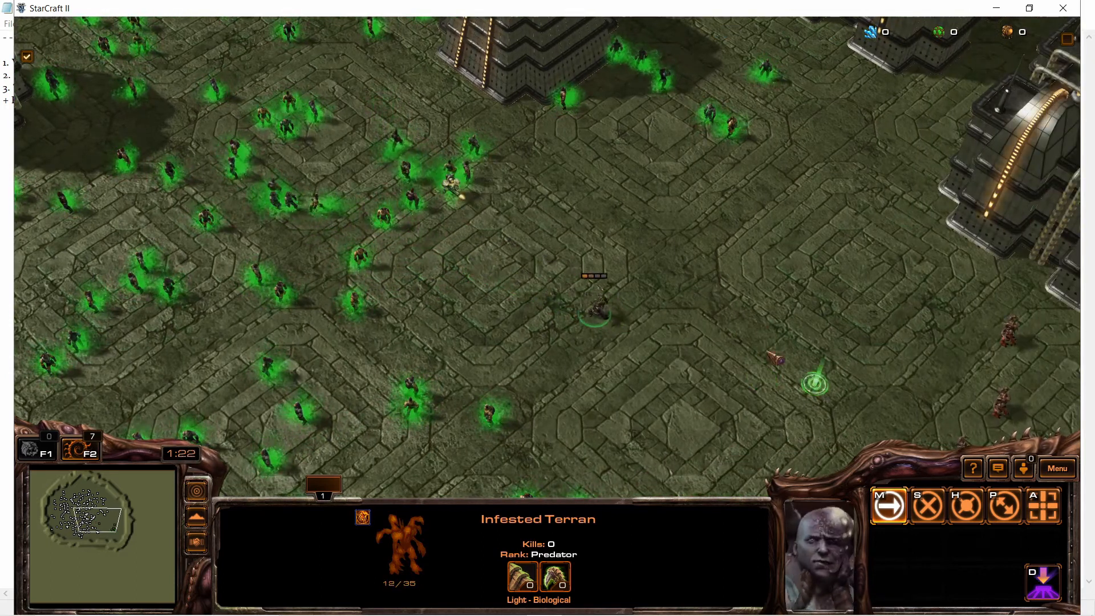
click(459, 177)
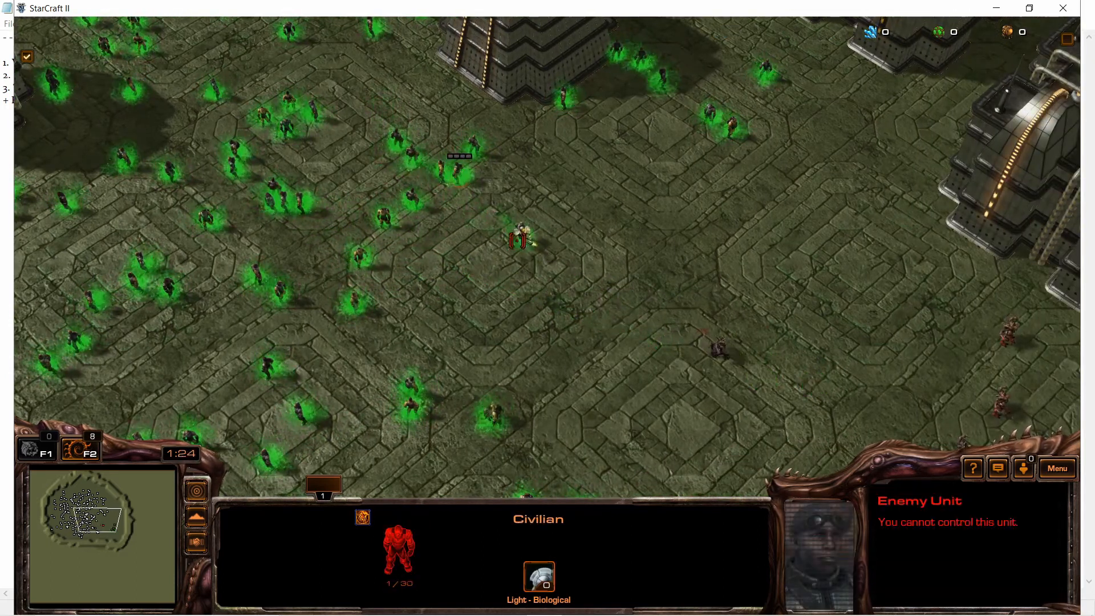
- Send the newly spawned Infested Terran toward the armed enemy, select the six resting ones, and survey the crowd
key(Down)
click(446, 324)
right_click(481, 259)
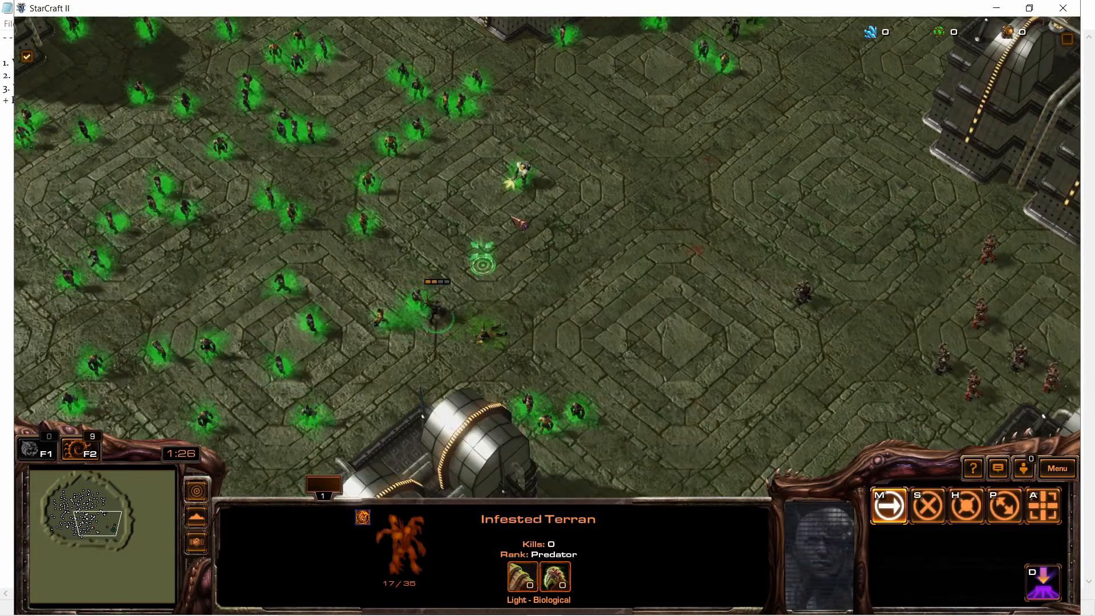
key(Right)
drag(873, 224, 714, 457)
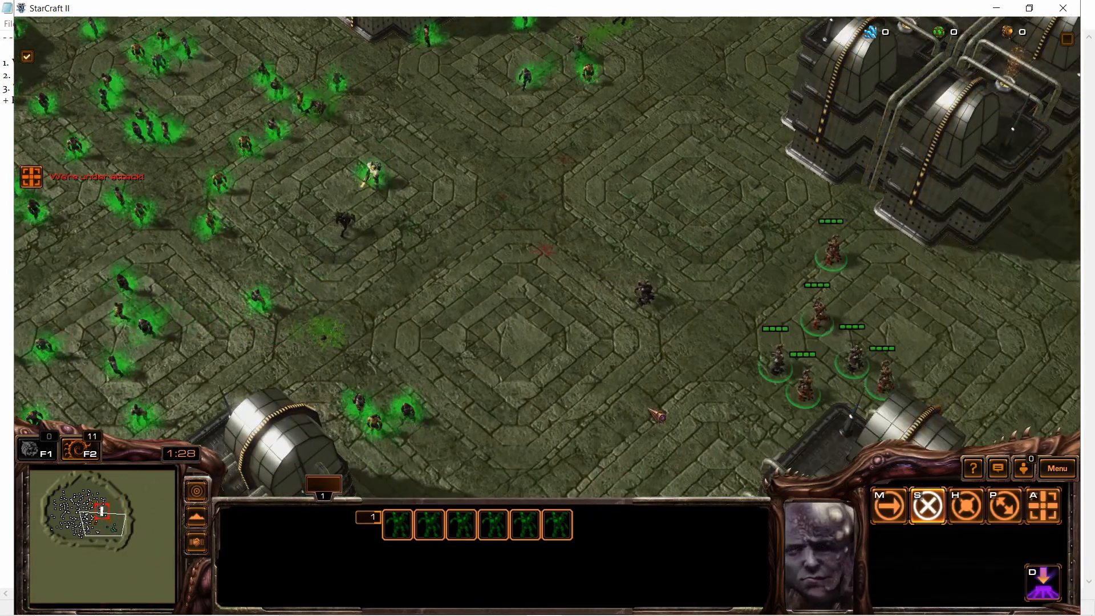
key(Left)
key(Up)
key(Left)
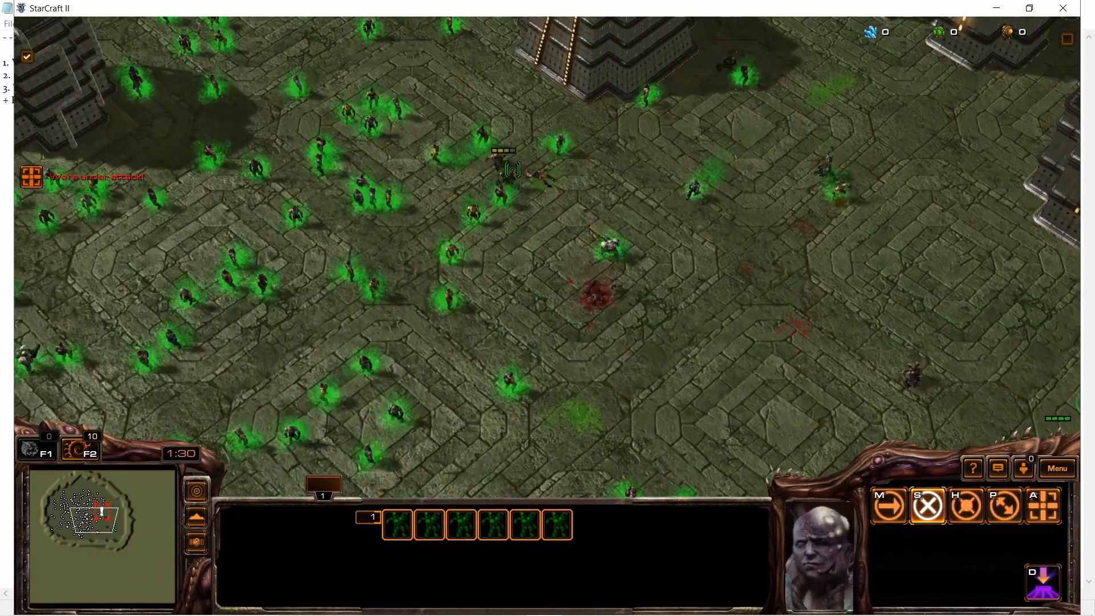
- Send a fresh Infested Terran and the wounded one against the armed enemy beside the crowd
drag(839, 123, 495, 276)
right_click(557, 206)
right_click(612, 251)
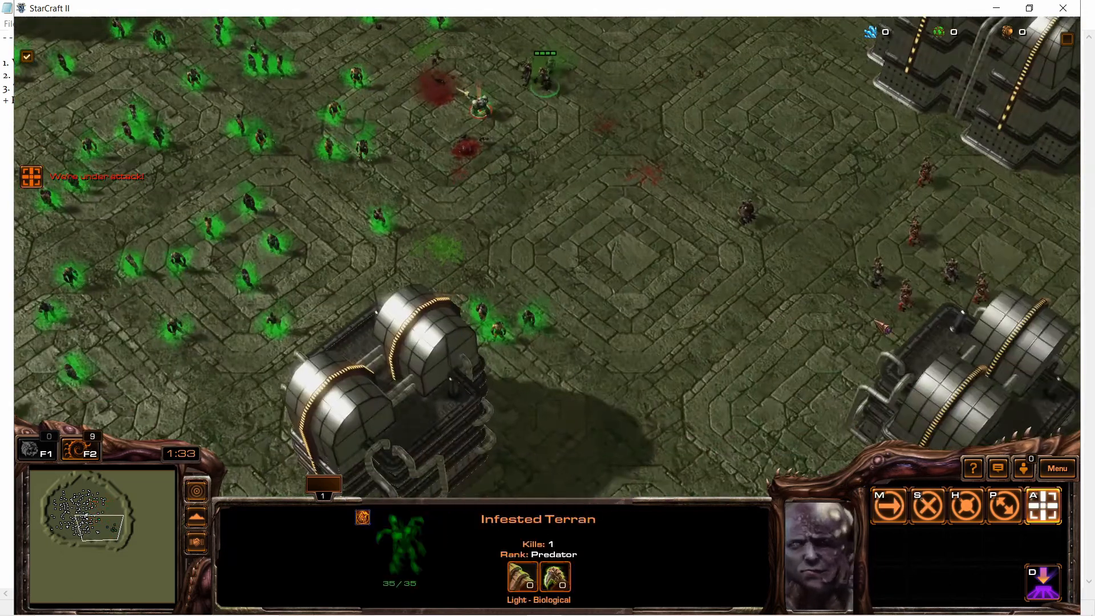
click(749, 211)
right_click(589, 165)
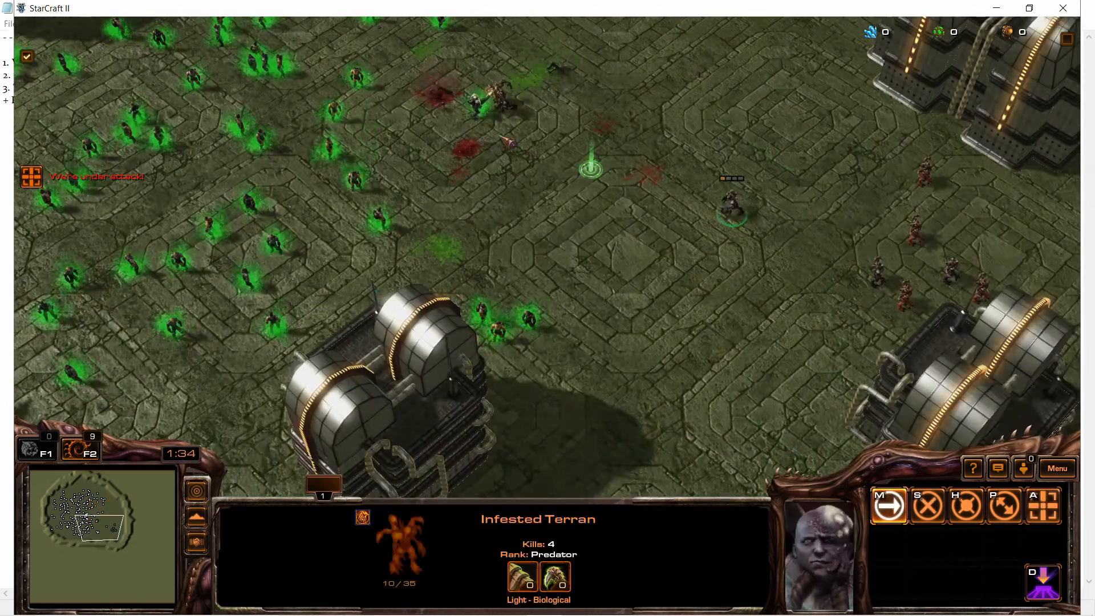
right_click(484, 105)
- Gather the Infested Terrans at the edge of the fight and pull them back from the crowd
mouse_move(858, 291)
mouse_down()
mouse_move(694, 146)
mouse_move(641, 133)
mouse_up()
right_click(861, 280)
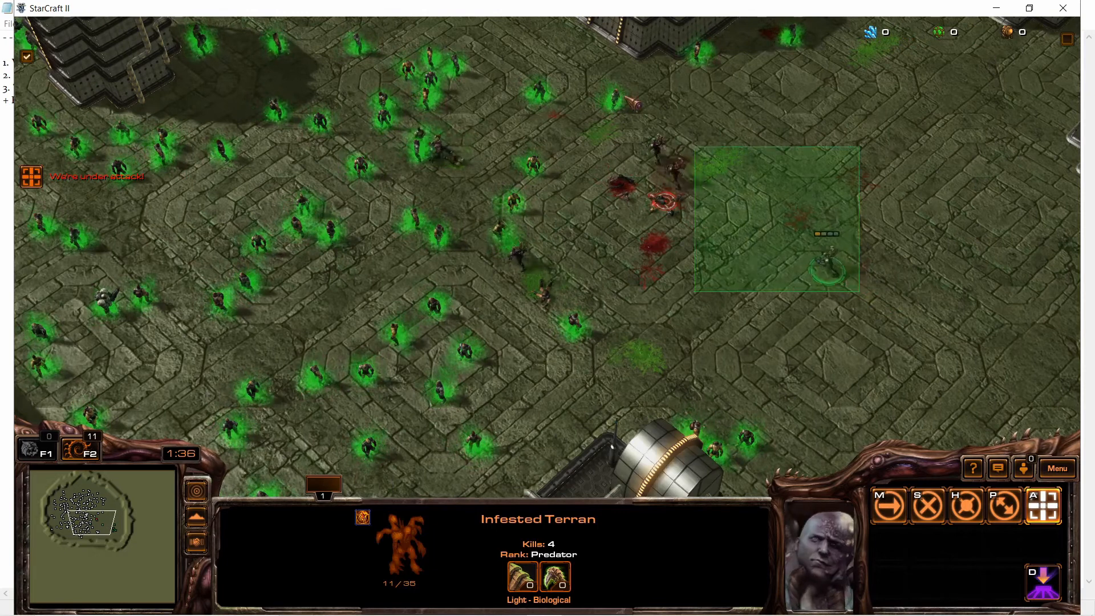
right_click(928, 313)
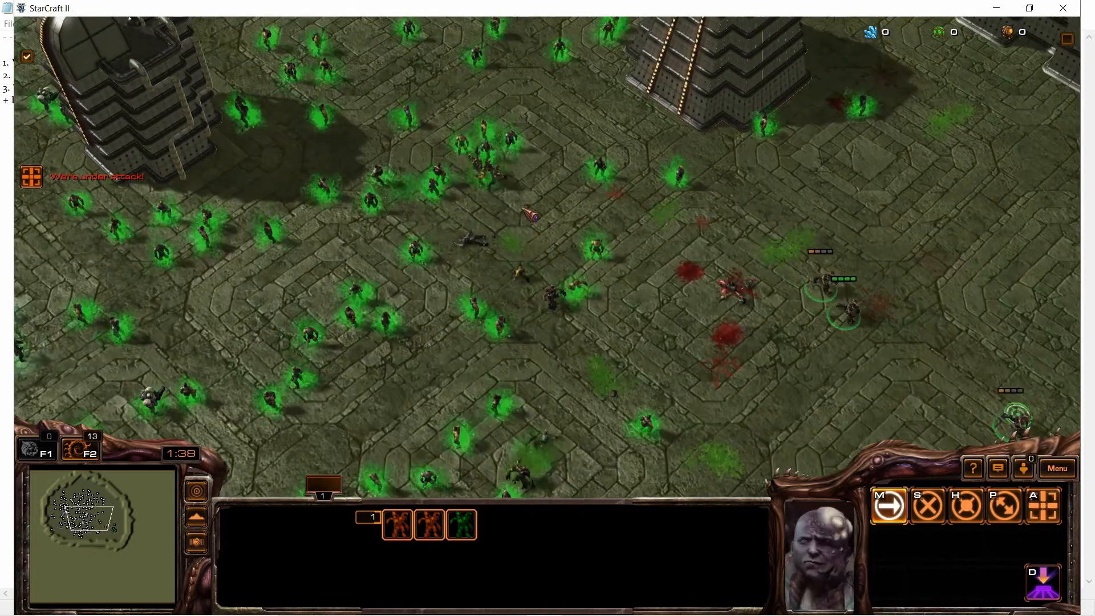
- Select the Infested Terrans spawned inside the crowd and regroup them on the open ground beside it
drag(438, 86, 666, 342)
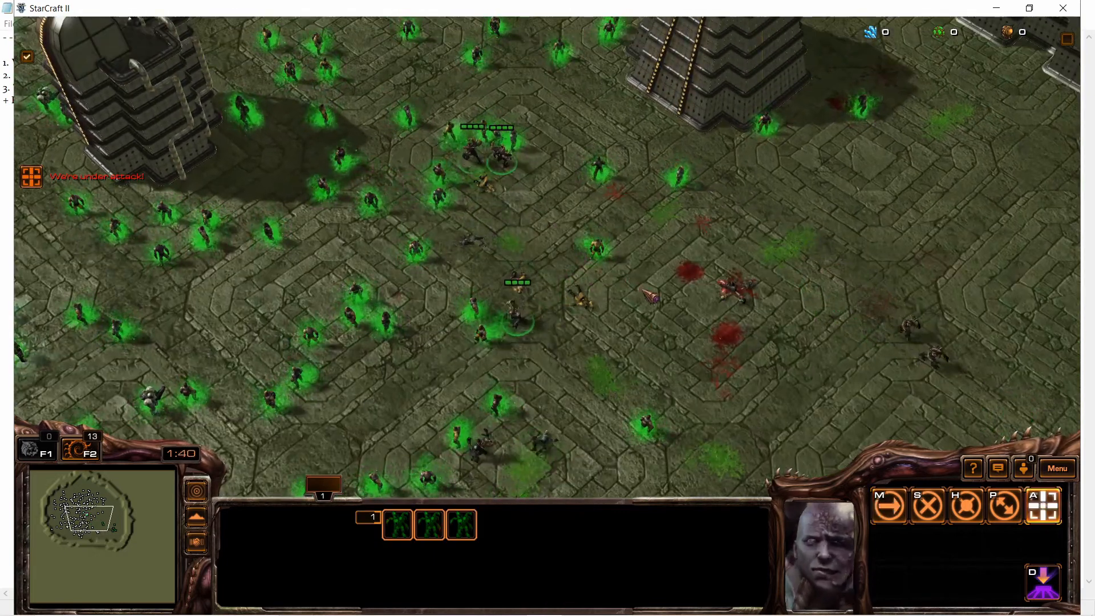
right_click(666, 318)
right_click(726, 240)
right_click(704, 225)
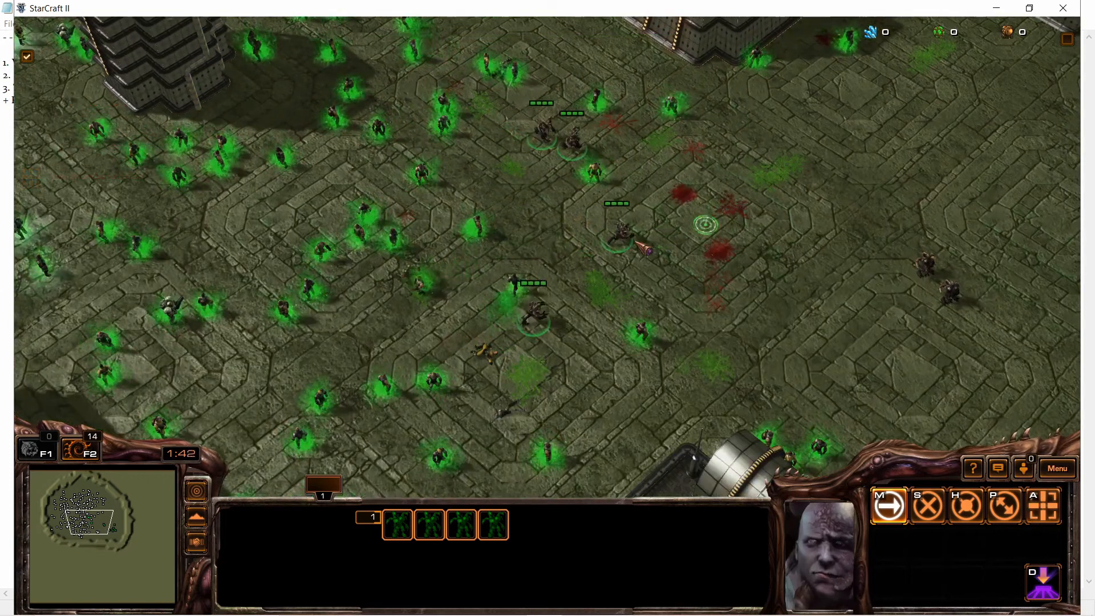
right_click(599, 253)
right_click(661, 237)
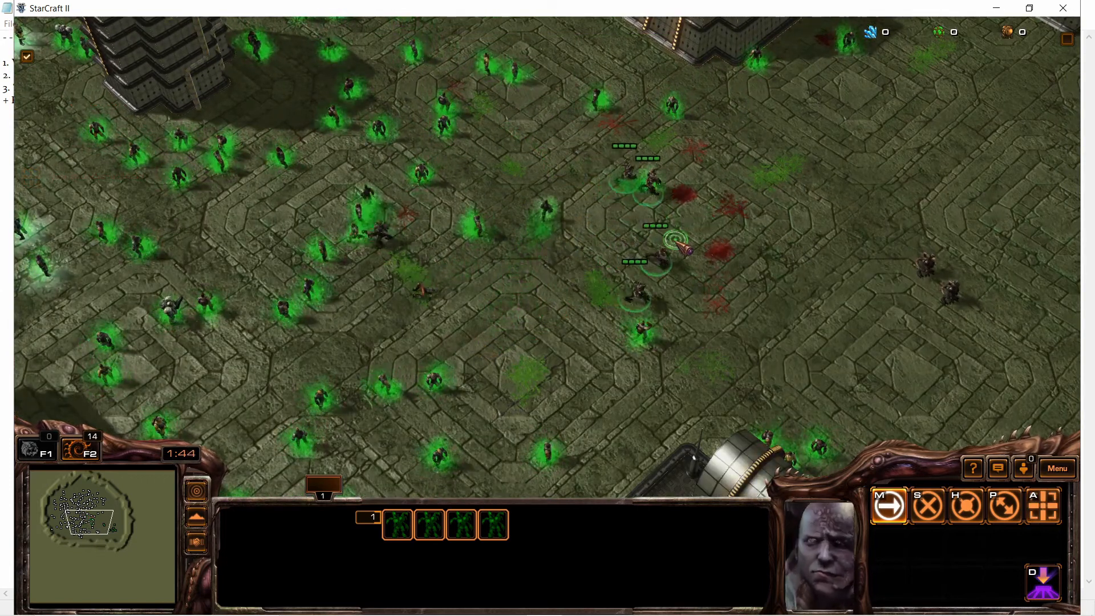
- Pause the game and switch to the Triggers window of the StarCraft II Editor
key(F10)
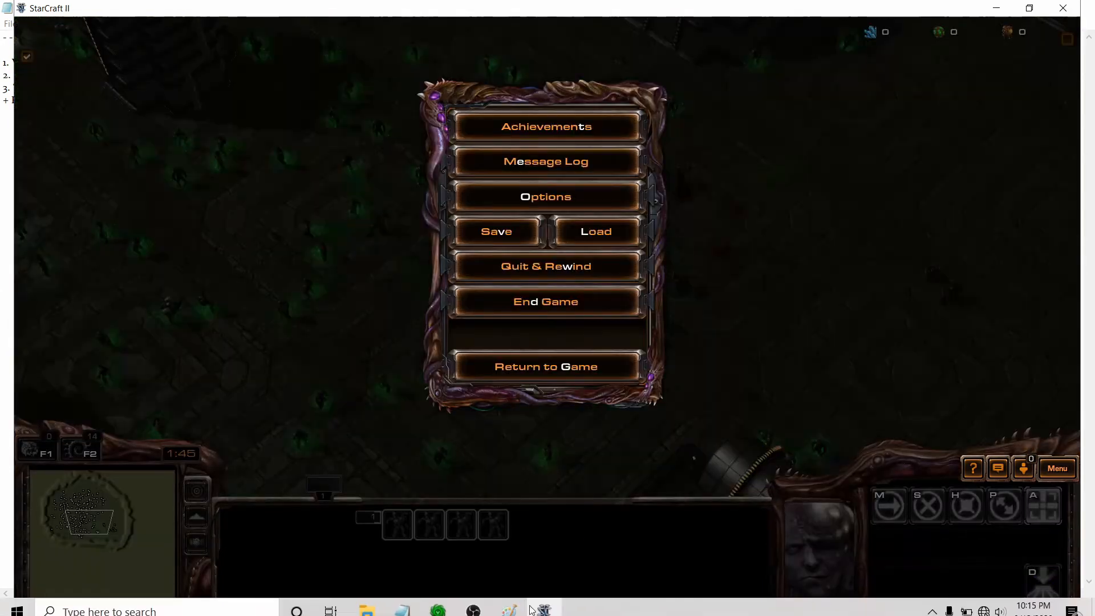
mouse_move(438, 602)
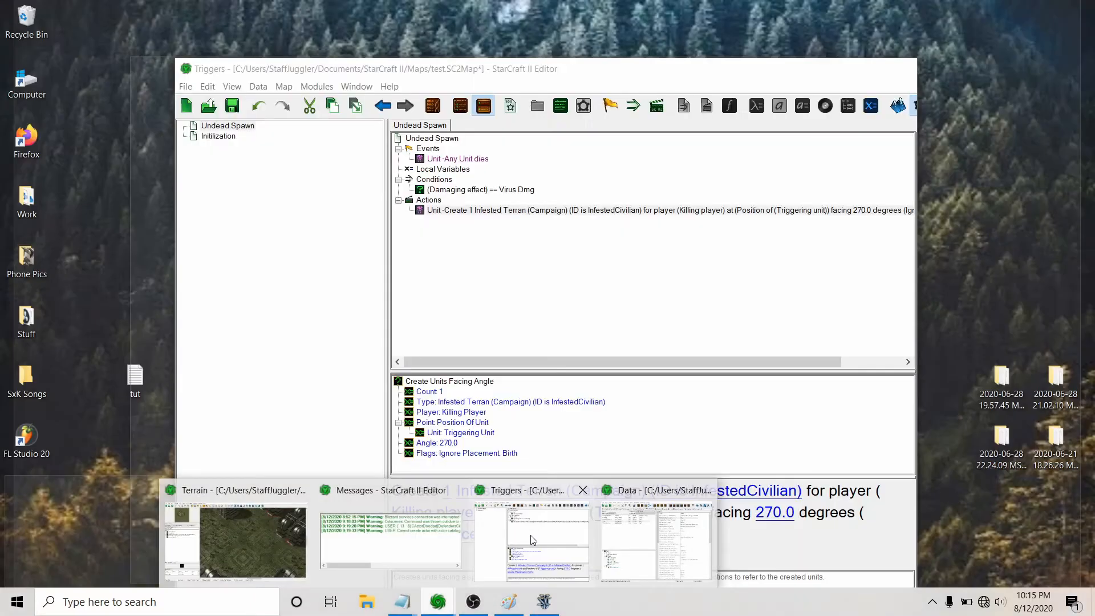
click(526, 540)
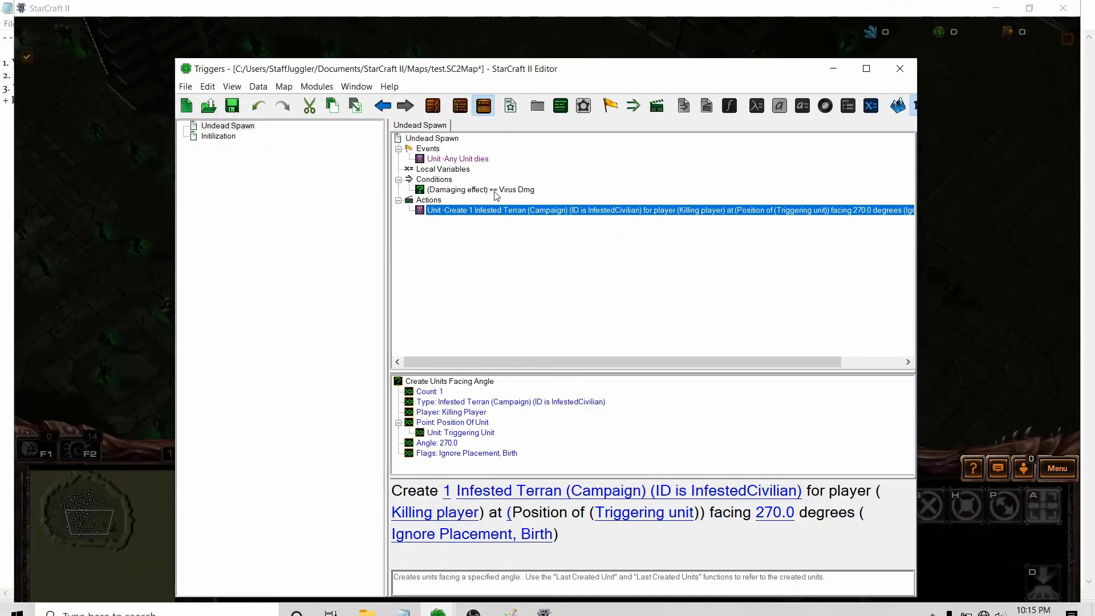
- Add a comparison condition to the Undead Spawn trigger requiring Killing Player == 1
click(495, 191)
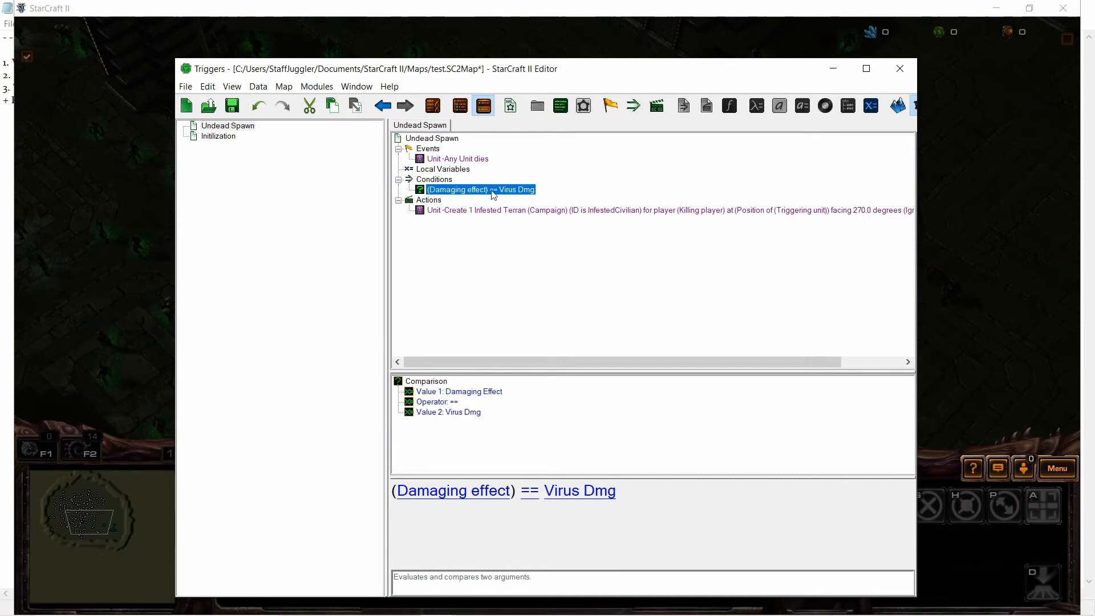
key(ctrl+v)
double_click(500, 202)
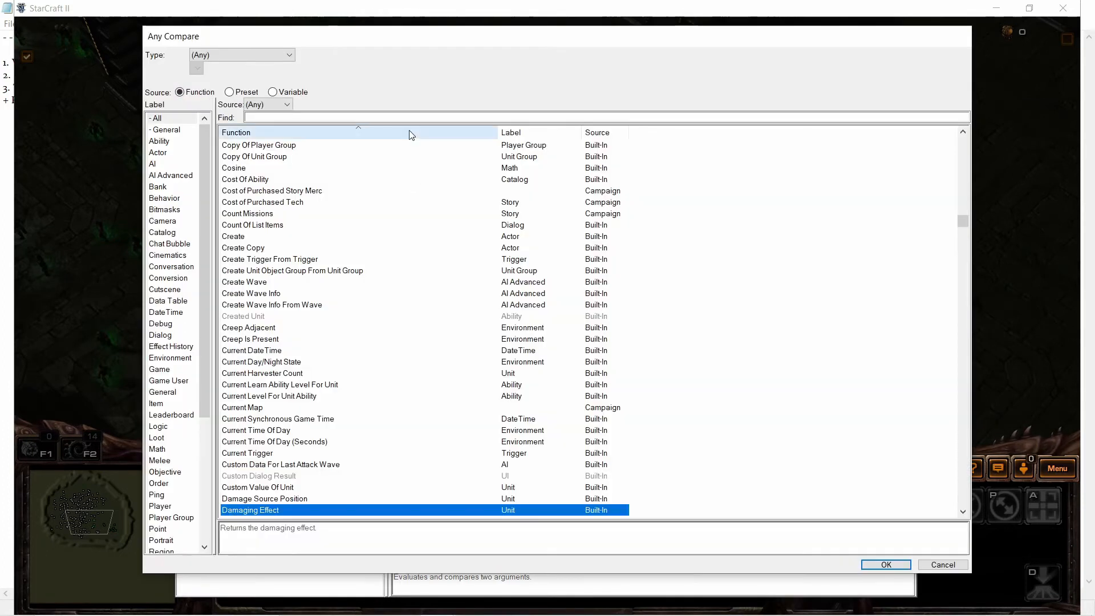
click(412, 117)
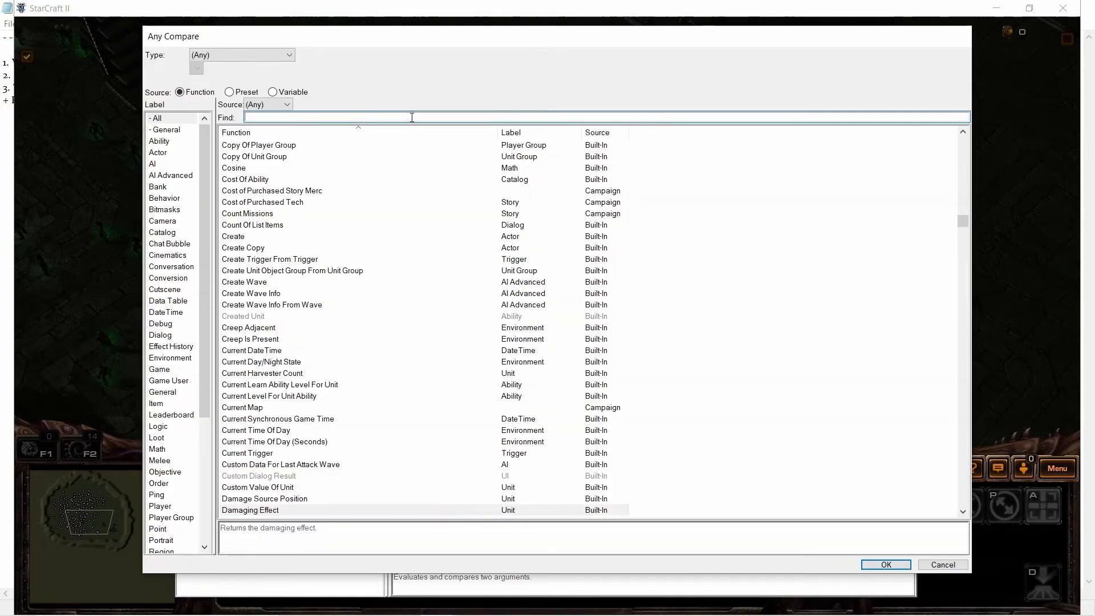
text(killing p)
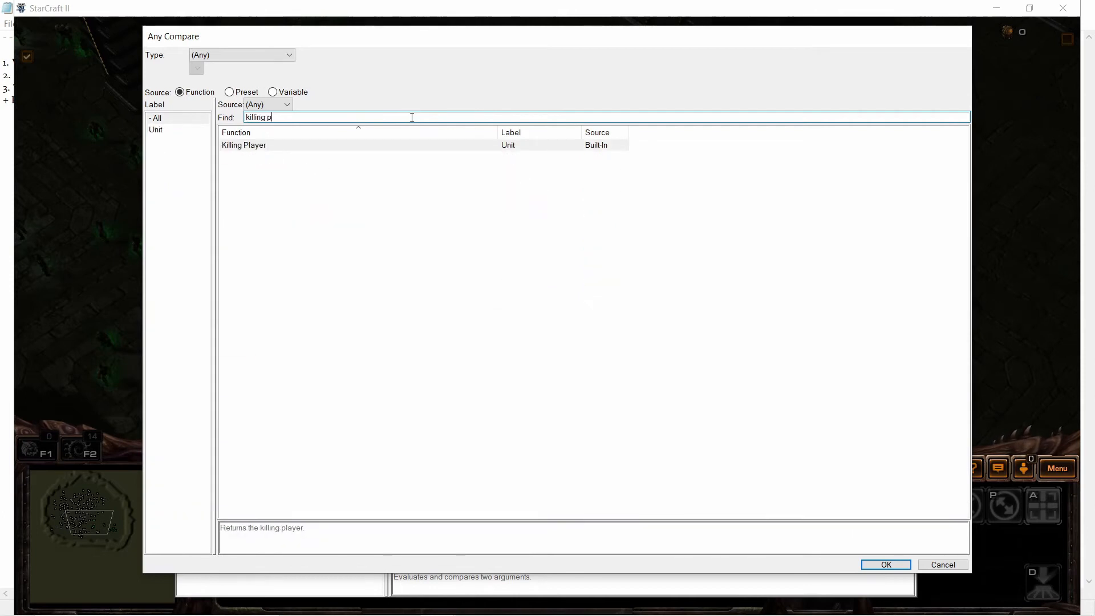
key(Return)
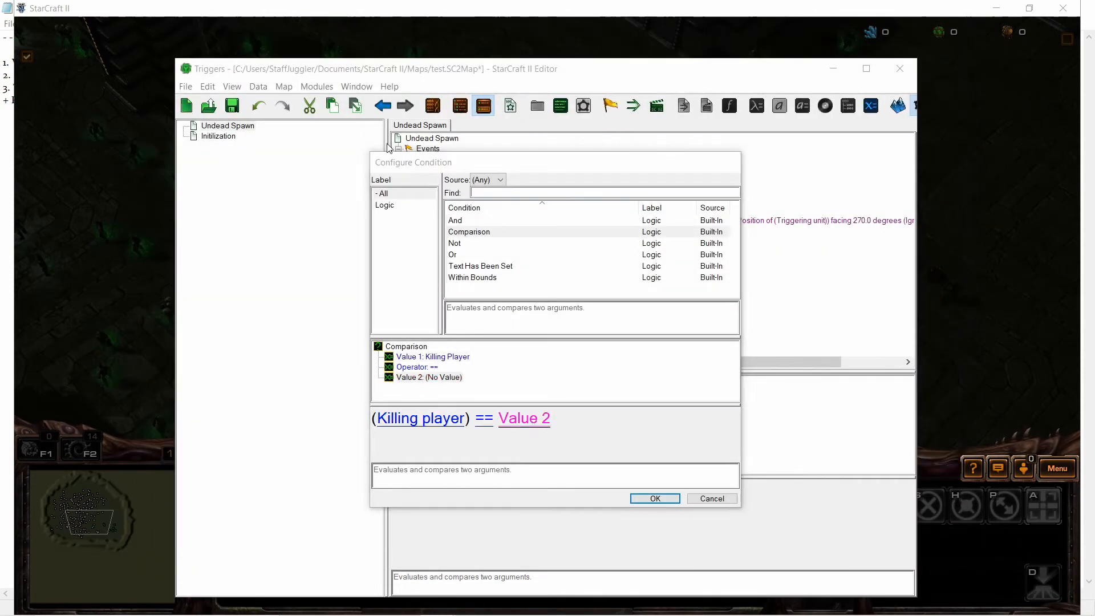
click(533, 419)
key(Return)
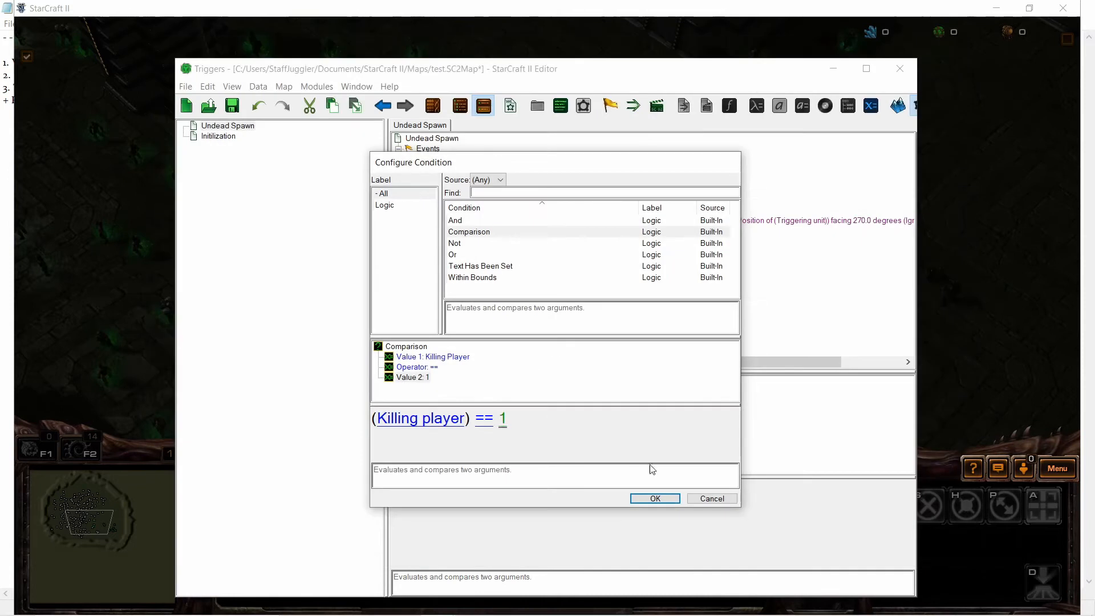
click(665, 499)
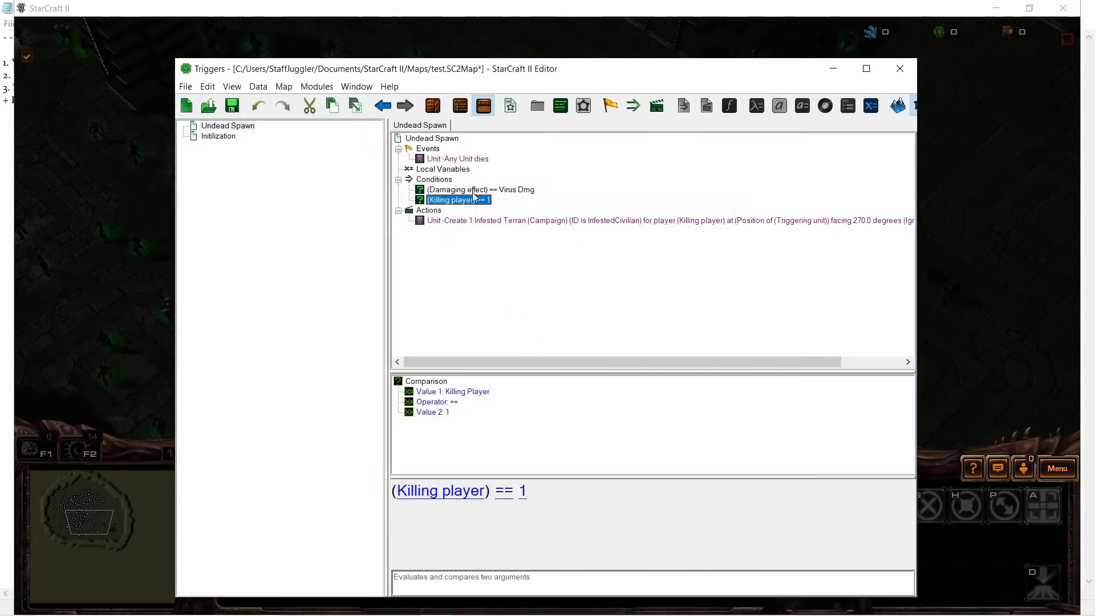
- Duplicate the killing-player condition and change the copy into an Or condition
key(ctrl+v)
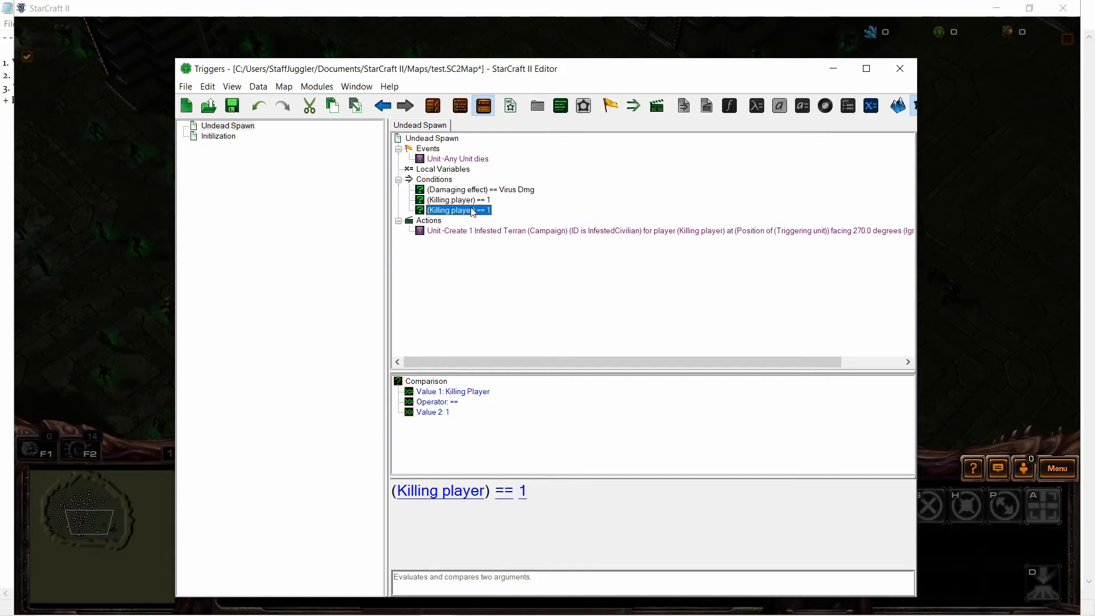
double_click(472, 211)
click(401, 419)
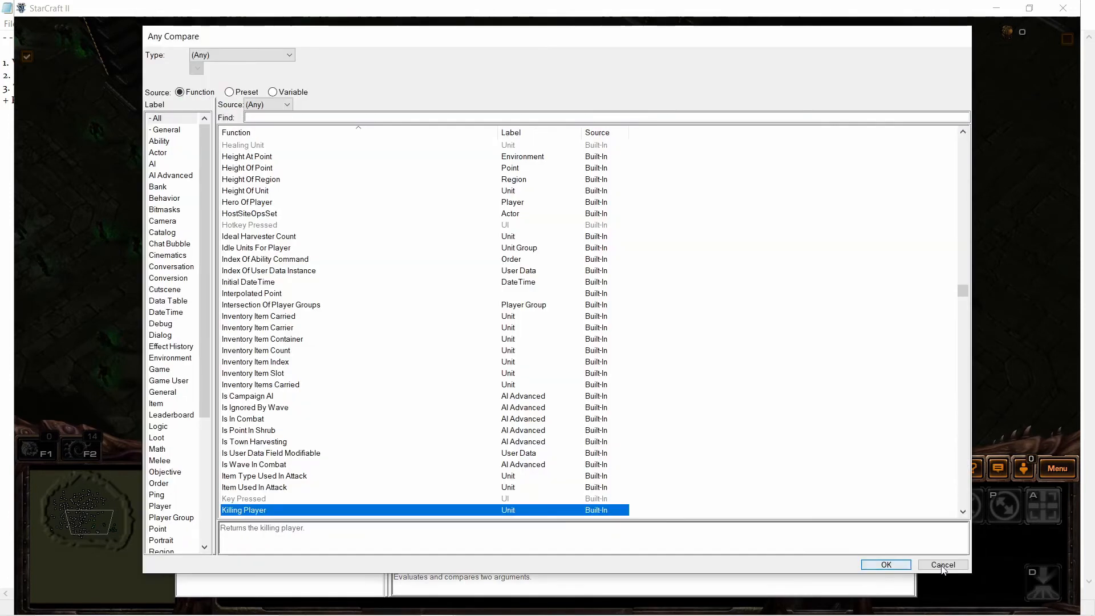
click(886, 566)
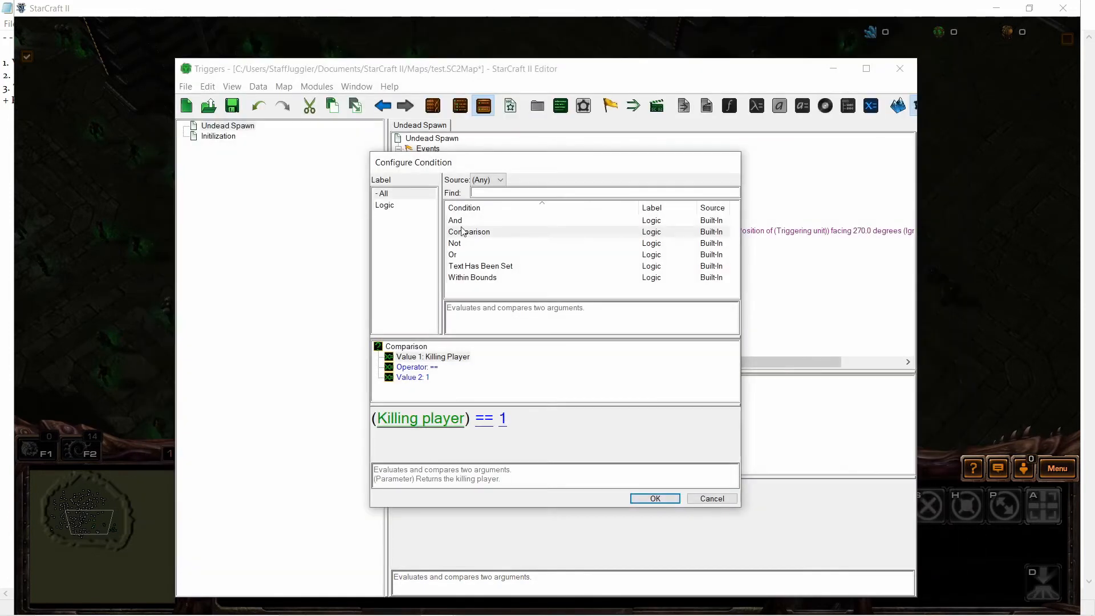
click(466, 255)
click(650, 498)
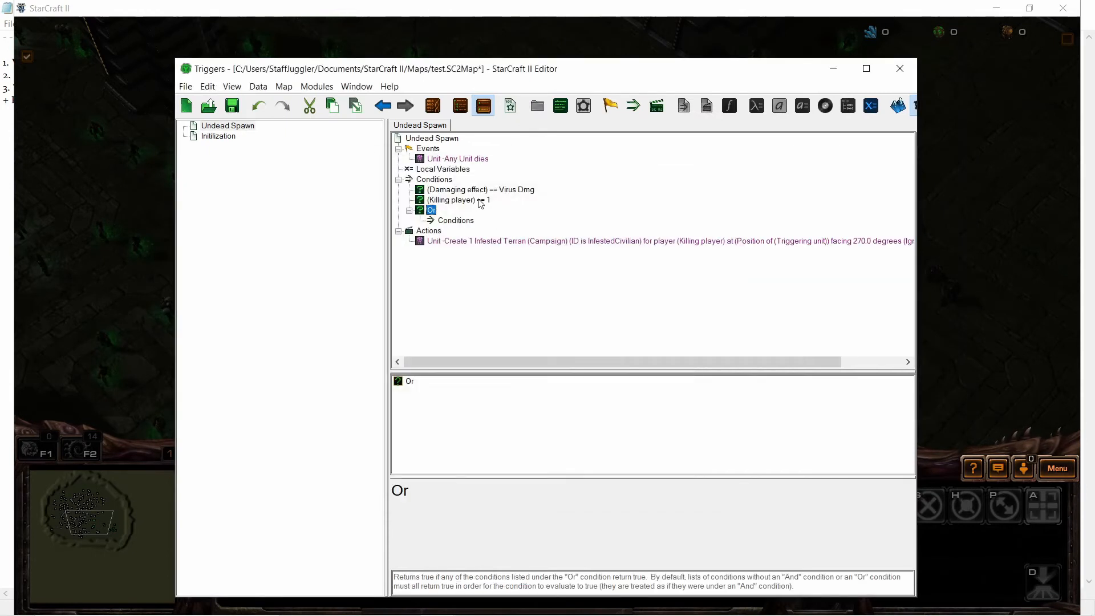
- Nest the Virus Dmg and Killing Player comparisons inside the Or condition
click(480, 198)
drag(467, 224, 466, 223)
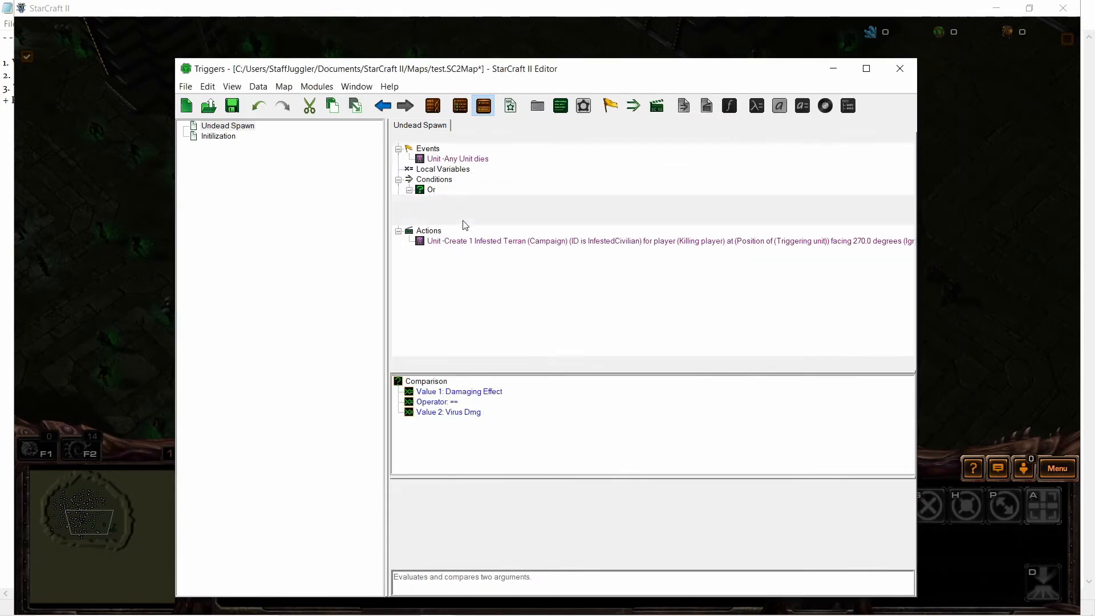
click(465, 201)
click(493, 210)
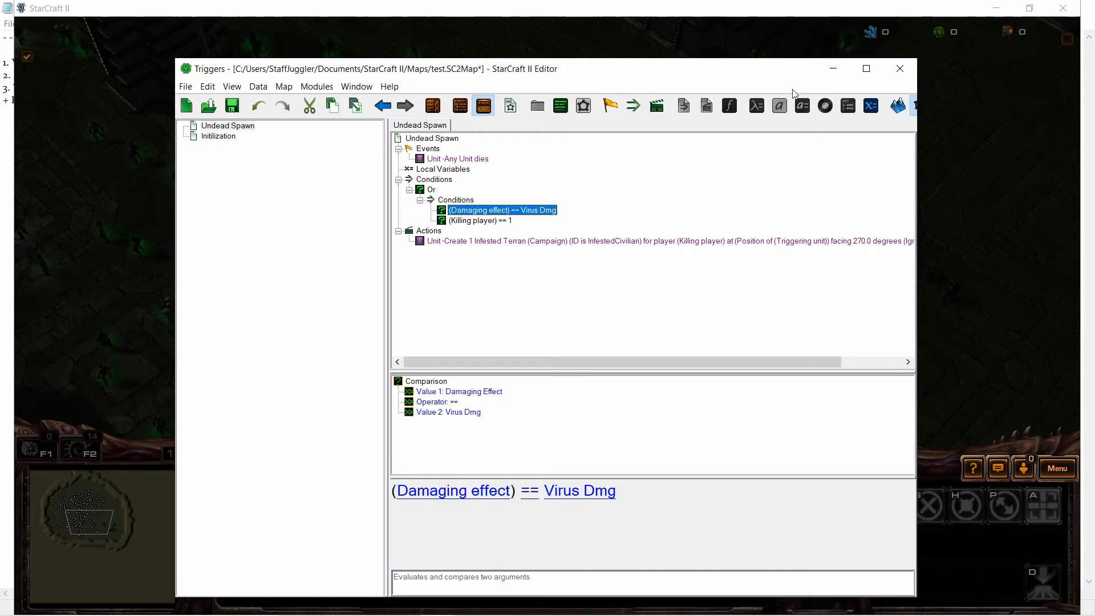
- Switch back to StarCraft II, resume the game, and order the selected Infested Terrans to attack into the infected crowd
click(825, 74)
click(547, 368)
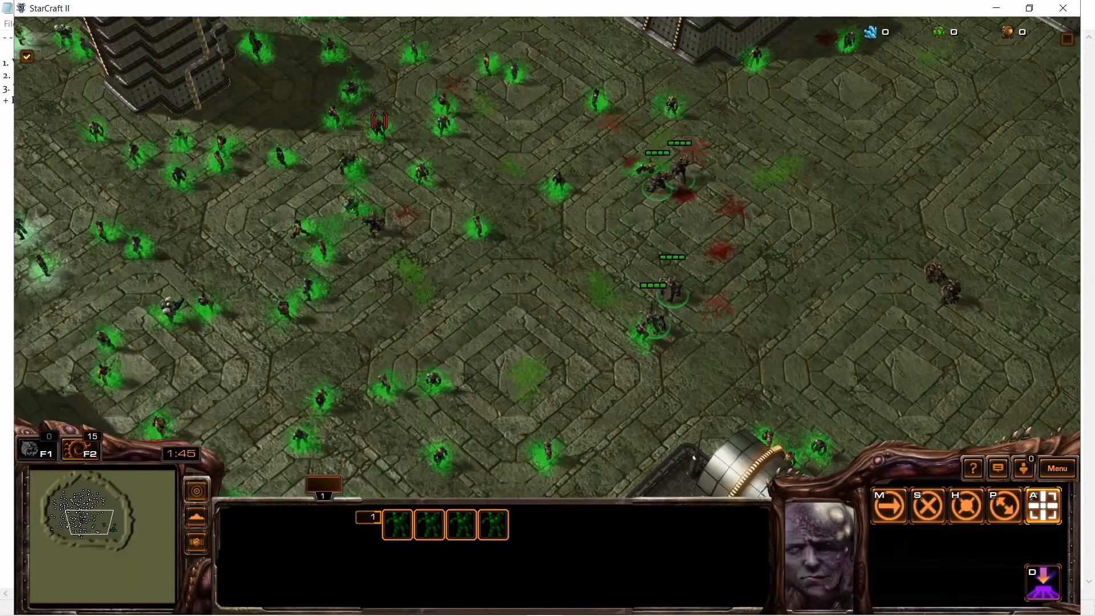
key(a)
click(696, 255)
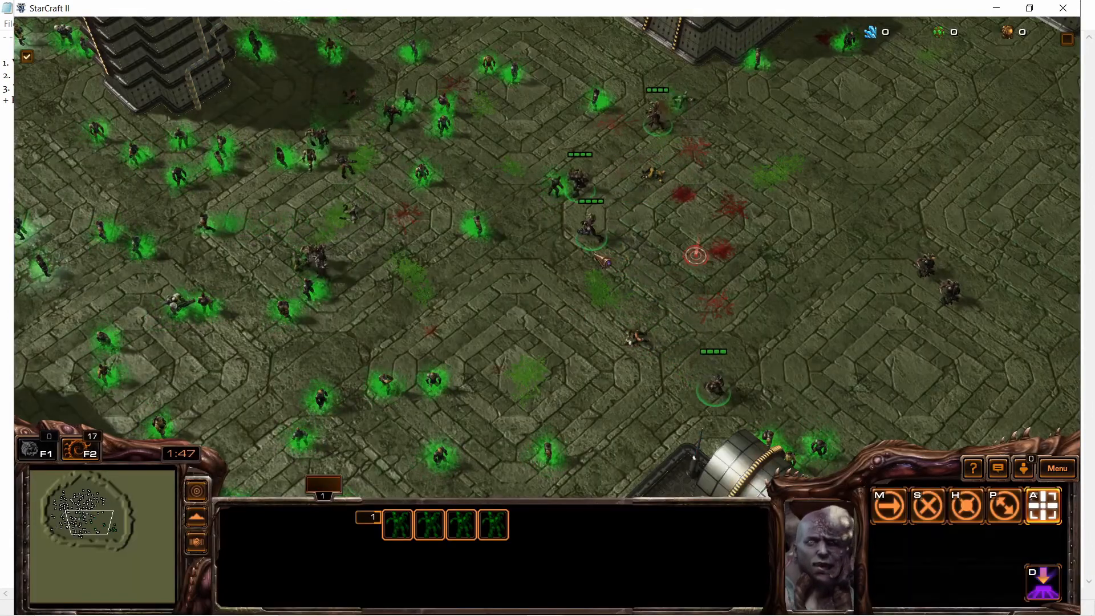
key(a)
click(429, 303)
key(a)
click(402, 261)
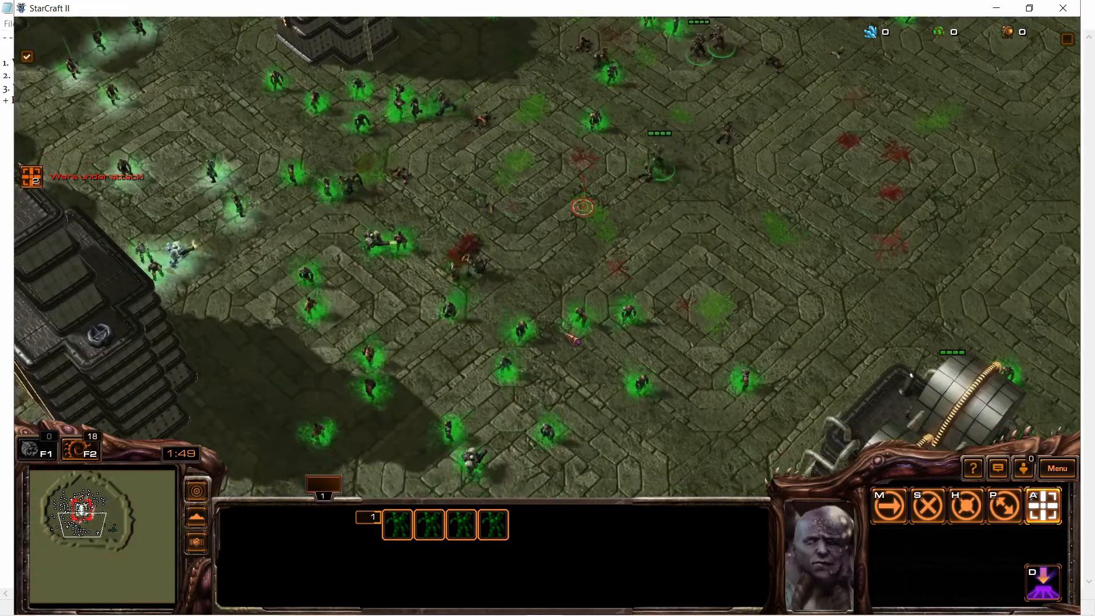
key(a)
click(373, 240)
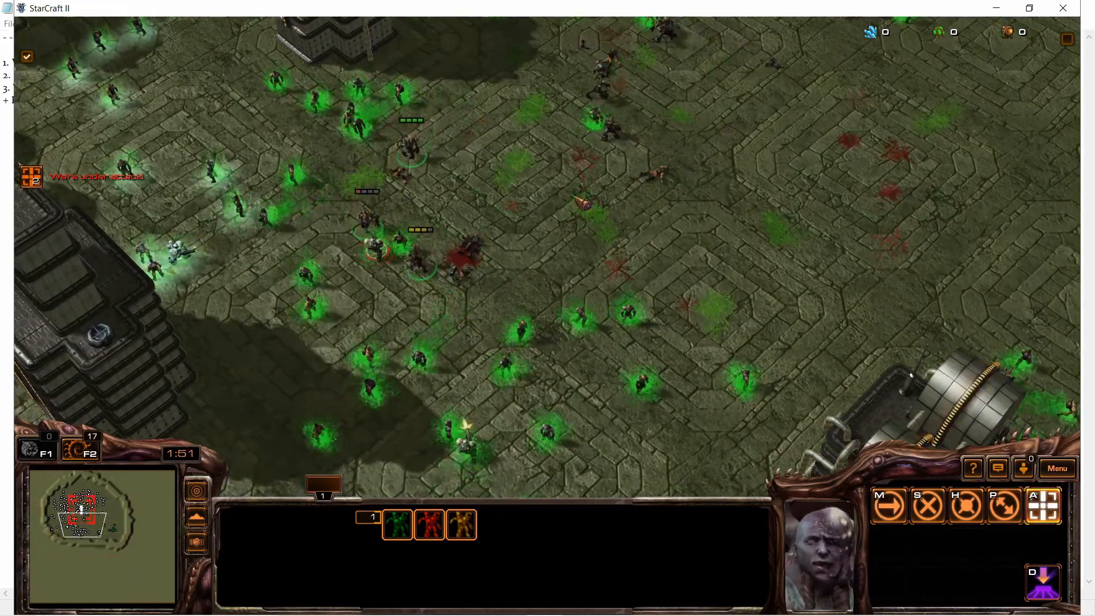
- Select the Infested Terrans at the edge of the fight and send them toward the armed enemy between the buildings
drag(754, 364, 575, 177)
key(Up)
right_click(596, 173)
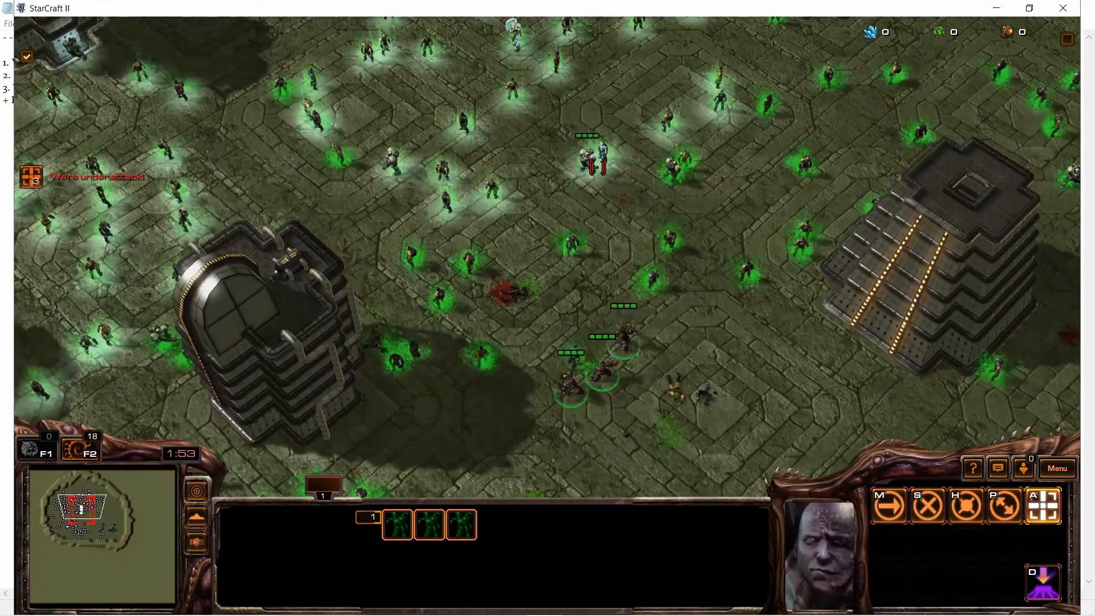
key(Down)
key(Down)
- Order a single Infested Terran to attack the armed enemy among the southern civilians
click(469, 194)
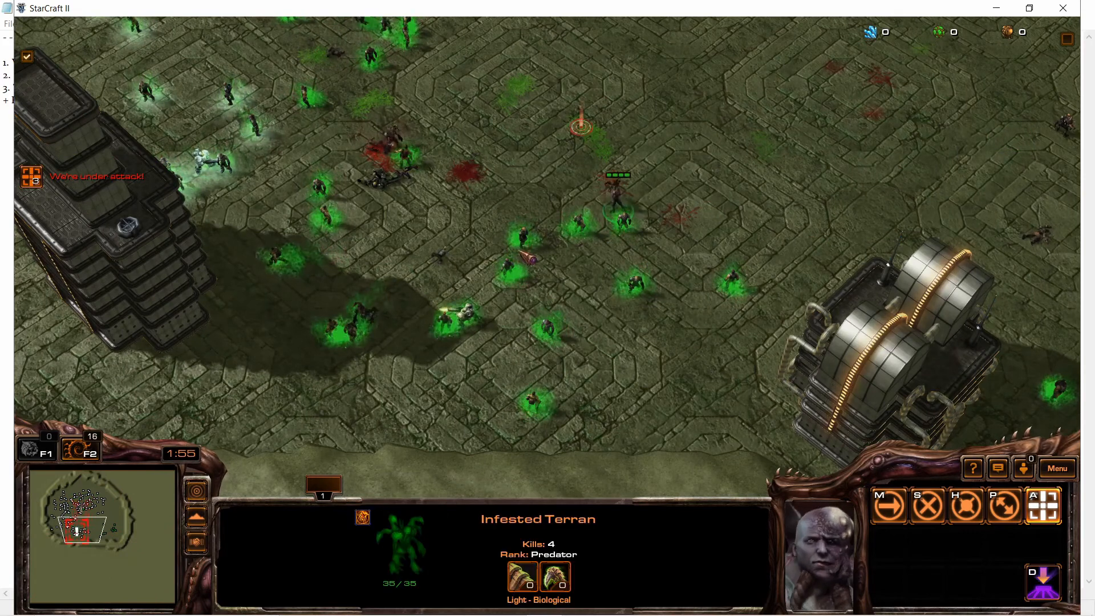
key(a)
key(Right)
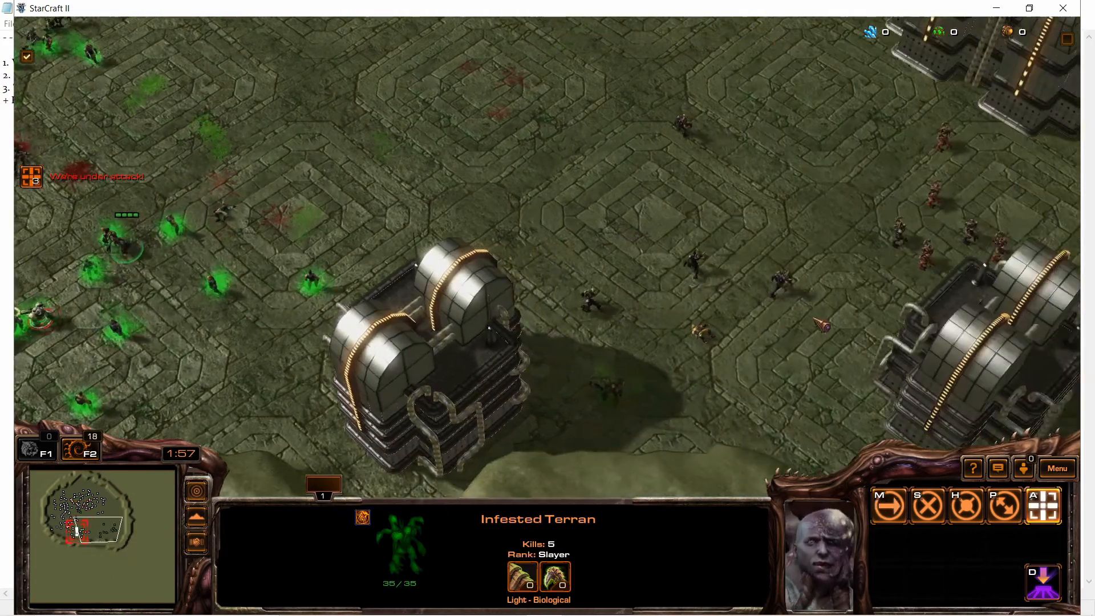
- Gather the Infested Terrans on the open eastern ground and send them to attack the crowd in the west
drag(936, 374, 384, 82)
right_click(365, 98)
key(Left)
right_click(419, 145)
key(Up)
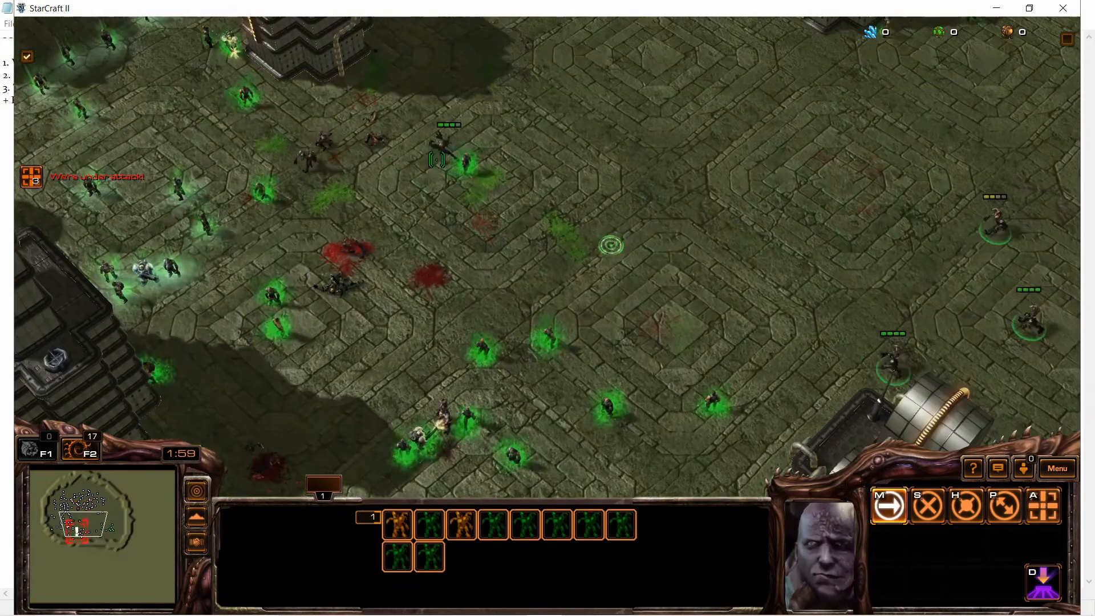
key(a)
click(185, 147)
key(Down)
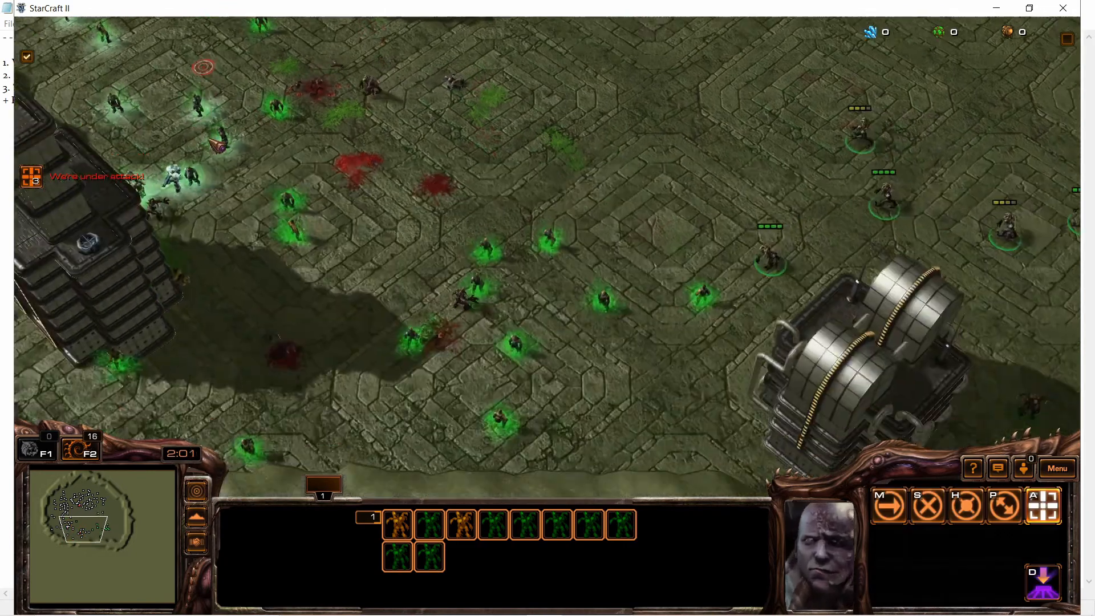
- Inspect one of the infected civilians on the open ground beside the fight
key(Up)
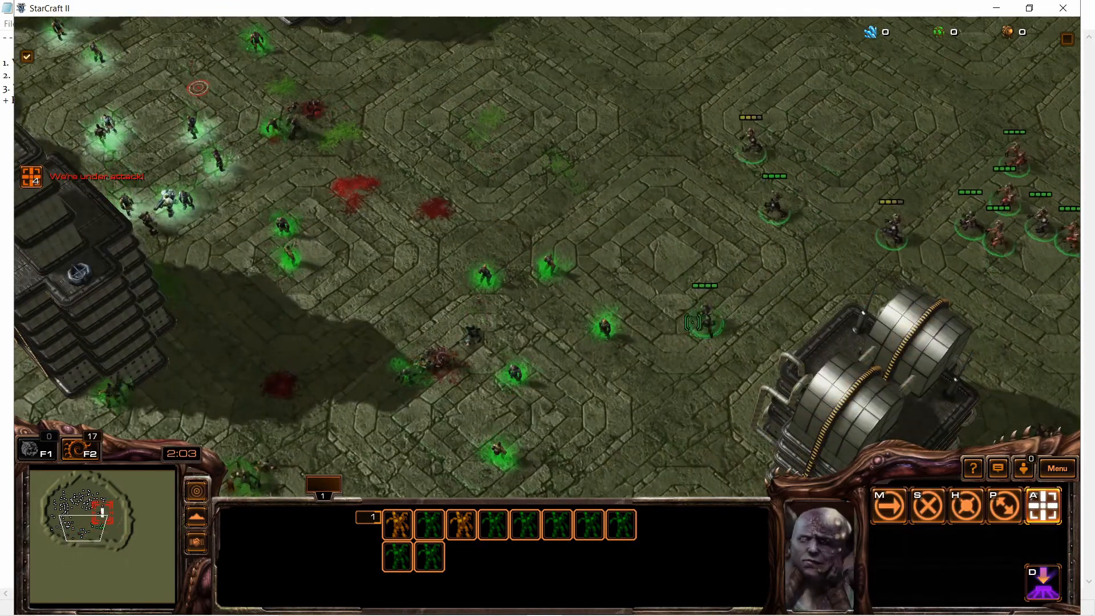
click(603, 326)
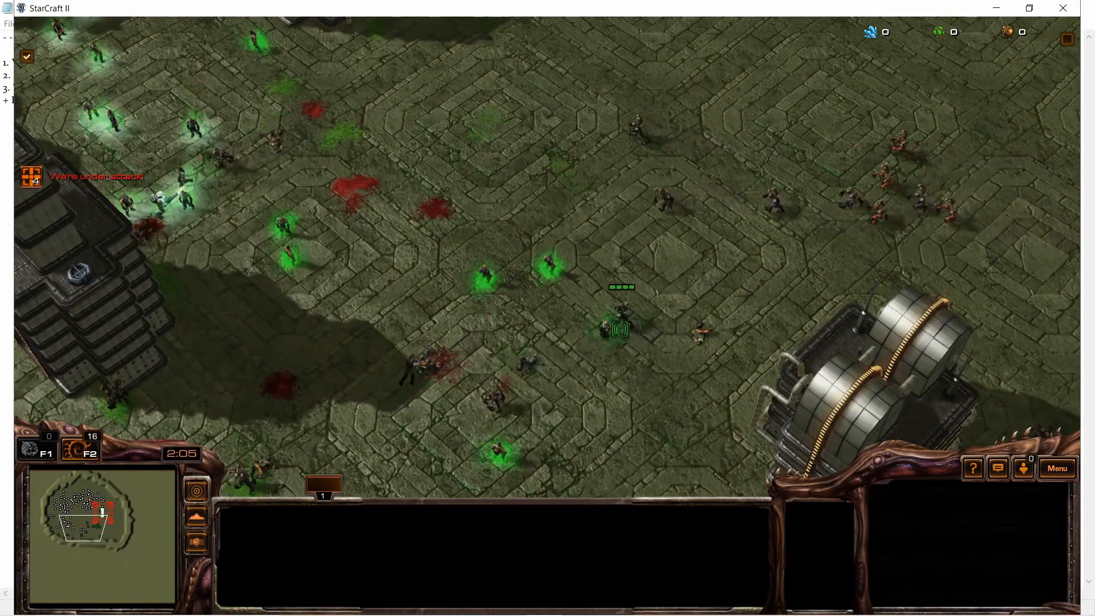
middle_drag(575, 271, 707, 244)
click(620, 245)
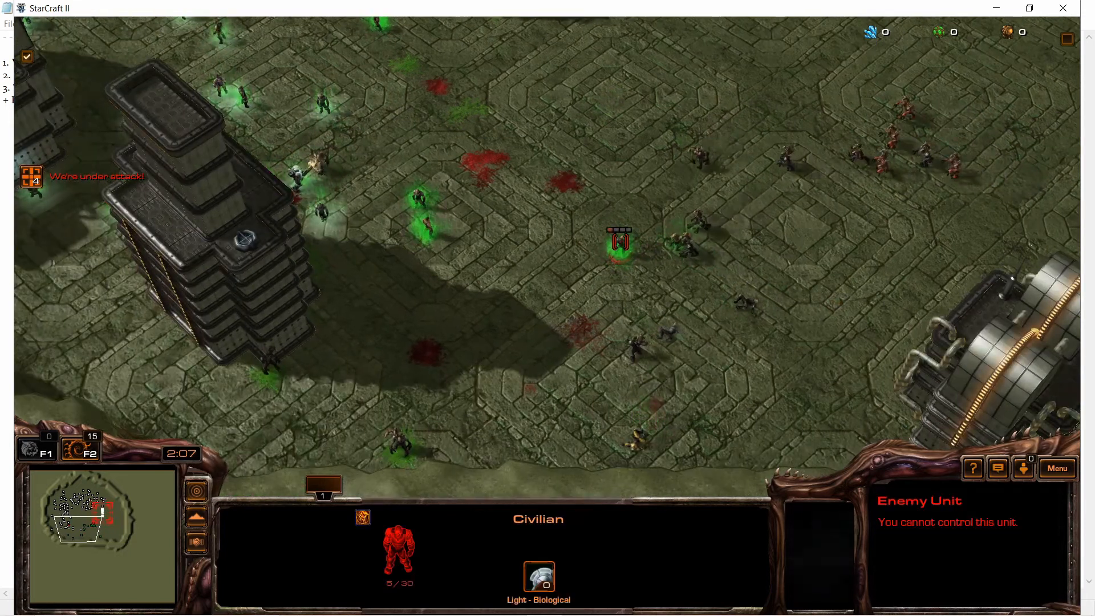
- Recall Infested Terran control group 1 and move it toward the western crowd
key(1)
right_click(450, 61)
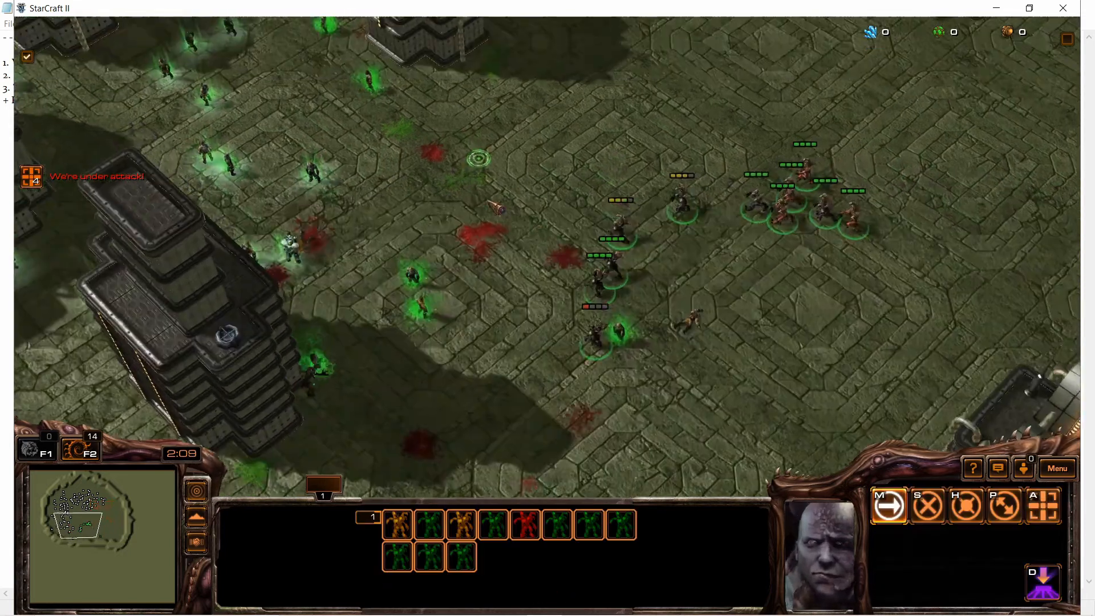
right_click(459, 195)
key(Up)
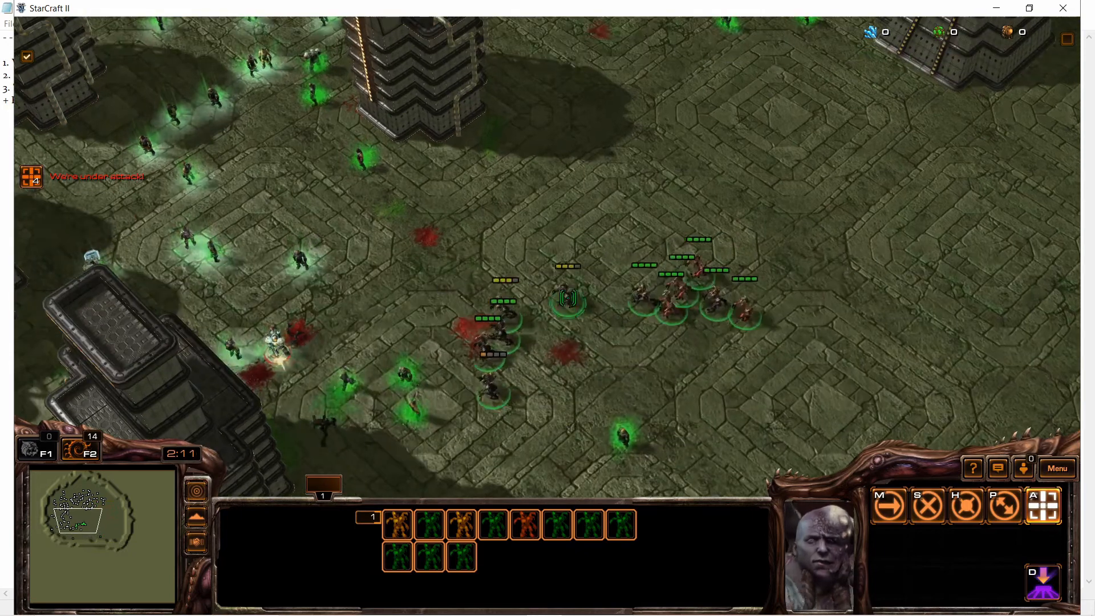
- Select the three leading Infested Terrans and send them against the armed enemy beside the northern tower
drag(441, 283, 438, 282)
right_click(272, 198)
key(Up)
key(Left)
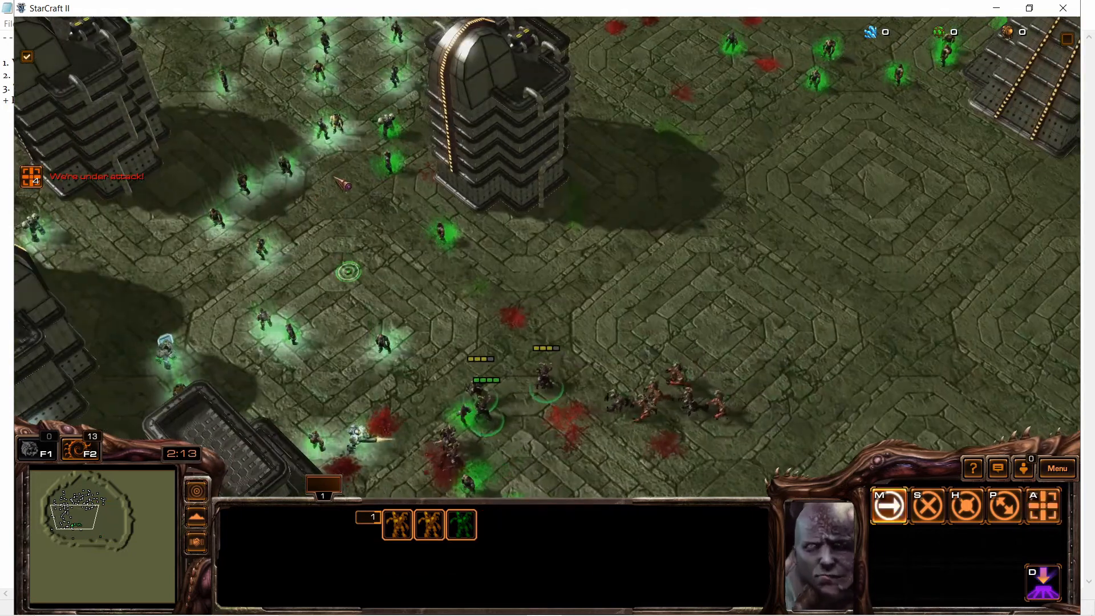
right_click(390, 124)
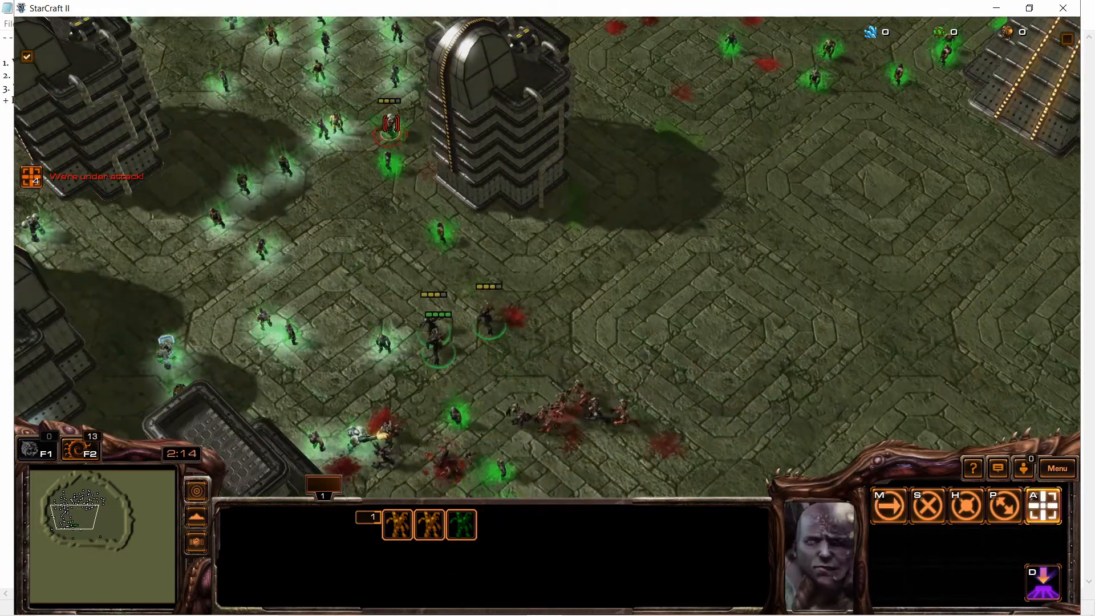
- Inspect the enemy Medic between the buildings and send the three Infested Terrans to attack it
key(Left)
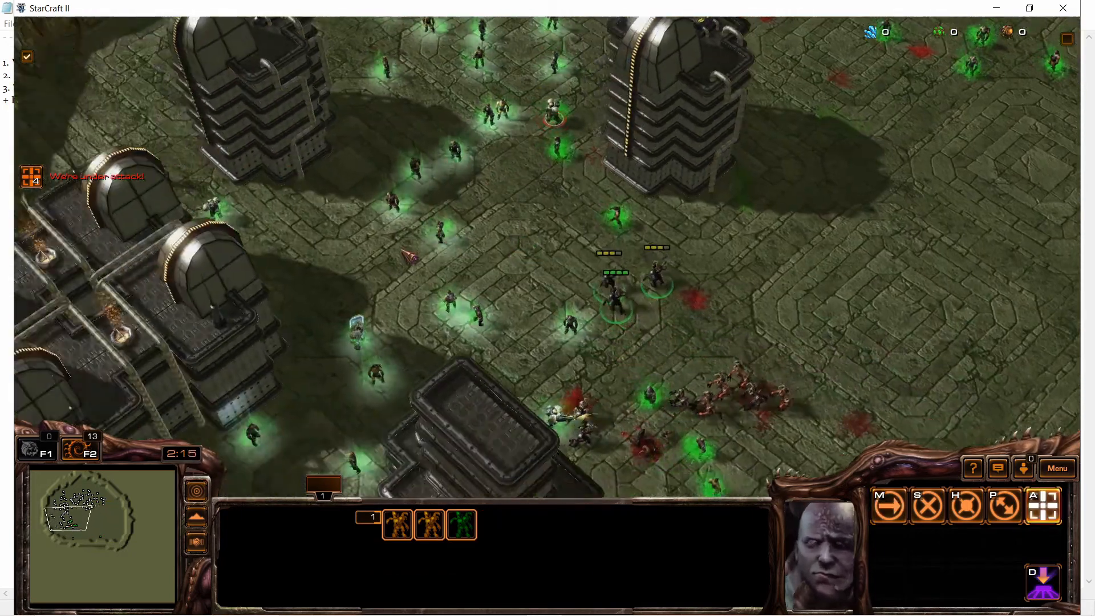
key(Down)
right_click(399, 250)
right_click(429, 254)
scroll(422, 256, up, 5)
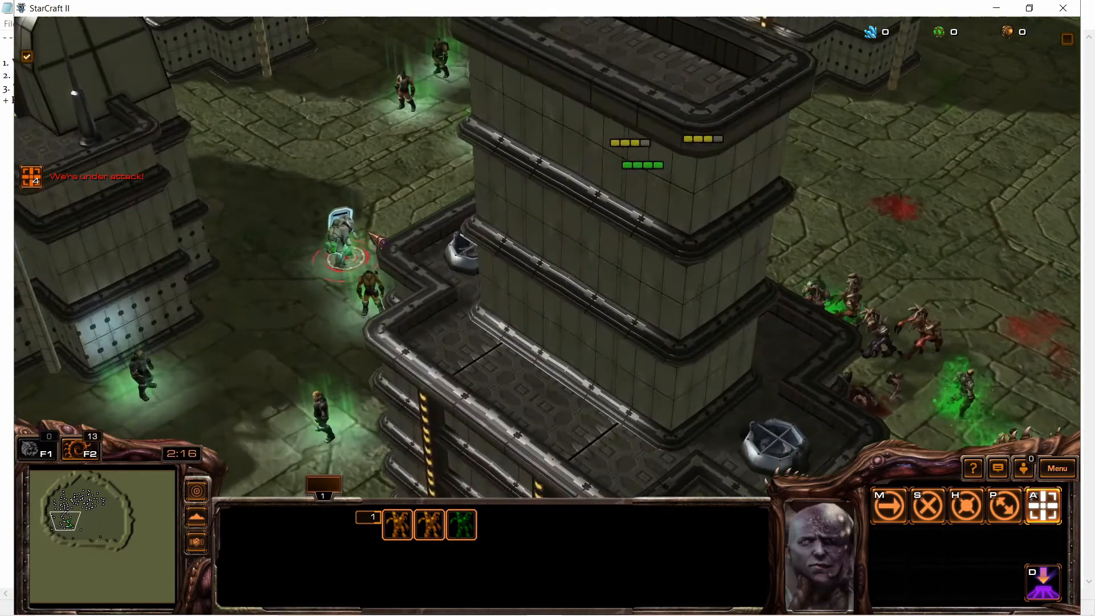
click(344, 239)
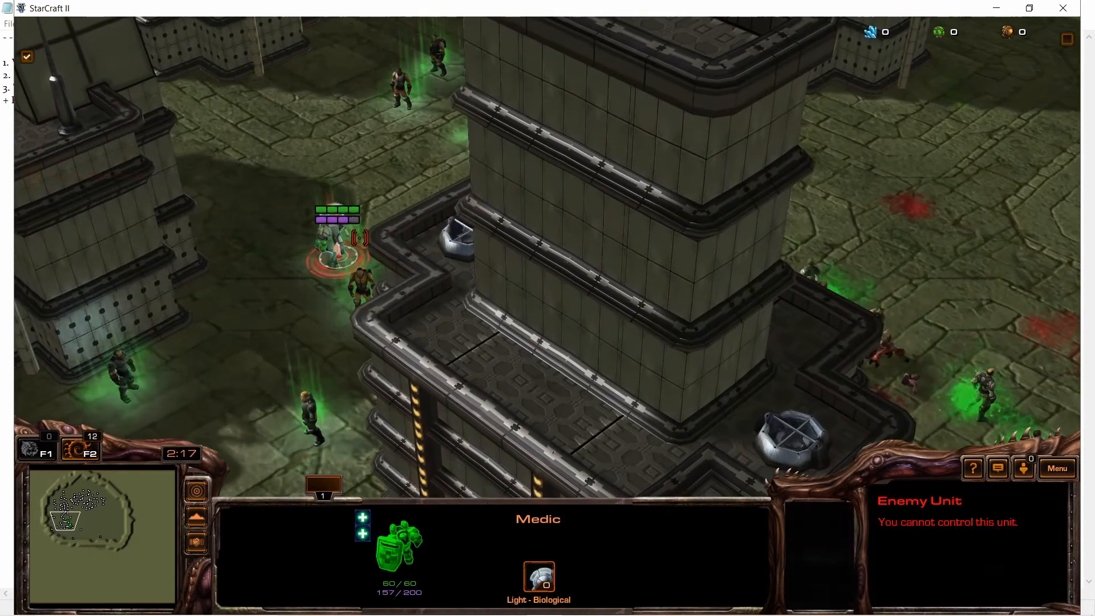
key(Left)
key(1)
right_click(598, 234)
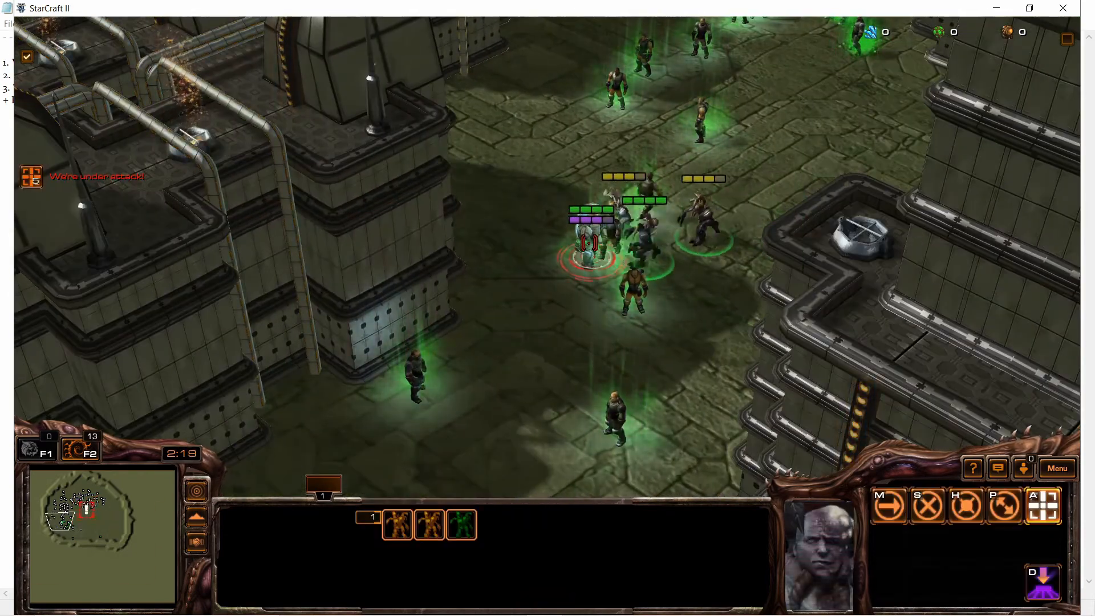
scroll(589, 243, down, 5)
key(Right)
key(Up)
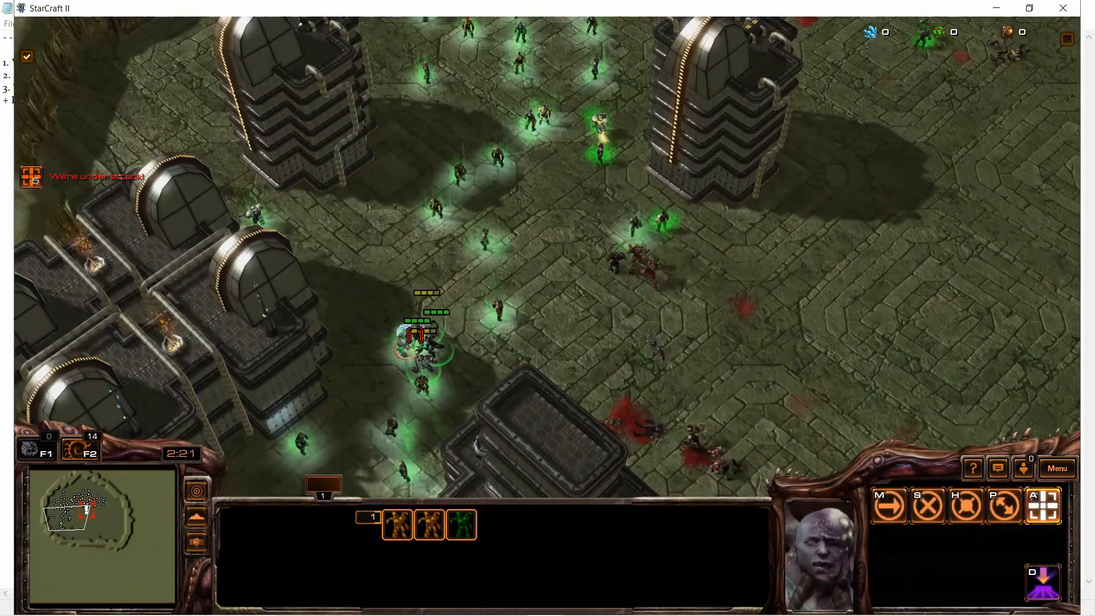
key(Down)
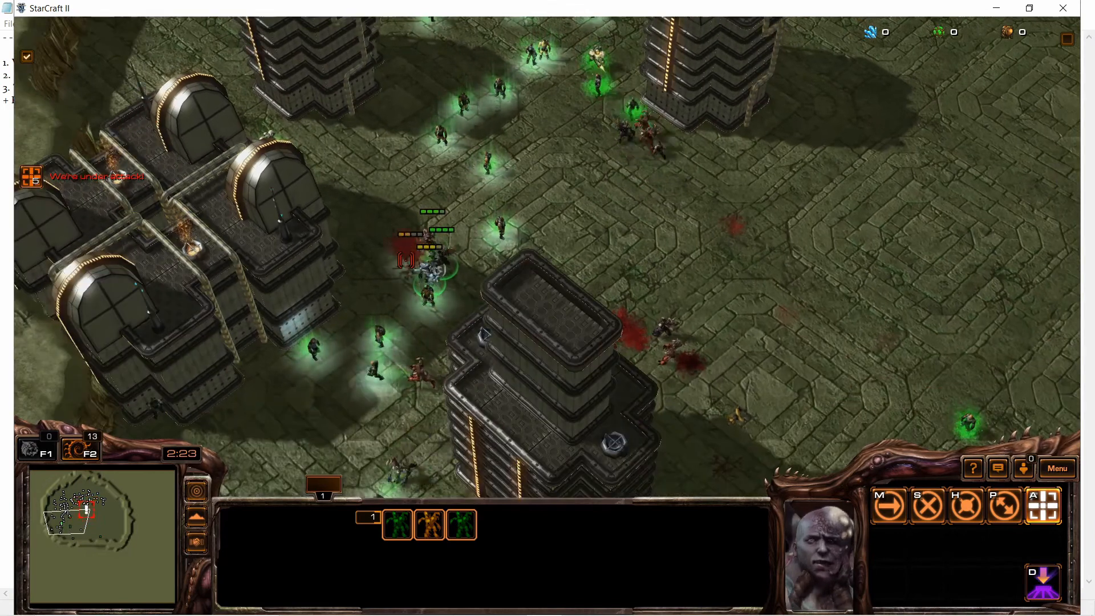
- Move the three Infested Terrans north, then send them against the armed enemy beside the western buildings
right_click(539, 198)
key(Up)
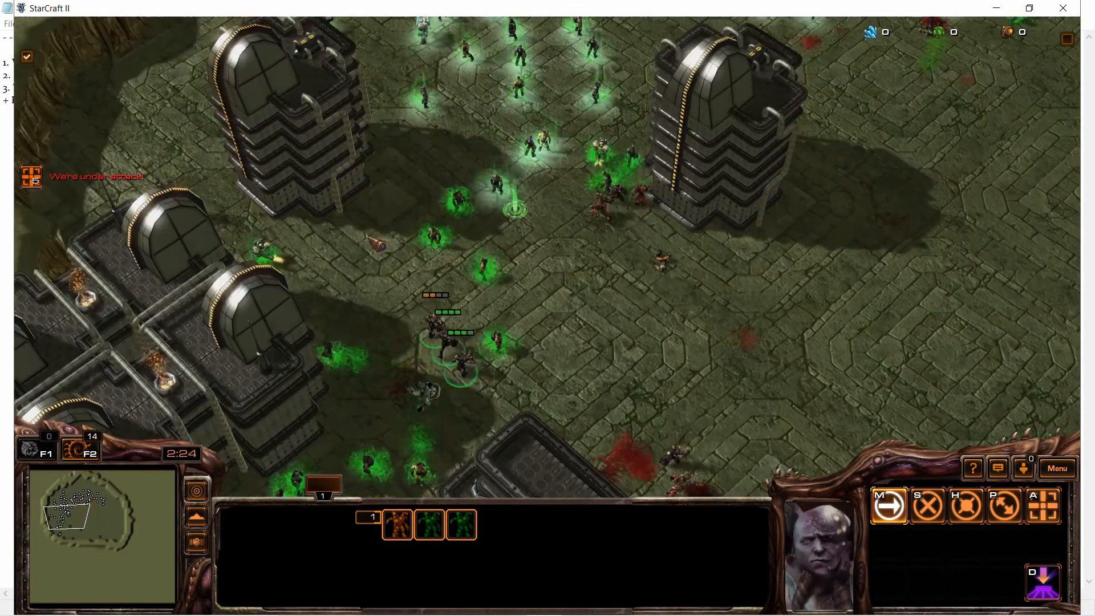
key(Up)
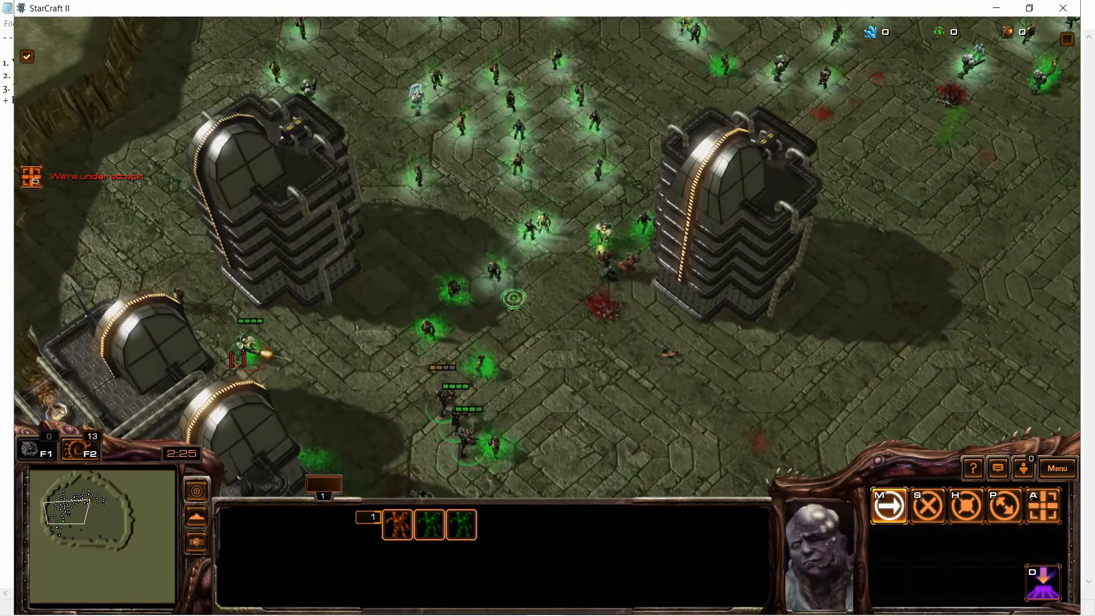
right_click(258, 346)
- Select the four Infested Terrans around the northern towers and burrow them
drag(661, 183, 139, 568)
key(Down)
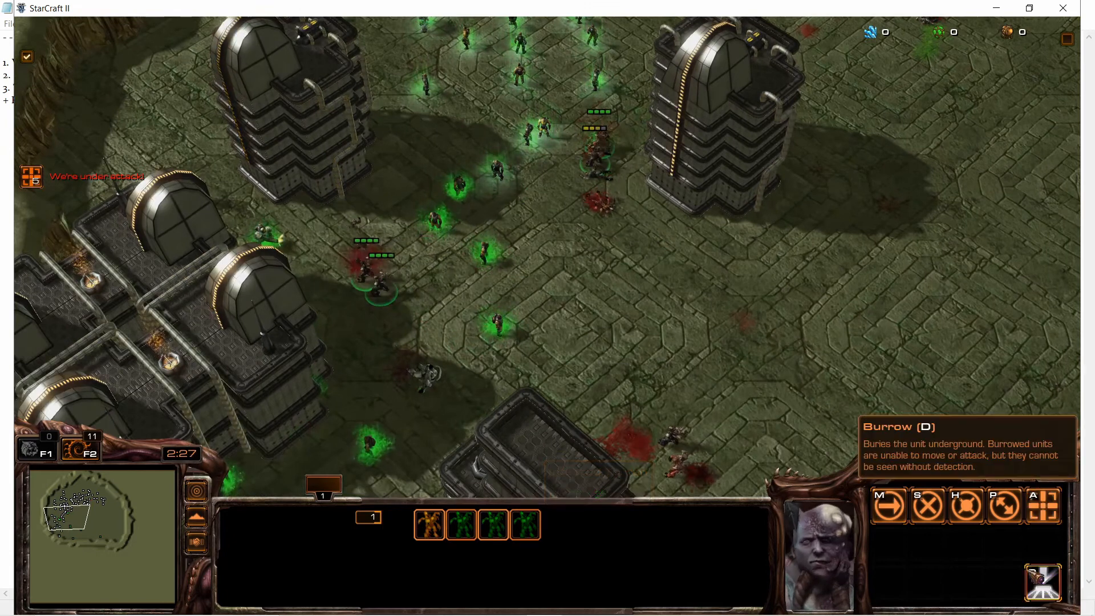
click(1043, 581)
- Survey the infected crowd and the ongoing fights across the northern and eastern parts of the map
key(Up)
key(Right)
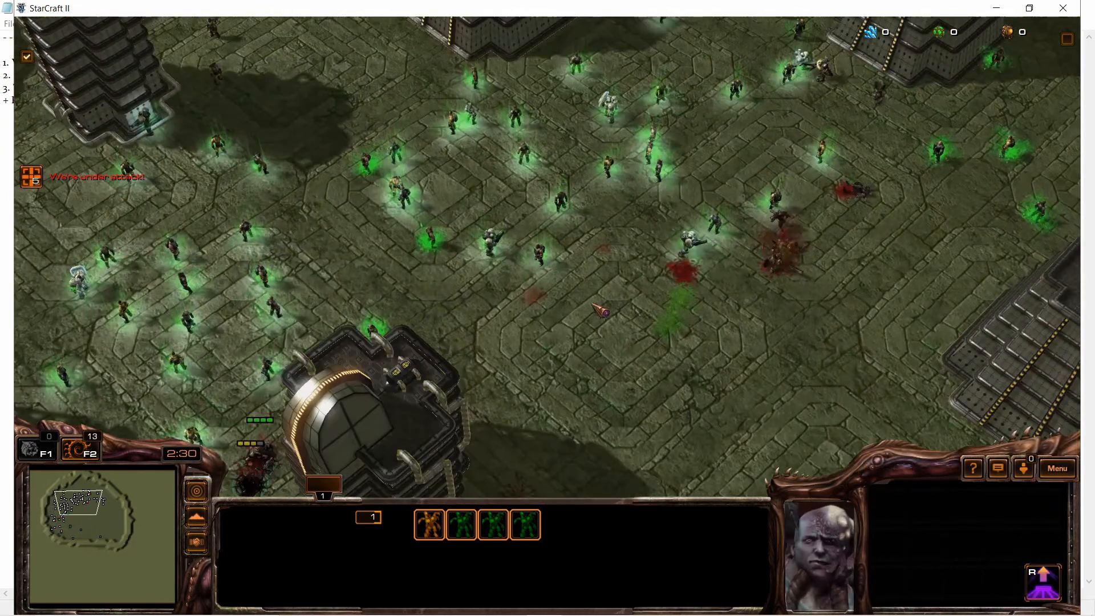
key(Up)
key(Right)
key(Down)
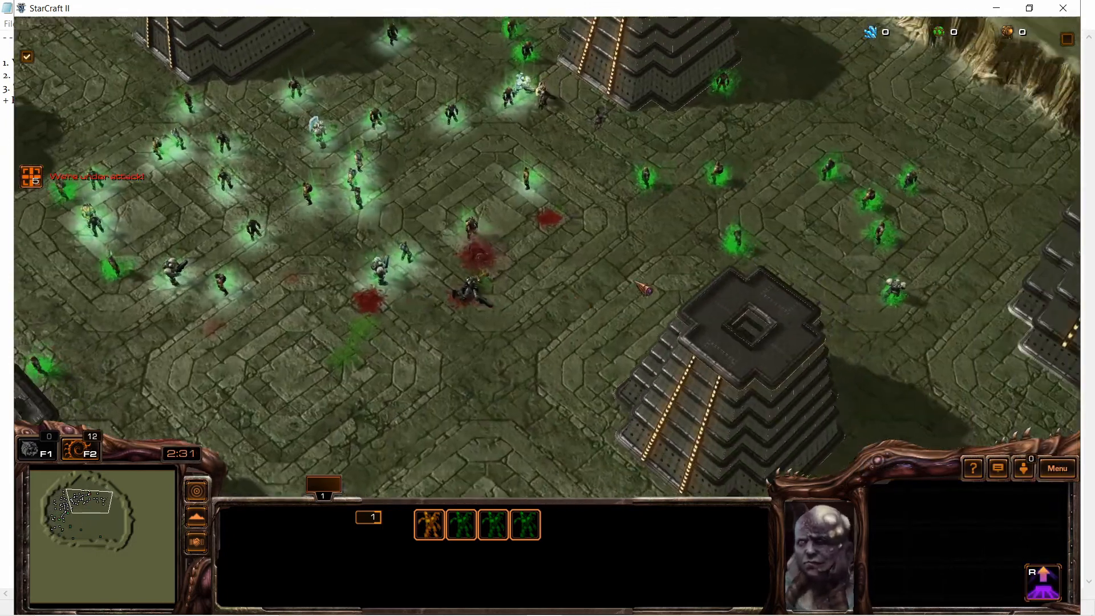
key(Left)
key(Up)
key(Down)
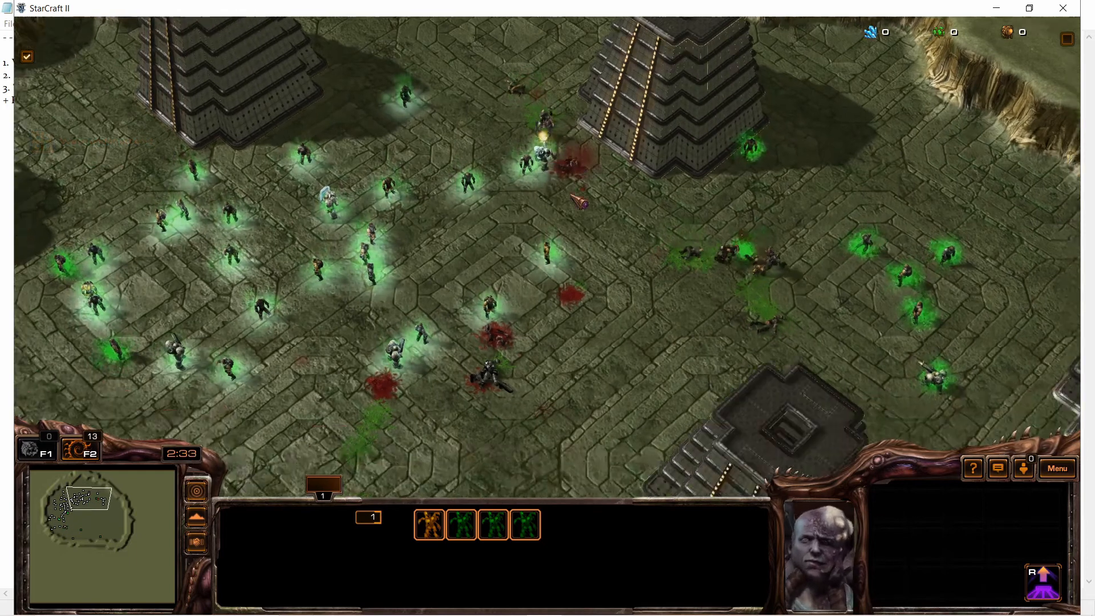
key(Right)
key(Down)
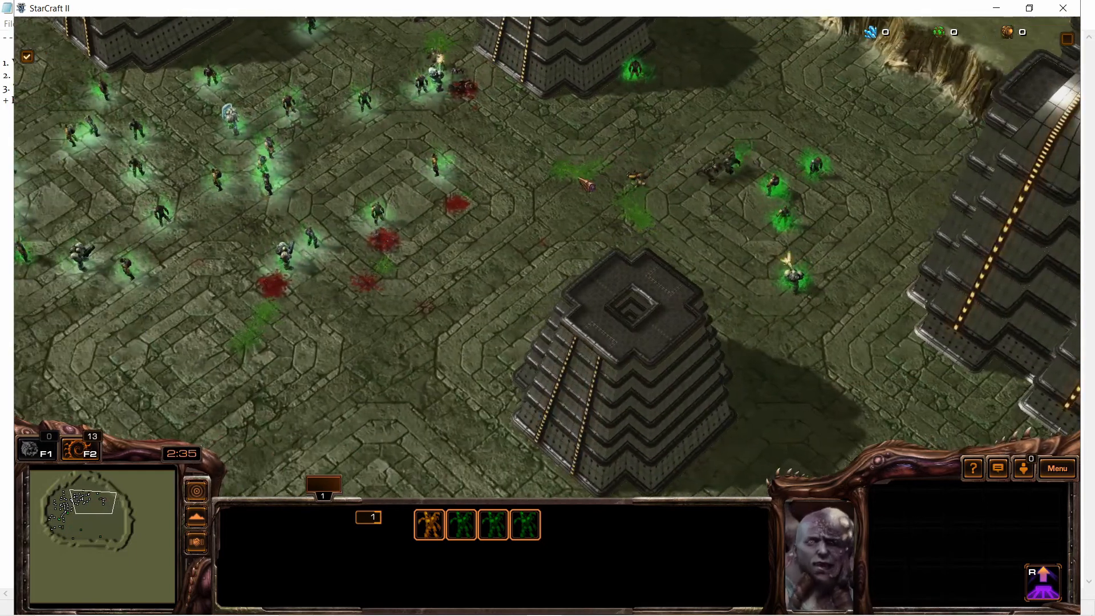
key(Left)
- Leave the running game test and switch to the tut notes in Notepad
click(1077, 8)
key(Escape)
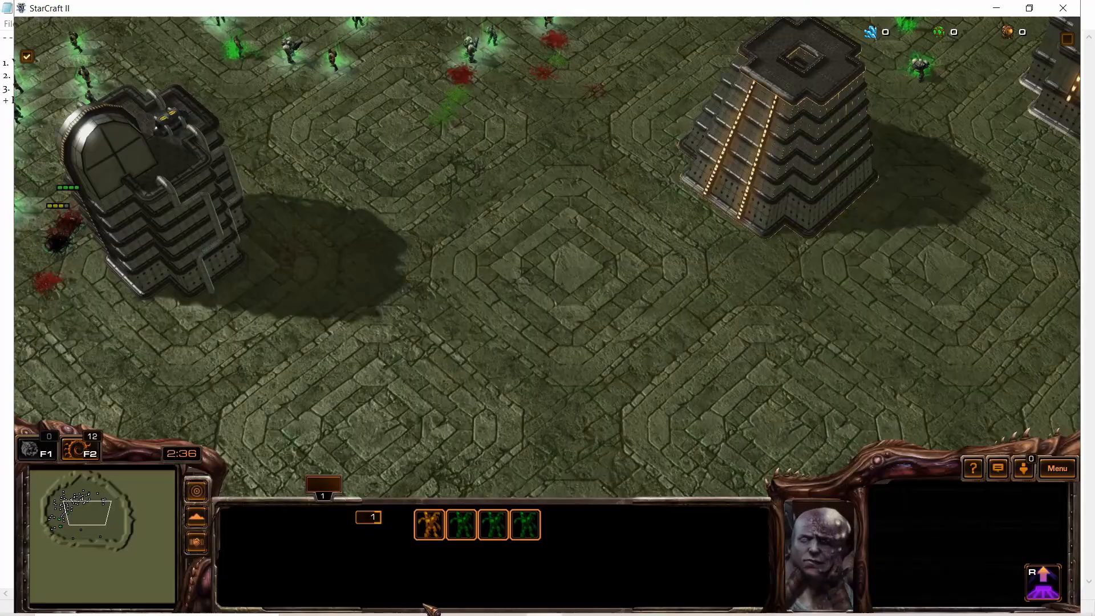
mouse_move(418, 603)
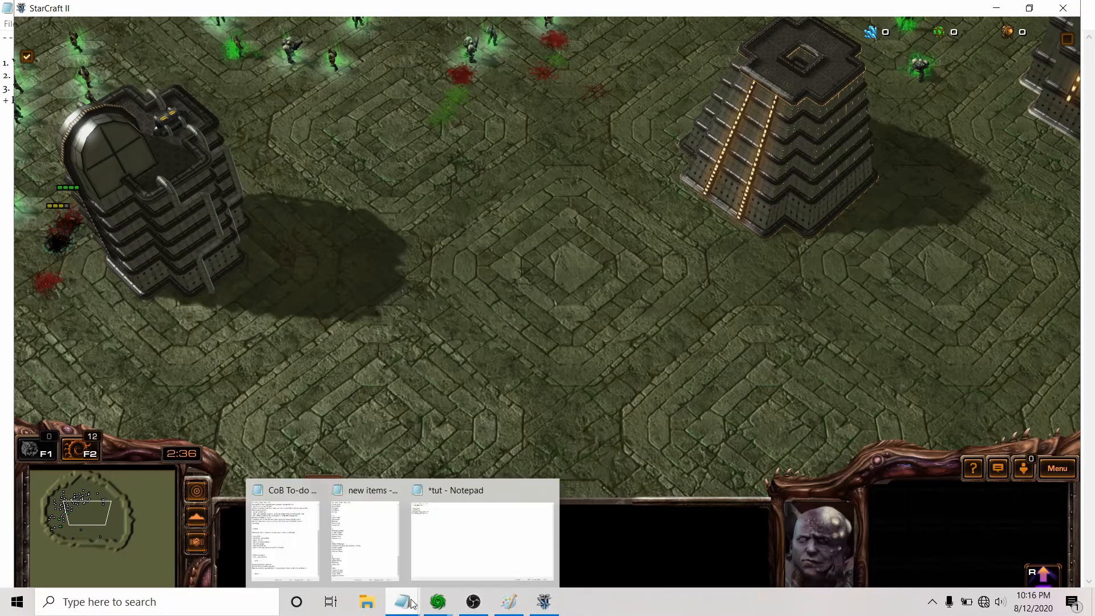
click(462, 528)
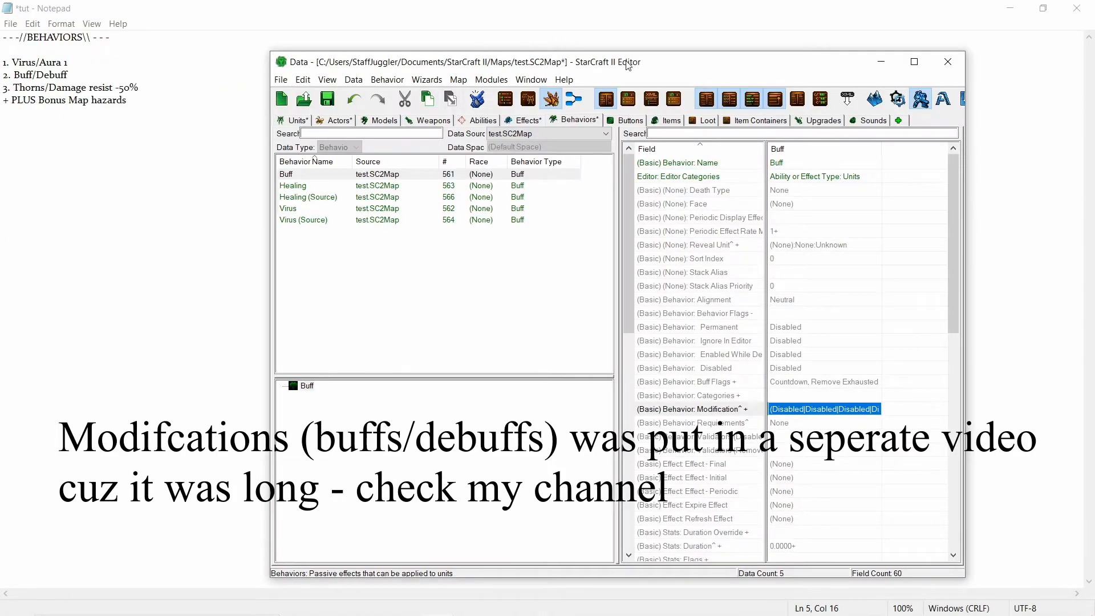
- In the StarCraft II Editor's data window, open the Combat: Damage Response values of the Buff behavior
drag(627, 64, 545, 53)
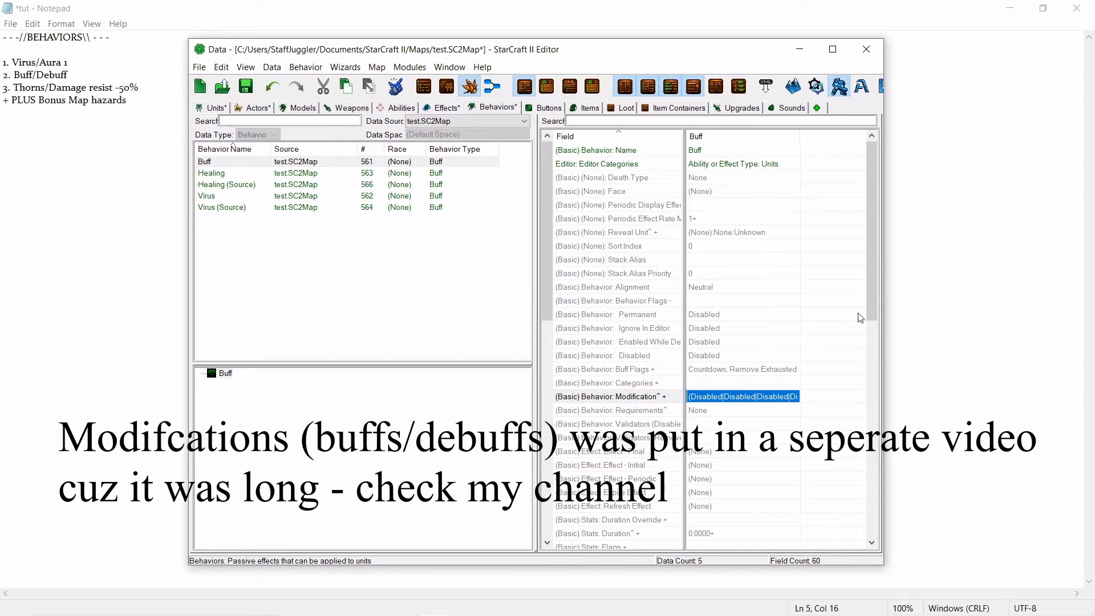
drag(872, 241, 890, 392)
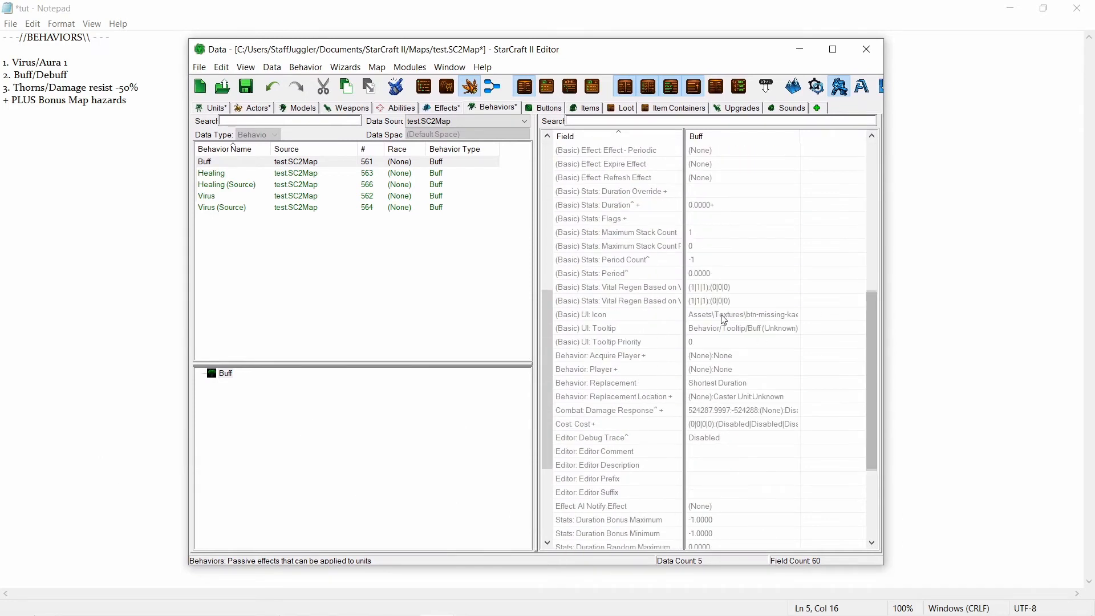
click(684, 411)
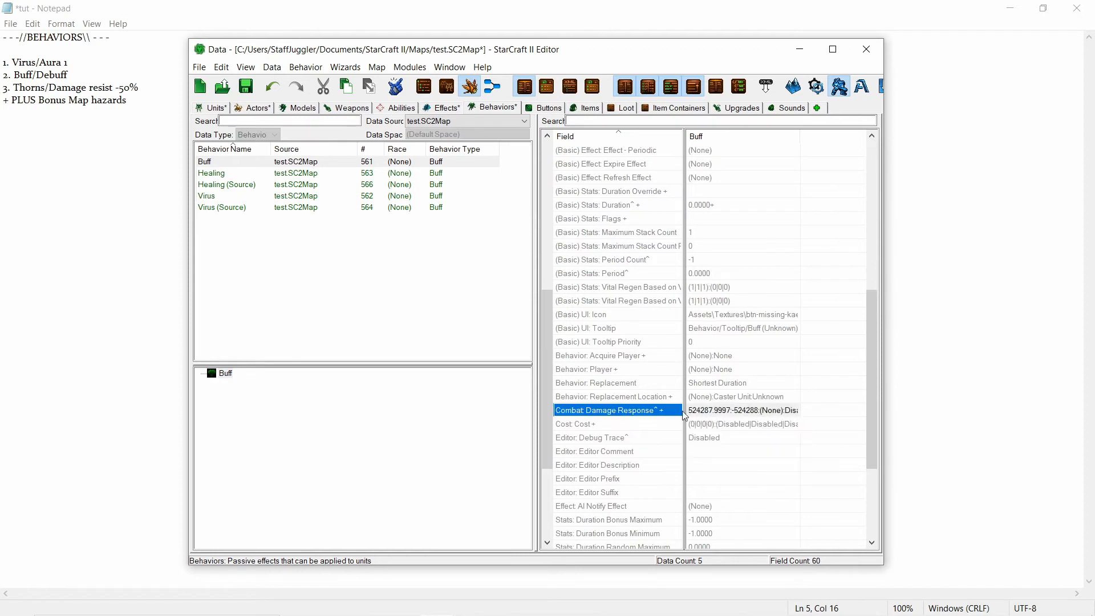
double_click(732, 411)
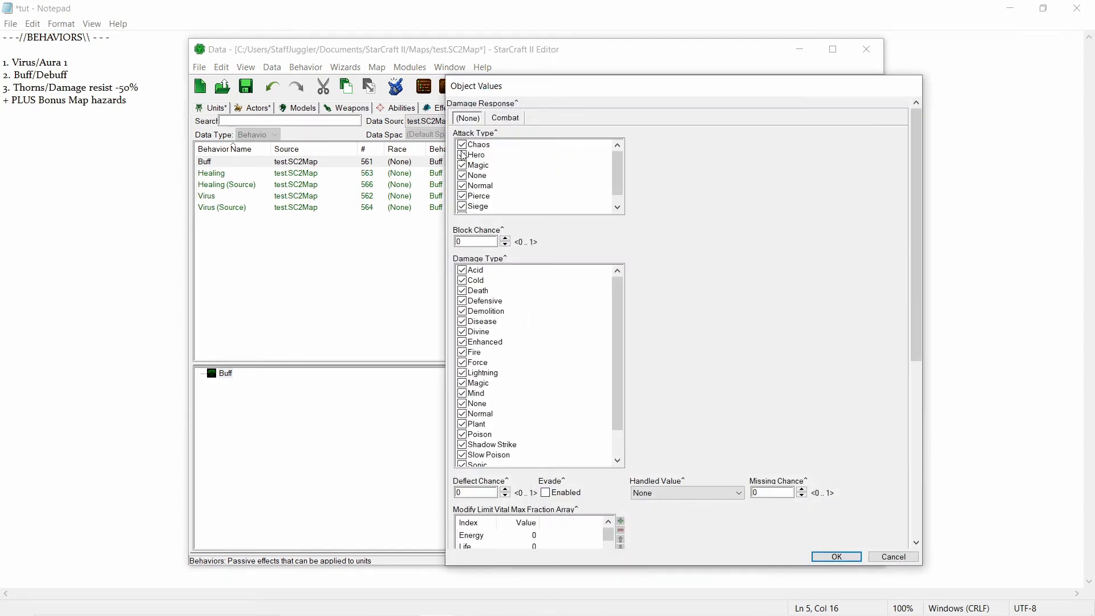
- Try a Chance of 1 in the Combat damage response and clear the entry again
click(507, 119)
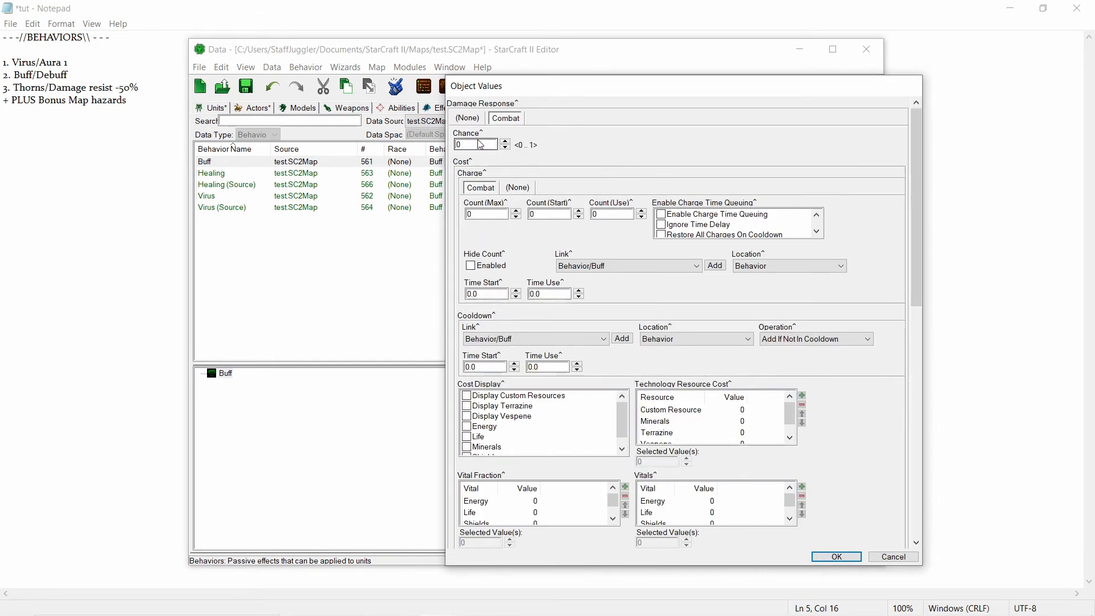
drag(472, 144, 449, 146)
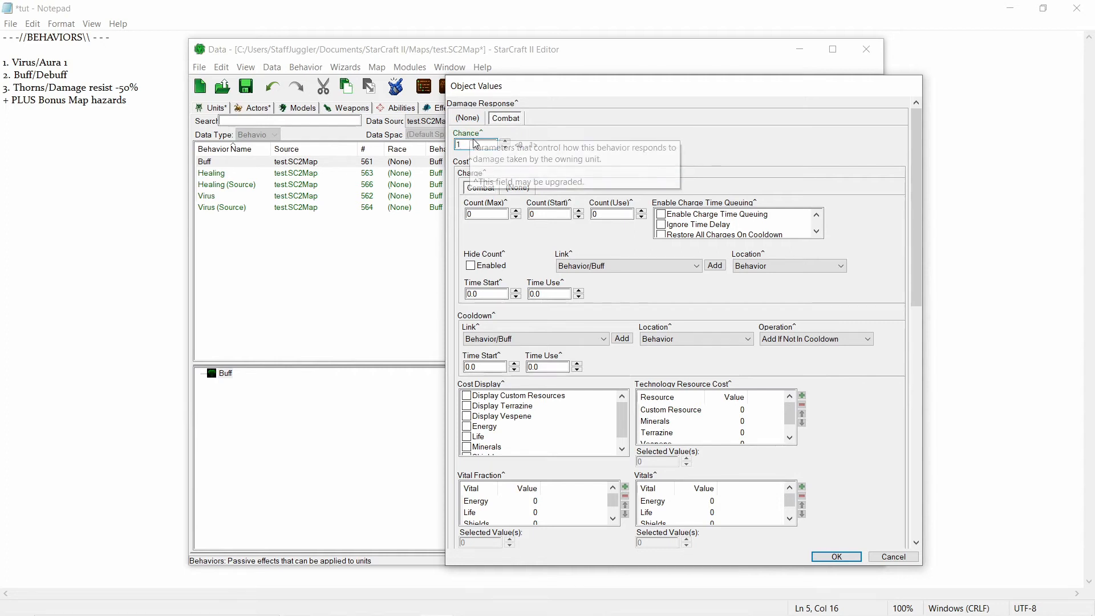
drag(471, 146, 450, 150)
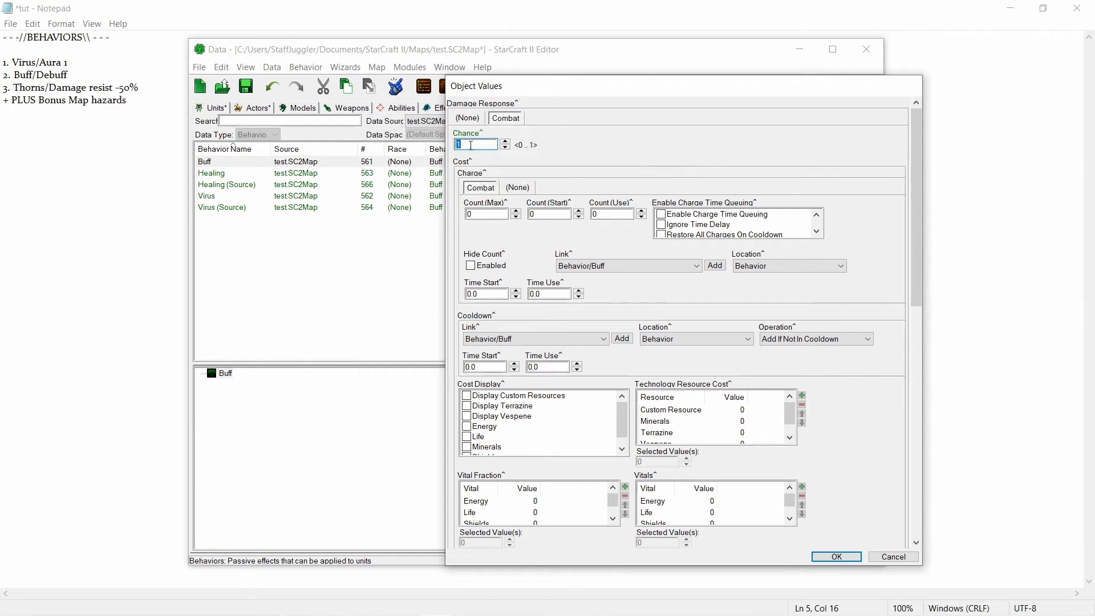
key(BackSpace)
- Check the Defender location of the damage response and set its Modify Fraction to 0
drag(911, 173, 914, 379)
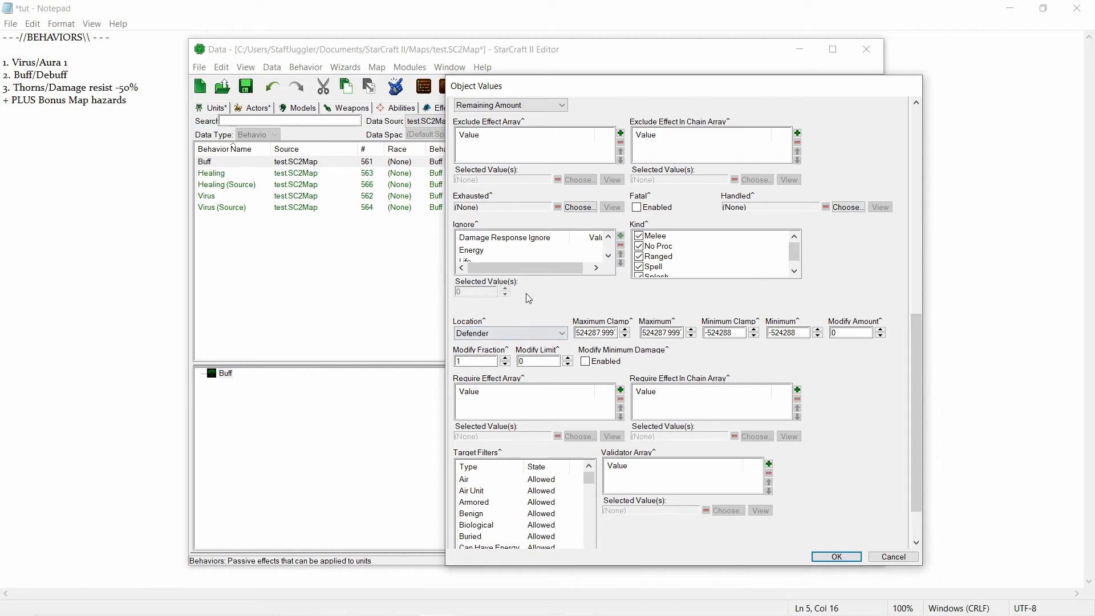
click(499, 333)
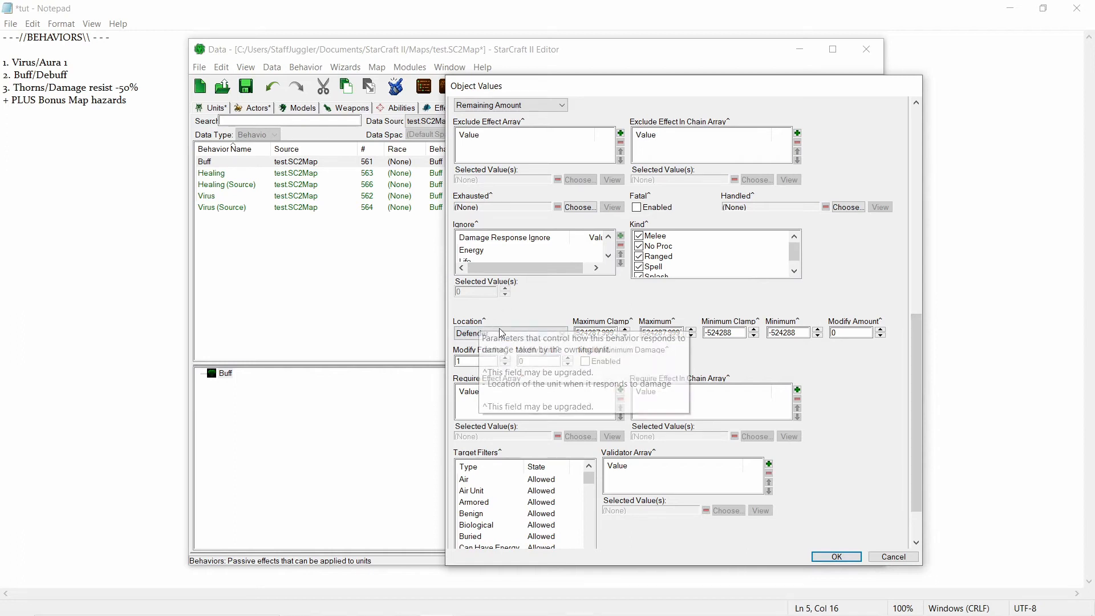
click(509, 342)
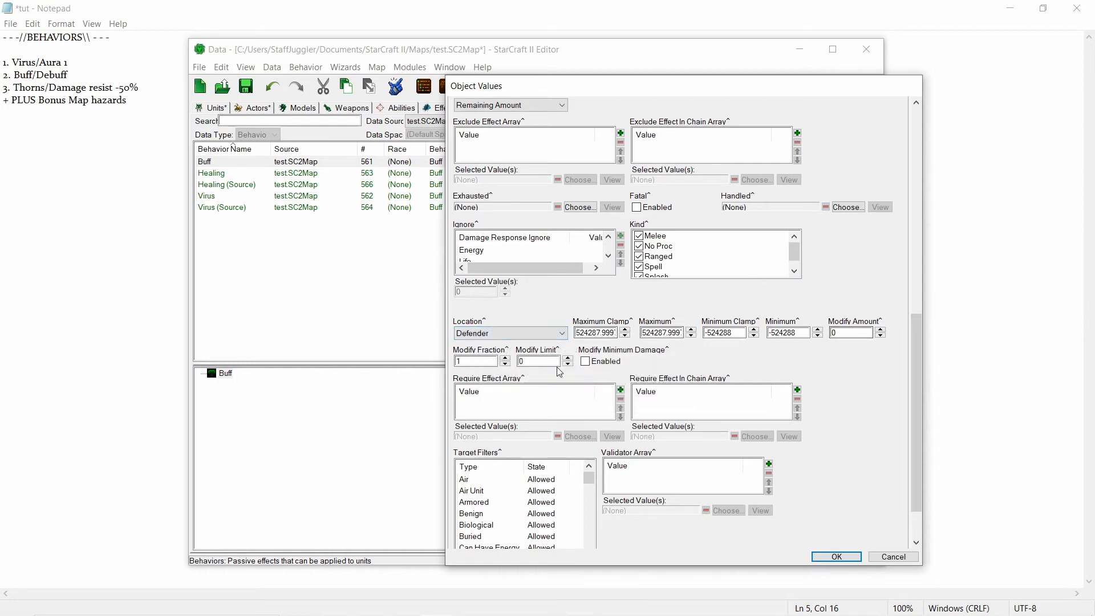
click(482, 362)
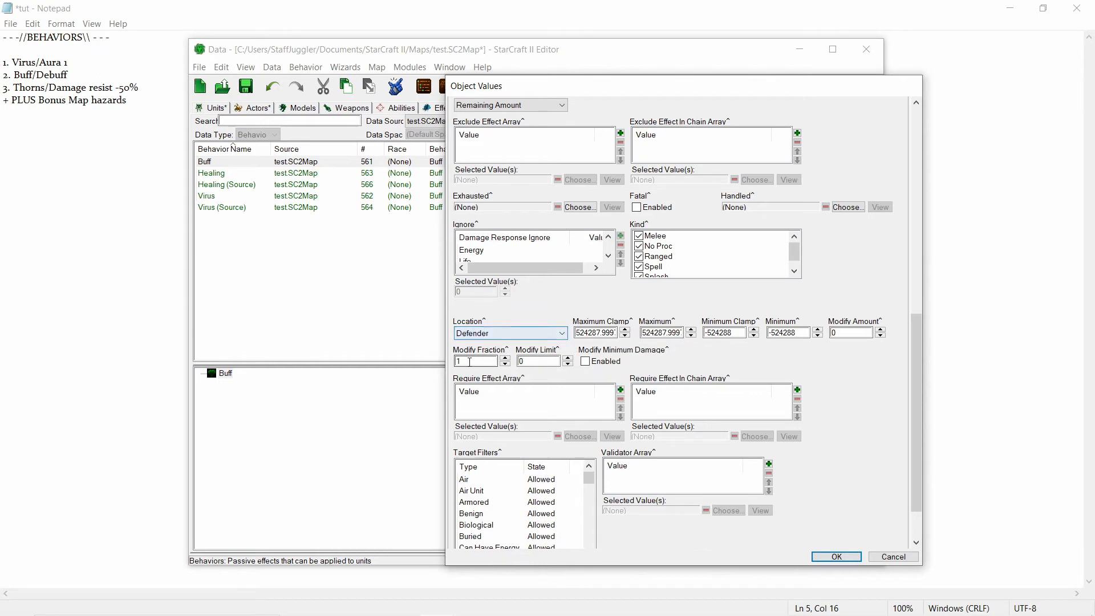
double_click(490, 361)
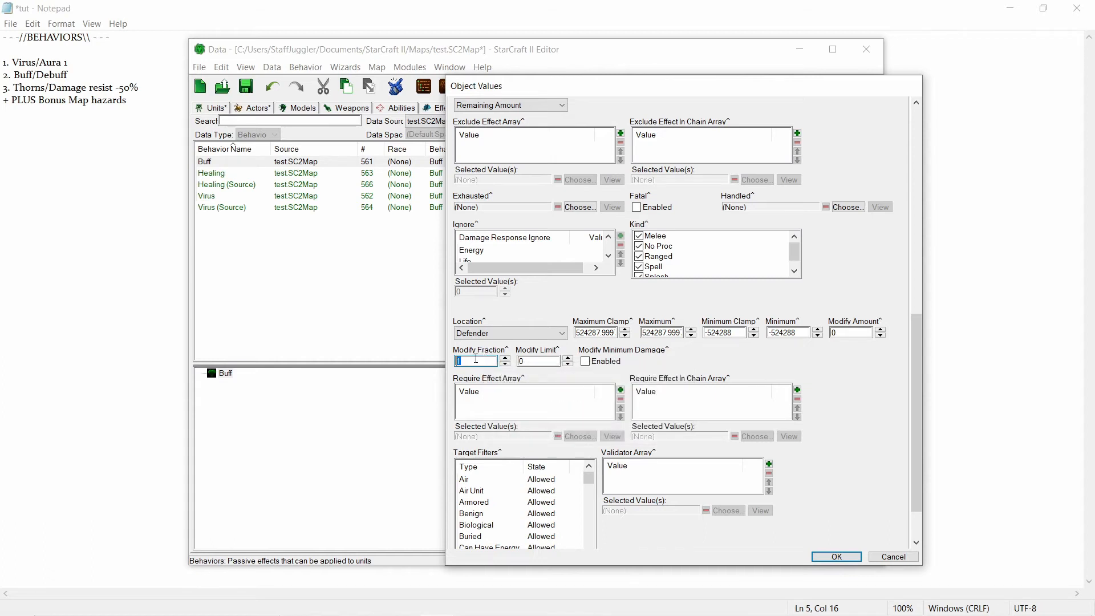
text(0)
- Exclude No Proc and Splash from the damage kinds the response handles
click(653, 247)
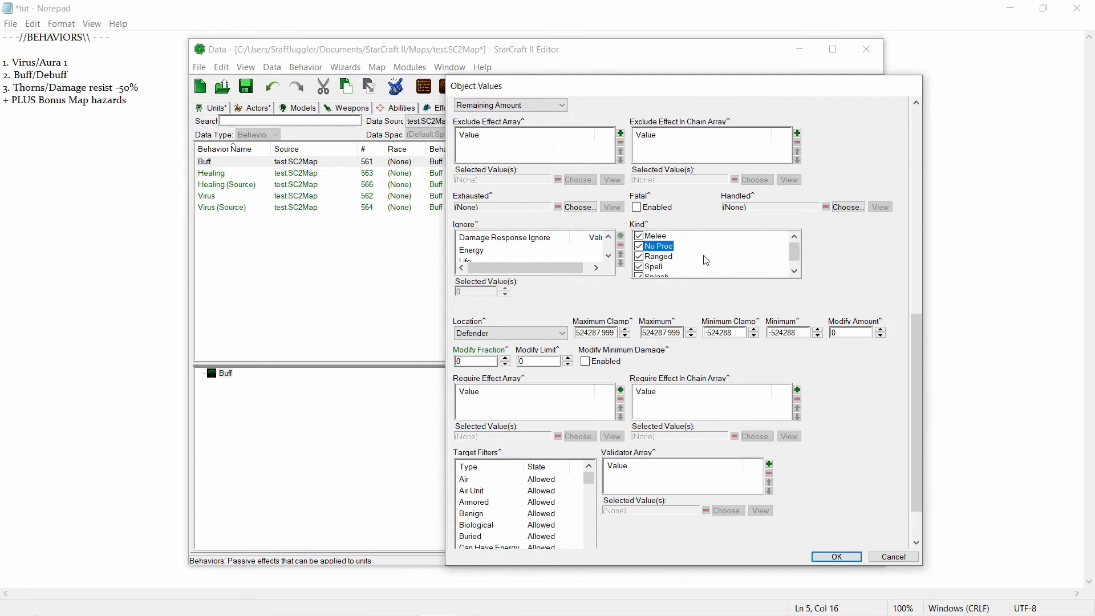
click(639, 246)
scroll(710, 246, down, 1)
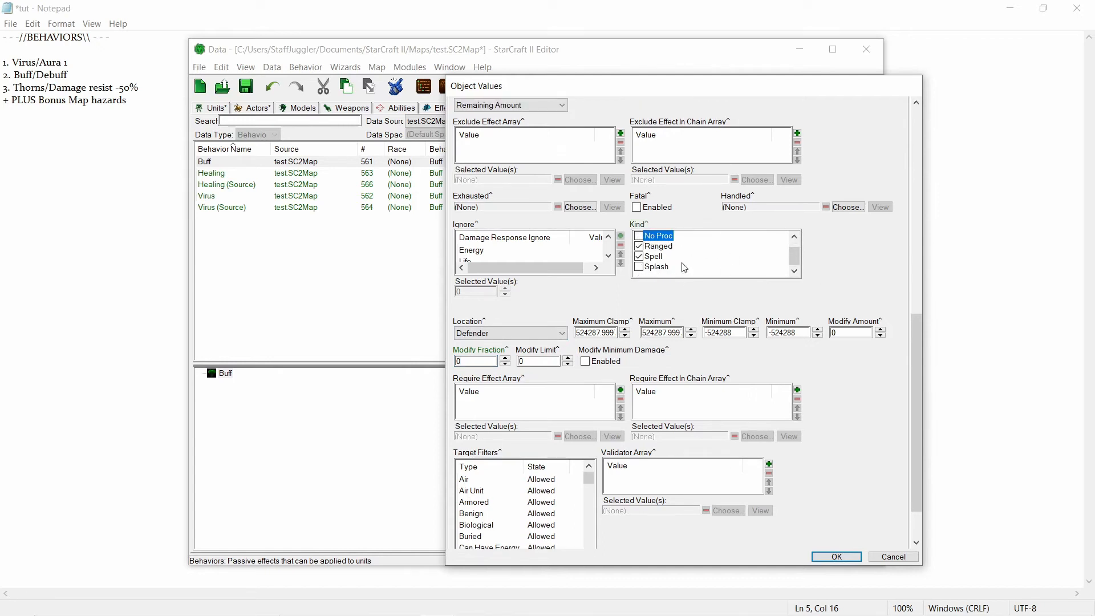
scroll(642, 266, up, 1)
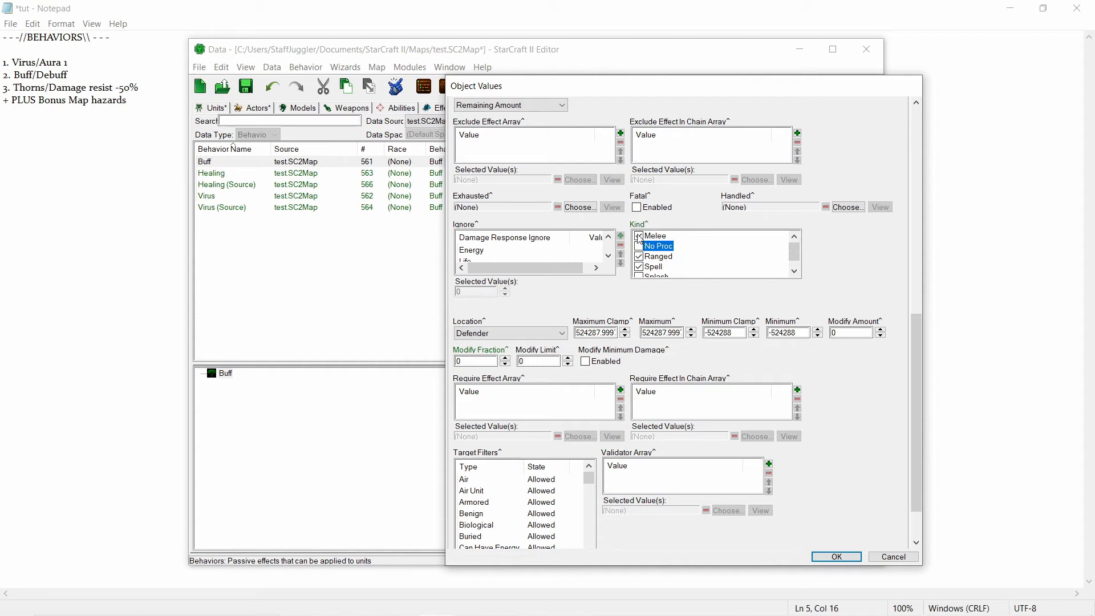
- Review the Ranged and Spell damage kinds and include Splash in the response again
click(656, 258)
click(656, 267)
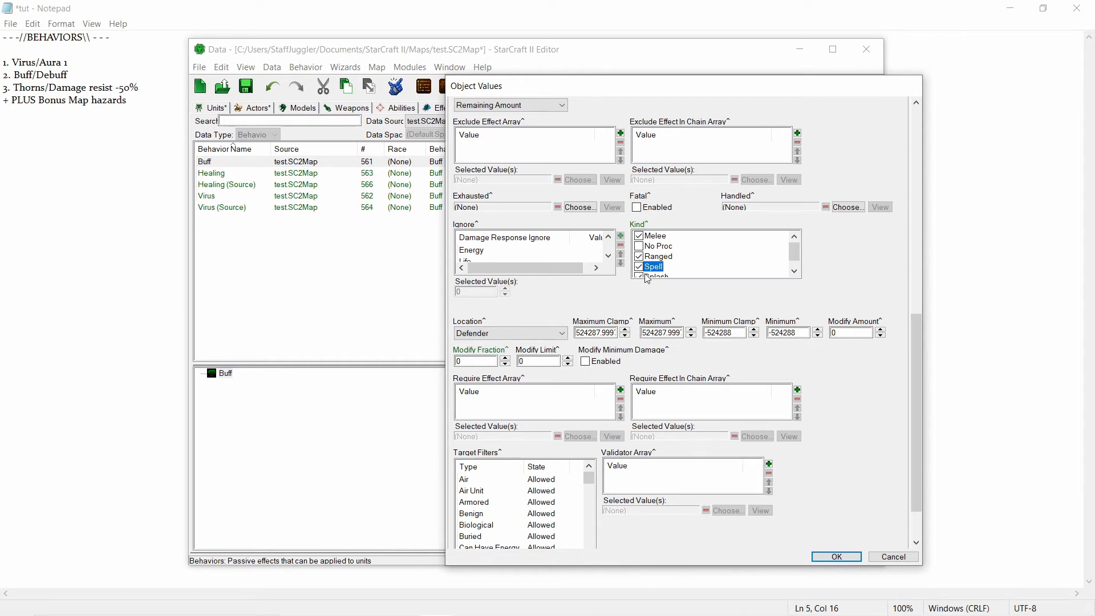
scroll(645, 273, down, 1)
scroll(659, 268, up, 1)
click(661, 249)
scroll(661, 249, up, 1)
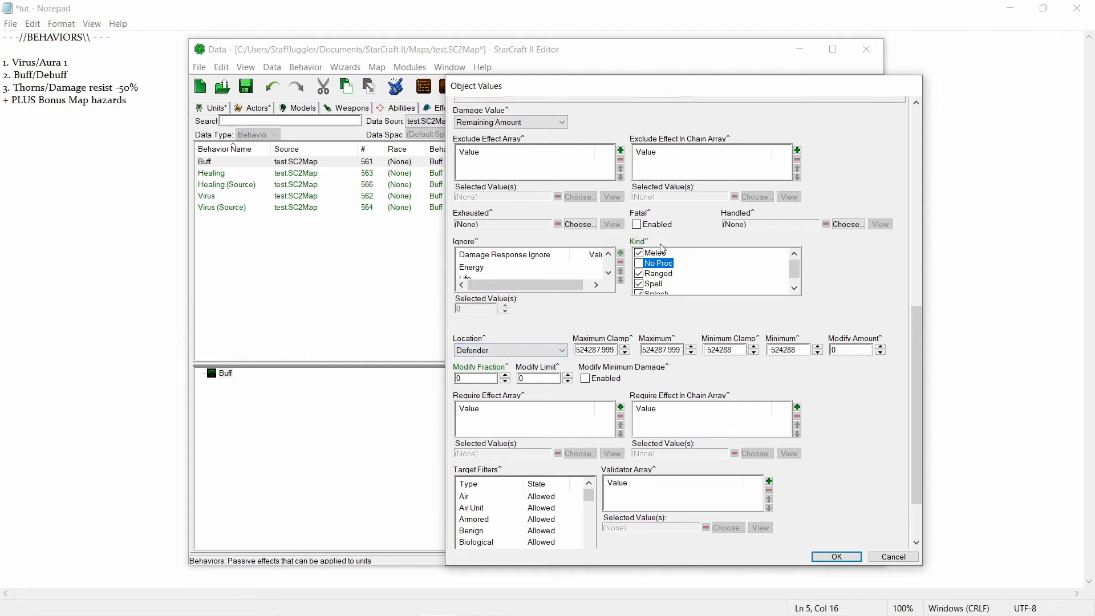
click(661, 274)
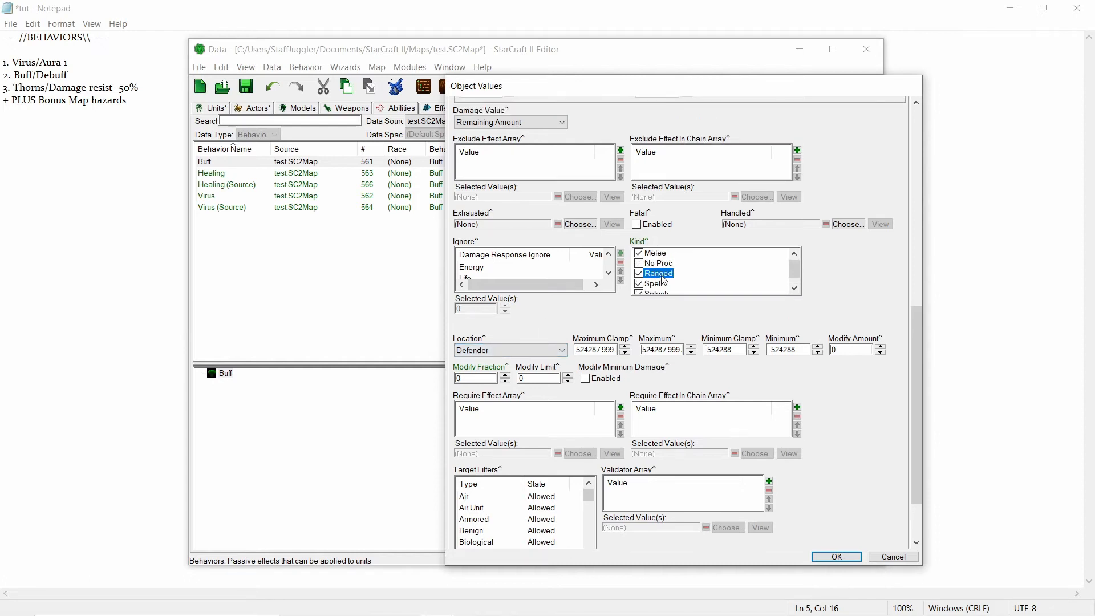
- Set the damage response's Chance to .05 and its Modify Fraction to 0.5
double_click(457, 379)
drag(914, 349, 931, 163)
click(479, 146)
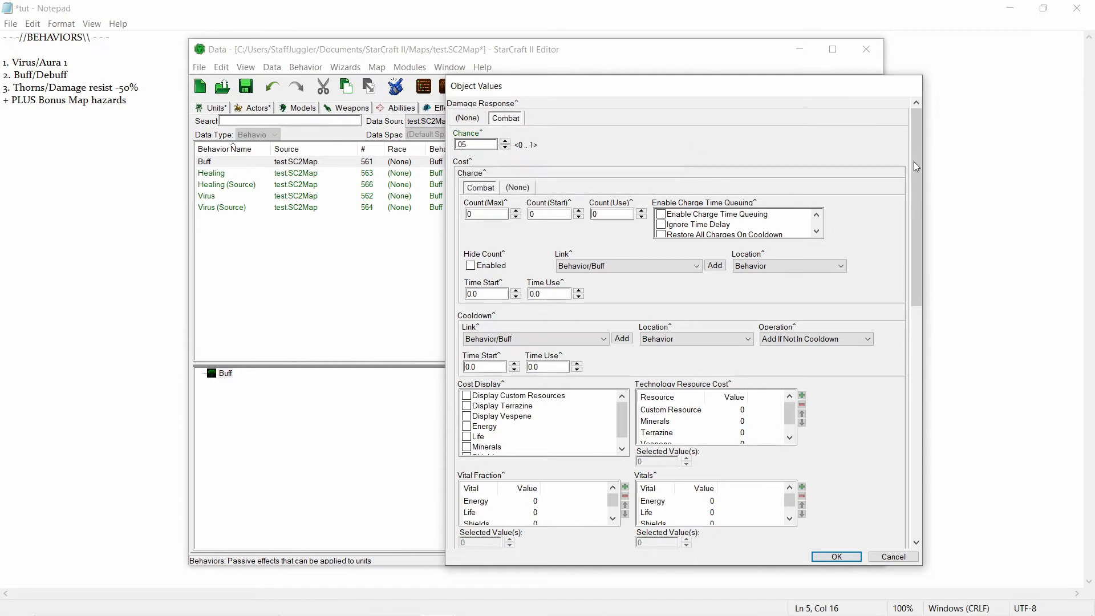
drag(919, 188, 902, 393)
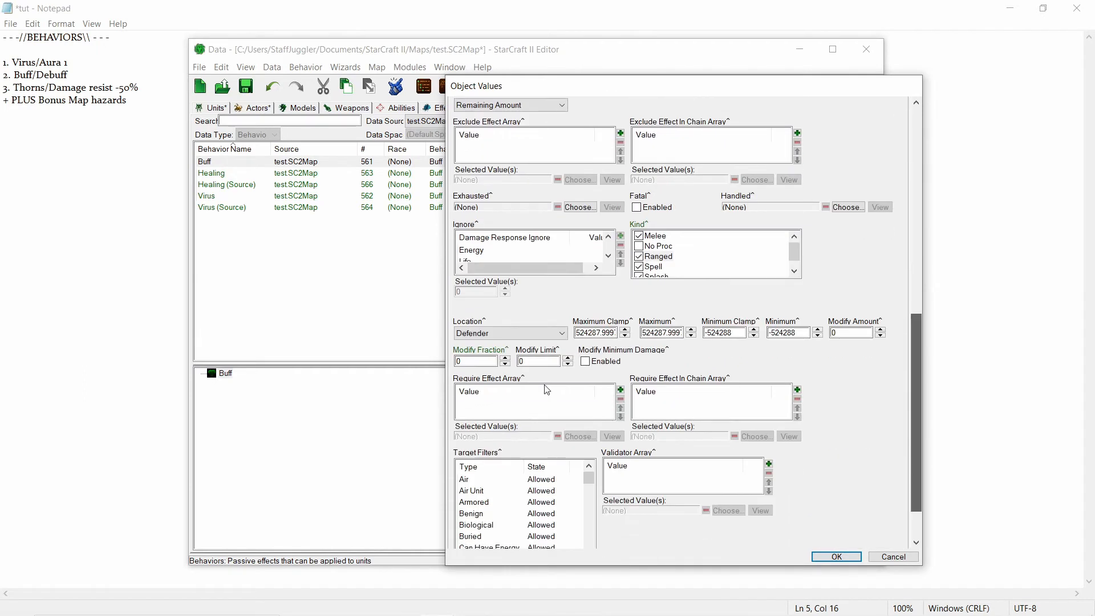
click(481, 361)
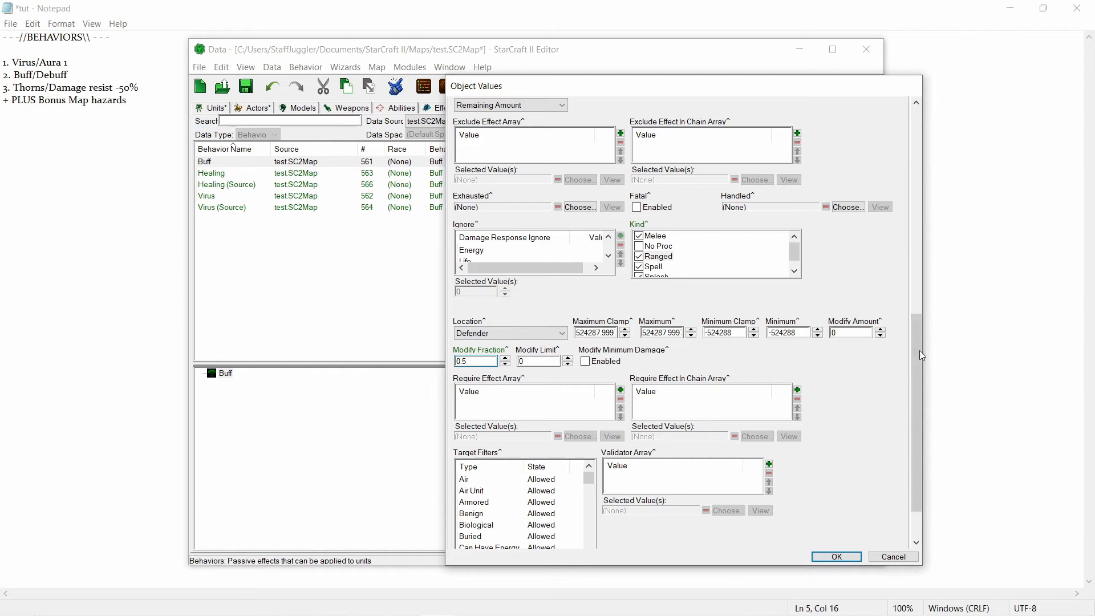
- Replace the Combat damage response's Chance with 4
drag(918, 352, 916, 143)
click(463, 144)
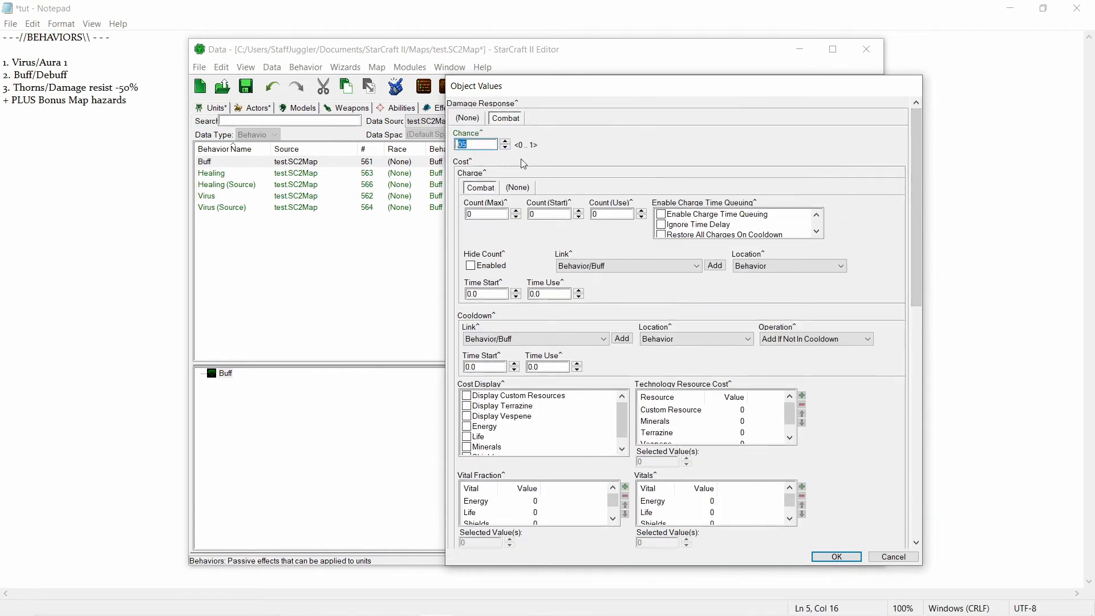
text(4)
- Set the Combat damage response's Modify Fraction to 0
drag(915, 142, 899, 324)
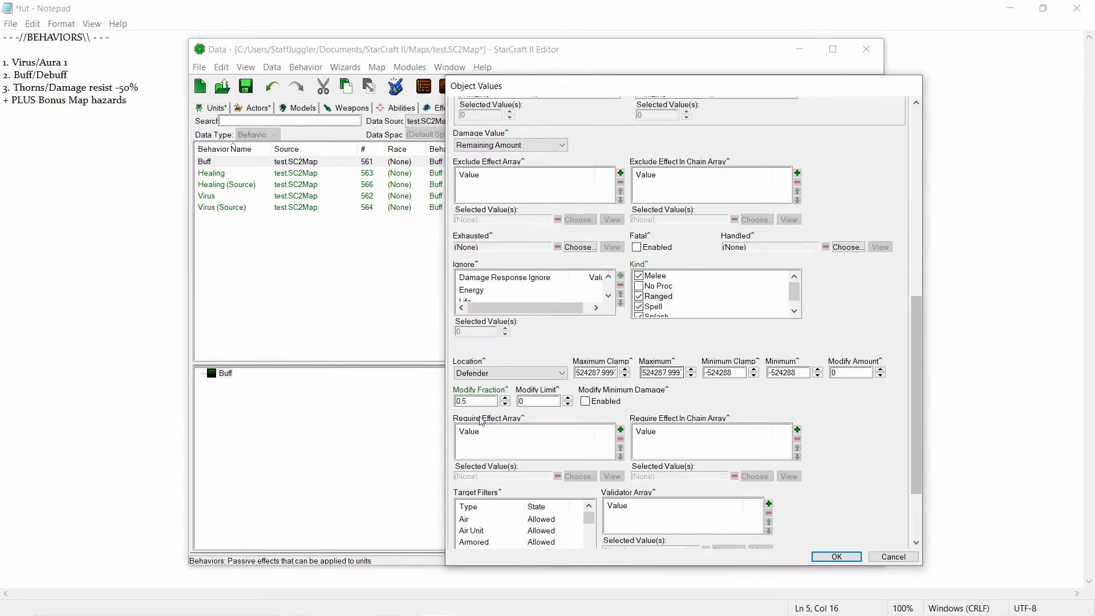
click(474, 401)
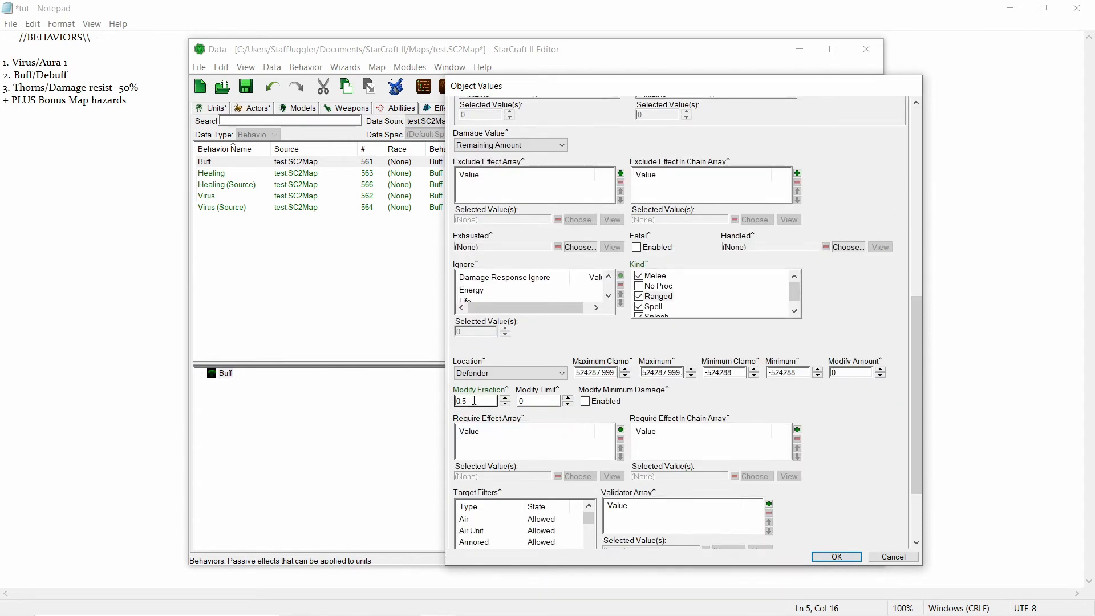
double_click(475, 402)
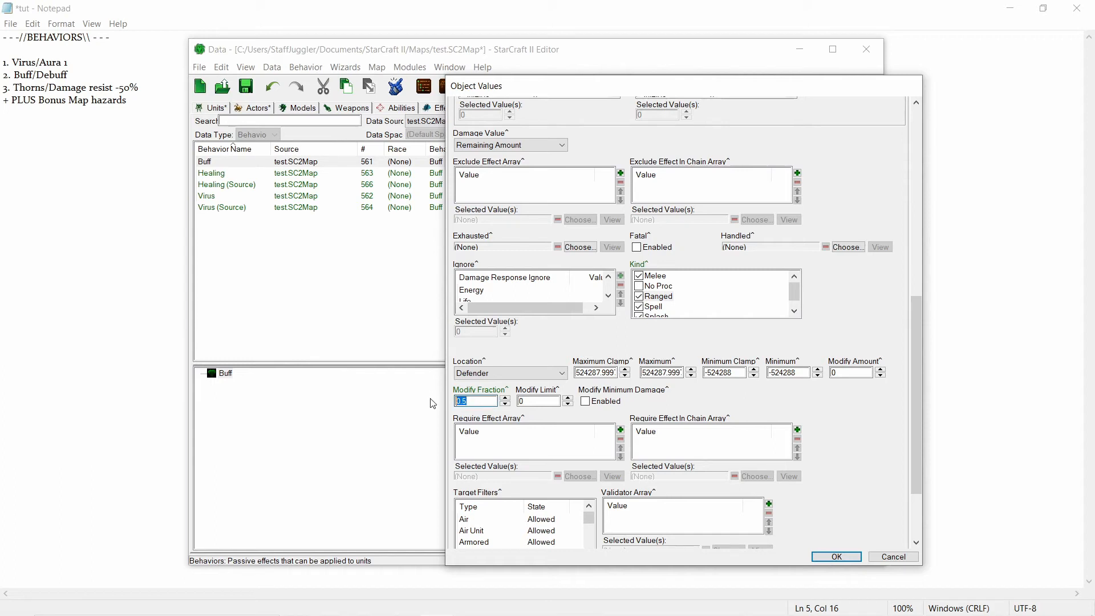
click(479, 402)
drag(479, 402, 451, 402)
click(472, 402)
drag(917, 366, 914, 389)
drag(478, 361, 429, 362)
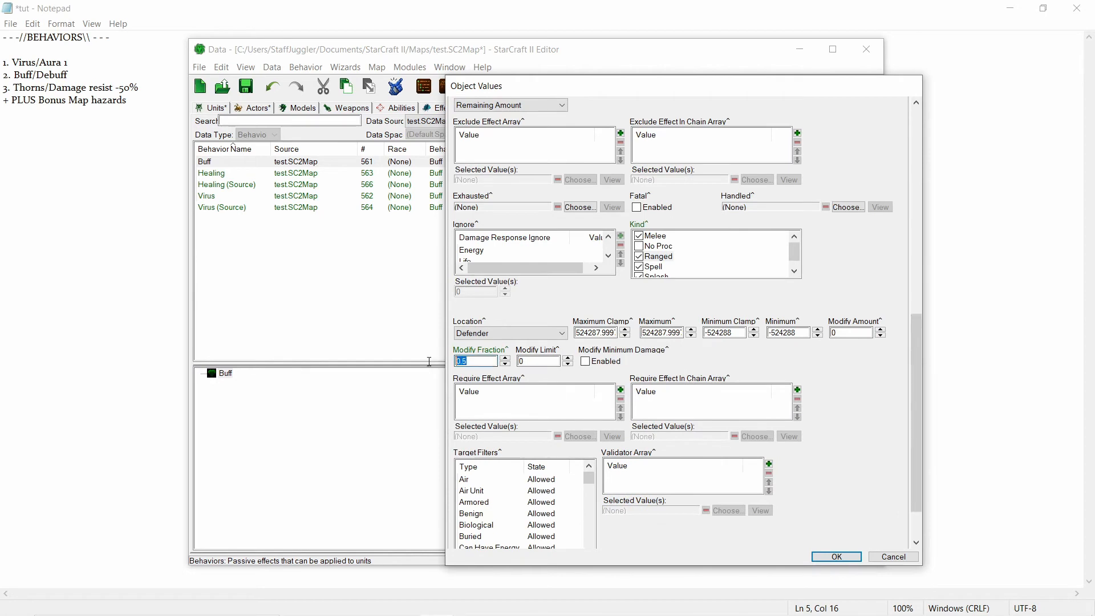
click(484, 363)
drag(489, 363, 454, 365)
click(480, 362)
drag(916, 363, 880, 373)
drag(495, 344, 411, 344)
text(0)
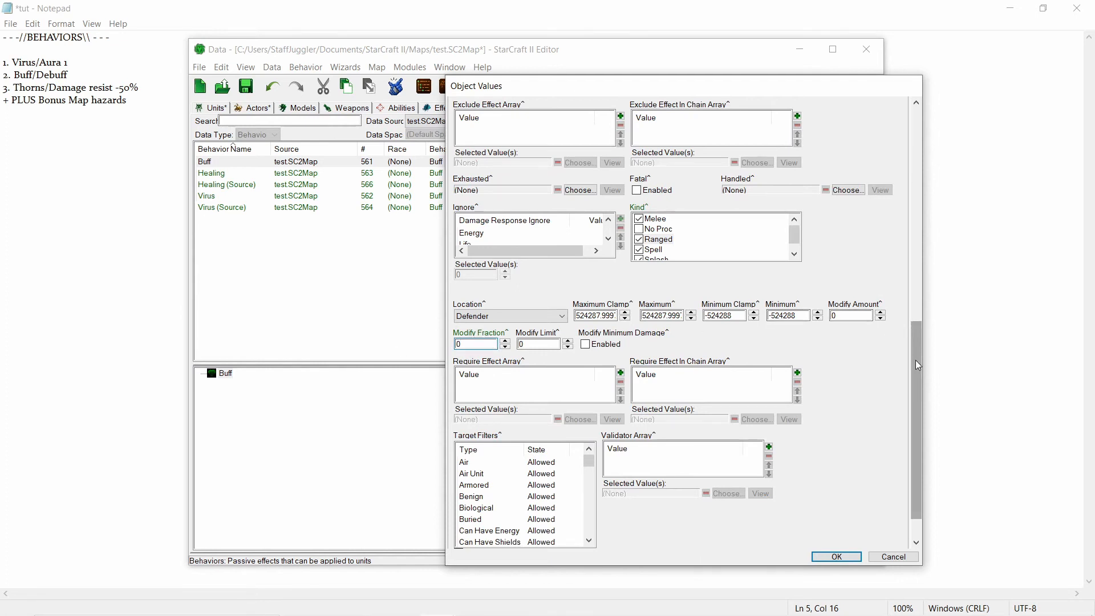
- Set the Combat damage response's Chance to 1
drag(915, 360, 931, 146)
click(460, 145)
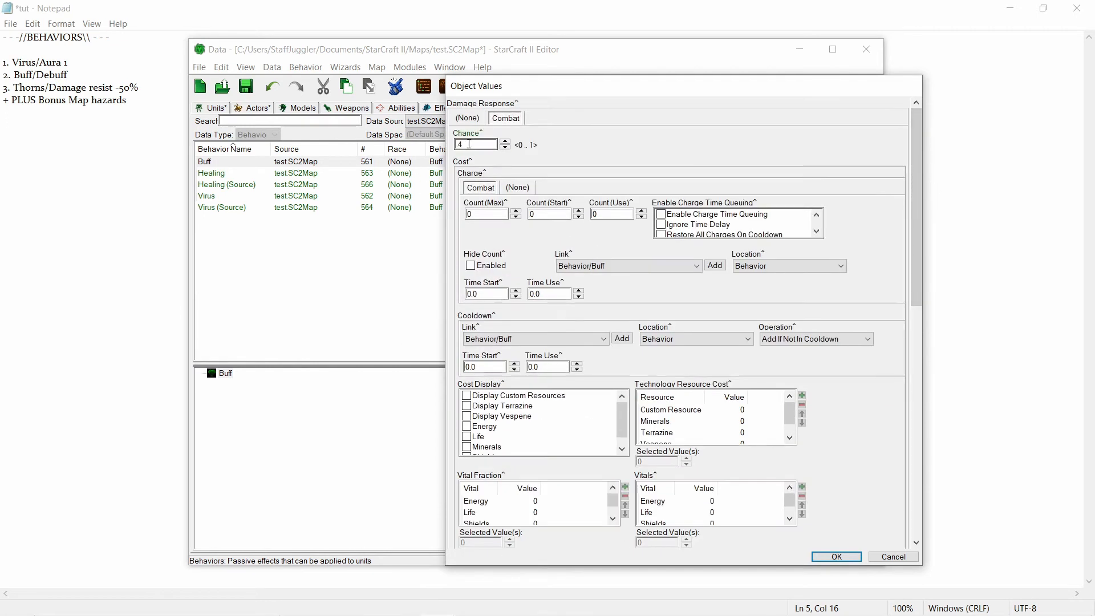
text(1)
- Exclude Melee, Ranged, Spell and Splash from the damage kinds the response handles
drag(914, 181, 905, 388)
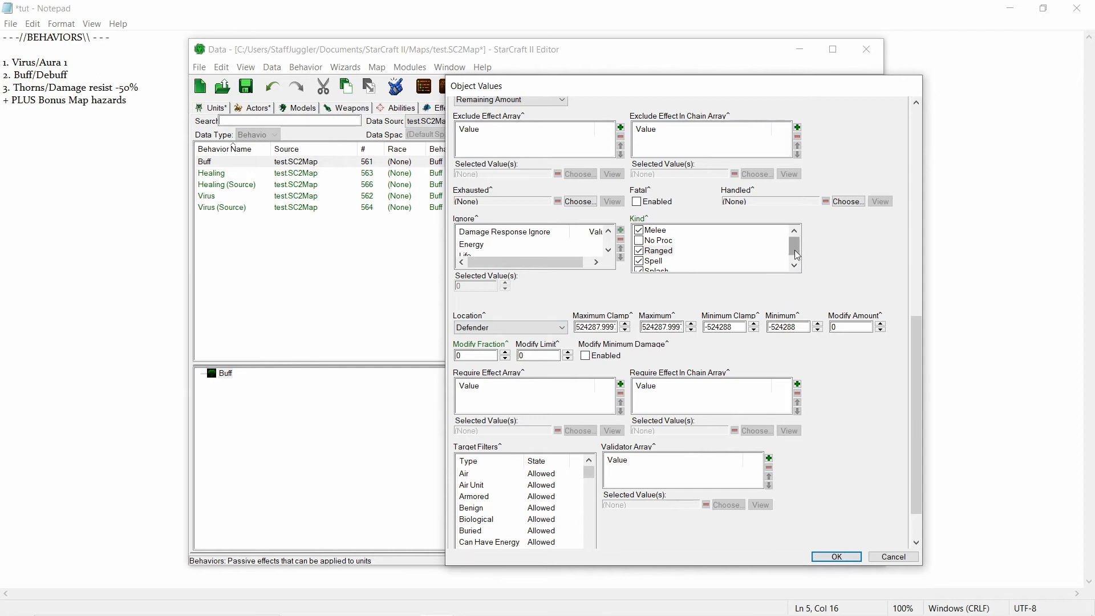
drag(795, 250, 795, 257)
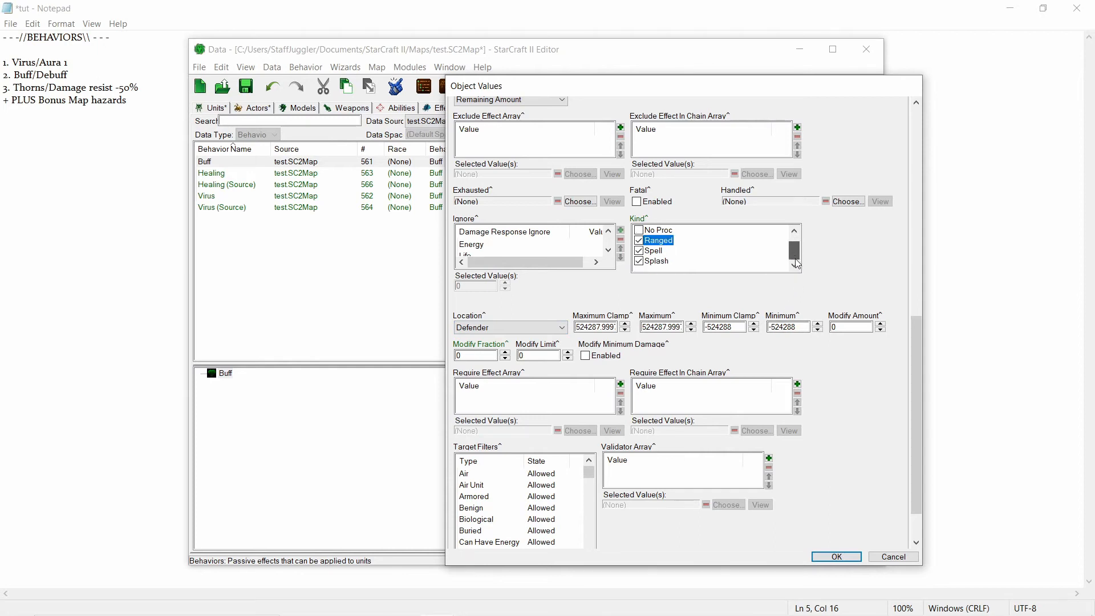
click(638, 242)
scroll(680, 255, up, 1)
click(640, 230)
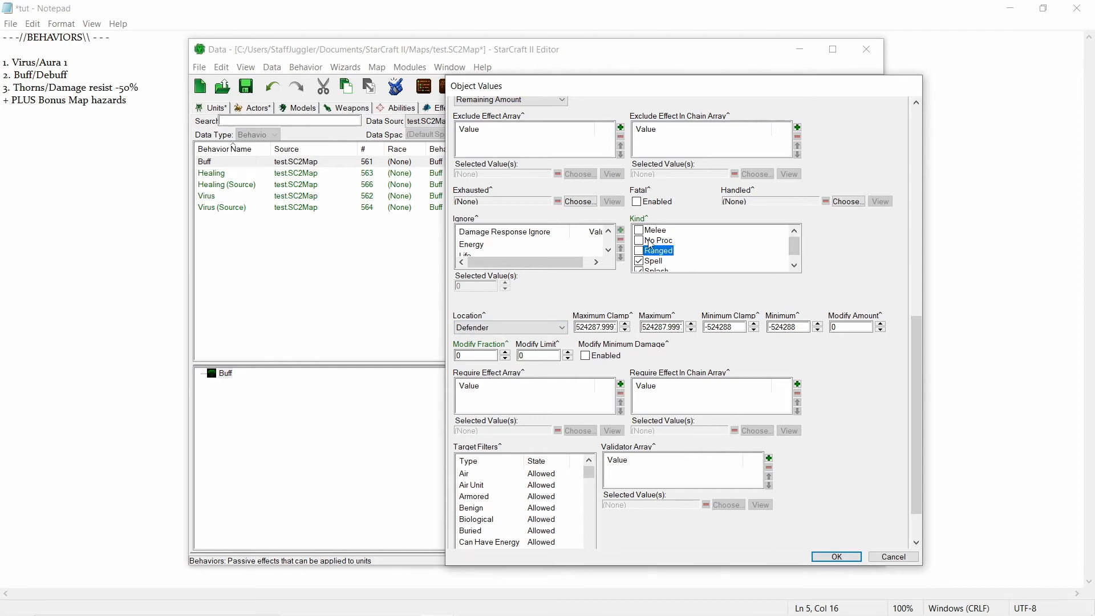
scroll(651, 256, down, 1)
click(639, 261)
scroll(640, 260, up, 1)
click(639, 251)
scroll(639, 247, up, 1)
click(638, 267)
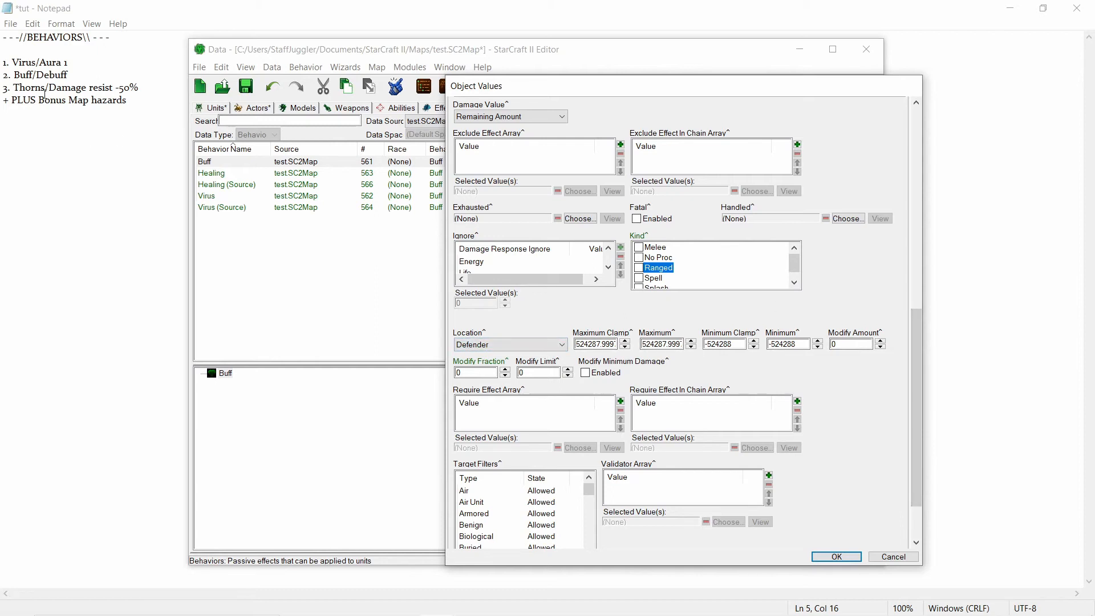
- Check the damage response's Chance and change its Modify Fraction to 0.9
drag(921, 336, 891, 131)
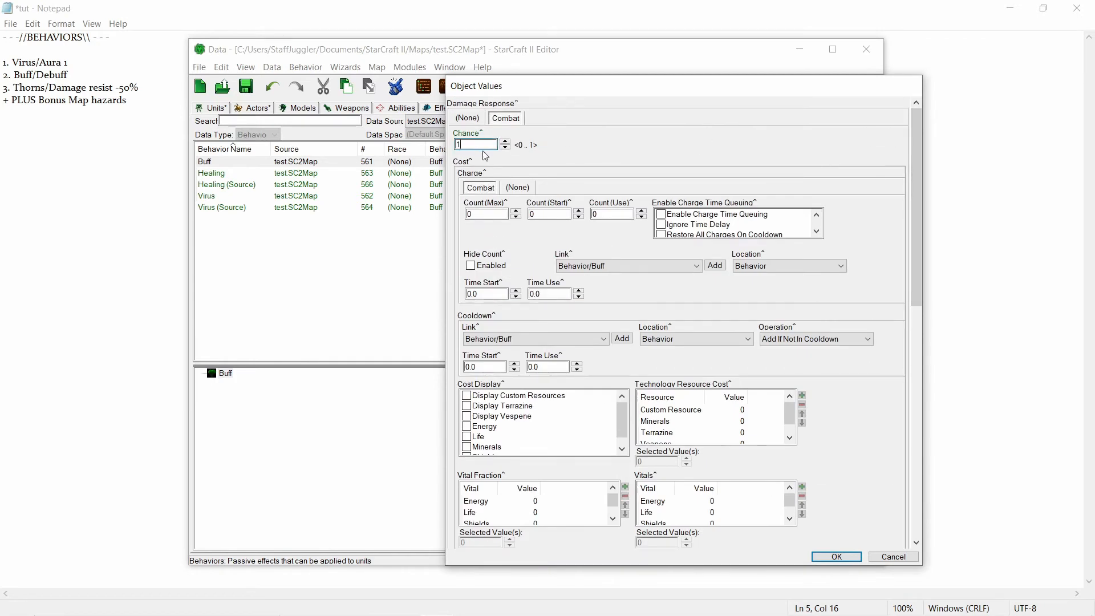
drag(912, 161, 918, 364)
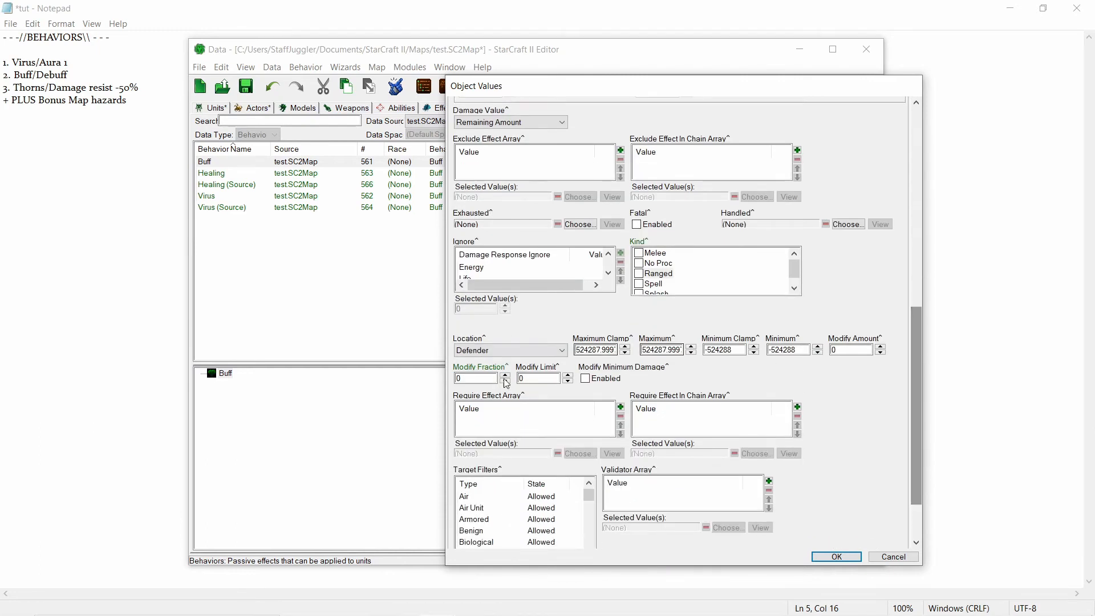
click(483, 378)
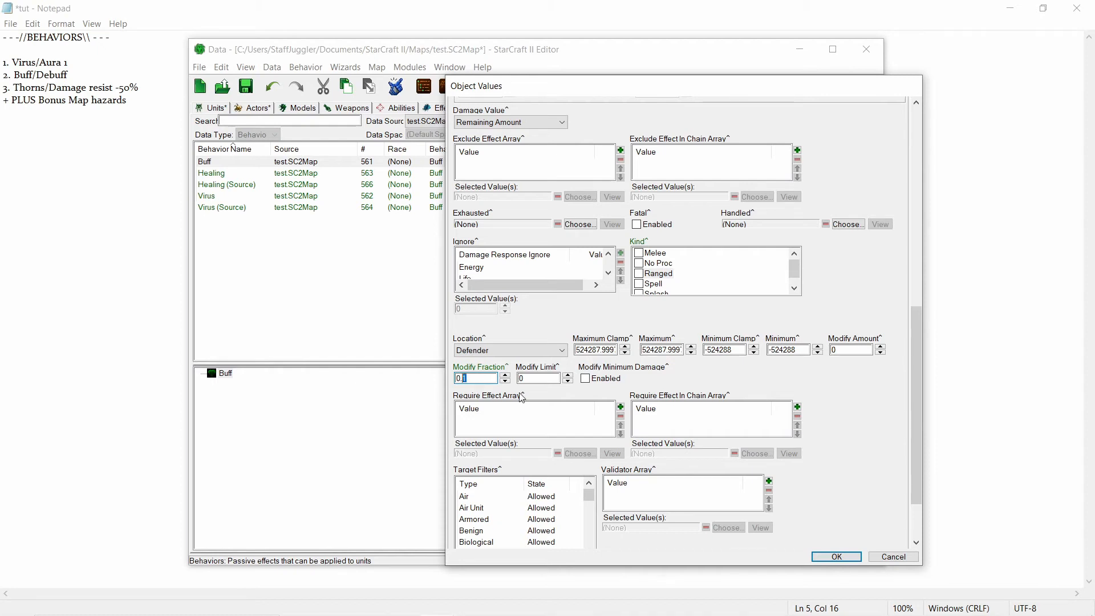
text(8)
- Set the damage response's Modify Fraction to 1
drag(914, 346, 913, 369)
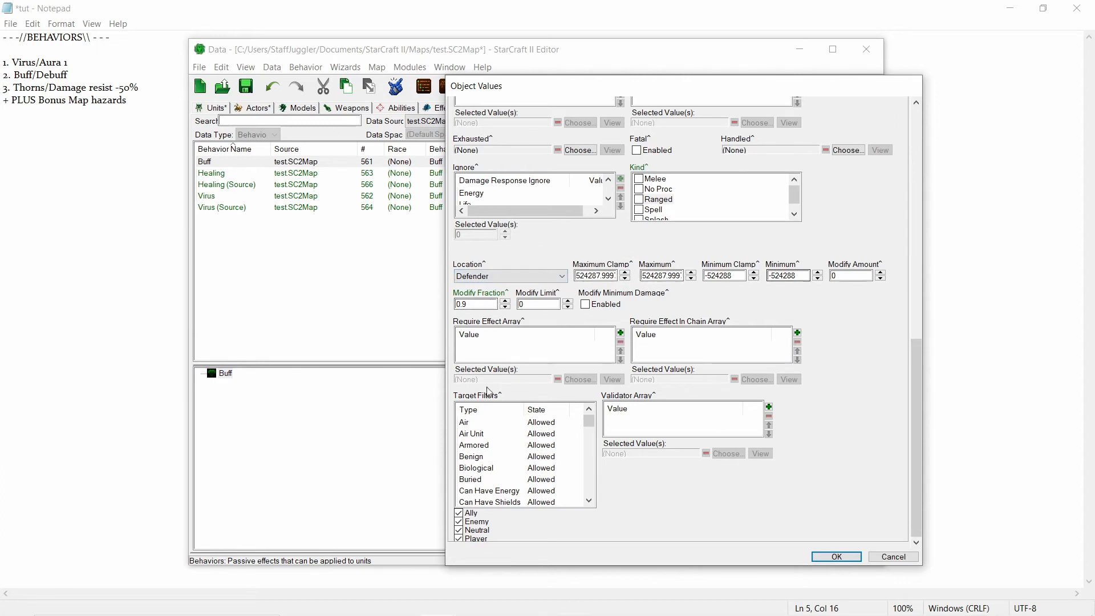
double_click(492, 304)
text(1)
- Review the damage response's Chance, Location options and Handled description, keep Defender as the location, and accept the settings
drag(919, 394, 926, 166)
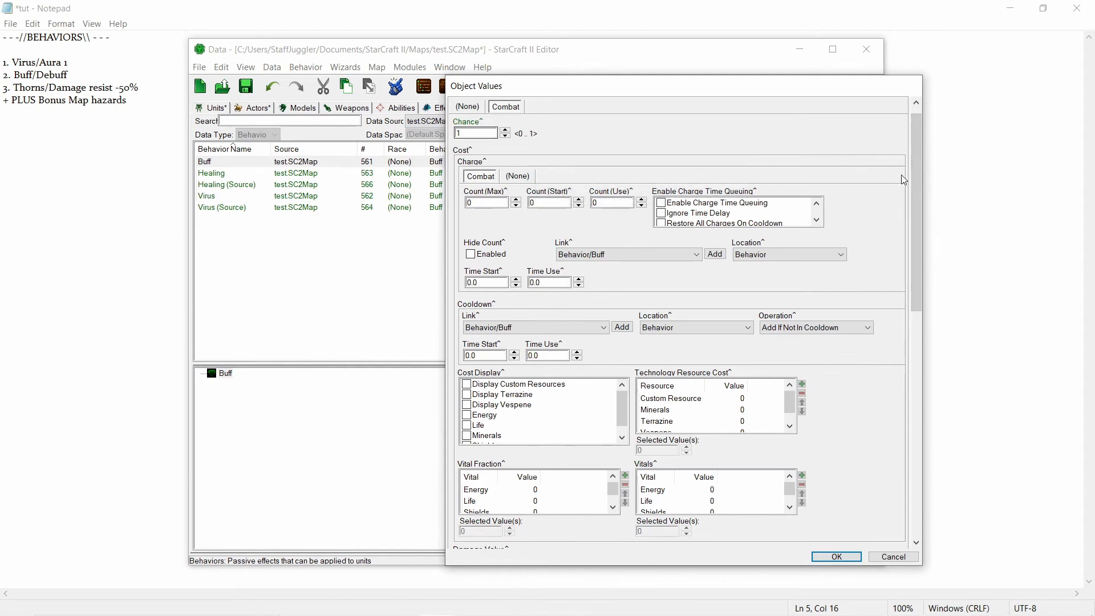
drag(917, 216, 915, 417)
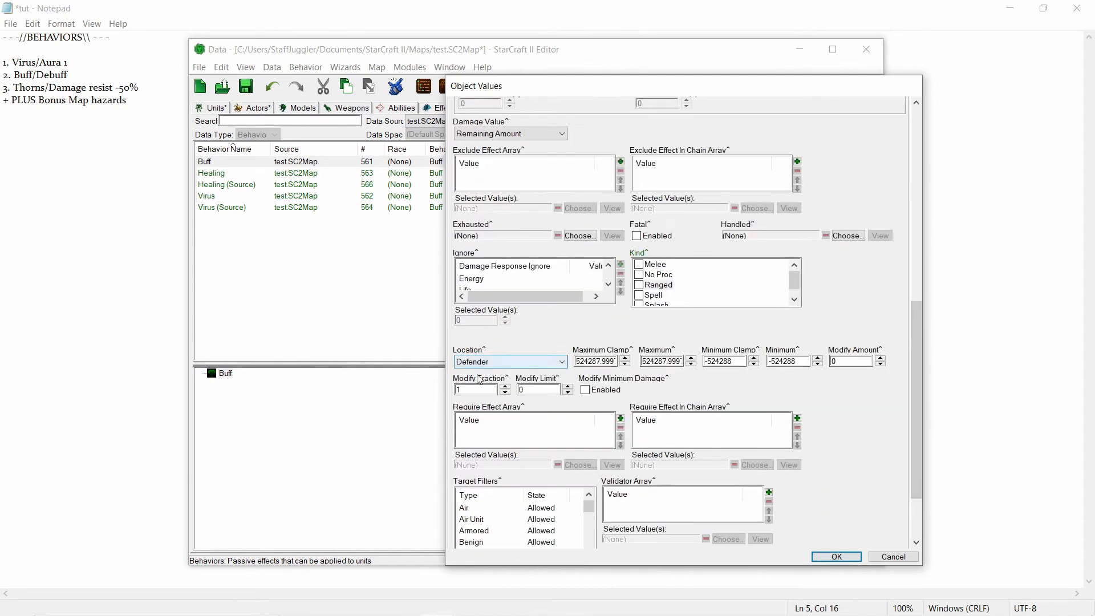
click(472, 389)
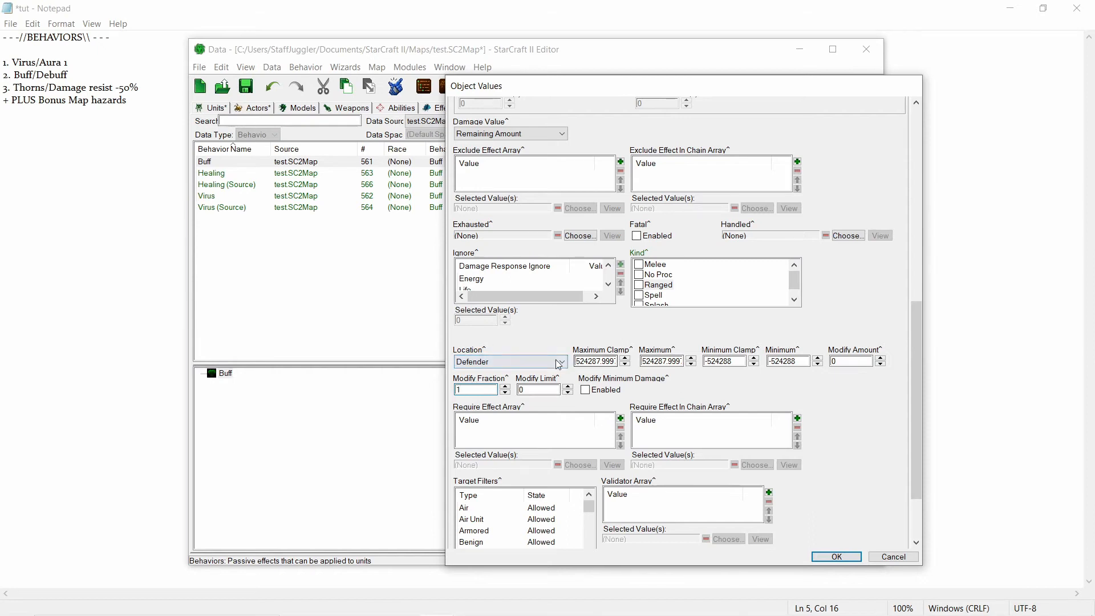
click(494, 362)
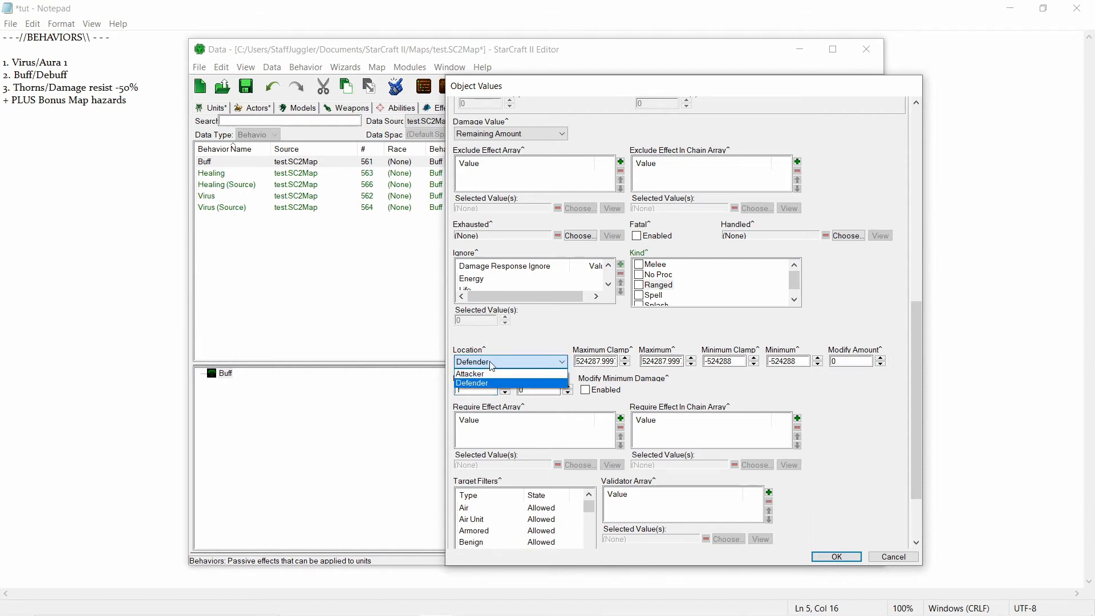
click(493, 365)
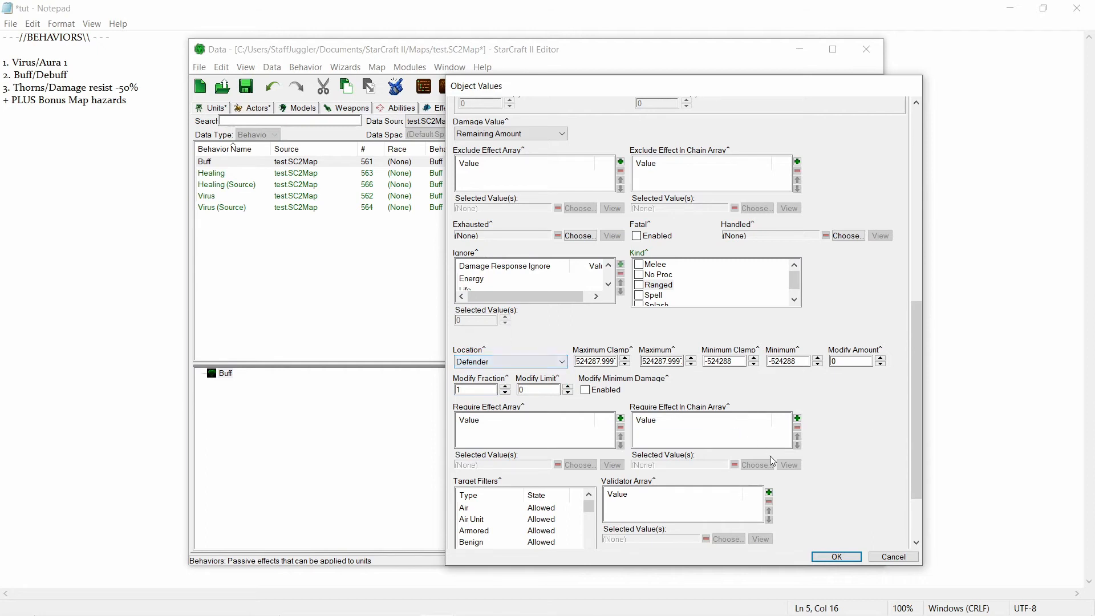
mouse_move(739, 227)
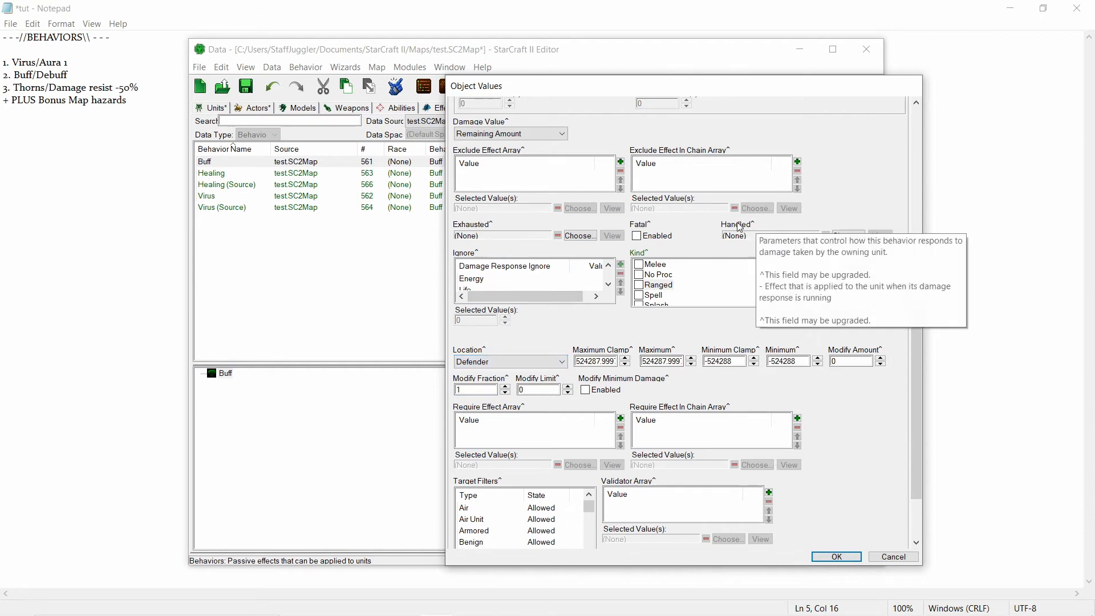
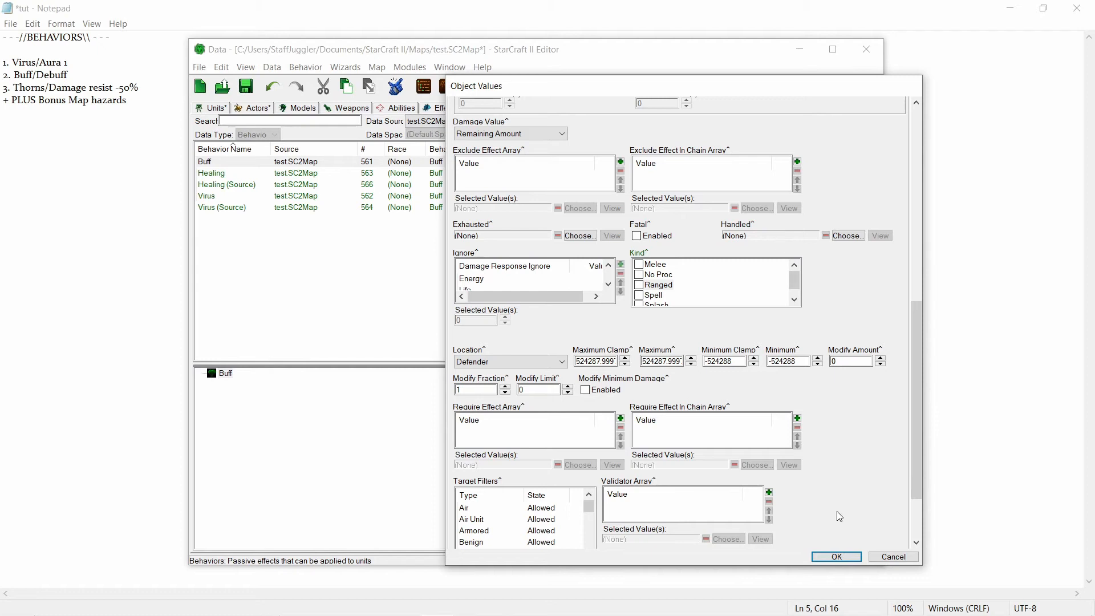
click(836, 556)
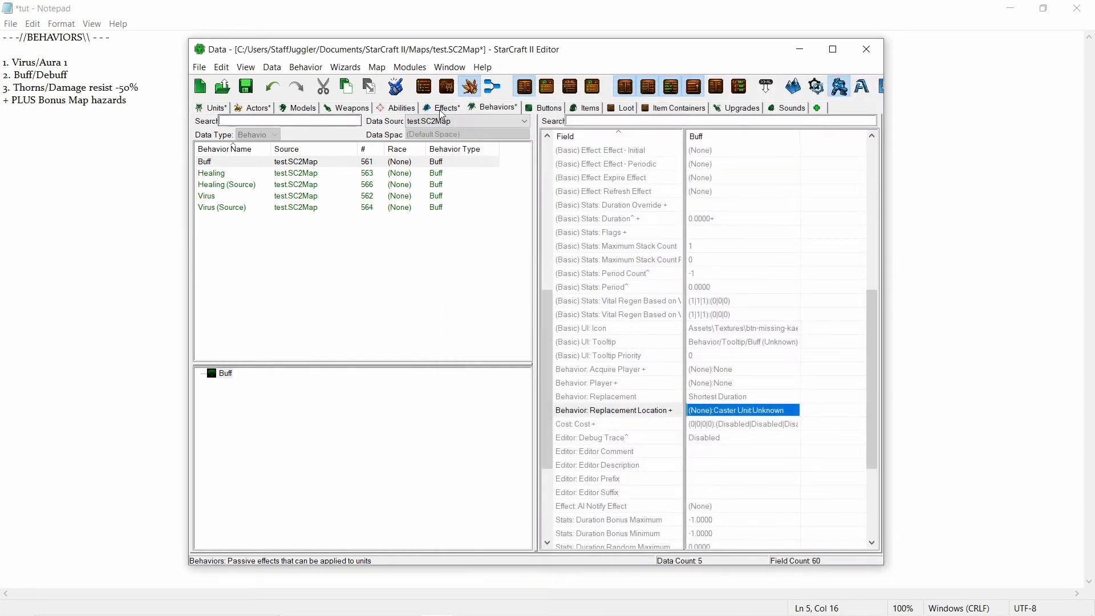
- Create a Damage effect named Thorns DMG with the suggested ID ThornsDMG
right_click(307, 323)
click(329, 333)
text(Thorns DMG)
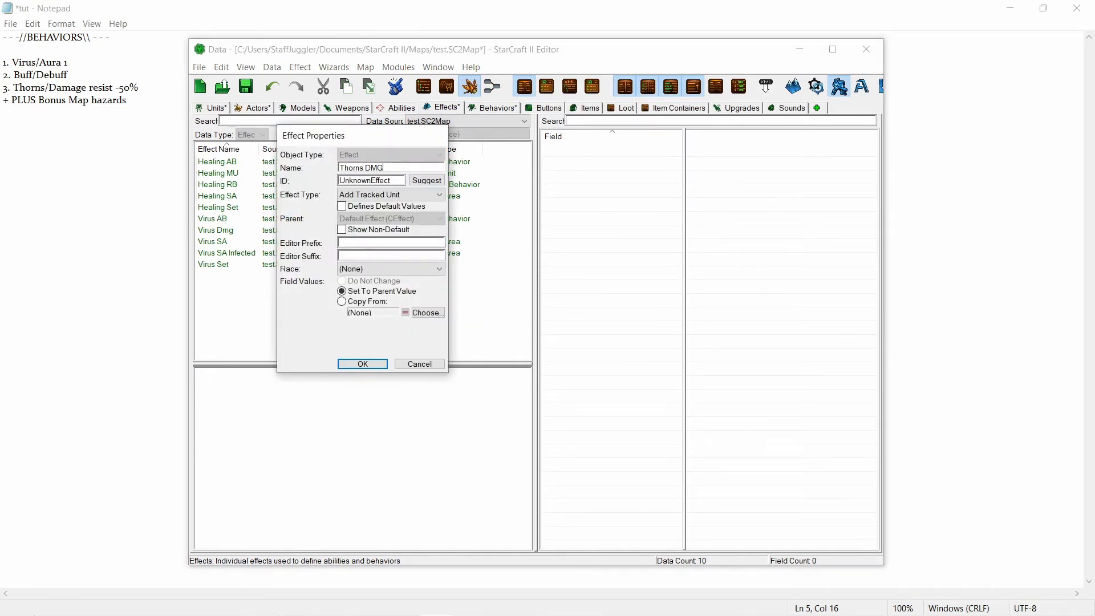
click(416, 194)
key(d)
key(Return)
click(427, 180)
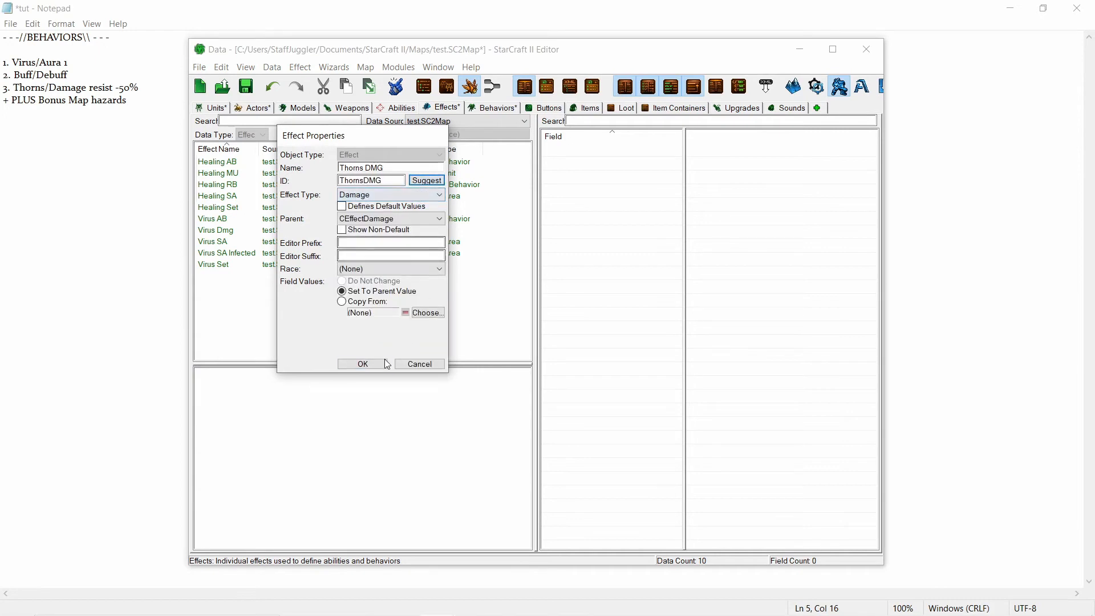
click(342, 363)
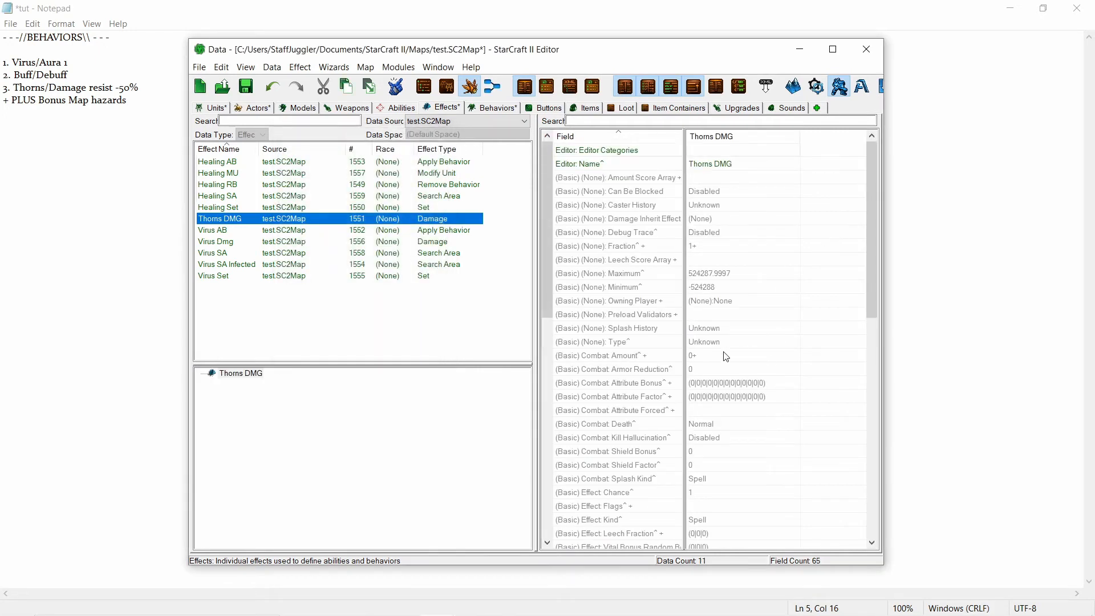
- Set the Thorns DMG effect's Combat Armor Reduction to 1 and replace it with 0.5
scroll(703, 368, down, 2)
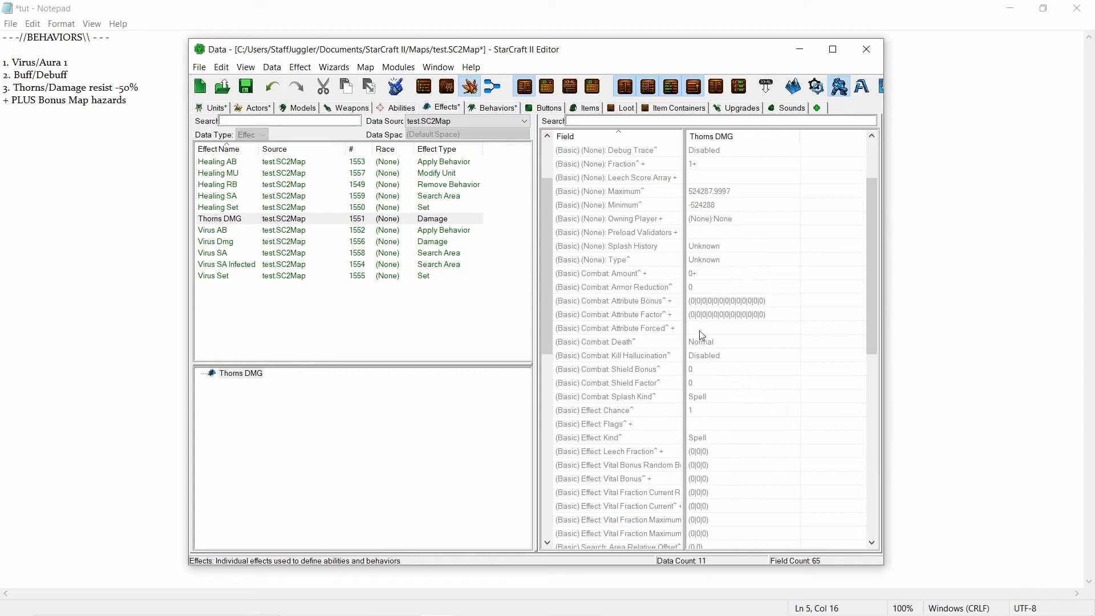
double_click(694, 292)
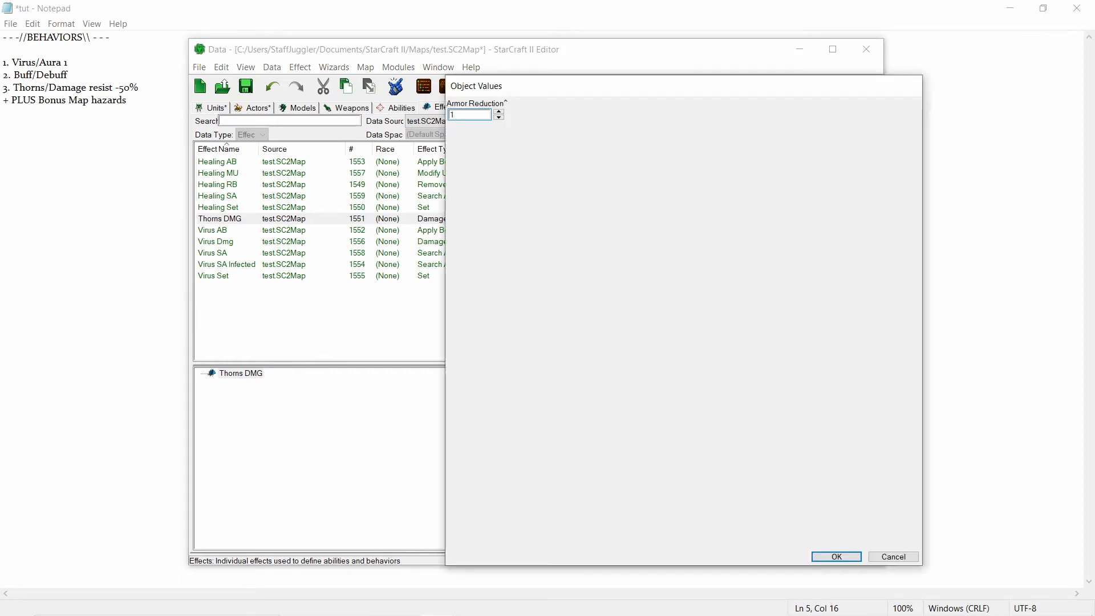
key(Return)
scroll(712, 245, up, 2)
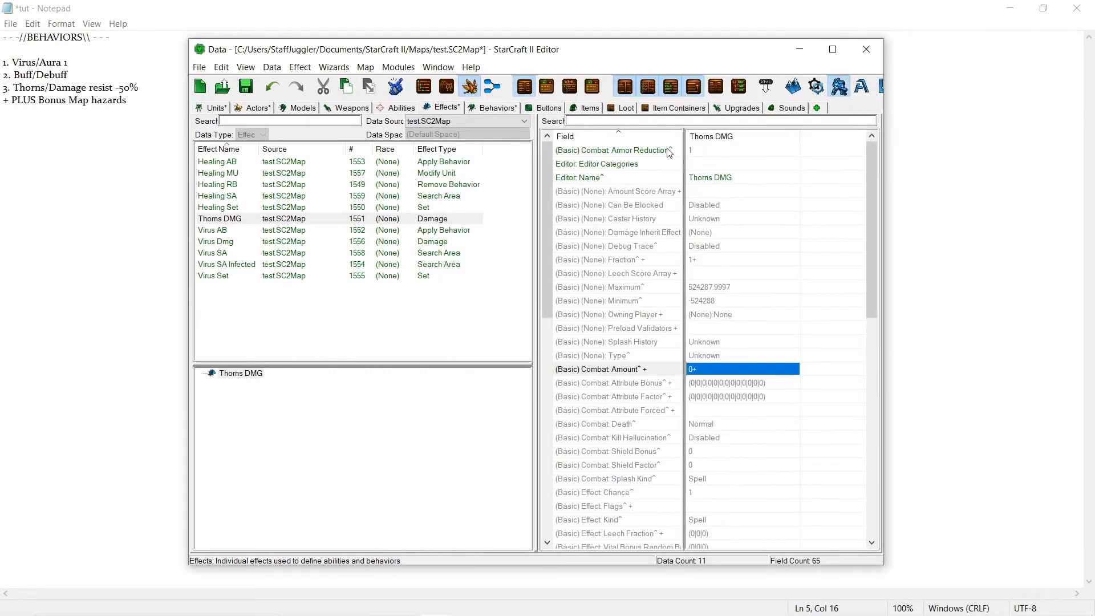
double_click(716, 152)
key(BackSpace)
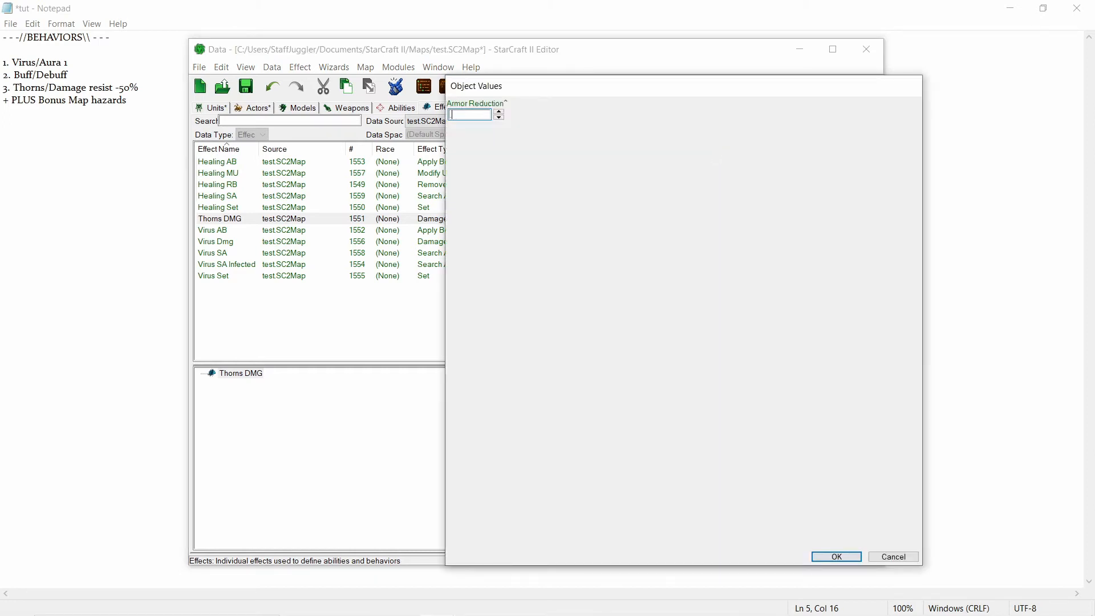
key(Return)
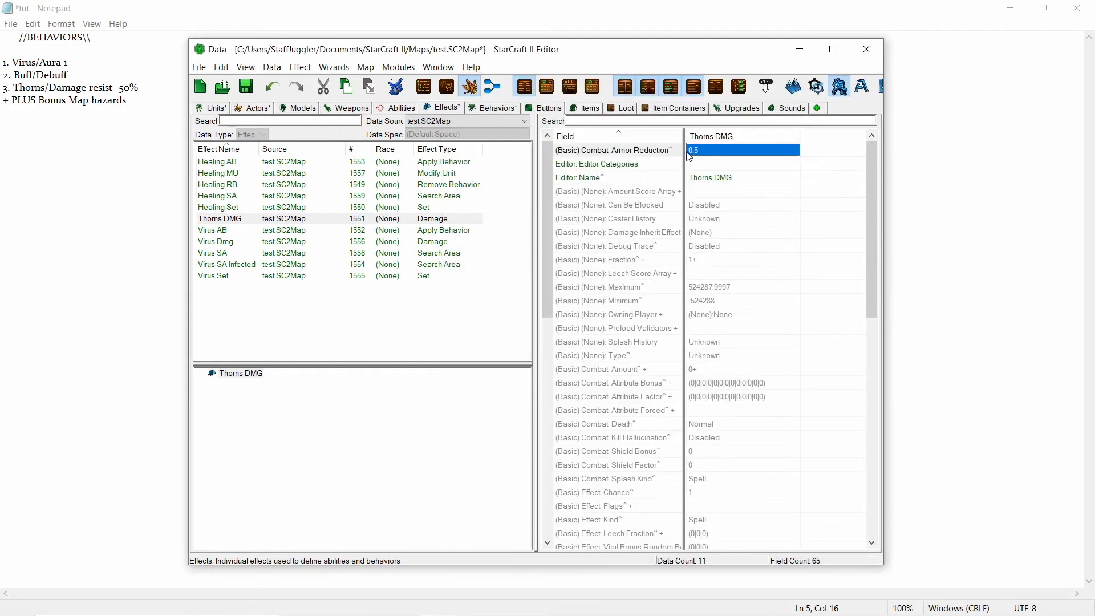
- Set the Thorns DMG effect's Combat Armor Reduction to 1
double_click(710, 151)
text(1)
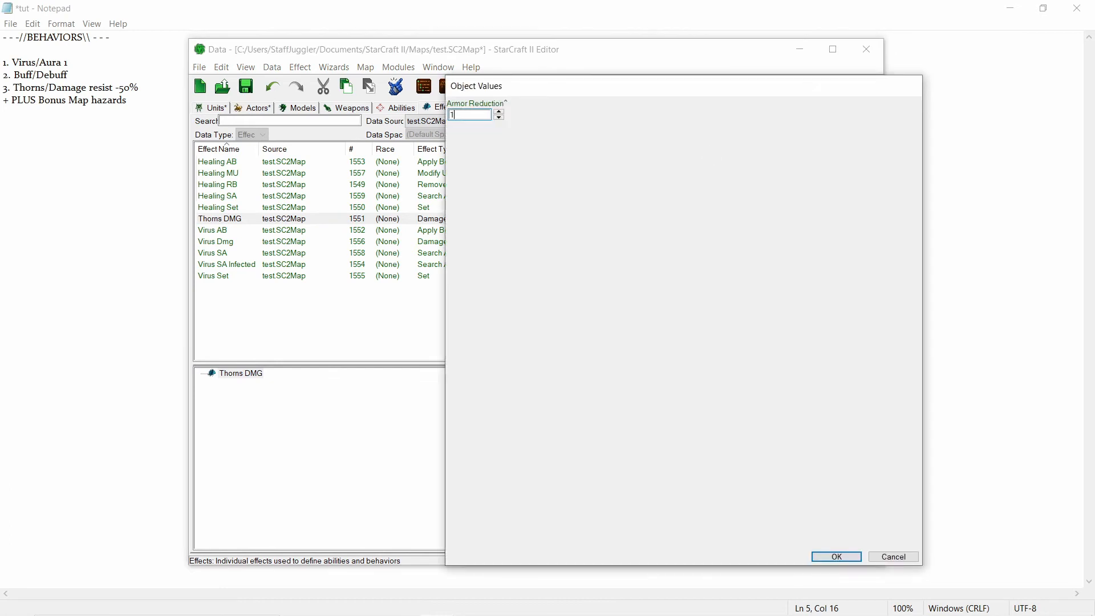
key(Return)
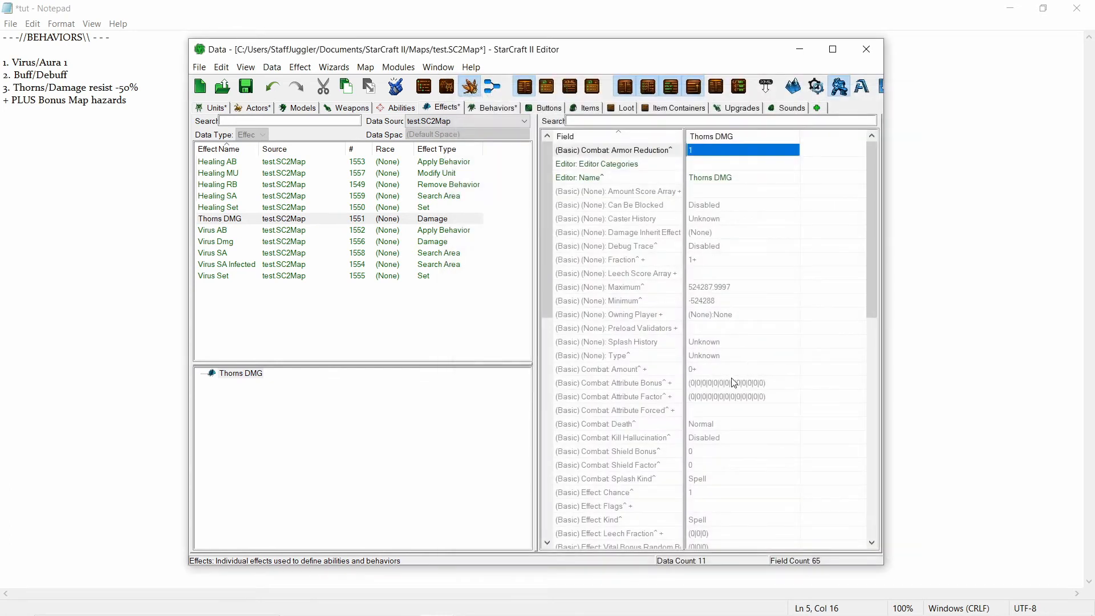
- Set the Thorns DMG effect's Combat Amount to 10
double_click(715, 370)
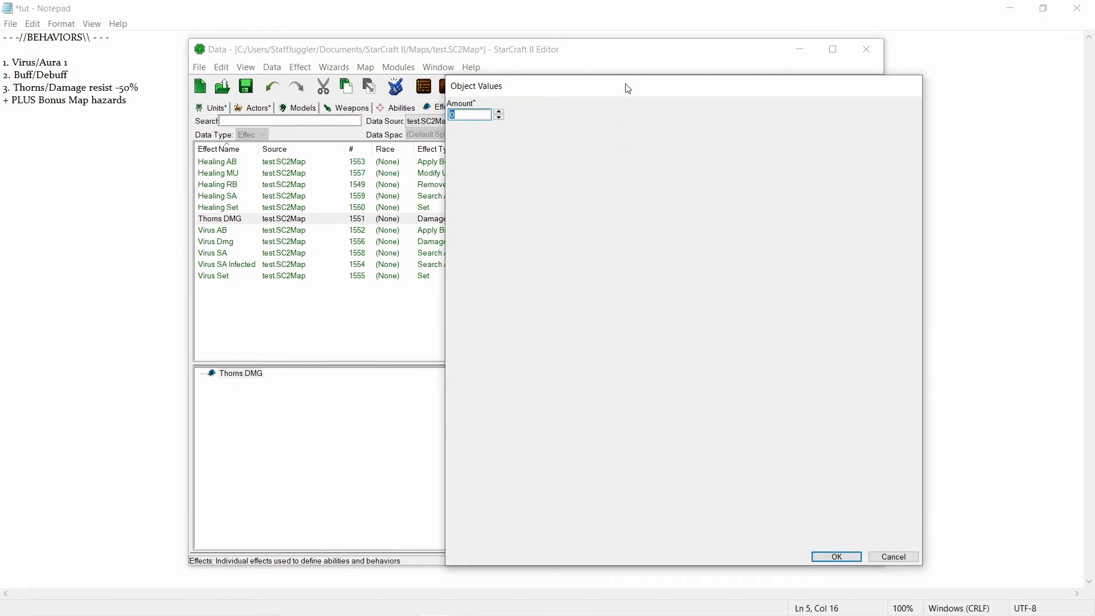
drag(628, 88, 353, 106)
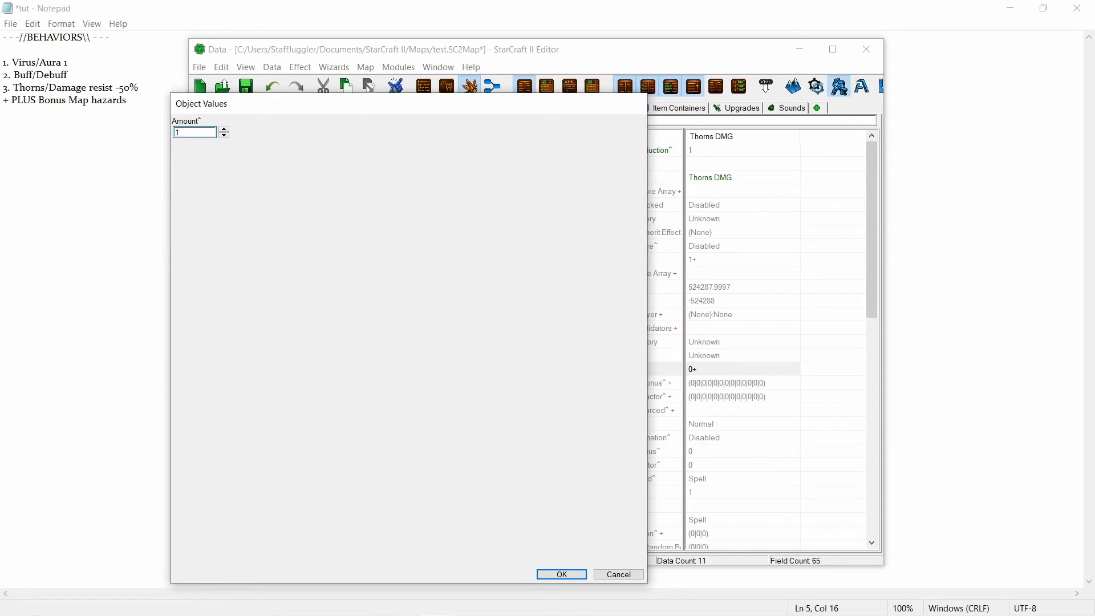
key(Return)
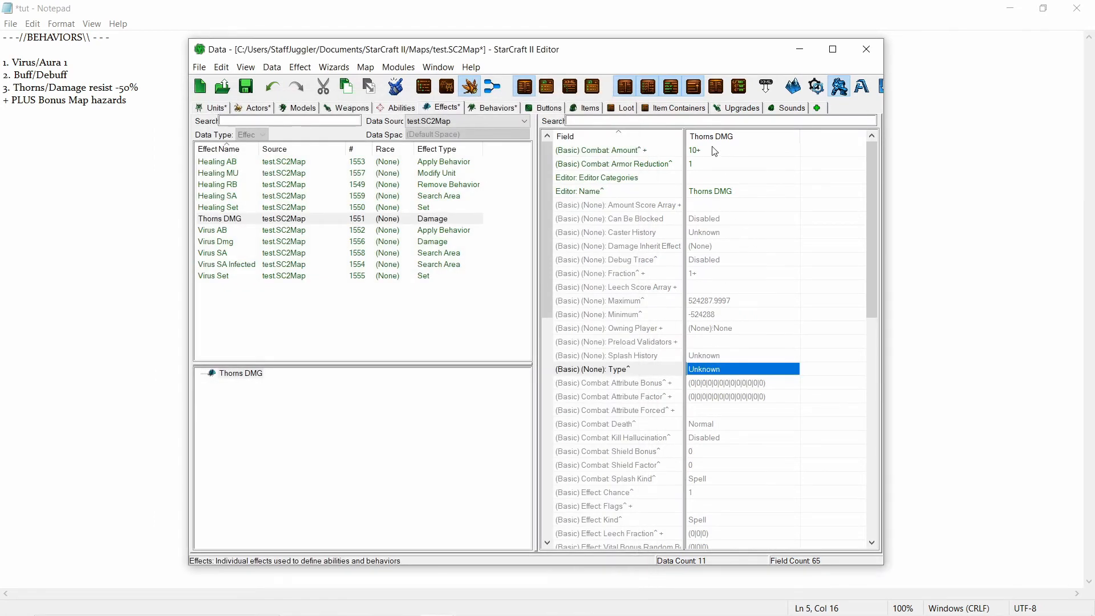
- Rename the Buff behavior to Thorns and give it the suggested ID Thorns
click(494, 108)
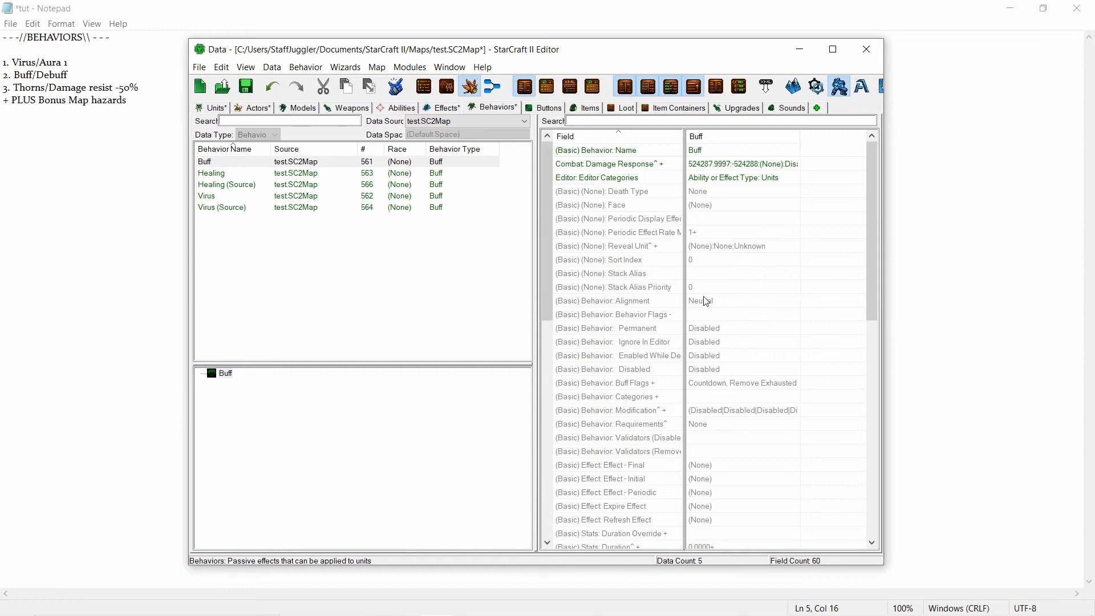
double_click(222, 165)
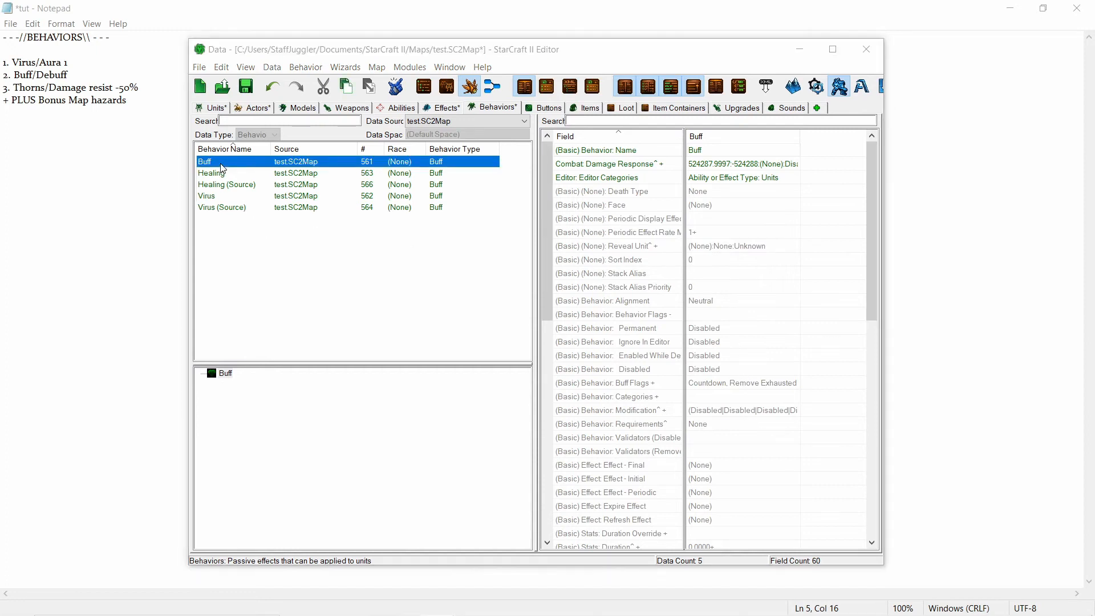
text(Thorns)
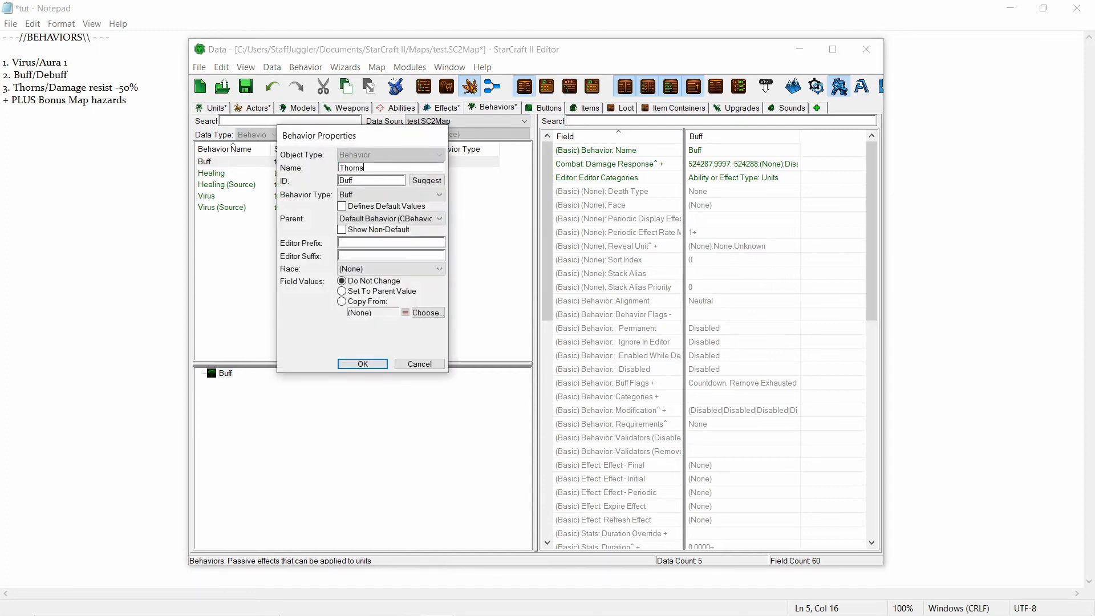
click(426, 180)
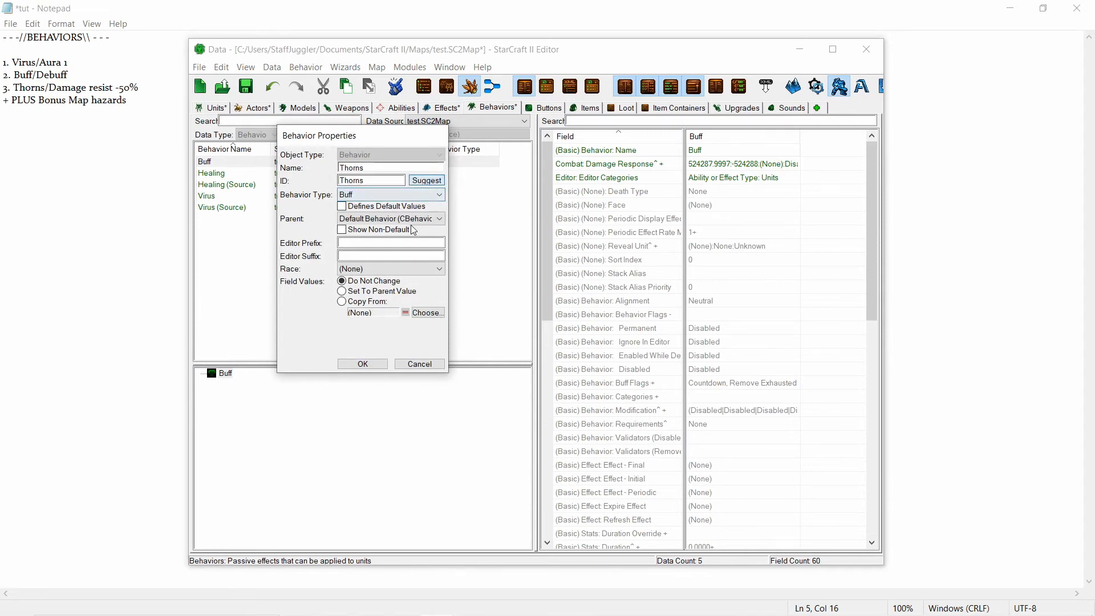
click(365, 364)
- Set the Thorns behavior's icon to btn-ability-zerg-kraith-thornsaura.dds, searching the image files for "thorn"
scroll(754, 391, down, 5)
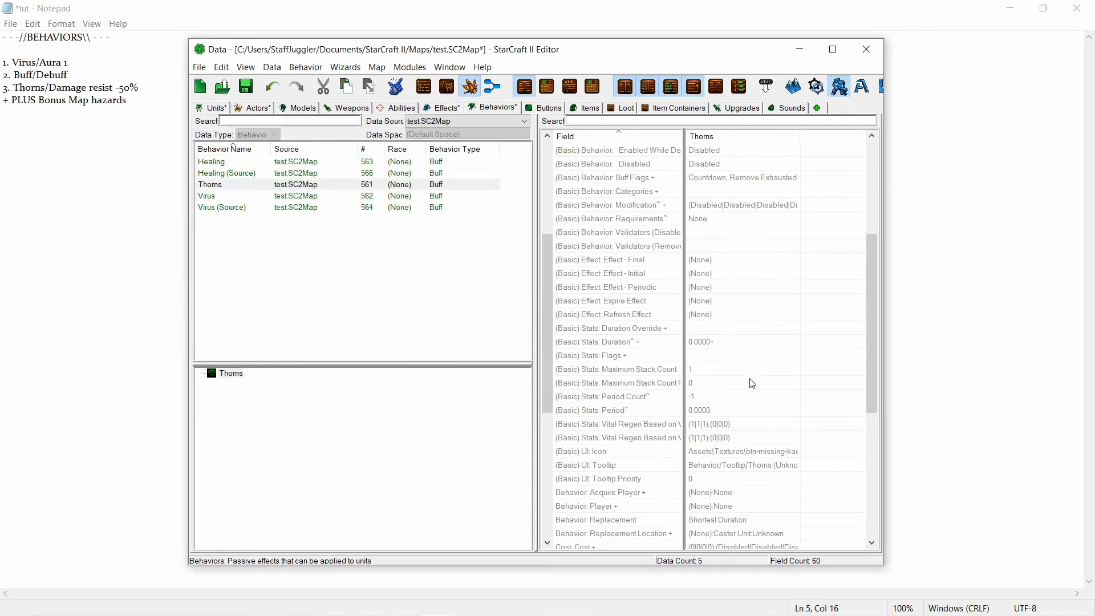
double_click(753, 451)
click(629, 132)
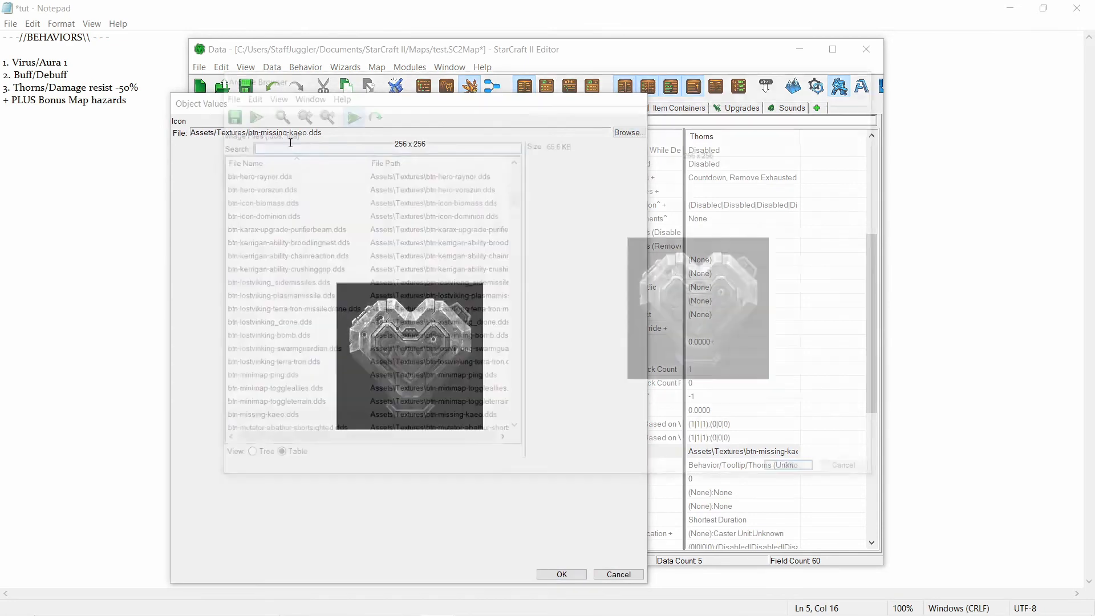
text(thorn)
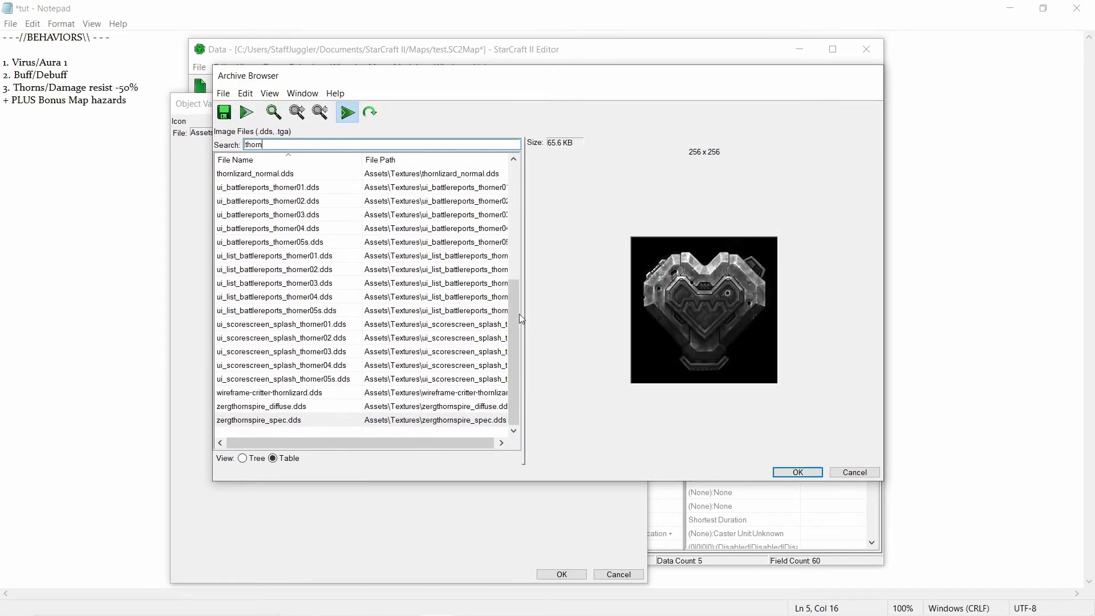
drag(519, 314, 521, 186)
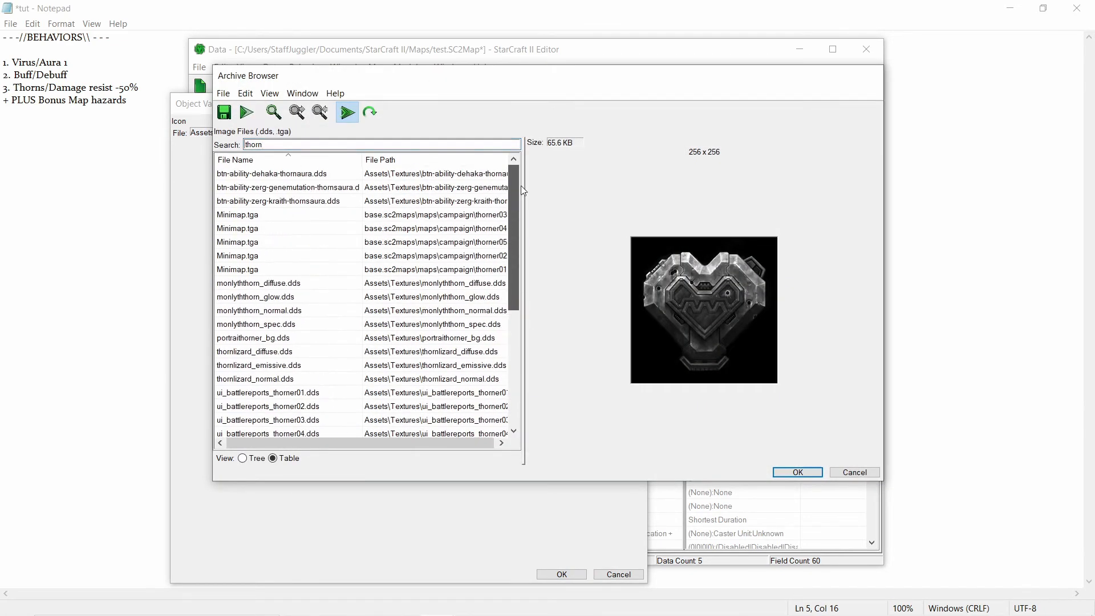
click(313, 187)
click(315, 201)
click(320, 173)
click(320, 187)
click(321, 201)
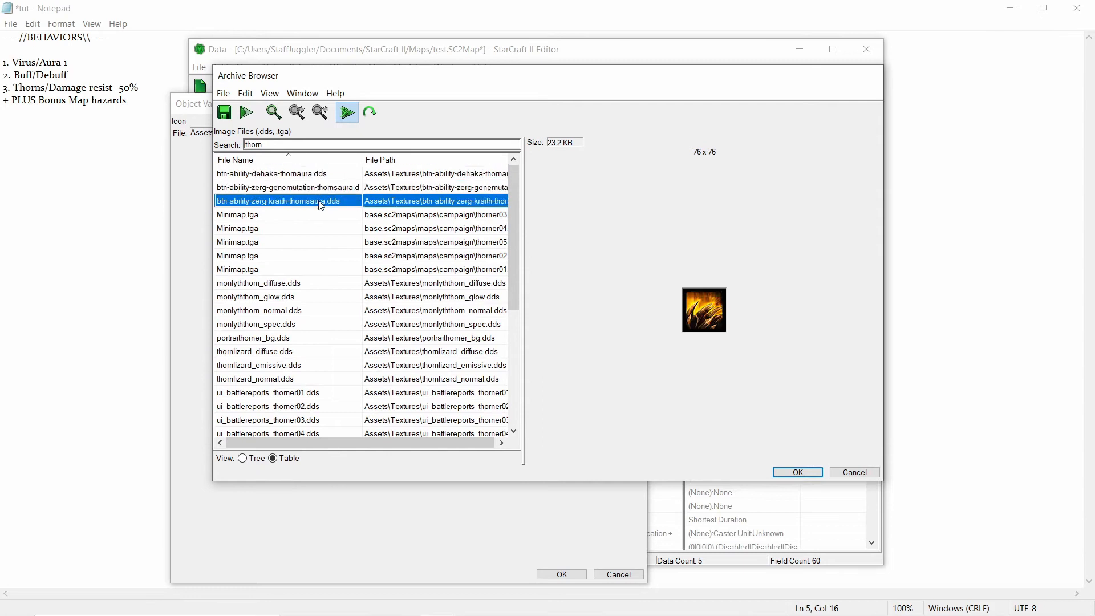
click(796, 472)
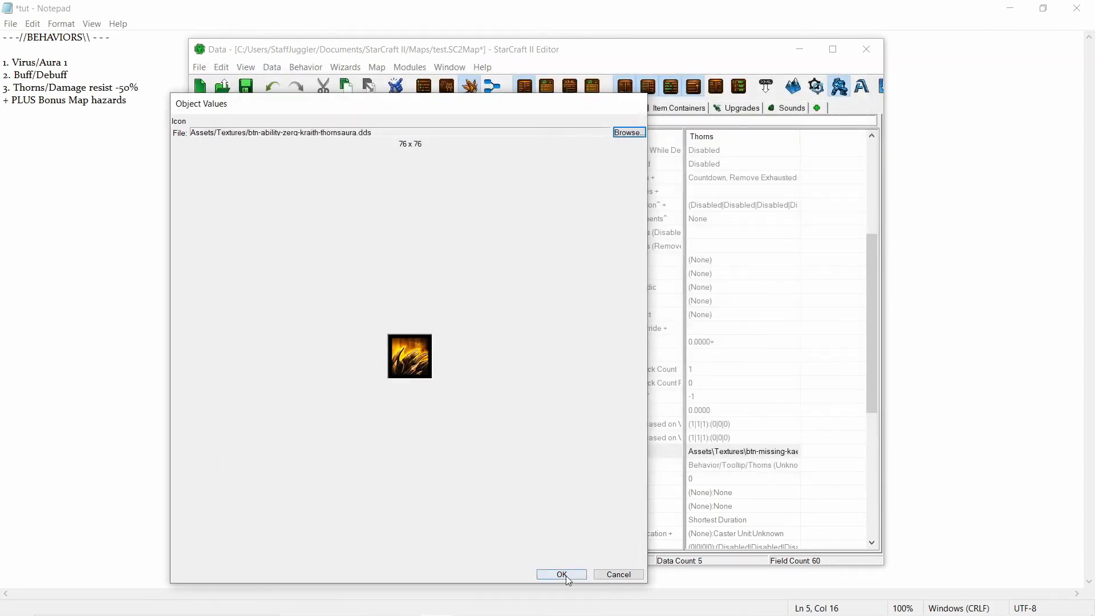
click(562, 574)
scroll(751, 331, down, 5)
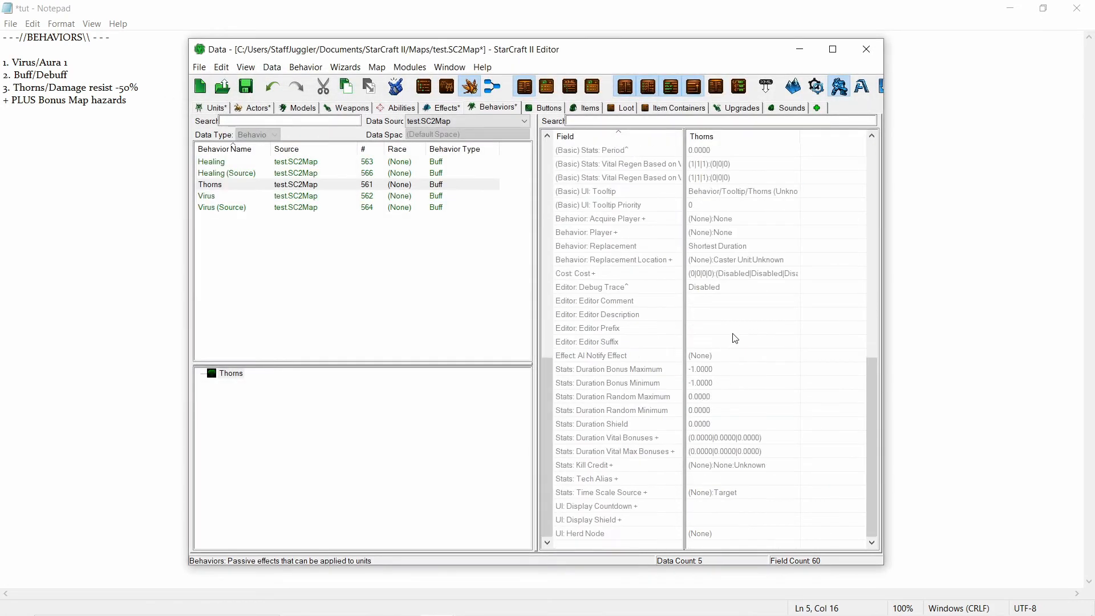
scroll(736, 340, up, 10)
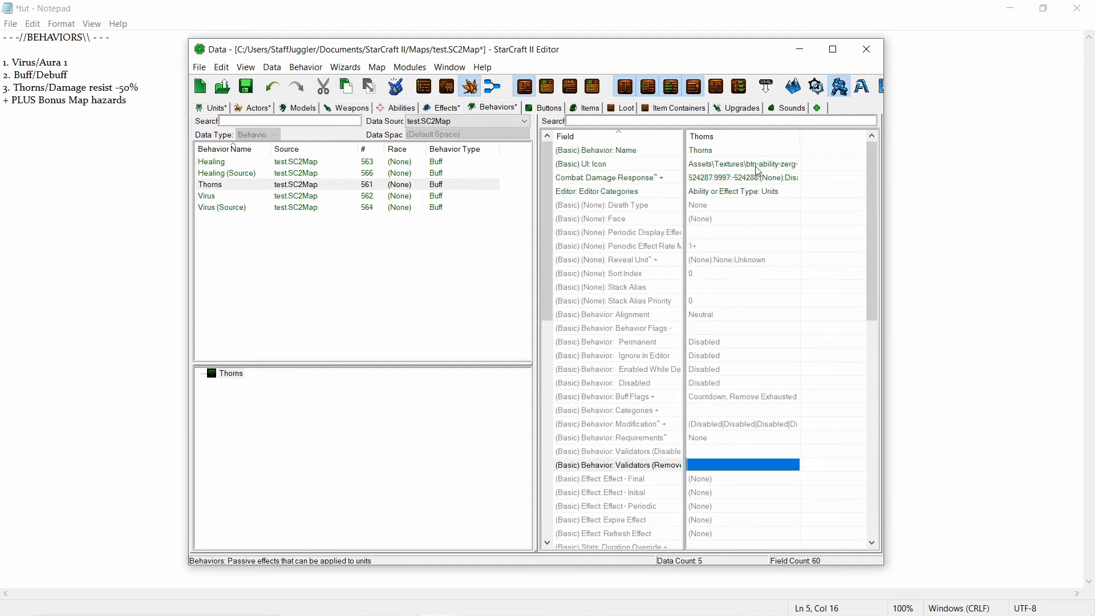
click(744, 165)
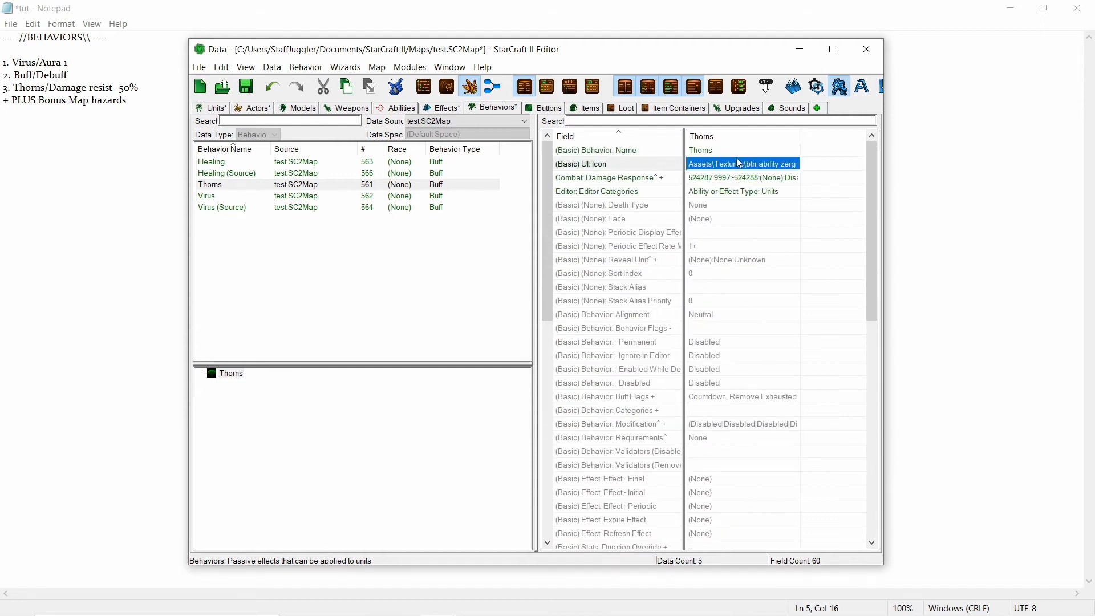
click(396, 107)
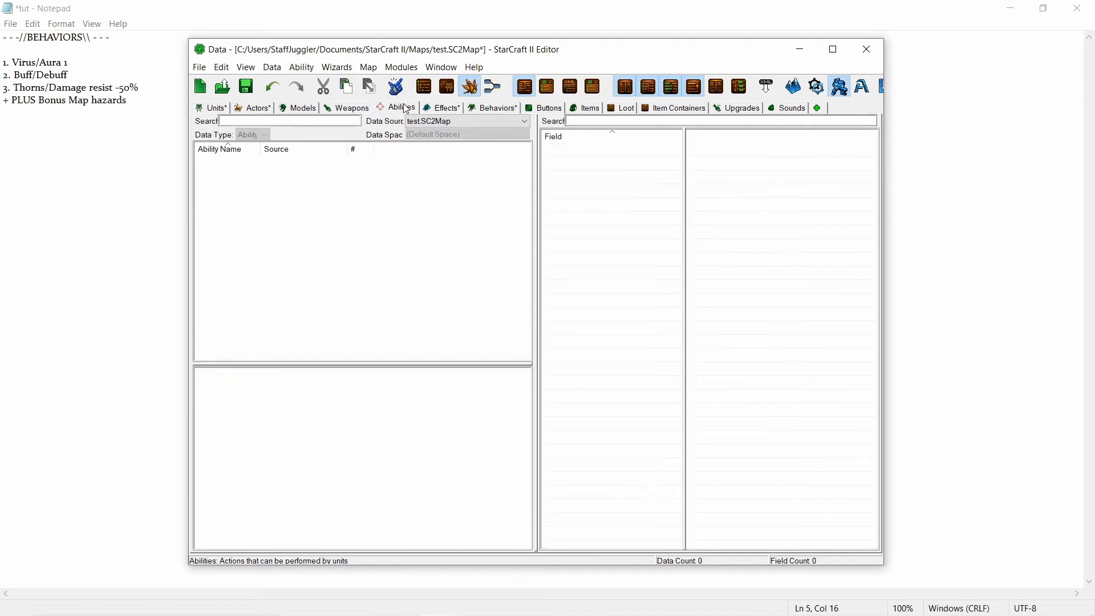
right_click(341, 195)
click(361, 203)
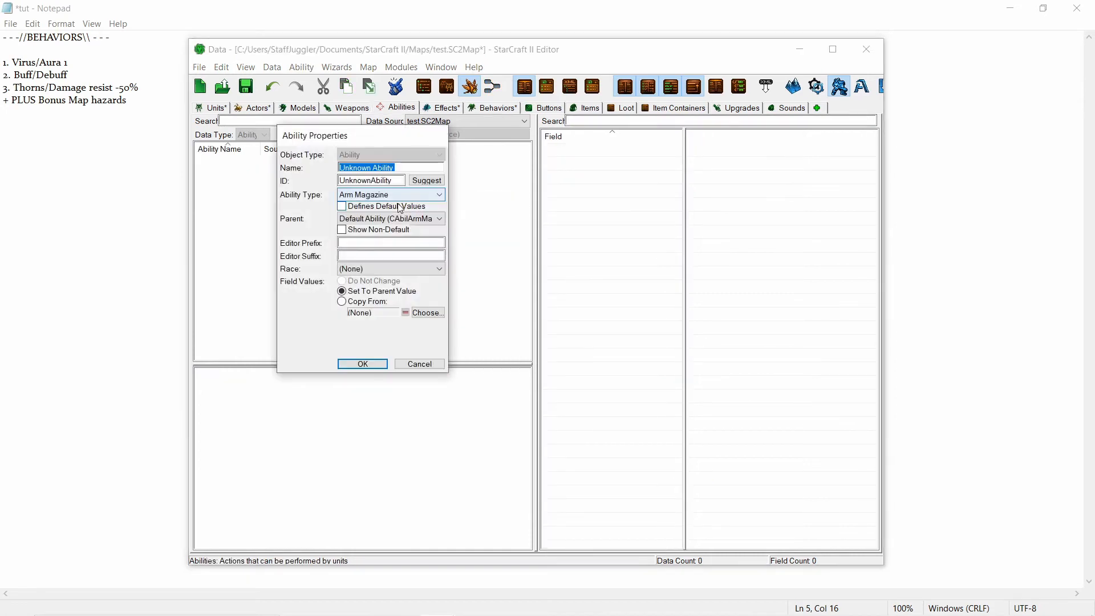
click(405, 219)
click(402, 195)
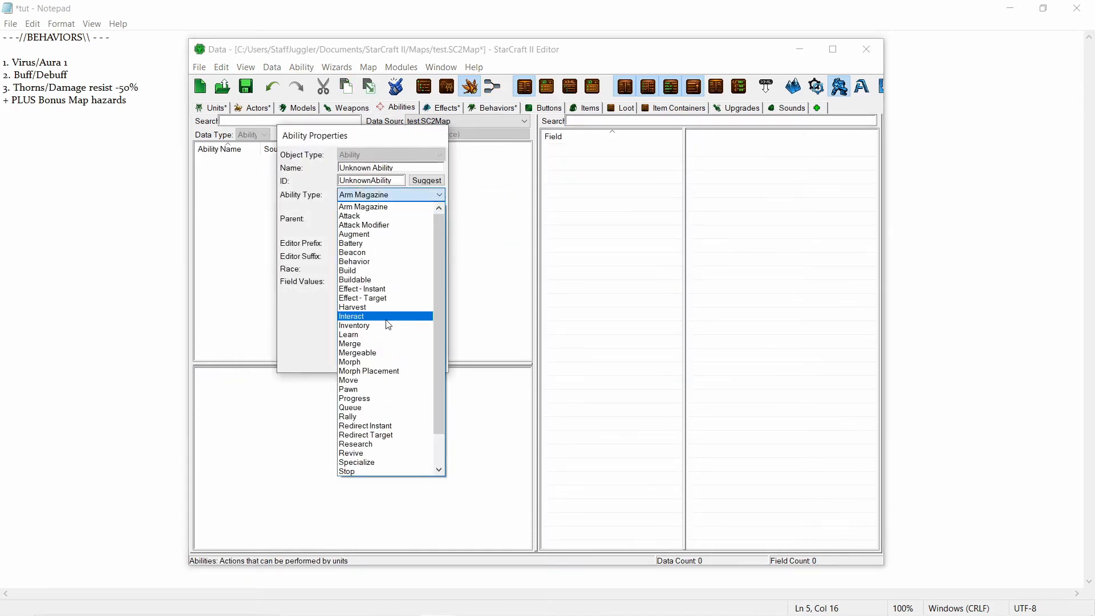
click(365, 288)
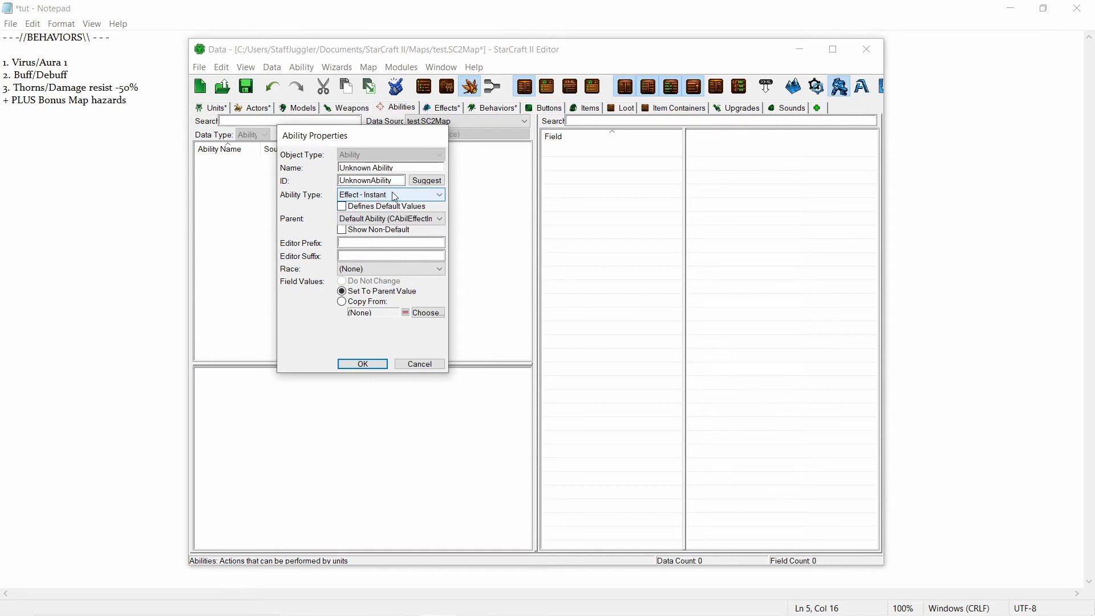
click(420, 364)
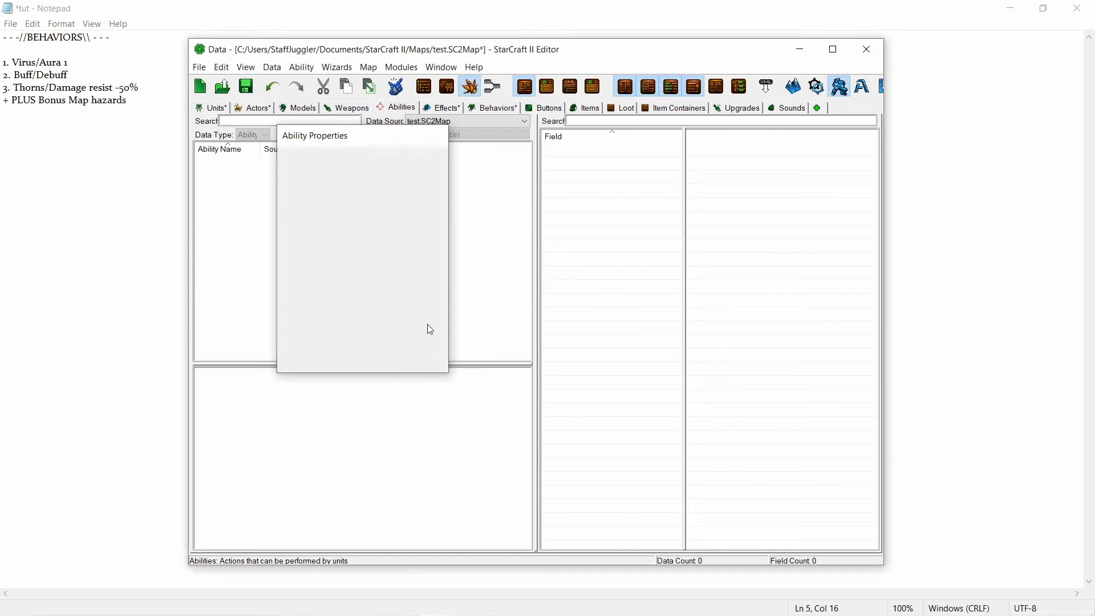
click(492, 108)
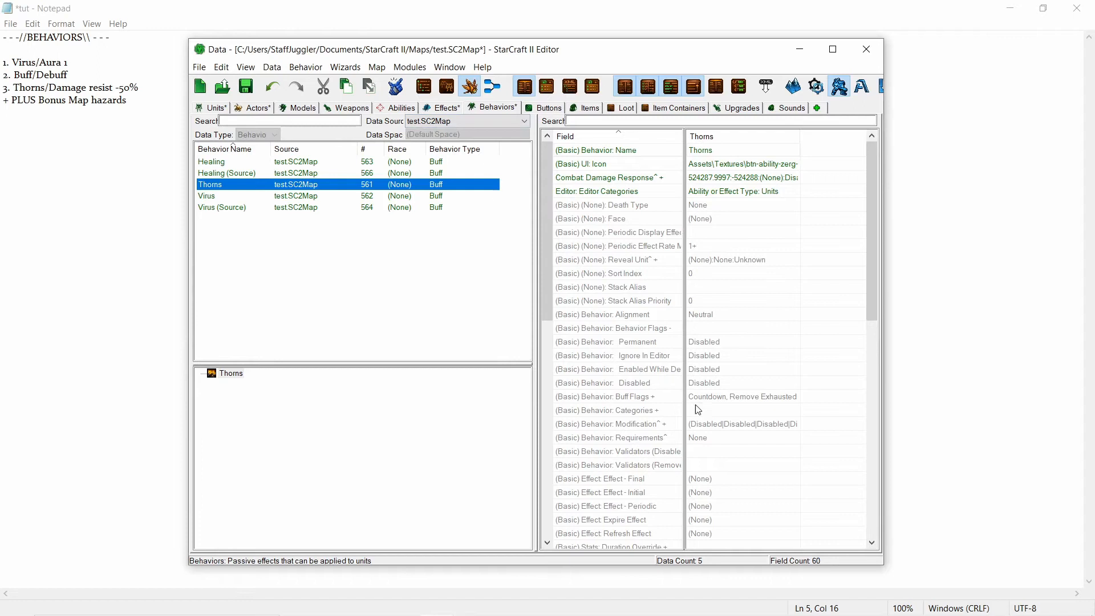
scroll(706, 439, down, 4)
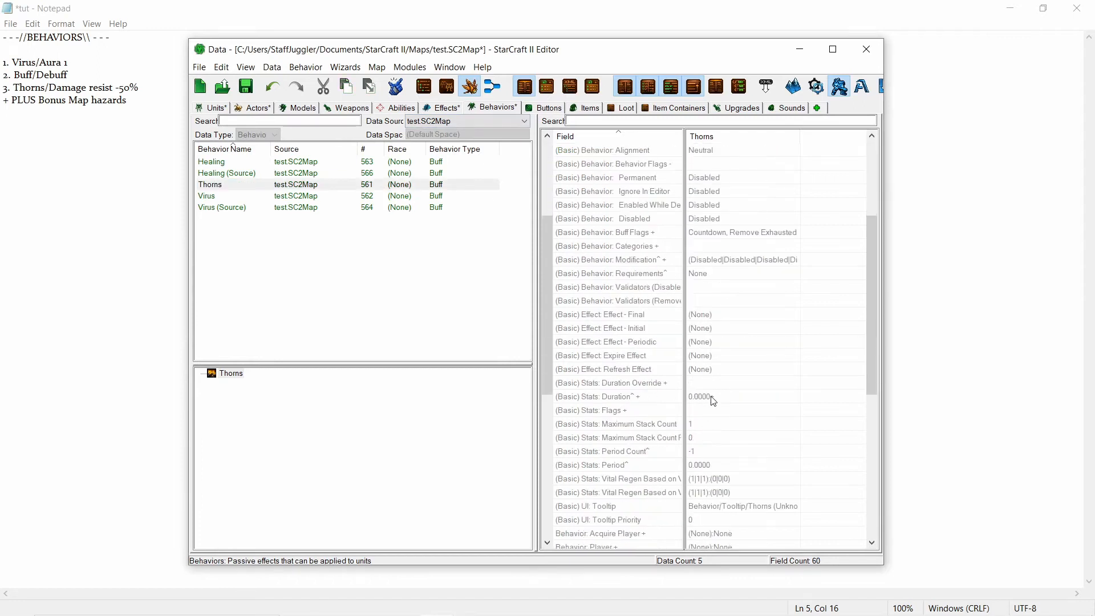
double_click(711, 400)
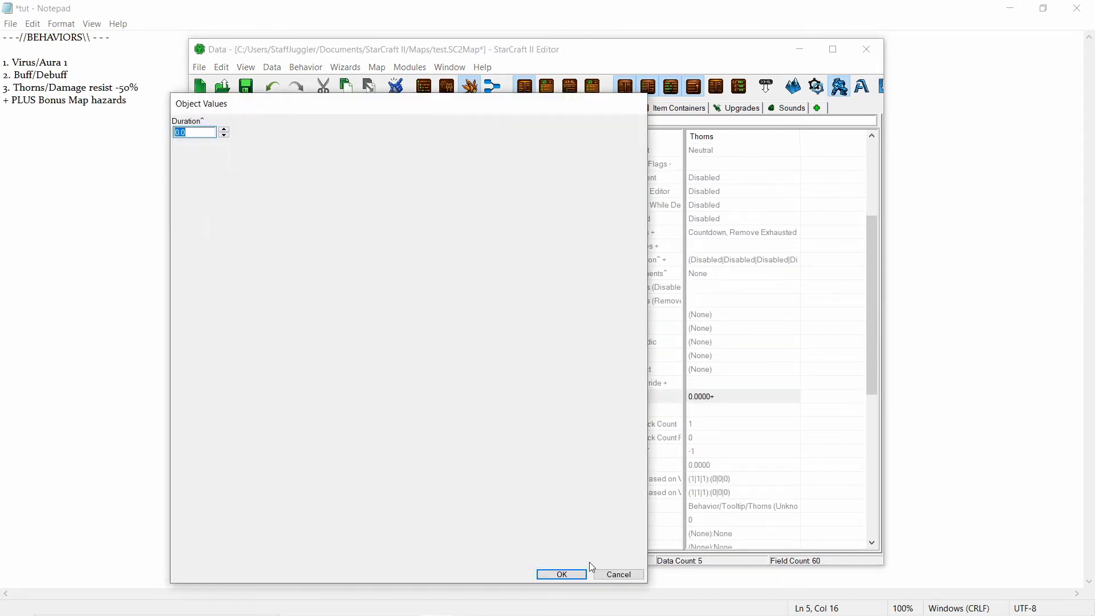
click(608, 573)
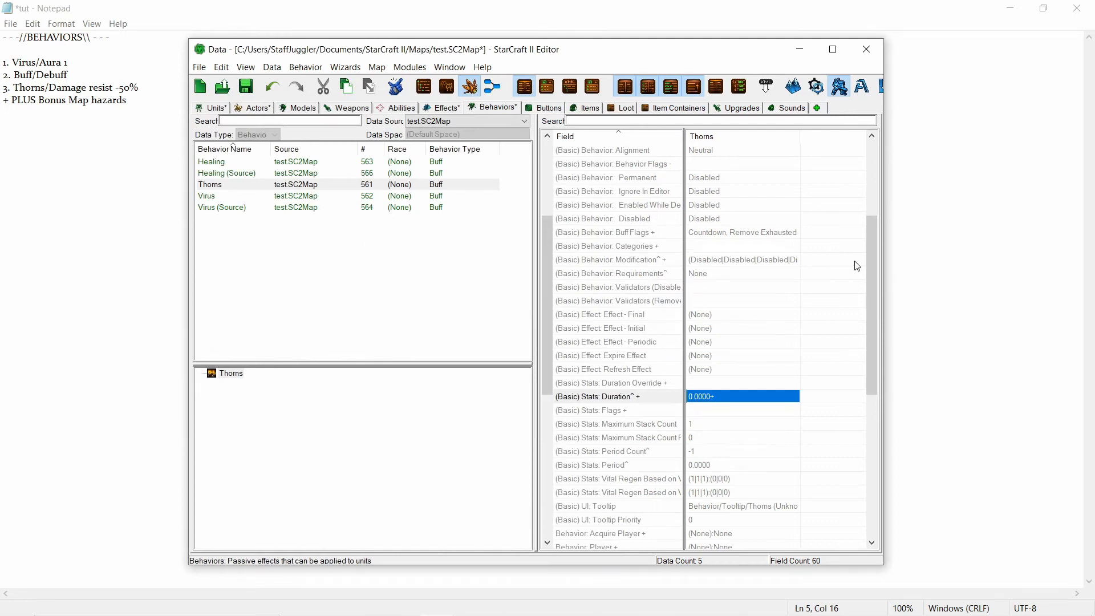
- Assign Thorns DMG as the Handled effect in the Combat section of the Thorns behavior's Damage Response
drag(868, 302, 870, 227)
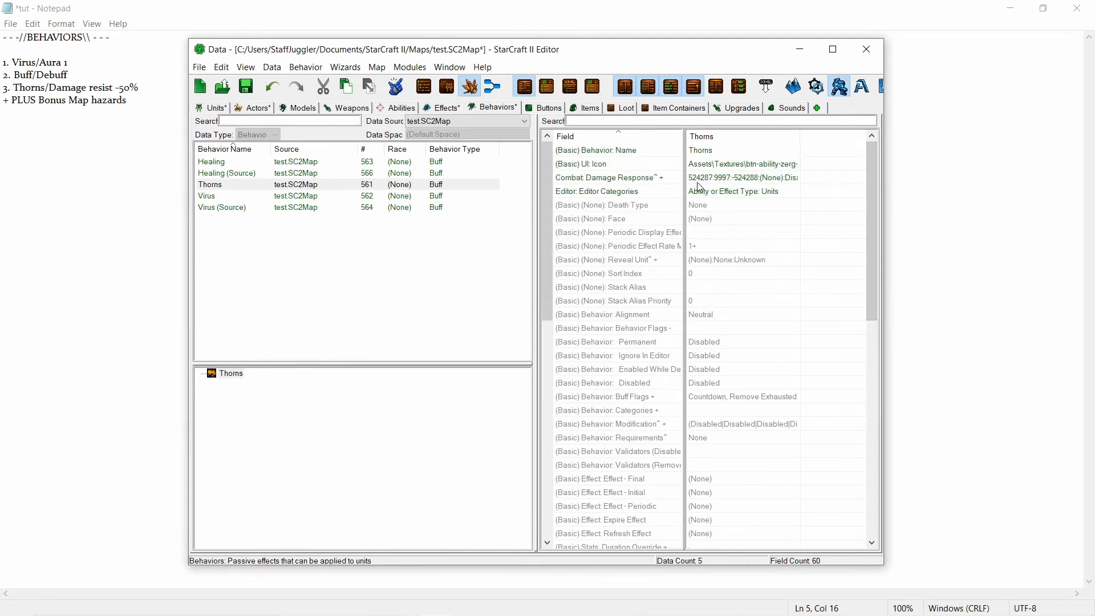
double_click(754, 182)
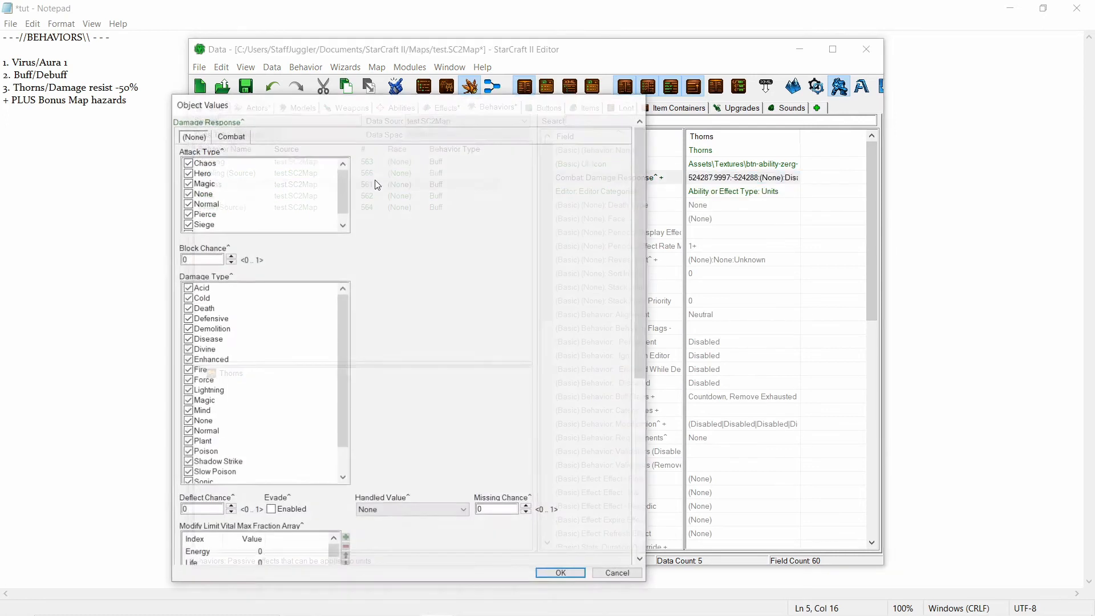
click(231, 135)
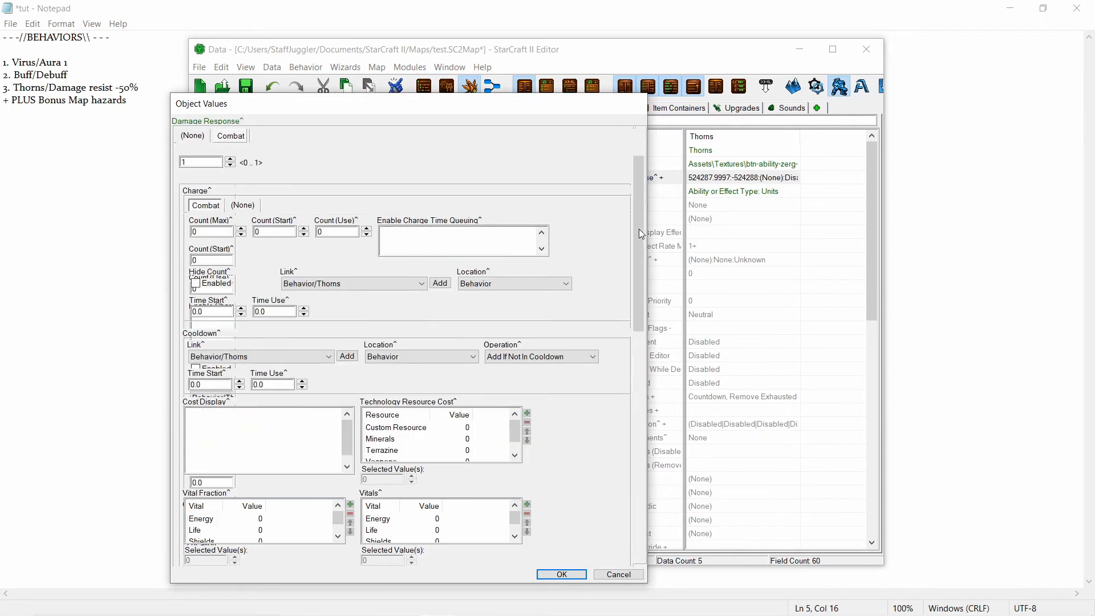
drag(639, 227, 642, 411)
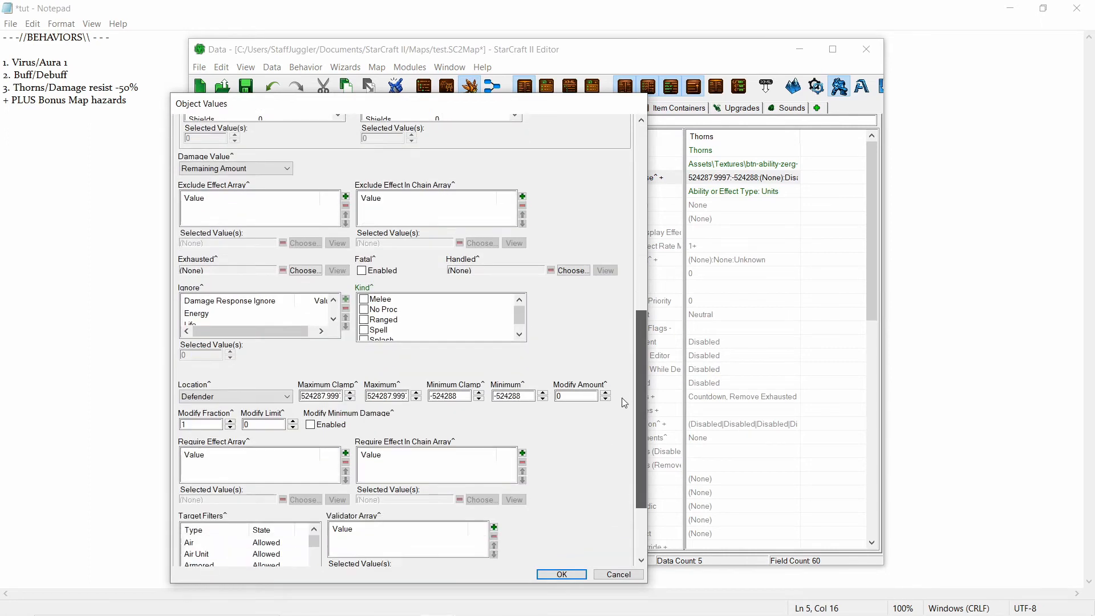
click(578, 271)
text(thorns)
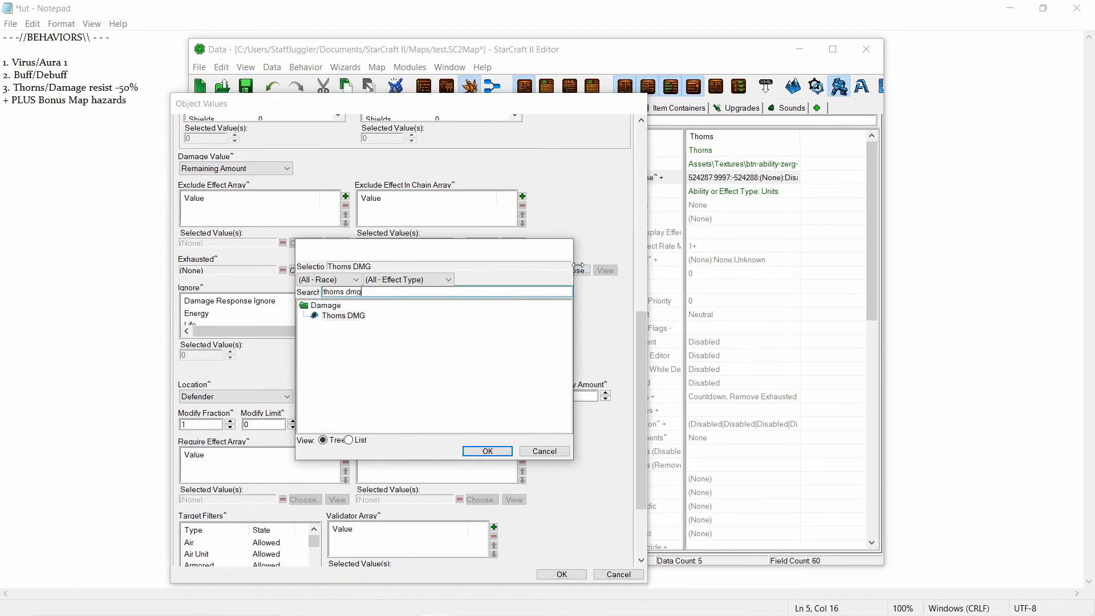
text( dmg)
key(Return)
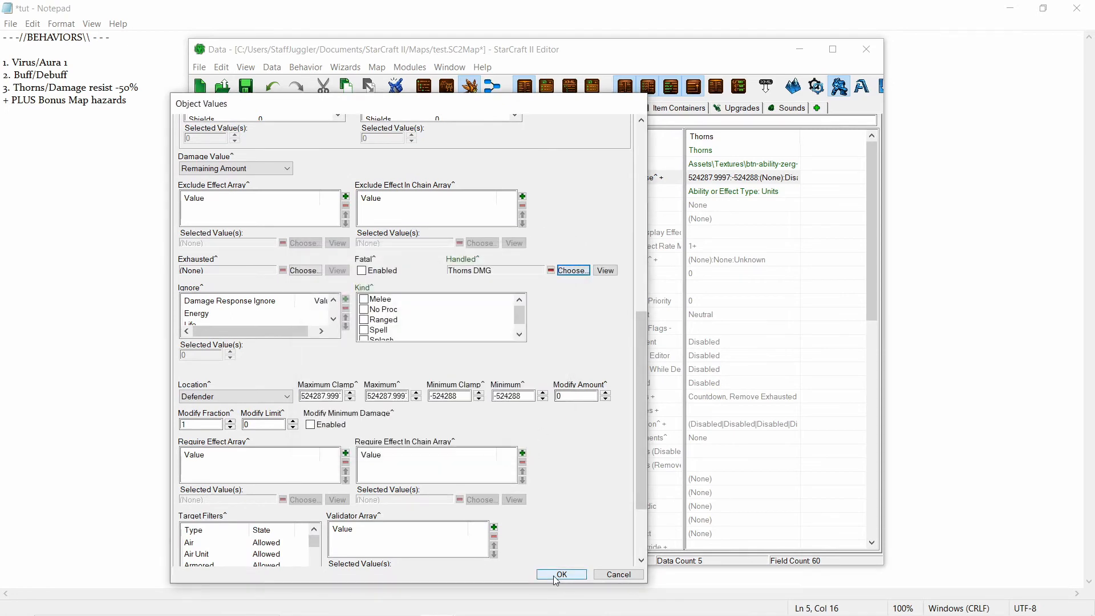
click(556, 577)
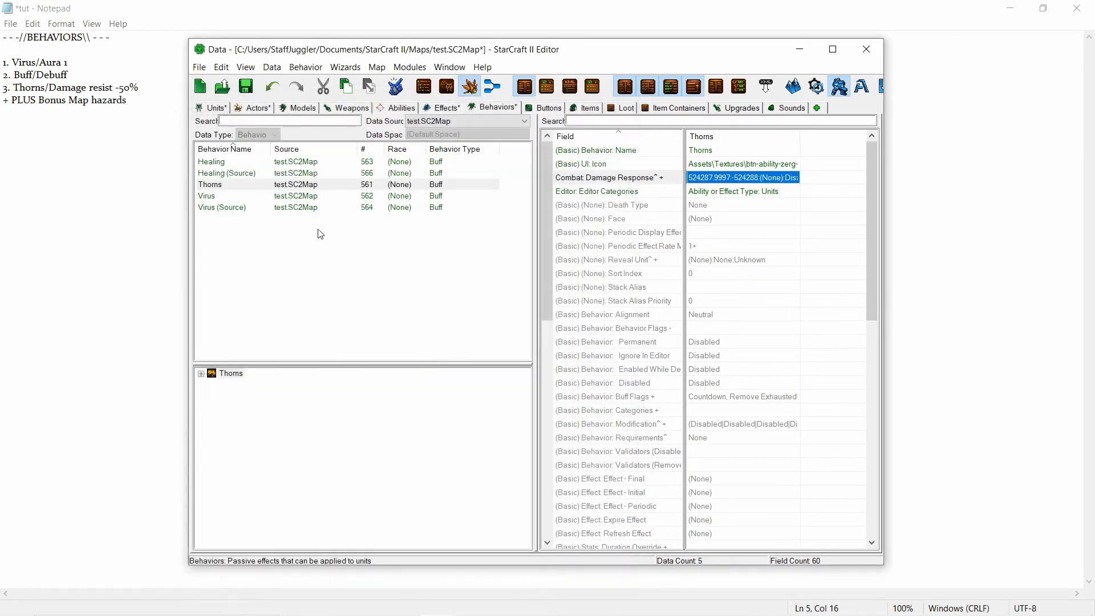
- Review the Impact Location options of the Thorns DMG effect linked under Thorns and select Target Unit/Point
click(205, 377)
click(245, 395)
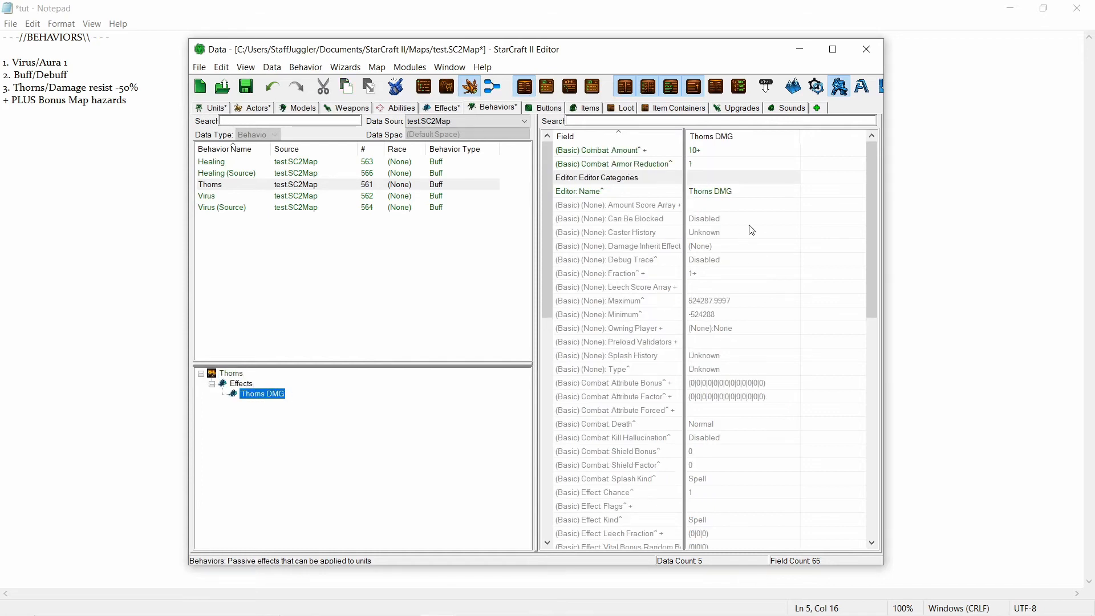
scroll(739, 267, down, 8)
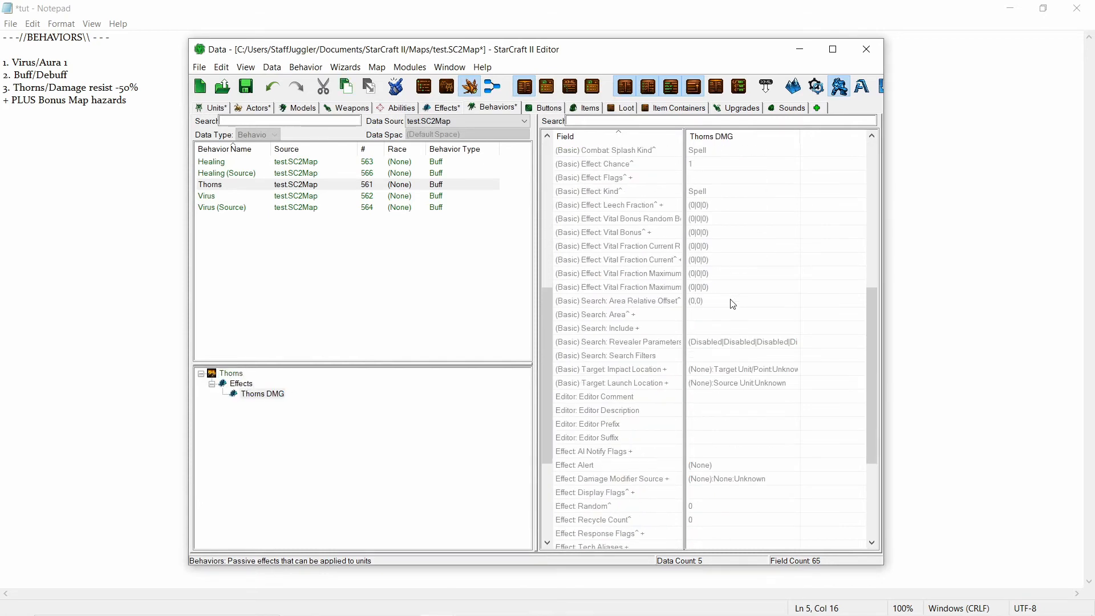
scroll(733, 303, down, 1)
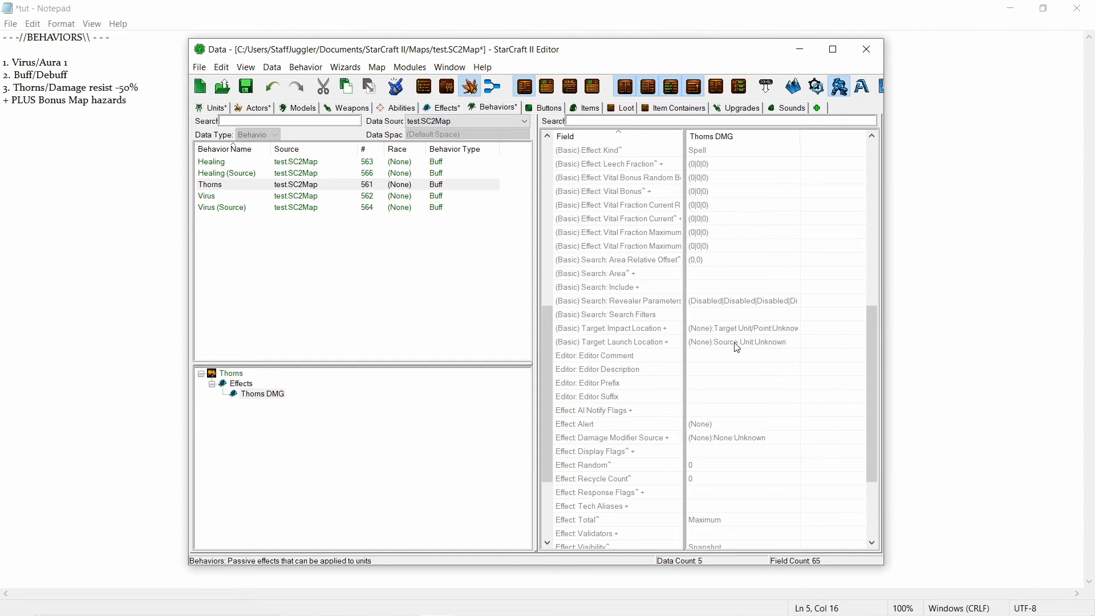
double_click(693, 328)
click(387, 162)
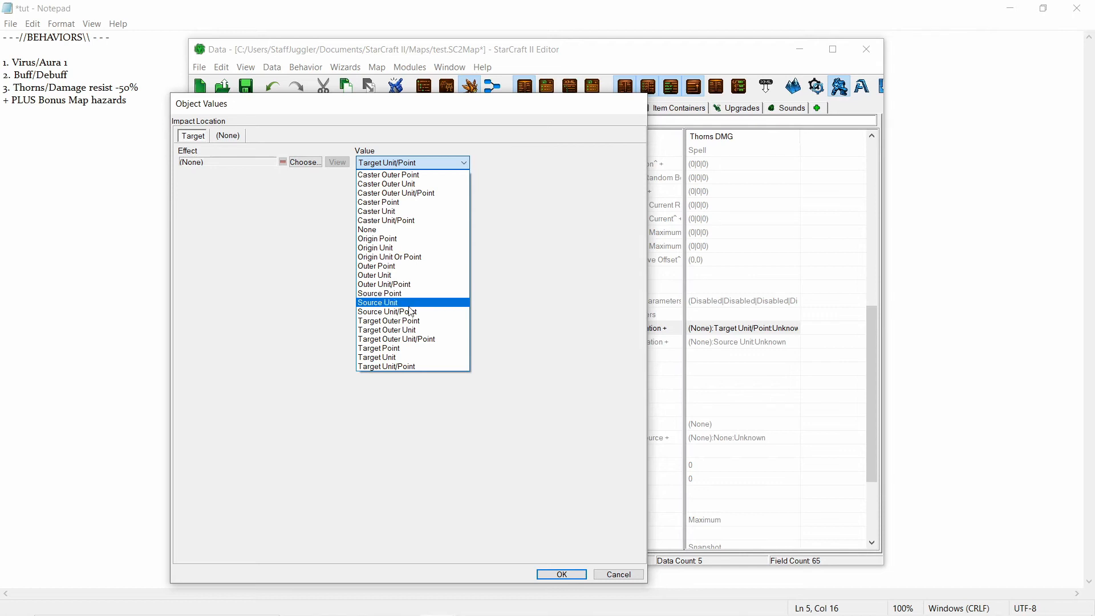
click(411, 367)
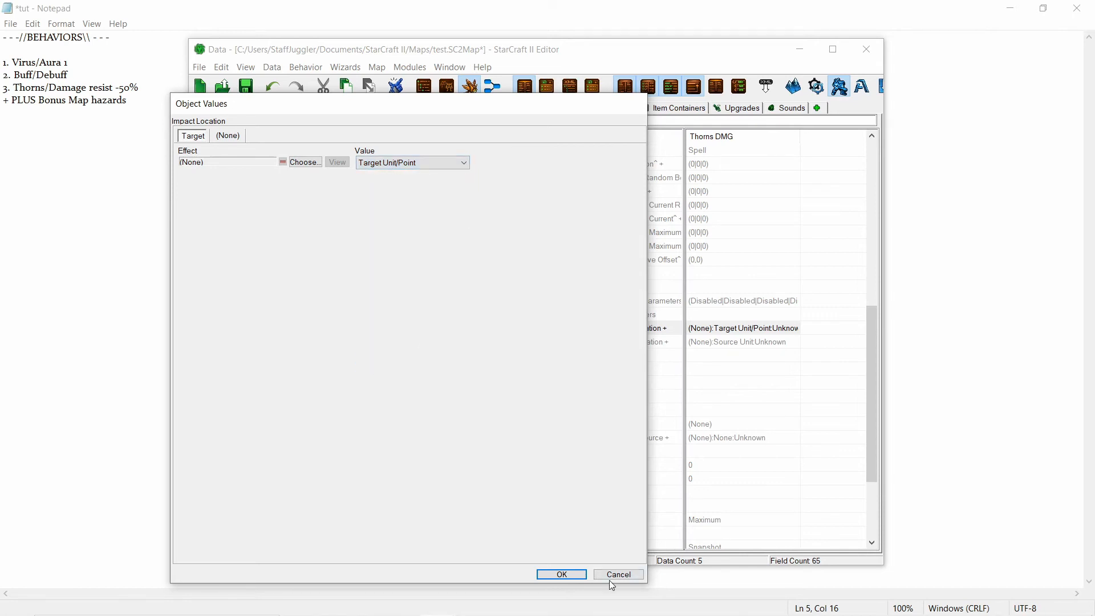
click(565, 575)
scroll(713, 342, up, 4)
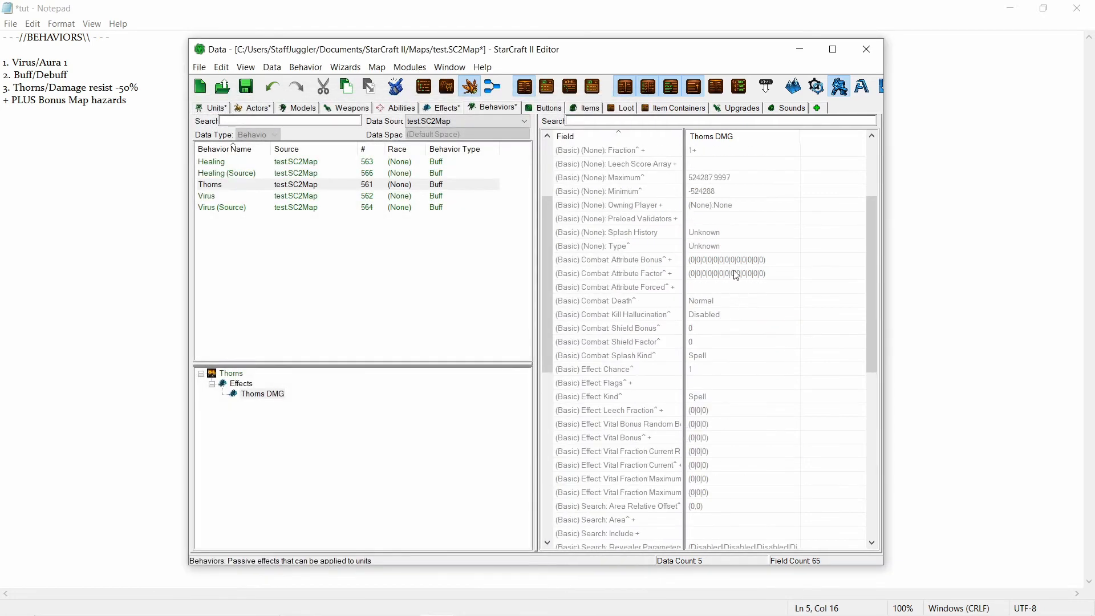
- Set the Impact Location value of the Thorns DMG effect to Outer Unit
scroll(747, 342, down, 3)
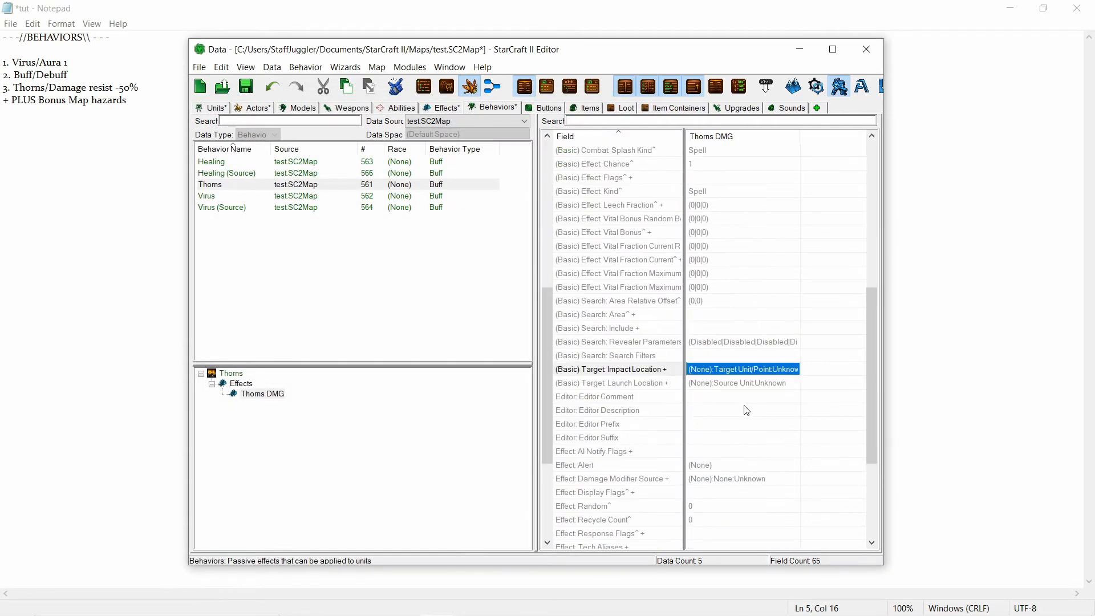
double_click(748, 376)
click(419, 164)
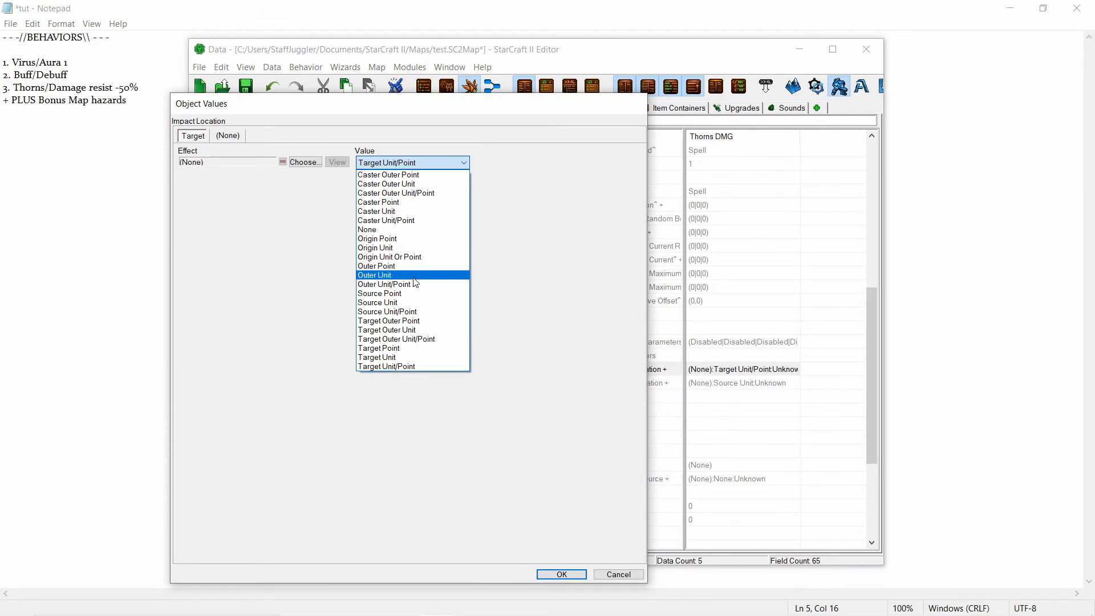
click(578, 268)
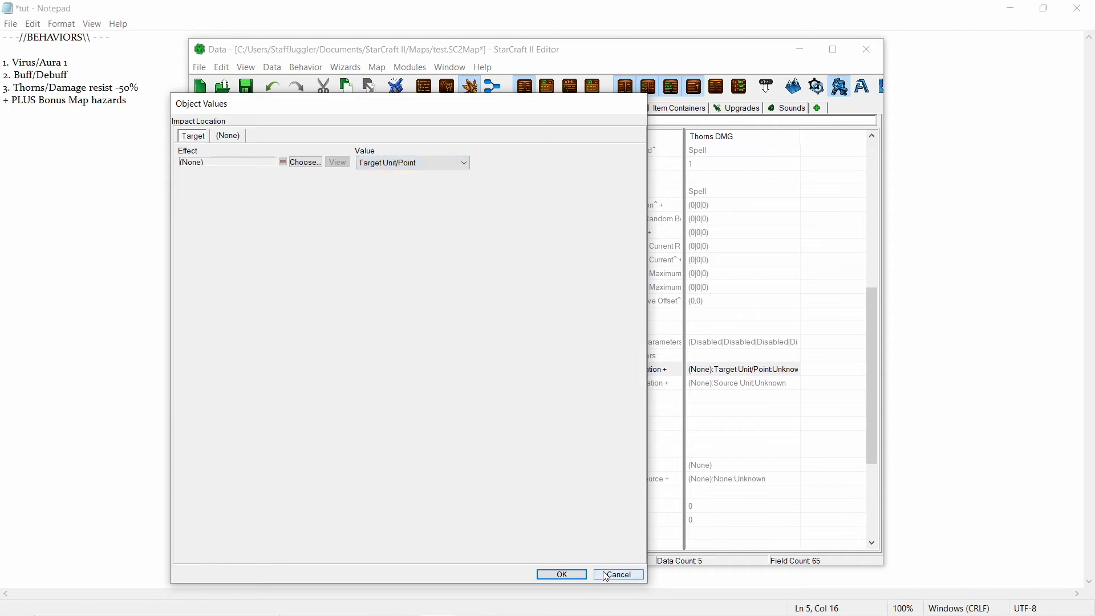
click(379, 164)
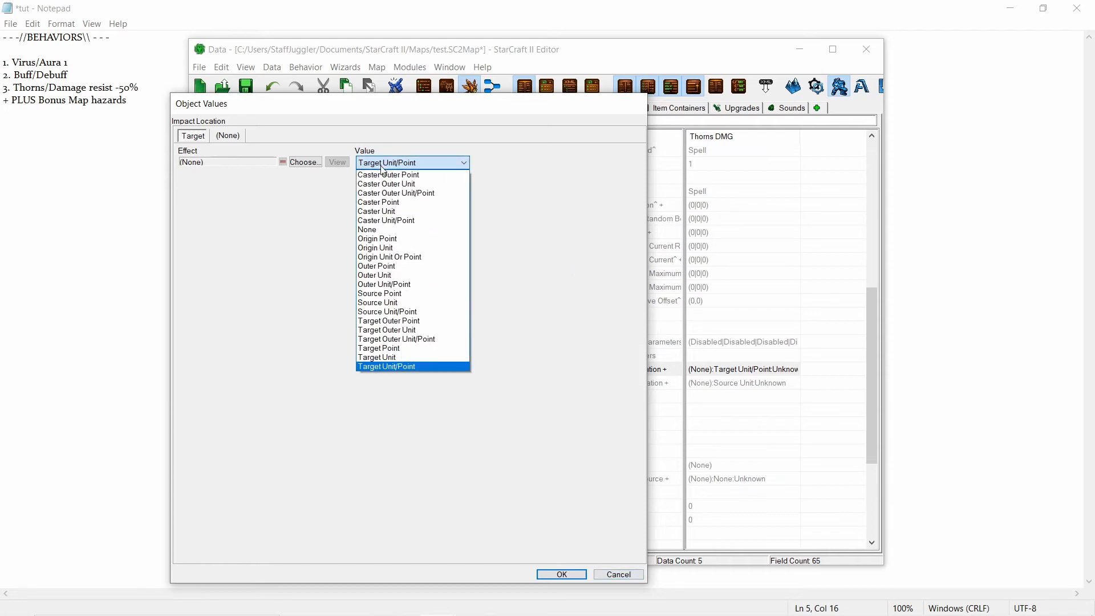
click(416, 276)
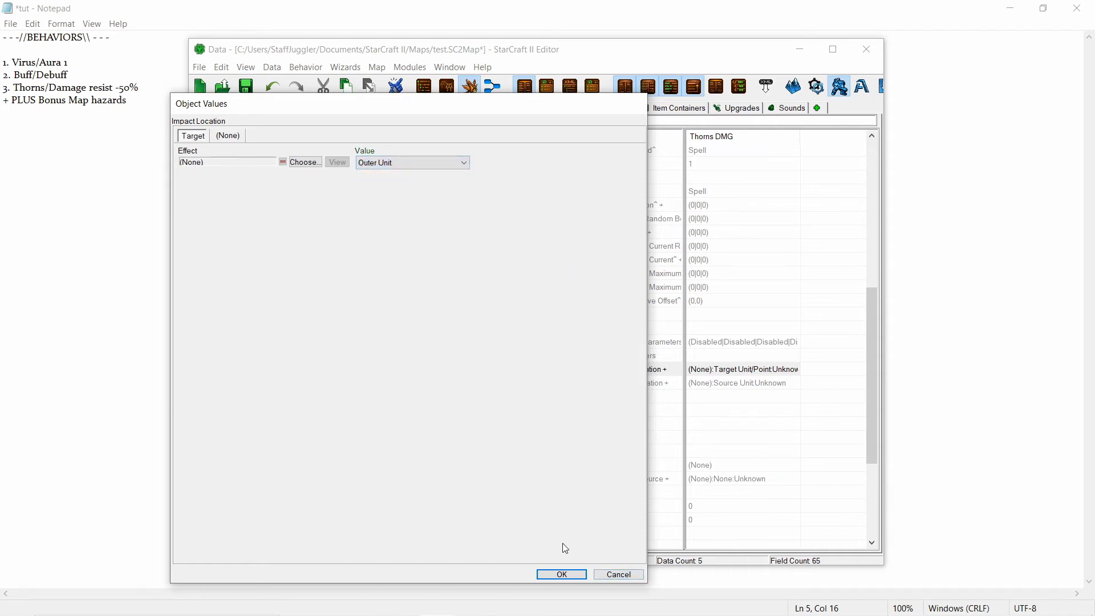
click(561, 574)
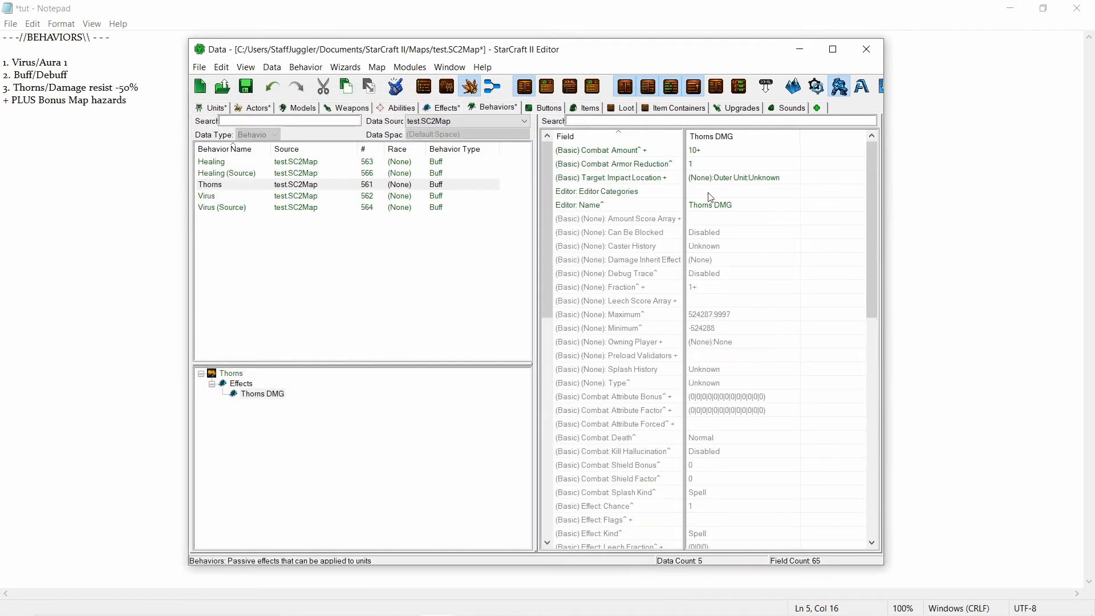
click(637, 179)
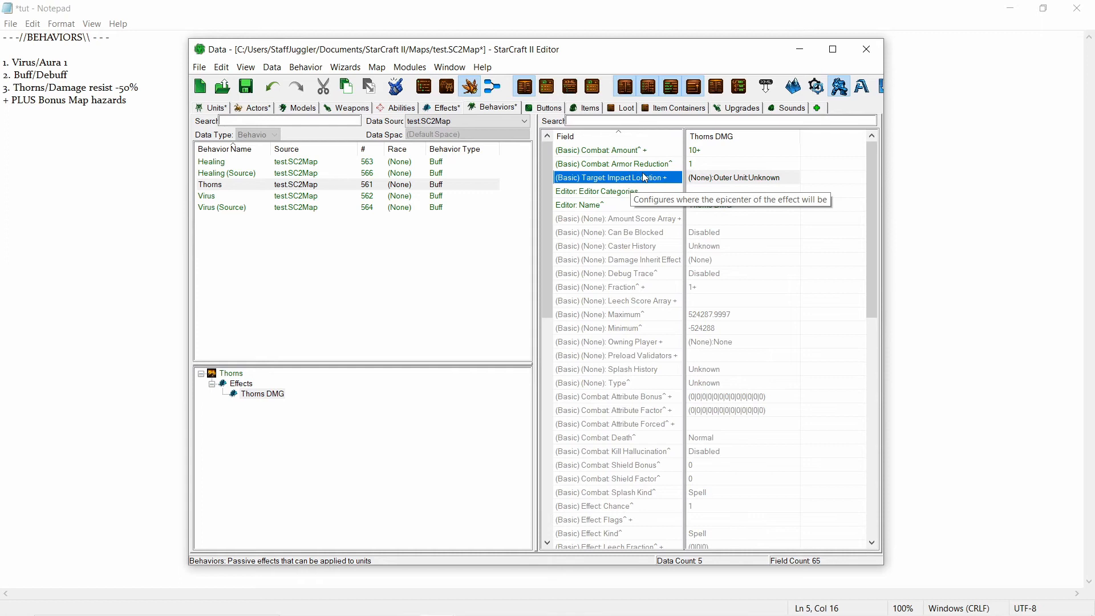
click(718, 179)
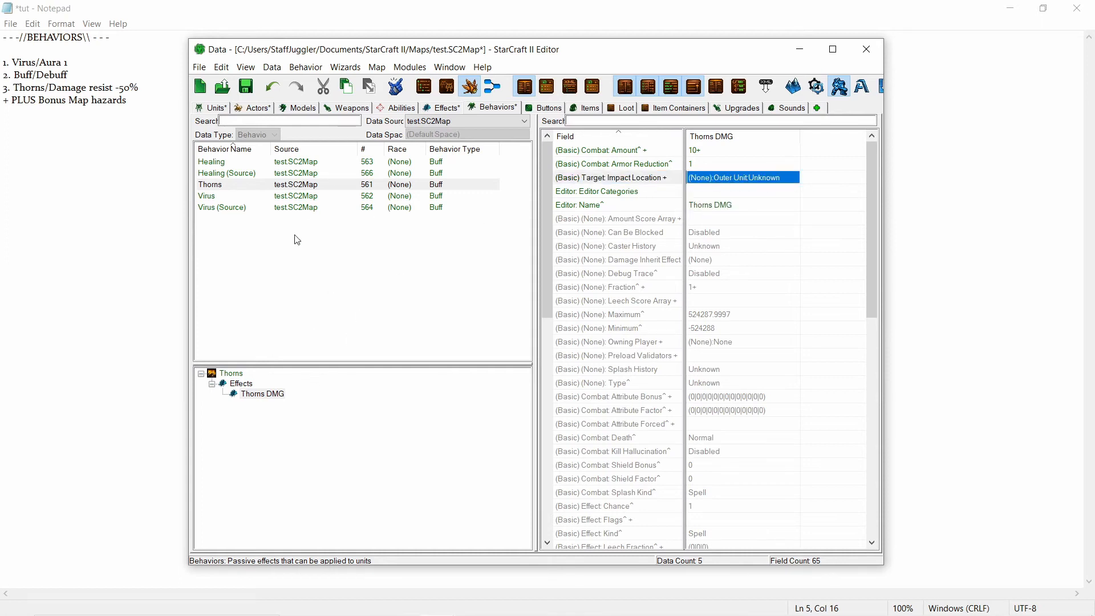
- Find the Brutalisk among the units of All Data by filtering for "br" and select it
click(211, 107)
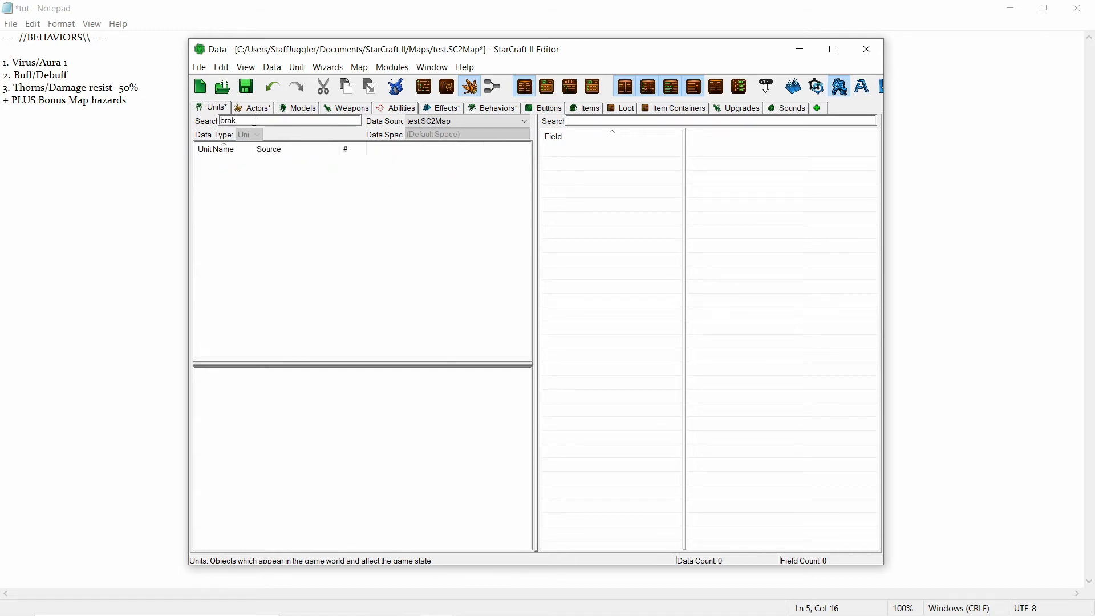
click(411, 120)
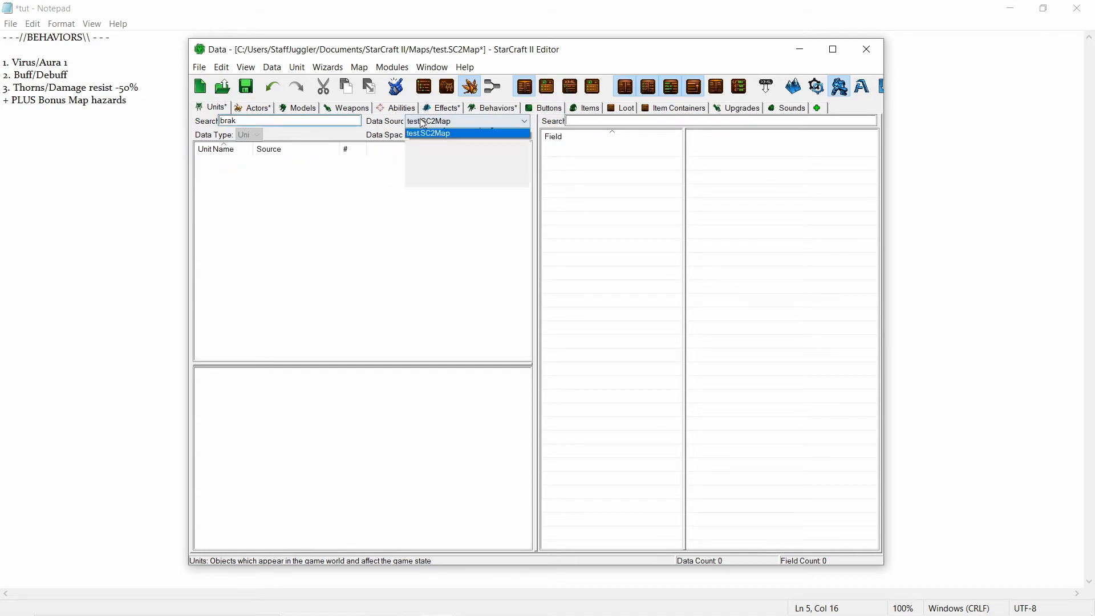
click(405, 140)
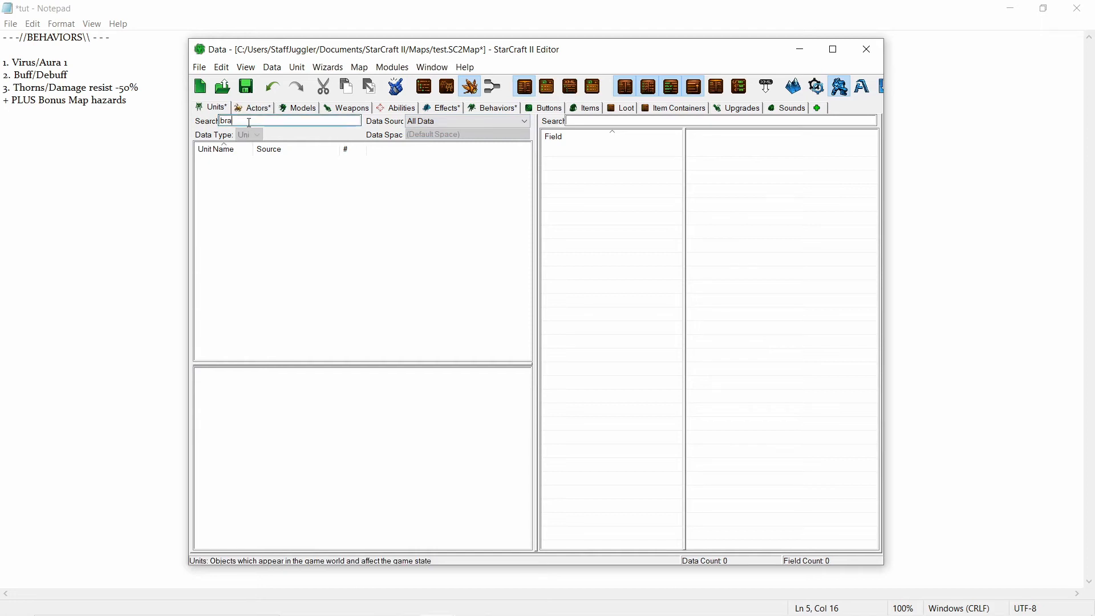
key(BackSpace)
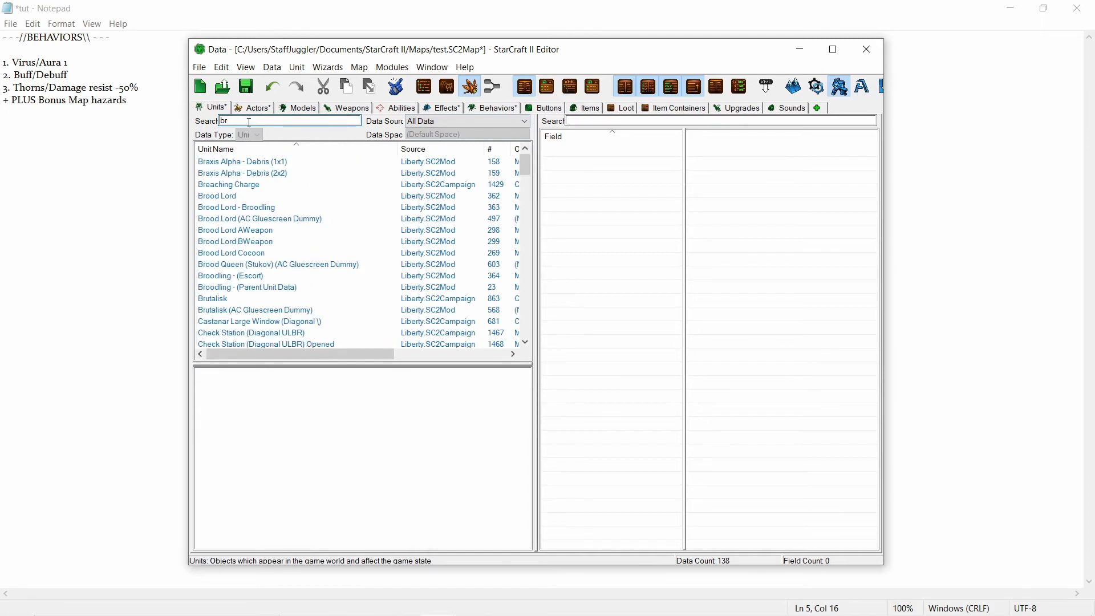
click(252, 299)
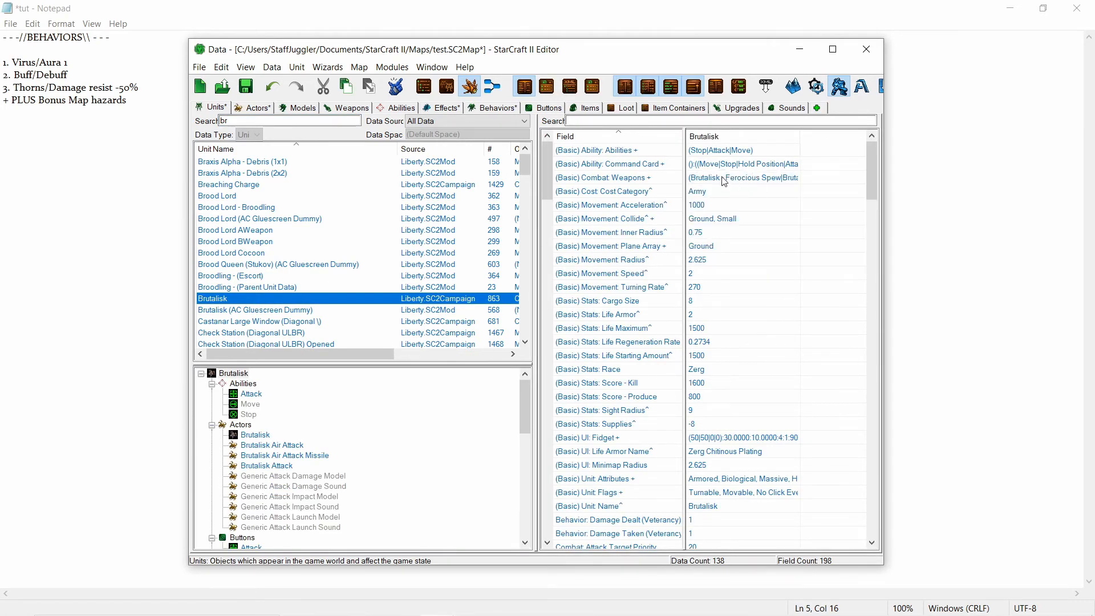
- Find the Brutalisk's Behaviors field and add an entry to it, searching the behavior list for "thorns"
click(707, 121)
text(beha)
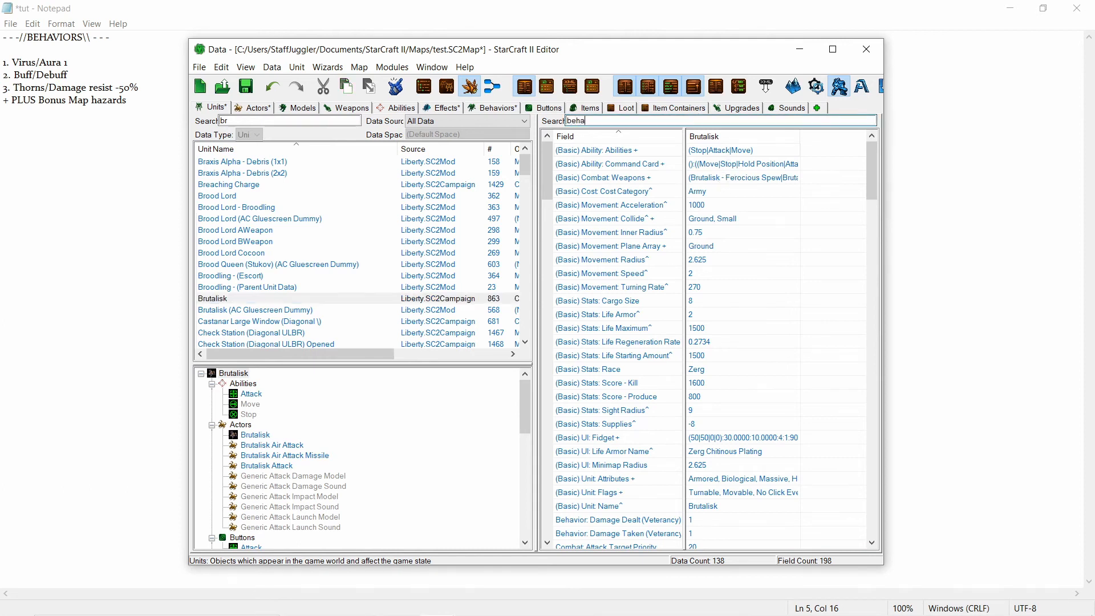
text(v)
double_click(741, 155)
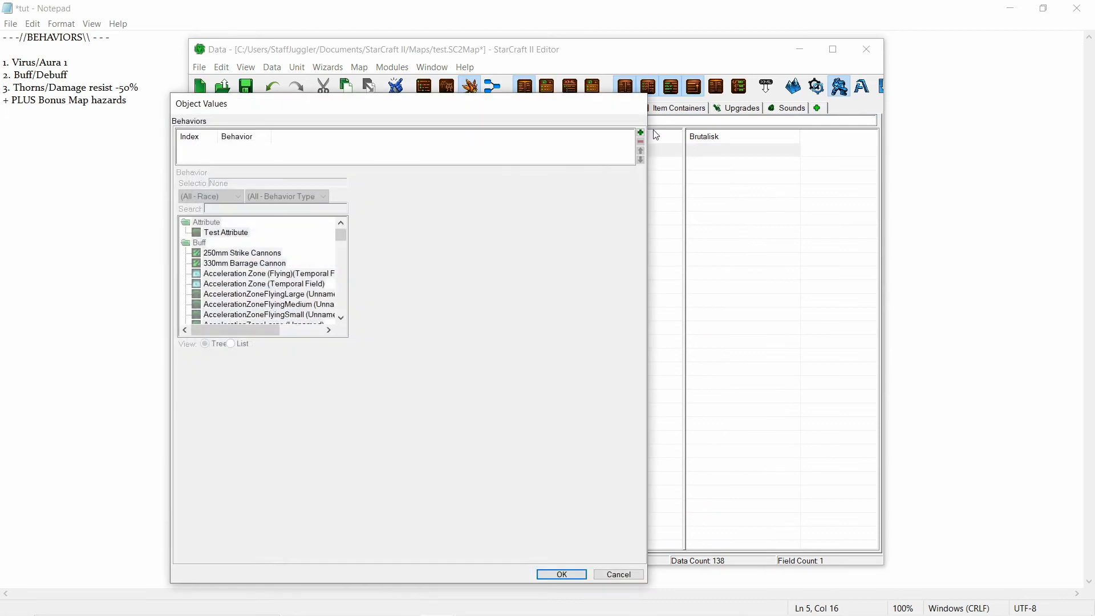
click(339, 209)
text(thorns)
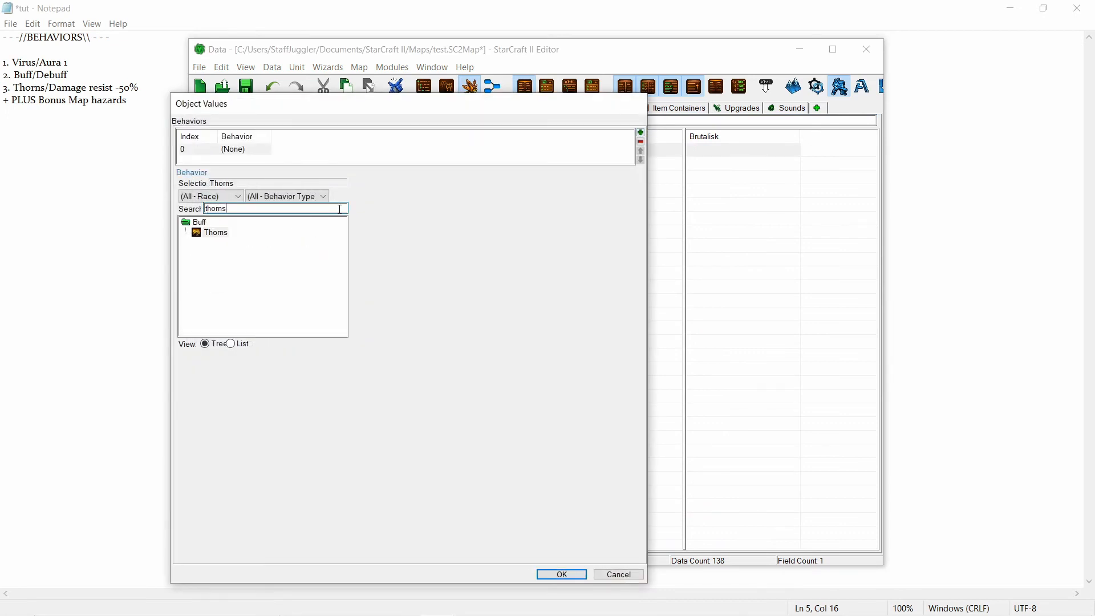
key(Return)
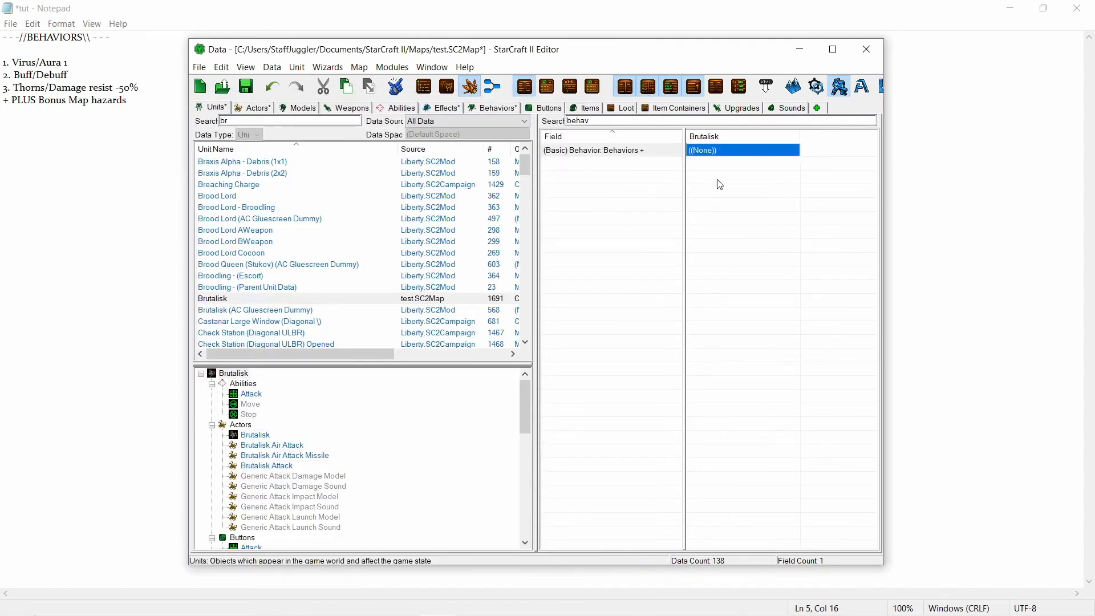
- Assign the Thorns buff to the empty entry in the Brutalisk's Behaviors field
double_click(724, 152)
click(247, 209)
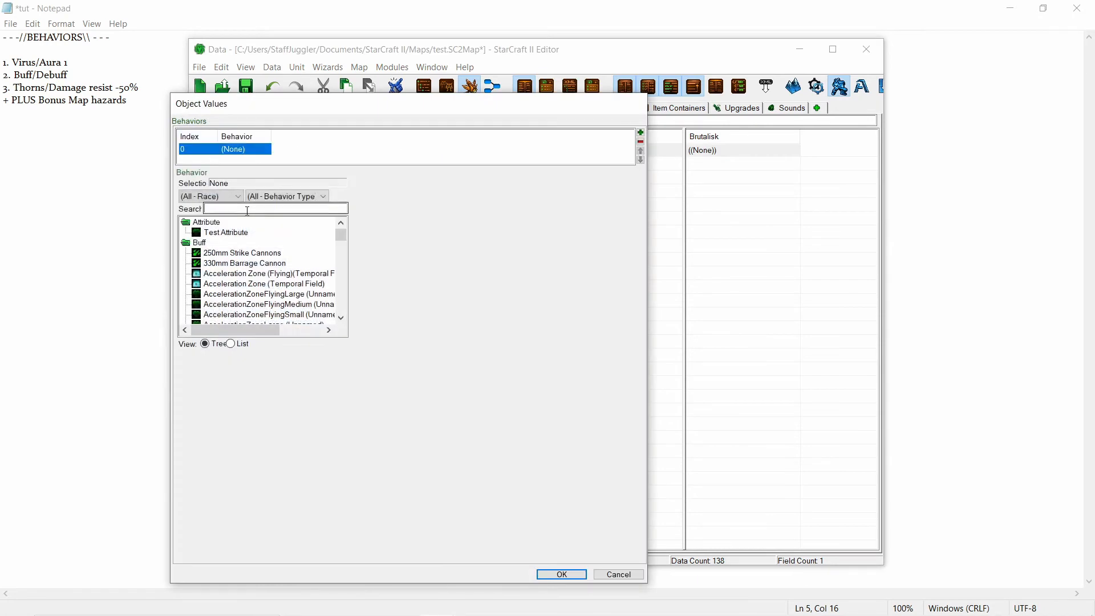
text(thorns)
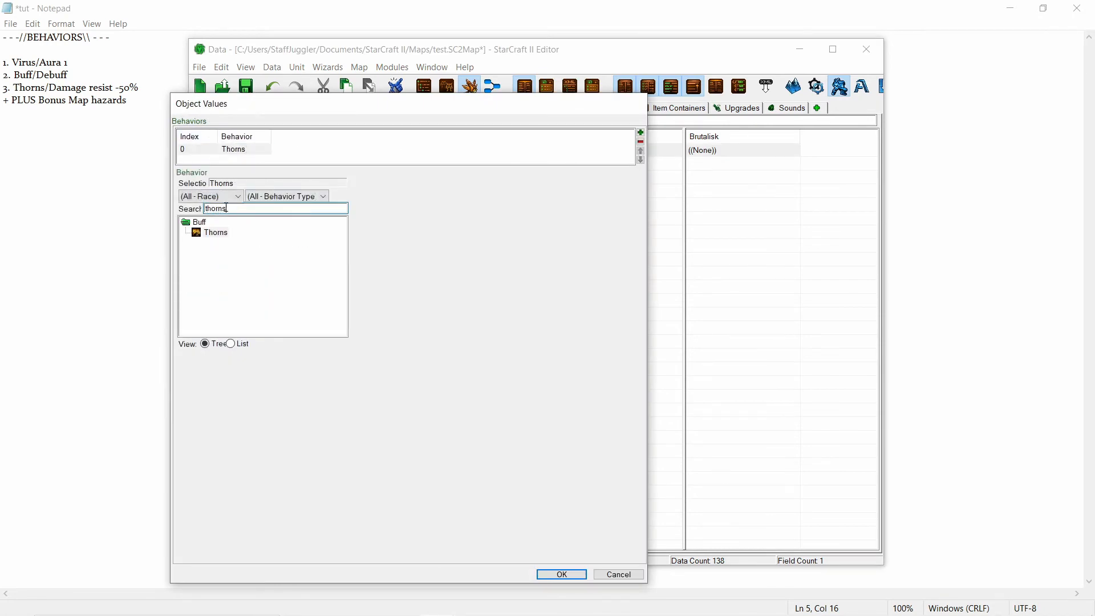
click(250, 152)
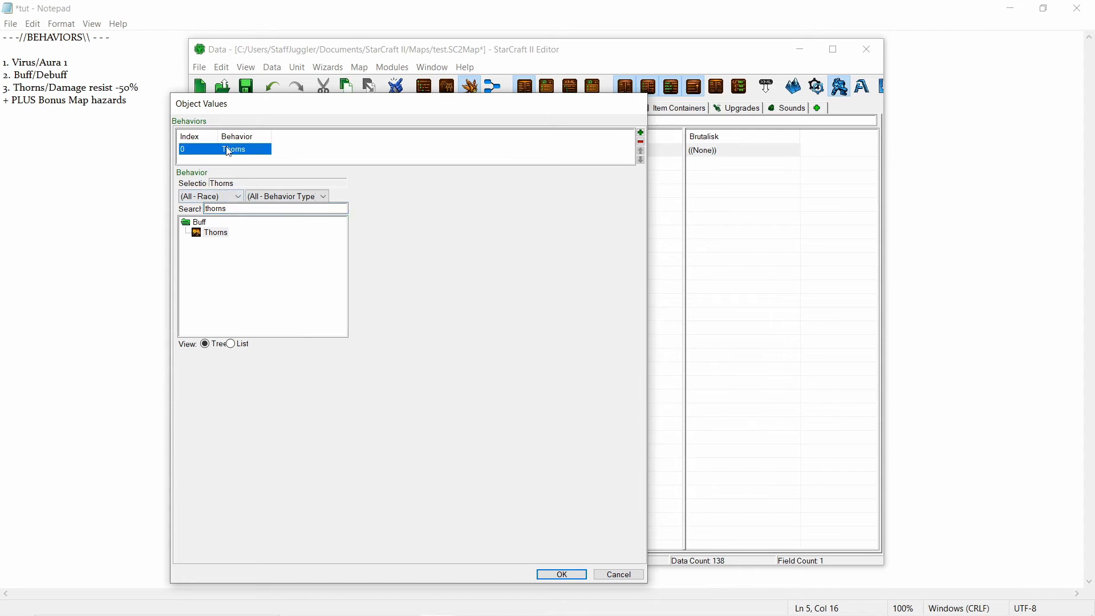
click(562, 575)
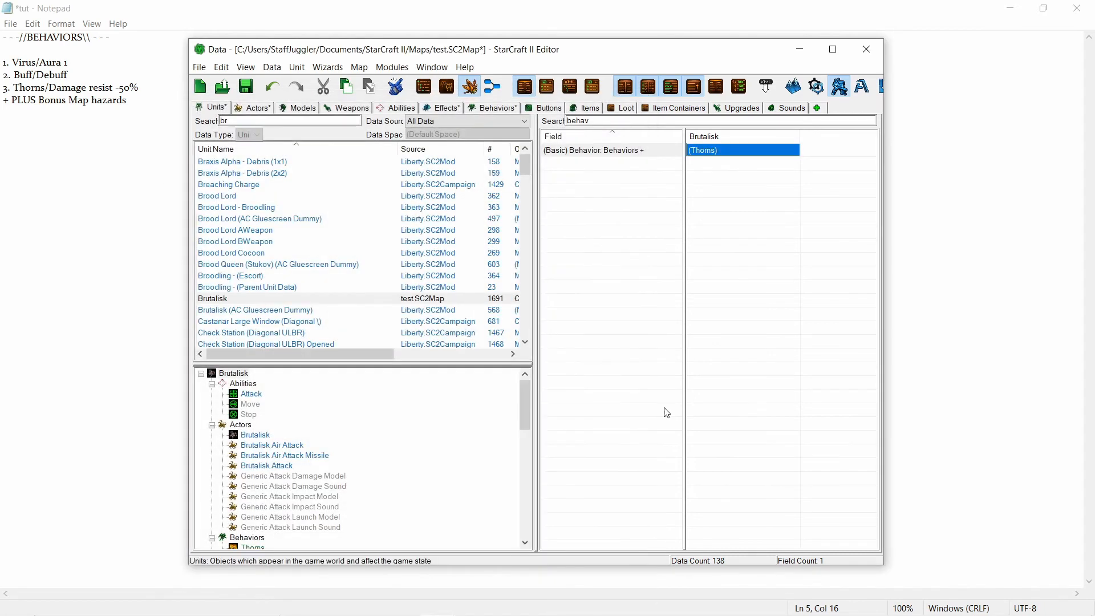
click(244, 301)
click(250, 289)
click(254, 299)
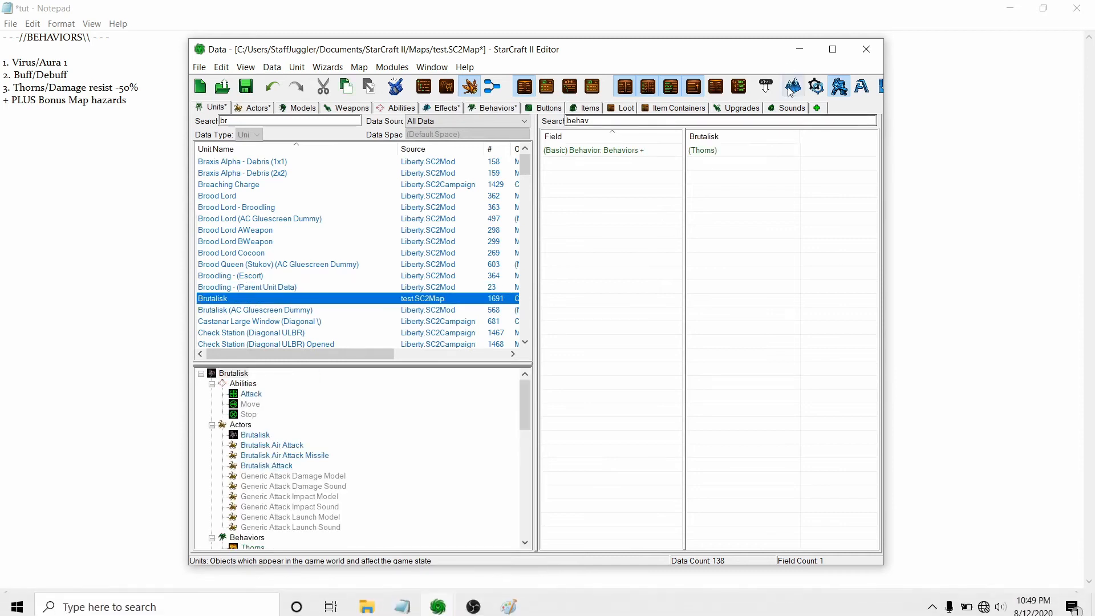
- Switch to the Terrain editor and place a Brutalisk owned by Player 1 beside the small unit group near the map's east side
click(438, 603)
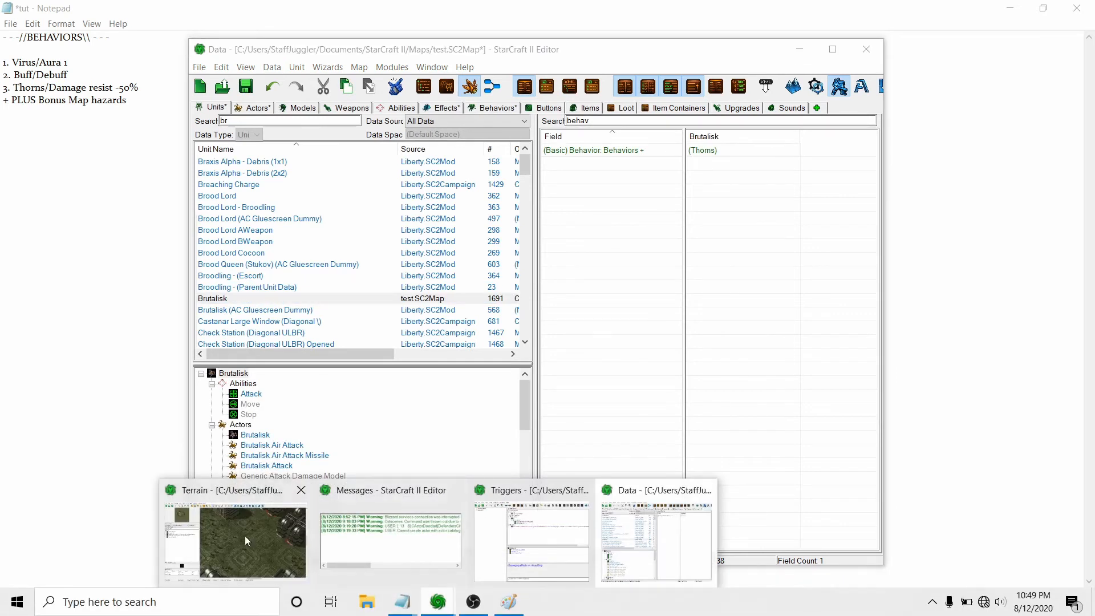
click(245, 535)
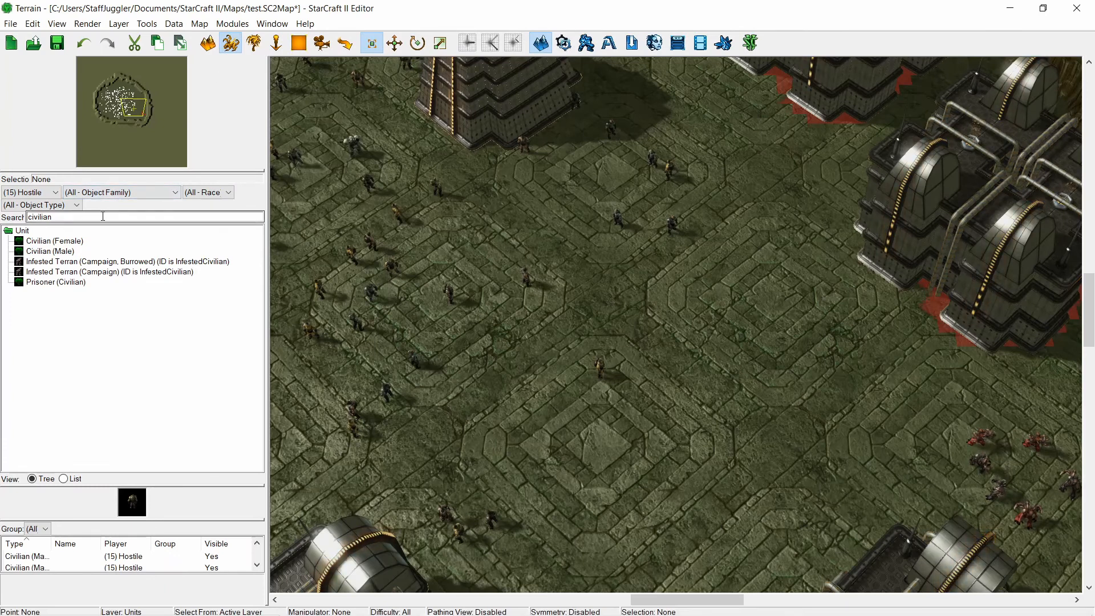
double_click(44, 217)
text(brutalisk)
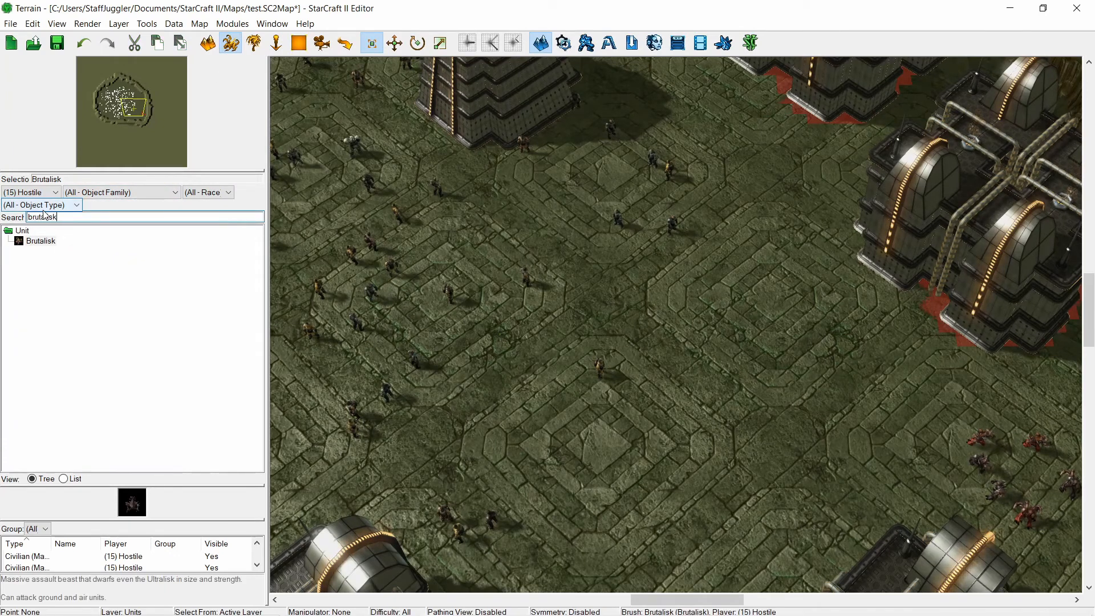
click(41, 241)
click(46, 192)
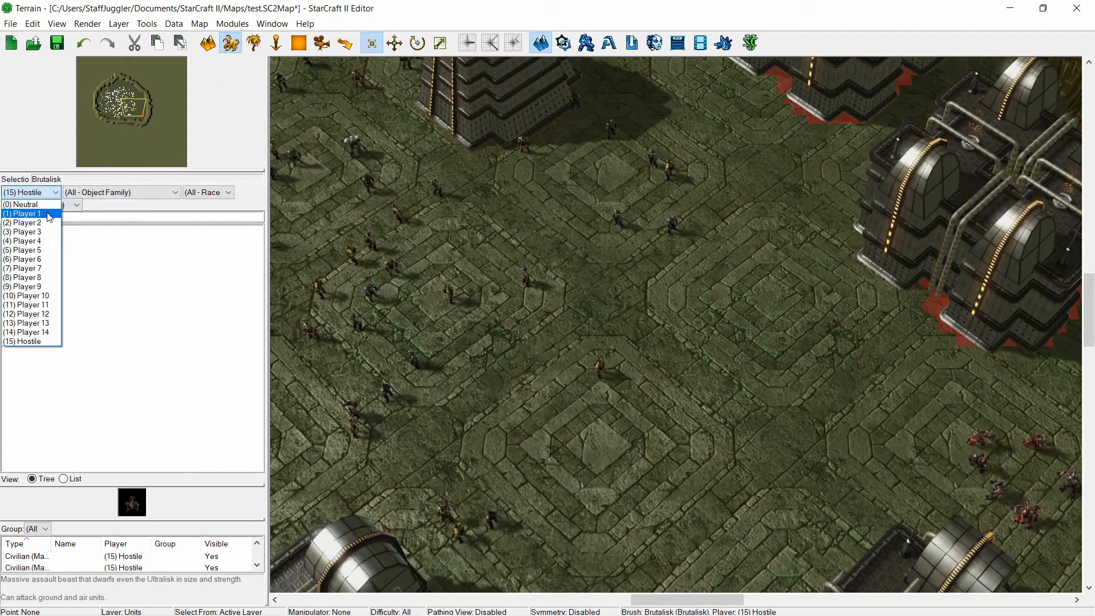
click(23, 213)
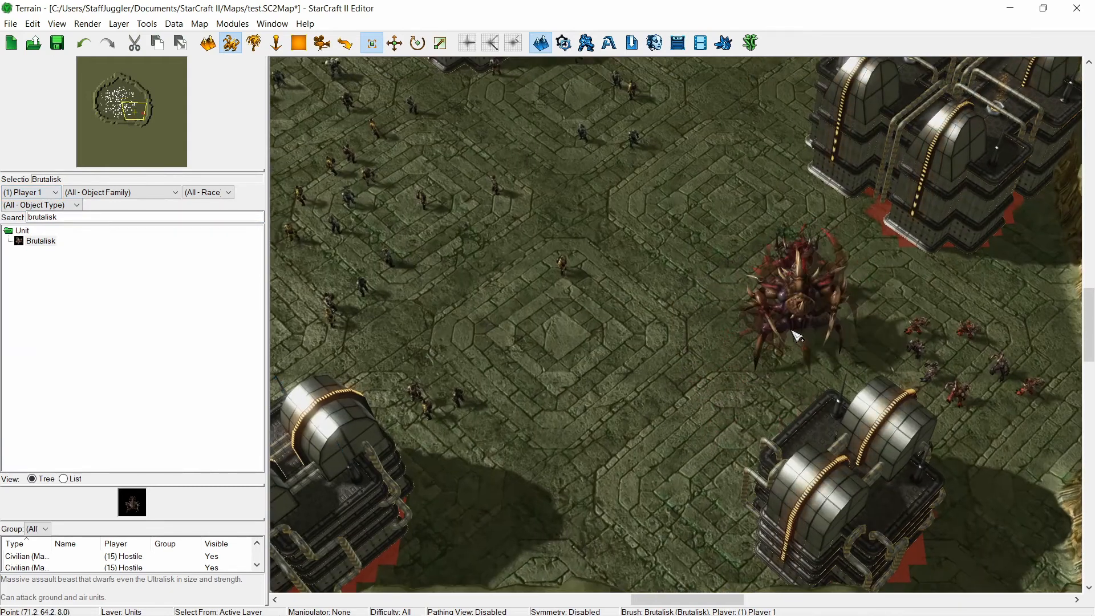
click(791, 331)
key(Escape)
- Copy a hostile Marine and paste ten copies of it among the civilian crowd west of the Brutalisk
right_drag(713, 317, 678, 359)
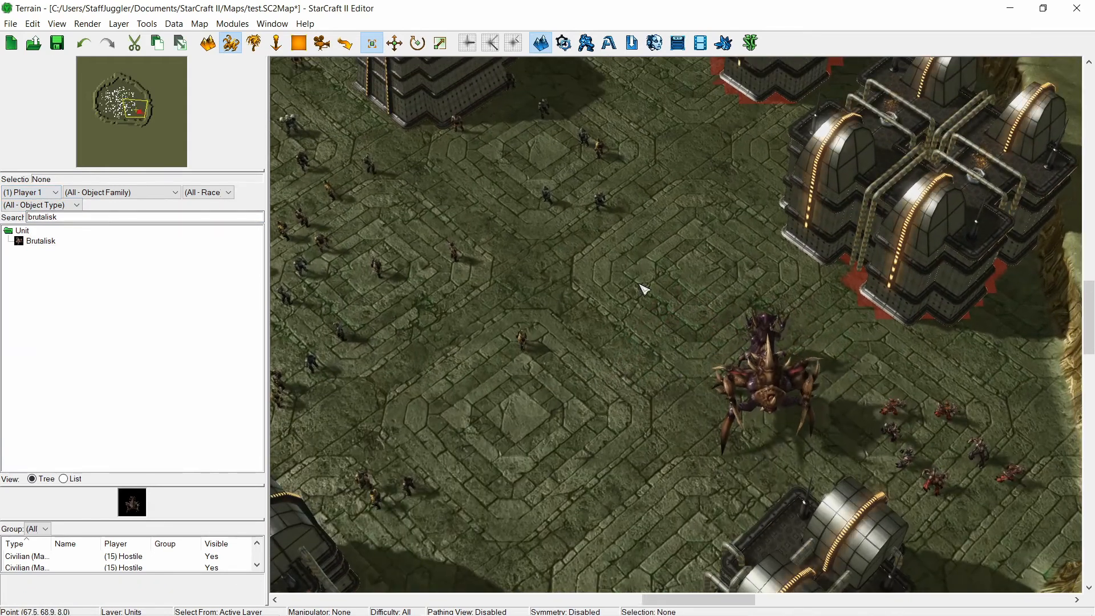
right_drag(627, 251, 748, 369)
right_drag(596, 388, 686, 271)
scroll(686, 271, down, 1)
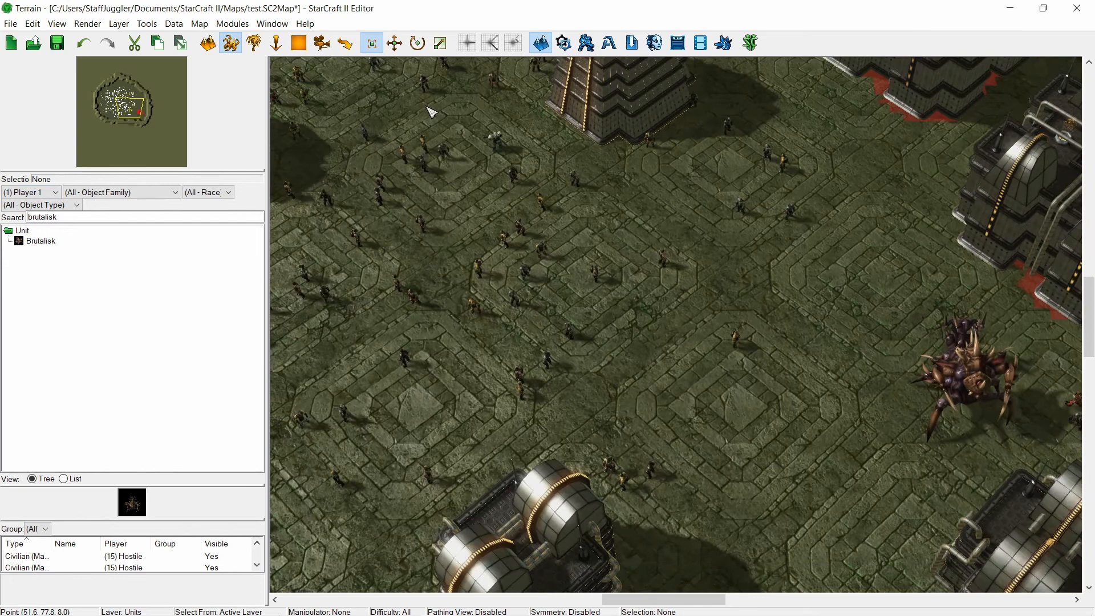
click(497, 137)
scroll(499, 140, down, 2)
key(ctrl+c)
key(ctrl+v)
click(502, 244)
key(ctrl+v)
click(461, 339)
key(ctrl+v)
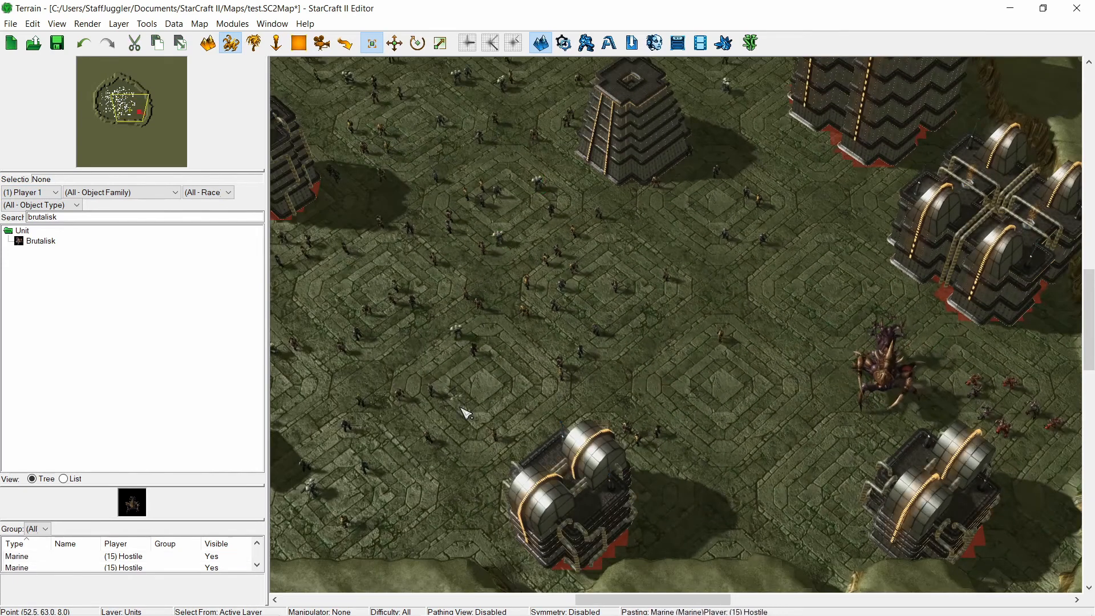
click(461, 407)
key(ctrl+v)
click(433, 486)
key(ctrl+v)
click(415, 355)
key(ctrl+v)
click(398, 265)
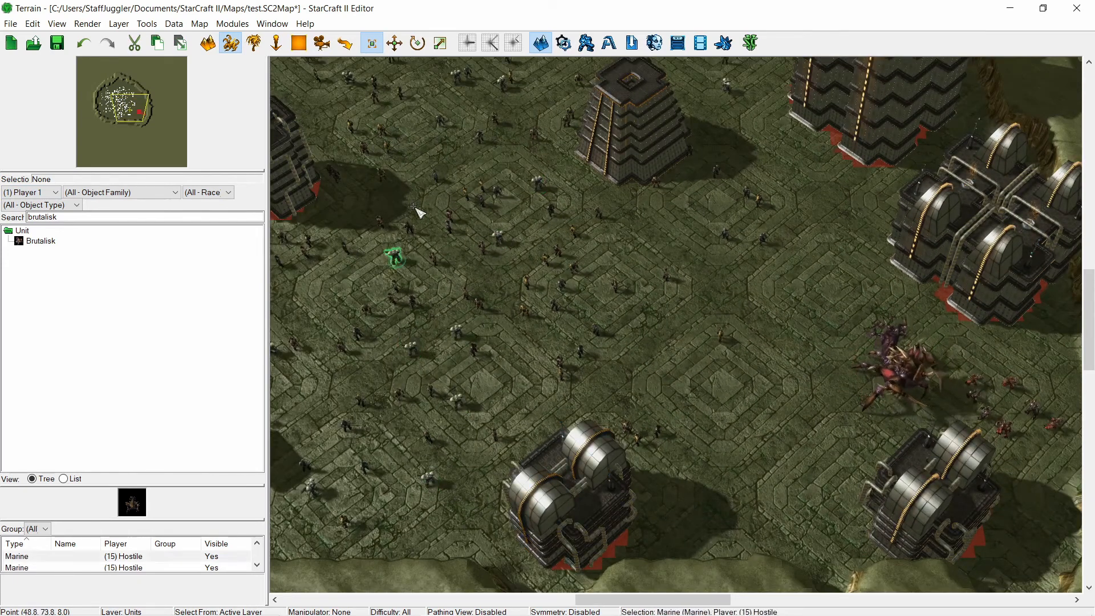
key(ctrl+v)
click(381, 242)
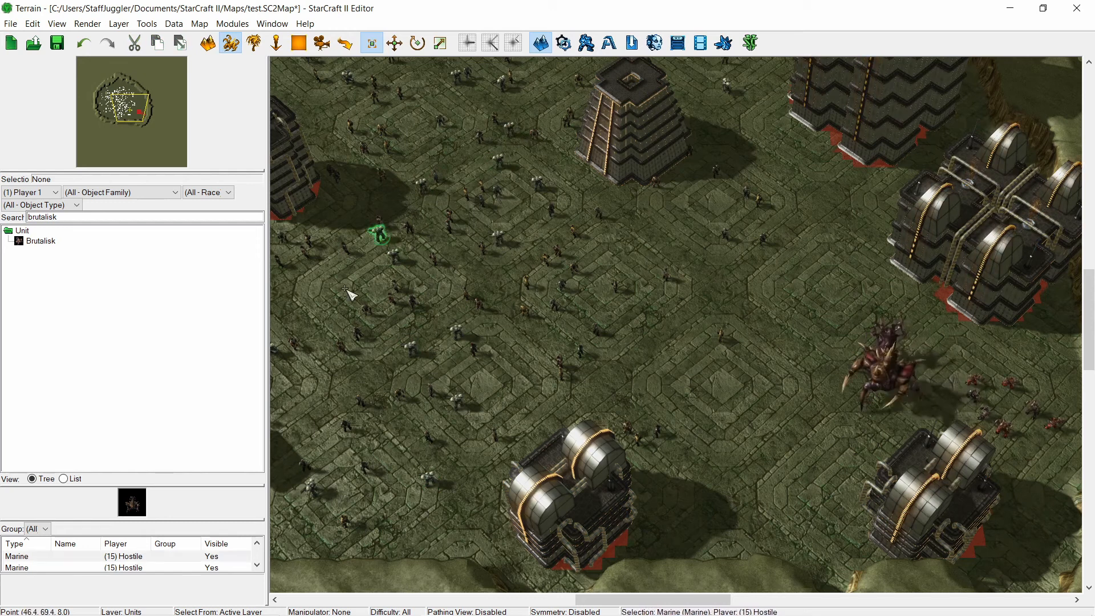
key(ctrl+v)
click(346, 289)
key(ctrl+v)
click(420, 152)
key(ctrl+v)
click(342, 395)
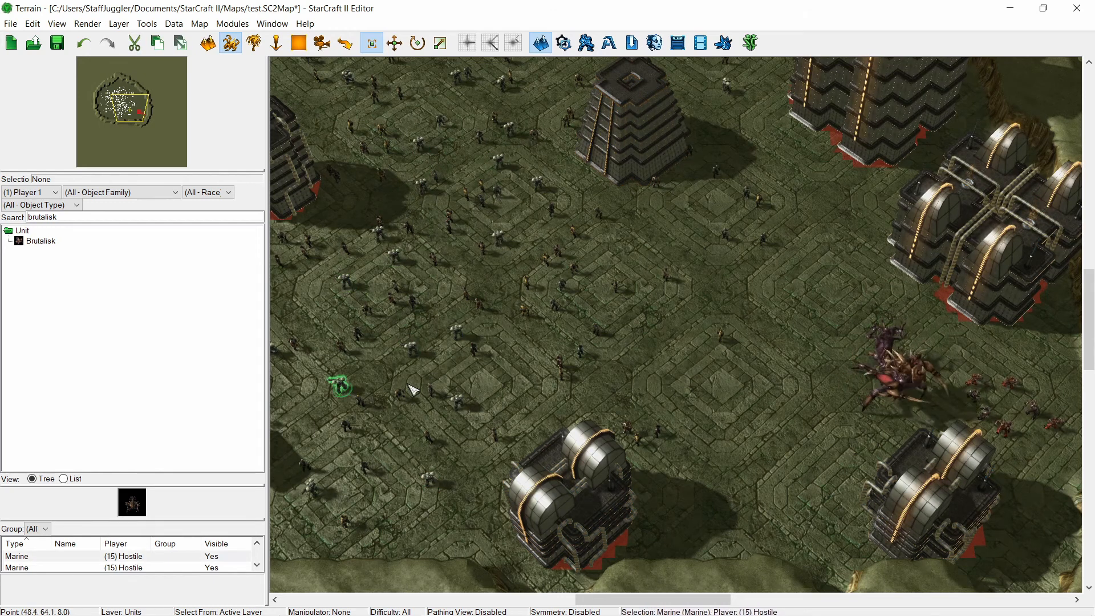
- Open the Brutalisk's full field list in the Data module and set its Life Armor to 4
click(895, 393)
right_drag(817, 361, 792, 381)
click(791, 380)
click(586, 43)
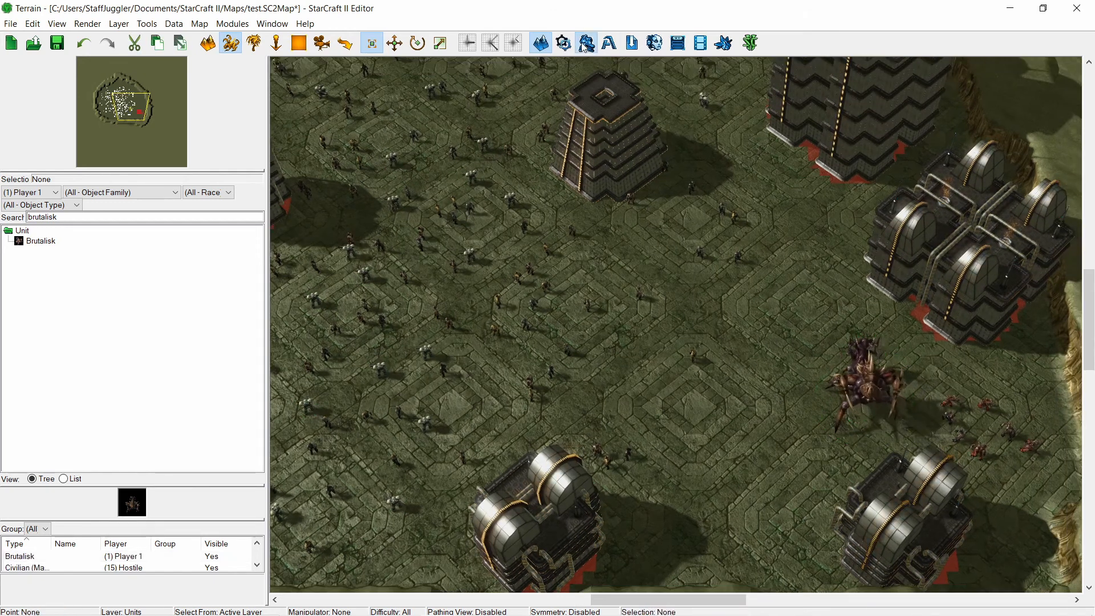
double_click(583, 121)
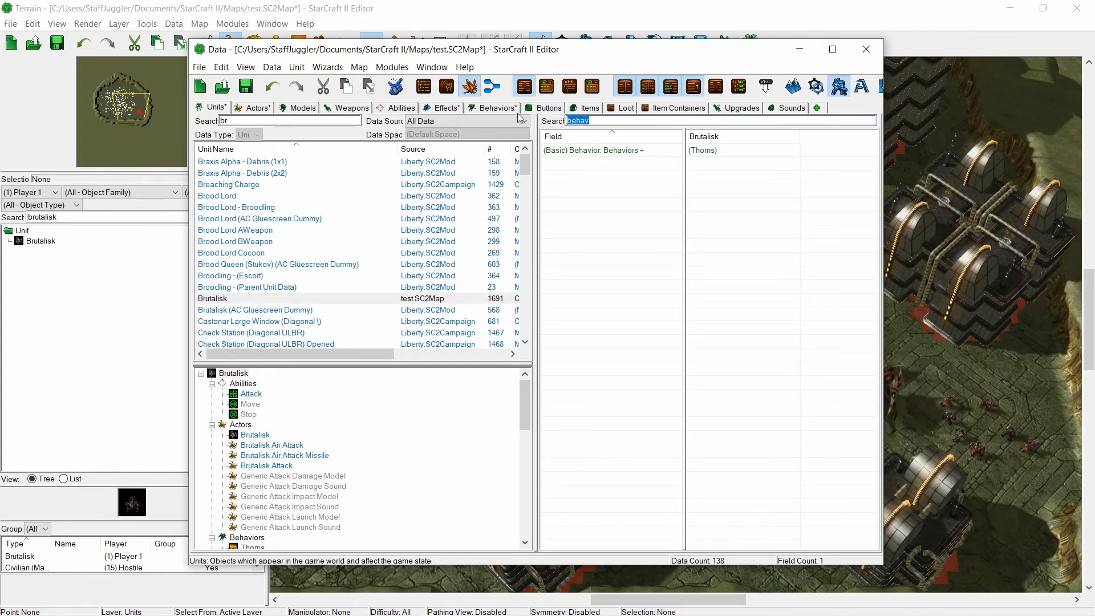
key(BackSpace)
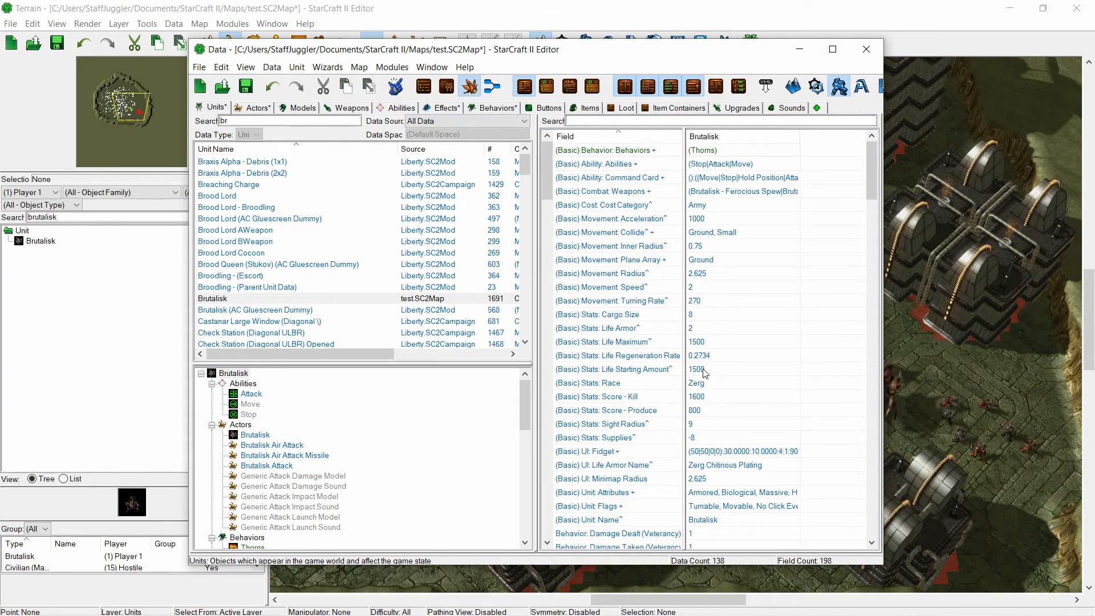
double_click(698, 329)
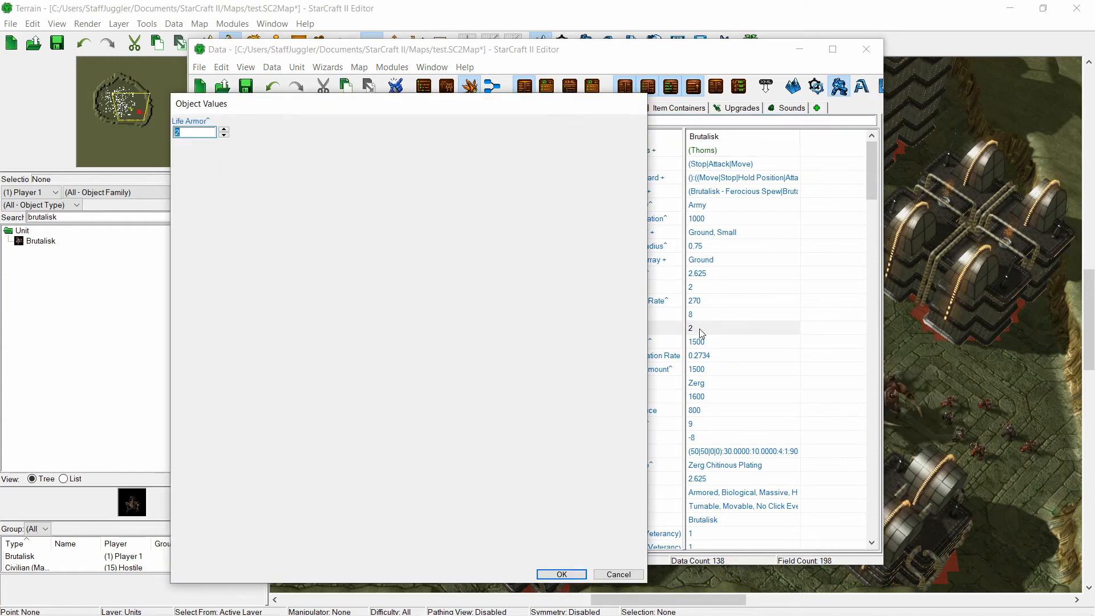
key(Return)
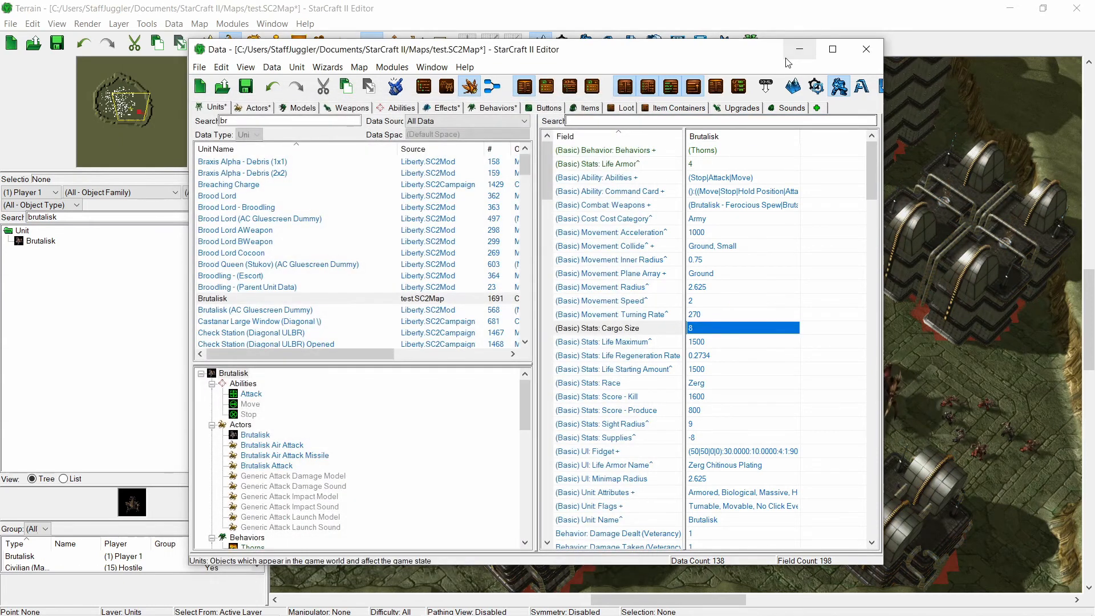
- Launch a test of the map from the Terrain module and order the Brutalisk to move around near the hostile units
click(799, 50)
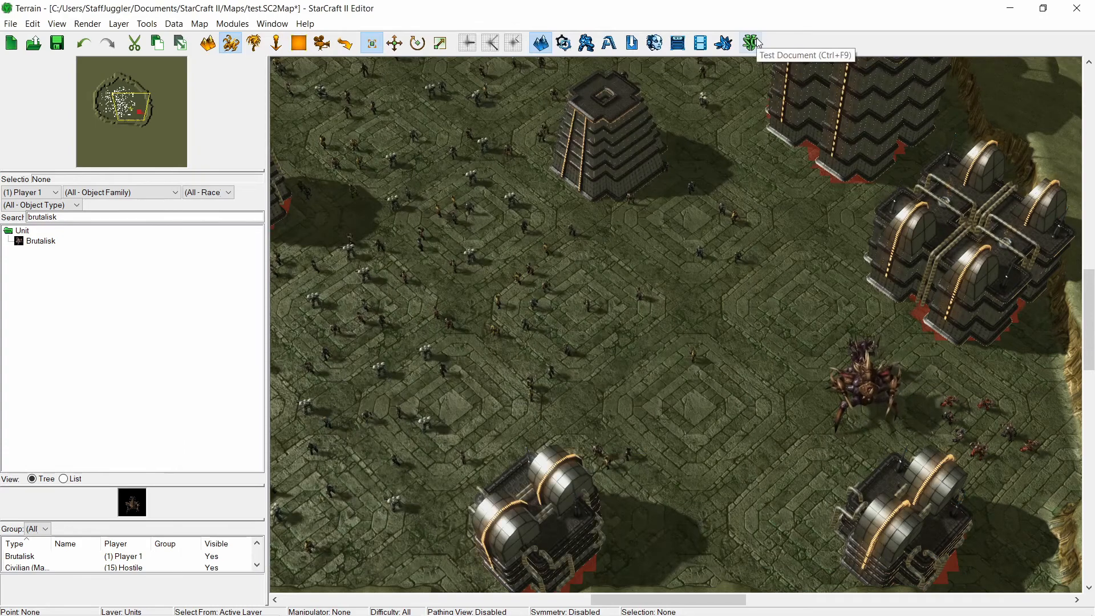
click(756, 44)
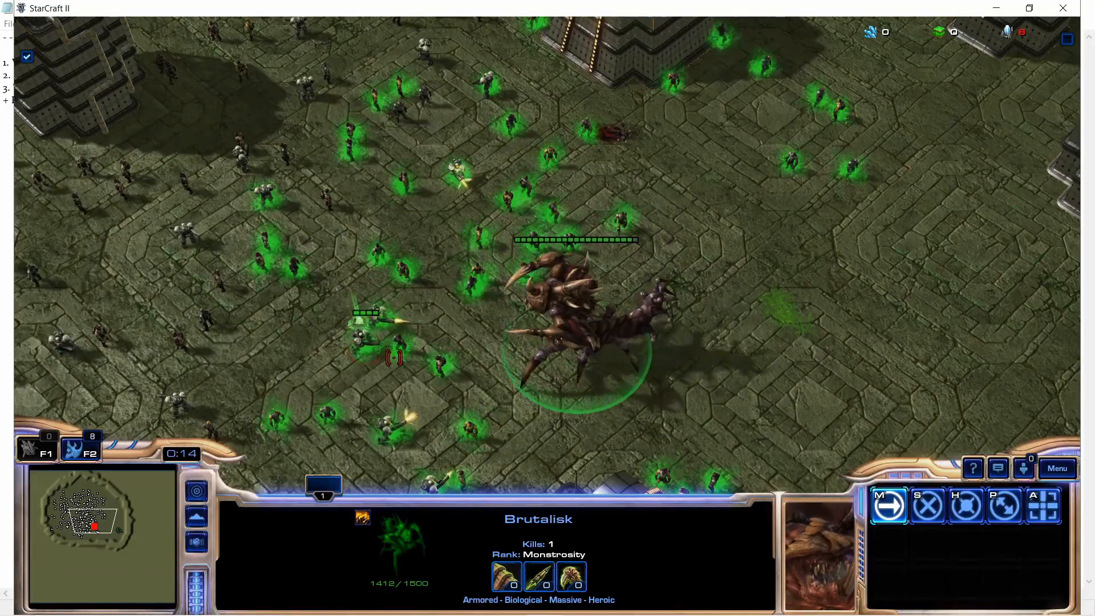
click(378, 316)
key(1)
right_click(603, 276)
right_click(675, 193)
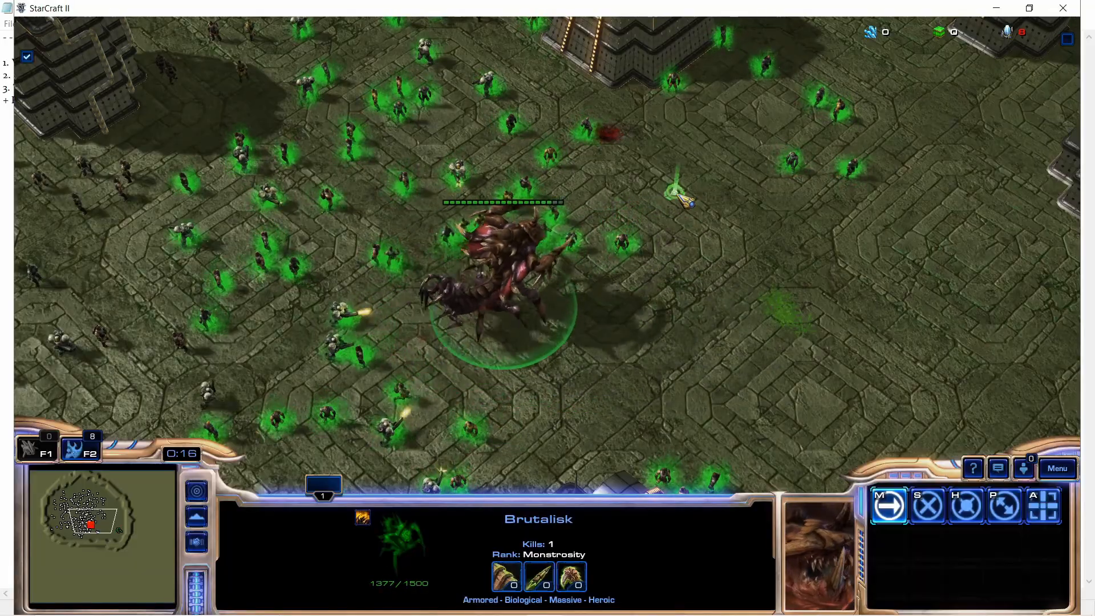
- Inspect a hostile Civilian's and Marine's condition during the Brutalisk's fight and exit the test game
click(449, 231)
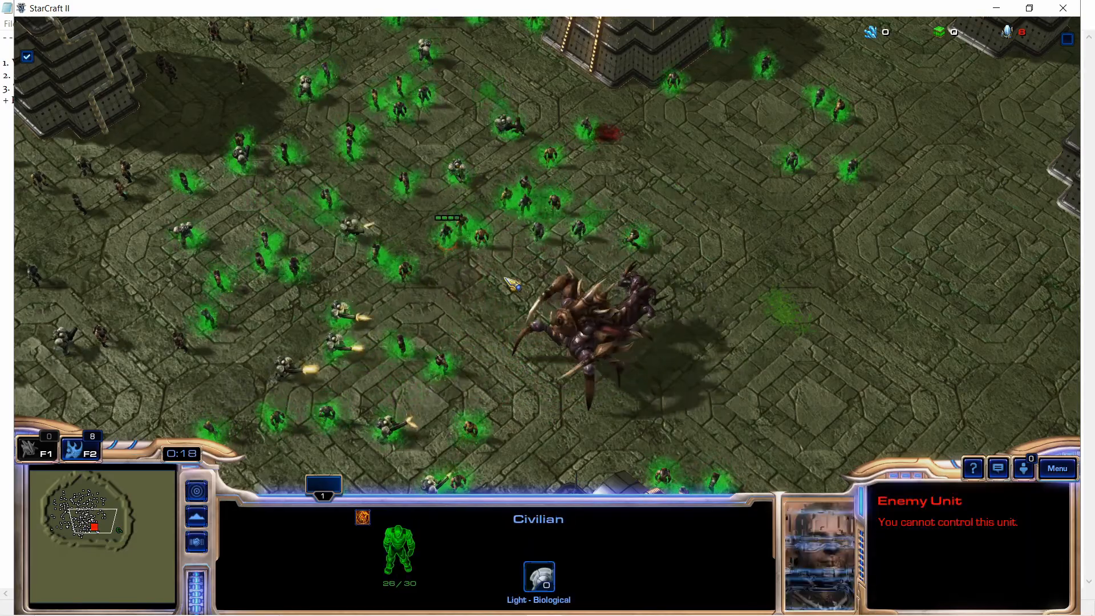
key(Left)
click(713, 337)
key(a)
key(Up)
key(Down)
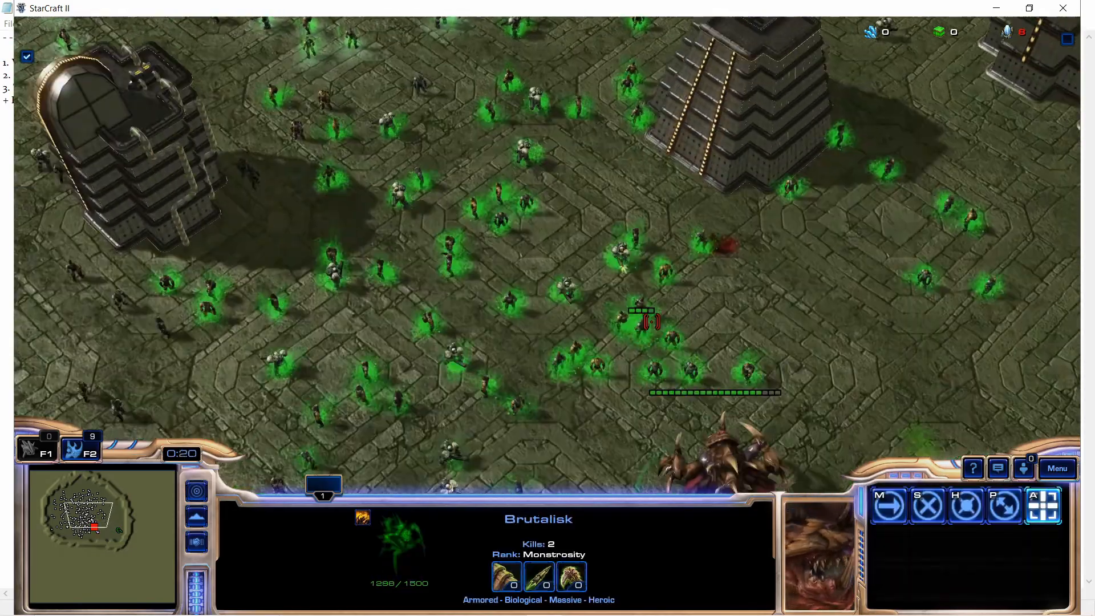
key(Down)
key(Right)
key(Up)
click(367, 302)
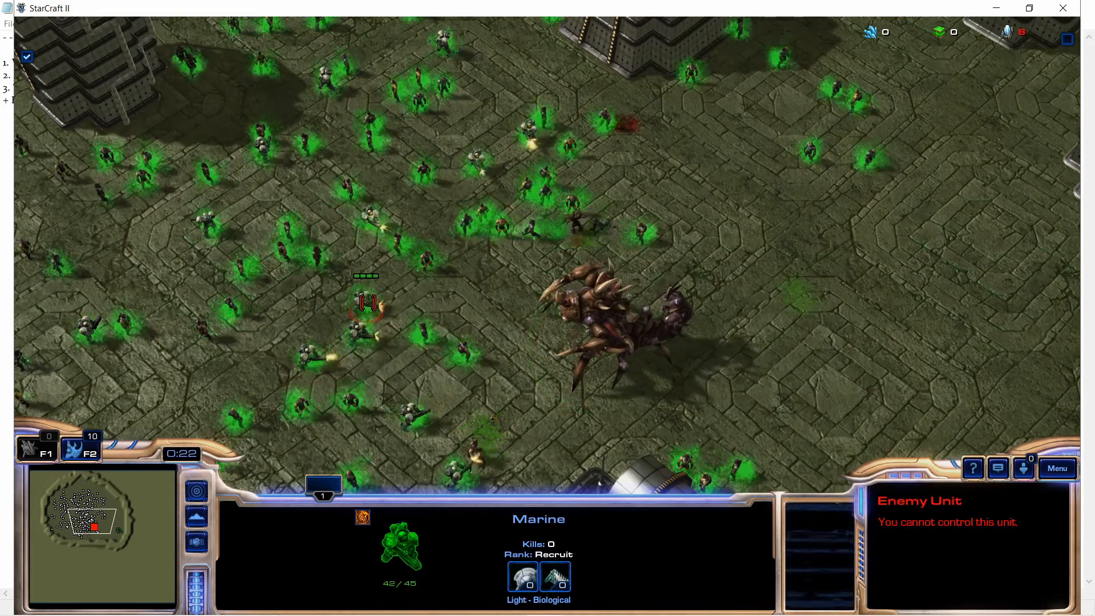
click(1063, 8)
click(477, 356)
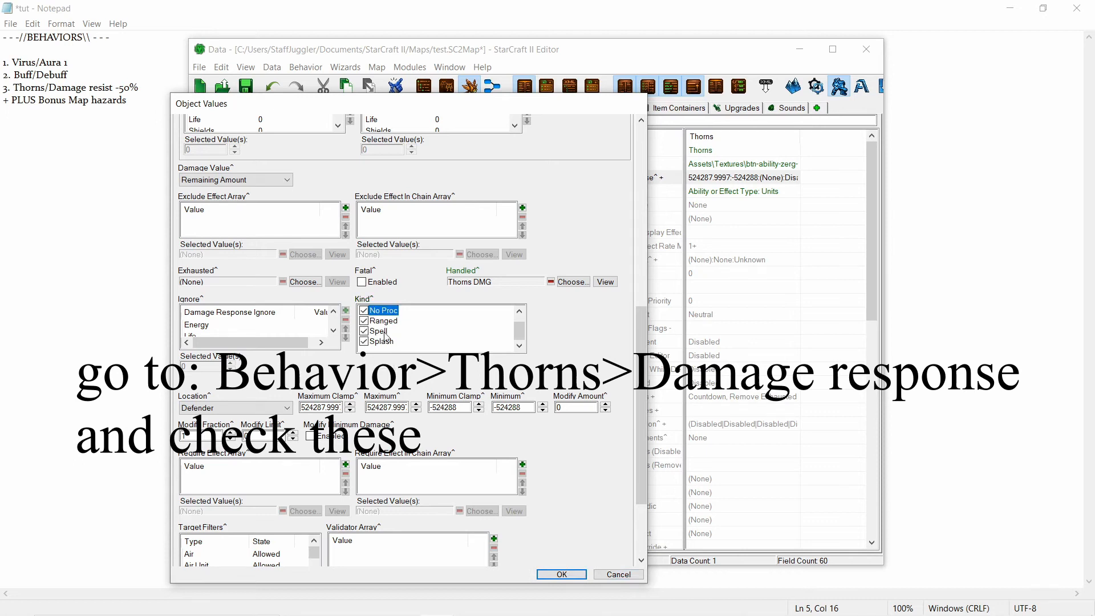
- Accept Thorns' damage response with No Proc, Ranged, Spell and Splash kinds checked, and set Thorns DMG's Impact Location to Target Unit/Point
scroll(386, 337, up, 2)
click(551, 578)
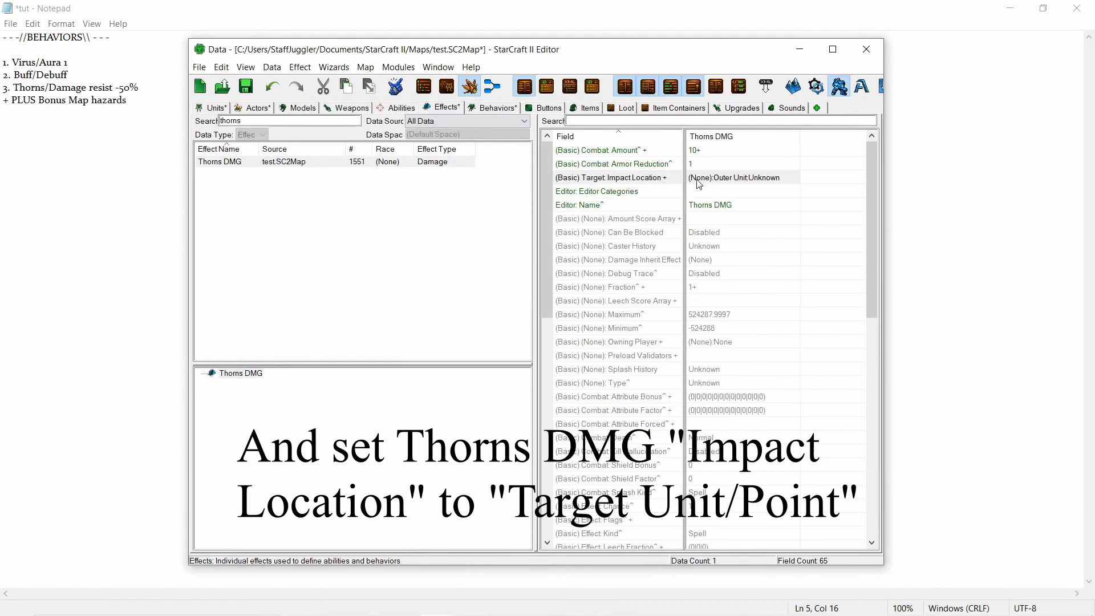
double_click(657, 178)
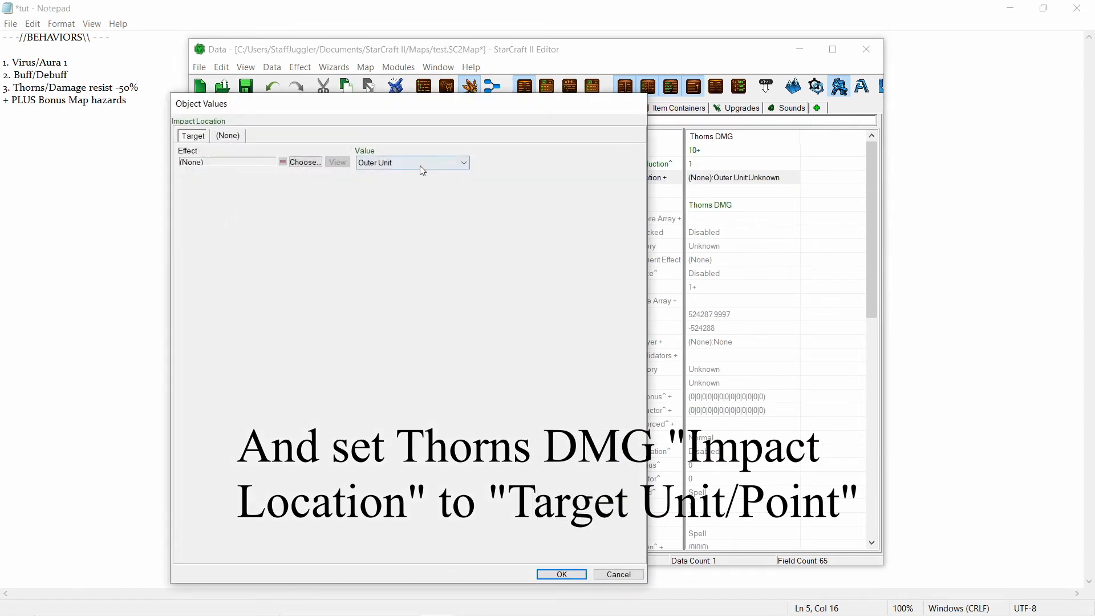
click(457, 164)
click(415, 368)
click(561, 574)
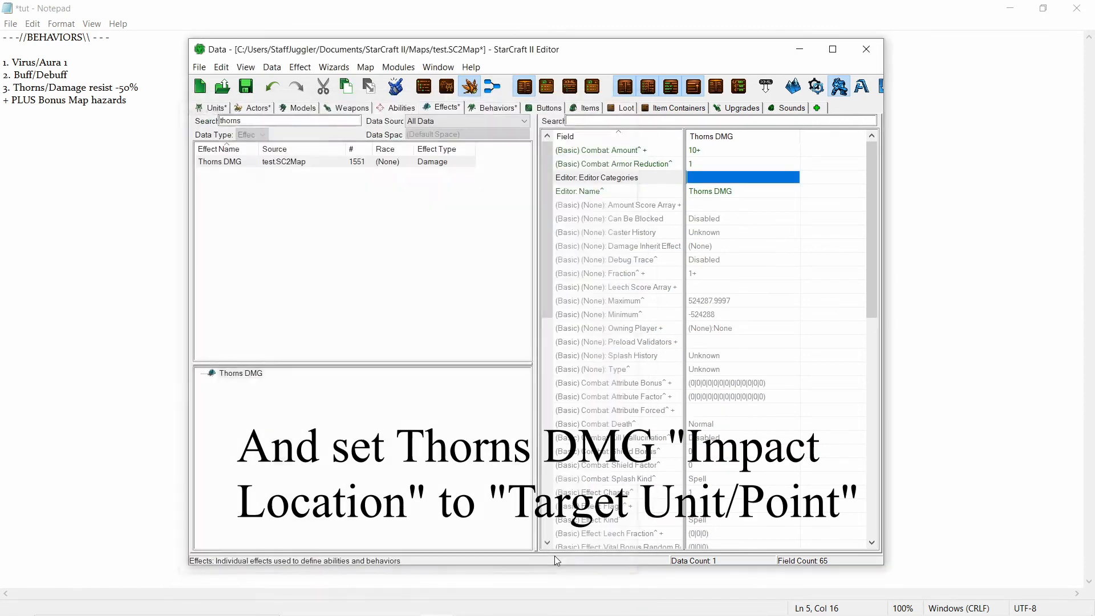
- Test the map again from the Terrain module and move the Brutalisk among the marines and civilians to check its Thorns damage
mouse_move(438, 602)
click(290, 544)
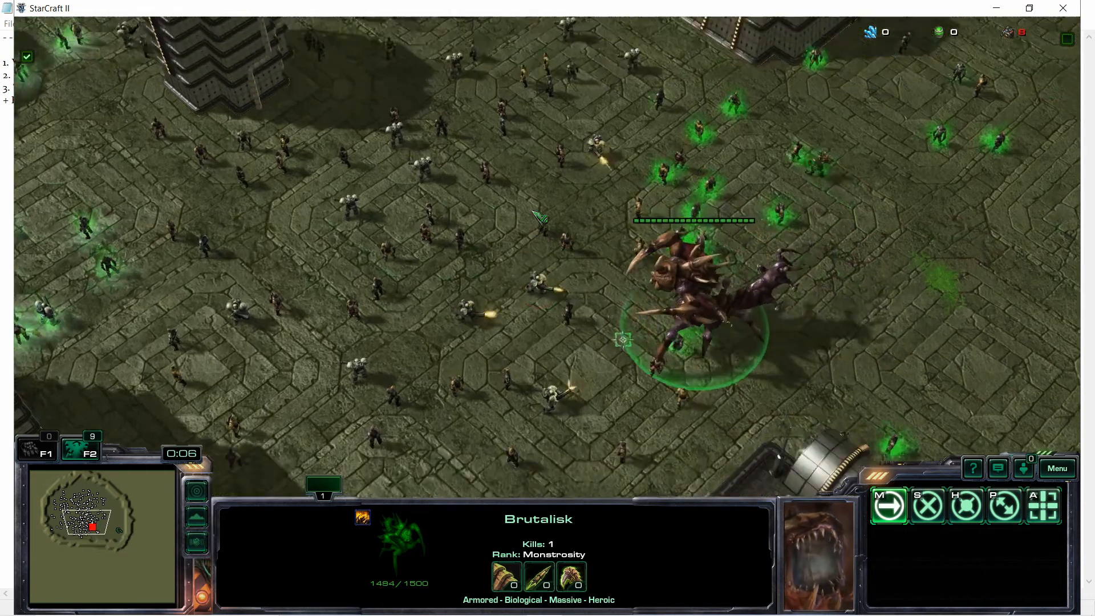
right_click(535, 196)
right_click(760, 298)
right_click(607, 337)
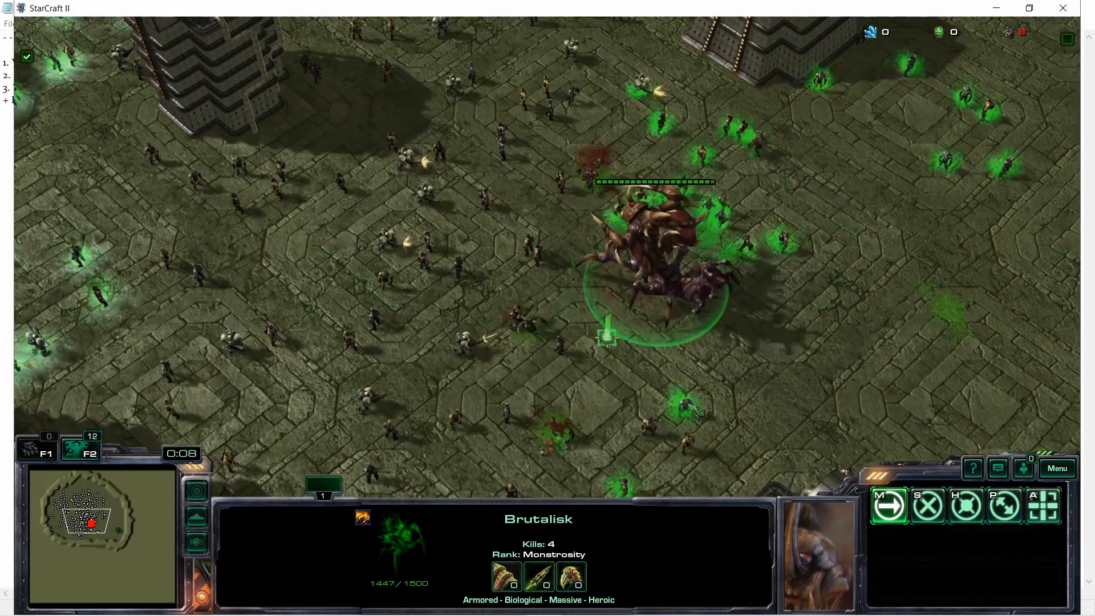
right_click(700, 407)
right_click(420, 221)
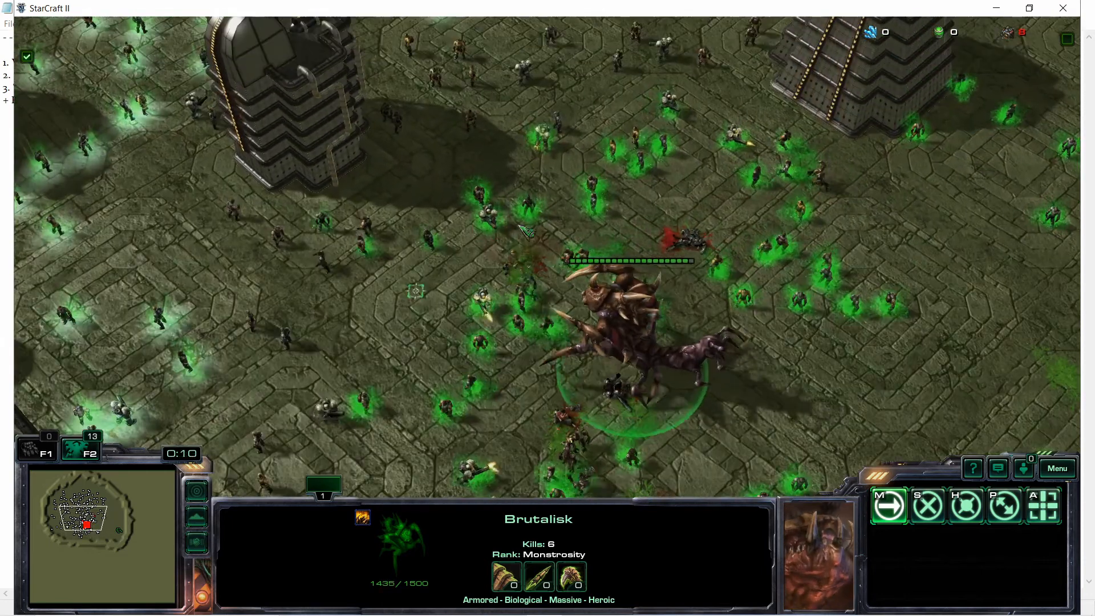
right_click(560, 166)
right_click(426, 330)
key(Left)
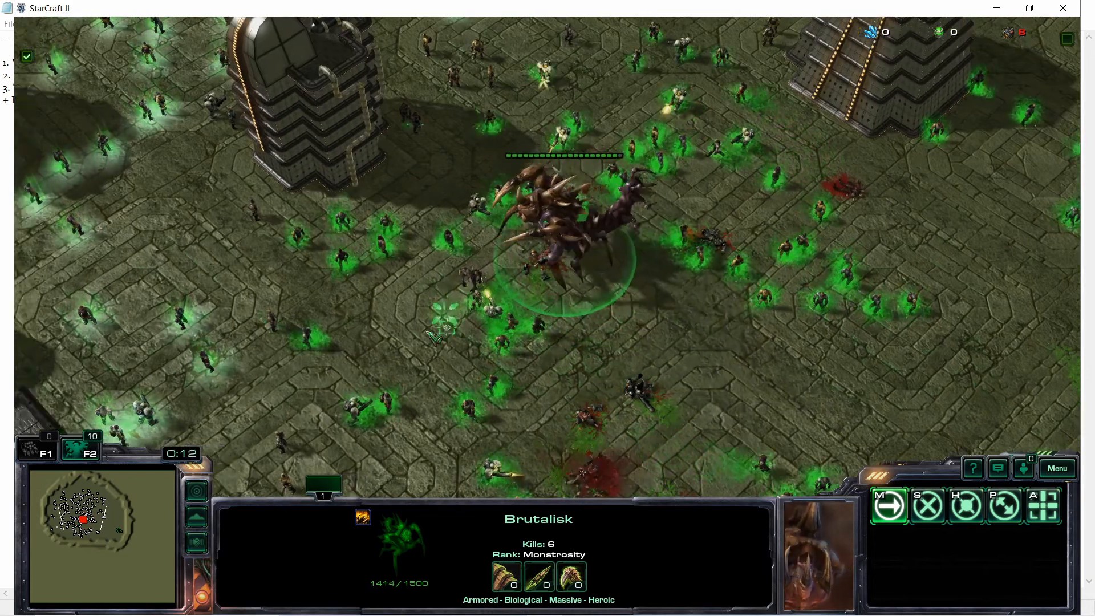
right_click(579, 180)
right_click(637, 142)
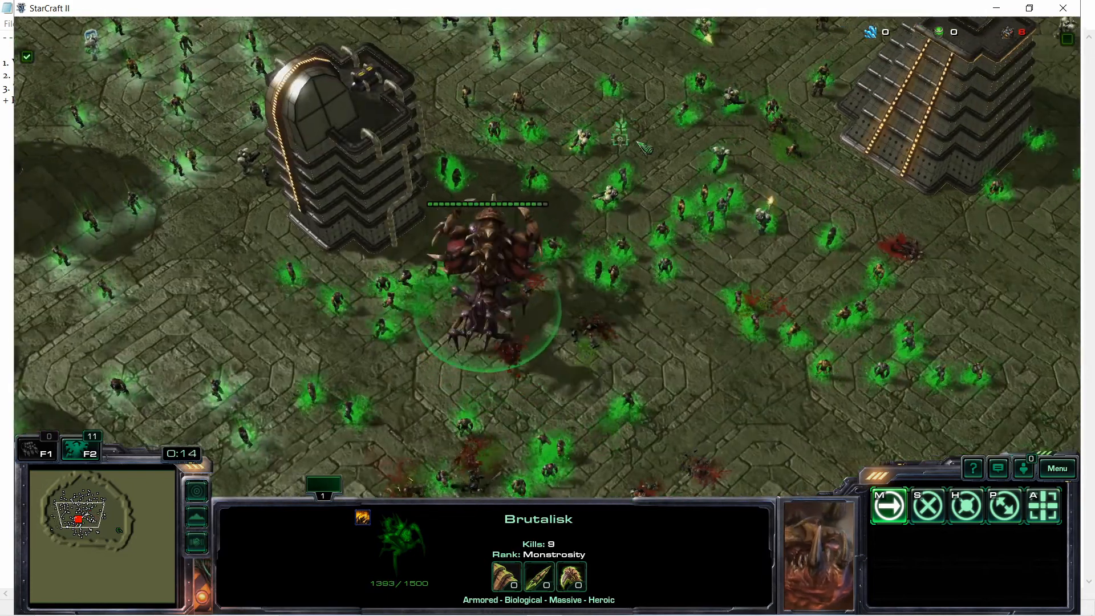
- Lead the Brutalisk north between the two buildings and back south to see how attackers react to Thorns
key(Right)
key(Up)
right_click(484, 145)
key(Up)
right_click(484, 191)
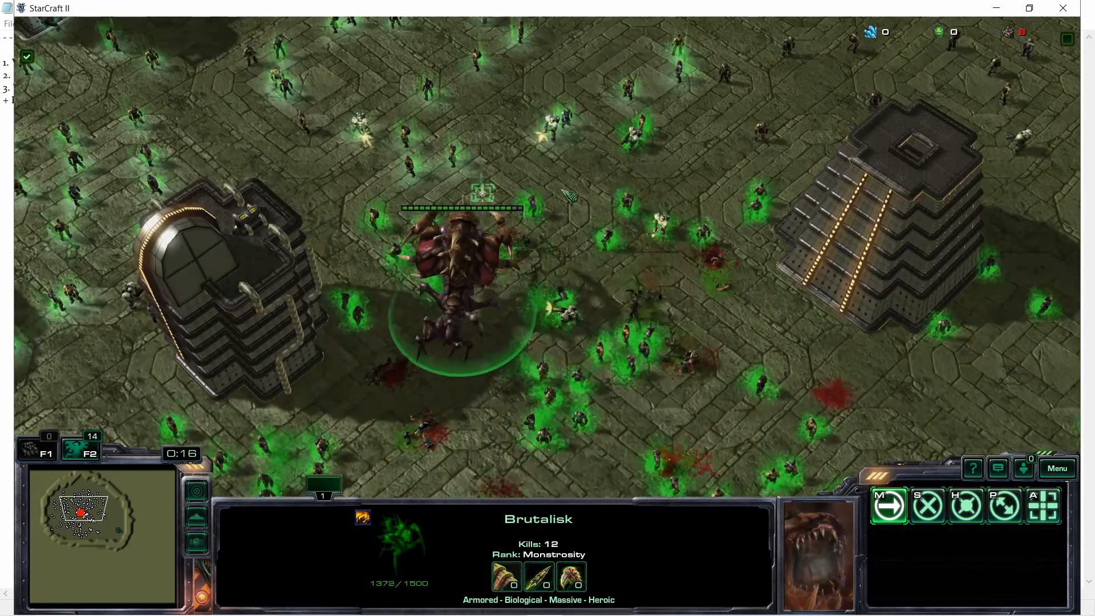
key(Up)
right_click(486, 165)
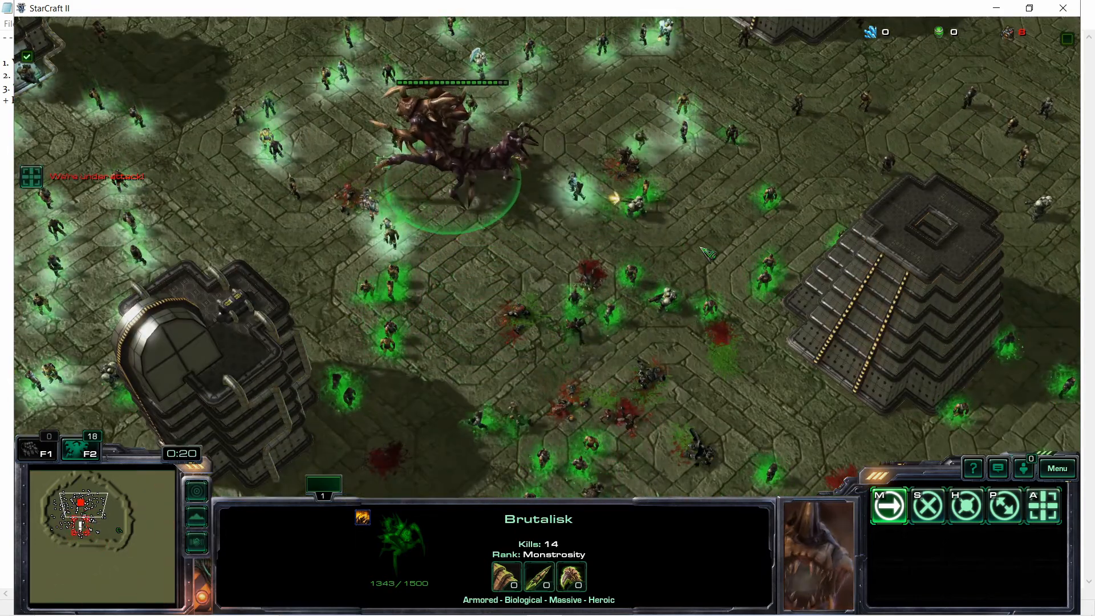
right_click(655, 362)
key(Down)
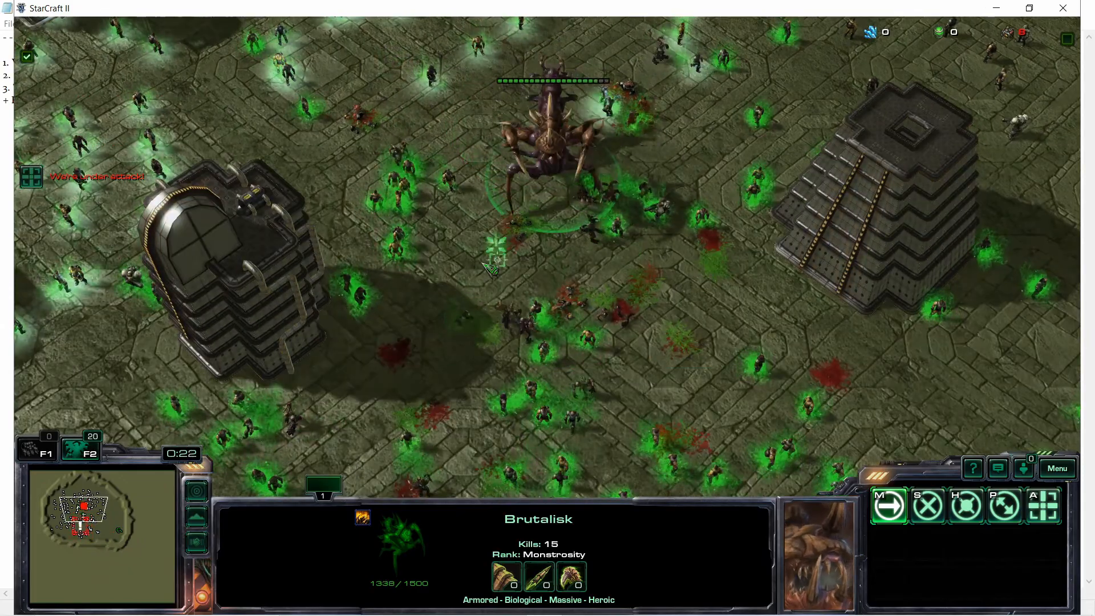
key(Left)
key(Down)
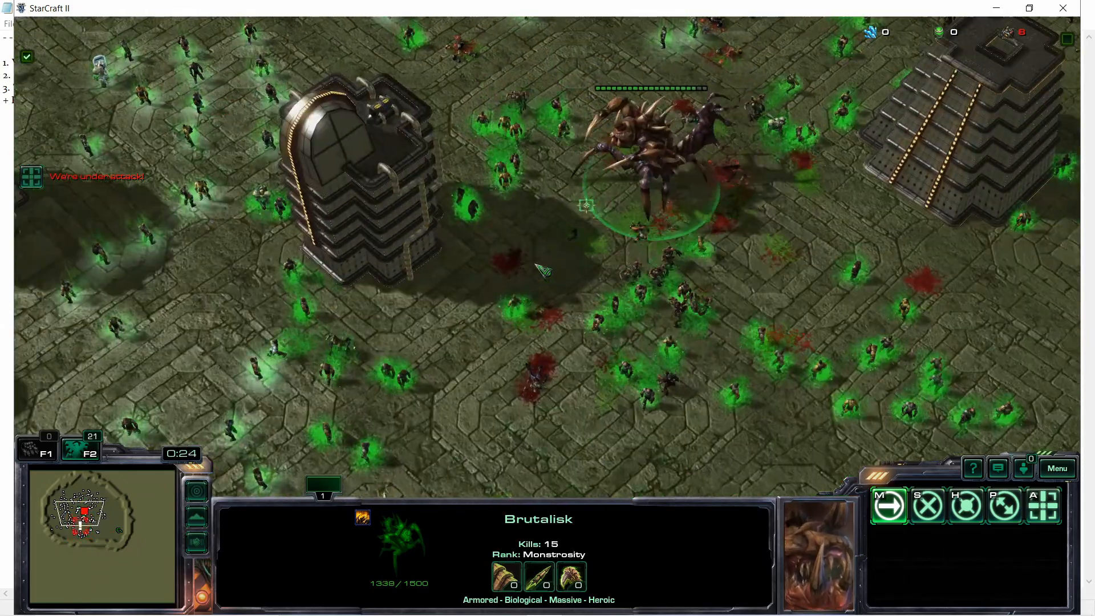
- Keep moving the Brutalisk back and forth through the open ground between the buildings while watching its health and the enemies
right_click(542, 238)
key(Down)
right_click(489, 311)
key(Up)
right_click(629, 197)
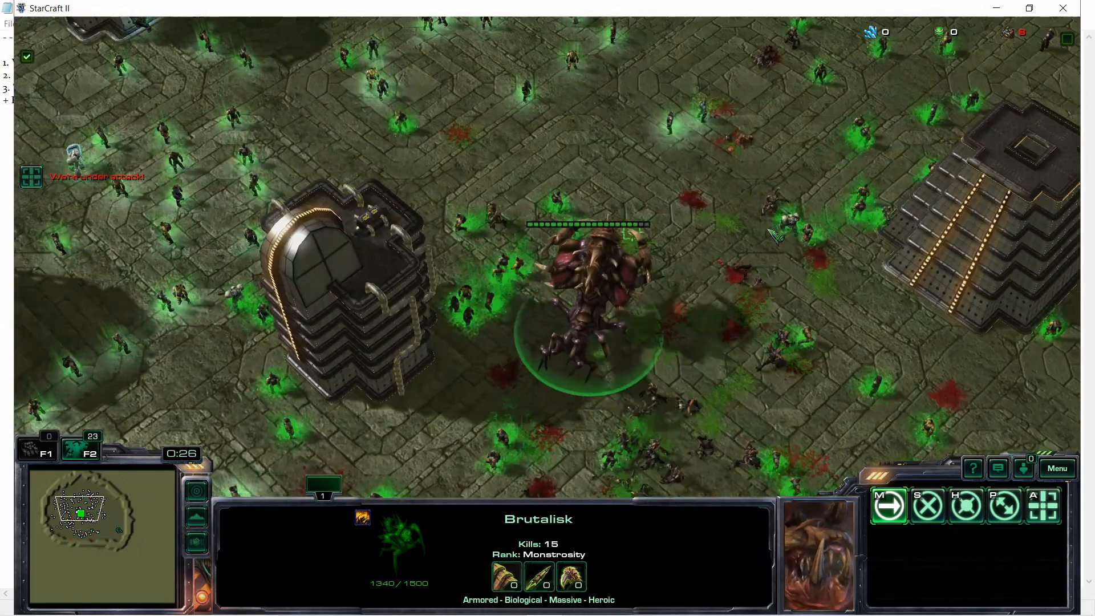
right_click(785, 160)
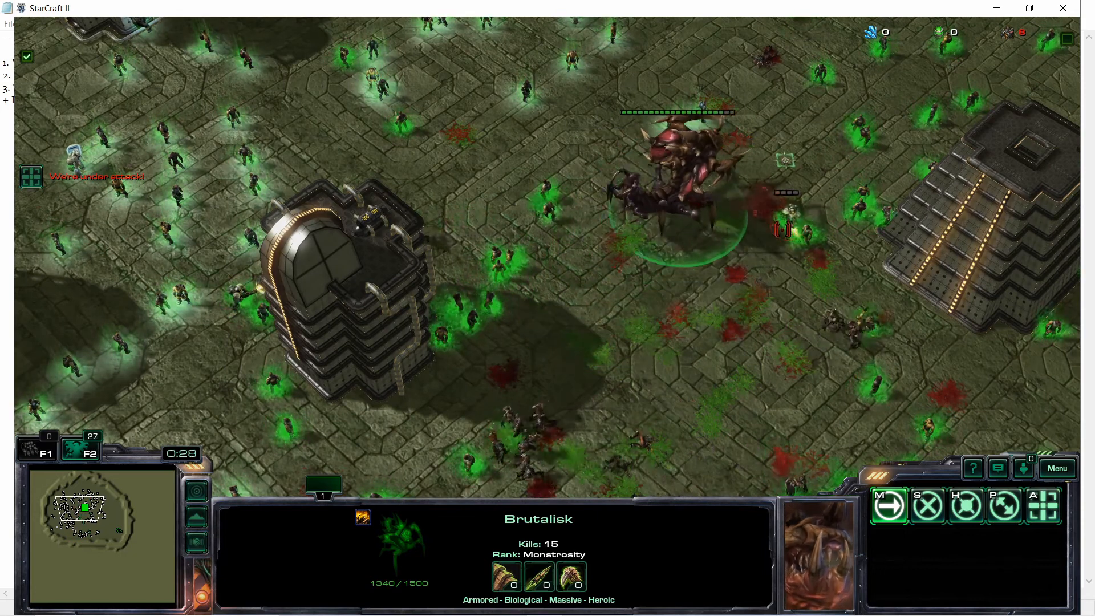
right_click(611, 314)
right_click(715, 170)
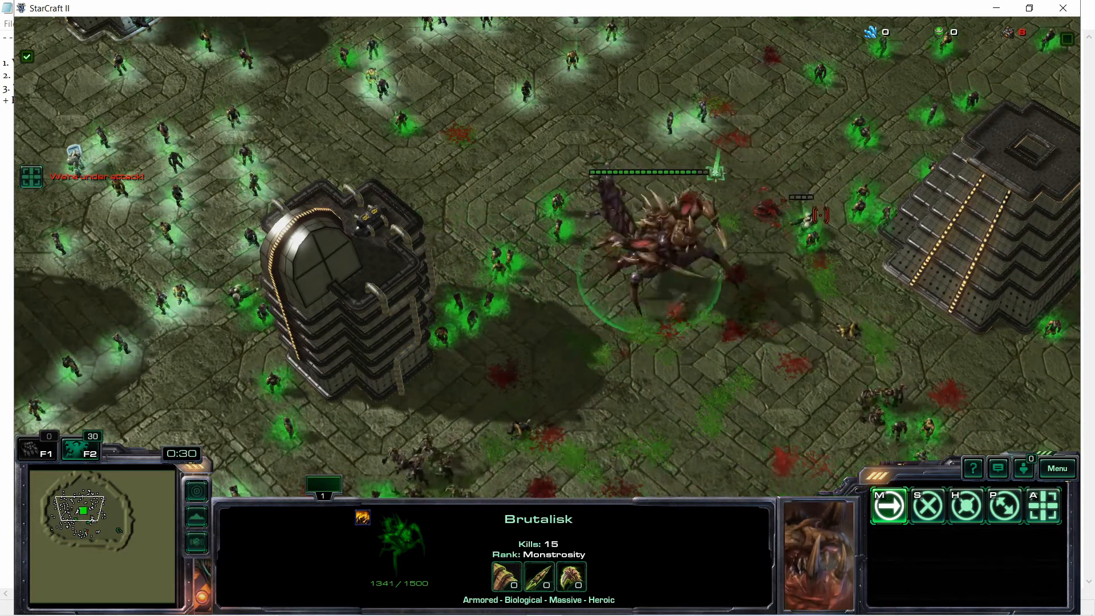
right_click(631, 148)
right_click(611, 385)
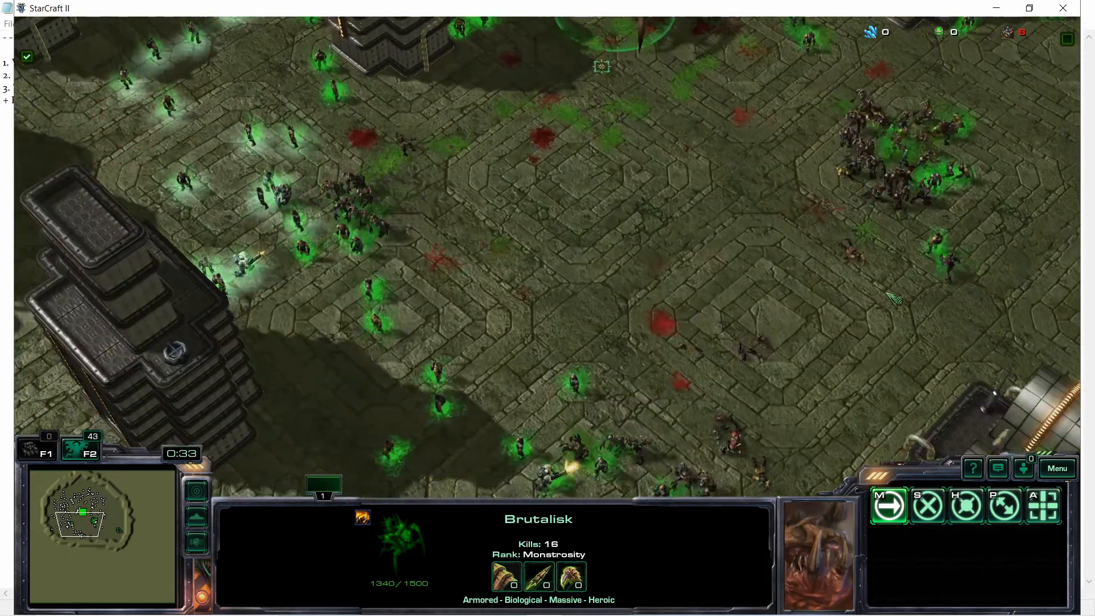
right_click(610, 298)
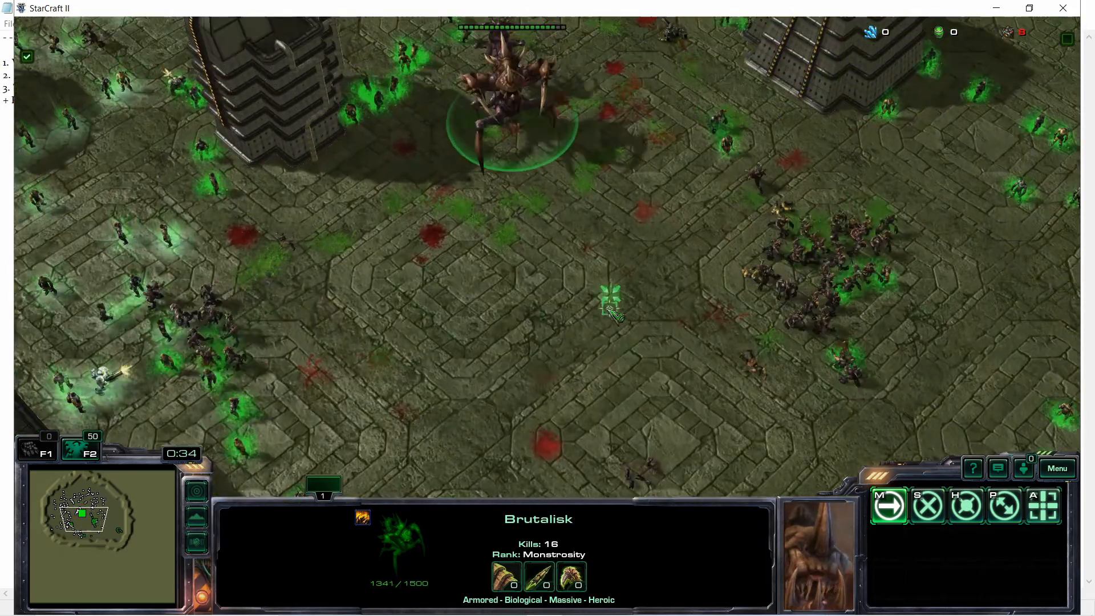
right_click(595, 258)
- Leave the StarCraft II test game
click(1064, 8)
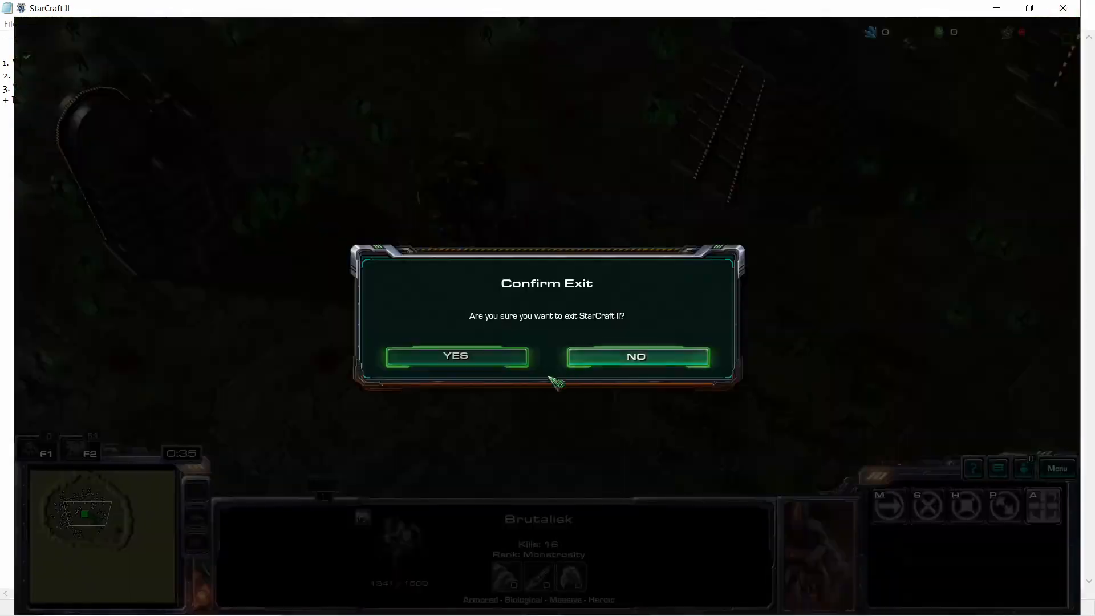
click(637, 357)
key(alt+Tab)
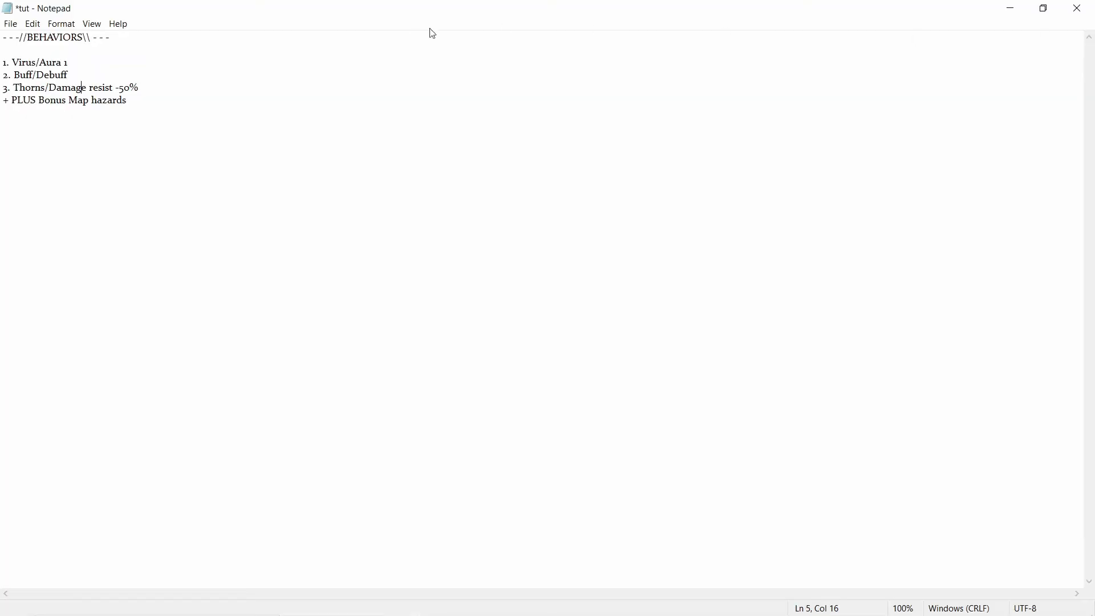
- Check Thorns DMG's Impact Location in the Data module and open the Thorns behavior's fields
mouse_move(438, 602)
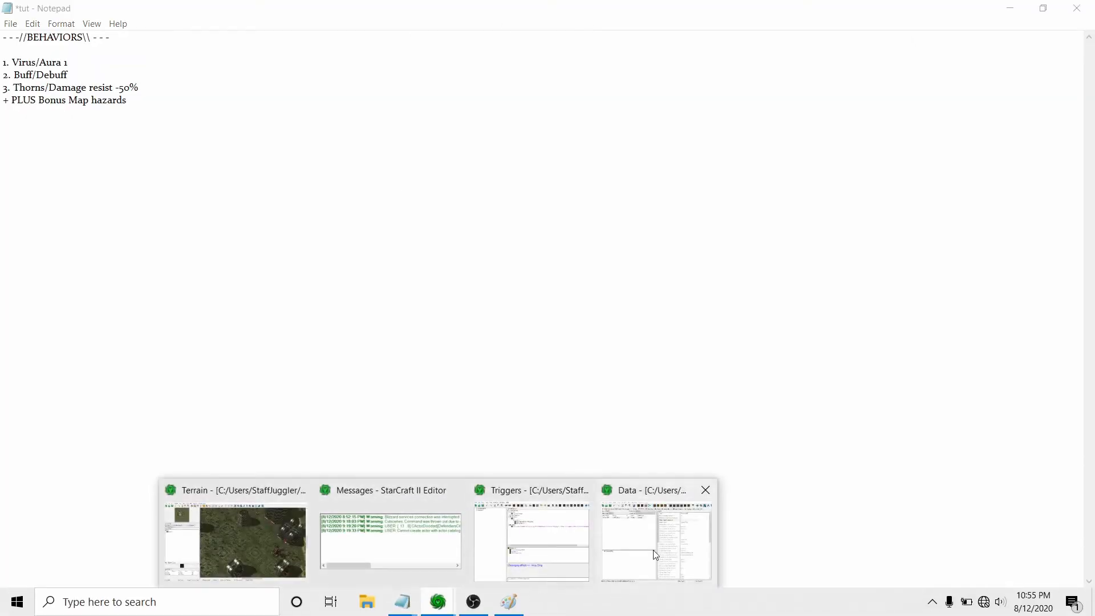
click(652, 549)
scroll(736, 234, down, 9)
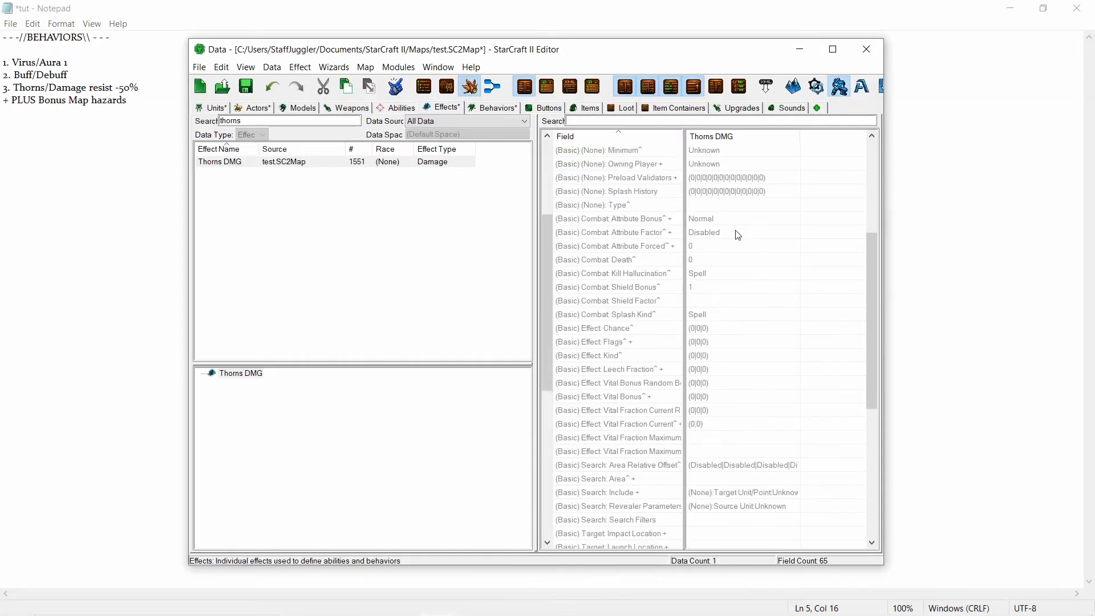
click(745, 331)
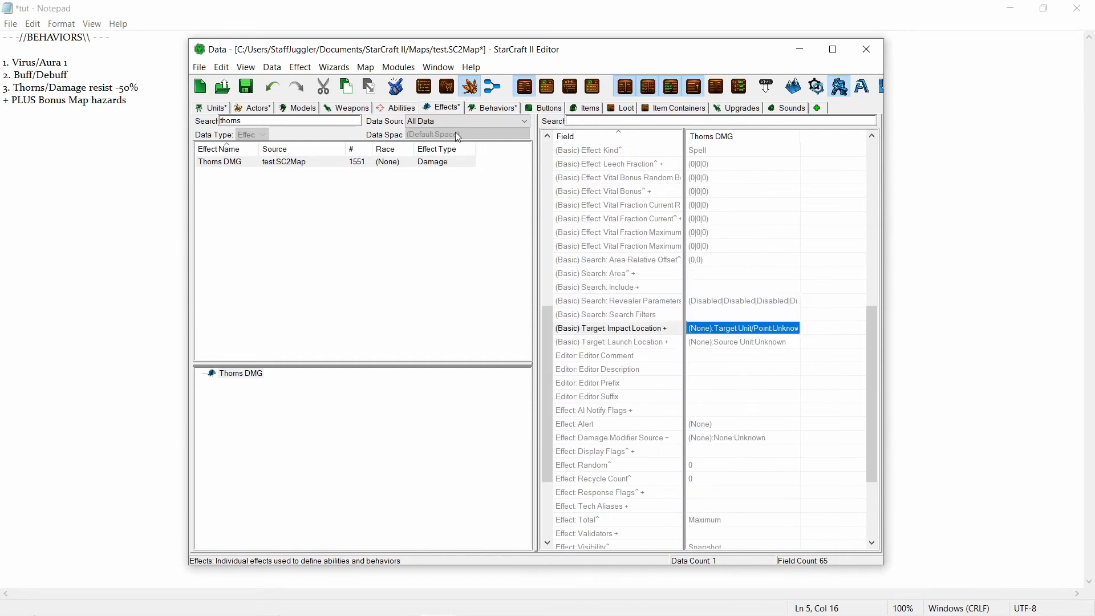
click(512, 108)
click(240, 162)
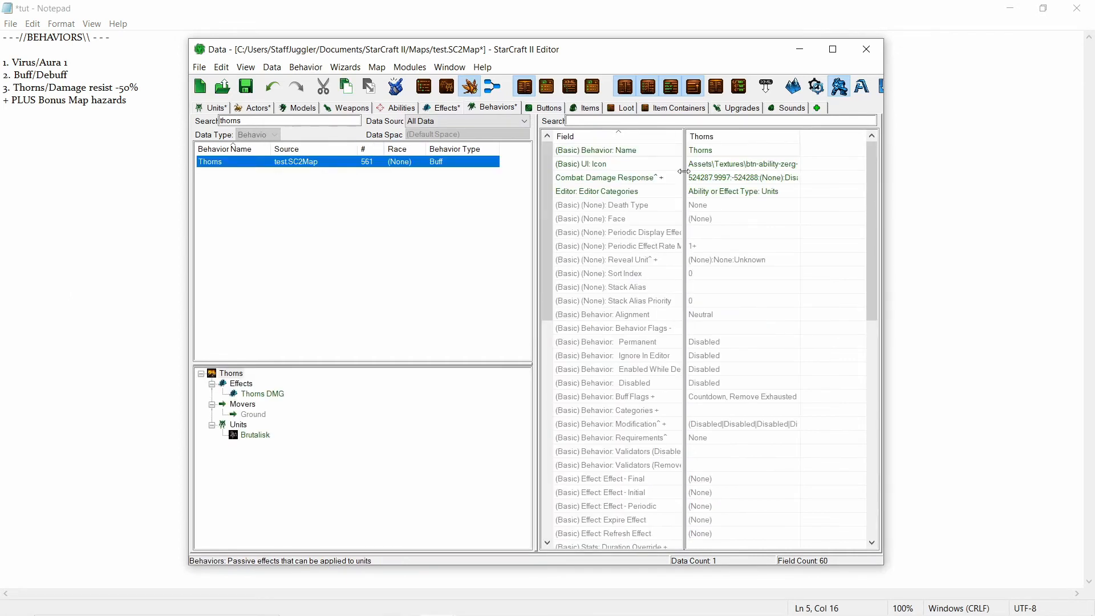
- Review the Thorns behavior's Damage Response settings, including Handled, Kind and Location
click(700, 179)
double_click(700, 179)
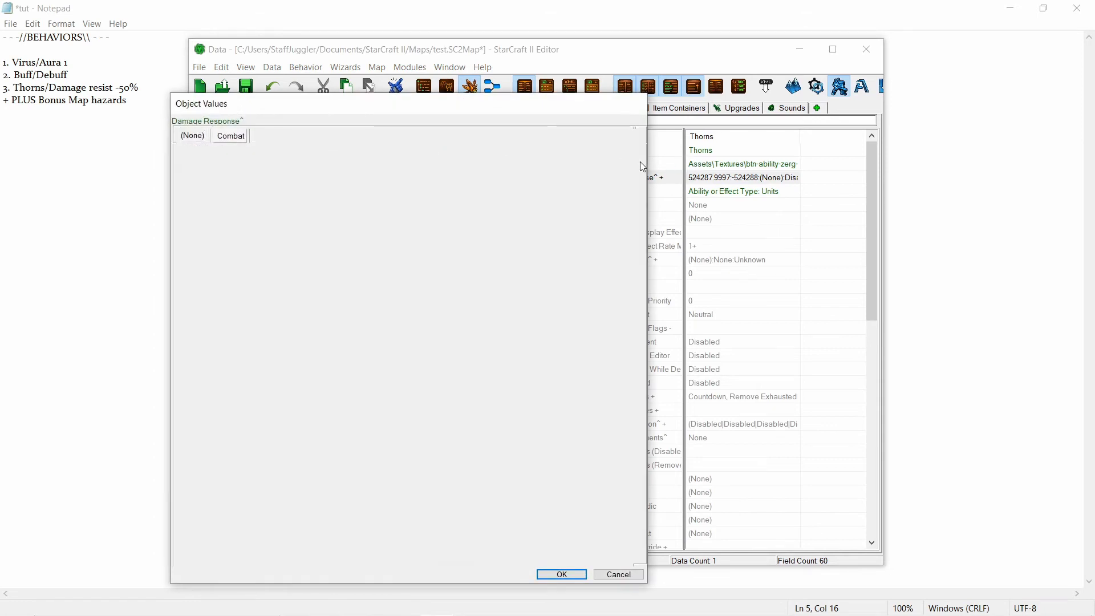
drag(640, 162, 640, 334)
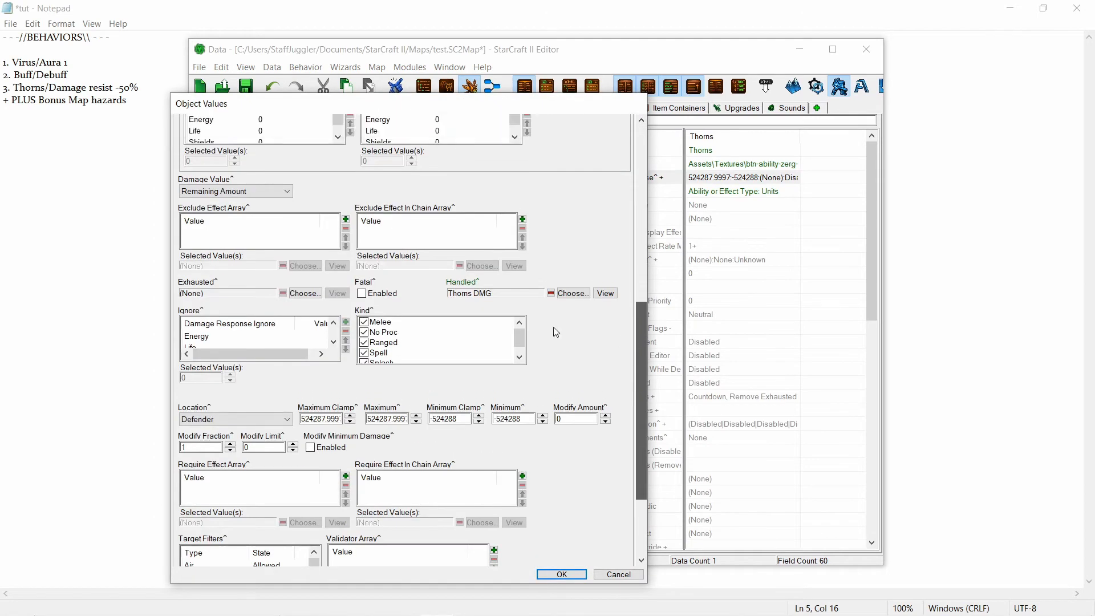
scroll(383, 334, up, 2)
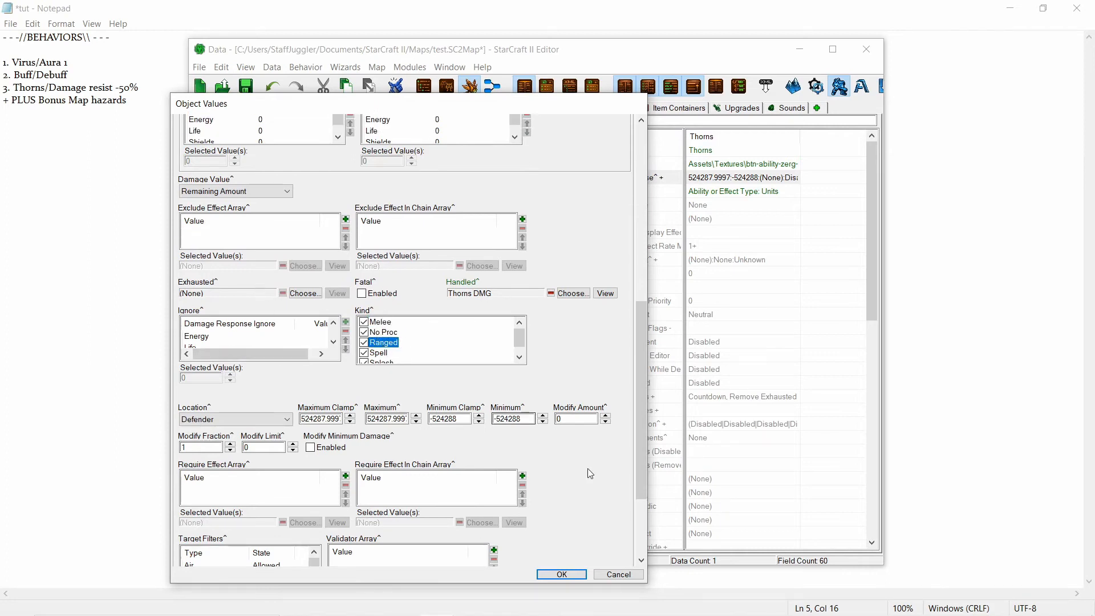
click(562, 574)
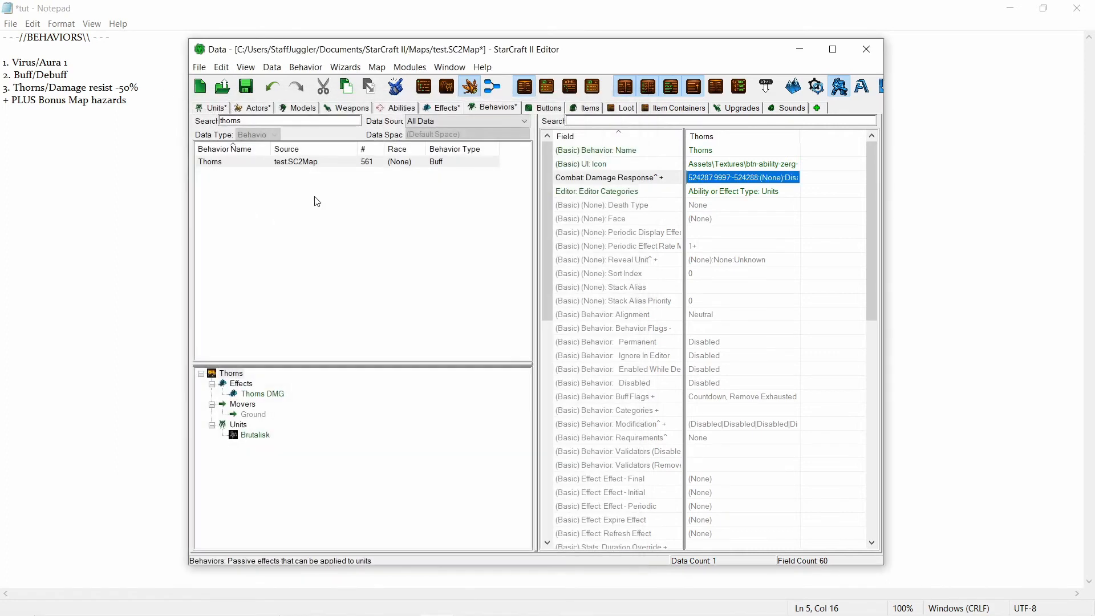
- List only the actors from the test.SC2Map data source and clear the thorns search filter
click(252, 107)
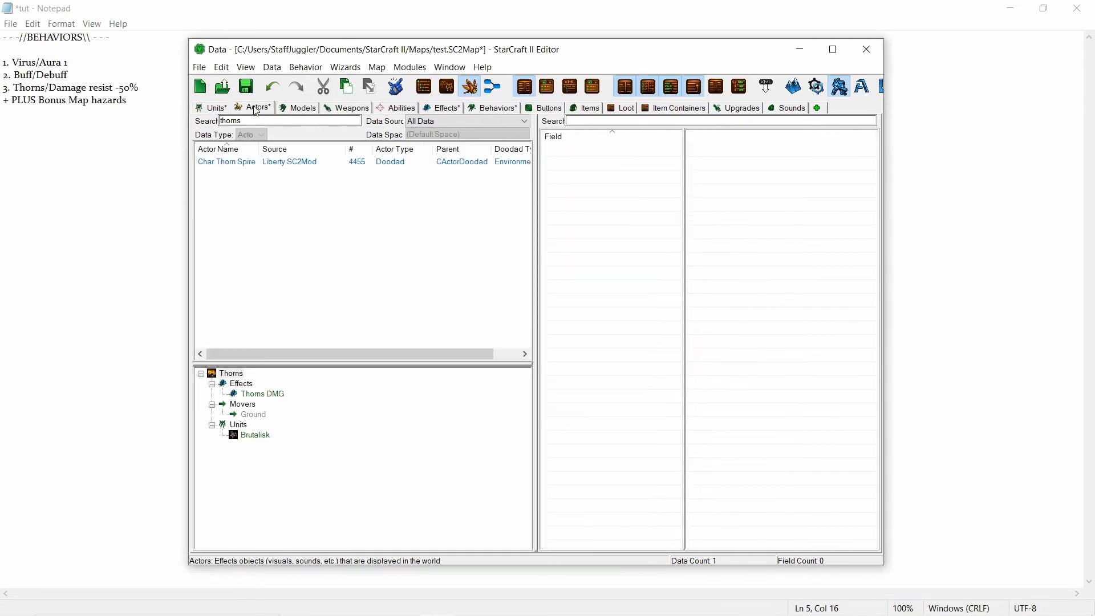
click(468, 121)
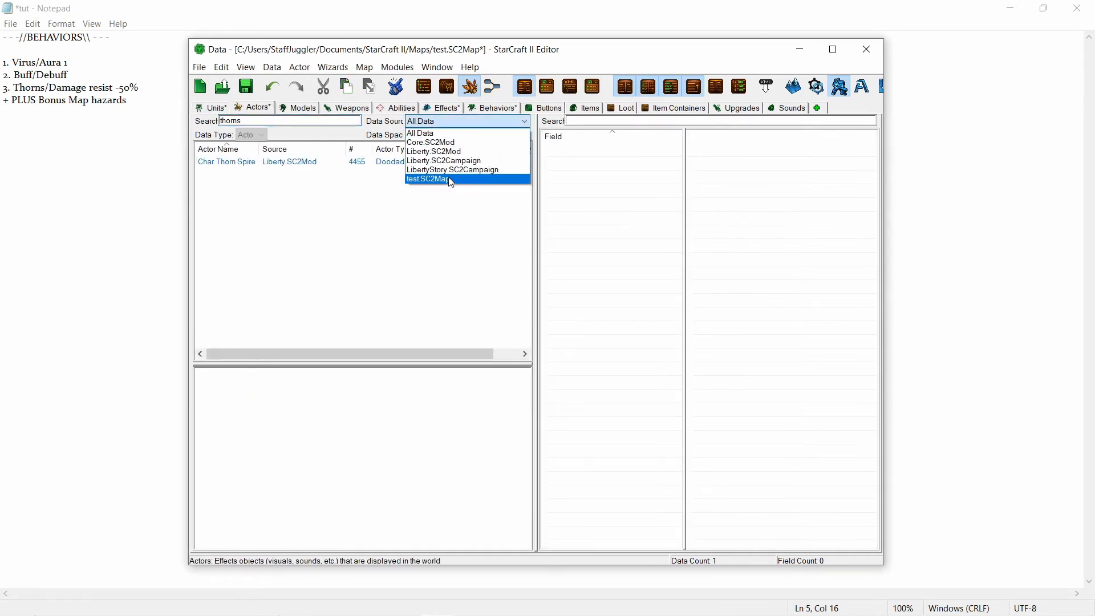
click(450, 179)
key(BackSpace)
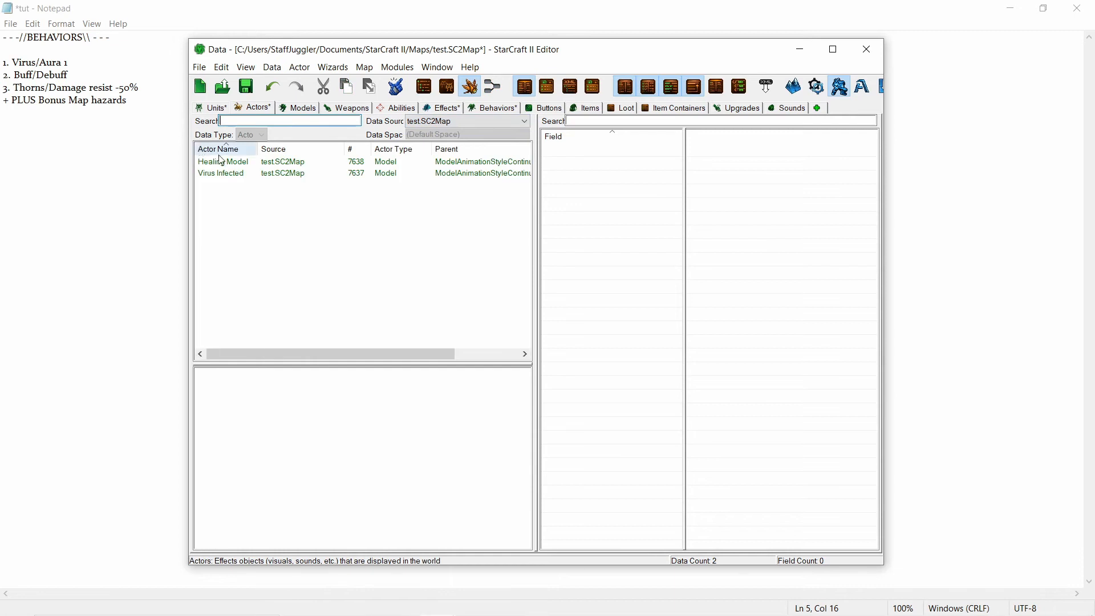
- Create a Model actor named Thorns Effect with parent ModelAnimationStyleOneShot and a suggested ID
click(238, 172)
right_click(264, 213)
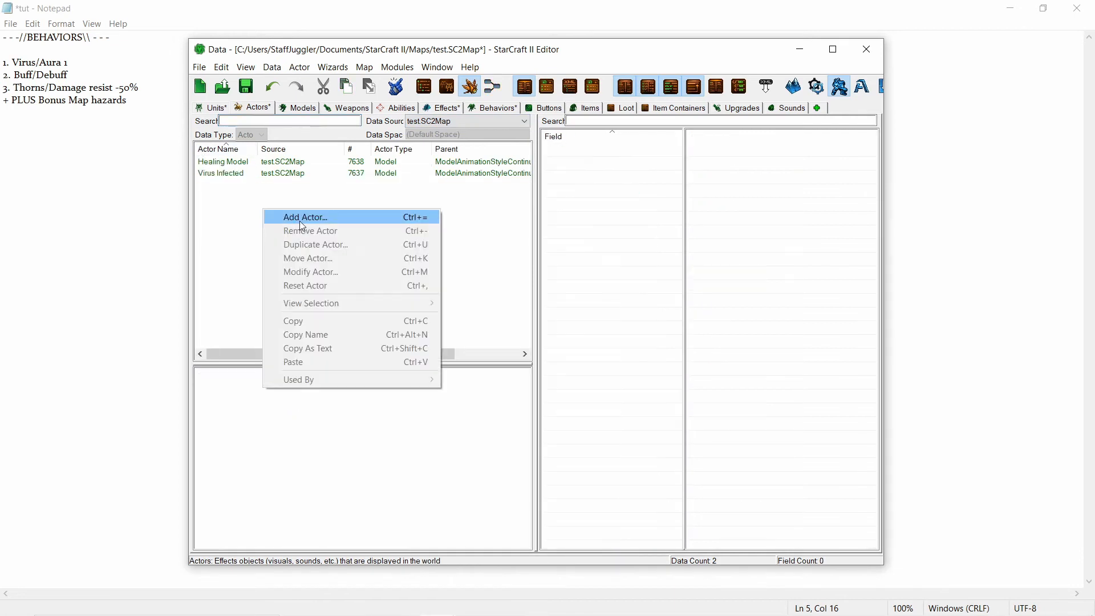
click(300, 217)
click(367, 194)
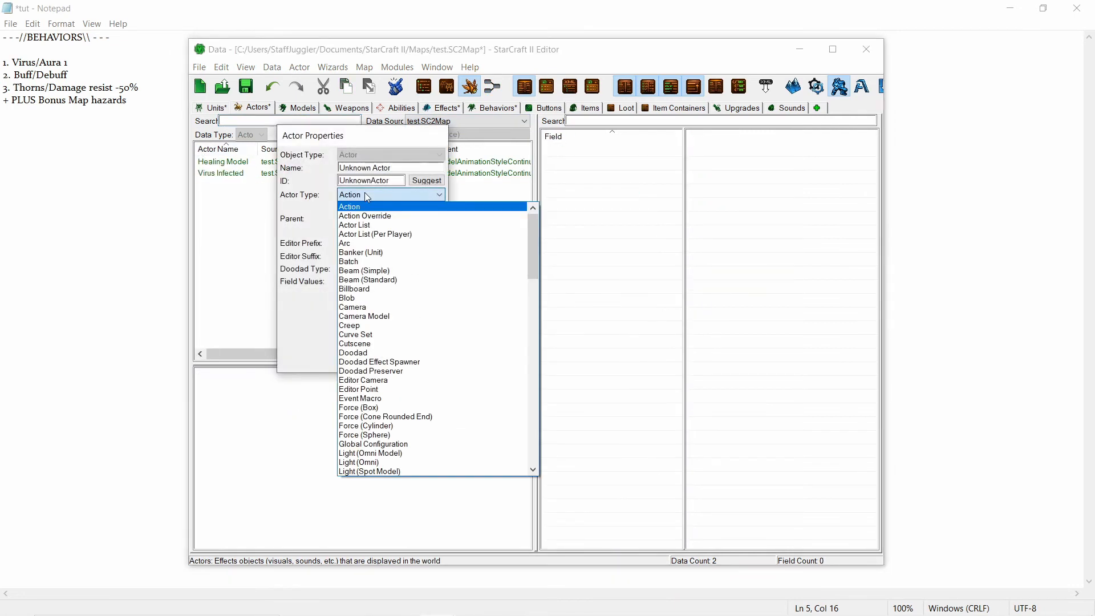
text(mo)
click(365, 193)
click(377, 217)
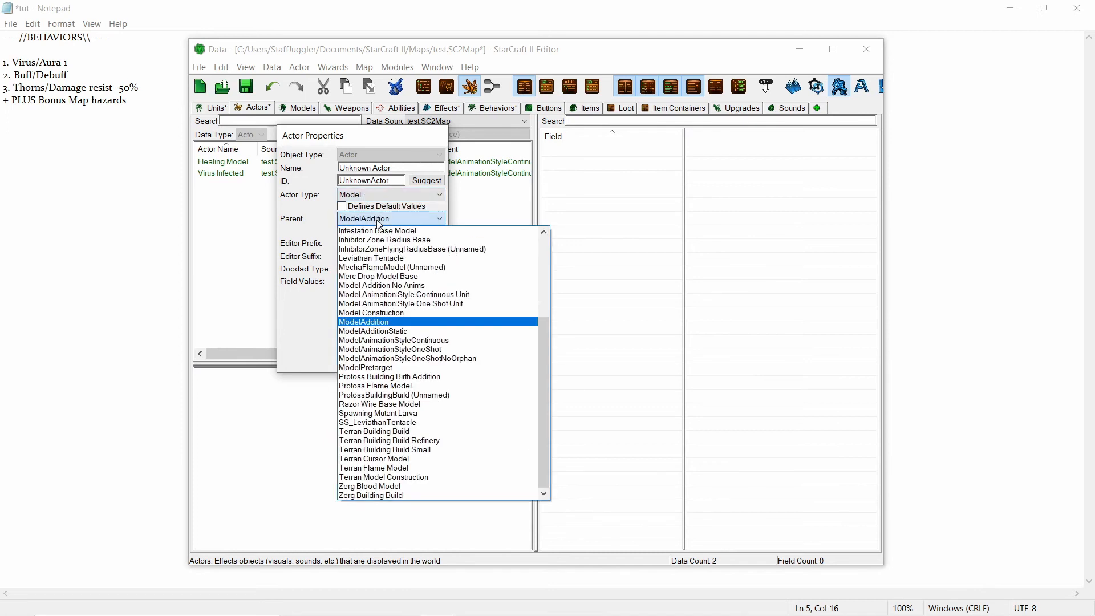
click(443, 349)
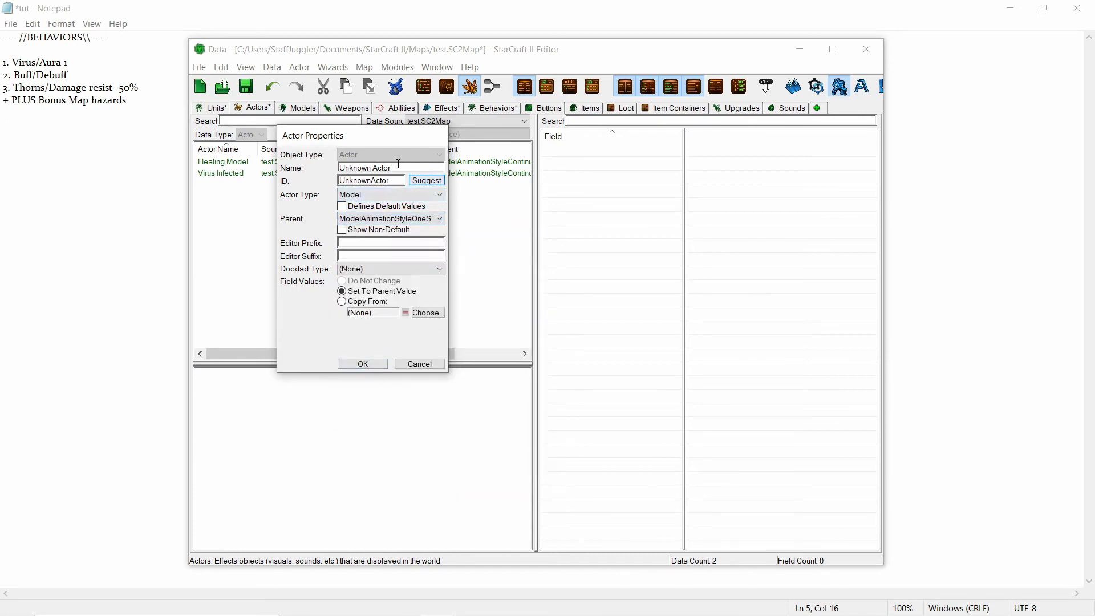
drag(400, 167, 304, 161)
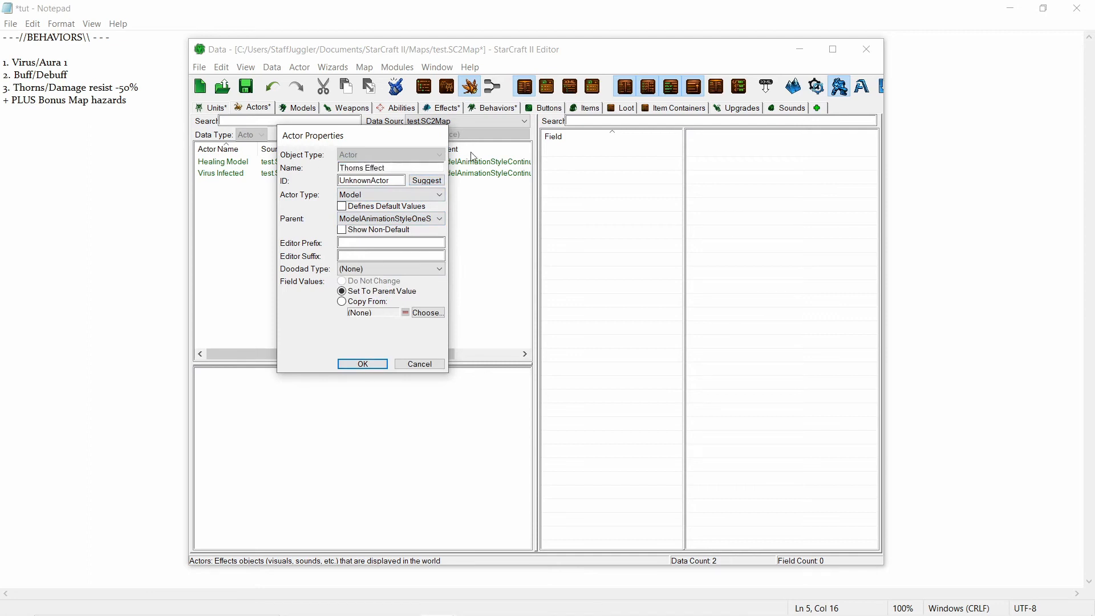
click(431, 181)
click(363, 364)
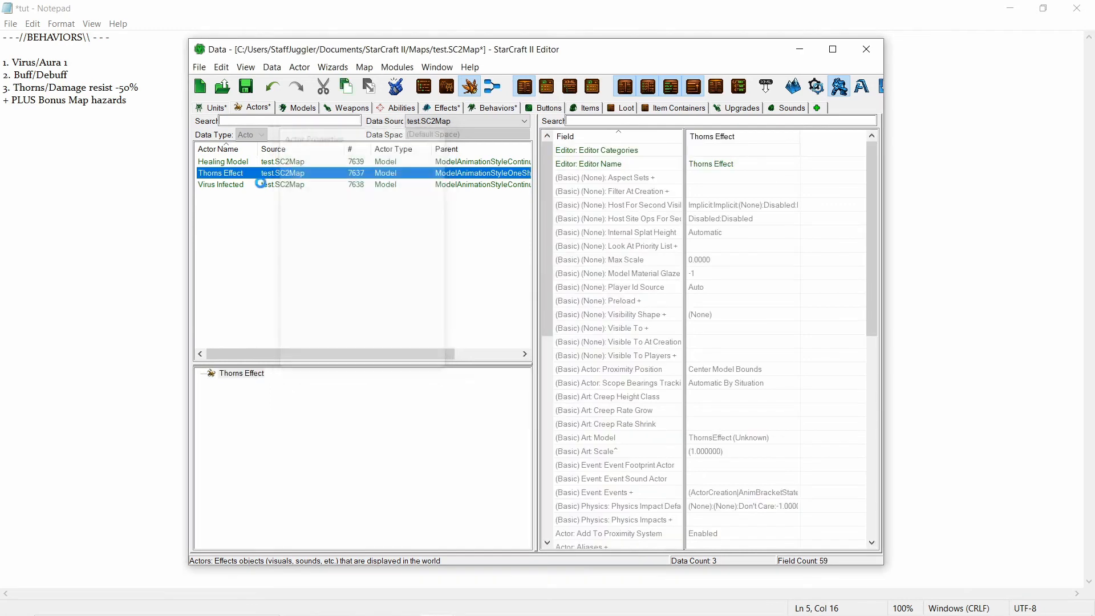
- Set the Thorns Effect actor's Art: Model to Lurker Egg Death, searching the models for "egg d"
double_click(726, 437)
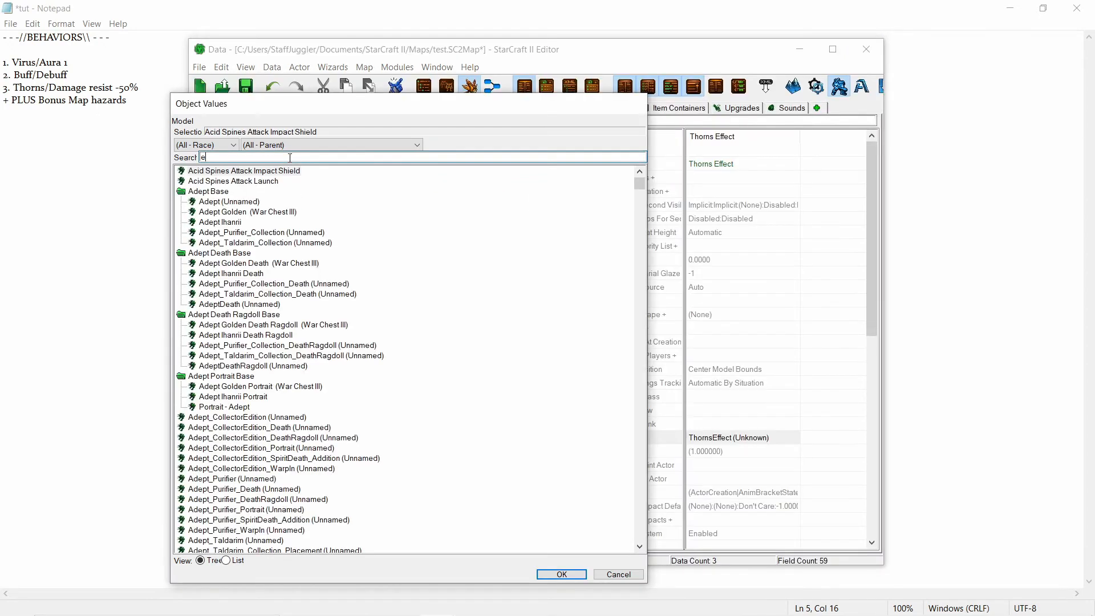
text(gg d)
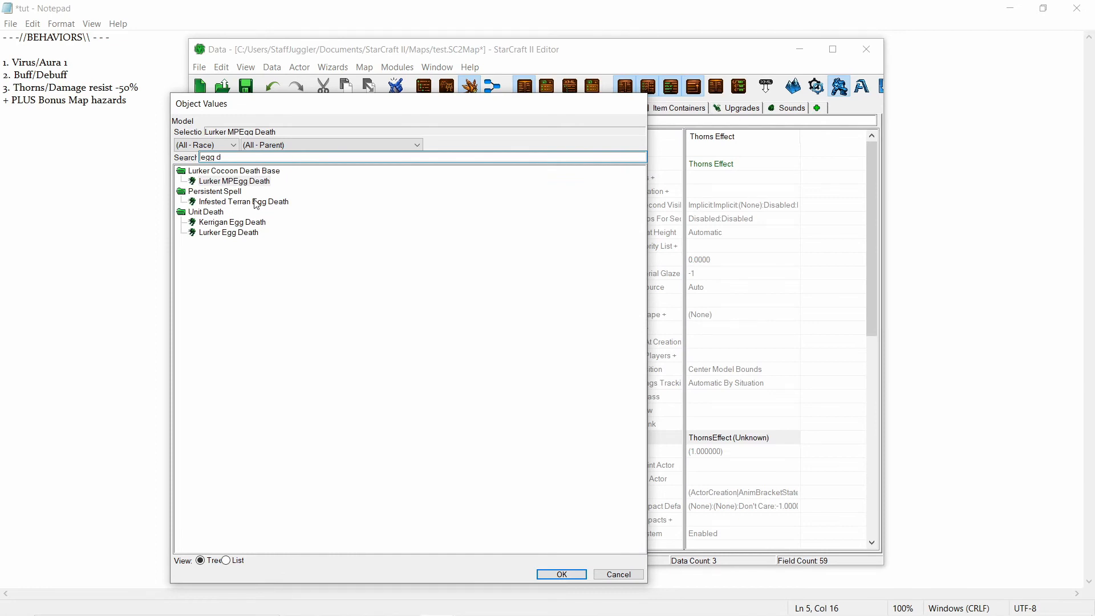
click(245, 233)
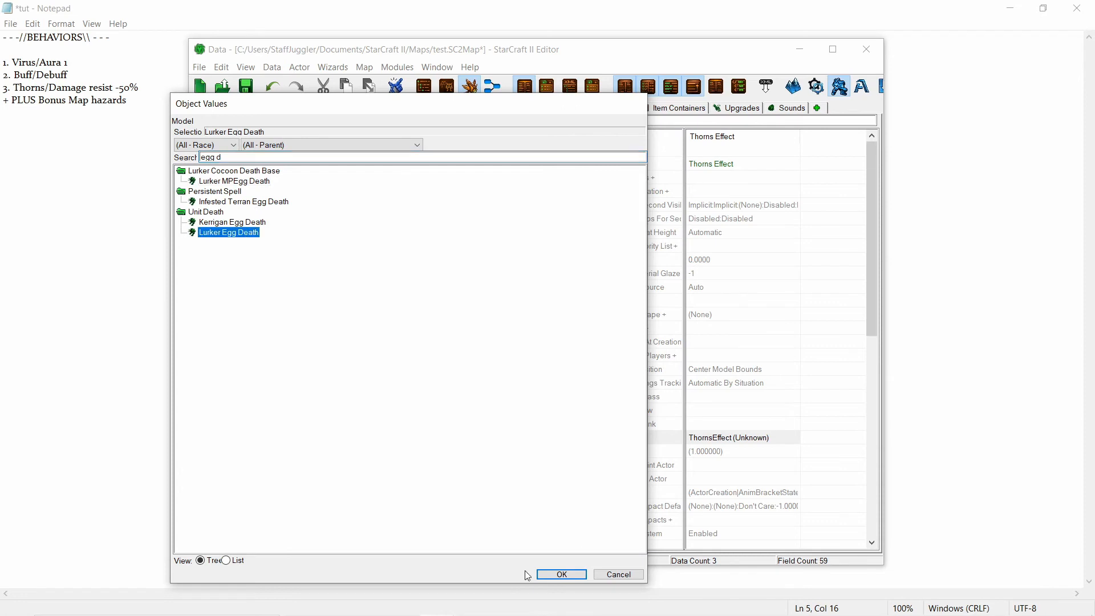
click(549, 576)
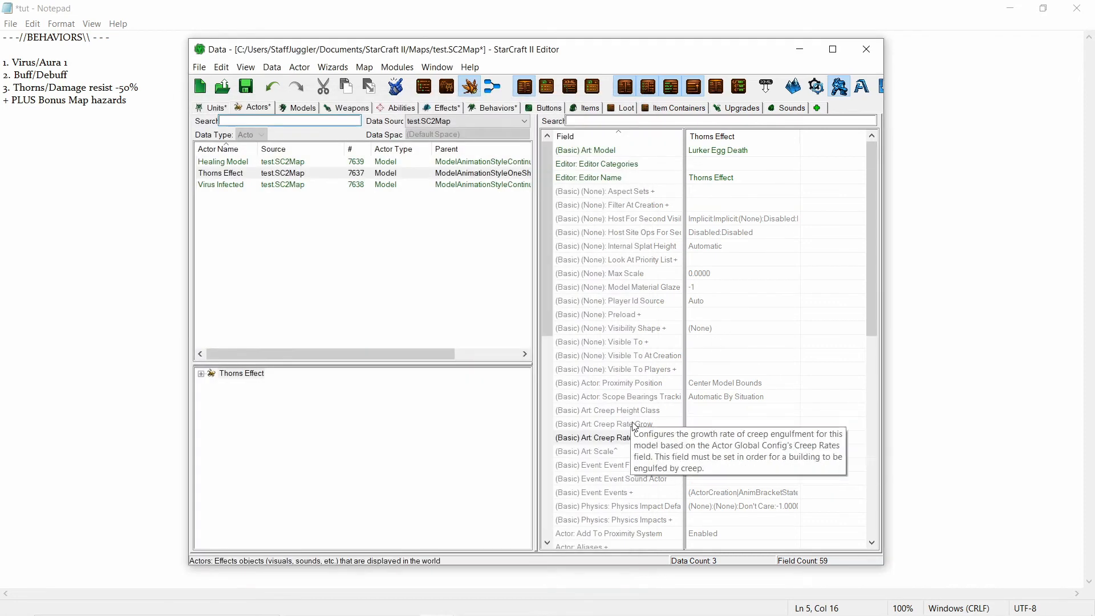
- Set the Thorns Effect actor's Art: Scale to 0.4
double_click(746, 451)
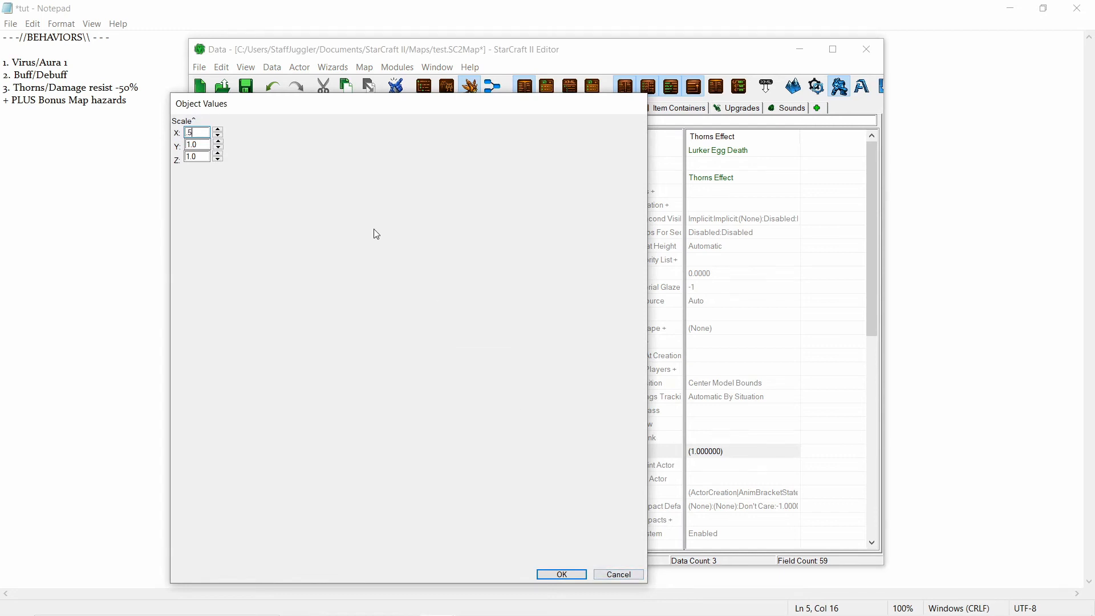
key(BackSpace)
key(BackSpace)
key(Return)
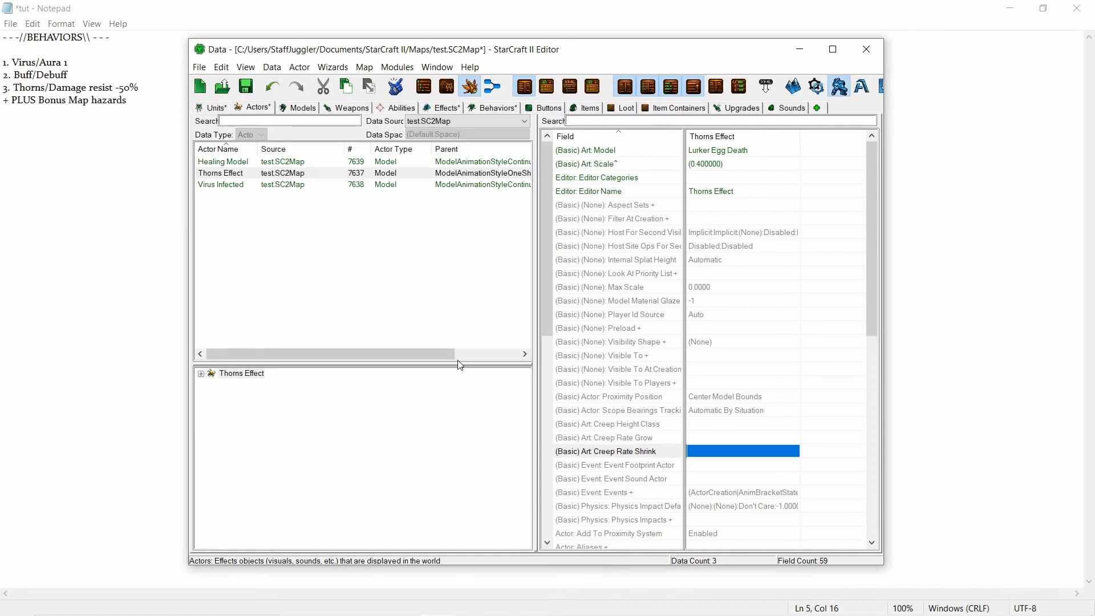
- Compare the parent with Virus Infected's and add an event with message type Effect to the Thorns Effect actor
drag(447, 354, 476, 350)
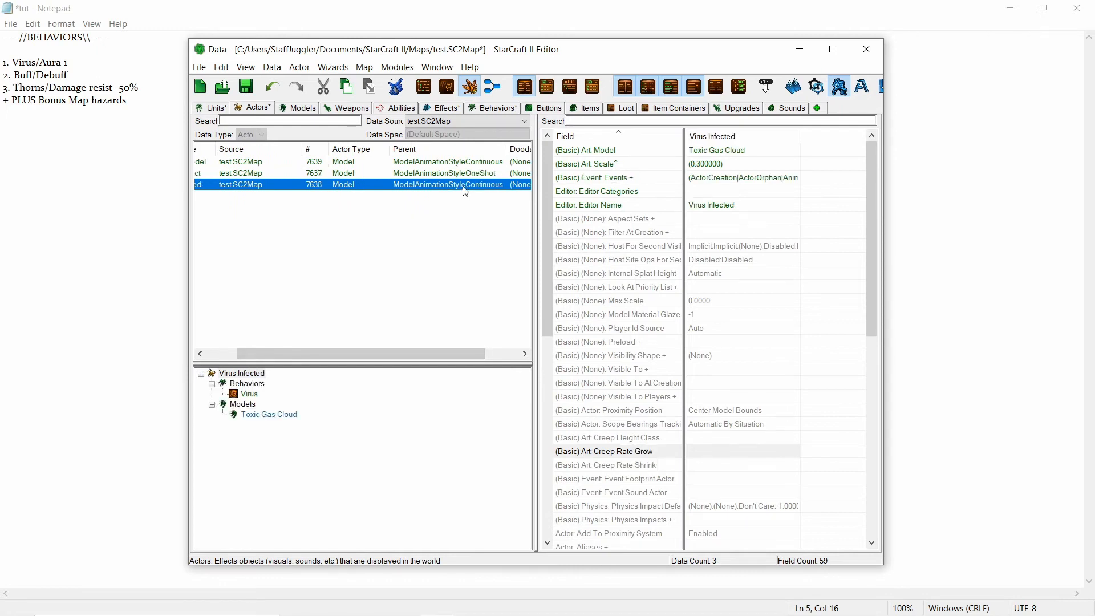
click(474, 184)
click(460, 175)
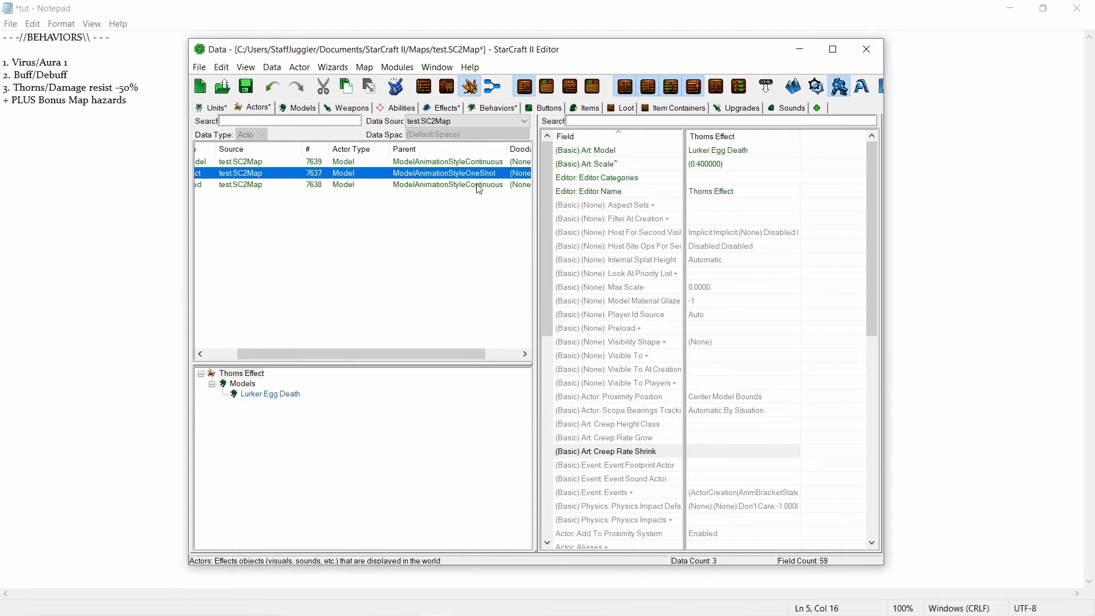
double_click(732, 494)
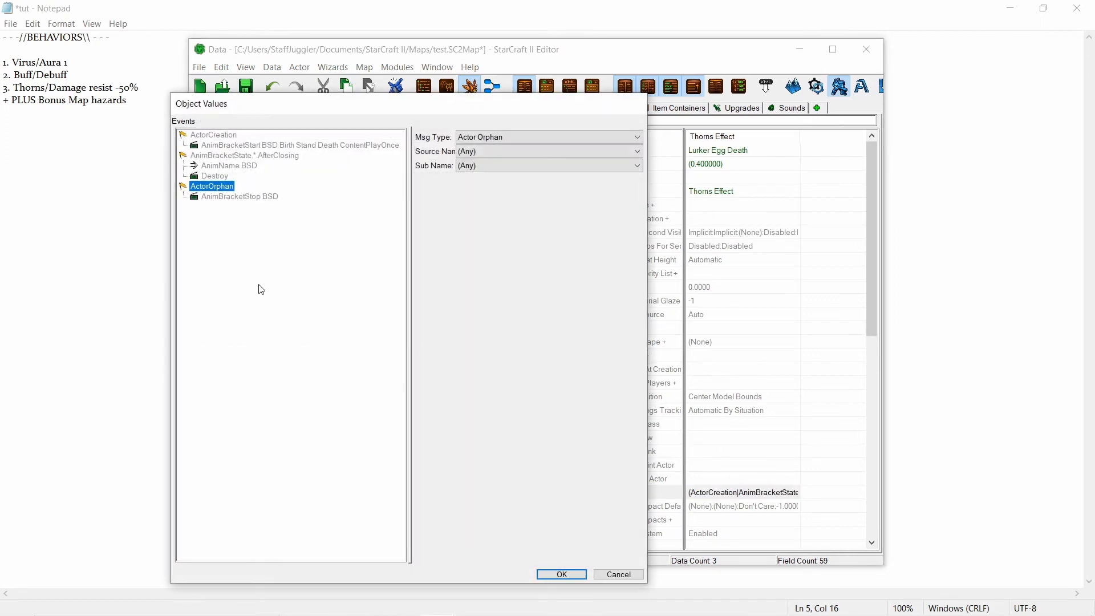
right_click(259, 286)
click(293, 292)
click(468, 137)
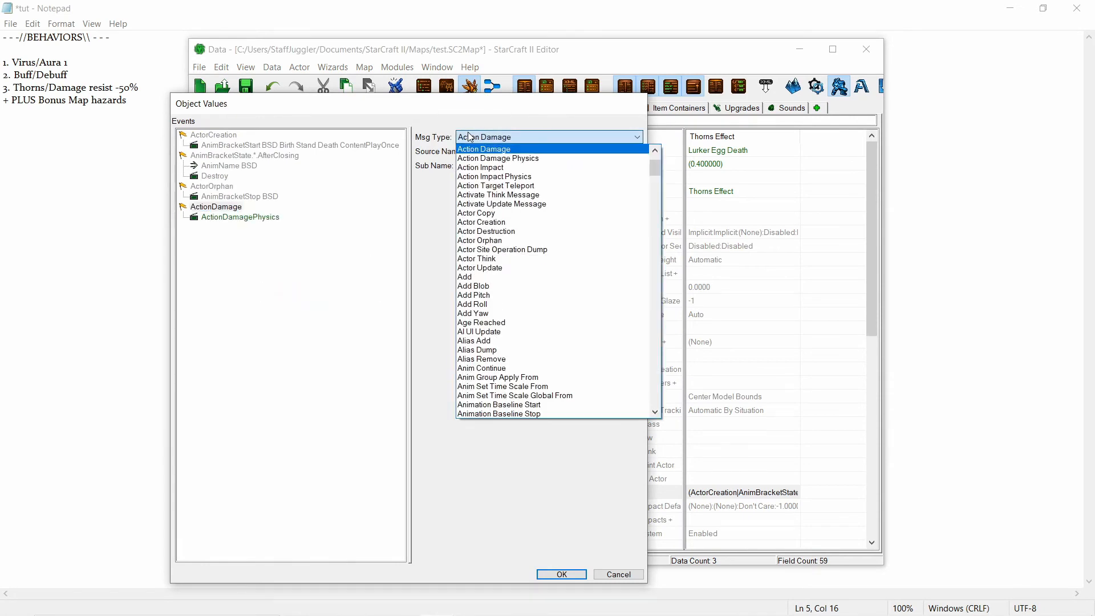
key(e)
click(469, 137)
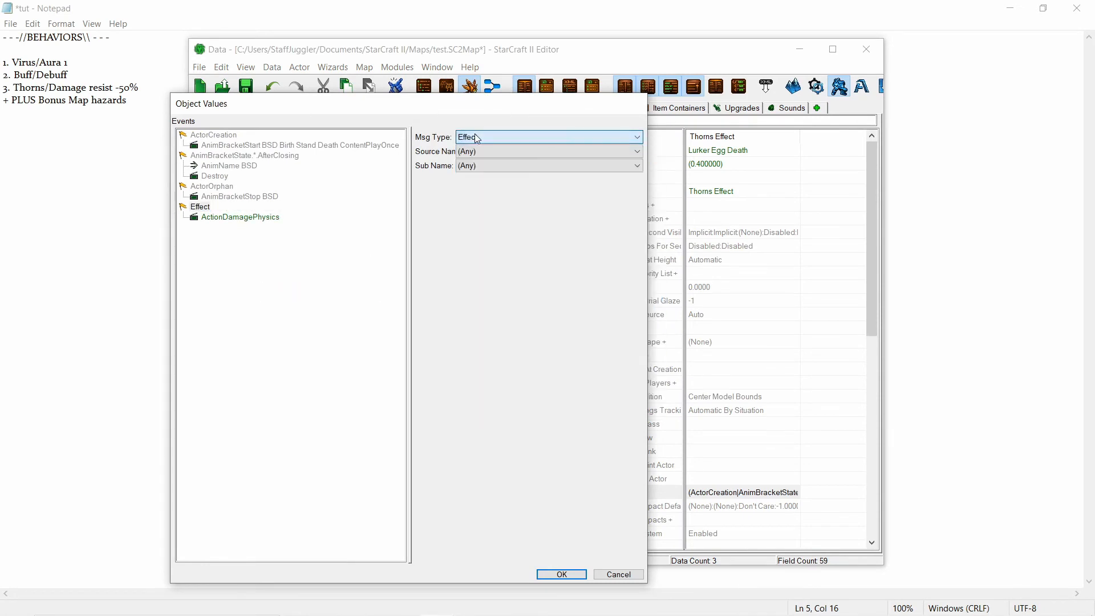
- Set the new Effect event's source name to Thorns DMG and its sub name to Start
click(509, 152)
key(s)
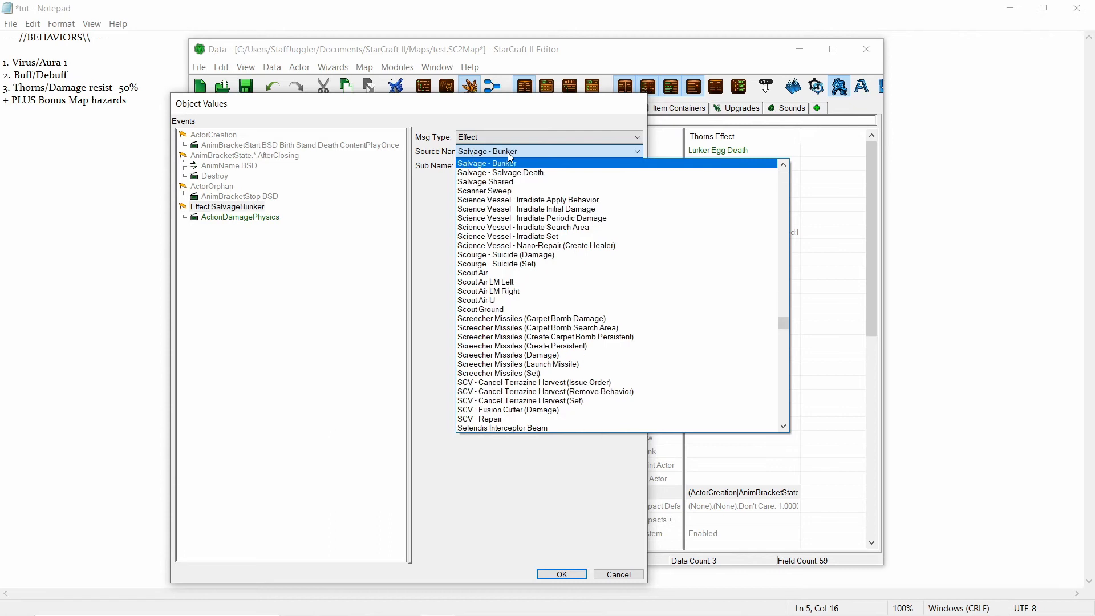
key(t)
key(h)
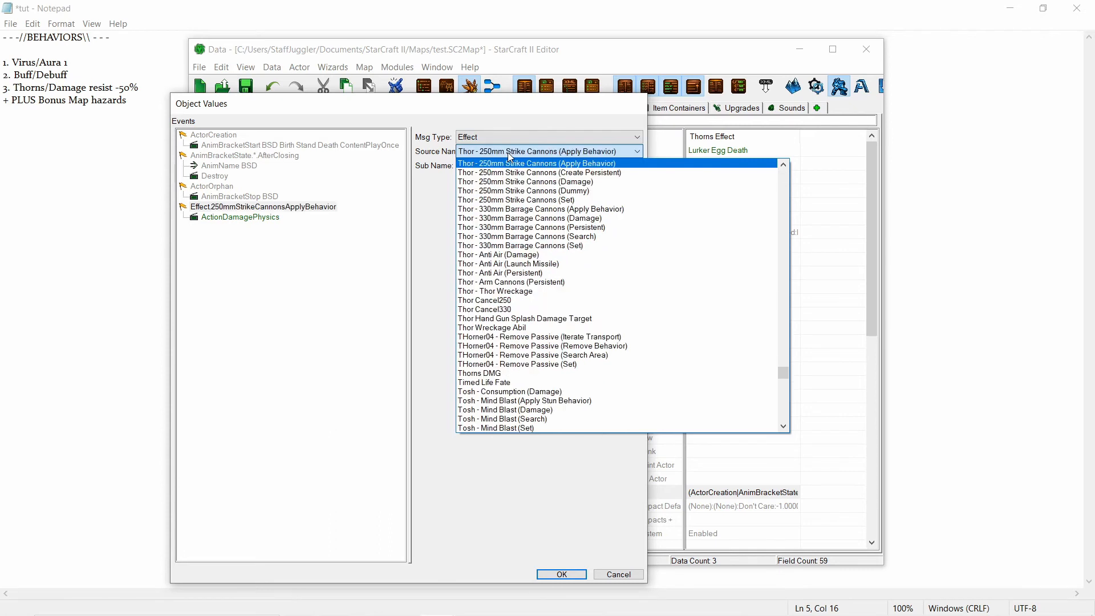
click(515, 374)
click(490, 167)
click(499, 204)
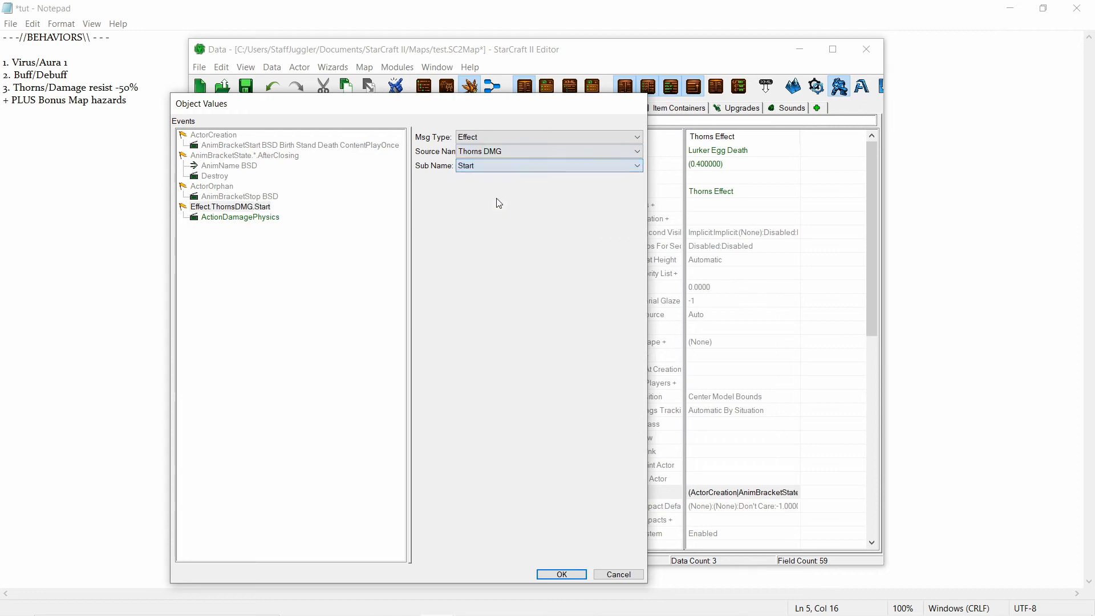
- Add a term of type At with the value Effect to the Thorns DMG start event
right_click(228, 207)
click(257, 229)
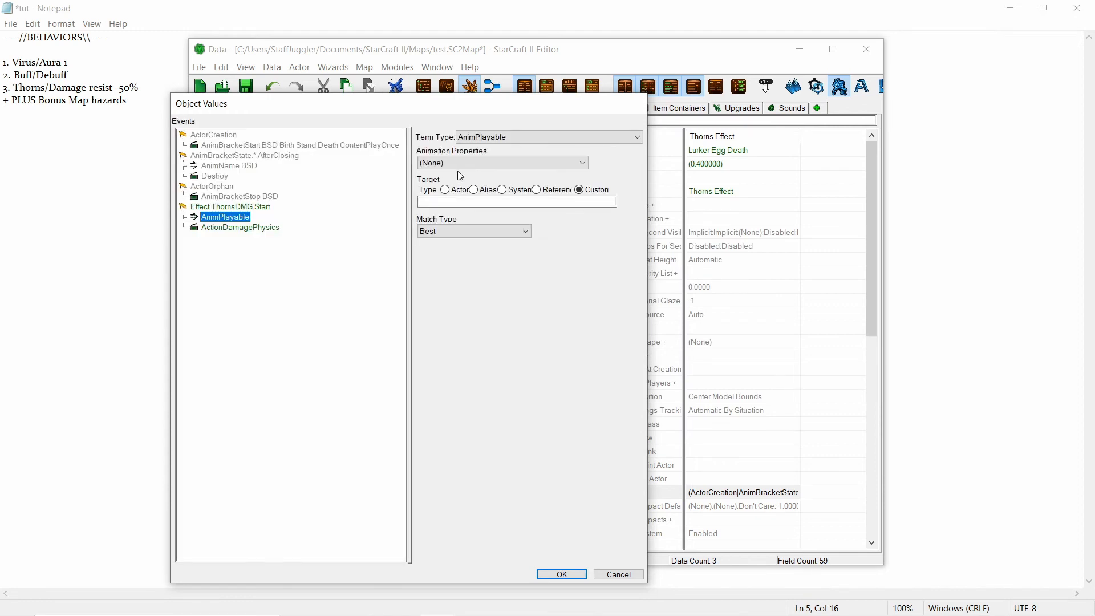
click(474, 137)
click(476, 147)
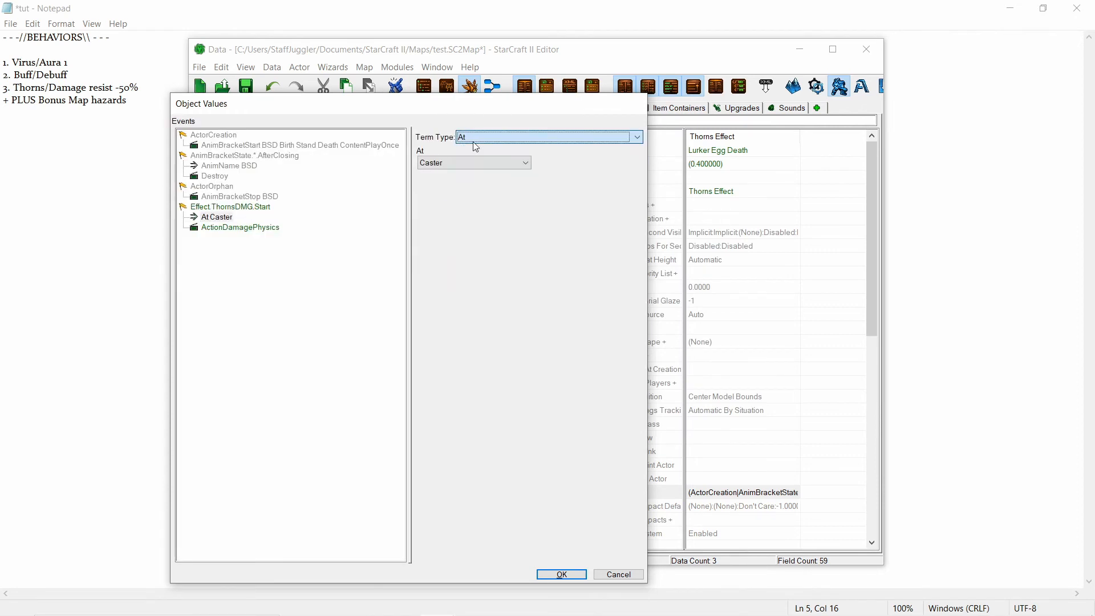
click(457, 163)
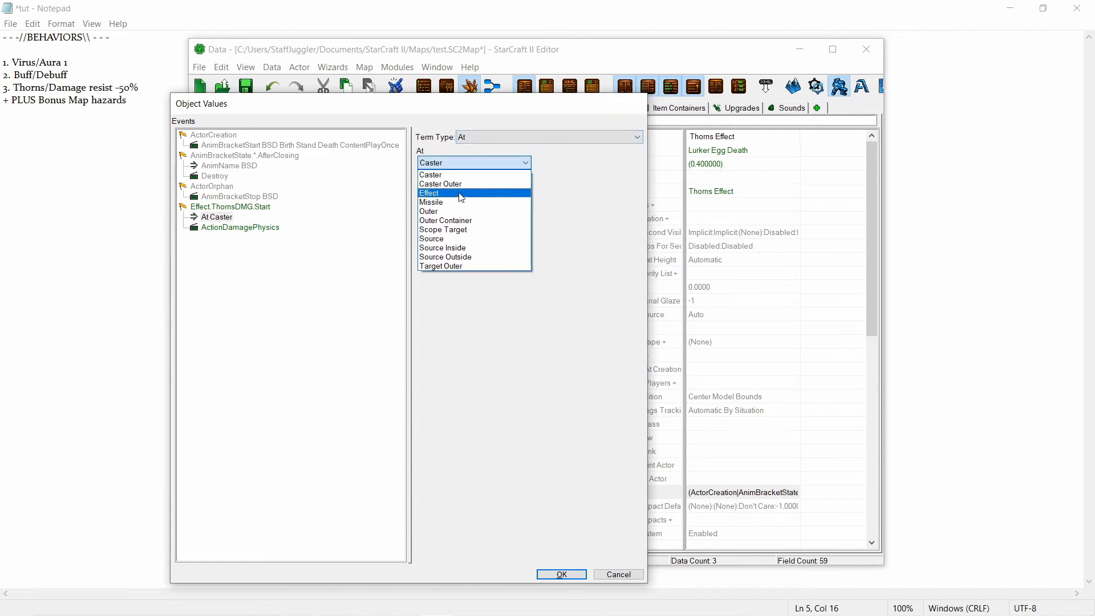
click(462, 194)
click(456, 163)
click(455, 165)
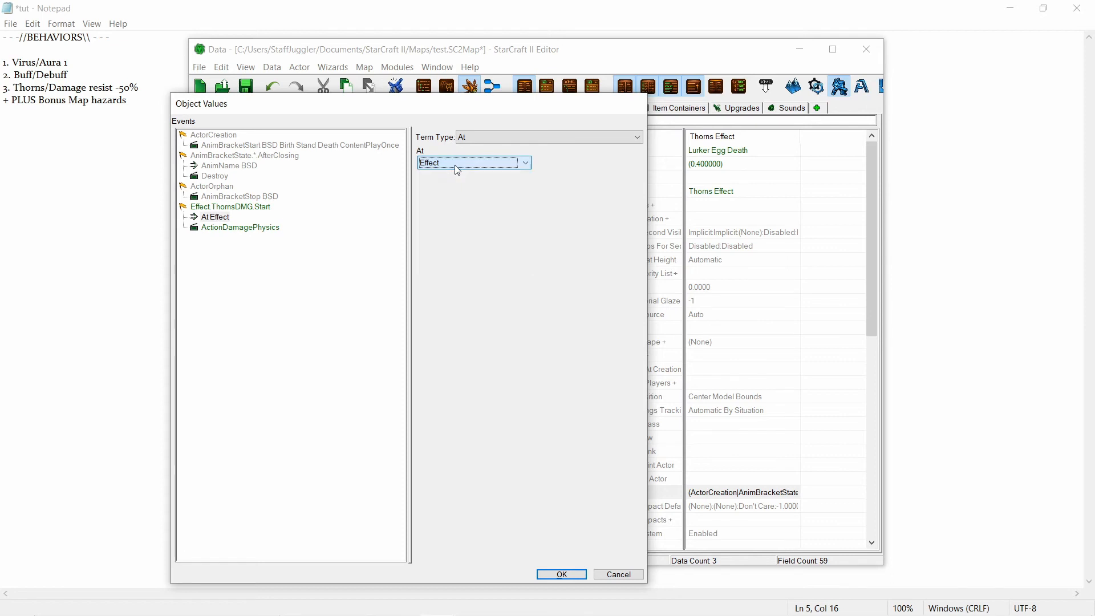
click(223, 227)
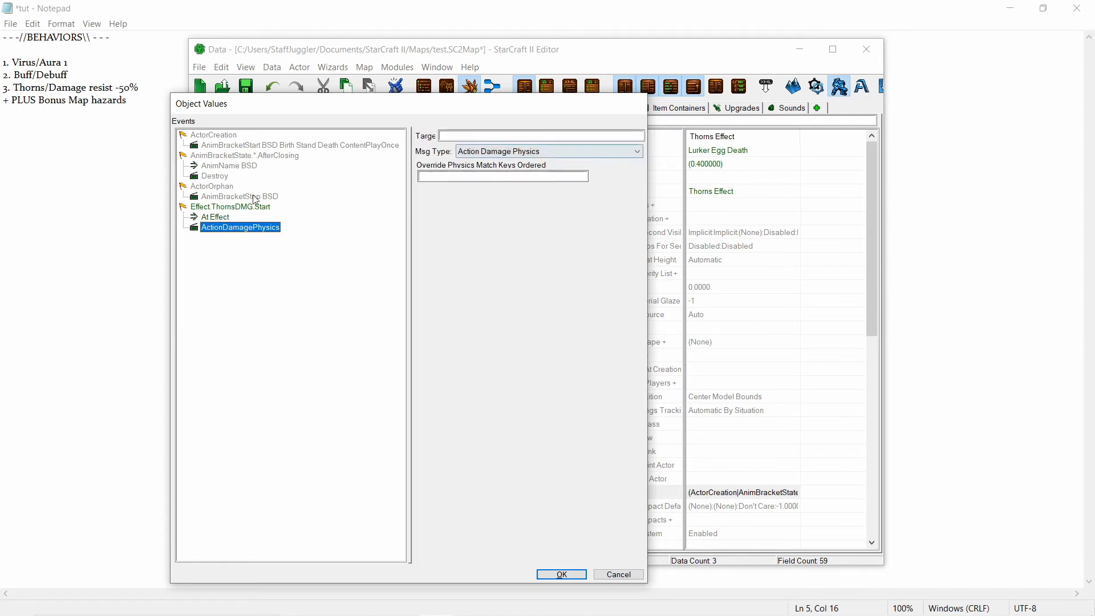
click(220, 218)
click(465, 163)
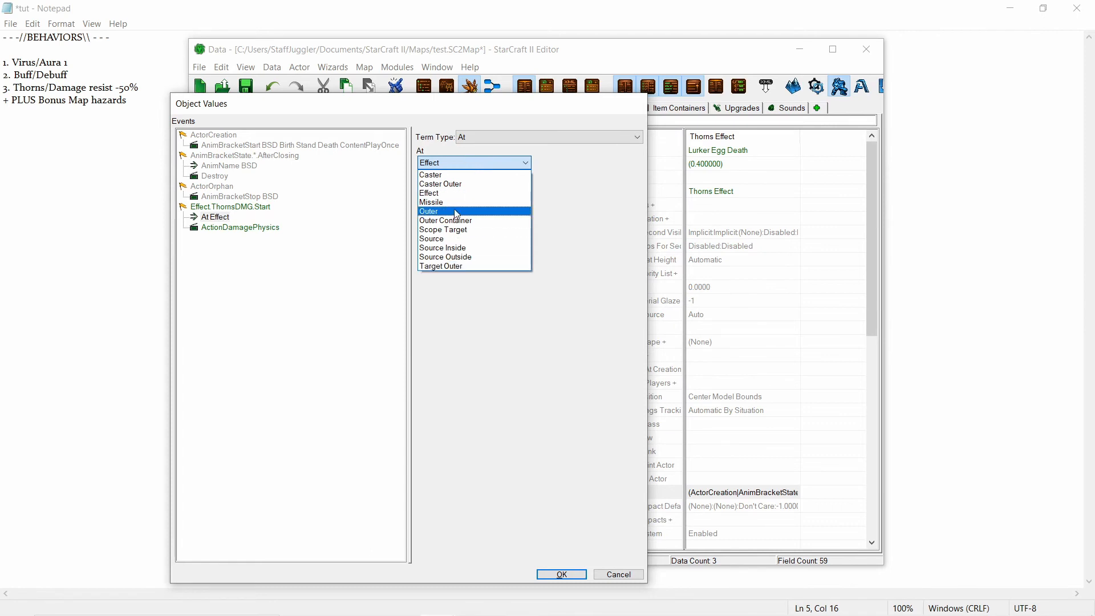
click(442, 193)
- Set the Thorns DMG start event's action message type to Create and confirm the Thorns Effect actor's events
click(233, 228)
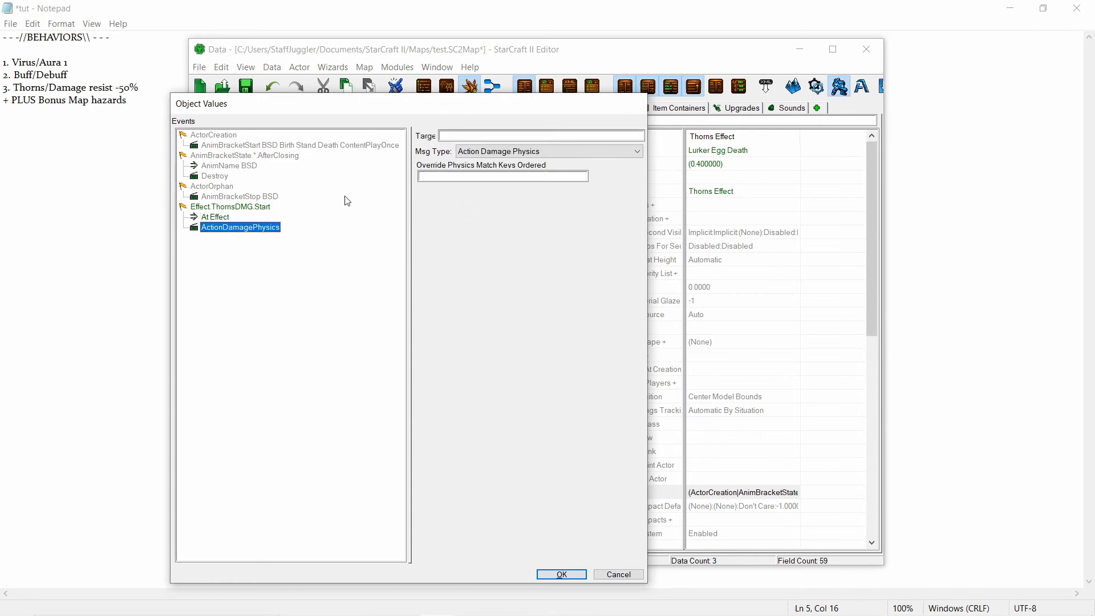
click(482, 151)
scroll(482, 151, down, 6)
key(c)
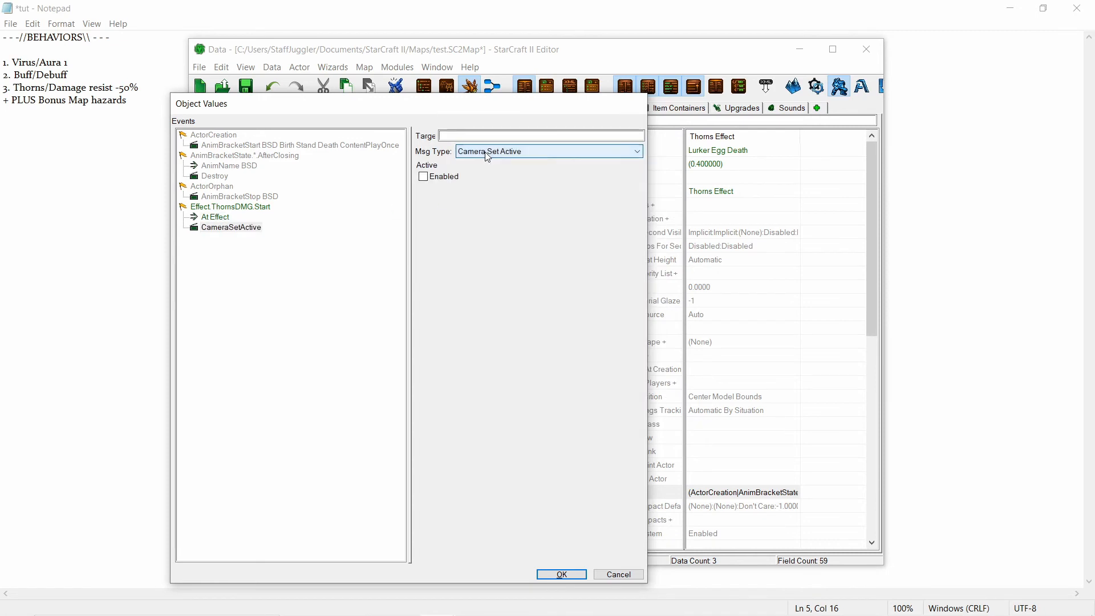
key(c)
click(484, 152)
key(c)
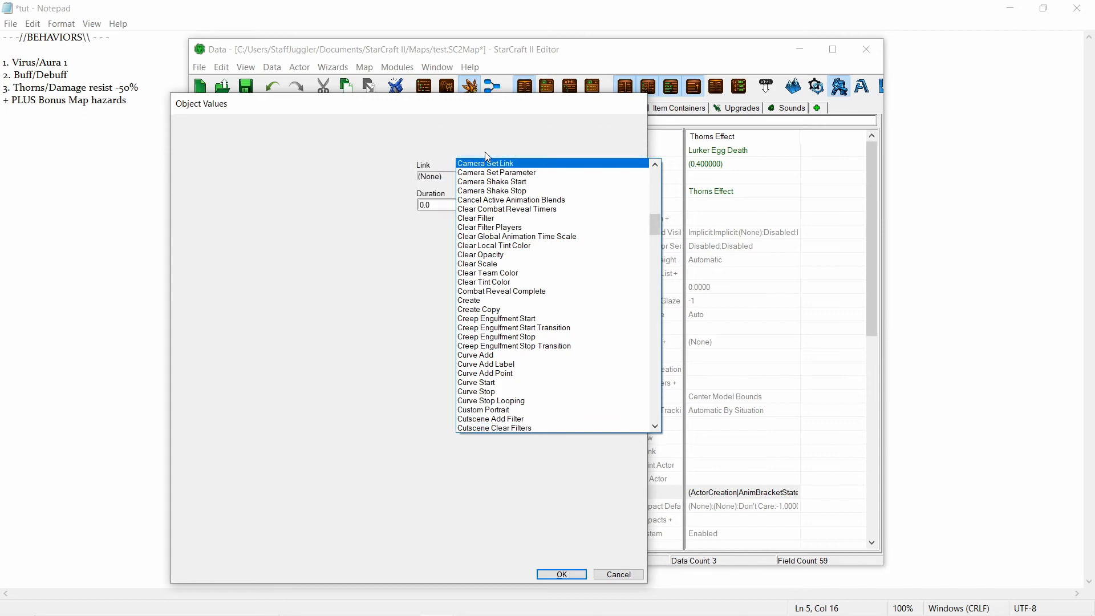
key(r)
click(485, 152)
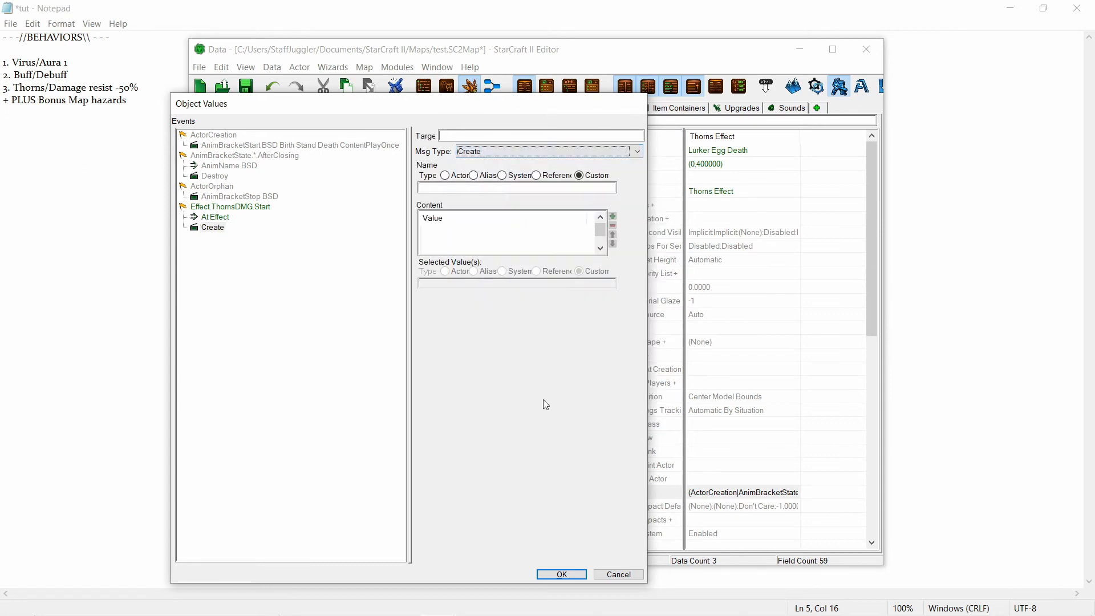
click(562, 575)
- Switch to the Terrain editor and launch a test of the map
click(799, 49)
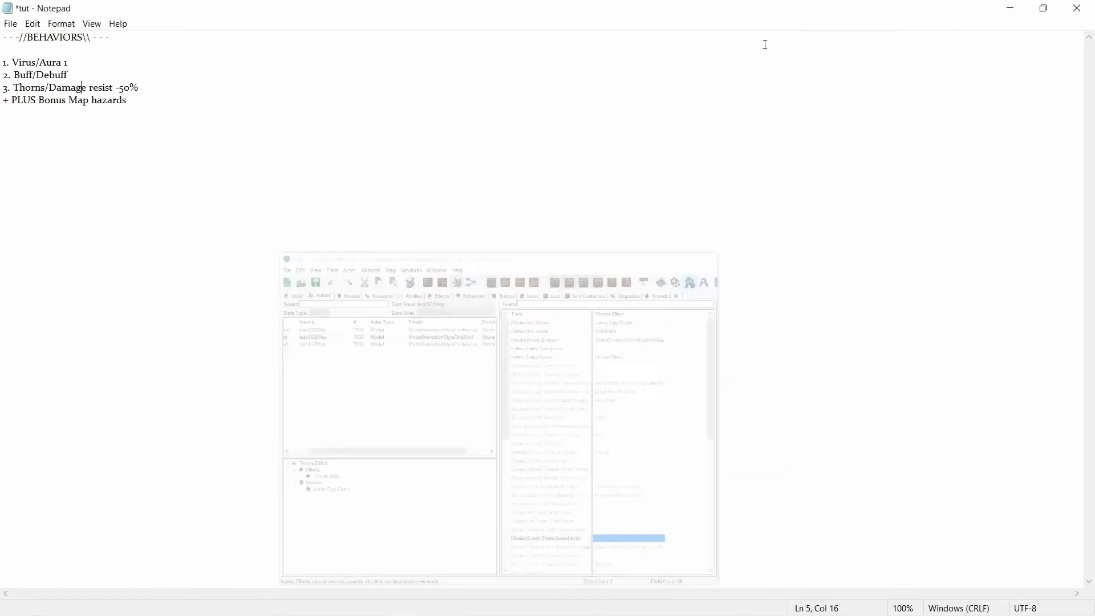
mouse_move(433, 607)
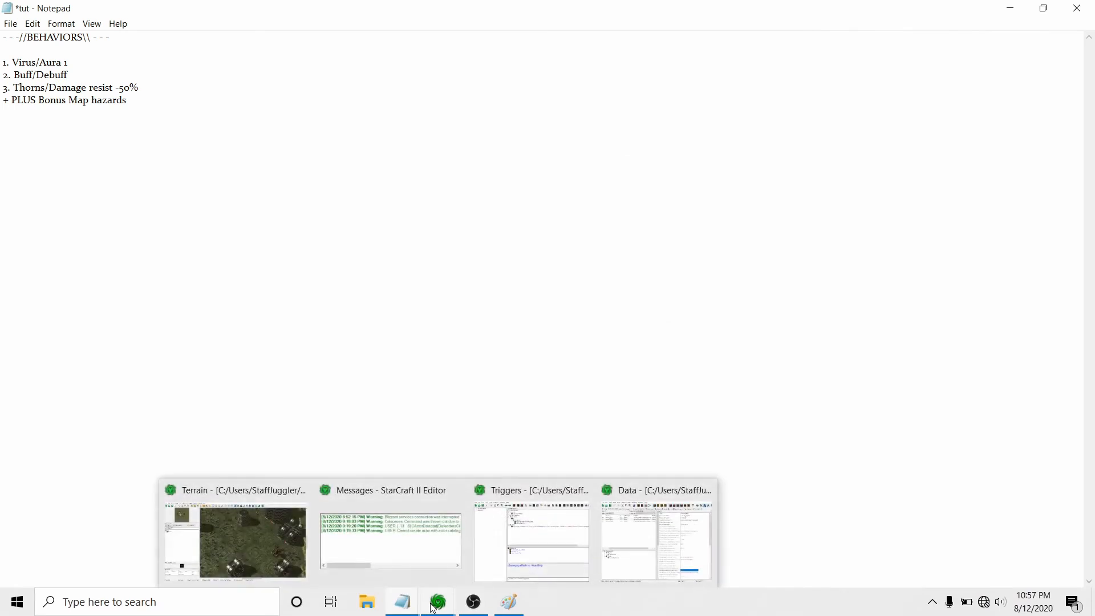
click(255, 542)
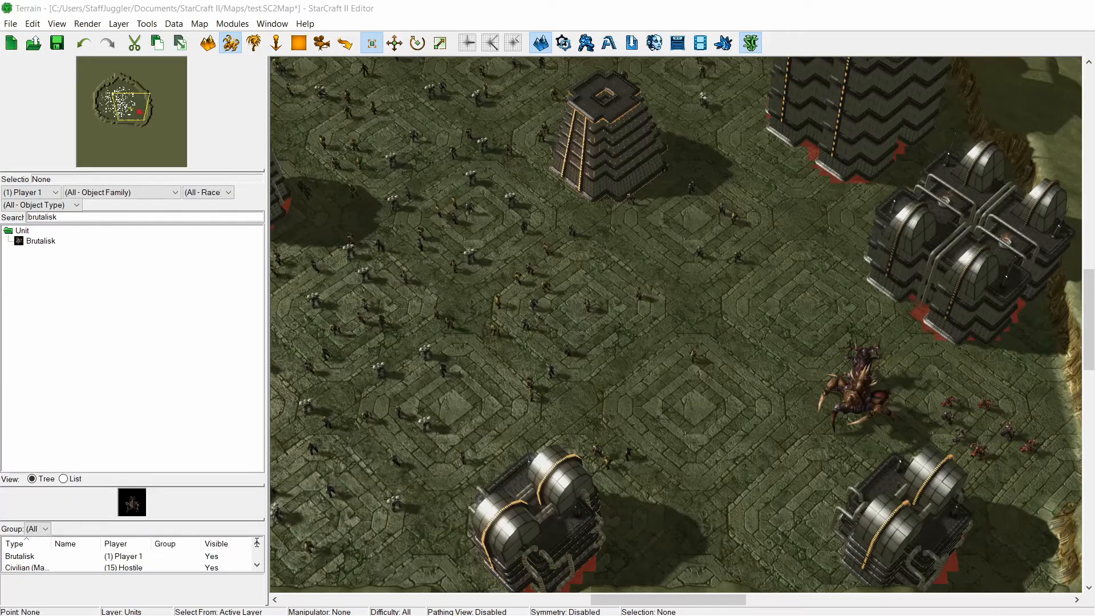
click(470, 177)
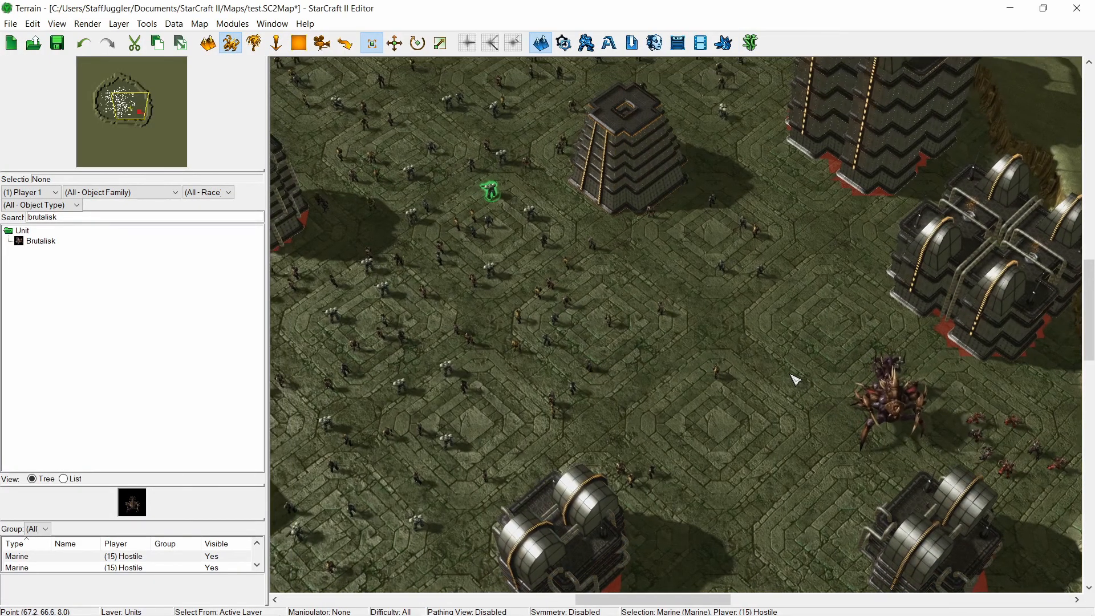
click(795, 380)
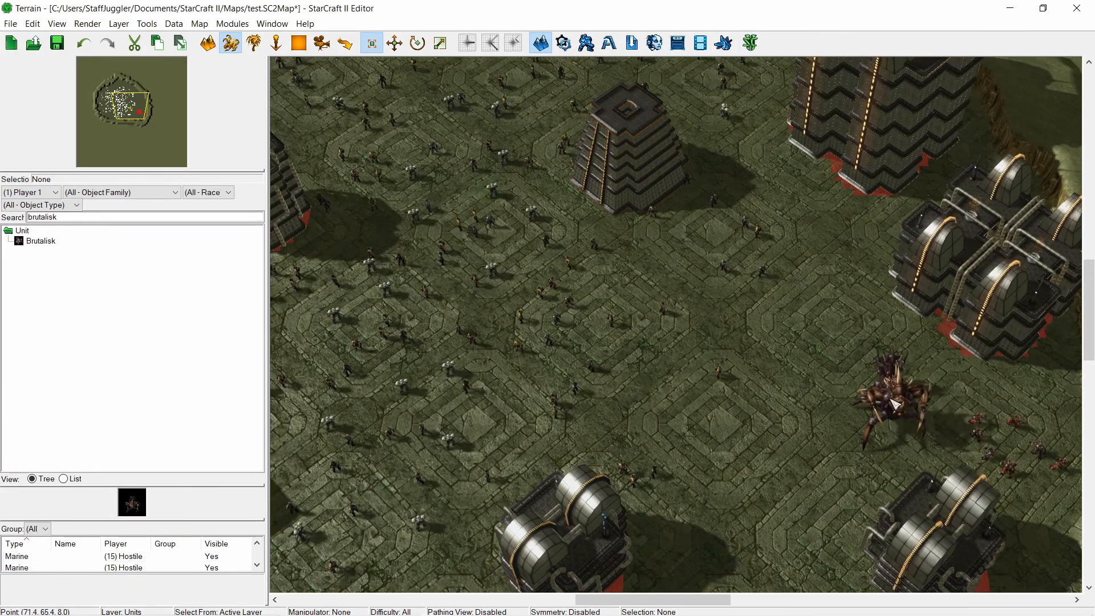
right_drag(926, 444, 718, 347)
right_drag(639, 302, 799, 359)
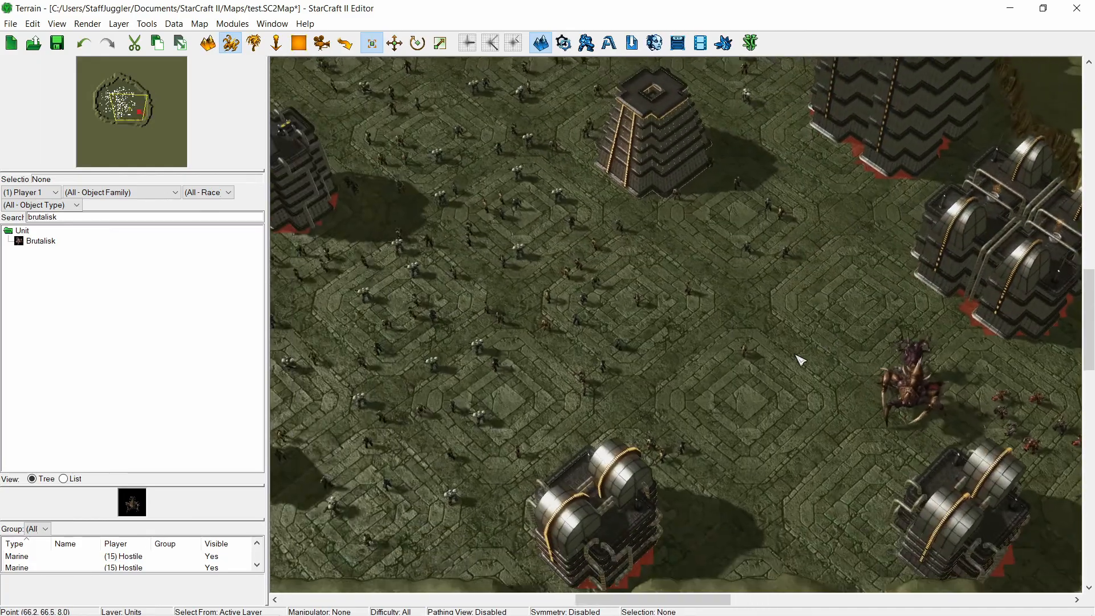
key(ctrl+F9)
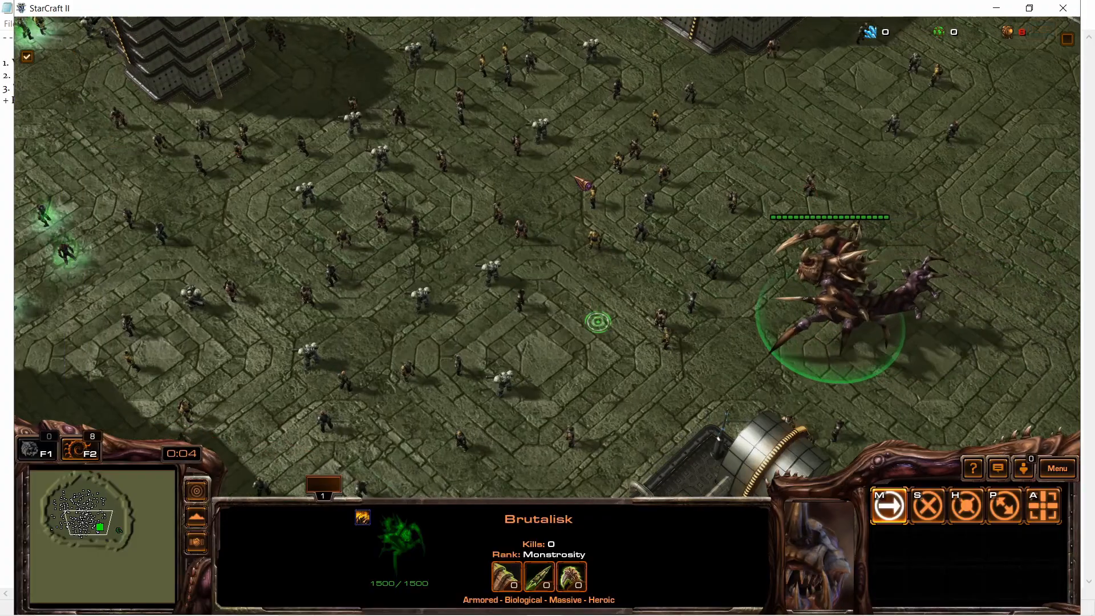
- Move the Brutalisk around among the hostile marines in the test game and examine the thorns effect on its attackers
right_click(562, 159)
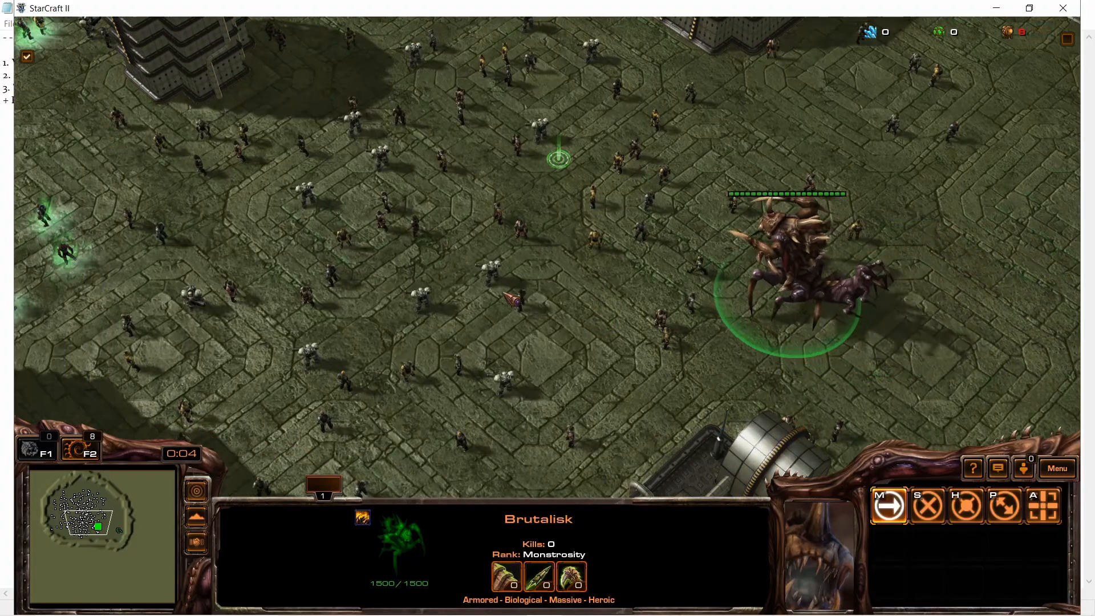
right_click(602, 418)
scroll(602, 422, up, 5)
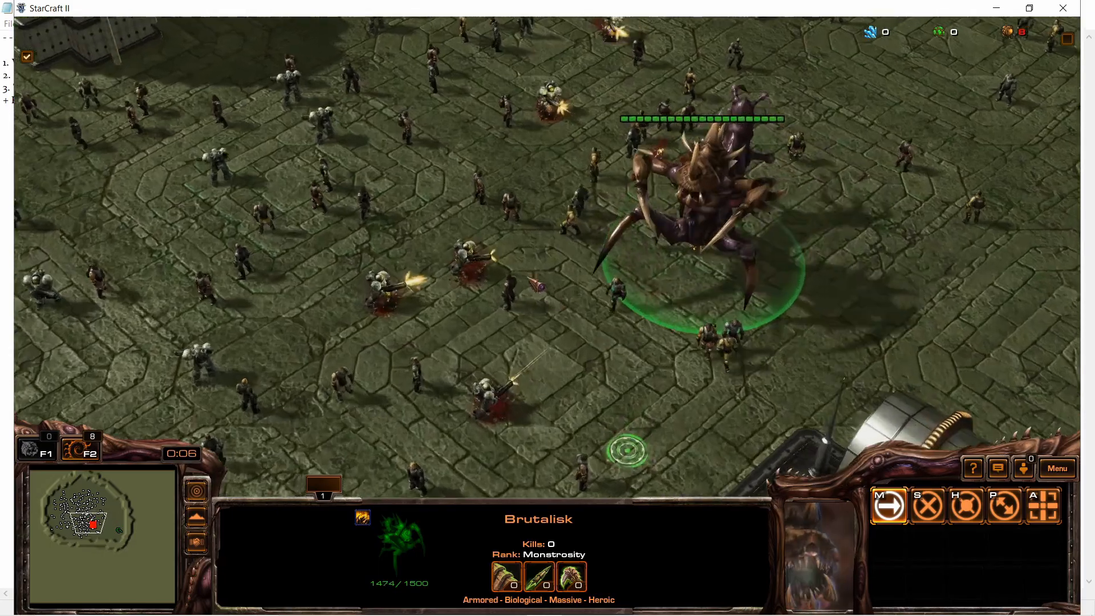
right_click(485, 102)
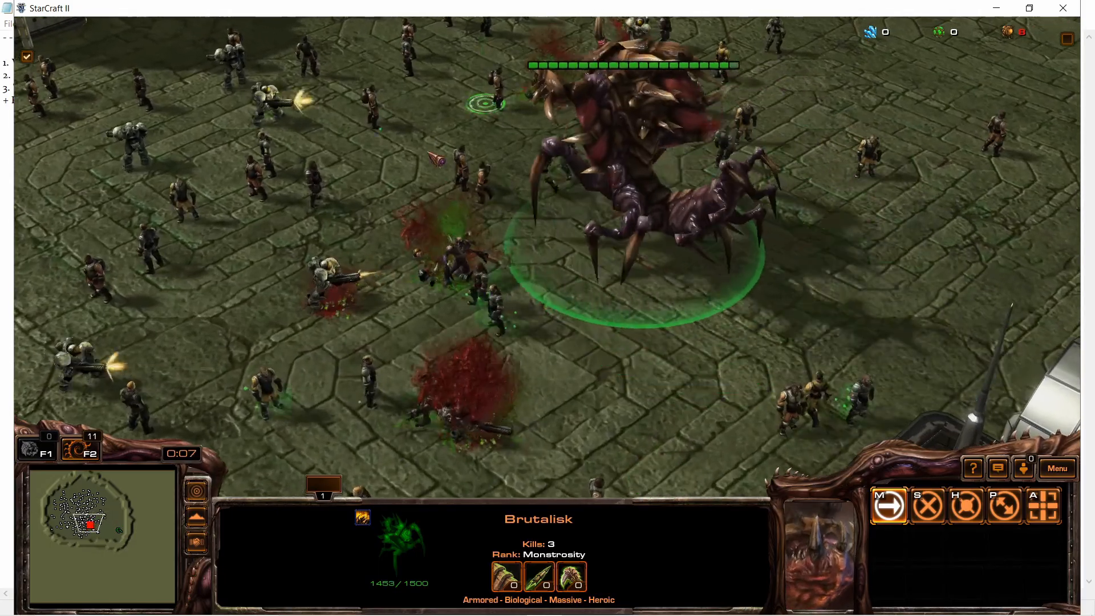
scroll(436, 160, down, 5)
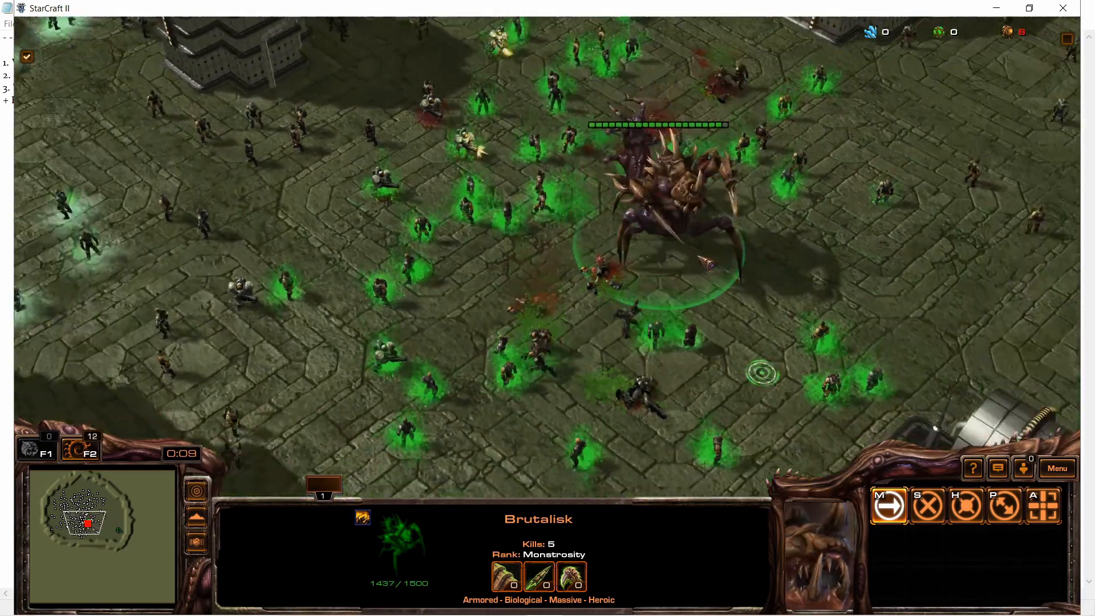
right_click(534, 283)
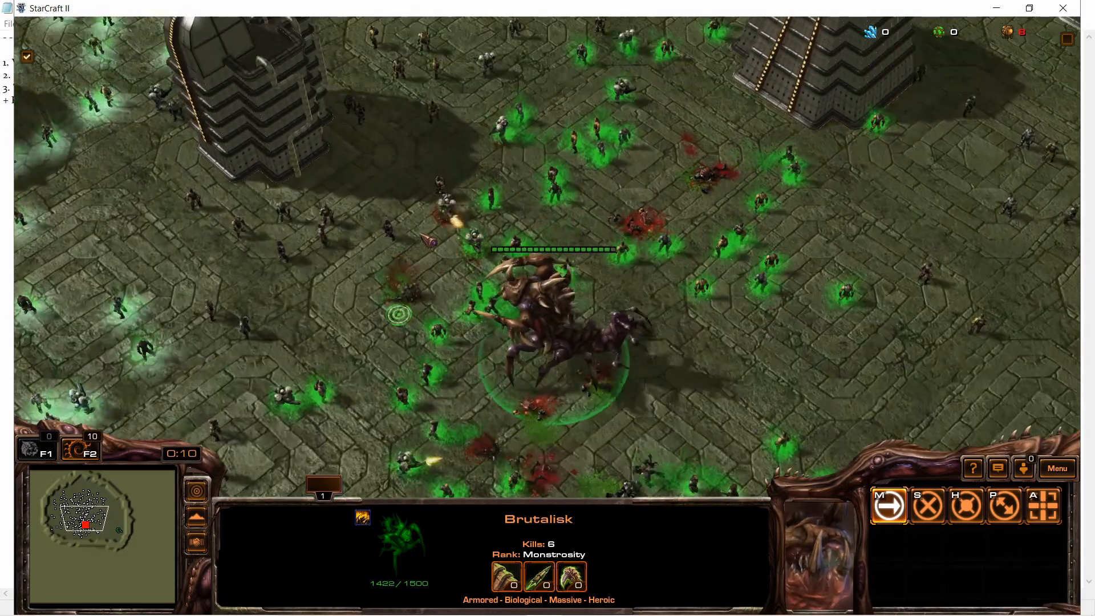
right_click(412, 161)
right_click(658, 195)
key(Up)
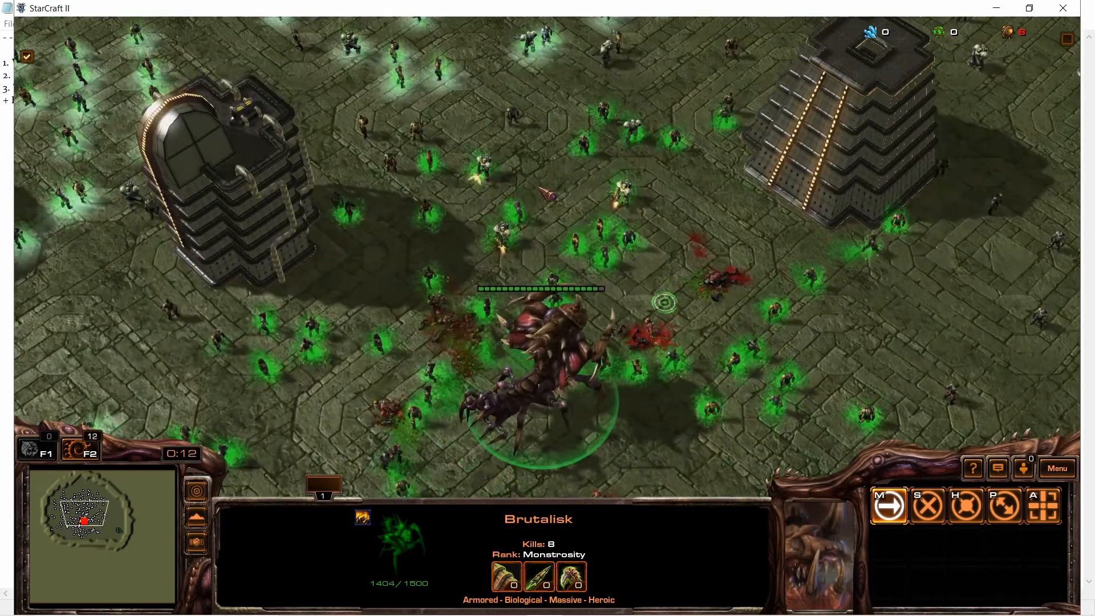
right_click(539, 183)
key(Up)
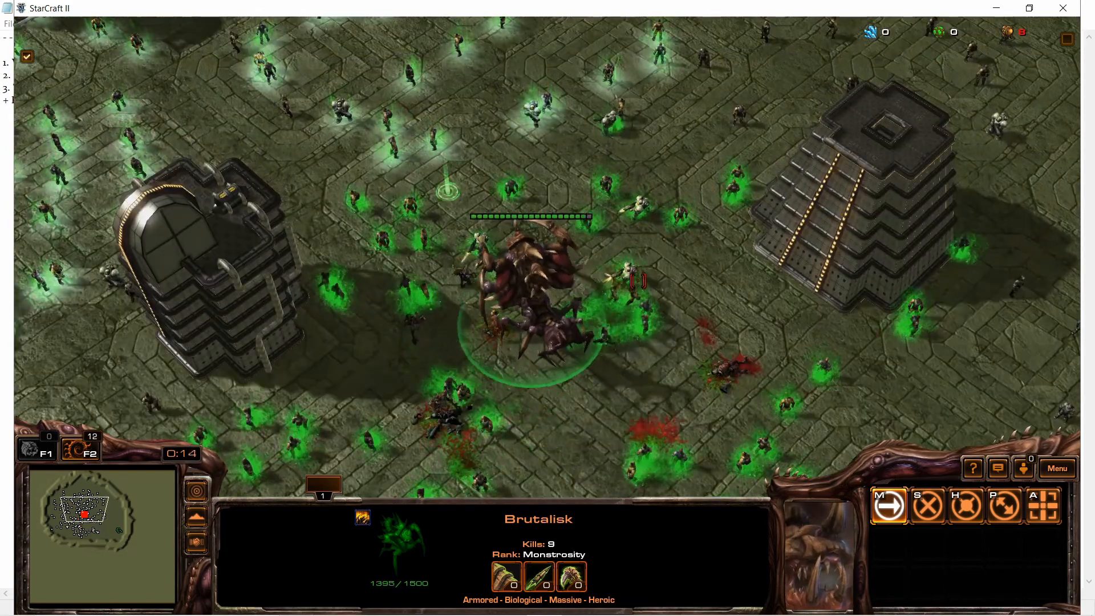
right_click(662, 186)
scroll(667, 177, up, 5)
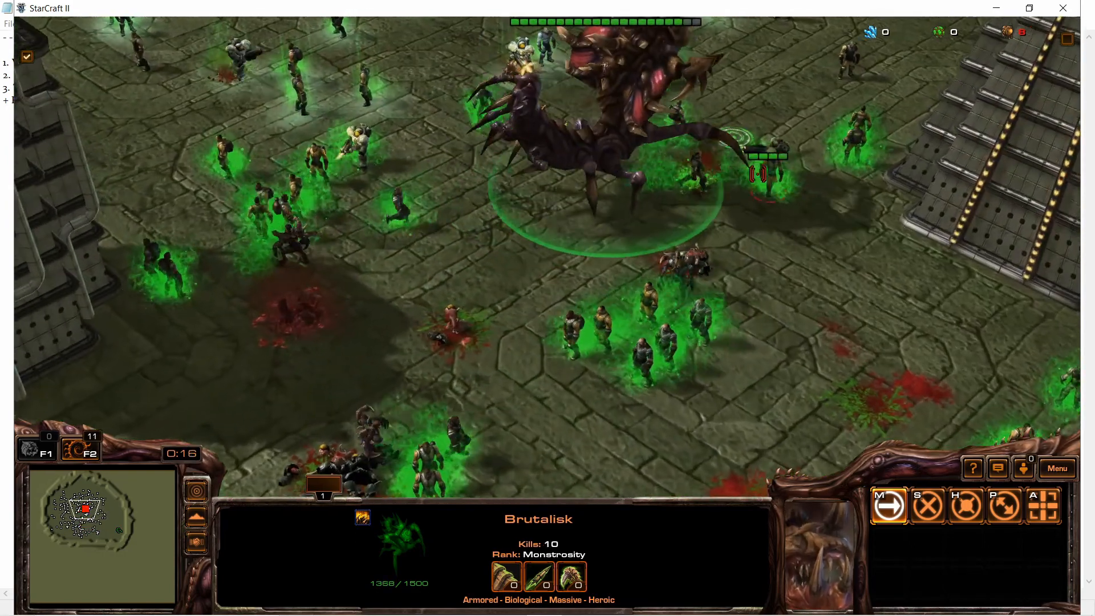
right_click(412, 333)
right_click(869, 295)
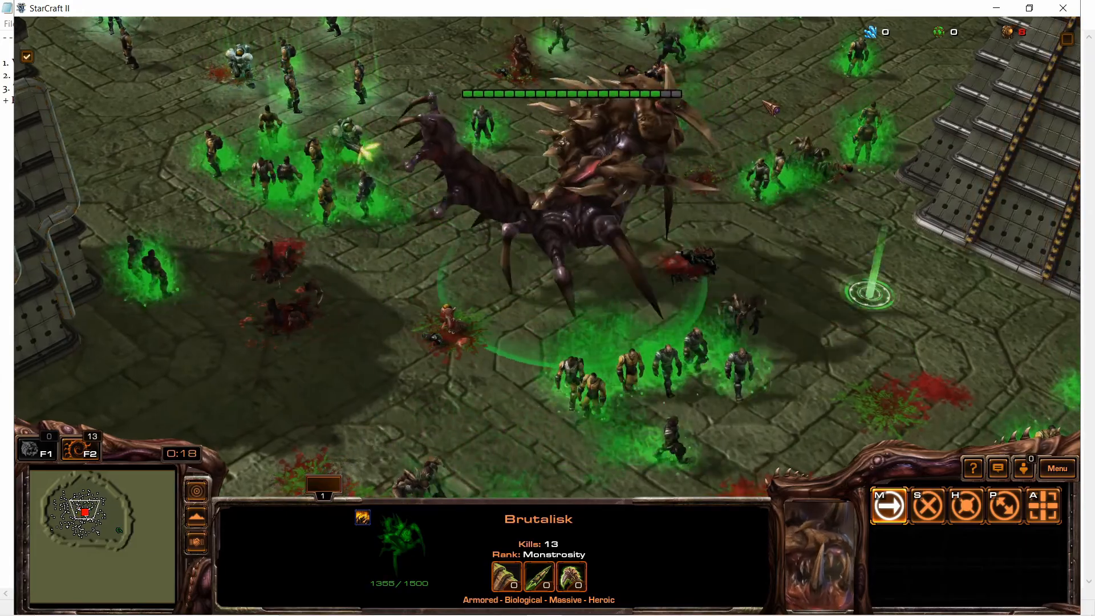
right_click(764, 102)
right_click(410, 98)
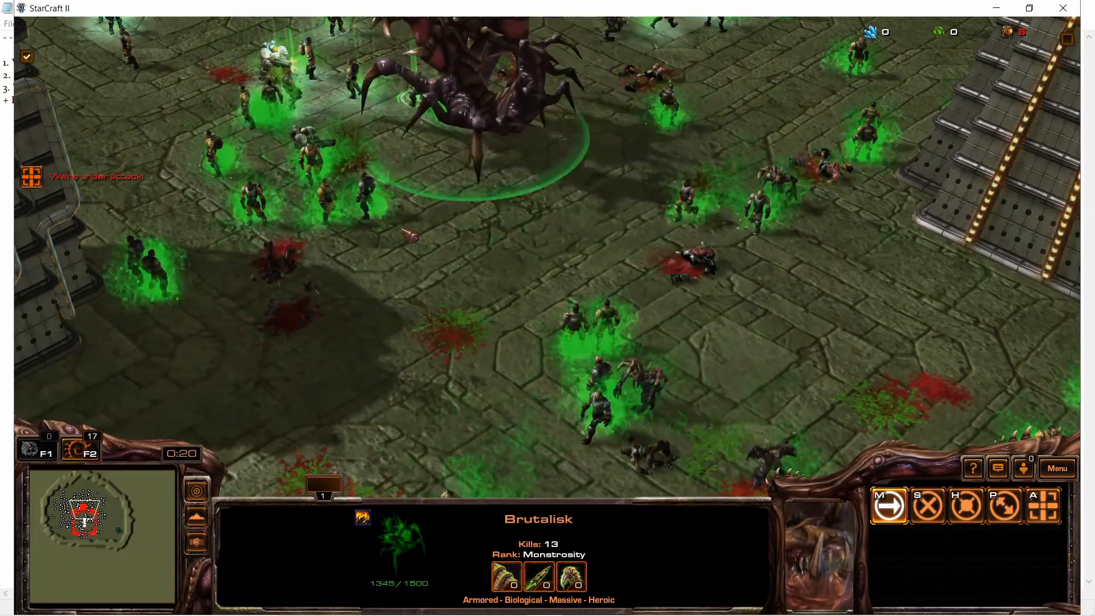
scroll(410, 237, down, 5)
right_click(467, 343)
right_click(657, 399)
scroll(633, 365, down, 2)
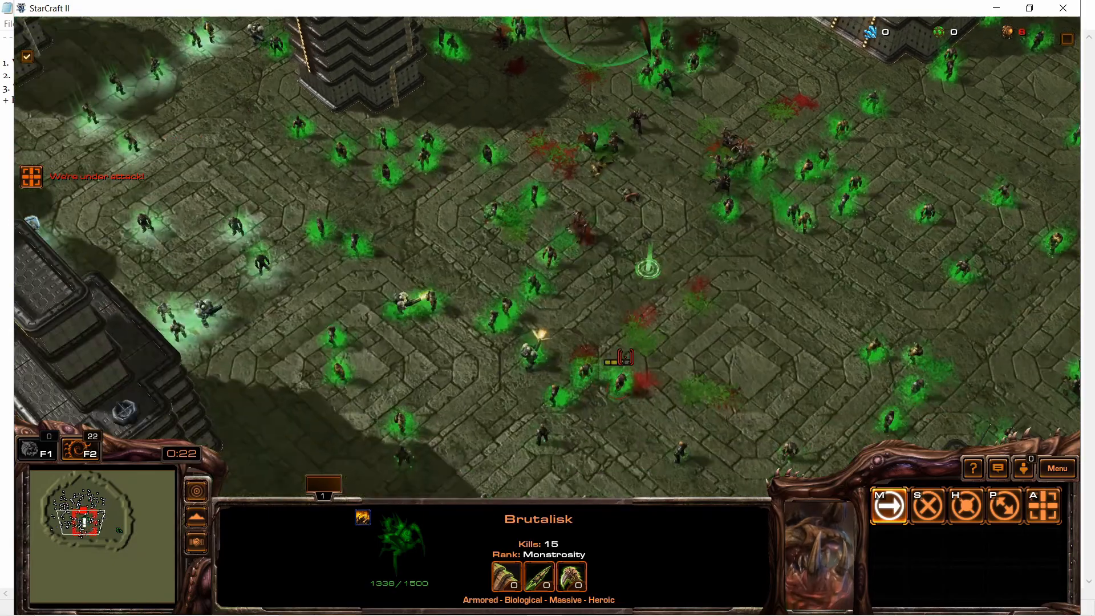
scroll(625, 357, up, 5)
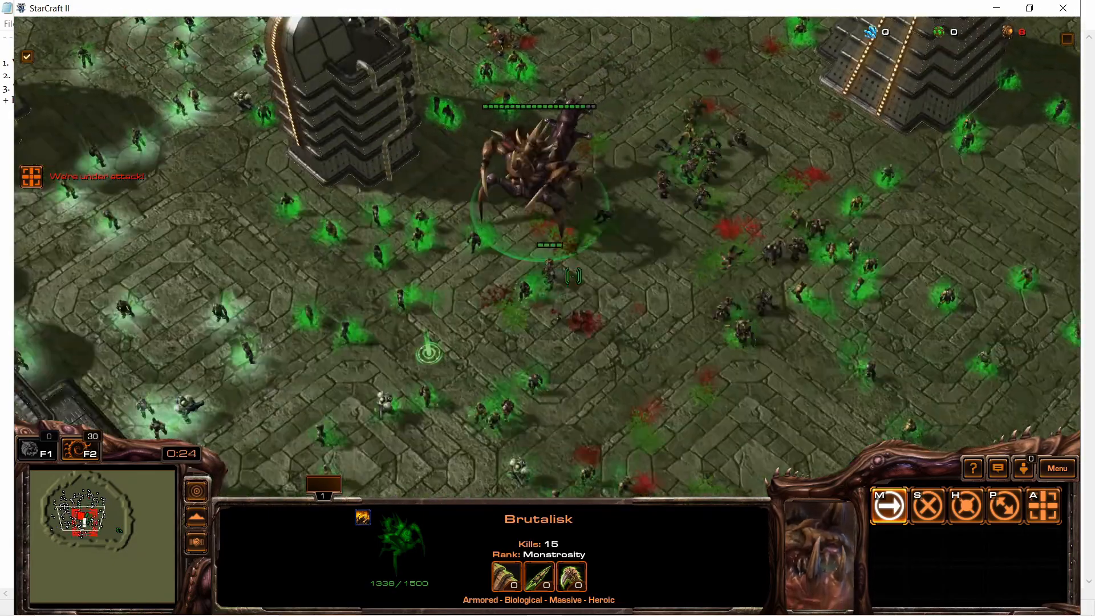
right_click(532, 291)
- Quit the test game and return to the Terrain editor
click(1065, 7)
click(459, 357)
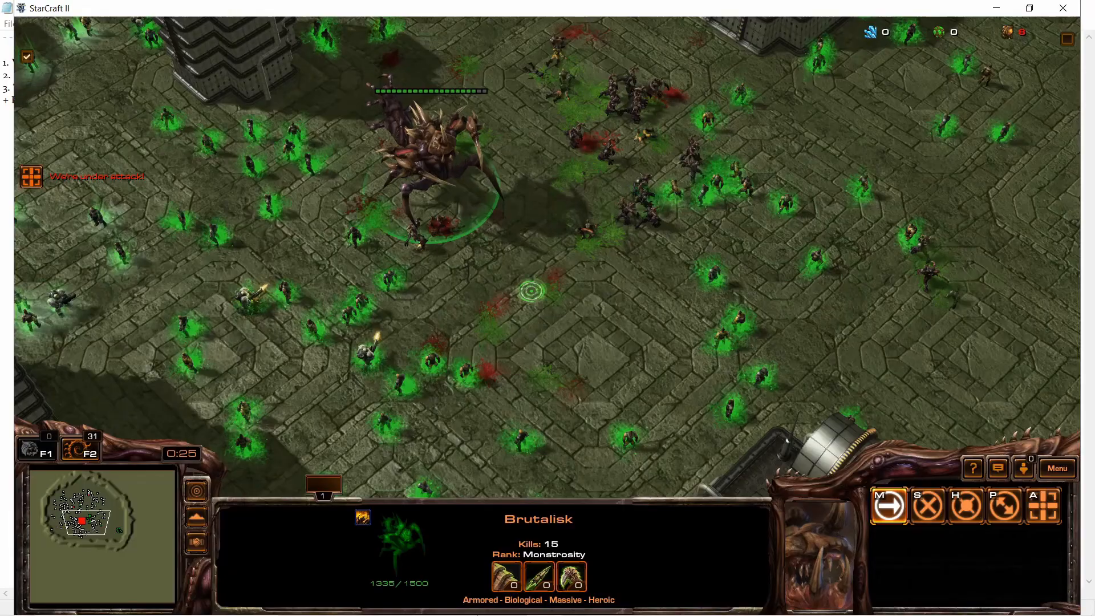
mouse_move(402, 602)
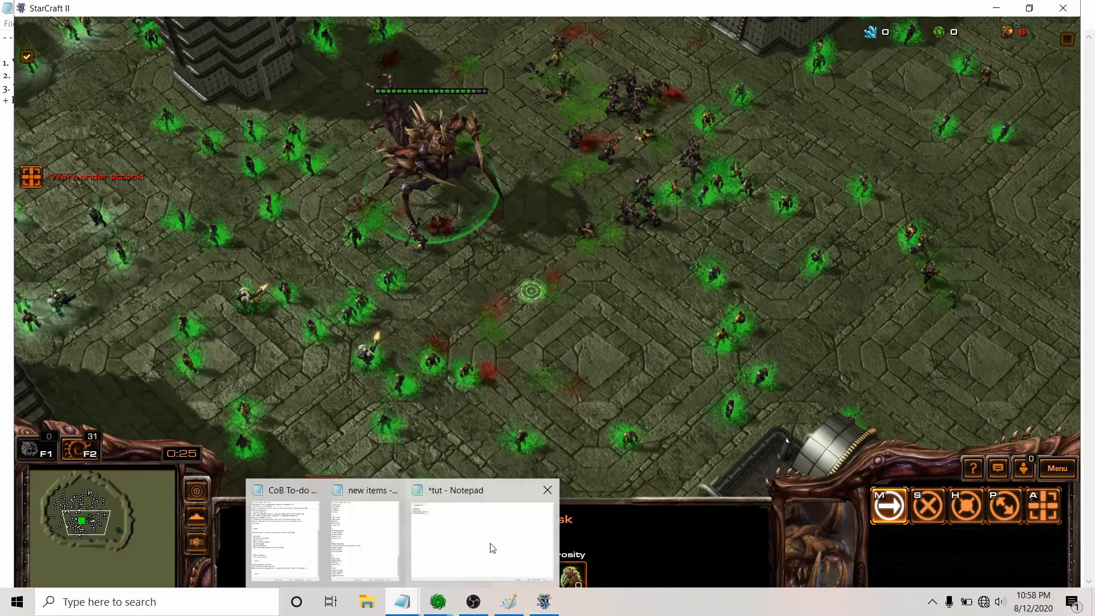
click(454, 556)
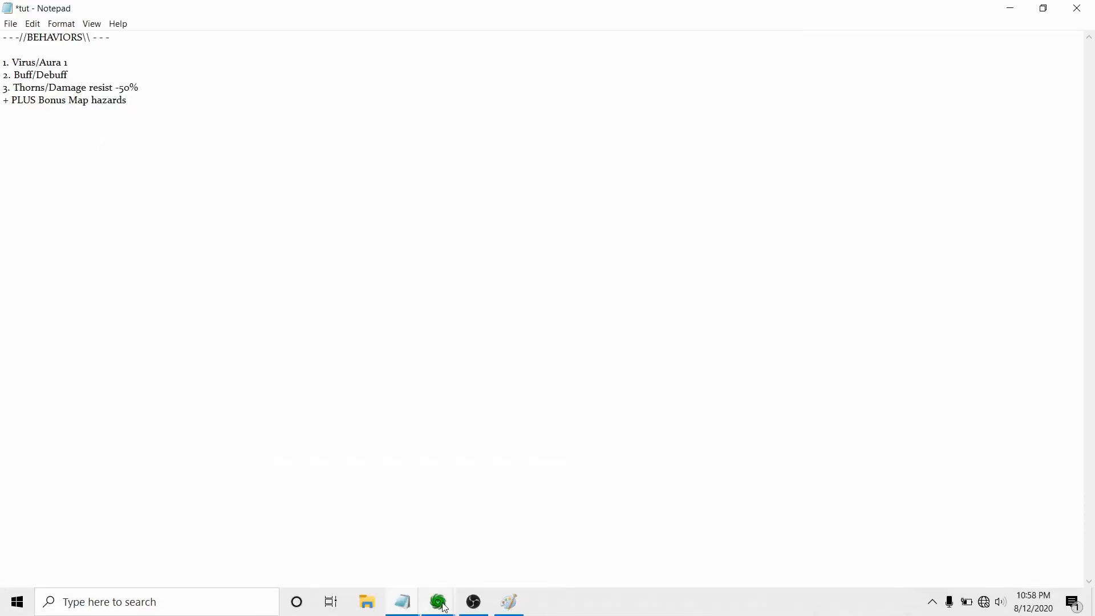
mouse_move(437, 601)
click(287, 556)
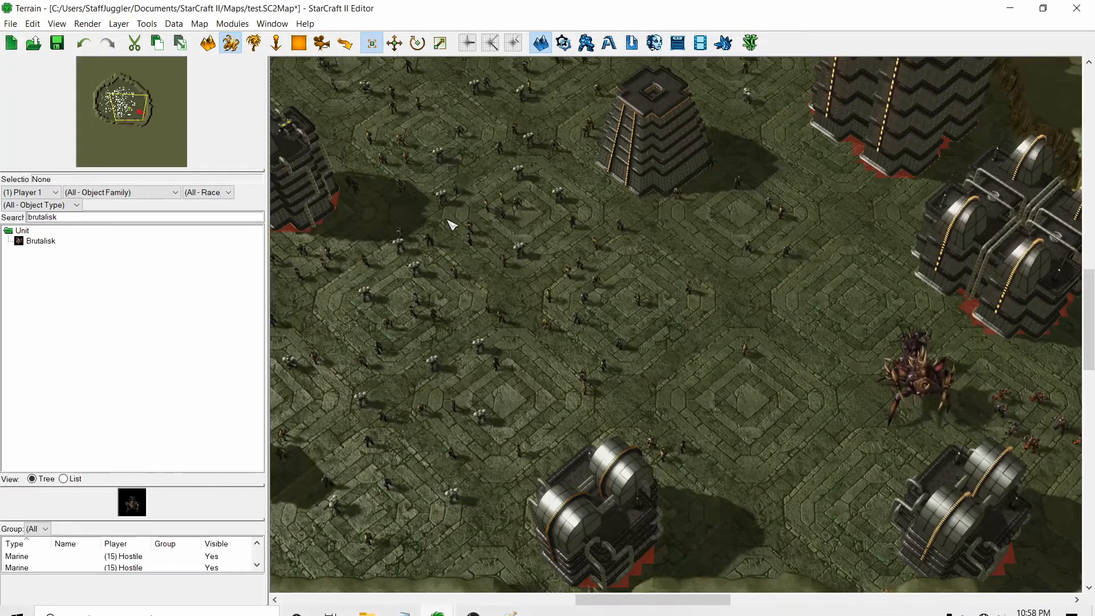
- Bring up the Data editor and show the map's behaviors
right_drag(548, 259, 596, 293)
click(587, 44)
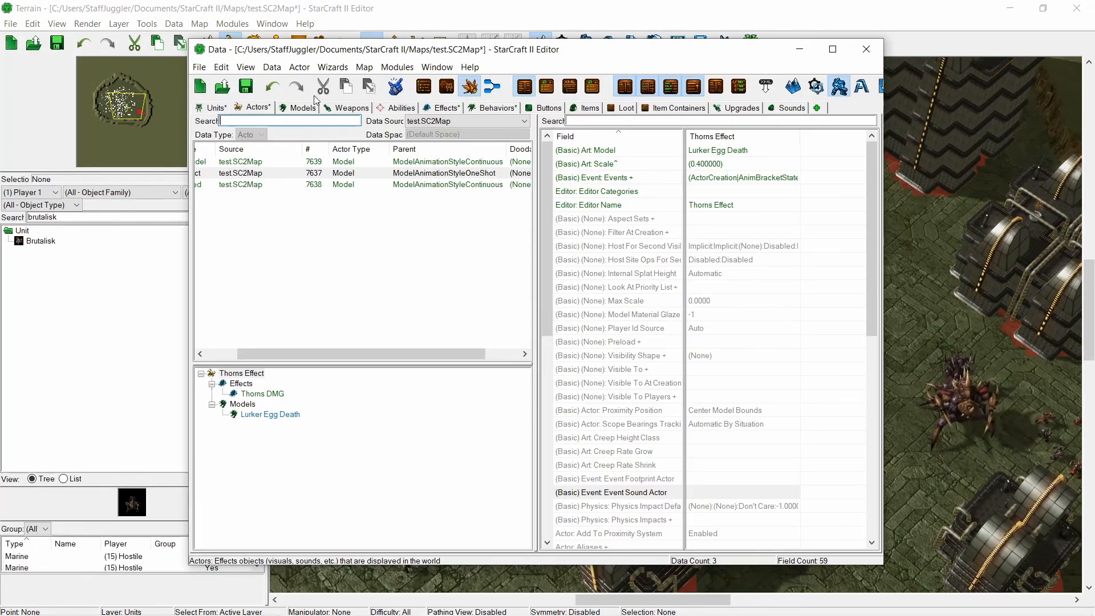
click(310, 349)
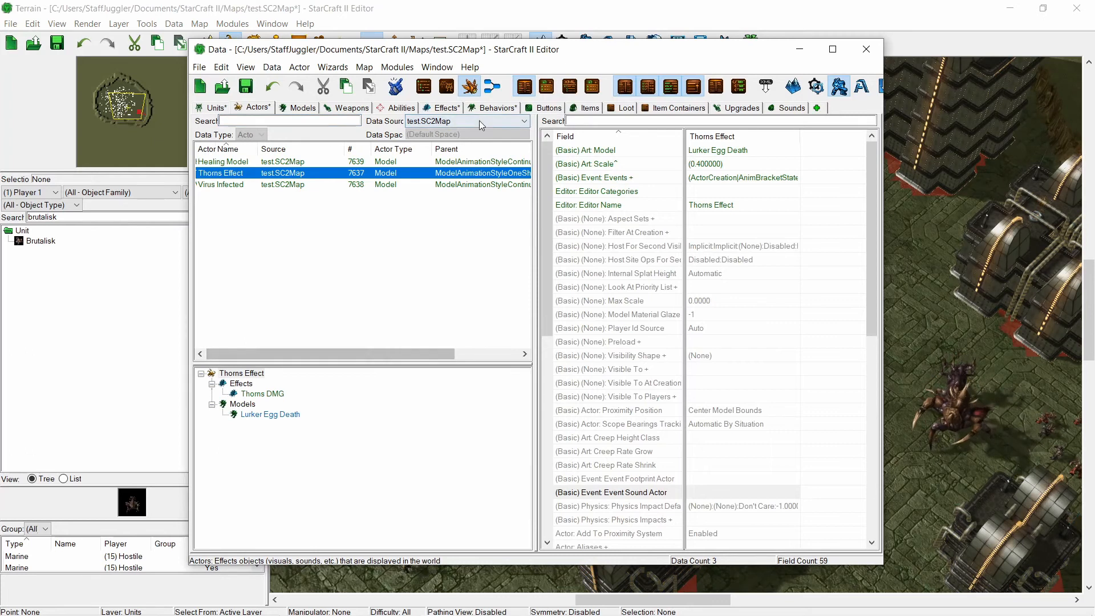
click(495, 107)
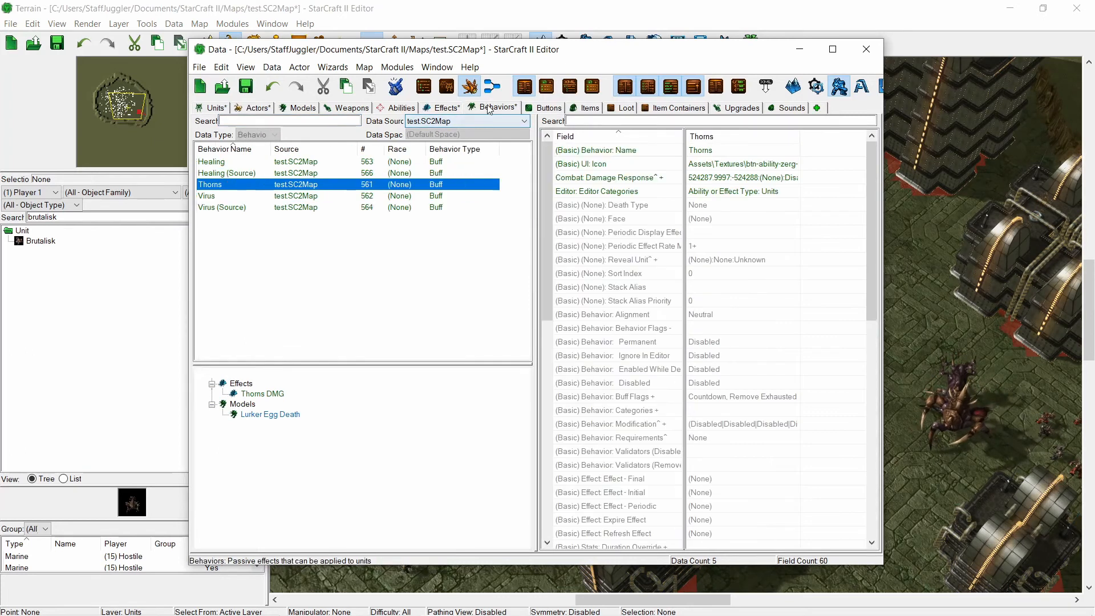
click(228, 164)
click(231, 197)
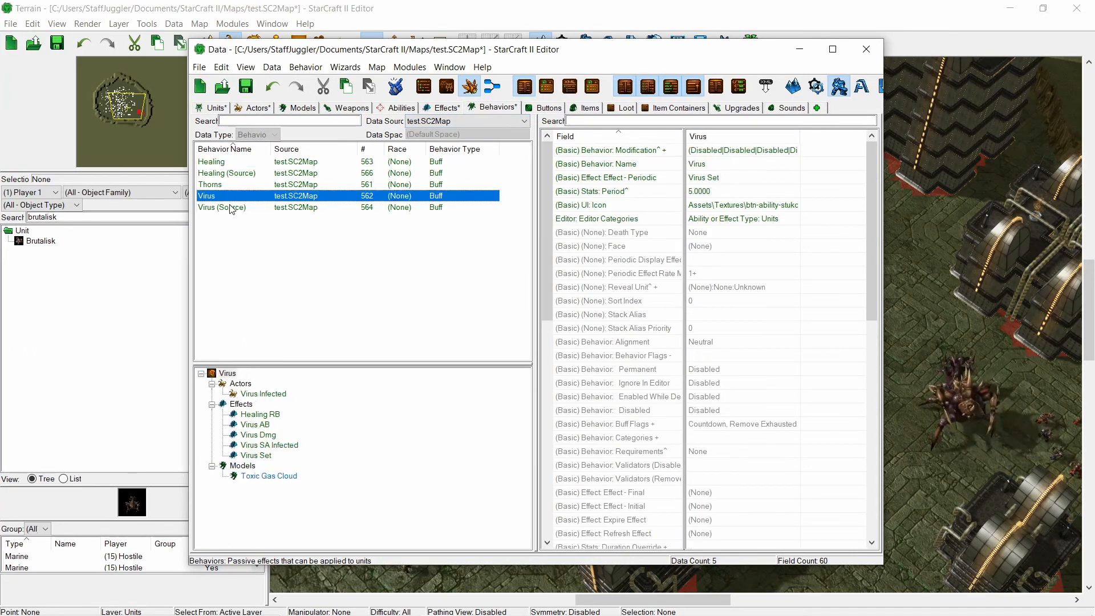
shift+click(231, 208)
right_click(231, 206)
click(274, 239)
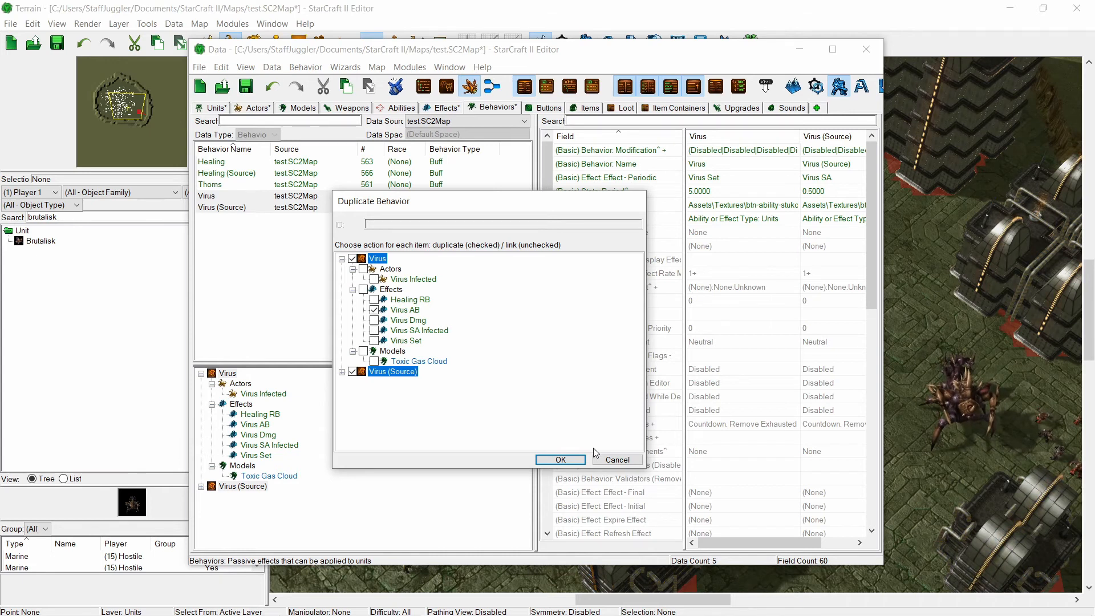
click(604, 459)
- Duplicate the Virus (Source) behavior together with its Virus Infected actor, Virus behavior, and Virus AB and Virus SA effects
right_click(238, 209)
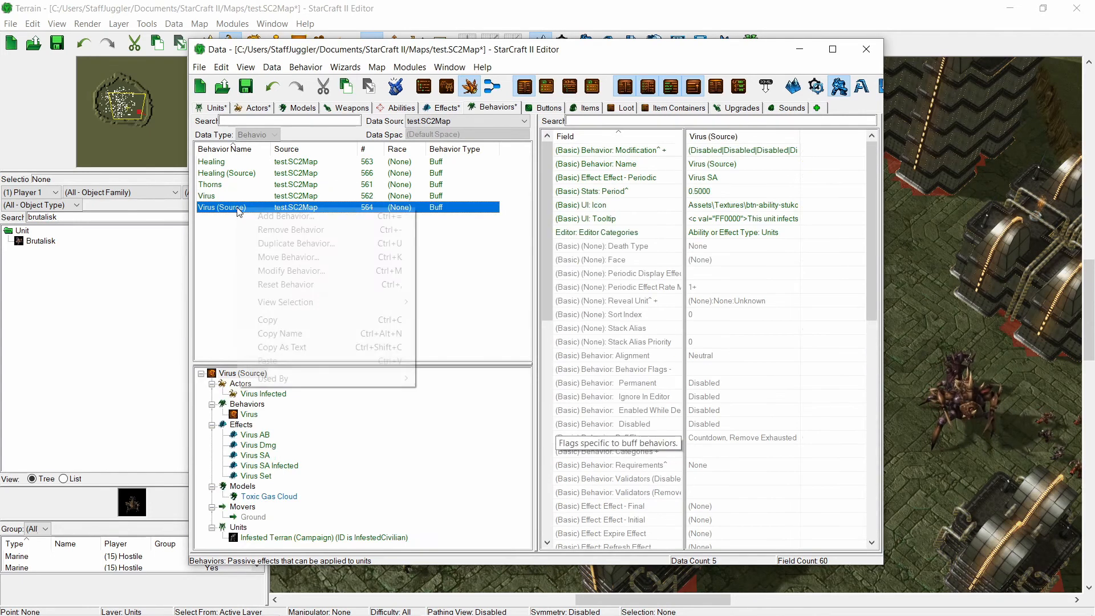
click(292, 243)
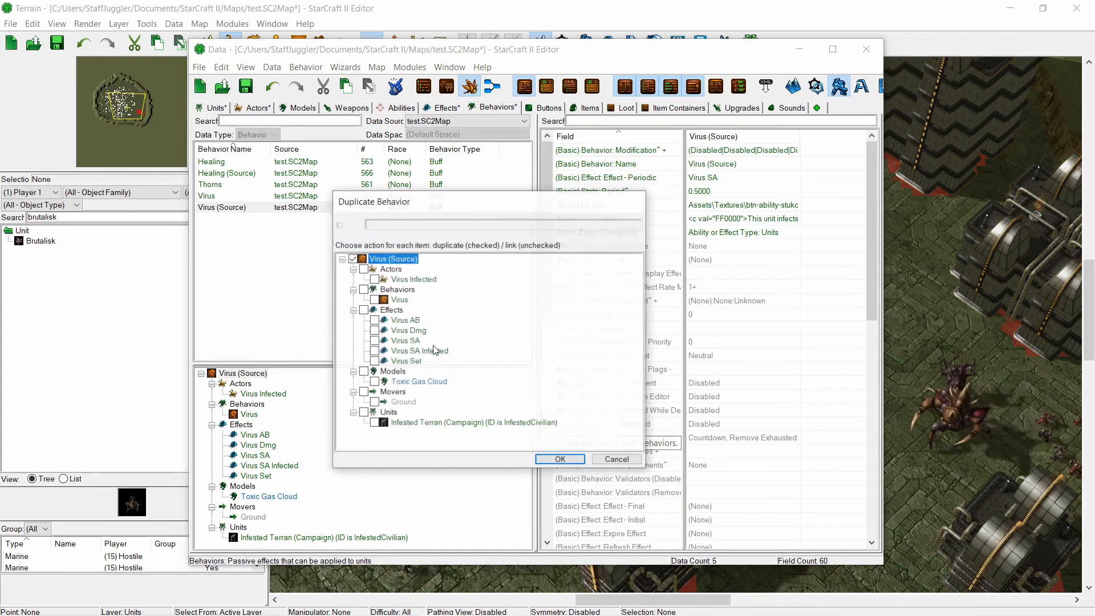
click(374, 321)
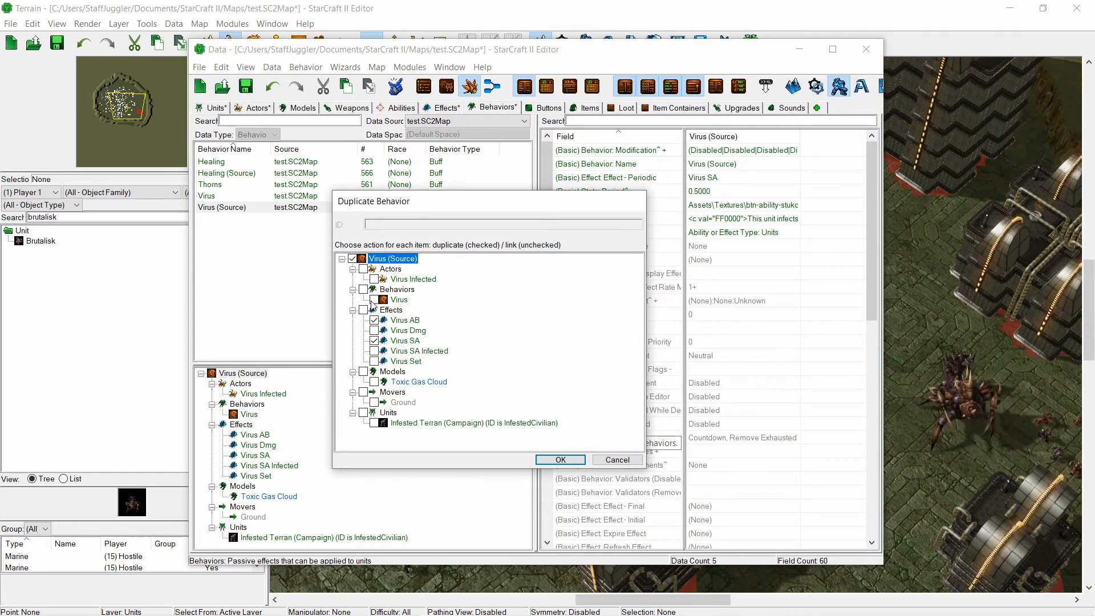
click(374, 300)
click(374, 279)
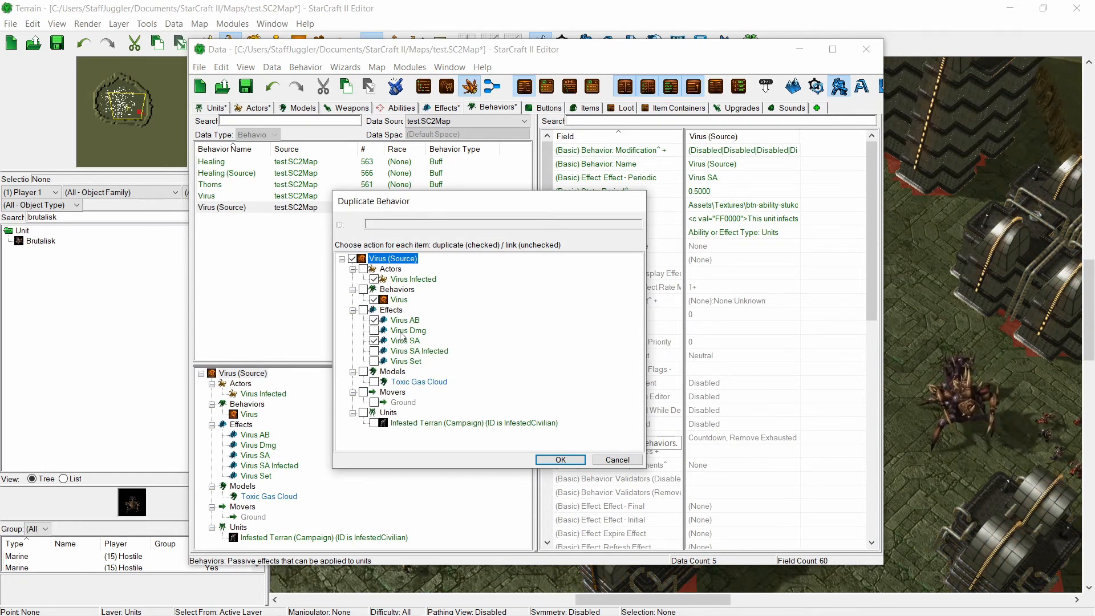
click(561, 459)
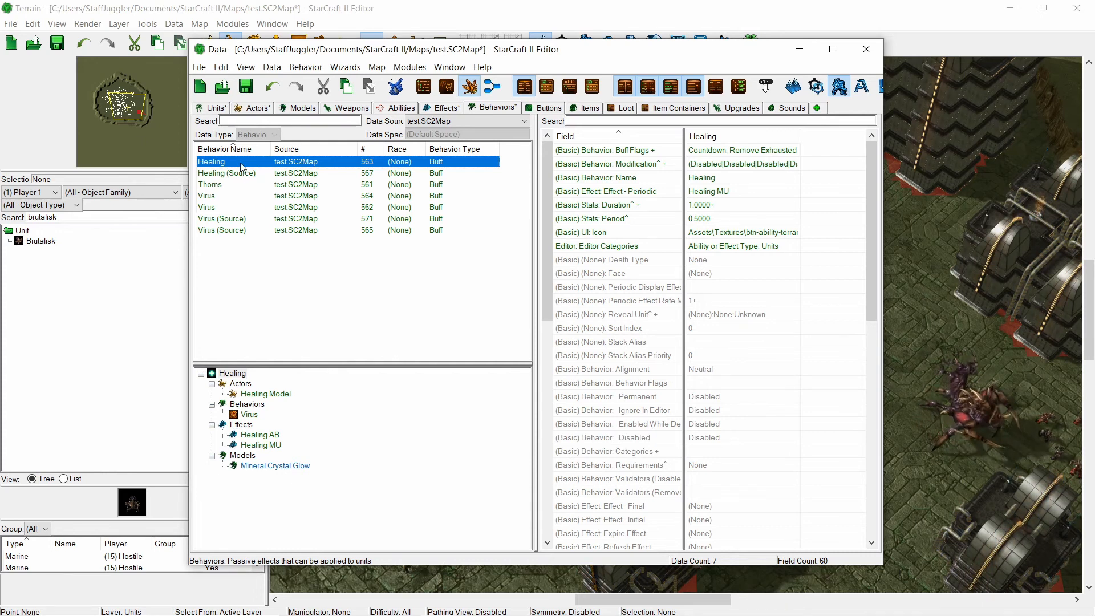
- Rename the duplicated Virus behavior (ID Virus2) as Soaked and give it the suggested ID Soaked
click(242, 172)
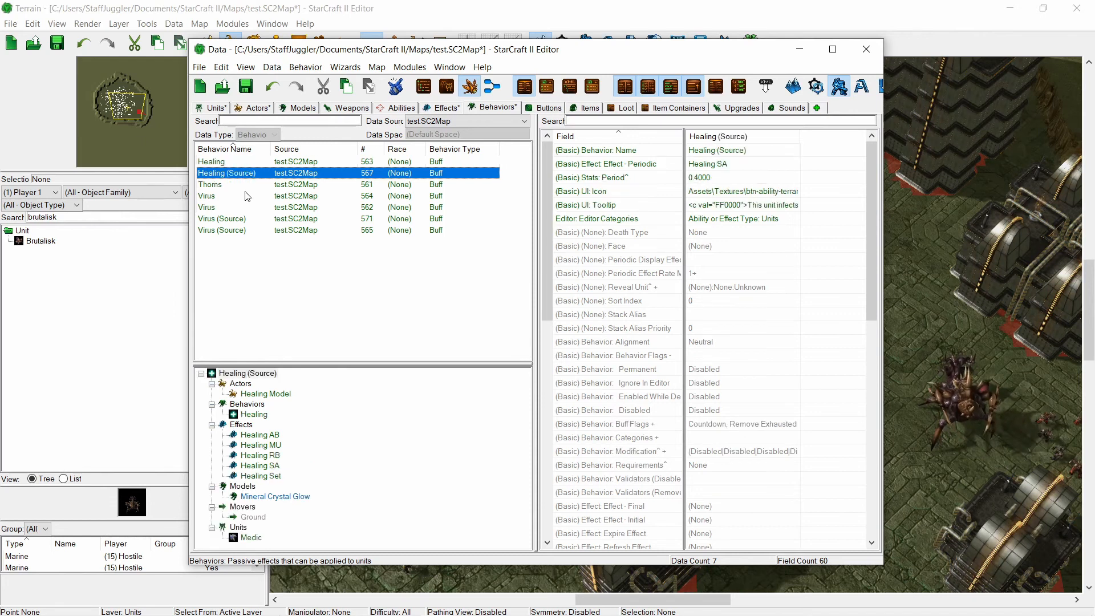
click(238, 196)
double_click(239, 195)
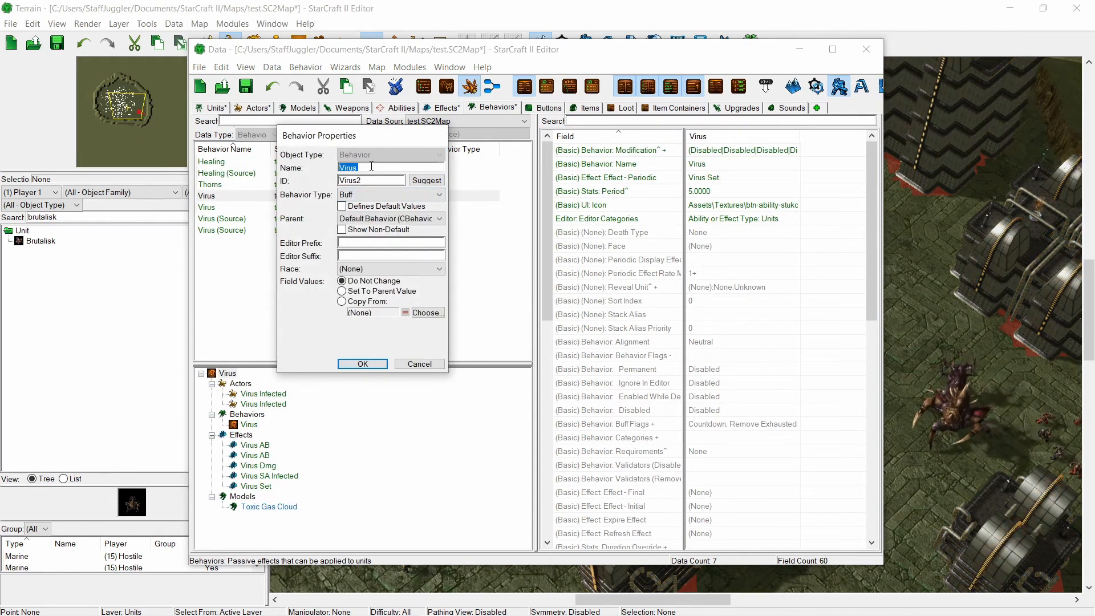
text(Soake)
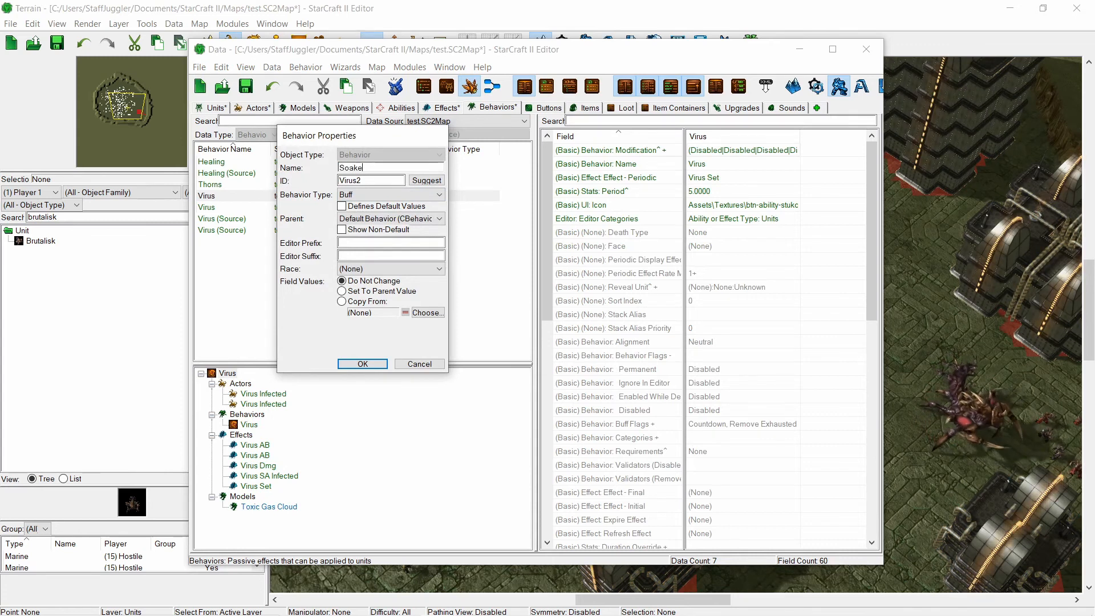
text(d)
double_click(406, 166)
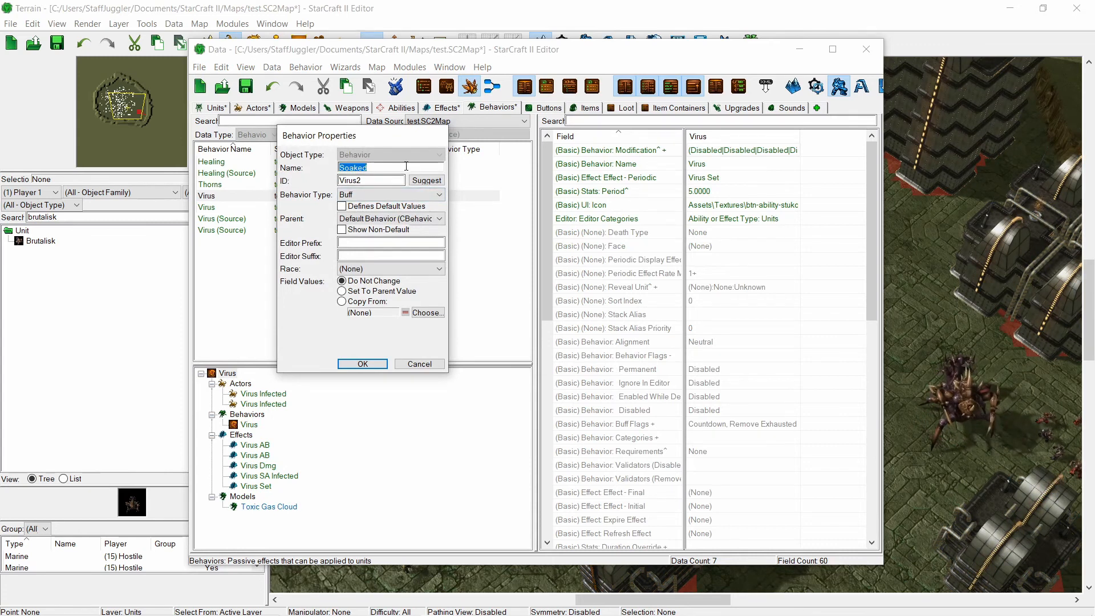
click(426, 182)
click(362, 363)
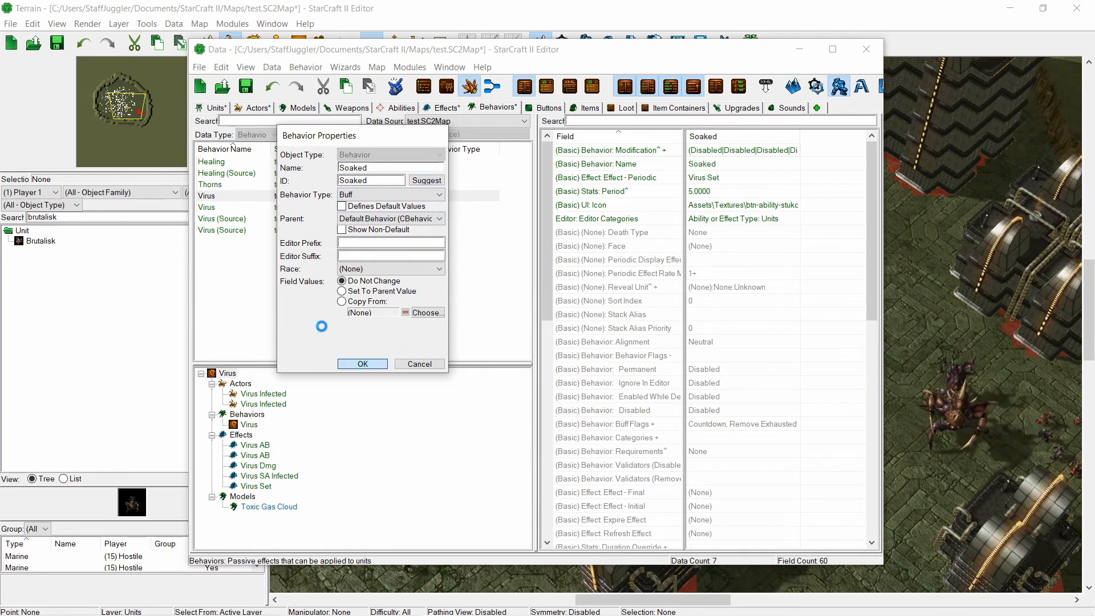
- Rename the duplicated Virus (Source) behavior as Soaked (Source) with the suggested ID SoakedSource
double_click(230, 218)
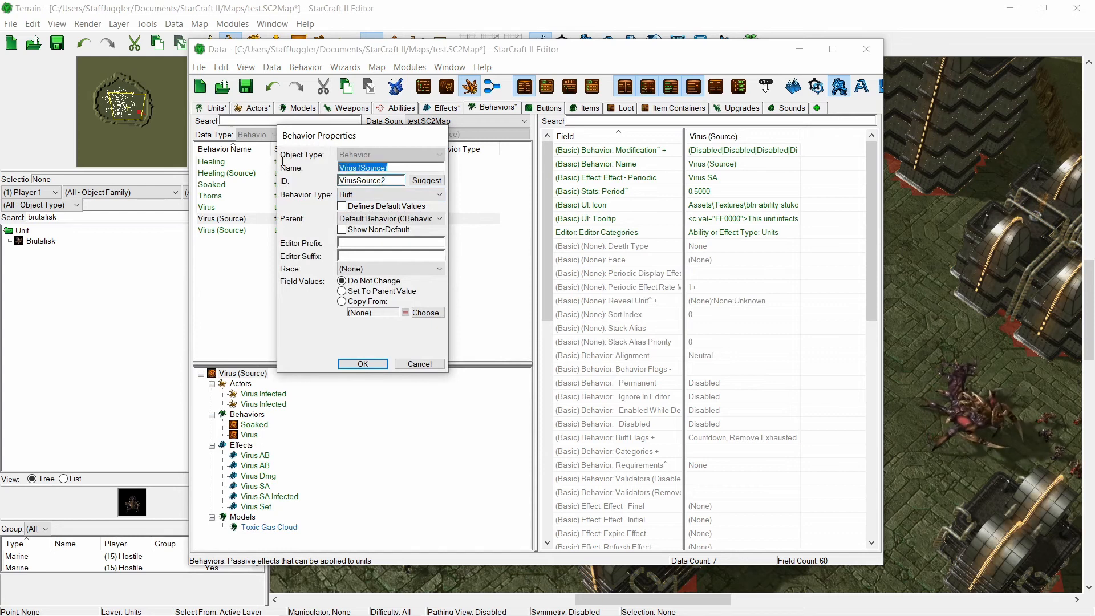
text(Soaked)
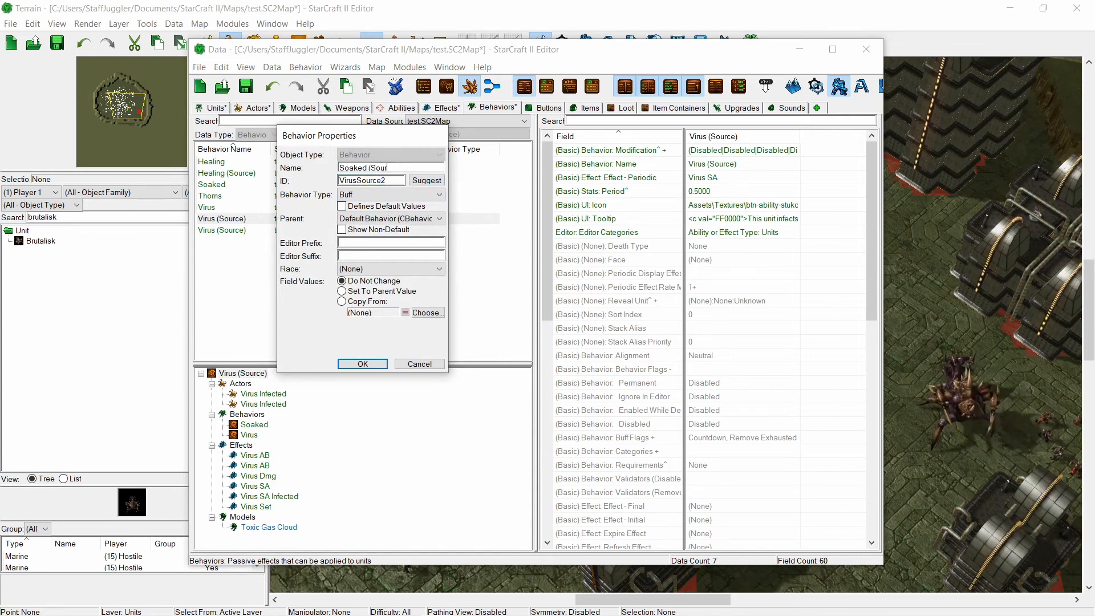
click(426, 180)
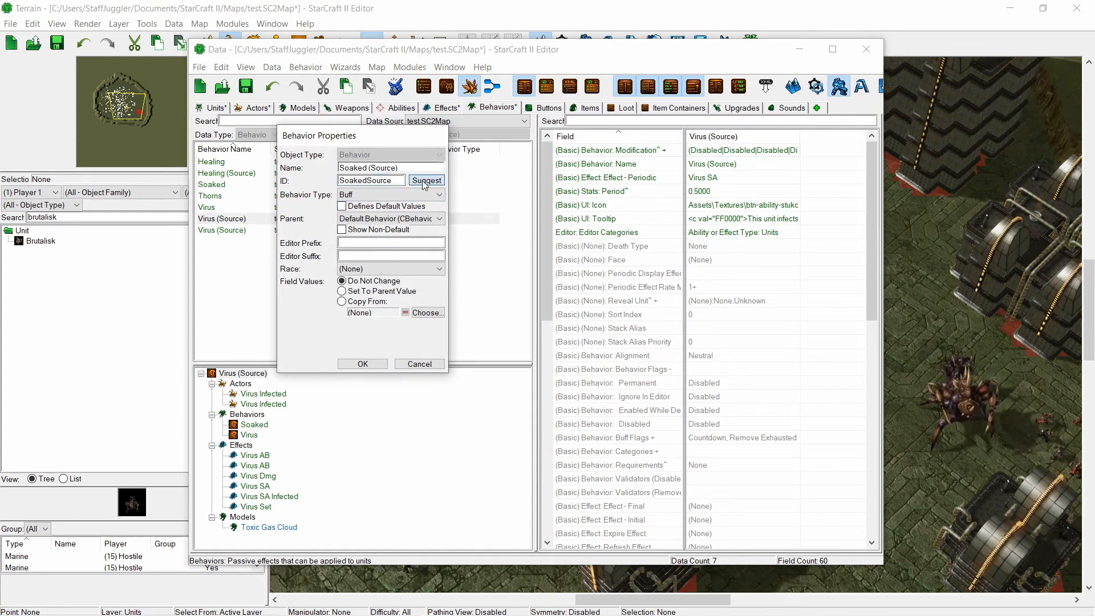
click(350, 365)
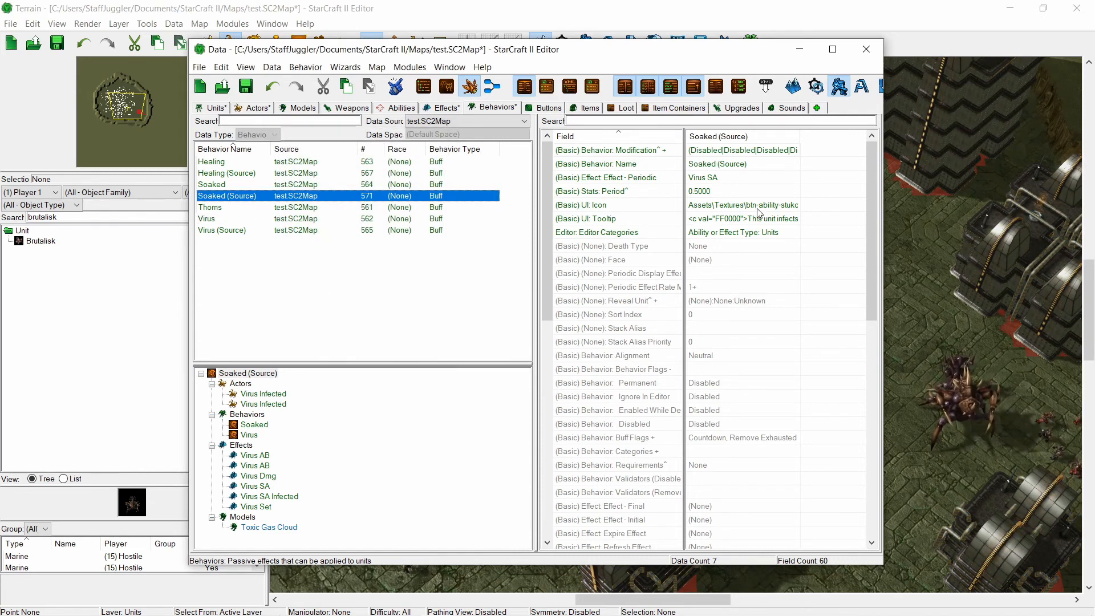
- Enable the Hidden From Default UI flag in the stats flags of the Soaked (Source) behavior
click(630, 121)
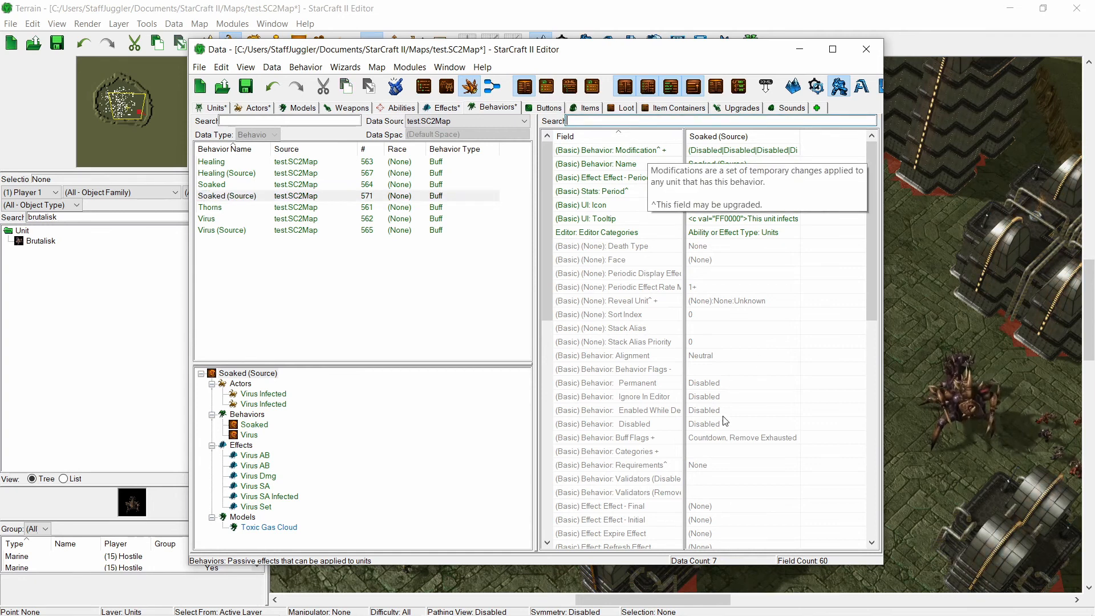
scroll(724, 425, down, 7)
double_click(710, 302)
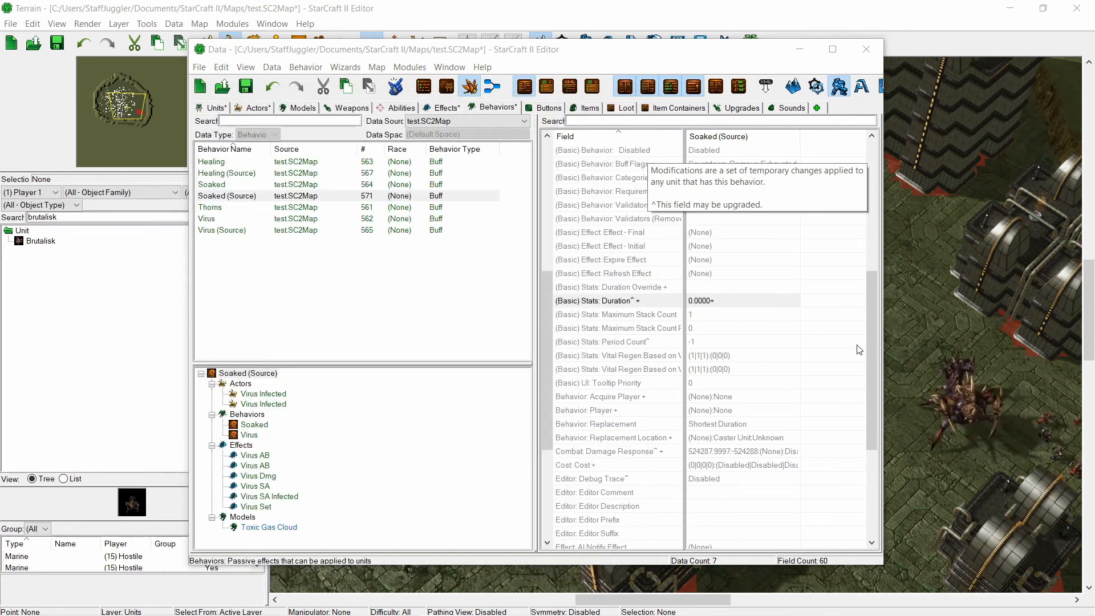
drag(871, 349, 872, 186)
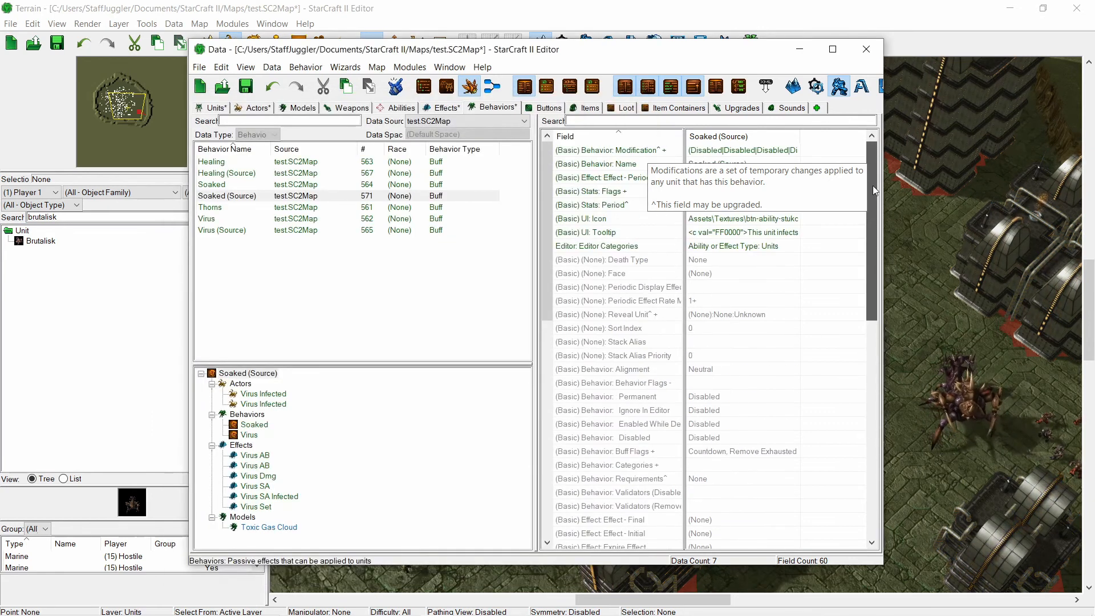
click(227, 196)
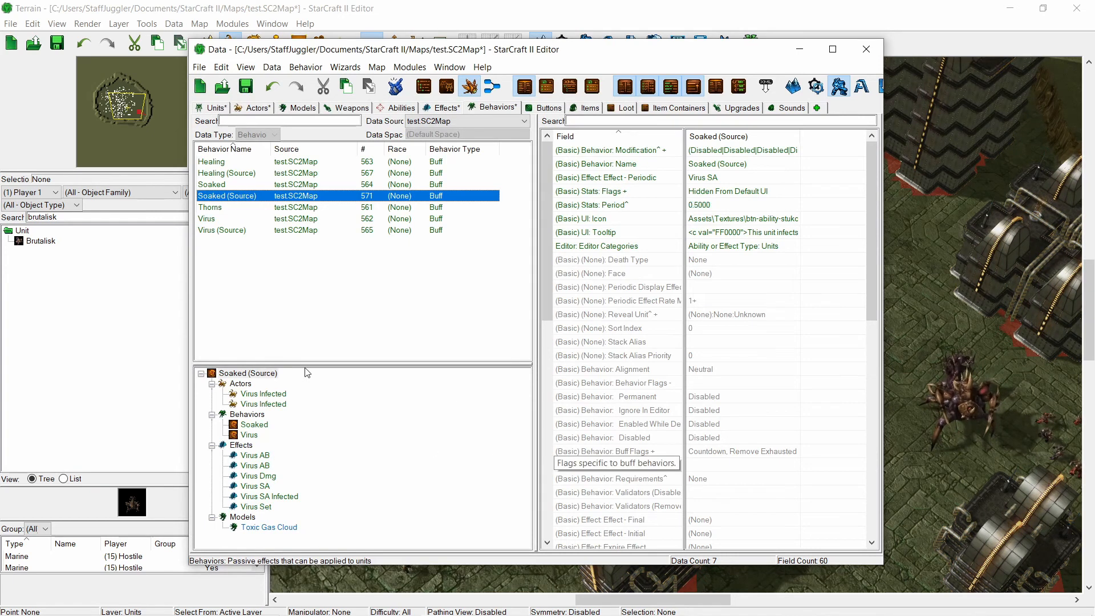
- Check the periodic effect of Soaked (Source), and rename its Virus SA effect as Soaked SA with the ID SoakedSA
double_click(717, 178)
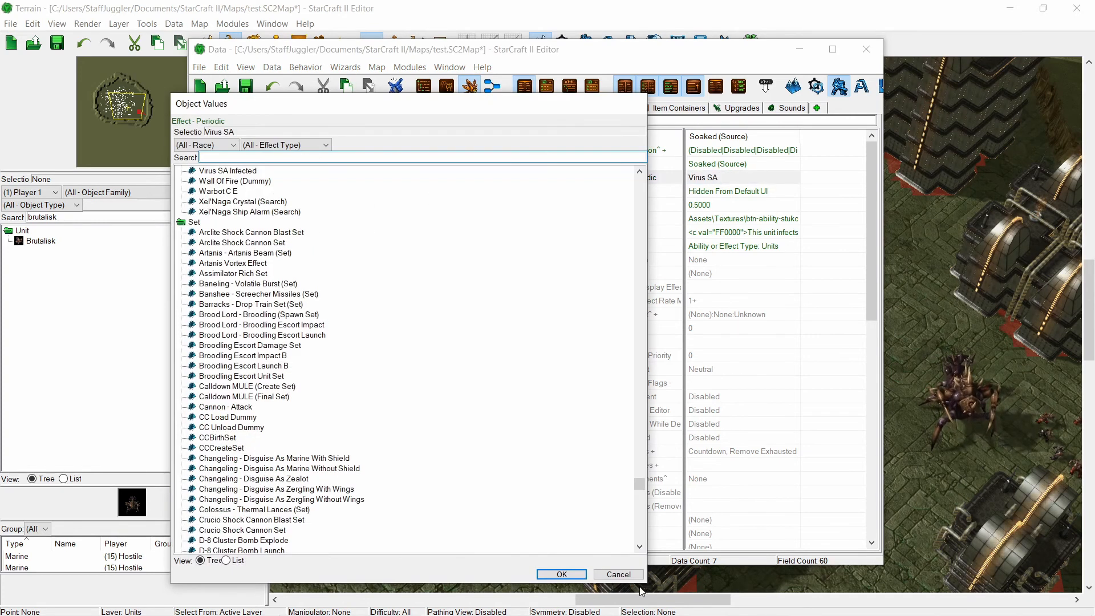
key(Escape)
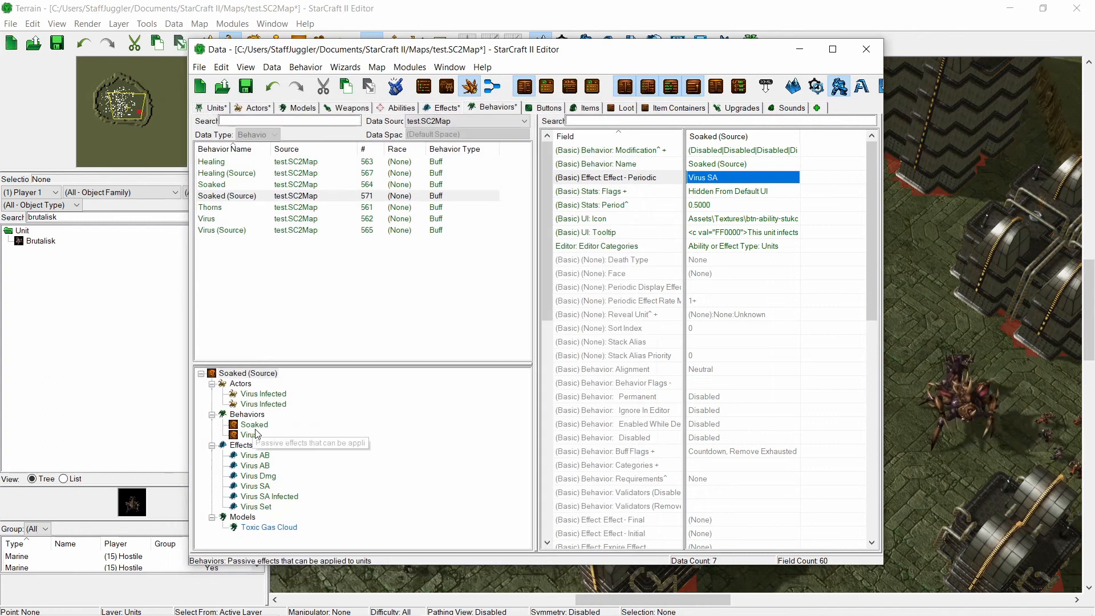
double_click(267, 487)
text(Soaked SA)
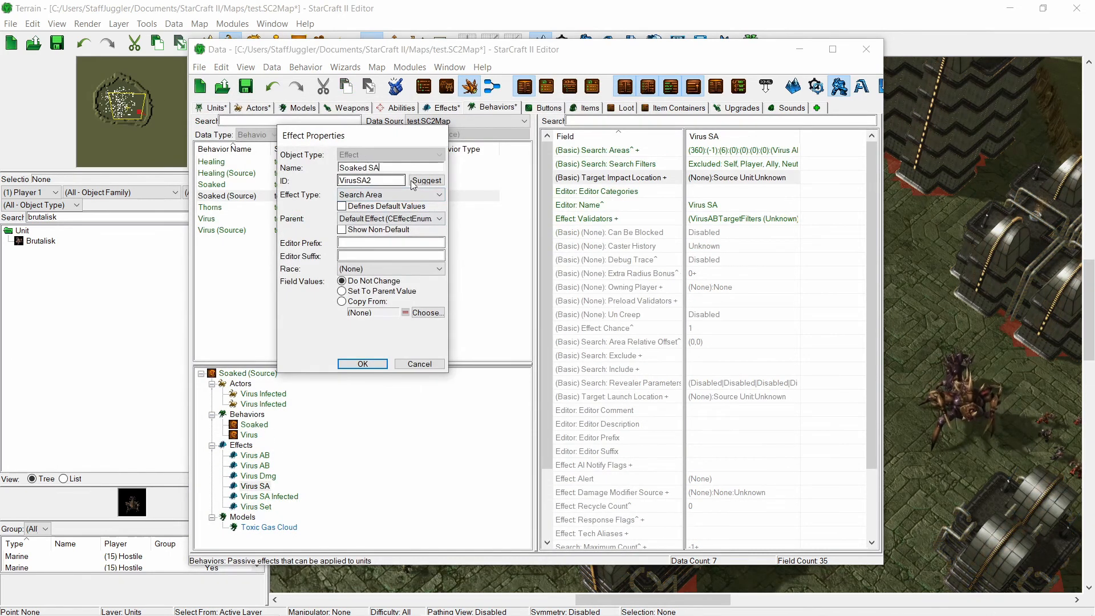
click(425, 181)
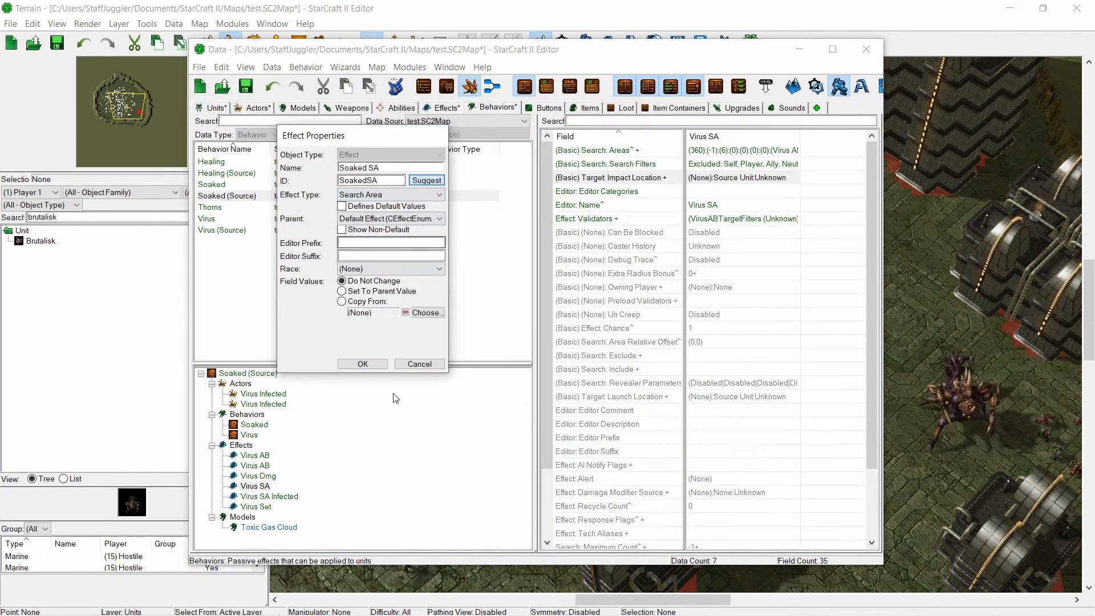
click(365, 364)
- Rename the Virus AB effect that applies Soaked as Soaked AB with the suggested ID SoakedAB
double_click(266, 466)
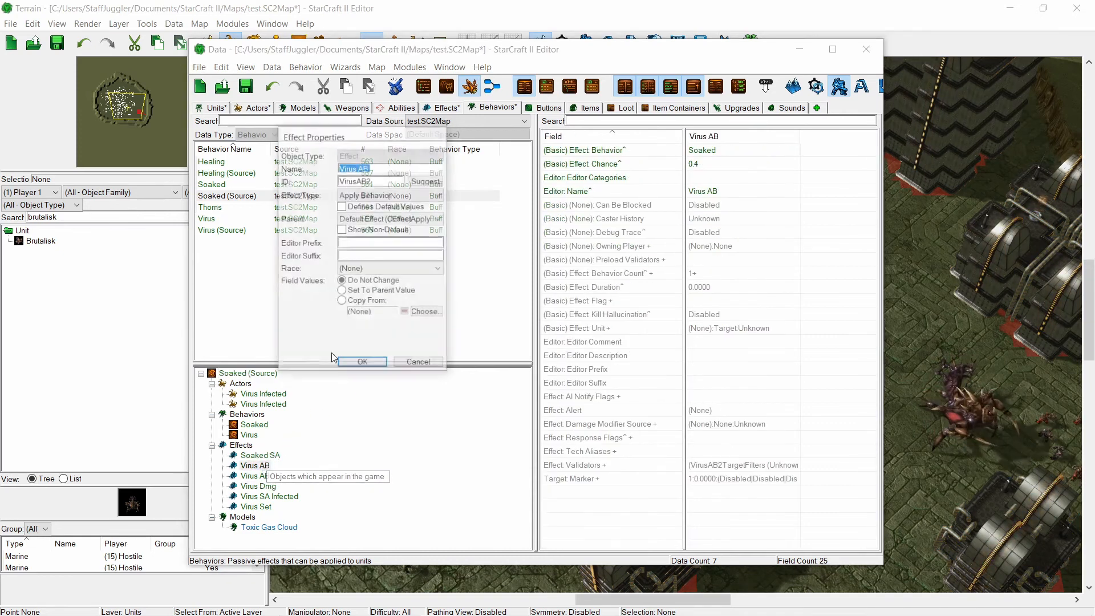
text(Soaked)
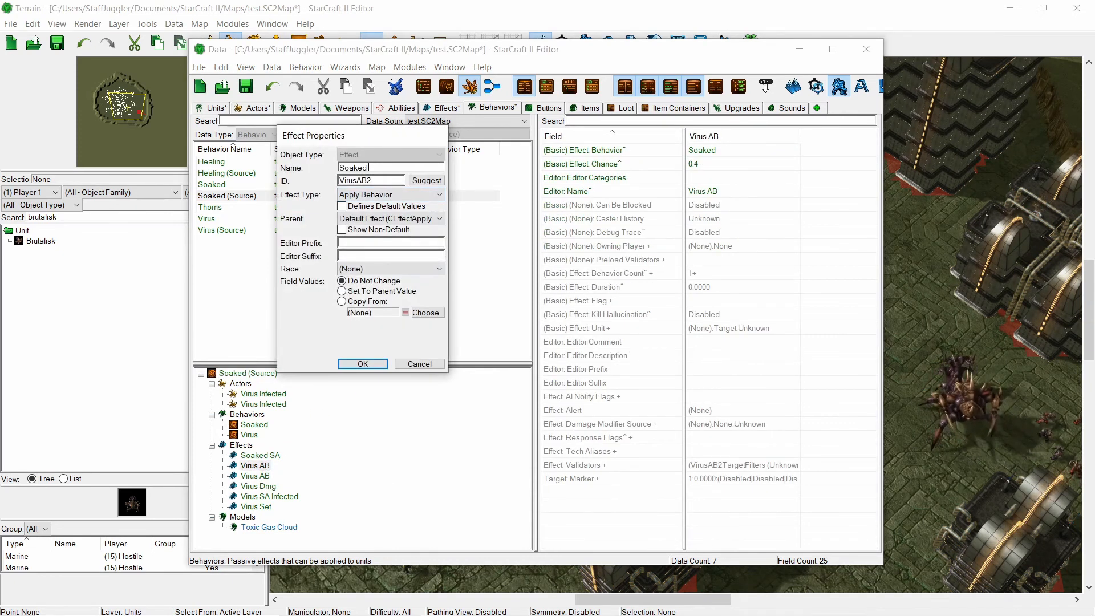
text( AB)
click(424, 181)
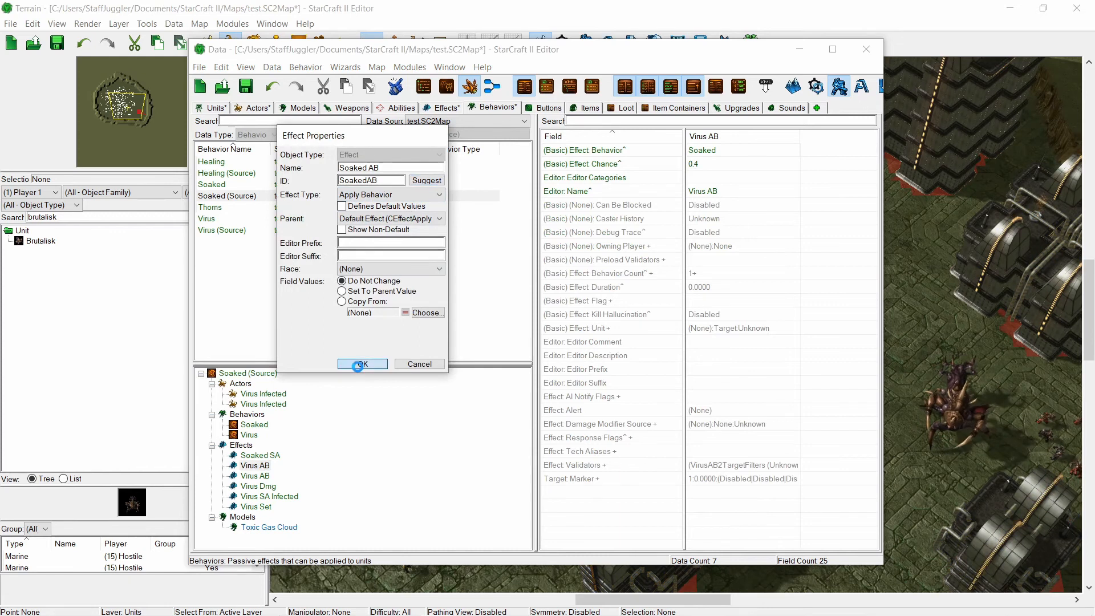
click(365, 364)
- Set the chance of the remaining Virus AB effect to 1
click(255, 475)
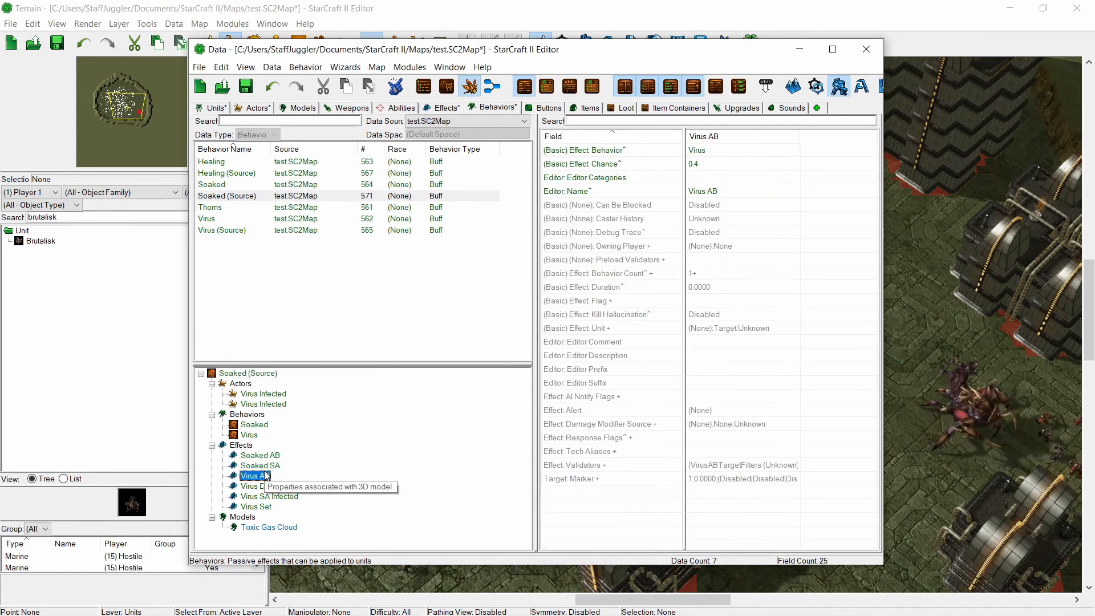
double_click(714, 161)
text(1)
key(Return)
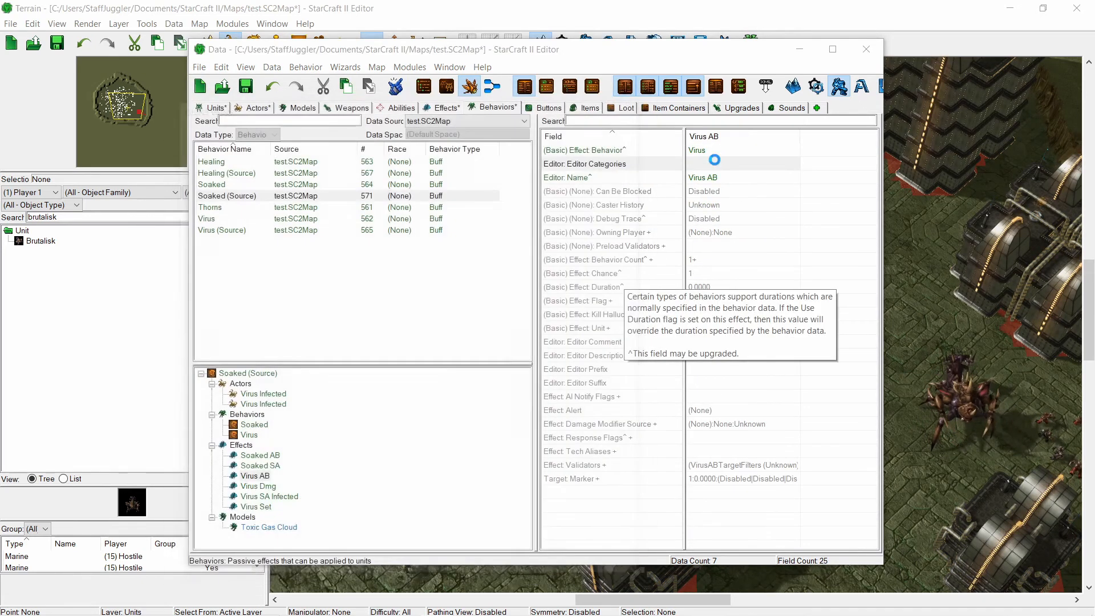
- Make the Virus AB effect apply the Soaked behavior
click(713, 151)
double_click(713, 153)
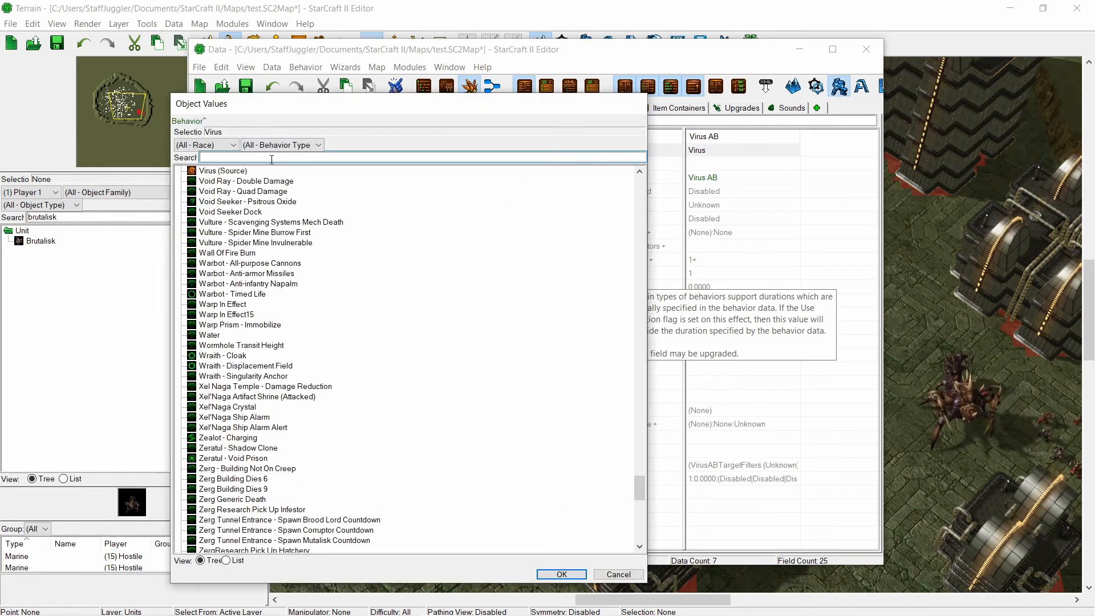
text(Soaked)
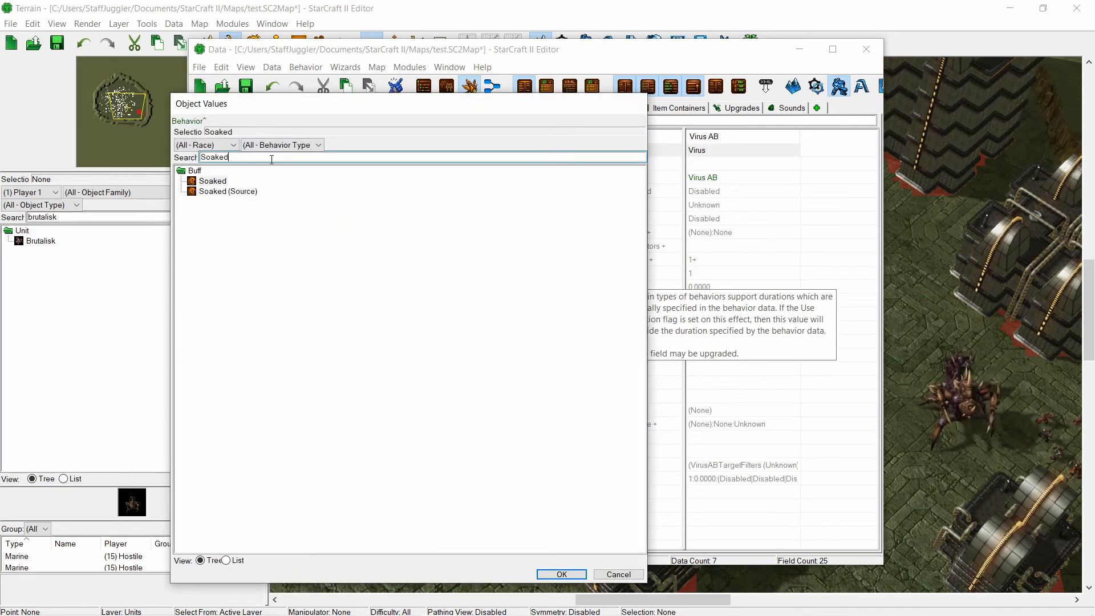
click(220, 182)
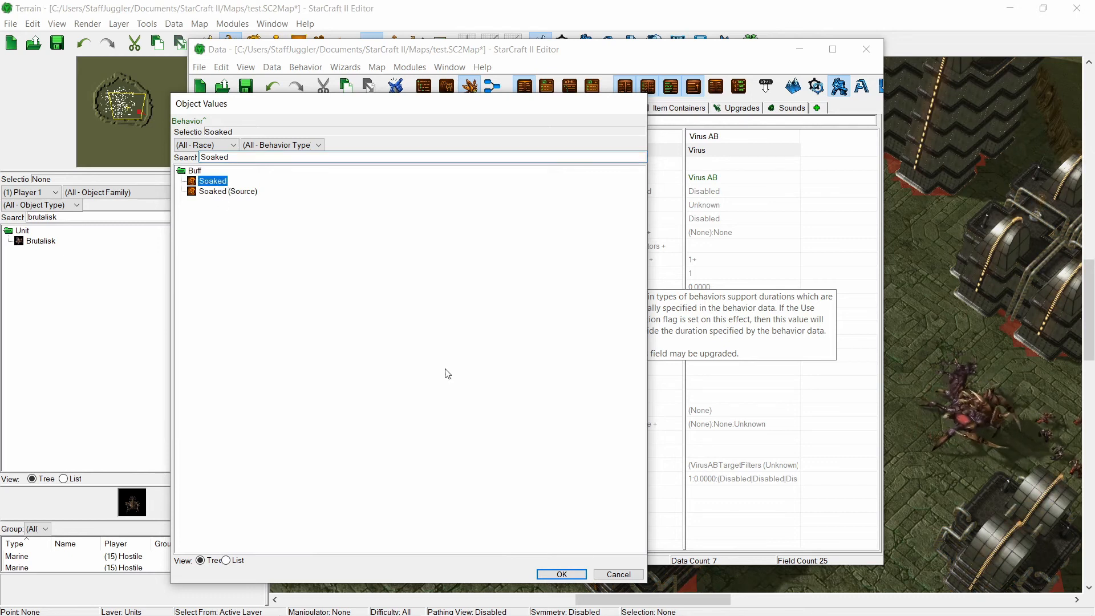
click(561, 575)
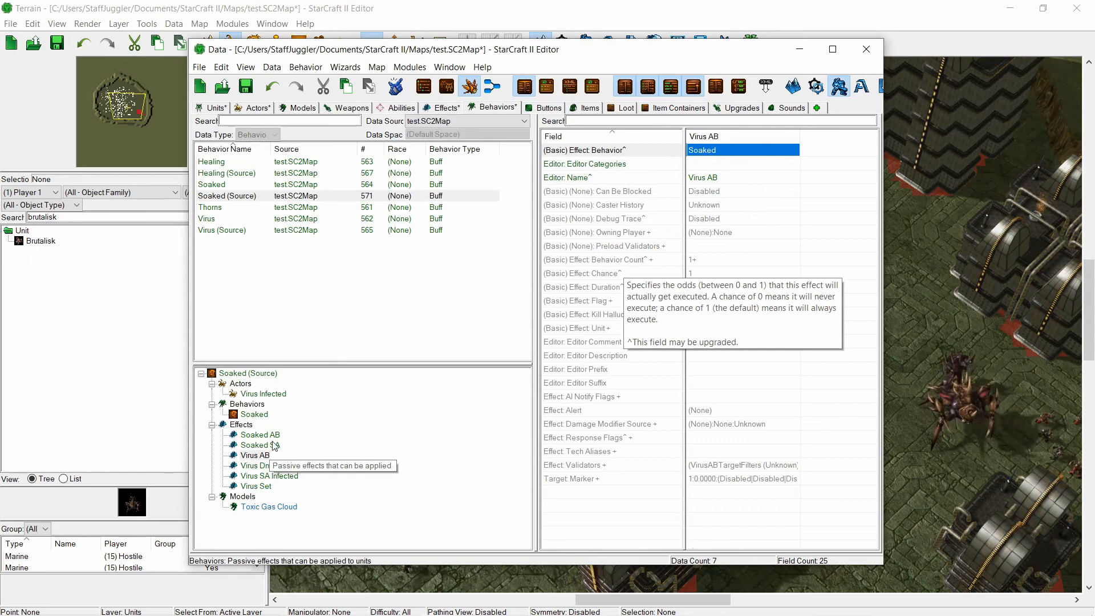
- Set the search area radius of the Soaked SA effect to 10
click(260, 444)
double_click(723, 151)
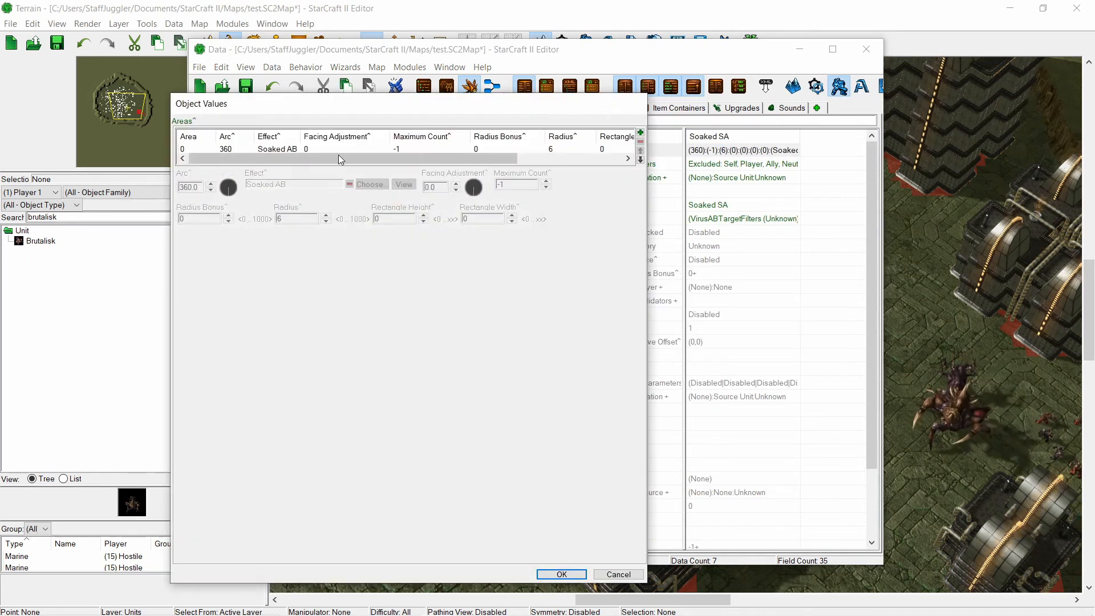
click(264, 153)
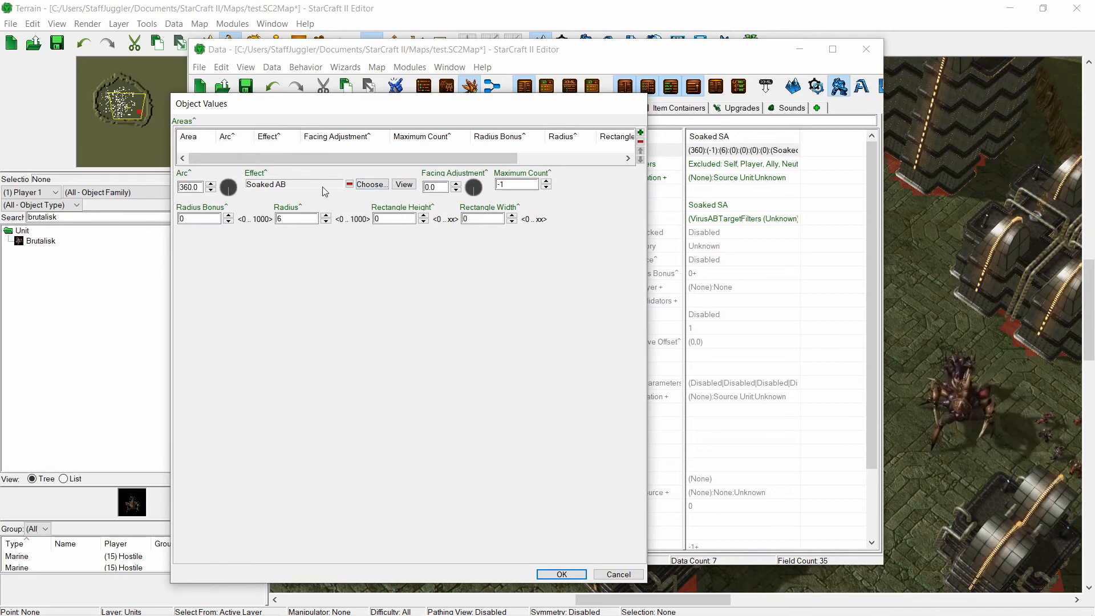
double_click(277, 219)
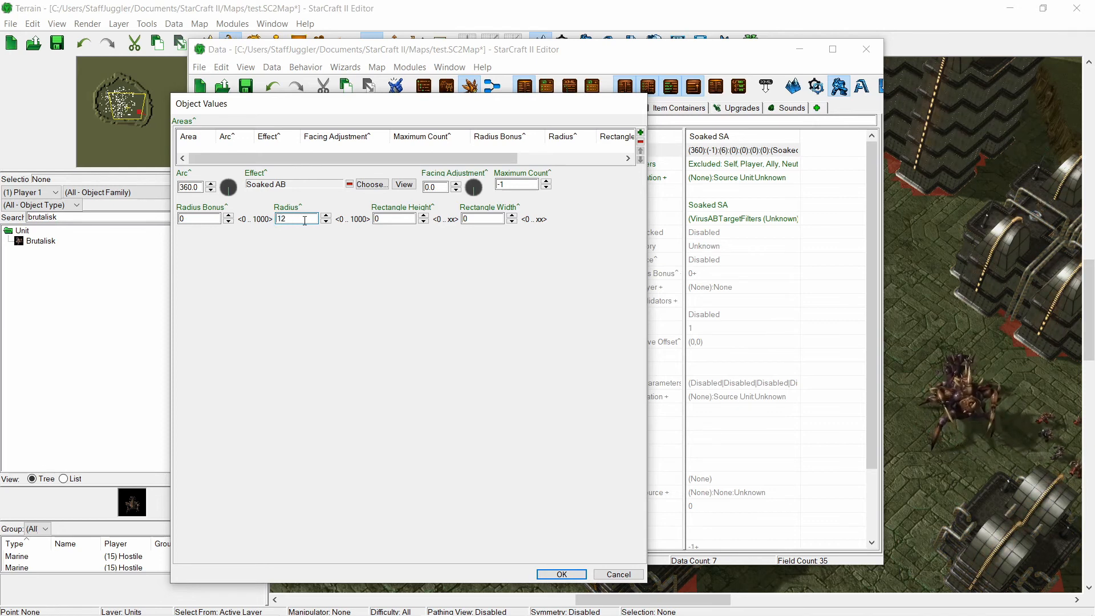
text(10)
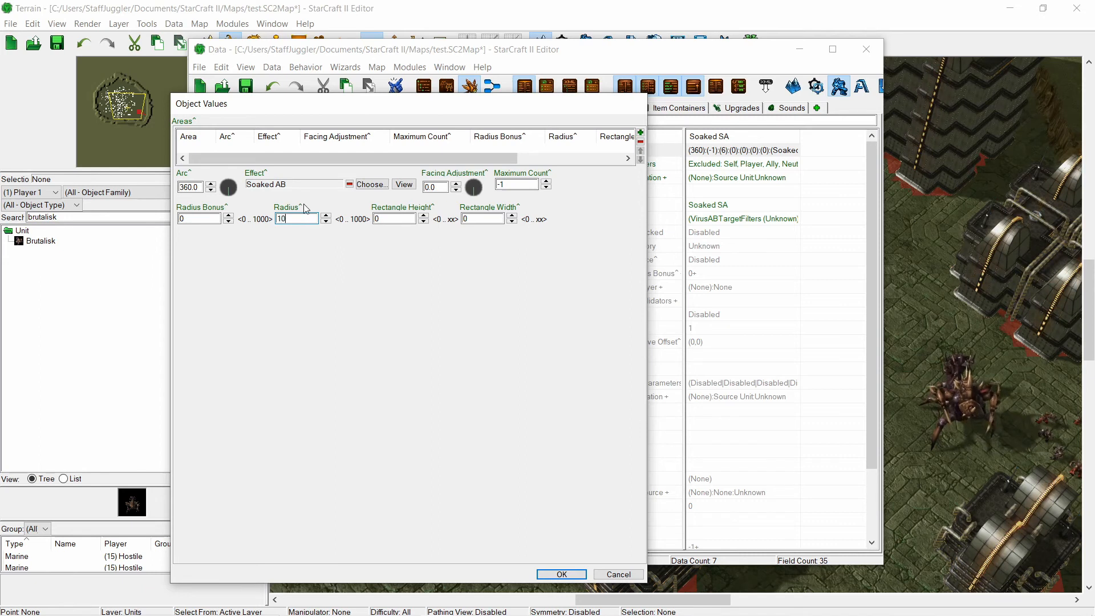
click(543, 573)
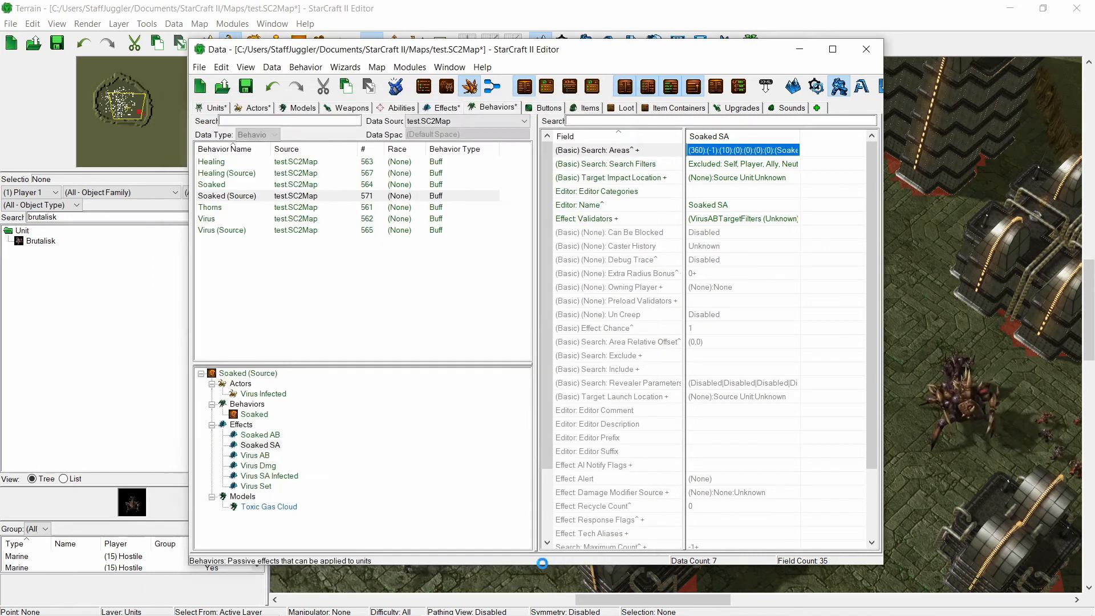
- Allow Ally, Neutral and Player targets alongside Enemy in the search filters of Soaked SA
double_click(706, 165)
scroll(193, 475, down, 8)
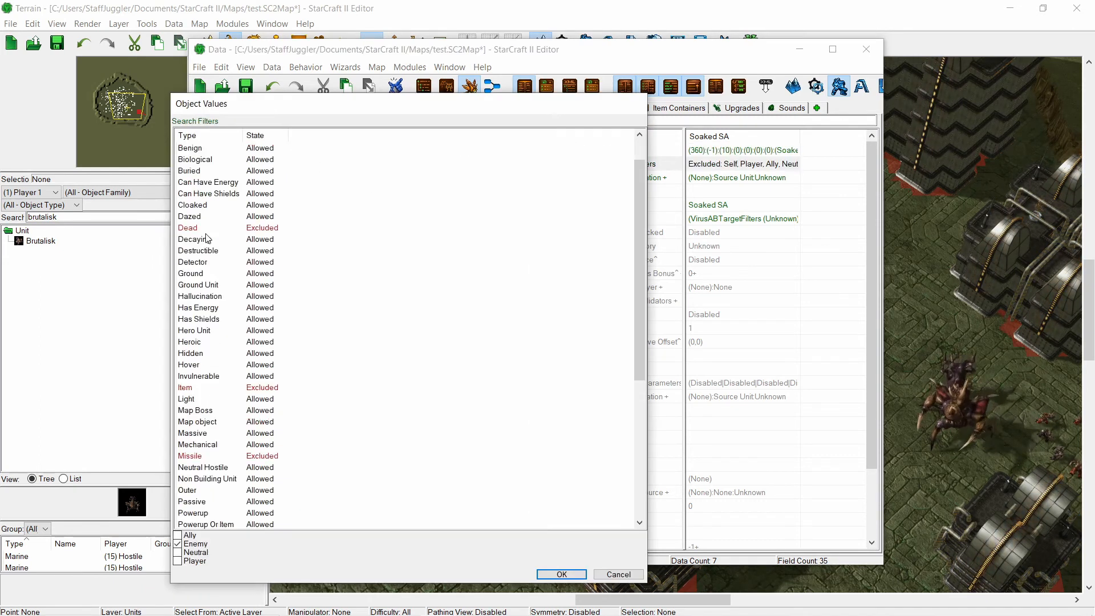
click(178, 552)
click(178, 561)
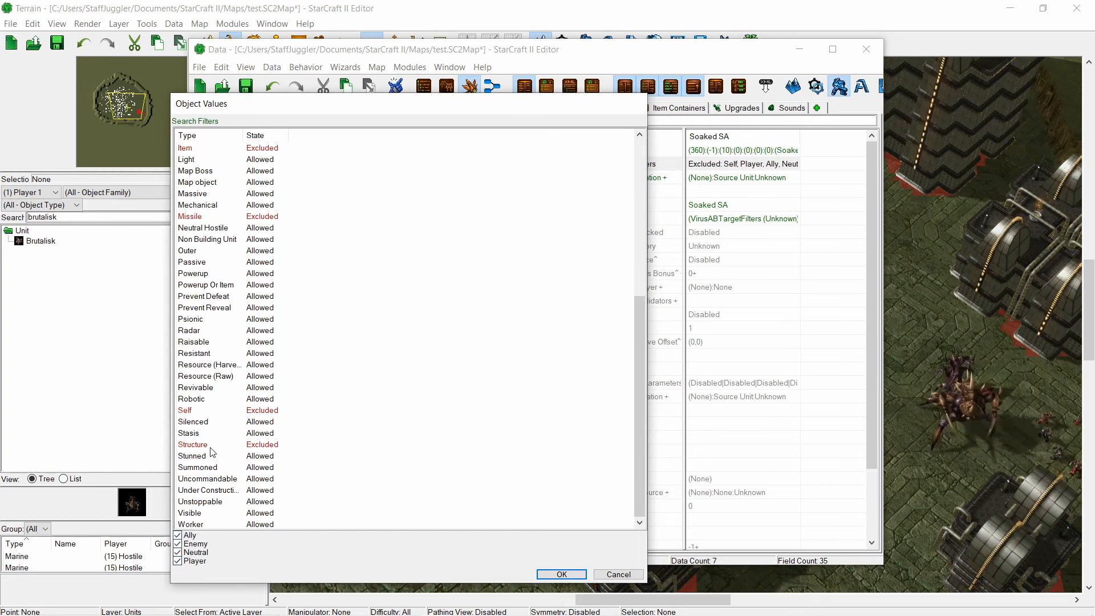
scroll(231, 280, up, 8)
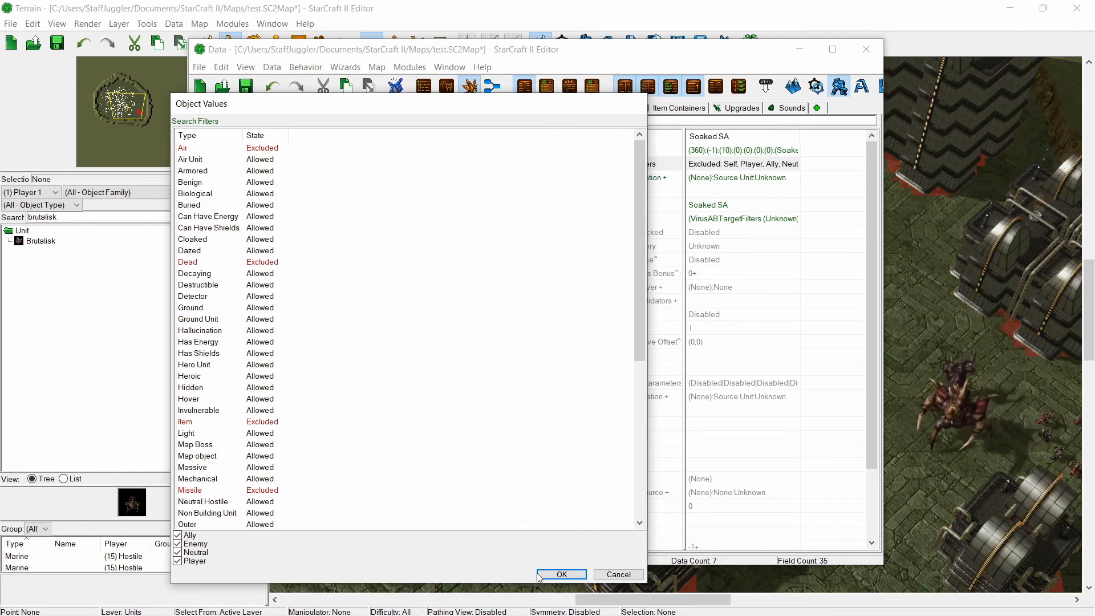
click(561, 575)
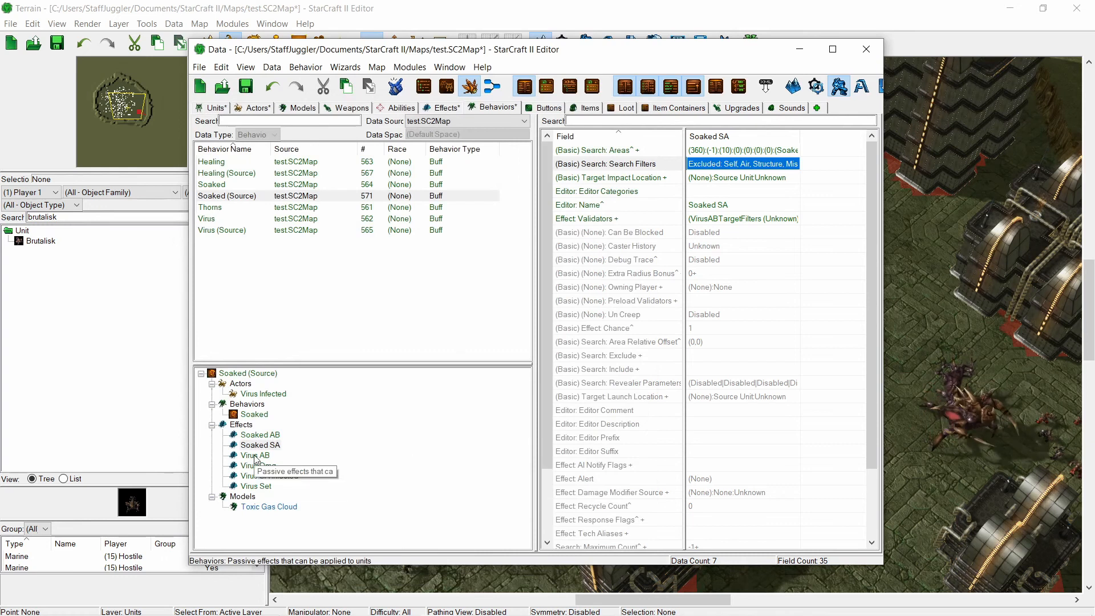
- Reset the periodic effect and the period of the Soaked behavior to their parent default values
click(268, 445)
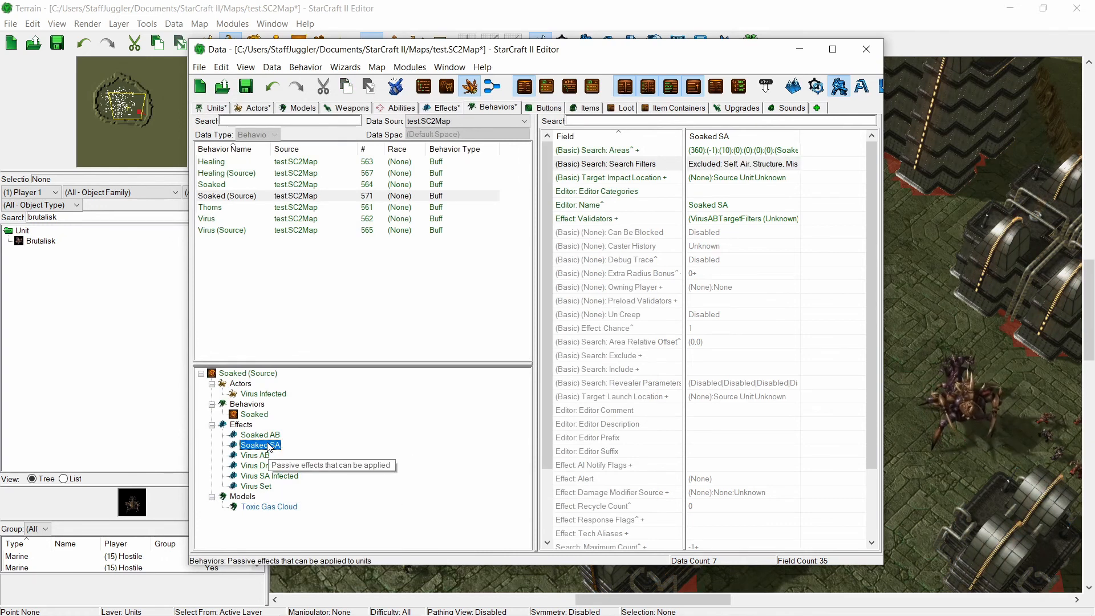
click(259, 435)
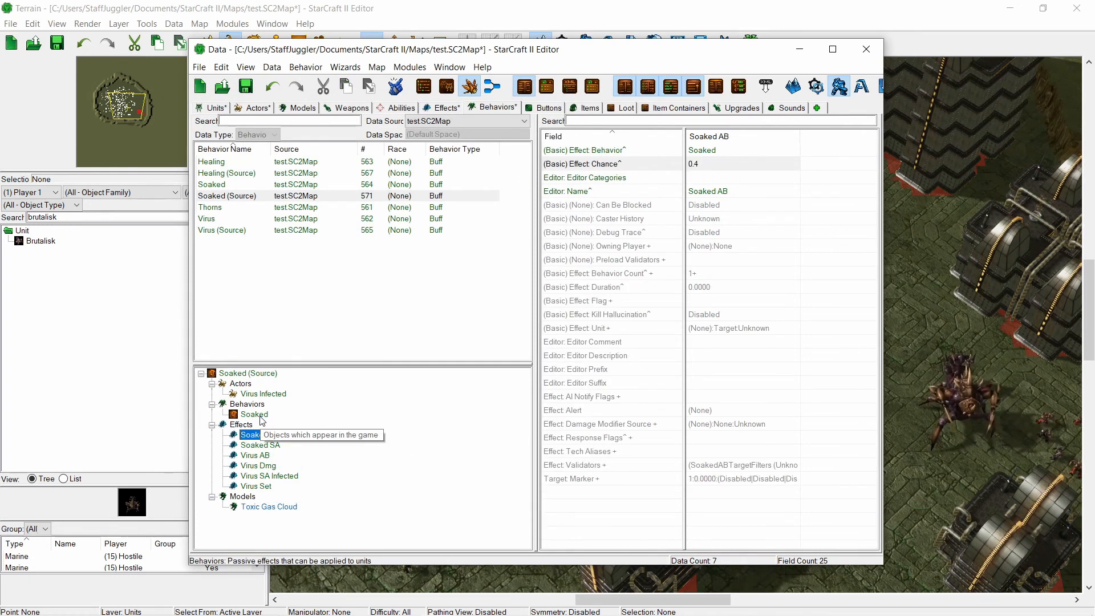
click(258, 416)
right_click(723, 178)
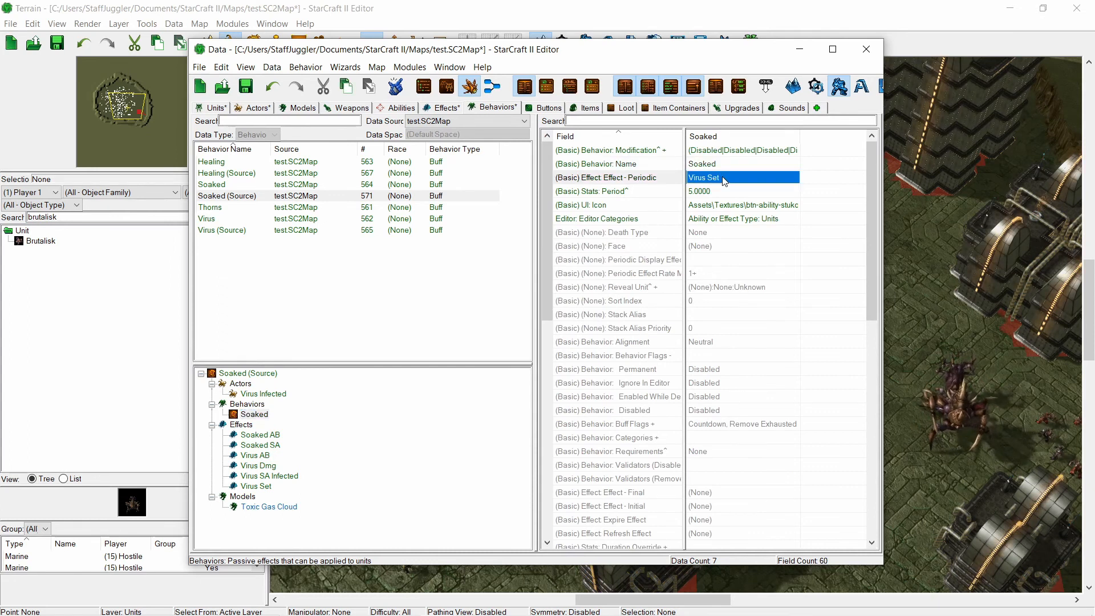
mouse_move(777, 227)
click(678, 227)
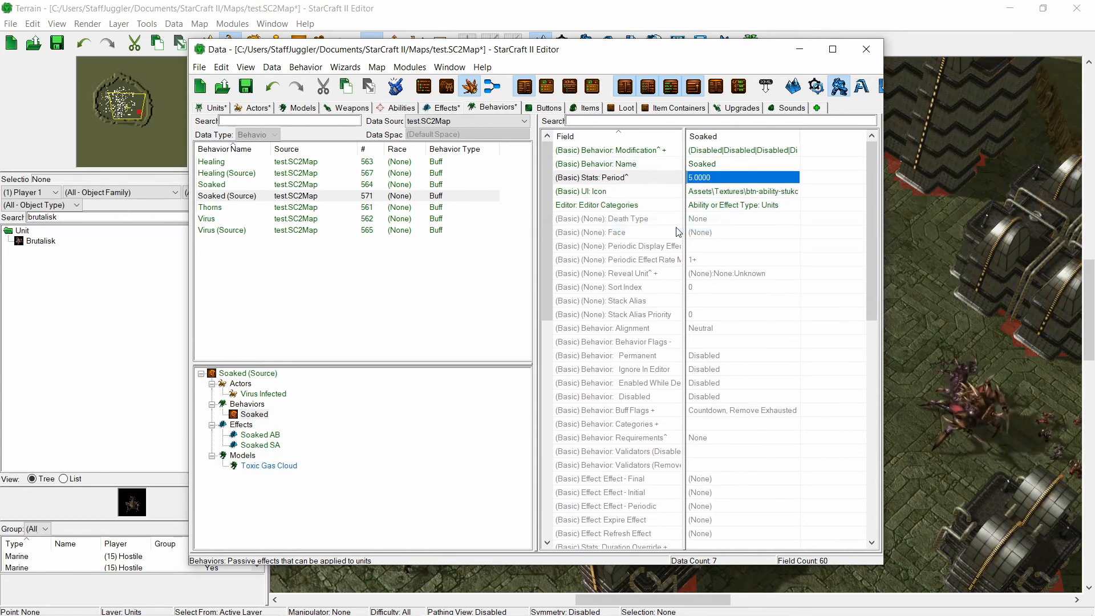
right_click(722, 183)
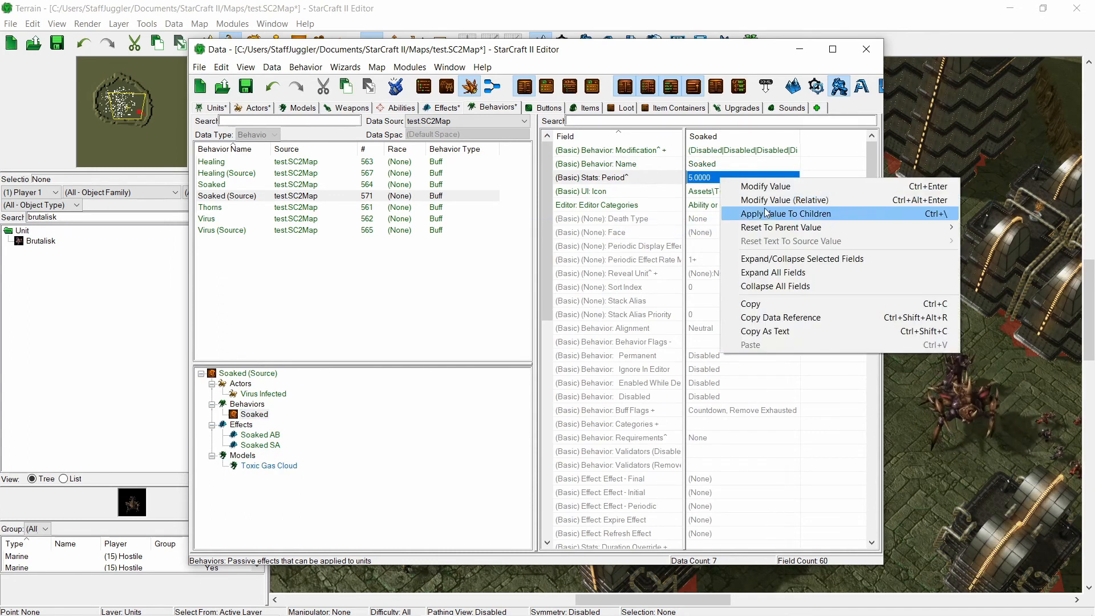
mouse_move(778, 228)
click(703, 230)
- Set the Soaked behavior's duration to 0.6 and compare it with the period of Soaked (Source)
scroll(703, 233, down, 6)
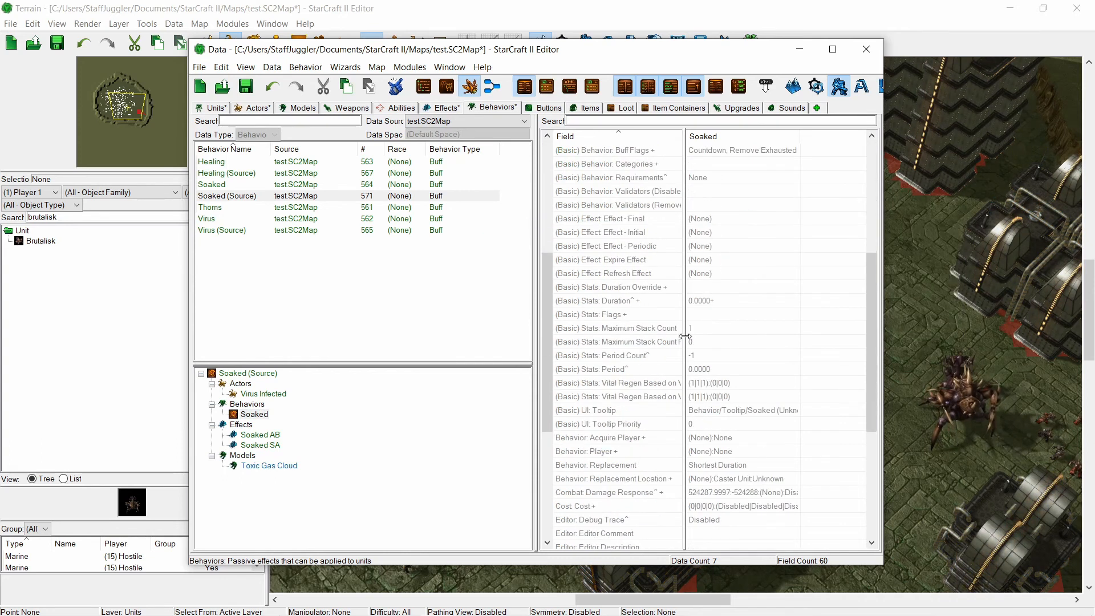
double_click(701, 300)
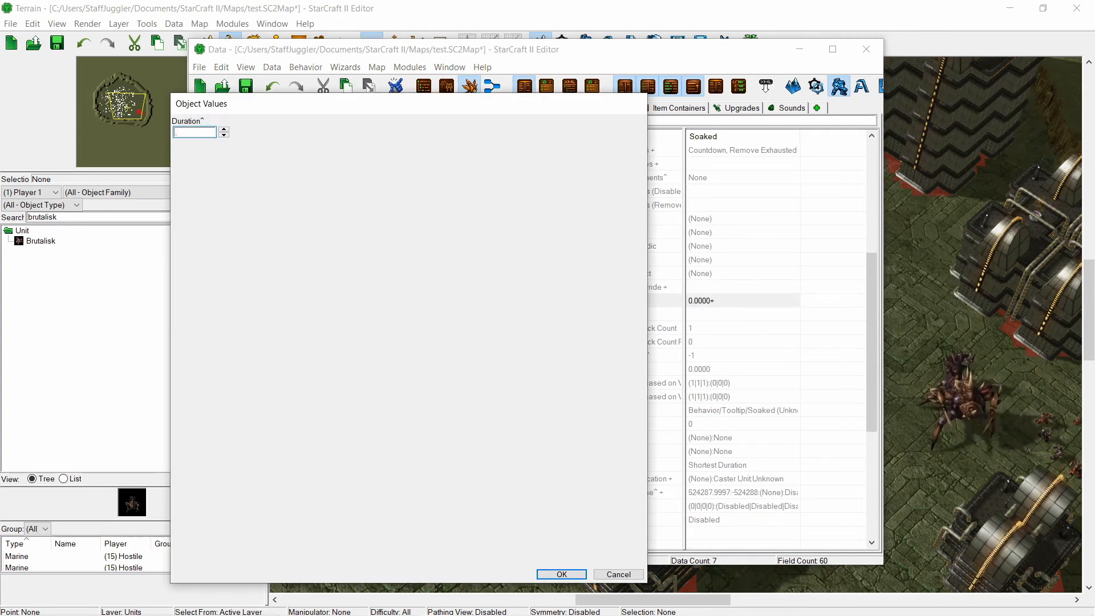
text(.6)
key(Return)
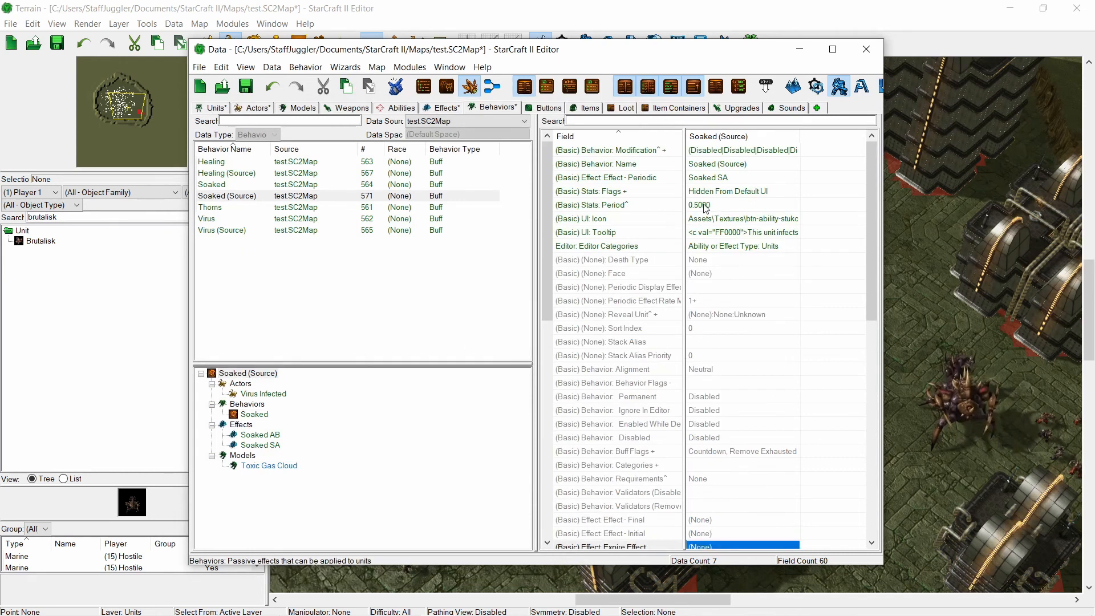
click(254, 415)
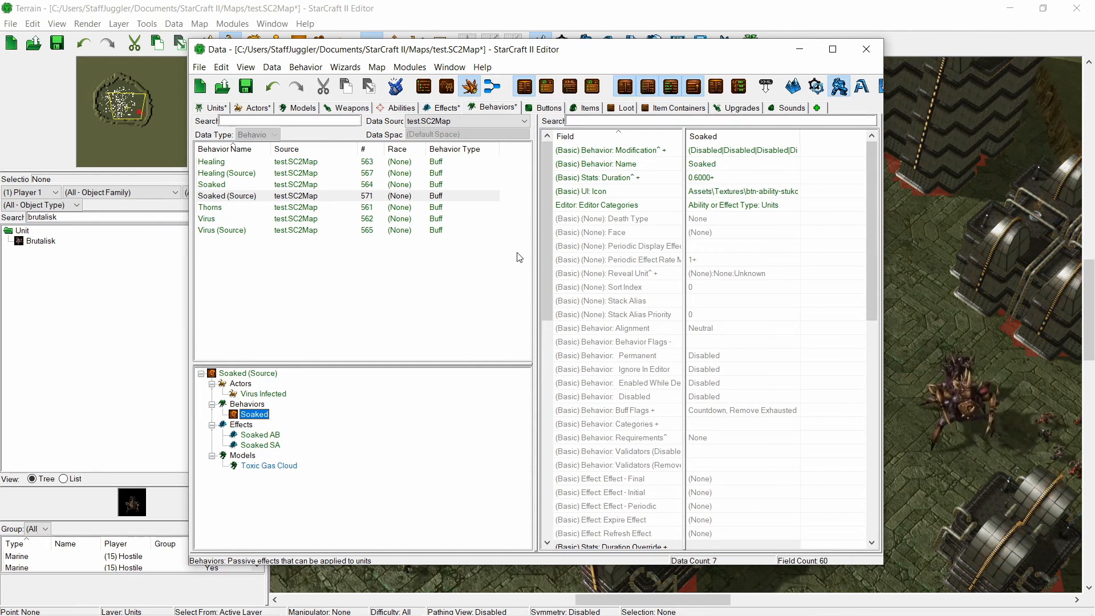
click(269, 374)
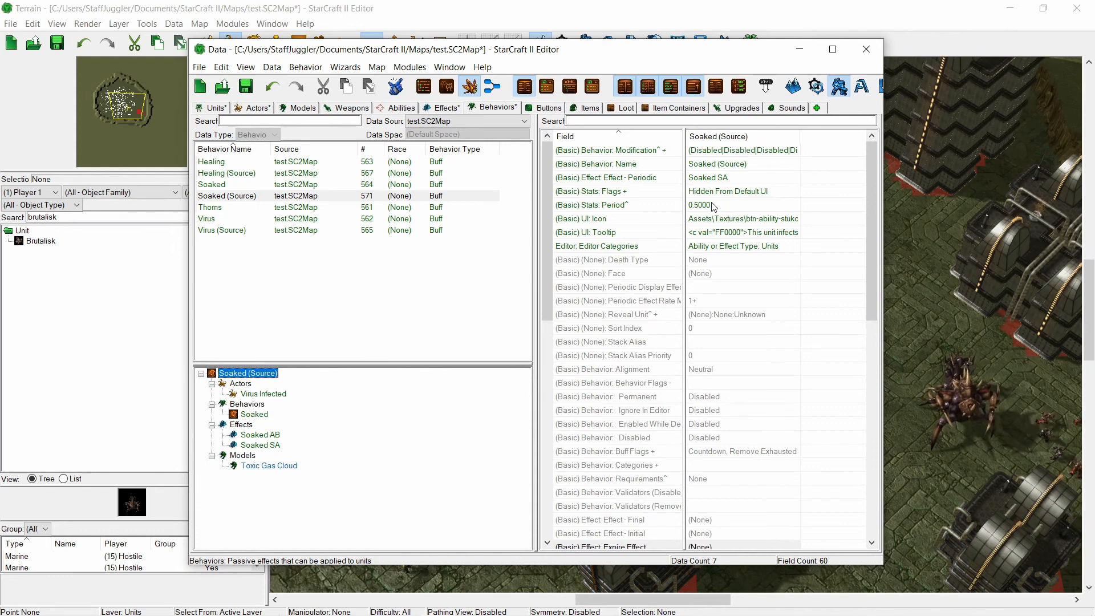
click(255, 415)
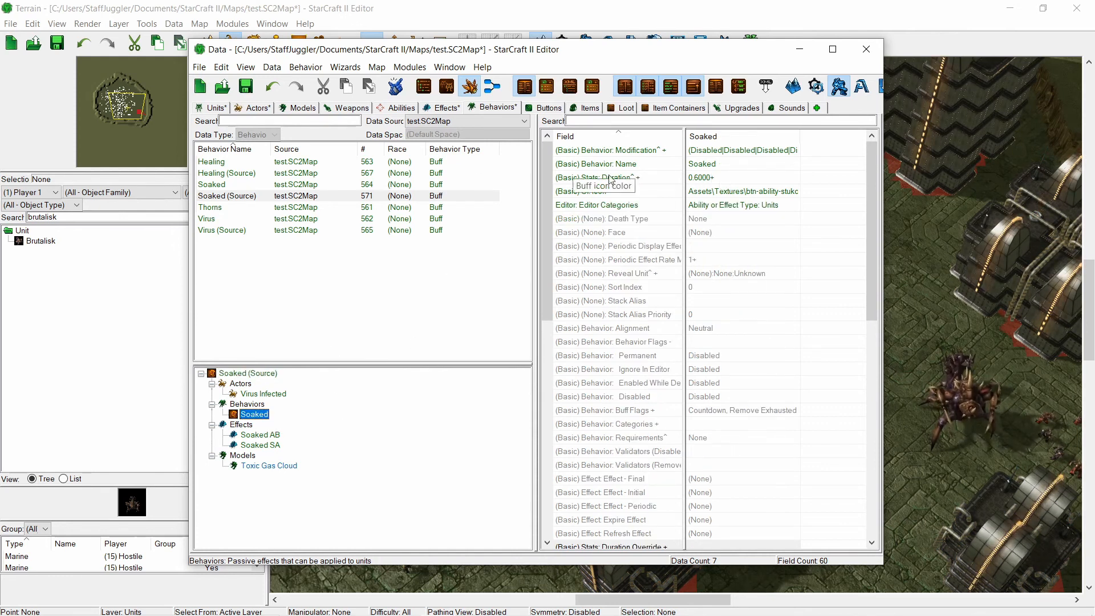
click(710, 180)
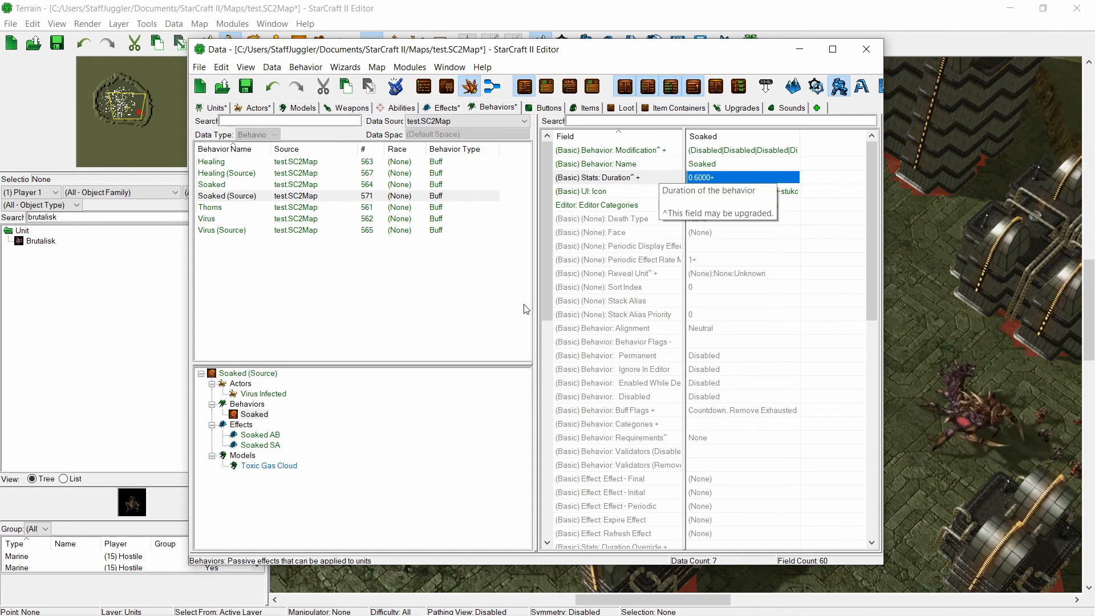
- Reset the Soaked behavior's Modification field to its parent value and set its Movement Speed Multiplier to 0.5
right_click(728, 150)
mouse_move(736, 200)
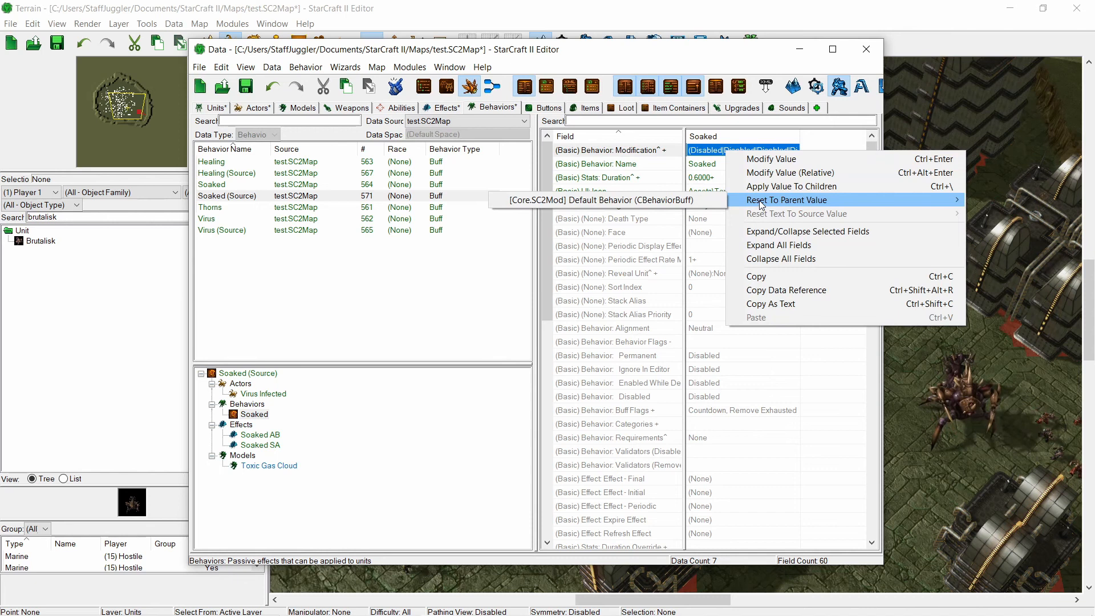
click(684, 200)
click(732, 423)
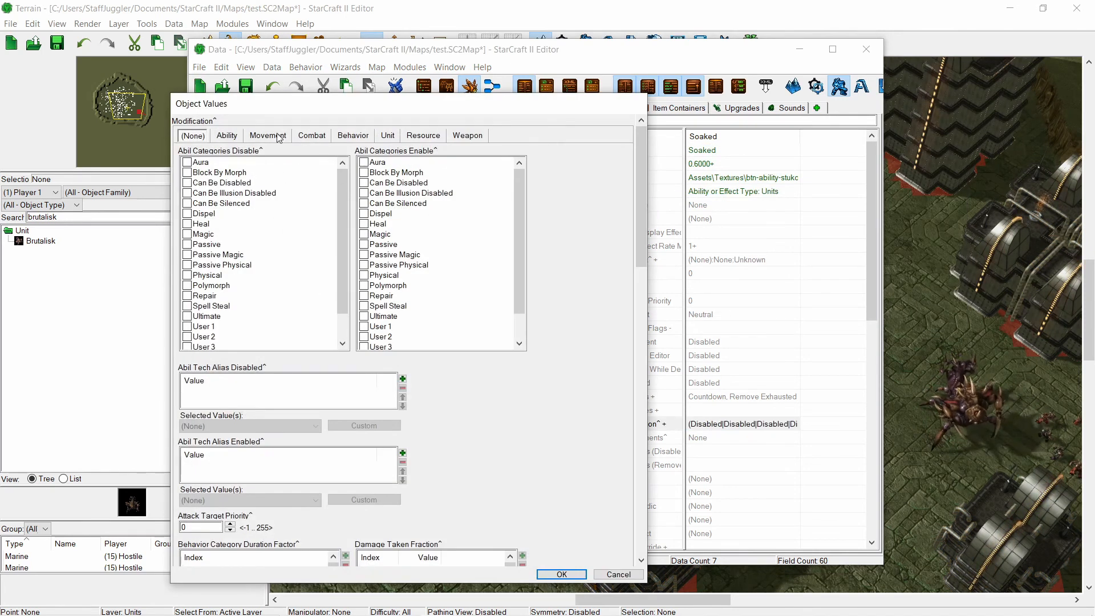
click(278, 137)
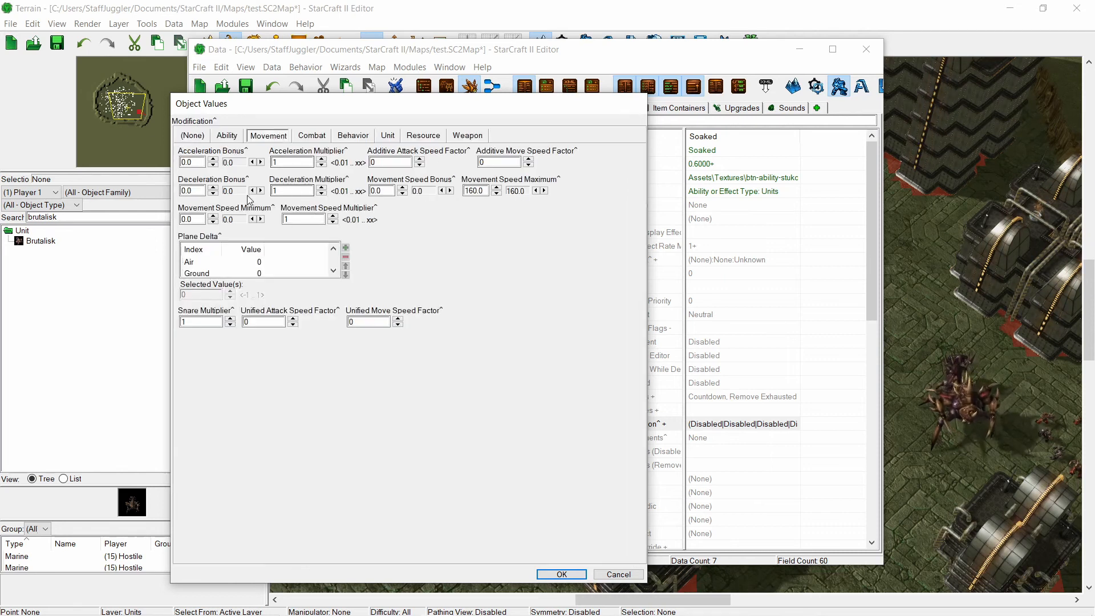
drag(305, 220, 268, 213)
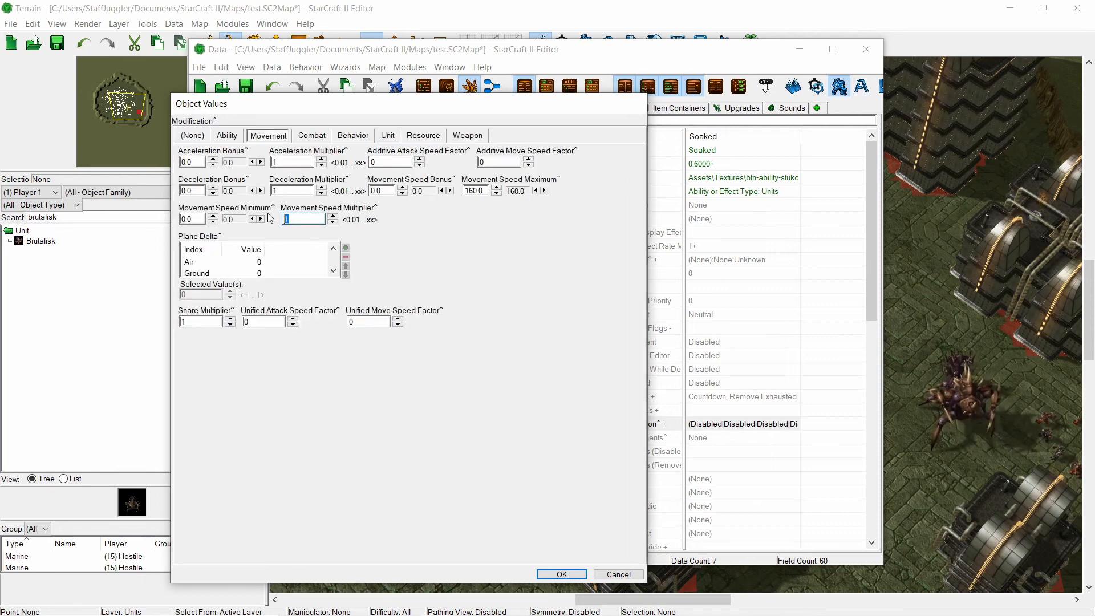
text(.5)
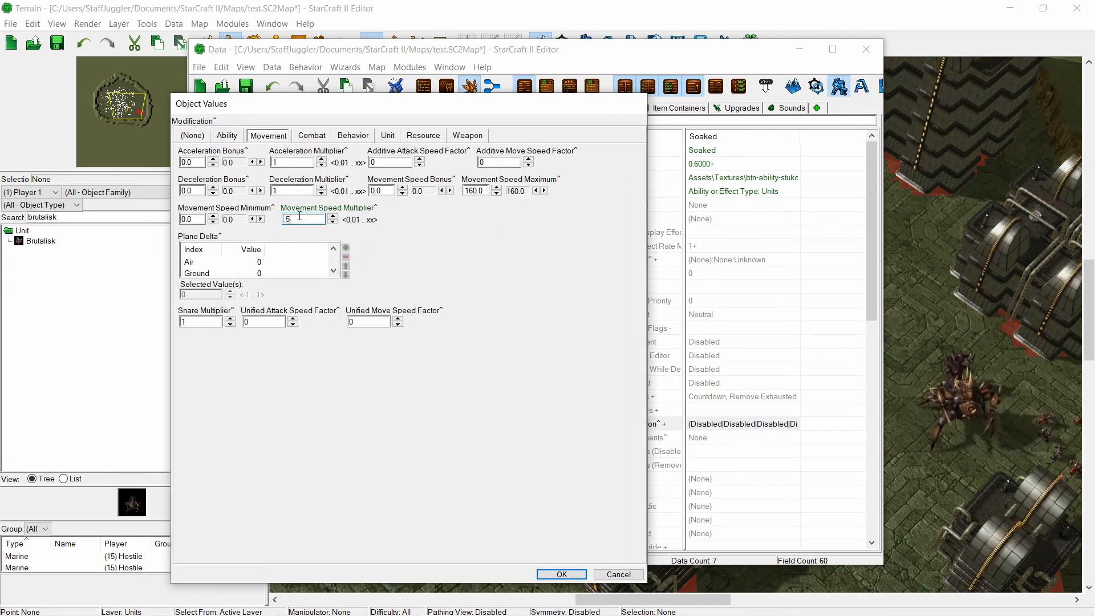
click(548, 578)
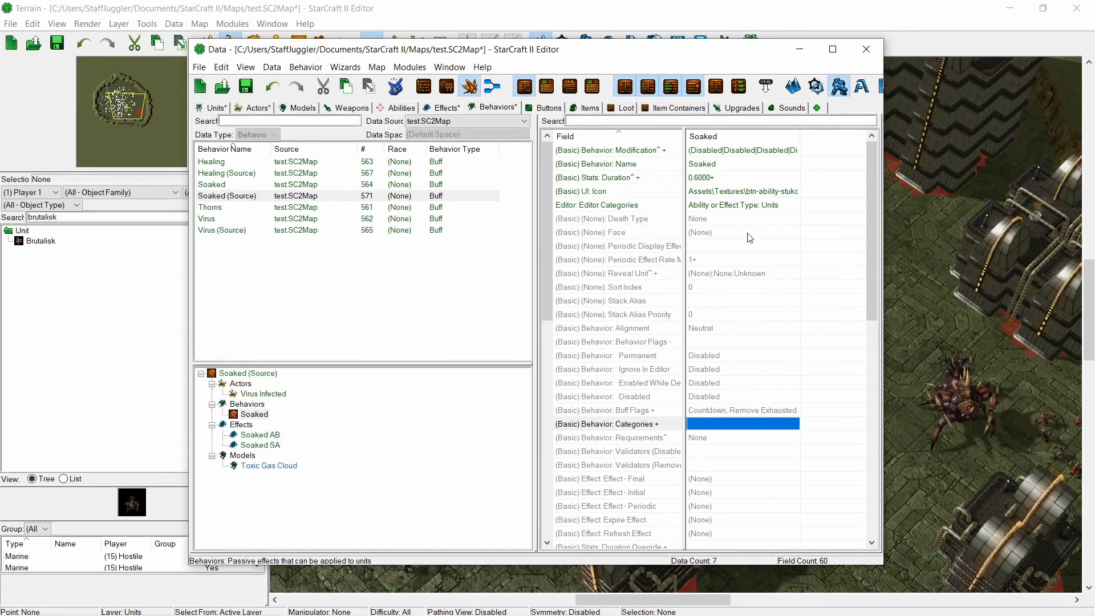
- Find a water image for the Soaked behavior's icon and assign WaterWindowWater.tga
double_click(743, 191)
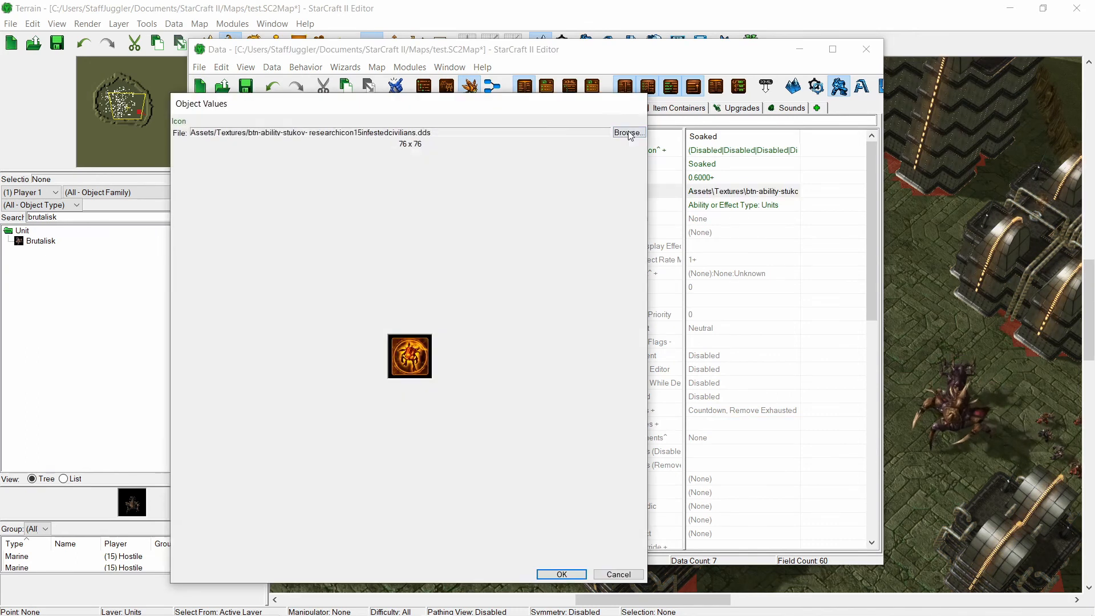
click(628, 133)
text(water)
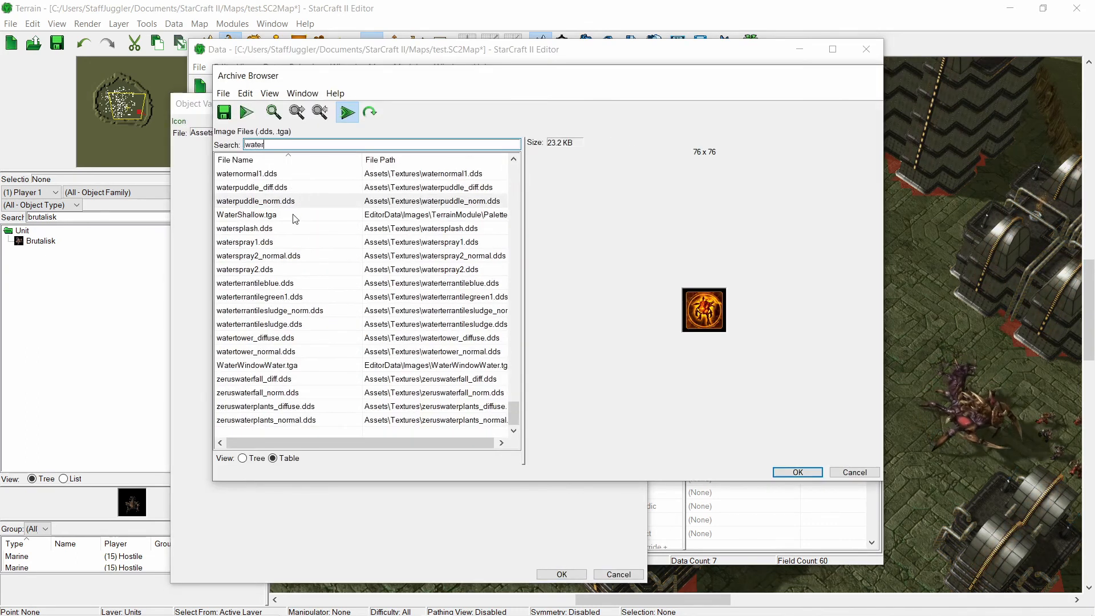
drag(297, 191, 299, 370)
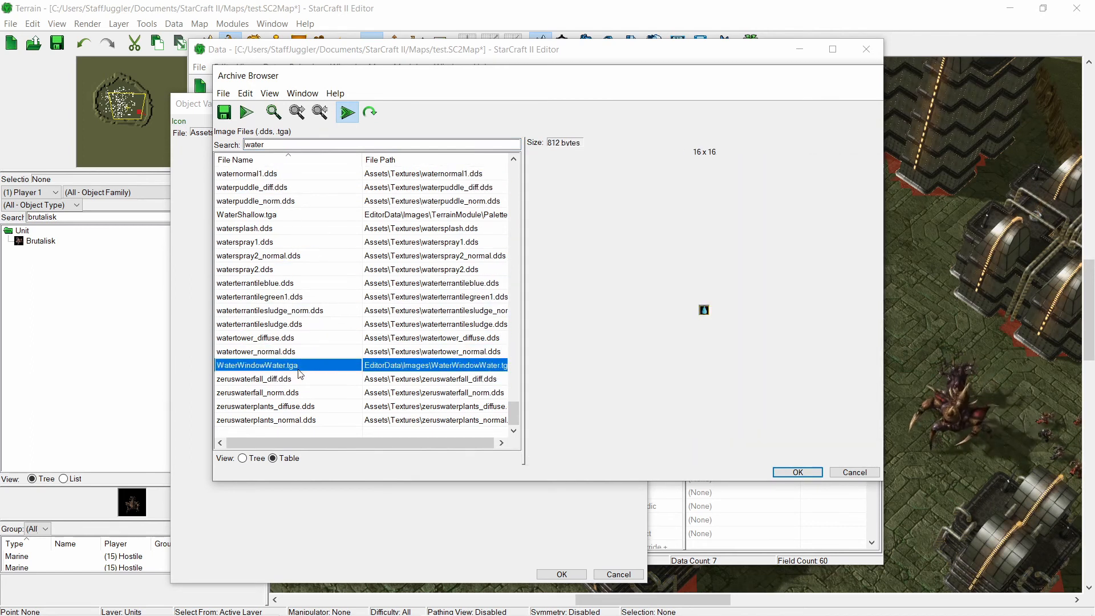
click(798, 472)
click(562, 575)
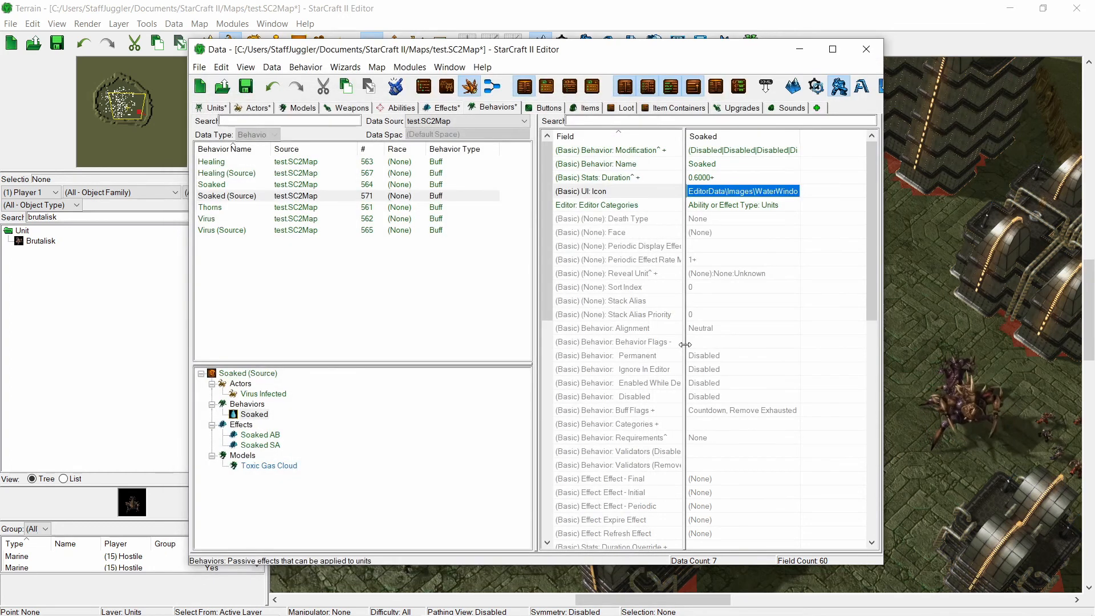
- Delete the duplicated Virus Infected actor that is linked to the Soaked behavior
click(254, 395)
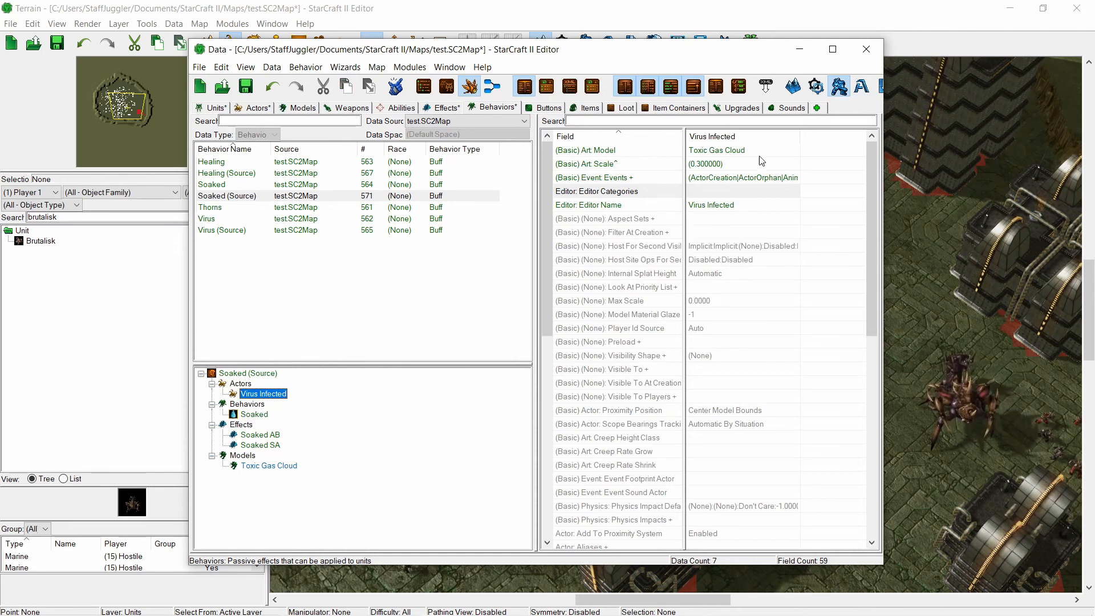
click(255, 108)
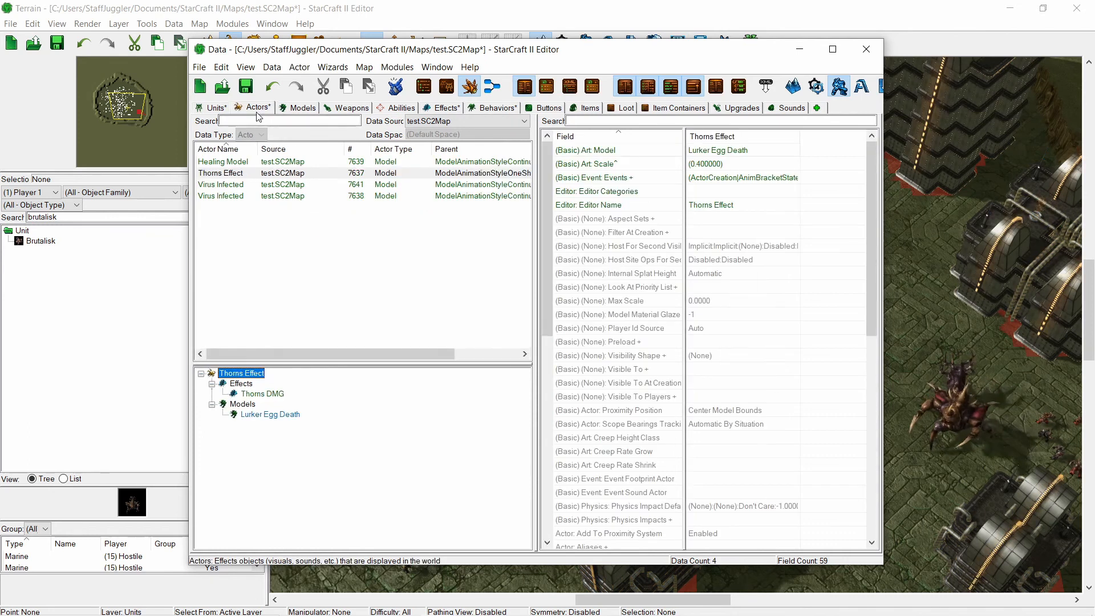
double_click(268, 184)
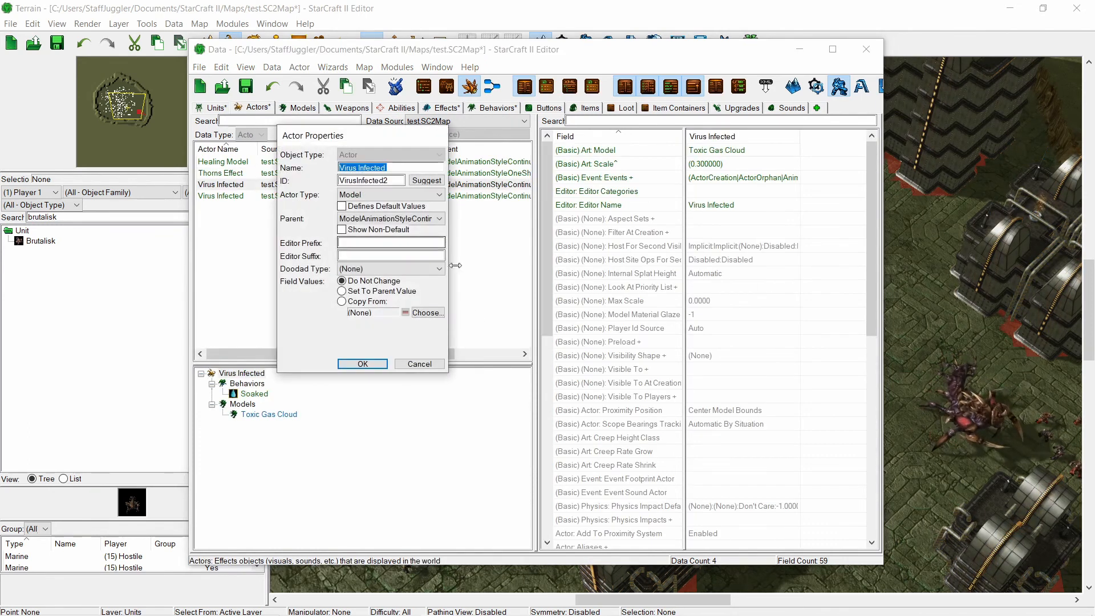
click(424, 366)
key(Delete)
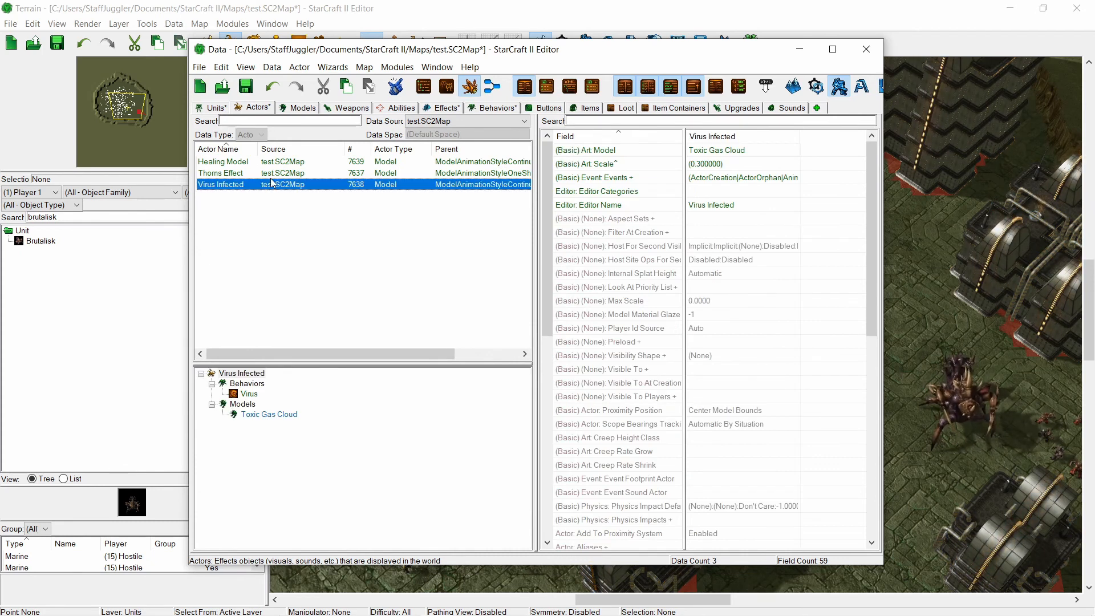
- Copy the water image icon from the Soaked behavior to the icon field of Soaked (Source)
click(544, 108)
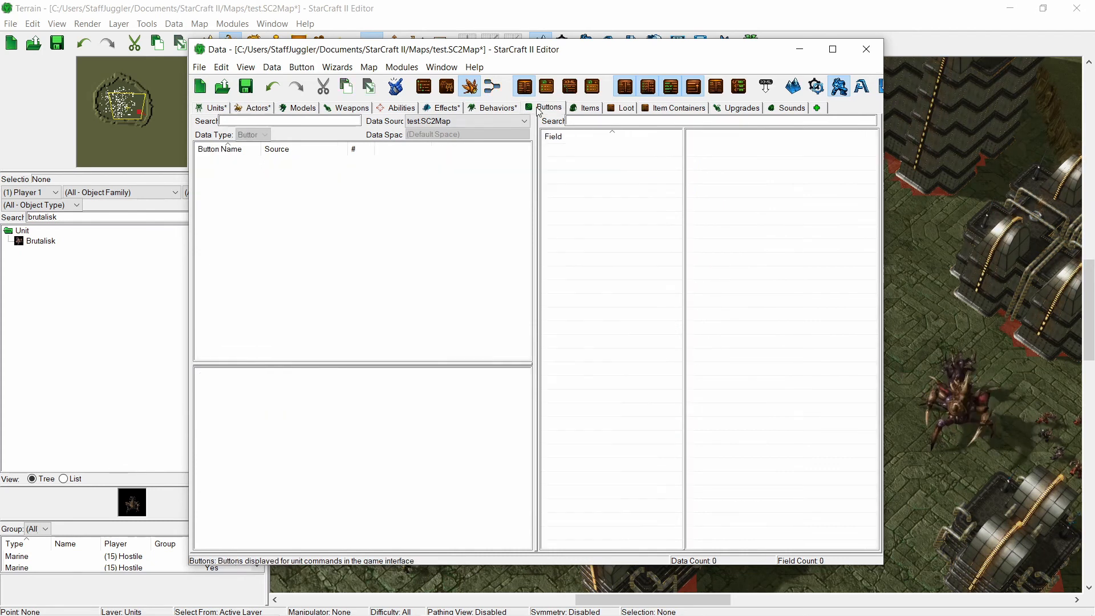
click(498, 107)
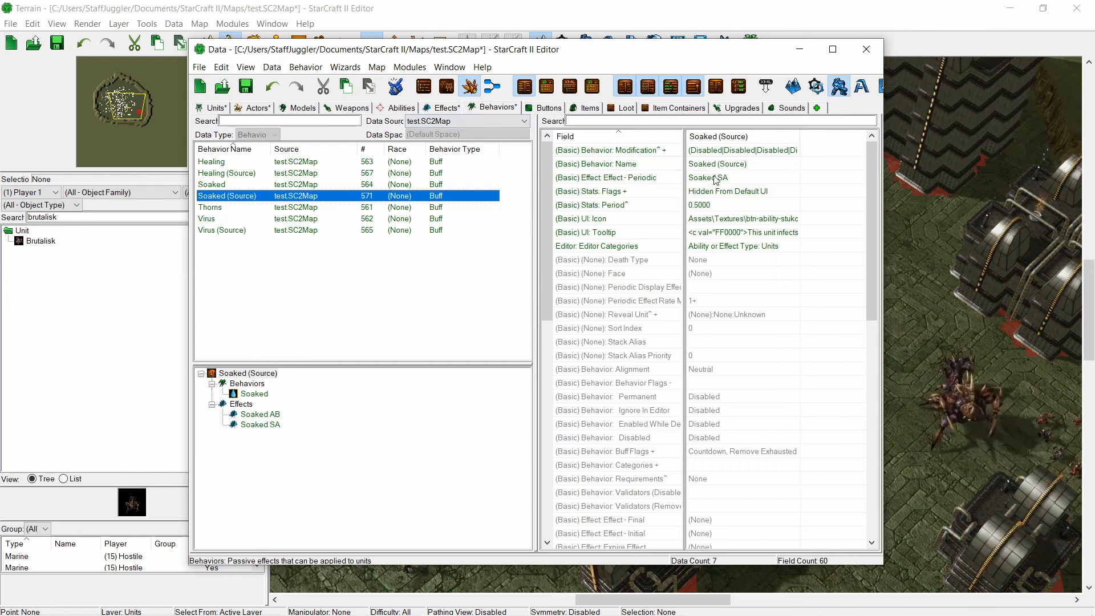
click(256, 185)
click(760, 193)
click(297, 197)
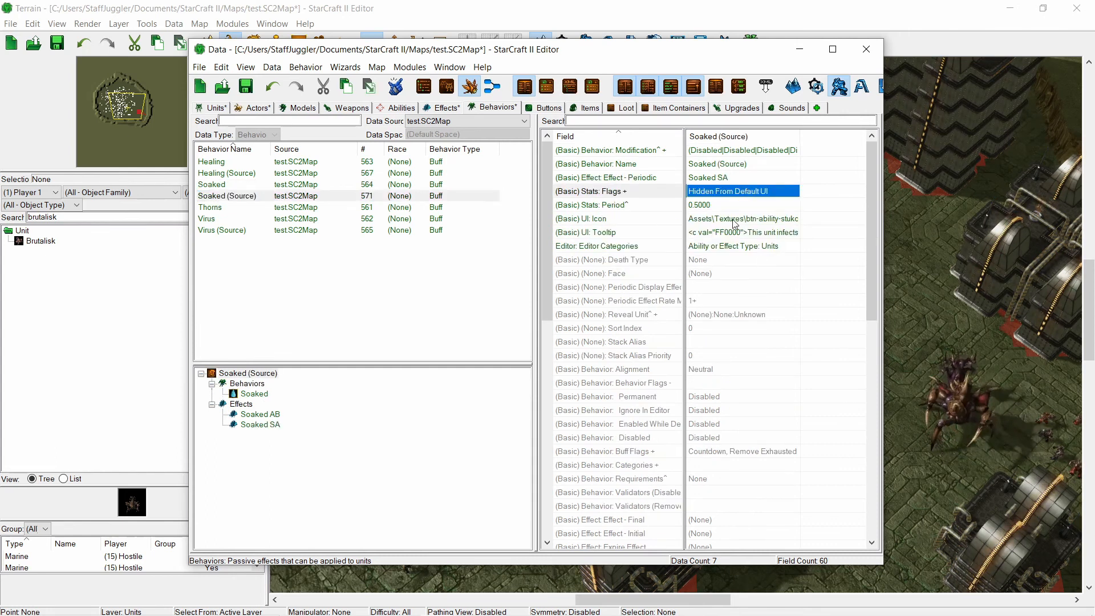
click(741, 222)
click(750, 207)
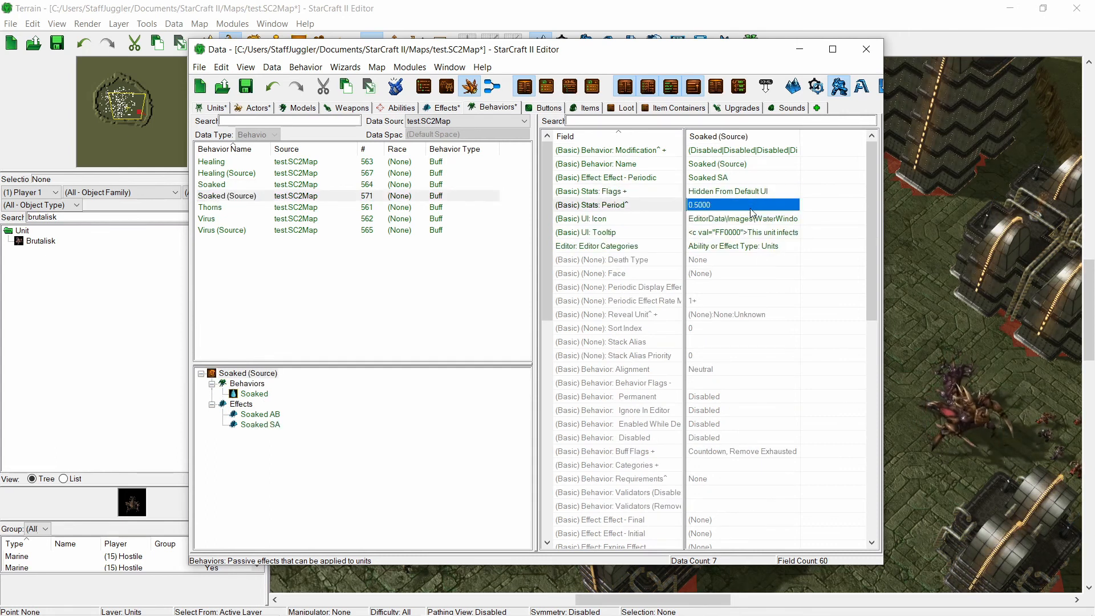
- Clear the tooltip text of the Soaked (Source) and Healing (Source) behaviors
double_click(764, 233)
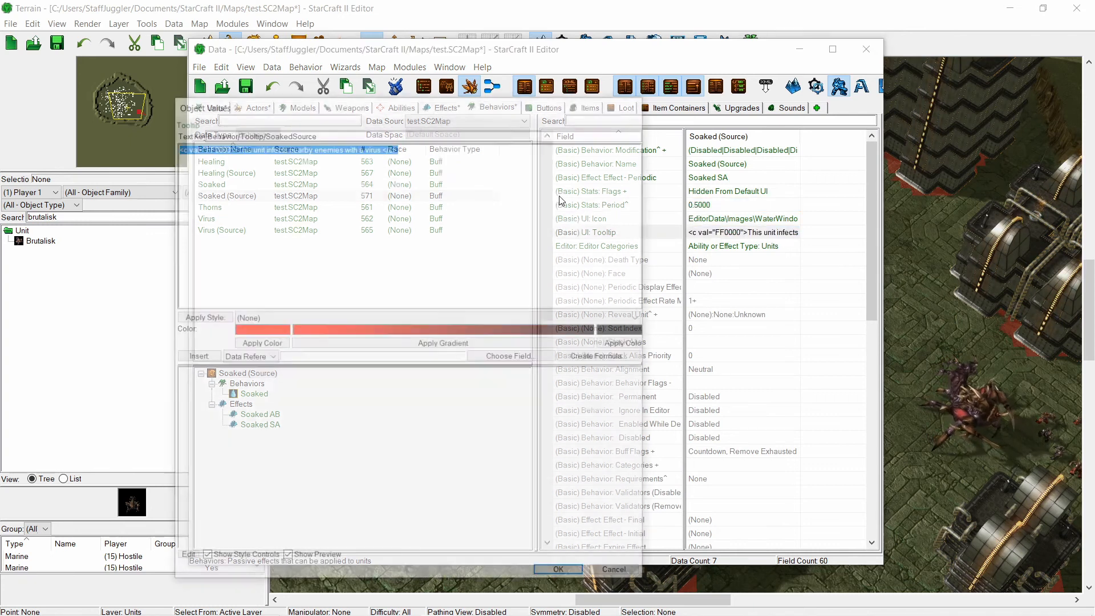
click(558, 574)
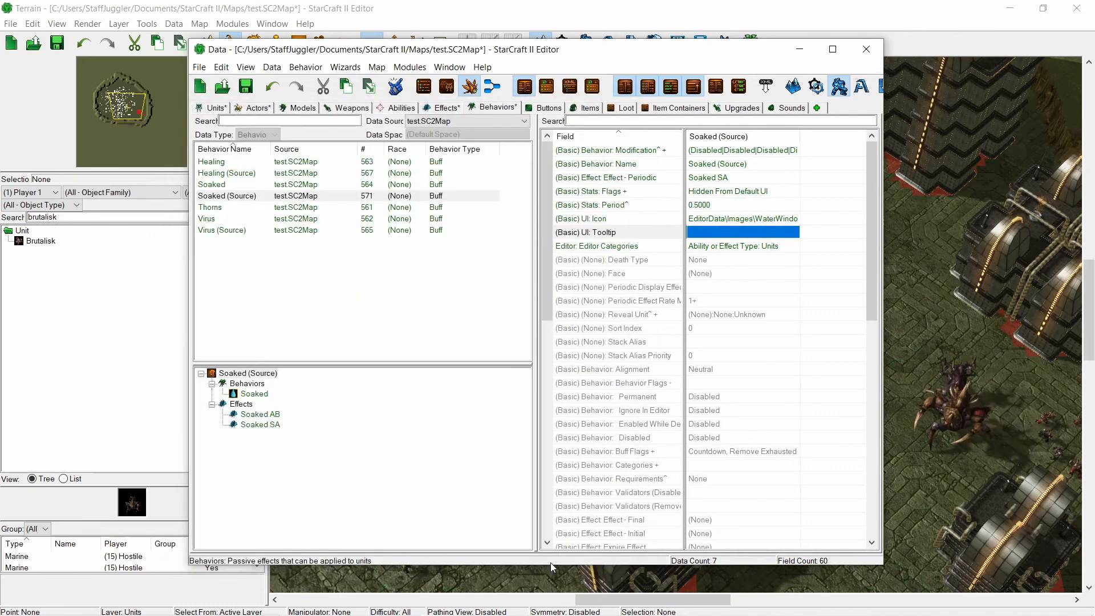
click(227, 209)
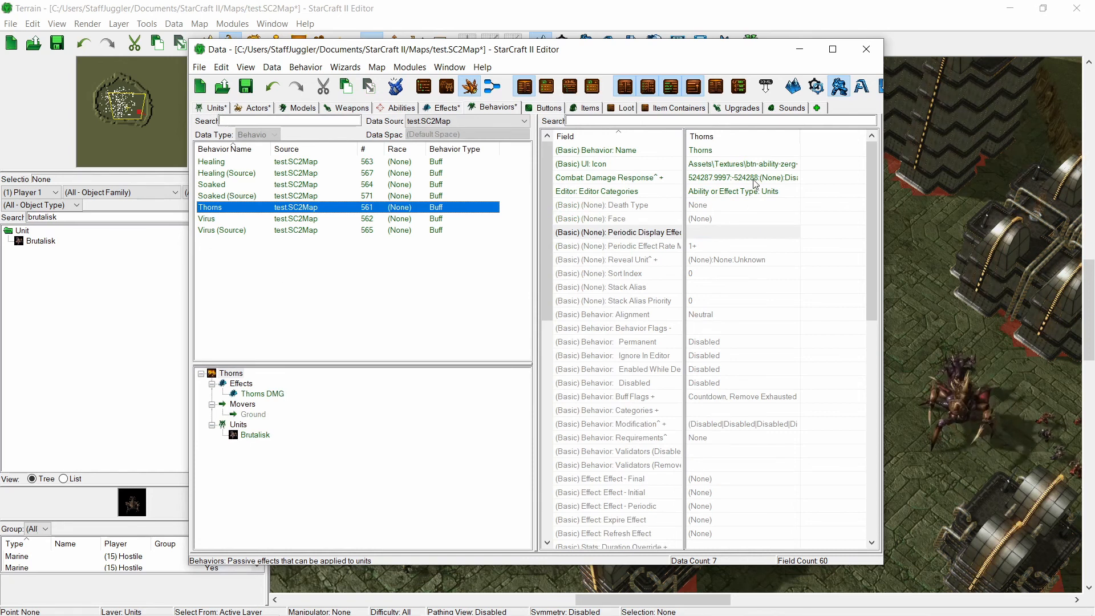
click(240, 174)
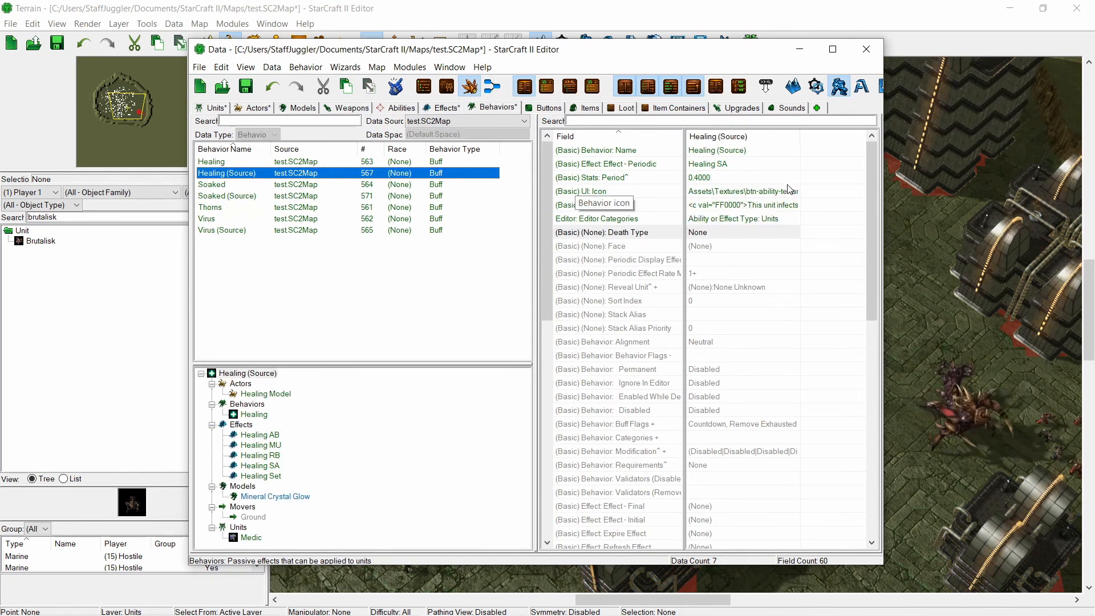
click(754, 205)
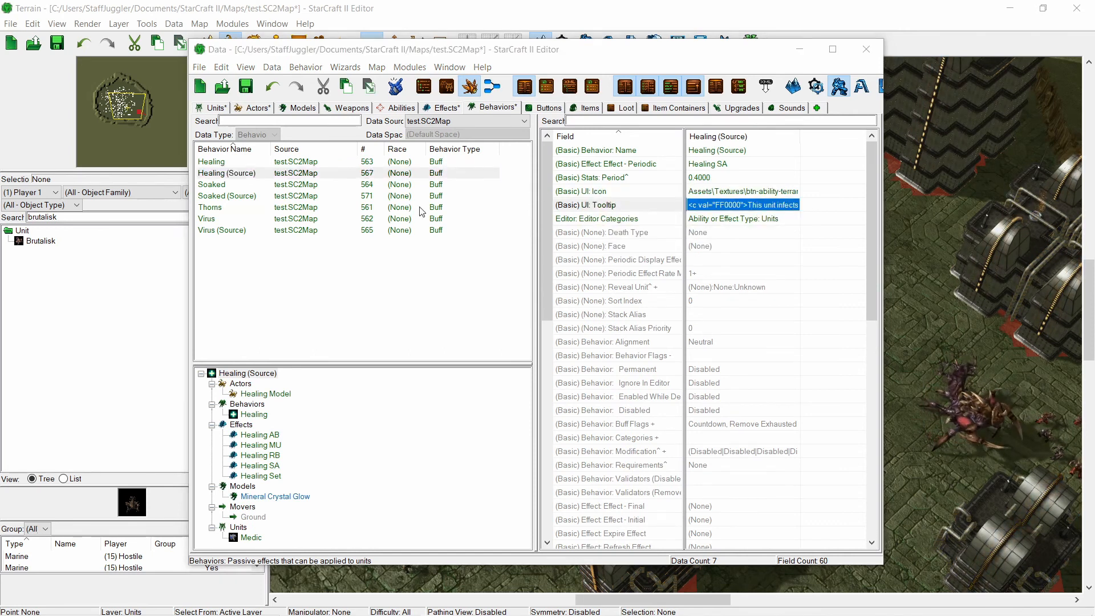
key(Return)
key(Delete)
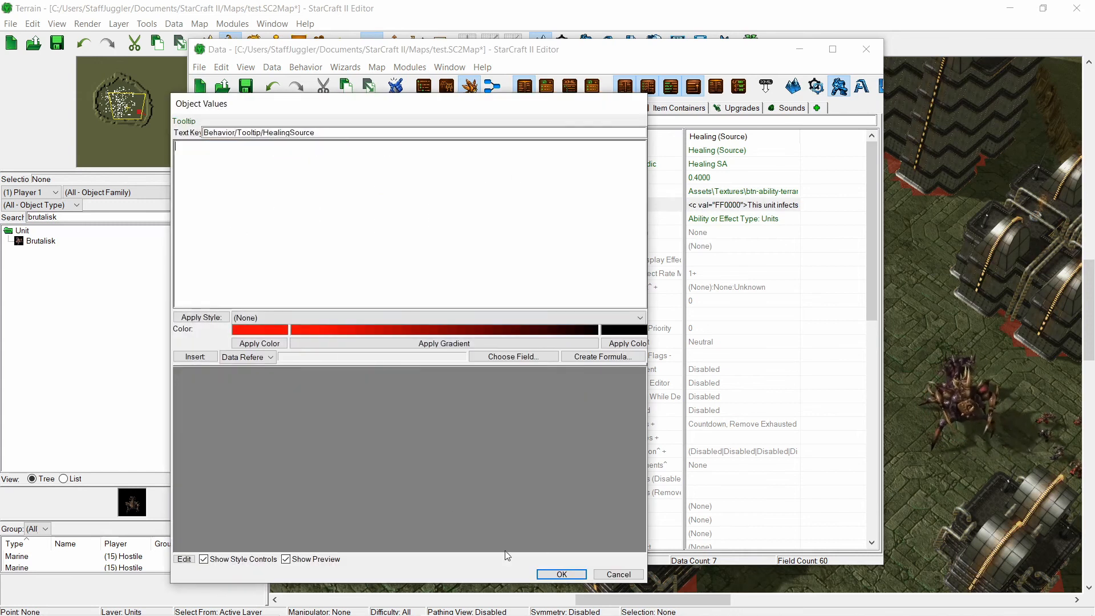
click(562, 574)
- Review the fields of the Healing, Virus and Soaked behaviors and their Source counterparts
click(282, 163)
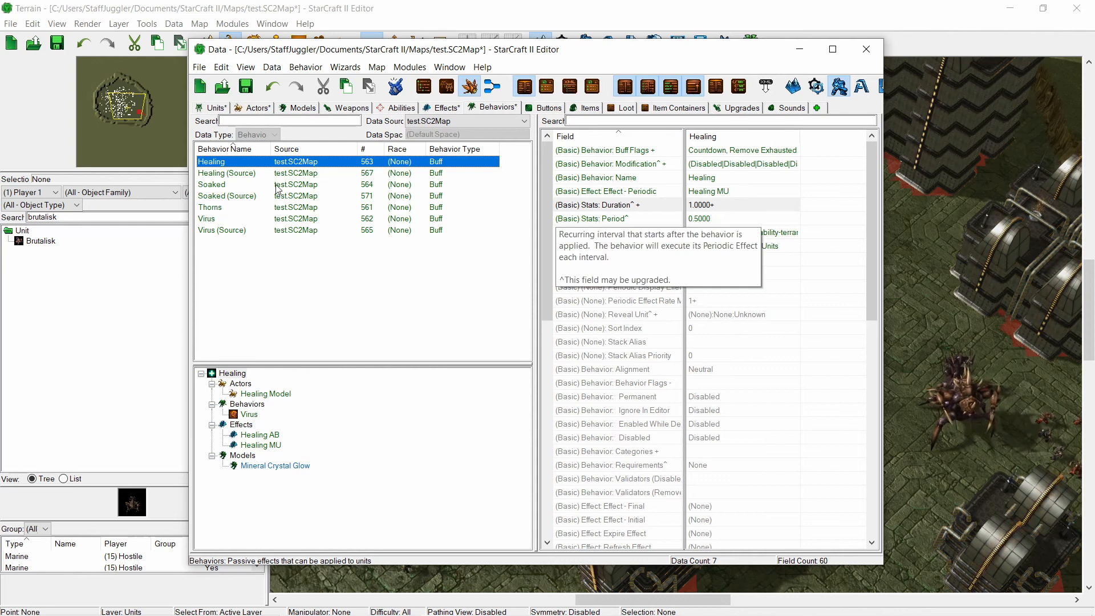
key(Down)
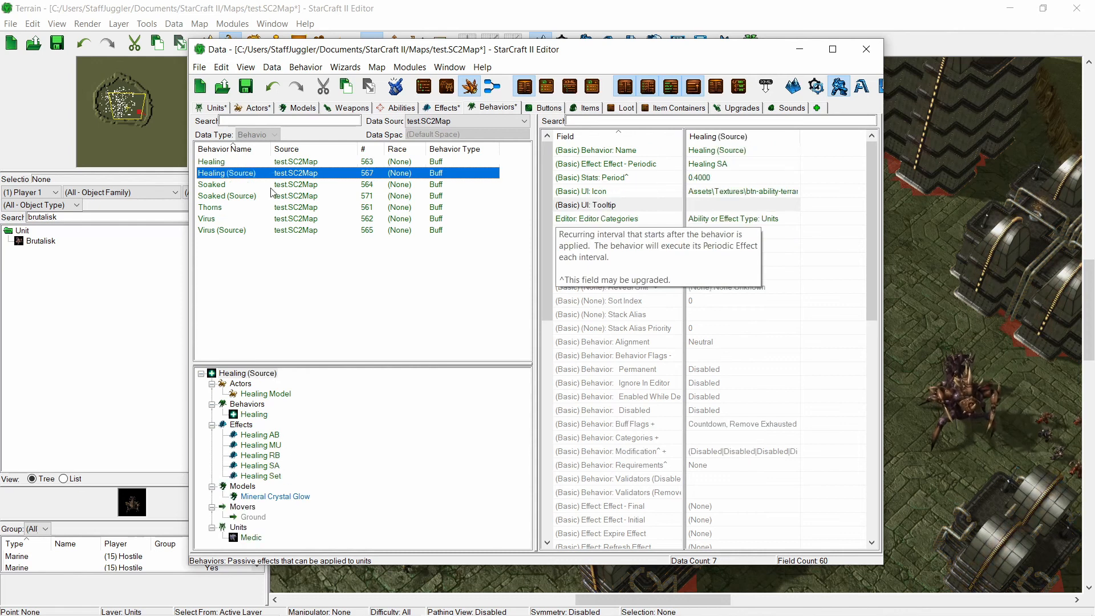
click(228, 221)
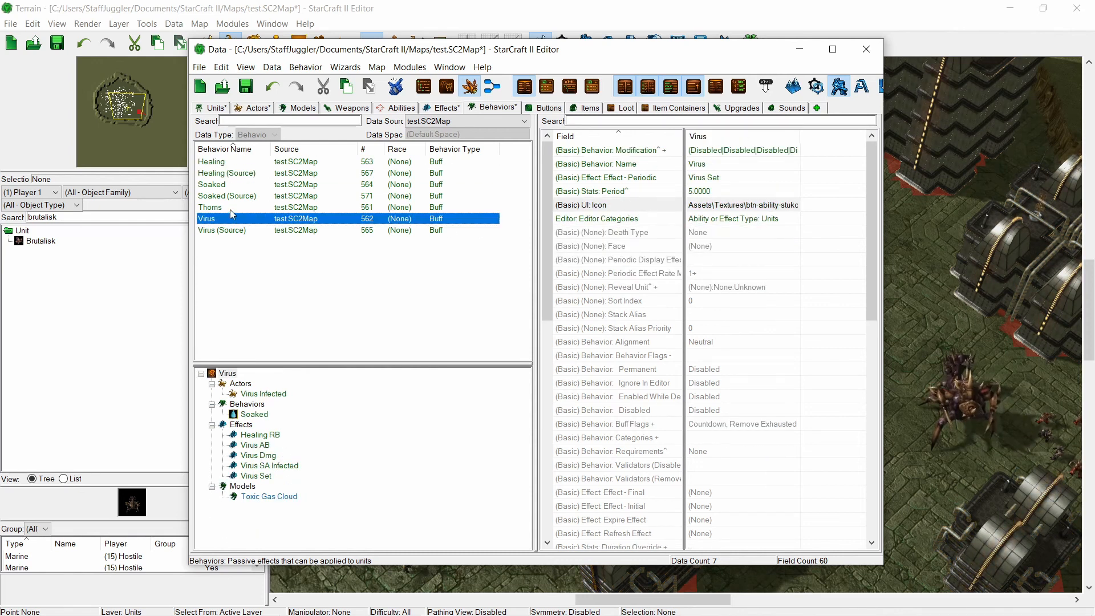
click(232, 229)
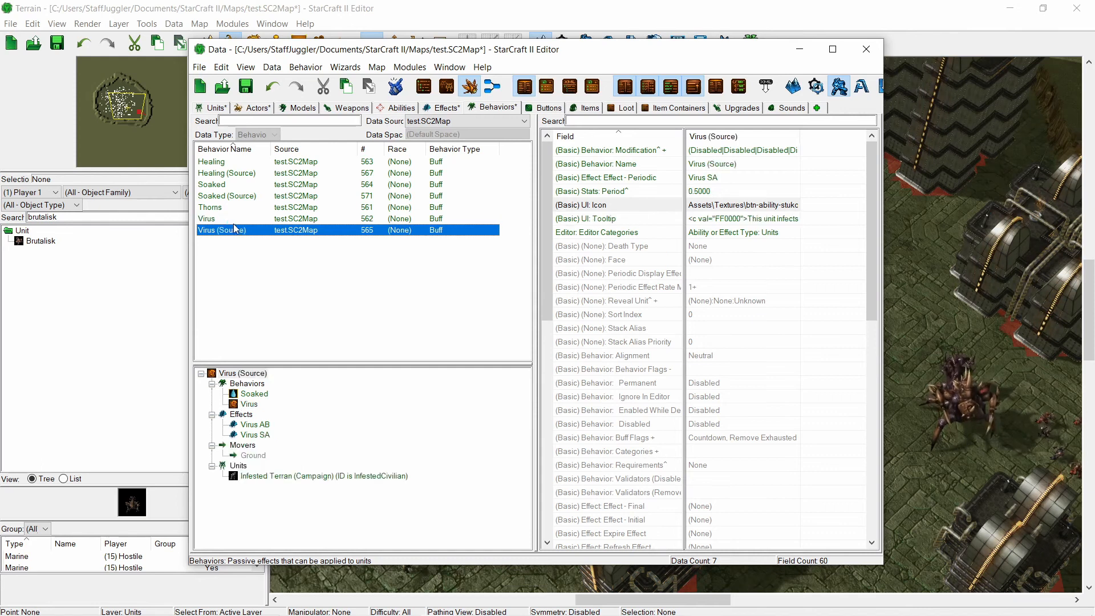
click(237, 163)
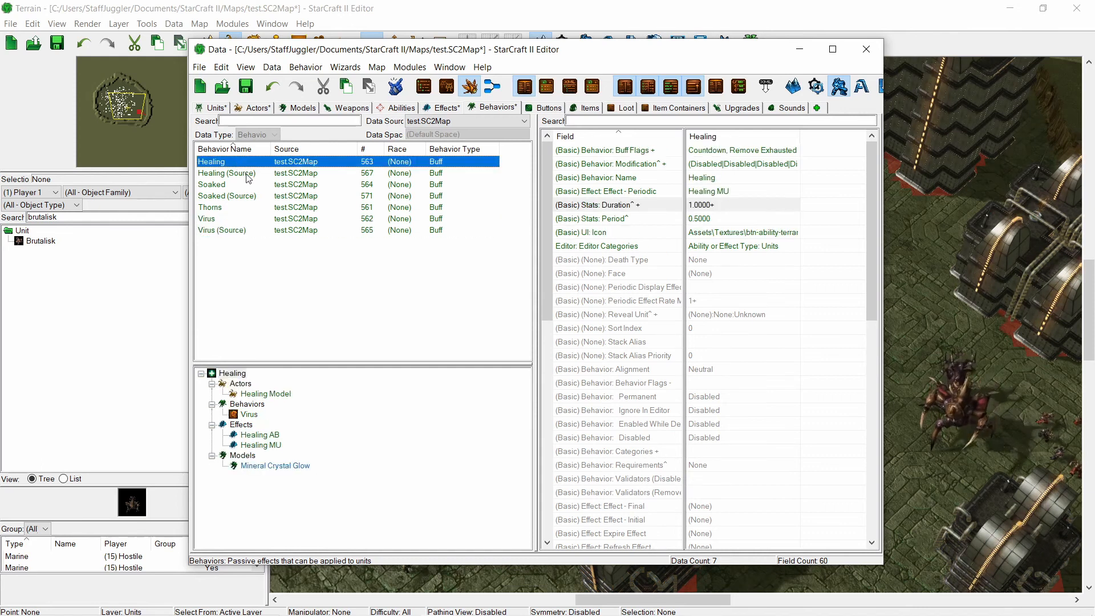
click(245, 174)
click(253, 185)
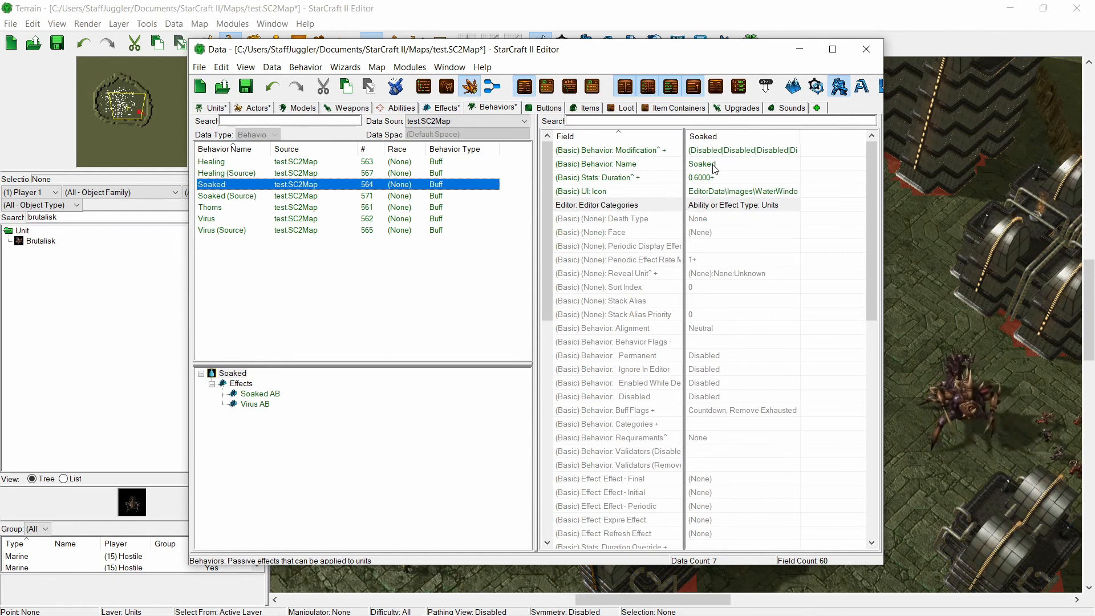
click(282, 196)
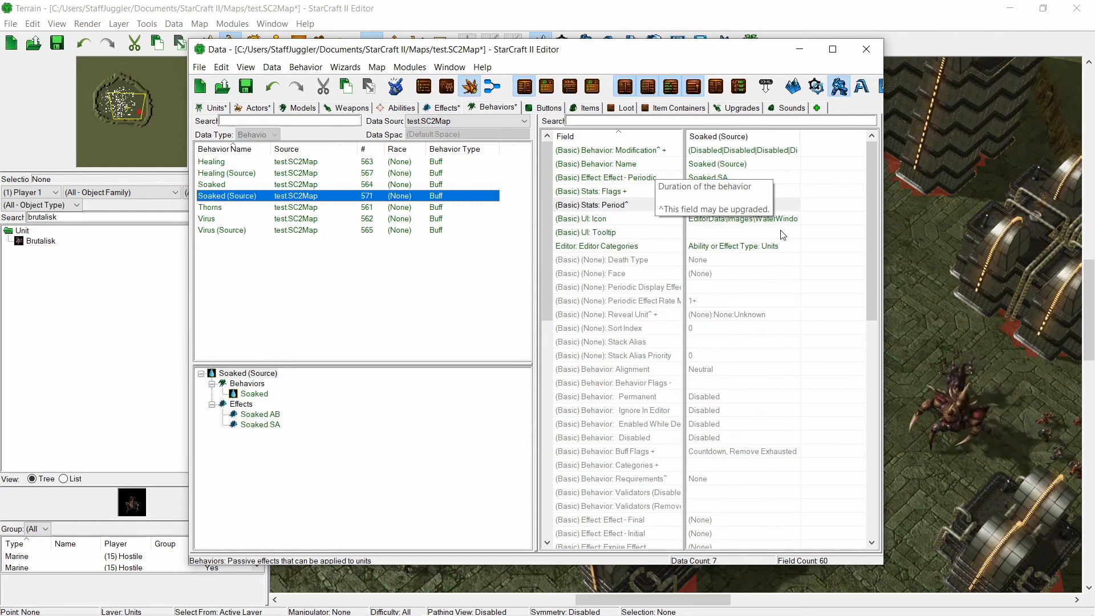
- Reset the Modification field of the Soaked (Source) behavior to its Default Behavior (CBehaviorBuff) parent value
click(749, 151)
right_click(751, 150)
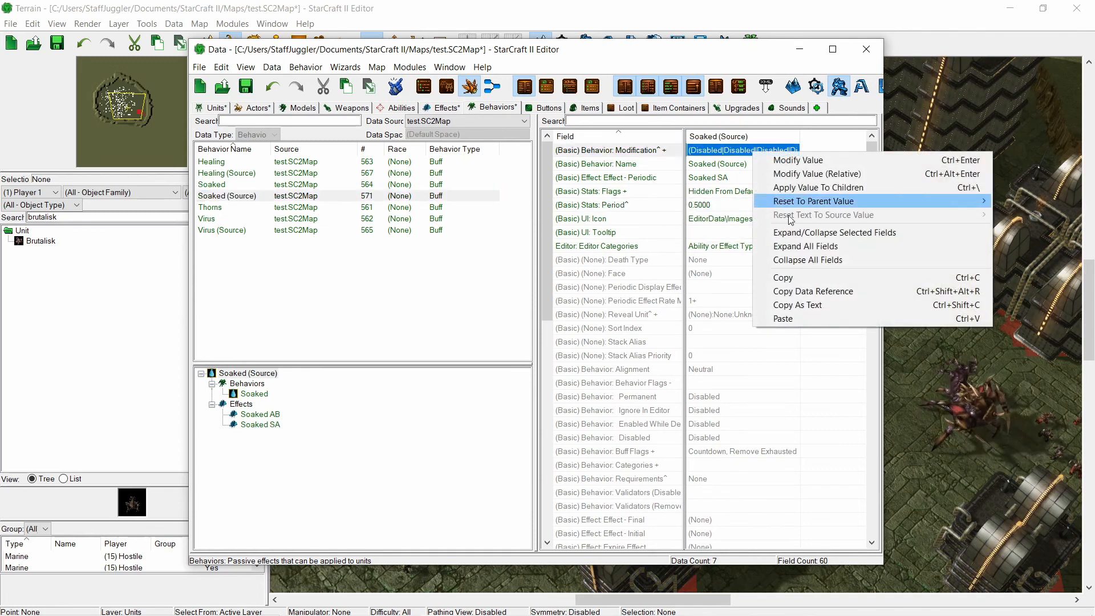
click(321, 189)
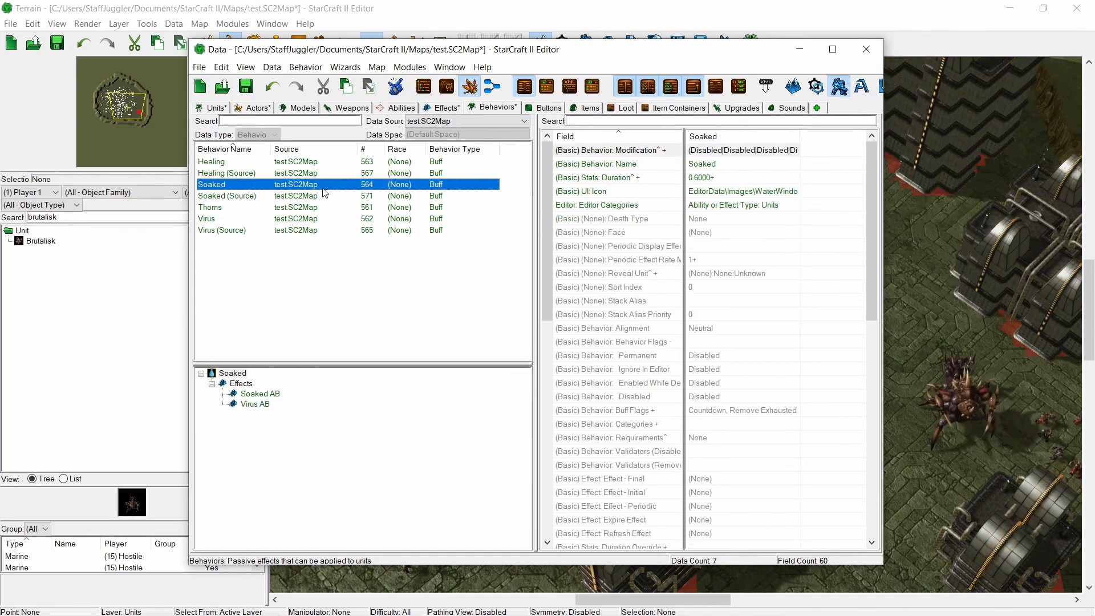
click(328, 195)
click(736, 151)
right_click(736, 151)
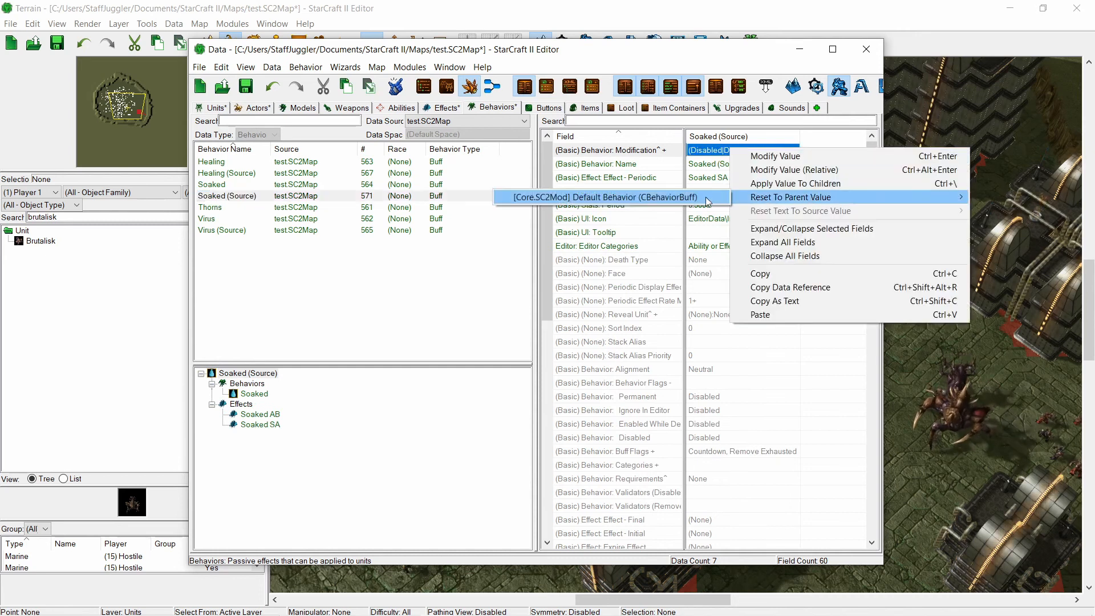
click(793, 197)
click(286, 195)
- Check the movement settings in the Soaked behavior's Modification field
click(297, 184)
click(724, 151)
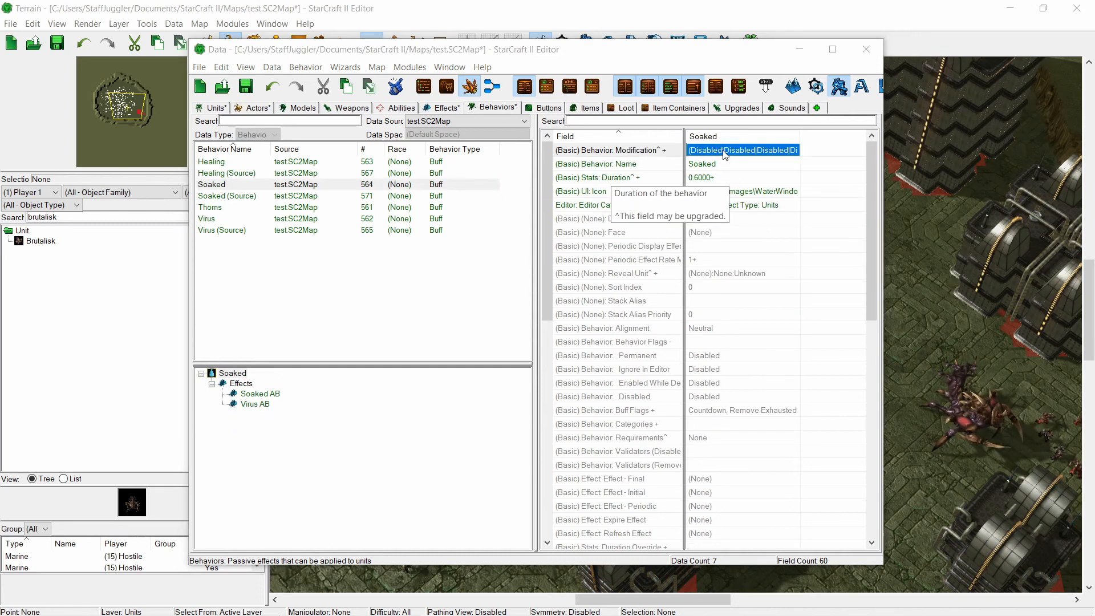
key(Return)
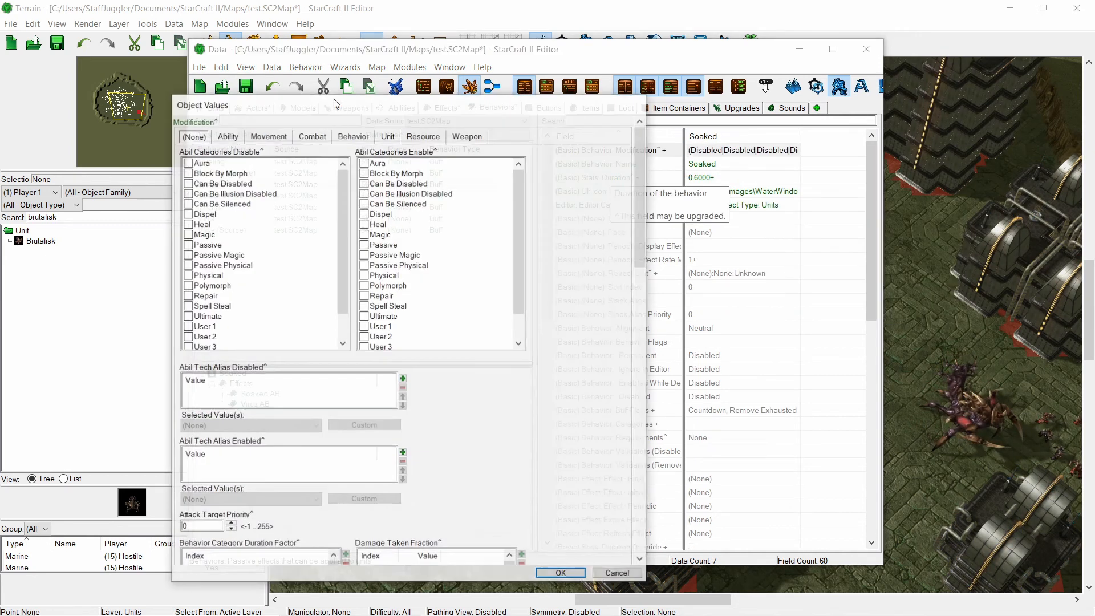
click(268, 136)
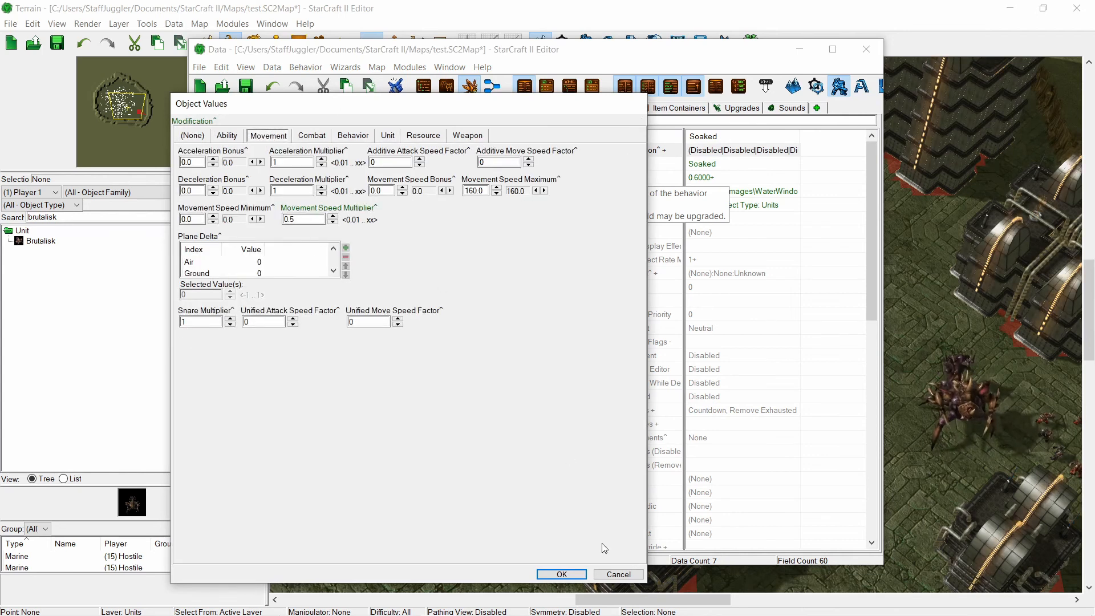
click(560, 574)
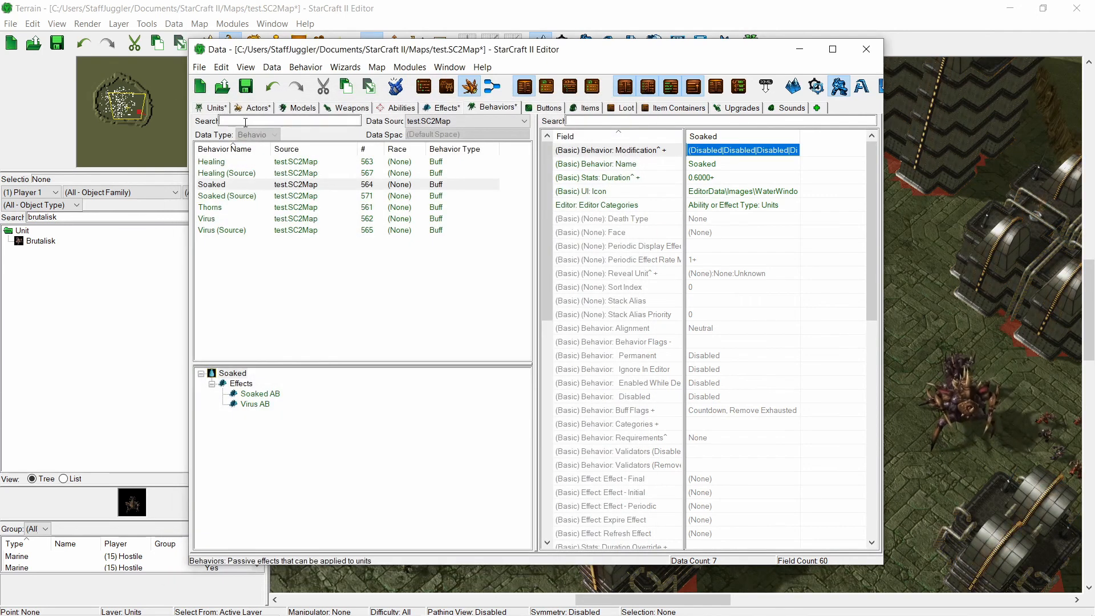
- Find the Liberty.SC2Mod Pylon unit by searching all data for "pylon" and duplicate it together with its Pylon actor
click(219, 109)
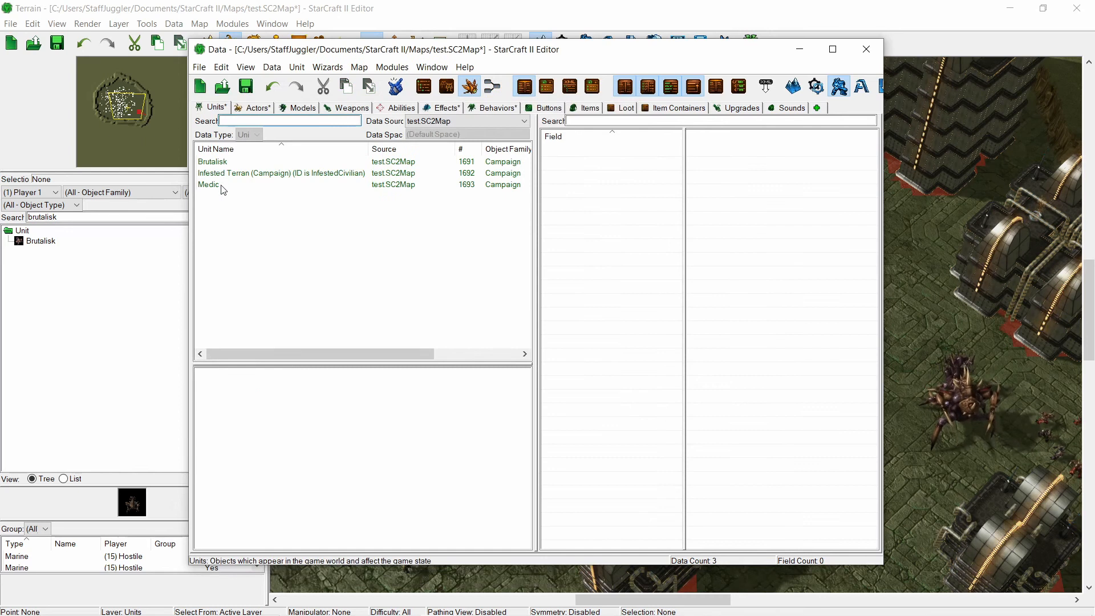
click(242, 188)
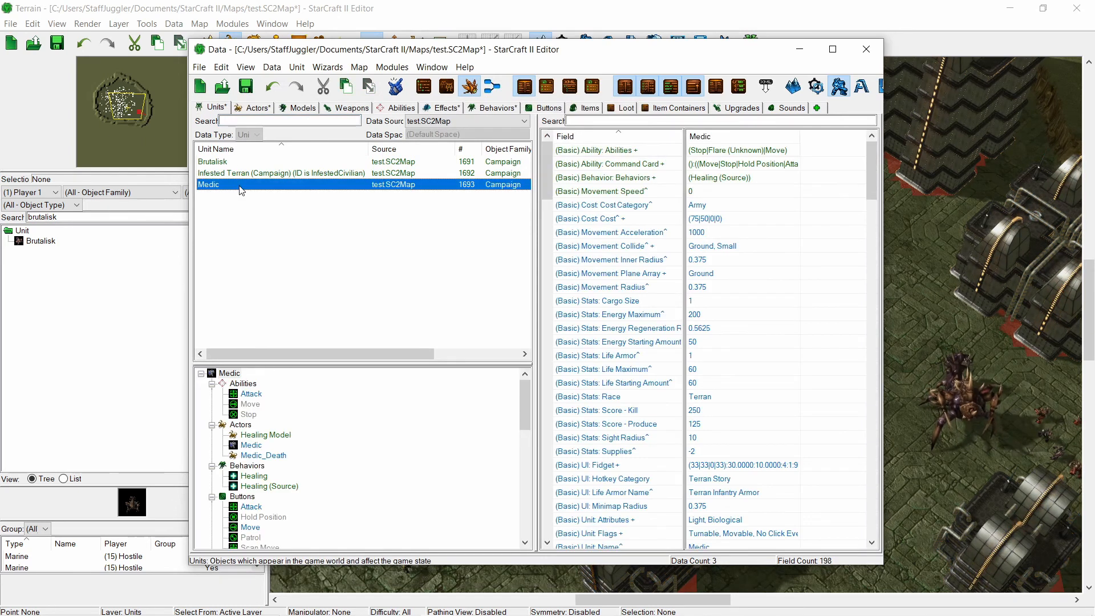
click(239, 121)
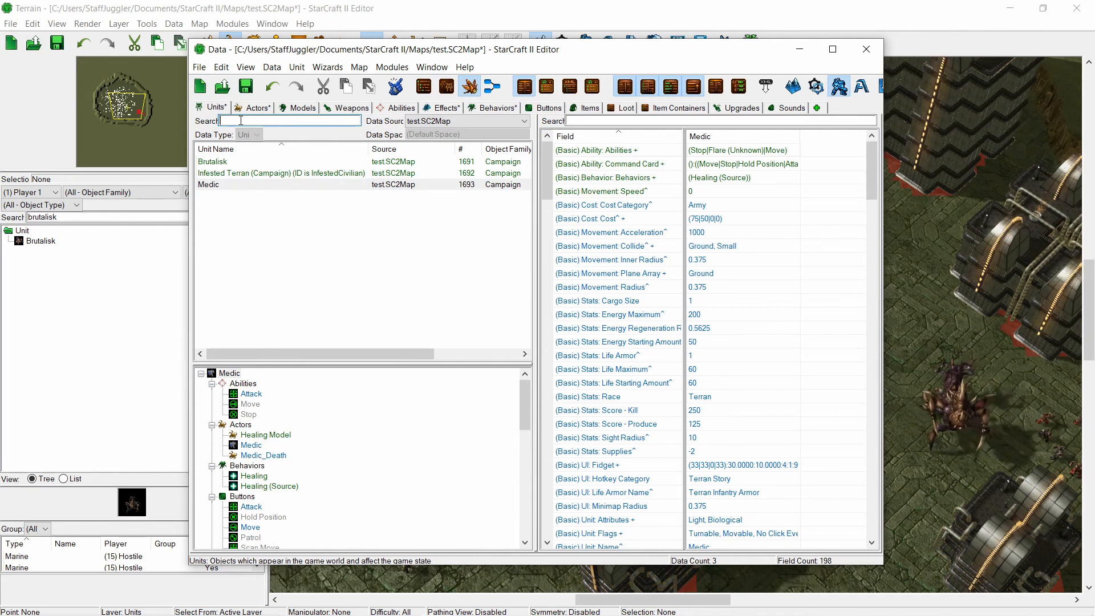
text(pylon)
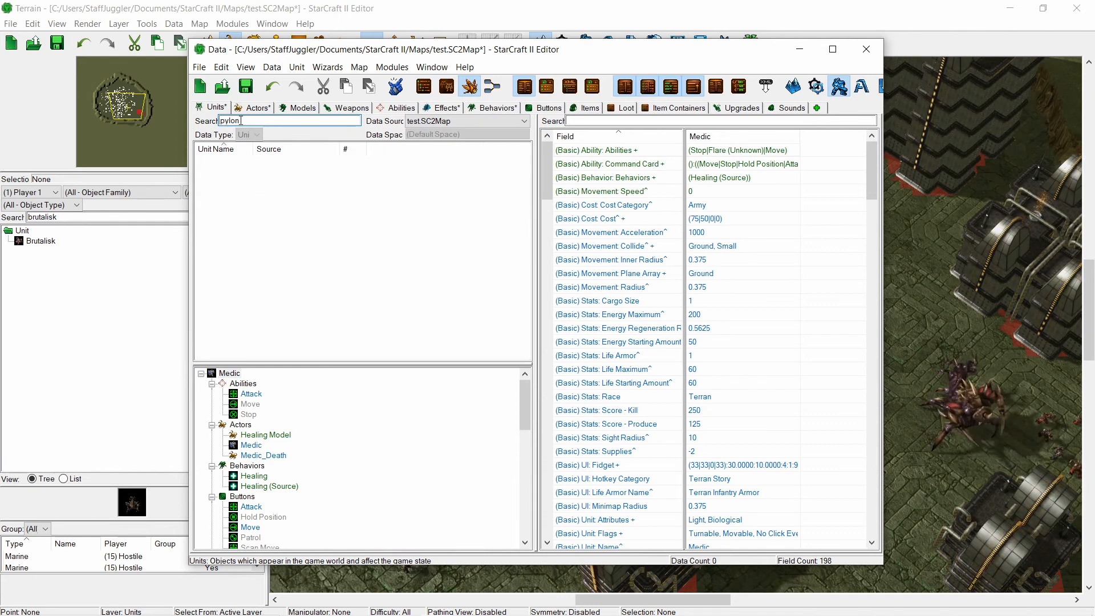
click(409, 122)
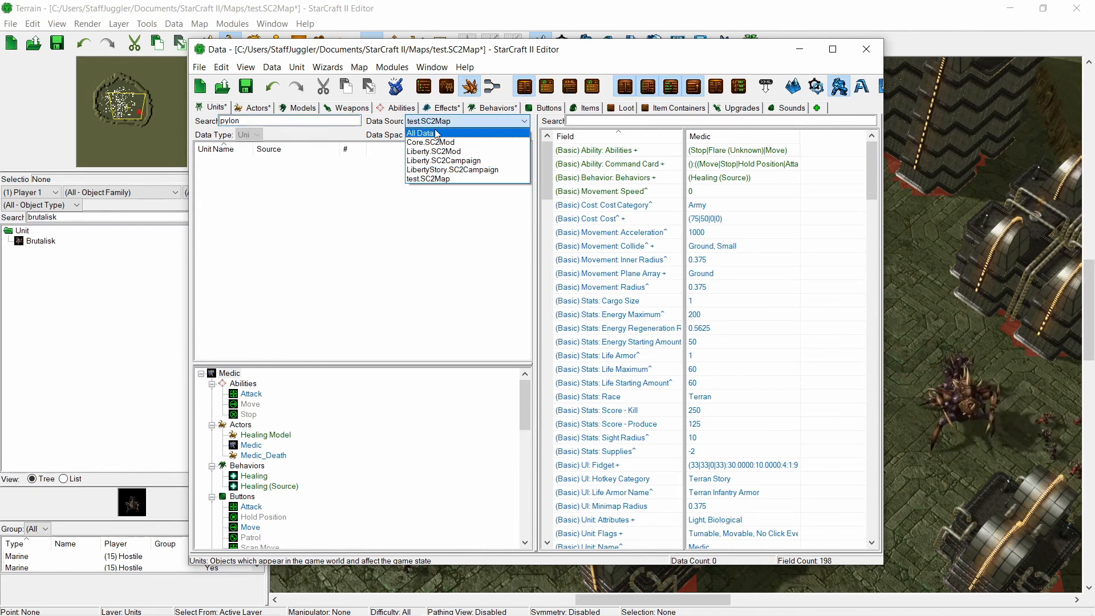
click(422, 133)
click(240, 184)
right_click(240, 184)
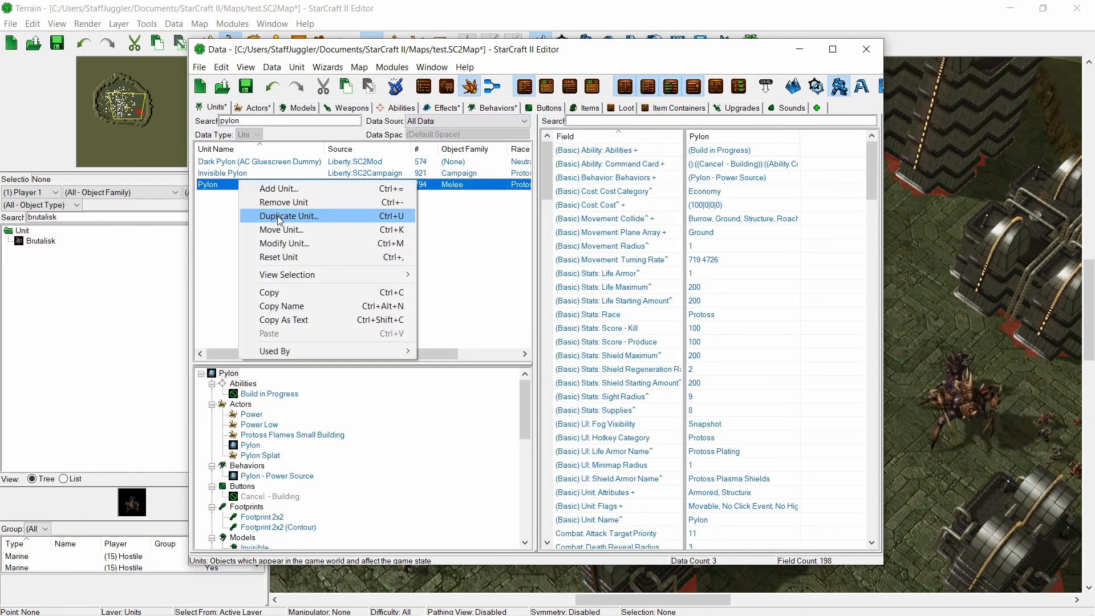
click(303, 218)
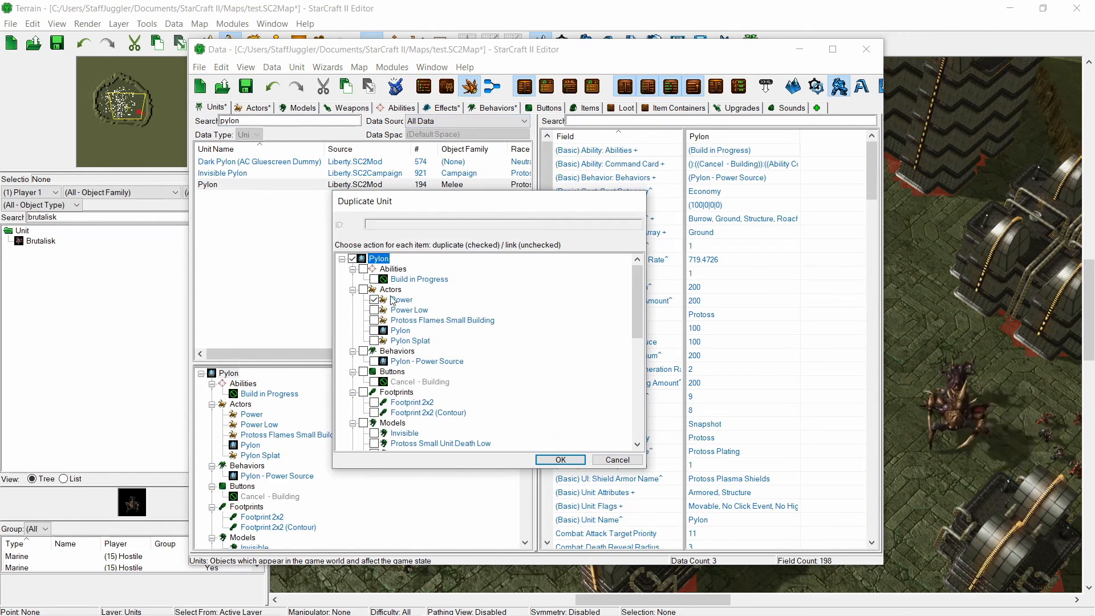
click(374, 330)
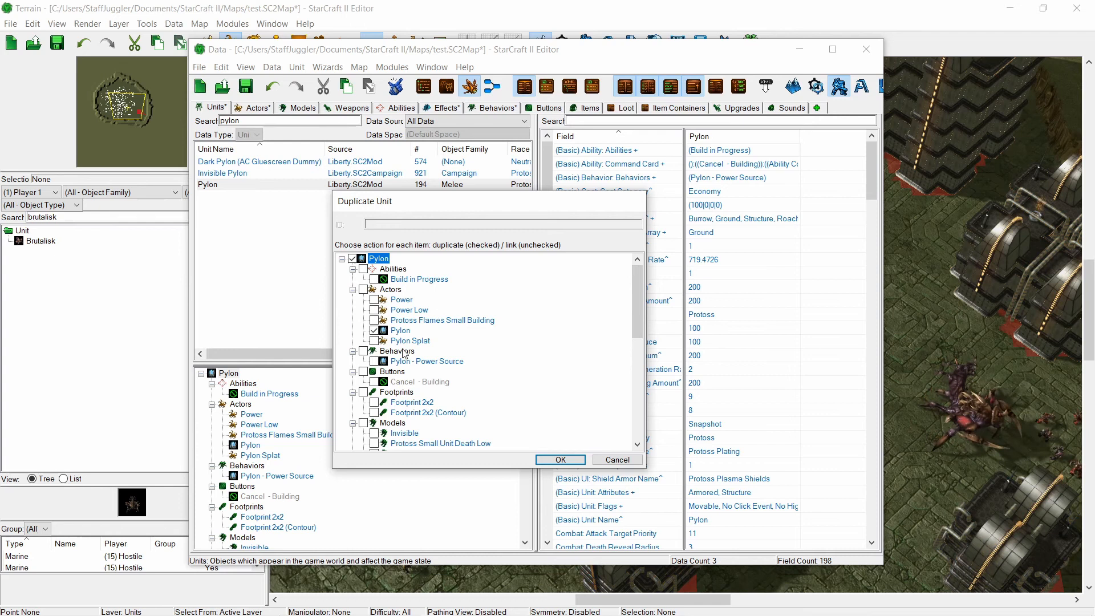
click(550, 459)
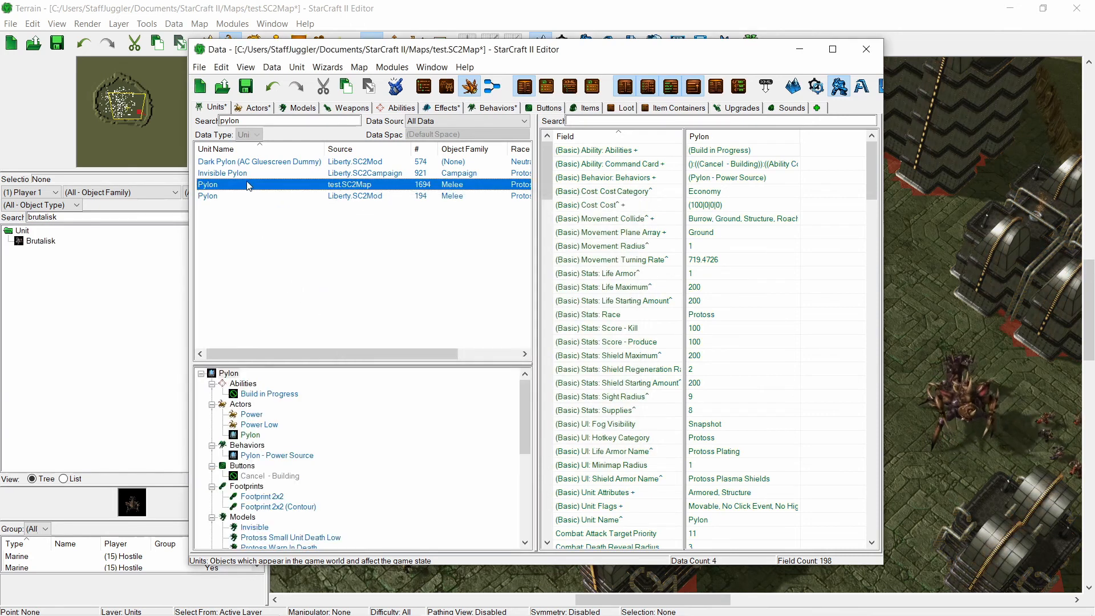
- Rename the duplicated Pylon unit to "Water Soaker" and use the suggested ID WaterSoaker
double_click(247, 184)
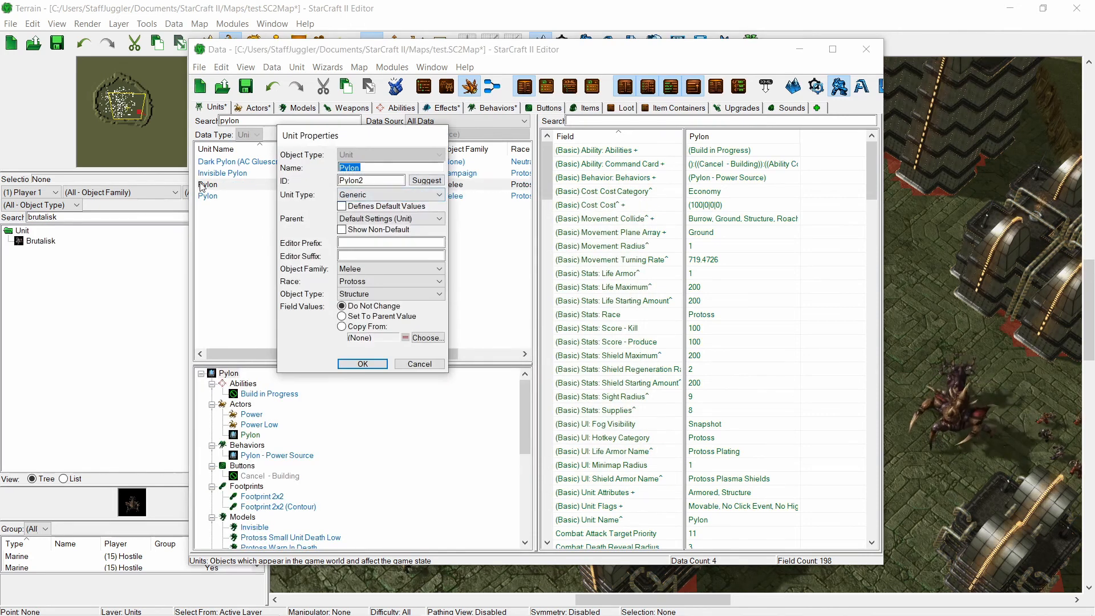
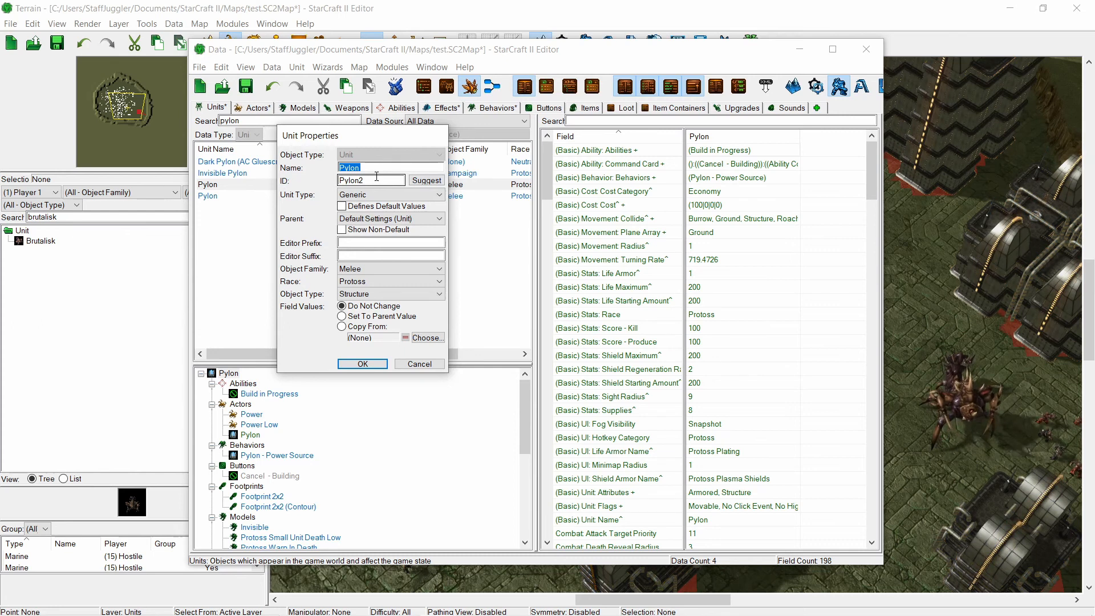
text(Water Soaker)
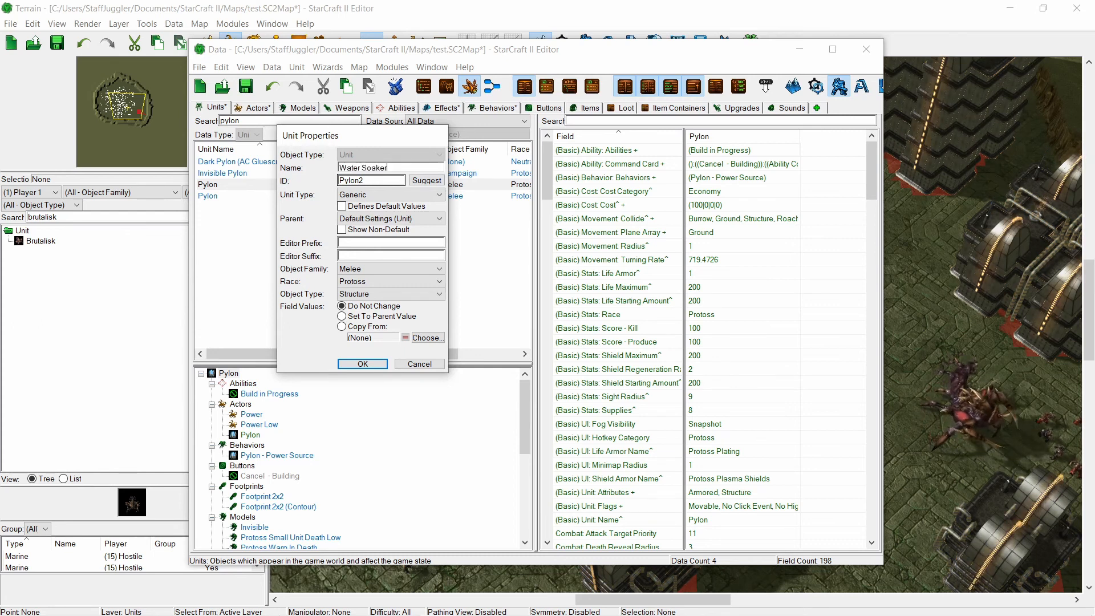
key(Tab)
key(Tab)
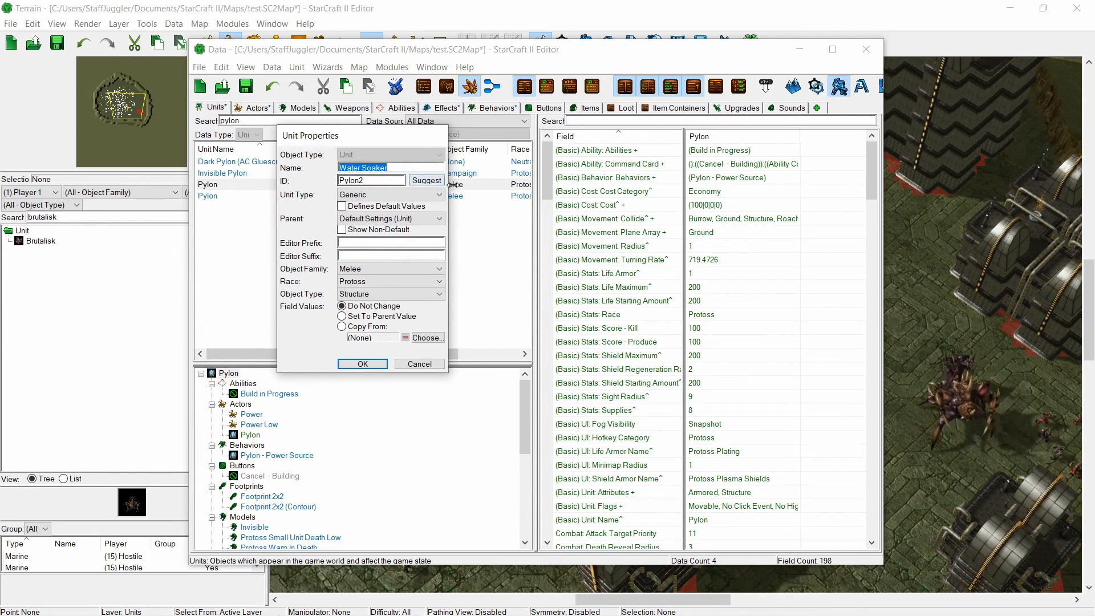
key(space)
click(363, 364)
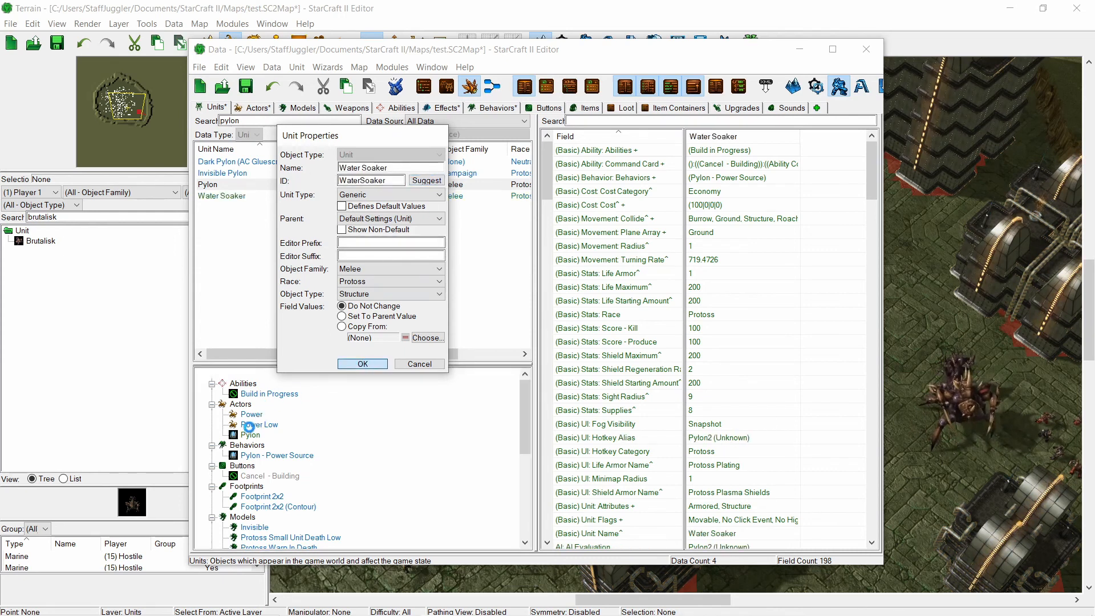
- Rename the unit's duplicated Pylon actor to "Water Soaker" and give it the suggested ID
double_click(250, 434)
text(Water Soaker)
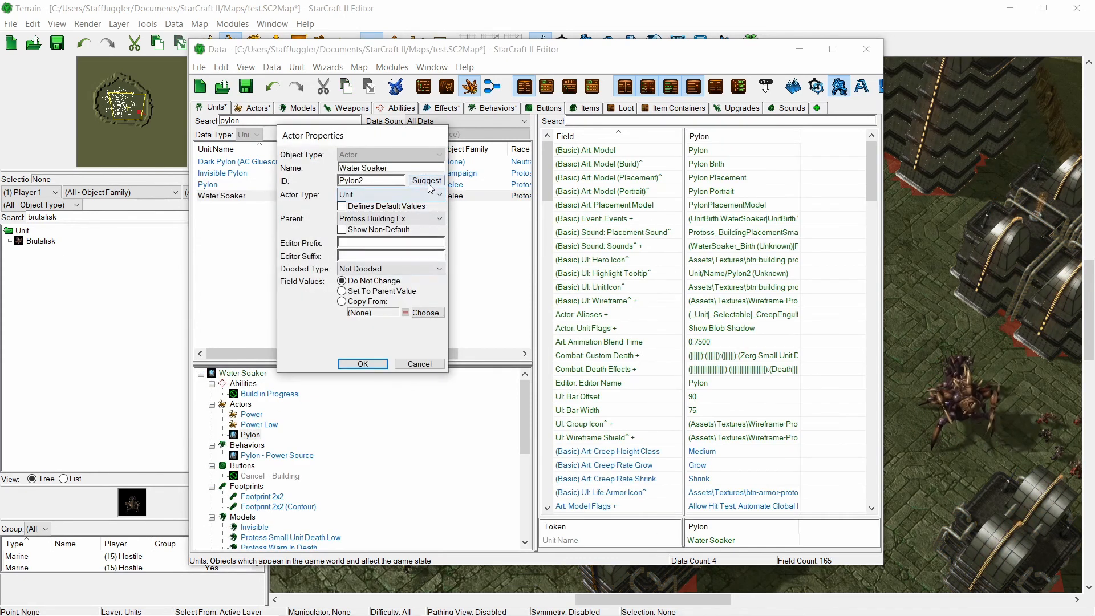
click(429, 183)
click(372, 362)
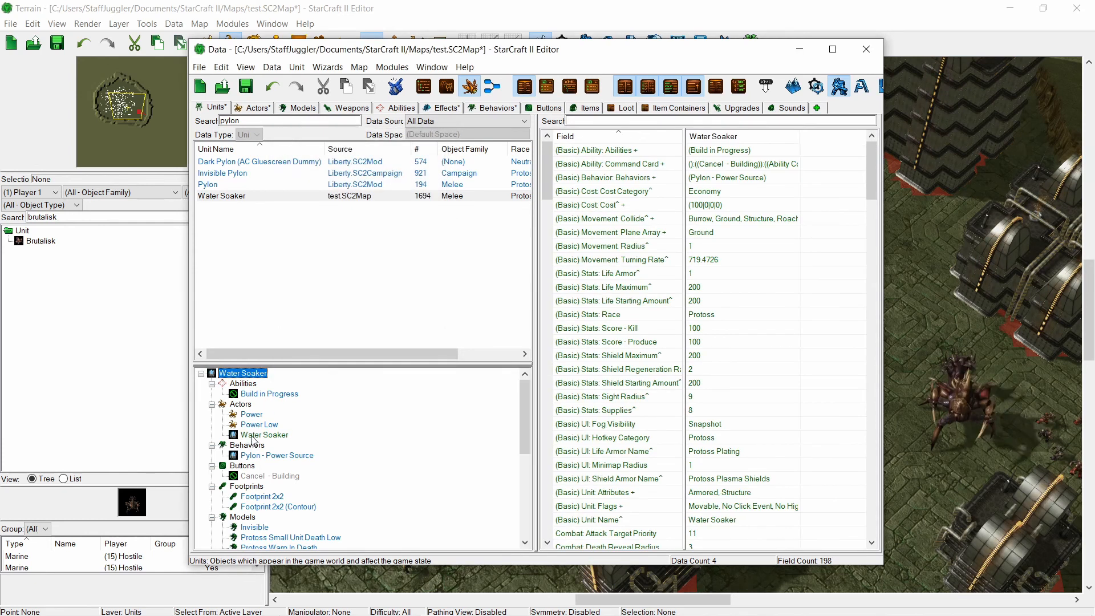
- Set the Water Soaker actor's main Art: Model to Invisible from the CModel group
double_click(741, 150)
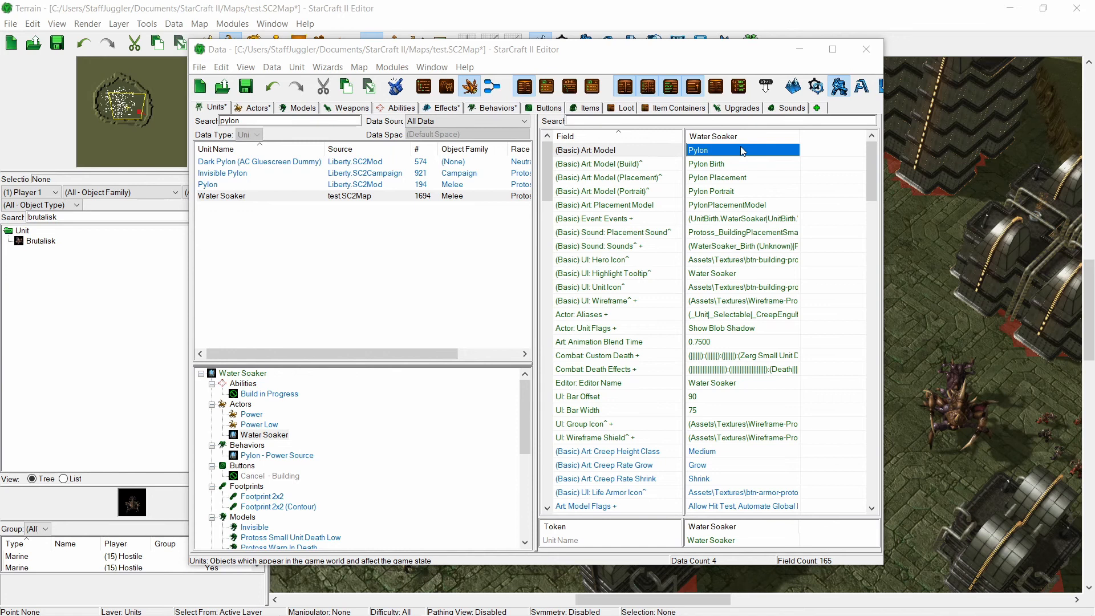
text(invisible)
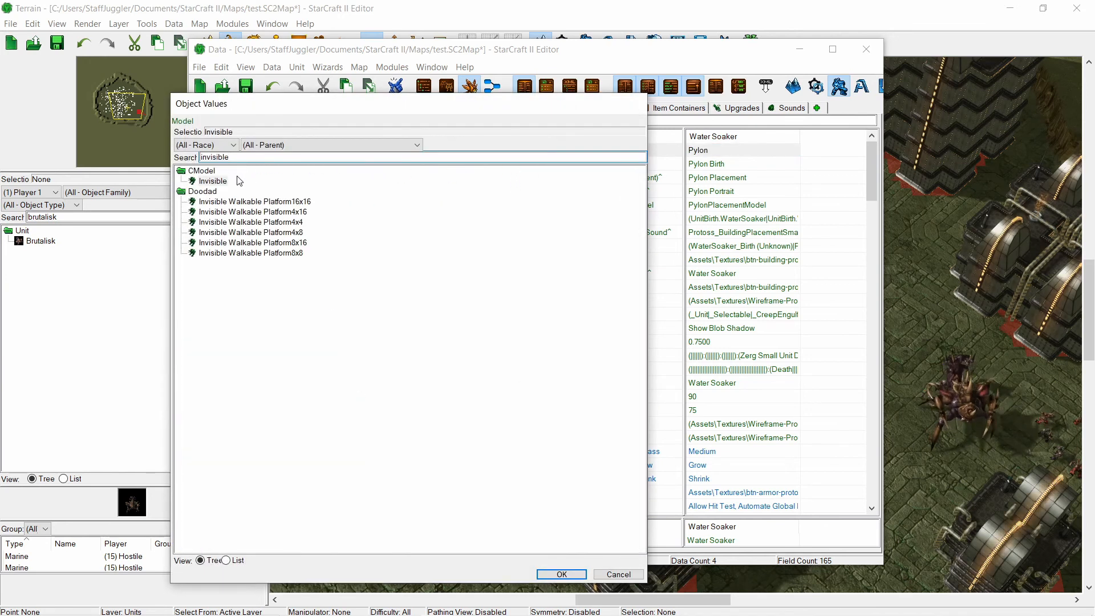
click(220, 181)
click(562, 573)
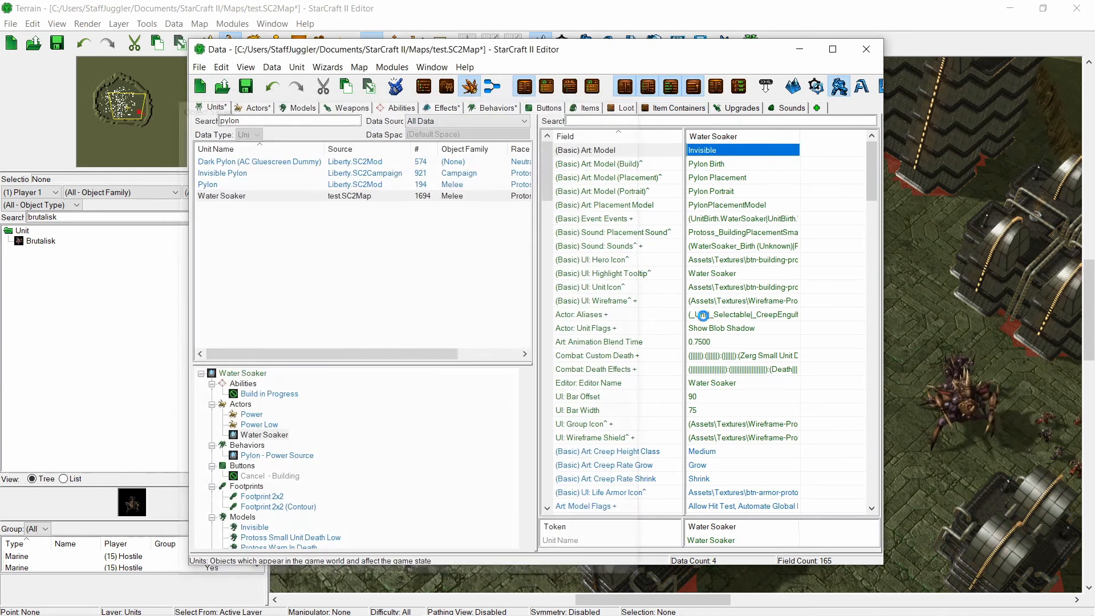
- Copy the Invisible model into the Water Soaker actor's Model (Build) and Model (Placement) fields
shift+click(725, 179)
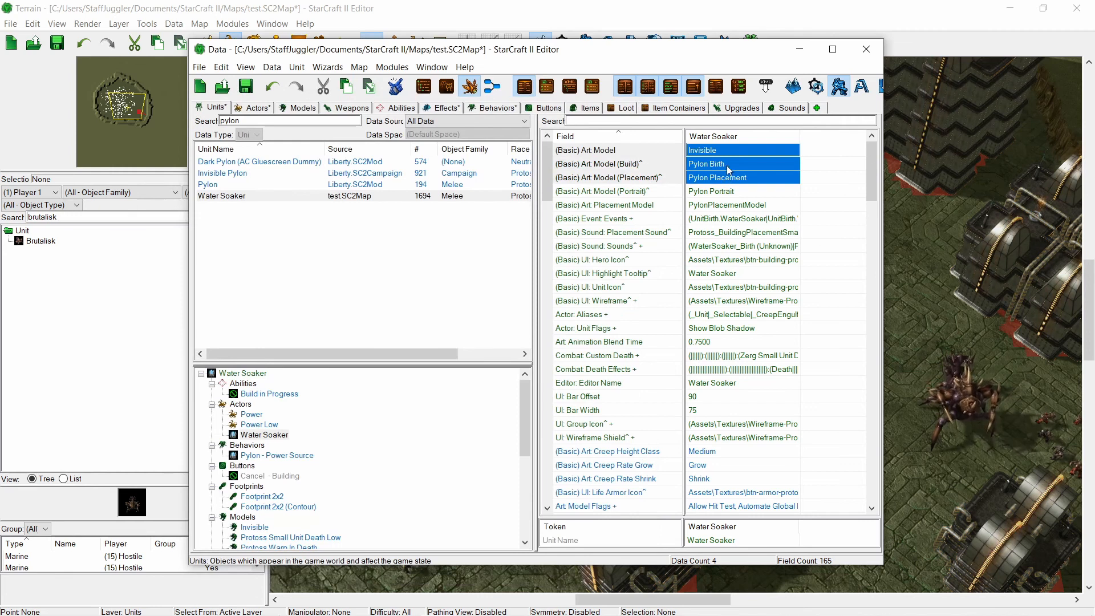
click(728, 169)
click(733, 177)
click(727, 152)
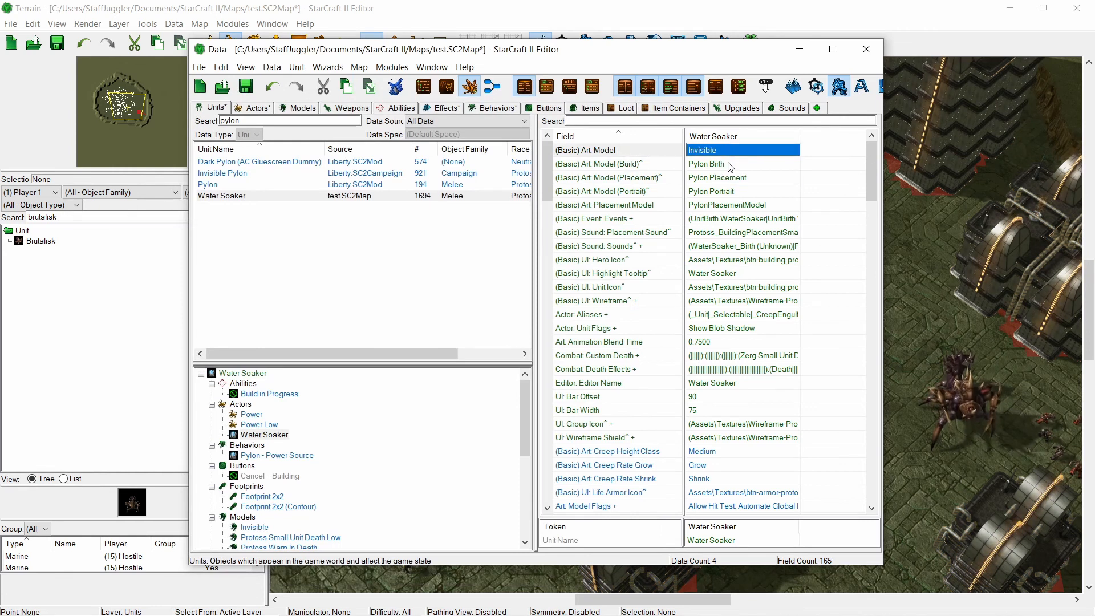
click(728, 166)
shift+click(733, 175)
text(Invisible Invisible)
click(727, 153)
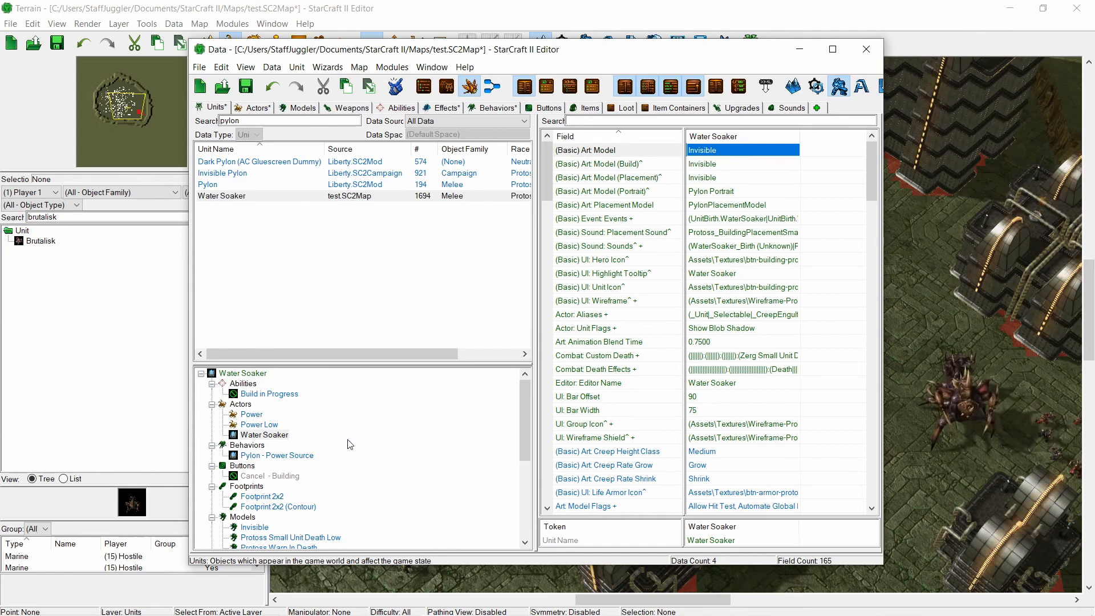
key(Down)
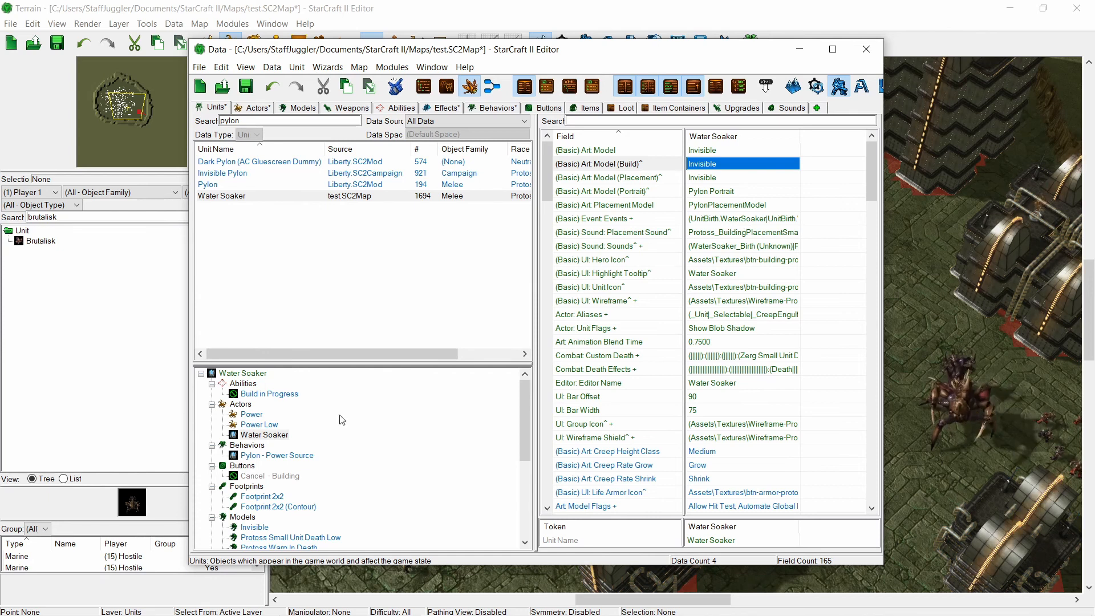
- Reset the Water Soaker unit's Pathing Footprint and placement footprint fields to (None)
click(242, 373)
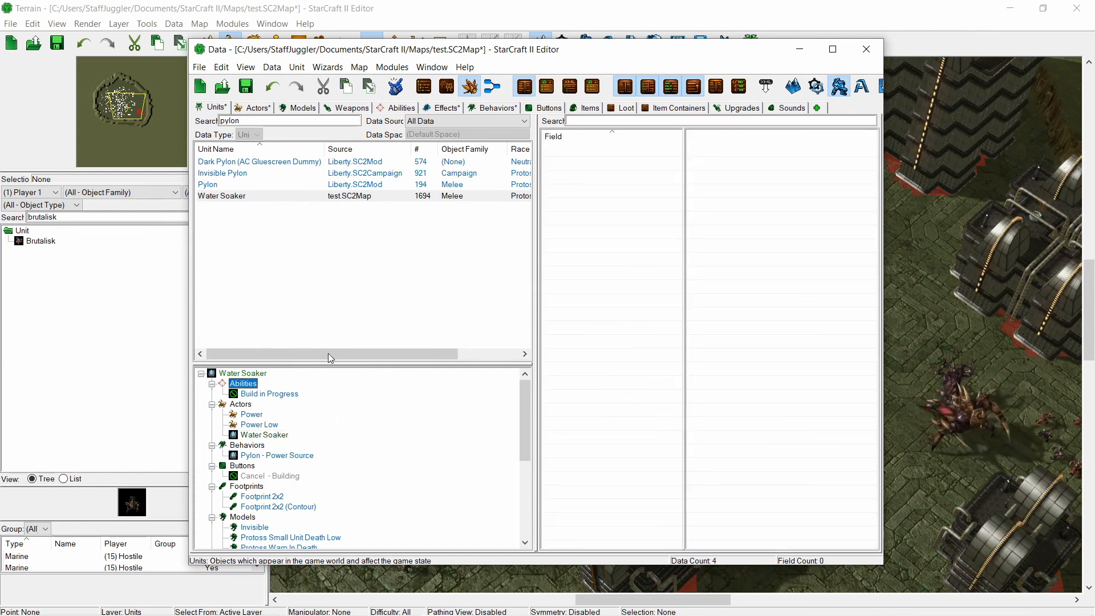
click(691, 120)
text(foot)
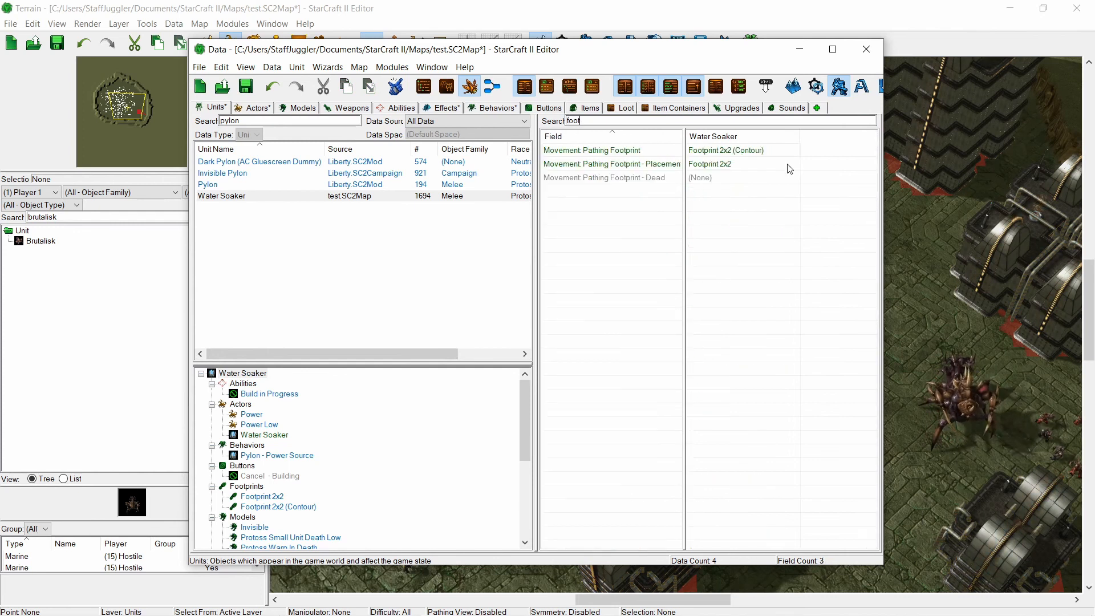
click(747, 151)
shift+click(743, 164)
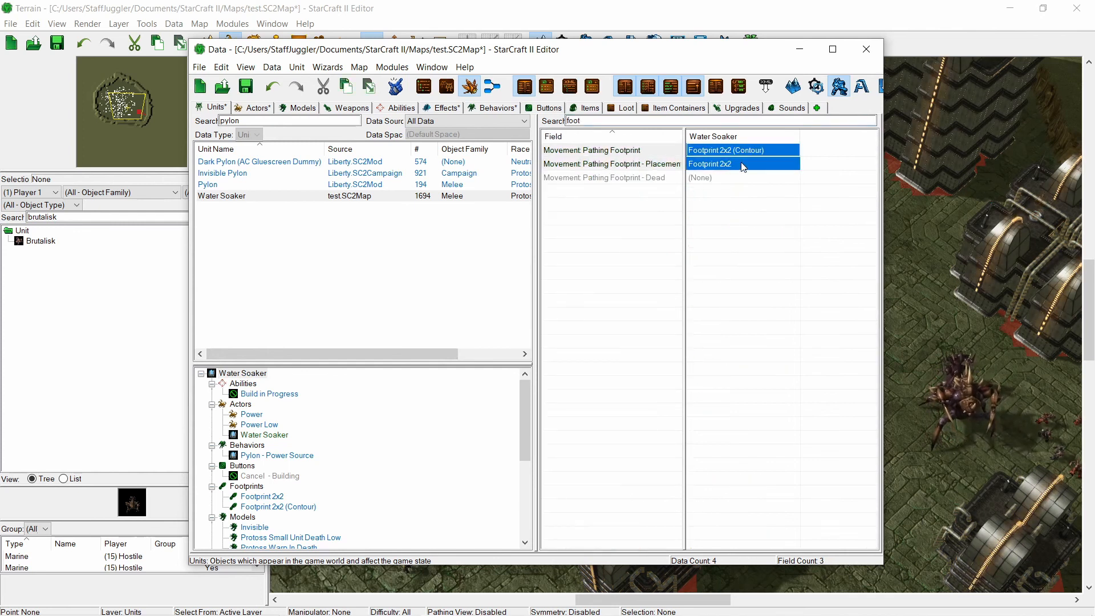
right_click(741, 163)
click(722, 212)
- Filter the Water Soaker unit's fields by "adius" and set its Movement Radius and Separation Radius to 0
double_click(571, 122)
key(BackSpace)
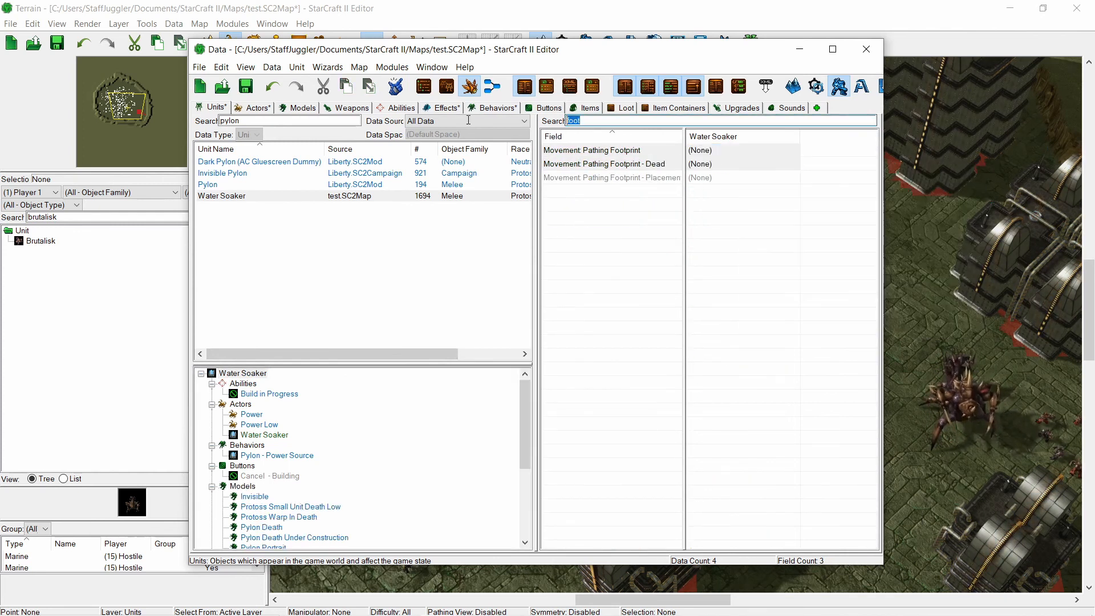
text(ad)
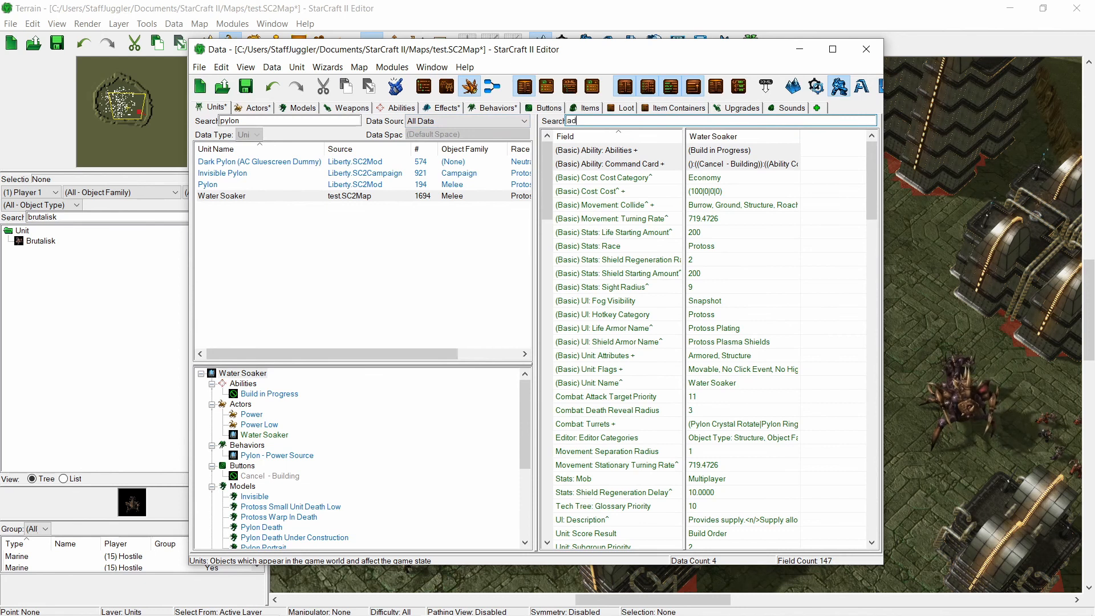
text(ius)
double_click(710, 151)
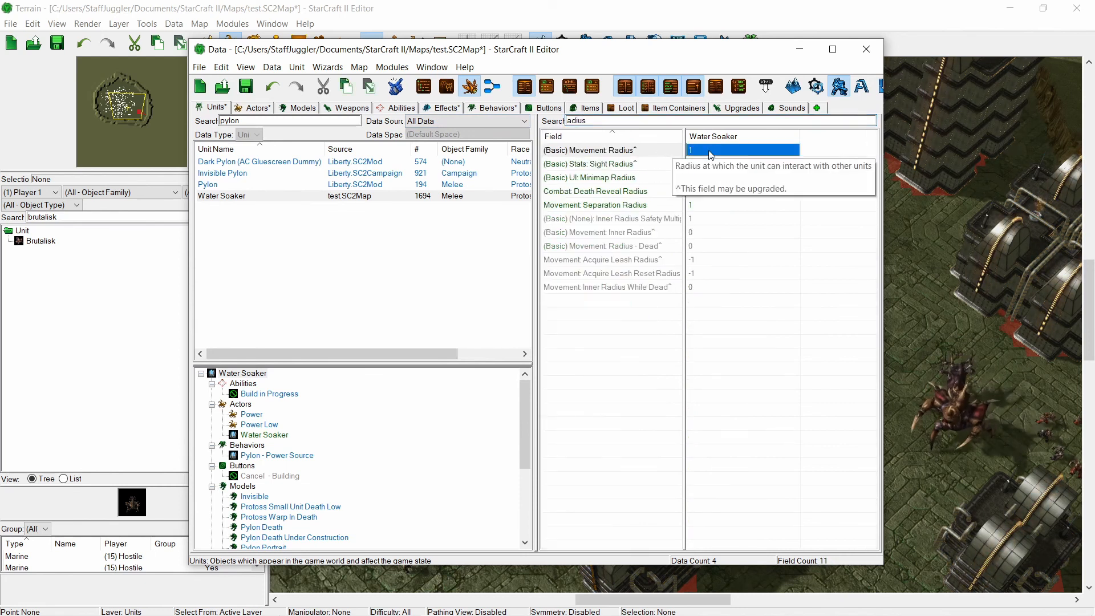
text(0)
key(Return)
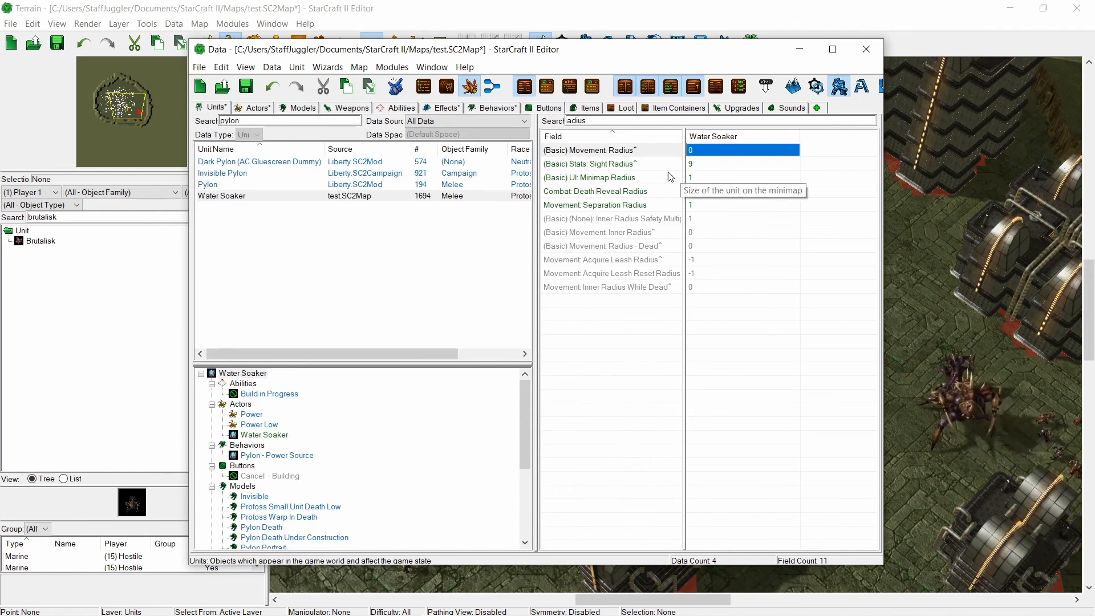
double_click(709, 200)
text(0)
key(Return)
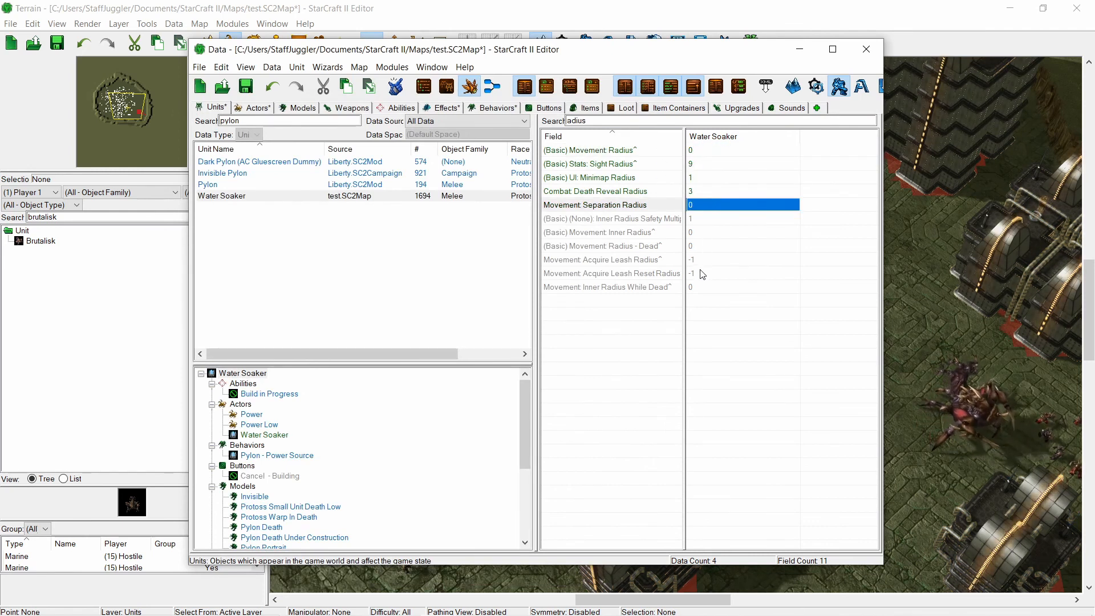
- Set the Water Soaker unit's Minimap Radius and Sight Radius to 0
double_click(701, 178)
text(0)
key(Return)
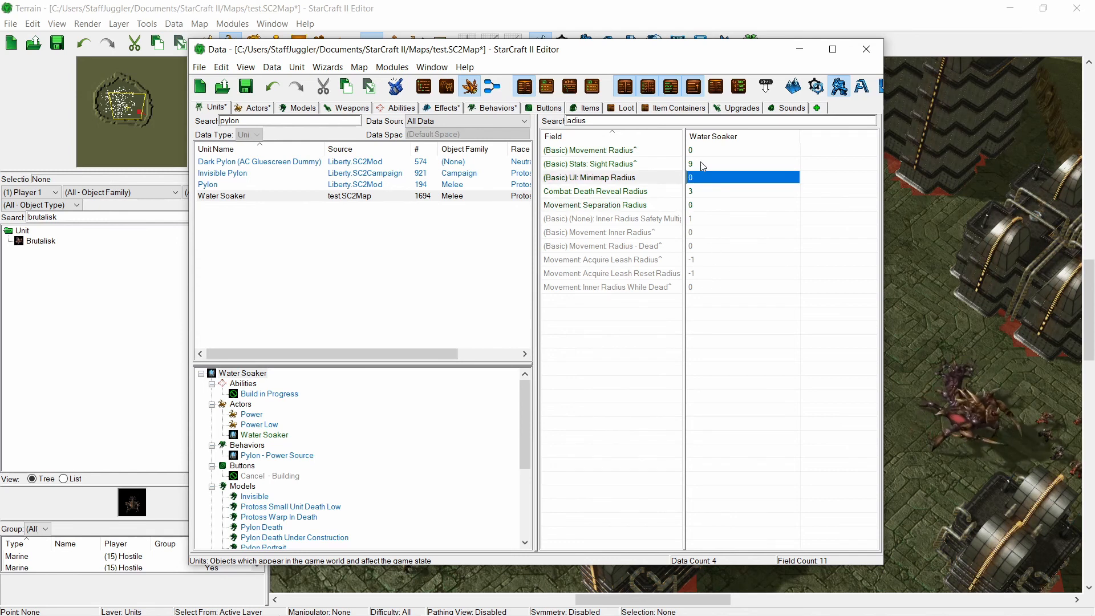
click(703, 165)
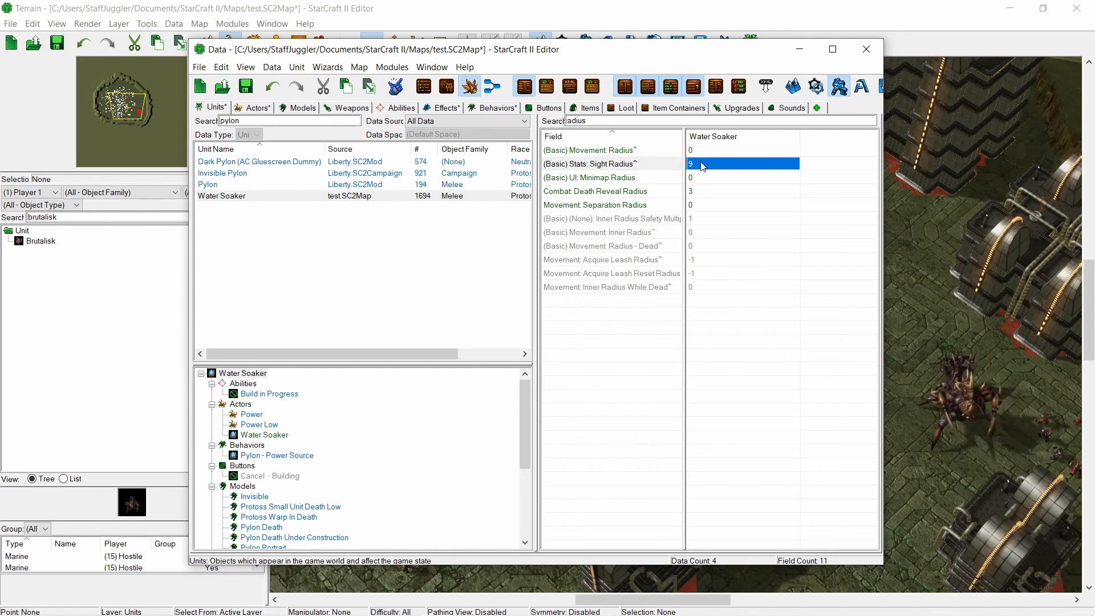
text(0)
key(Return)
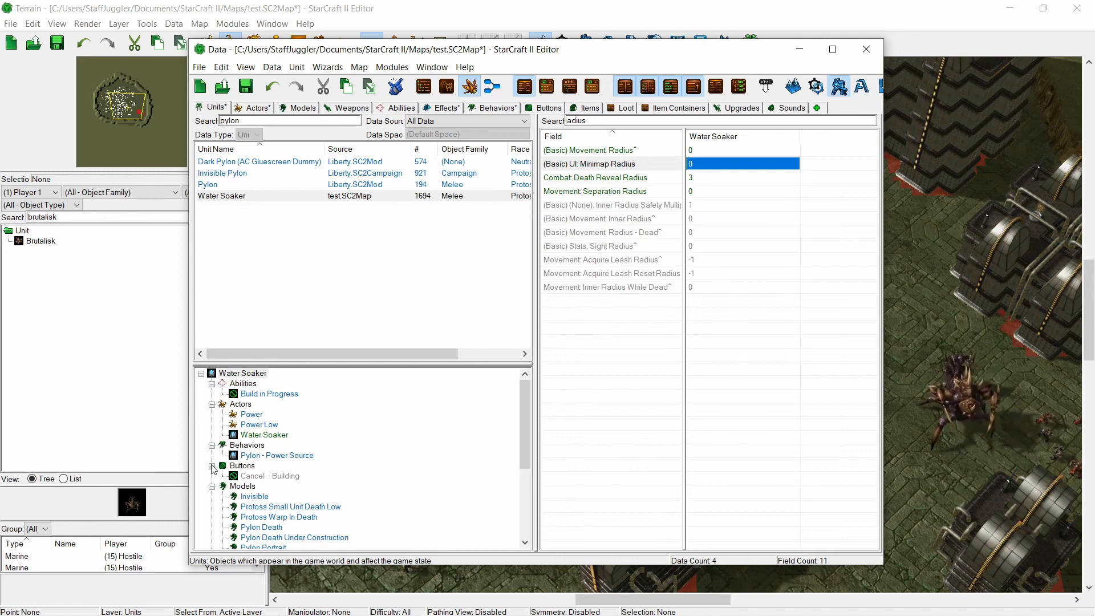
- Show all Water Soaker unit fields again and reset its Abilities and Command Card fields to their parent values
click(243, 373)
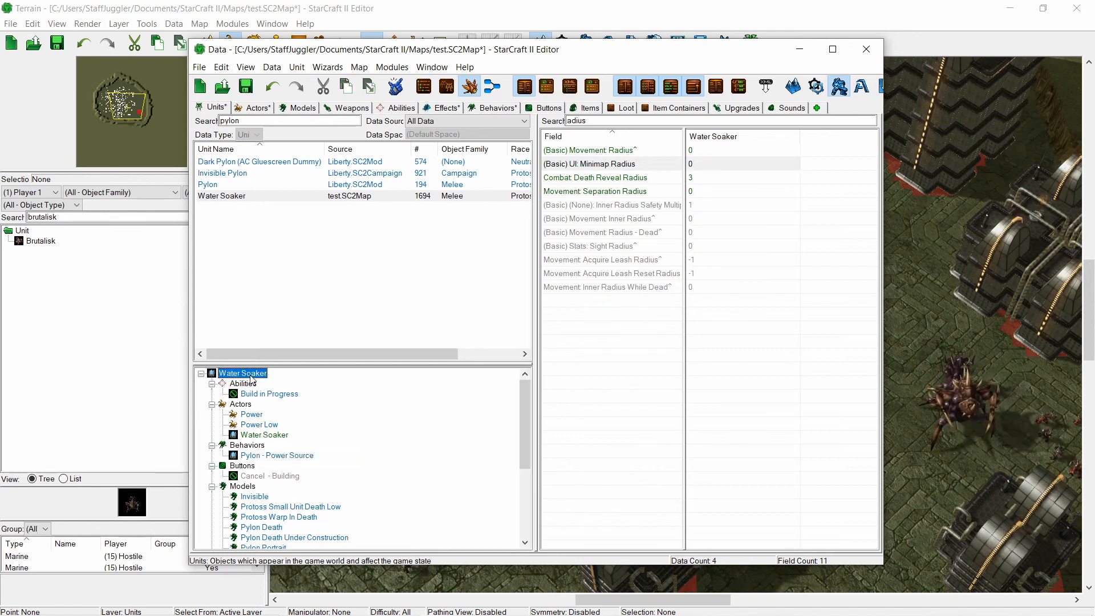
double_click(588, 120)
key(BackSpace)
click(743, 166)
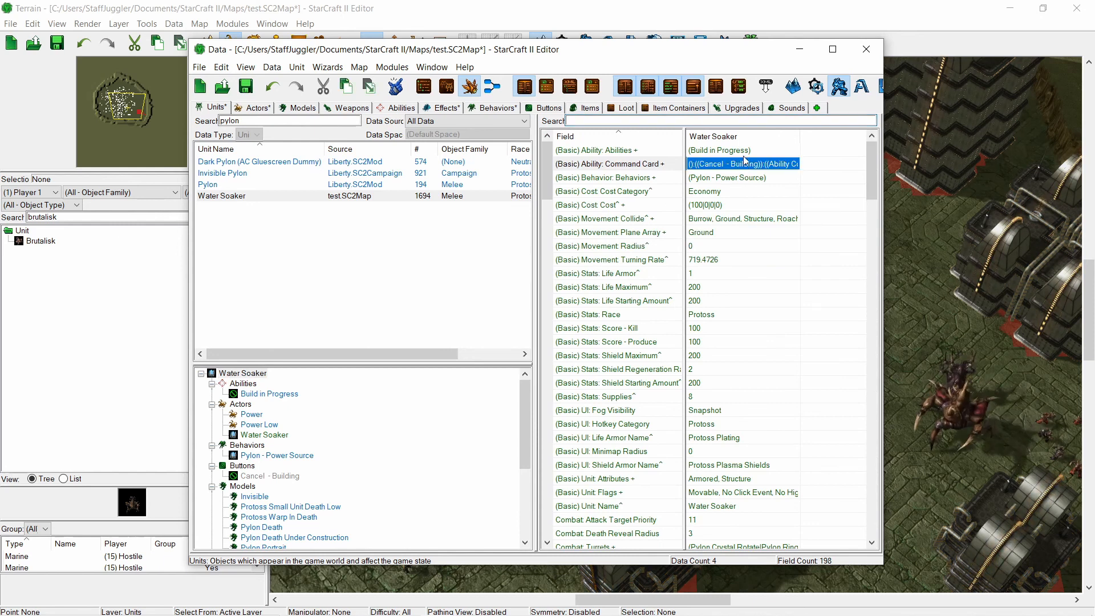
shift+click(744, 151)
right_click(746, 152)
mouse_move(768, 204)
click(684, 202)
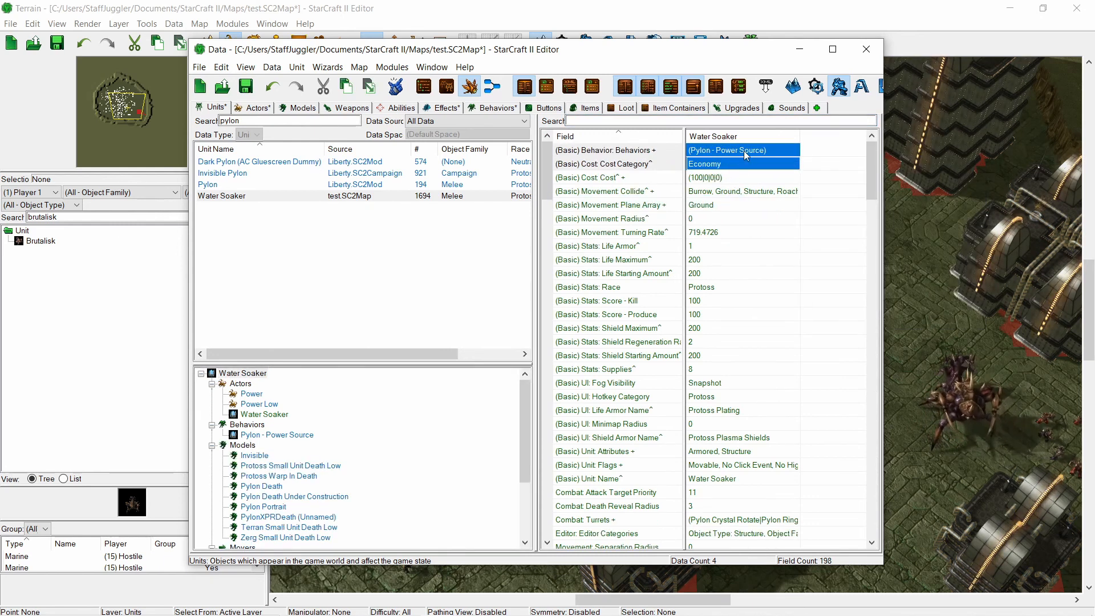
- Replace the Pylon - Power Source behavior on the Water Soaker unit with Soaked (Source)
double_click(743, 150)
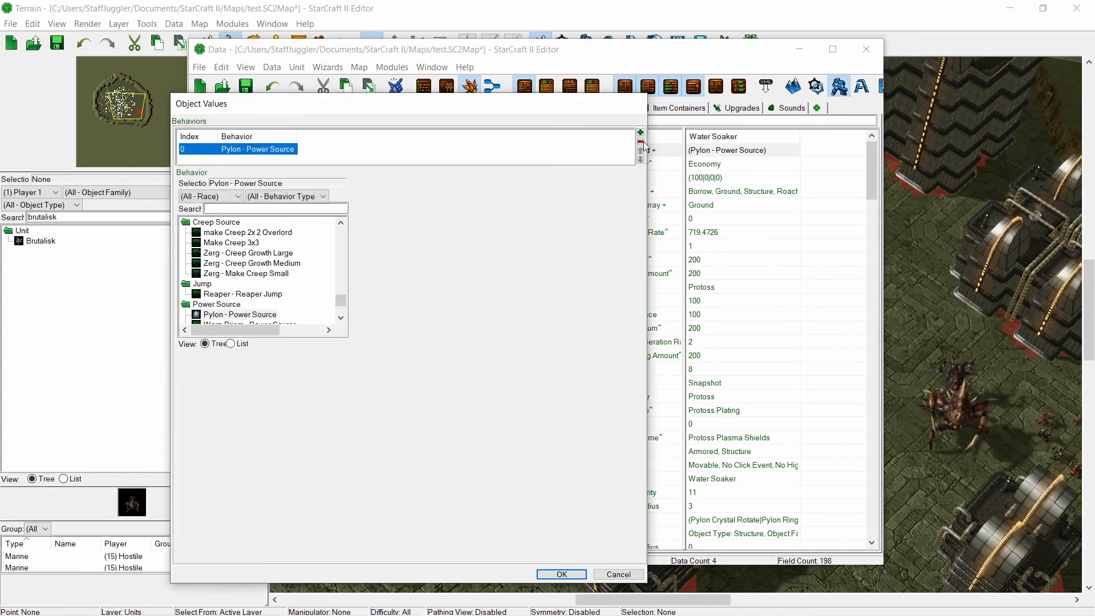
key(Delete)
click(640, 132)
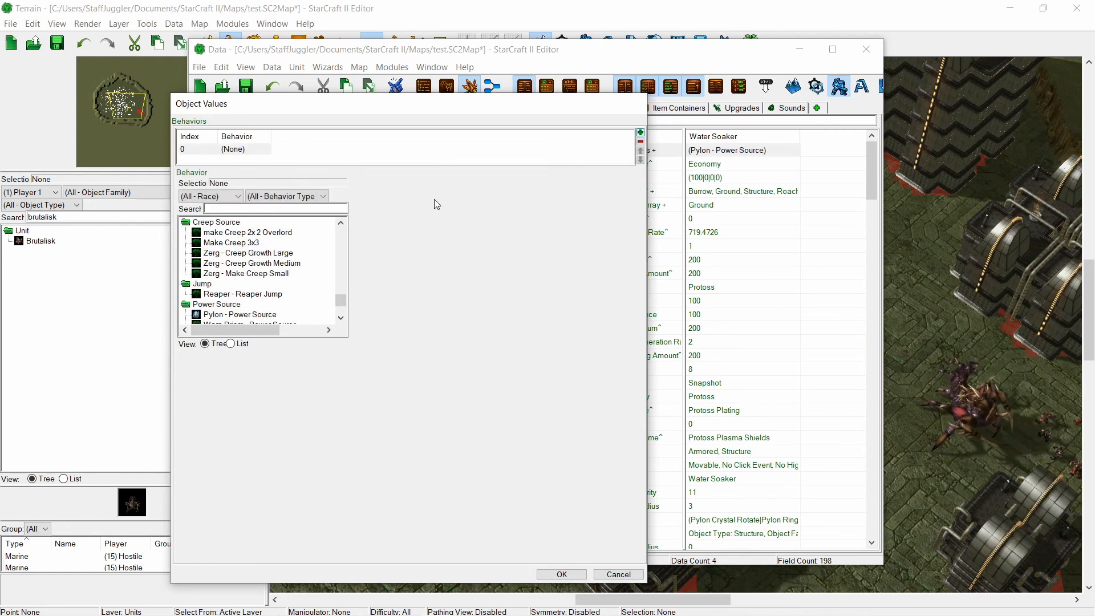
click(337, 209)
text(w)
key(BackSpace)
text(saok)
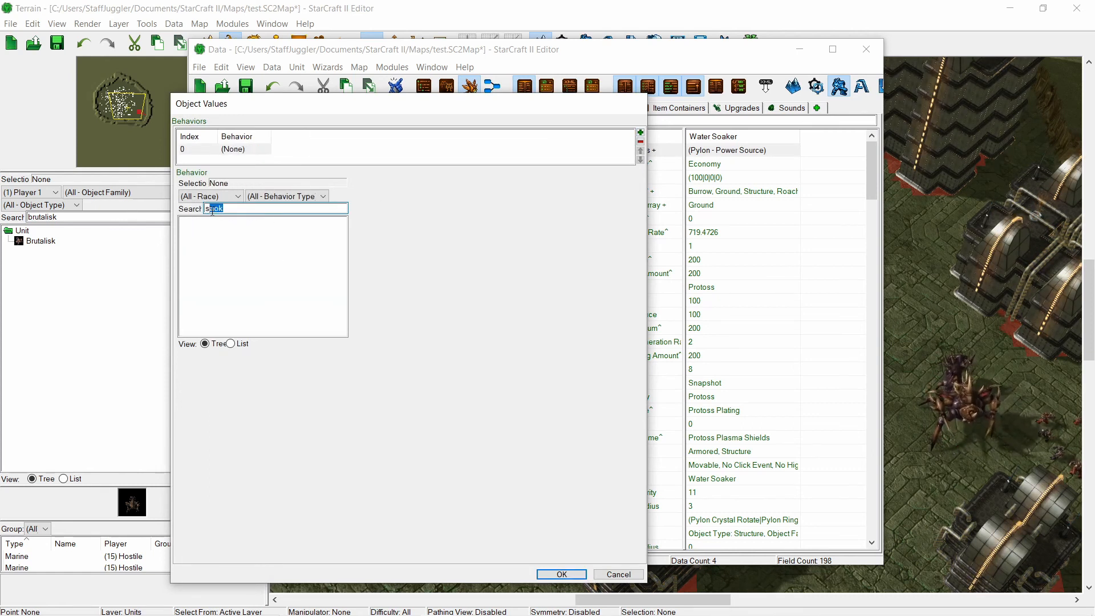
text(soaked)
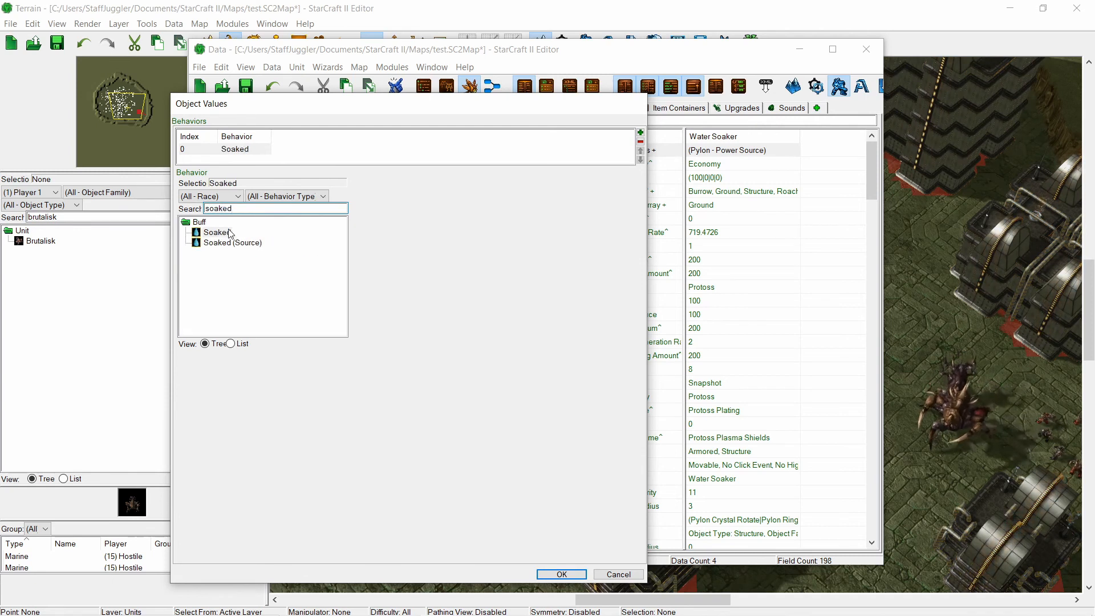
click(239, 243)
click(577, 574)
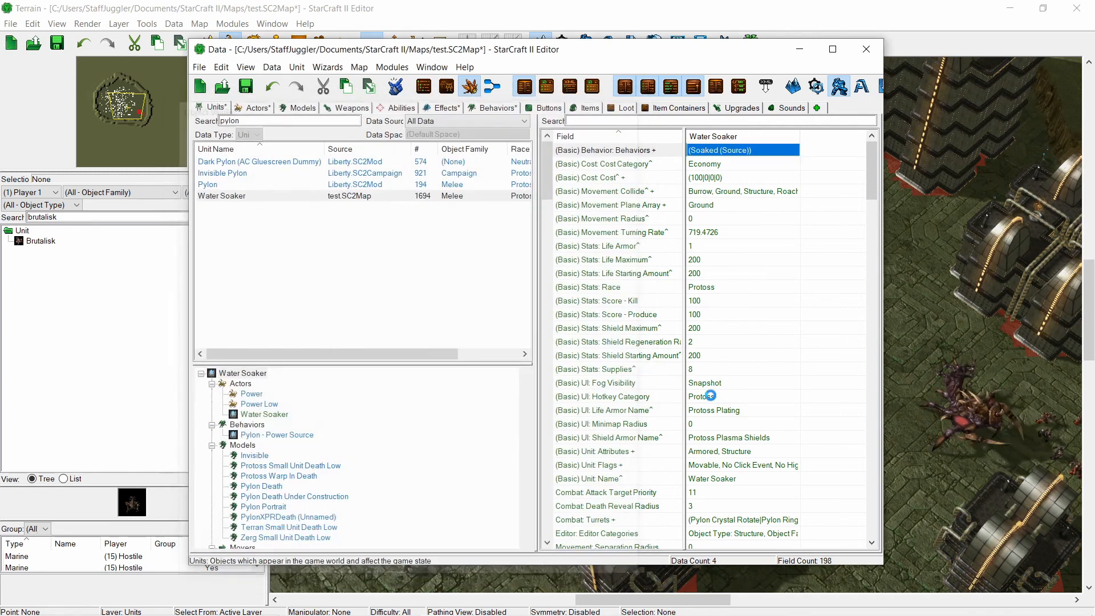
- Enable the Unselectable, Untargetable and Uncommandable flags in the Water Soaker unit's Flags field
click(716, 207)
scroll(737, 431, down, 5)
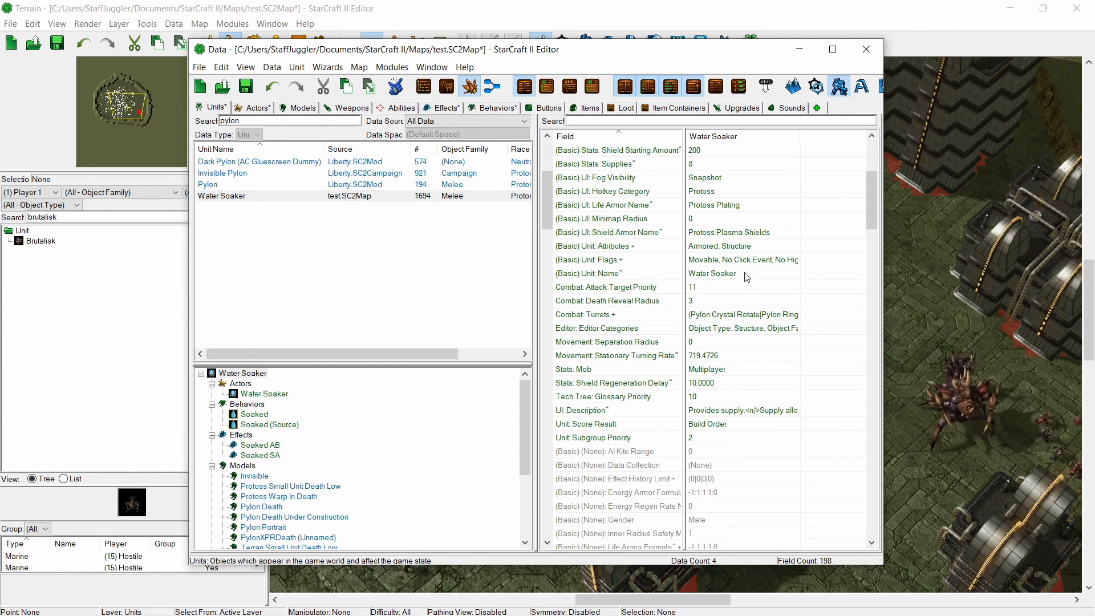
scroll(743, 247, up, 3)
scroll(735, 253, up, 1)
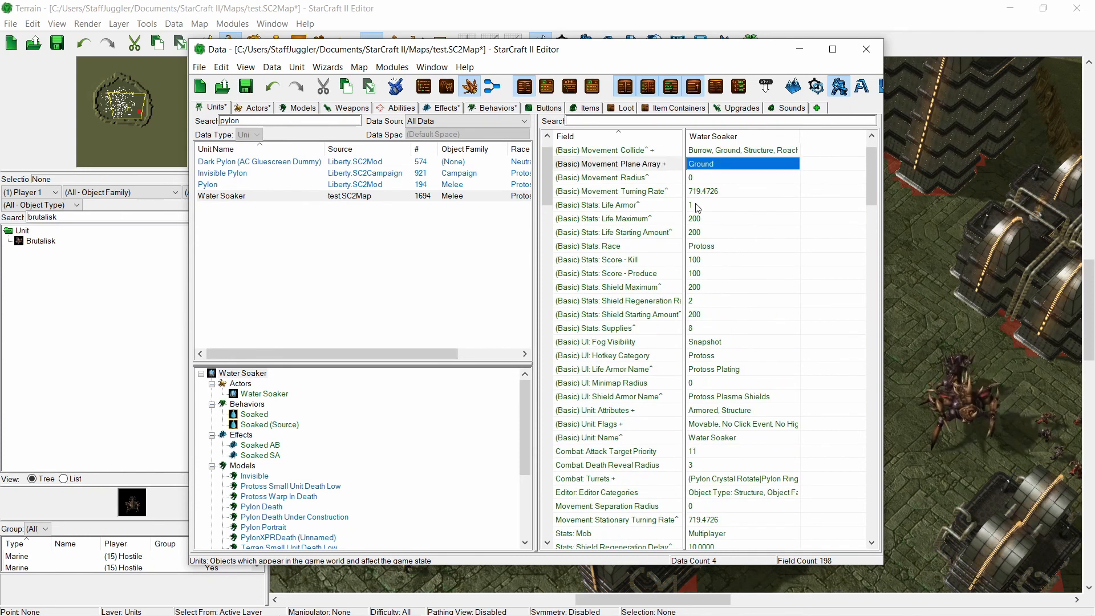
scroll(740, 286, down, 4)
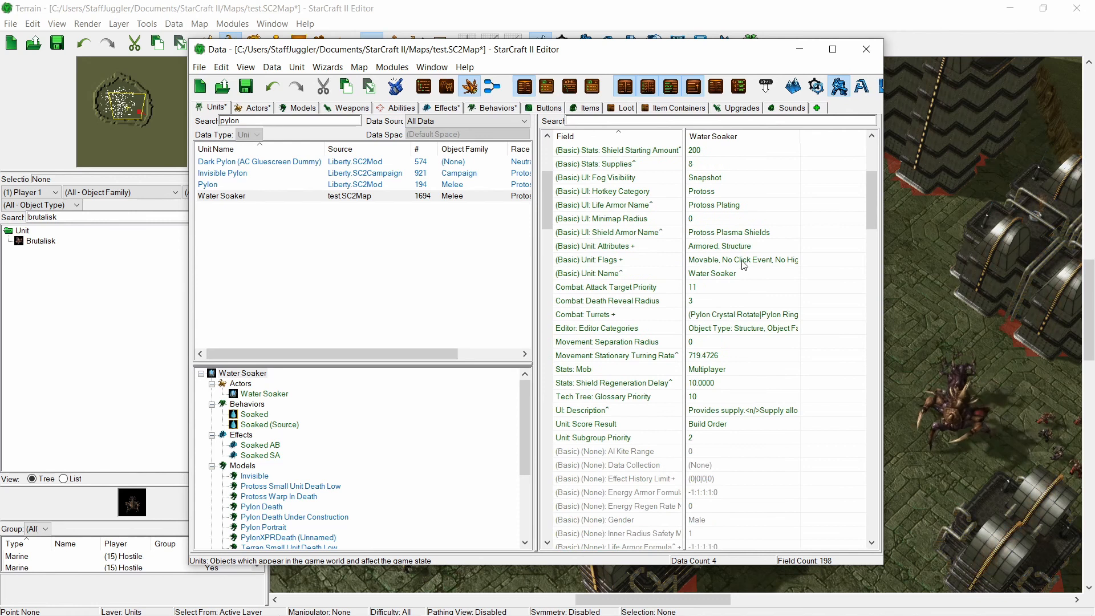
double_click(743, 260)
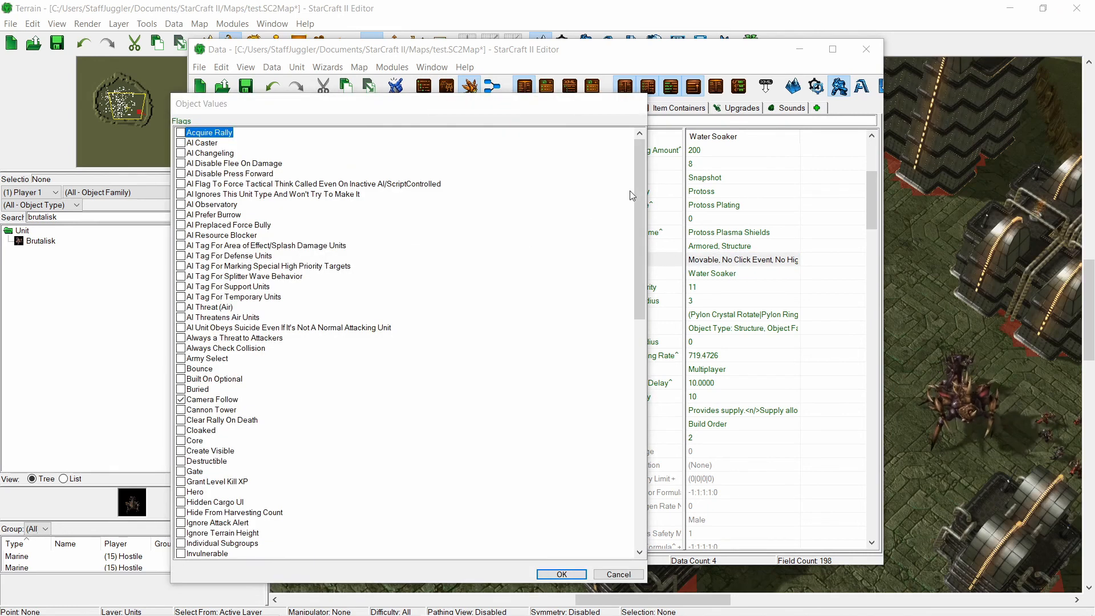
drag(639, 197, 640, 421)
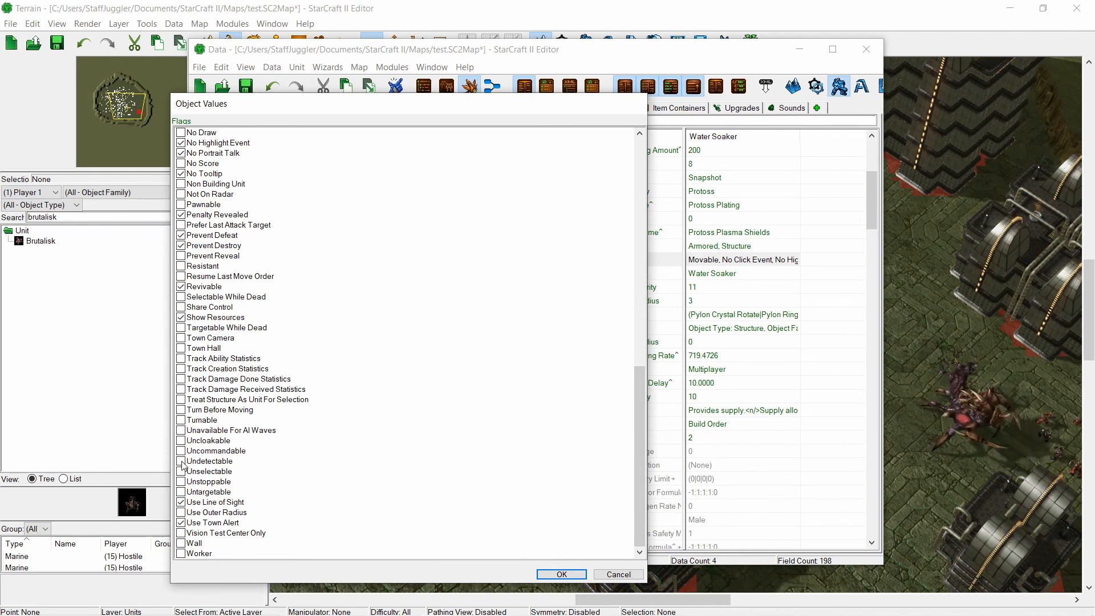
click(181, 492)
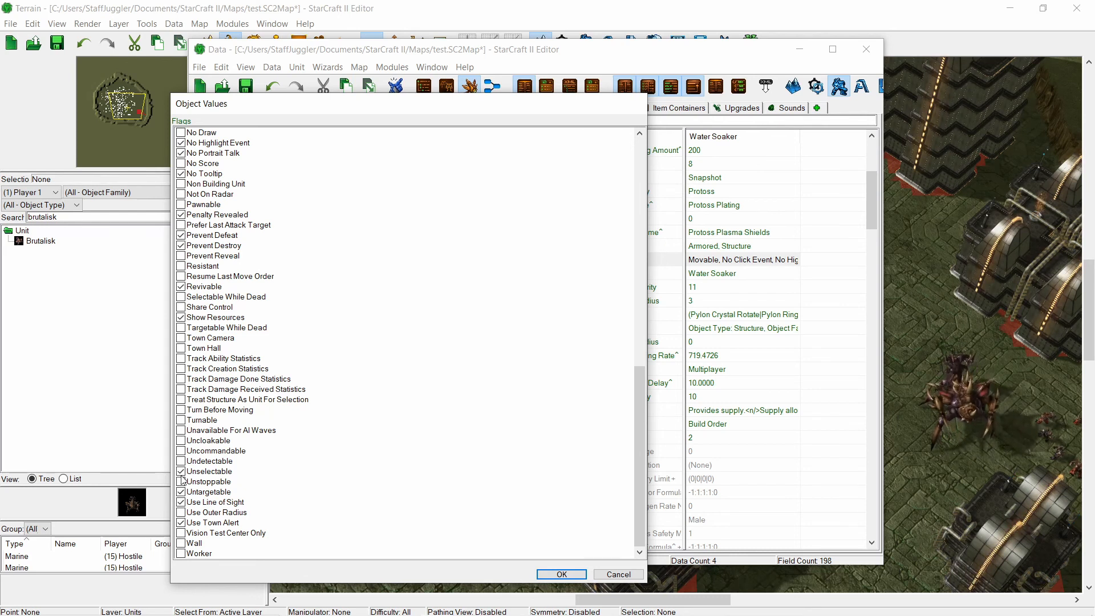
click(181, 451)
- Disable the Movable flag, enable the Invulnerable flag and apply the Water Soaker's flag changes
scroll(193, 435, up, 3)
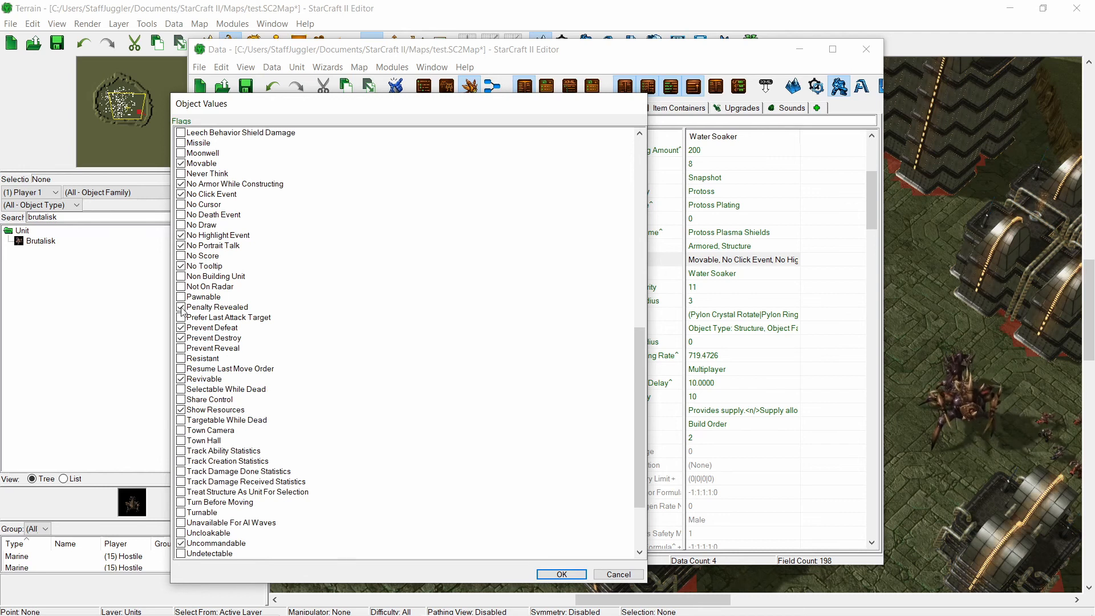
click(181, 164)
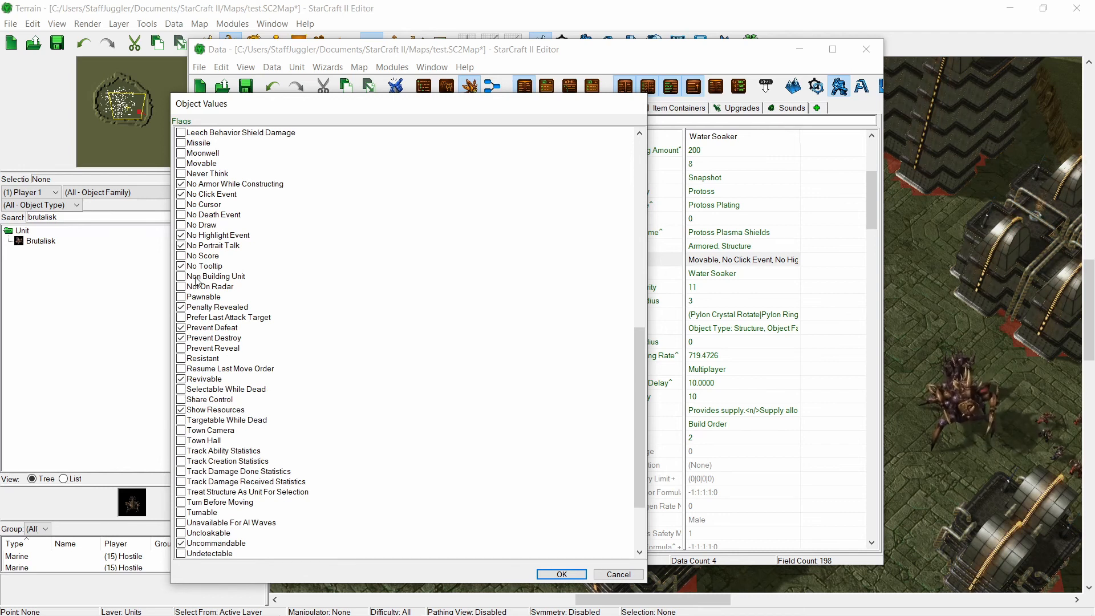
scroll(194, 394, up, 5)
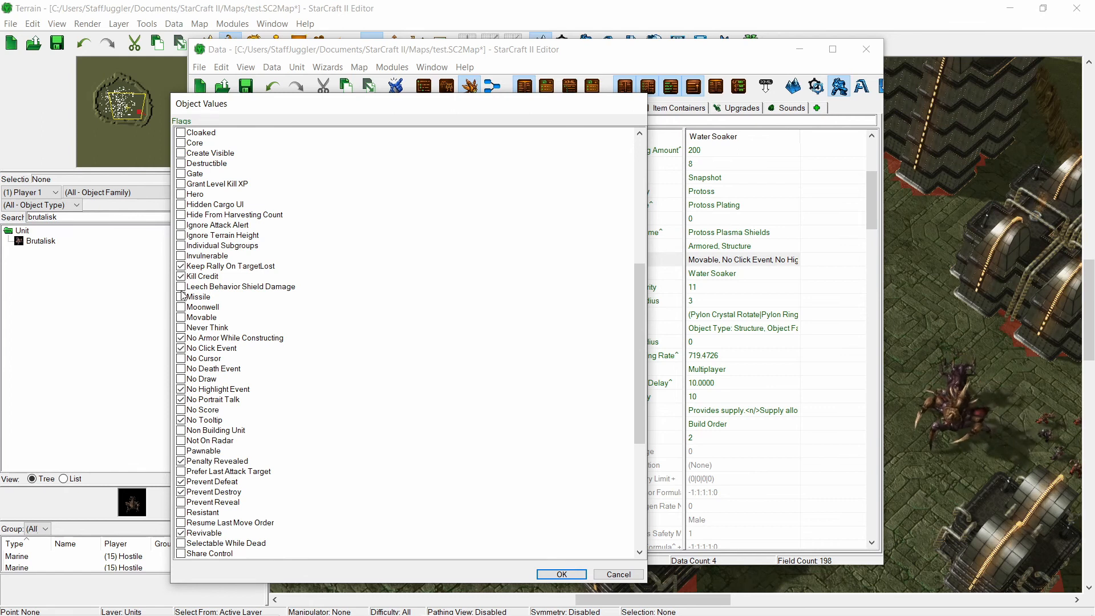
scroll(182, 296, up, 6)
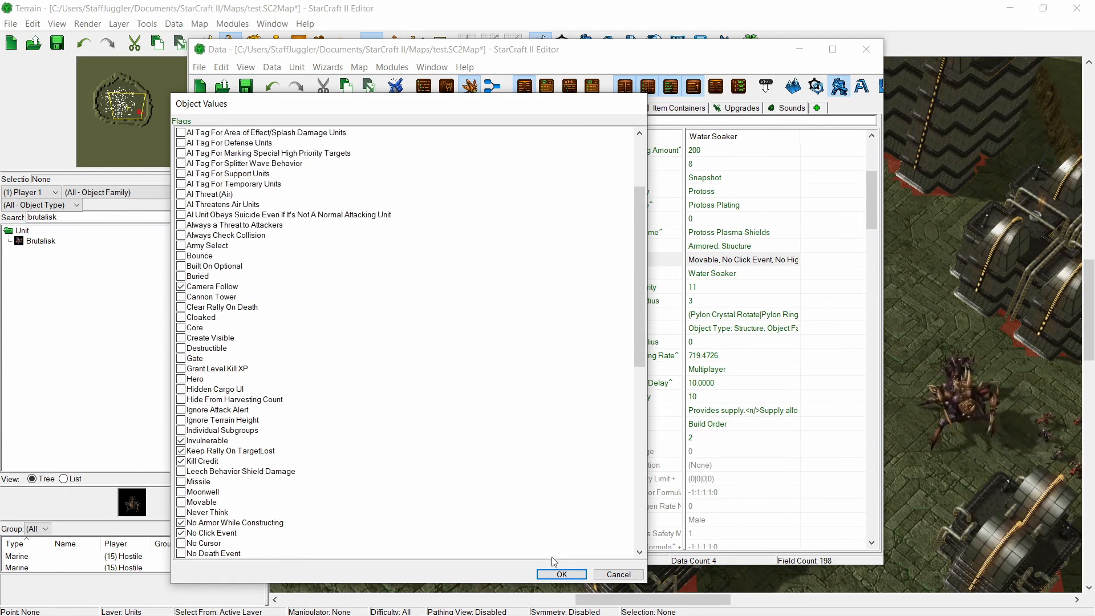
click(562, 574)
- In the terrain view, filter the unit palette by "soaker" and choose the Water Soaker for player (0) Neutral
click(611, 24)
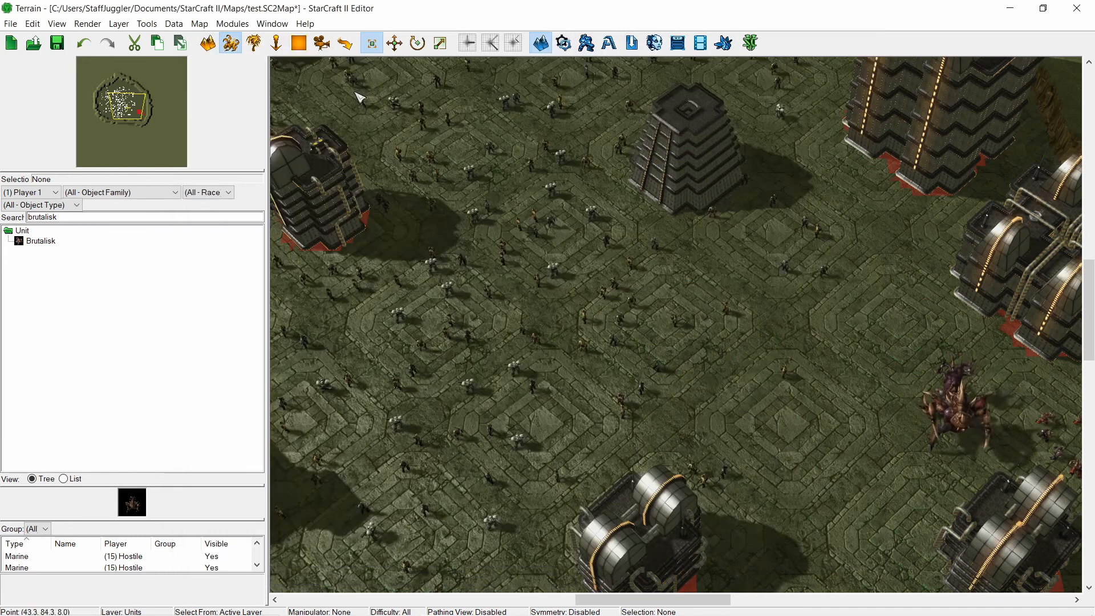
drag(94, 216, 1, 197)
text(oaker)
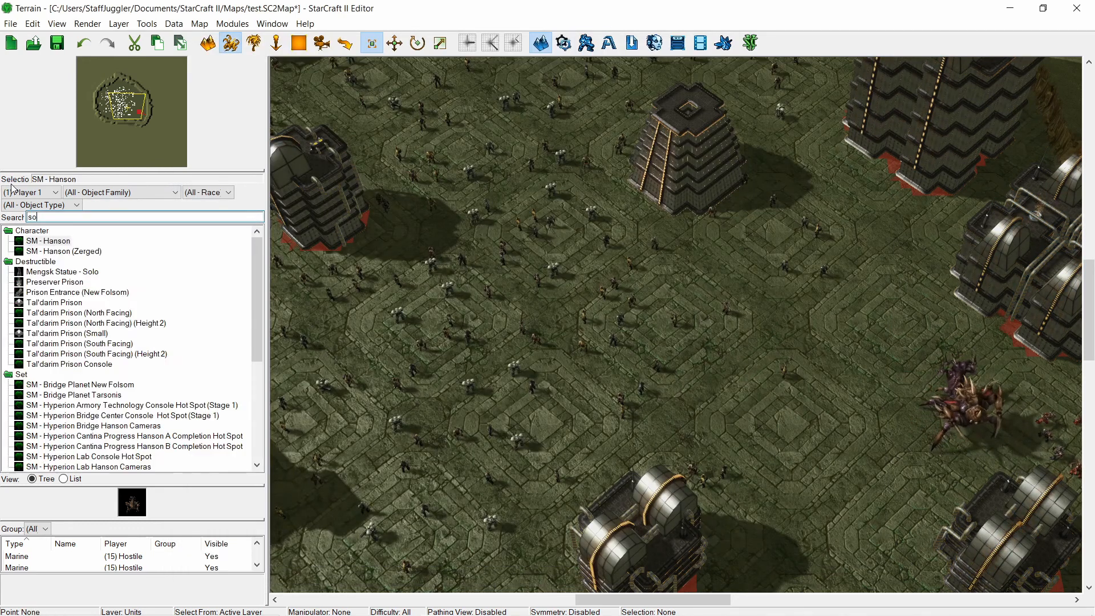
click(63, 241)
click(65, 243)
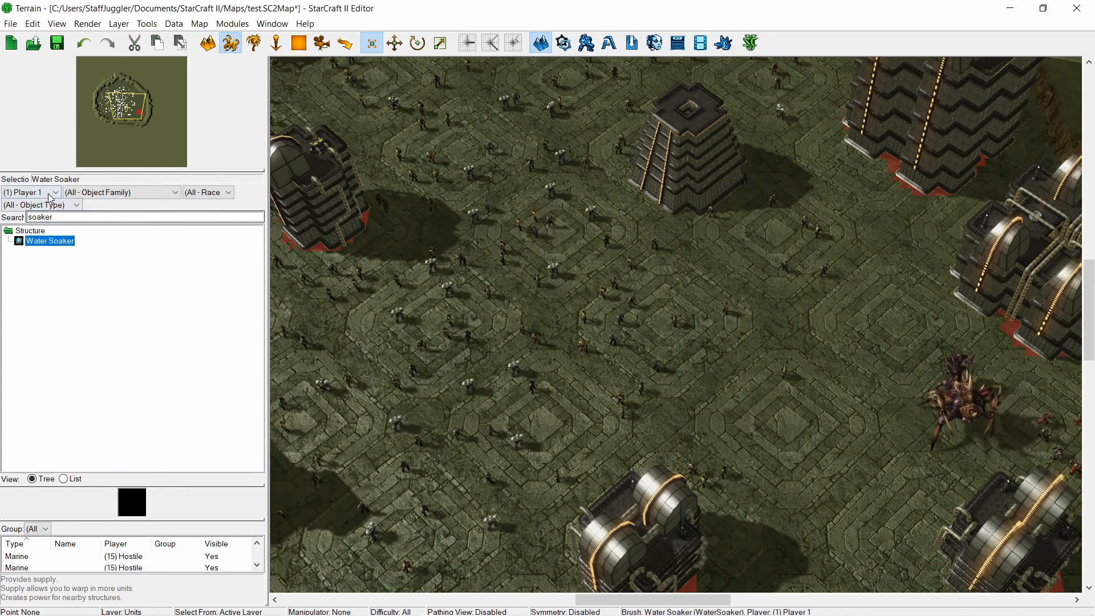
click(47, 193)
click(49, 203)
right_drag(540, 265, 608, 266)
scroll(650, 299, down, 2)
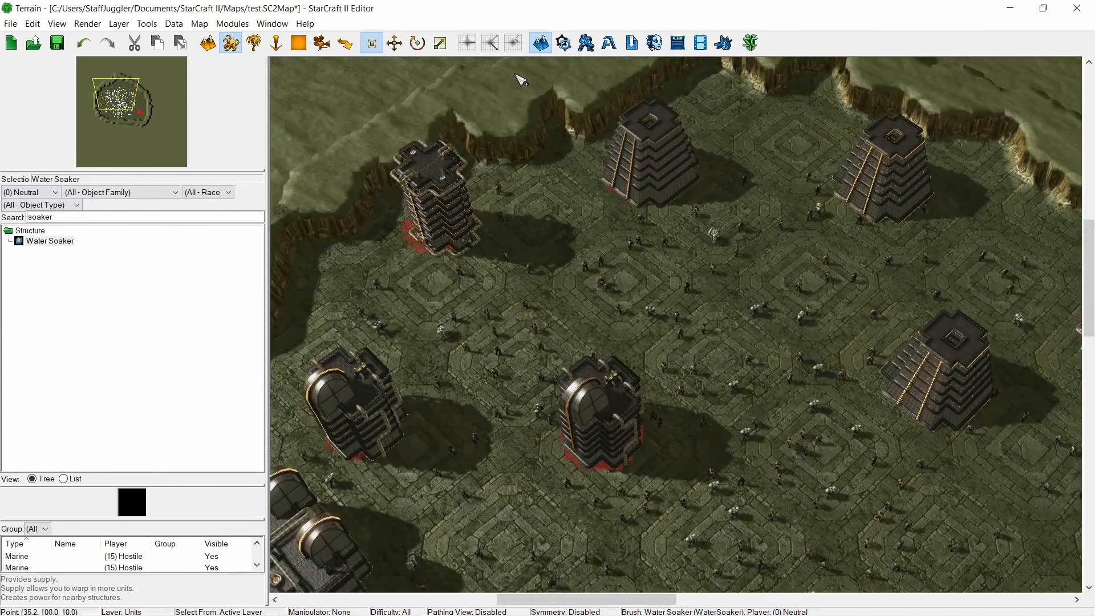
- Set the Model (Editor) field of the Water Soaker actor to Pylon and return to the terrain view
click(587, 42)
click(259, 393)
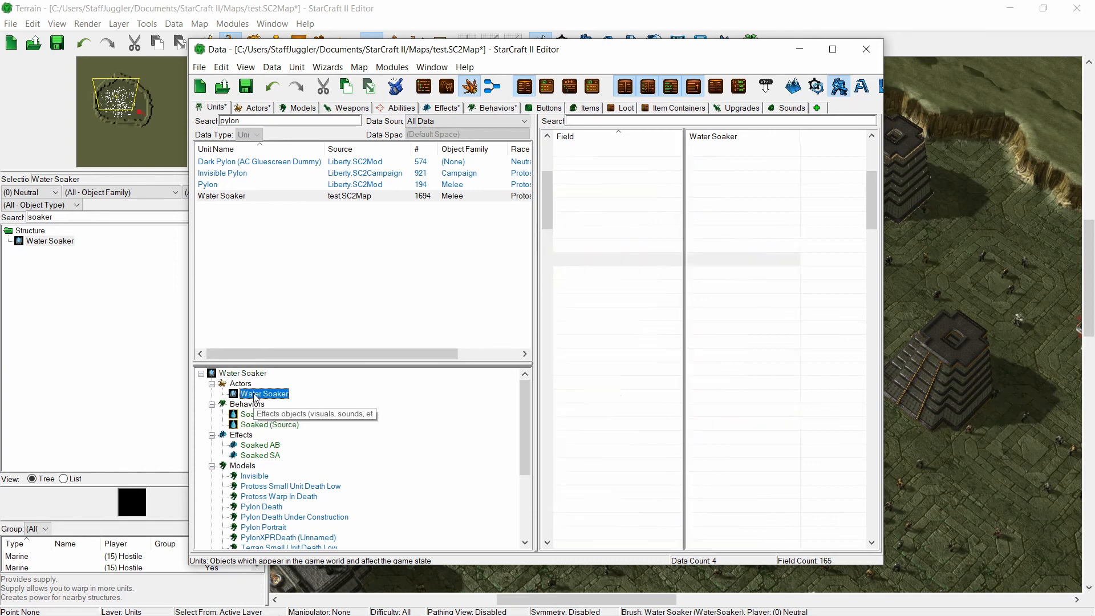
scroll(654, 300, up, 4)
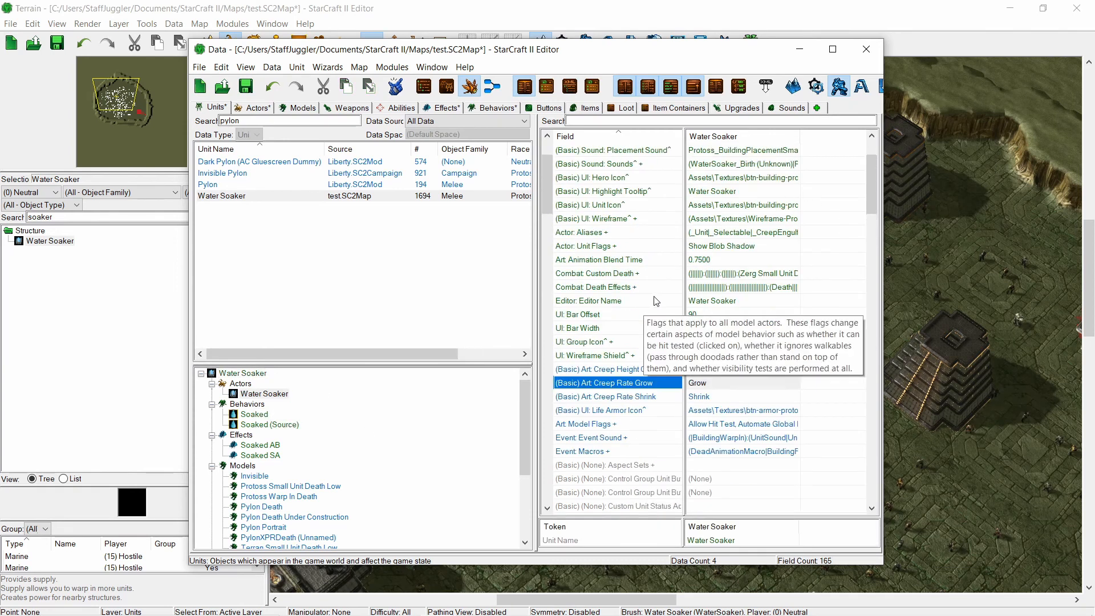
click(699, 121)
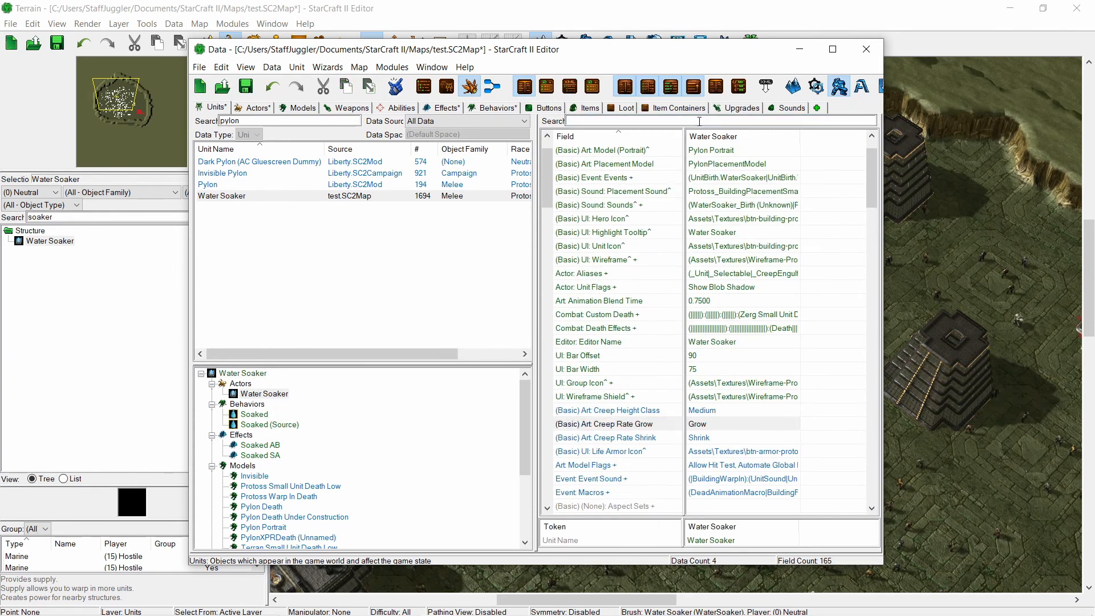
text(model)
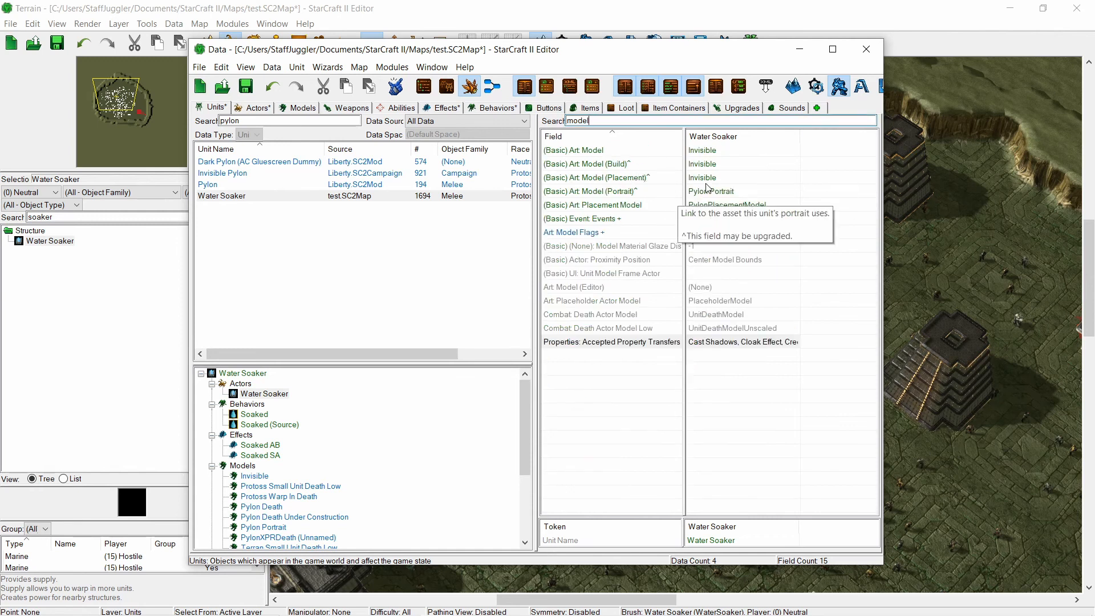
click(715, 285)
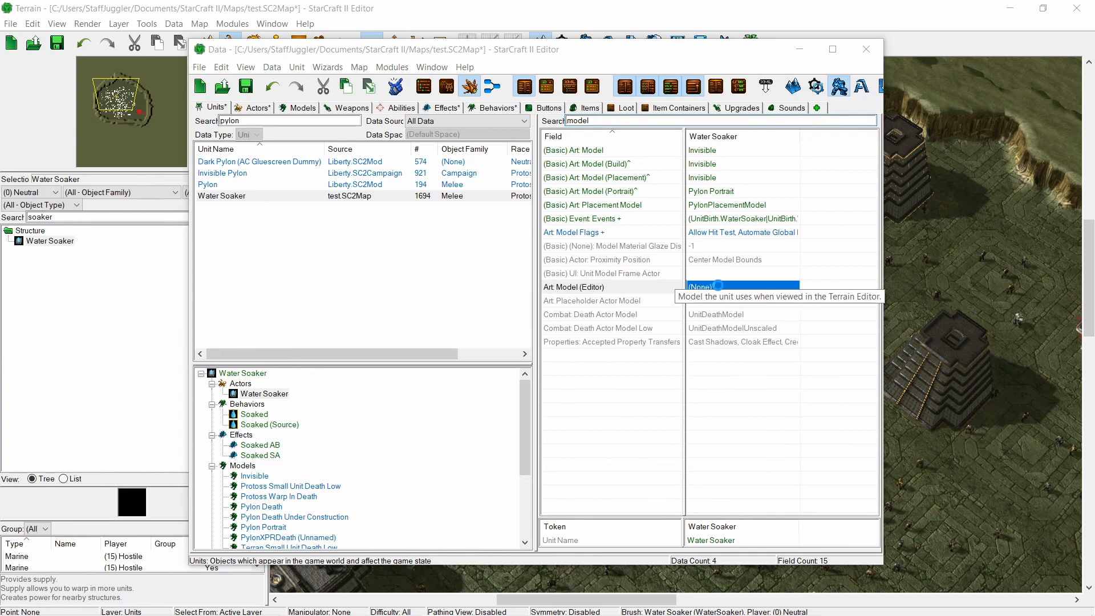
double_click(719, 288)
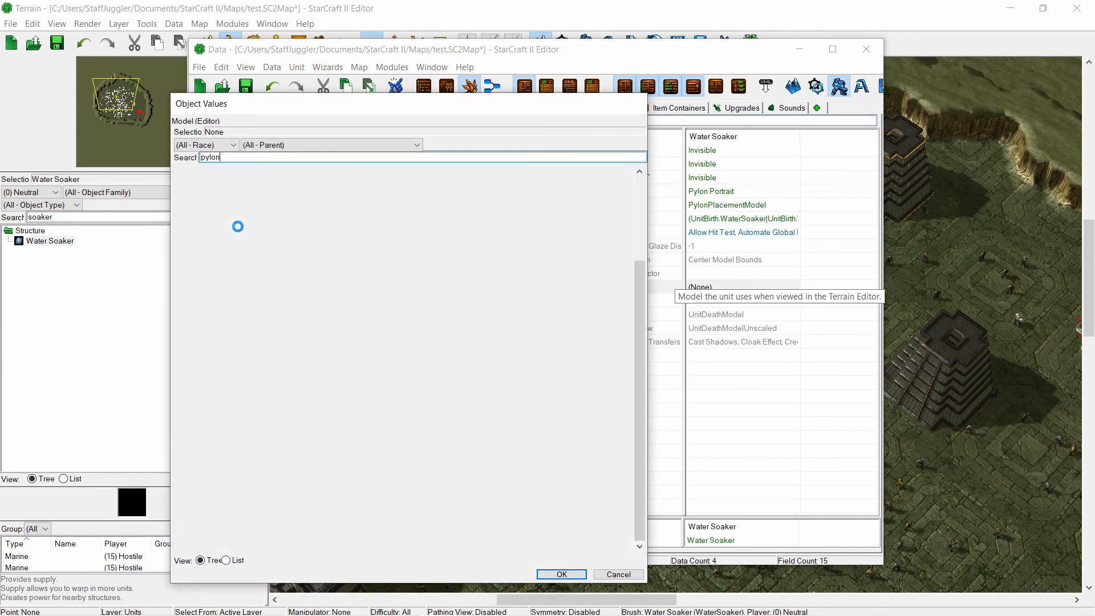
scroll(246, 268, down, 4)
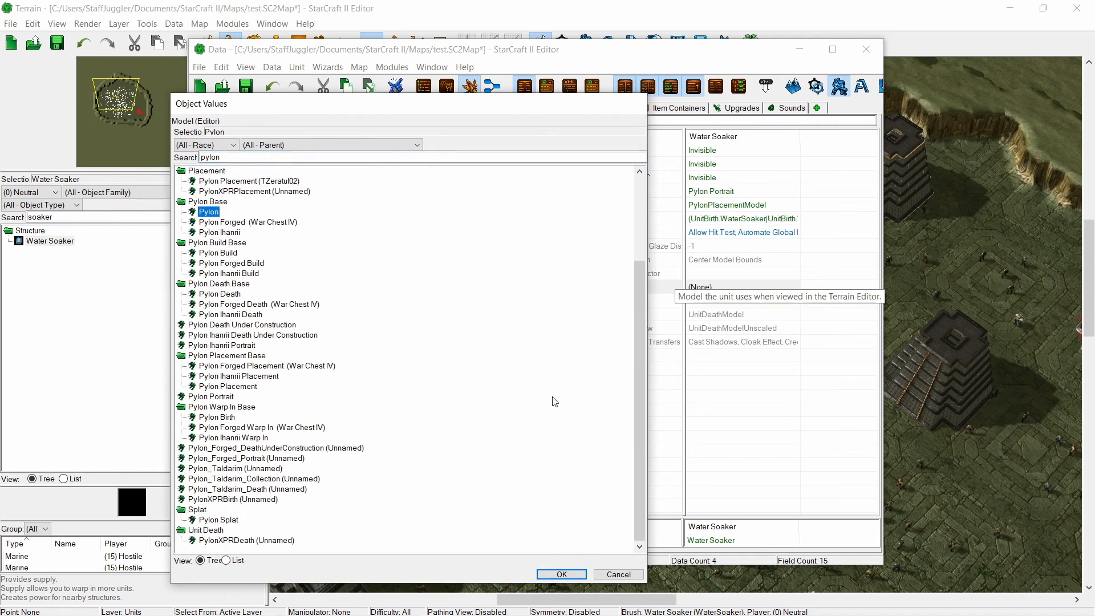
click(576, 574)
click(770, 12)
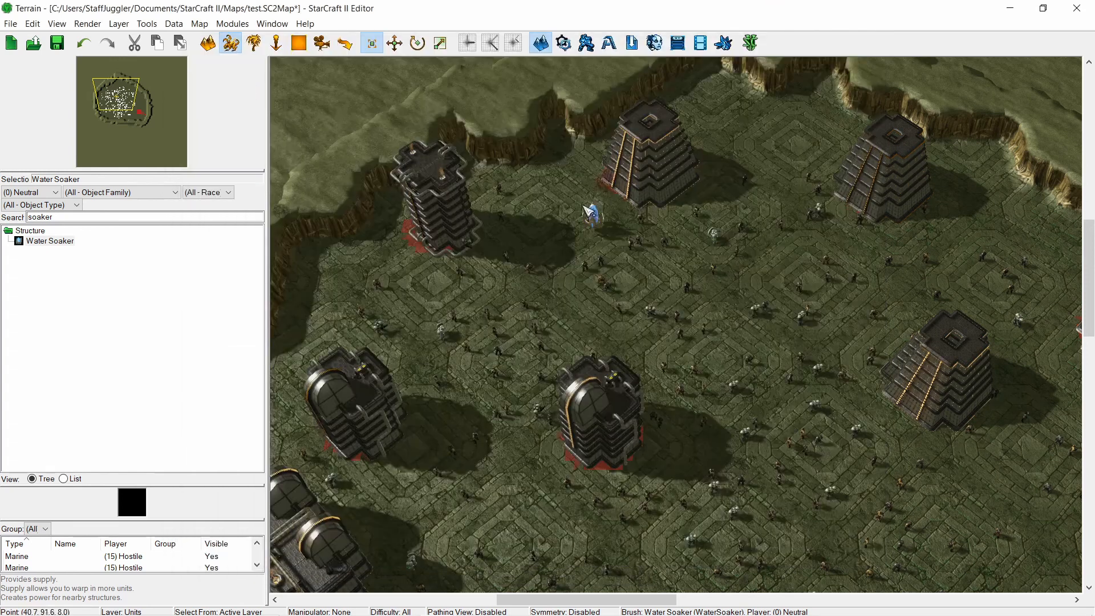
right_drag(537, 269, 564, 144)
scroll(611, 256, up, 3)
scroll(660, 262, down, 4)
right_drag(658, 182, 637, 241)
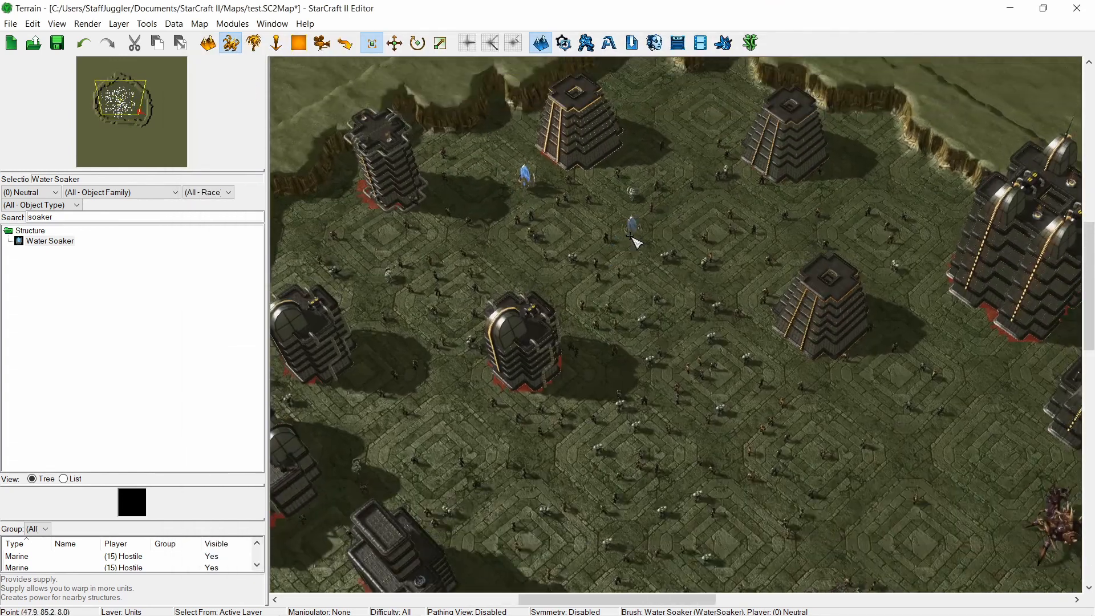
key(ctrl+z)
- Place three neutral Water Soakers in an evenly spaced row on the open ground below the arena's southern cliff, and end placement
right_drag(692, 294, 619, 111)
right_drag(624, 220, 752, 485)
right_drag(720, 322, 597, 377)
right_drag(815, 425, 740, 276)
right_drag(691, 400, 584, 170)
right_drag(701, 442, 609, 310)
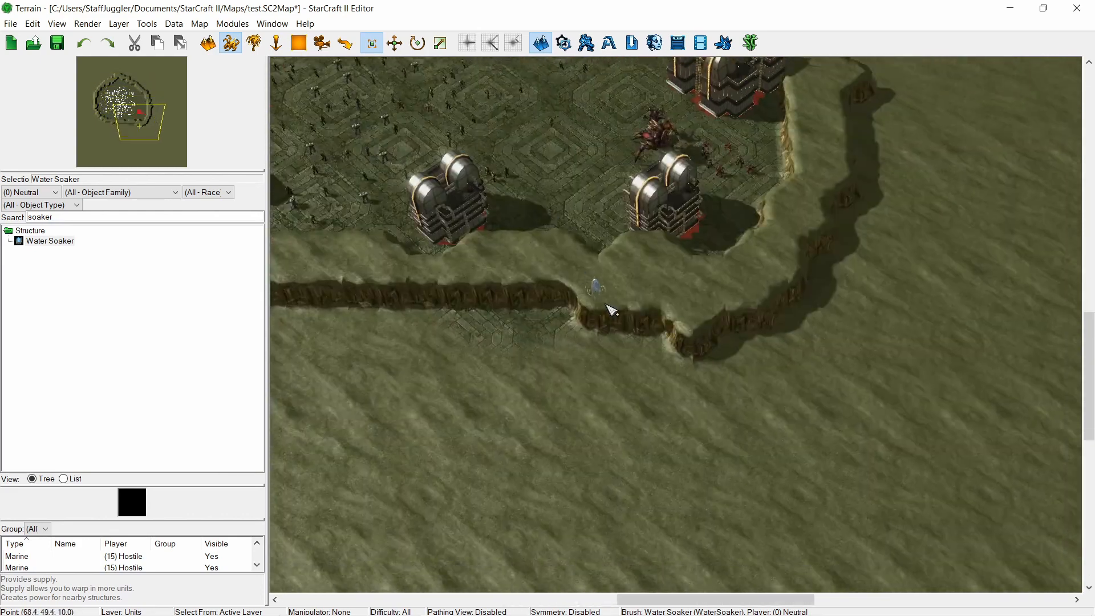
right_drag(707, 365, 870, 340)
click(681, 385)
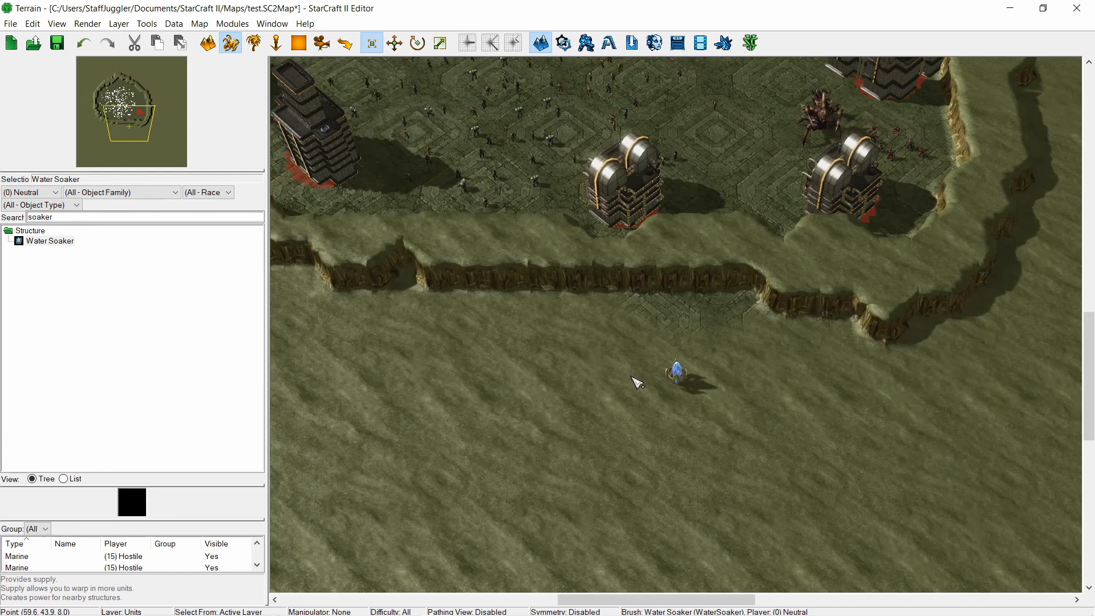
click(474, 378)
right_drag(474, 378, 606, 439)
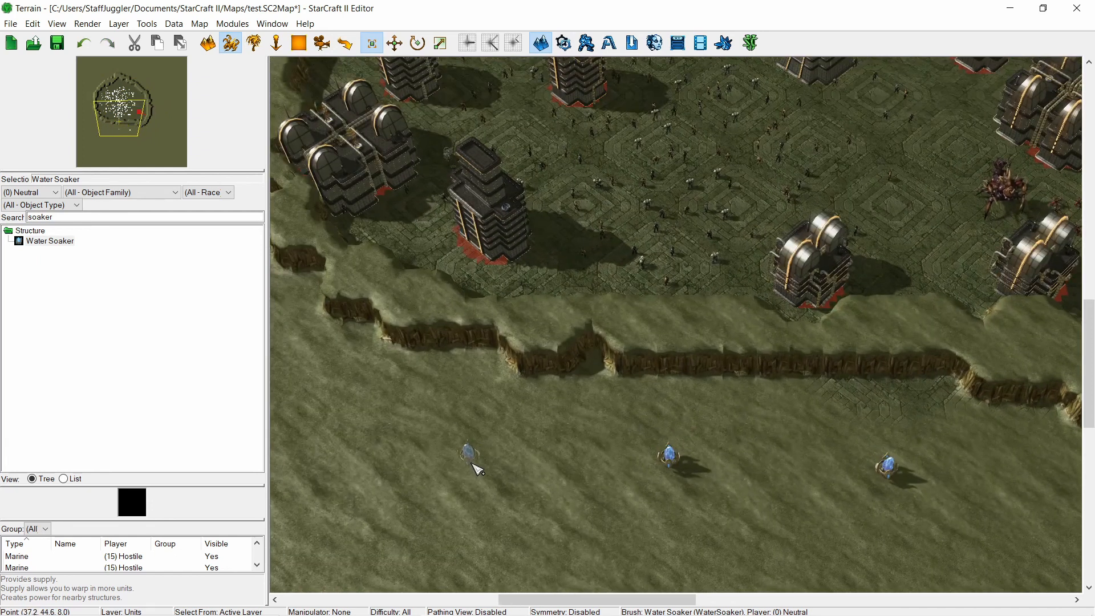
click(472, 464)
right_drag(482, 402, 445, 313)
key(Escape)
right_drag(522, 283, 538, 337)
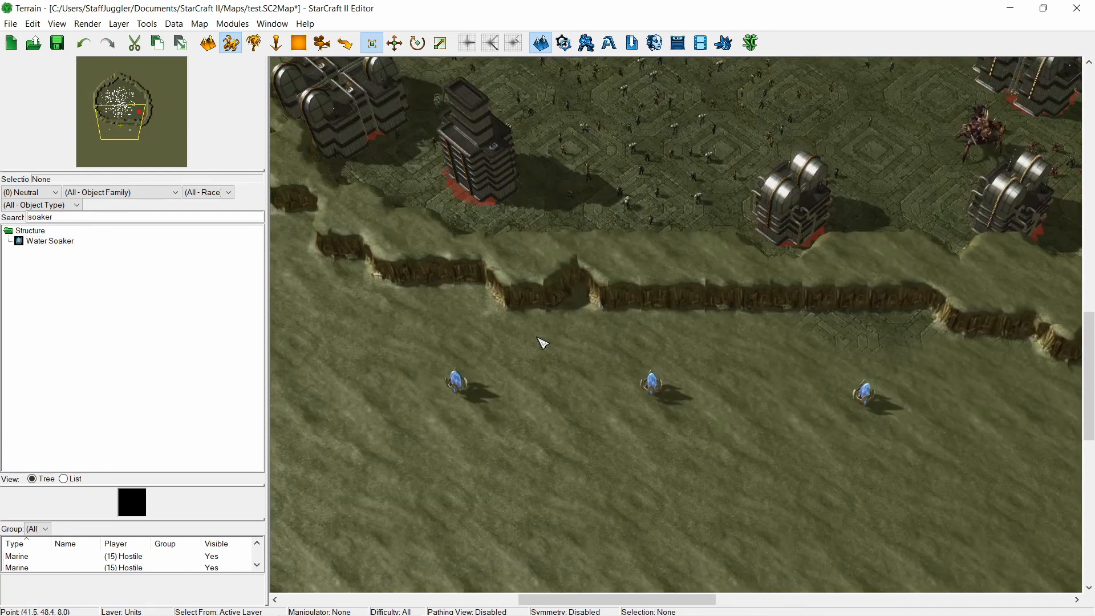
- Draw a circular region with a size of about 8.3 beside the middle Water Soaker
drag(743, 489, 595, 298)
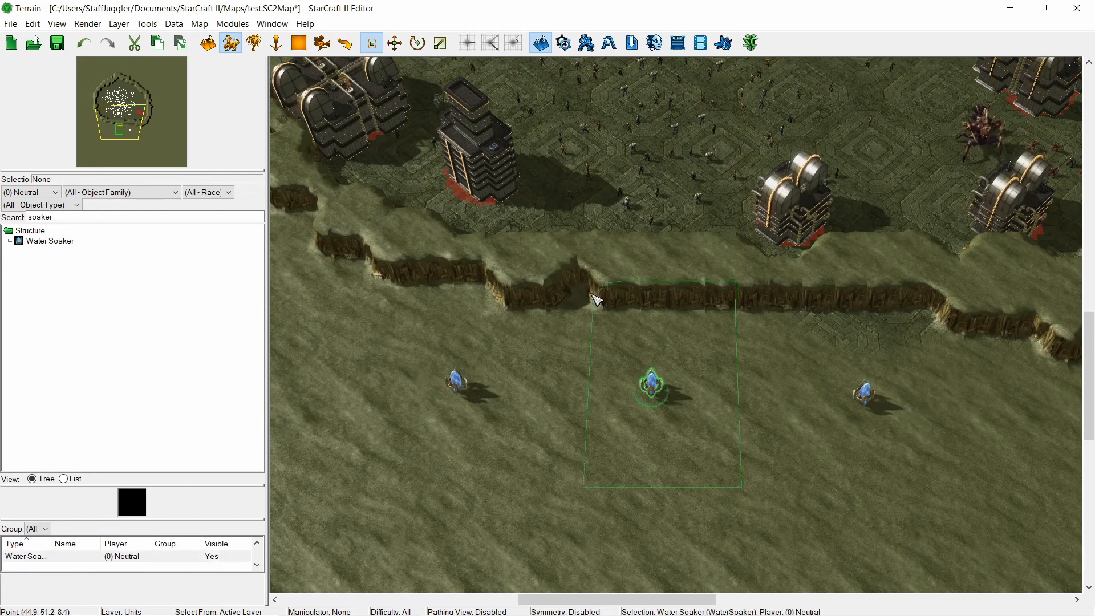
click(300, 47)
click(12, 193)
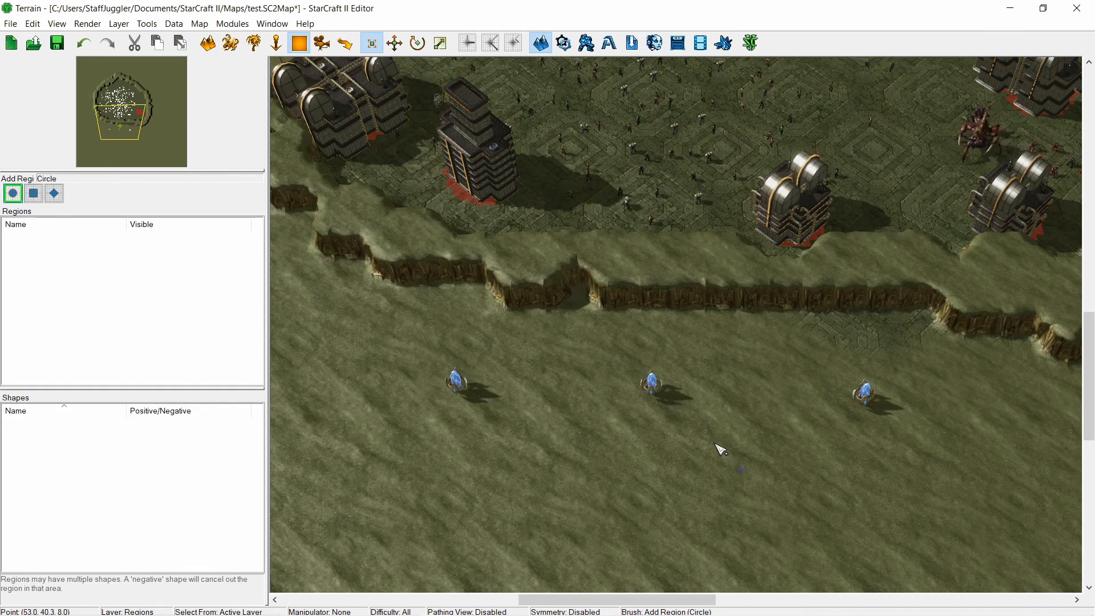
drag(695, 423, 648, 379)
- Set the circle's size in the region's shape properties to 10 in both X and Y
double_click(726, 418)
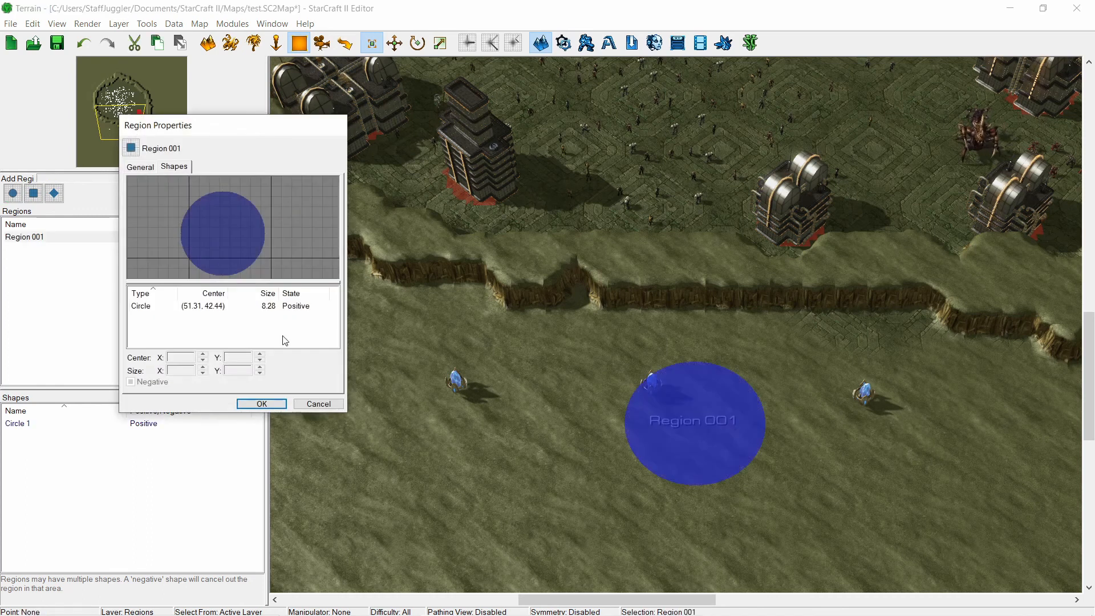
click(206, 305)
drag(189, 369, 161, 371)
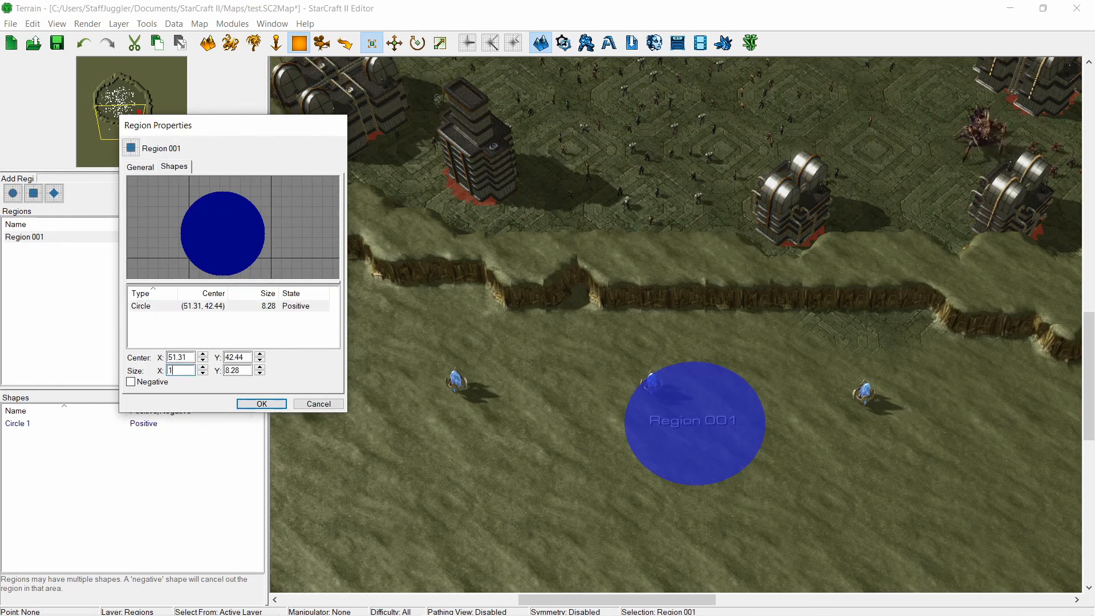
drag(246, 372, 222, 377)
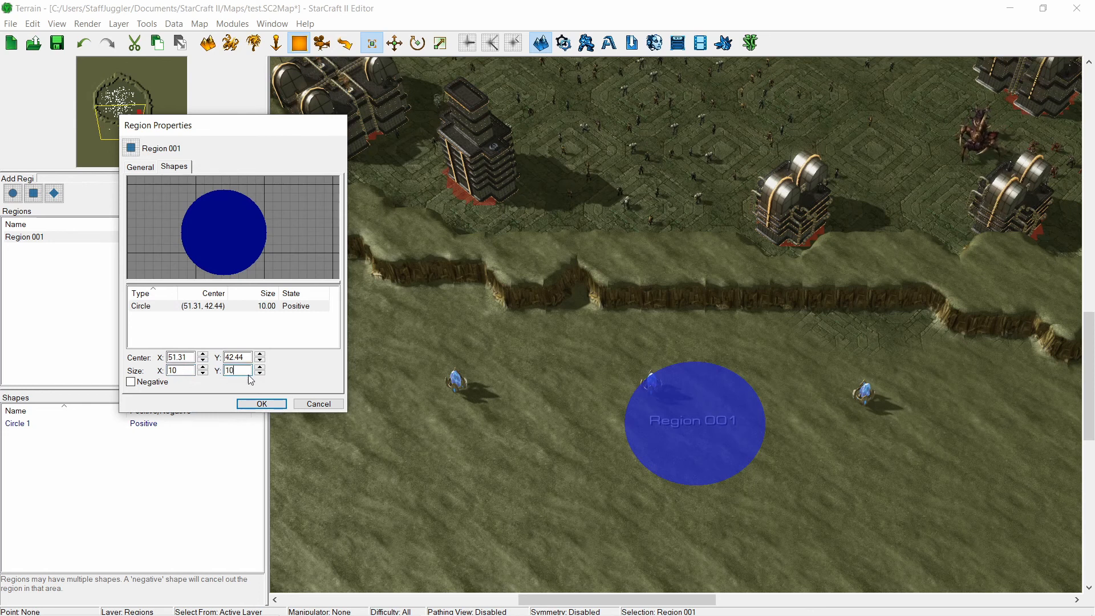
click(262, 403)
- Move the circular region so it is centred on the middle Water Soaker
drag(720, 424, 651, 387)
ctrl+right_drag(715, 340, 725, 454)
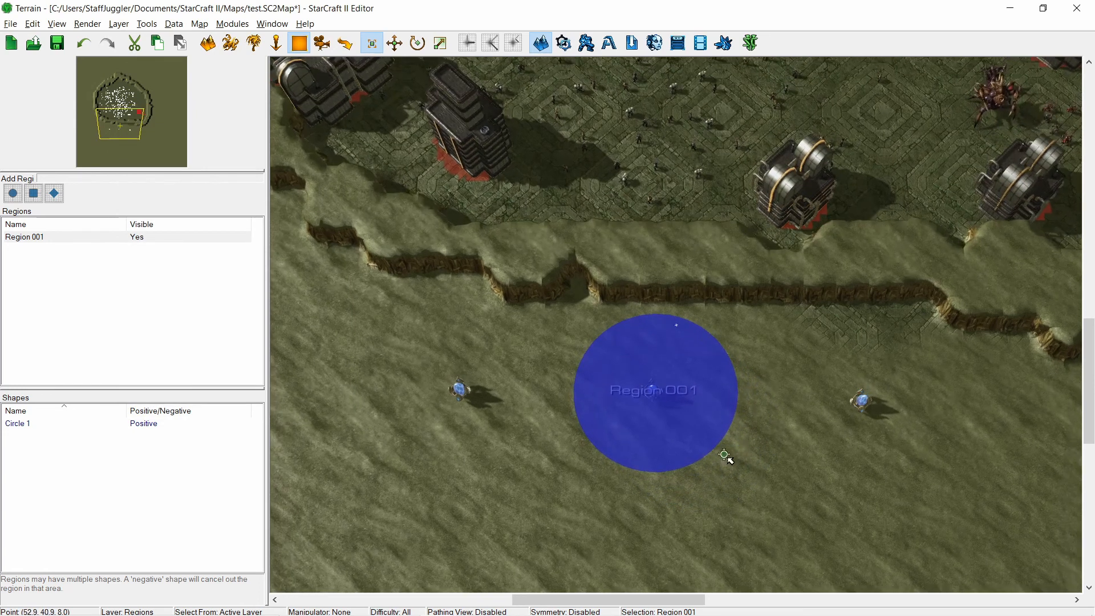
drag(663, 384, 658, 392)
scroll(667, 398, up, 3)
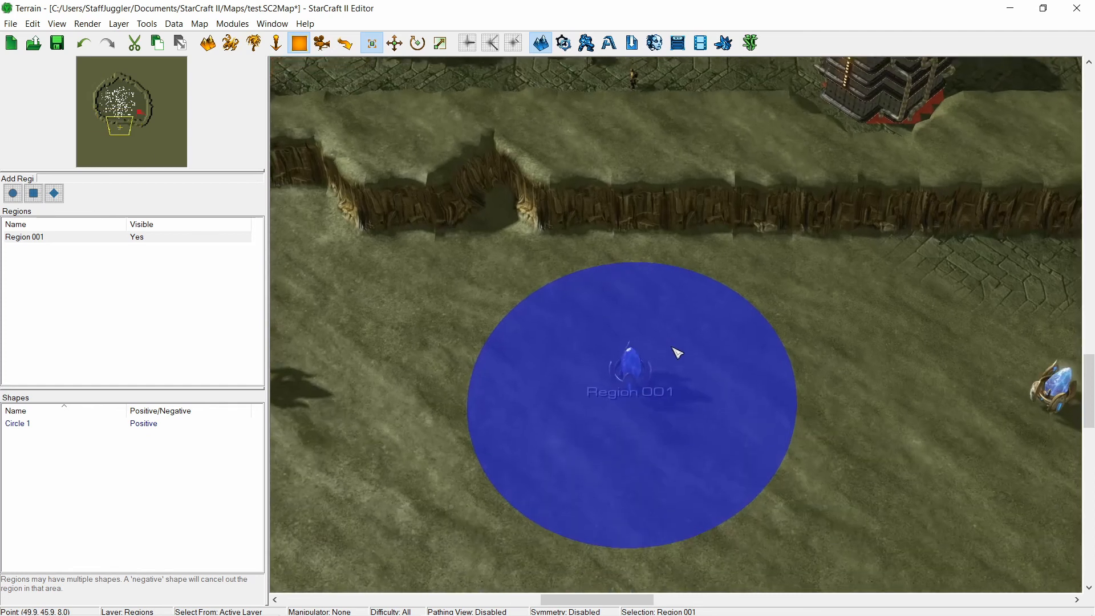
scroll(673, 342, down, 5)
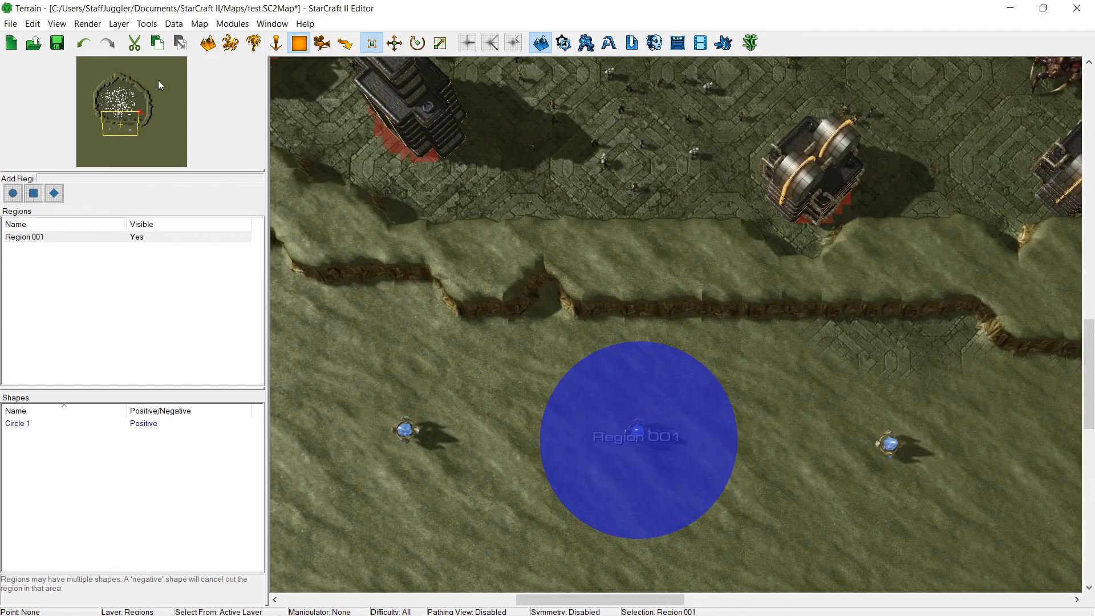
- Level the cliff section north of the middle Water Soaker using the Same Level Cliff operation
click(207, 42)
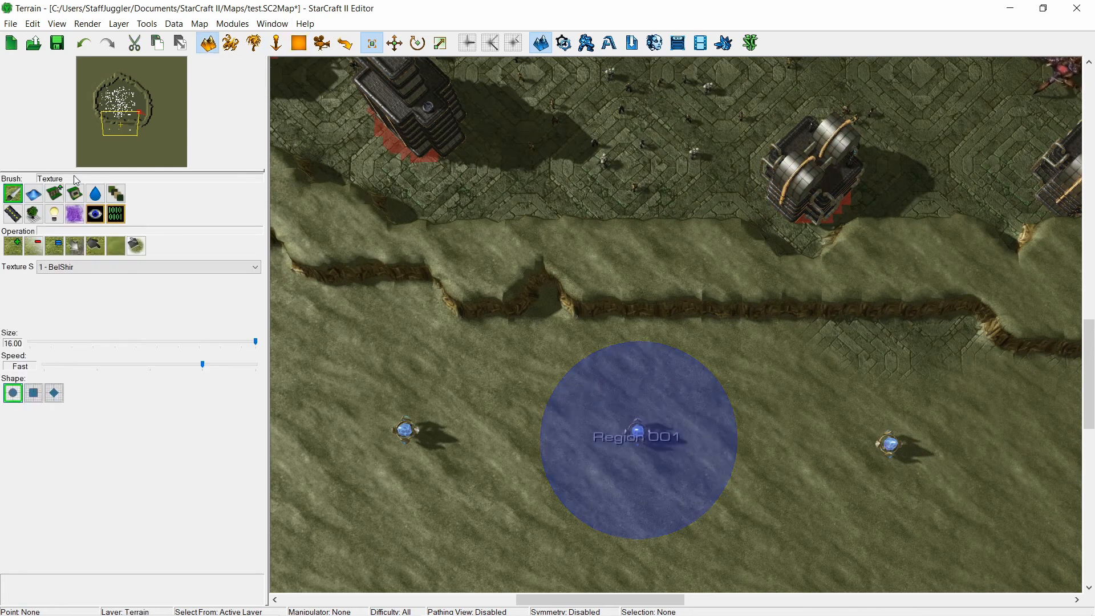
click(54, 194)
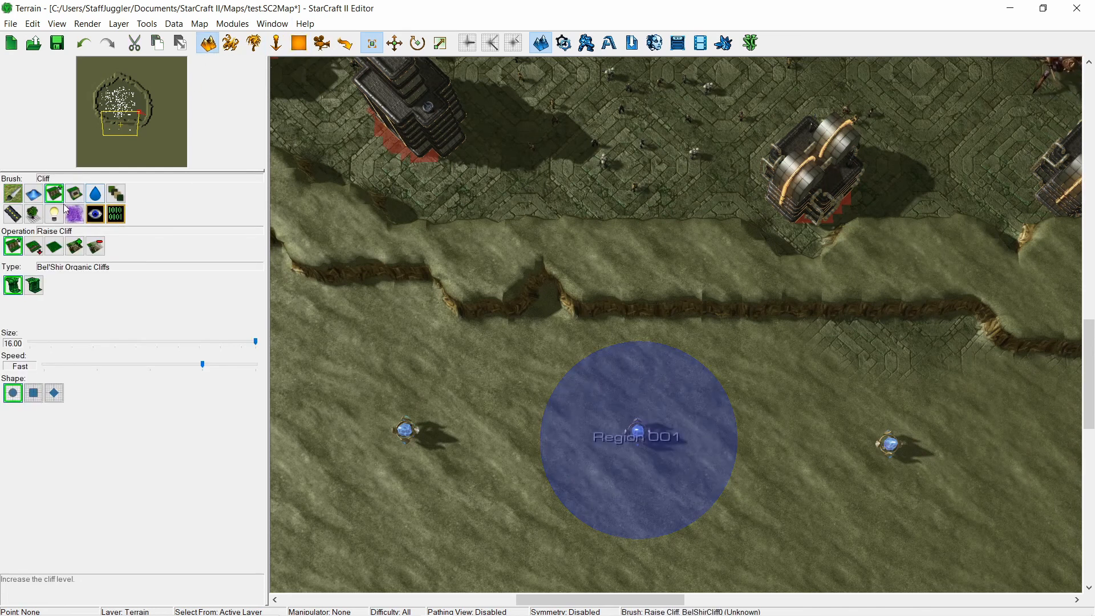
click(54, 246)
scroll(689, 411, down, 2)
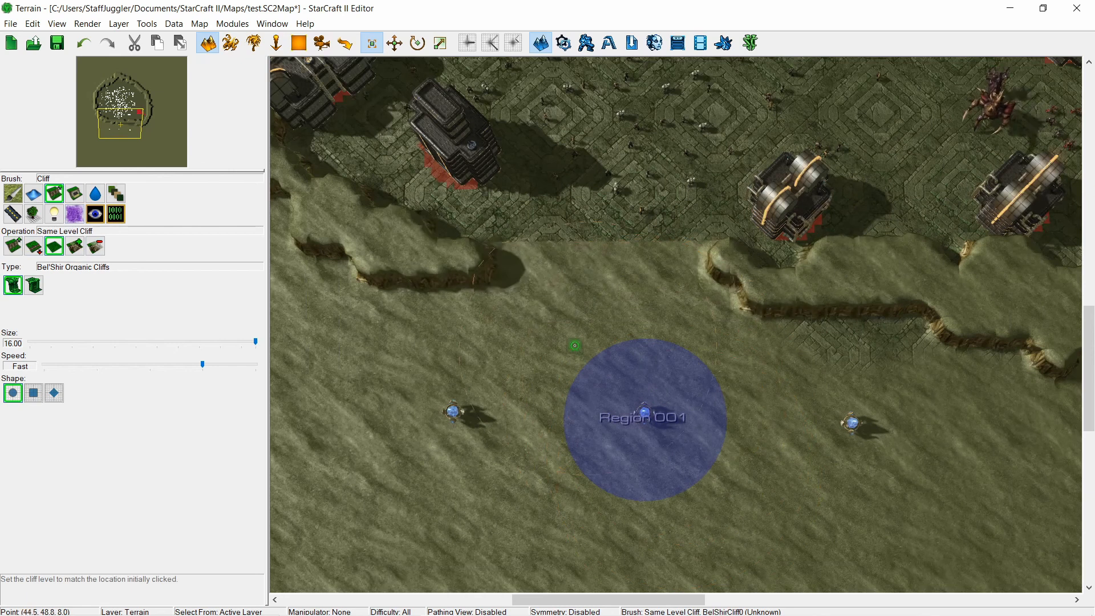
mouse_move(575, 345)
mouse_down()
mouse_move(700, 357)
mouse_move(626, 358)
mouse_up()
- Add a rectangular Braxis Alpha water plane at height 9.00 covering the ground around the three Water Soakers
right_drag(592, 394, 583, 277)
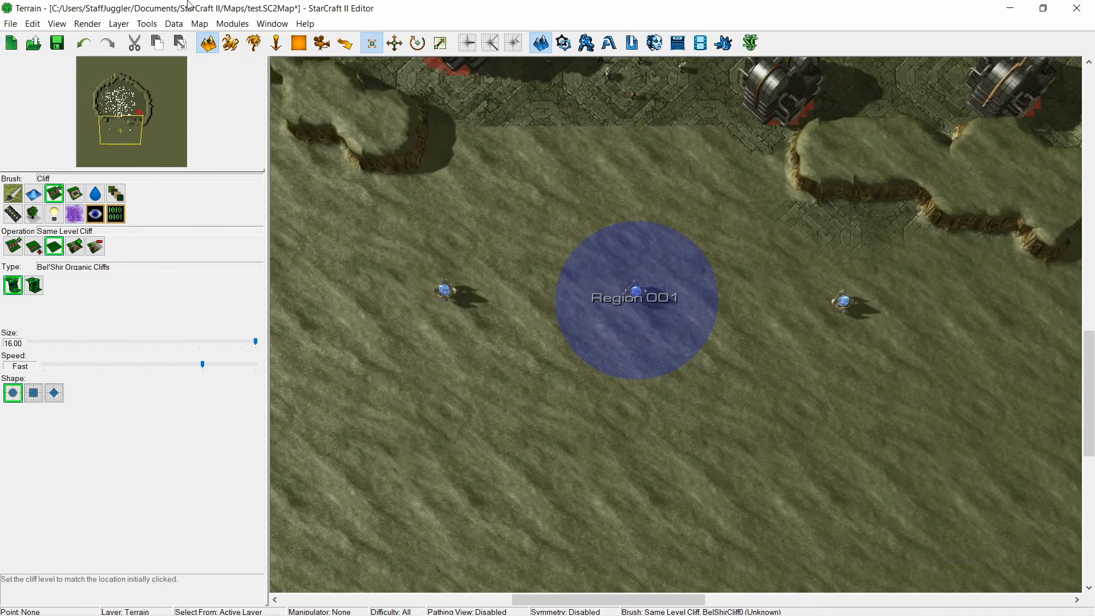
click(94, 195)
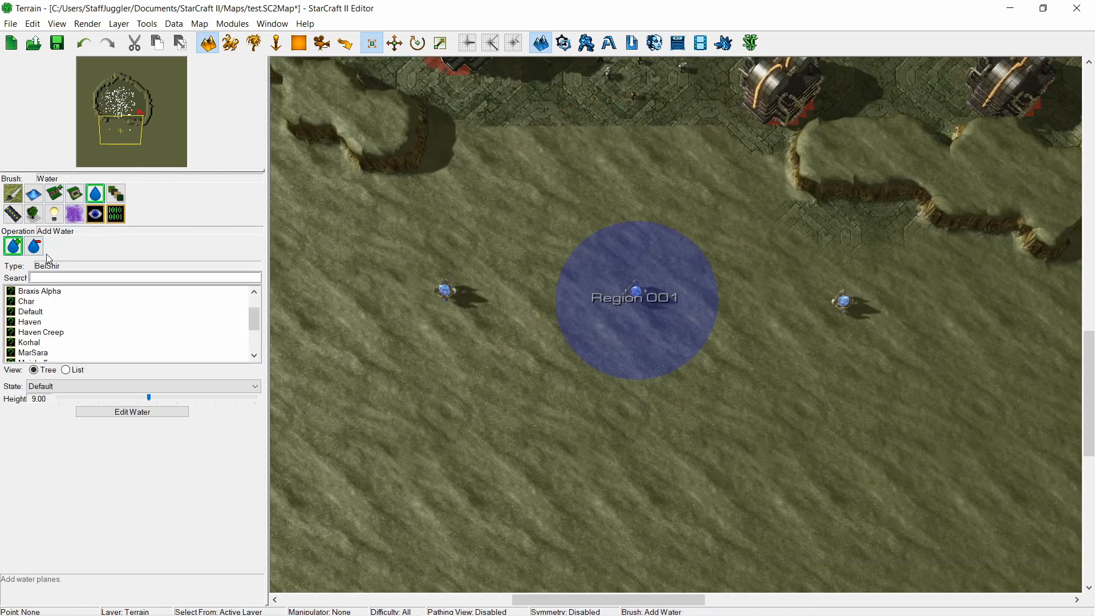
click(35, 293)
mouse_move(660, 311)
mouse_down()
mouse_move(484, 296)
mouse_move(711, 303)
mouse_move(467, 325)
mouse_move(548, 237)
mouse_move(873, 239)
mouse_move(772, 310)
mouse_move(838, 320)
mouse_move(773, 385)
mouse_move(442, 384)
mouse_move(401, 257)
mouse_move(410, 197)
mouse_up()
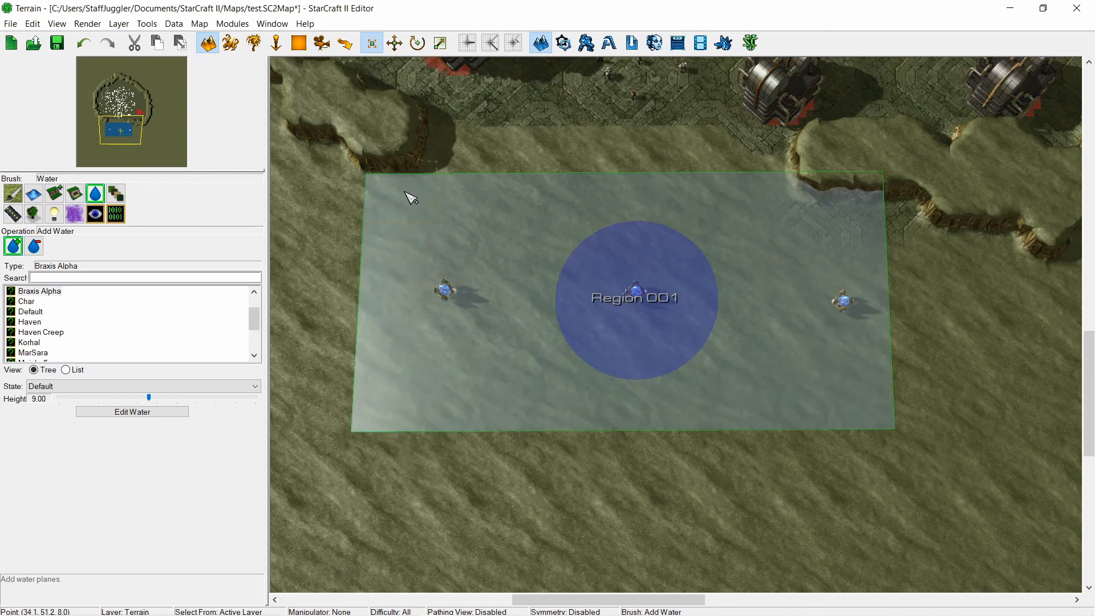
- Lower the terrain height in broad strokes beneath the water plane to carve a basin around the Water Soakers
click(34, 195)
right_drag(496, 298, 513, 292)
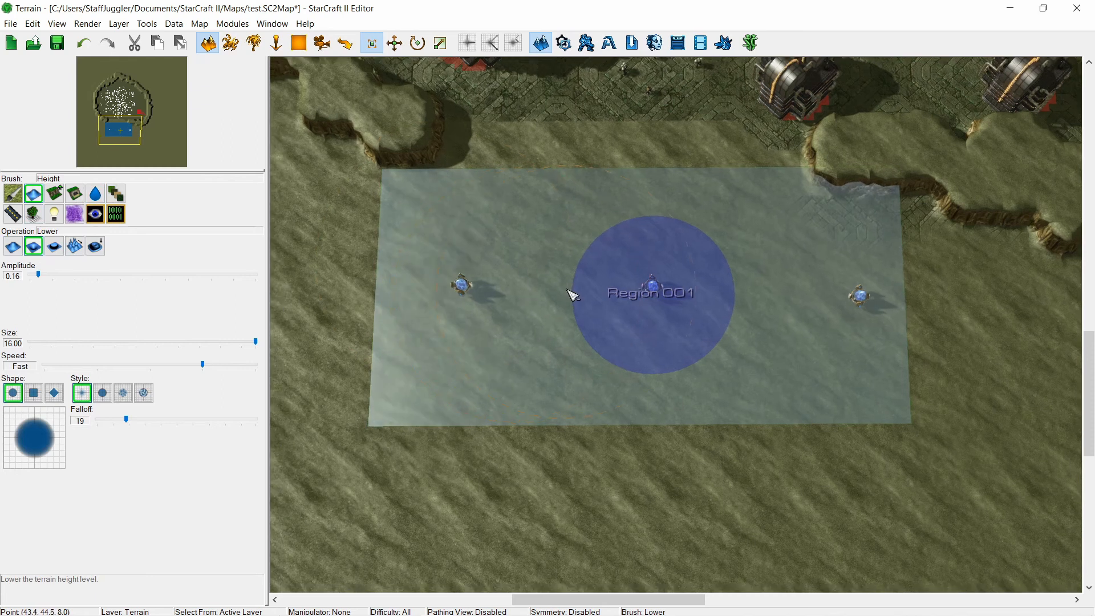
mouse_move(464, 283)
mouse_down()
mouse_move(589, 265)
mouse_move(722, 265)
mouse_move(760, 372)
mouse_move(587, 382)
mouse_move(428, 310)
mouse_move(624, 309)
mouse_up()
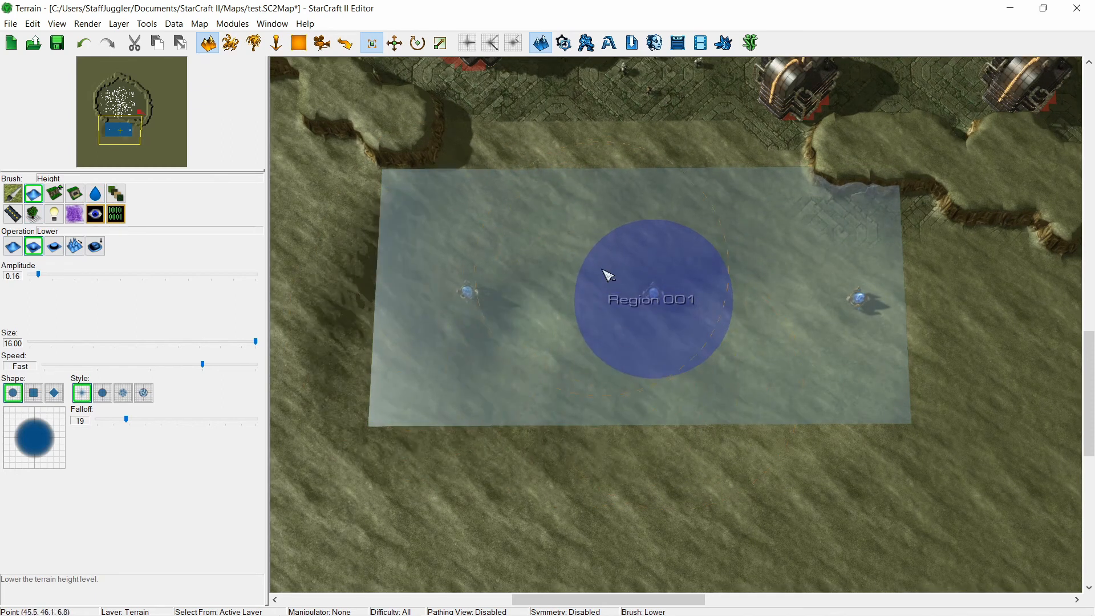
mouse_move(827, 359)
mouse_down()
mouse_move(692, 227)
mouse_move(491, 262)
mouse_move(632, 342)
mouse_up()
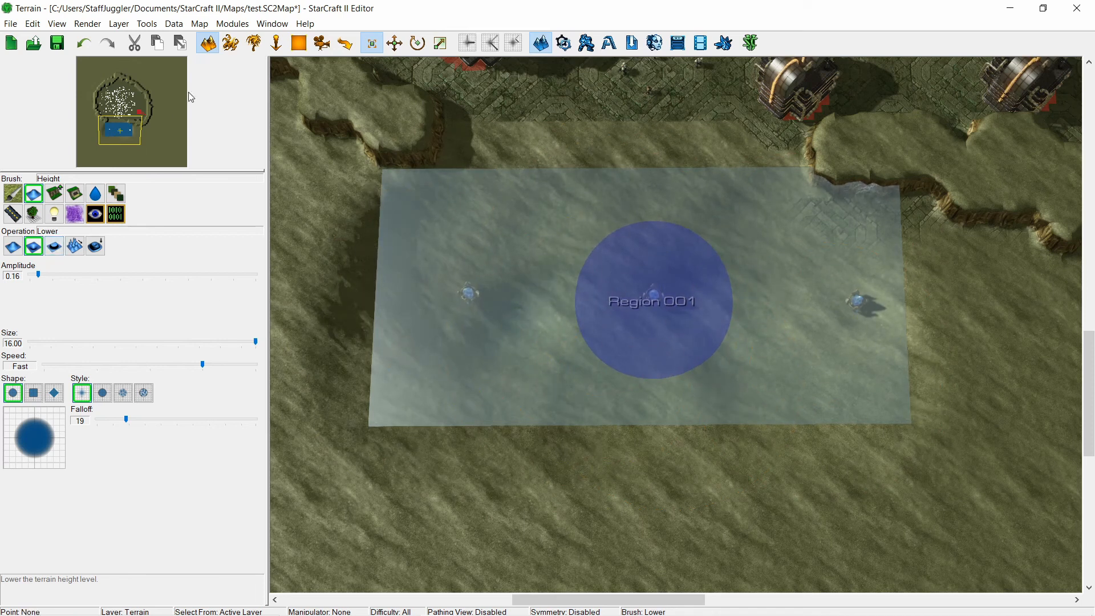
- Set the Braxis Alpha water height to 6.70 so the water is confined to the carved basin
click(95, 194)
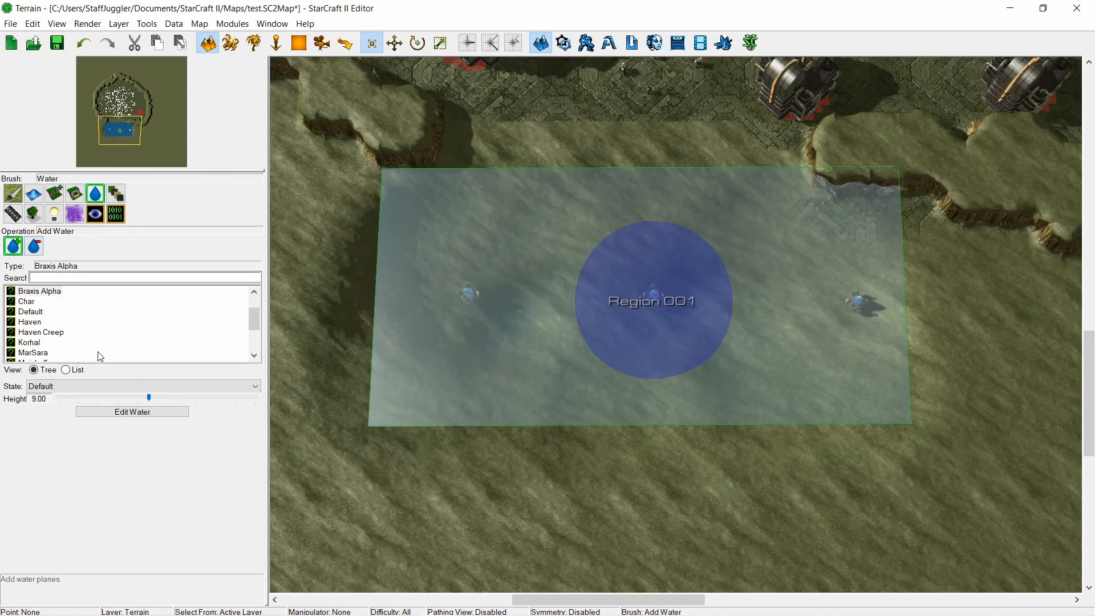
drag(148, 396, 143, 395)
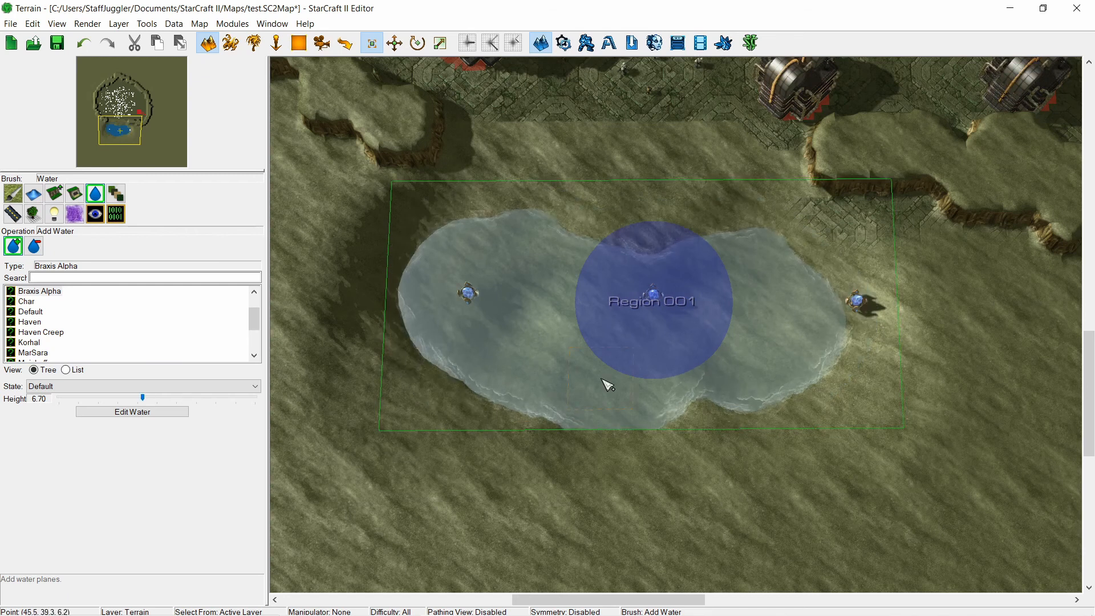
scroll(606, 383, up, 3)
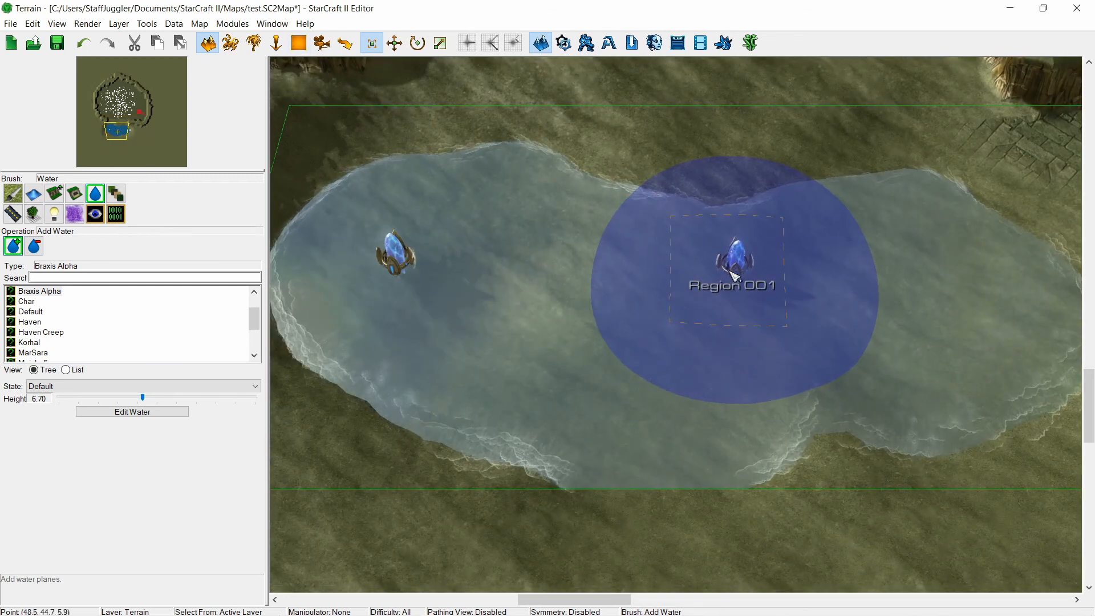
- Reposition the Water Soakers inside the pond, moving the two outer ones inward from its edges
key(Escape)
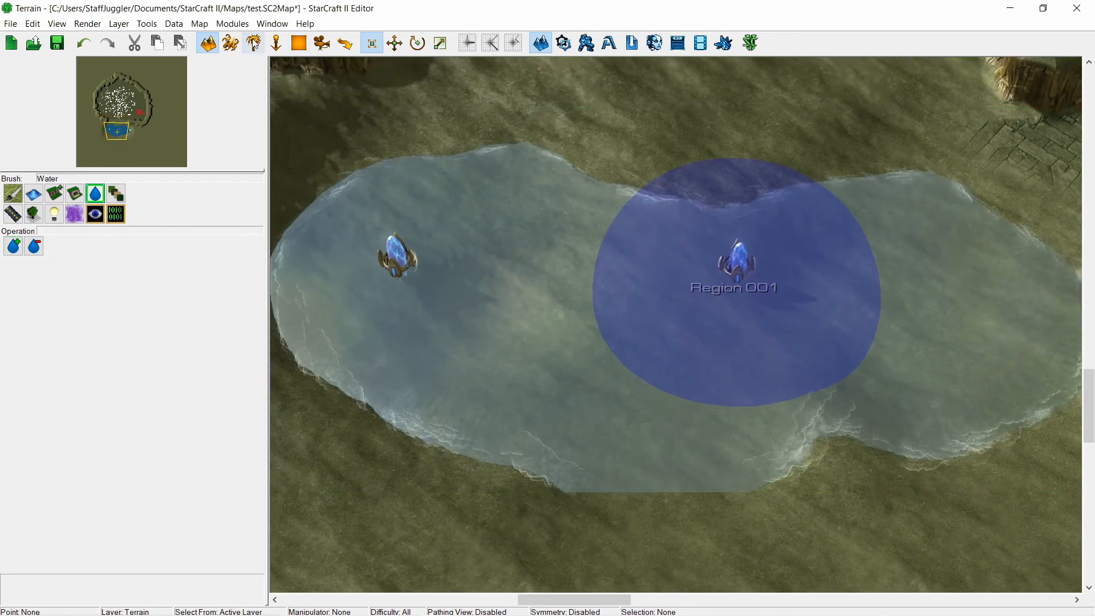
key(u)
click(409, 261)
drag(406, 259, 467, 284)
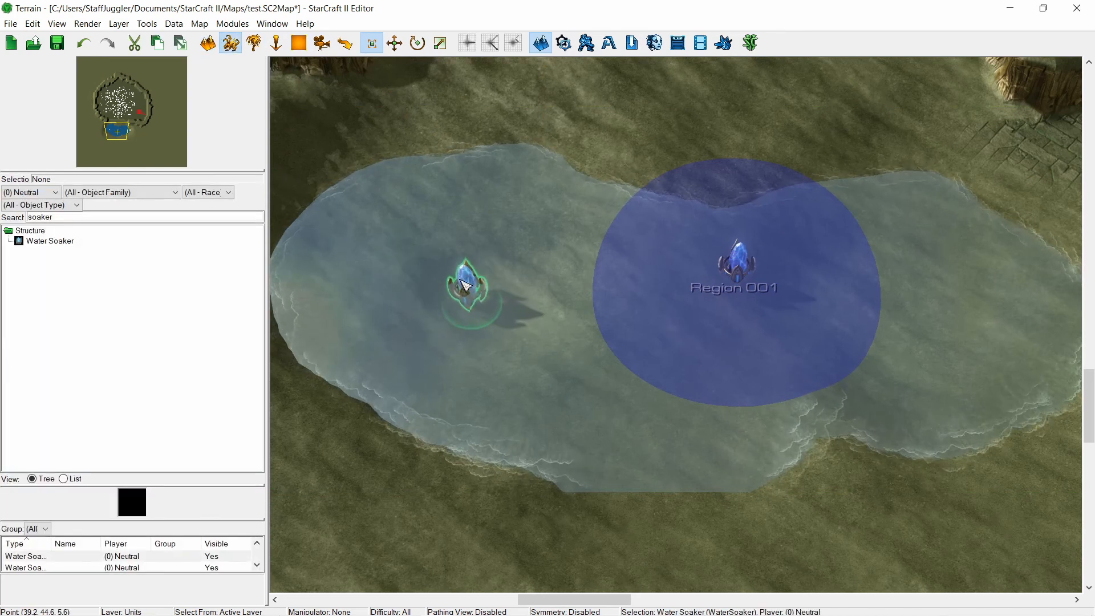
scroll(798, 339, down, 3)
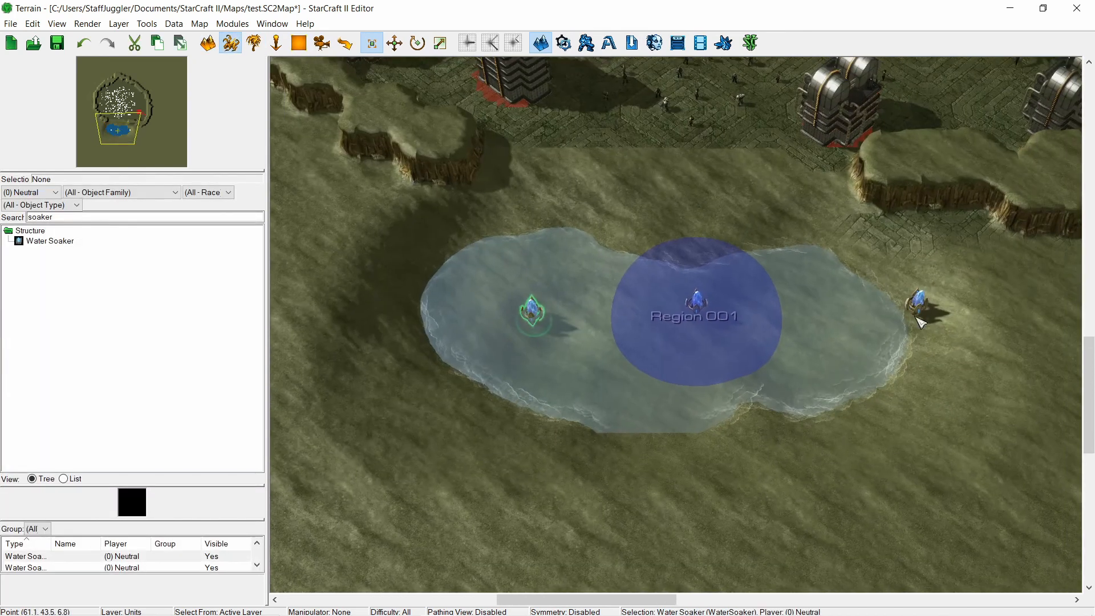
drag(920, 323, 819, 321)
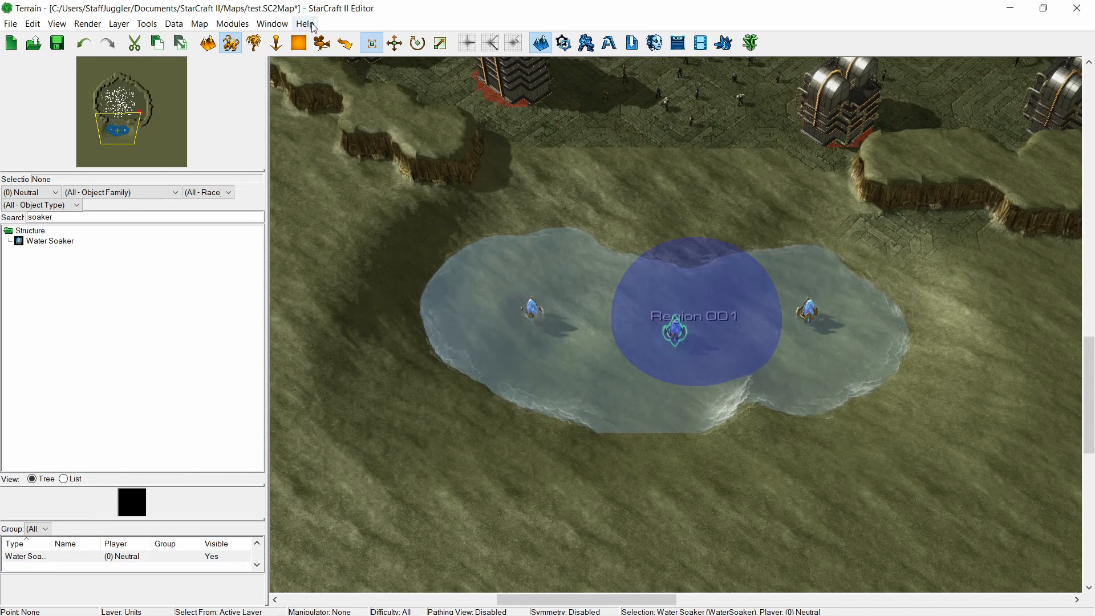
- Move the circular region over toward the eastern Water Soaker to gauge its coverage, and delete the region
key(r)
drag(702, 288, 820, 297)
ctrl+right_drag(767, 387, 798, 318)
drag(798, 319, 772, 325)
key(Delete)
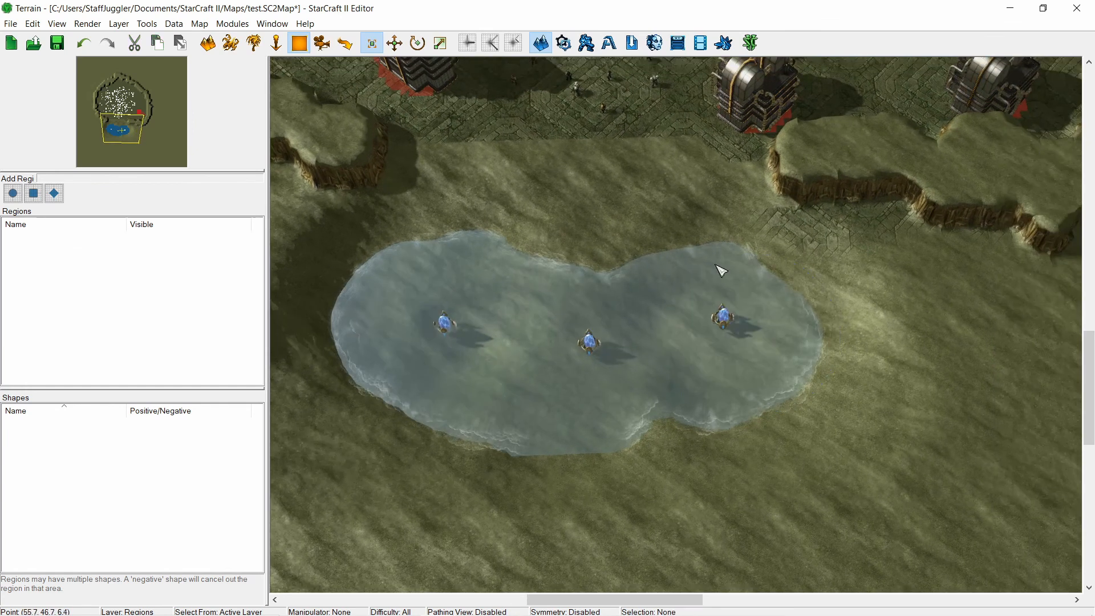
- Copy the five Infested Terrans from the arena's southeast corner and paste them on the ground east of the pond
right_drag(609, 199, 632, 317)
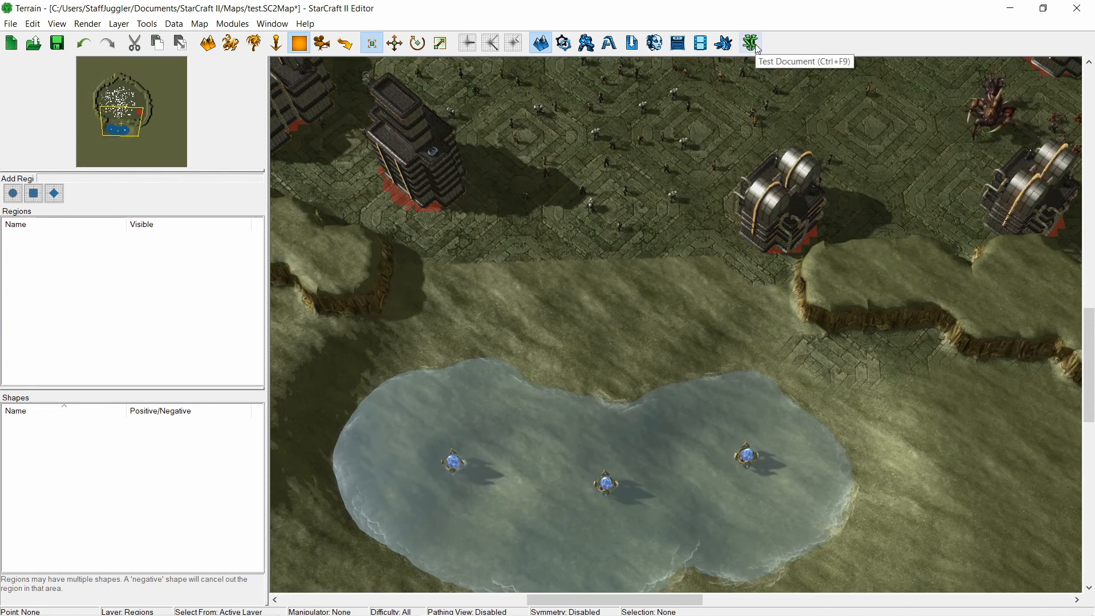
right_drag(878, 210, 604, 200)
scroll(601, 201, down, 3)
click(230, 44)
drag(809, 205, 763, 158)
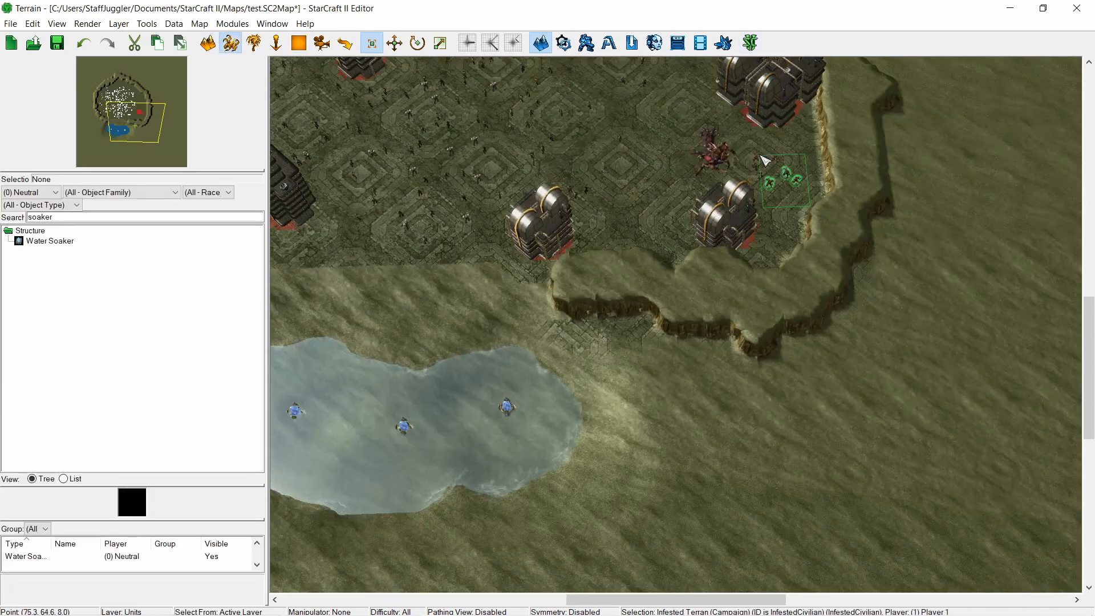
right_drag(514, 254, 674, 280)
ctrl+right_drag(829, 373, 831, 367)
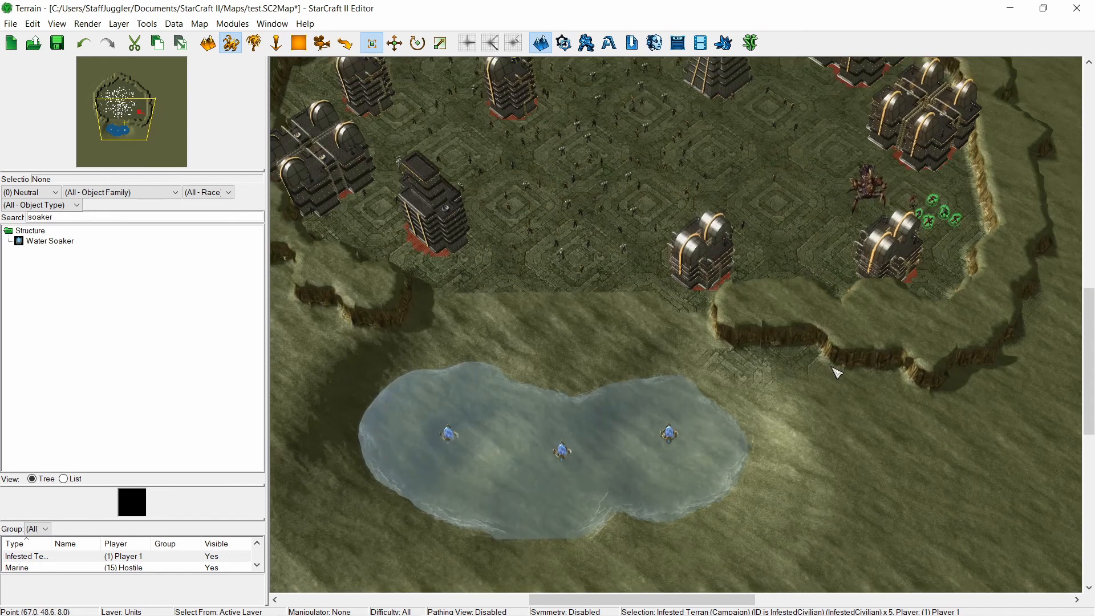
key(ctrl+v)
click(813, 485)
click(826, 422)
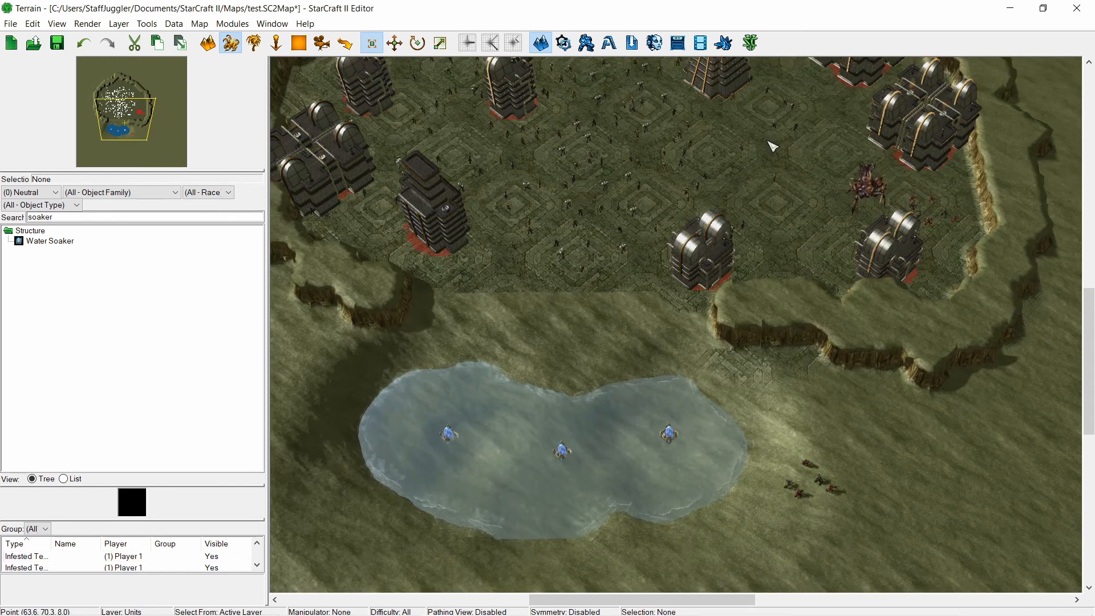
- Launch a test of the map, and return to the Terrain editor window while the game loads
click(750, 43)
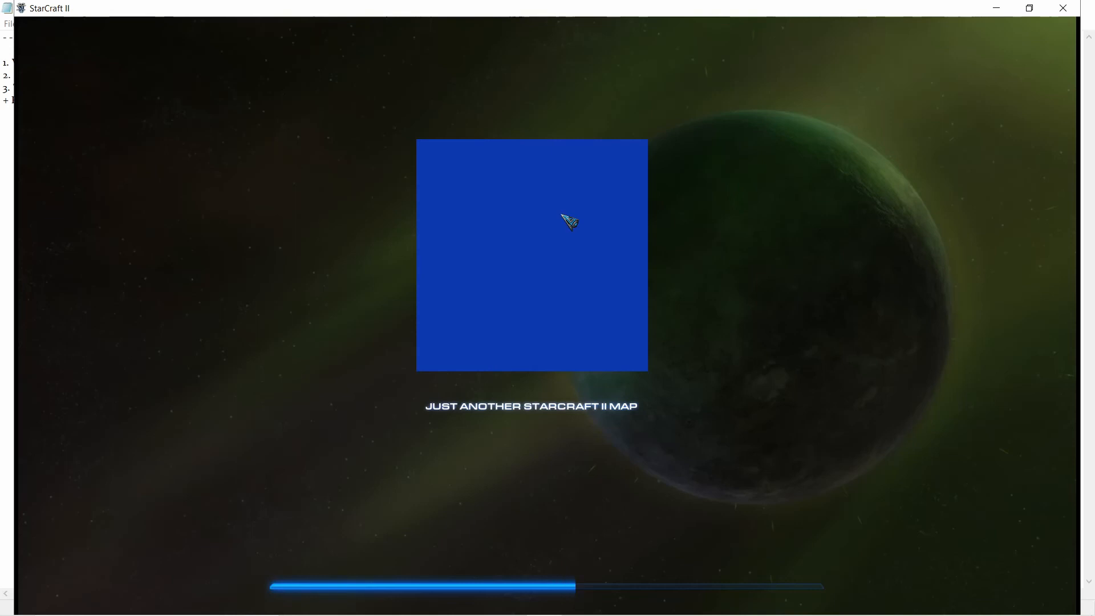
mouse_move(437, 601)
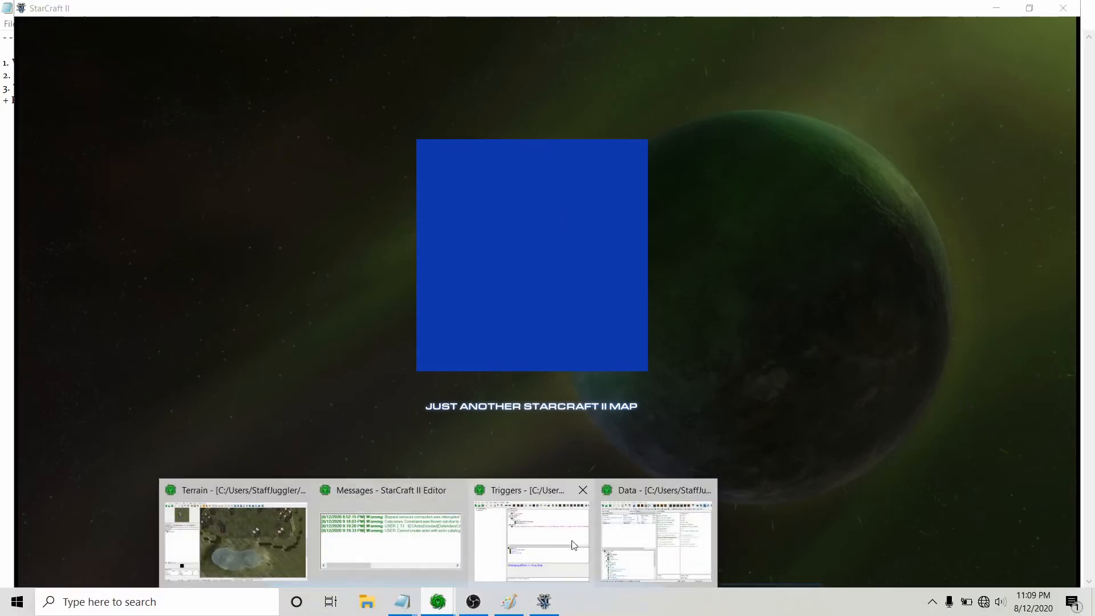
click(645, 542)
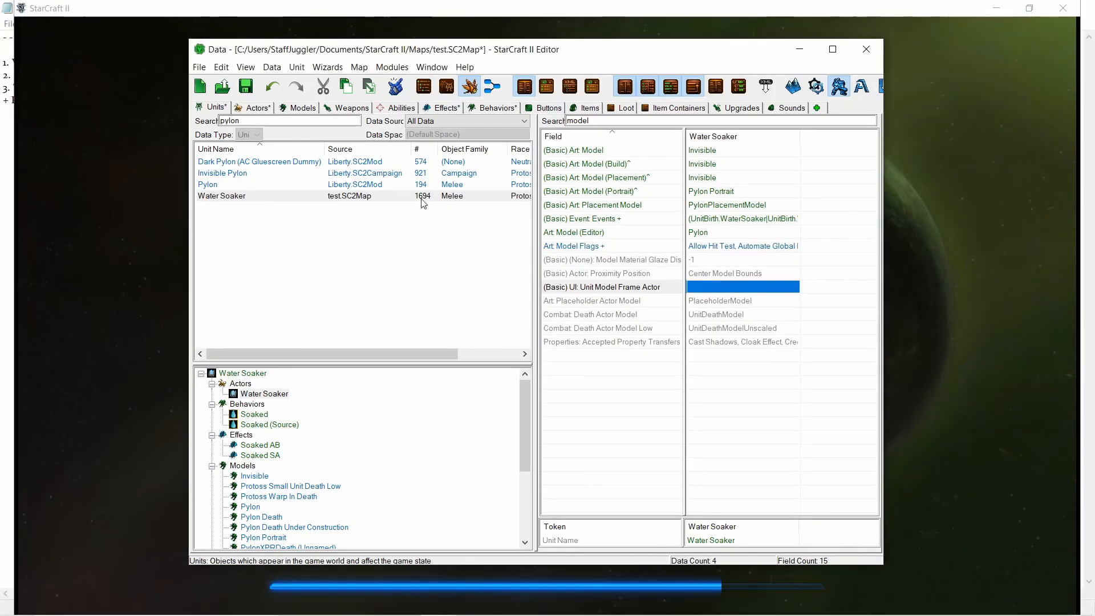
click(437, 601)
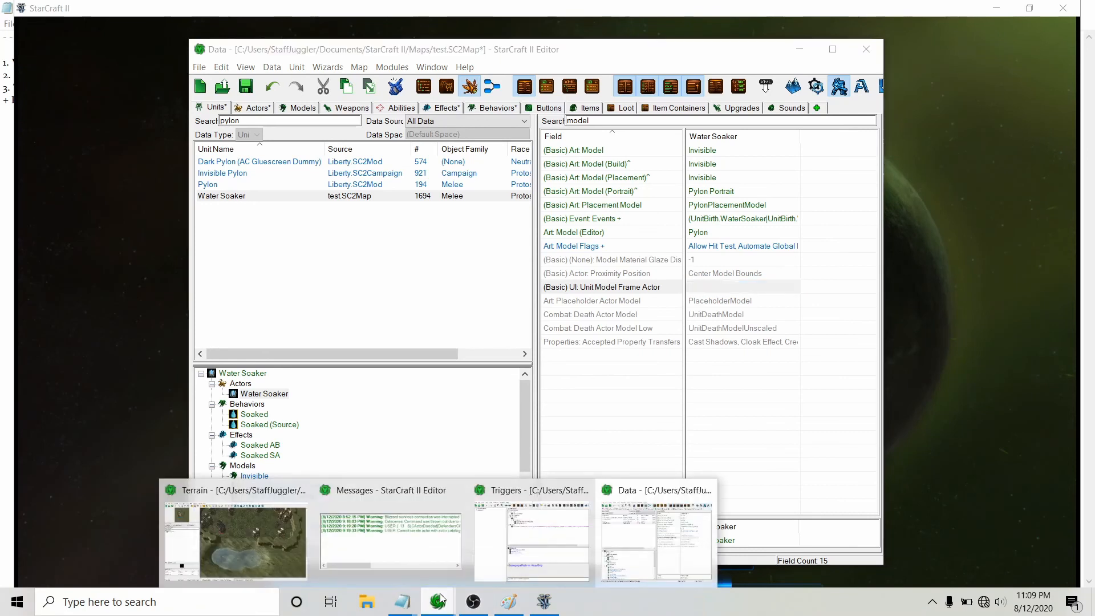
click(243, 543)
- Examine the pond's edges and the spacing of the three Water Soakers to judge how well their areas cover the water
scroll(587, 379, up, 2)
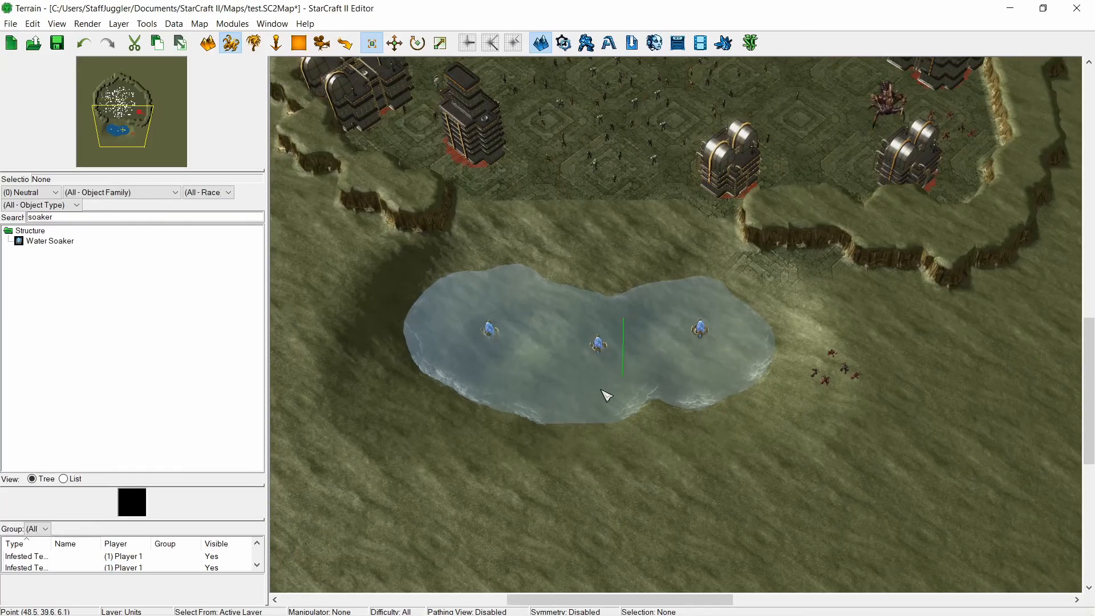
scroll(606, 395, up, 3)
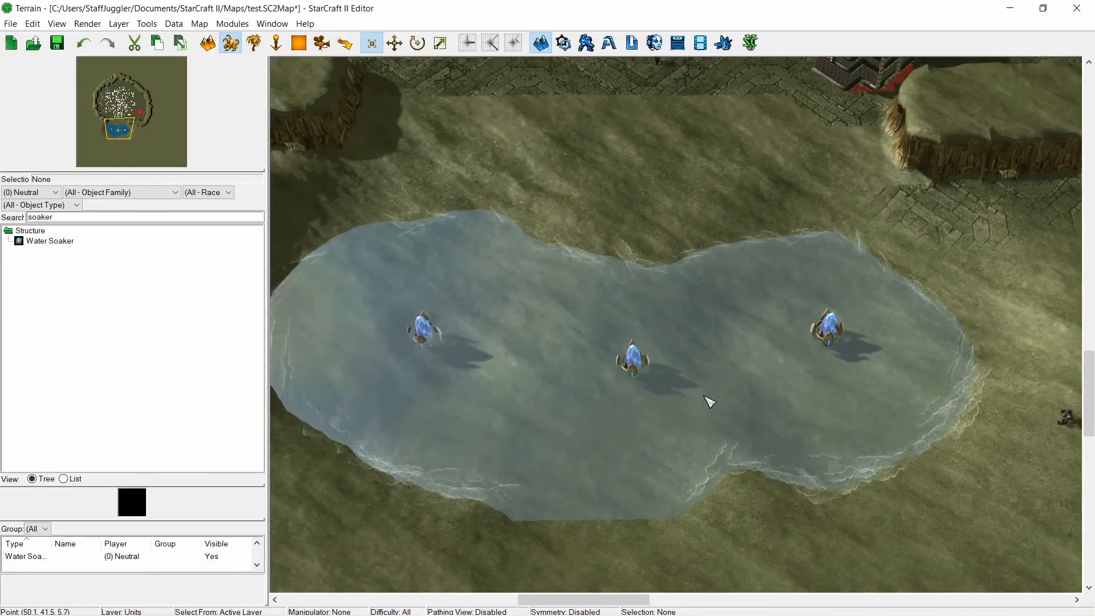
right_drag(703, 395, 700, 395)
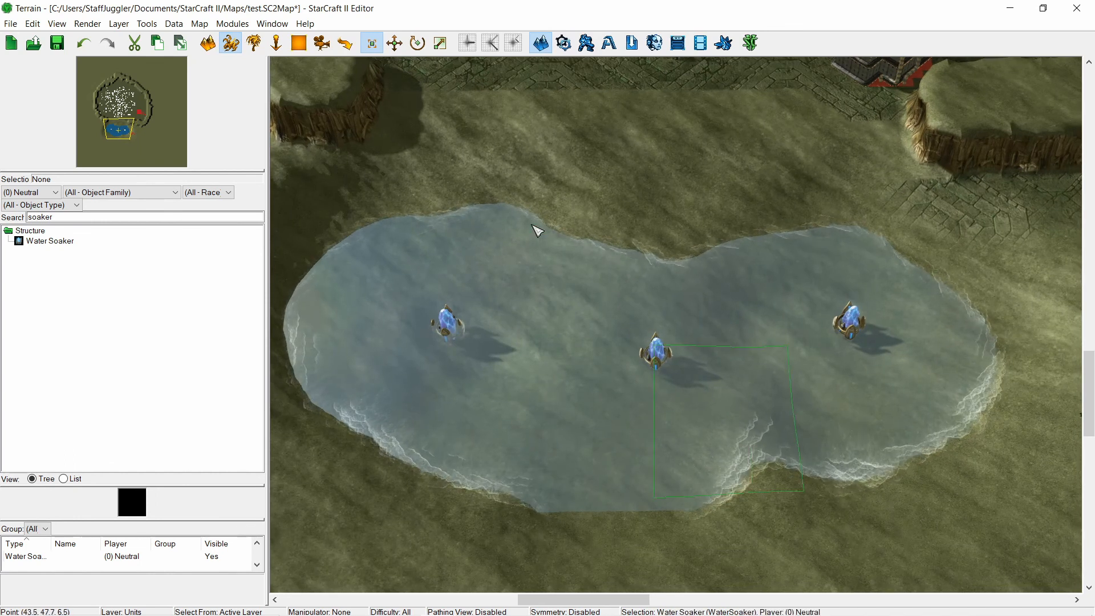
drag(532, 224, 531, 223)
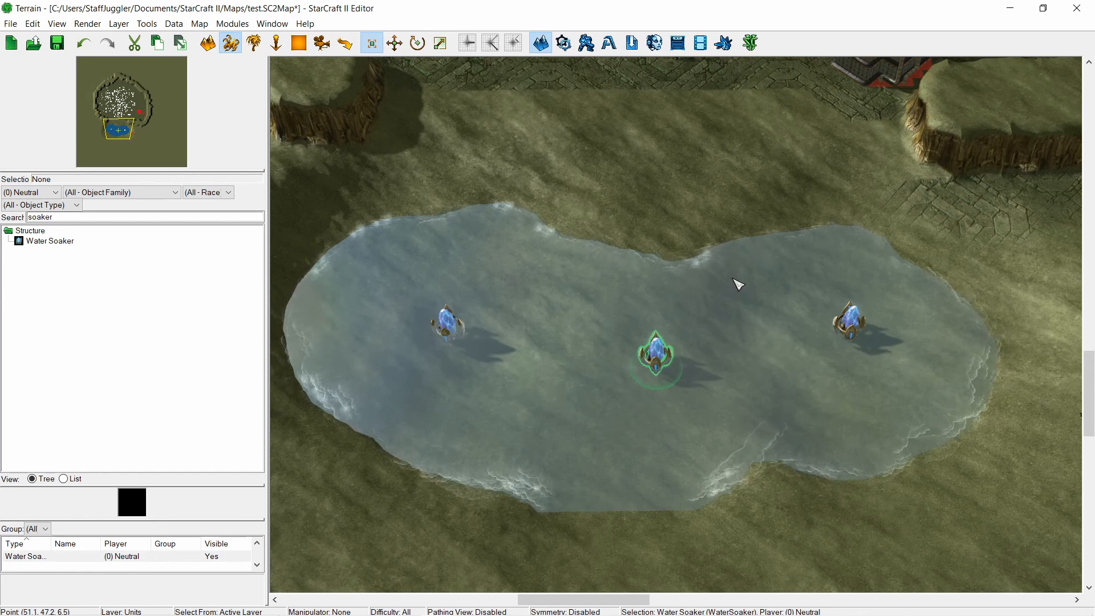
key(Escape)
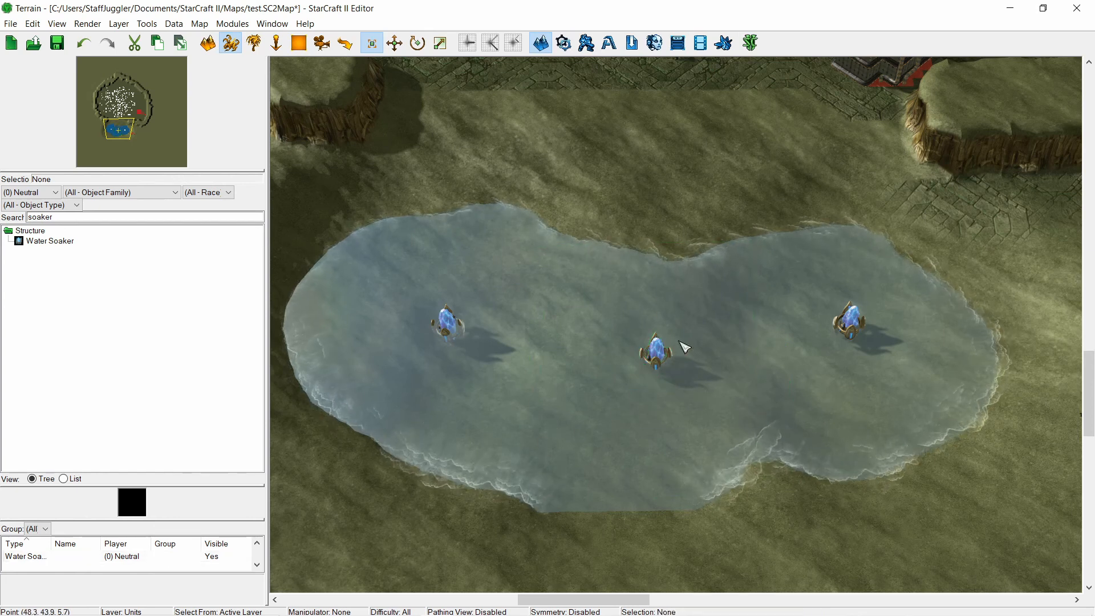
drag(758, 454, 575, 242)
click(616, 279)
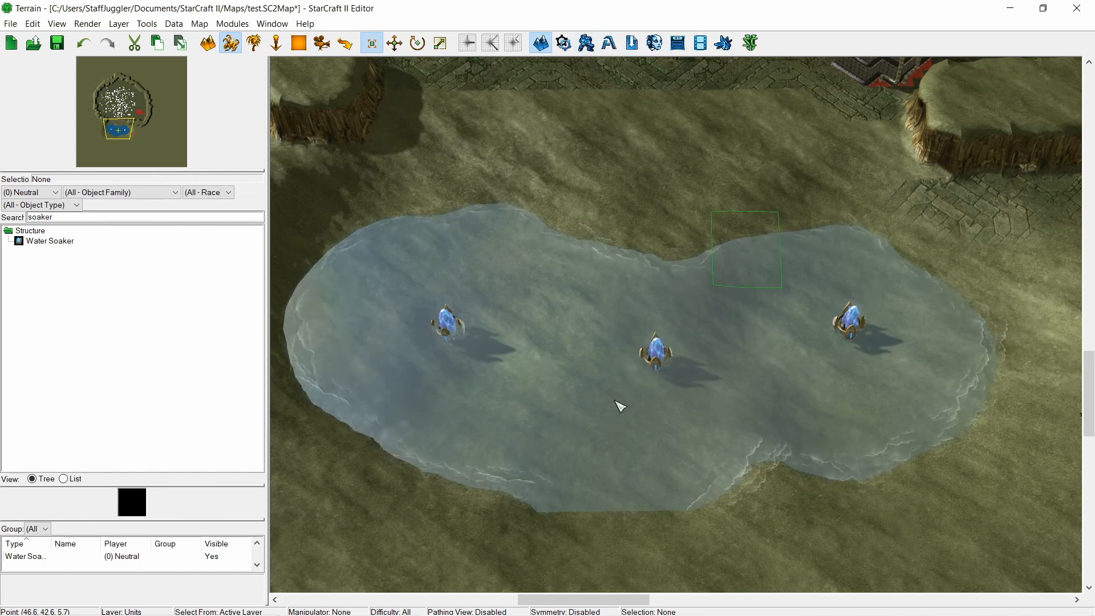
drag(614, 401, 558, 406)
click(639, 119)
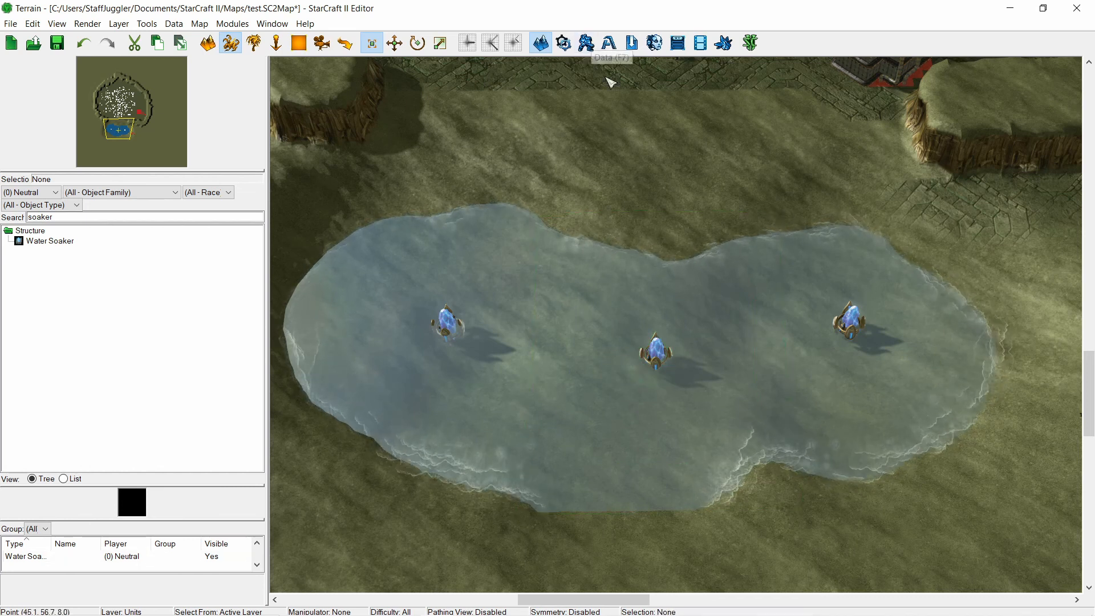
drag(815, 505, 499, 166)
click(408, 234)
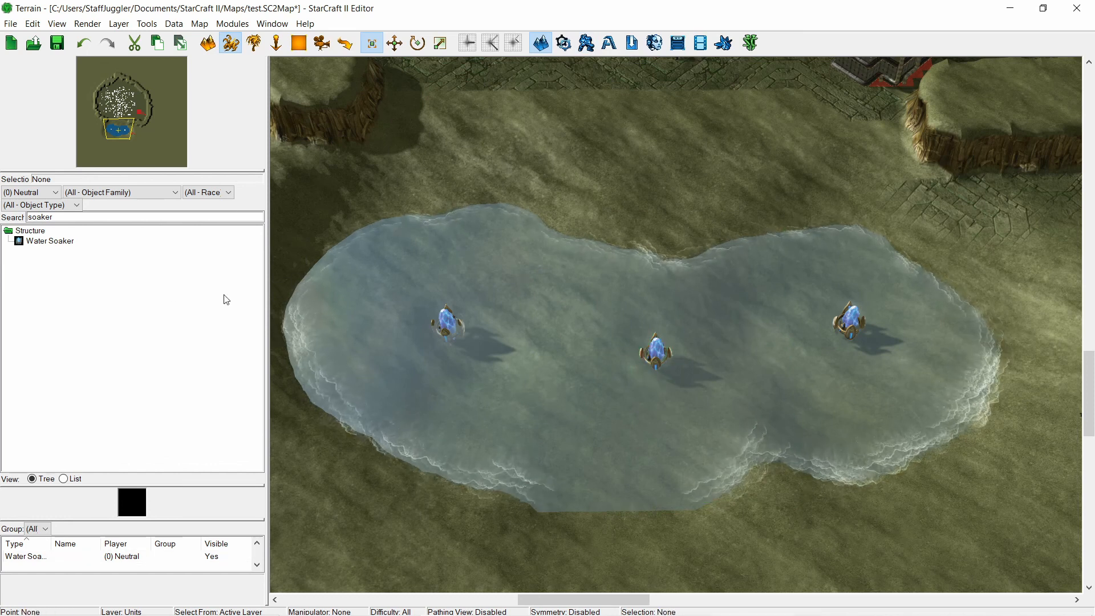
- In the Data editor, find the Soaked behavior by searching for "soake" and clear the field filter to review all its fields
click(586, 43)
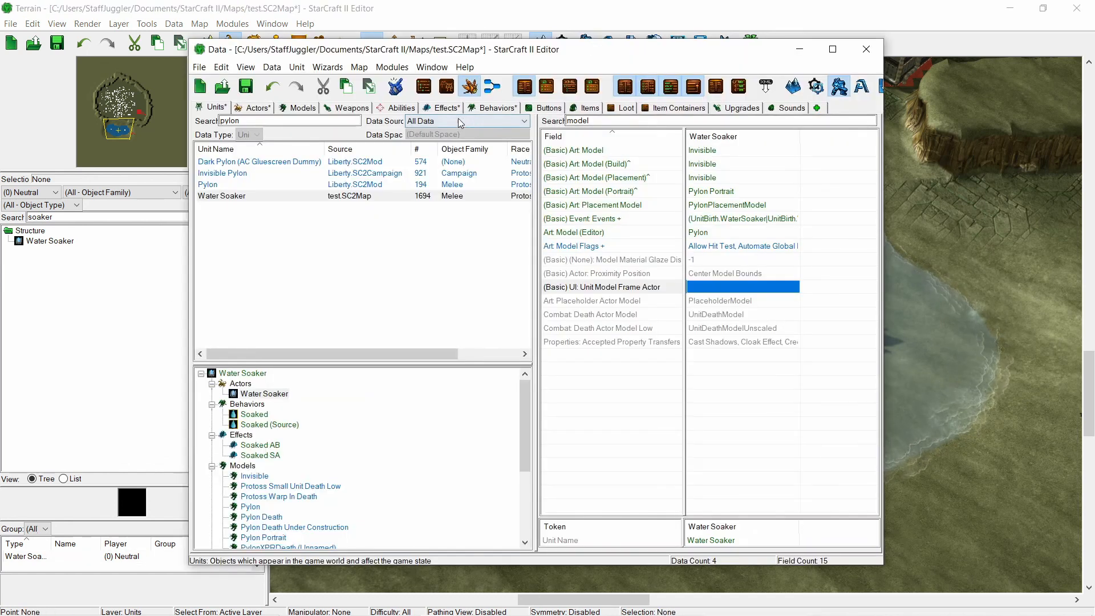
click(480, 112)
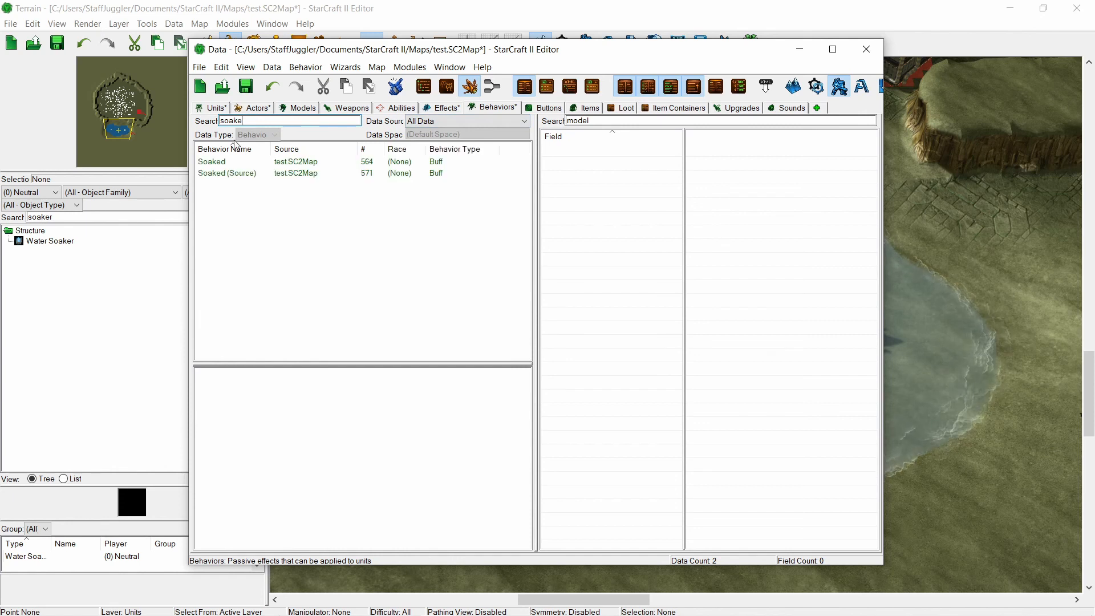
click(224, 161)
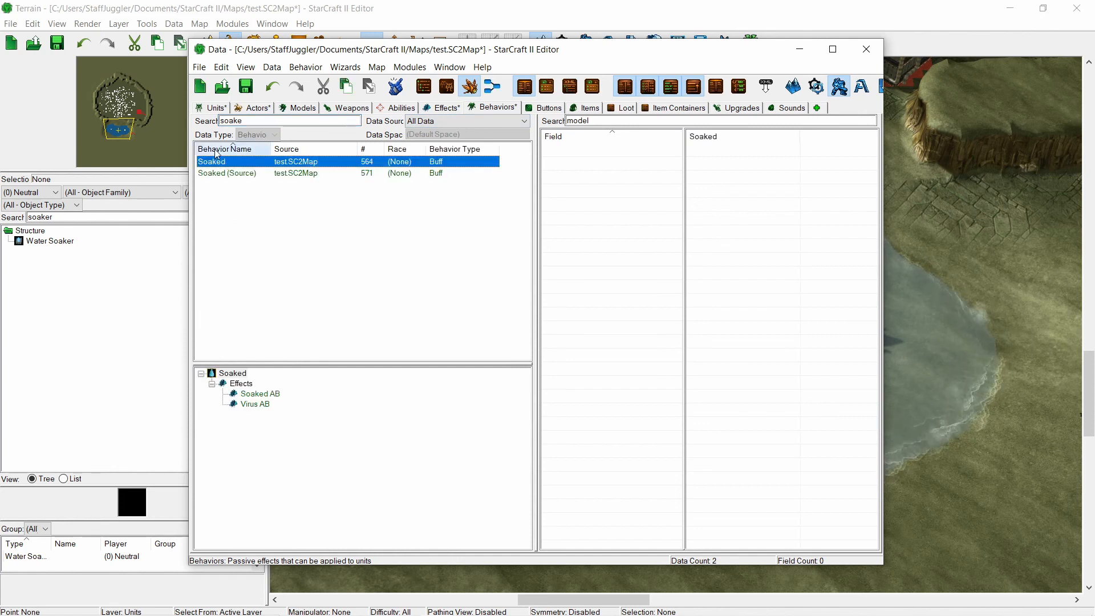
double_click(593, 122)
key(BackSpace)
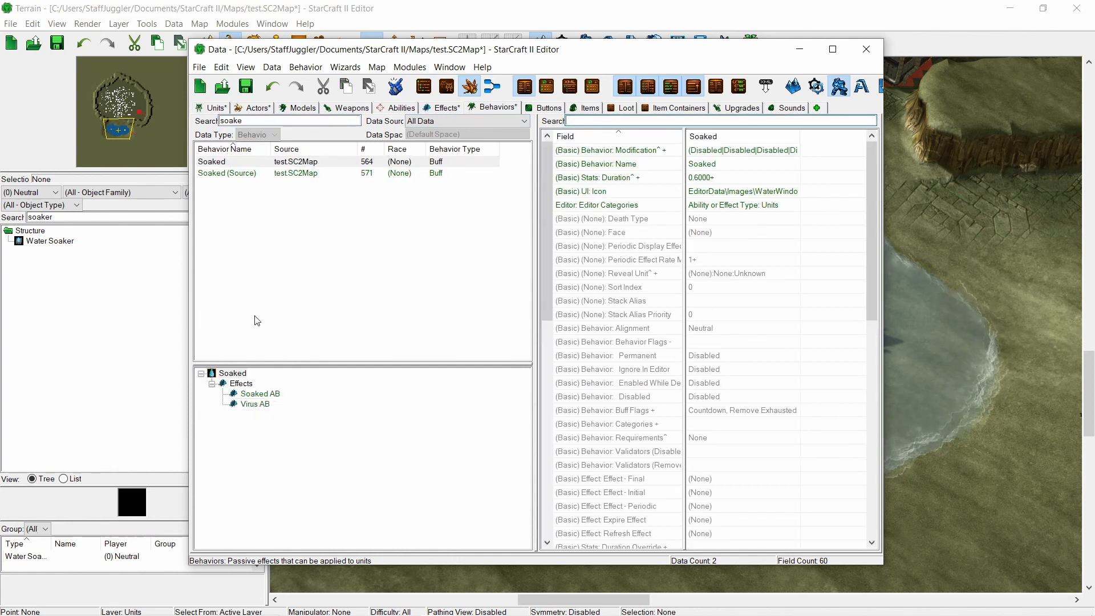
click(233, 164)
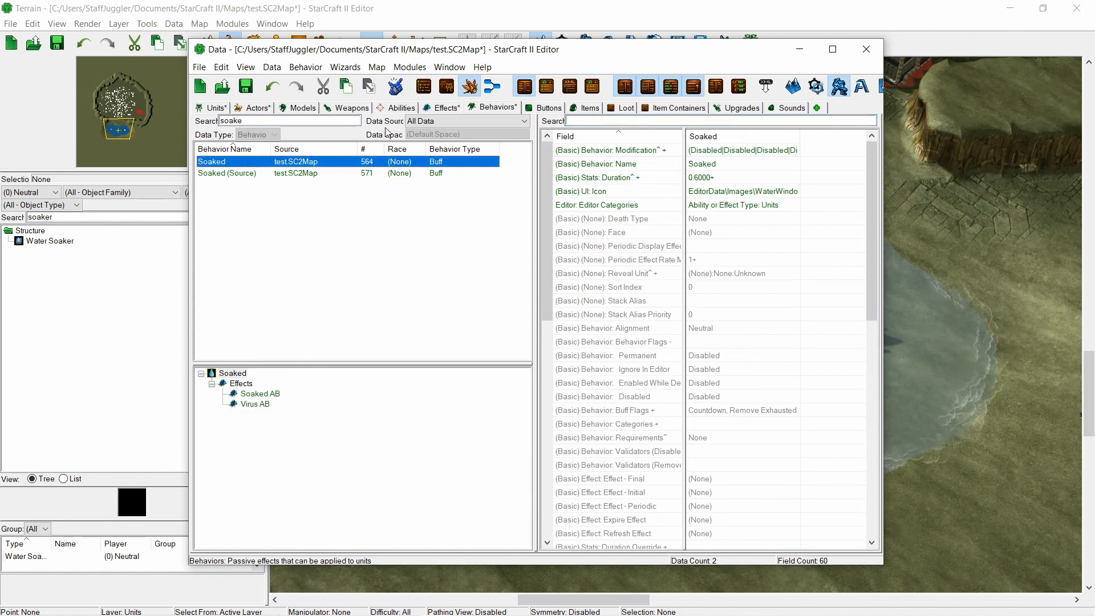
- Search the behaviors for "virus", review the Virus behavior's periodic effect and its Virus Dmg effect, and minimize the Data editor
drag(273, 121, 156, 115)
text(virus)
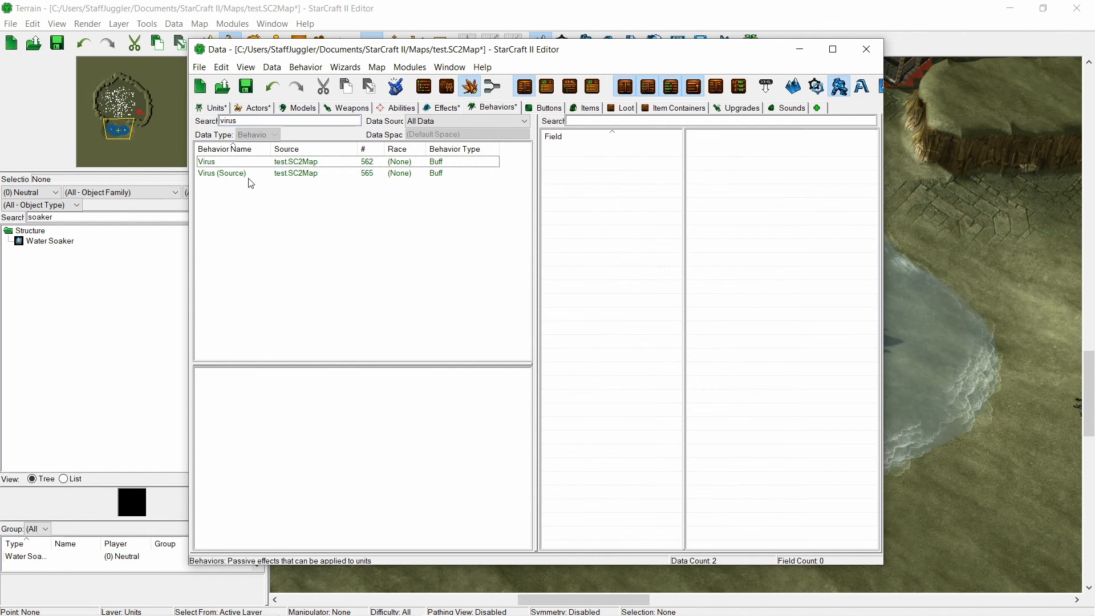
click(250, 173)
click(251, 164)
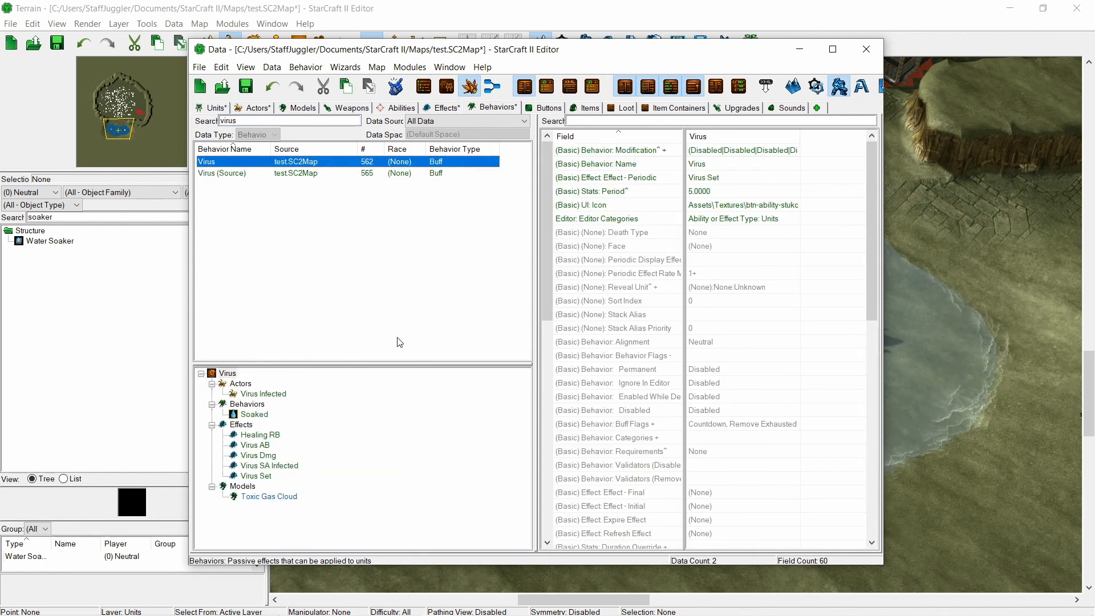
click(723, 177)
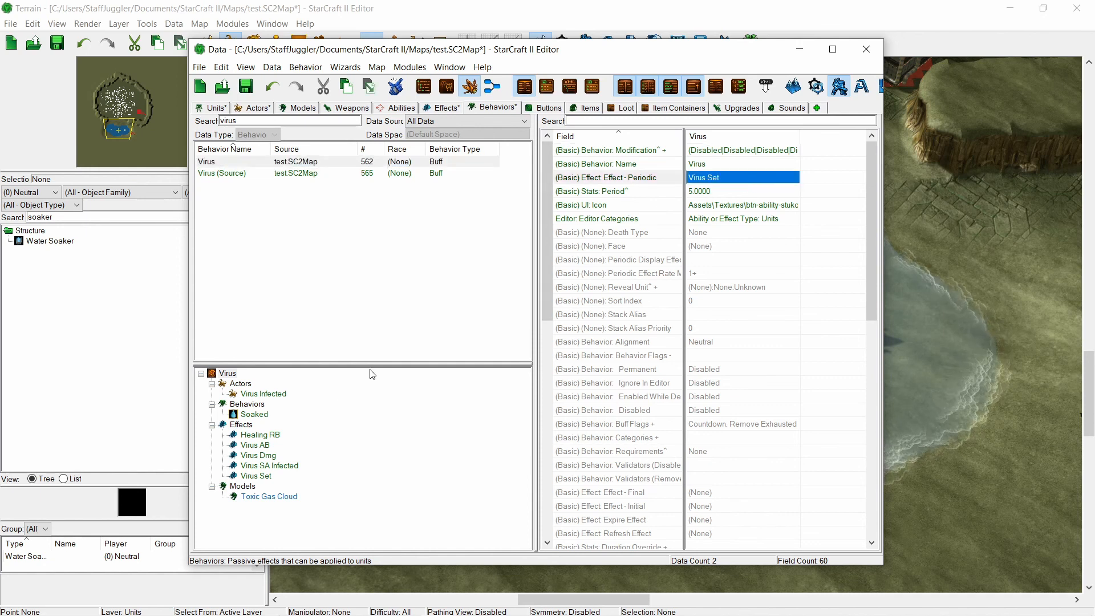
click(260, 455)
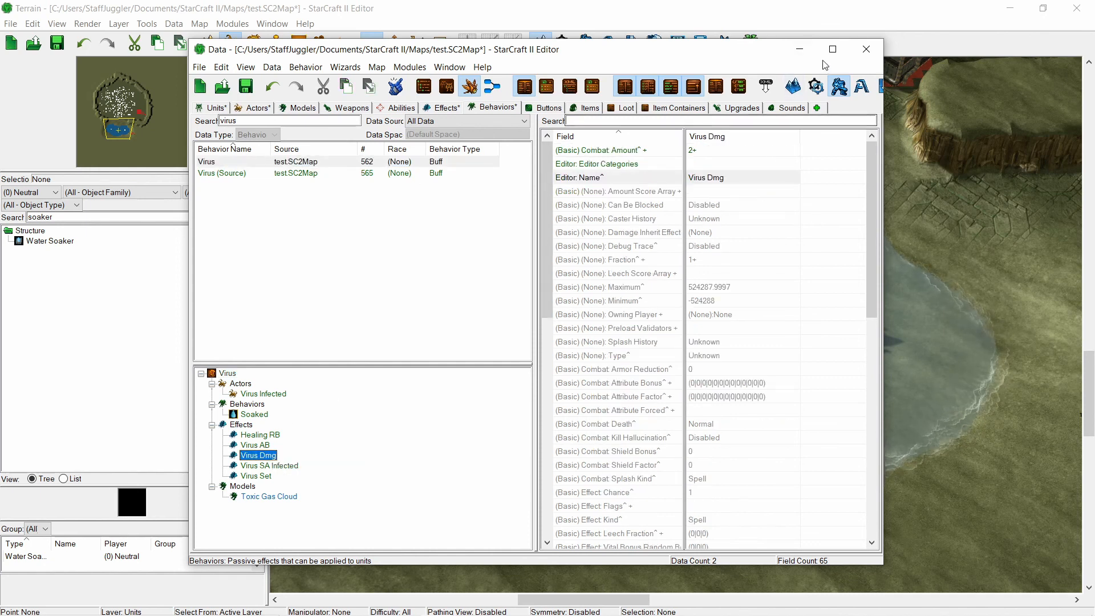
click(799, 49)
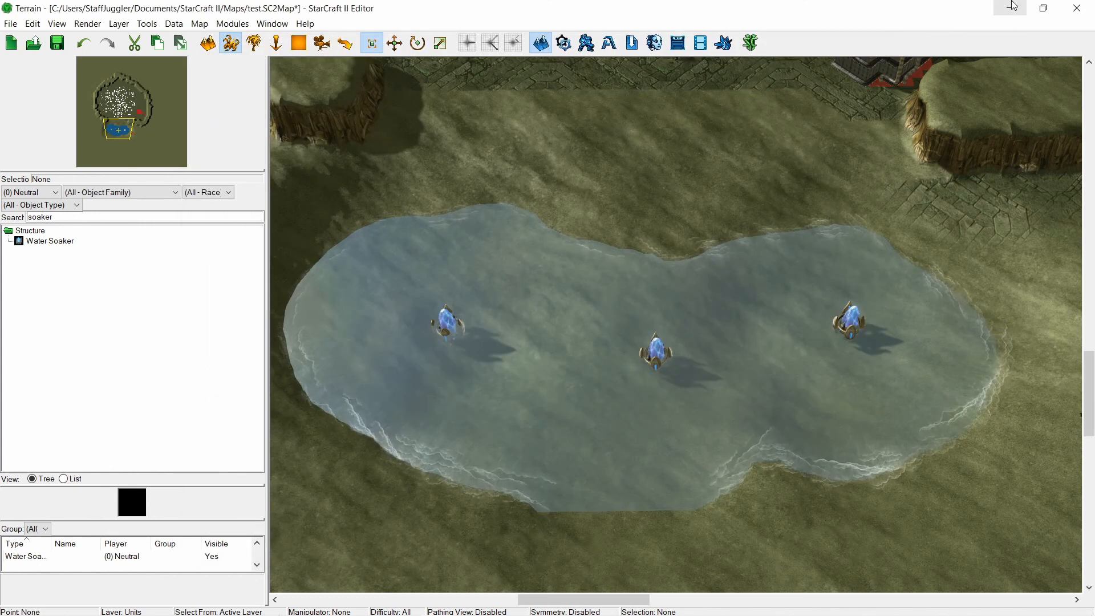
- Switch to the running StarCraft II test and send the five Infested Terrans east of the pond into the water
click(544, 601)
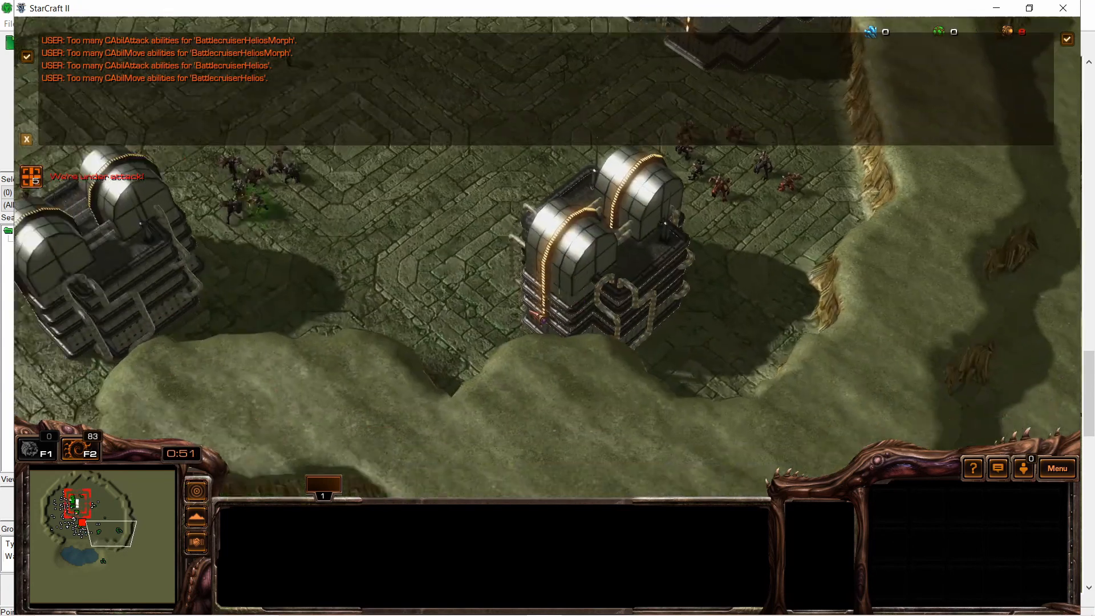
middle_drag(531, 312, 645, 320)
double_click(697, 368)
right_click(529, 363)
right_click(556, 455)
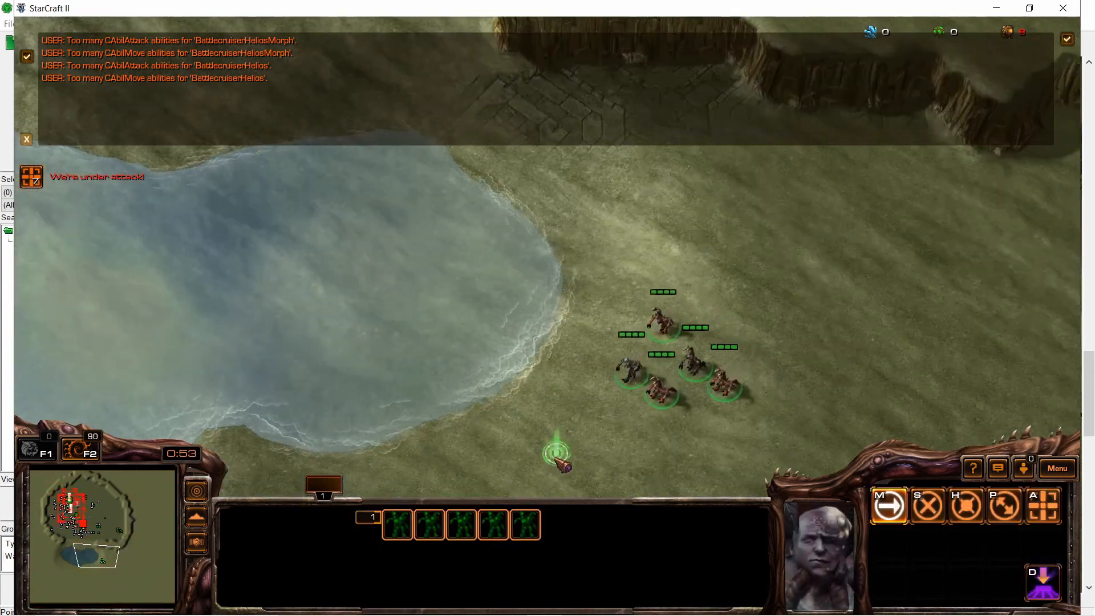
right_click(348, 342)
- Single out one Infested Terran and follow it into the pond to check its status for the Soaked buff
click(430, 523)
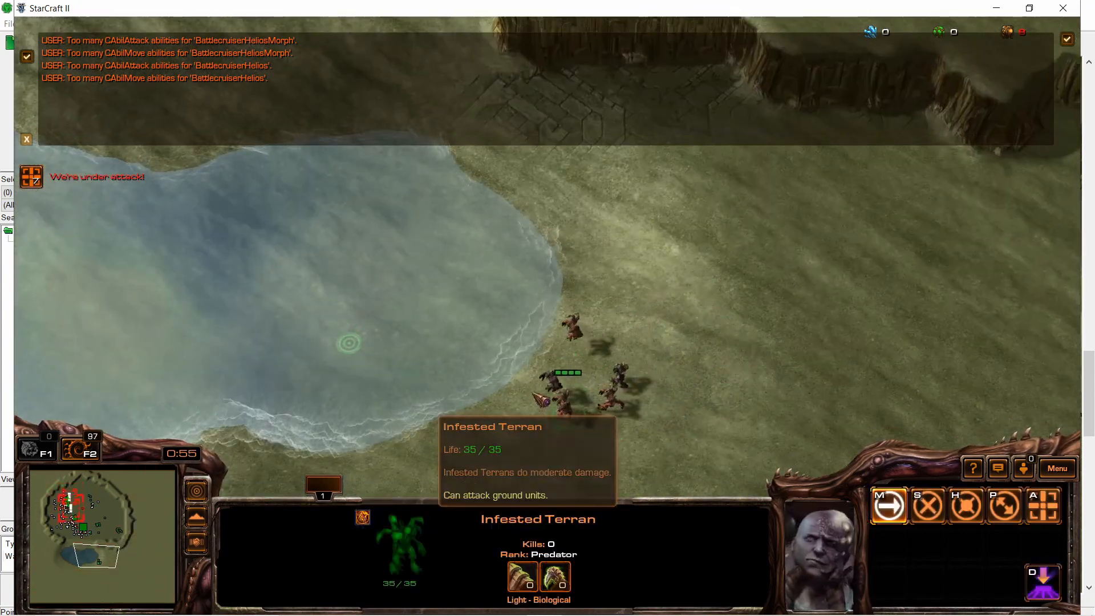
key(Left)
key(Left)
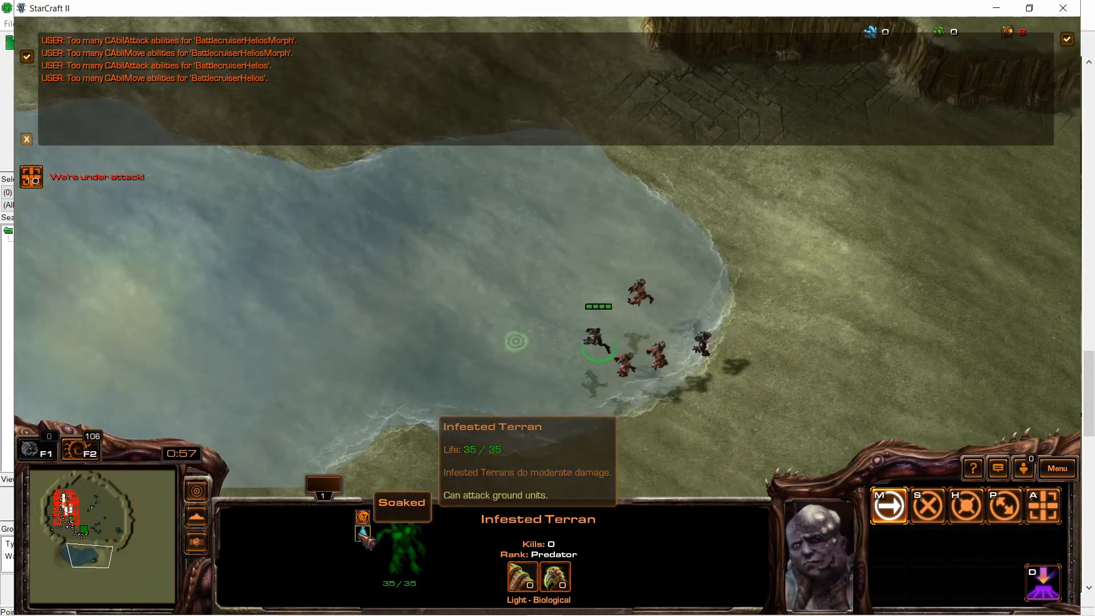
key(Left)
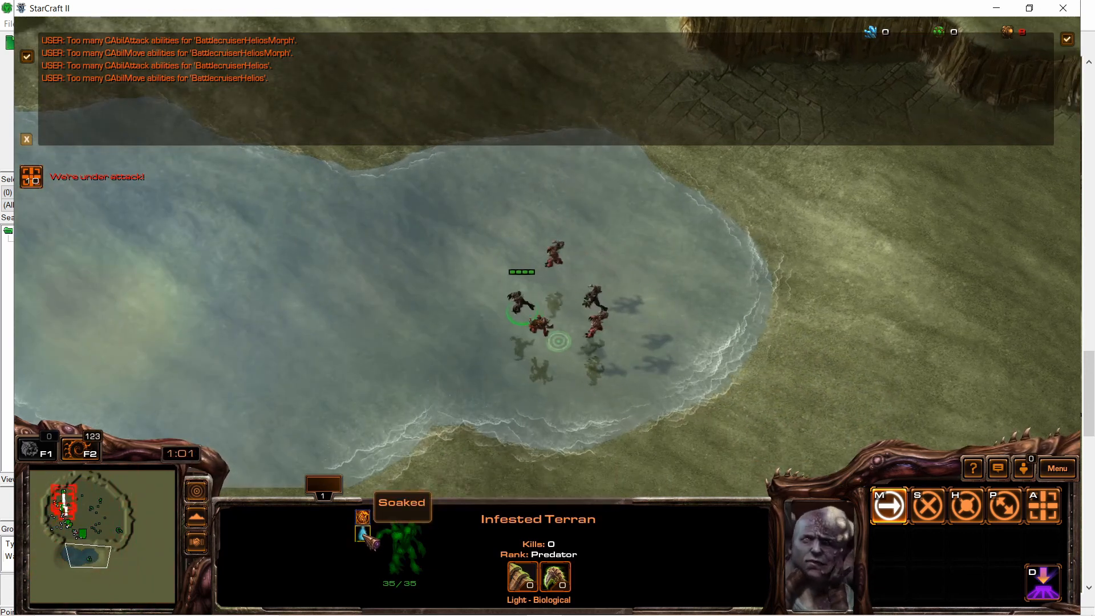
- Reselect all five Infested Terrans, move them around inside the pond, and order them onto the north shore
scroll(365, 535, up, 4)
drag(742, 366, 392, 163)
right_click(394, 260)
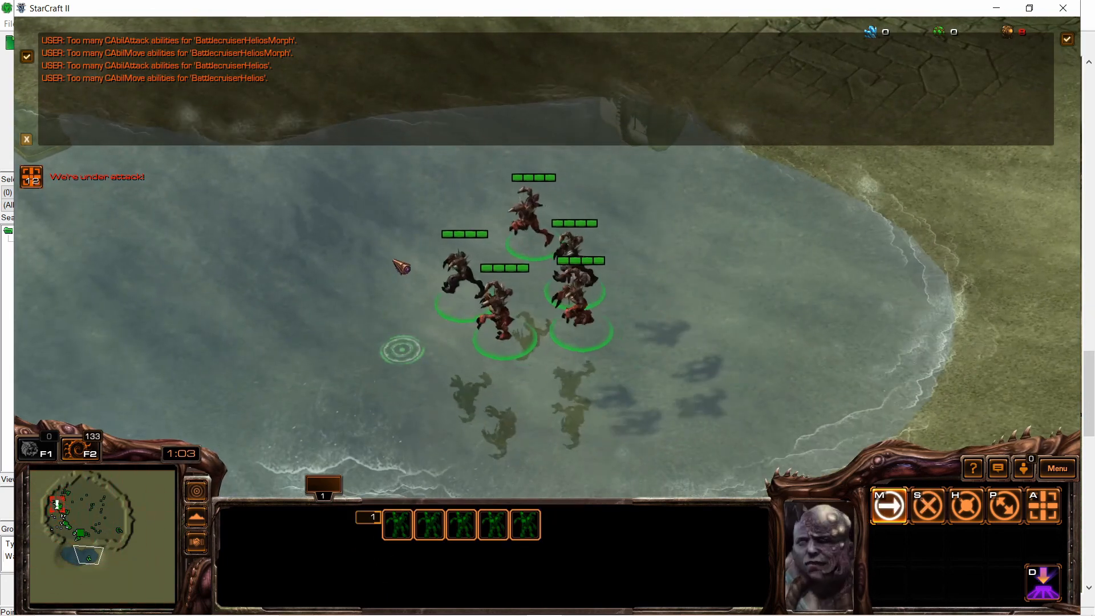
mouse_move(394, 260)
middle_down()
mouse_move(552, 351)
mouse_move(544, 288)
middle_up()
right_click(614, 290)
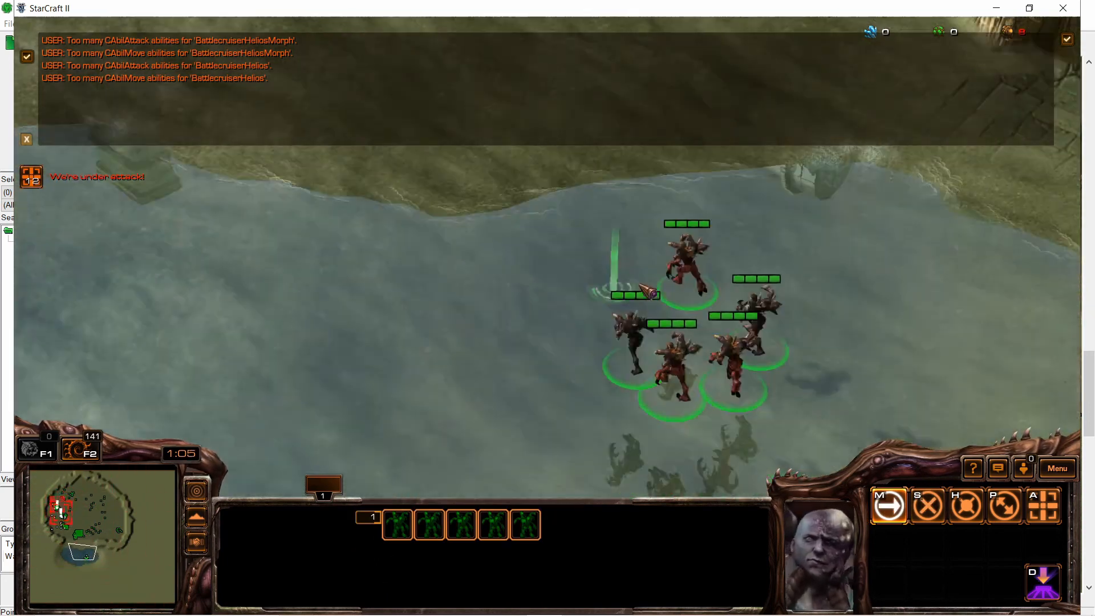
right_click(805, 349)
right_click(819, 272)
right_click(541, 251)
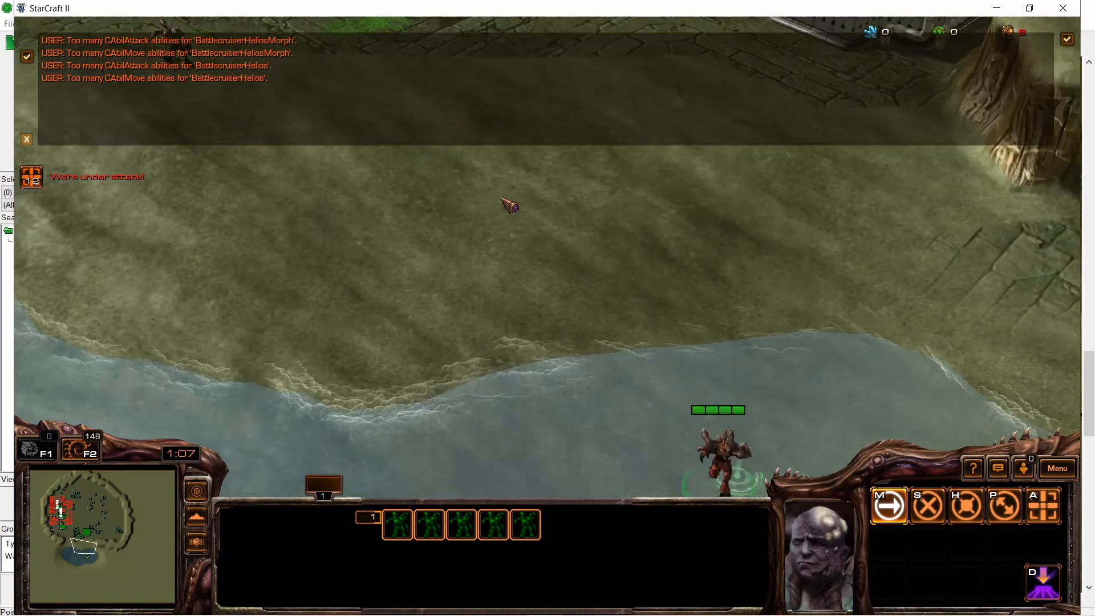
right_click(501, 203)
right_click(496, 224)
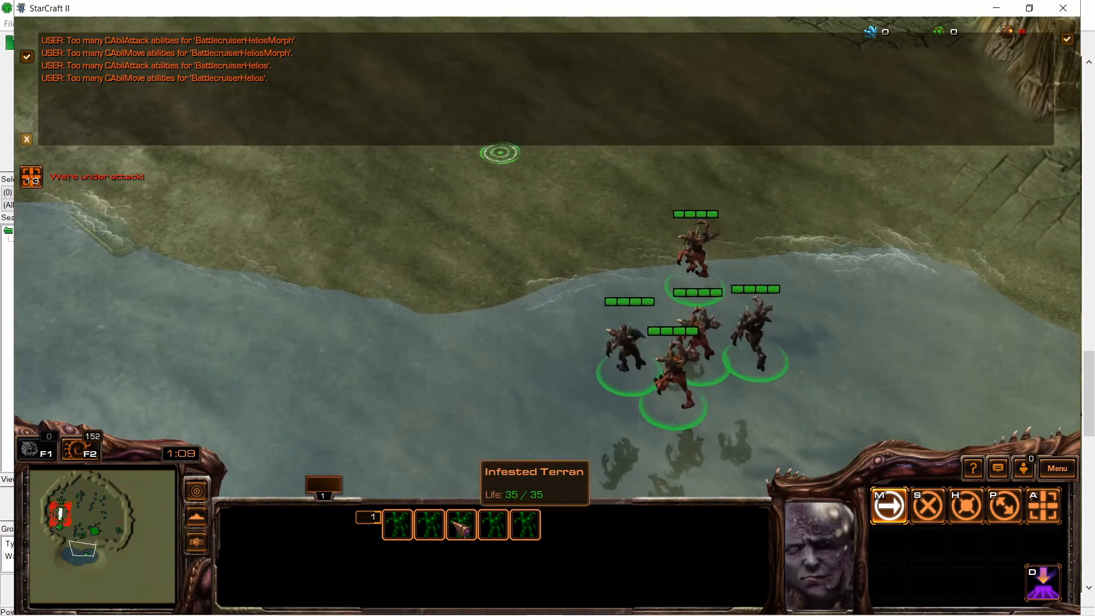
- Check one Infested Terran's buffs at the north shoreline, and reselect all five and order them toward the arena north of the pond
click(462, 528)
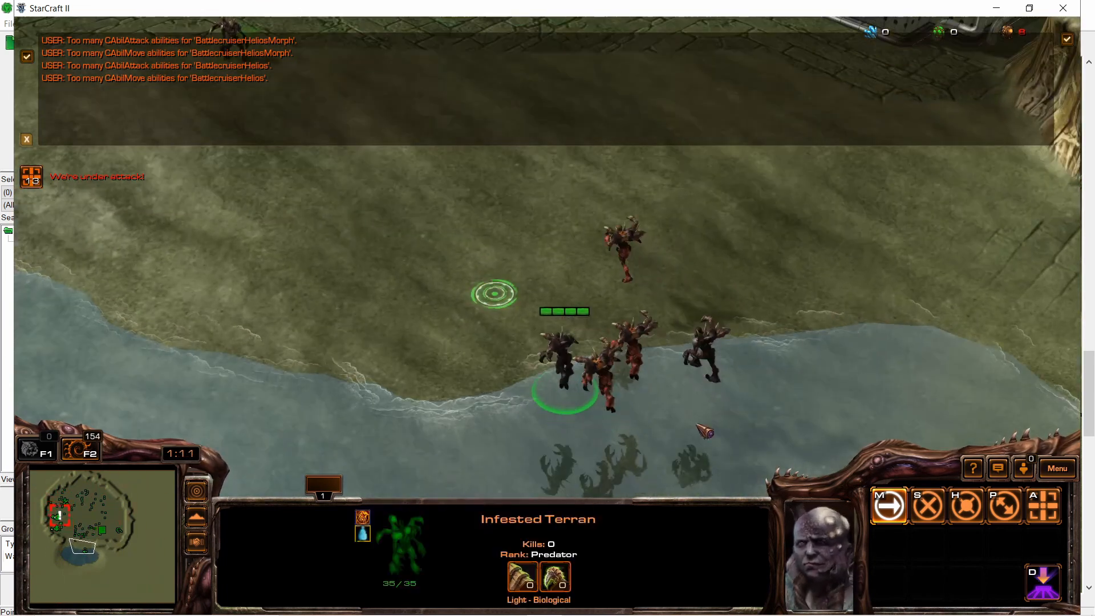
drag(697, 425, 497, 261)
scroll(627, 319, down, 4)
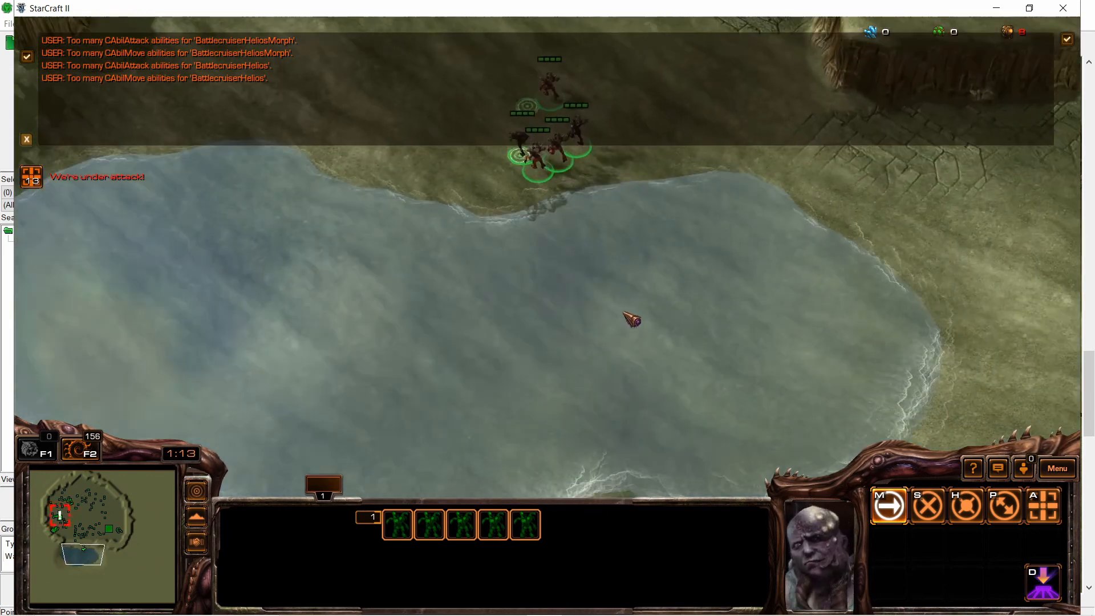
right_click(623, 312)
mouse_move(624, 312)
middle_down()
mouse_move(623, 273)
mouse_move(601, 434)
middle_up()
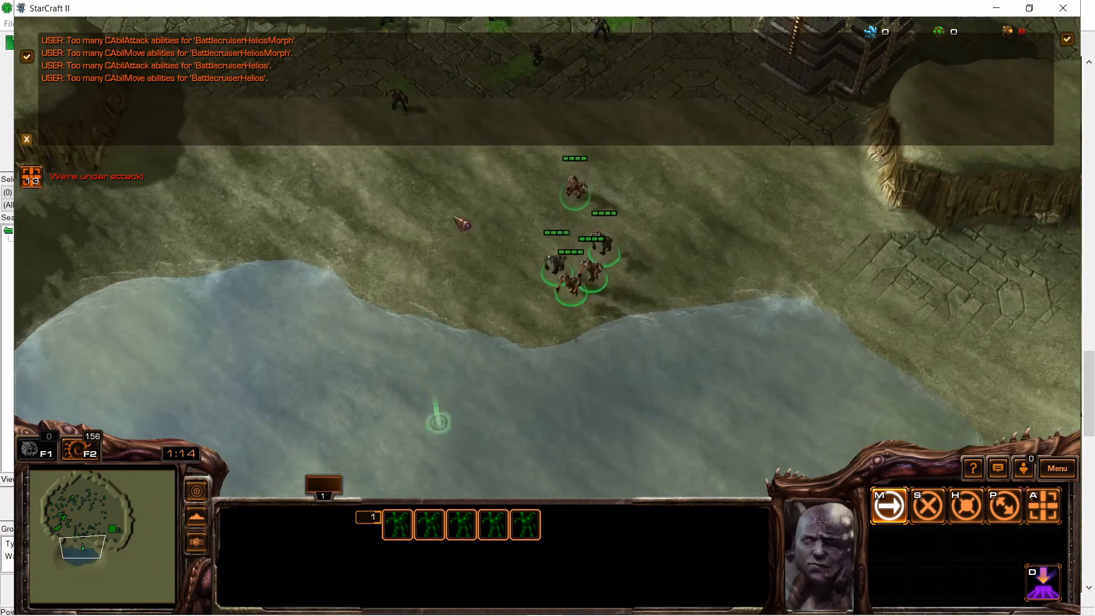
right_click(461, 218)
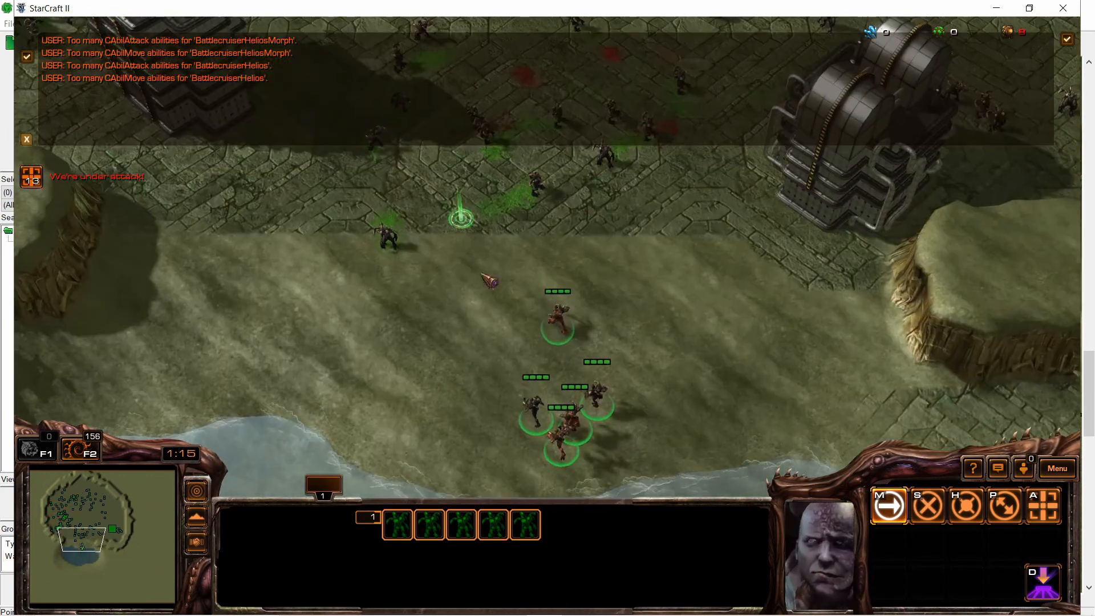
- Turn the five Infested Terrans around and send them back across the shoreline toward the southeastern part of the pond
scroll(489, 281, up, 4)
right_click(410, 419)
right_click(448, 405)
right_click(520, 473)
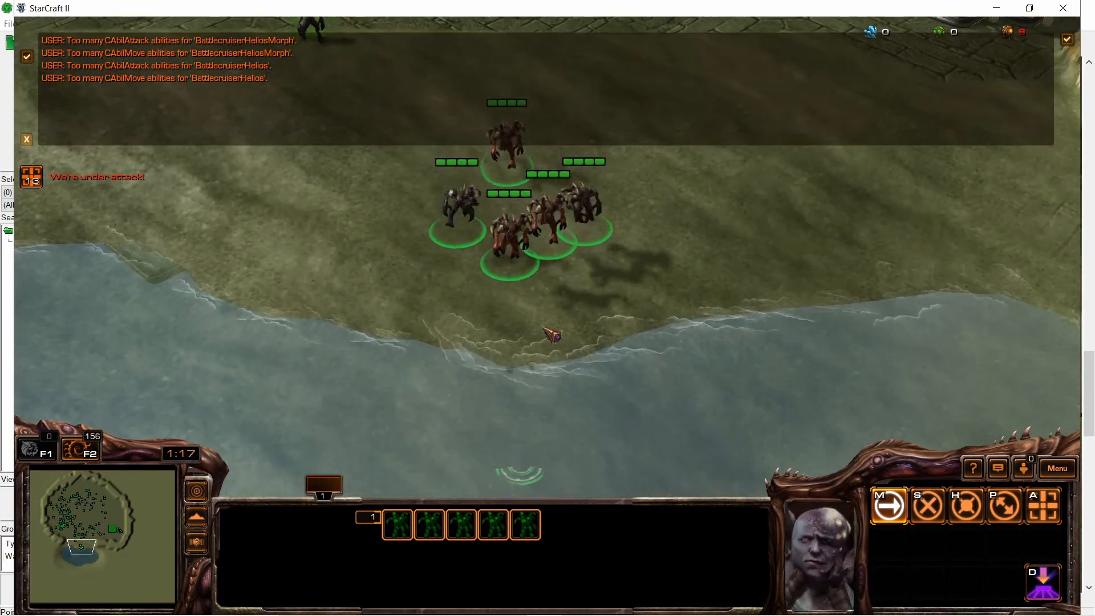
middle_drag(553, 337, 549, 217)
right_click(713, 360)
middle_drag(719, 361, 570, 417)
right_click(673, 410)
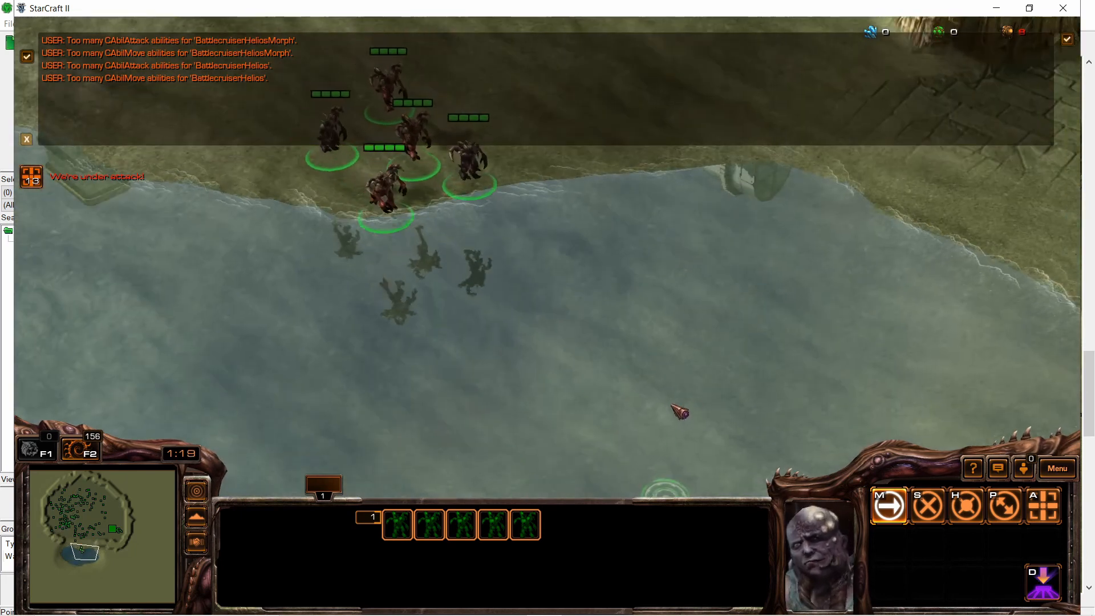
- Single out the leading Infested Terran in the water, move it farther southeast, and check its Soaked buff
scroll(655, 367, down, 3)
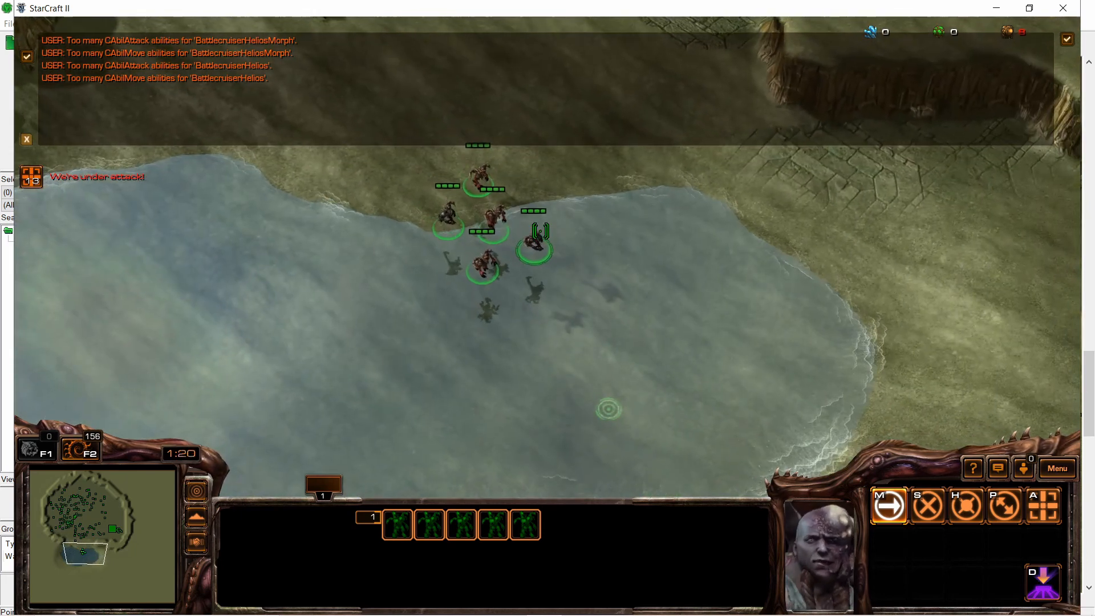
click(540, 231)
right_click(675, 341)
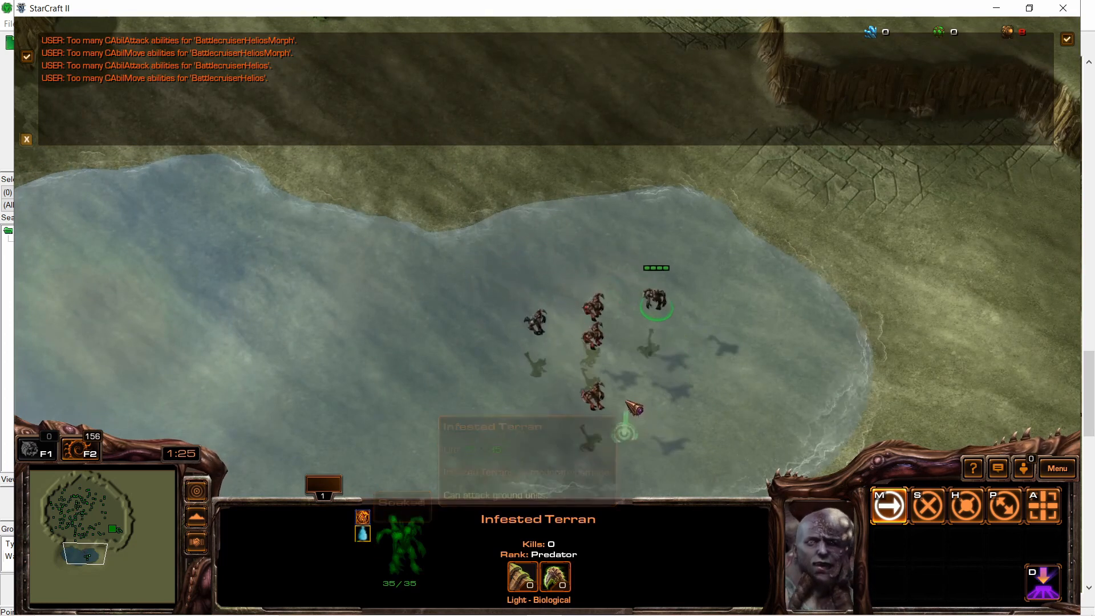
- Send all five Infested Terrans southwest through the pond, and pick the middle one to inspect its Soaked buff
drag(542, 292, 516, 272)
right_click(448, 446)
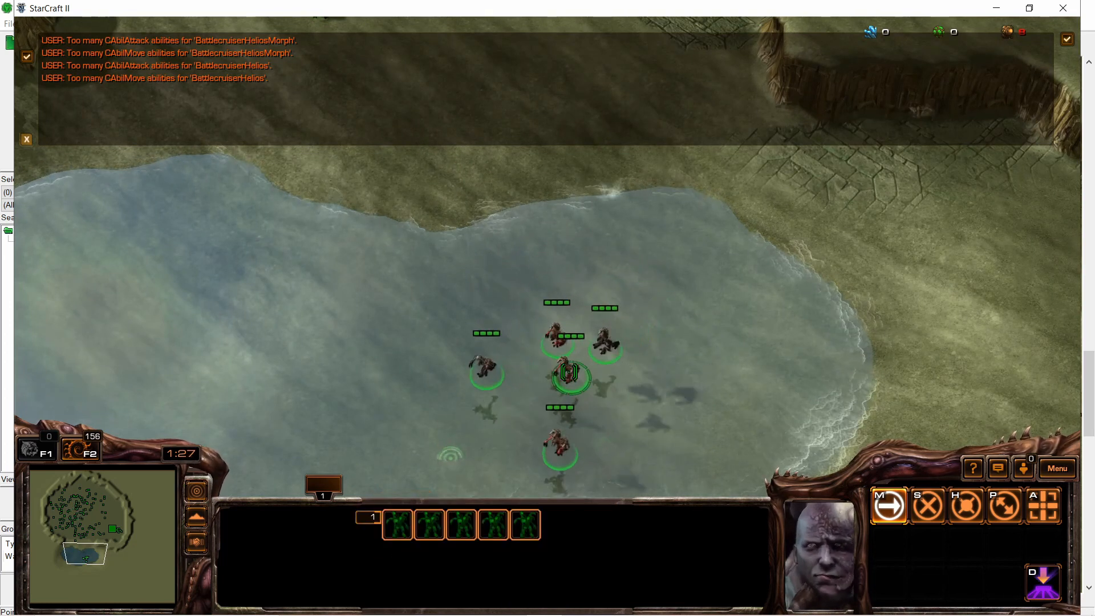
click(568, 374)
key(Down)
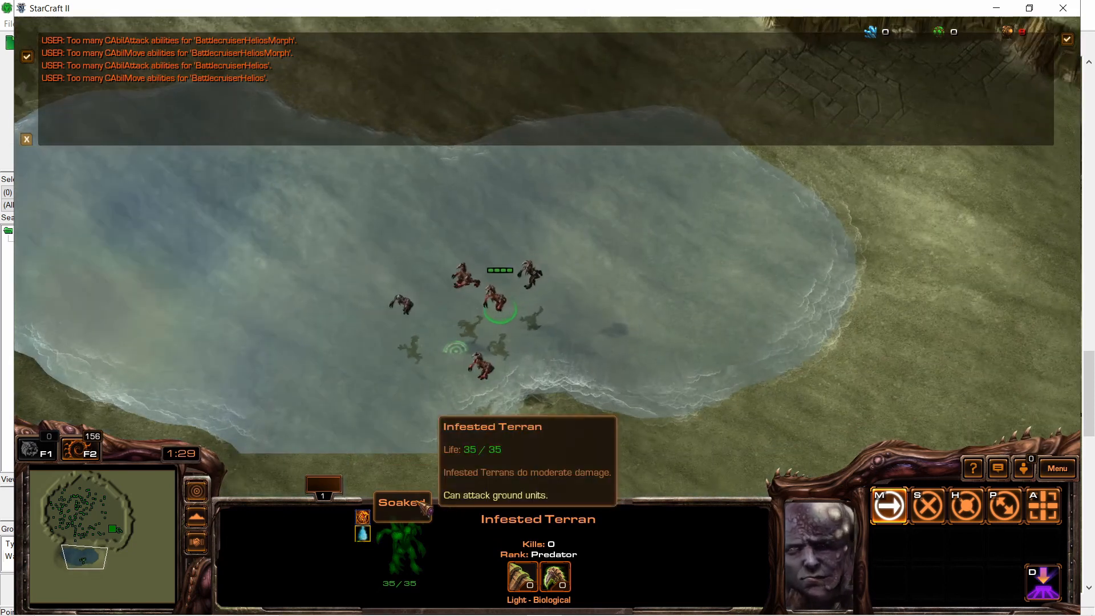
key(Up)
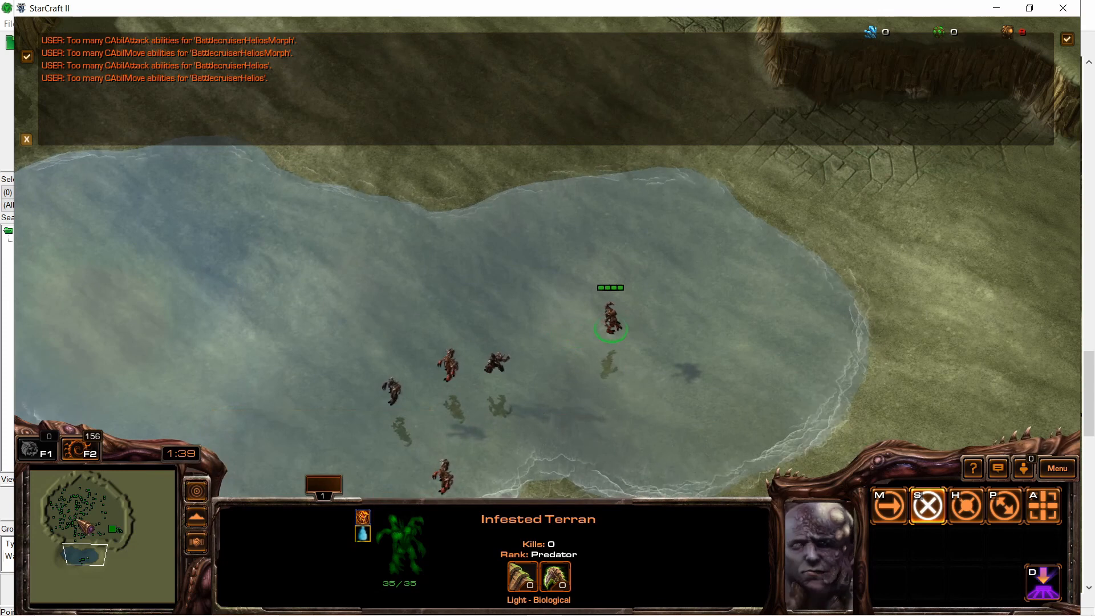
- Walk the single Infested Terran around the eastern part of the pond and check its move speed and Soaked buff
mouse_move(75, 511)
mouse_down()
mouse_move(74, 501)
mouse_move(91, 512)
mouse_move(86, 554)
mouse_up()
right_click(600, 399)
right_click(793, 277)
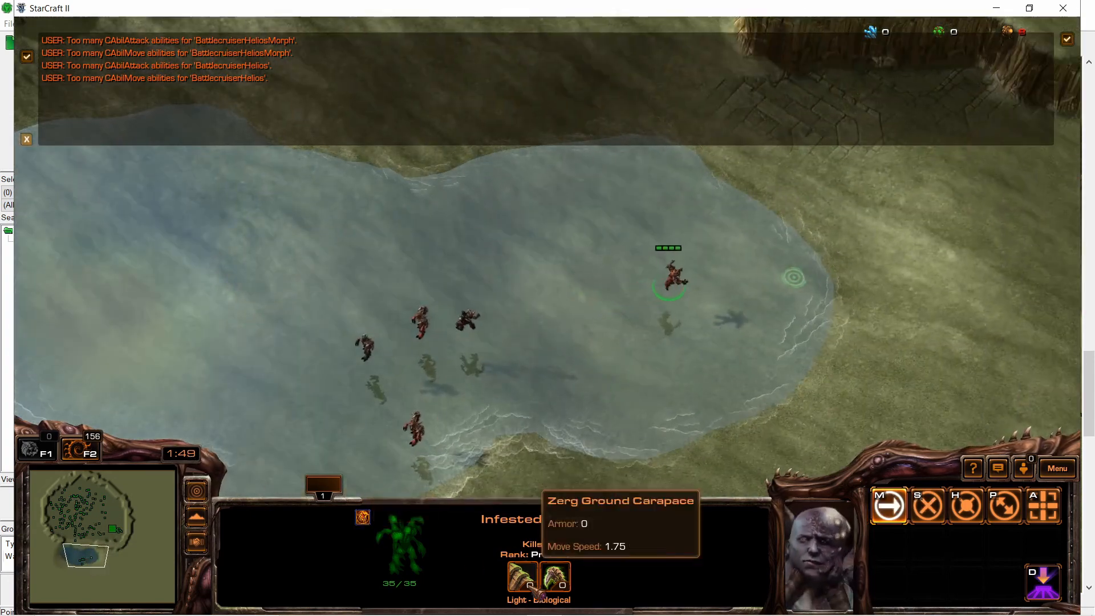
right_click(425, 274)
right_click(857, 302)
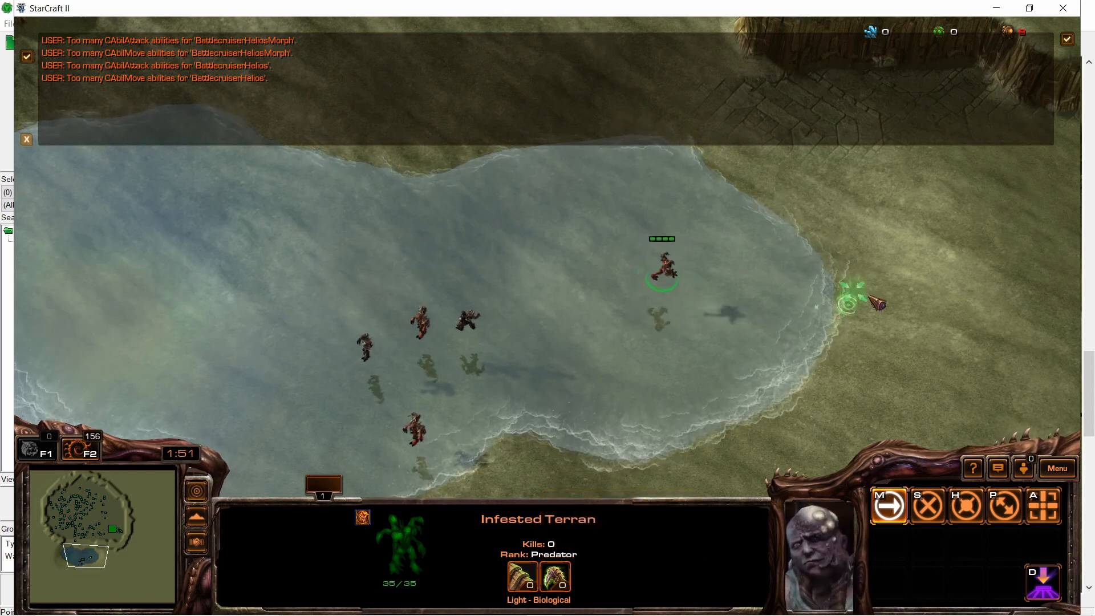
- Lead the single Infested Terran out of the pond onto the eastern ground to see whether the Soaked buff lasts on land
right_click(917, 271)
key(Right)
right_click(849, 280)
middle_drag(723, 293, 317, 291)
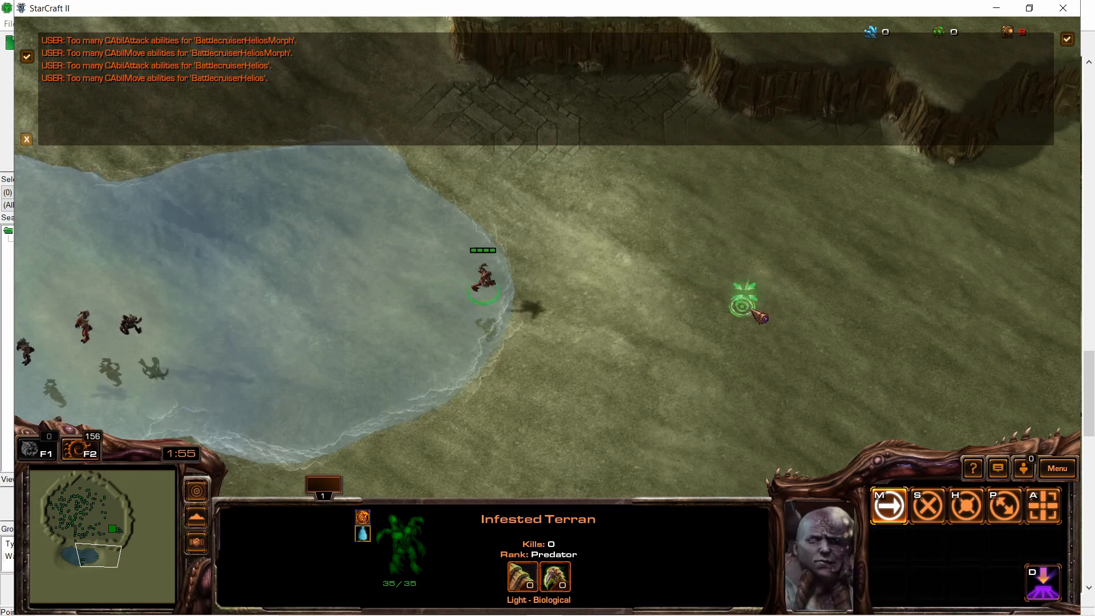
key(Right)
right_click(797, 293)
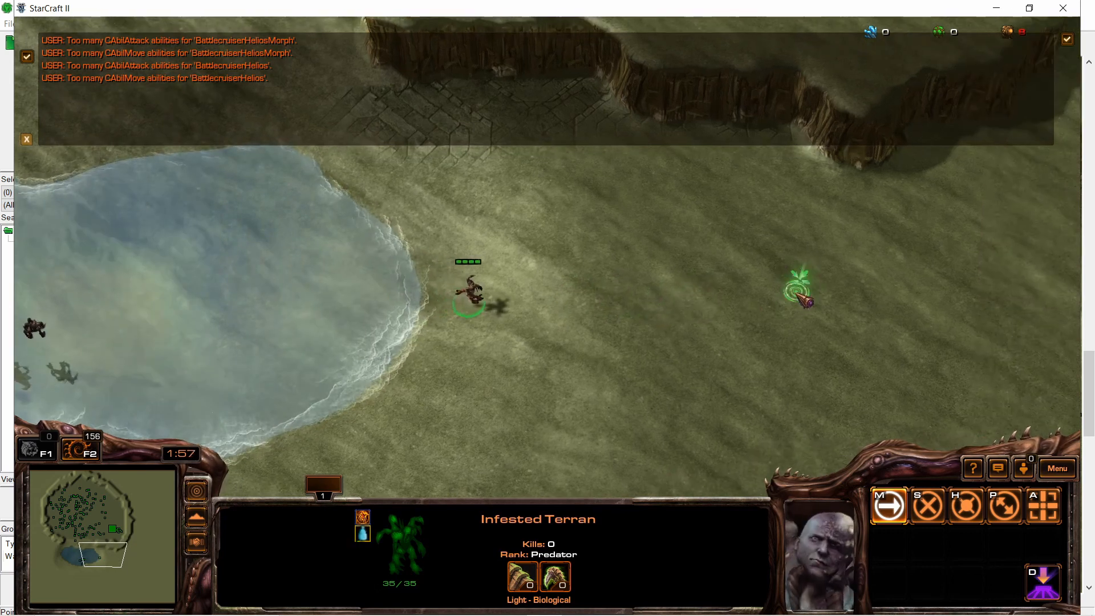
right_click(803, 398)
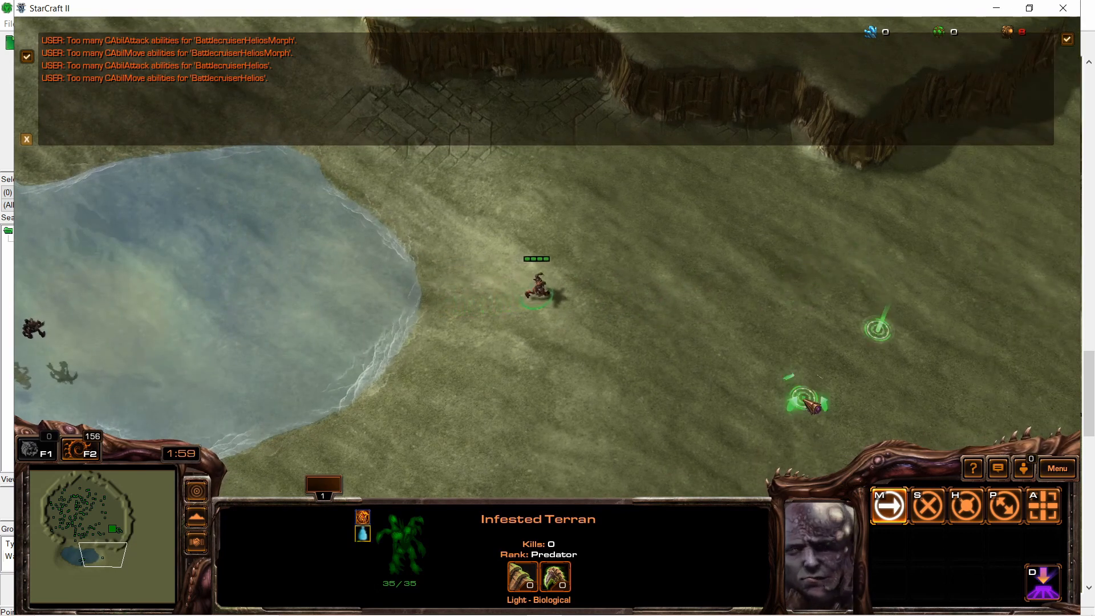
- Walk the single Infested Terran over the dry ground southeast of the pond, and turn it back toward the shore
right_click(584, 399)
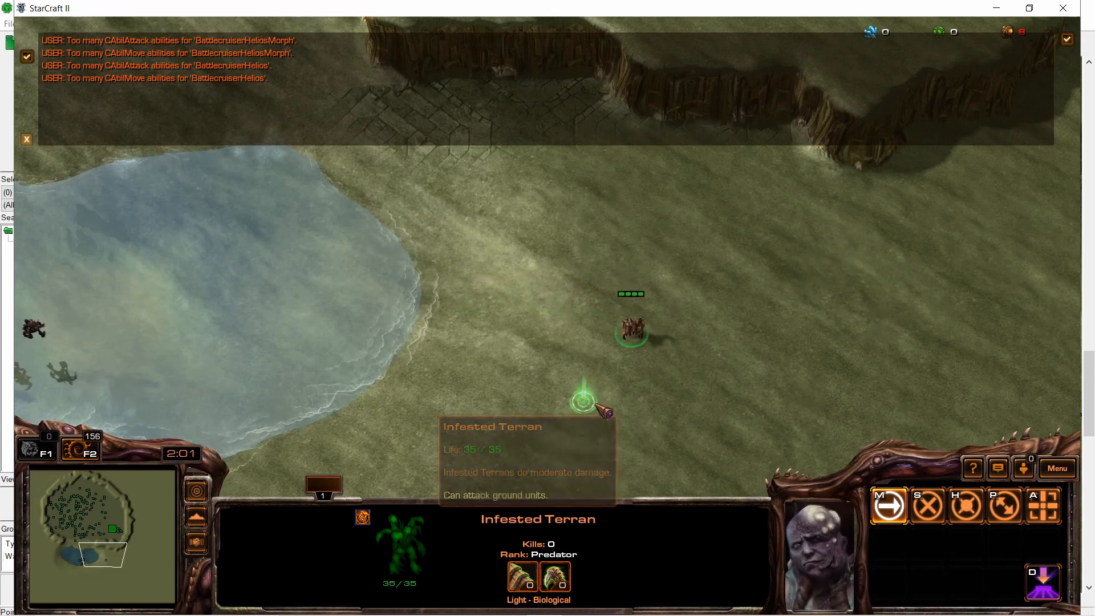
key(Down)
right_click(668, 421)
right_click(713, 399)
right_click(696, 408)
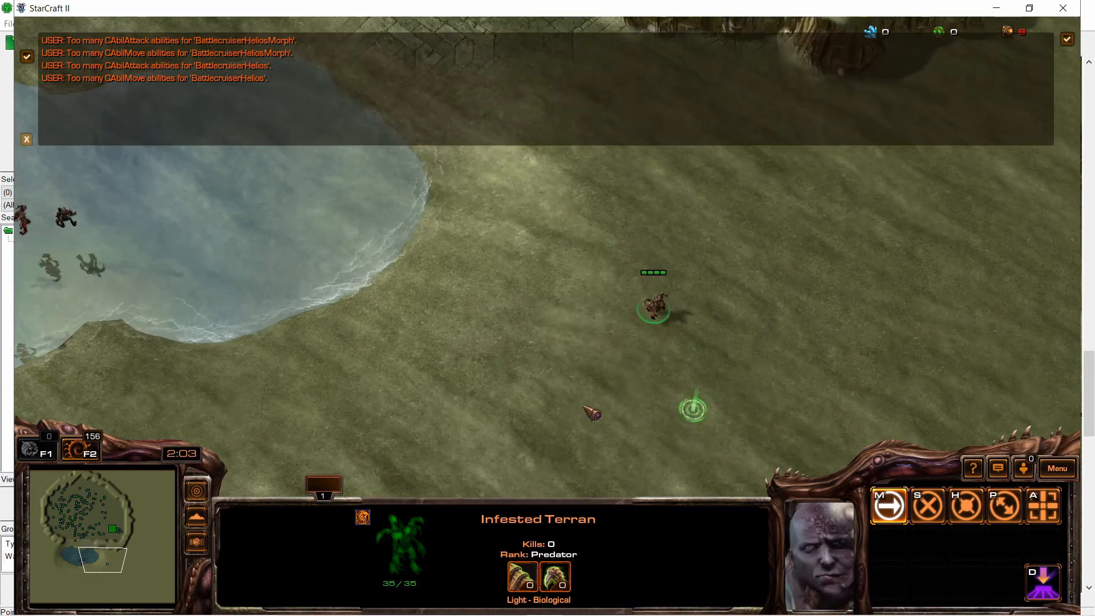
right_click(576, 395)
key(Left)
right_click(548, 301)
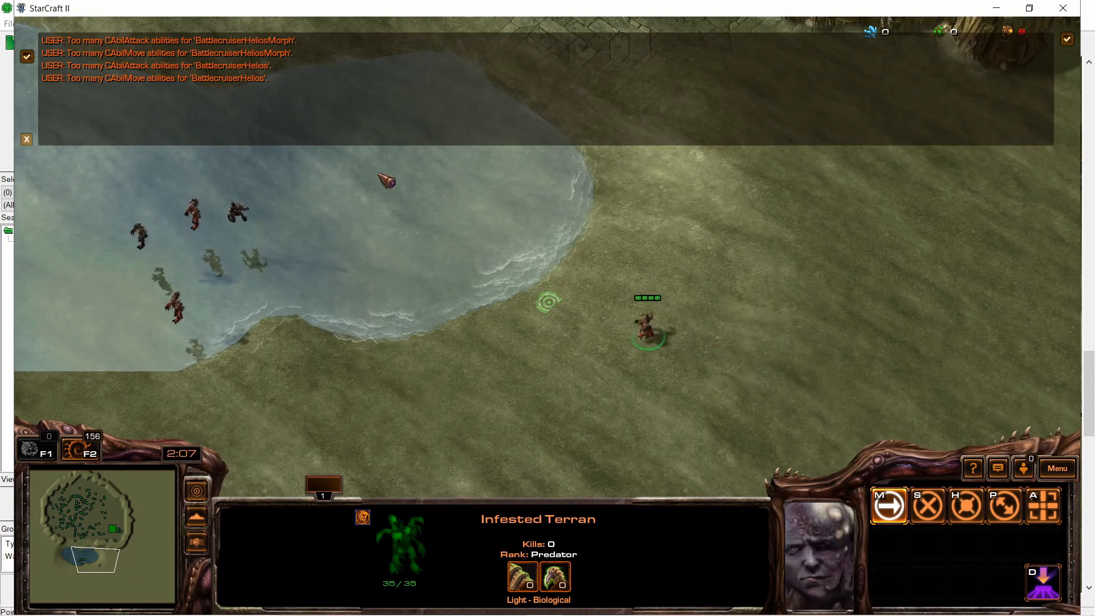
- Steer the Infested Terran along the pond's eastern shoreline and away southeast to see where Soaked gets applied
key(Up)
key(Left)
right_click(756, 354)
key(Right)
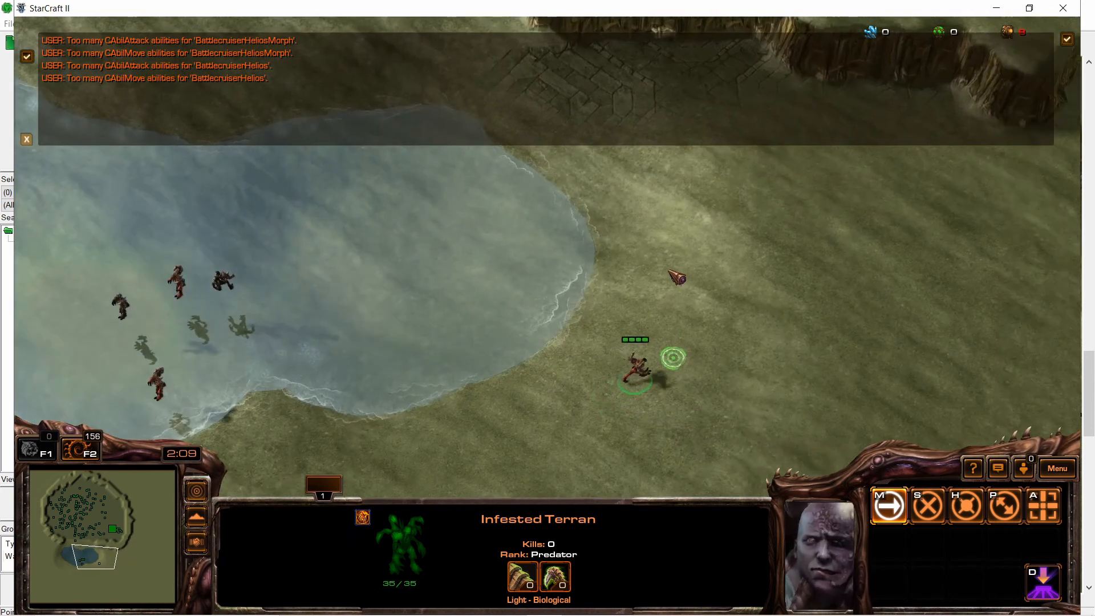
key(Left)
right_click(814, 368)
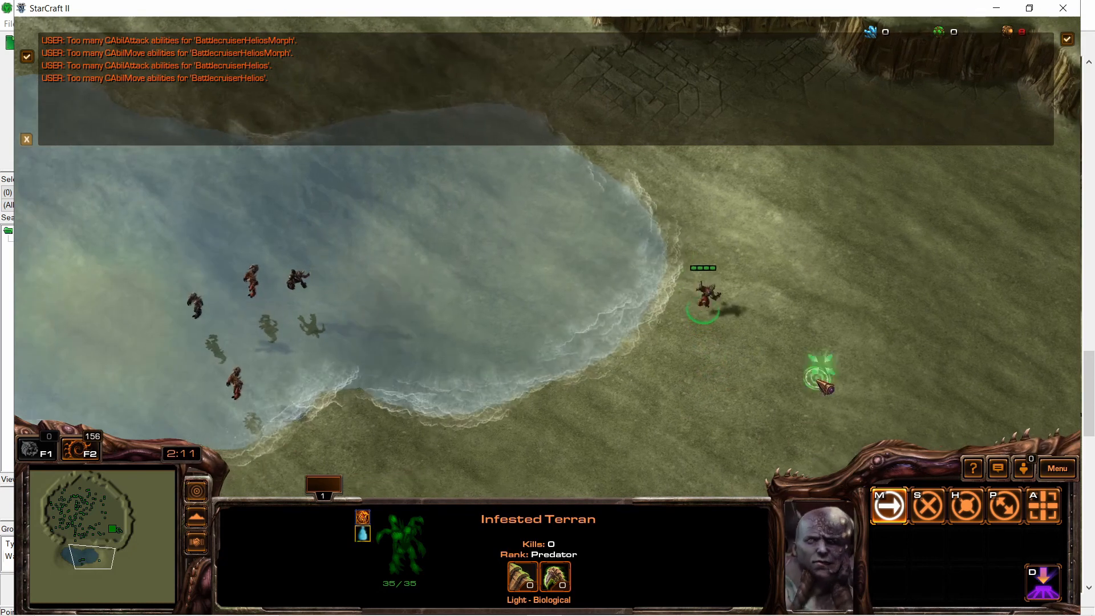
key(Right)
key(Left)
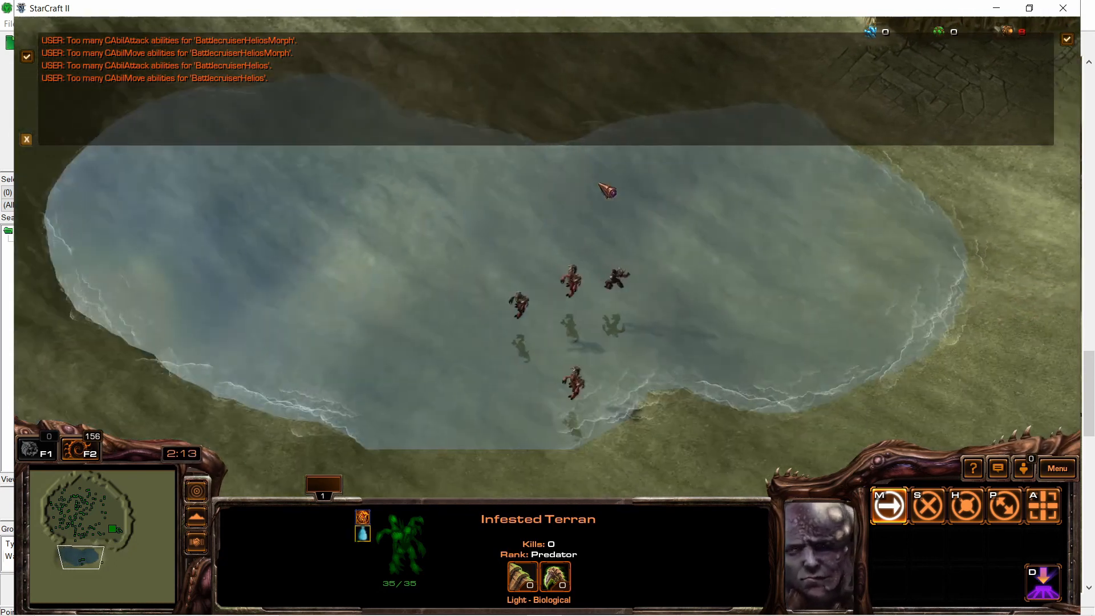
- Bring the Infested Terran back toward the southeastern shore and check whether it carries the Soaked buff near the water's edge
key(Right)
key(Right)
key(Down)
key(Down)
right_click(595, 252)
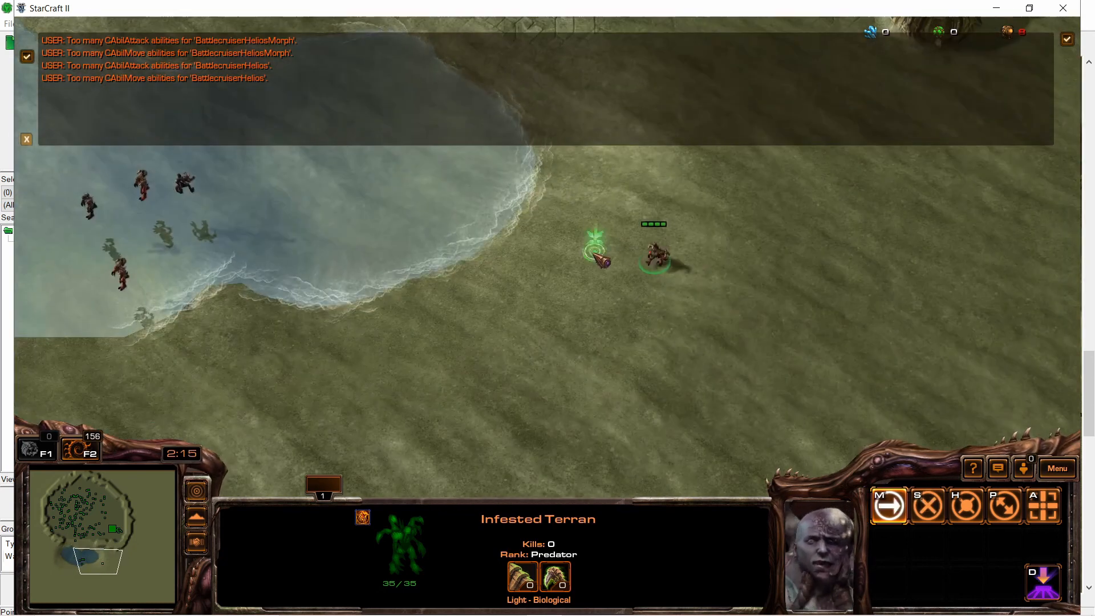
key(Up)
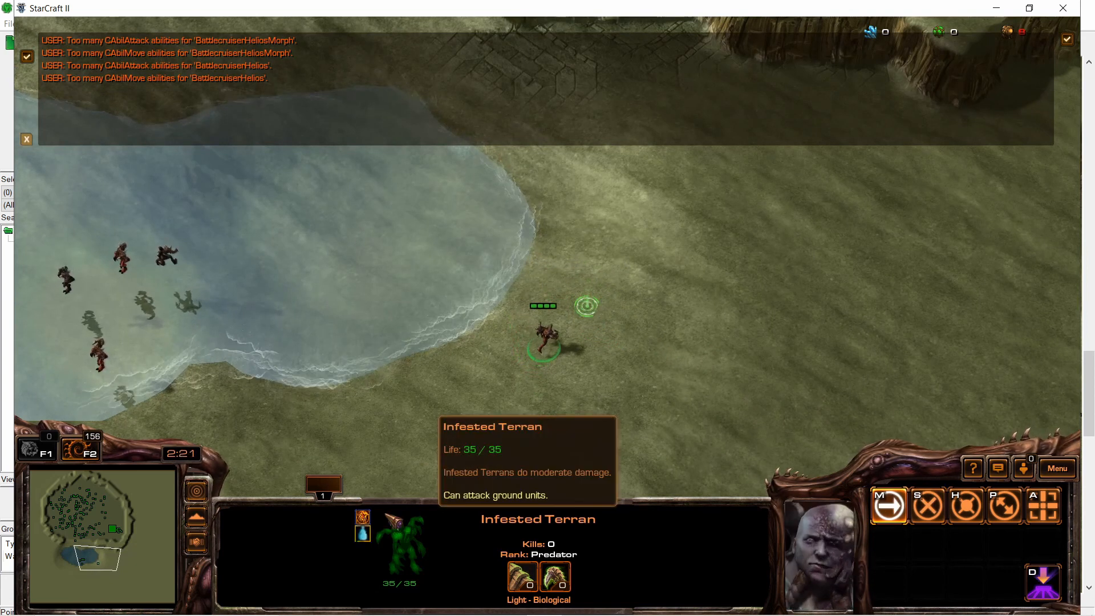
key(Up)
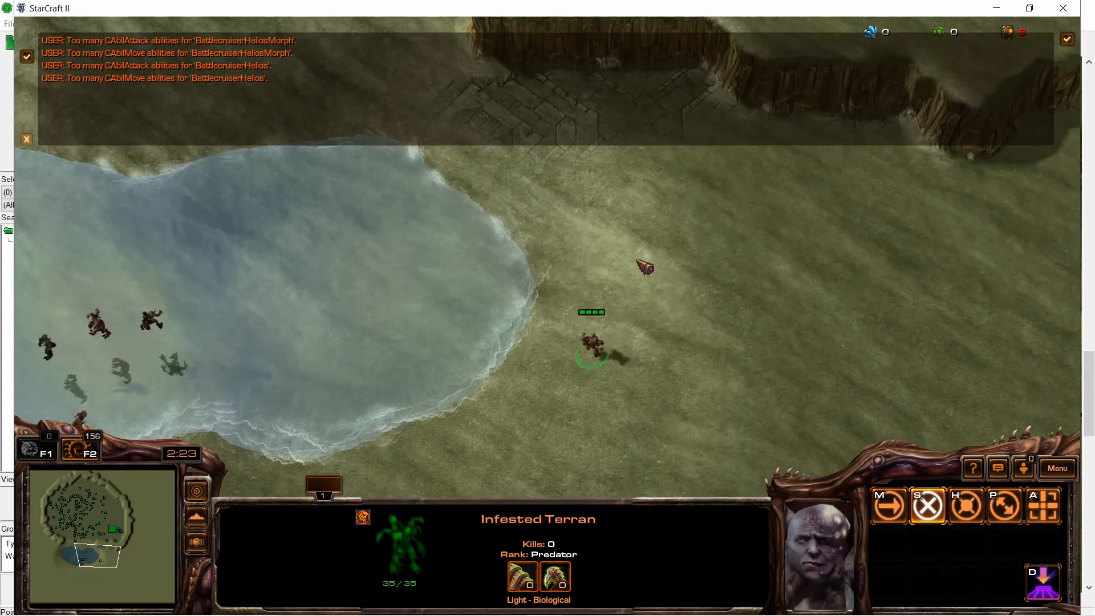
- Send the Infested Terran from the eastern ground into the pond toward the other four, watching its Soaked buff
right_click(635, 258)
key(Left)
key(Left)
right_click(626, 370)
right_click(622, 374)
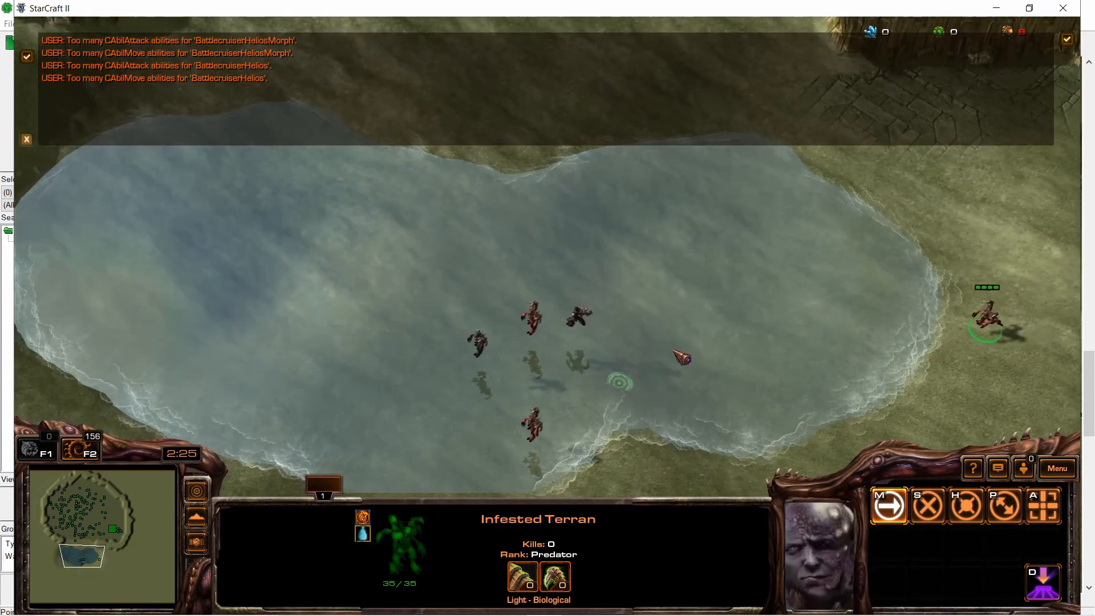
scroll(681, 349, up, 3)
key(Down)
right_click(669, 330)
scroll(659, 317, down, 1)
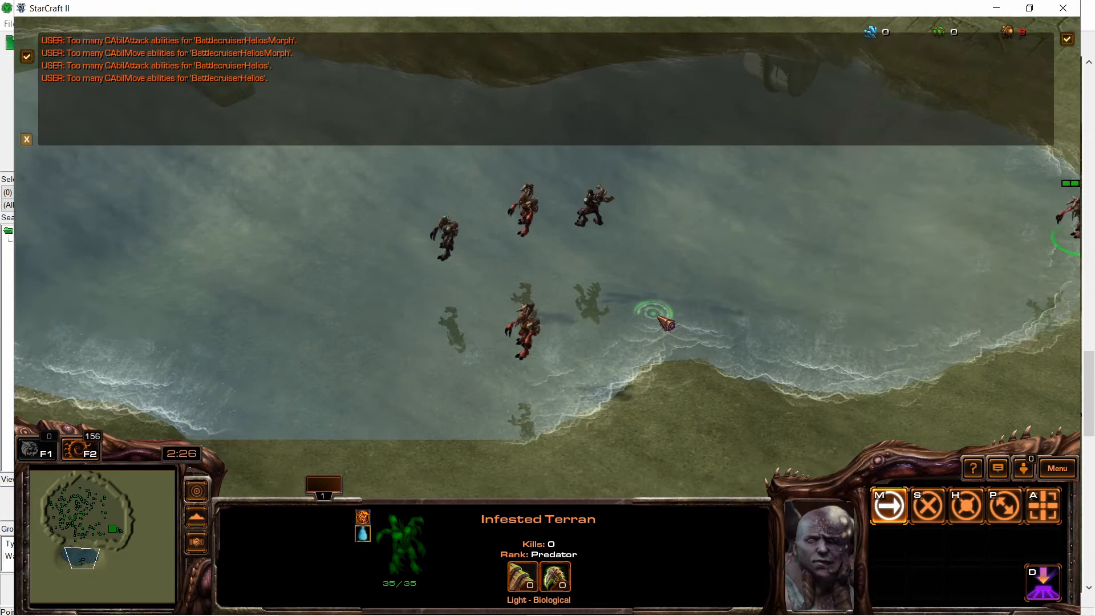
scroll(650, 326, down, 3)
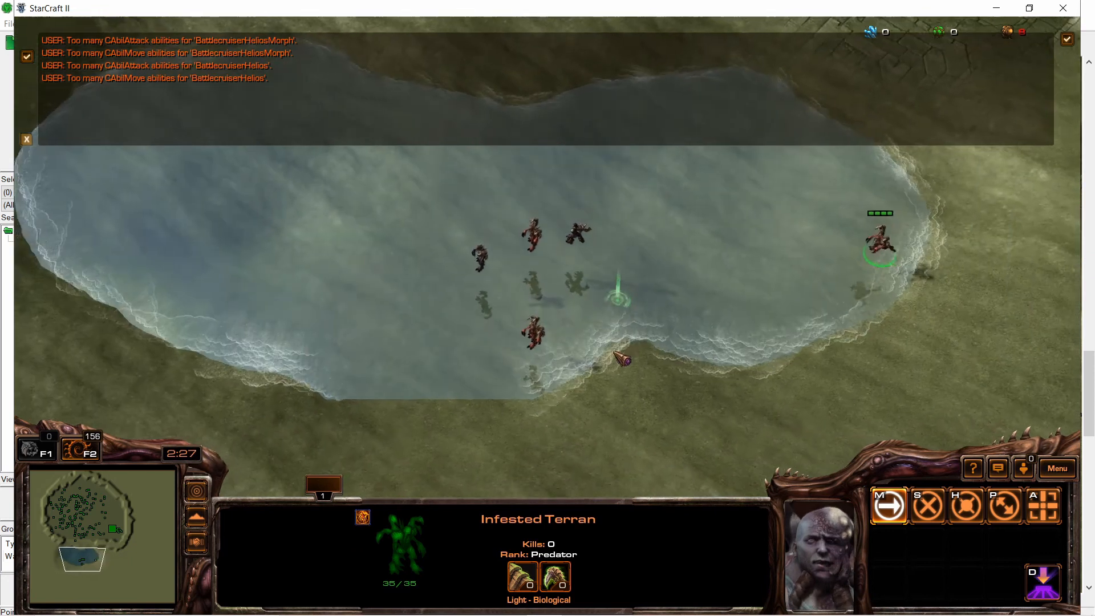
- Lead the Infested Terran westward through the water until it is close to the other four Infested Terrans
key(Left)
key(Up)
key(Right)
key(Up)
right_click(608, 402)
right_click(591, 373)
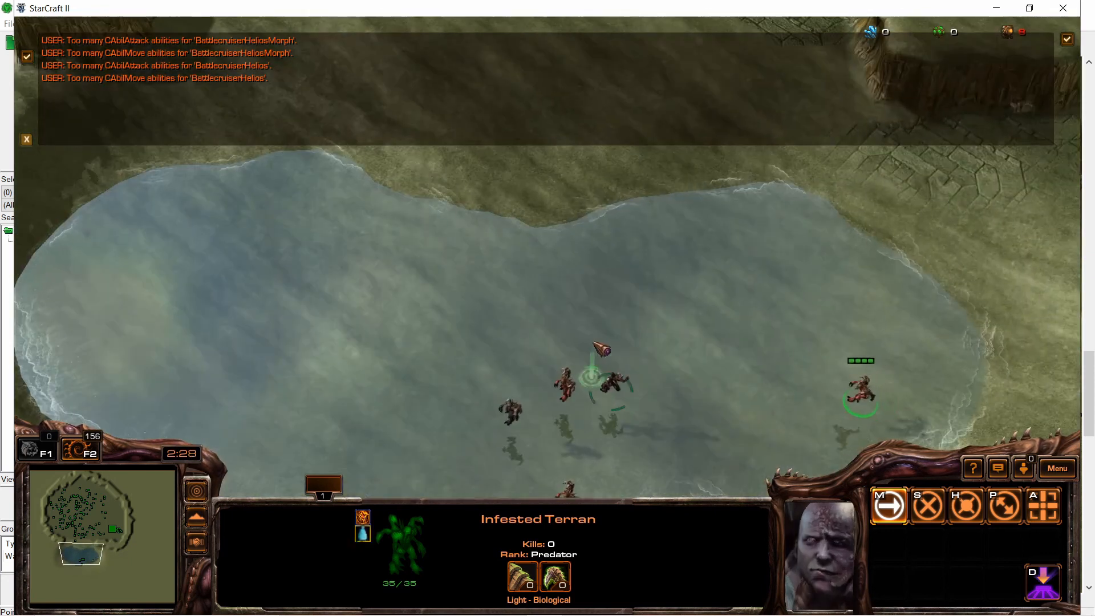
key(Right)
key(Down)
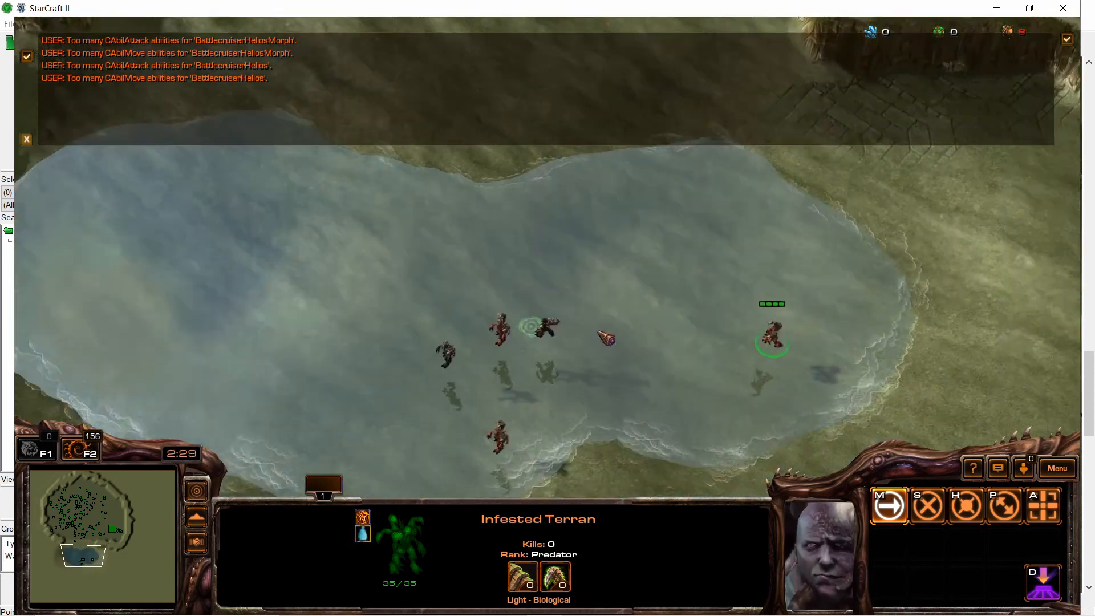
right_click(547, 299)
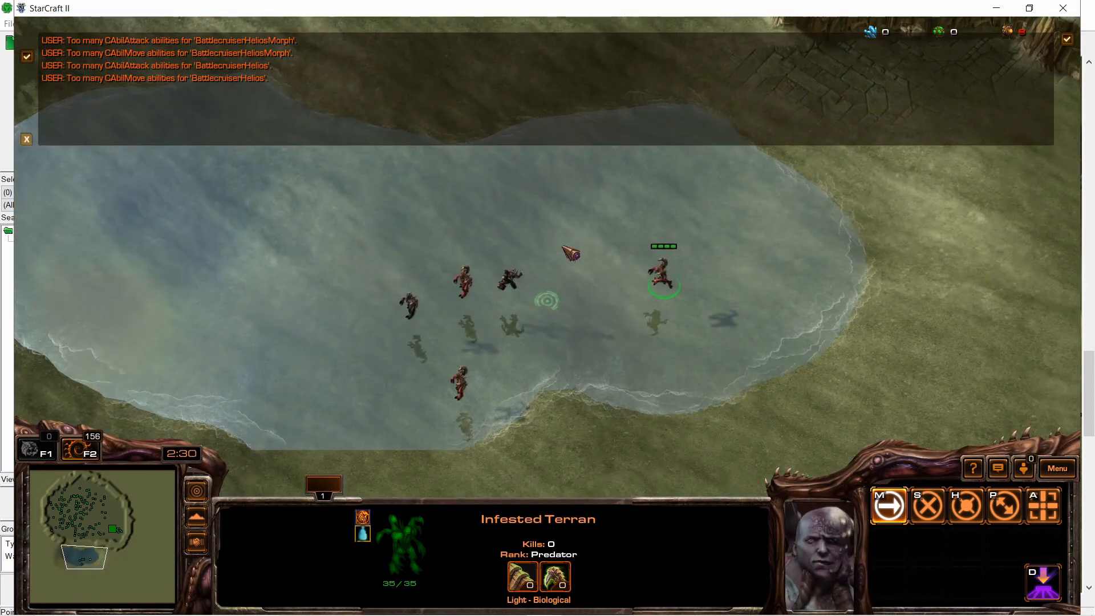
right_click(596, 290)
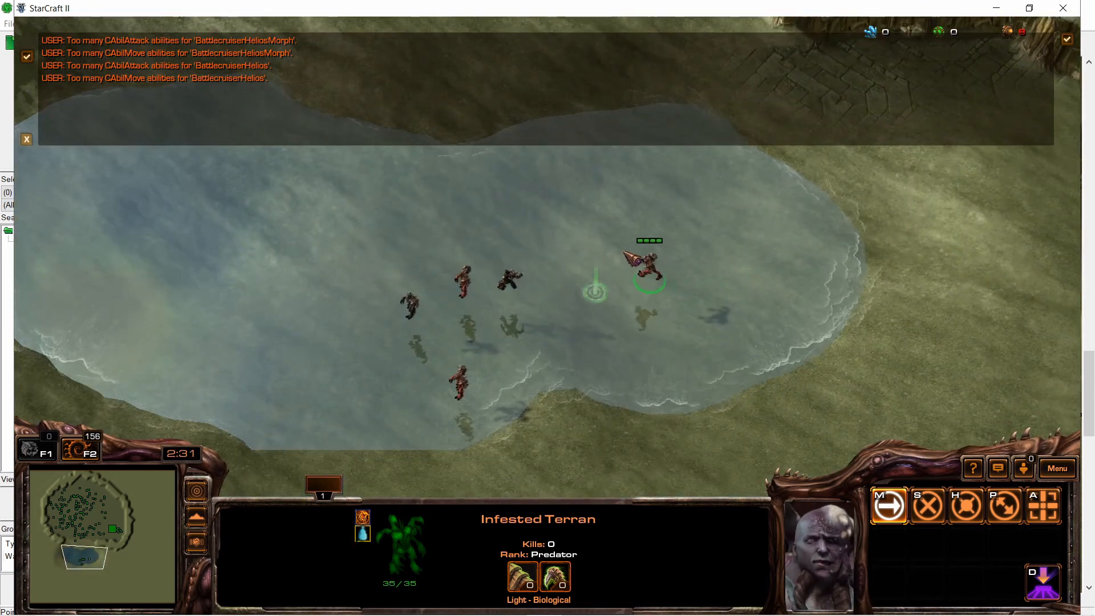
- Send the Infested Terran northwest across the pond toward the ground beyond the northern shore
key(Up)
right_click(632, 291)
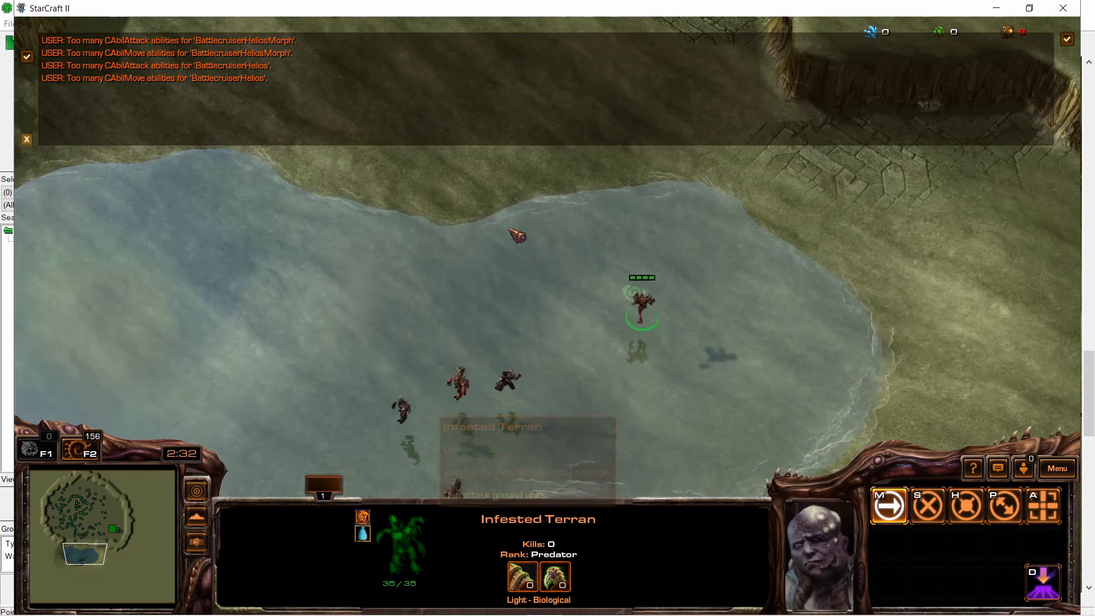
right_click(489, 221)
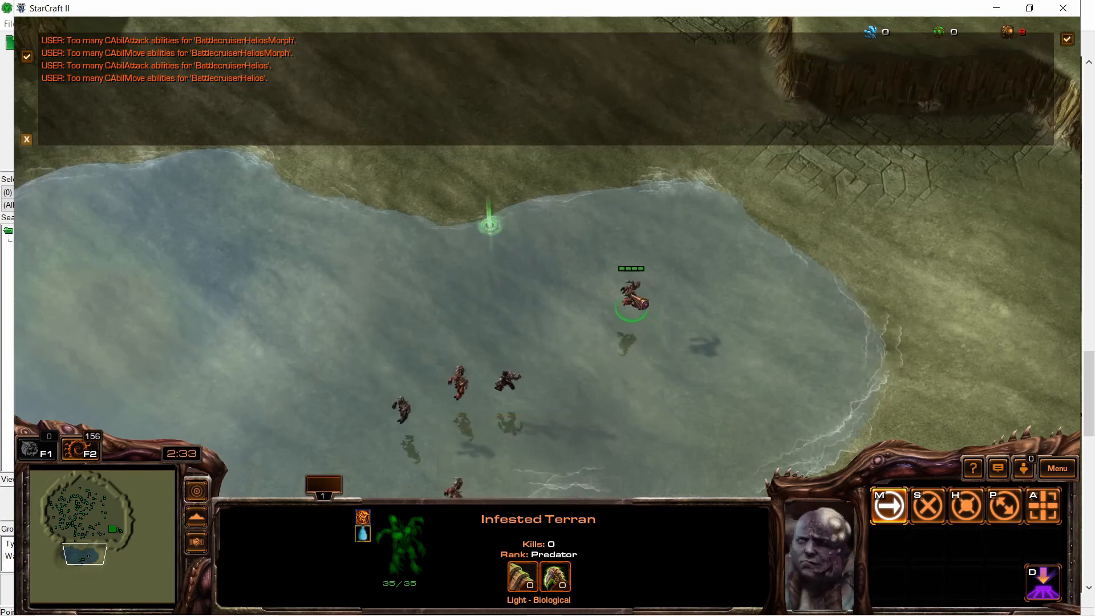
key(Up)
right_click(417, 175)
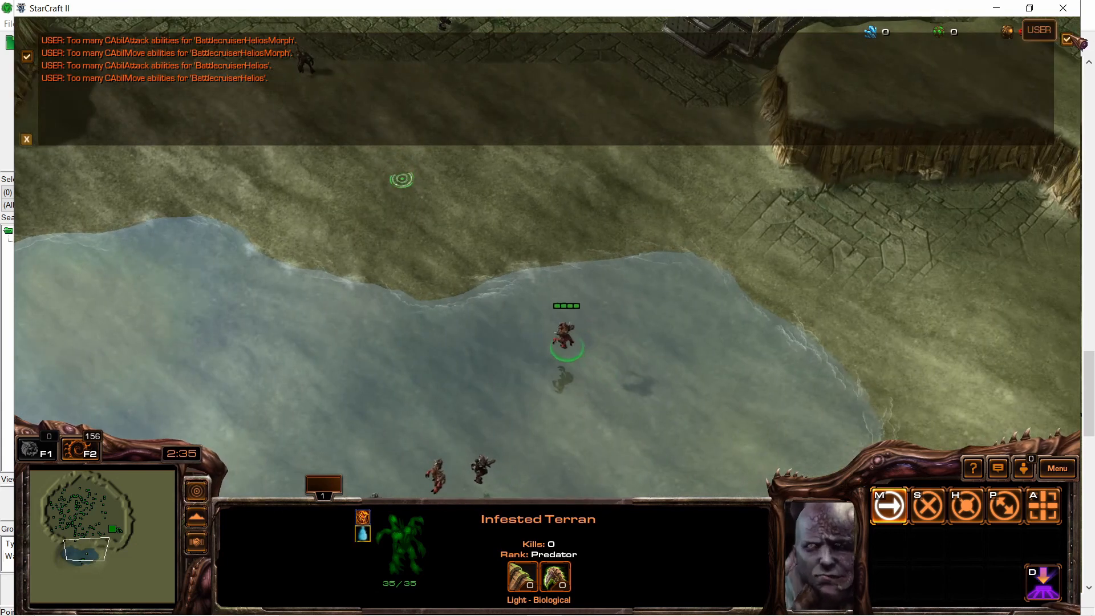
- End the test game and return to the map in the Terrain editor
click(1066, 38)
click(1063, 8)
click(479, 357)
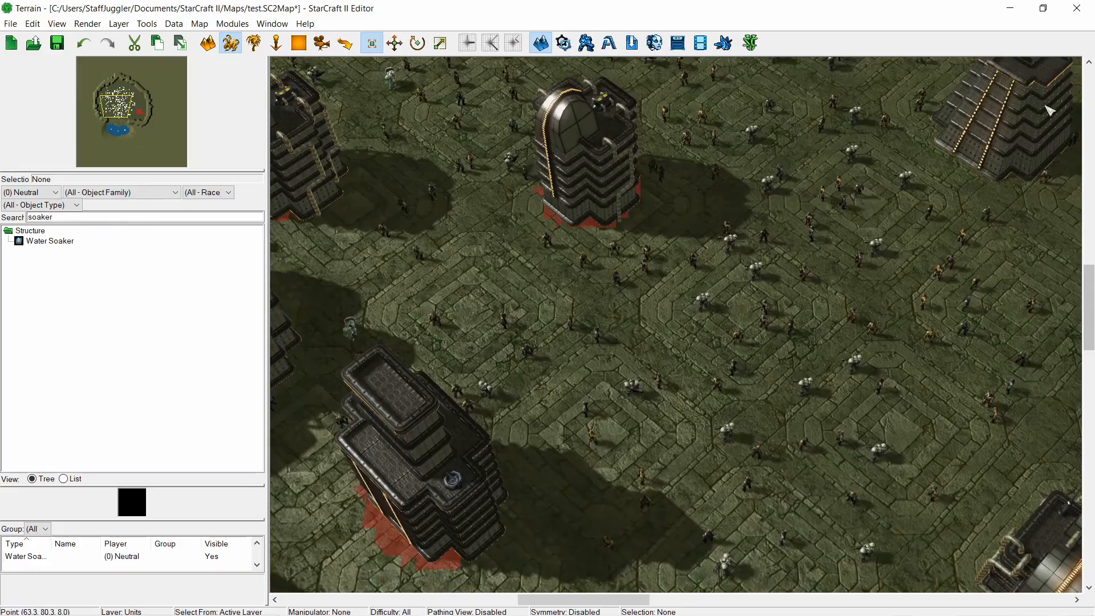
- Move one Infested Terran from the group east of the pond through the water to the ground just north of it
click(125, 131)
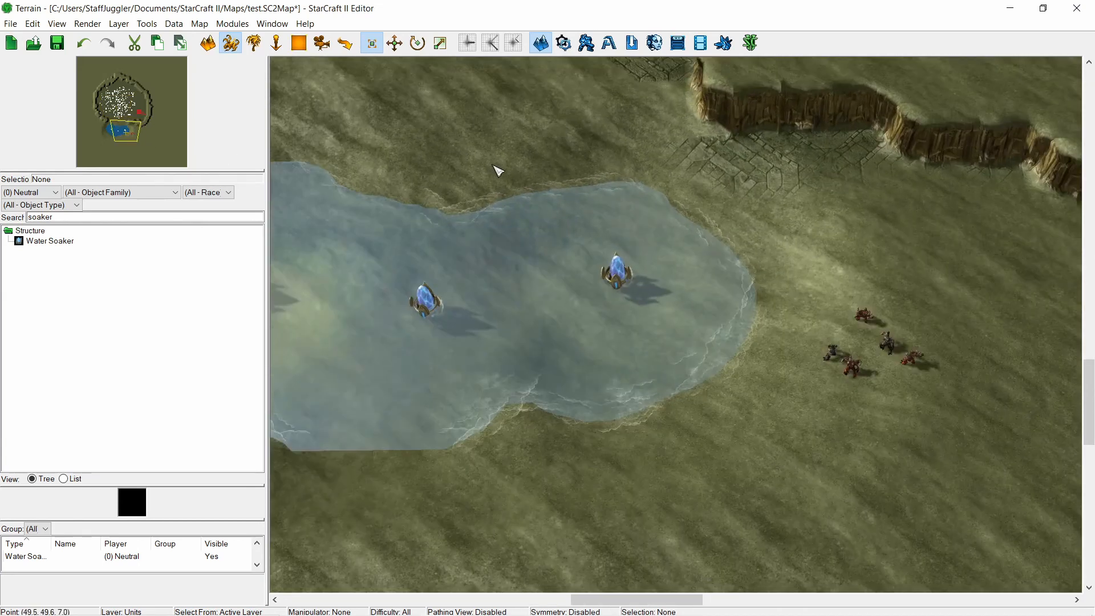
click(869, 375)
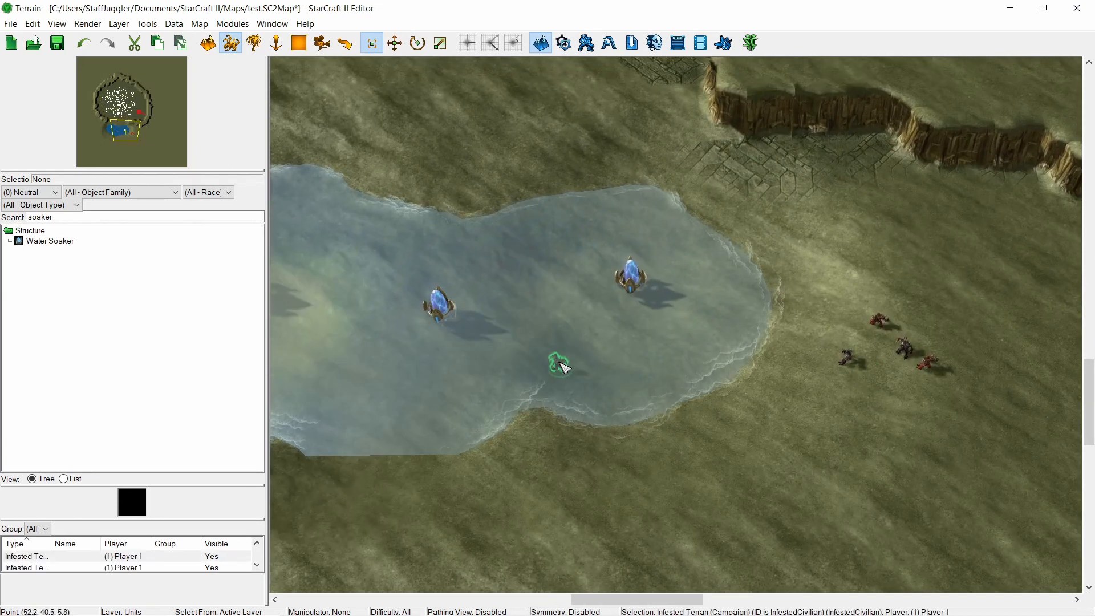
scroll(561, 366, up, 5)
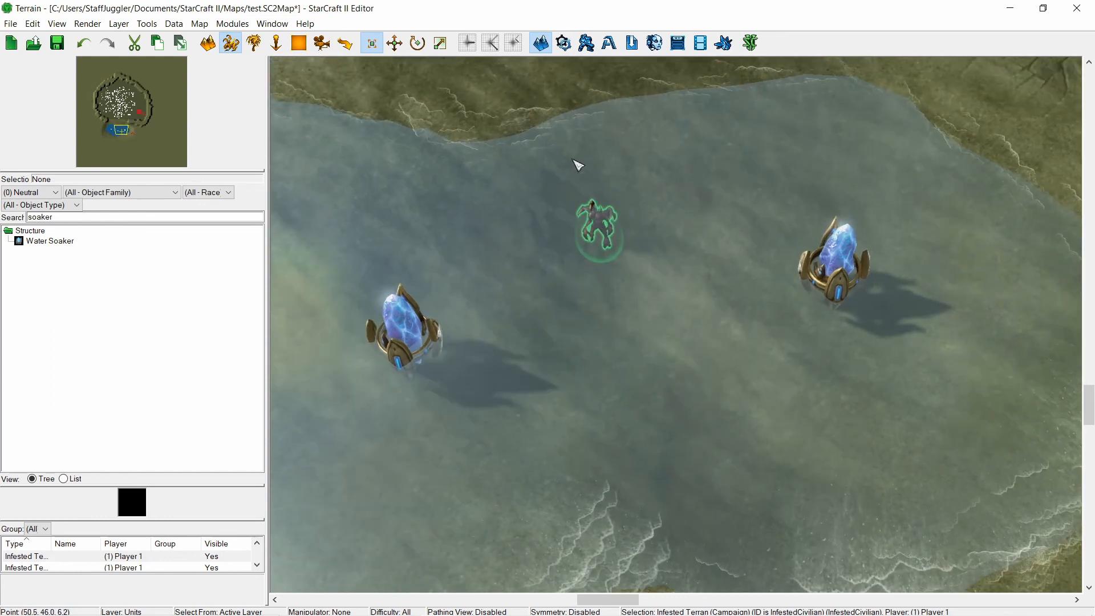
drag(576, 163, 700, 341)
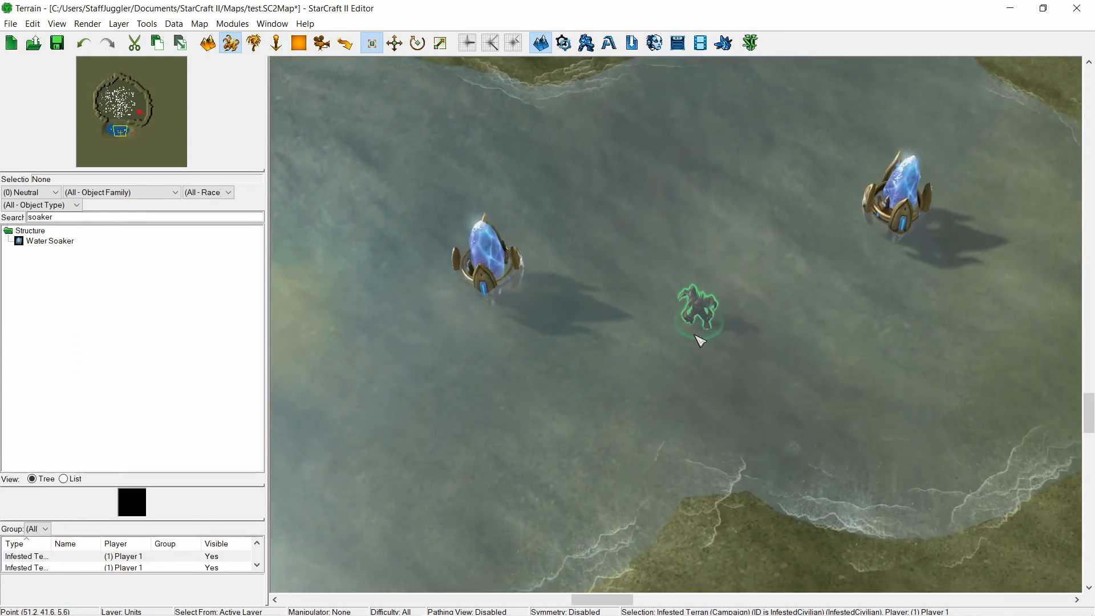
right_drag(700, 311, 713, 441)
drag(713, 440, 560, 116)
right_drag(560, 117, 566, 147)
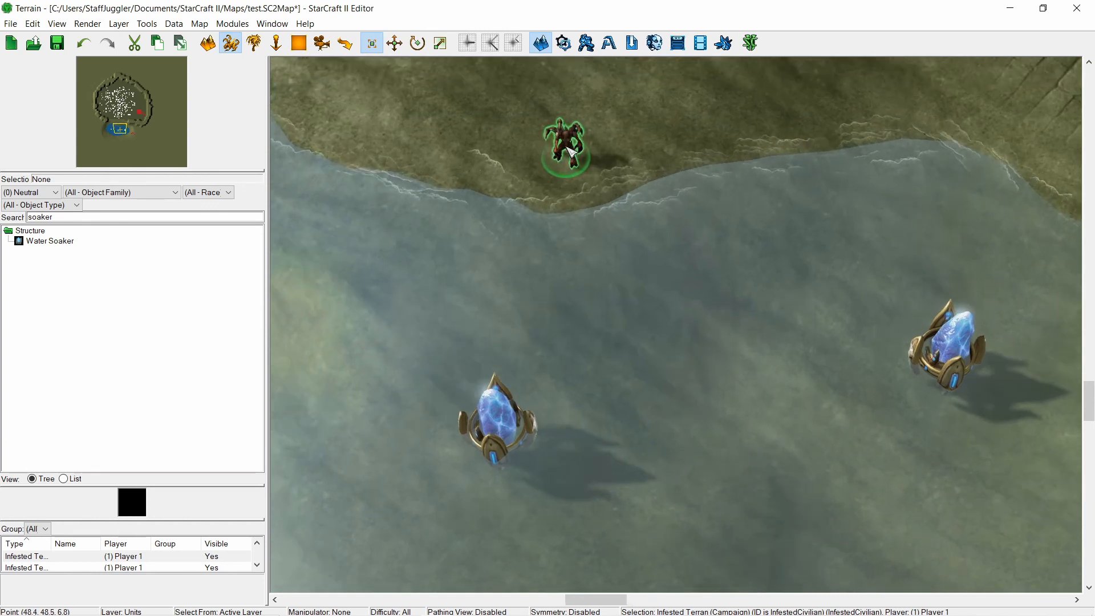
mouse_move(568, 151)
mouse_down()
mouse_move(653, 171)
mouse_move(880, 157)
mouse_move(639, 166)
mouse_move(707, 465)
mouse_move(597, 141)
mouse_move(576, 134)
mouse_up()
right_drag(576, 134, 774, 170)
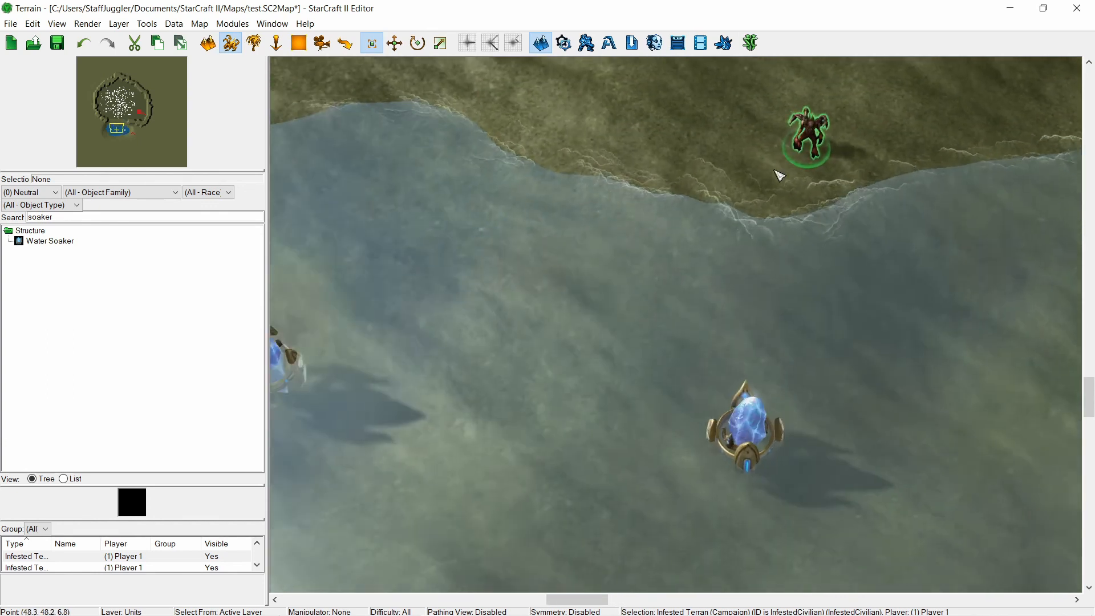
scroll(779, 175, down, 3)
drag(765, 196, 722, 187)
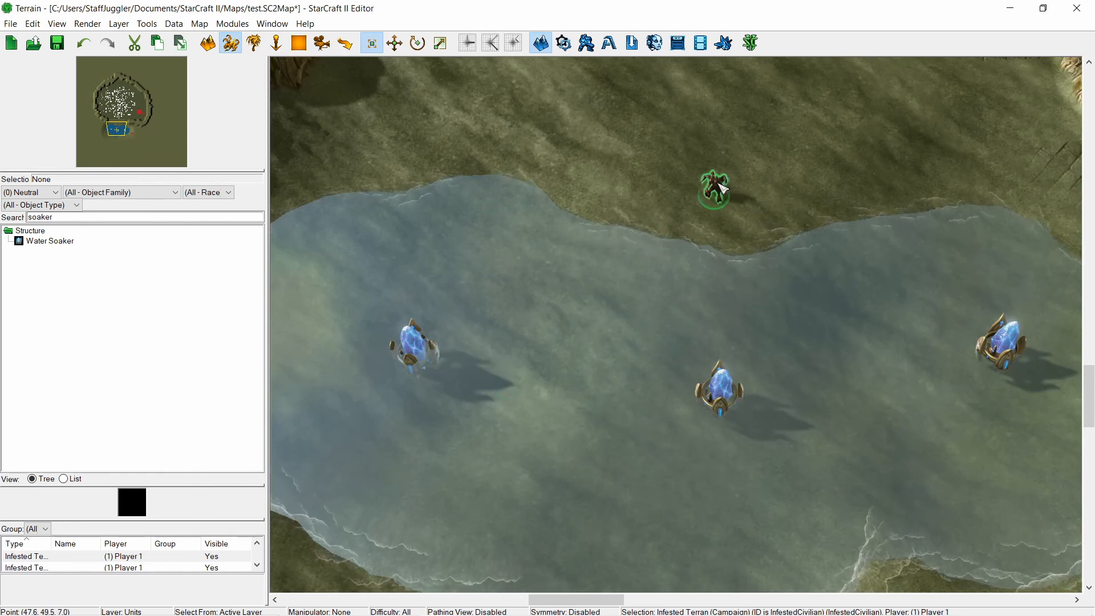
- Box-select the test units placed at the pond and delete them
scroll(485, 297, down, 5)
click(556, 414)
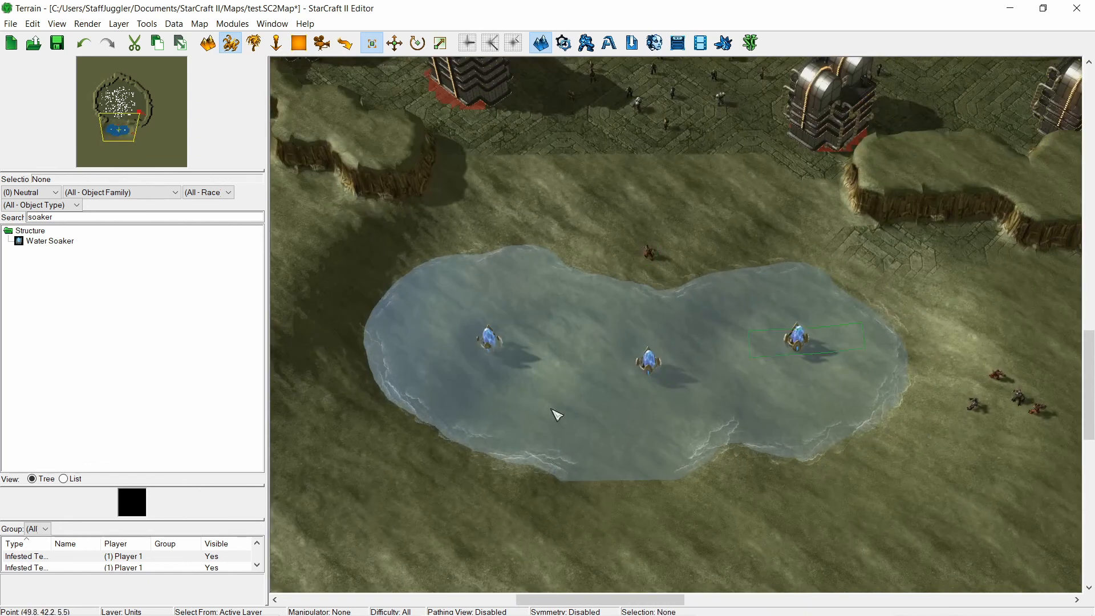
drag(556, 414, 459, 422)
key(Delete)
right_drag(809, 409, 629, 266)
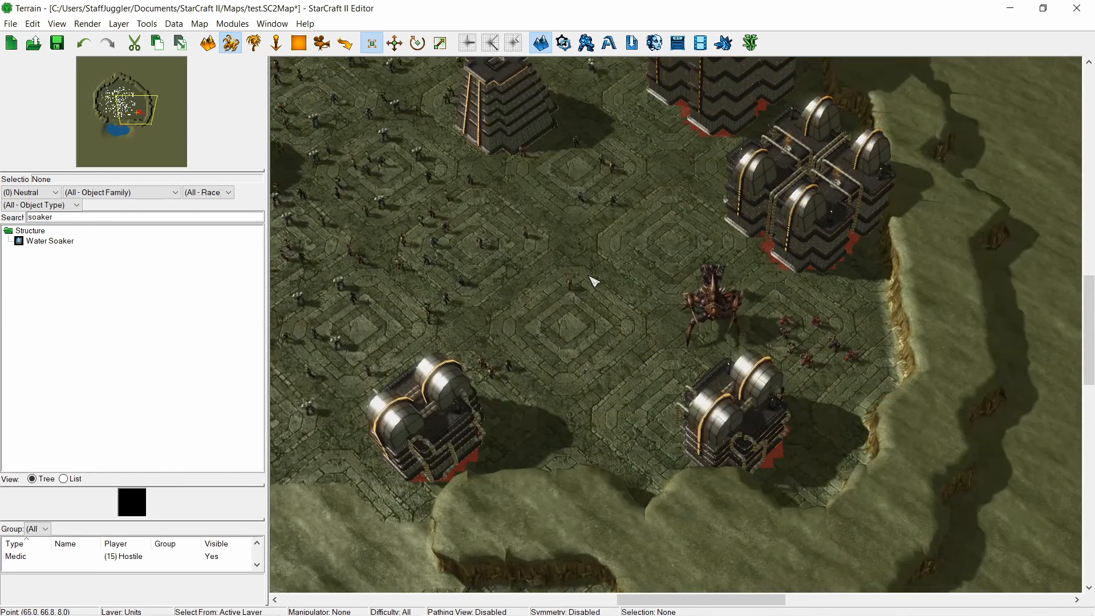
- Switch to the tut notes in Notepad and review the list of behaviors
mouse_move(559, 615)
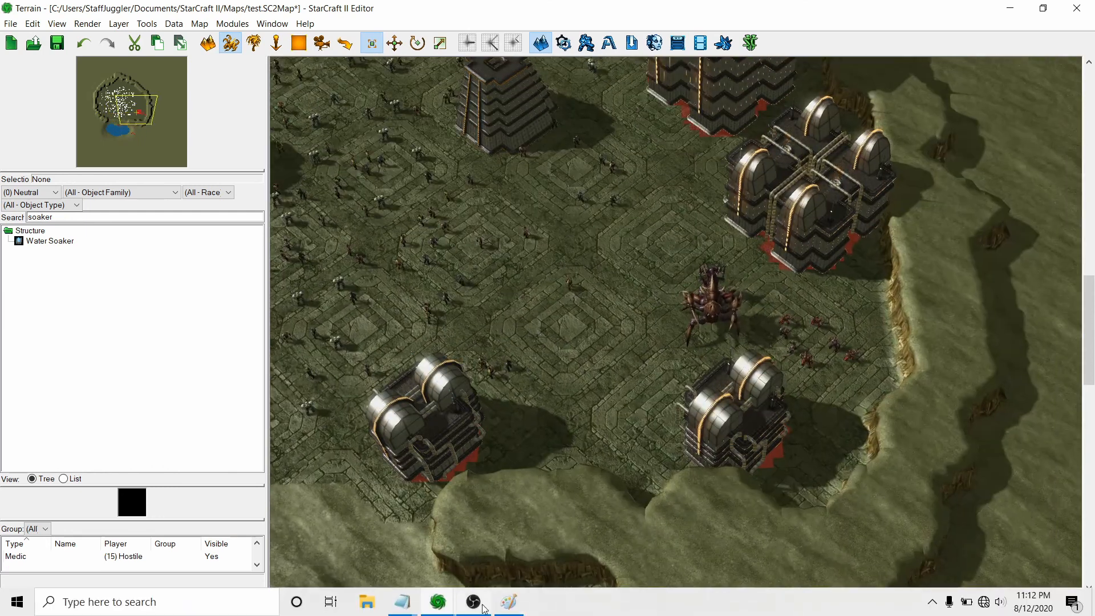
click(408, 604)
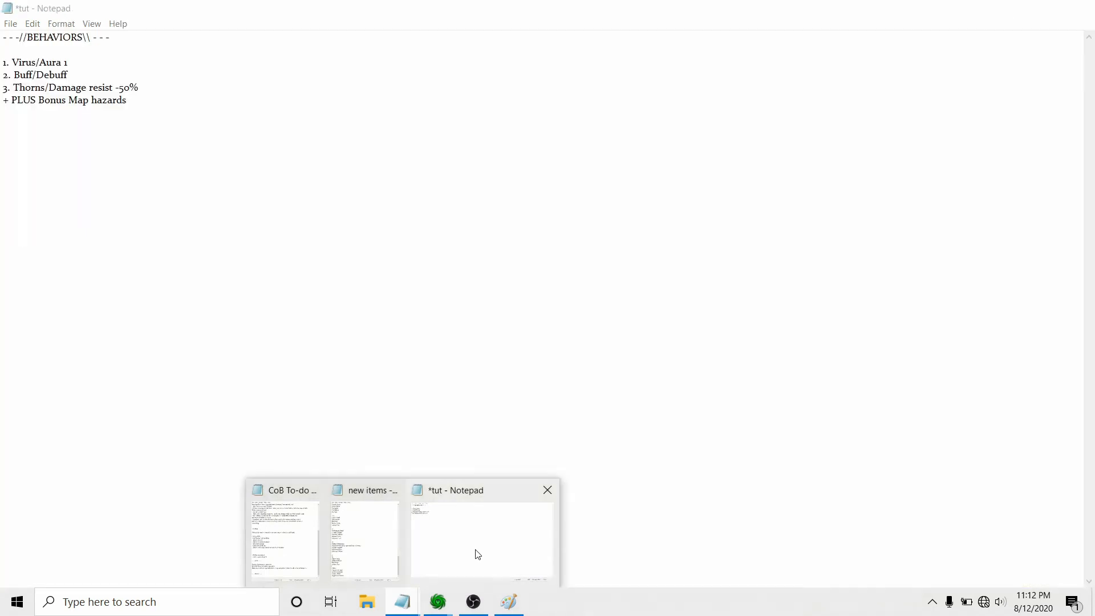
click(476, 552)
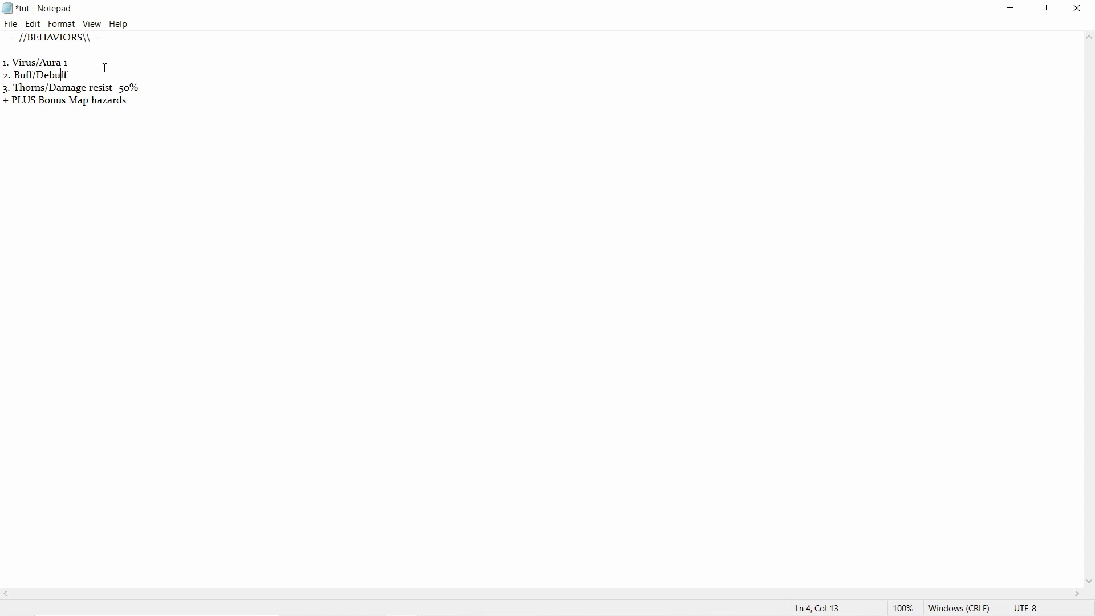
mouse_move(418, 614)
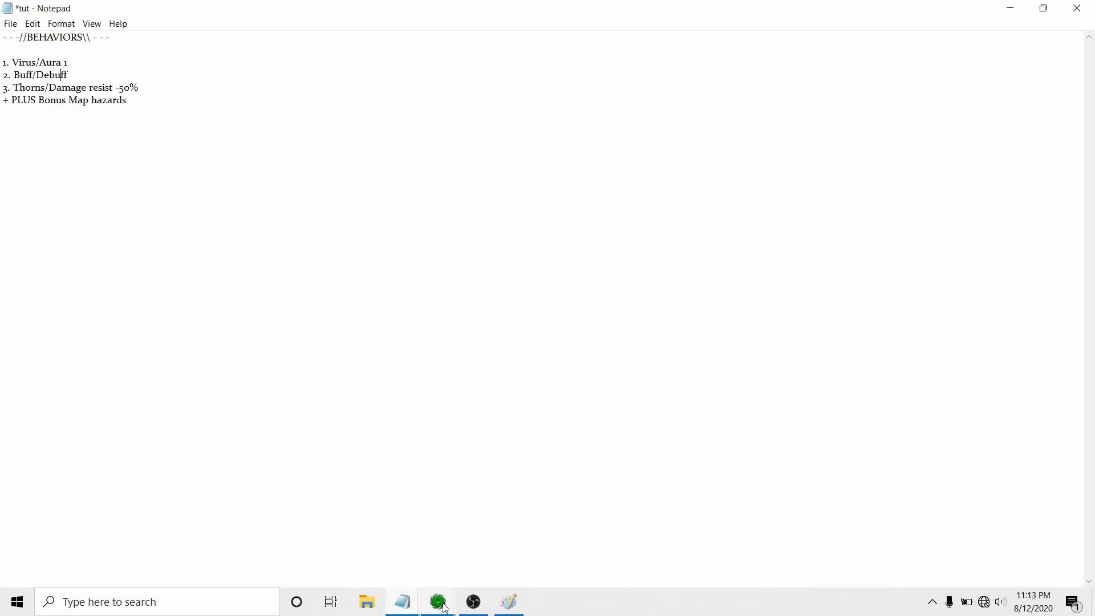